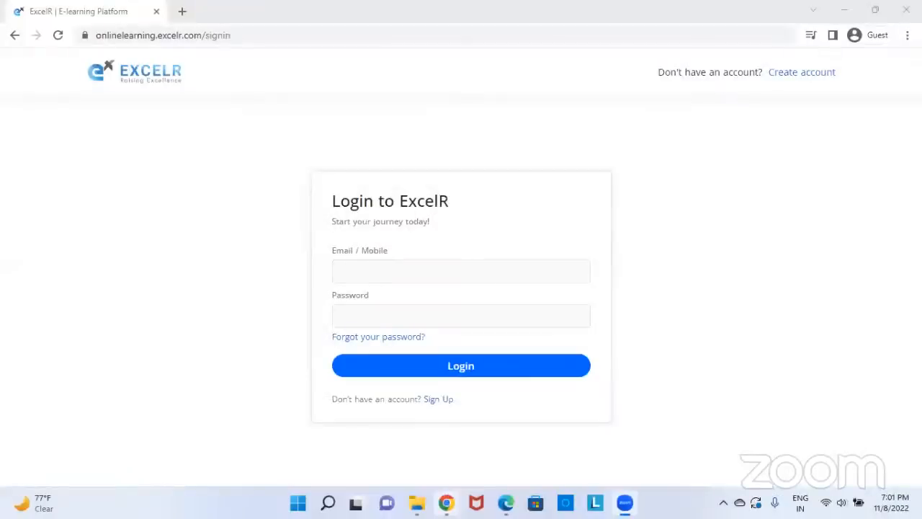
Bring up ExcelR DashBoard.pdf in Edge and scroll to page 3, the Course Invitation mail
{"action": "mouse_move", "coordinate": [506, 502]}
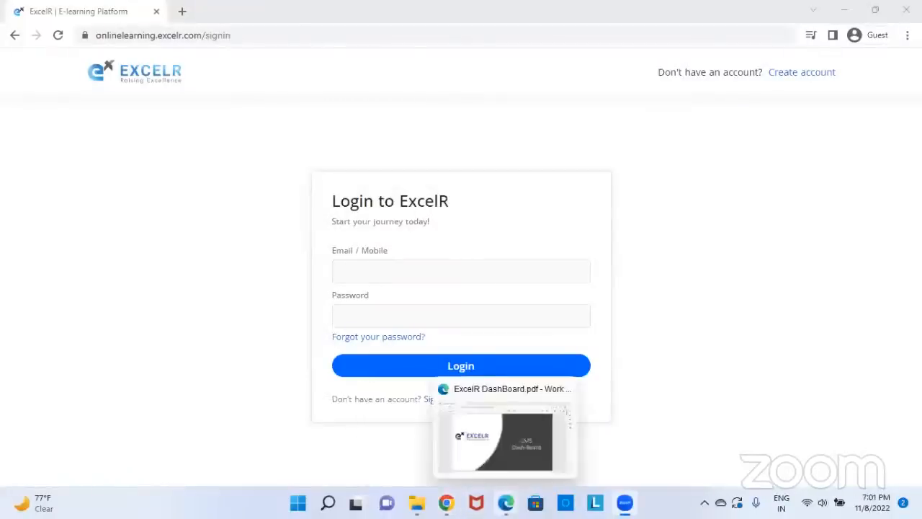
{"action": "left_click", "coordinate": [497, 432]}
{"action": "scroll", "coordinate": [526, 306], "scroll_direction": "down", "scroll_amount": 5}
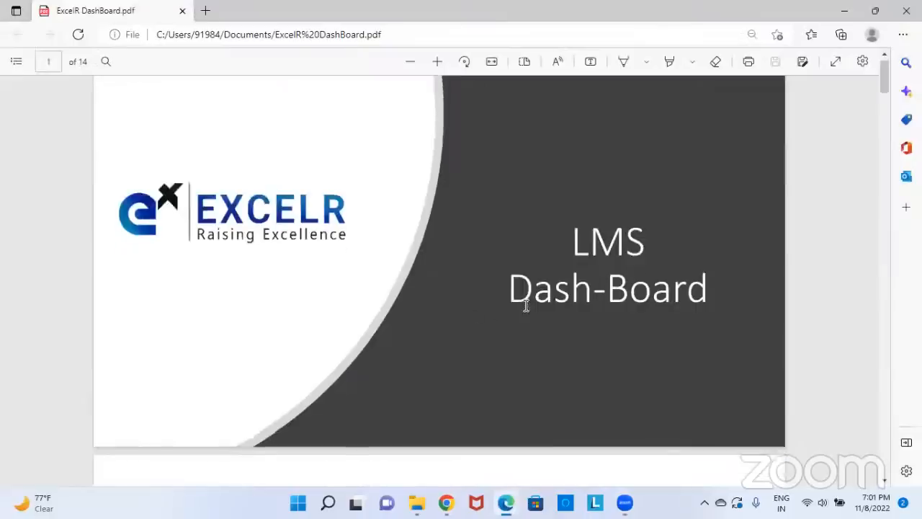
{"action": "scroll", "coordinate": [532, 305], "scroll_direction": "down", "scroll_amount": 2}
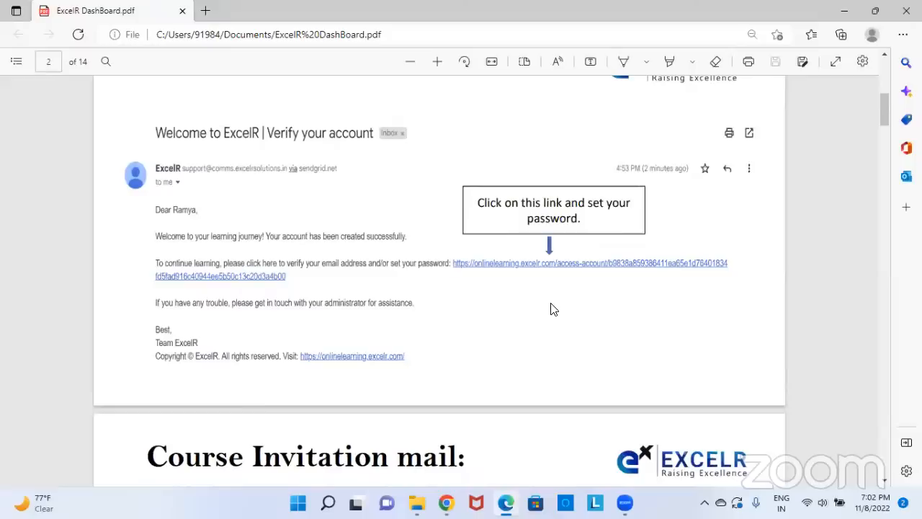
{"action": "scroll", "coordinate": [310, 297], "scroll_direction": "down", "scroll_amount": 1}
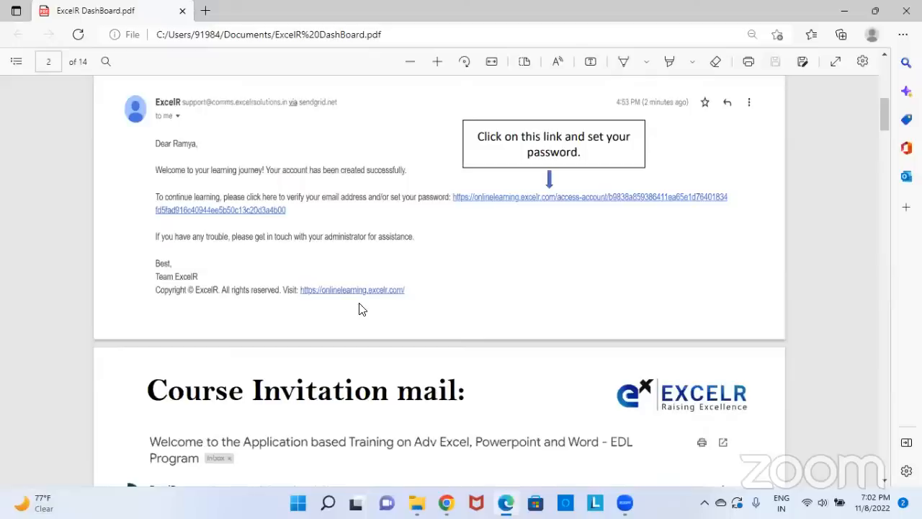
{"action": "scroll", "coordinate": [362, 309], "scroll_direction": "down", "scroll_amount": 3}
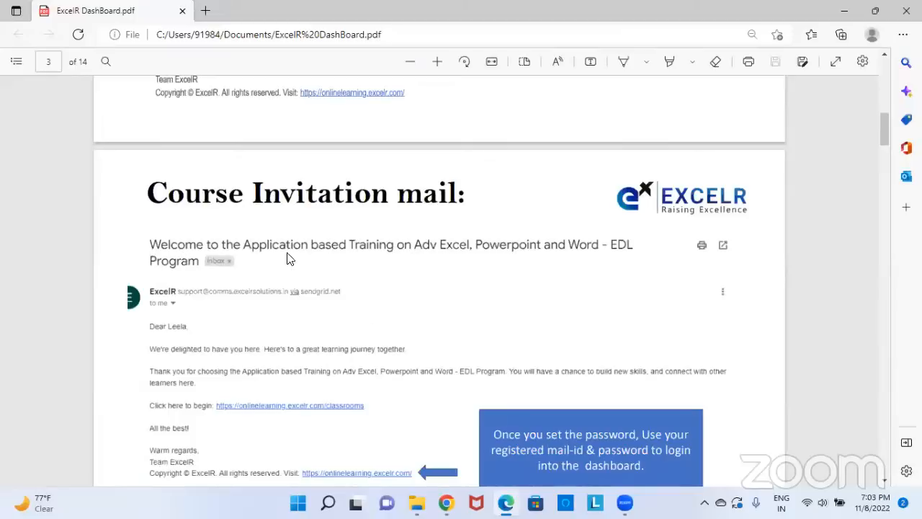
{"action": "scroll", "coordinate": [407, 335], "scroll_direction": "up", "scroll_amount": 3}
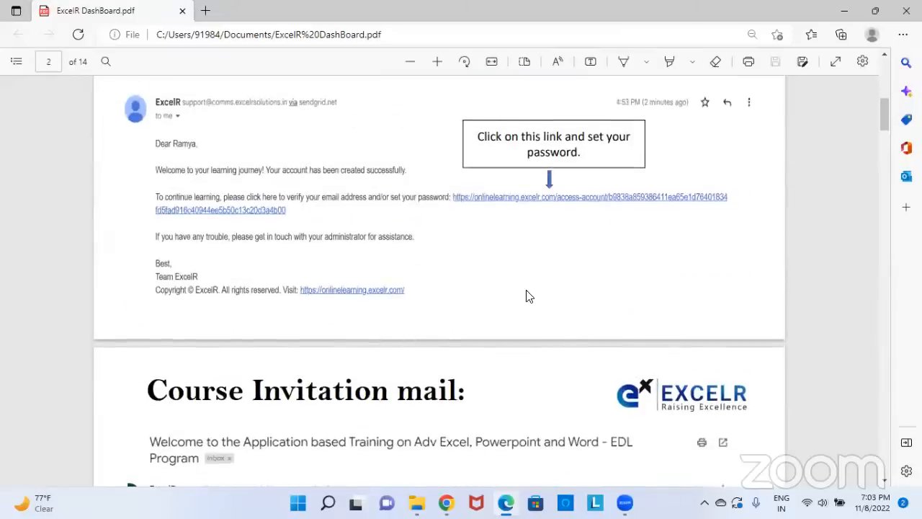
{"action": "scroll", "coordinate": [526, 295], "scroll_direction": "down", "scroll_amount": 3}
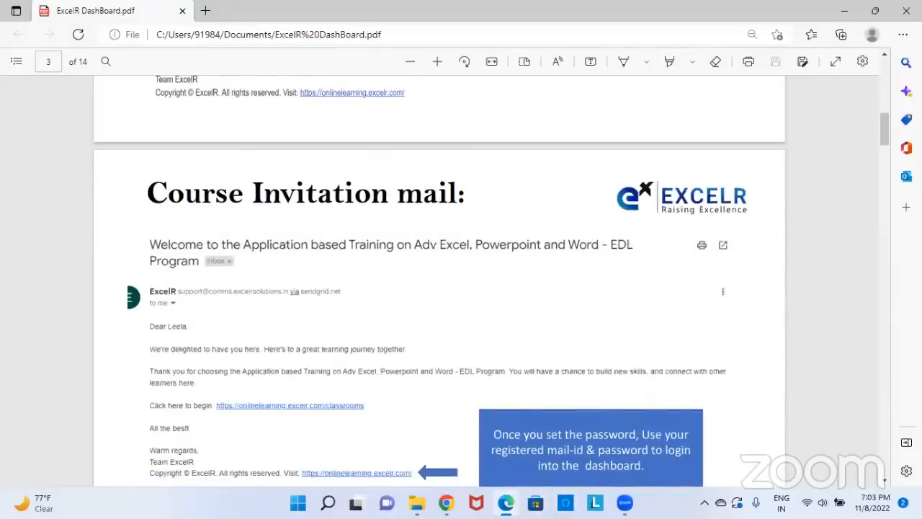
In Chrome, load onlinelearning.excelr.com in a new tab and go to its Sign In page
{"action": "mouse_move", "coordinate": [446, 503]}
{"action": "left_click", "coordinate": [444, 436]}
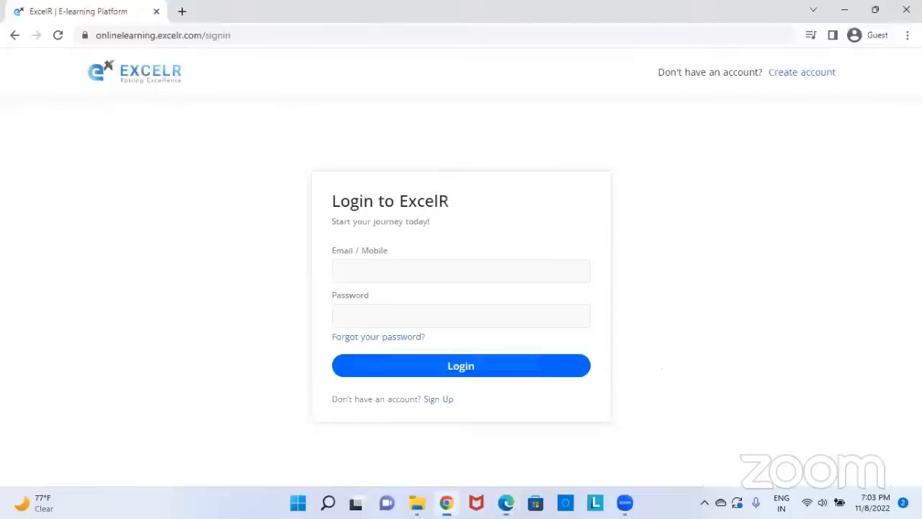
{"action": "left_click", "coordinate": [278, 34]}
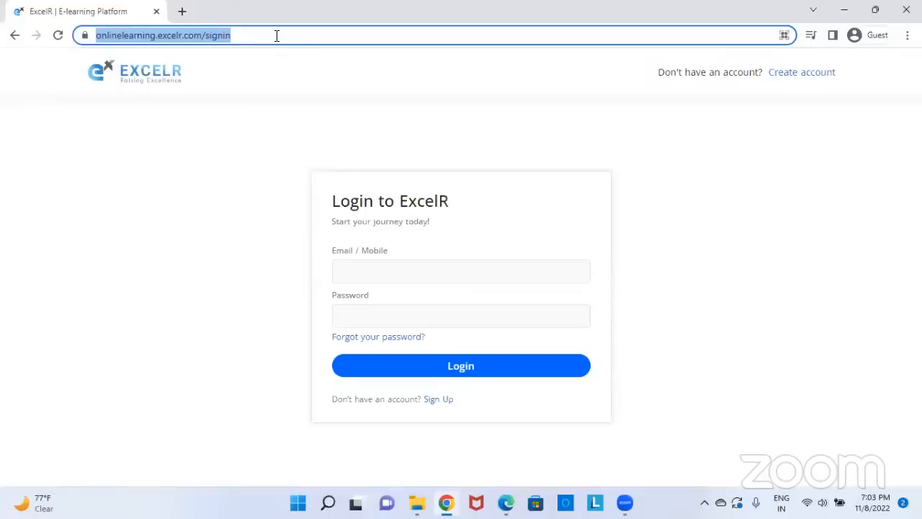
{"action": "left_click", "coordinate": [183, 11]}
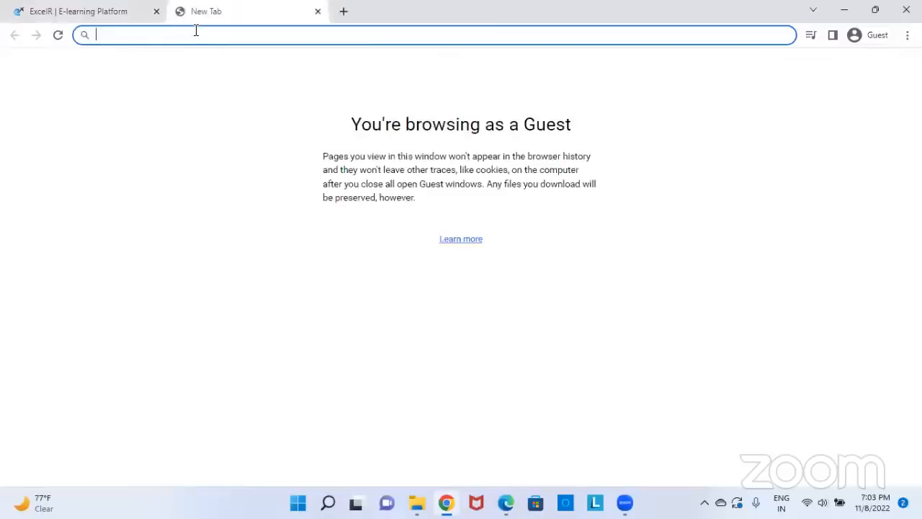
{"action": "type", "text": "online"}
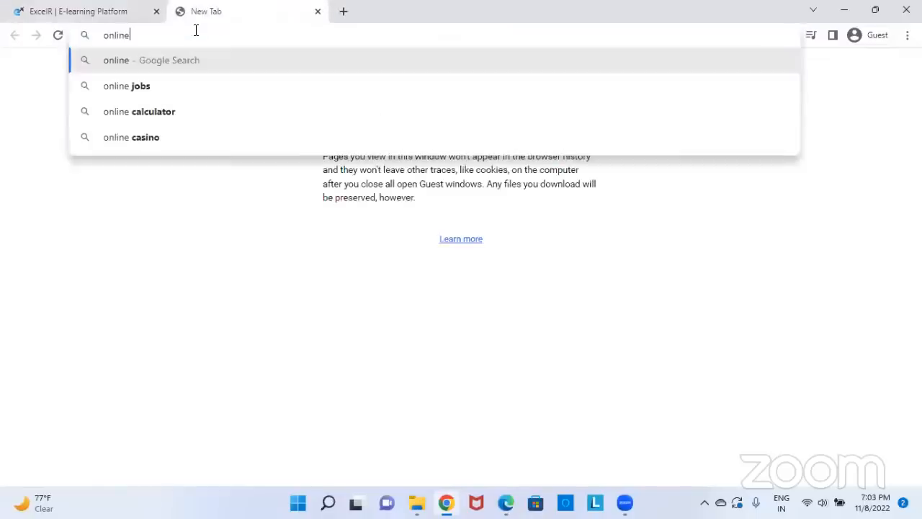
{"action": "type", "text": "learning.exce"}
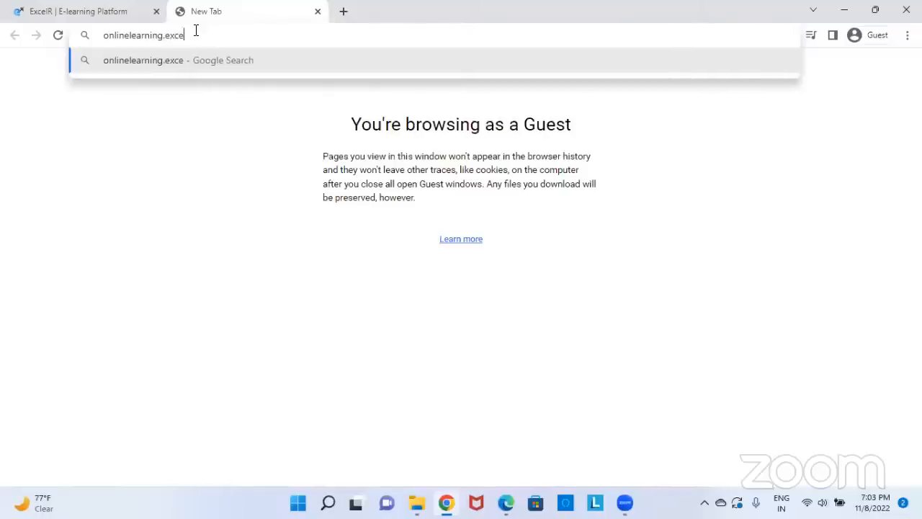
{"action": "type", "text": "lr.com"}
{"action": "key", "text": "Return"}
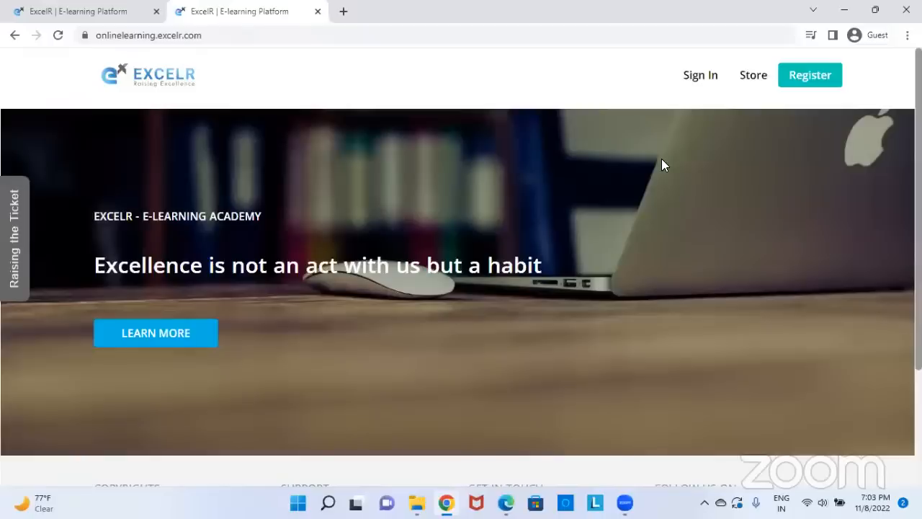
{"action": "left_click", "coordinate": [693, 85]}
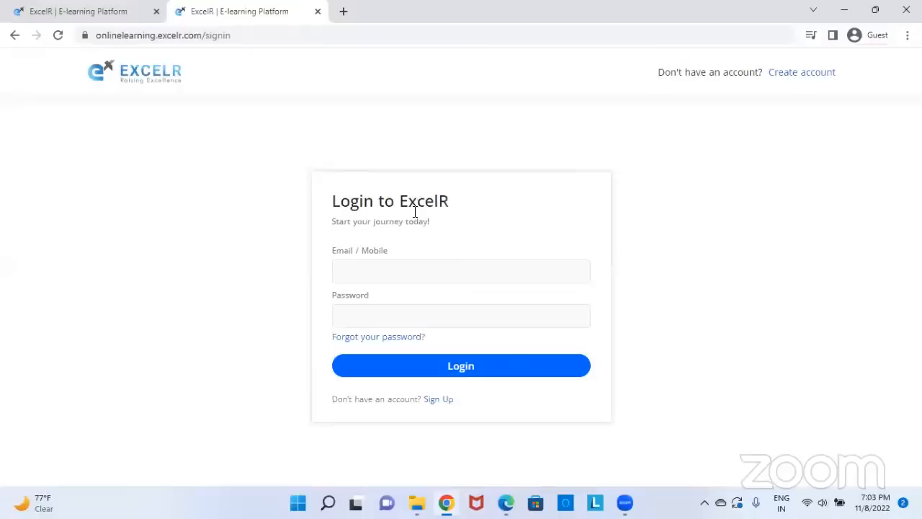
Enter the account e-mail in Email / Mobile, fixing typos, then the account password, and submit
{"action": "left_click", "coordinate": [408, 277]}
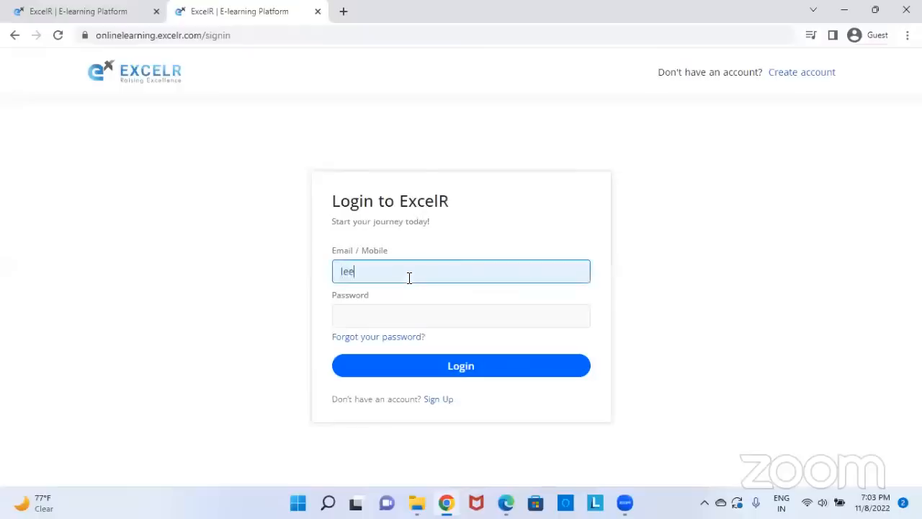
{"action": "left_click", "coordinate": [407, 313]}
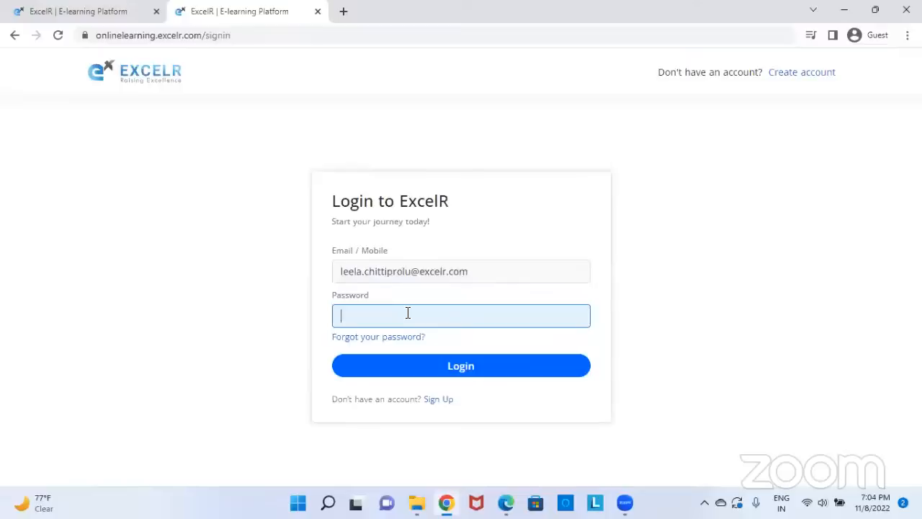
{"action": "type", "text": "•••••••••••"}
{"action": "key", "text": "Return"}
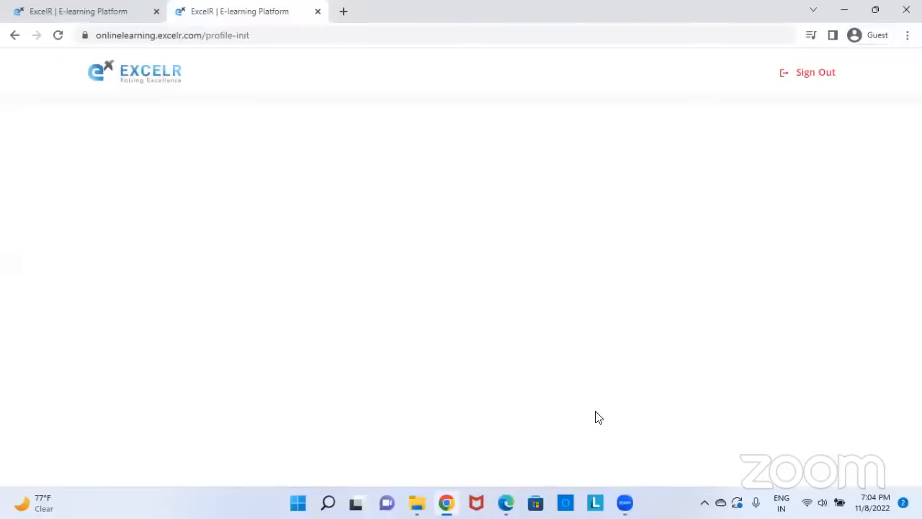
Close the old ExcelR sign-in tab and reload so today's Day 2 session appears
{"action": "left_click", "coordinate": [154, 12]}
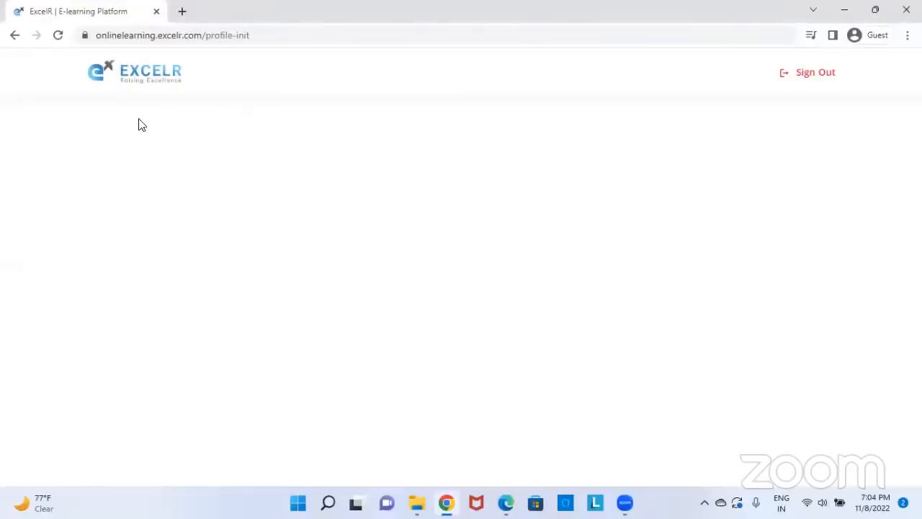
{"action": "left_click", "coordinate": [59, 36]}
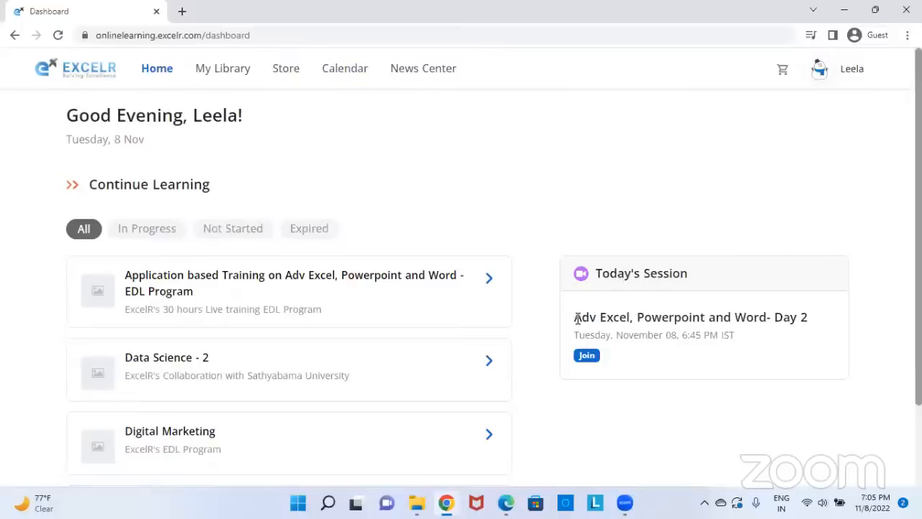
{"action": "left_click_drag", "start_coordinate": [575, 317], "coordinate": [729, 340]}
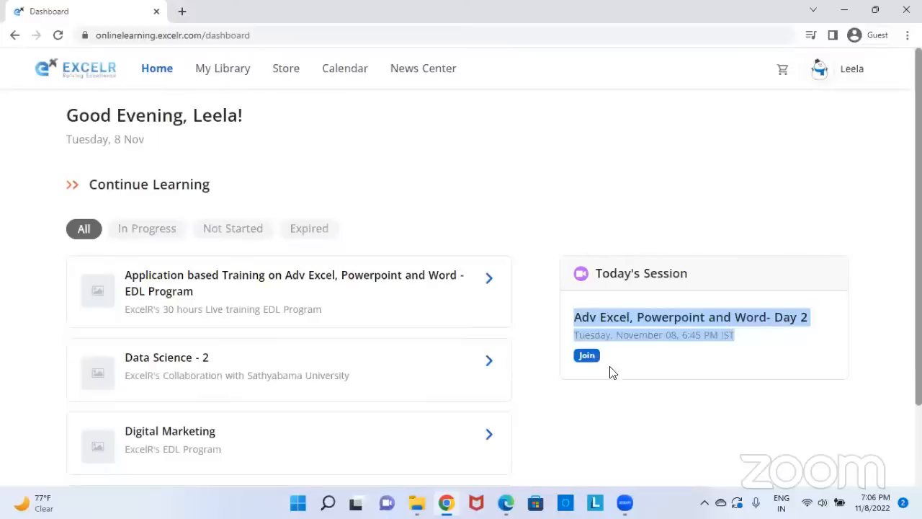
{"action": "left_click", "coordinate": [586, 357]}
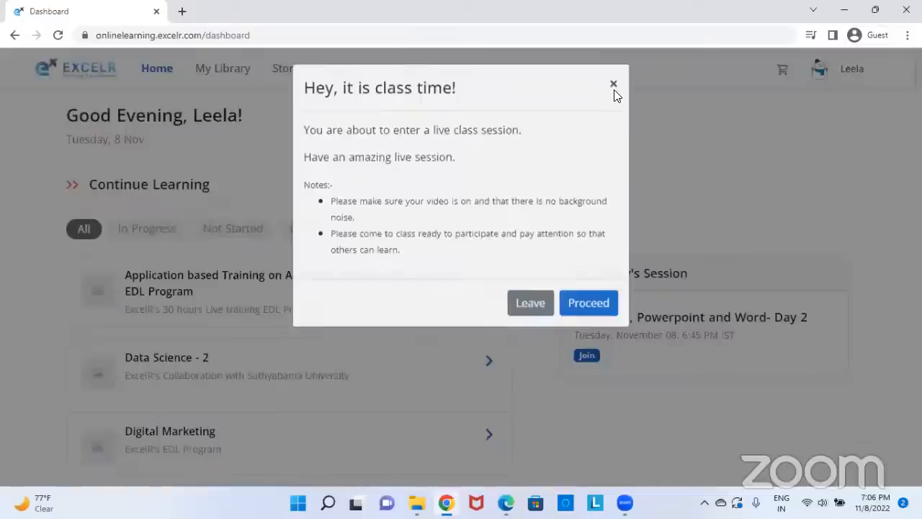
{"action": "left_click", "coordinate": [614, 89]}
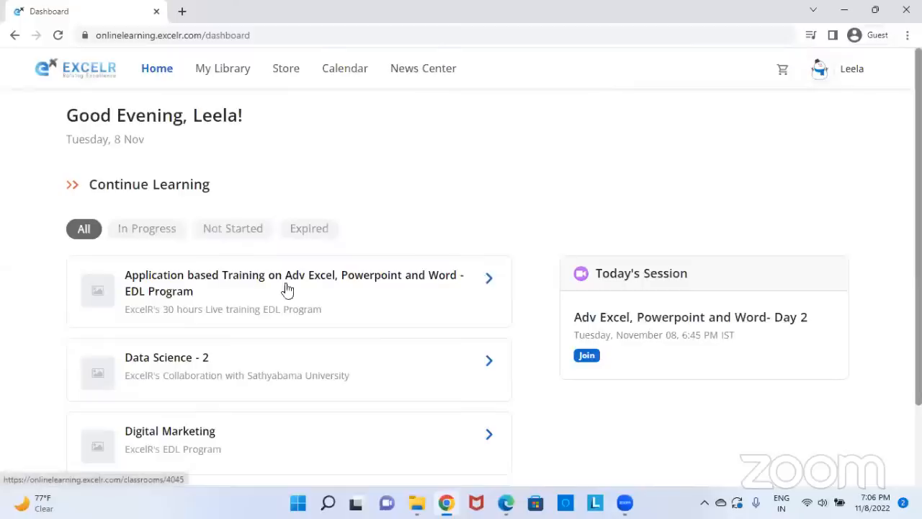
Open the Adv Excel, Powerpoint and Word course and view its meeting schedule
{"action": "left_click", "coordinate": [489, 282]}
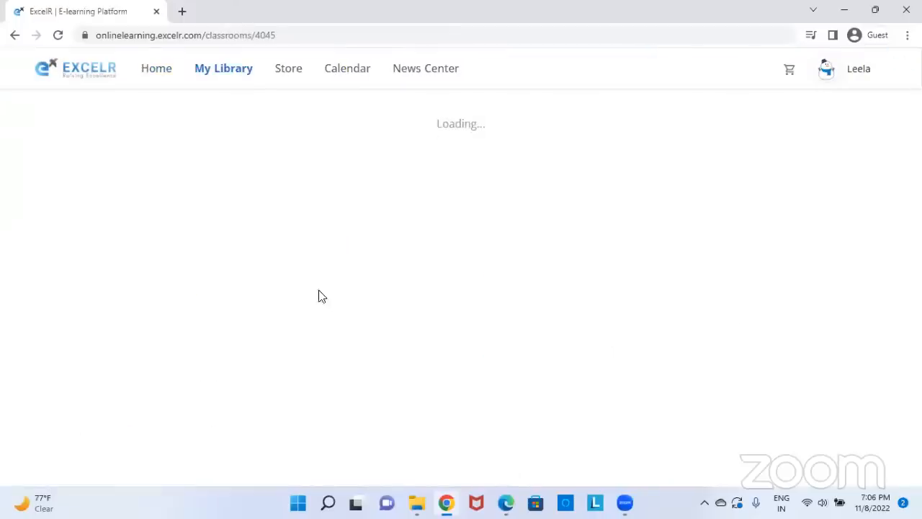
{"action": "scroll", "coordinate": [341, 295], "scroll_direction": "down", "scroll_amount": 1}
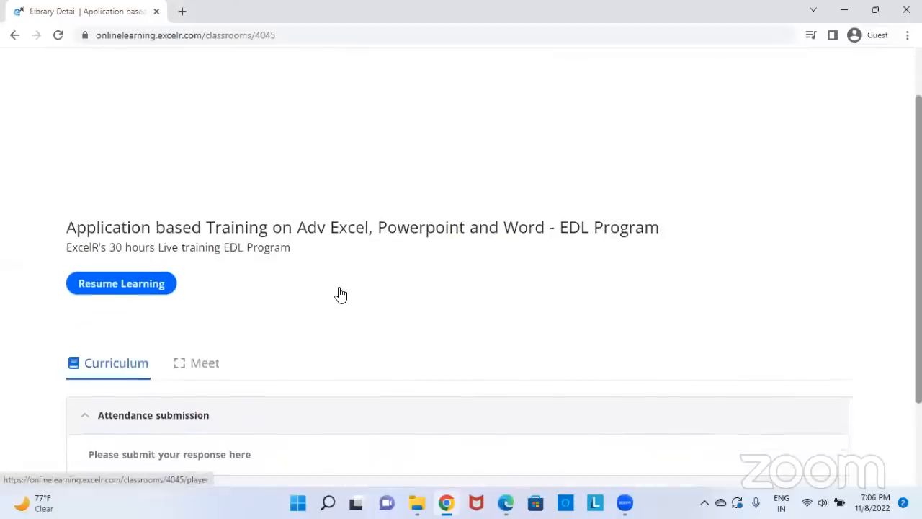
{"action": "scroll", "coordinate": [339, 288], "scroll_direction": "down", "scroll_amount": 2}
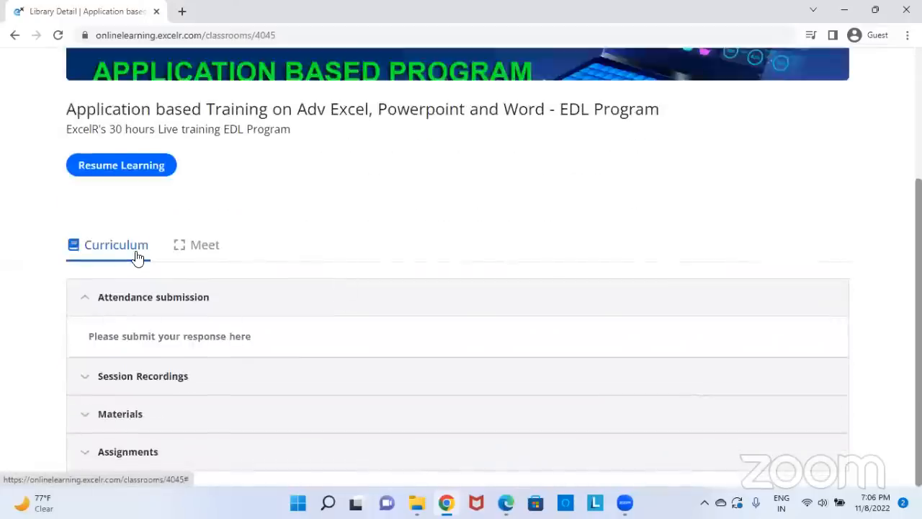
{"action": "left_click", "coordinate": [204, 246]}
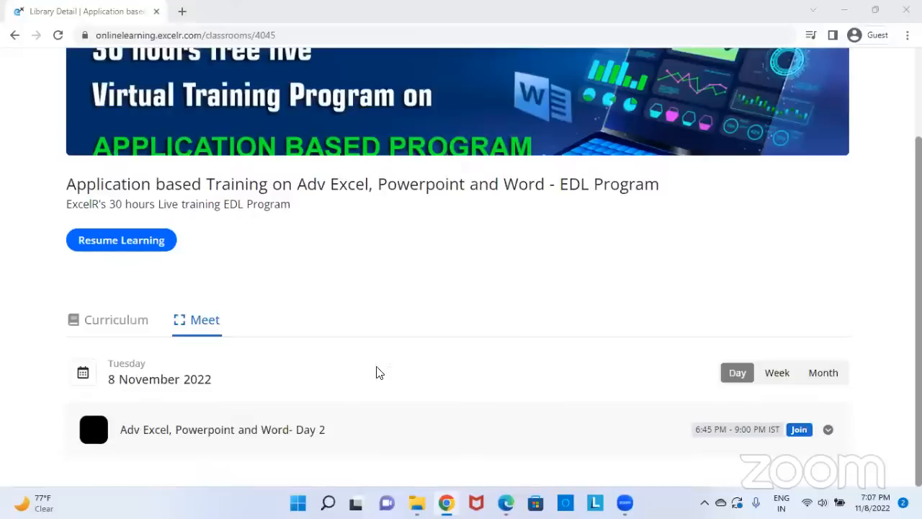
{"action": "scroll", "coordinate": [377, 371], "scroll_direction": "up", "scroll_amount": 2}
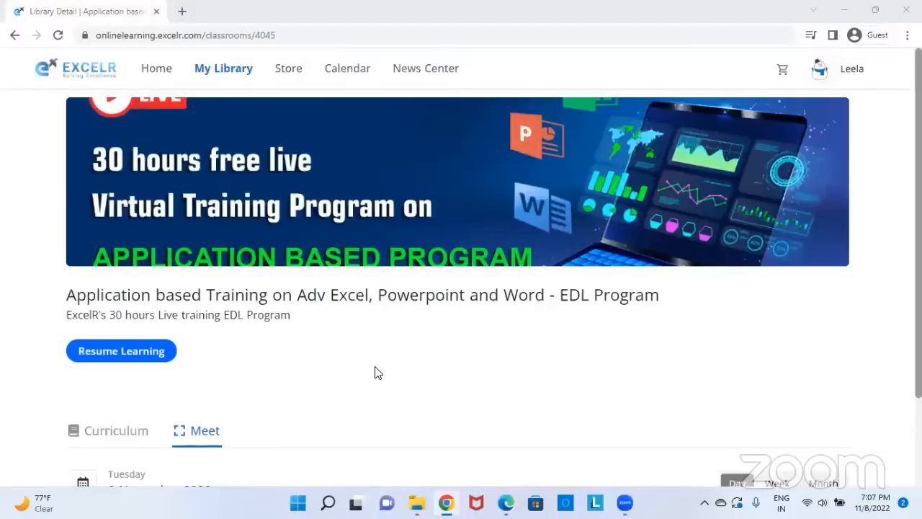
{"action": "scroll", "coordinate": [136, 337], "scroll_direction": "down", "scroll_amount": 2}
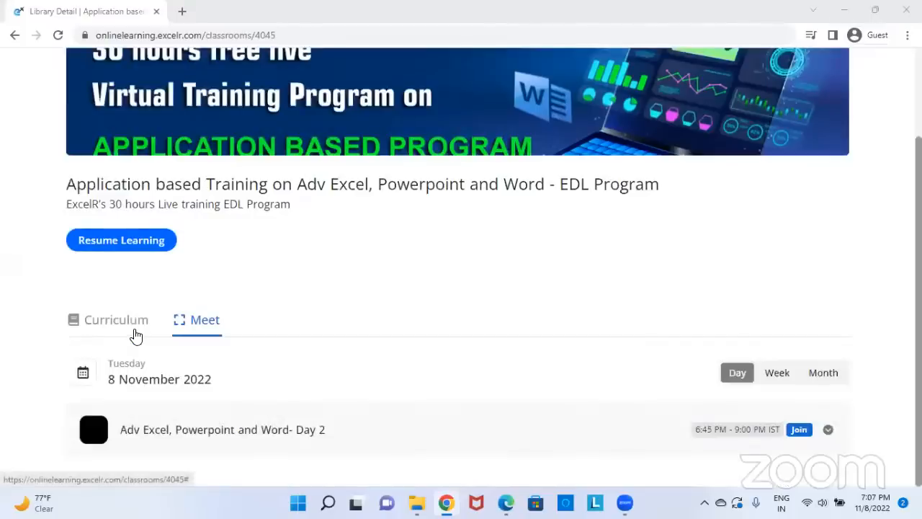
In the curriculum, collapse Attendance, expand Session Recordings, and open 'Day 1- Advance Excel'
{"action": "left_click", "coordinate": [136, 325]}
{"action": "scroll", "coordinate": [411, 299], "scroll_direction": "down", "scroll_amount": 1}
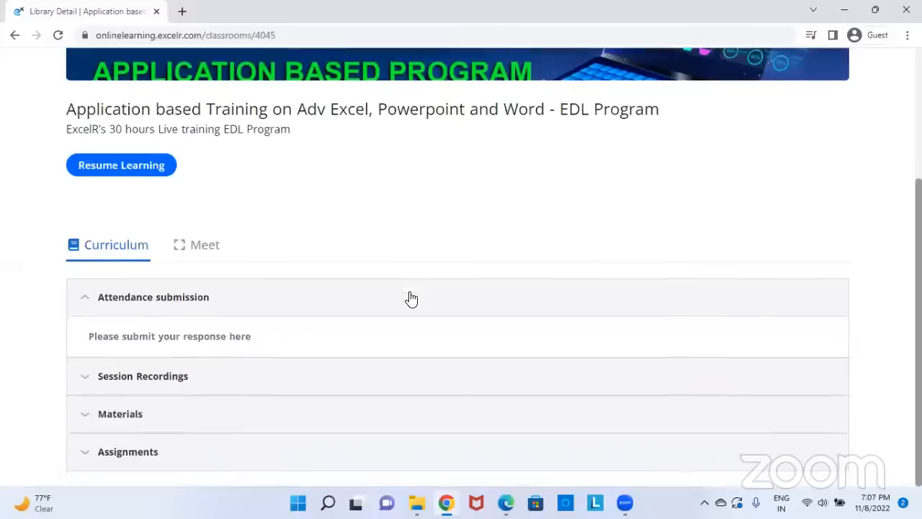
{"action": "left_click", "coordinate": [85, 296]}
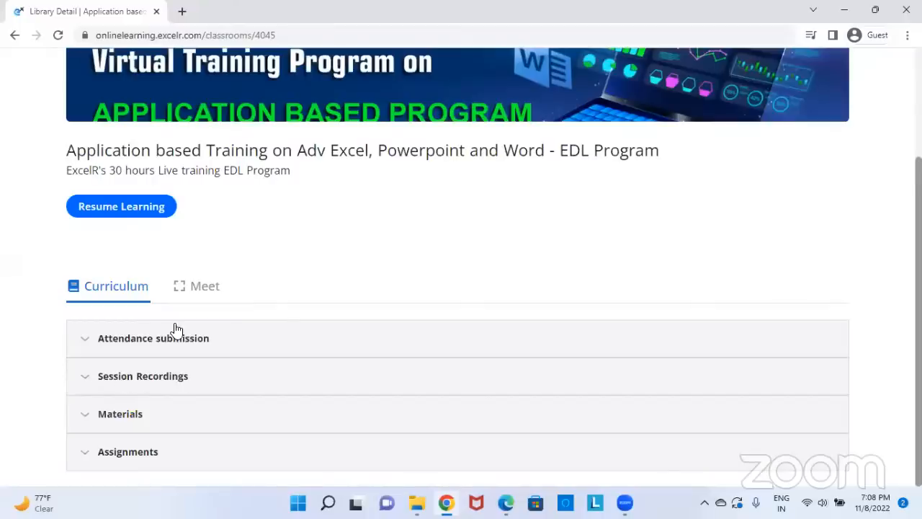
{"action": "left_click", "coordinate": [141, 373]}
{"action": "scroll", "coordinate": [144, 360], "scroll_direction": "down", "scroll_amount": 1}
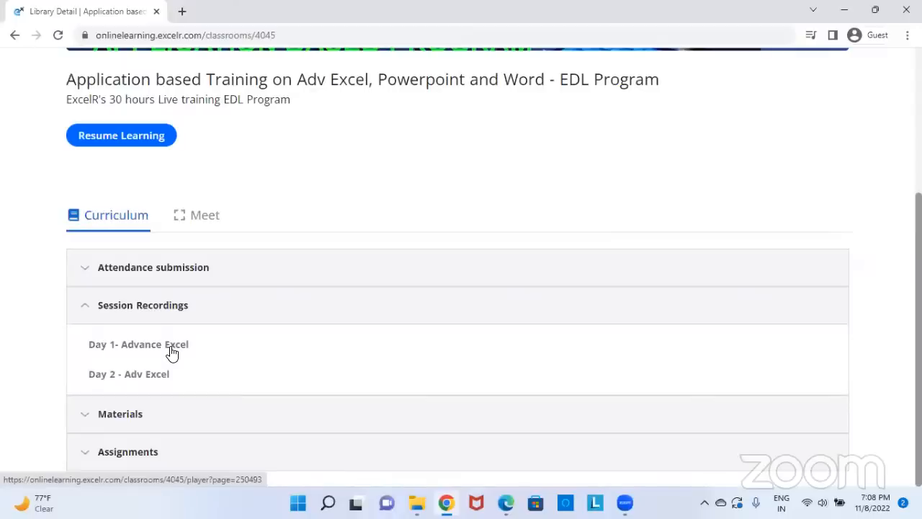
{"action": "left_click", "coordinate": [170, 351]}
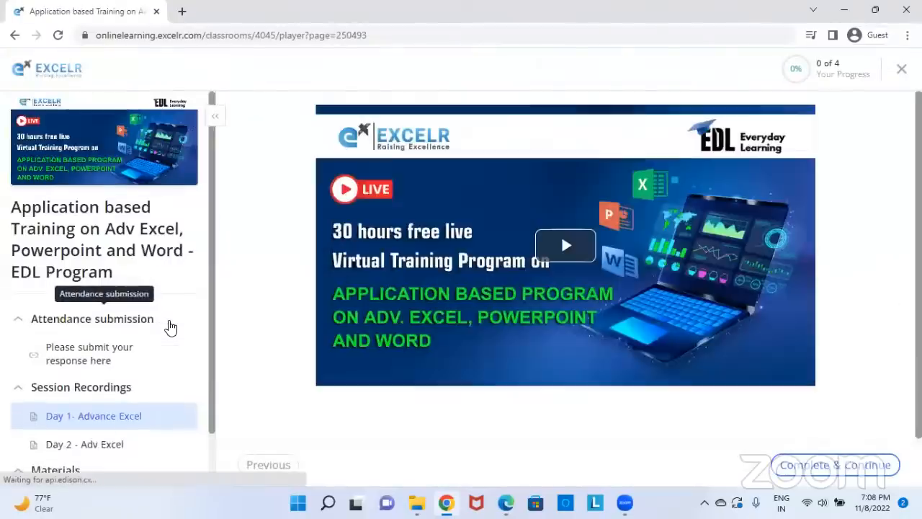
View the Day 2 - Adv Excel recording, fold Attendance, Session Recordings and Materials, then go back
{"action": "scroll", "coordinate": [171, 328], "scroll_direction": "down", "scroll_amount": 1}
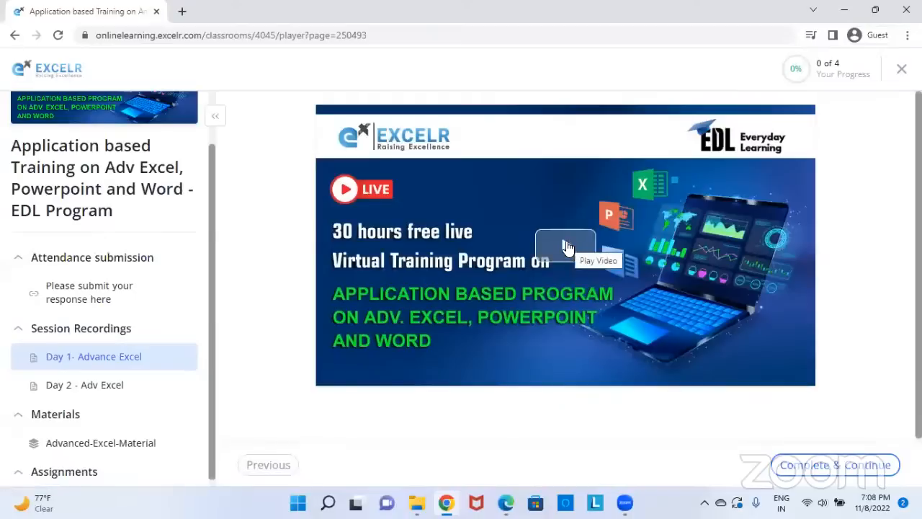
{"action": "left_click", "coordinate": [83, 394]}
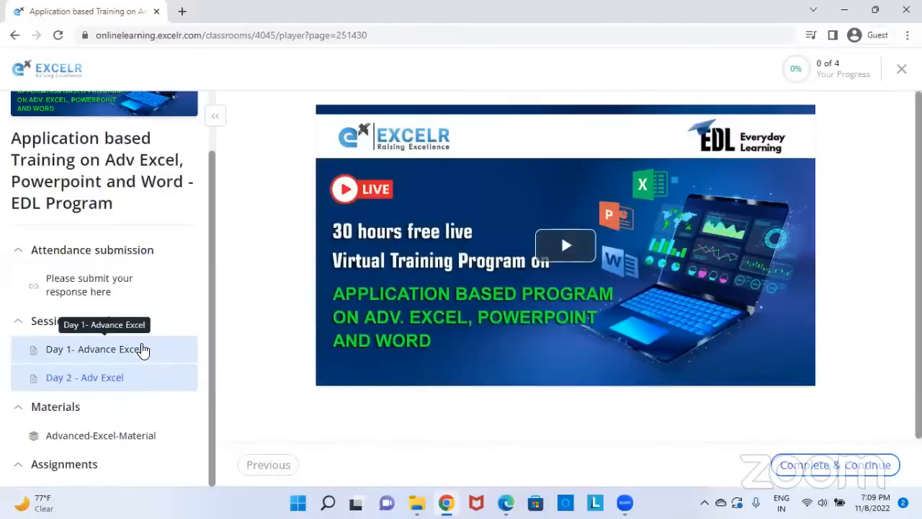
{"action": "left_click", "coordinate": [99, 251]}
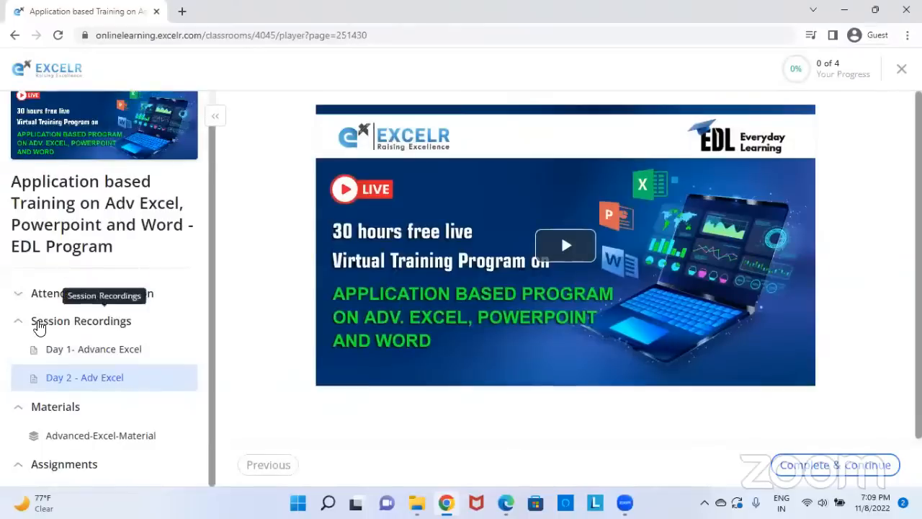
{"action": "left_click", "coordinate": [37, 325]}
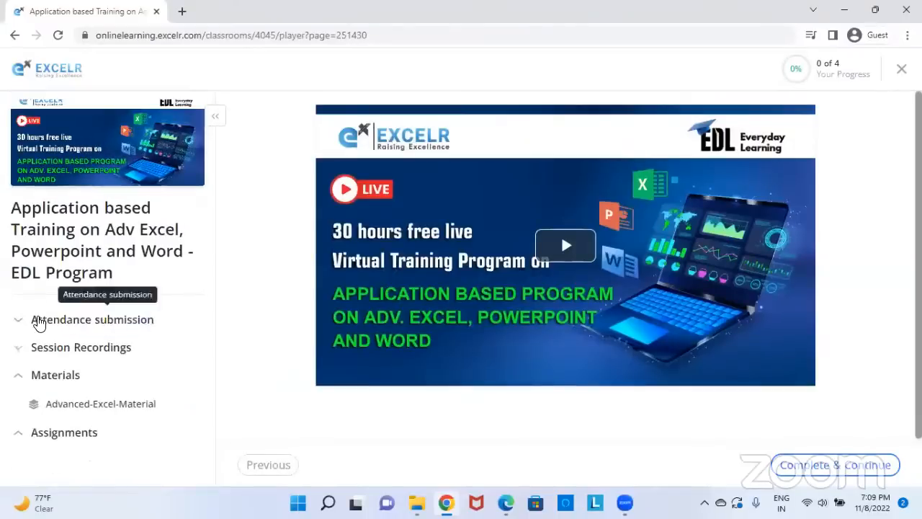
{"action": "left_click", "coordinate": [22, 374]}
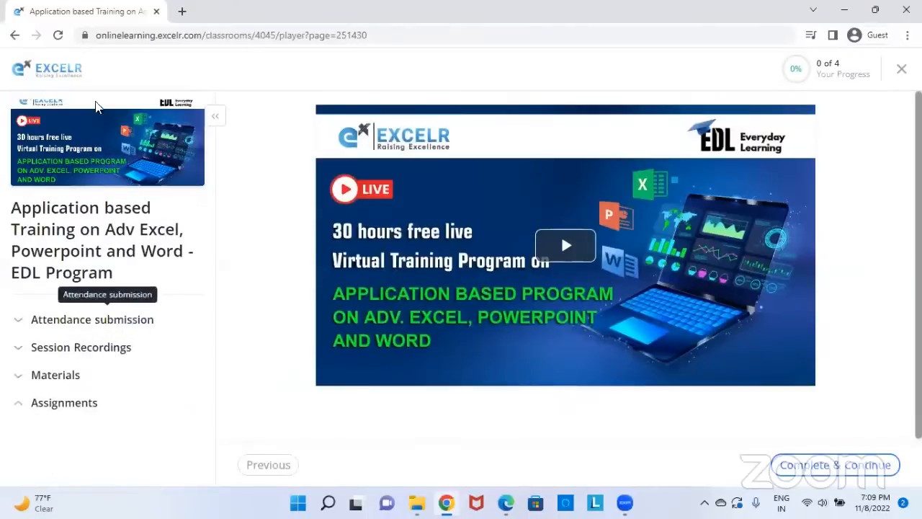
{"action": "left_click", "coordinate": [13, 37]}
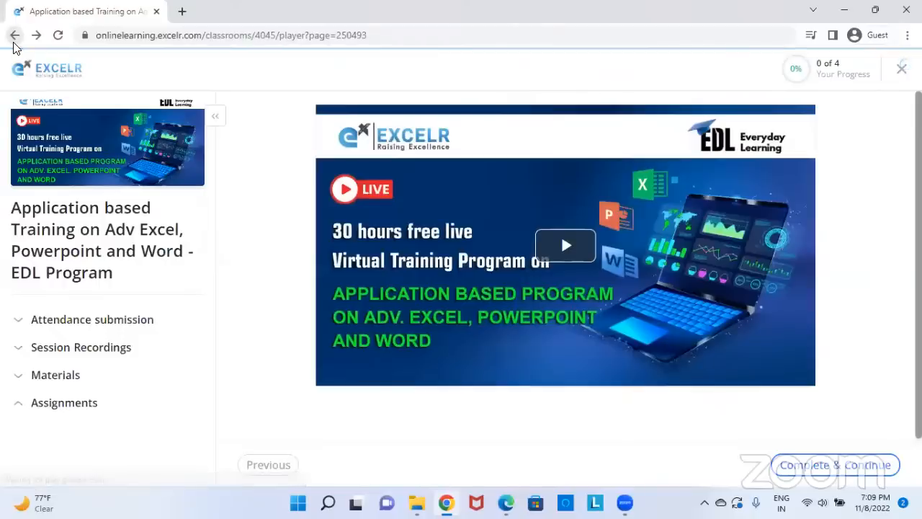
Go back to the course Curriculum, re-expand Attendance submission and open the response form
{"action": "left_click", "coordinate": [14, 36]}
{"action": "scroll", "coordinate": [178, 329], "scroll_direction": "down", "scroll_amount": 3}
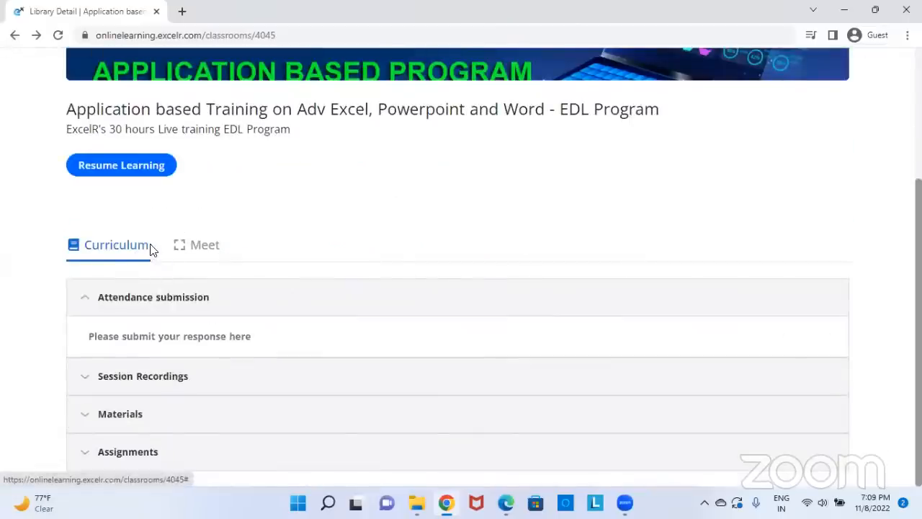
{"action": "left_click", "coordinate": [84, 297]}
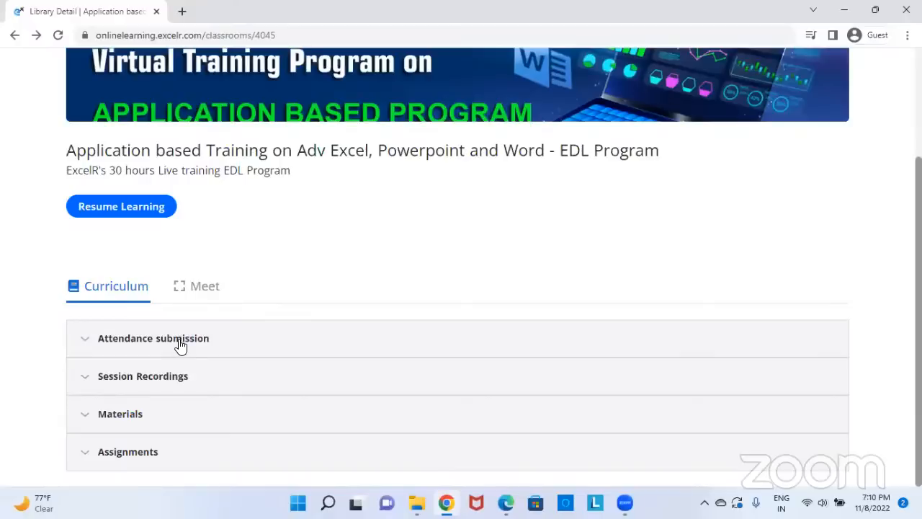
{"action": "left_click", "coordinate": [180, 347]}
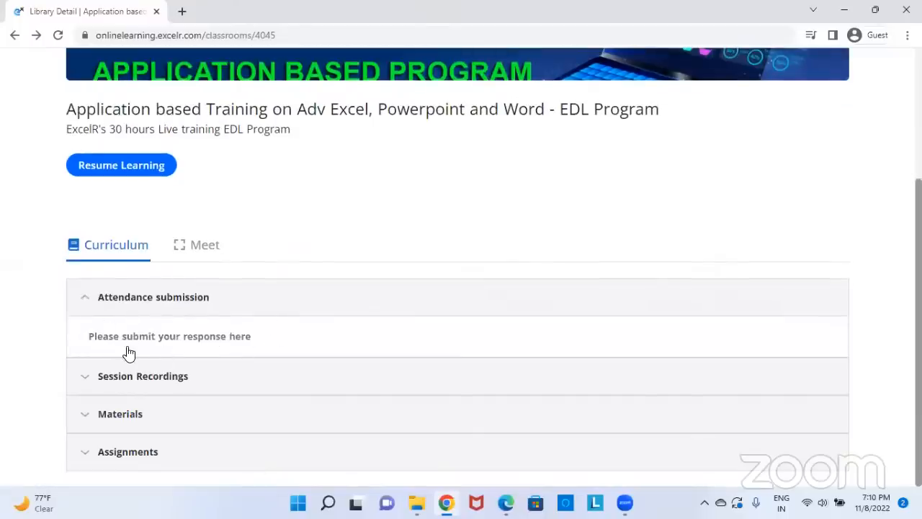
{"action": "left_click", "coordinate": [213, 345]}
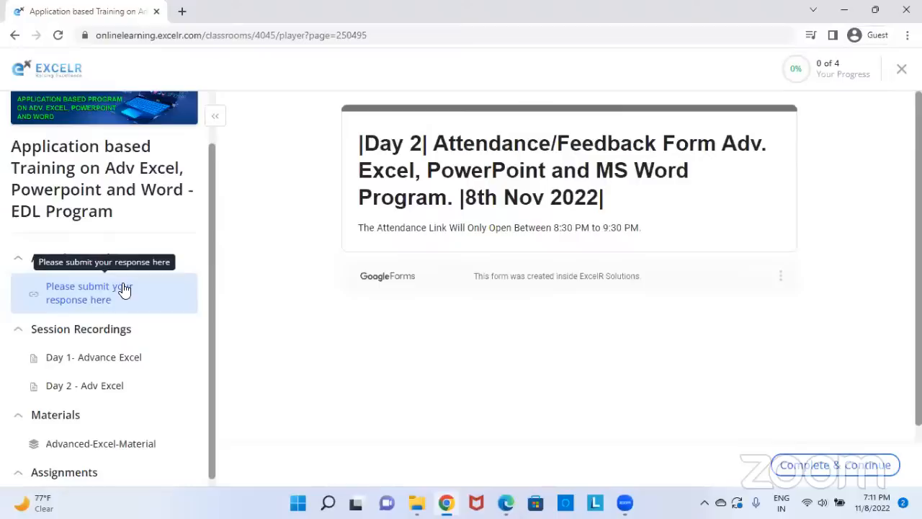
Fold Session Recordings and Attendance in the outline, leaving only Materials expanded
{"action": "left_click", "coordinate": [110, 329]}
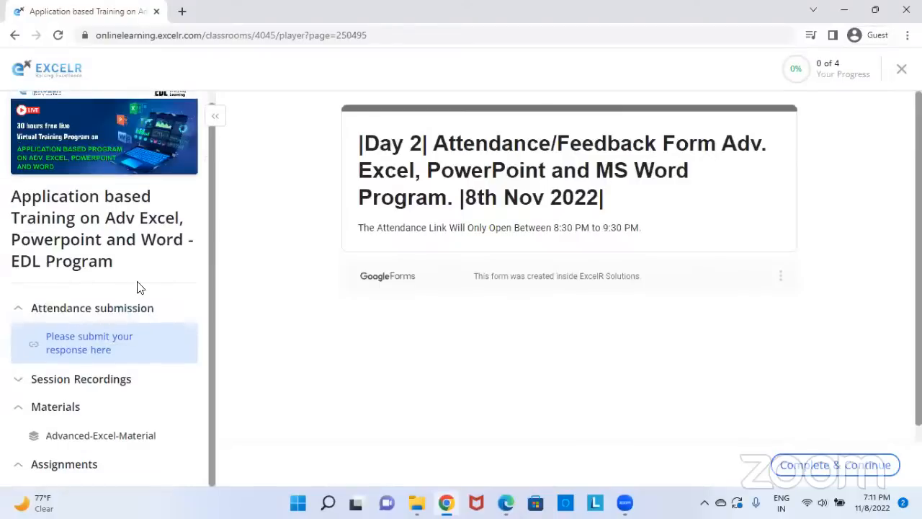
{"action": "left_click", "coordinate": [19, 310]}
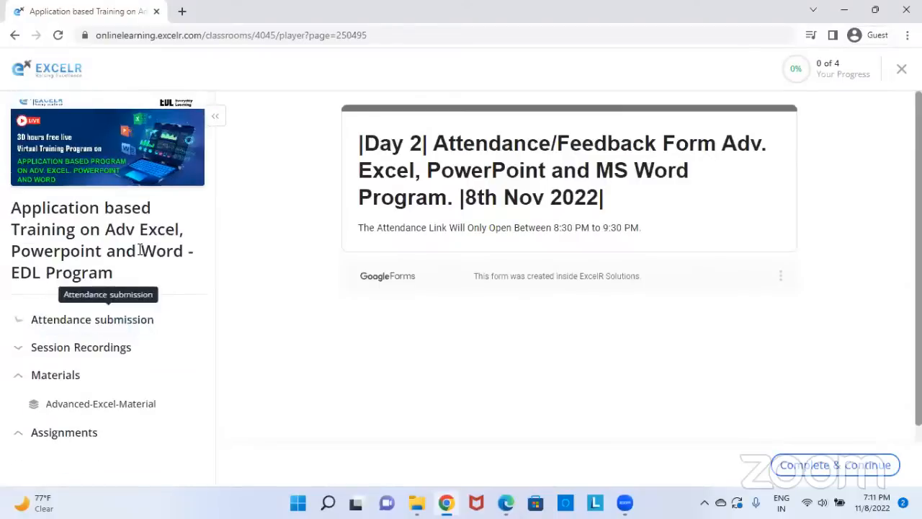
{"action": "left_click", "coordinate": [75, 353]}
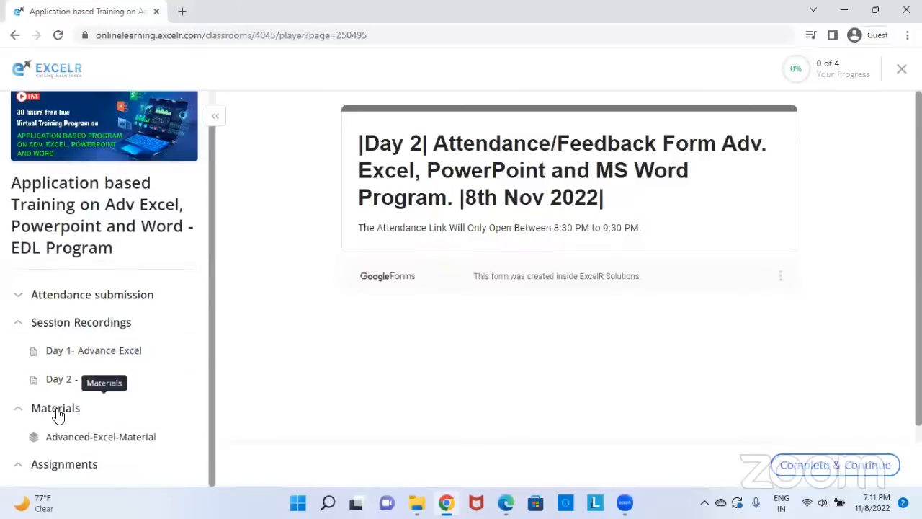
{"action": "left_click", "coordinate": [20, 323]}
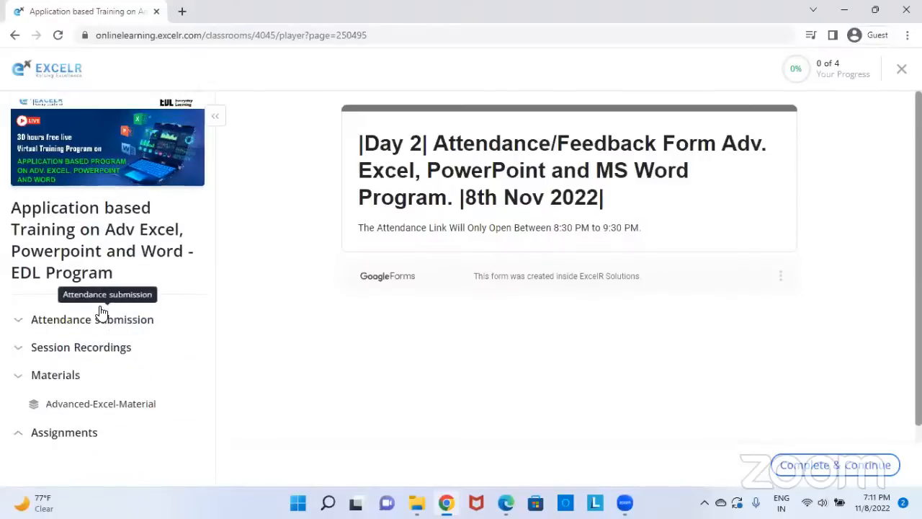
{"action": "left_click", "coordinate": [68, 387]}
{"action": "left_click", "coordinate": [77, 387]}
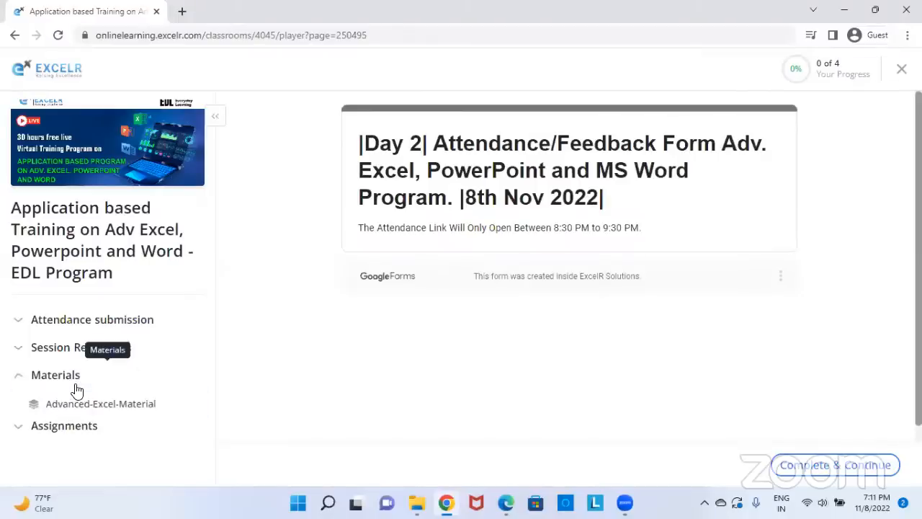
Open the Advanced-Excel-Material PDF and view it full screen briefly
{"action": "left_click", "coordinate": [74, 404]}
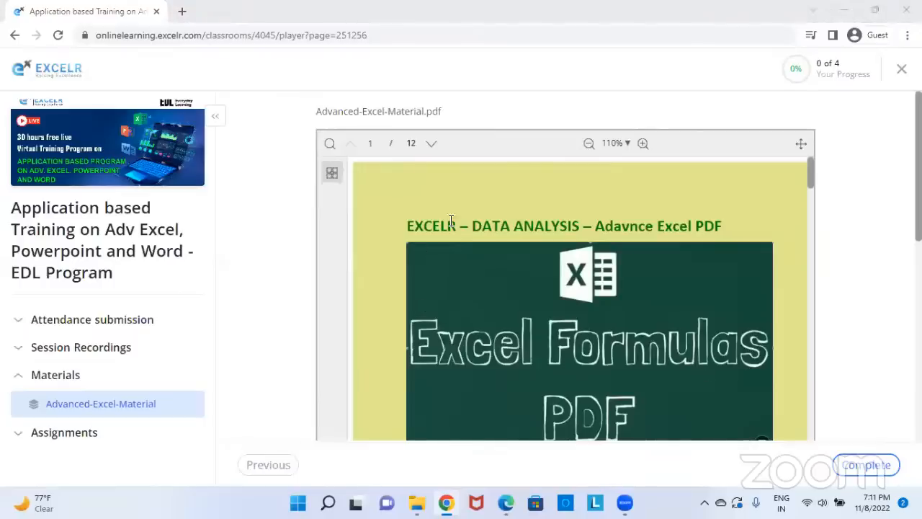
{"action": "left_click", "coordinate": [800, 145]}
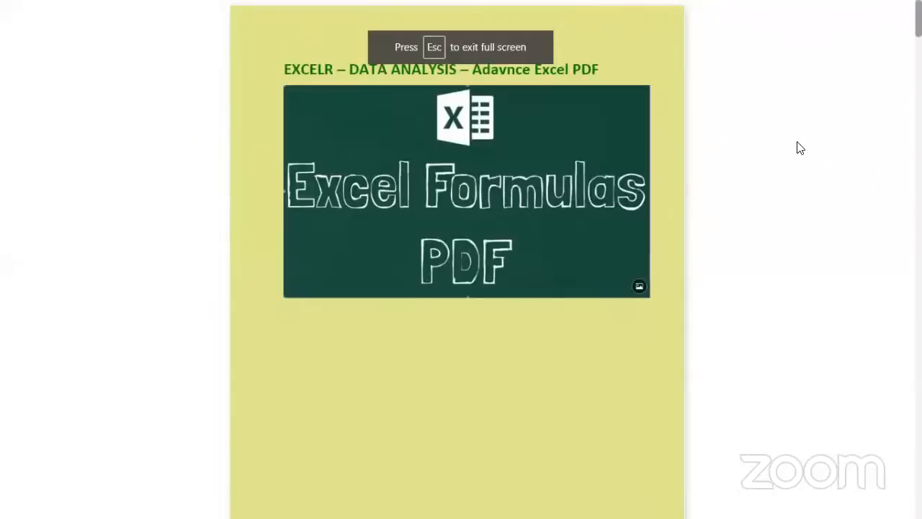
{"action": "double_click", "coordinate": [747, 447]}
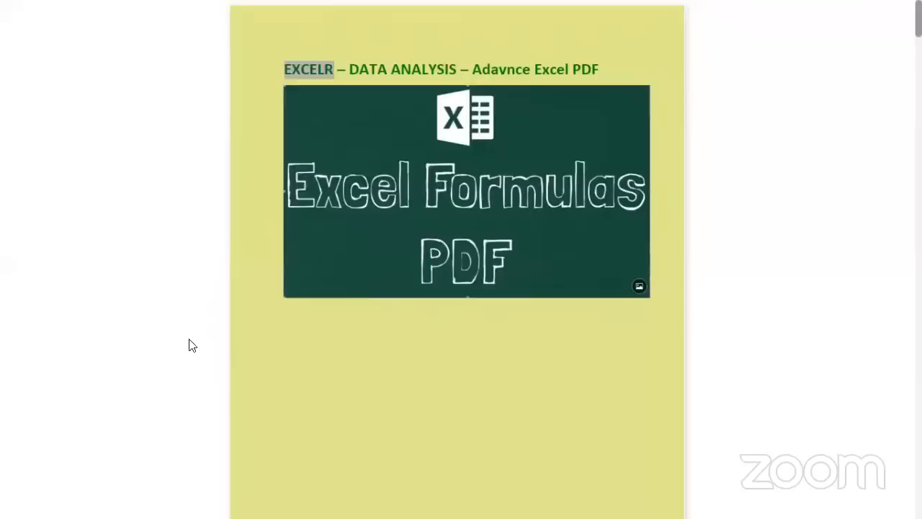
{"action": "key", "text": "Escape"}
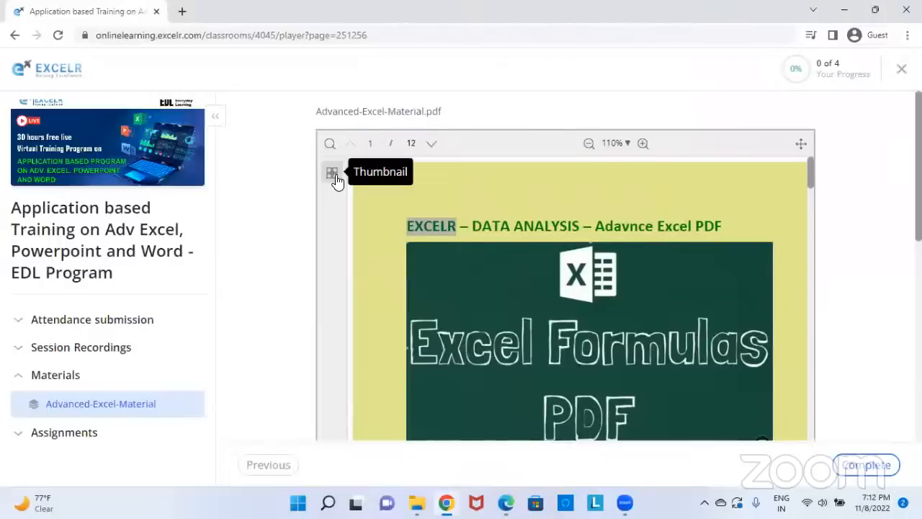
Jump to page 5 via thumbnails and scroll down to the Excel.xlsx attachment
{"action": "left_click", "coordinate": [332, 174]}
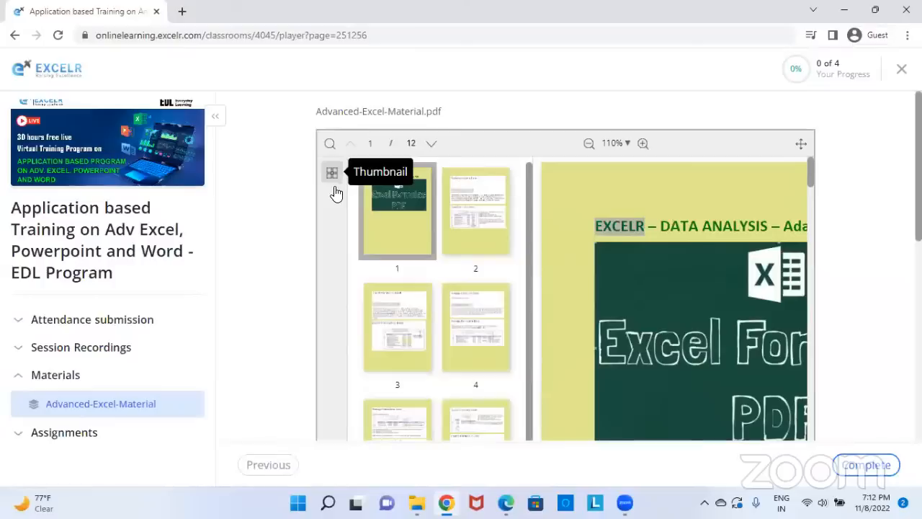
{"action": "scroll", "coordinate": [428, 325], "scroll_direction": "down", "scroll_amount": 3}
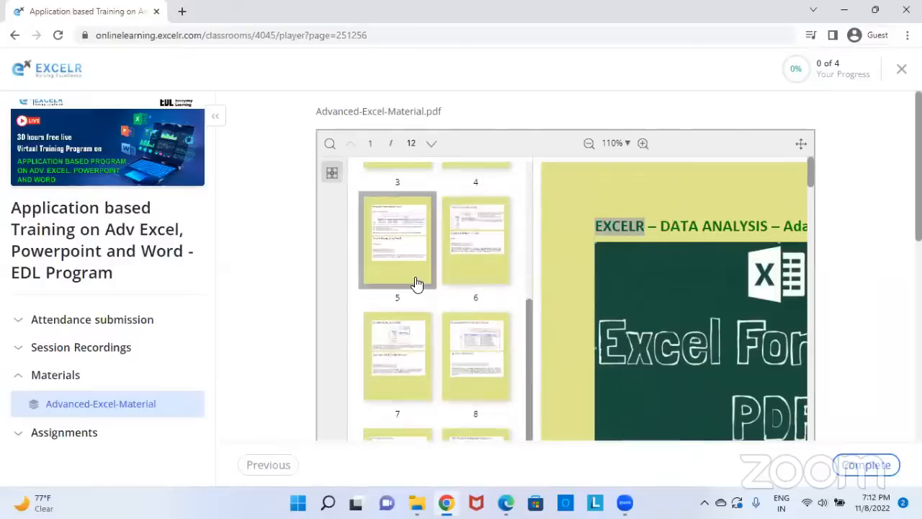
{"action": "left_click", "coordinate": [419, 283]}
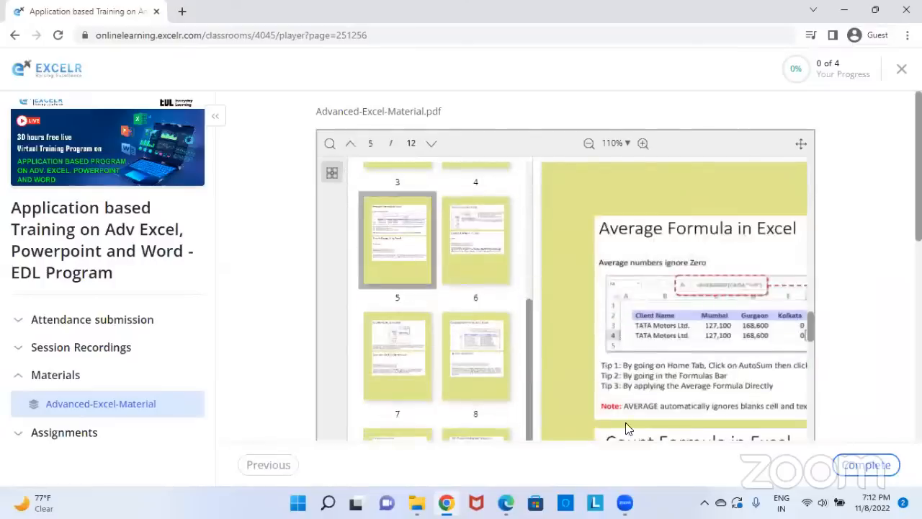
{"action": "left_click_drag", "start_coordinate": [809, 327], "coordinate": [808, 391]}
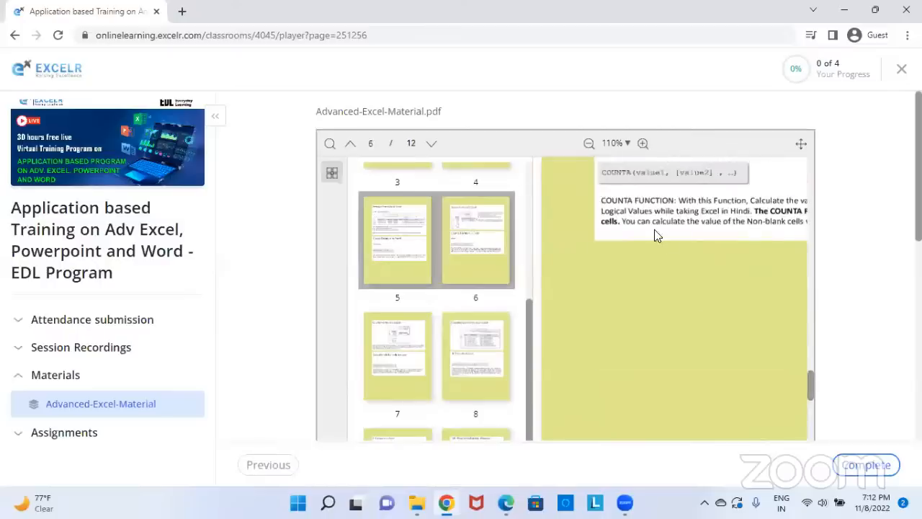
{"action": "scroll", "coordinate": [699, 301], "scroll_direction": "down", "scroll_amount": 3}
{"action": "scroll", "coordinate": [324, 329], "scroll_direction": "down", "scroll_amount": 1}
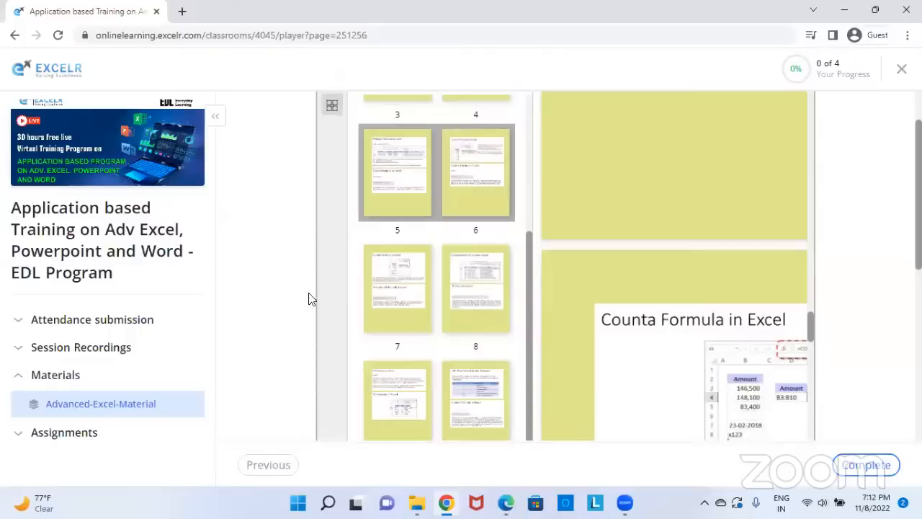
{"action": "scroll", "coordinate": [293, 257], "scroll_direction": "down", "scroll_amount": 3}
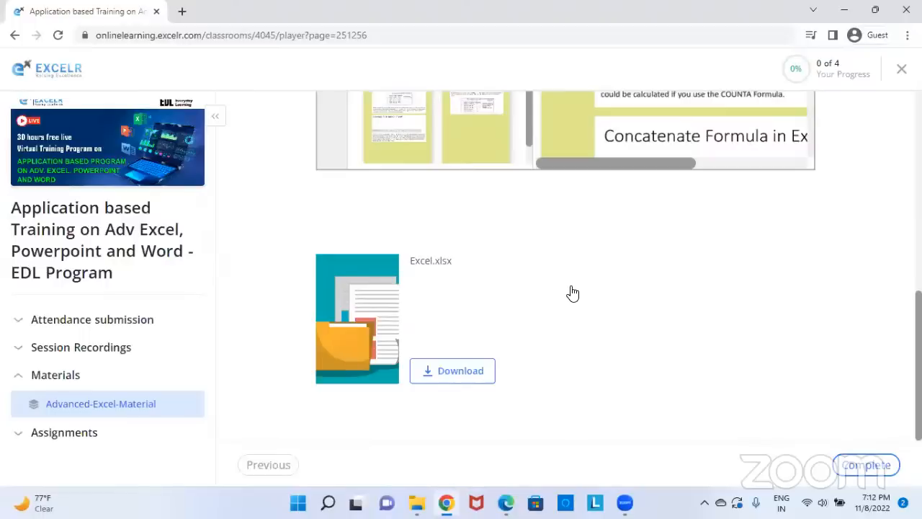
Collapse Materials, expand Assignments, download Excel.xlsx, then go back to the attendance form page
{"action": "left_click", "coordinate": [37, 382]}
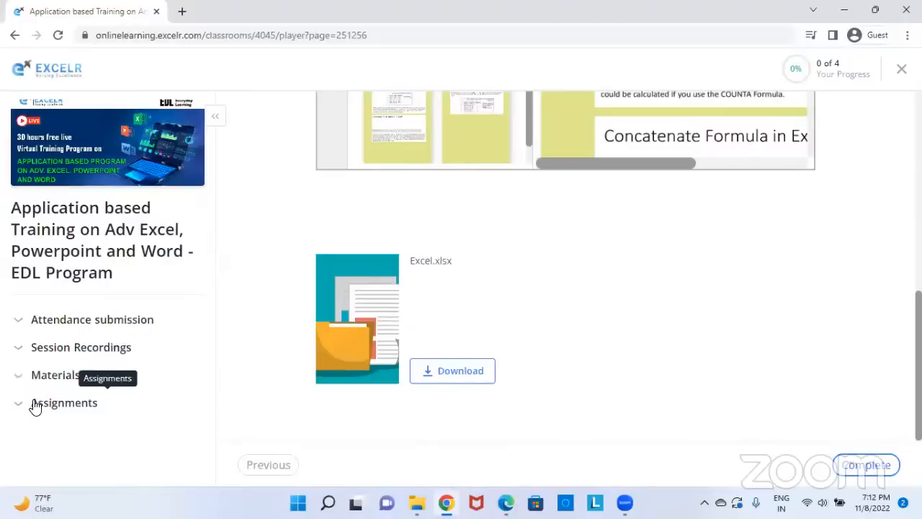
{"action": "left_click", "coordinate": [35, 408]}
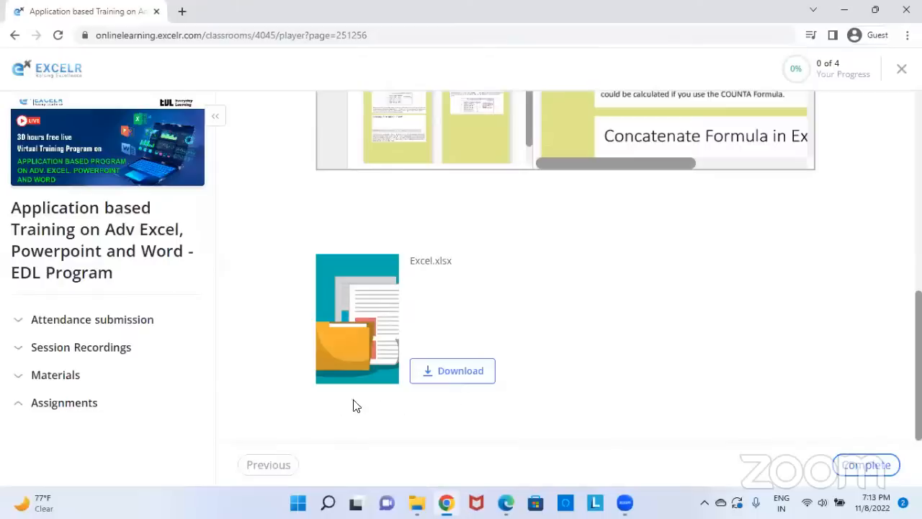
{"action": "left_click", "coordinate": [465, 371]}
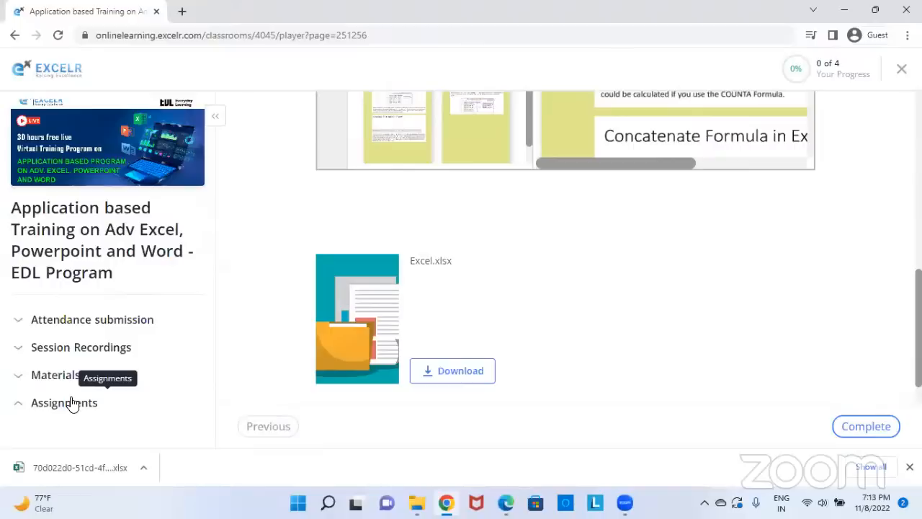
{"action": "left_click", "coordinate": [15, 35]}
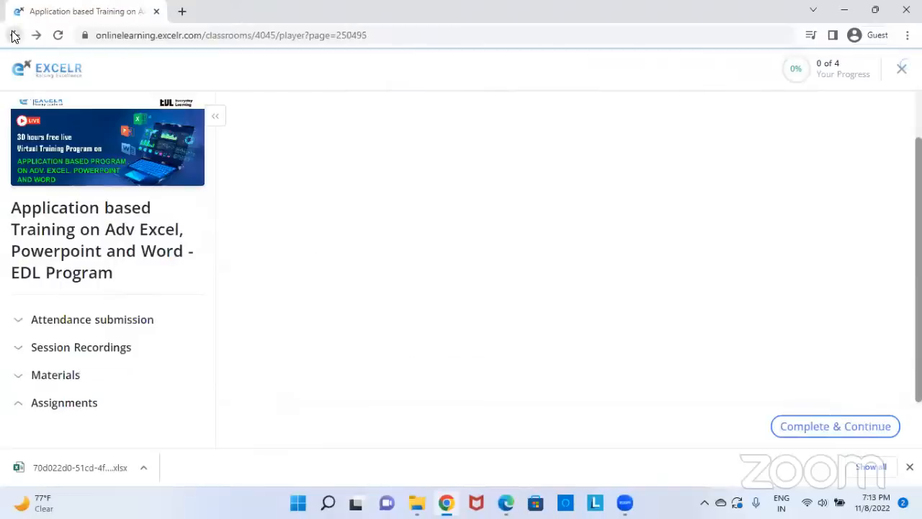
Go back to the Adv Excel, Powerpoint and Word EDL Program course overview page and look through it
{"action": "left_click", "coordinate": [14, 35]}
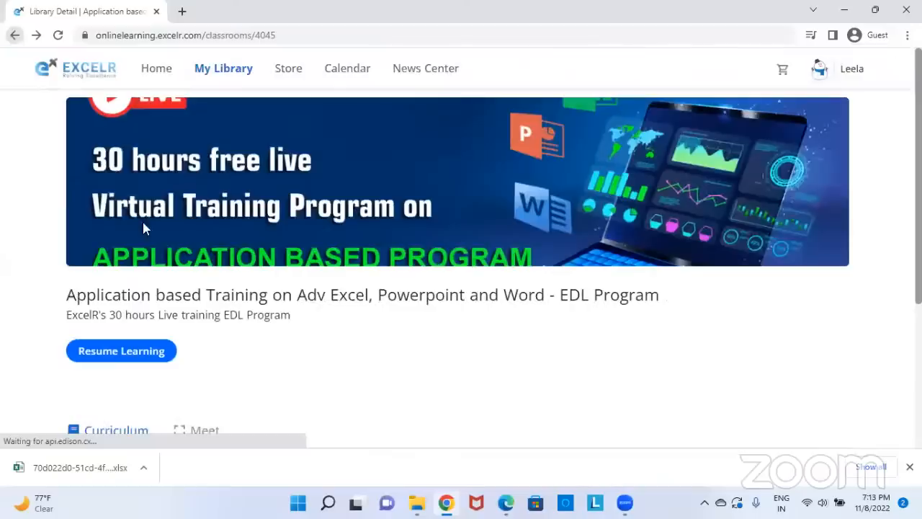
{"action": "scroll", "coordinate": [194, 221], "scroll_direction": "down", "scroll_amount": 3}
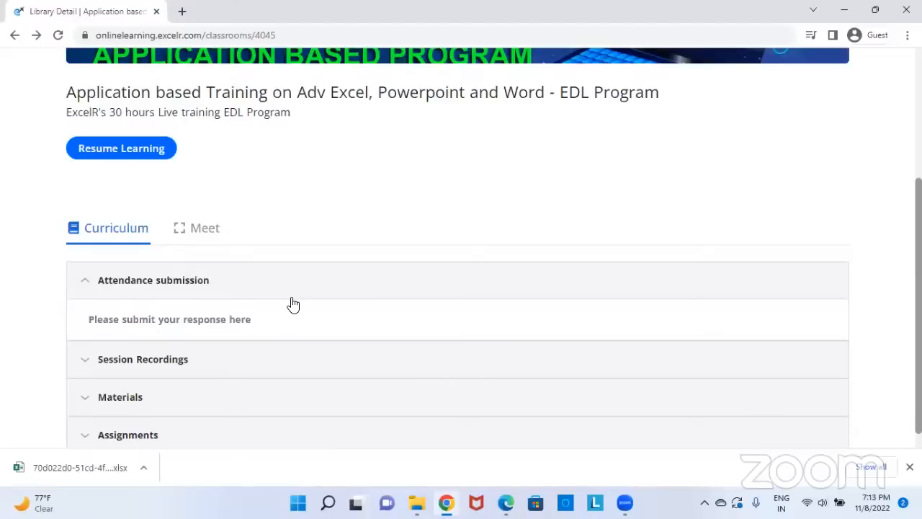
{"action": "scroll", "coordinate": [293, 305], "scroll_direction": "up", "scroll_amount": 3}
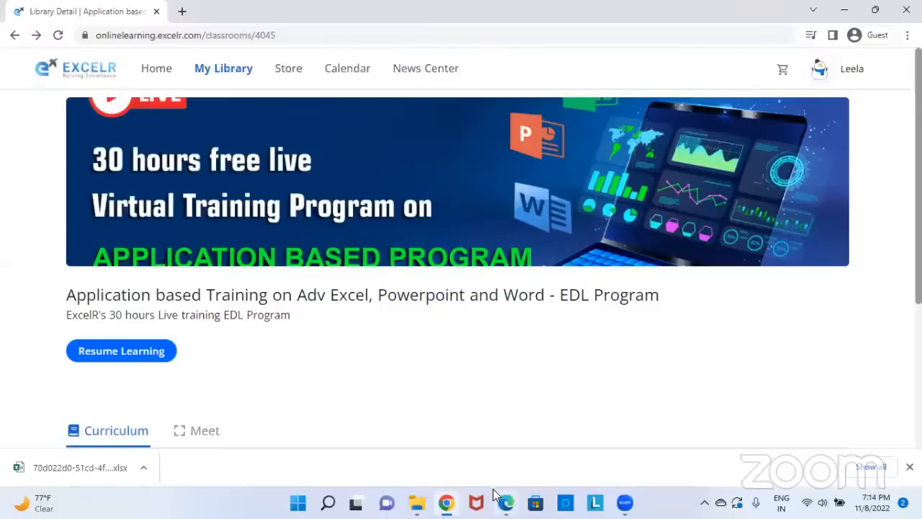
Bring up the ExcelR DashBoard PDF and read through its Verification and account login pages
{"action": "mouse_move", "coordinate": [506, 502]}
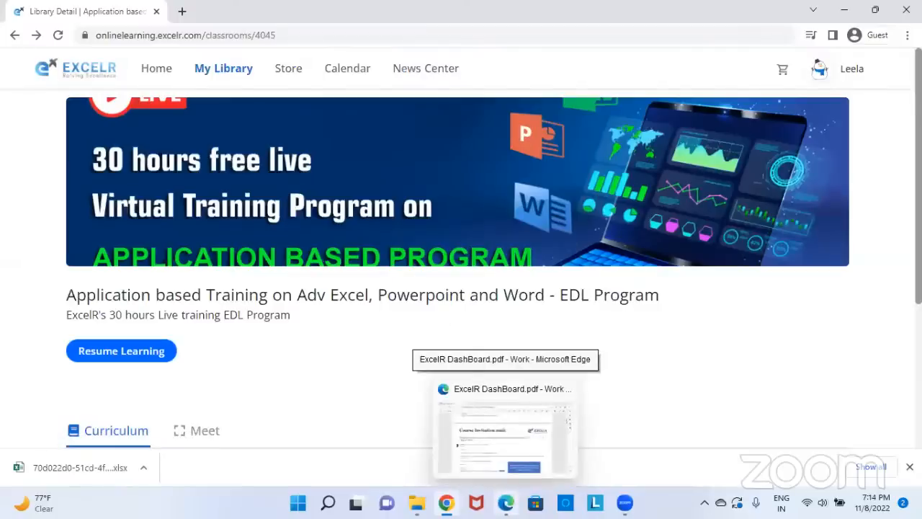
{"action": "left_click", "coordinate": [504, 428]}
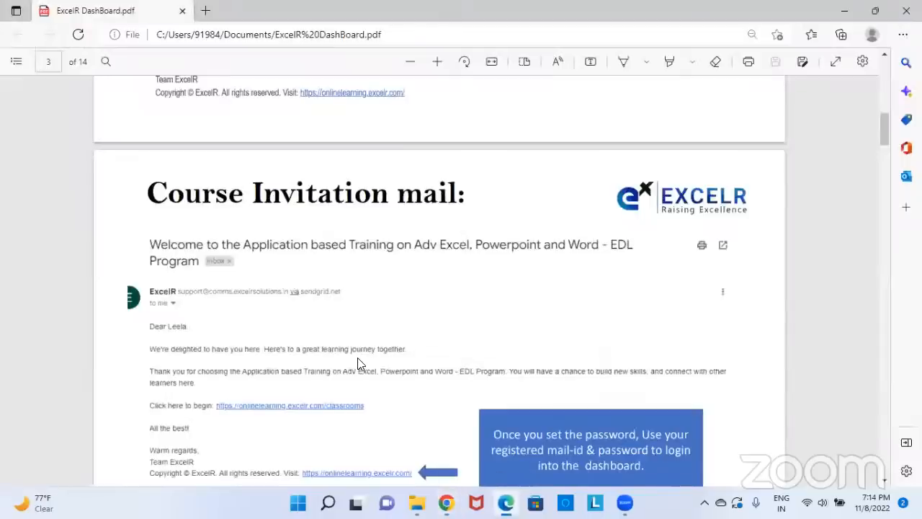
{"action": "scroll", "coordinate": [358, 243], "scroll_direction": "down", "scroll_amount": 10}
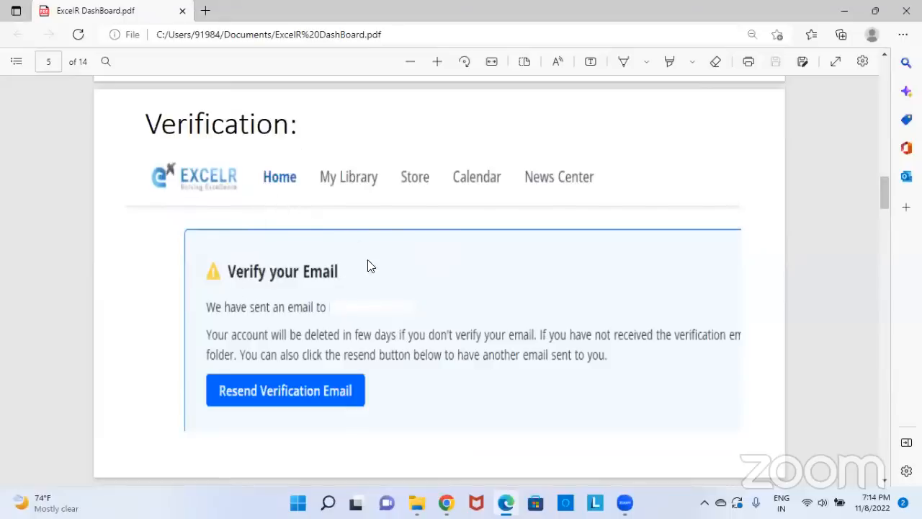
{"action": "scroll", "coordinate": [353, 281], "scroll_direction": "down", "scroll_amount": 1}
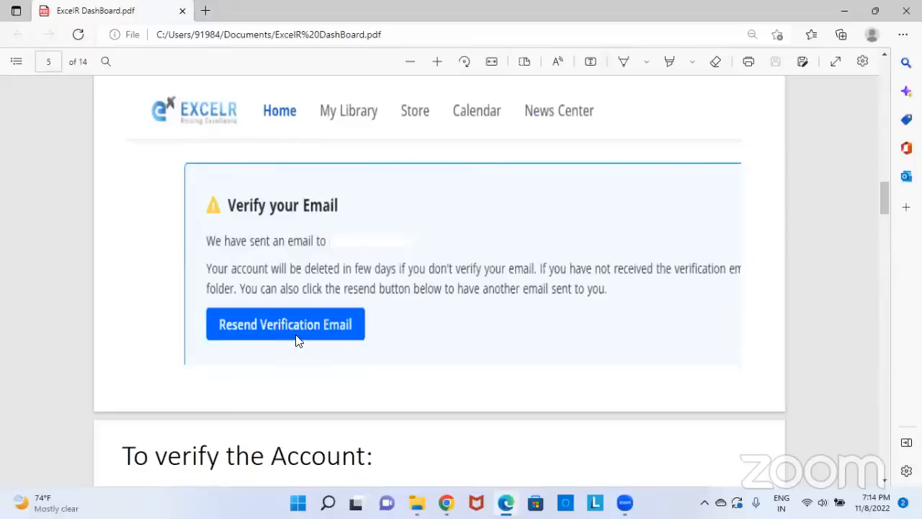
{"action": "scroll", "coordinate": [299, 340], "scroll_direction": "down", "scroll_amount": 6}
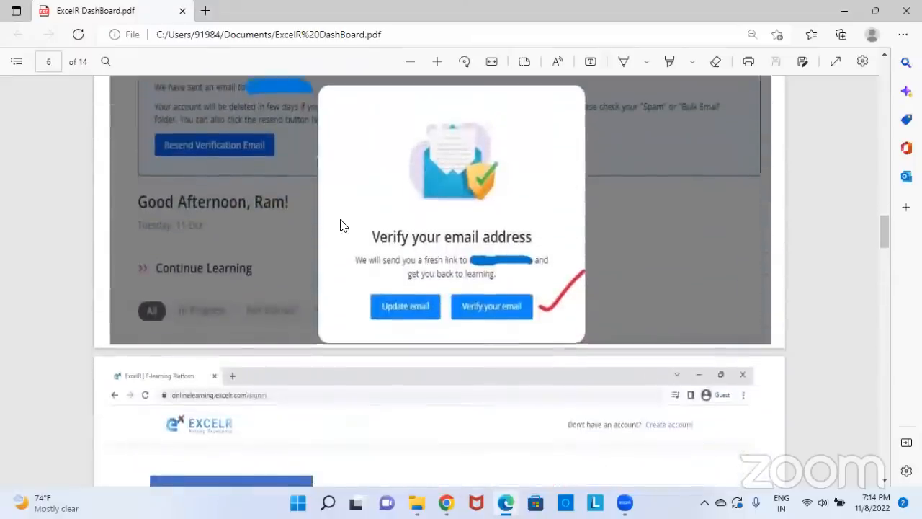
{"action": "scroll", "coordinate": [342, 225], "scroll_direction": "up", "scroll_amount": 1}
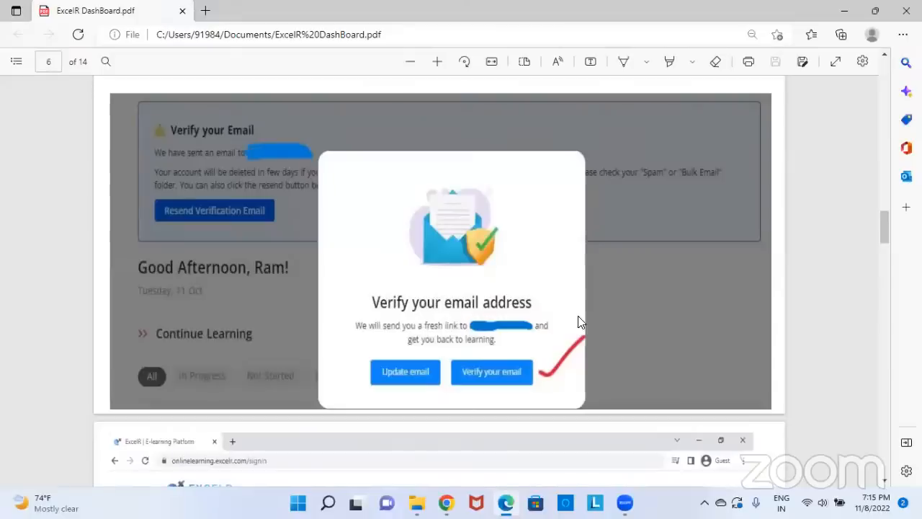
{"action": "scroll", "coordinate": [576, 322], "scroll_direction": "down", "scroll_amount": 3}
{"action": "scroll", "coordinate": [568, 322], "scroll_direction": "down", "scroll_amount": 2}
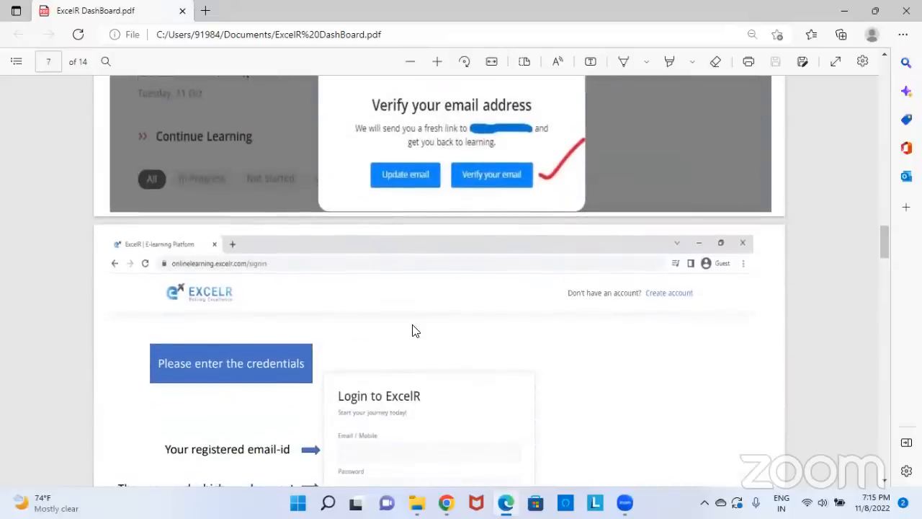
{"action": "scroll", "coordinate": [413, 329], "scroll_direction": "up", "scroll_amount": 6}
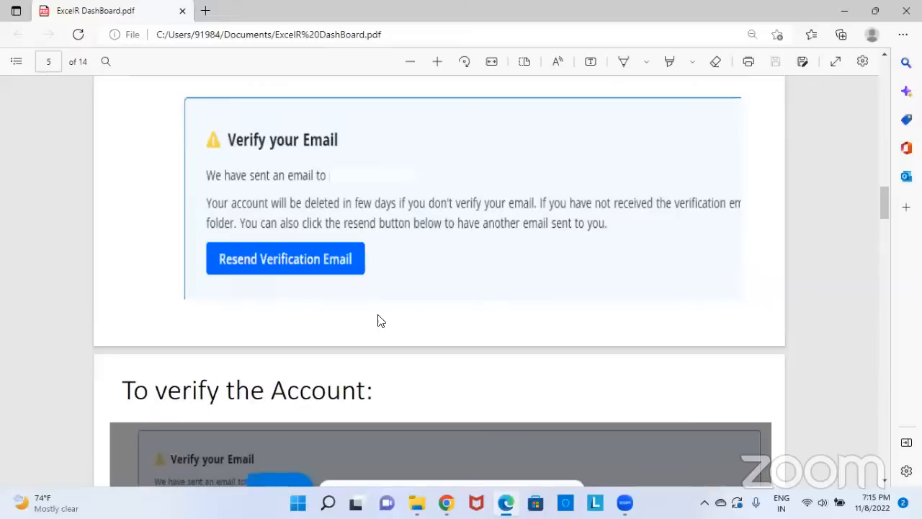
{"action": "scroll", "coordinate": [381, 319], "scroll_direction": "up", "scroll_amount": 1}
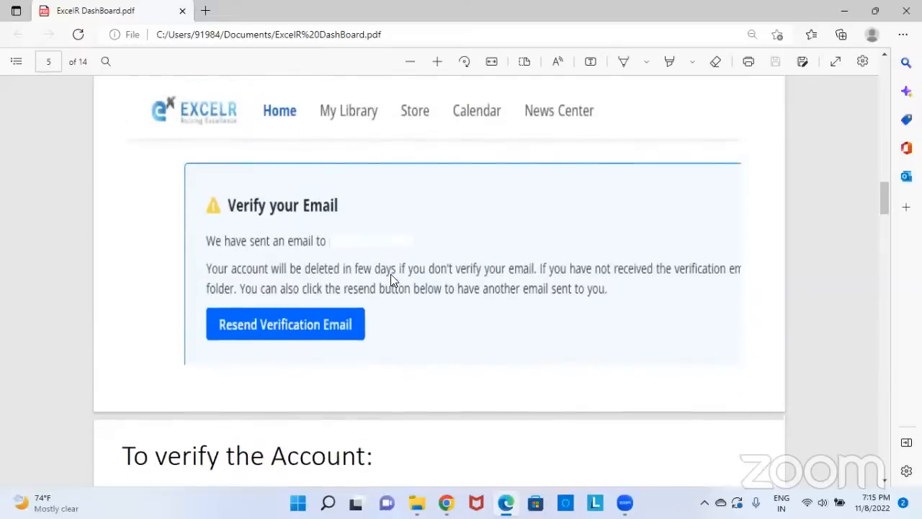
{"action": "scroll", "coordinate": [391, 280], "scroll_direction": "up", "scroll_amount": 5}
{"action": "scroll", "coordinate": [301, 250], "scroll_direction": "up", "scroll_amount": 1}
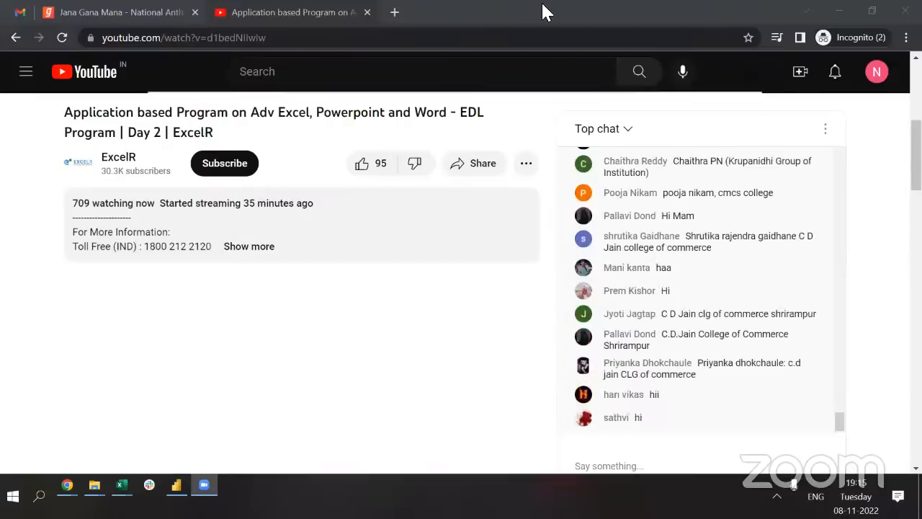
Switch from the YouTube live stream to the Sample File workbook in Excel with Alt+Tab
{"action": "key", "text": "alt+Tab"}
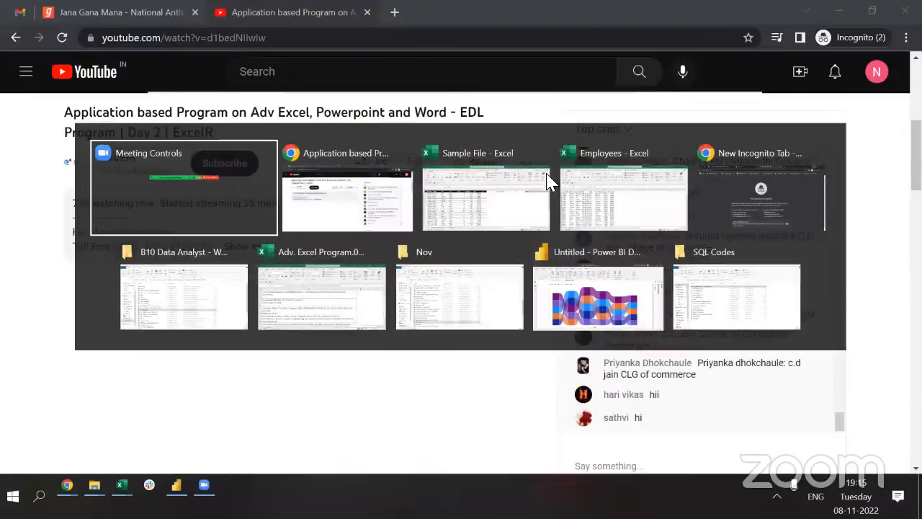
{"action": "key", "text": "alt+Tab"}
{"action": "key", "text": "alt+Tab"}
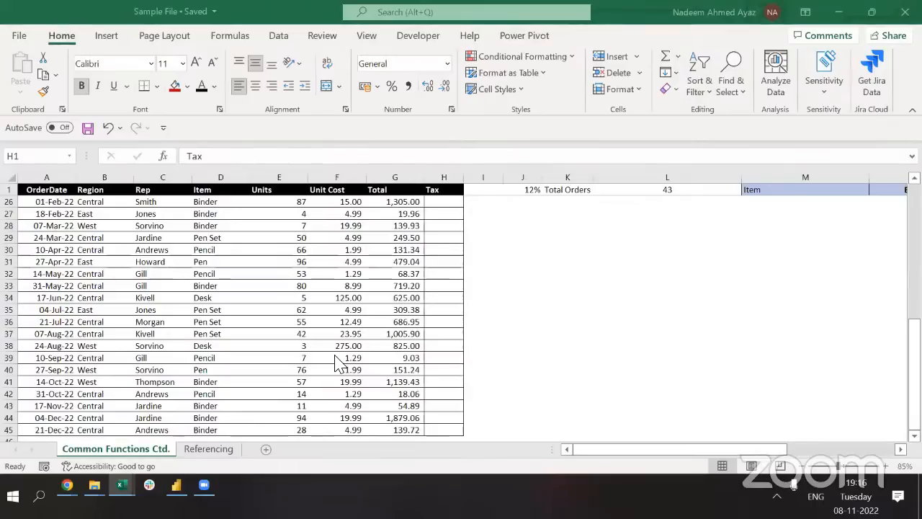
Return to the Employees workbook and insert a new blank worksheet with Shift+F11
{"action": "left_click", "coordinate": [133, 333]}
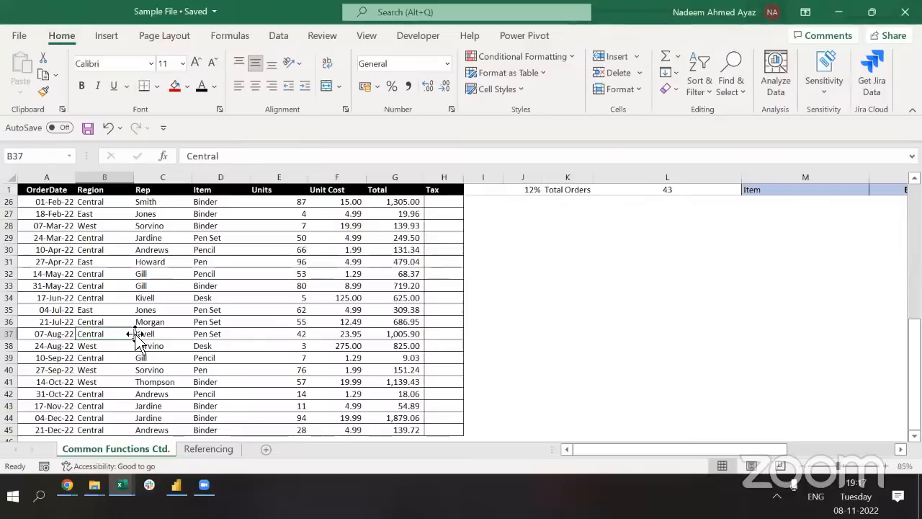
{"action": "key", "text": "alt+Tab"}
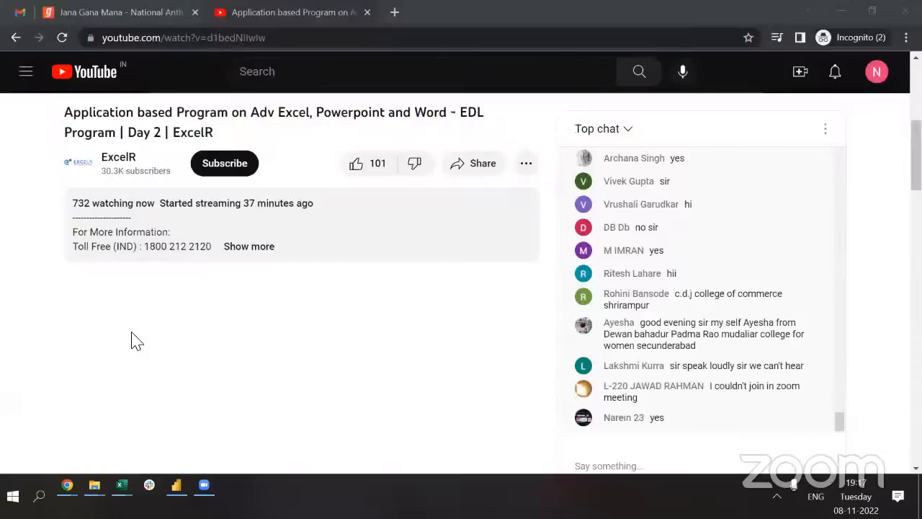
{"action": "key", "text": "alt+Tab"}
{"action": "key", "text": "alt+Tab"}
{"action": "key", "text": "alt+Tab"}
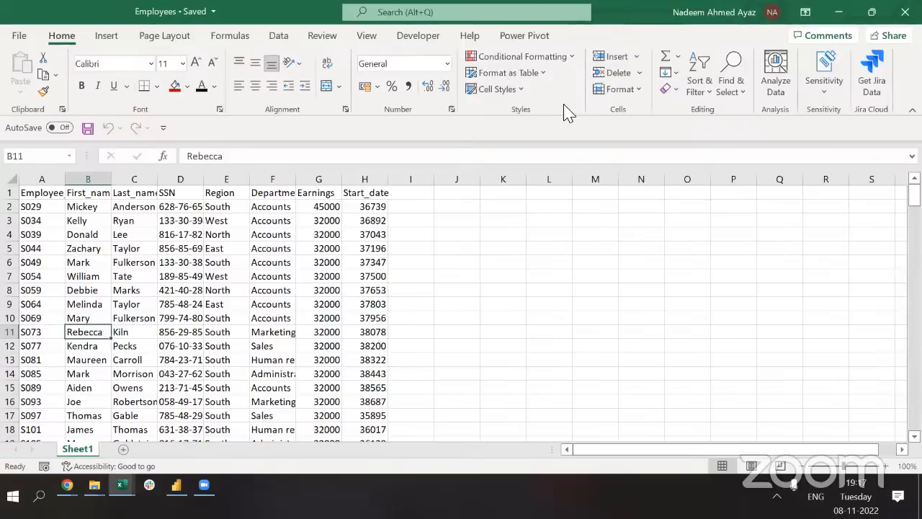
{"action": "key", "text": "alt+Tab"}
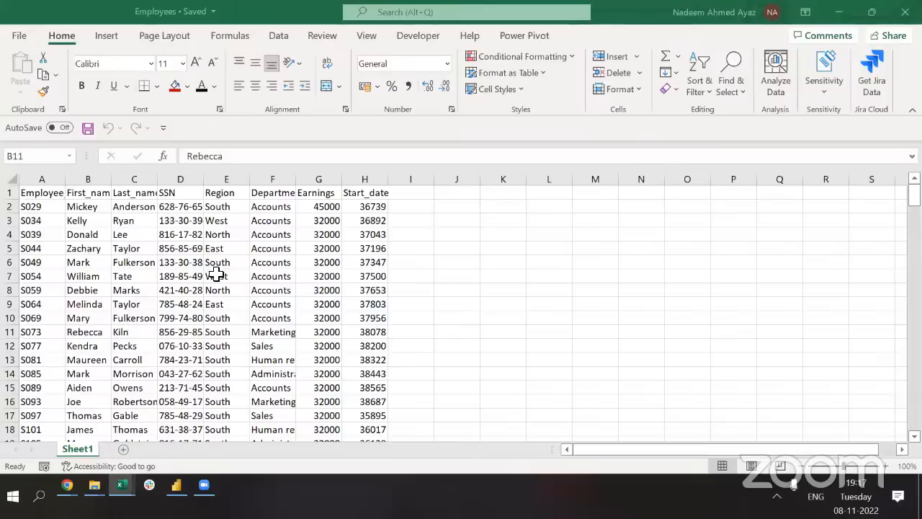
{"action": "key", "text": "alt+Tab"}
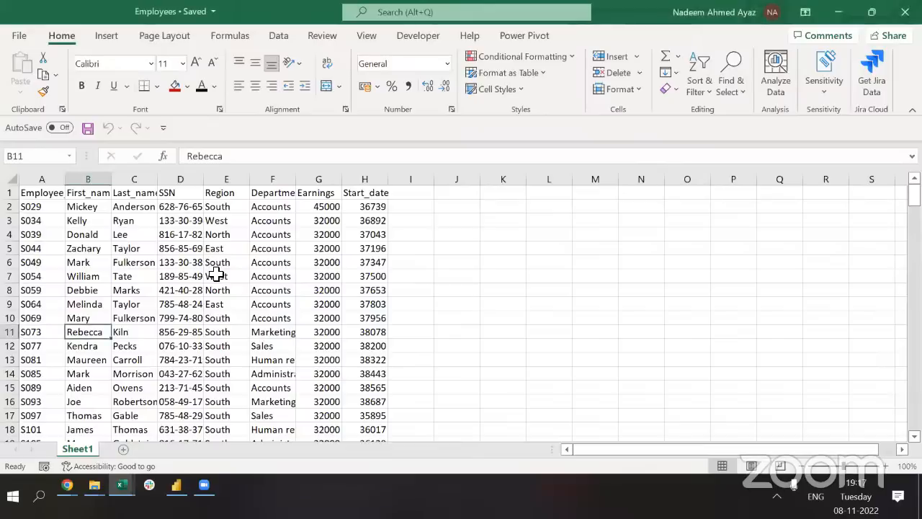
{"action": "key", "text": "shift+F11"}
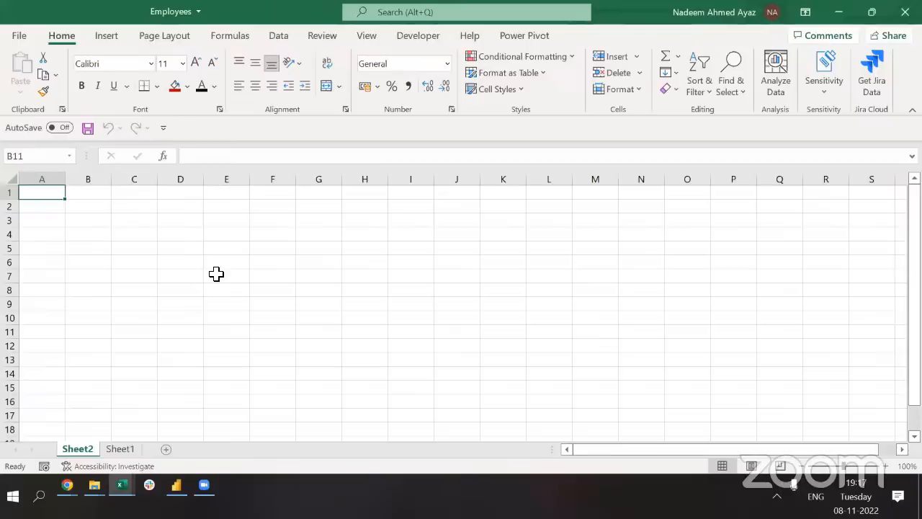
Enter 10, +, 10 and +10 across cells A1 to D1 of Sheet2
{"action": "type", "text": "10"}
{"action": "key", "text": "Tab"}
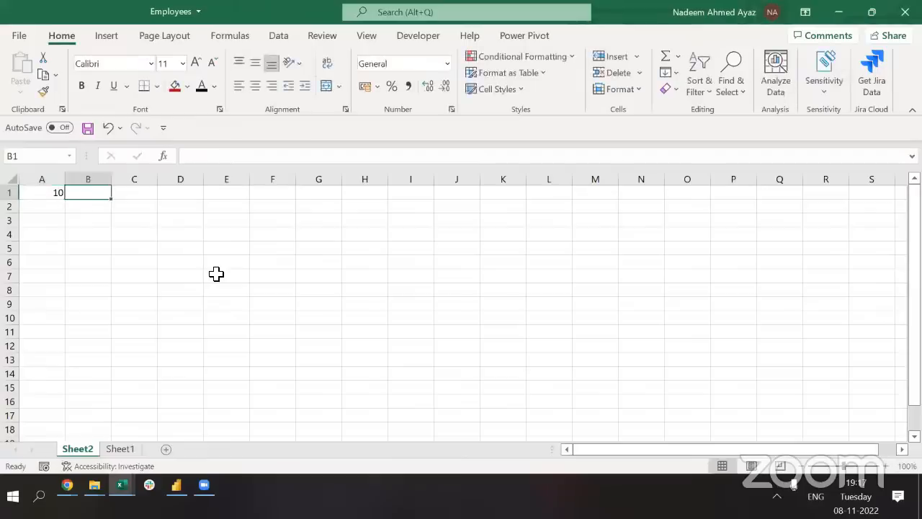
{"action": "type", "text": "+"}
{"action": "key", "text": "Tab"}
{"action": "type", "text": "10"}
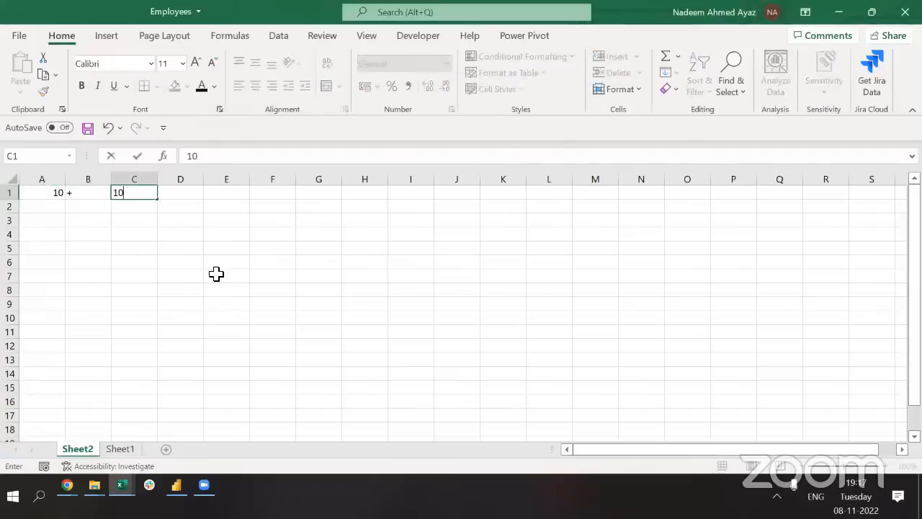
{"action": "key", "text": "Tab"}
{"action": "type", "text": "+1"}
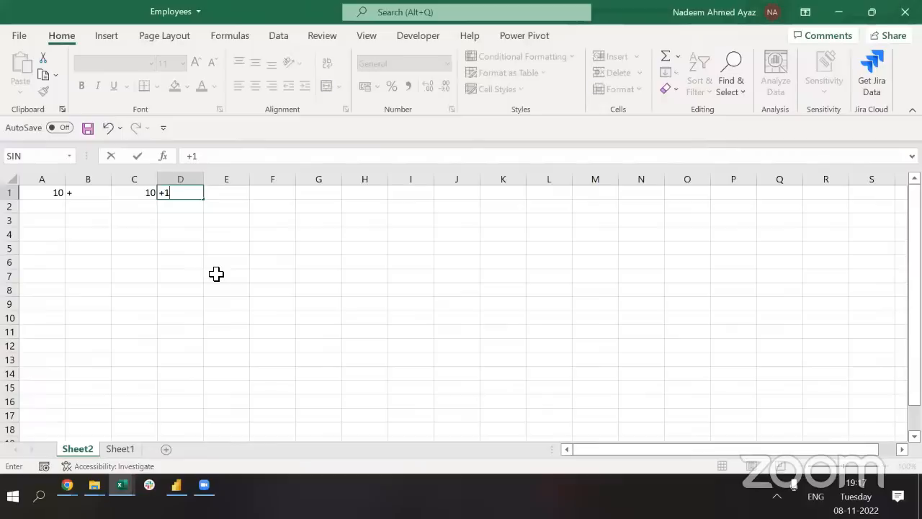
{"action": "type", "text": "0"}
{"action": "key", "text": "Tab"}
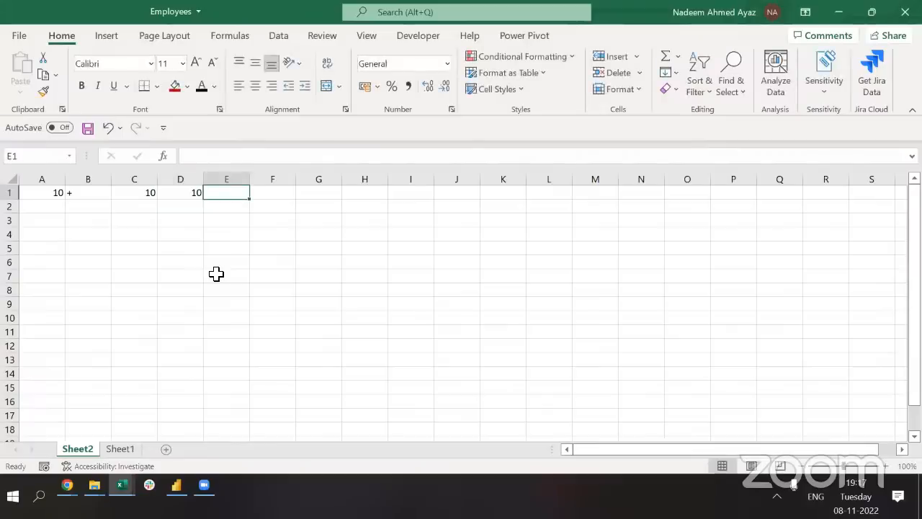
Replace D1 with a plus sign, then put 10 in E1 and = in F1
{"action": "key", "text": "shift+Tab"}
{"action": "type", "text": "+"}
{"action": "key", "text": "Tab"}
{"action": "type", "text": "10"}
{"action": "key", "text": "Tab"}
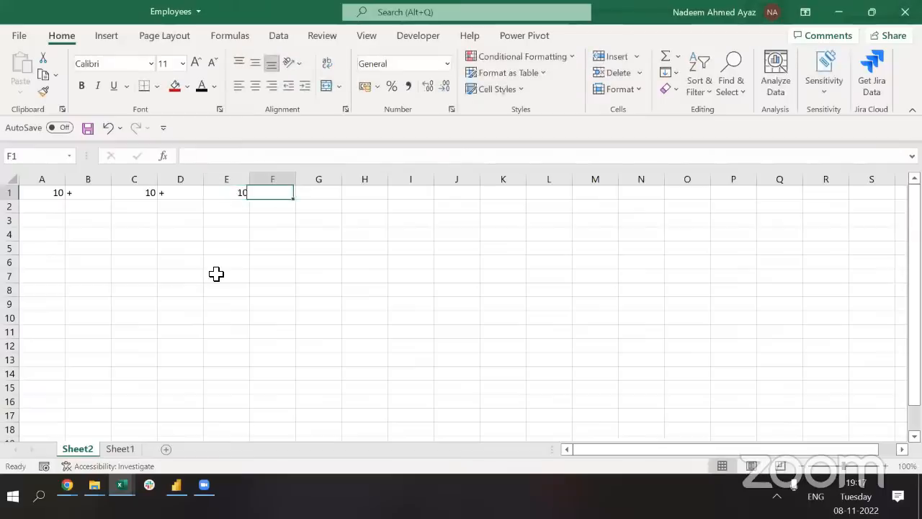
{"action": "key", "text": "shift+Tab"}
{"action": "key", "text": "Tab"}
{"action": "type", "text": "="}
{"action": "key", "text": "Return"}
{"action": "key", "text": "Up"}
{"action": "key", "text": "Tab"}
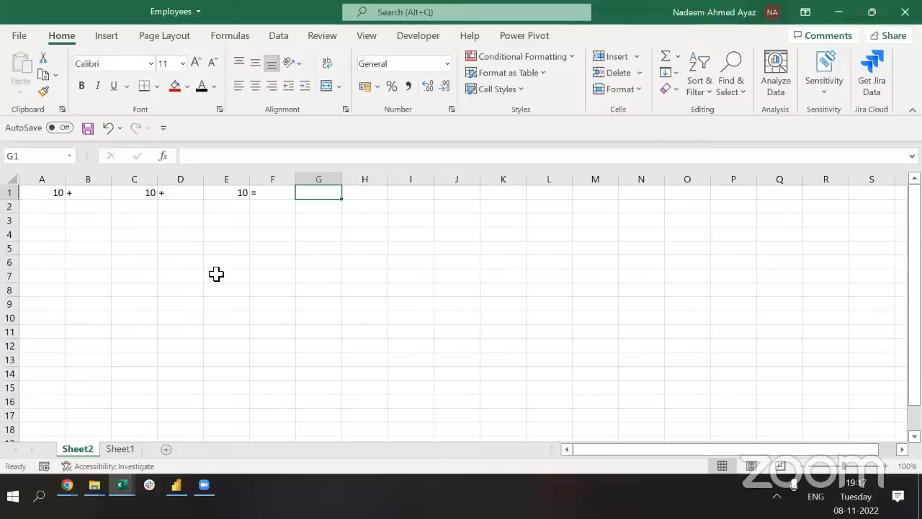
Bring the Excel workbook back to the front and return to cell A1
{"action": "mouse_move", "coordinate": [67, 486]}
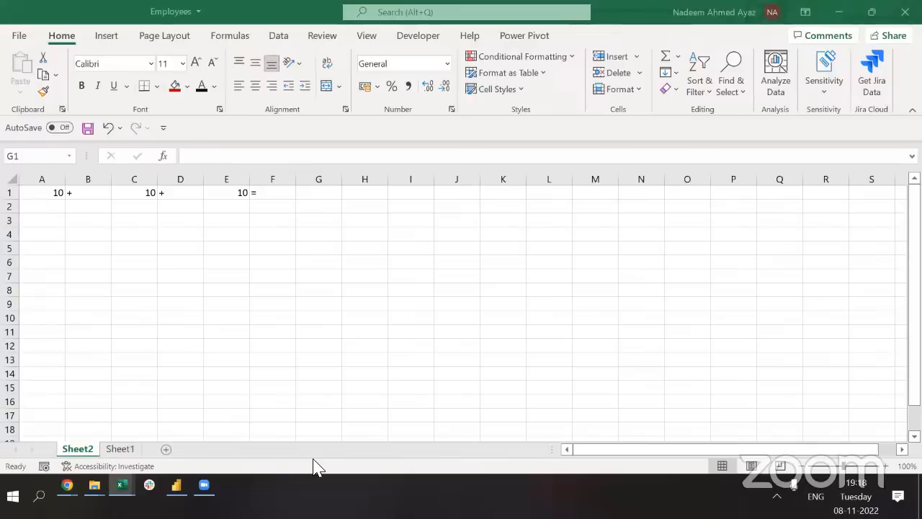
{"action": "left_click", "coordinate": [210, 236]}
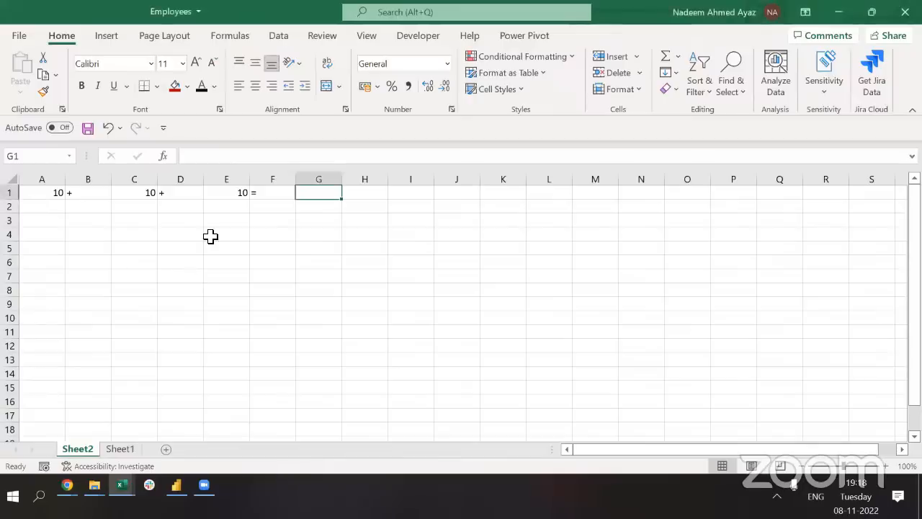
{"action": "left_click", "coordinate": [88, 273]}
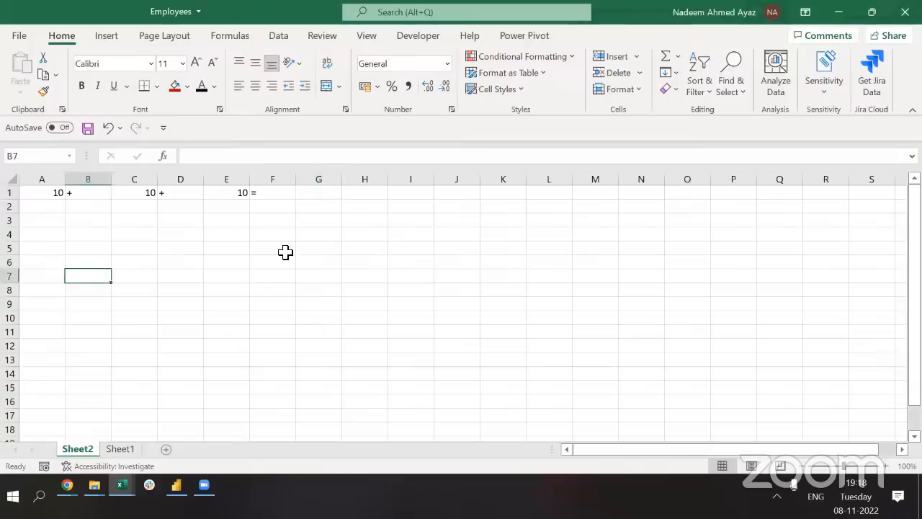
{"action": "left_click", "coordinate": [503, 251]}
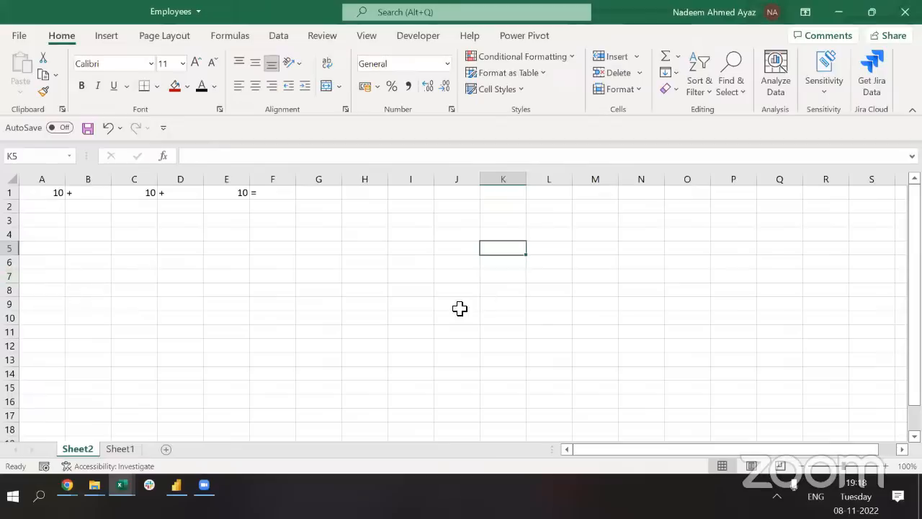
{"action": "key", "text": "Left"}
{"action": "key", "text": "Left"}
{"action": "key", "text": "Left"}
{"action": "key", "text": "Left"}
{"action": "key", "text": "Left"}
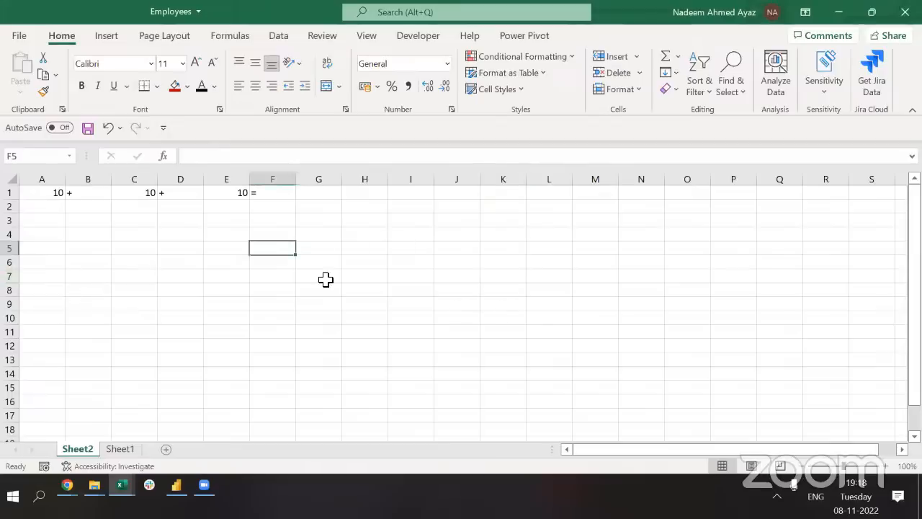
{"action": "key", "text": "ctrl+Home"}
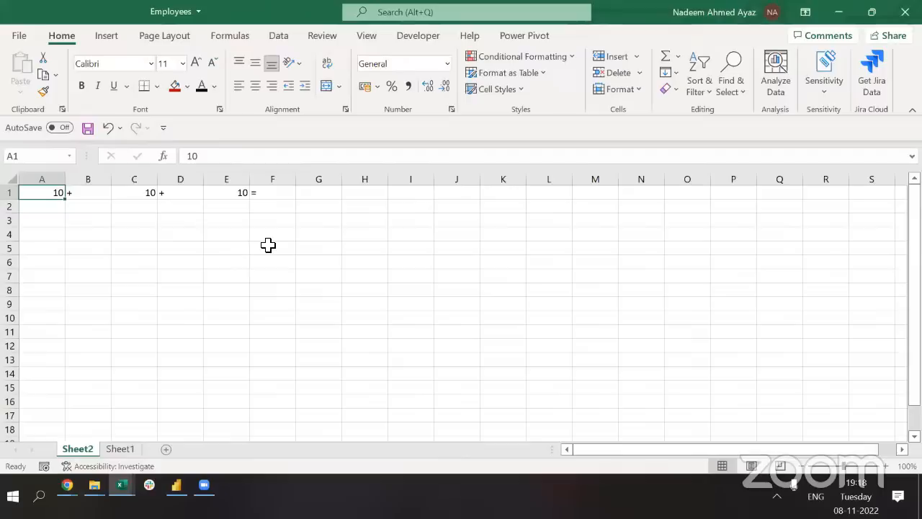
Select the entries in A1:F1 and delete the 10 + 10 + 10 = row
{"action": "key", "text": "ctrl+shift+Right"}
{"action": "key", "text": "ctrl+shift+Left"}
{"action": "key", "text": "ctrl+shift+Right"}
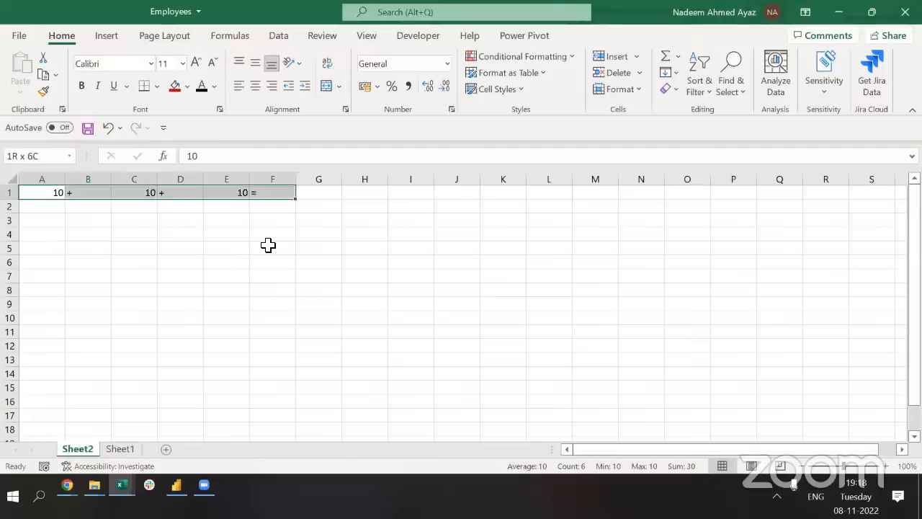
{"action": "key", "text": "ctrl+shift+Left"}
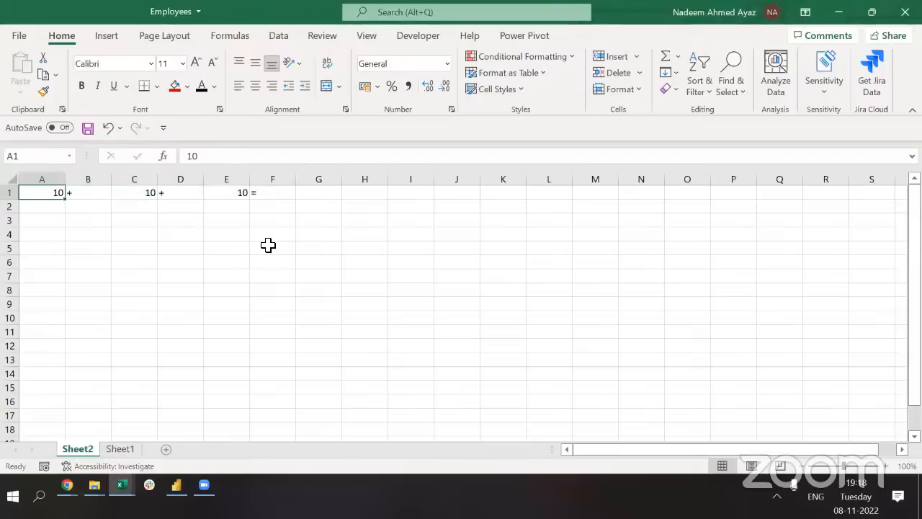
{"action": "left_click", "coordinate": [92, 195]}
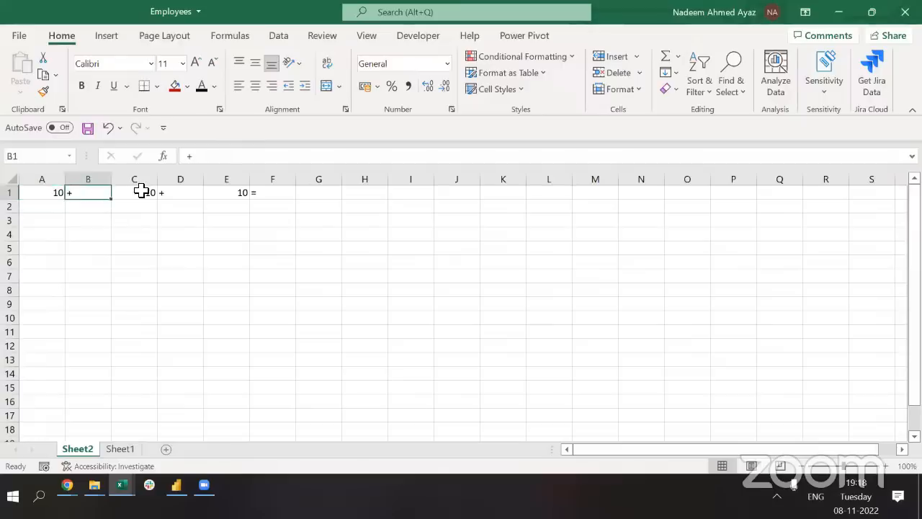
{"action": "left_click", "coordinate": [141, 191]}
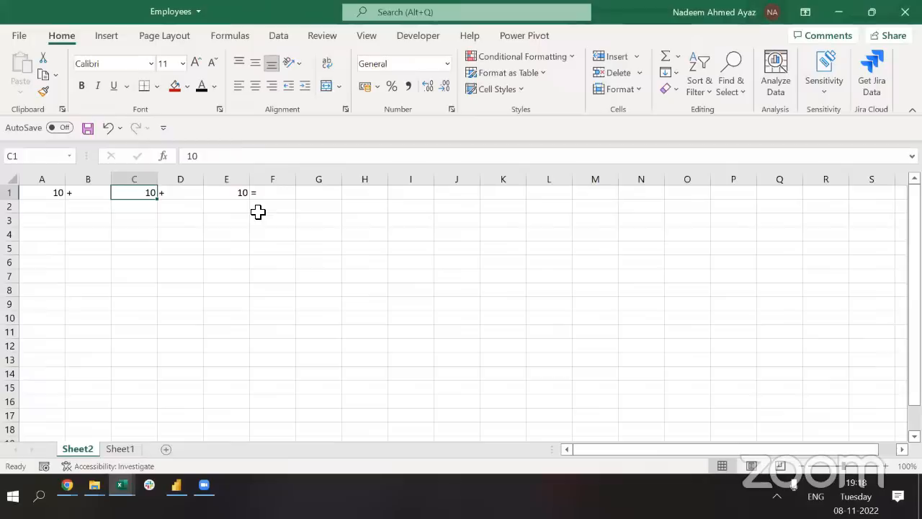
{"action": "key", "text": "Left"}
{"action": "key", "text": "Left"}
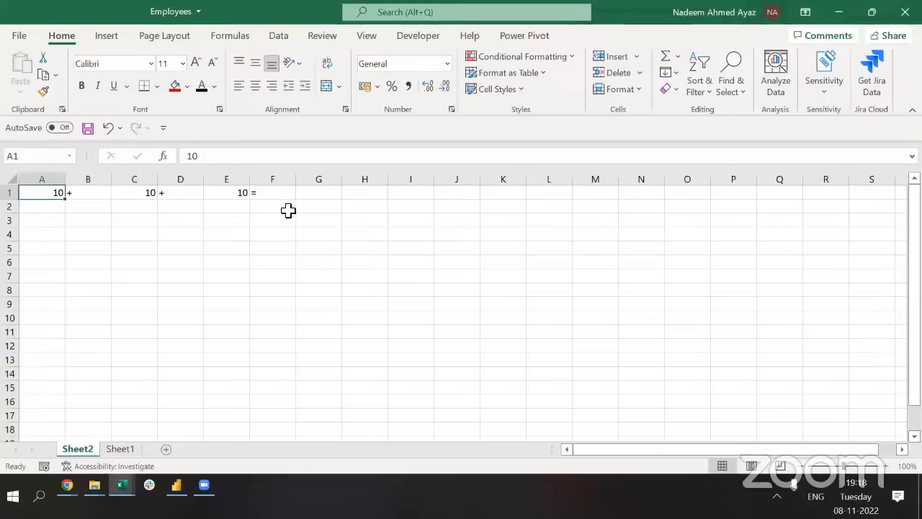
{"action": "key", "text": "ctrl+shift+Right"}
{"action": "key", "text": "Delete"}
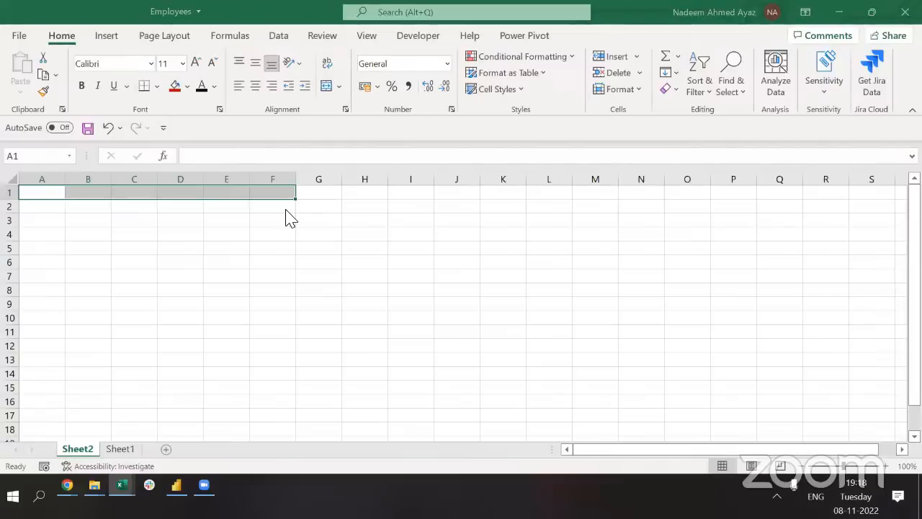
{"action": "key", "text": "super"}
Launch Calculator by searching 'cal', move it to the right, and return to Excel
{"action": "type", "text": "cal"}
{"action": "key", "text": "Return"}
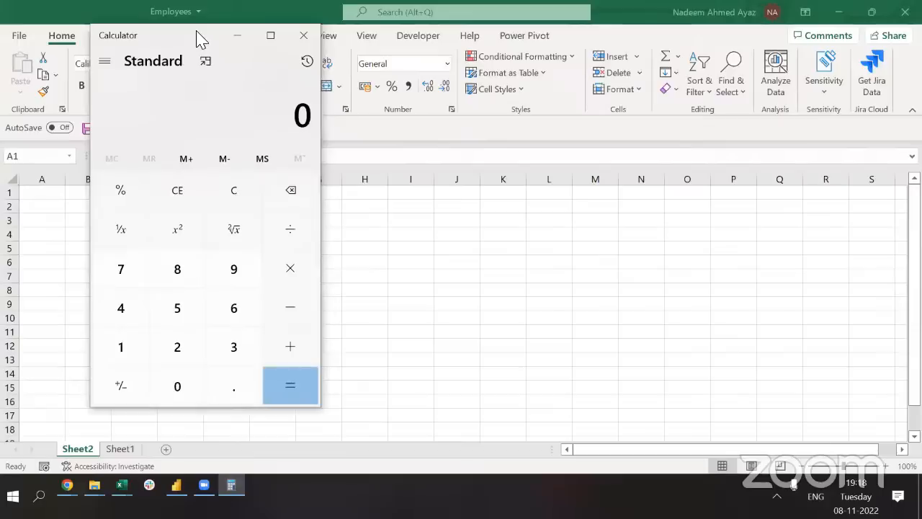
{"action": "left_click_drag", "start_coordinate": [600, 61], "coordinate": [604, 61]}
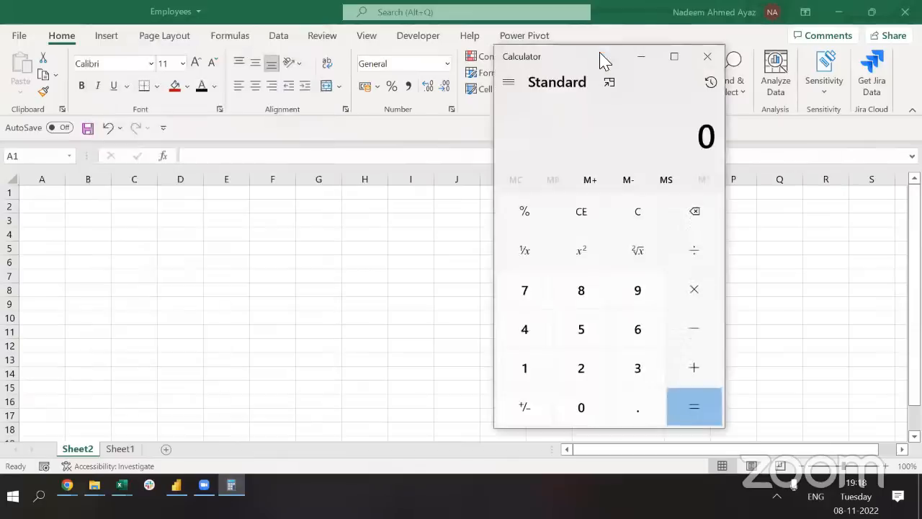
{"action": "left_click", "coordinate": [113, 248]}
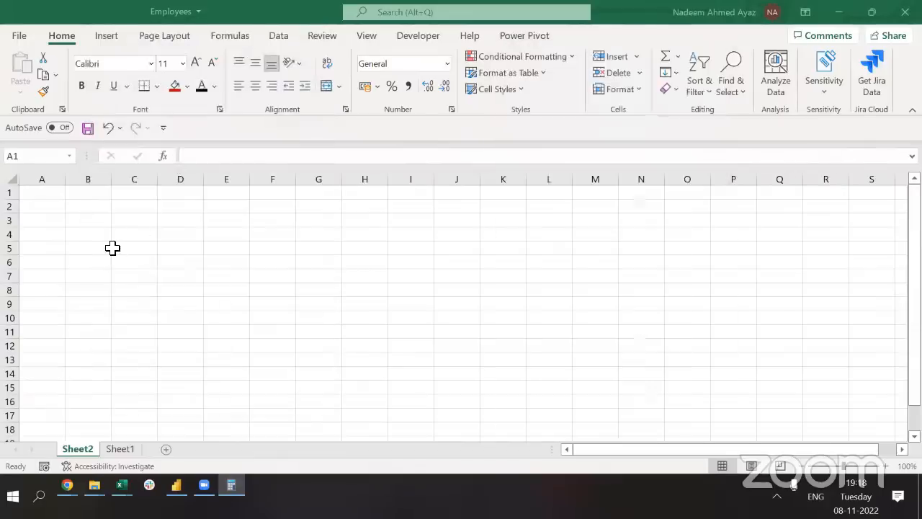
{"action": "key", "text": "shift+Right"}
{"action": "key", "text": "shift+Right"}
{"action": "key", "text": "shift+Right"}
{"action": "key", "text": "shift+Right"}
{"action": "key", "text": "shift+Right"}
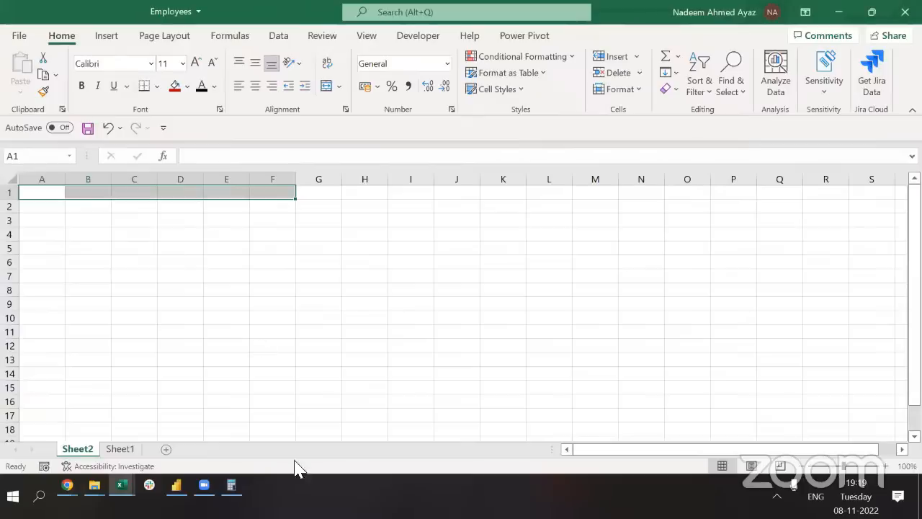
{"action": "left_click", "coordinate": [234, 350]}
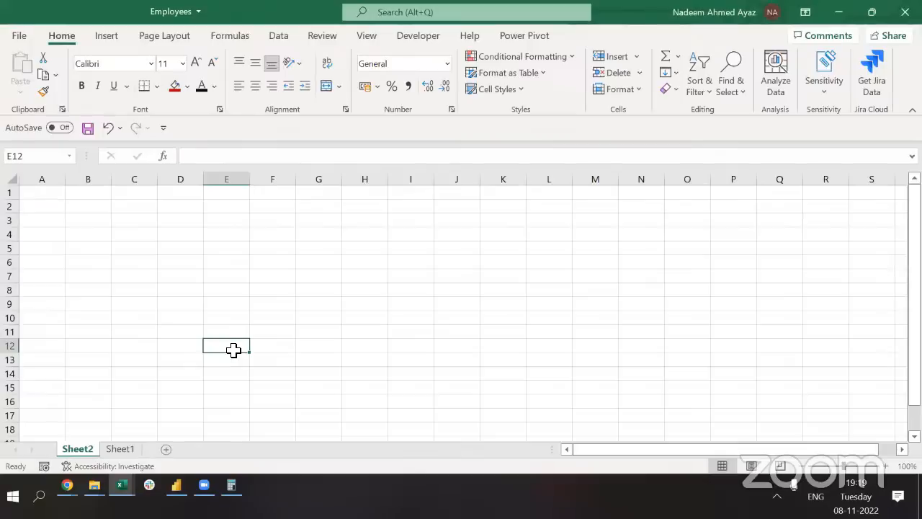
{"action": "key", "text": "ctrl+Home"}
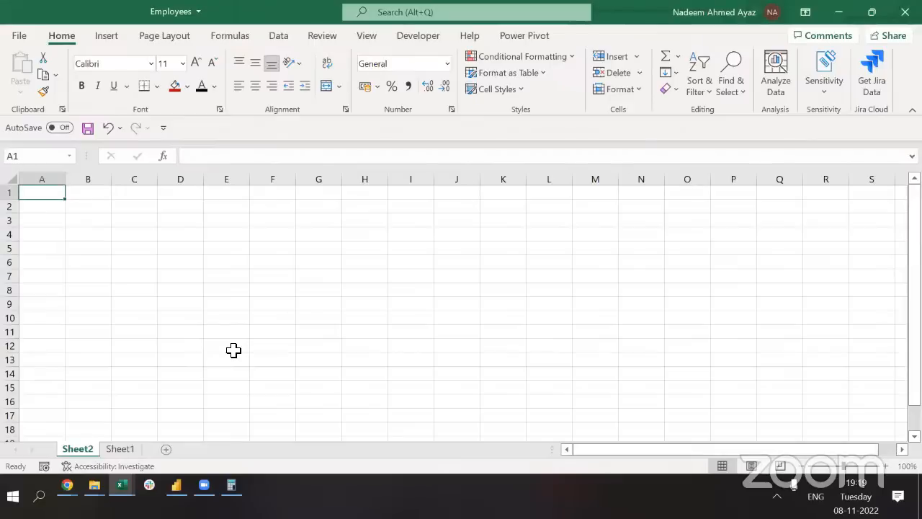
Enter 10 in A1 and 20 in A2, then select both to see their sum
{"action": "type", "text": "01"}
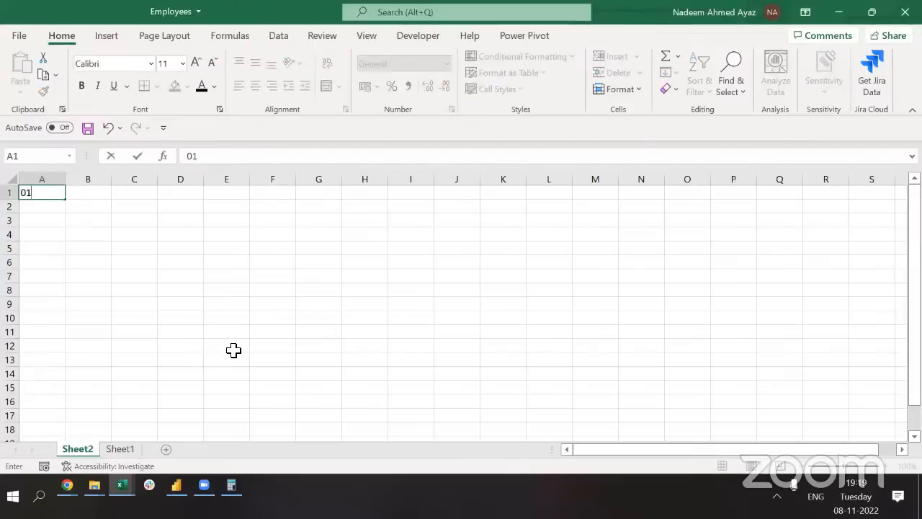
{"action": "key", "text": "Escape"}
{"action": "type", "text": "10"}
{"action": "key", "text": "Return"}
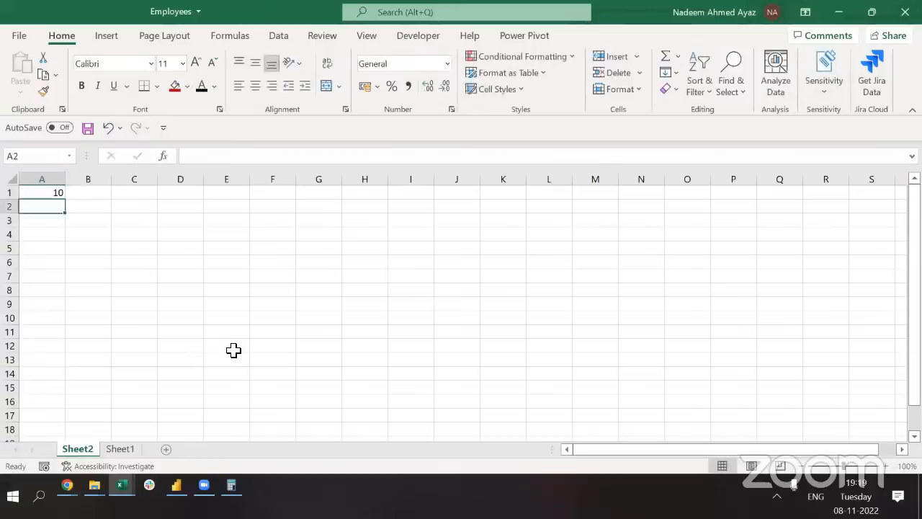
{"action": "type", "text": "20"}
{"action": "key", "text": "Return"}
{"action": "key", "text": "Up"}
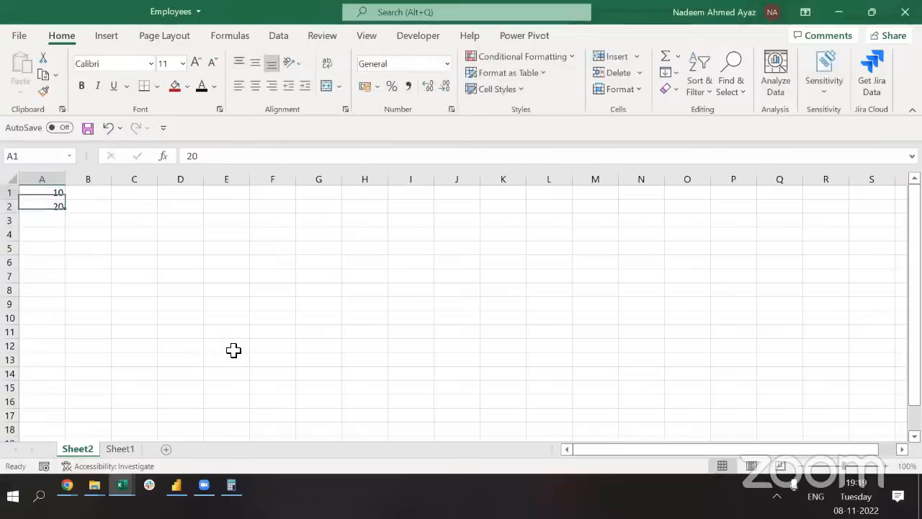
{"action": "key", "text": "Up"}
{"action": "key", "text": "shift+Down"}
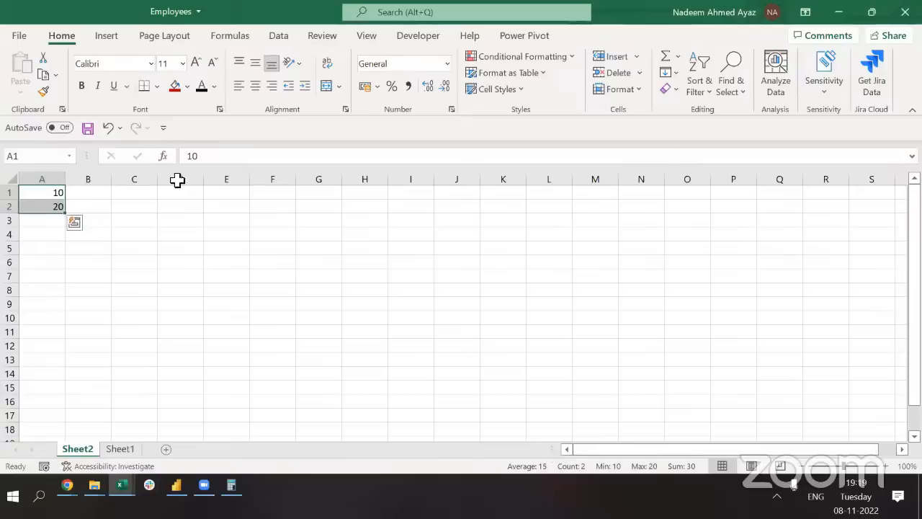
{"action": "left_click", "coordinate": [138, 264]}
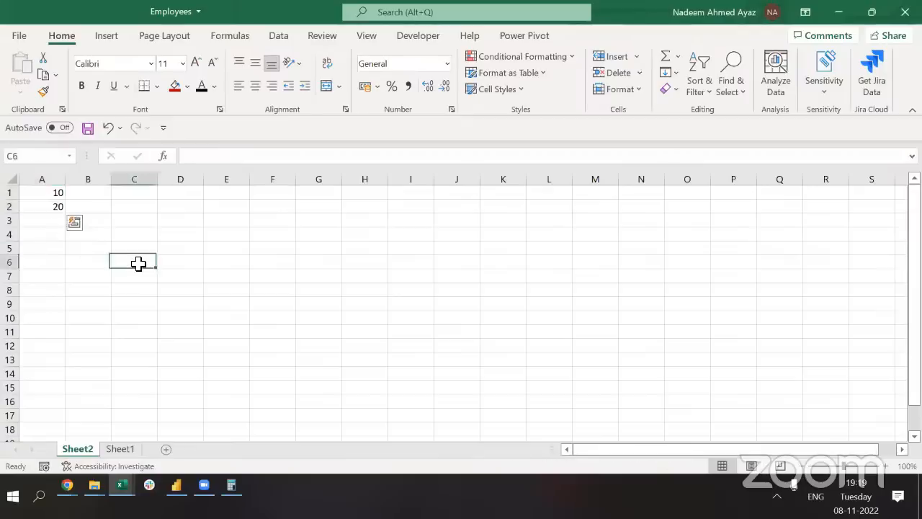
Type the label 'Total' into cell A3
{"action": "left_click", "coordinate": [37, 220]}
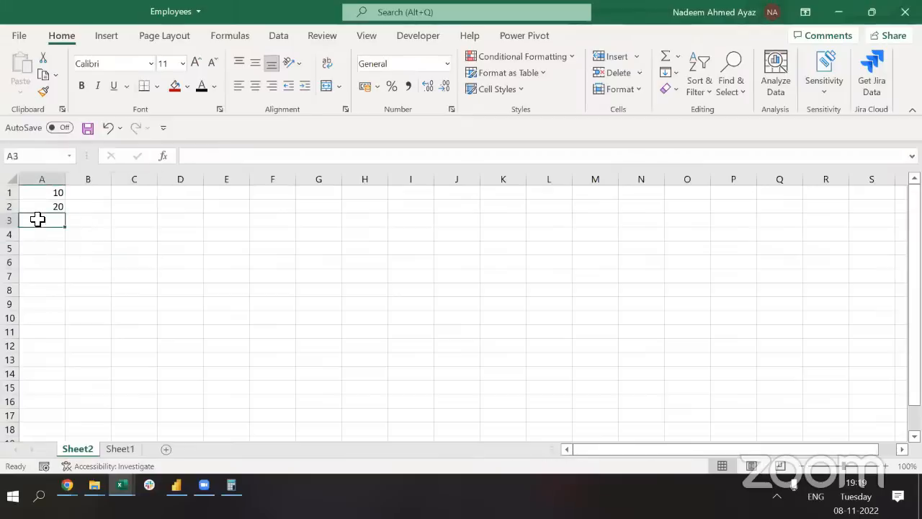
{"action": "key", "text": "Right"}
{"action": "key", "text": "Left"}
{"action": "type", "text": "Total"}
{"action": "key", "text": "Tab"}
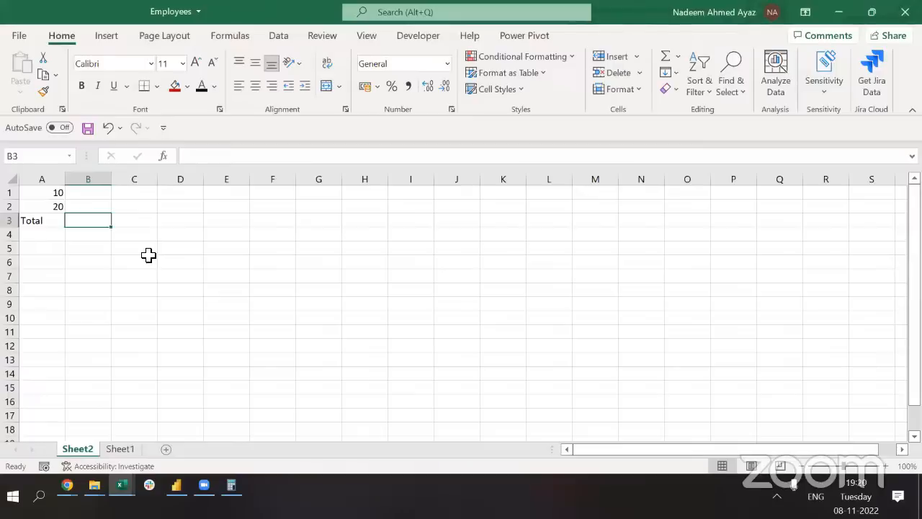
Enter the fixed formula =10+20 in B3 to show 30
{"action": "type", "text": "="}
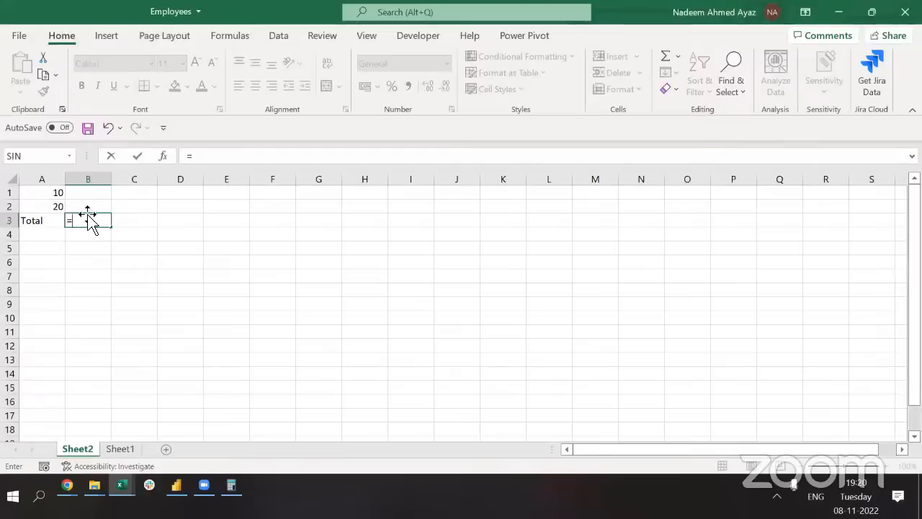
{"action": "type", "text": "10,"}
{"action": "key", "text": "BackSpace"}
{"action": "type", "text": "+20"}
{"action": "key", "text": "Up"}
Change A1 to 20 and confirm B3 still holds the fixed =10+20
{"action": "key", "text": "Left"}
{"action": "key", "text": "Up"}
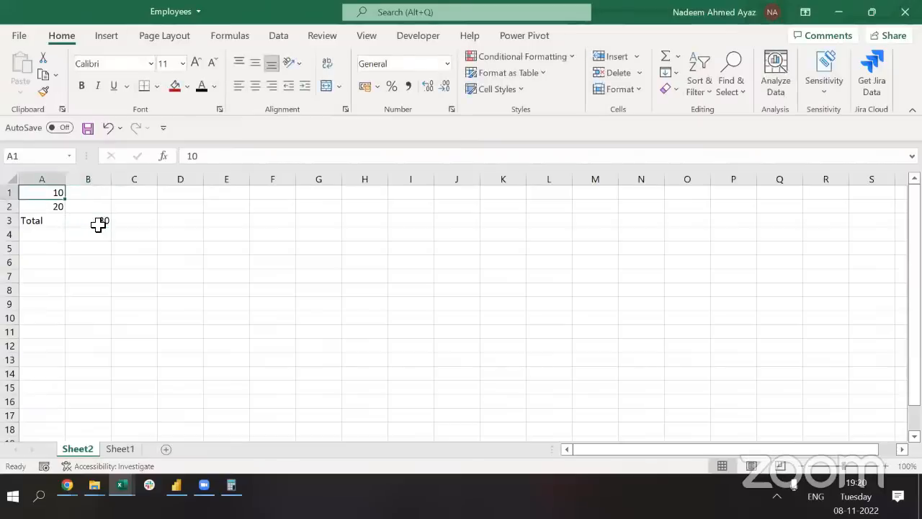
{"action": "type", "text": "20"}
{"action": "key", "text": "Return"}
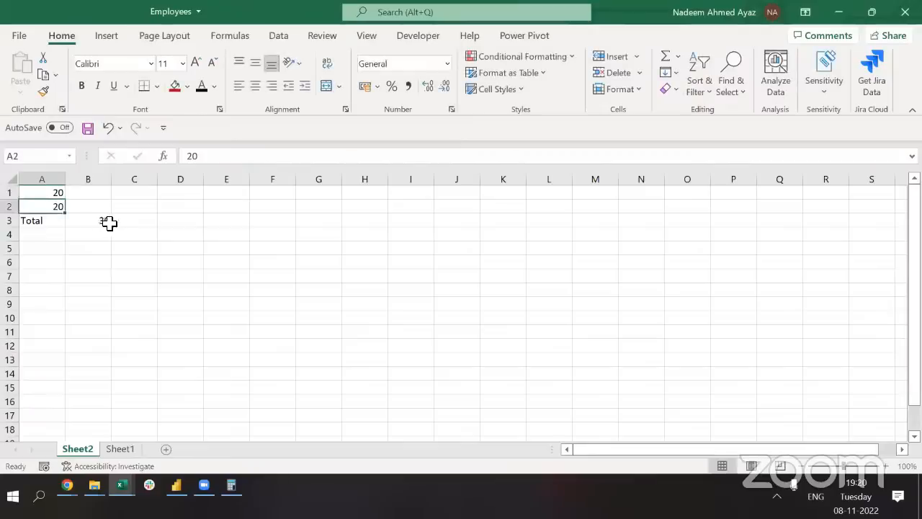
{"action": "double_click", "coordinate": [90, 222]}
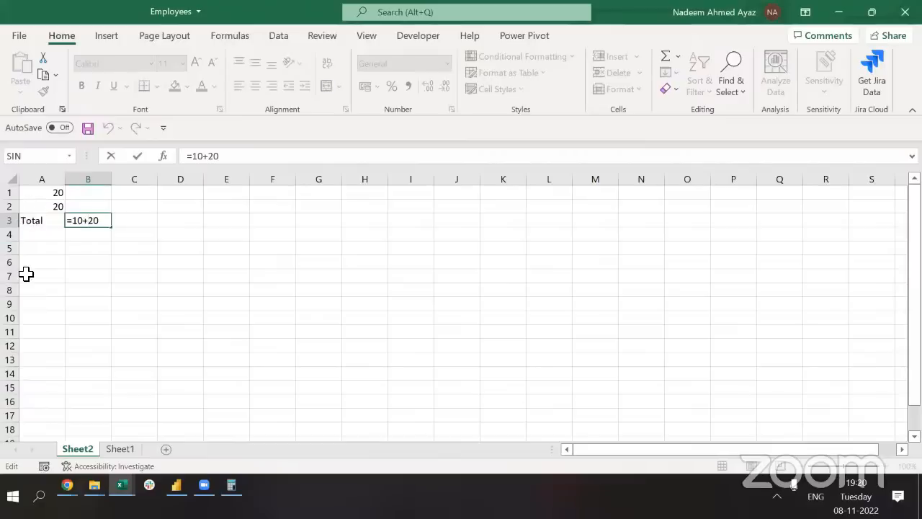
{"action": "key", "text": "ctrl+Return"}
{"action": "type", "text": "="}
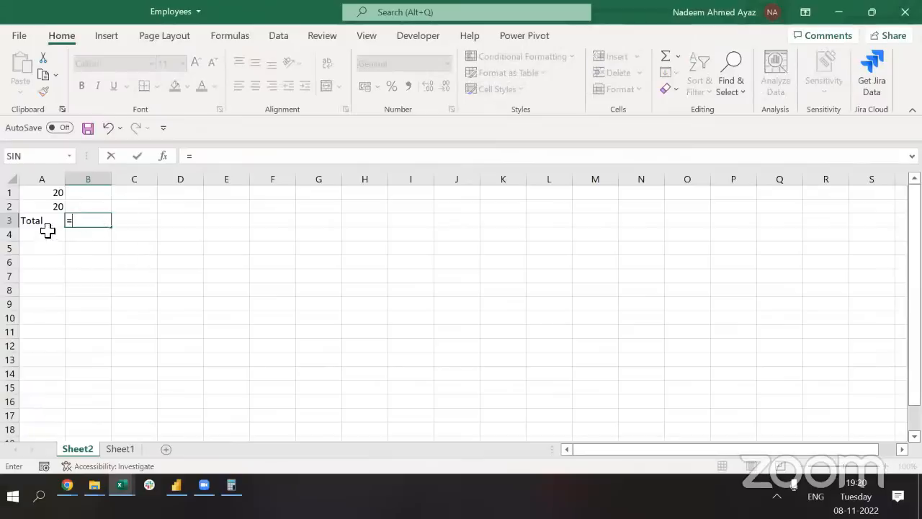
Build =A1+A2 in B3 by clicking A1 and A2, giving 40
{"action": "left_click", "coordinate": [45, 200]}
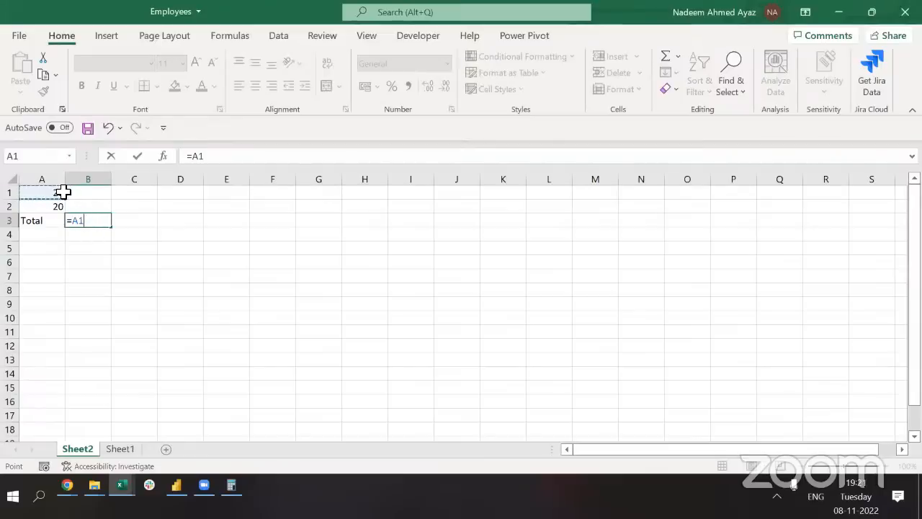
{"action": "type", "text": "+"}
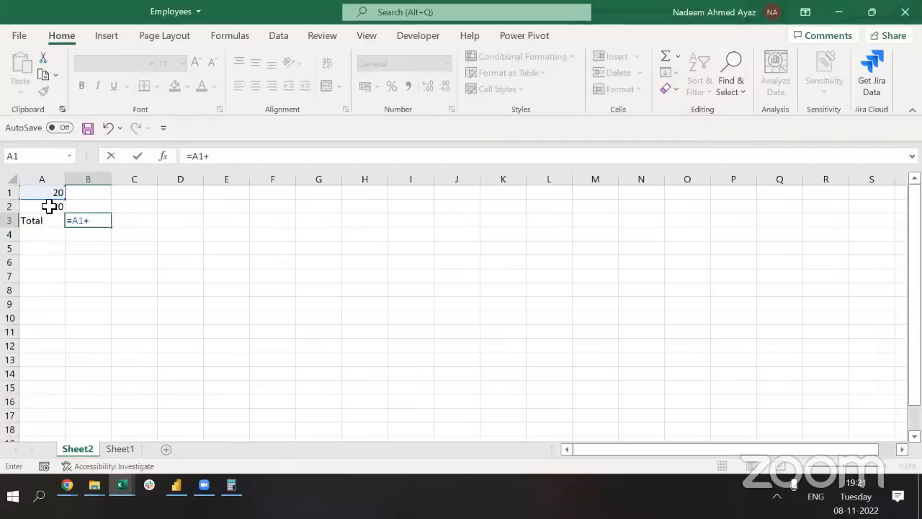
{"action": "left_click", "coordinate": [49, 207]}
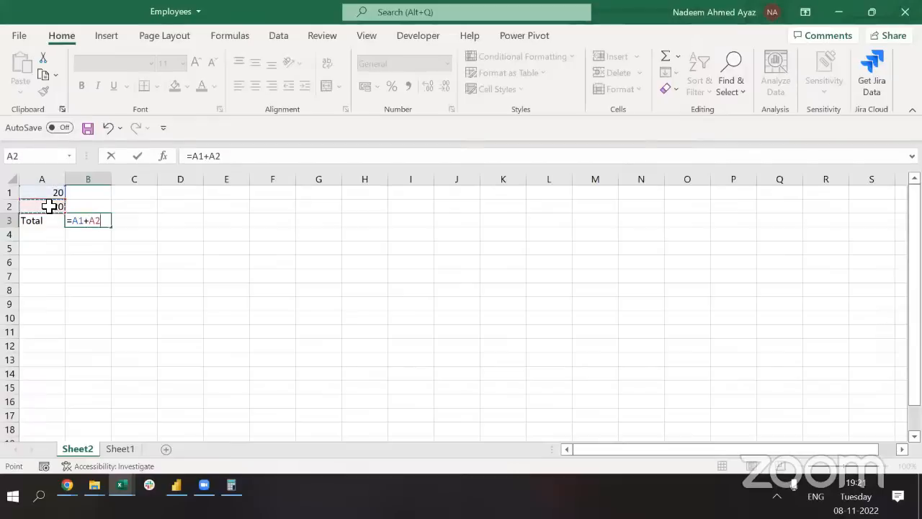
{"action": "key", "text": "ctrl+Return"}
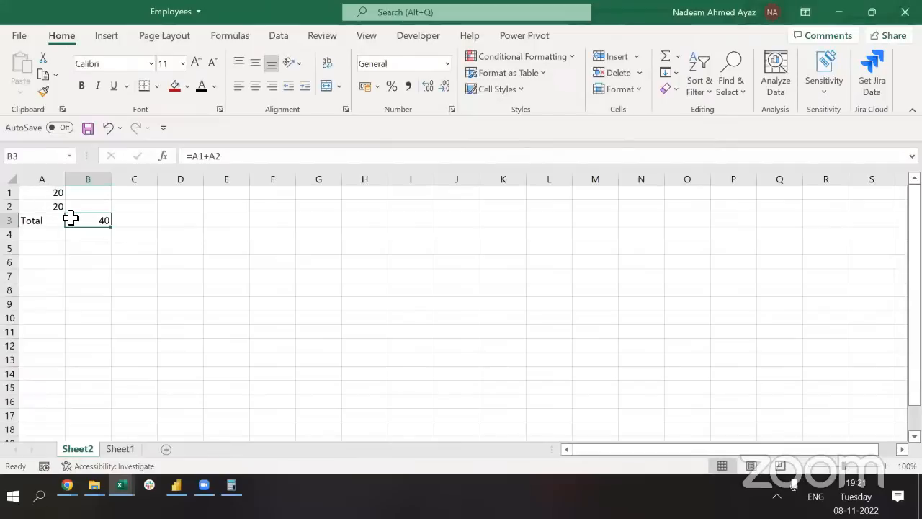
{"action": "double_click", "coordinate": [98, 223]}
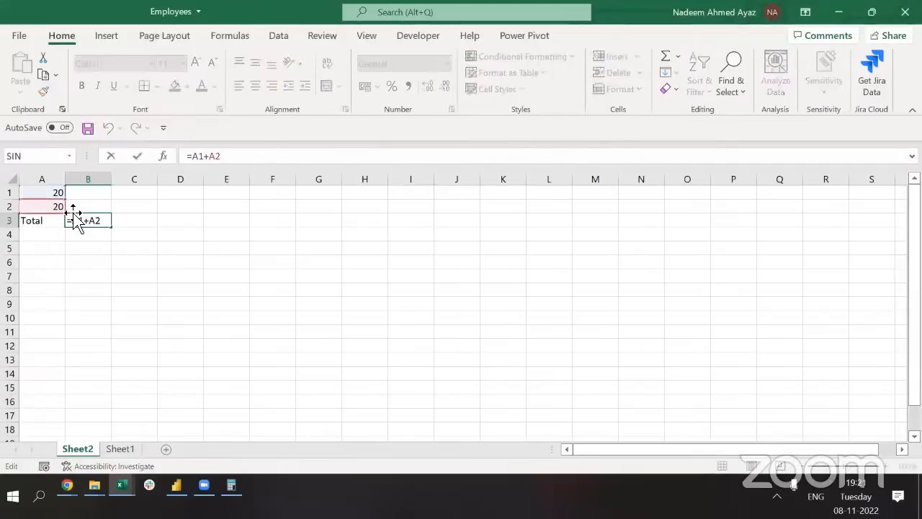
{"action": "key", "text": "Escape"}
Change A1 to 8 so the total updates to 28, then review B3's formula
{"action": "key", "text": "ctrl+Home"}
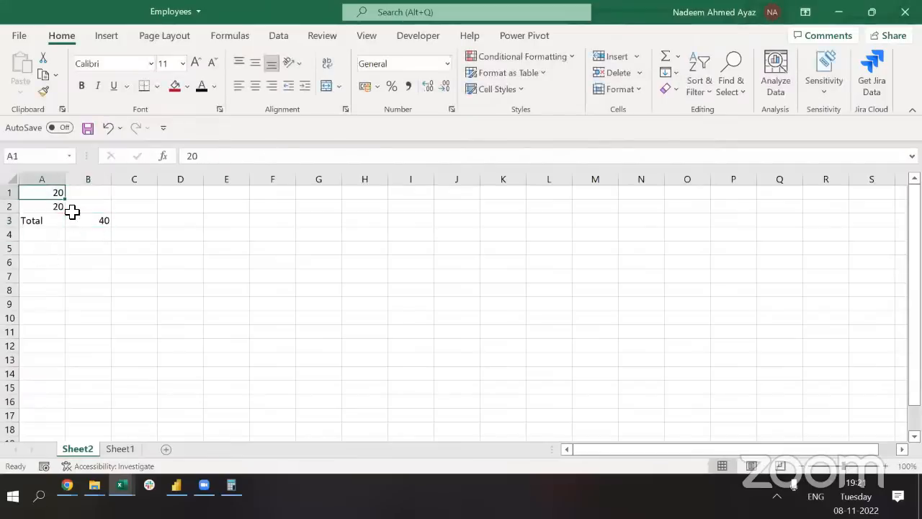
{"action": "type", "text": "08"}
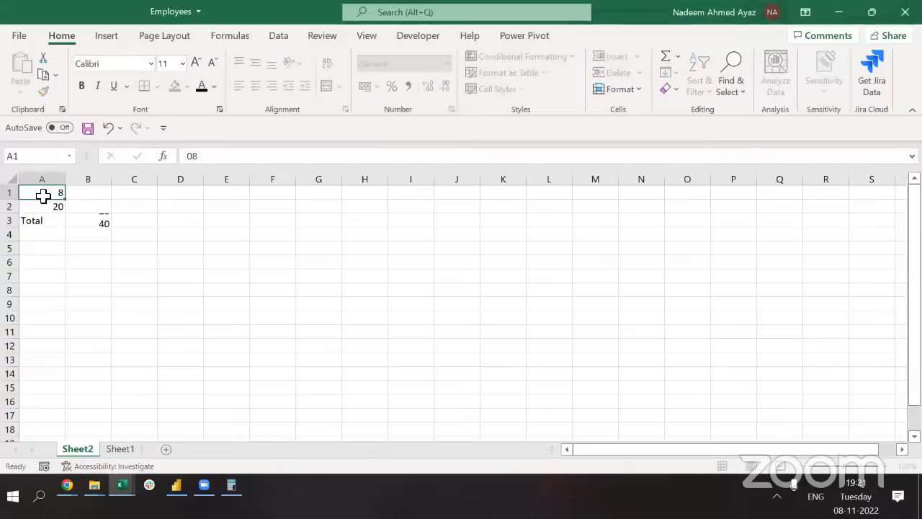
{"action": "key", "text": "Return"}
{"action": "key", "text": "Down"}
{"action": "key", "text": "Right"}
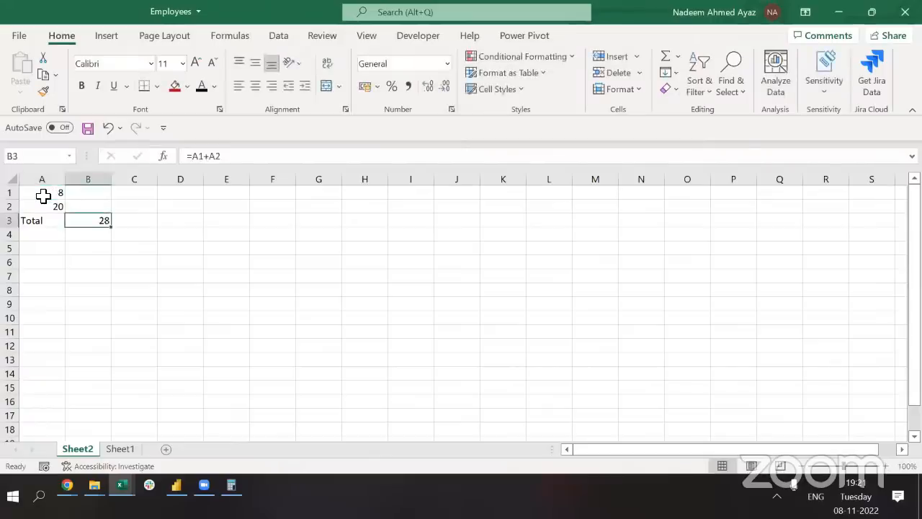
{"action": "key", "text": "Left"}
{"action": "key", "text": "Up"}
{"action": "key", "text": "Up"}
{"action": "key", "text": "Down"}
{"action": "key", "text": "Down"}
{"action": "key", "text": "Right"}
{"action": "key", "text": "F2"}
{"action": "key", "text": "F2"}
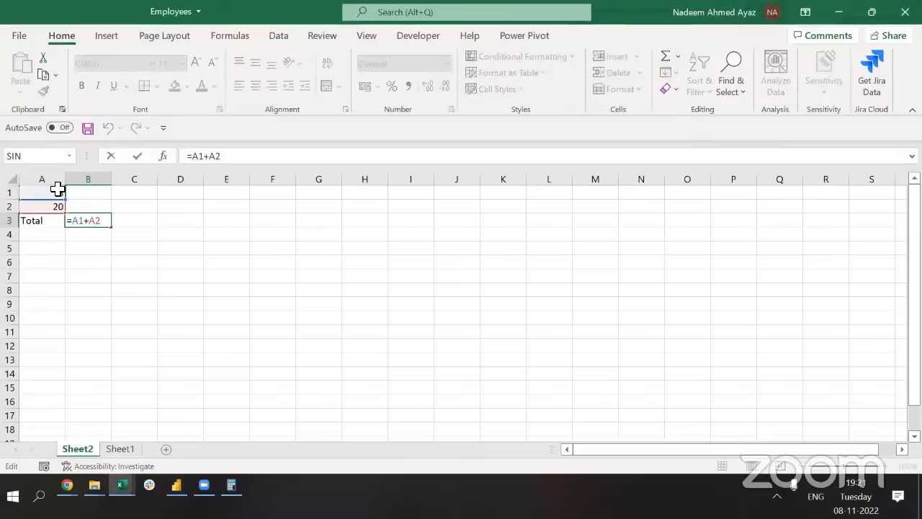
{"action": "double_click", "coordinate": [89, 224]}
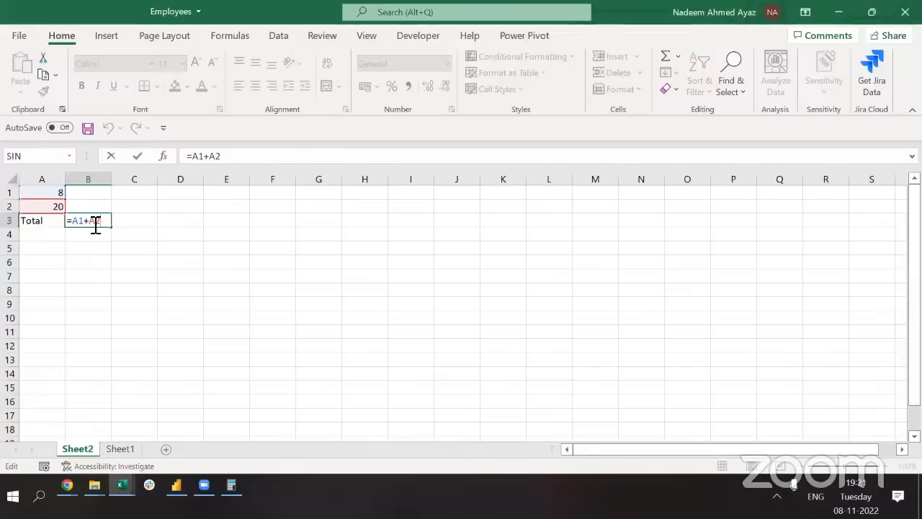
{"action": "key", "text": "Escape"}
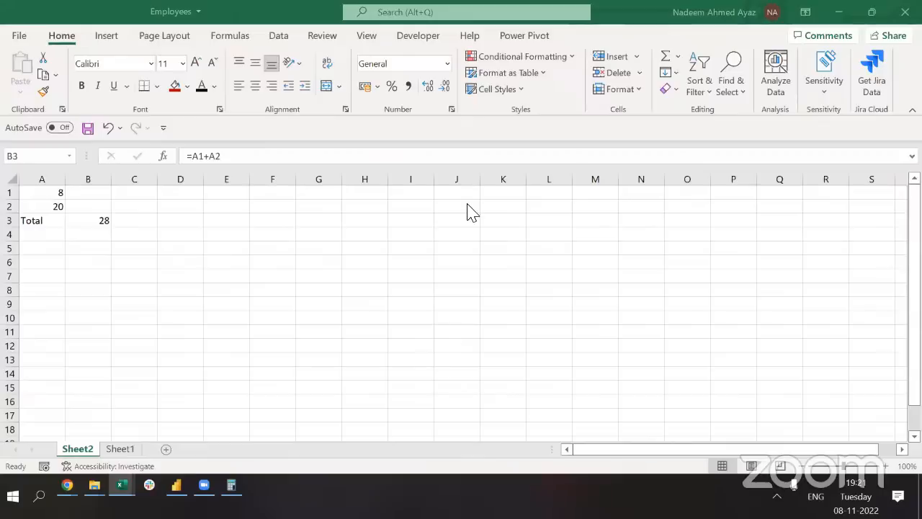
Rewrite the B3 total as =+A2+A1 by clicking A2 and then A1
{"action": "left_click", "coordinate": [97, 229]}
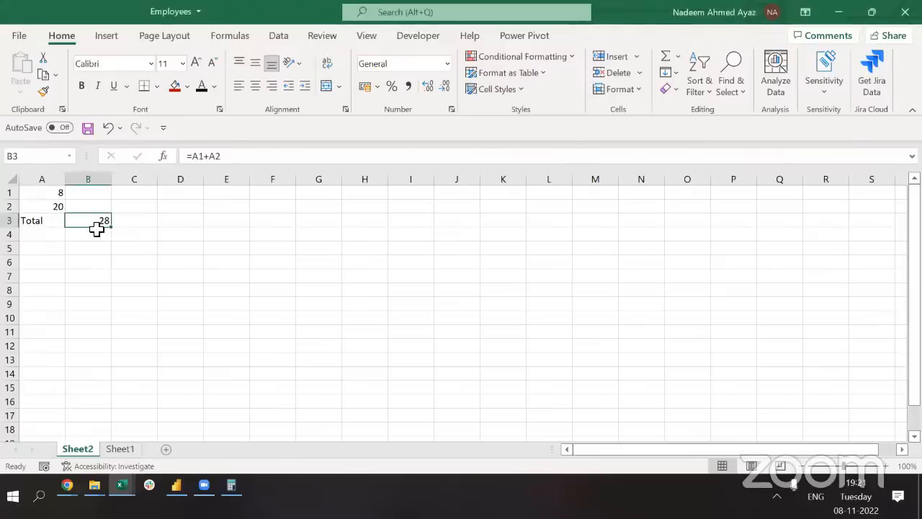
{"action": "type", "text": "="}
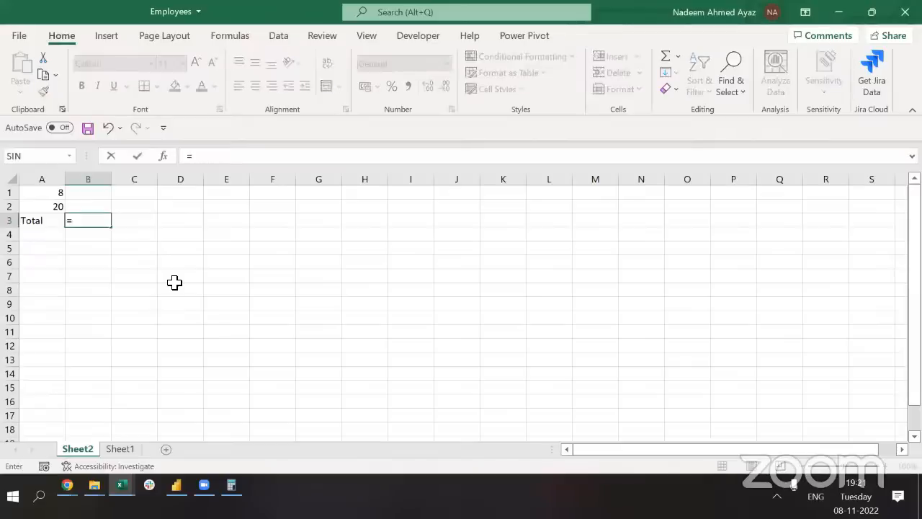
{"action": "key", "text": "Escape"}
{"action": "type", "text": "="}
{"action": "key", "text": "BackSpace"}
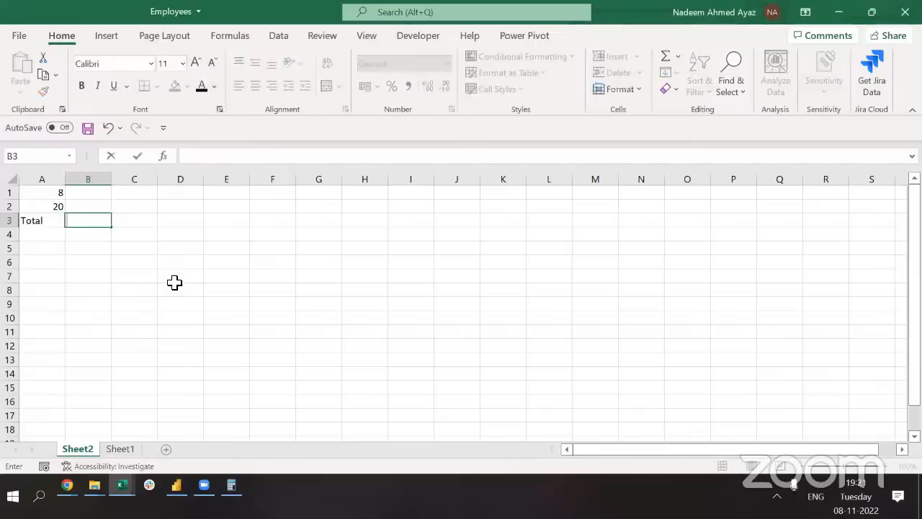
{"action": "type", "text": "+"}
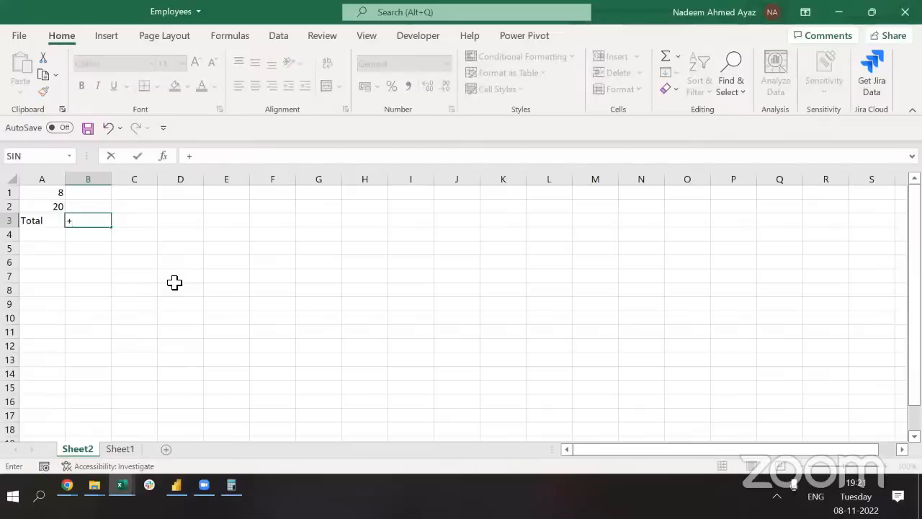
{"action": "left_click", "coordinate": [43, 206]}
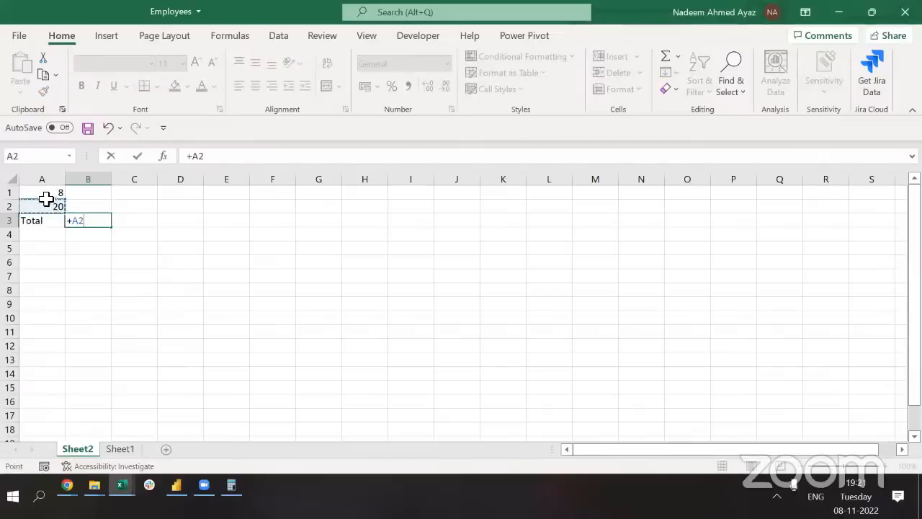
{"action": "type", "text": "+"}
{"action": "left_click", "coordinate": [48, 193]}
{"action": "key", "text": "Return"}
{"action": "key", "text": "Up"}
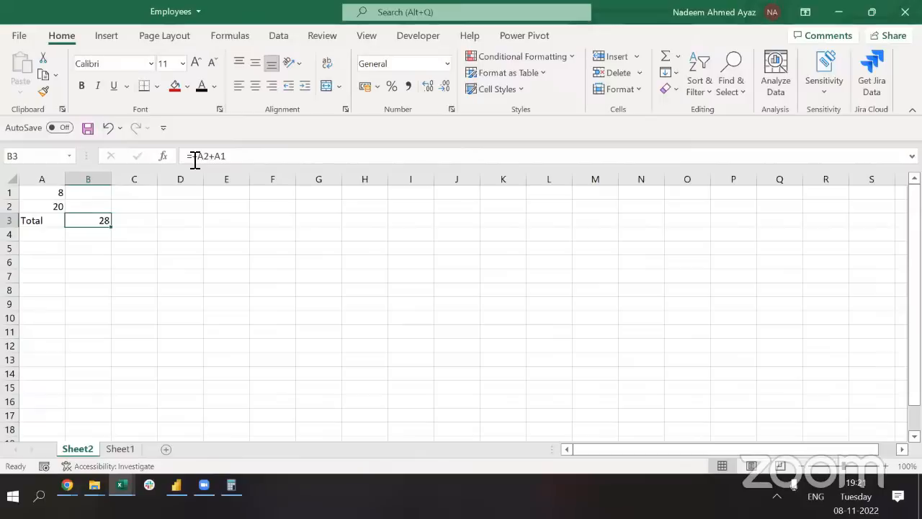
{"action": "left_click", "coordinate": [628, 120]}
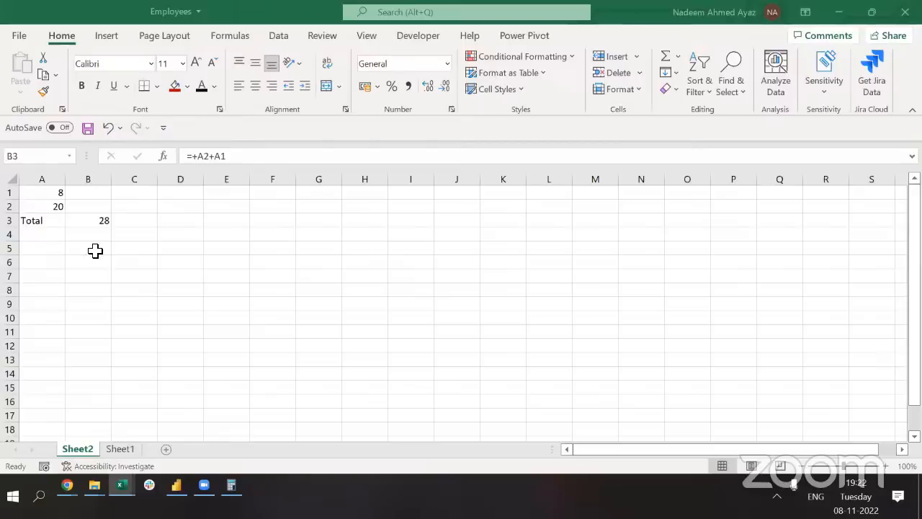
Change A2 to 50 so the total recalculates to 58, then inspect B3's formula
{"action": "key", "text": "Up"}
{"action": "key", "text": "Left"}
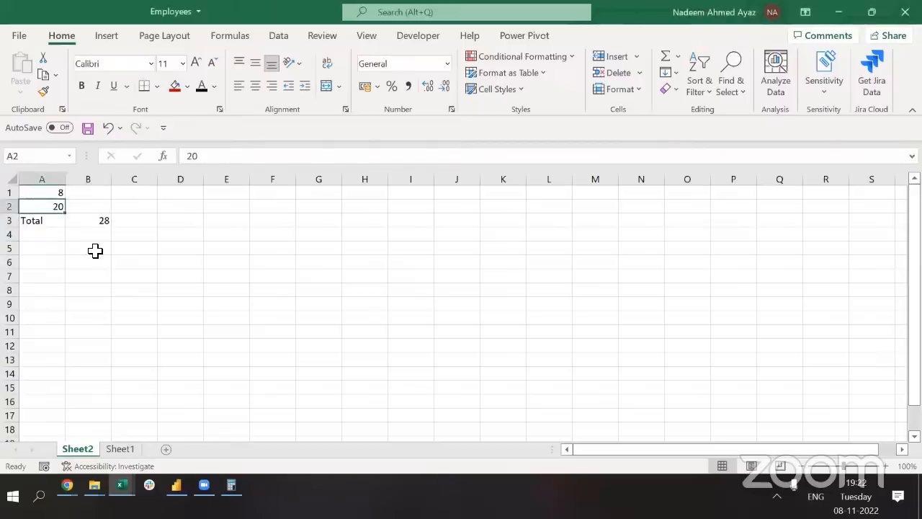
{"action": "type", "text": "50"}
{"action": "key", "text": "Return"}
{"action": "key", "text": "Right"}
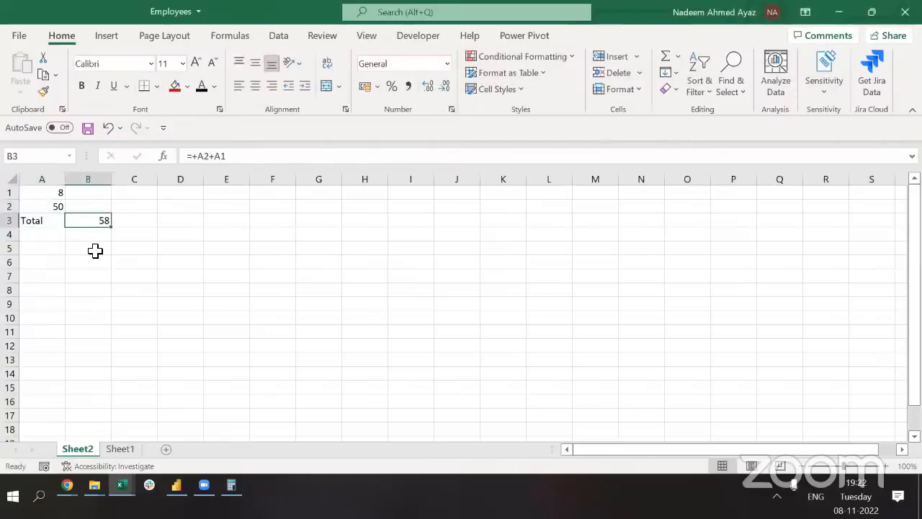
{"action": "key", "text": "Up"}
{"action": "key", "text": "Left"}
{"action": "key", "text": "shift+Up"}
{"action": "key", "text": "Right"}
{"action": "key", "text": "Down"}
{"action": "left_click", "coordinate": [198, 156]}
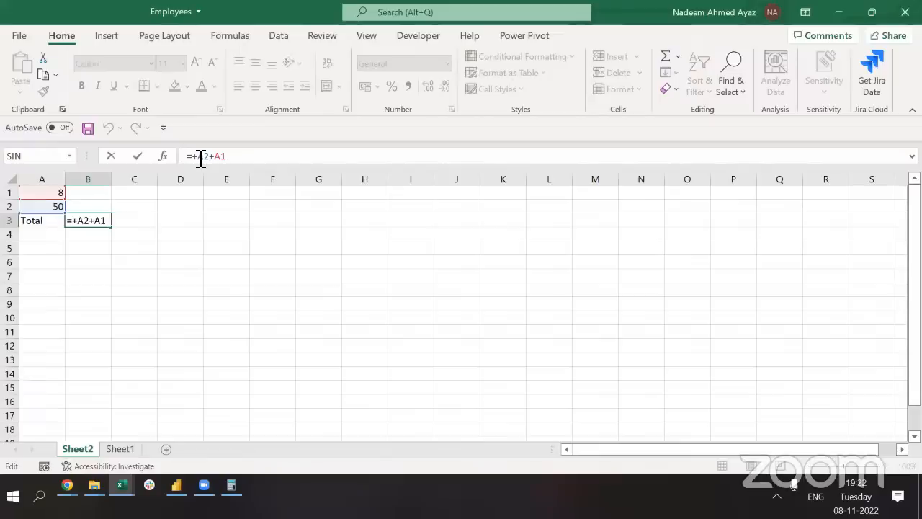
{"action": "key", "text": "Escape"}
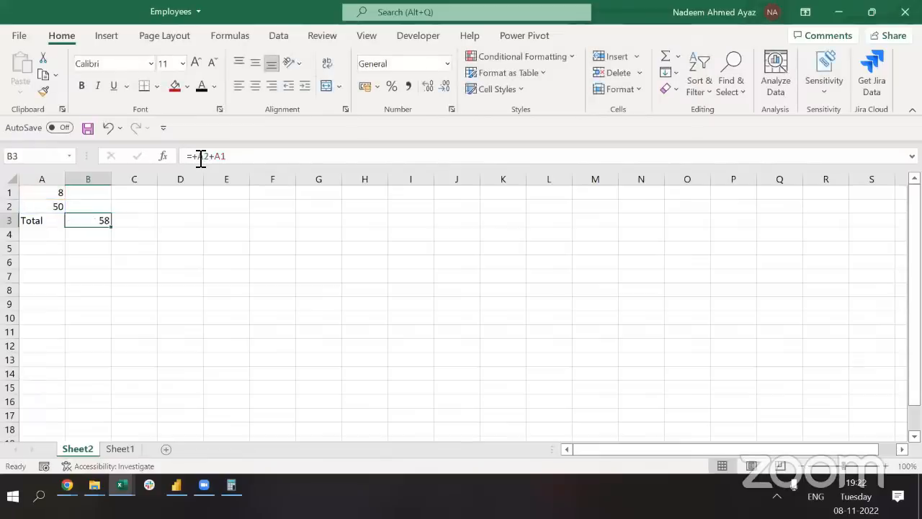
{"action": "key", "text": "Right"}
{"action": "key", "text": "Right"}
{"action": "key", "text": "Right"}
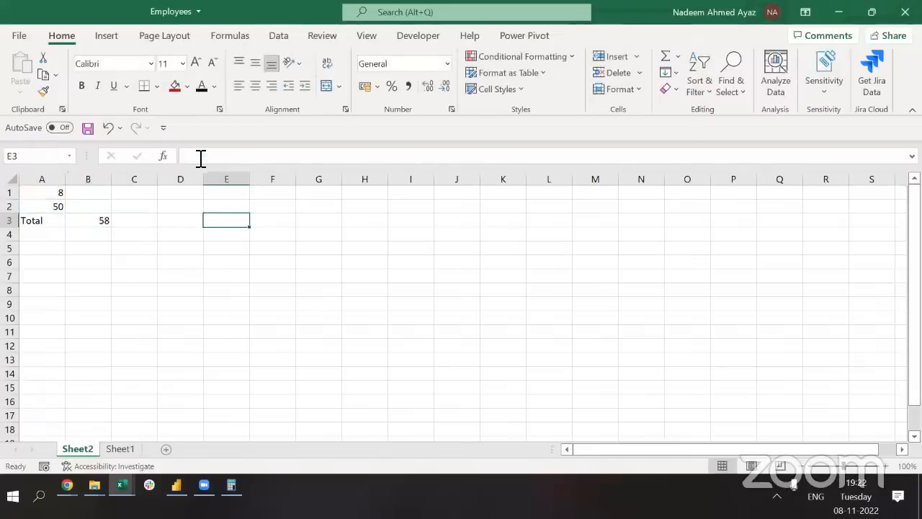
Enter = in E3 and the label 'Compairing' in F3
{"action": "type", "text": "="}
{"action": "key", "text": "Tab"}
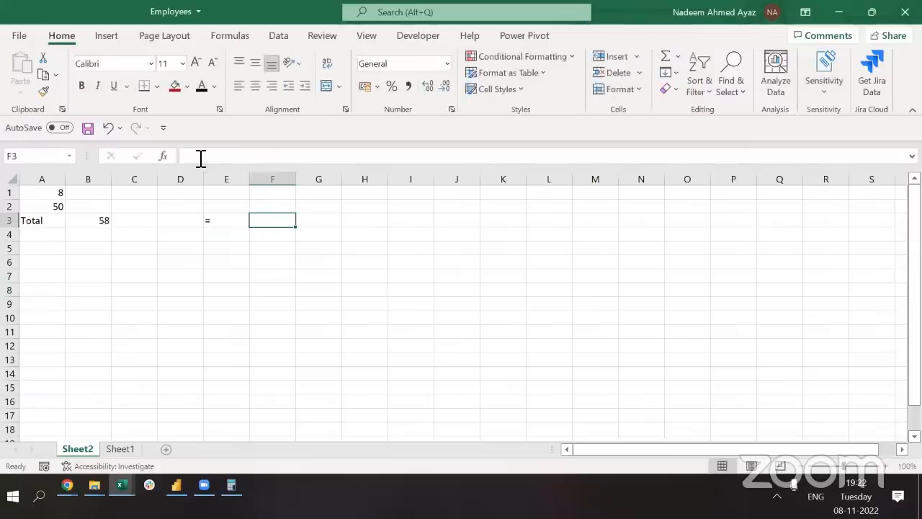
{"action": "type", "text": "Cop"}
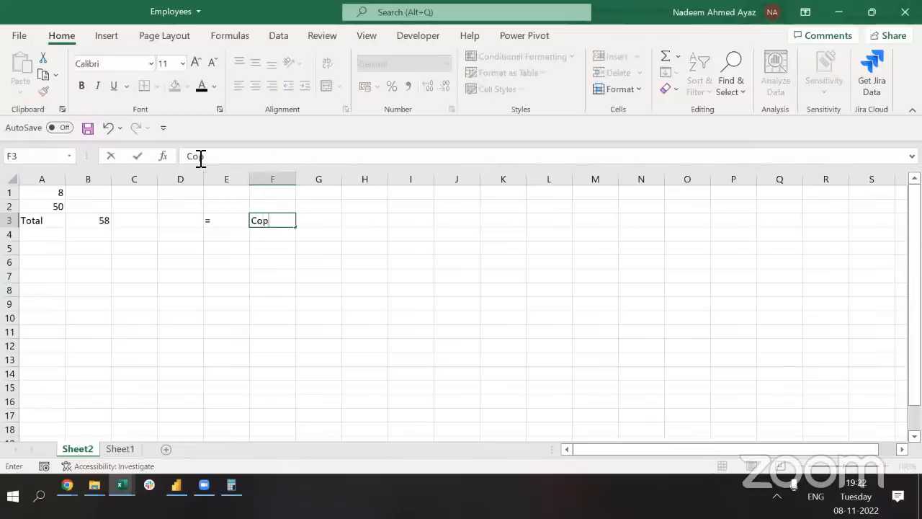
{"action": "type", "text": "aring"}
{"action": "key", "text": "BackSpace"}
{"action": "key", "text": "BackSpace"}
{"action": "key", "text": "BackSpace"}
{"action": "key", "text": "BackSpace"}
{"action": "key", "text": "BackSpace"}
{"action": "key", "text": "BackSpace"}
{"action": "type", "text": "mpairing"}
{"action": "key", "text": "Right"}
Enter Apple in both J3 and K3
{"action": "key", "text": "Left"}
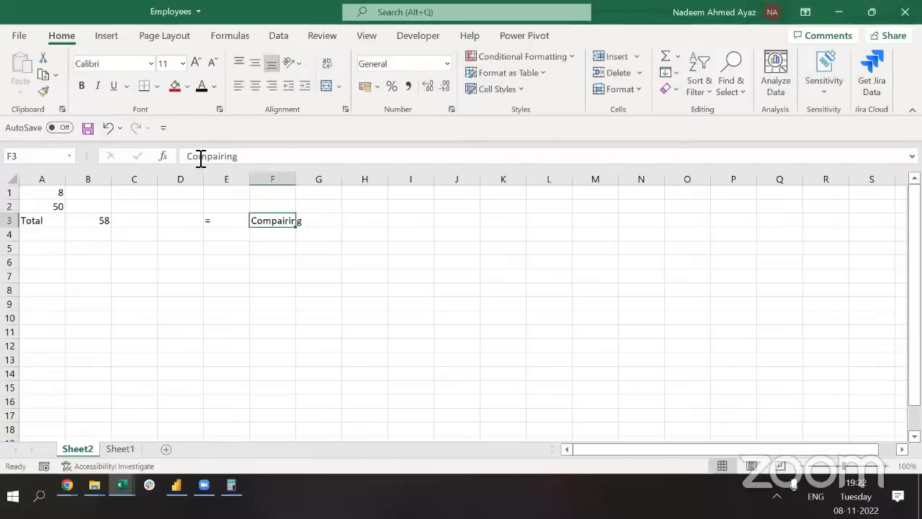
{"action": "key", "text": "alt+h"}
{"action": "key", "text": "o"}
{"action": "key", "text": "i"}
{"action": "key", "text": "Right"}
{"action": "key", "text": "Right"}
{"action": "key", "text": "Right"}
{"action": "key", "text": "Right"}
{"action": "type", "text": "Apple"}
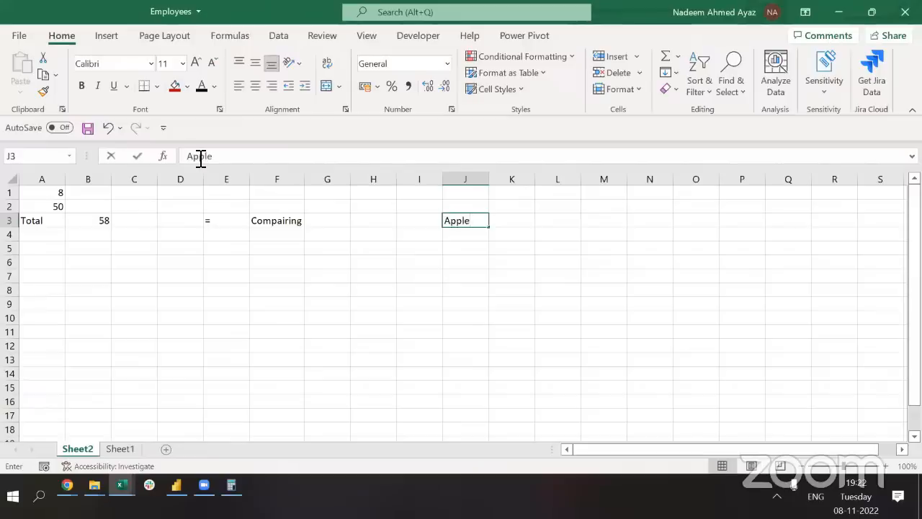
{"action": "key", "text": "Right"}
{"action": "type", "text": "Appl"}
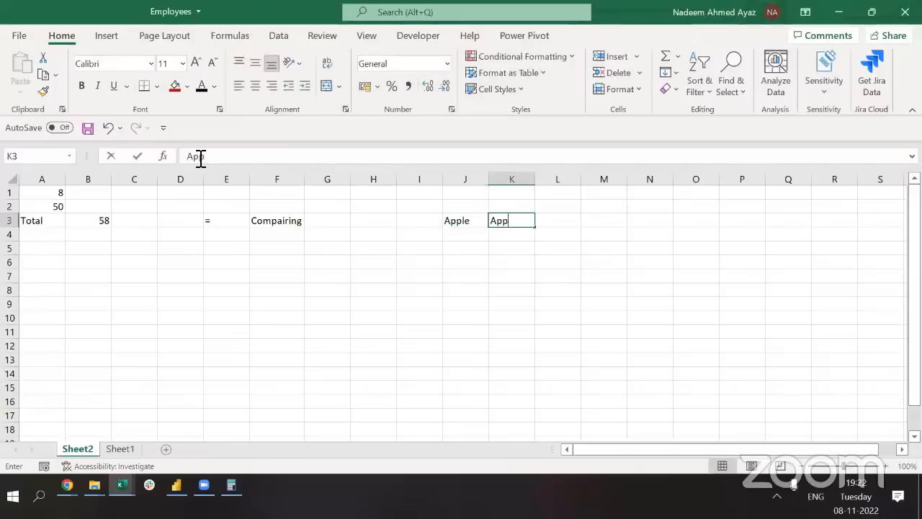
{"action": "type", "text": "ie"}
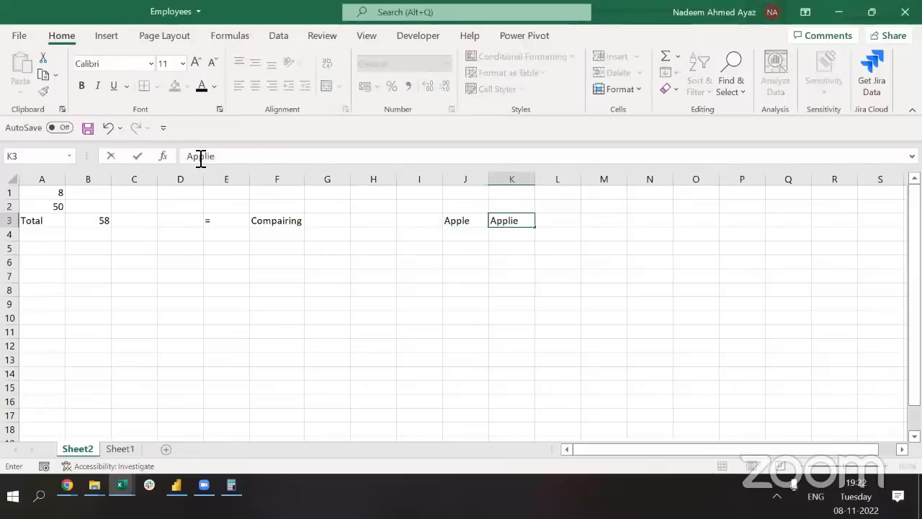
{"action": "key", "text": "Return"}
Enter Apple in J4 and Mango in K4
{"action": "type", "text": "Apple"}
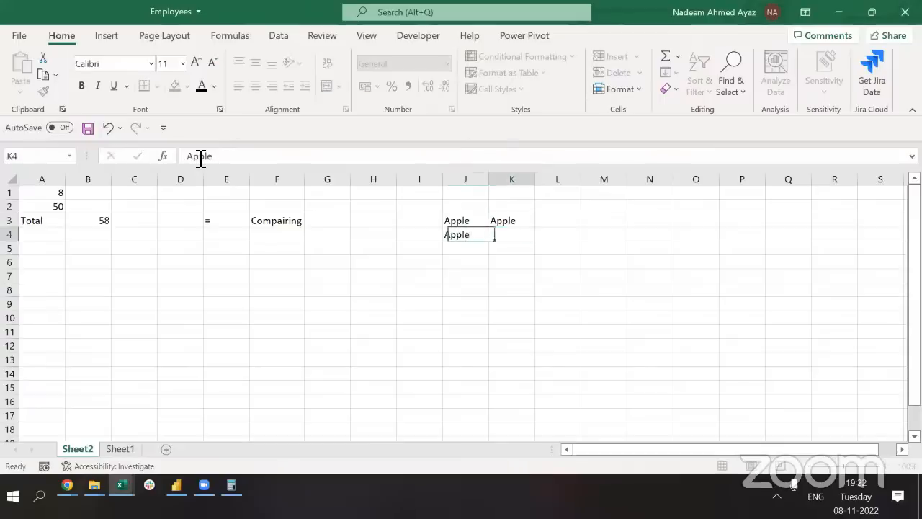
{"action": "key", "text": "Right"}
{"action": "type", "text": "Mango"}
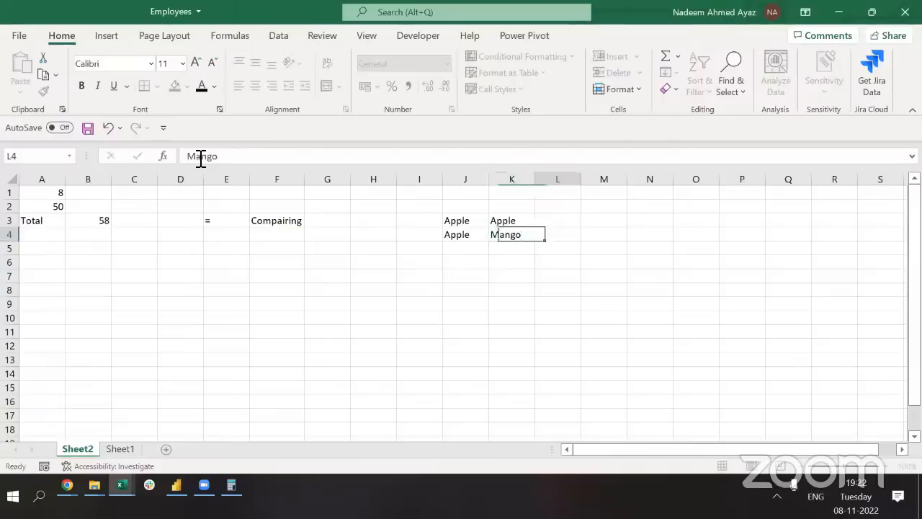
{"action": "key", "text": "Up"}
{"action": "key", "text": "Left"}
{"action": "key", "text": "Right"}
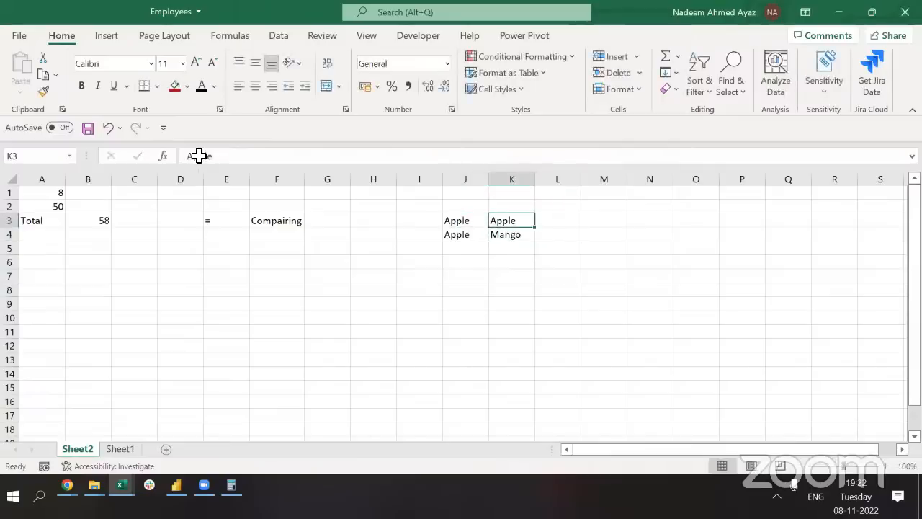
{"action": "key", "text": "Right"}
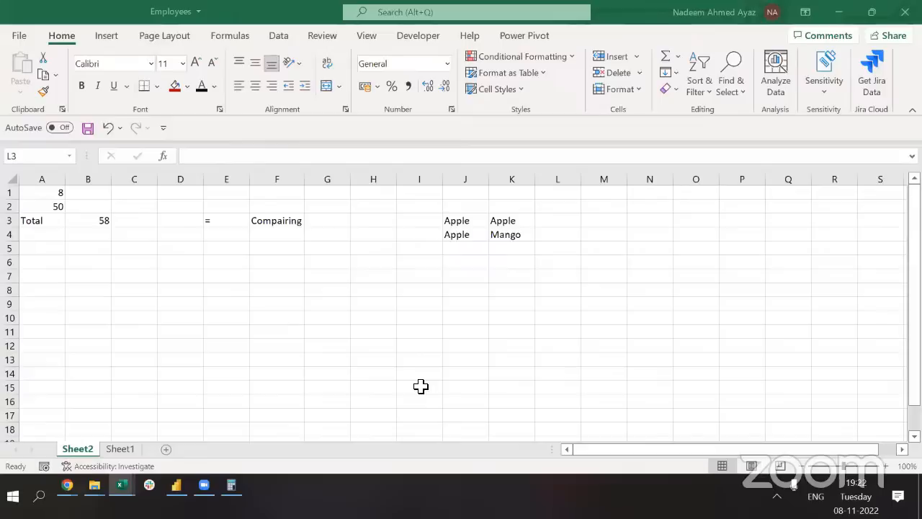
{"action": "left_click", "coordinate": [594, 116]}
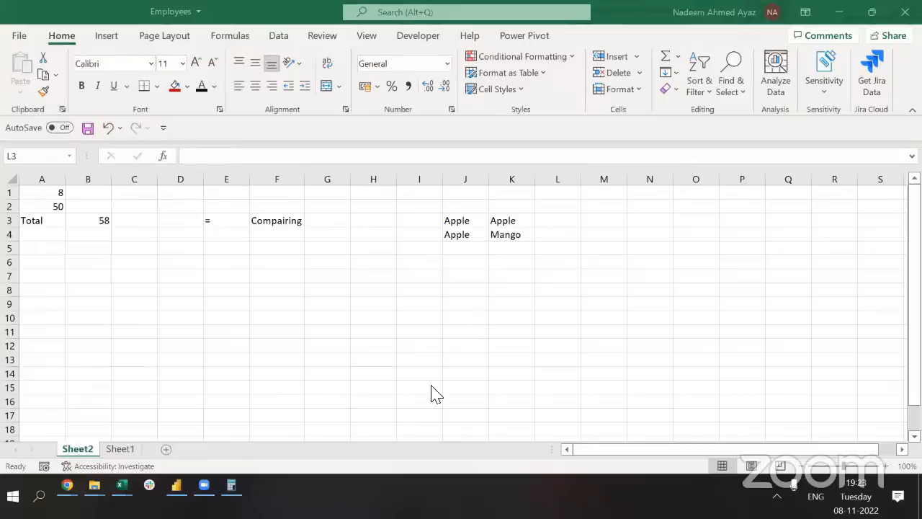
Enter =J3=K3 in L3, returning TRUE for Apple versus Apple
{"action": "left_click", "coordinate": [545, 224]}
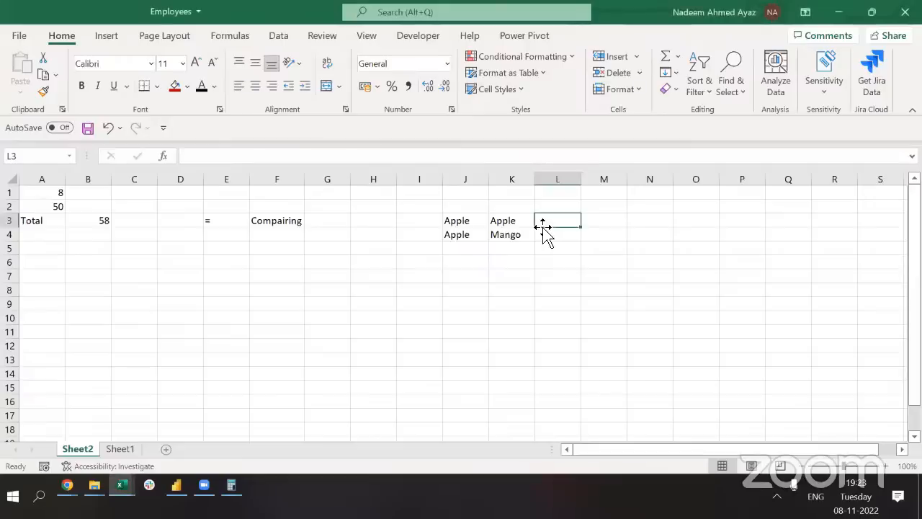
{"action": "type", "text": "="}
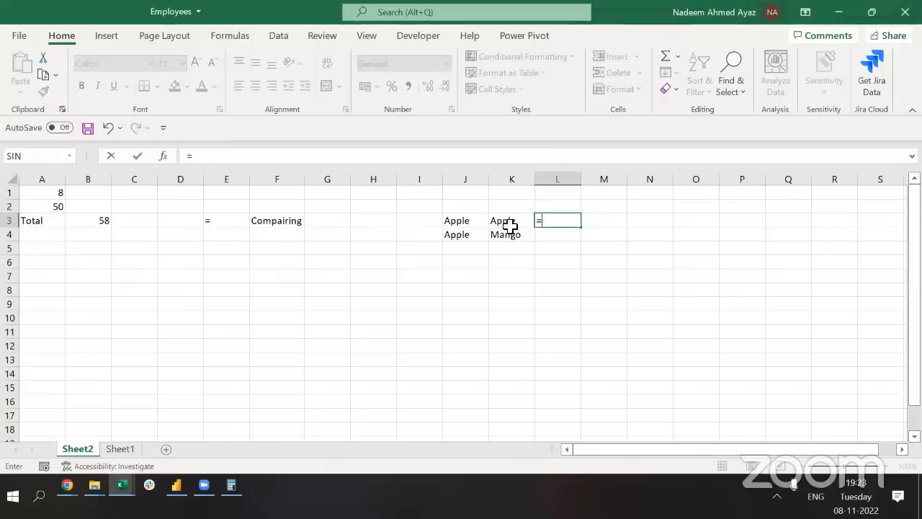
{"action": "left_click", "coordinate": [463, 220]}
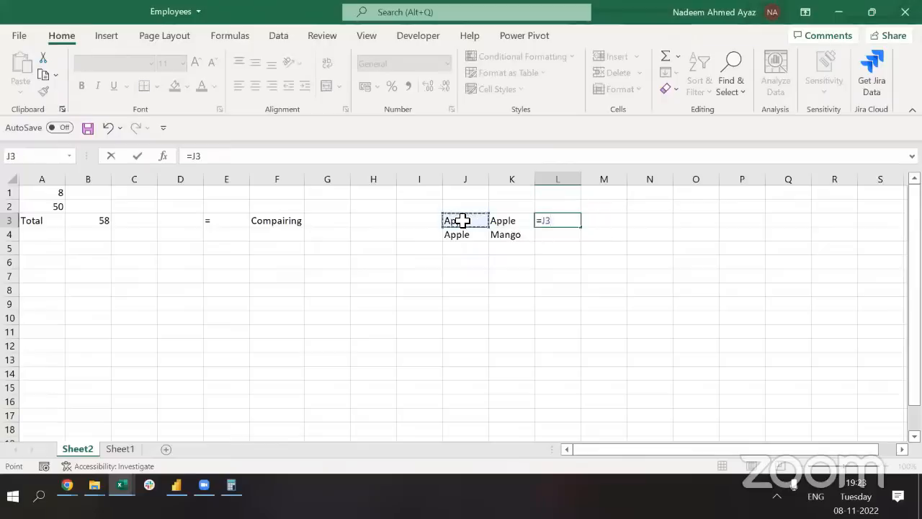
{"action": "type", "text": "="}
{"action": "left_click", "coordinate": [500, 220]}
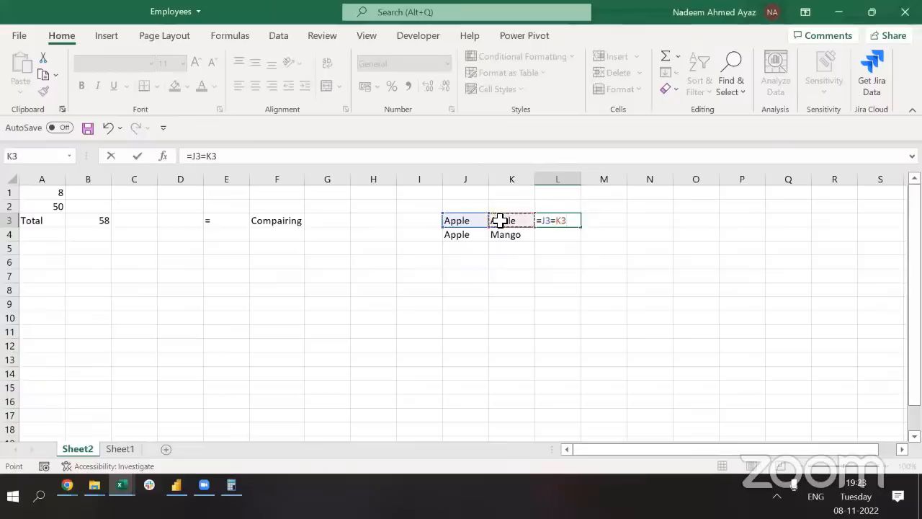
{"action": "key", "text": "ctrl+Return"}
Enter =J4=K4 in L4, returning FALSE for Apple versus Mango
{"action": "key", "text": "Down"}
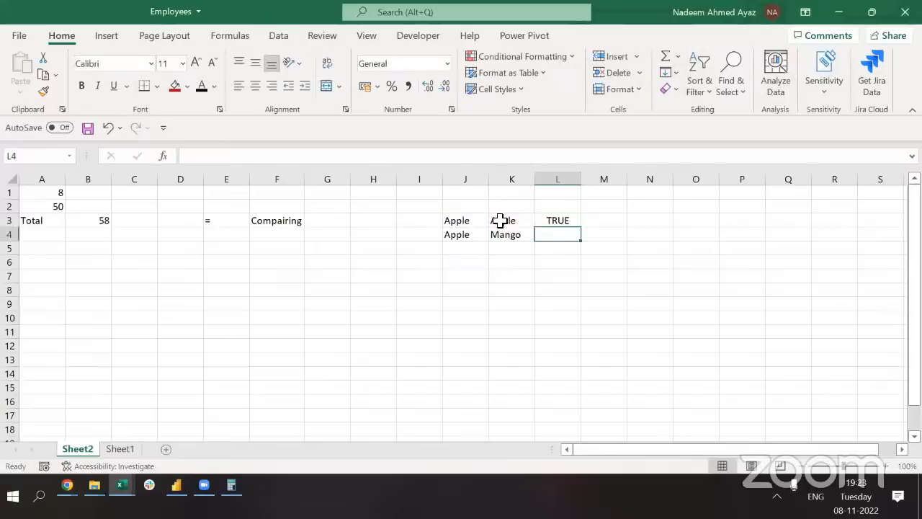
{"action": "type", "text": "="}
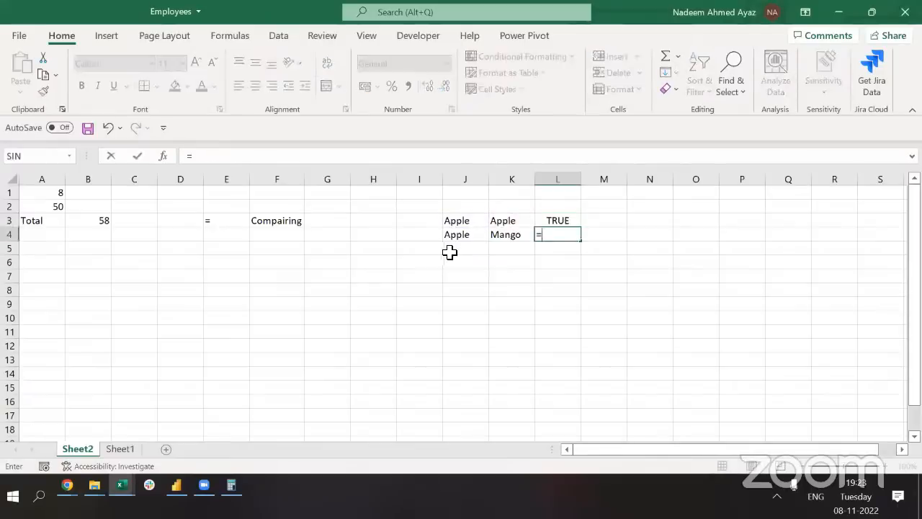
{"action": "left_click", "coordinate": [455, 238]}
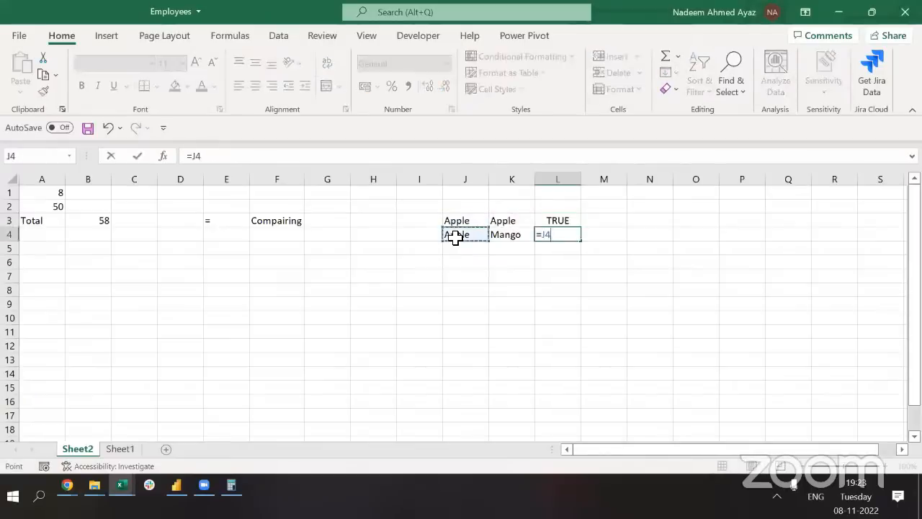
{"action": "type", "text": "="}
{"action": "left_click", "coordinate": [509, 235]}
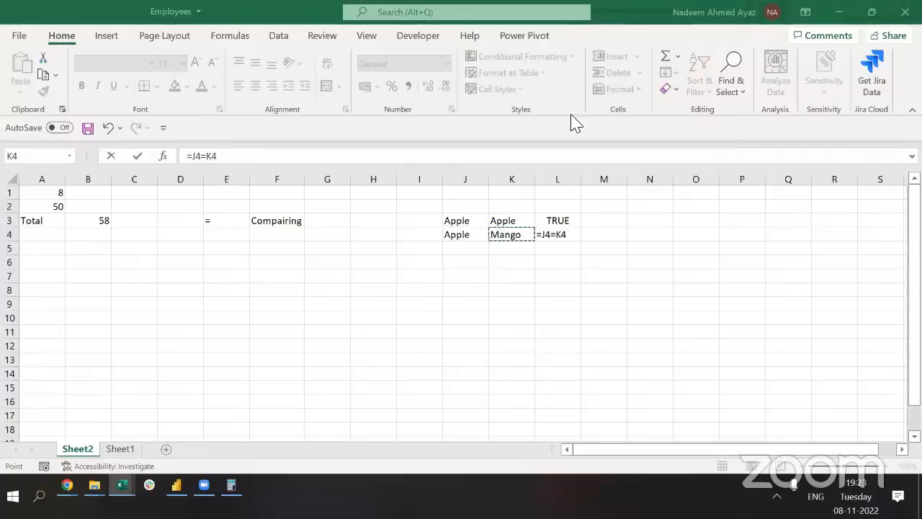
{"action": "left_click", "coordinate": [560, 235]}
{"action": "key", "text": "Return"}
{"action": "left_click", "coordinate": [549, 235]}
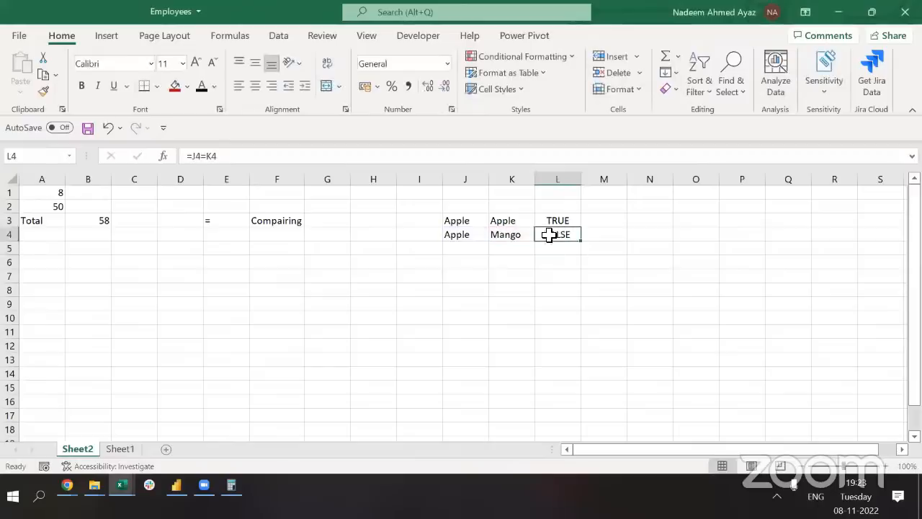
{"action": "left_click", "coordinate": [230, 220]}
{"action": "left_click", "coordinate": [318, 220]}
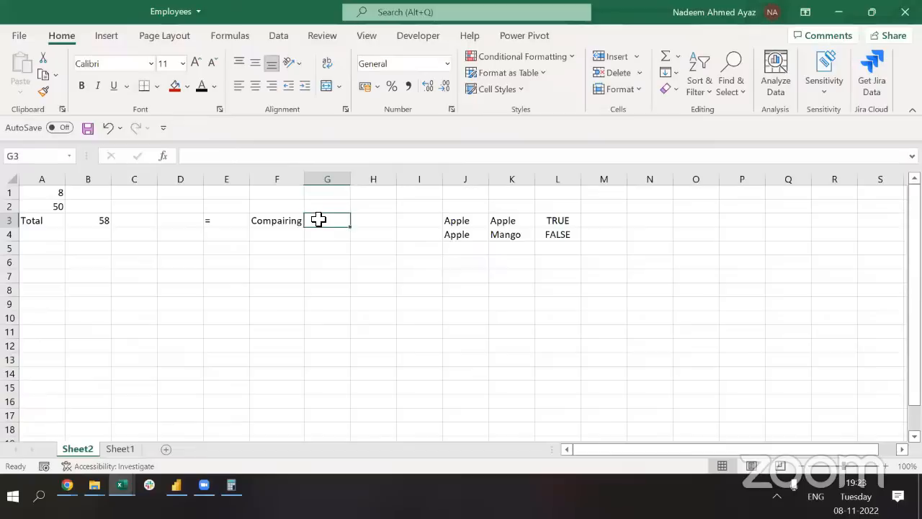
Type 'Begin a formula or a function' in G3 and AutoFit column G to it
{"action": "type", "text": "Begi"}
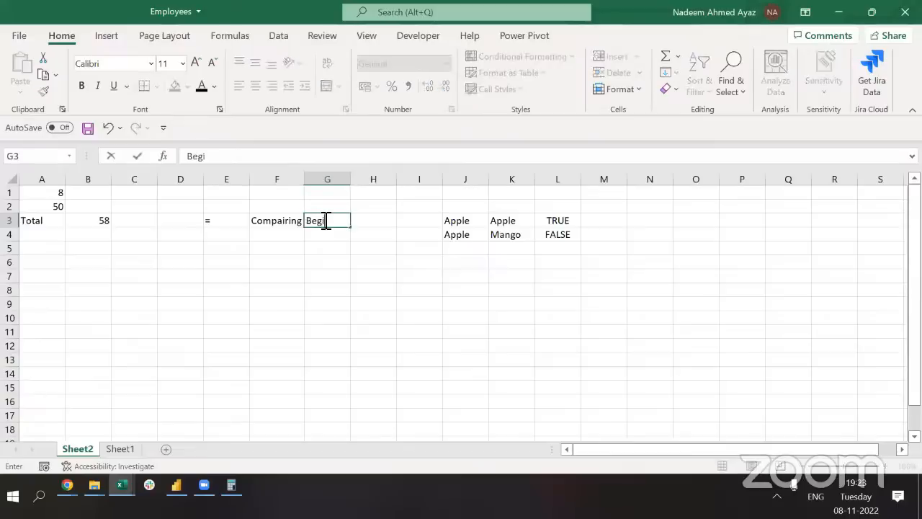
{"action": "type", "text": "n a formula or a function"}
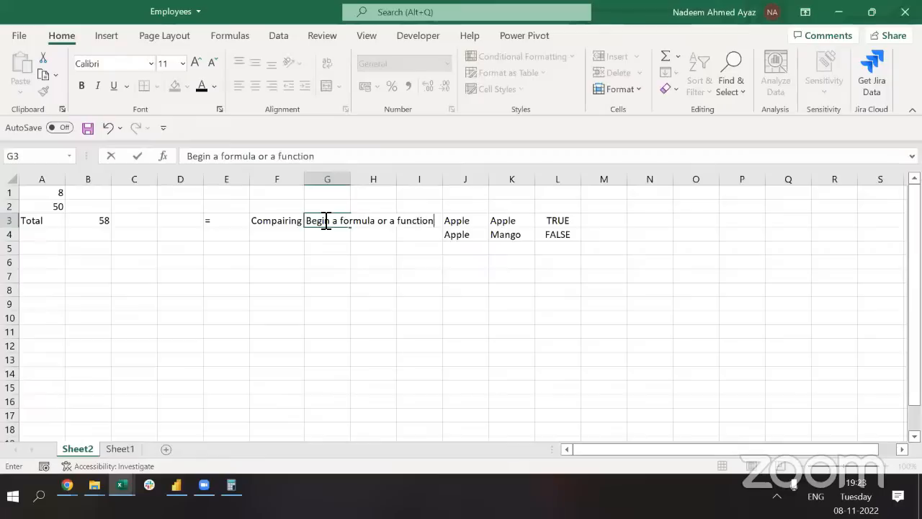
{"action": "key", "text": "Return"}
{"action": "left_click", "coordinate": [324, 223]}
{"action": "key", "text": "alt+h"}
{"action": "key", "text": "o"}
{"action": "key", "text": "i"}
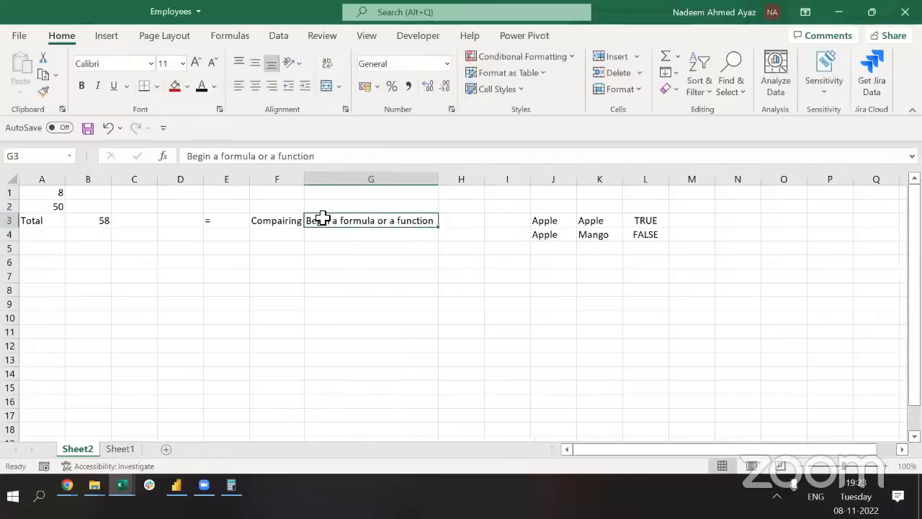
Select the Apple comparison block and its results across rows 3–4
{"action": "key", "text": "Left"}
{"action": "key", "text": "Left"}
{"action": "key", "text": "Right"}
{"action": "key", "text": "Right"}
{"action": "key", "text": "Right"}
{"action": "key", "text": "Right"}
{"action": "key", "text": "Right"}
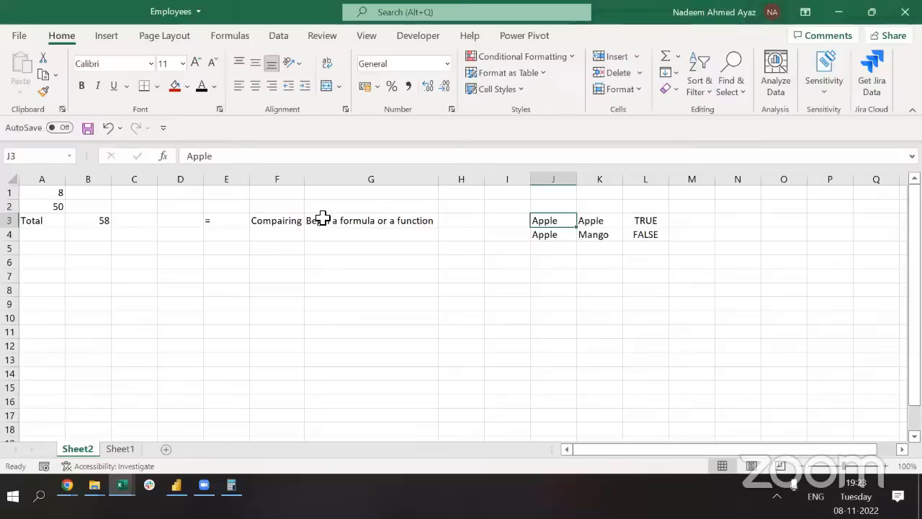
{"action": "key", "text": "Left"}
{"action": "key", "text": "Right"}
{"action": "key", "text": "shift+Right"}
{"action": "key", "text": "shift+Right"}
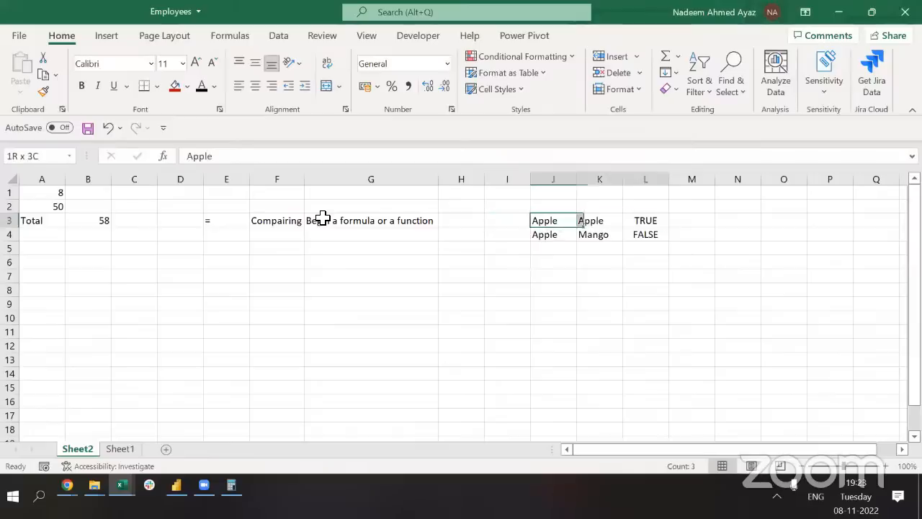
{"action": "key", "text": "shift+Down"}
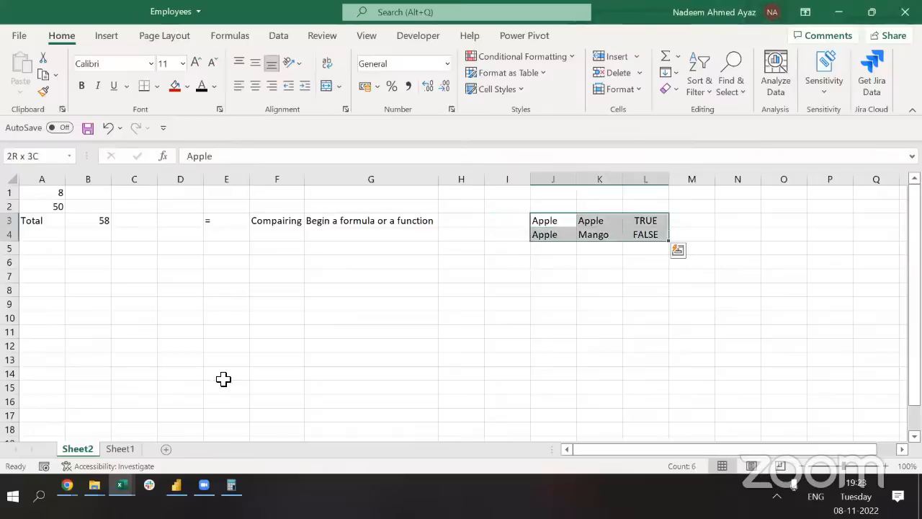
{"action": "key", "text": "alt+Tab"}
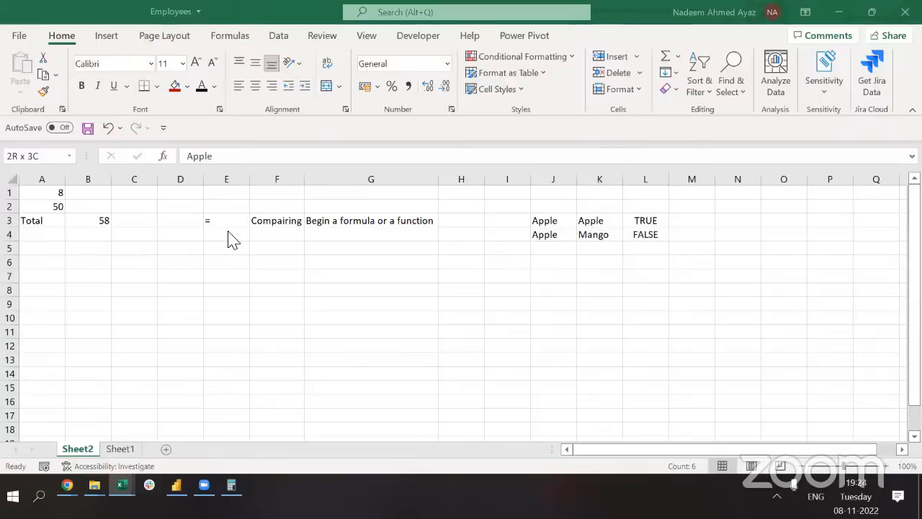
{"action": "left_click", "coordinate": [99, 249]}
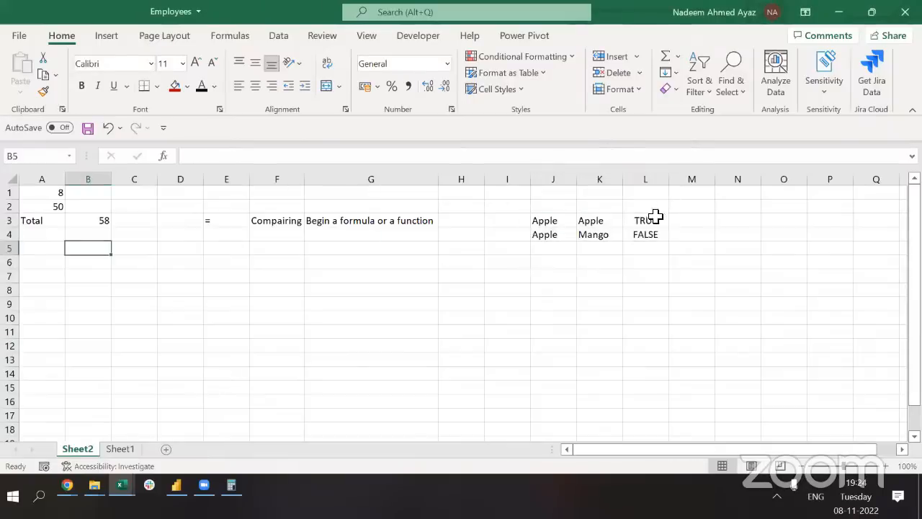
{"action": "left_click", "coordinate": [513, 223]}
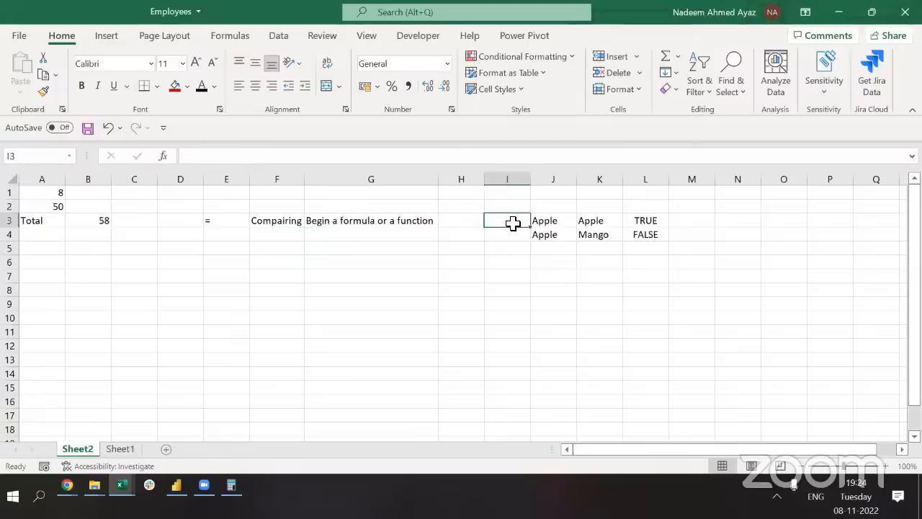
Clear the TRUE and FALSE results from L3:L4
{"action": "key", "text": "Right"}
{"action": "key", "text": "Right"}
{"action": "key", "text": "Right"}
{"action": "key", "text": "shift+Down"}
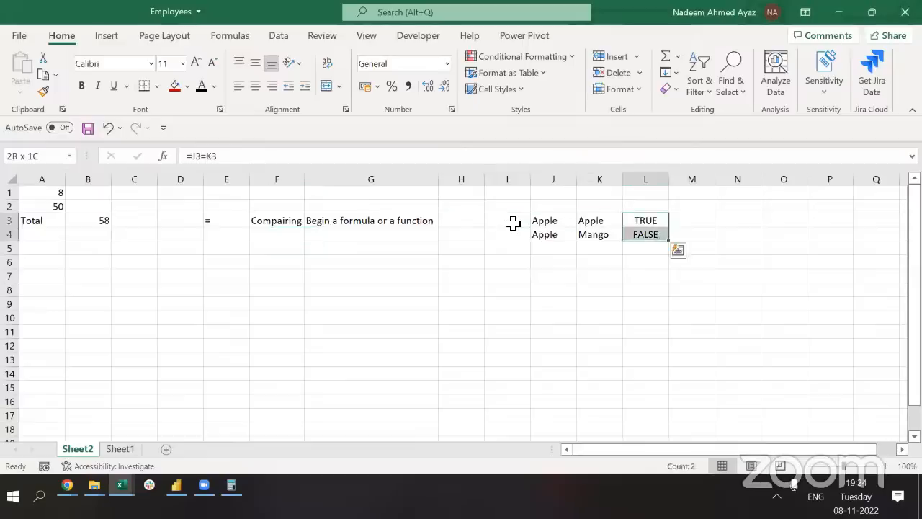
{"action": "key", "text": "Delete"}
{"action": "key", "text": "Left"}
{"action": "key", "text": "Left"}
{"action": "key", "text": "Right"}
{"action": "key", "text": "Right"}
Enter 10 in L3 and 100 in M3
{"action": "type", "text": "10"}
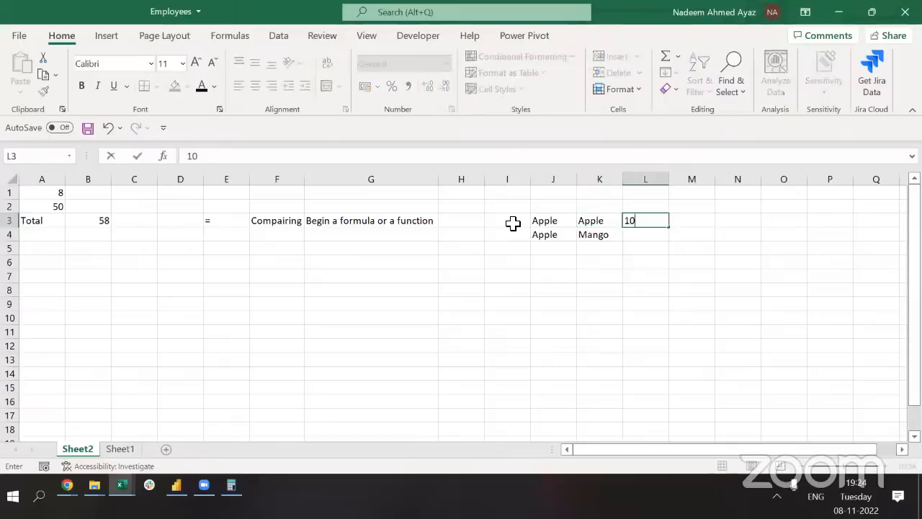
{"action": "key", "text": "Right"}
{"action": "key", "text": "Up"}
{"action": "key", "text": "Down"}
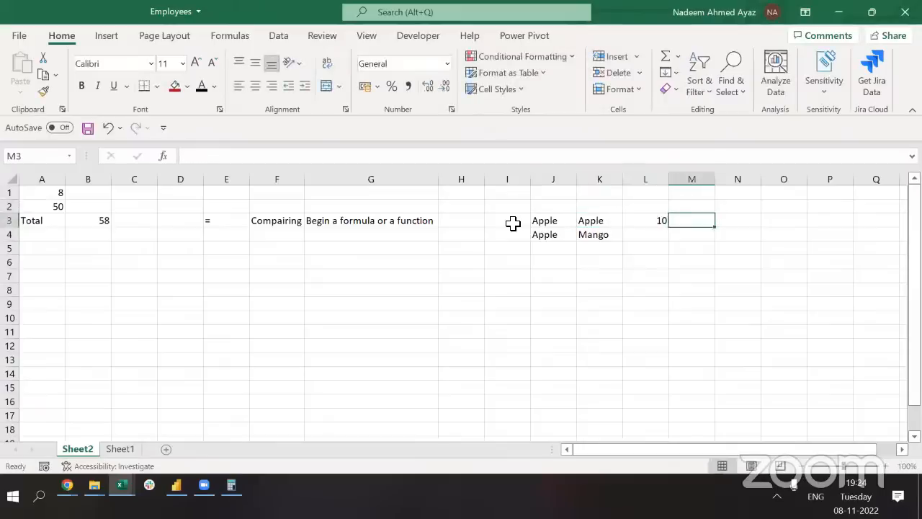
{"action": "type", "text": "100"}
{"action": "key", "text": "Right"}
{"action": "key", "text": "Left"}
{"action": "key", "text": "Left"}
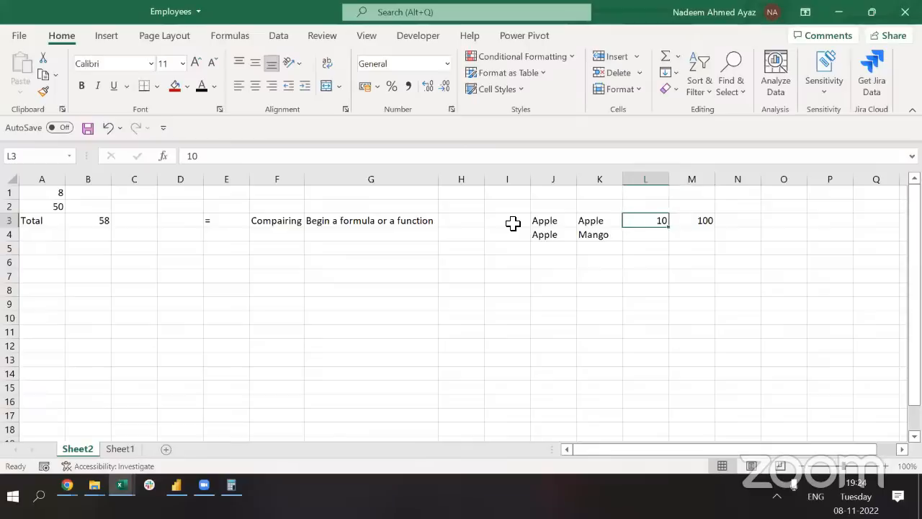
{"action": "key", "text": "shift+Right"}
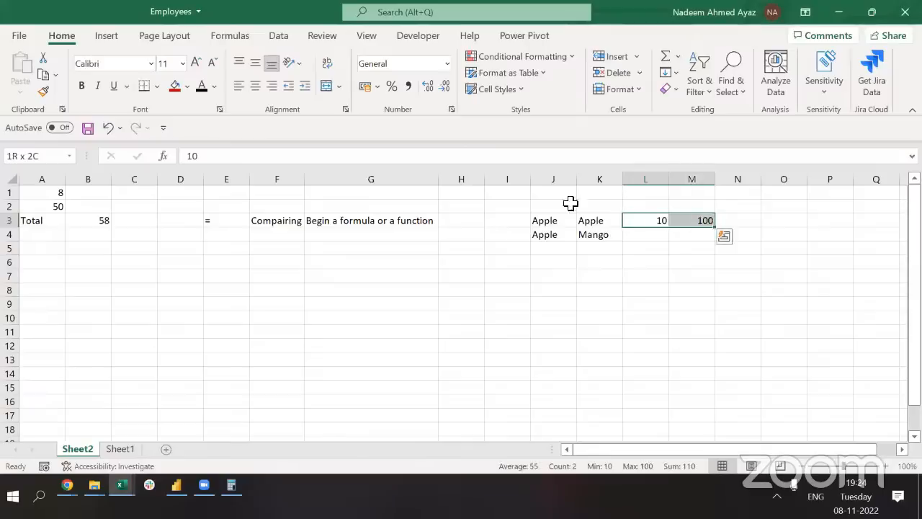
{"action": "left_click", "coordinate": [733, 221]}
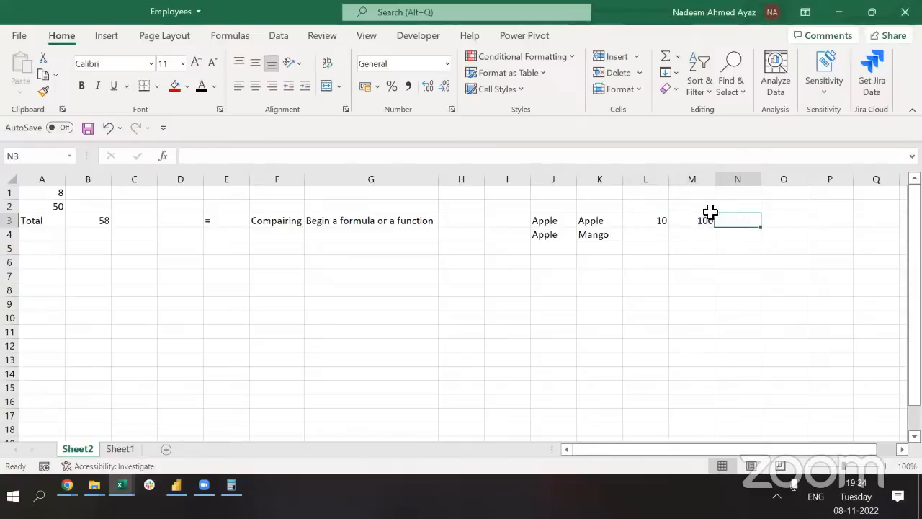
{"action": "key", "text": "alt+Tab"}
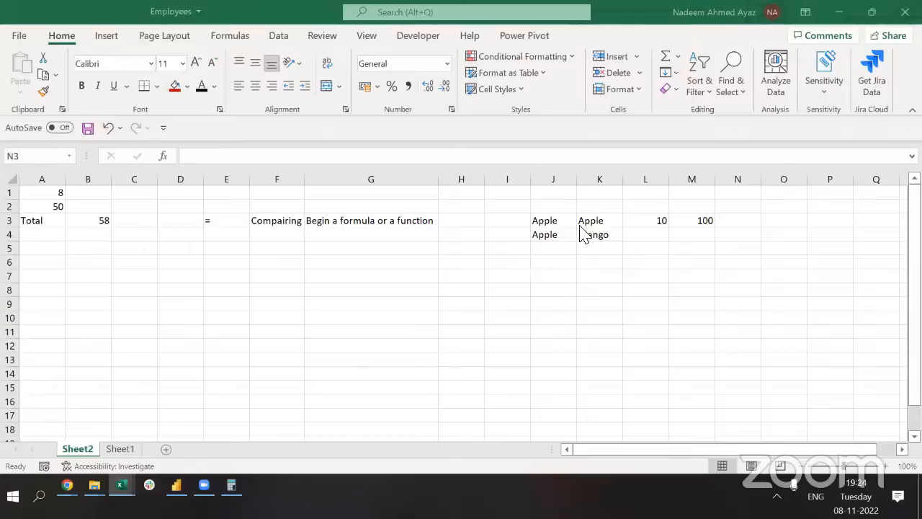
{"action": "key", "text": "alt+Tab"}
Enter =J3=K3 in I3, giving TRUE
{"action": "left_click", "coordinate": [498, 223]}
{"action": "type", "text": "="}
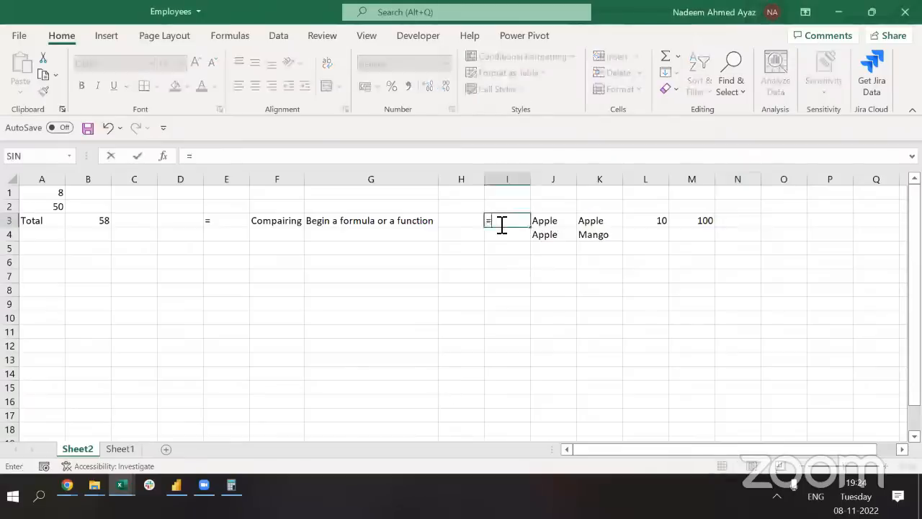
{"action": "left_click", "coordinate": [552, 221]}
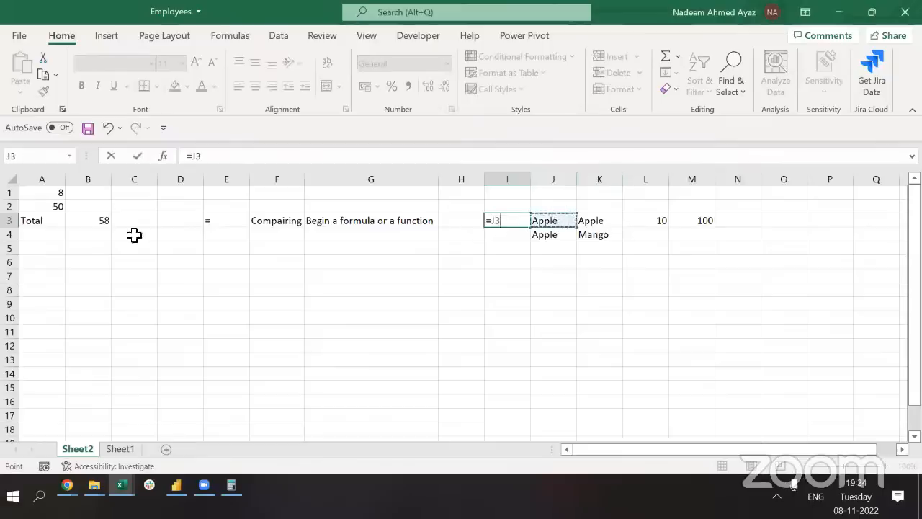
{"action": "type", "text": "="}
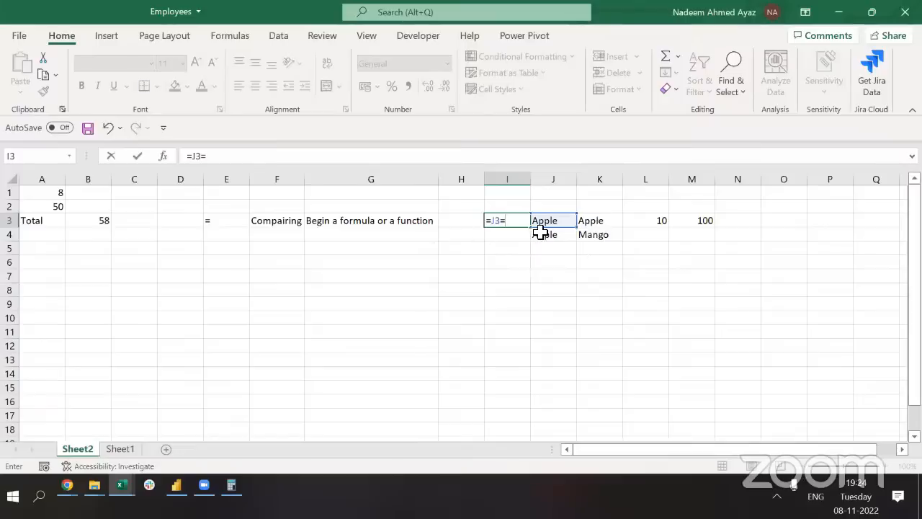
{"action": "left_click", "coordinate": [589, 219]}
{"action": "key", "text": "ctrl+Return"}
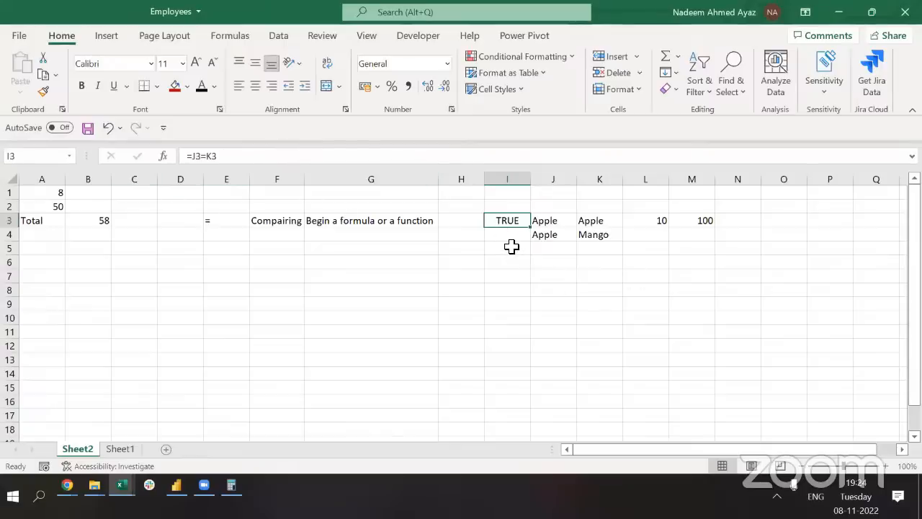
Enter =J4=K4 in I4, giving FALSE for Apple versus Mango
{"action": "key", "text": "Return"}
{"action": "type", "text": "="}
{"action": "key", "text": "Right"}
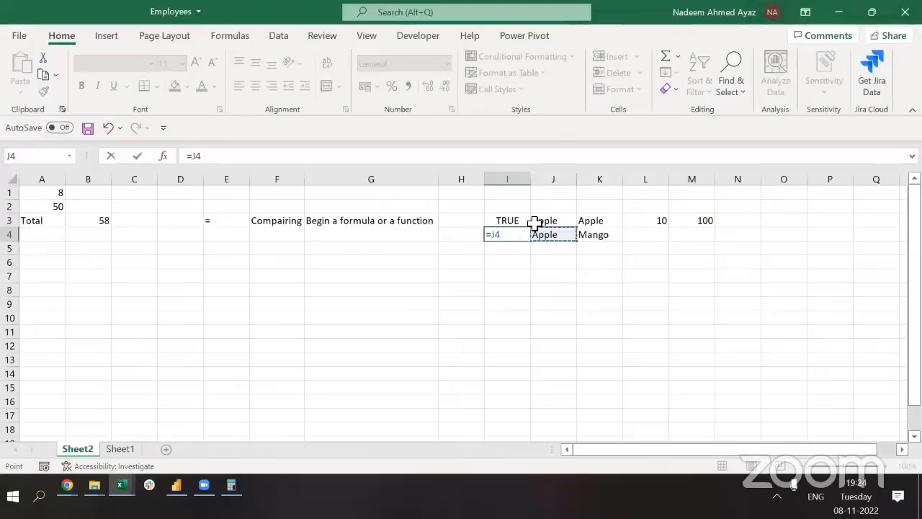
{"action": "type", "text": "="}
{"action": "left_click", "coordinate": [603, 232]}
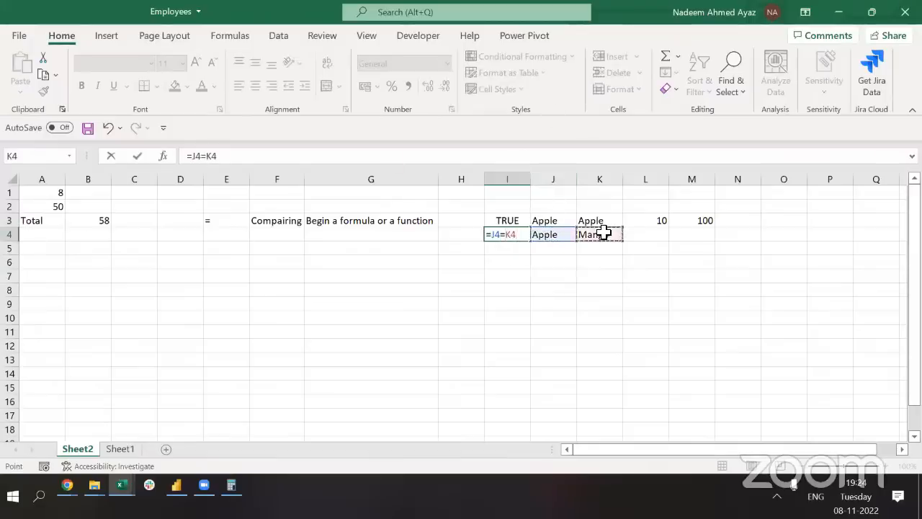
{"action": "key", "text": "Return"}
{"action": "key", "text": "Up"}
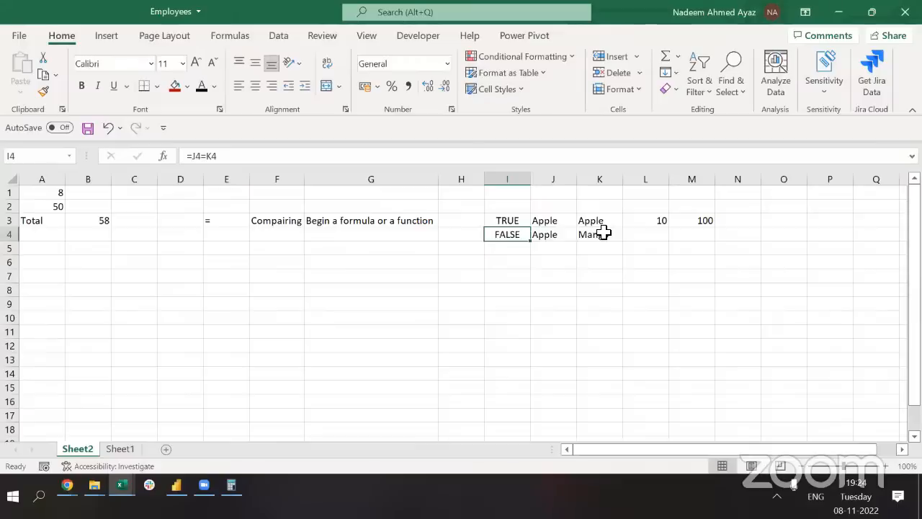
{"action": "key", "text": "Right"}
{"action": "key", "text": "Right"}
{"action": "key", "text": "Right"}
{"action": "key", "text": "Up"}
{"action": "key", "text": "Up"}
Add the headers Qty, Rate and total? across row 2
{"action": "type", "text": "Qty"}
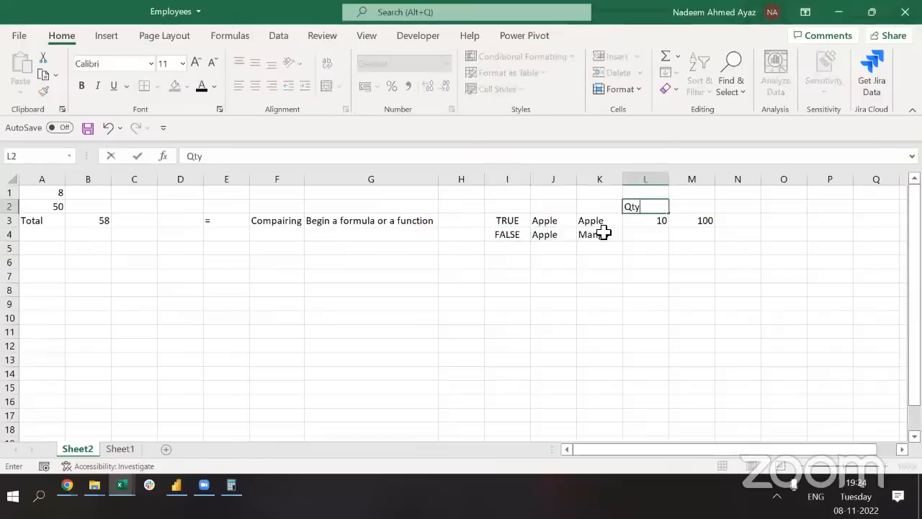
{"action": "key", "text": "Tab"}
{"action": "type", "text": "Ra"}
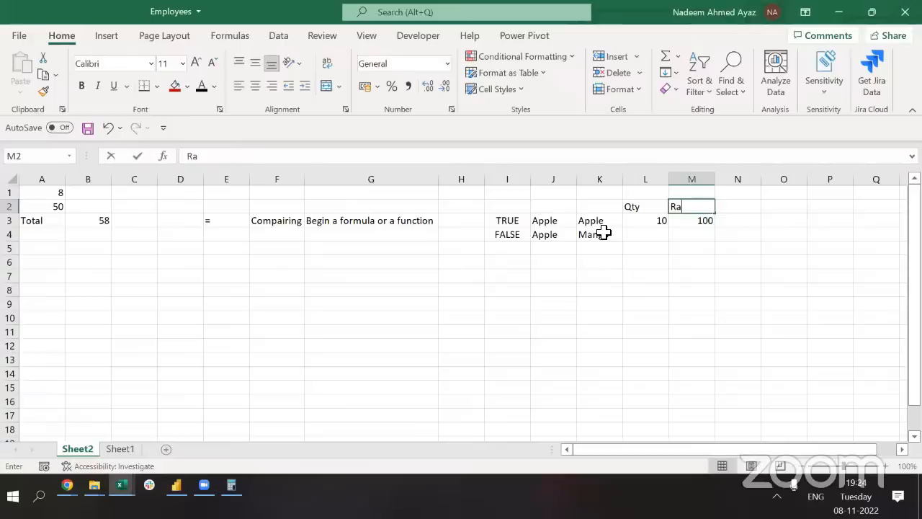
{"action": "type", "text": "te"}
{"action": "key", "text": "Tab"}
{"action": "type", "text": "total"}
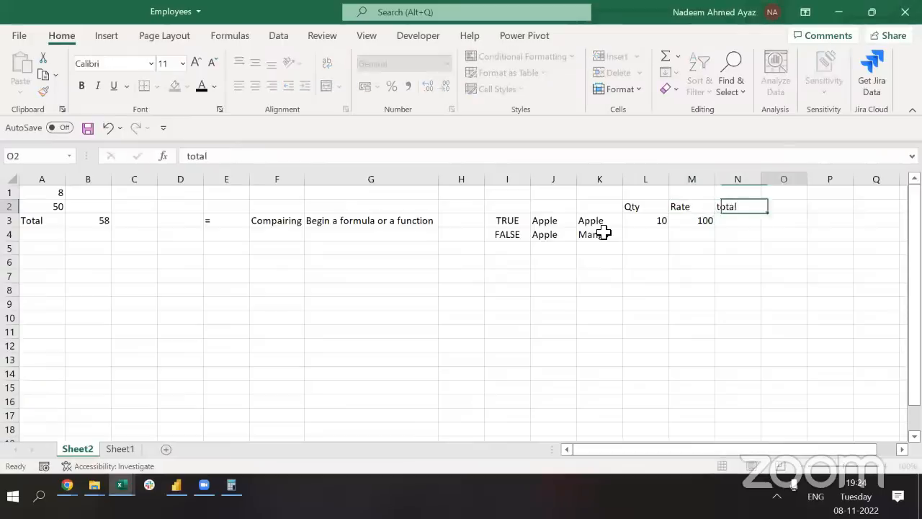
{"action": "type", "text": "?"}
{"action": "key", "text": "Return"}
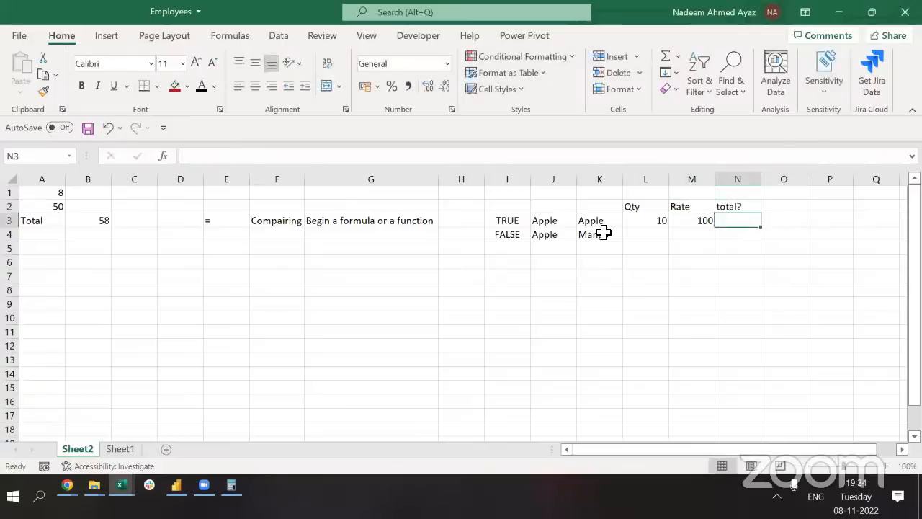
Enter =M3*L3 in N3 so the row 3 total shows 1000
{"action": "type", "text": "="}
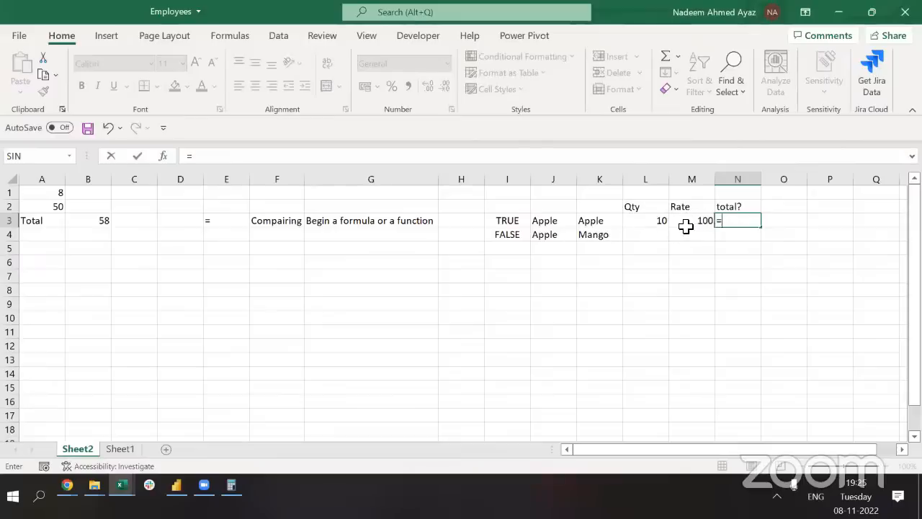
{"action": "left_click", "coordinate": [686, 226]}
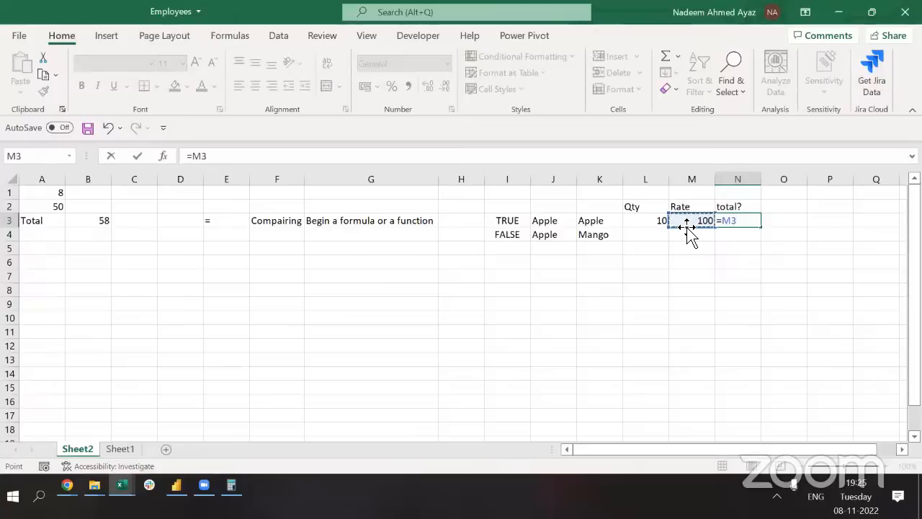
{"action": "type", "text": "*"}
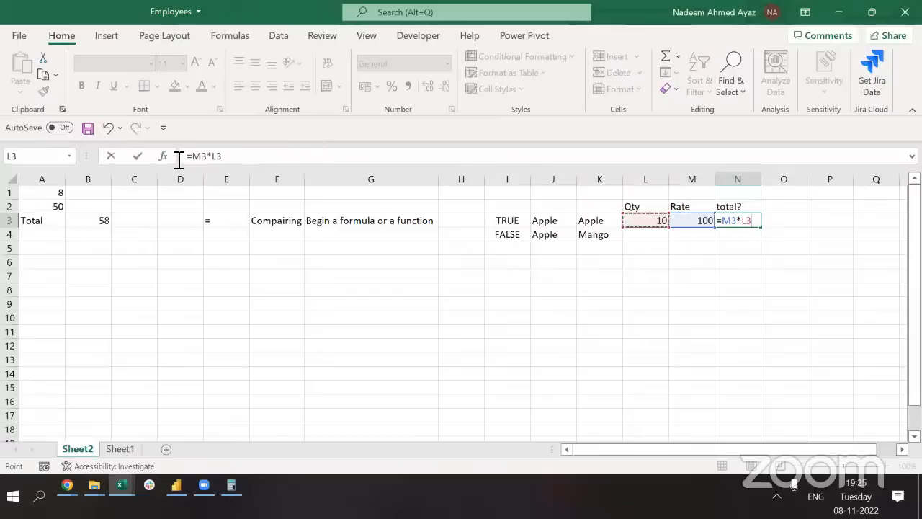
{"action": "key", "text": "ctrl+Return"}
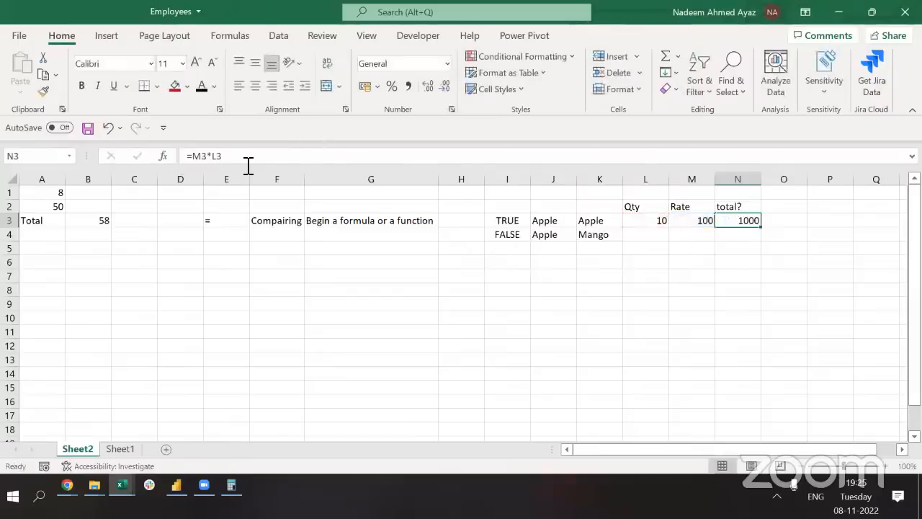
{"action": "key", "text": "Up"}
{"action": "key", "text": "Down"}
Enter Qty 30 and Rate 50 in row 4
{"action": "key", "text": "Left"}
{"action": "key", "text": "Left"}
{"action": "key", "text": "Down"}
{"action": "type", "text": "30"}
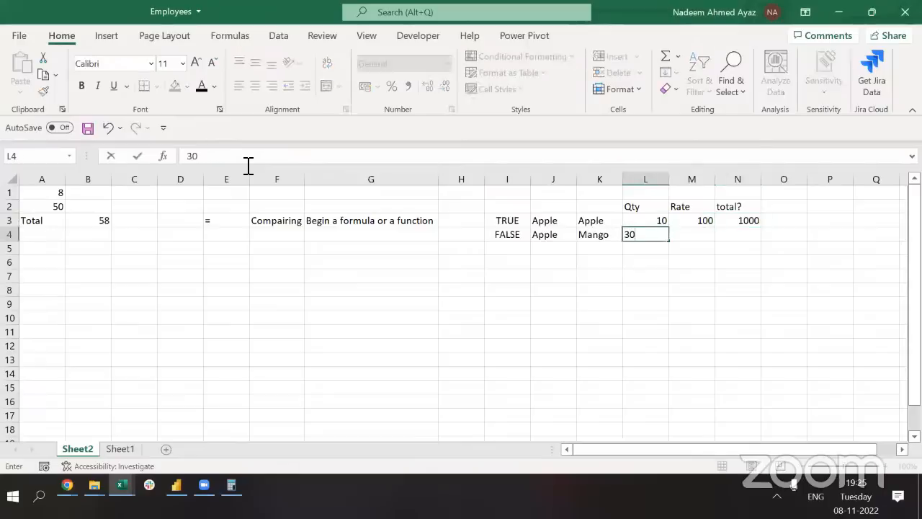
{"action": "key", "text": "Tab"}
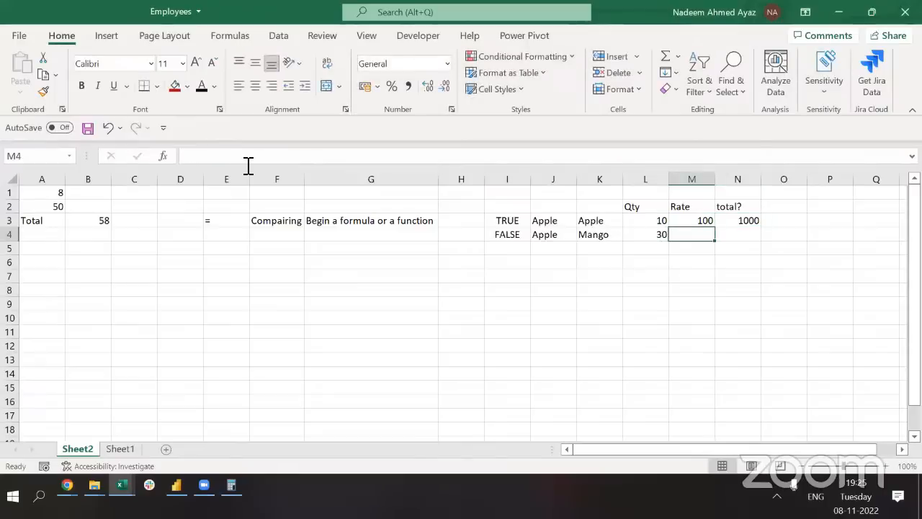
{"action": "type", "text": "50"}
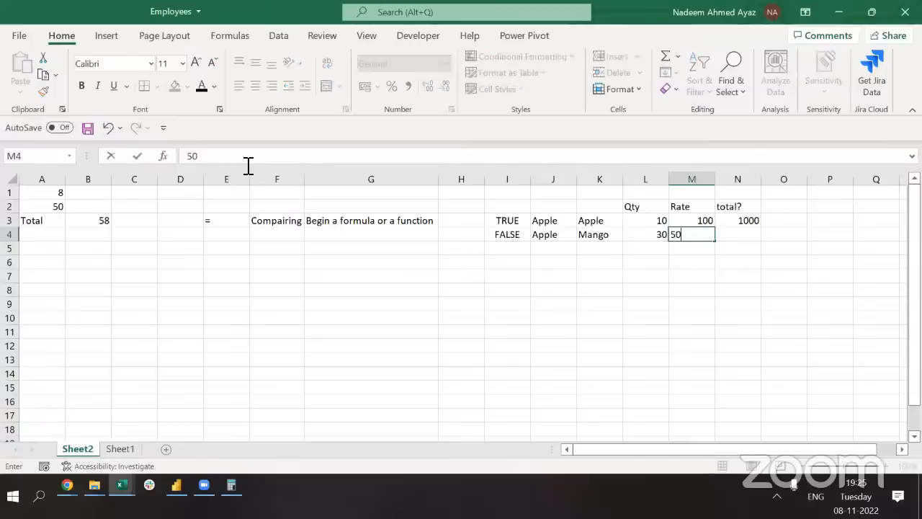
{"action": "key", "text": "Tab"}
Copy the N3 total formula into N4
{"action": "key", "text": "Up"}
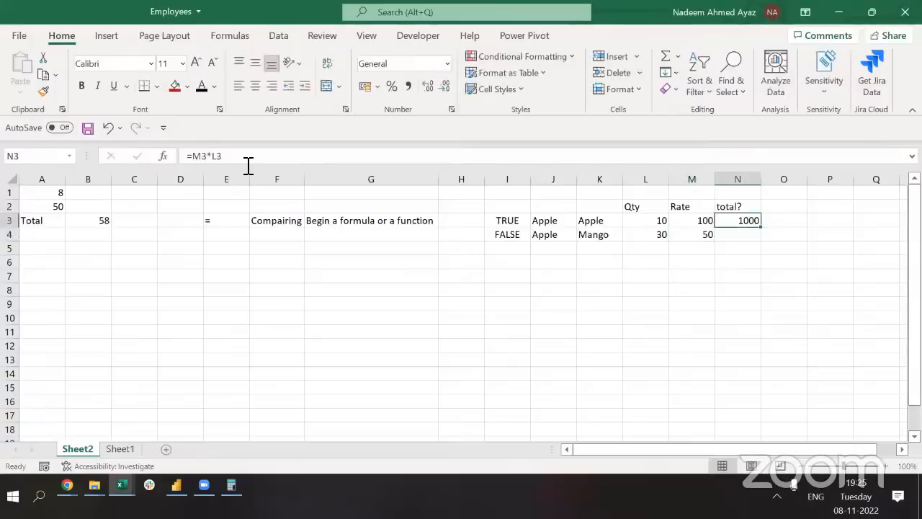
{"action": "key", "text": "Down"}
{"action": "key", "text": "Up"}
{"action": "key", "text": "ctrl+c"}
{"action": "key", "text": "Down"}
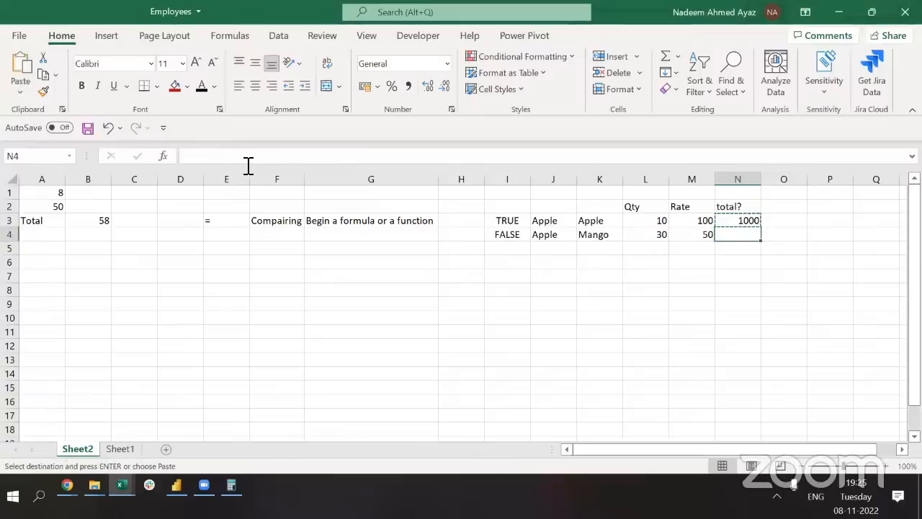
{"action": "key", "text": "ctrl+v"}
{"action": "key", "text": "F2"}
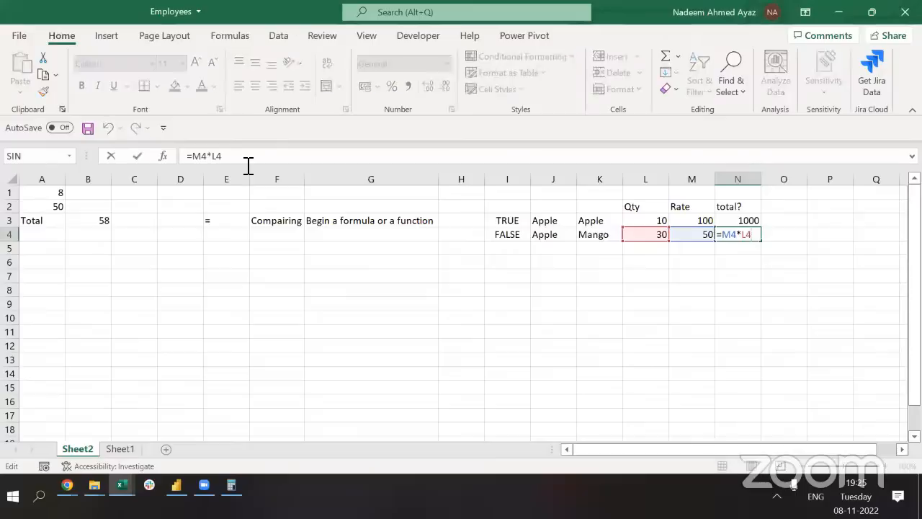
{"action": "key", "text": "Escape"}
Re-enter N4 as =M4*L4 so the row 4 total is 1500
{"action": "key", "text": "Up"}
{"action": "key", "text": "Down"}
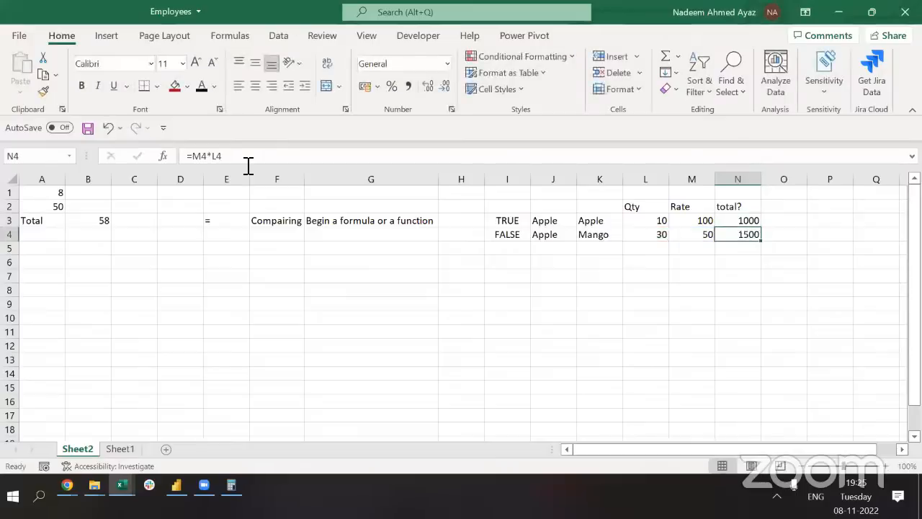
{"action": "key", "text": "F2"}
{"action": "type", "text": "=M4*"}
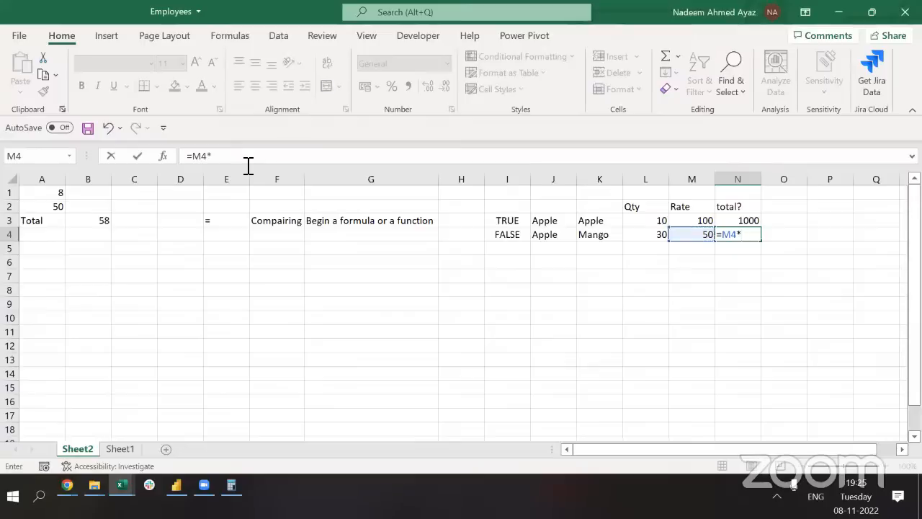
{"action": "key", "text": "Left"}
{"action": "key", "text": "Left"}
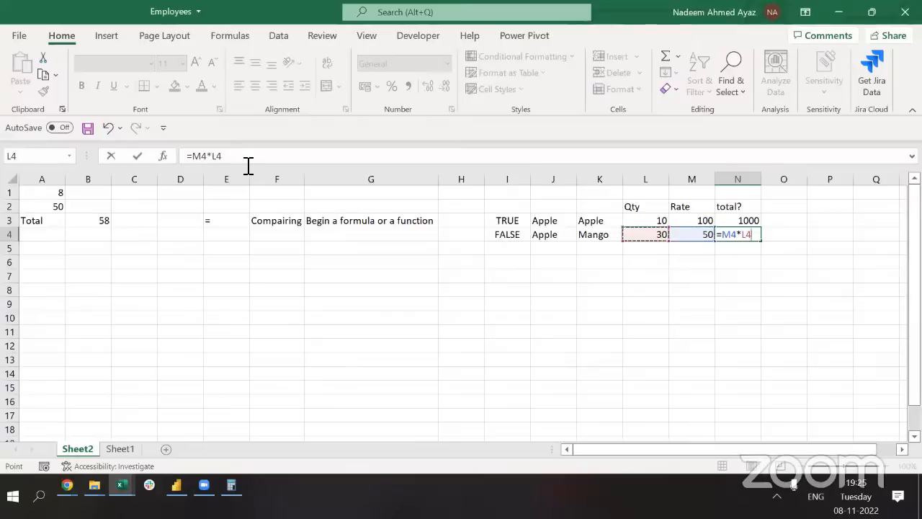
{"action": "key", "text": "ctrl+Return"}
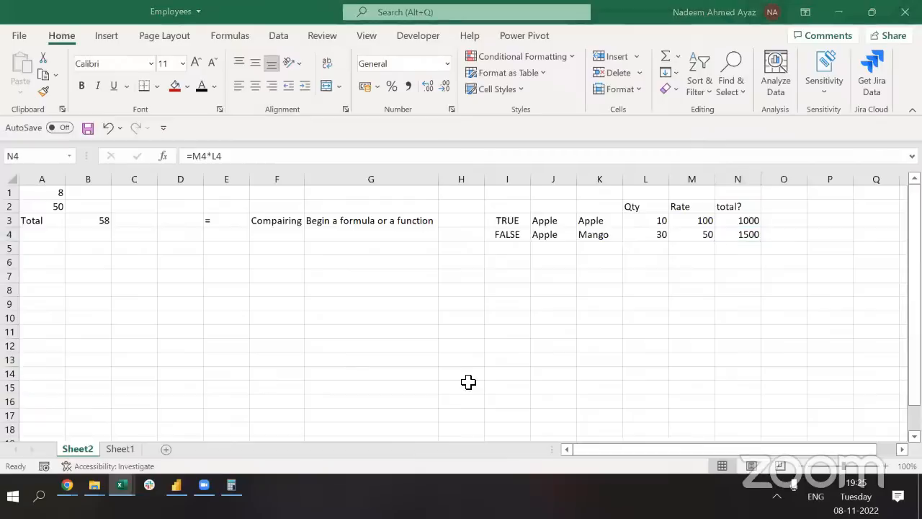
Enter * in E4 with the label Multiply in F4
{"action": "left_click", "coordinate": [742, 231]}
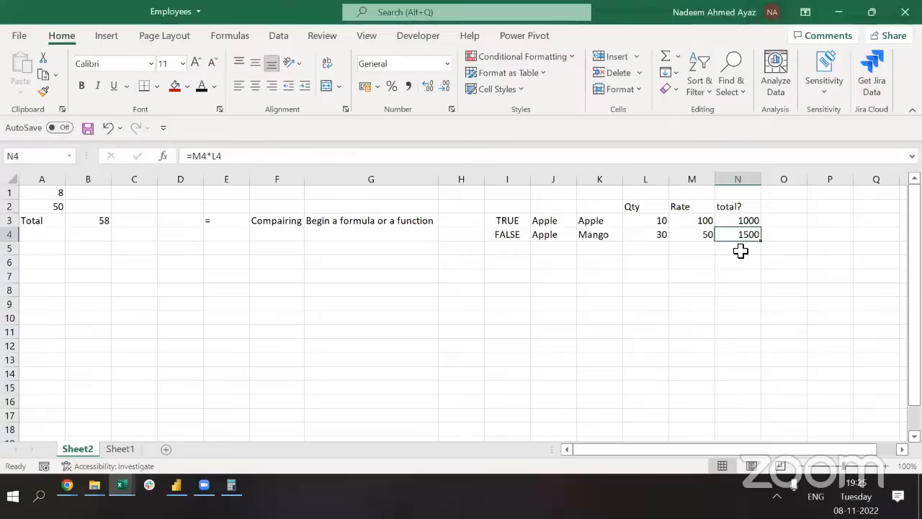
{"action": "key", "text": "alt+Tab"}
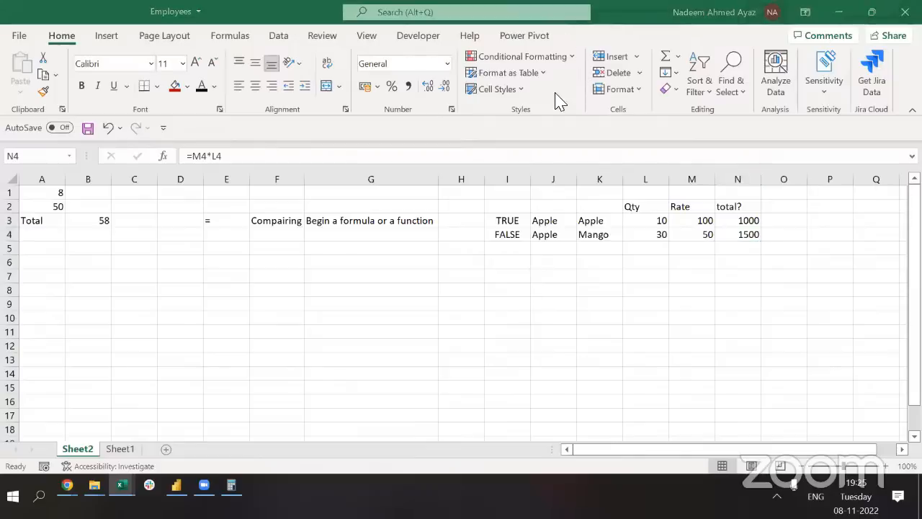
{"action": "left_click", "coordinate": [218, 233]}
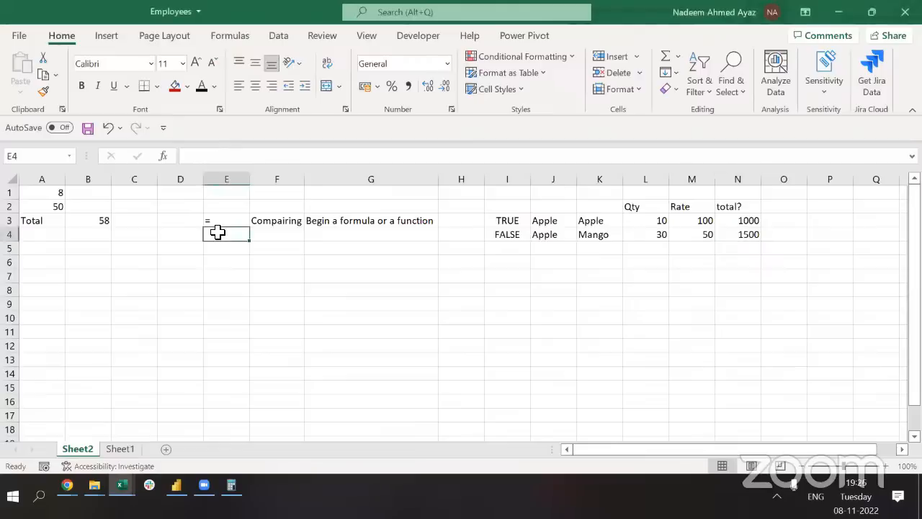
{"action": "type", "text": "*"}
{"action": "key", "text": "Tab"}
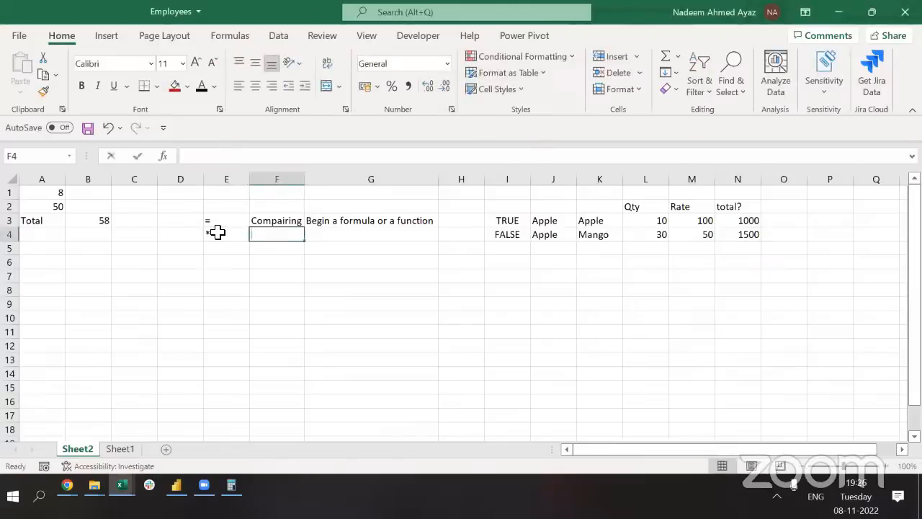
{"action": "type", "text": "Multi"}
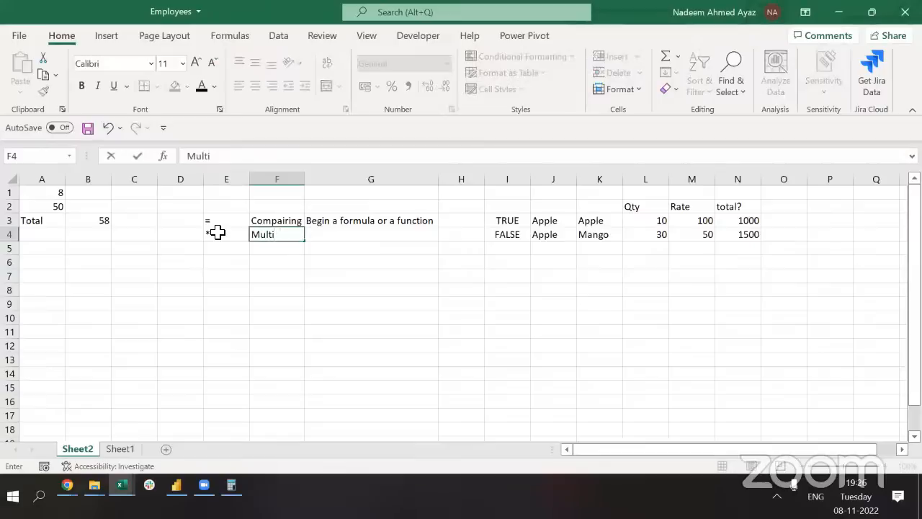
{"action": "type", "text": "ply"}
{"action": "key", "text": "Return"}
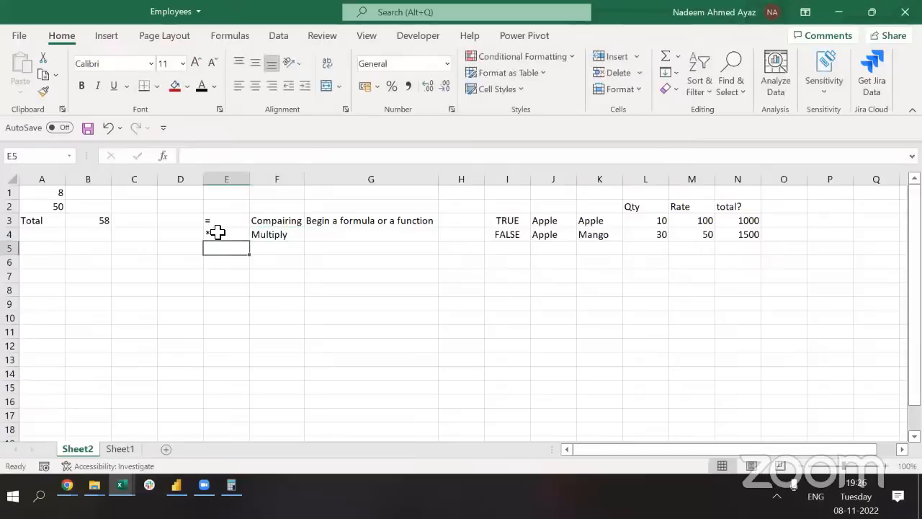
Add the - operator in E5 below the *
{"action": "key", "text": "Up"}
{"action": "key", "text": "Right"}
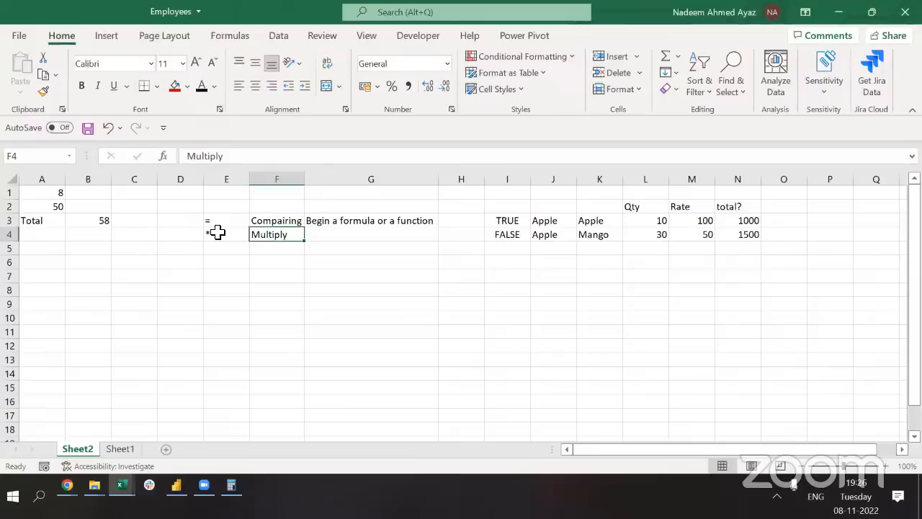
{"action": "left_click", "coordinate": [218, 232]}
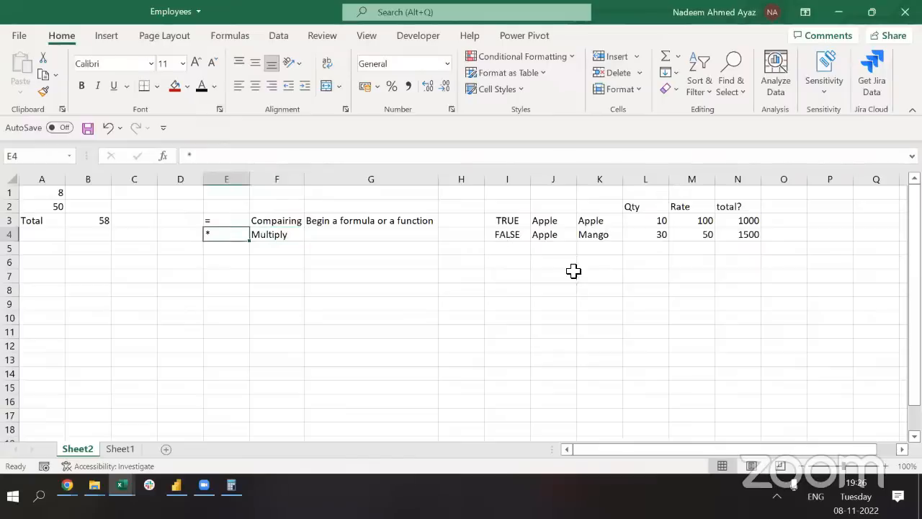
{"action": "key", "text": "Down"}
{"action": "type", "text": "-"}
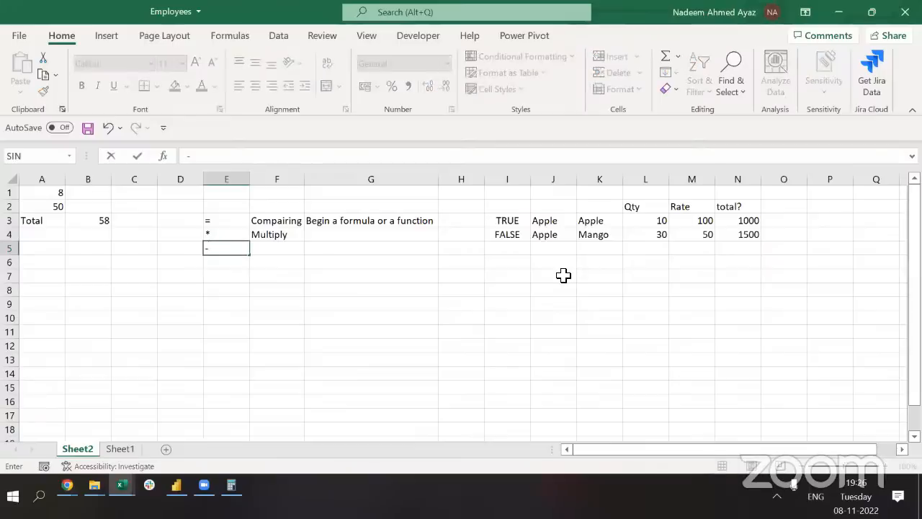
{"action": "key", "text": "Tab"}
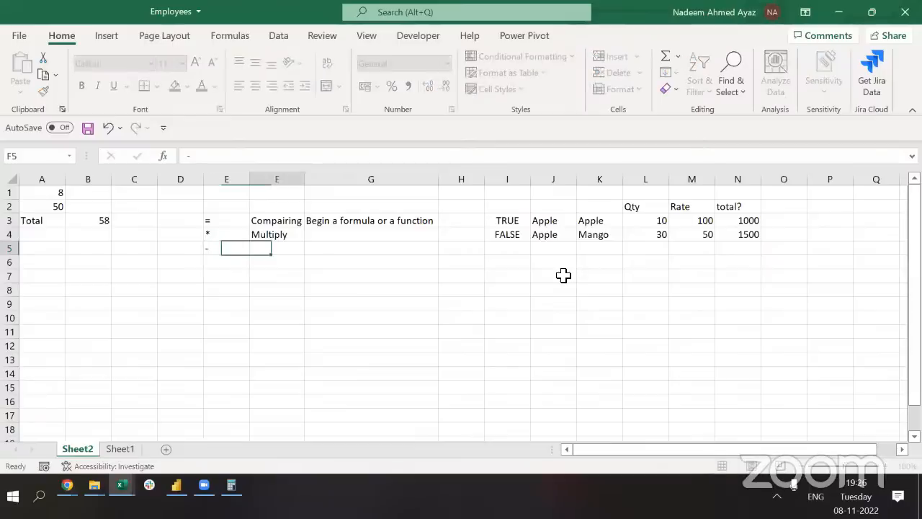
{"action": "key", "text": "Return"}
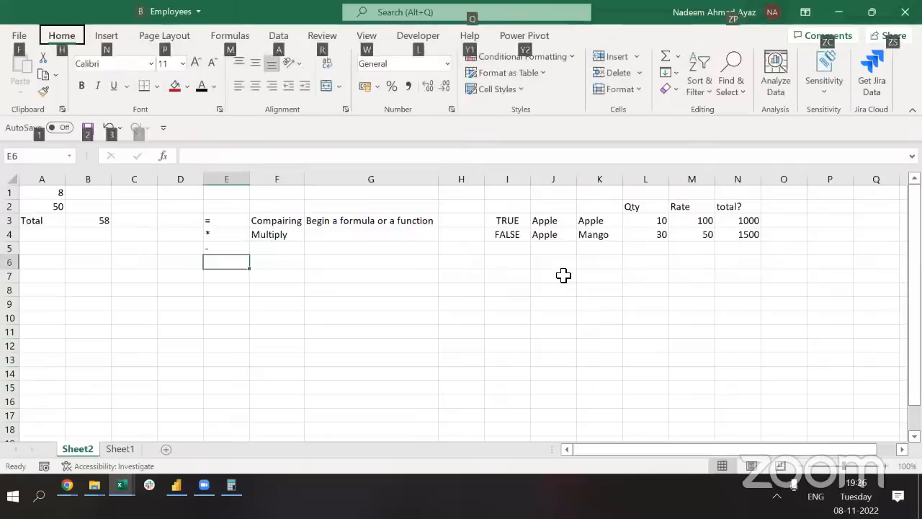
Enter the / operator in E6 and start a '# of PP' heading above the column beside the 1000 total
{"action": "type", "text": "/"}
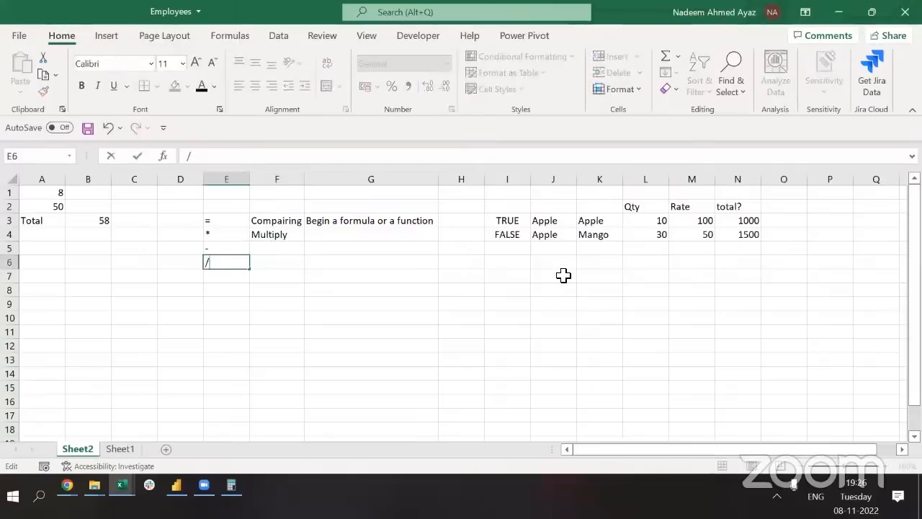
{"action": "key", "text": "Tab"}
{"action": "key", "text": "Left"}
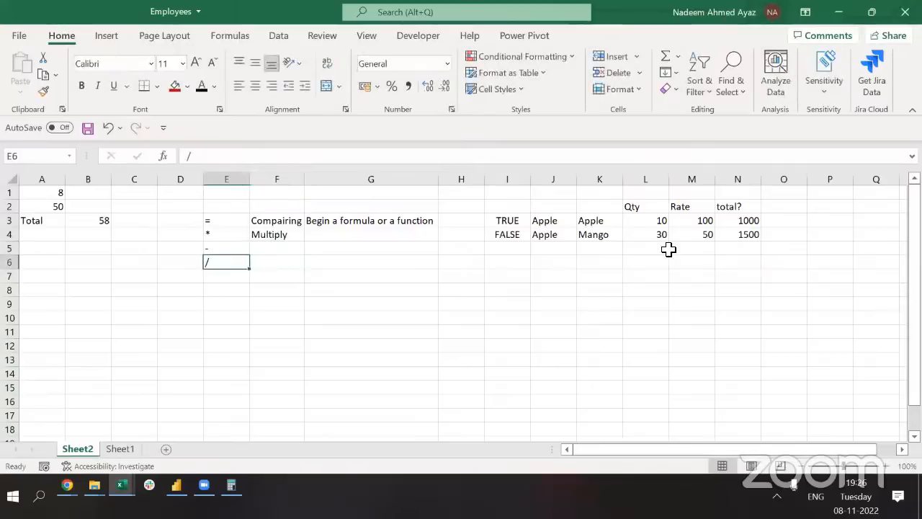
{"action": "left_click", "coordinate": [666, 222]}
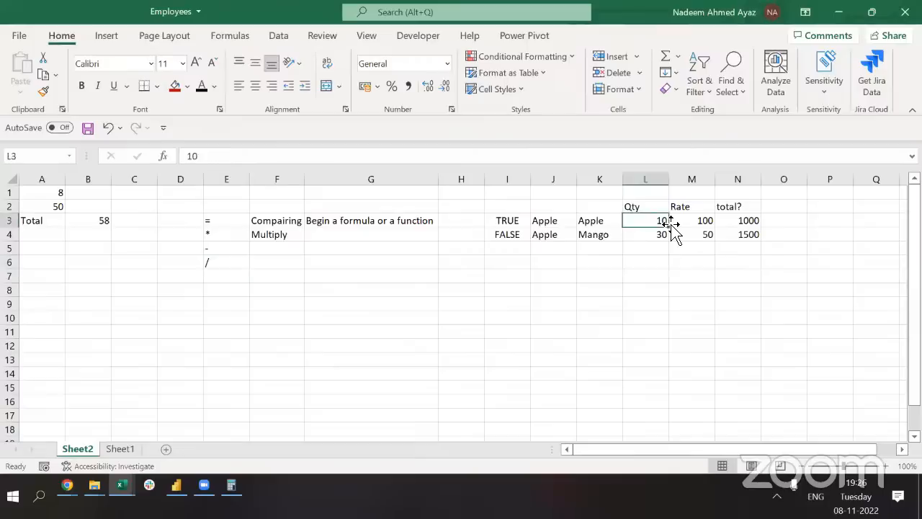
{"action": "key", "text": "Right"}
{"action": "key", "text": "Right"}
{"action": "key", "text": "Right"}
{"action": "type", "text": "="}
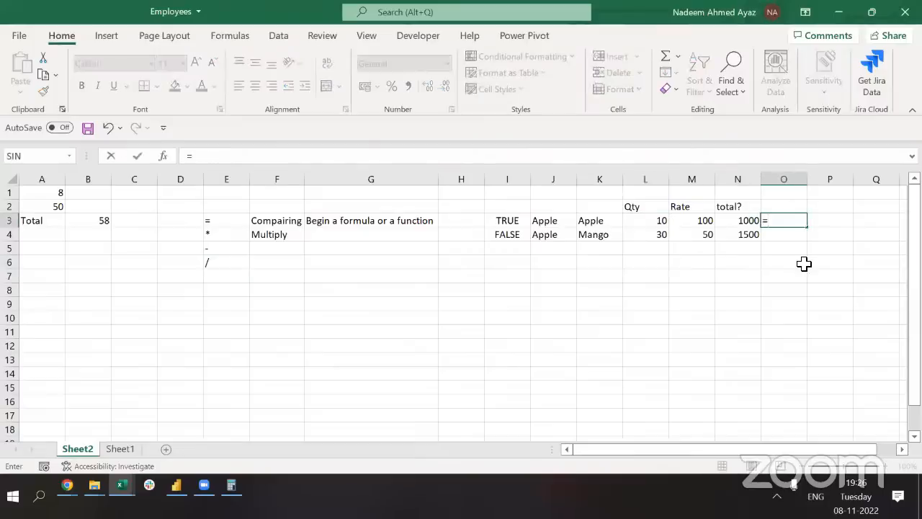
{"action": "key", "text": "Escape"}
{"action": "key", "text": "Up"}
{"action": "type", "text": "3"}
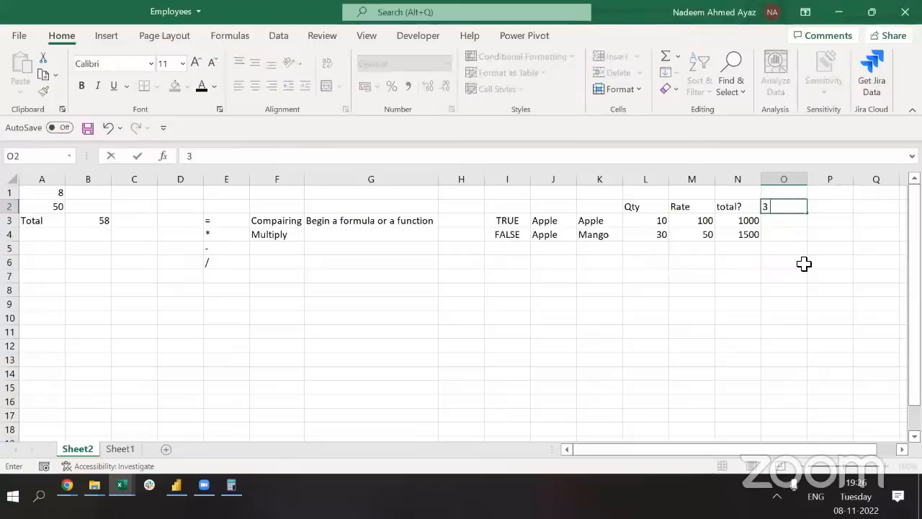
{"action": "key", "text": "BackSpace"}
{"action": "type", "text": "# of PP"}
{"action": "key", "text": "Return"}
Correct the heading to '# of PPL' and enter 3 people in O3
{"action": "key", "text": "Up"}
{"action": "key", "text": "F2"}
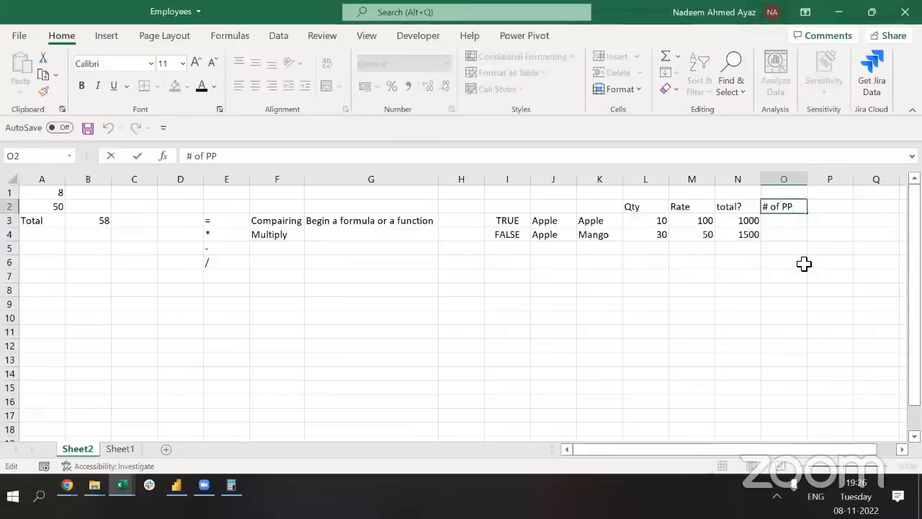
{"action": "type", "text": "L"}
{"action": "key", "text": "Return"}
{"action": "type", "text": "3"}
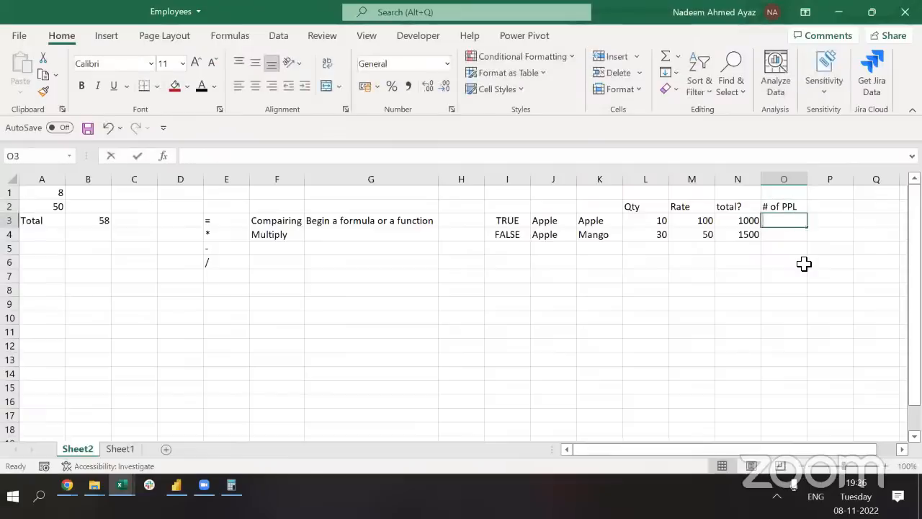
{"action": "key", "text": "Tab"}
Enter =N3/O3 in P3 and confirm it returns 333.3333 per person
{"action": "type", "text": "="}
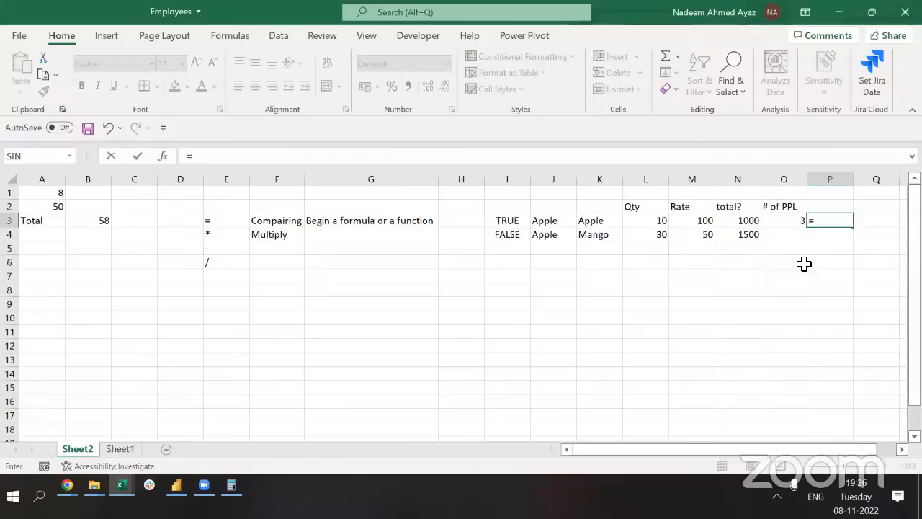
{"action": "key", "text": "Left"}
{"action": "key", "text": "Left"}
{"action": "type", "text": "/"}
{"action": "key", "text": "Left"}
{"action": "key", "text": "Return"}
{"action": "key", "text": "Up"}
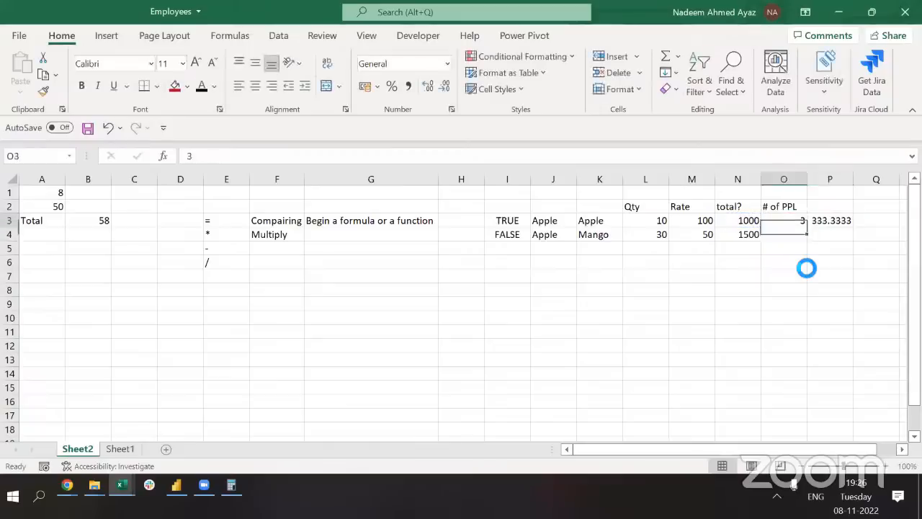
{"action": "key", "text": "Right"}
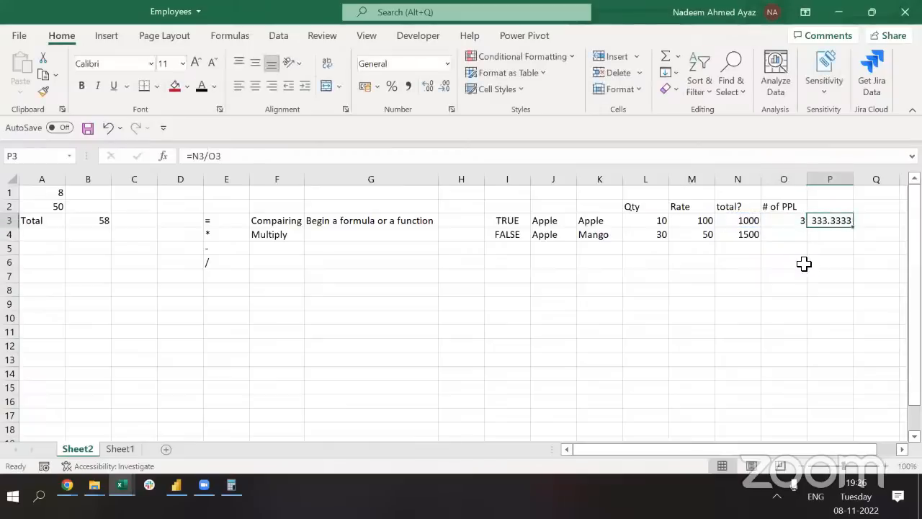
{"action": "key", "text": "Left"}
{"action": "key", "text": "Right"}
{"action": "key", "text": "F2"}
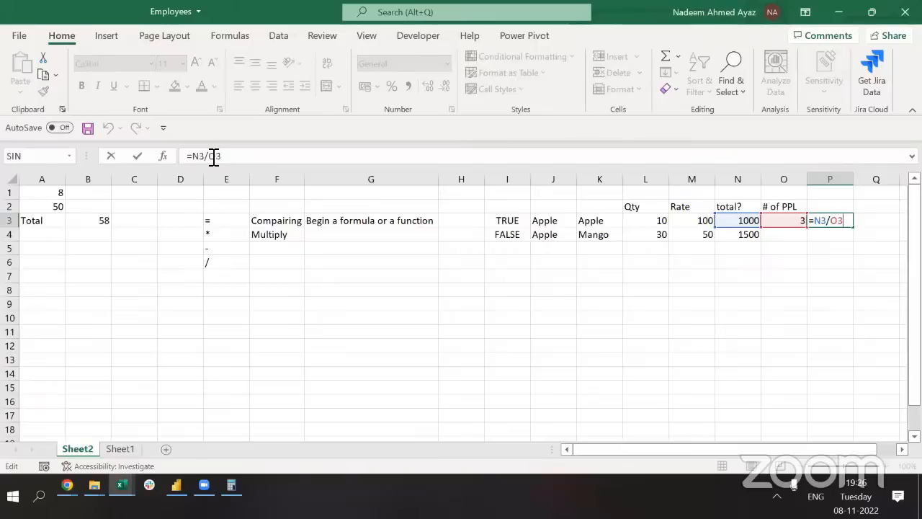
{"action": "key", "text": "ctrl+Return"}
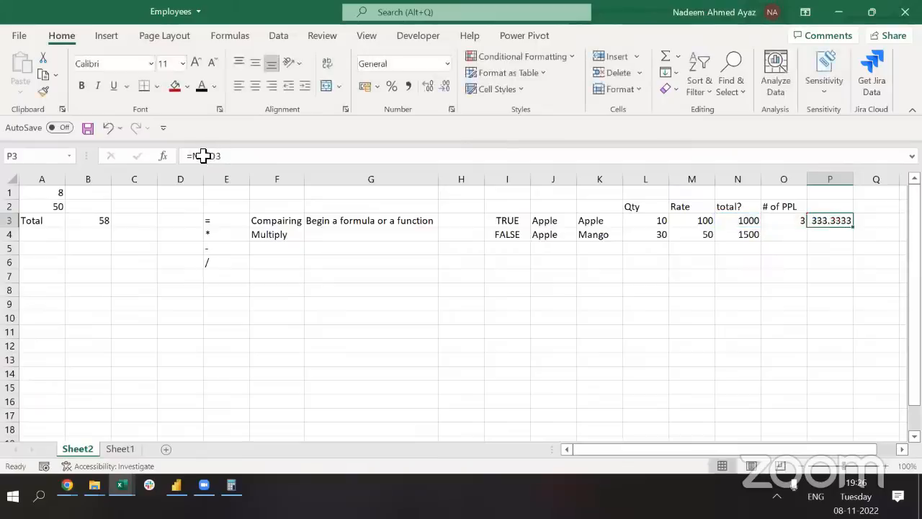
{"action": "left_click", "coordinate": [273, 262]}
Label the minus sign 'Minus' in F5 and the slash 'Divide' in F6
{"action": "key", "text": "Up"}
{"action": "type", "text": "M"}
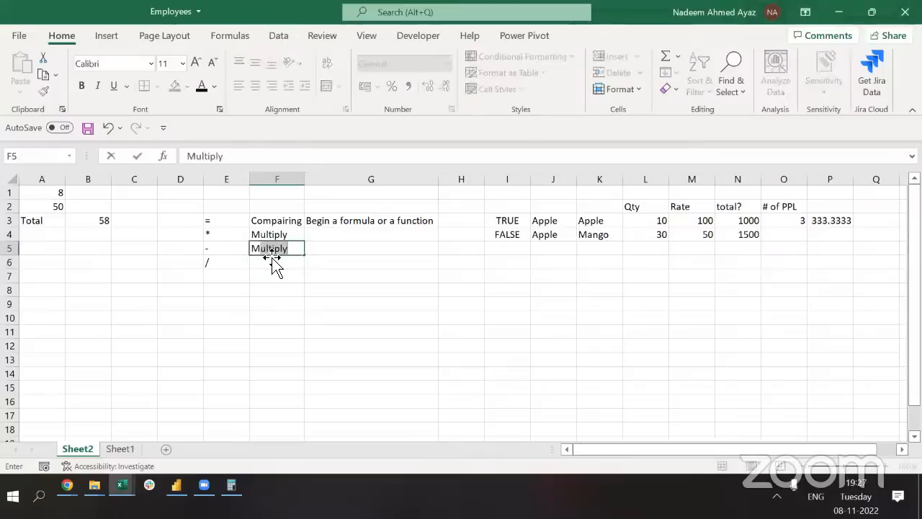
{"action": "type", "text": "inus"}
{"action": "key", "text": "Return"}
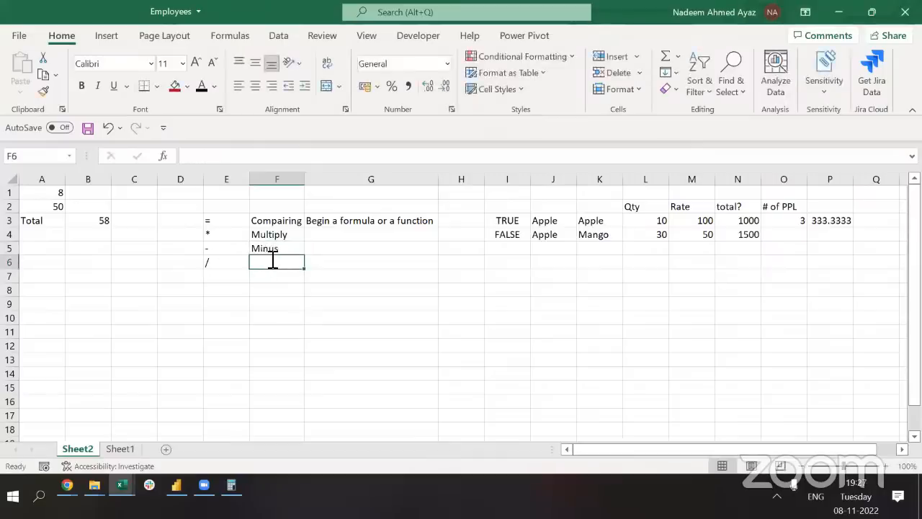
{"action": "type", "text": "Divide"}
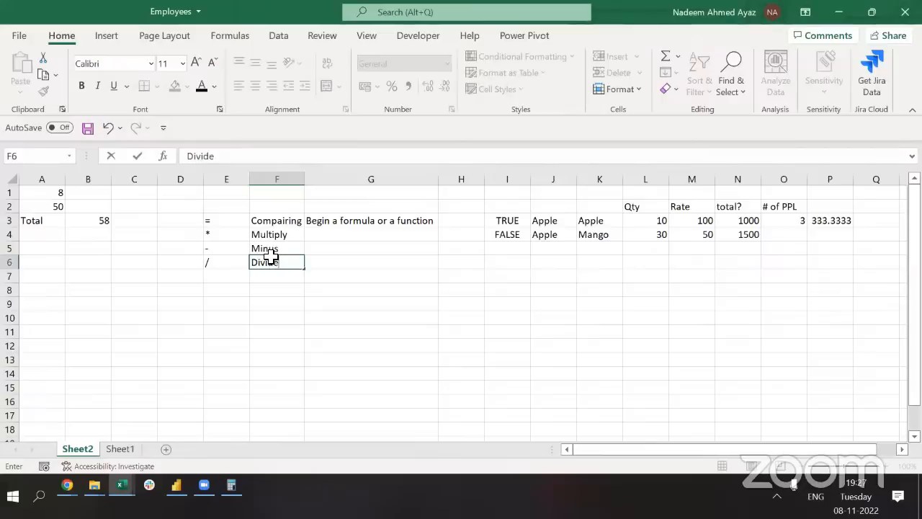
{"action": "key", "text": "Return"}
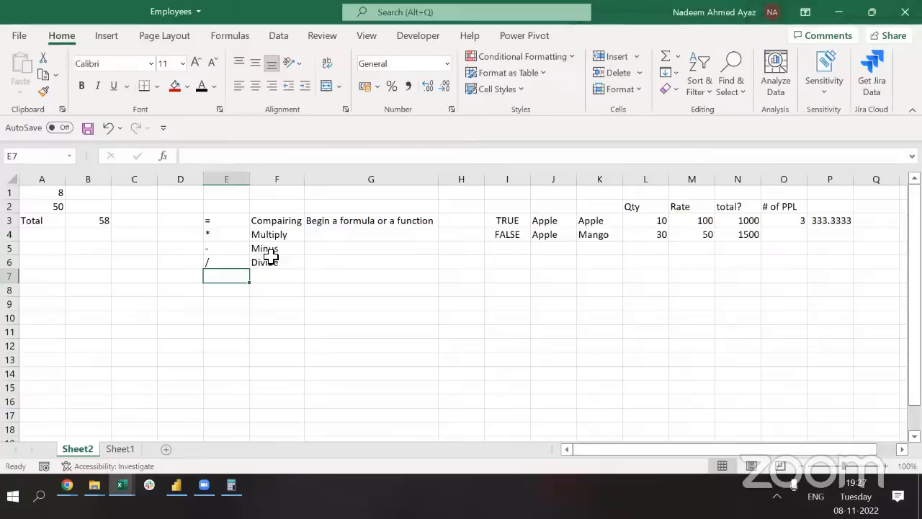
Add % in E7 and ^ in E8 to the operator list
{"action": "type", "text": "%"}
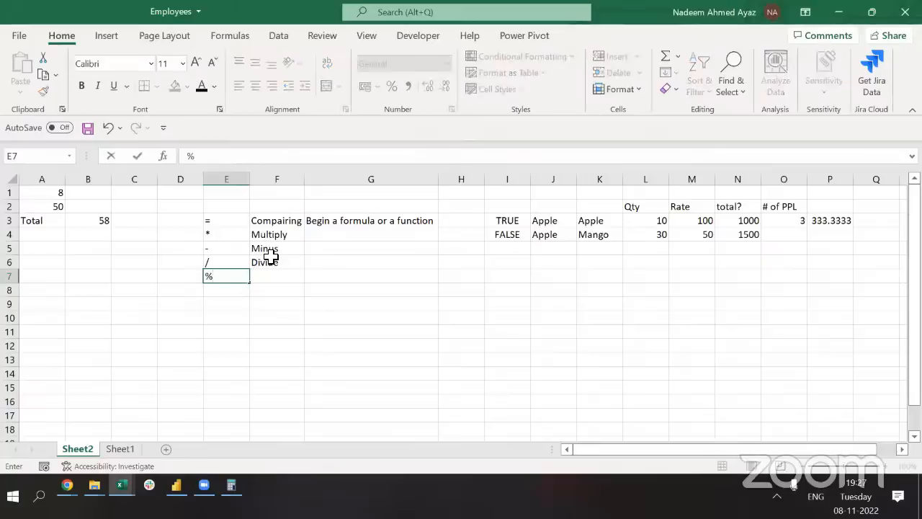
{"action": "key", "text": "ctrl+Return"}
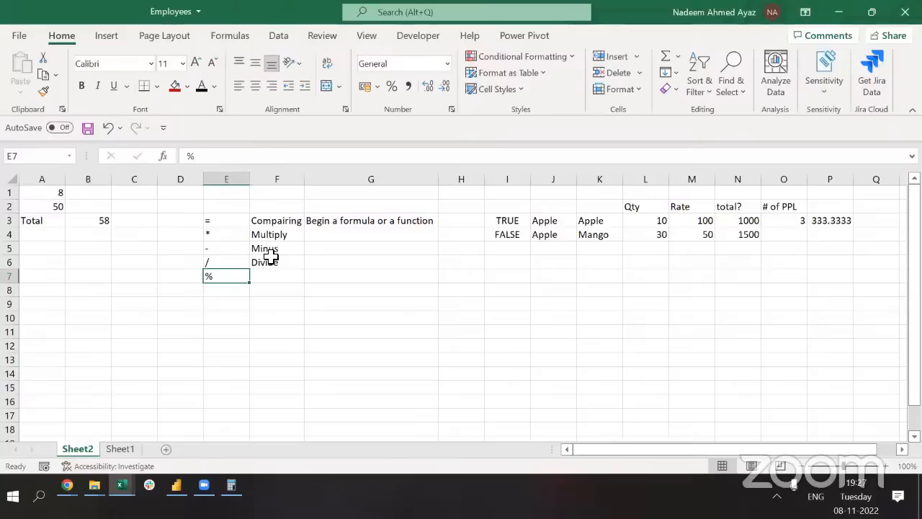
{"action": "key", "text": "Up"}
{"action": "key", "text": "Down"}
{"action": "key", "text": "Down"}
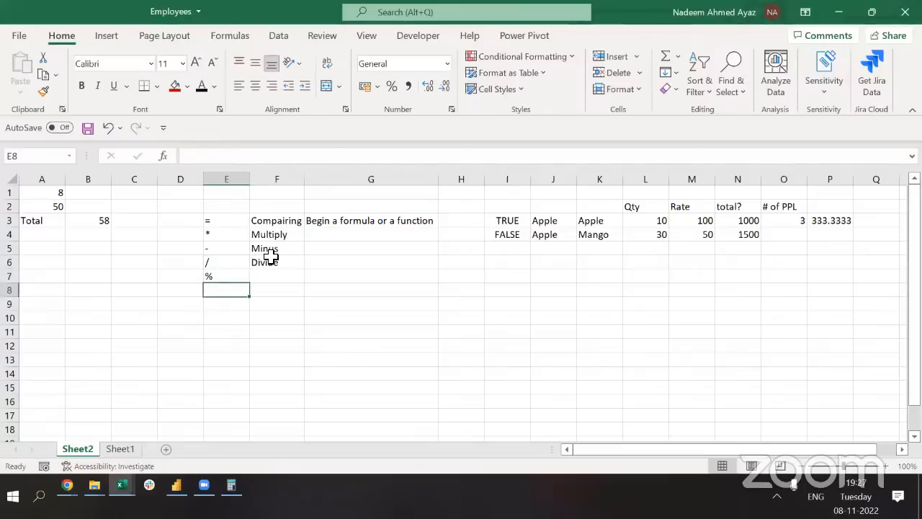
{"action": "type", "text": "^"}
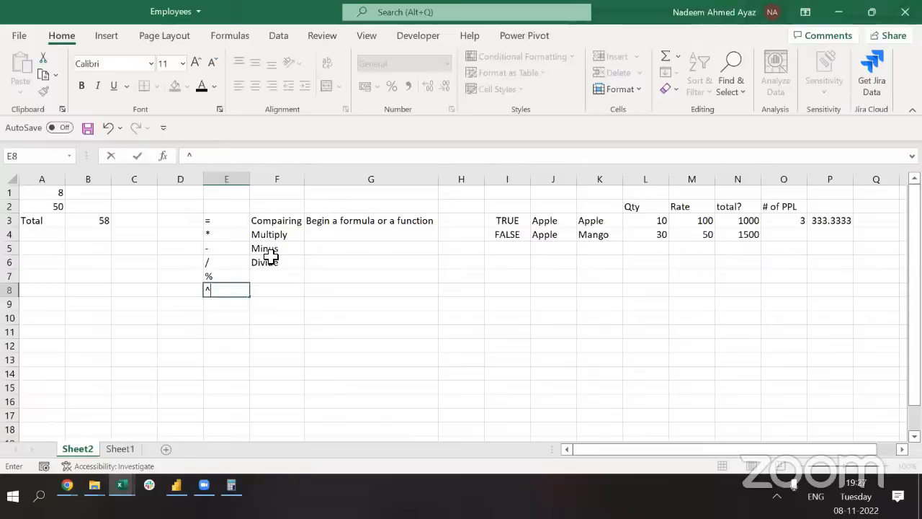
{"action": "key", "text": "Return"}
{"action": "key", "text": "Up"}
{"action": "key", "text": "ctrl+Up"}
{"action": "key", "text": "Down"}
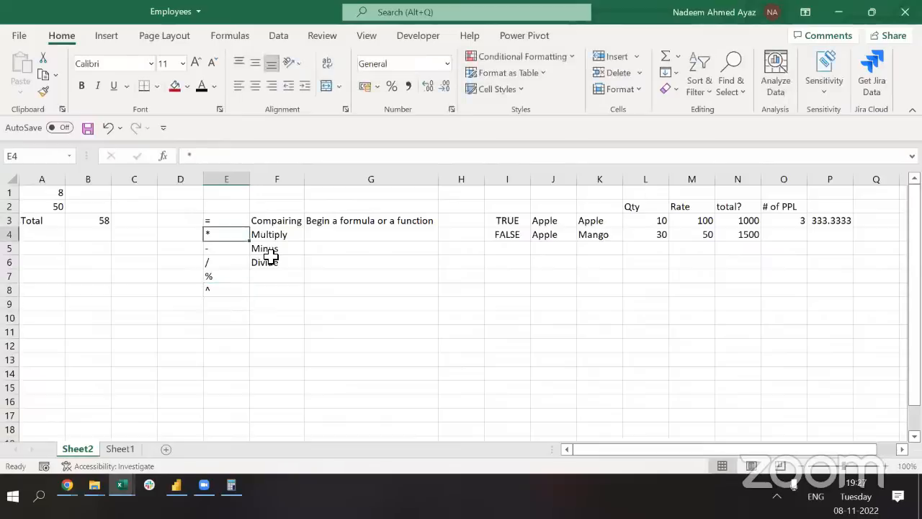
{"action": "key", "text": "Down"}
{"action": "key", "text": "Down"}
{"action": "key", "text": "Down"}
{"action": "key", "text": "shift+Down"}
{"action": "key", "text": "Up"}
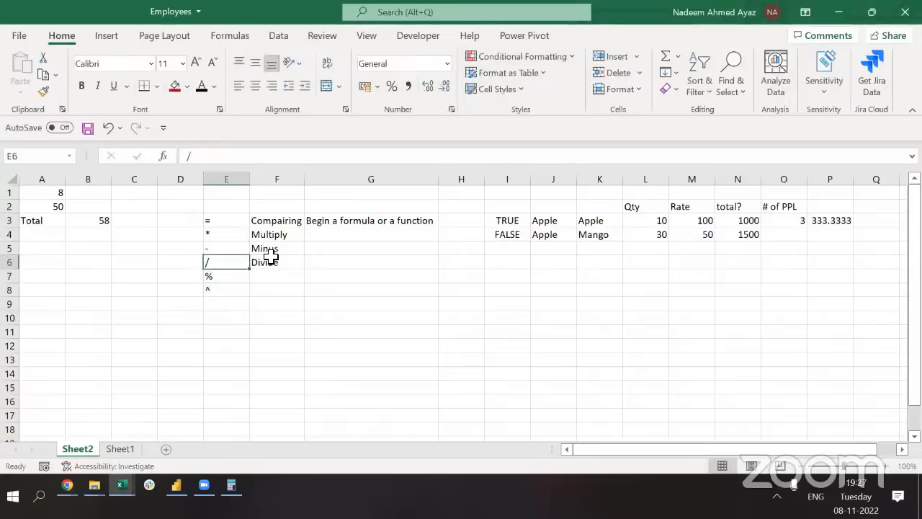
{"action": "key", "text": "Down"}
{"action": "key", "text": "Down"}
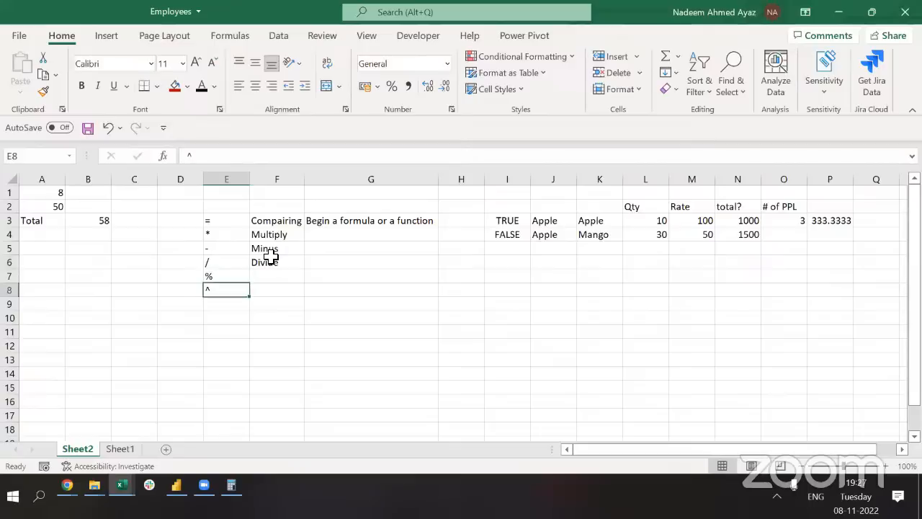
Copy the equals sign entry from E3, then cancel the pending copy
{"action": "key", "text": "alt+Tab"}
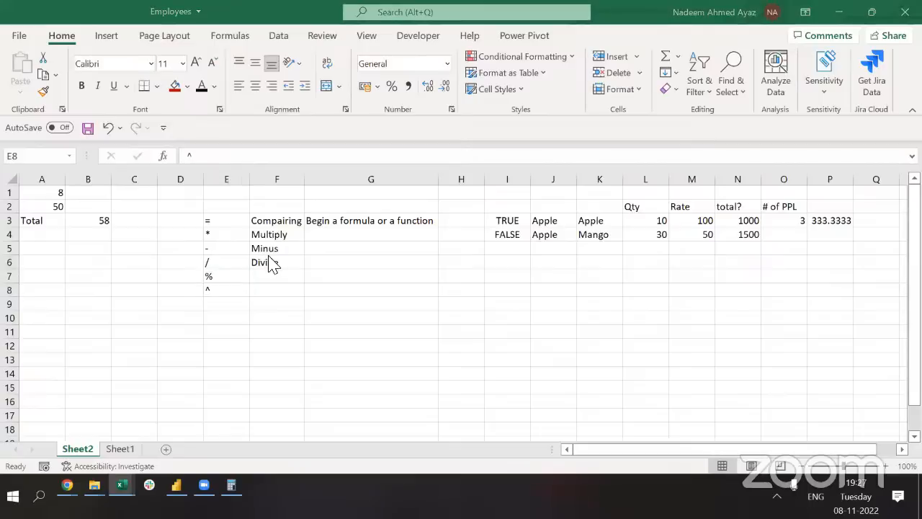
{"action": "key", "text": "alt+Tab"}
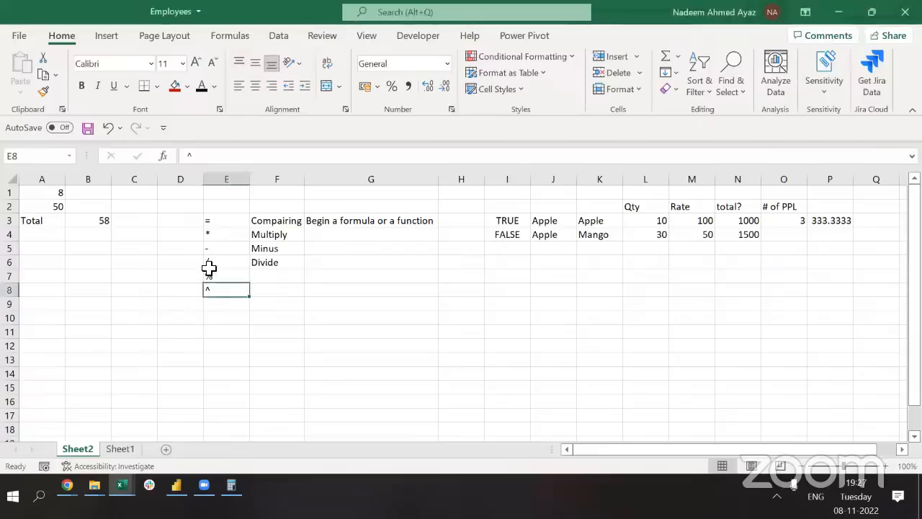
{"action": "left_click", "coordinate": [223, 214]}
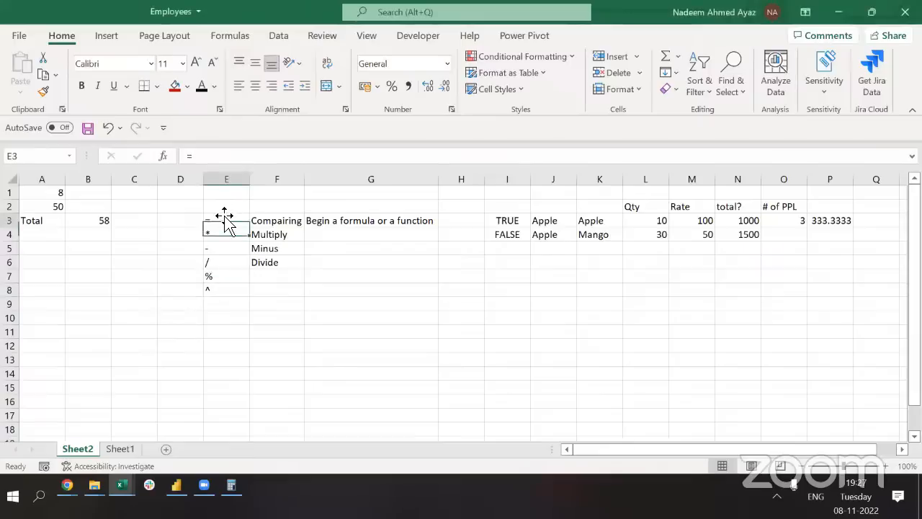
{"action": "key", "text": "ctrl+c"}
{"action": "key", "text": "Down"}
{"action": "key", "text": "Down"}
{"action": "key", "text": "Down"}
{"action": "key", "text": "Down"}
{"action": "key", "text": "Down"}
{"action": "key", "text": "Down"}
{"action": "key", "text": "Down"}
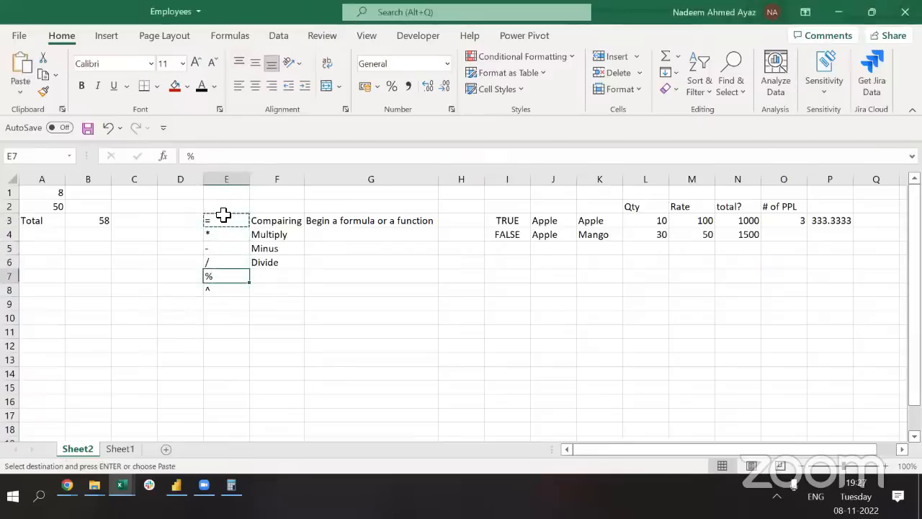
{"action": "key", "text": "Escape"}
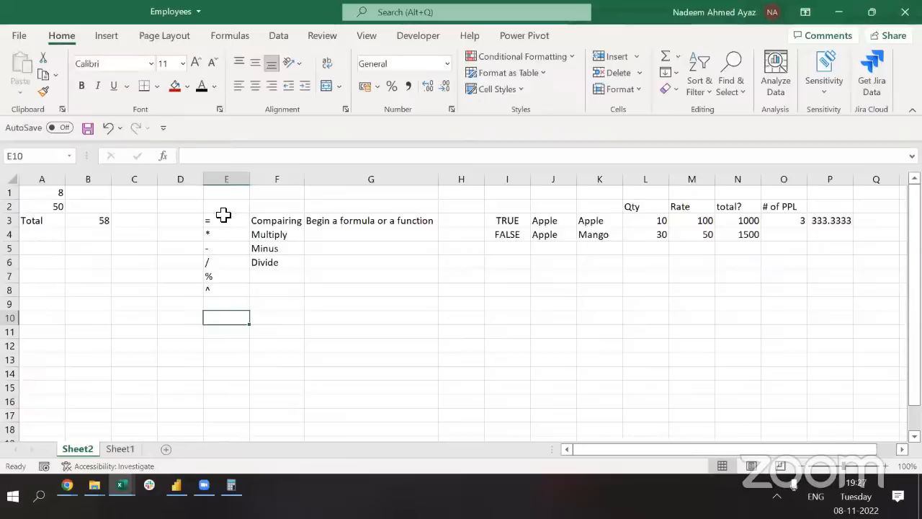
Enter < in E10 labelled 'Lesser than' in F10, and > in E11
{"action": "type", "text": "<"}
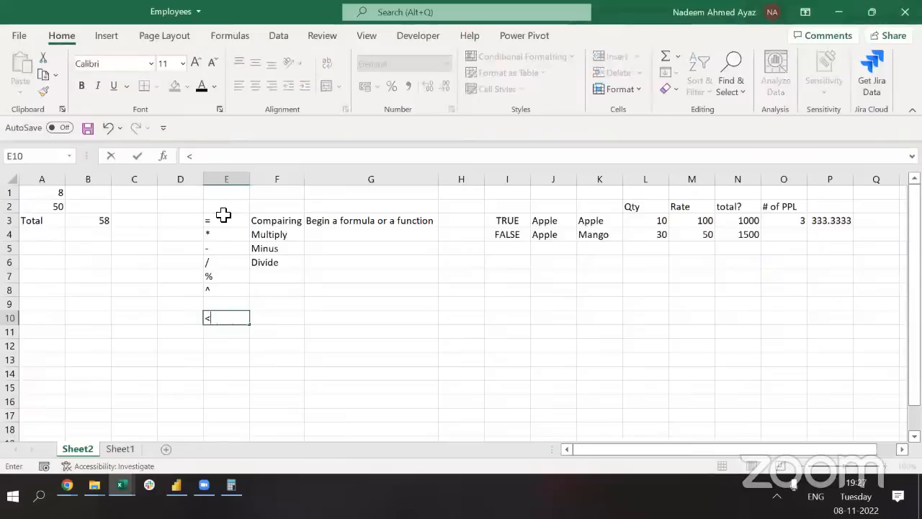
{"action": "key", "text": "Return"}
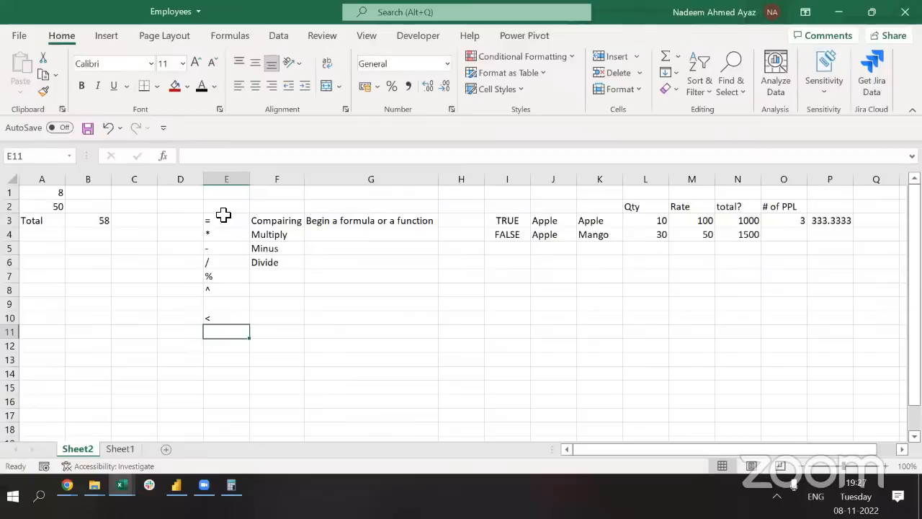
{"action": "key", "text": "Up"}
{"action": "key", "text": "Right"}
{"action": "type", "text": "Le"}
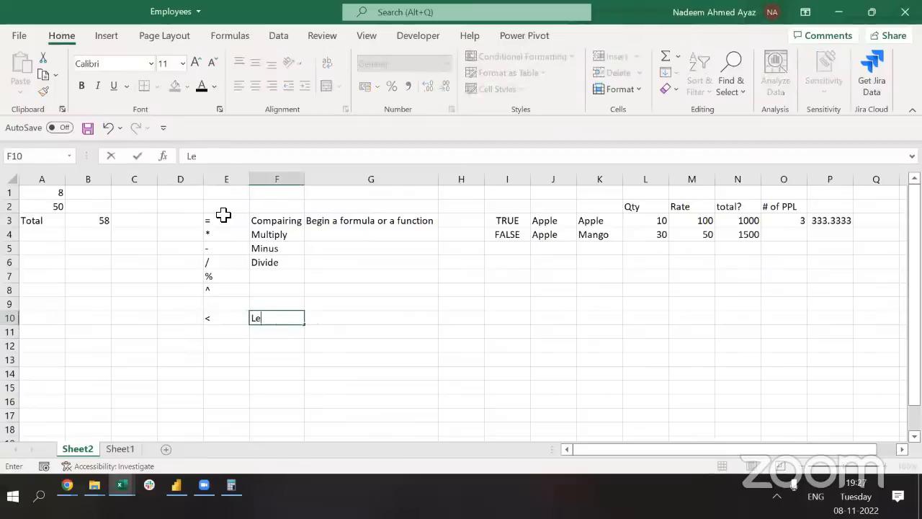
{"action": "type", "text": "sser than"}
{"action": "key", "text": "Return"}
{"action": "key", "text": "Left"}
{"action": "type", "text": ">"}
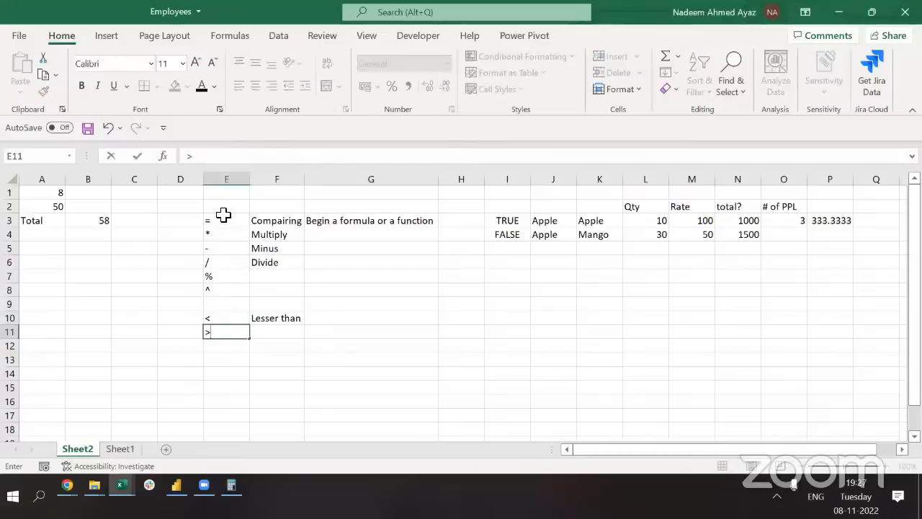
{"action": "key", "text": "Return"}
Enter <> labelled 'Not equal', then <= and >= in E13:E14
{"action": "type", "text": "<>"}
{"action": "key", "text": "Right"}
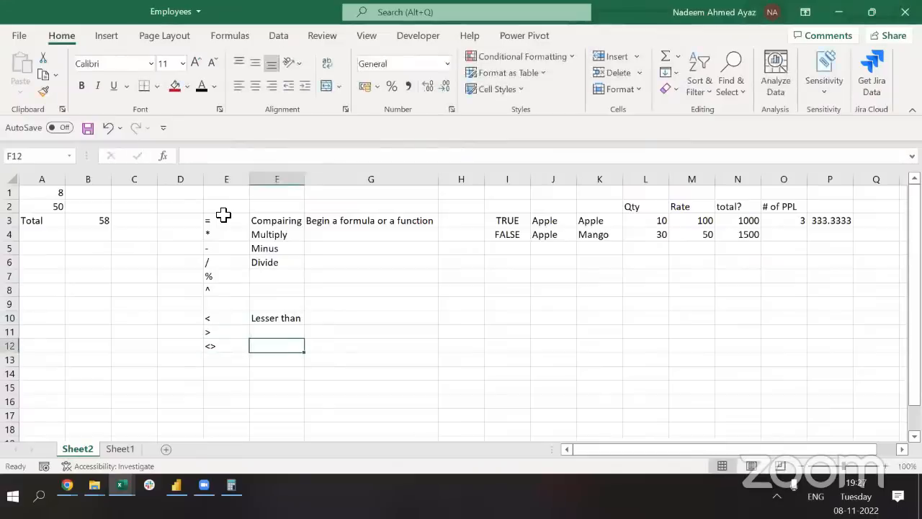
{"action": "type", "text": "Not equ"}
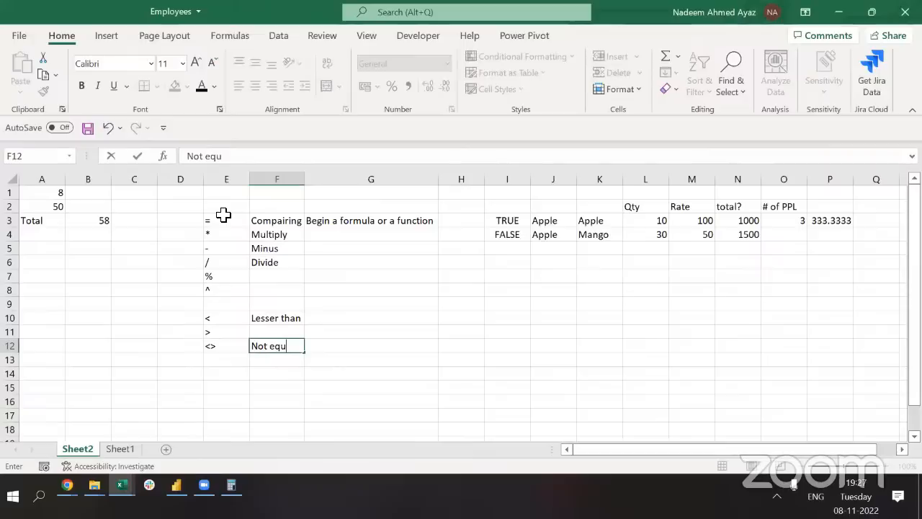
{"action": "type", "text": "al"}
{"action": "key", "text": "Return"}
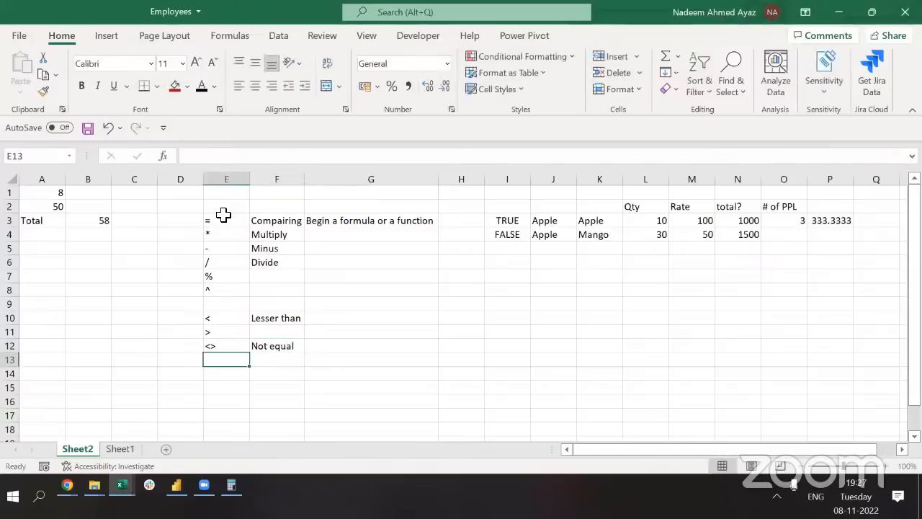
{"action": "type", "text": "<="}
{"action": "key", "text": "Return"}
{"action": "type", "text": ">="}
{"action": "key", "text": "Up"}
{"action": "key", "text": "Up"}
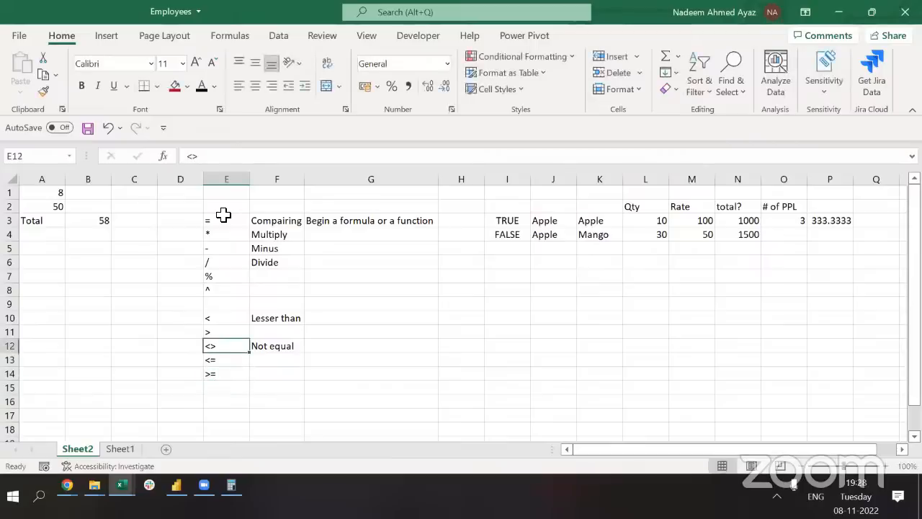
{"action": "key", "text": "Up"}
{"action": "key", "text": "Up"}
{"action": "key", "text": "shift+Down"}
{"action": "key", "text": "shift+Down"}
{"action": "key", "text": "shift+Down"}
{"action": "key", "text": "shift+Down"}
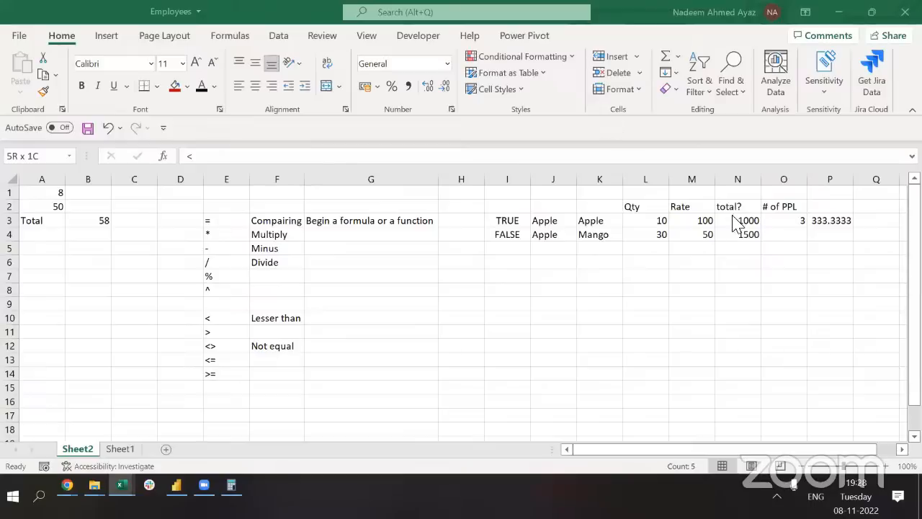
Review the people count in O3 and the per-person formula in P3
{"action": "left_click", "coordinate": [795, 220]}
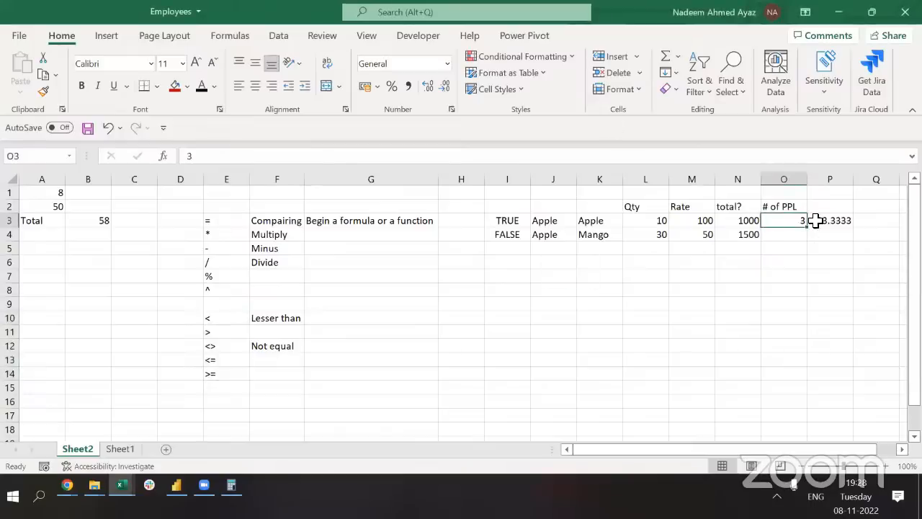
{"action": "left_click", "coordinate": [817, 220]}
{"action": "left_click", "coordinate": [241, 156]}
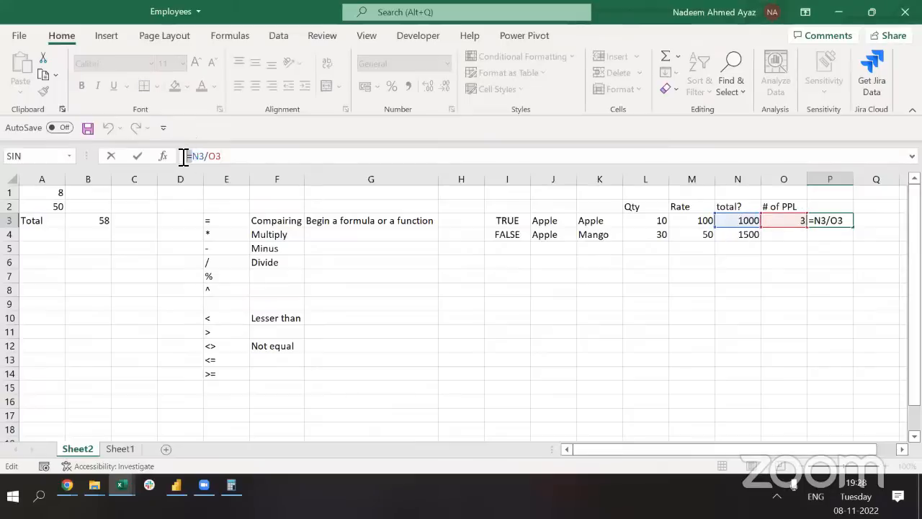
Commit the =N3/O3 formula in P3 to get 333.3333 per person
{"action": "left_click_drag", "start_coordinate": [191, 156], "coordinate": [207, 156]}
{"action": "double_click", "coordinate": [218, 156]}
{"action": "double_click", "coordinate": [208, 157]}
{"action": "key", "text": "Return"}
{"action": "key", "text": "Up"}
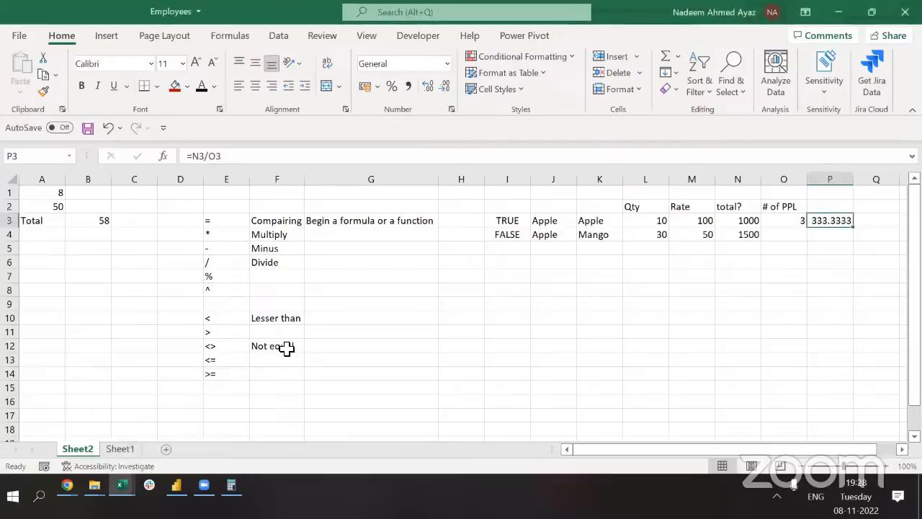
Add the = operator to E15 below the comparison operator list
{"action": "left_click", "coordinate": [244, 336]}
{"action": "scroll", "coordinate": [361, 312], "scroll_direction": "down", "scroll_amount": 1}
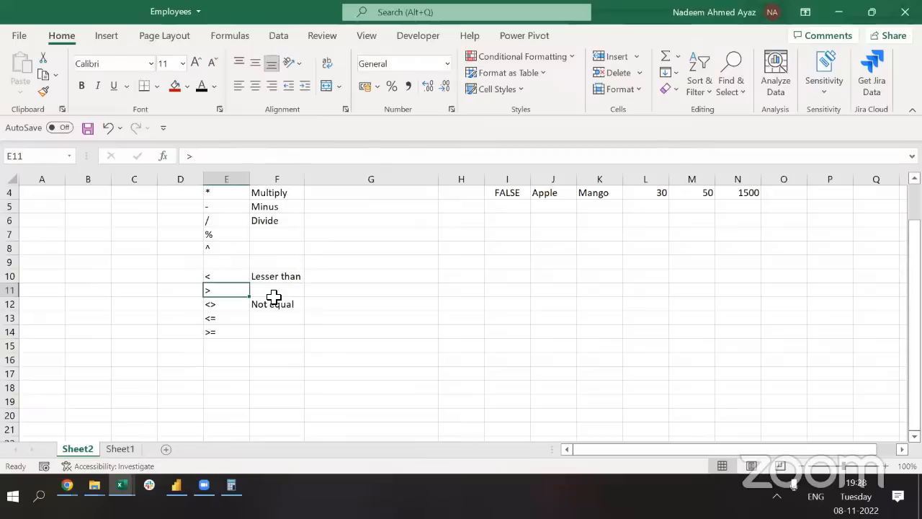
{"action": "double_click", "coordinate": [228, 280]}
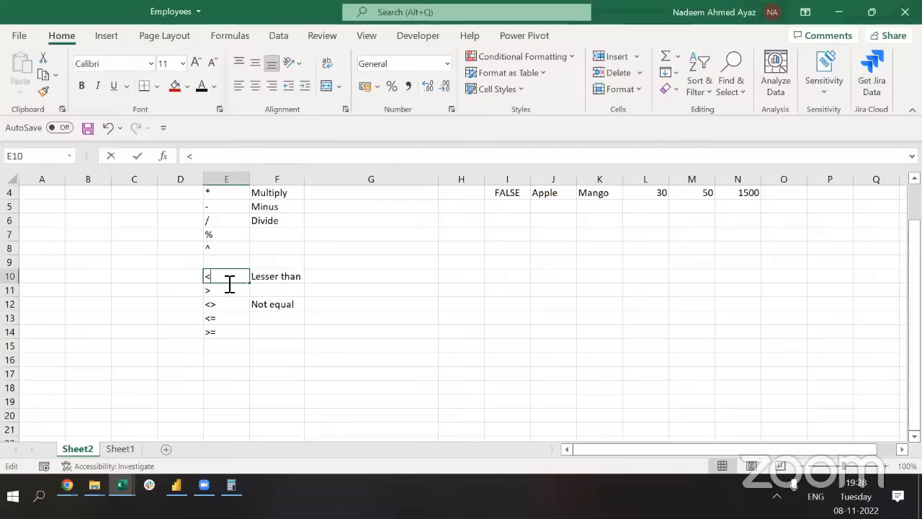
{"action": "key", "text": "Escape"}
{"action": "left_click_drag", "start_coordinate": [227, 278], "coordinate": [222, 339]}
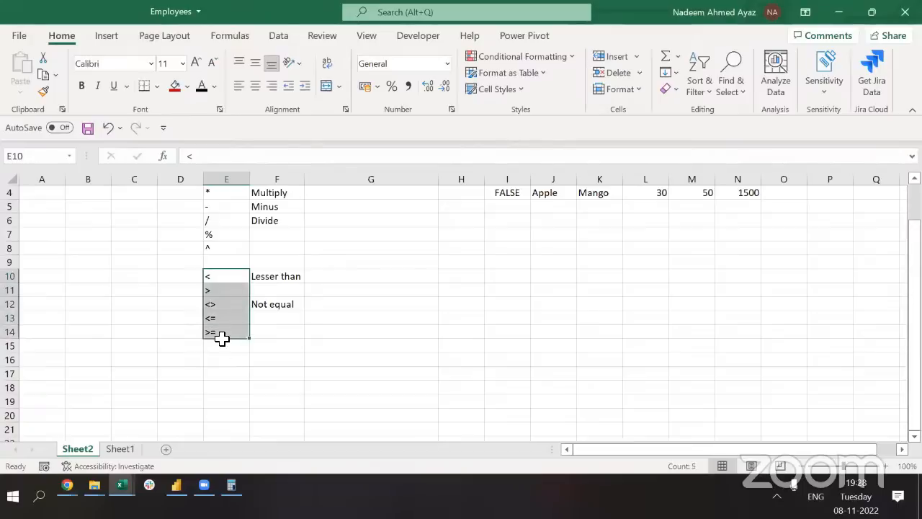
{"action": "left_click", "coordinate": [222, 341]}
{"action": "type", "text": "="}
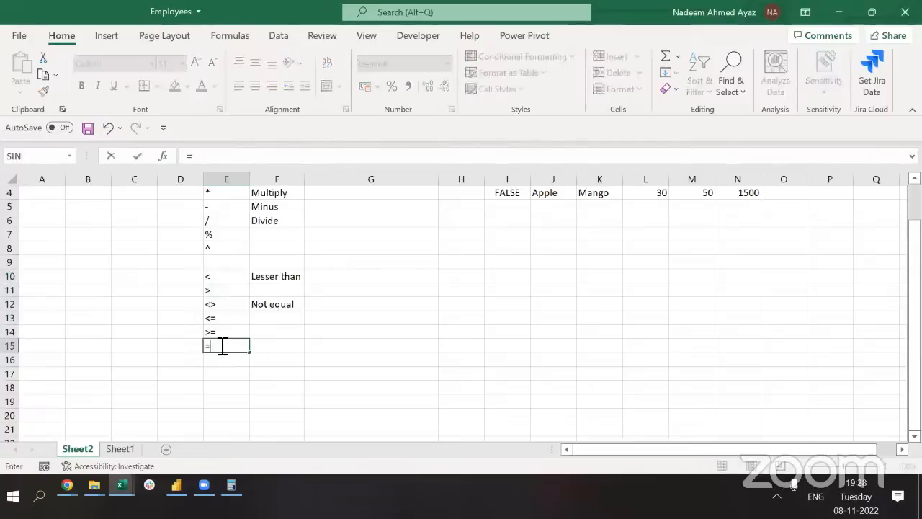
{"action": "key", "text": "Return"}
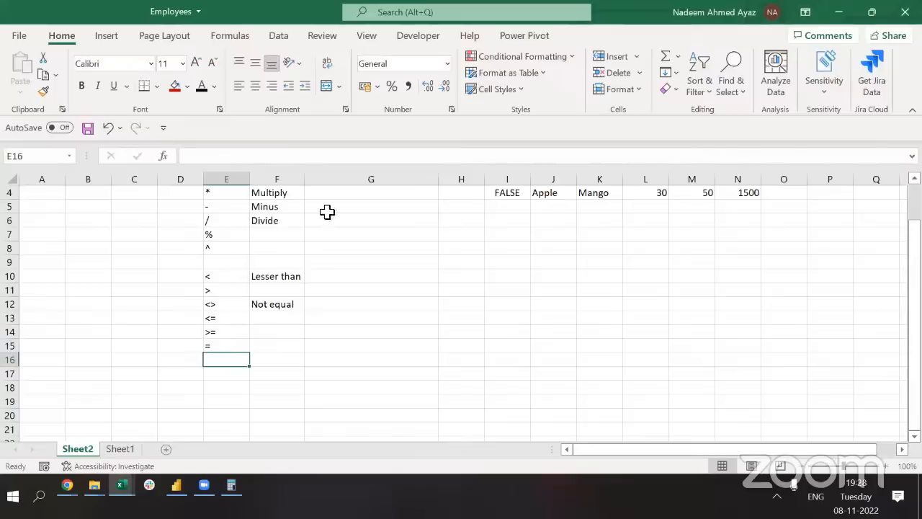
{"action": "left_click_drag", "start_coordinate": [216, 278], "coordinate": [223, 346]}
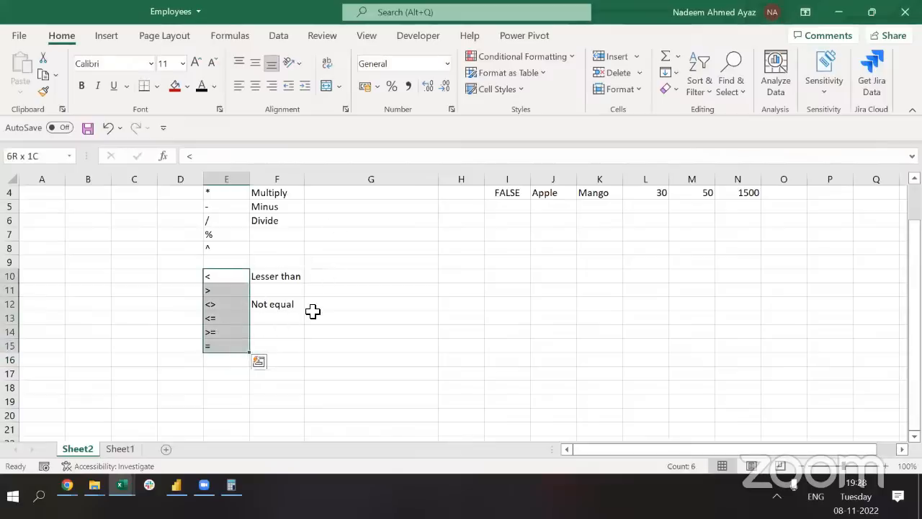
{"action": "left_click_drag", "start_coordinate": [229, 280], "coordinate": [215, 330]}
{"action": "left_click", "coordinate": [219, 308]}
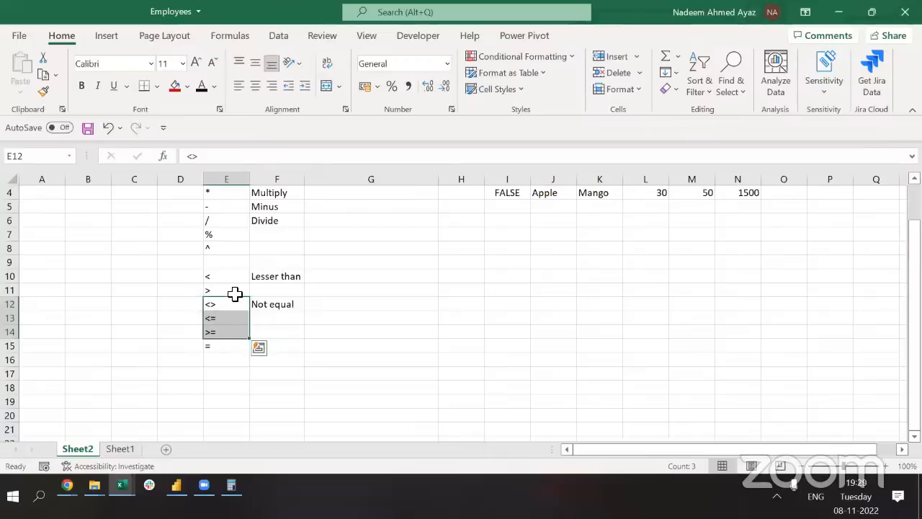
Label > as 'Greater' in F11 and <= as 'Lesser than or equal to' in F13
{"action": "left_click", "coordinate": [271, 291]}
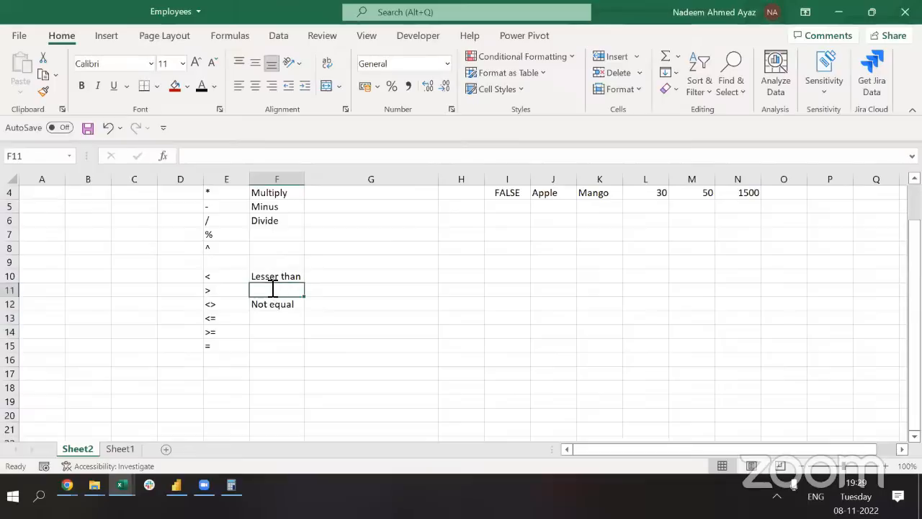
{"action": "type", "text": "Greater"}
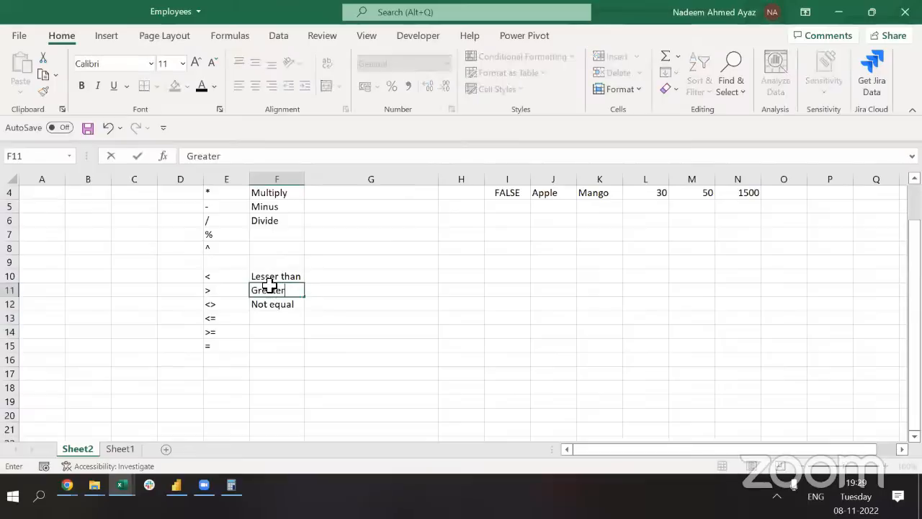
{"action": "key", "text": "Return"}
{"action": "key", "text": "Return"}
{"action": "type", "text": "Less"}
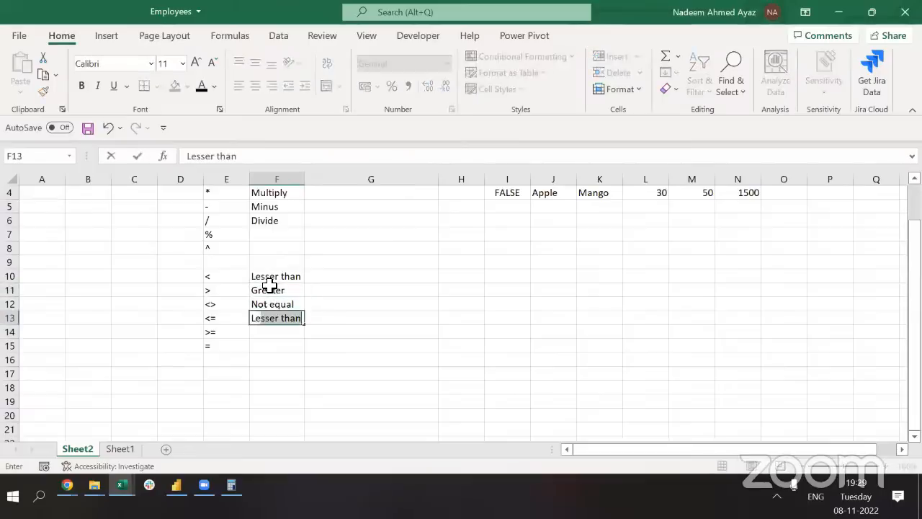
{"action": "key", "text": "BackSpace"}
{"action": "type", "text": "er than o"}
{"action": "key", "text": "BackSpace"}
{"action": "key", "text": "BackSpace"}
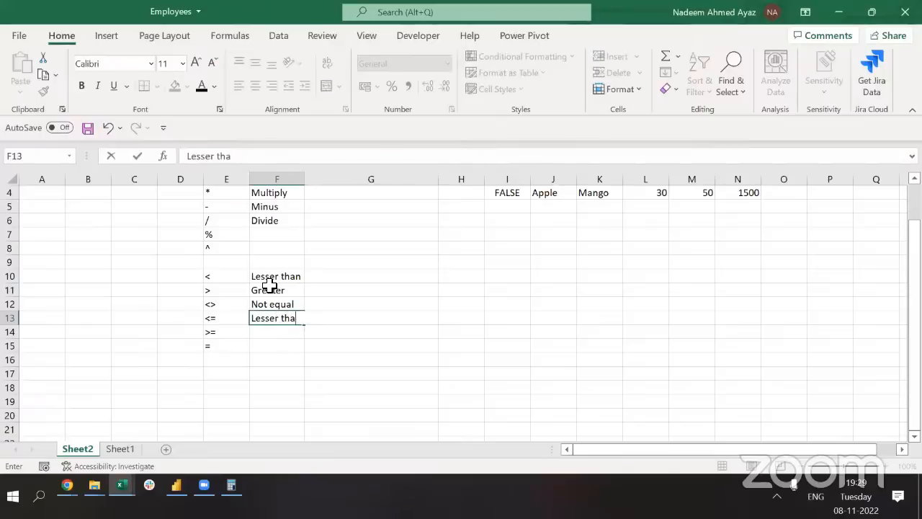
{"action": "type", "text": "n or equal to"}
{"action": "key", "text": "ctrl+Return"}
{"action": "key", "text": "Return"}
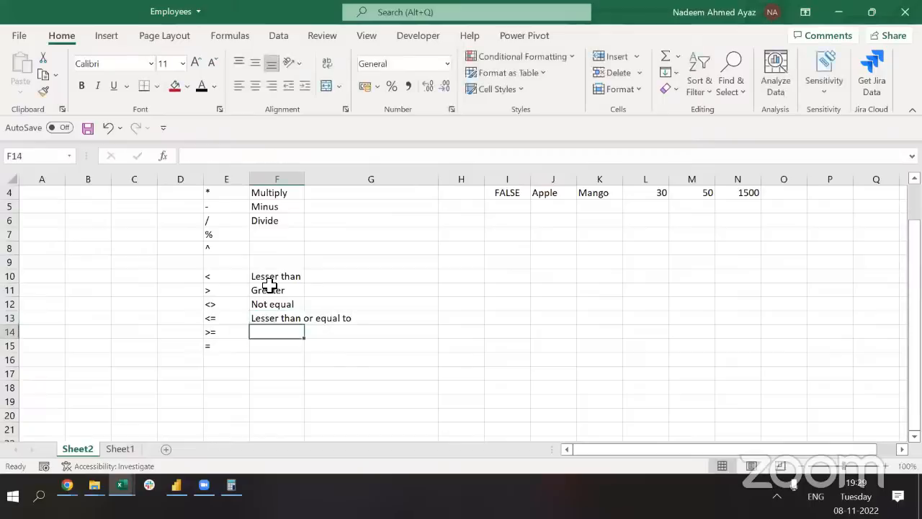
Label >= as 'Greater than or equal to' in F14 and = as 'equal' in F15
{"action": "type", "text": "Gr"}
{"action": "key", "text": "BackSpace"}
{"action": "key", "text": "BackSpace"}
{"action": "type", "text": "rea"}
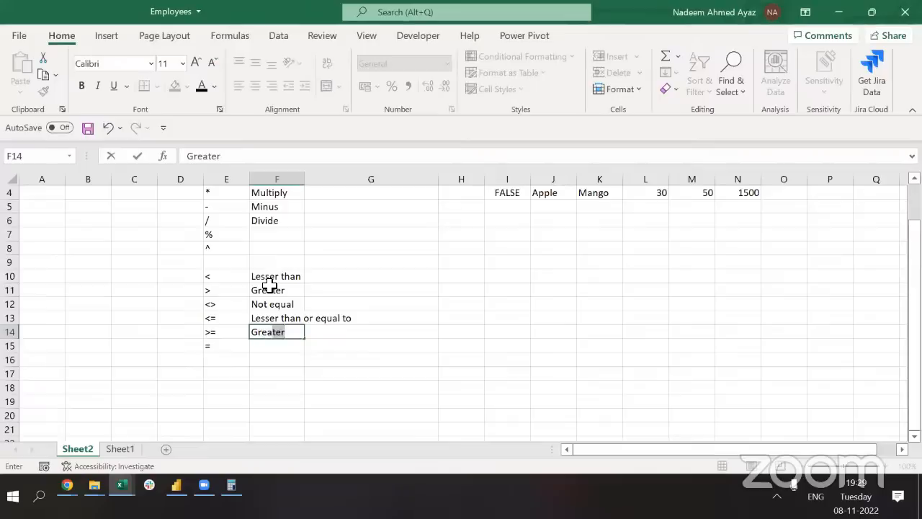
{"action": "key", "text": "F2"}
{"action": "type", "text": "than o"}
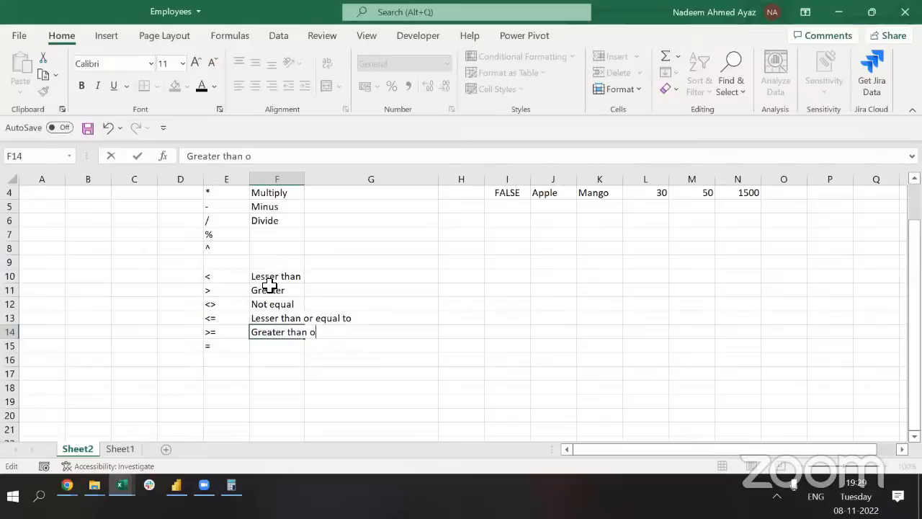
{"action": "type", "text": "r equal to"}
{"action": "key", "text": "Return"}
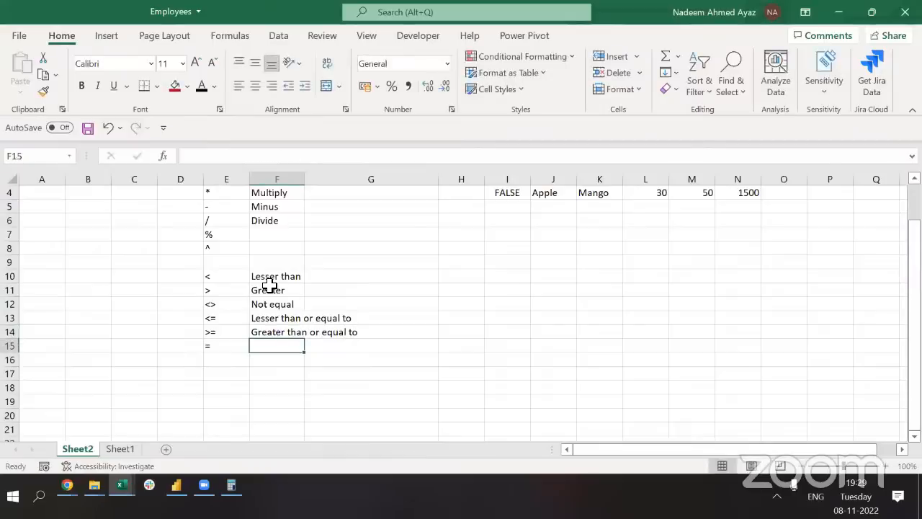
{"action": "type", "text": "equ"}
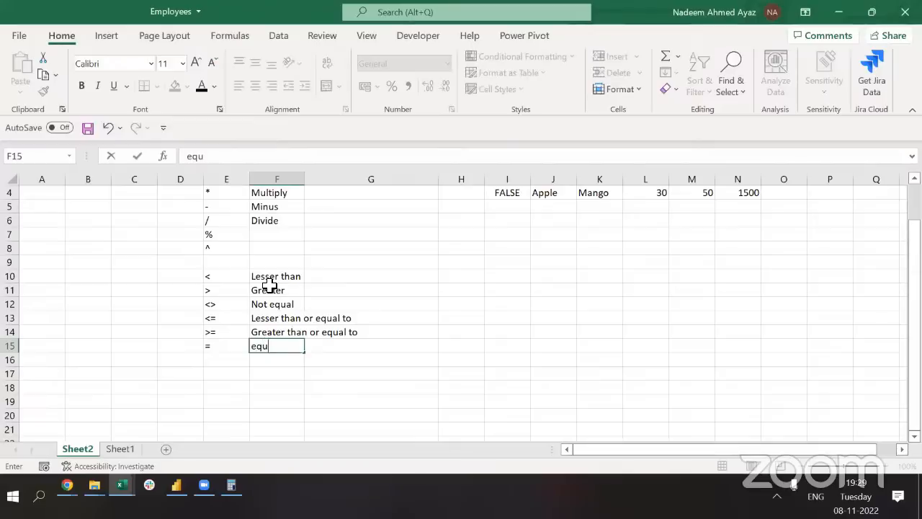
{"action": "type", "text": "al"}
{"action": "key", "text": "Return"}
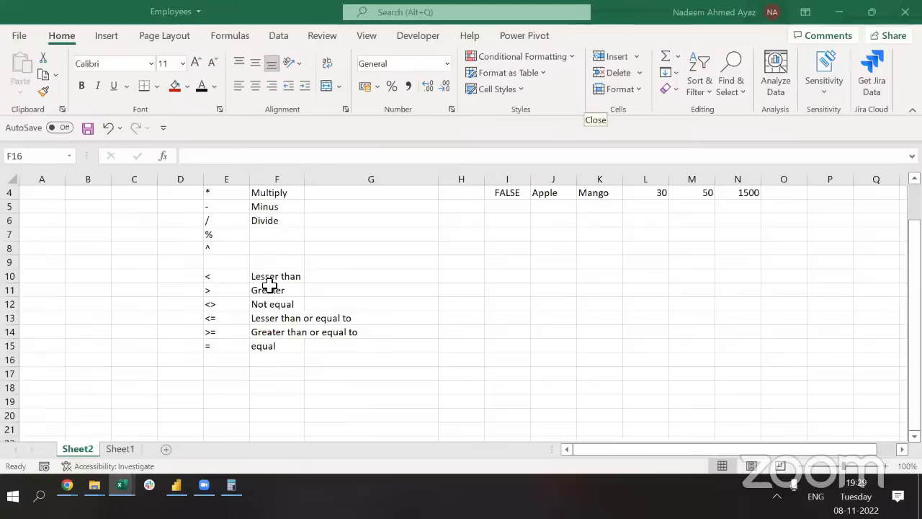
{"action": "left_click", "coordinate": [532, 269]}
{"action": "left_click", "coordinate": [530, 267]}
{"action": "right_click", "coordinate": [531, 268]}
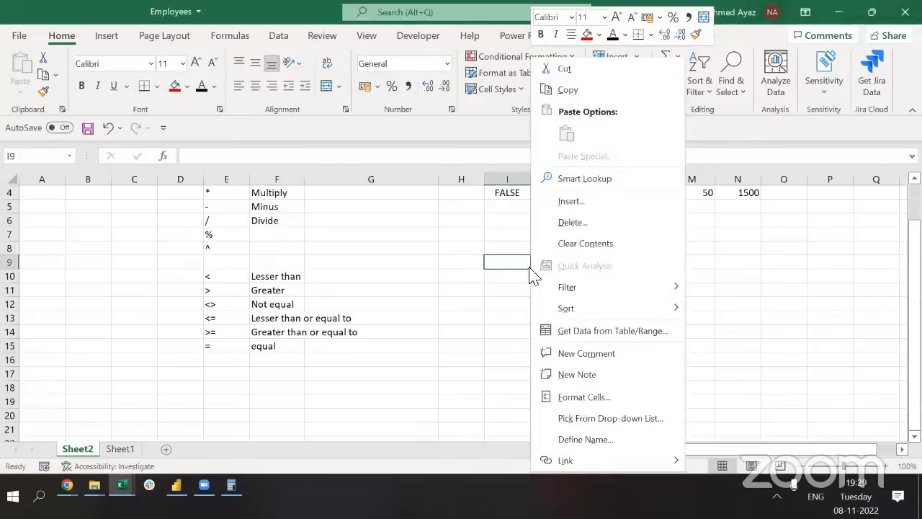
{"action": "left_click", "coordinate": [485, 248]}
{"action": "scroll", "coordinate": [486, 248], "scroll_direction": "up", "scroll_amount": 1}
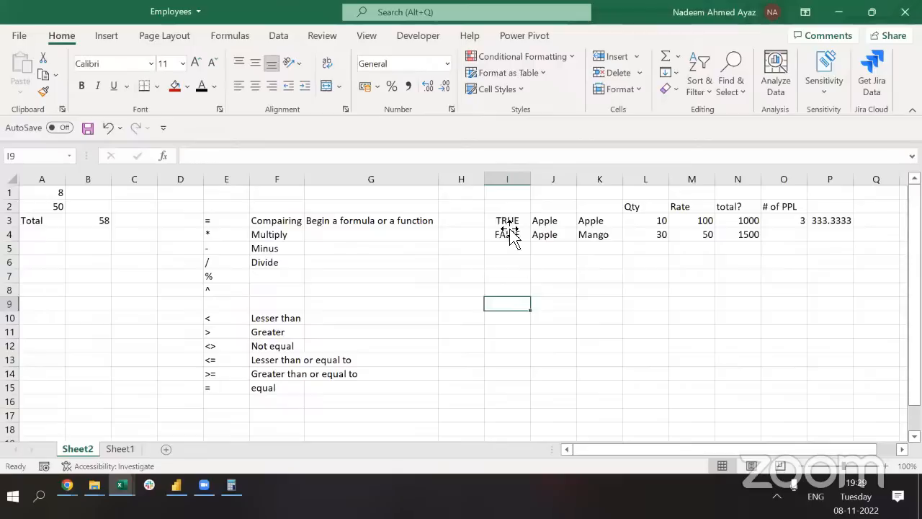
{"action": "left_click", "coordinate": [507, 223]}
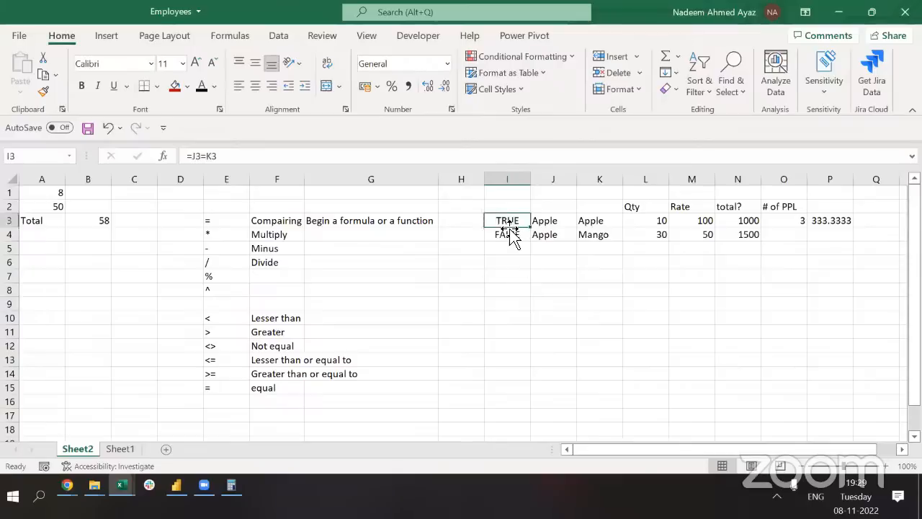
{"action": "left_click", "coordinate": [216, 155]}
{"action": "left_click_drag", "start_coordinate": [165, 151], "coordinate": [696, 149]}
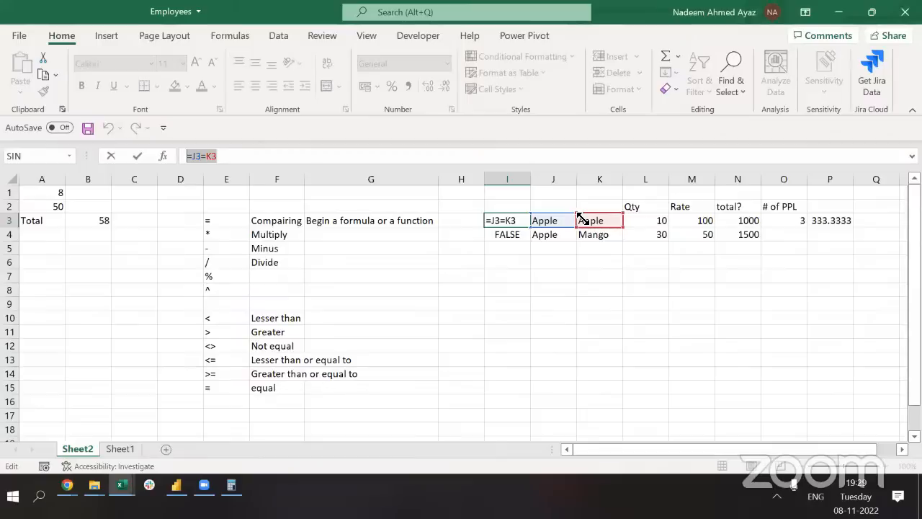
{"action": "key", "text": "ctrl+Return"}
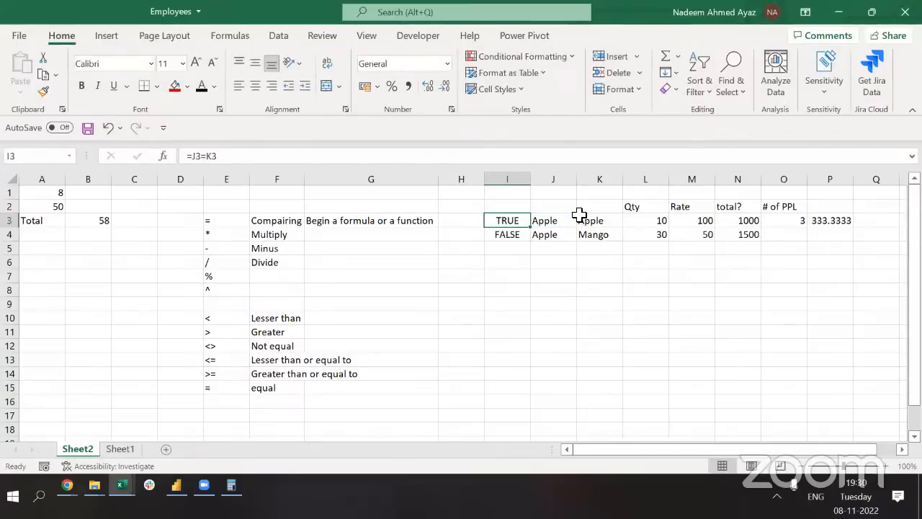
{"action": "key", "text": "ctrl+Left"}
{"action": "key", "text": "ctrl+Left"}
{"action": "key", "text": "ctrl+Down"}
{"action": "key", "text": "ctrl+Down"}
{"action": "key", "text": "ctrl+Down"}
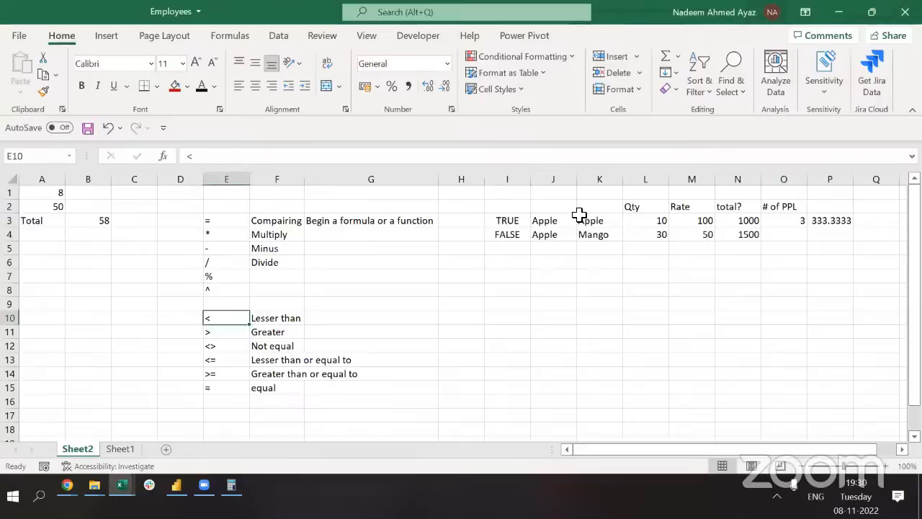
{"action": "key", "text": "Down"}
{"action": "key", "text": "Up"}
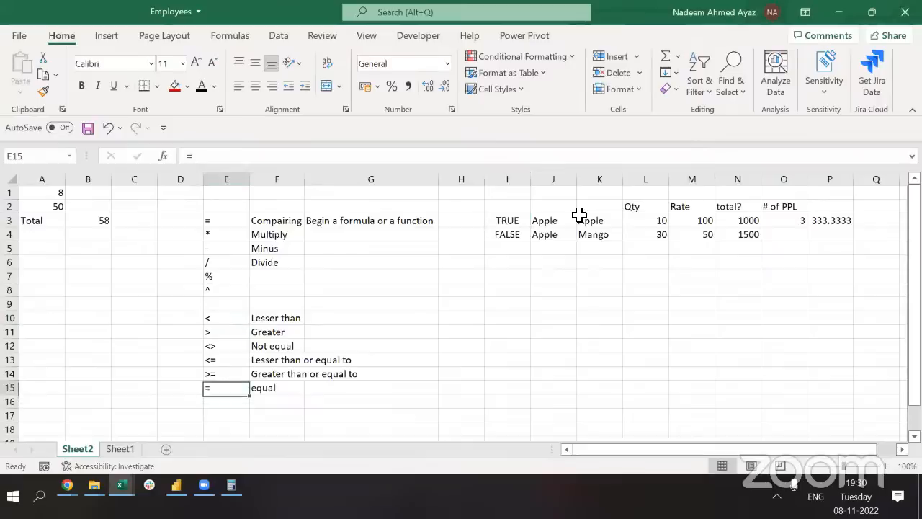
{"action": "key", "text": "ctrl+Up"}
{"action": "key", "text": "ctrl+Up"}
{"action": "key", "text": "ctrl+Up"}
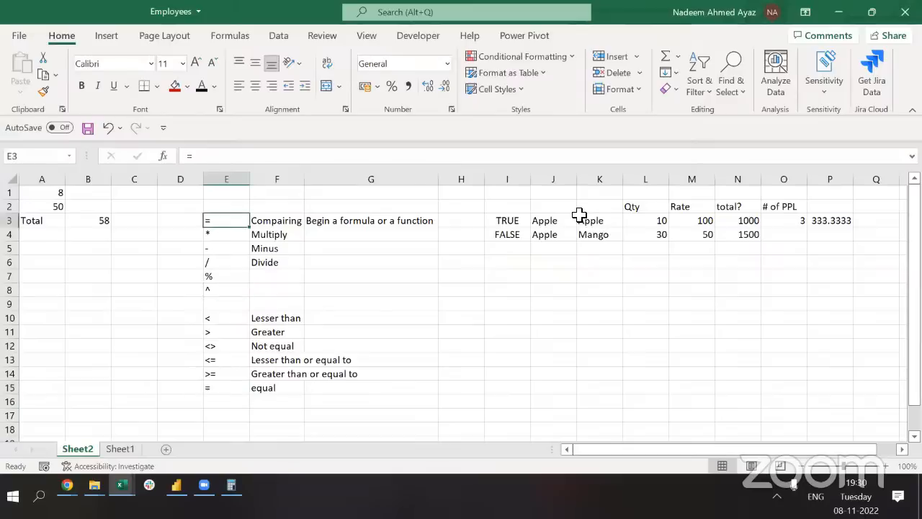
{"action": "key", "text": "ctrl+a"}
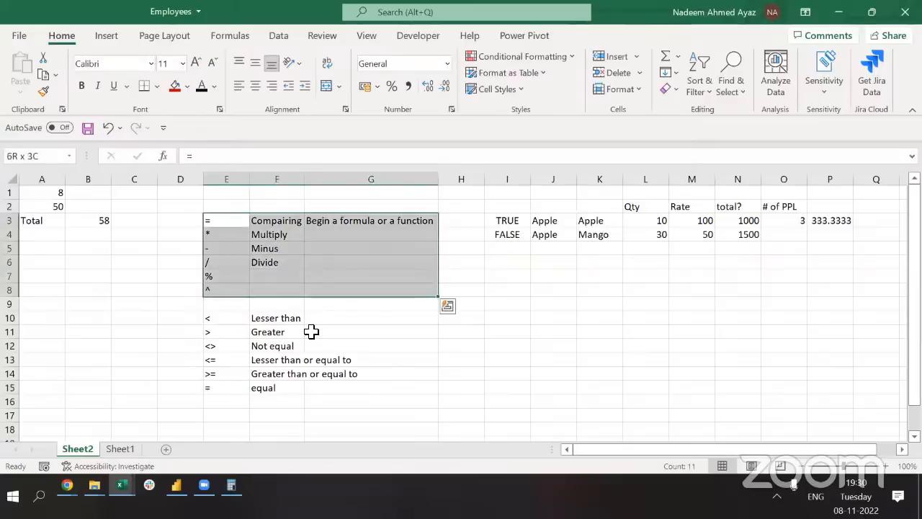
{"action": "scroll", "coordinate": [234, 317], "scroll_direction": "down", "scroll_amount": 3}
{"action": "left_click", "coordinate": [231, 305]}
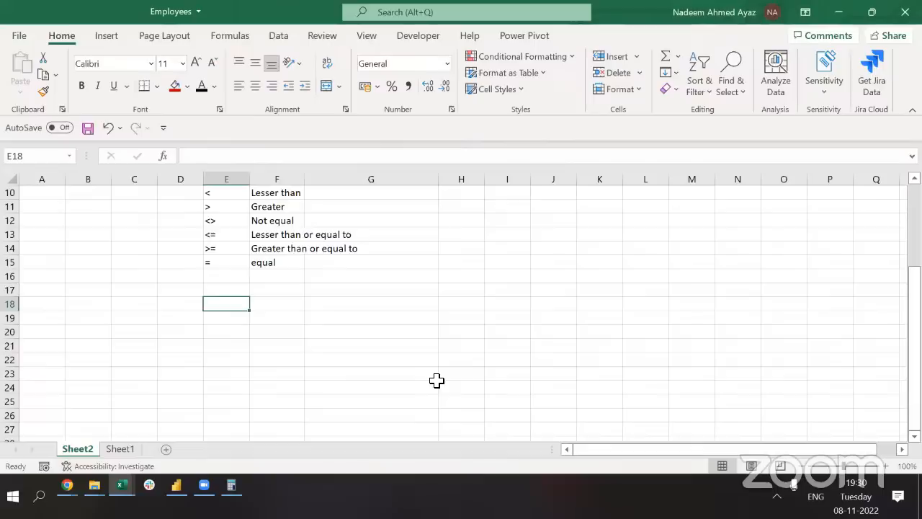
{"action": "key", "text": "ctrl+n"}
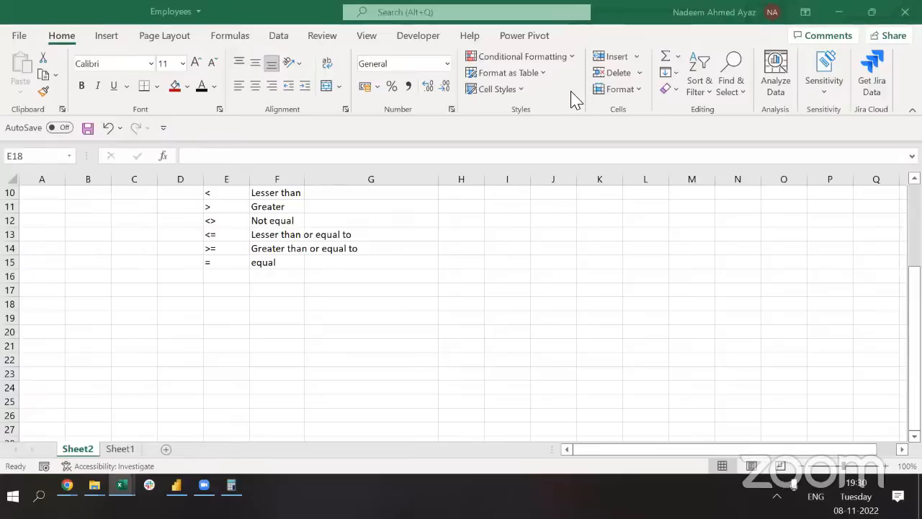
{"action": "left_click", "coordinate": [237, 302]}
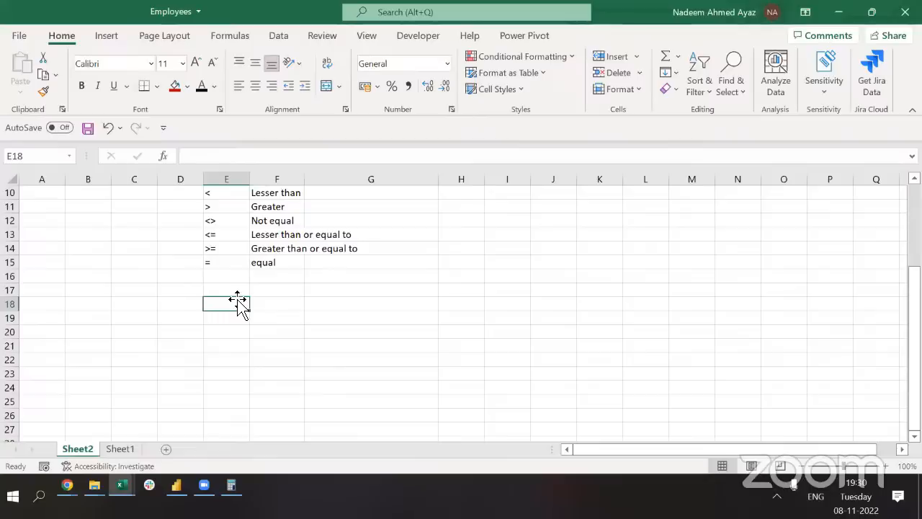
{"action": "type", "text": "="}
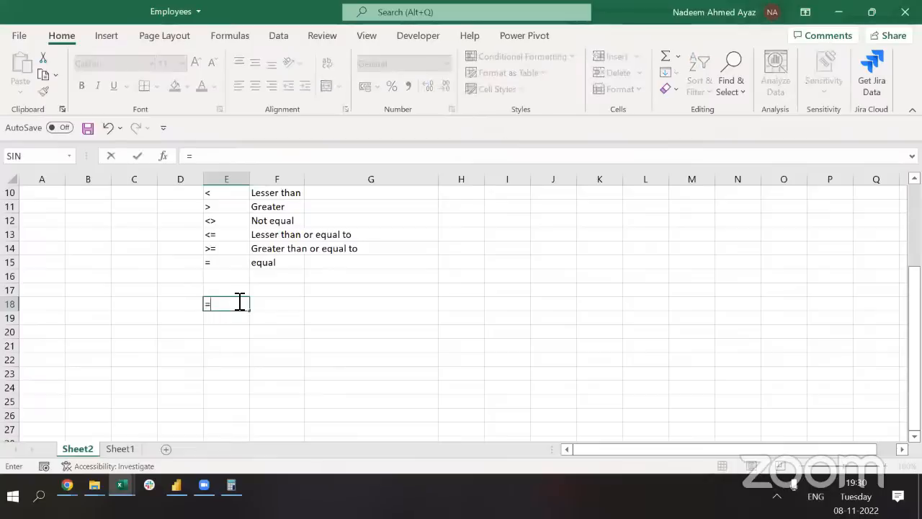
{"action": "key", "text": "Escape"}
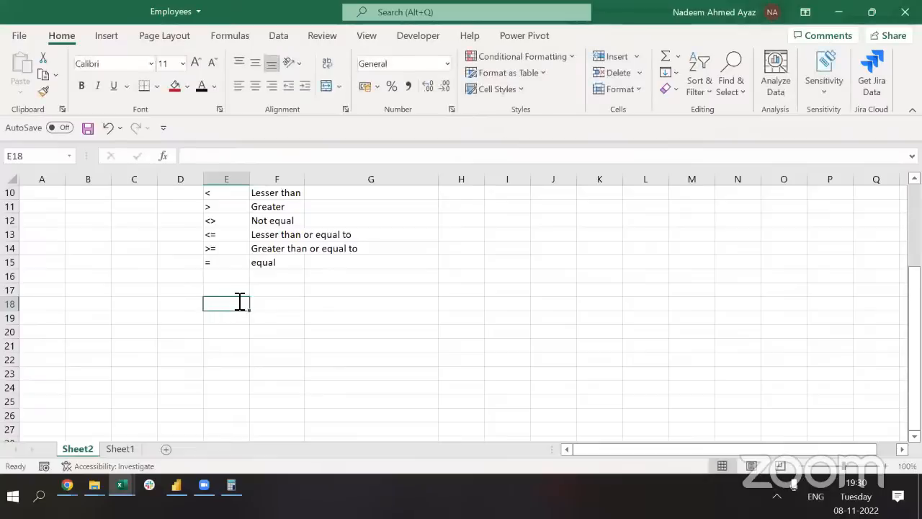
{"action": "type", "text": "="}
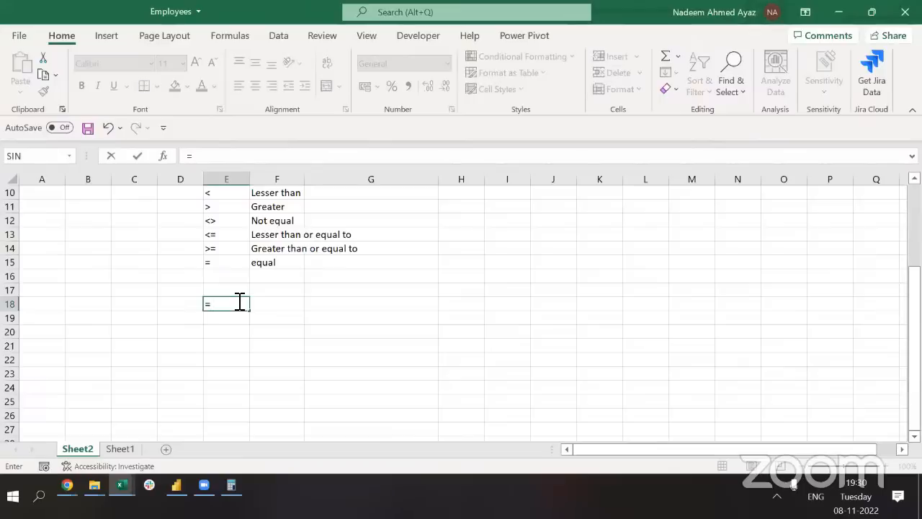
{"action": "type", "text": "fa"}
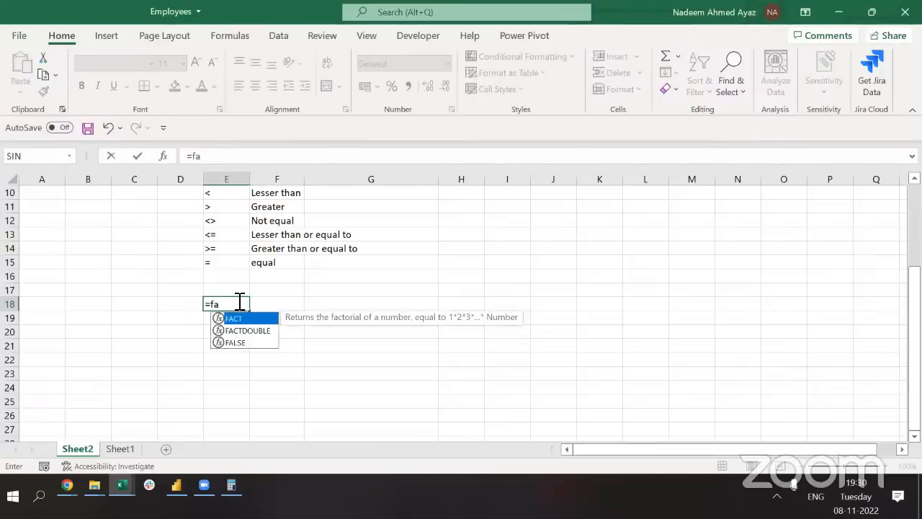
{"action": "key", "text": "BackSpace"}
{"action": "key", "text": "BackSpace"}
{"action": "key", "text": "BackSpace"}
{"action": "key", "text": "Escape"}
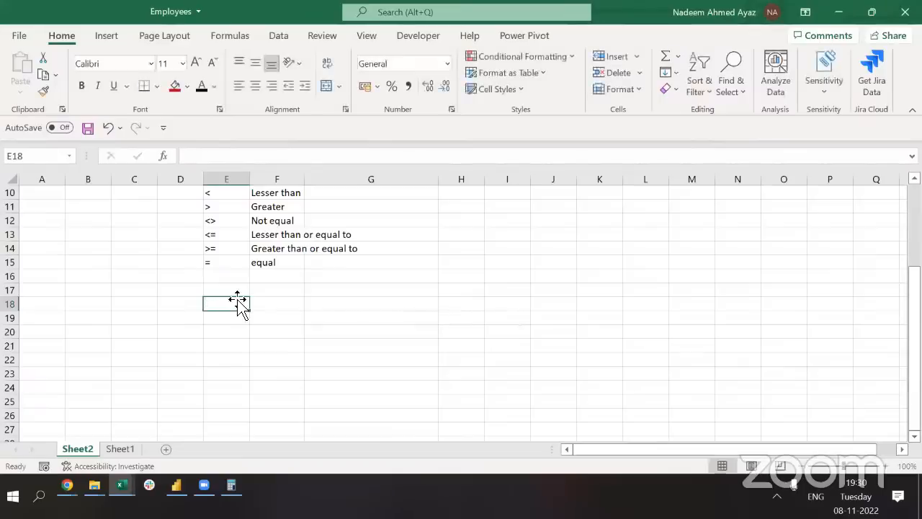
{"action": "key", "text": "ctrl+Up"}
{"action": "key", "text": "ctrl+Up"}
{"action": "key", "text": "ctrl+Up"}
{"action": "key", "text": "ctrl+Up"}
{"action": "key", "text": "ctrl+Up"}
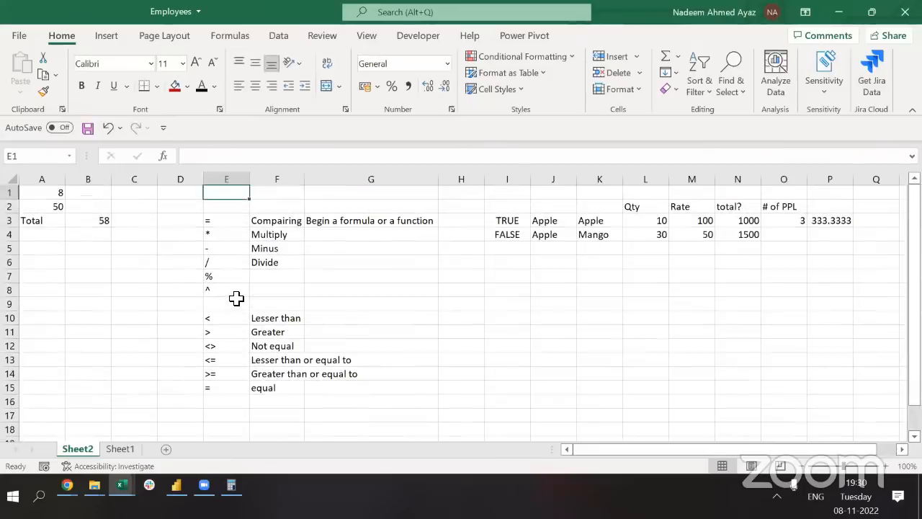
Move the 8 and 50 values from A1:A2 into B1:B2
{"action": "key", "text": "ctrl+Home"}
{"action": "key", "text": "Down"}
{"action": "key", "text": "Up"}
{"action": "key", "text": "shift+Down"}
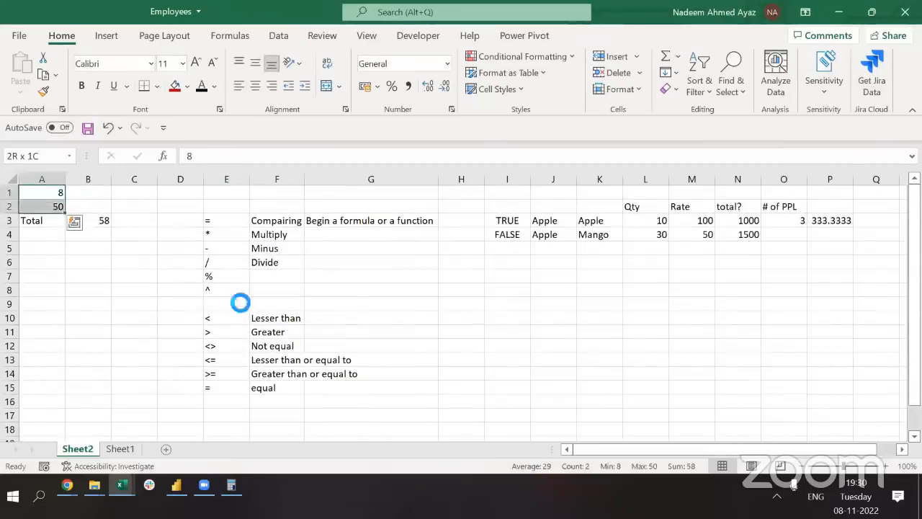
{"action": "key", "text": "ctrl+x"}
{"action": "key", "text": "Right"}
{"action": "key", "text": "ctrl+v"}
{"action": "key", "text": "Left"}
{"action": "key", "text": "Right"}
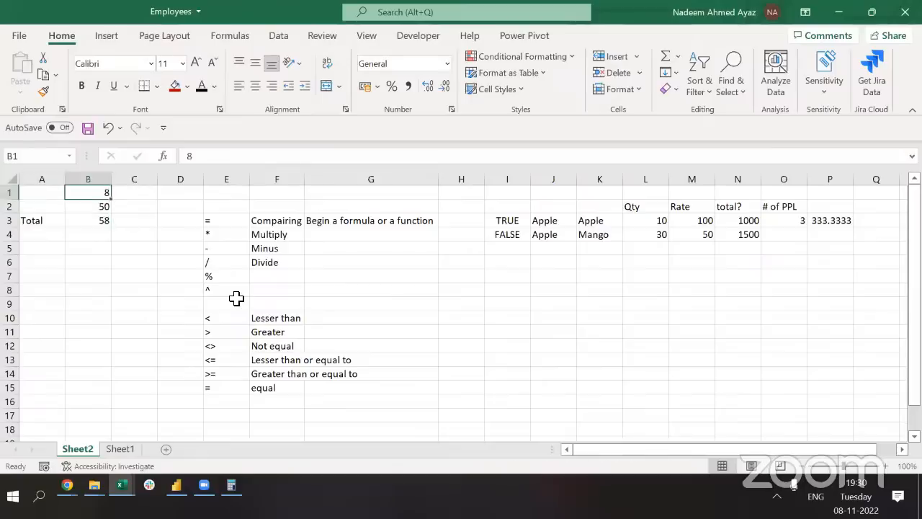
{"action": "key", "text": "shift+Down"}
Correct B3 to =B2+B1 and put the formula text '=B2+B1 into B4
{"action": "key", "text": "Down"}
{"action": "key", "text": "Down"}
{"action": "key", "text": "F2"}
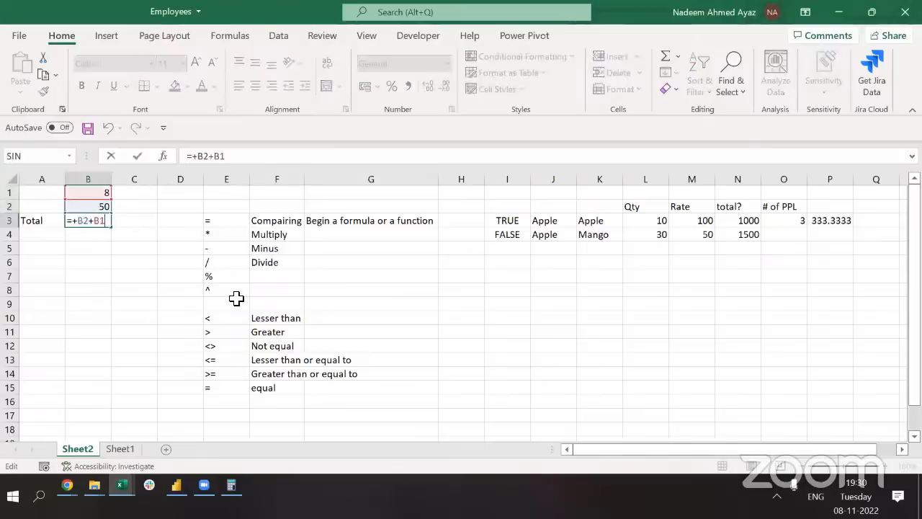
{"action": "key", "text": "Left"}
{"action": "key", "text": "Left"}
{"action": "key", "text": "Left"}
{"action": "key", "text": "Left"}
{"action": "key", "text": "Left"}
{"action": "key", "text": "BackSpace"}
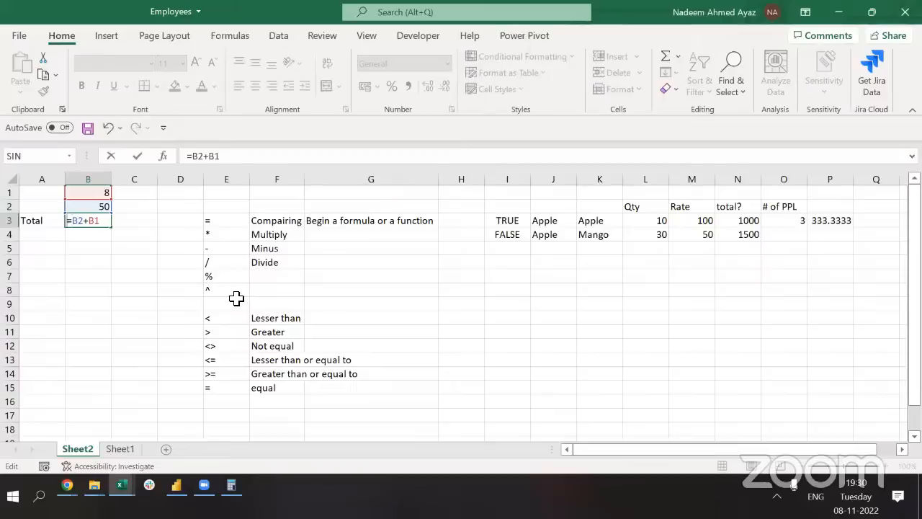
{"action": "type", "text": "'"}
{"action": "key", "text": "shift+End"}
{"action": "key", "text": "Return"}
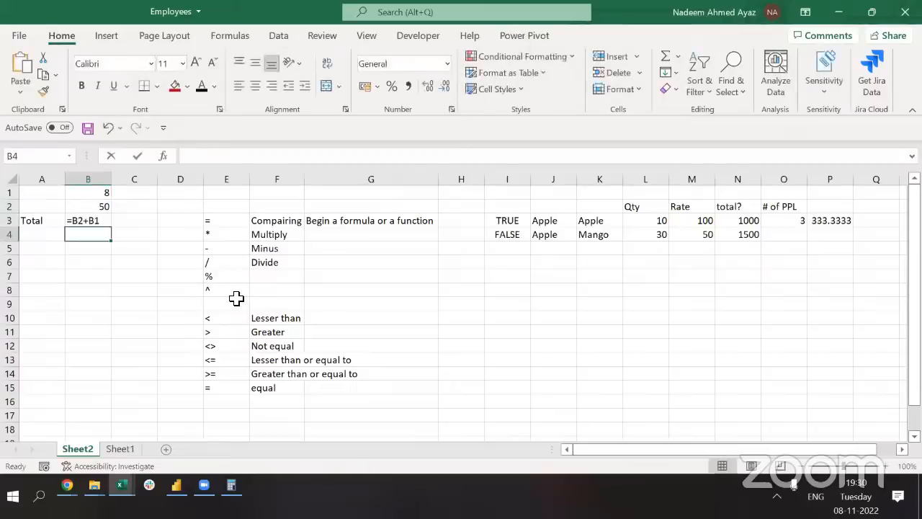
{"action": "key", "text": "F2"}
{"action": "key", "text": "ctrl+v"}
{"action": "key", "text": "Return"}
Remove B3's leading apostrophe so it calculates 58, and compare it with B4's text
{"action": "key", "text": "Up"}
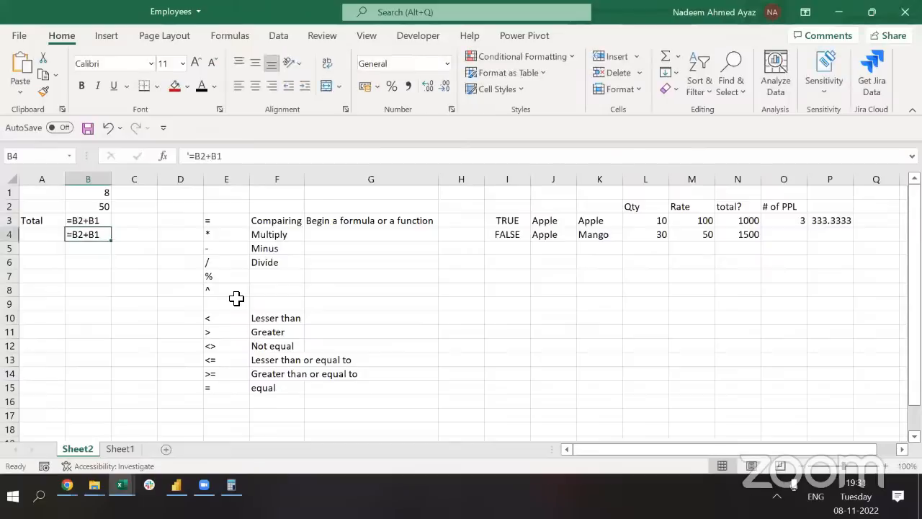
{"action": "key", "text": "Up"}
{"action": "key", "text": "F2"}
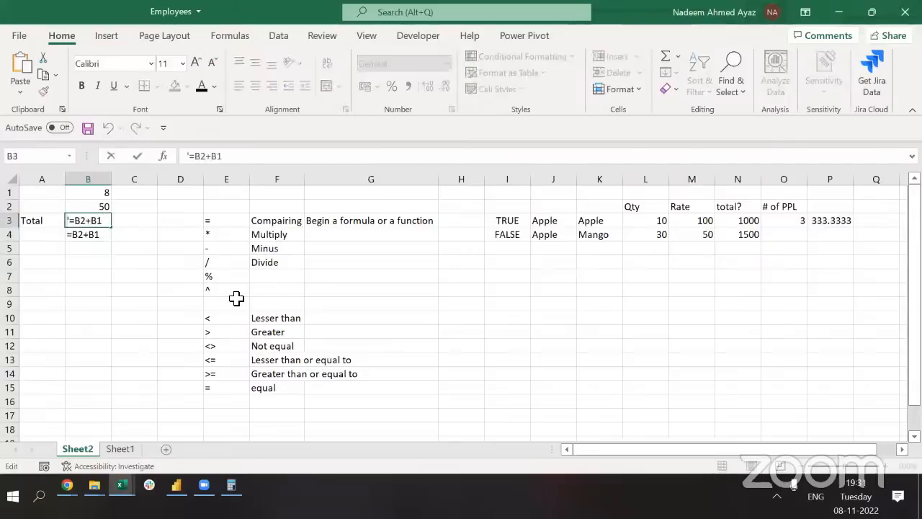
{"action": "key", "text": "Home"}
{"action": "key", "text": "Delete"}
{"action": "key", "text": "Return"}
{"action": "key", "text": "Up"}
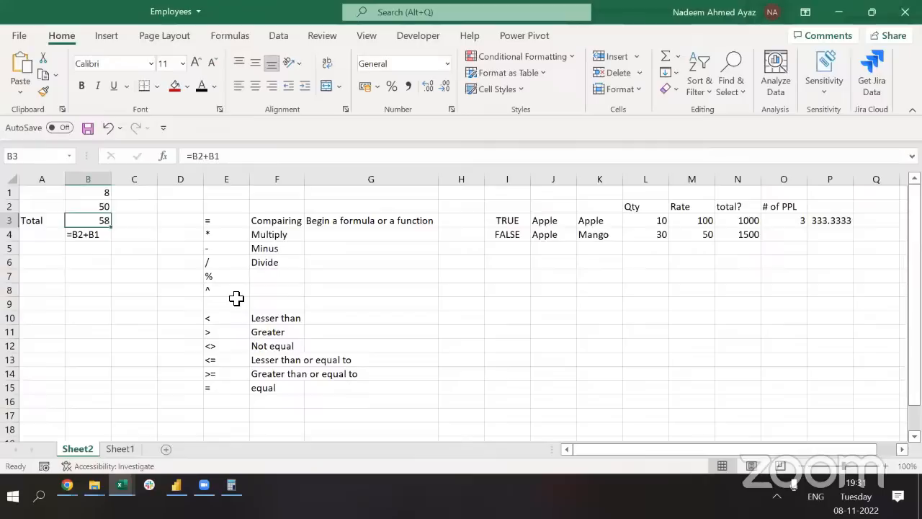
{"action": "key", "text": "Down"}
{"action": "key", "text": "Up"}
Abandon the entry started in C3 and go to Sheet1's Earnings column
{"action": "key", "text": "Right"}
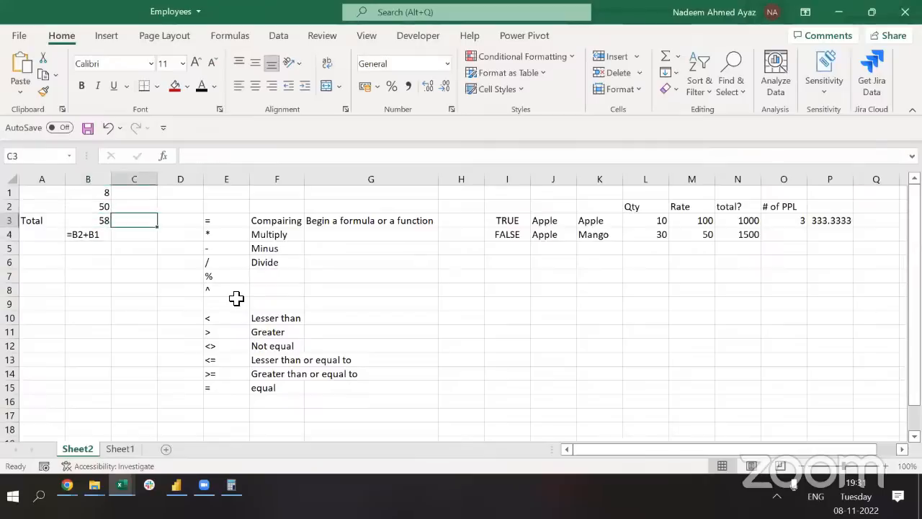
{"action": "type", "text": "="}
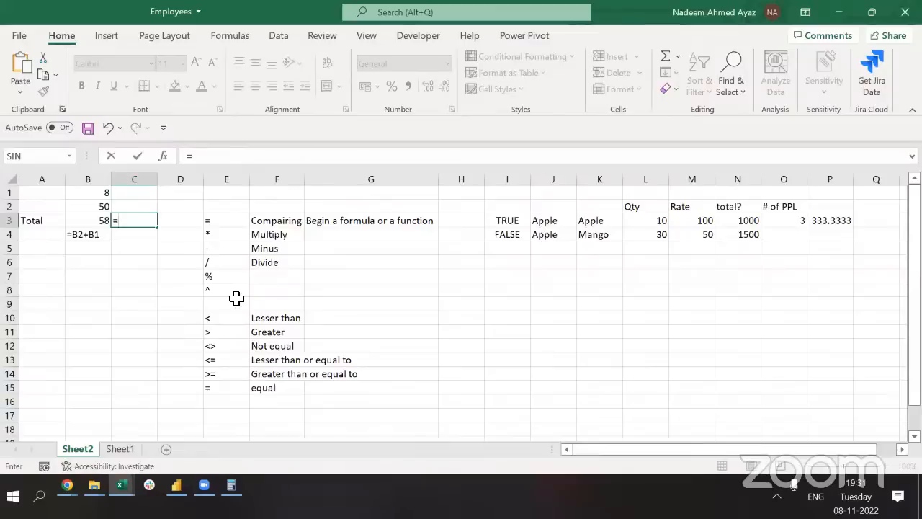
{"action": "key", "text": "Escape"}
{"action": "key", "text": "ctrl+Page_Down"}
{"action": "key", "text": "Right"}
{"action": "key", "text": "Right"}
{"action": "key", "text": "Right"}
{"action": "key", "text": "Right"}
{"action": "key", "text": "Right"}
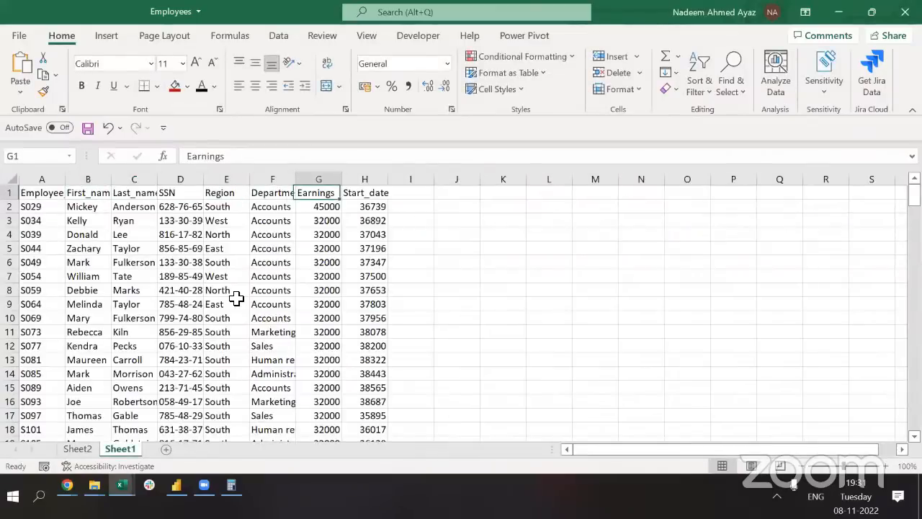
{"action": "key", "text": "Down"}
{"action": "key", "text": "shift+Page_Down"}
{"action": "key", "text": "shift+Page_Down"}
{"action": "key", "text": "shift+Page_Down"}
{"action": "key", "text": "shift+Page_Down"}
{"action": "key", "text": "shift+Page_Down"}
{"action": "key", "text": "shift+Page_Down"}
{"action": "key", "text": "shift+Page_Down"}
{"action": "key", "text": "shift+Page_Down"}
{"action": "key", "text": "shift+Page_Down"}
{"action": "key", "text": "shift+Page_Down"}
{"action": "key", "text": "shift+Page_Down"}
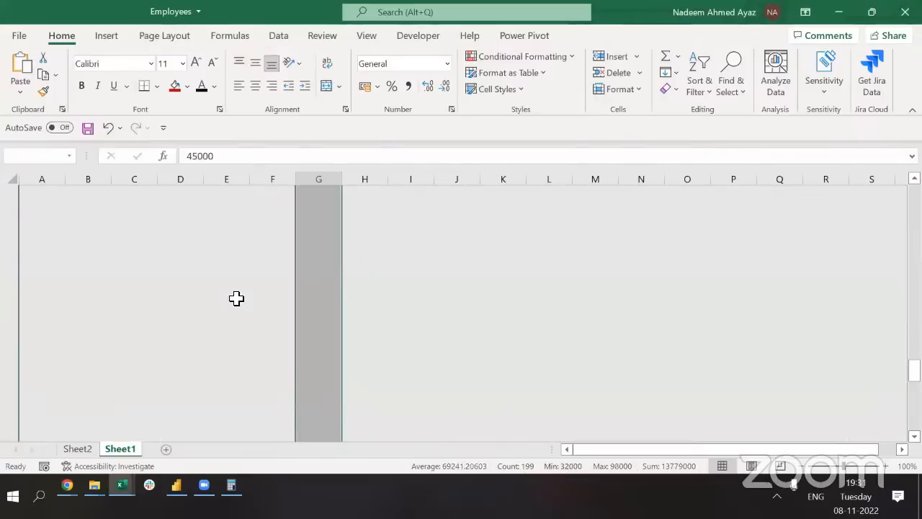
{"action": "key", "text": "Right"}
{"action": "key", "text": "Right"}
{"action": "type", "text": "="}
{"action": "key", "text": "Left"}
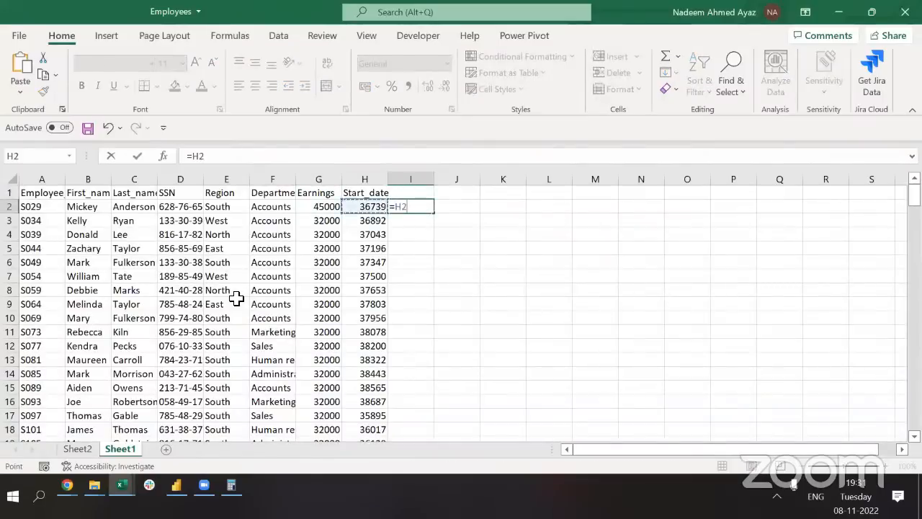
{"action": "key", "text": "Left"}
{"action": "type", "text": "+"}
{"action": "key", "text": "Down"}
{"action": "key", "text": "Left"}
{"action": "key", "text": "Left"}
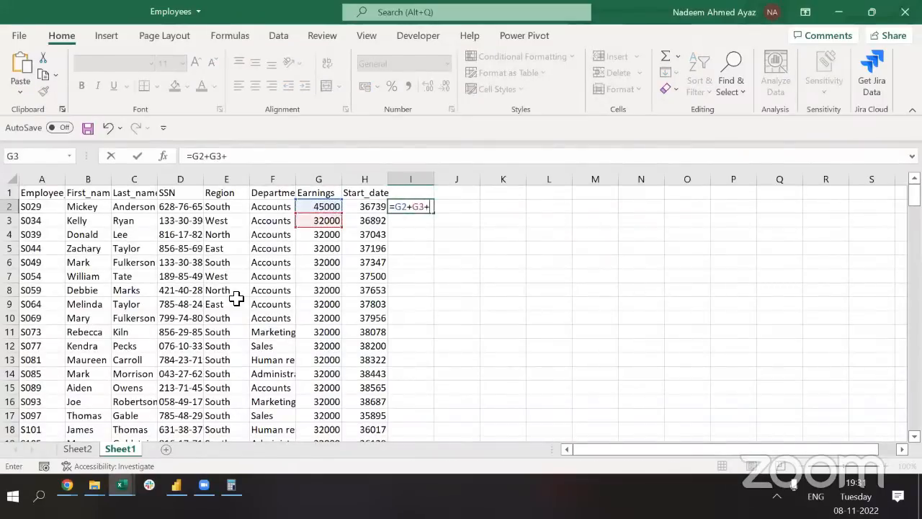
{"action": "type", "text": "+"}
{"action": "key", "text": "Down"}
{"action": "key", "text": "Down"}
{"action": "key", "text": "Left"}
{"action": "key", "text": "Left"}
{"action": "type", "text": "+"}
{"action": "key", "text": "Down"}
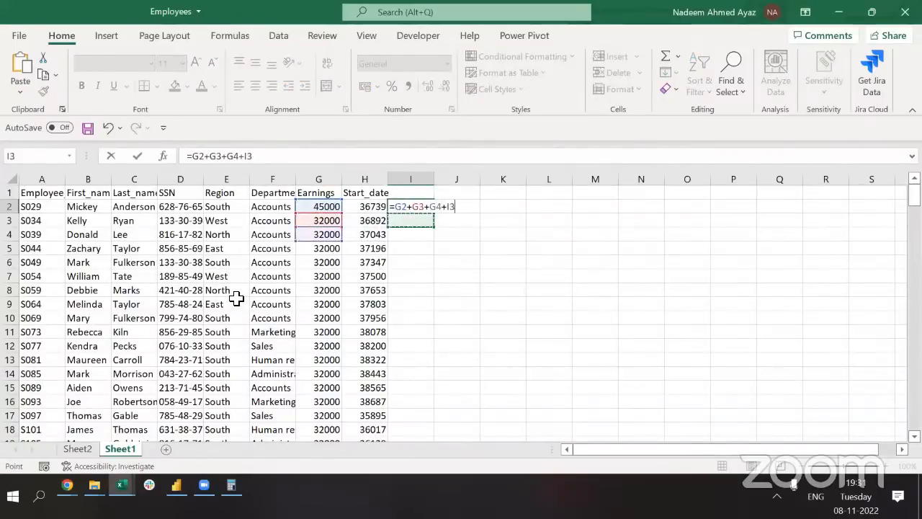
{"action": "key", "text": "Down"}
{"action": "key", "text": "Down"}
{"action": "key", "text": "Left"}
{"action": "key", "text": "Left"}
{"action": "key", "text": "Return"}
{"action": "key", "text": "Up"}
{"action": "key", "text": "Delete"}
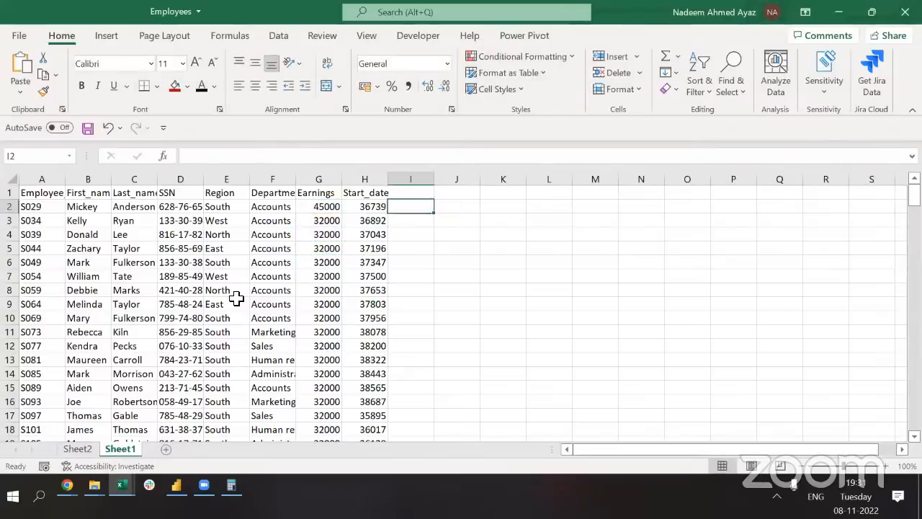
{"action": "key", "text": "ctrl+Page_Up"}
{"action": "key", "text": "Up"}
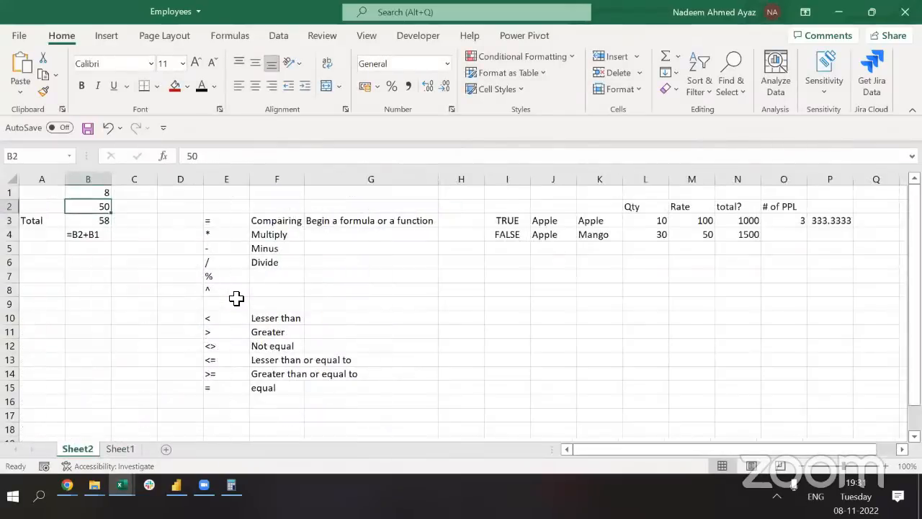
Start a =SUM(B1:B2) formula in C4, then cancel it
{"action": "key", "text": "Right"}
{"action": "key", "text": "Down"}
{"action": "key", "text": "Down"}
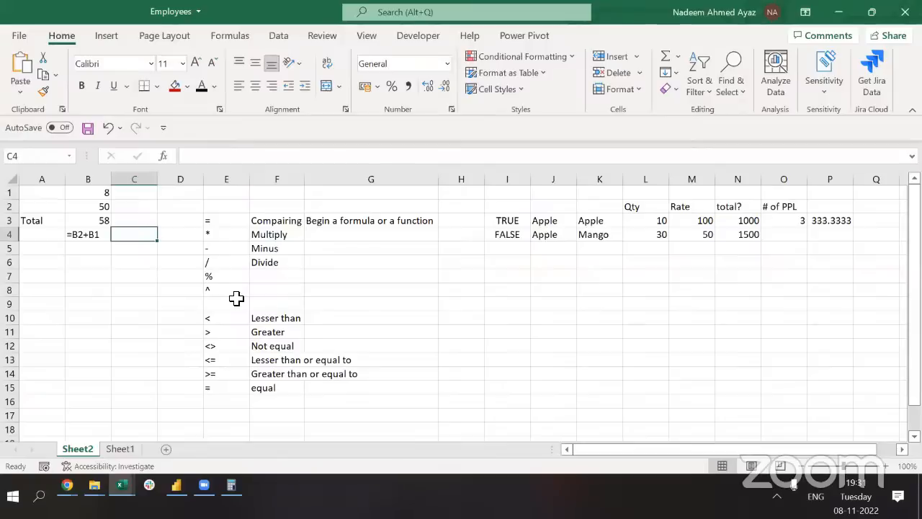
{"action": "type", "text": "=sum("}
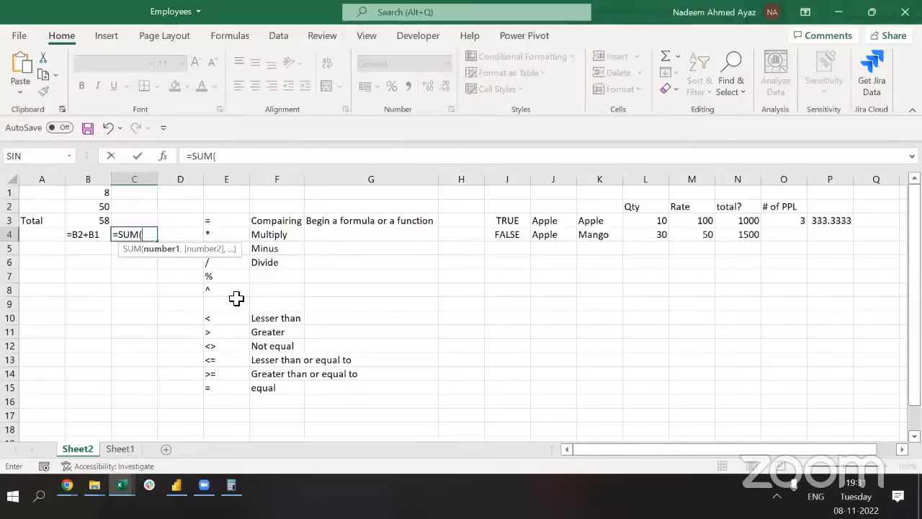
{"action": "key", "text": "Left"}
{"action": "key", "text": "Up"}
{"action": "key", "text": "Up"}
{"action": "key", "text": "shift+Up"}
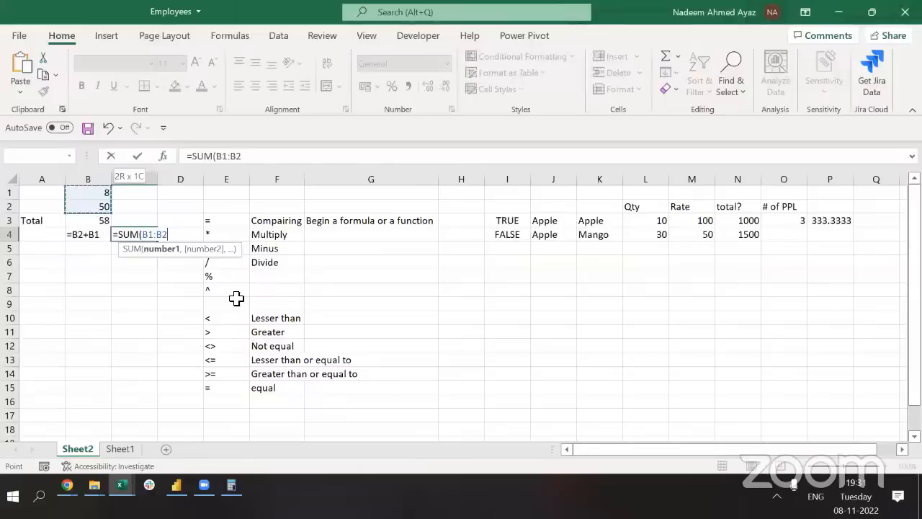
{"action": "type", "text": ")"}
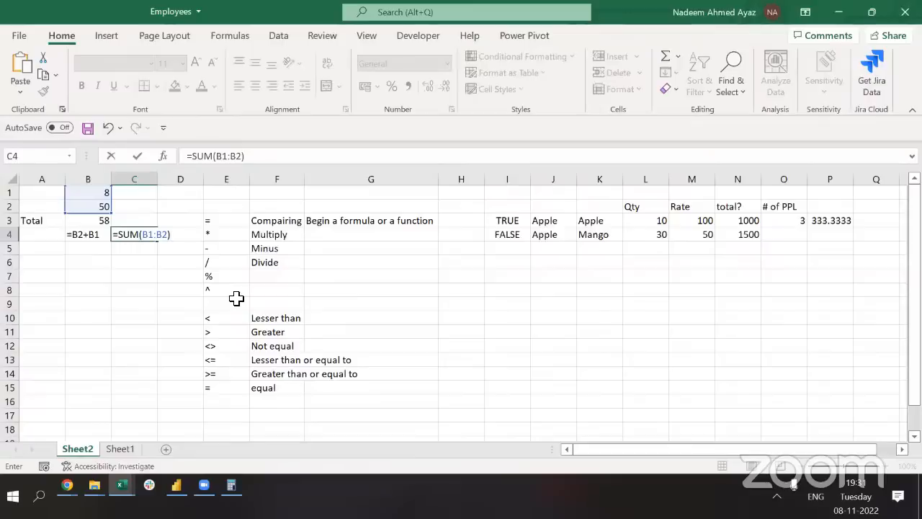
{"action": "key", "text": "Escape"}
{"action": "key", "text": "Up"}
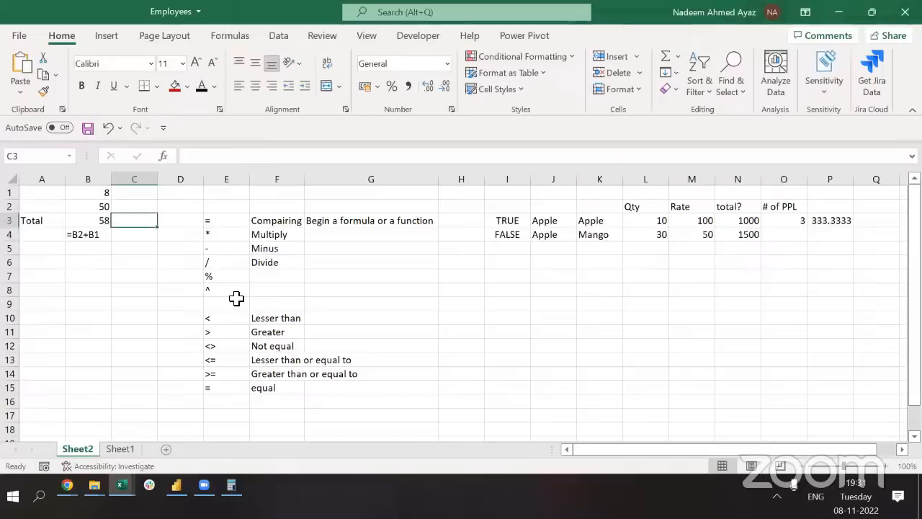
Enter =SUM(B1:B2) in C3 to total 58 and compare it with B3's formula
{"action": "type", "text": "=sum"}
{"action": "key", "text": "Tab"}
{"action": "key", "text": "Left"}
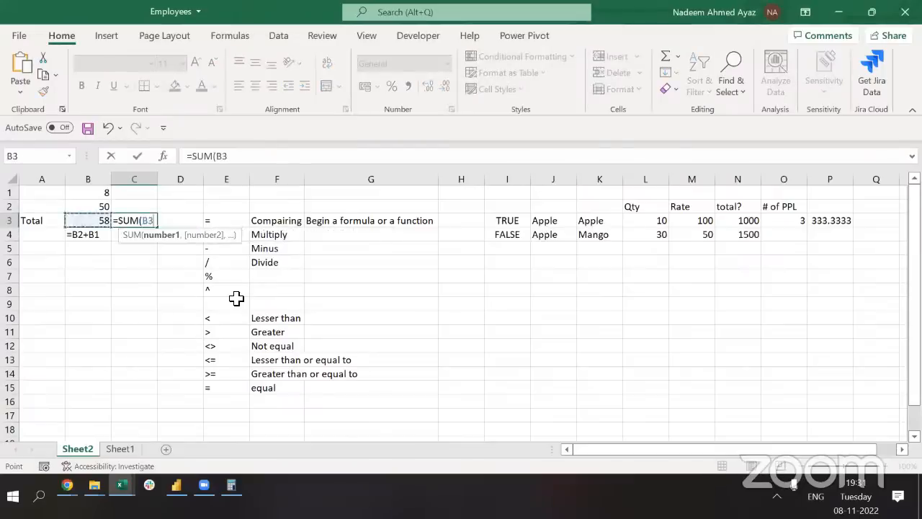
{"action": "key", "text": "Up"}
{"action": "key", "text": "shift+Up"}
{"action": "key", "text": "Return"}
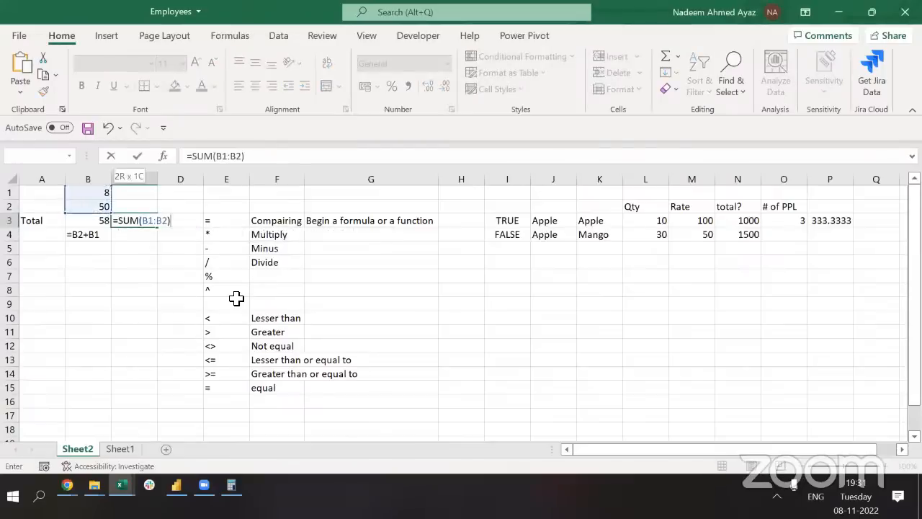
{"action": "key", "text": "Up"}
{"action": "key", "text": "Left"}
{"action": "key", "text": "F2"}
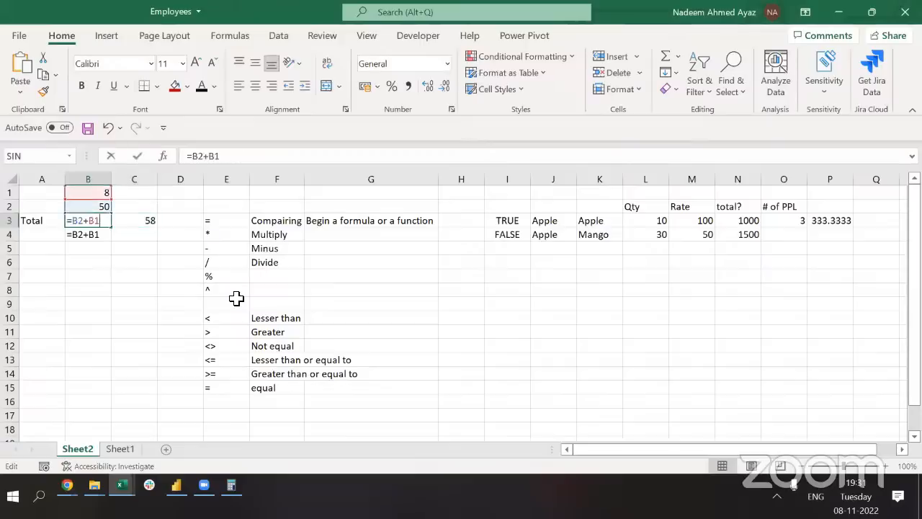
{"action": "key", "text": "Tab"}
{"action": "key", "text": "F2"}
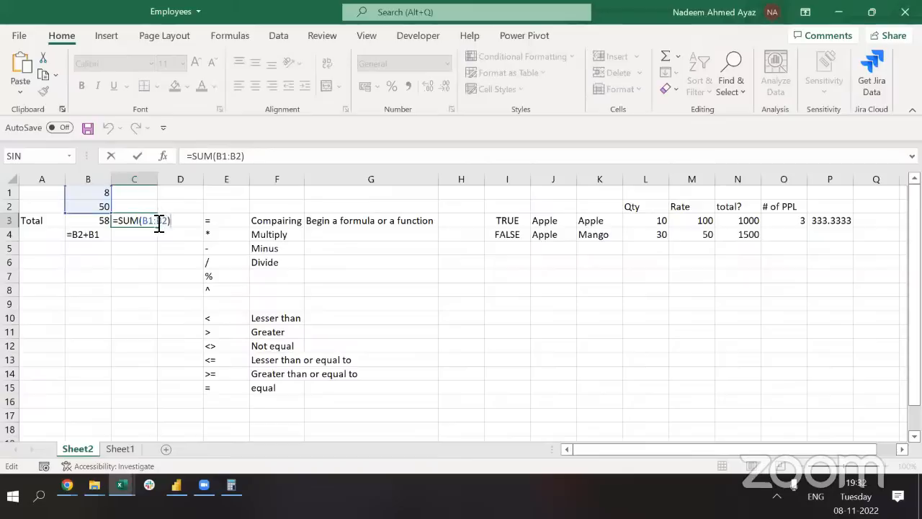
{"action": "key", "text": "Return"}
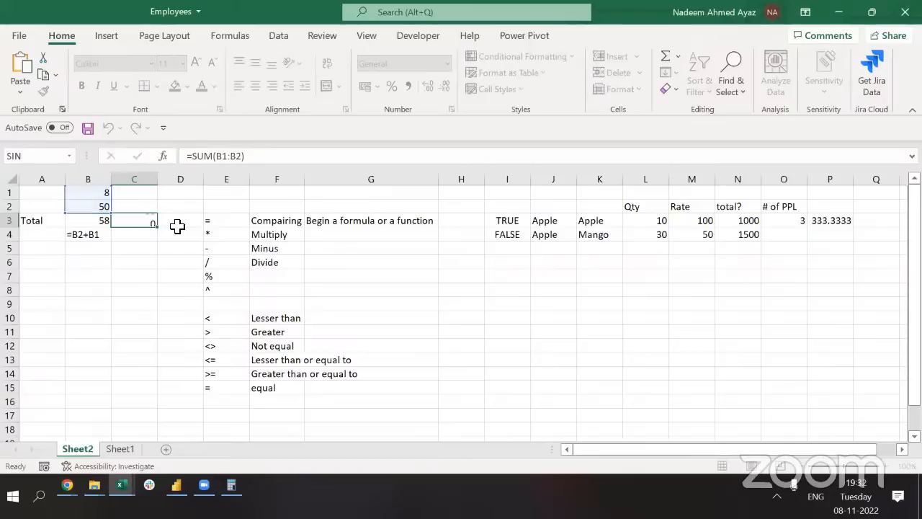
Store '=SUM(B1:B2) as text in C4 and autofit column C to fit it
{"action": "key", "text": "F2"}
{"action": "key", "text": "ctrl+c"}
{"action": "key", "text": "Return"}
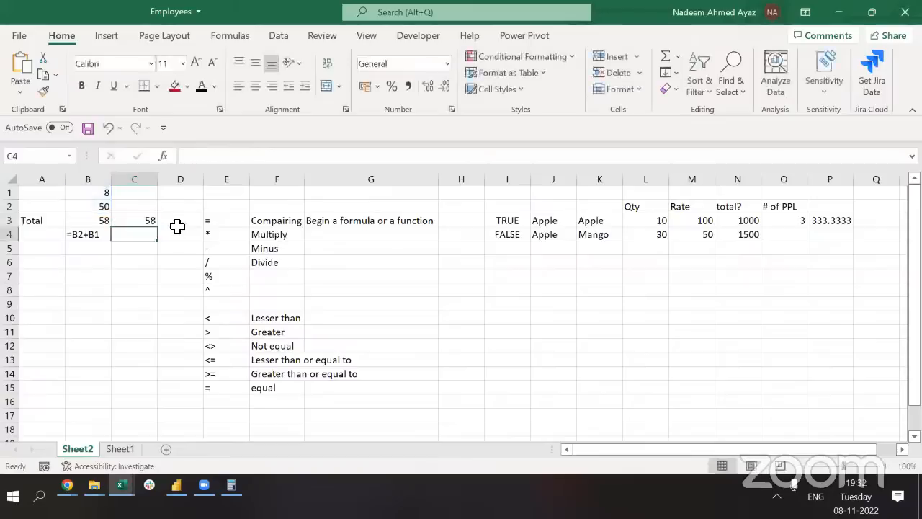
{"action": "type", "text": "'"}
{"action": "key", "text": "ctrl+v"}
{"action": "key", "text": "ctrl+Return"}
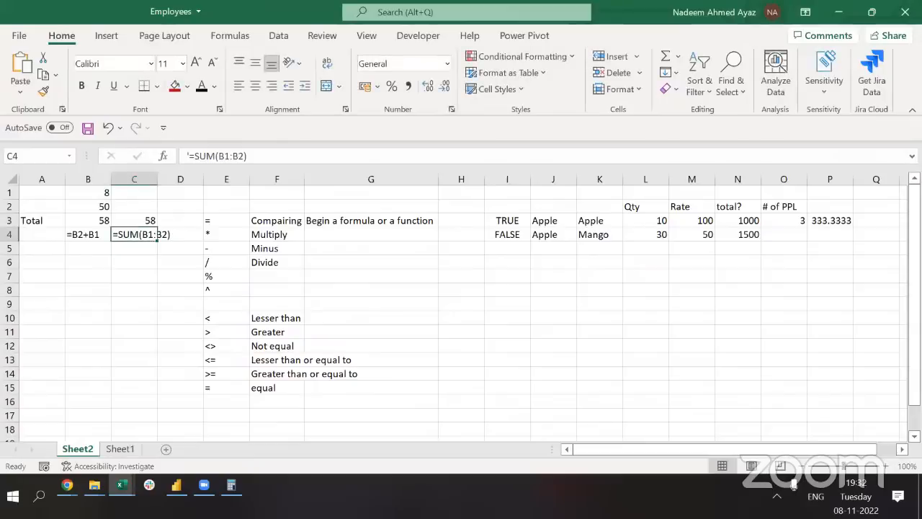
{"action": "double_click", "coordinate": [157, 179]}
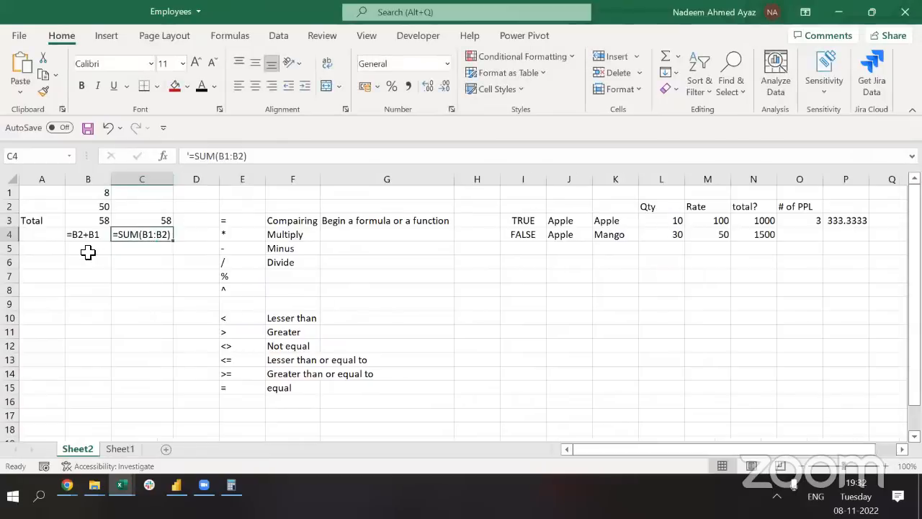
Check the text in C4, return to B5, and switch to the Calculator
{"action": "left_click", "coordinate": [87, 249]}
{"action": "left_click", "coordinate": [150, 236]}
{"action": "key", "text": "Down"}
{"action": "key", "text": "Left"}
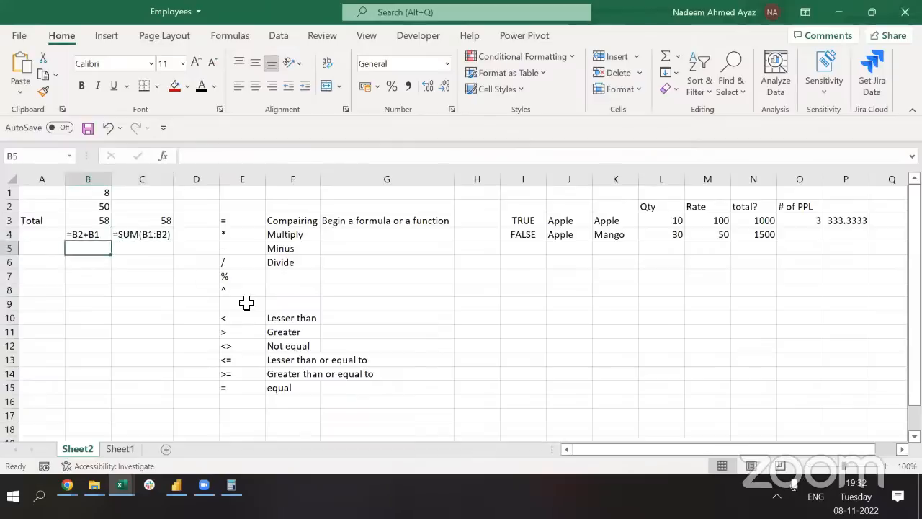
{"action": "key", "text": "alt+Tab"}
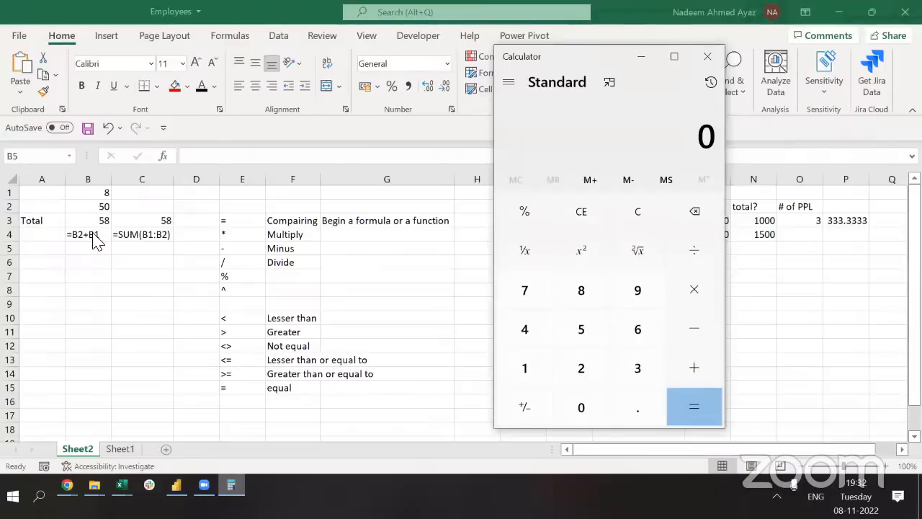
{"action": "left_click", "coordinate": [138, 236]}
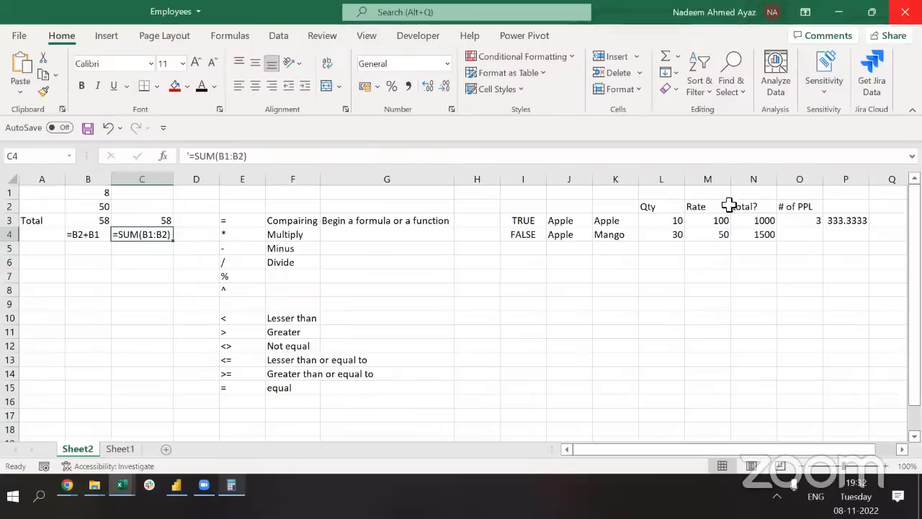
{"action": "left_click", "coordinate": [785, 208]}
Show N3's formula =M3*L3 as plain text in O3
{"action": "left_click", "coordinate": [769, 223]}
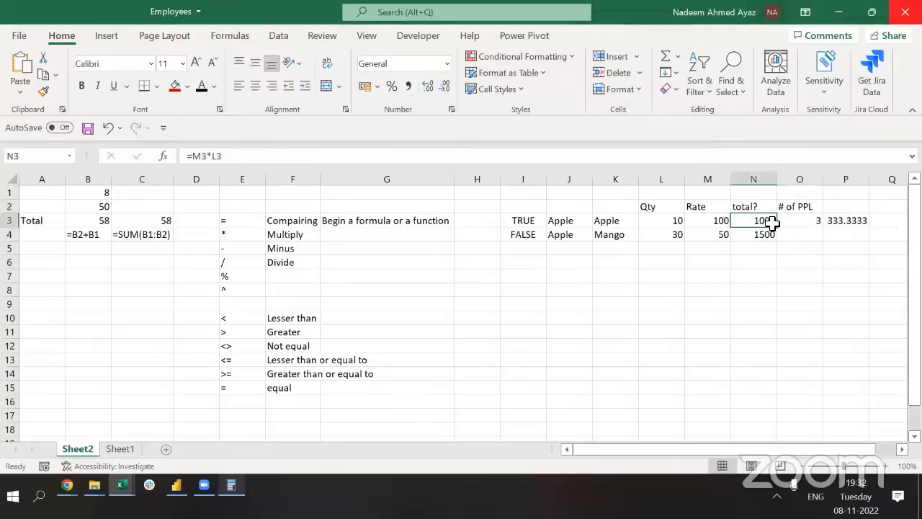
{"action": "key", "text": "Up"}
{"action": "key", "text": "Down"}
{"action": "key", "text": "Right"}
{"action": "key", "text": "ctrl+space"}
{"action": "double_click", "coordinate": [770, 225]}
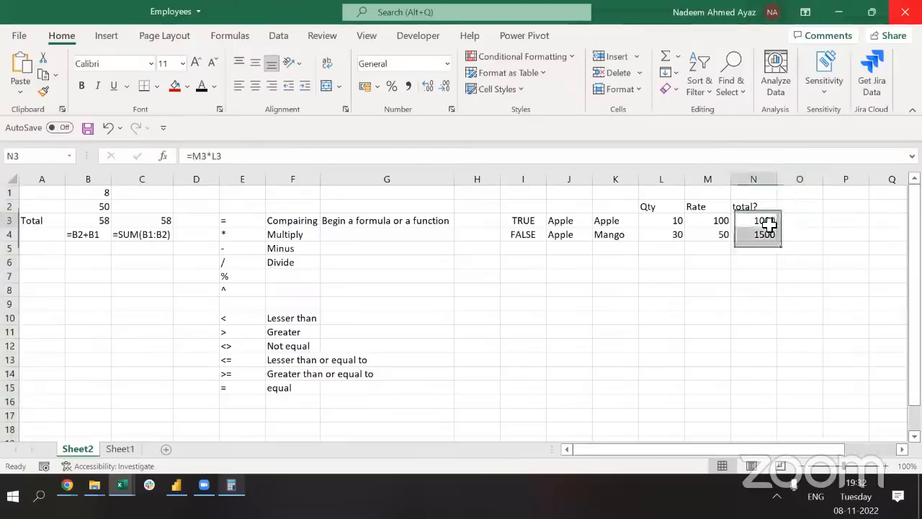
{"action": "key", "text": "shift+Home"}
{"action": "key", "text": "ctrl+c"}
{"action": "key", "text": "Tab"}
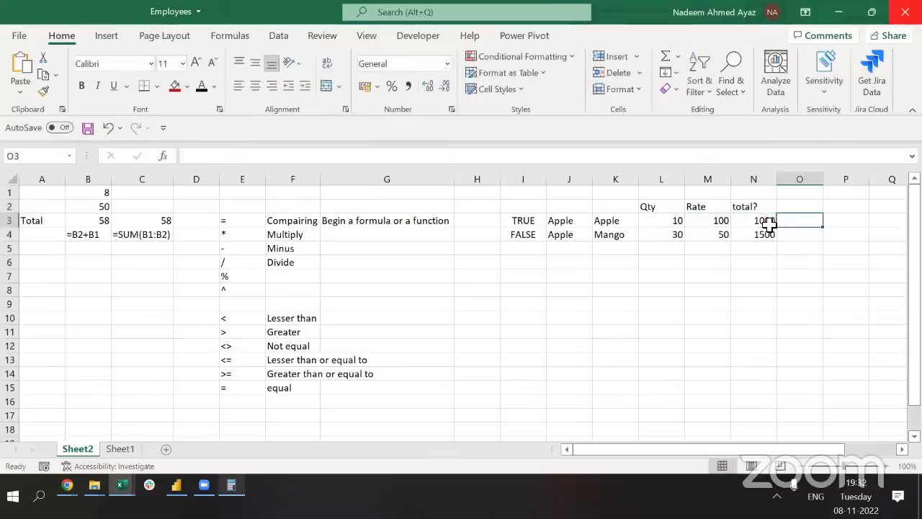
{"action": "type", "text": "'"}
{"action": "key", "text": "ctrl+v"}
{"action": "key", "text": "Return"}
Show N4's formula =M4*L4 as plain text in O4
{"action": "key", "text": "Left"}
{"action": "key", "text": "F2"}
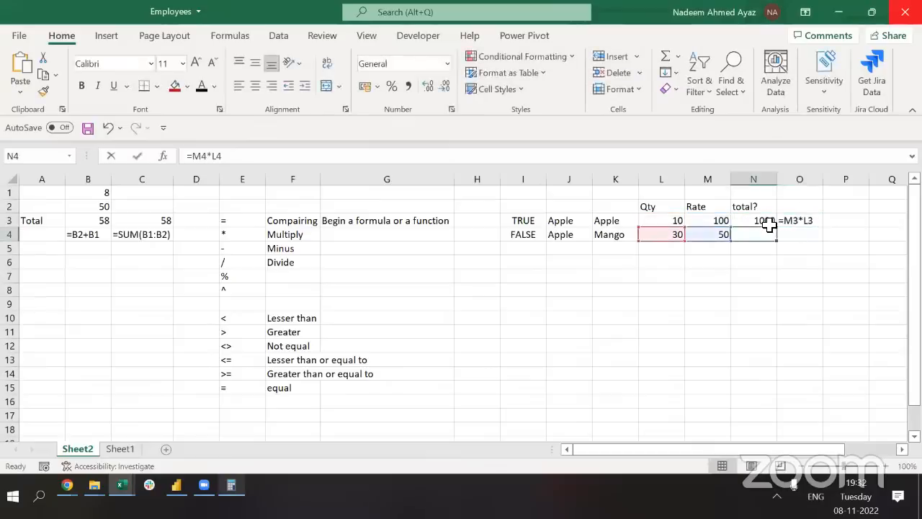
{"action": "key", "text": "shift+Home"}
{"action": "key", "text": "ctrl+c"}
{"action": "key", "text": "Tab"}
{"action": "type", "text": "'"}
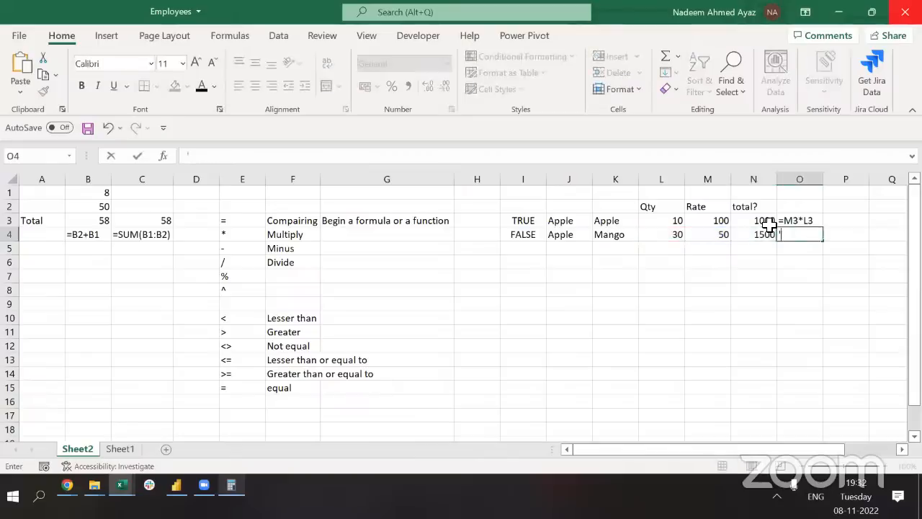
{"action": "key", "text": "ctrl+v"}
{"action": "key", "text": "Return"}
Compare N3's total with O3's formula text and begin typing =prod in P3
{"action": "key", "text": "Up"}
{"action": "key", "text": "Up"}
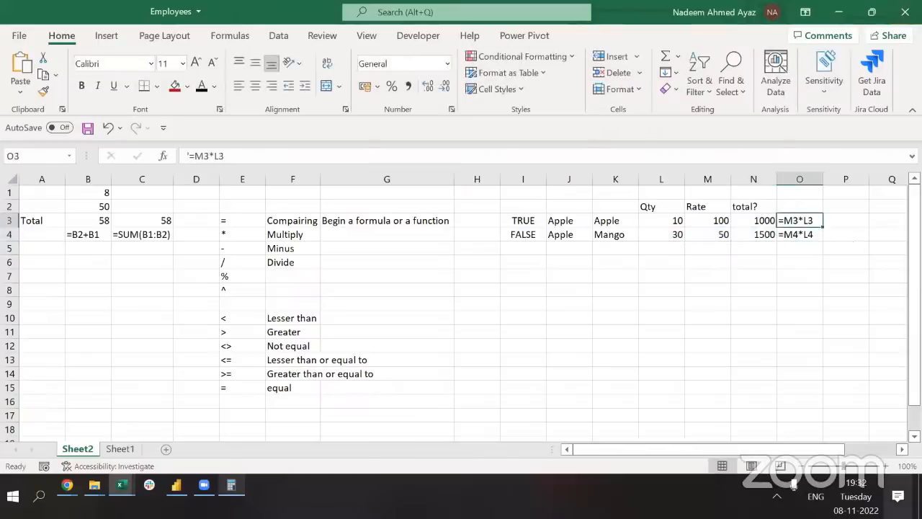
{"action": "key", "text": "Left"}
{"action": "key", "text": "Right"}
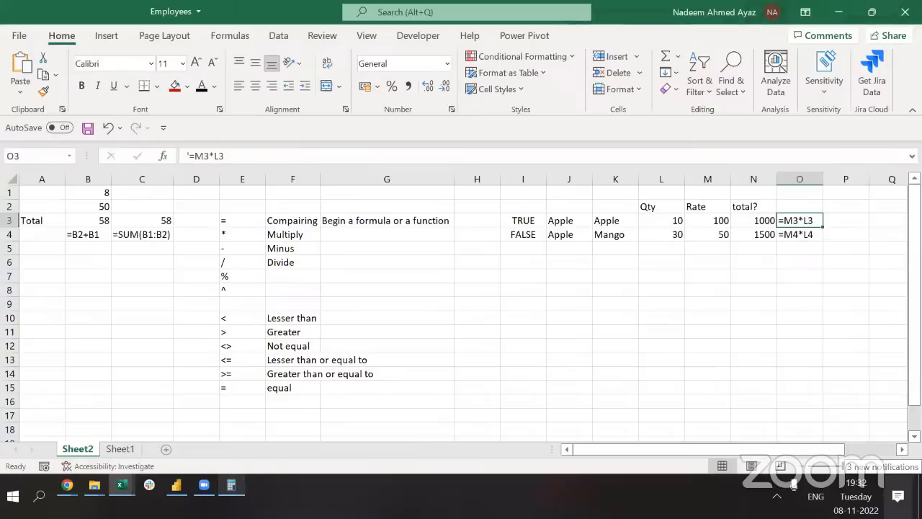
{"action": "key", "text": "Left"}
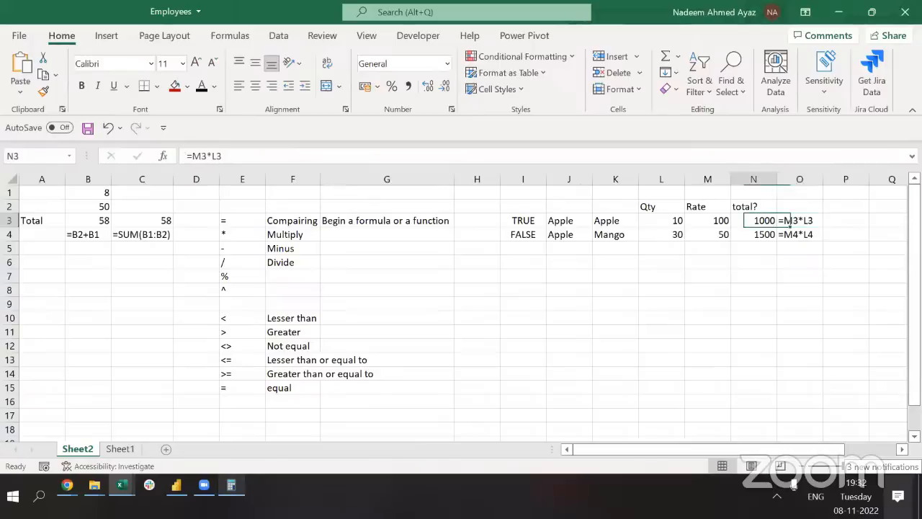
{"action": "key", "text": "Right"}
{"action": "key", "text": "Right"}
{"action": "type", "text": "="}
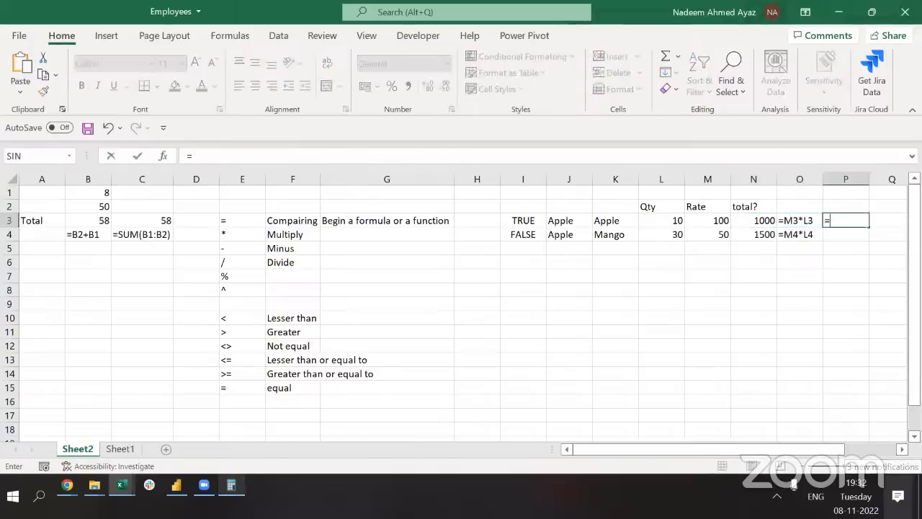
{"action": "type", "text": "prod"}
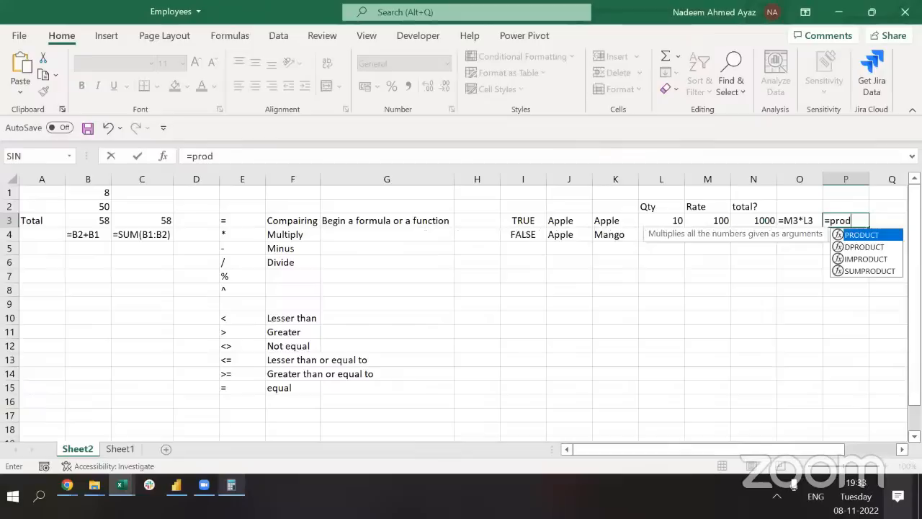
Enter =PRODUCT(M3,L3) in P3 so Rate 100 times Qty 10 gives 1000
{"action": "key", "text": "Tab"}
{"action": "key", "text": "Left"}
{"action": "key", "text": "Left"}
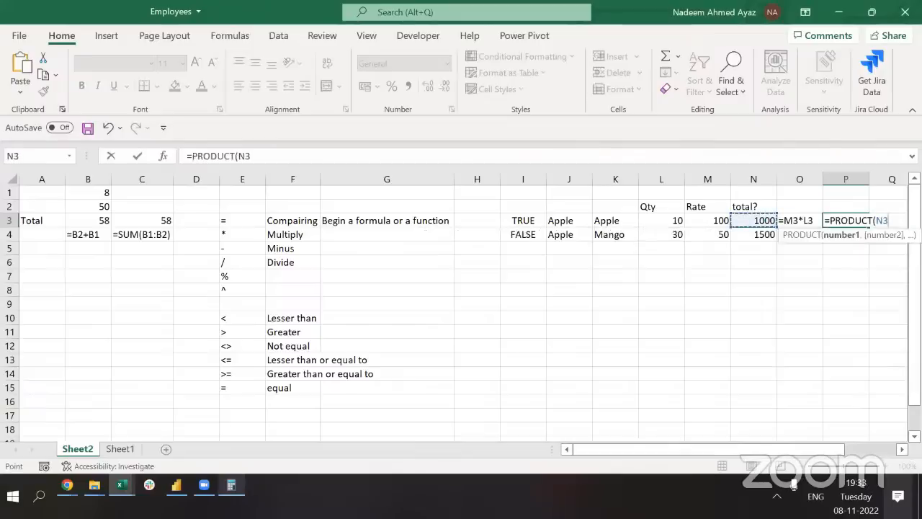
{"action": "key", "text": "Left"}
{"action": "type", "text": ","}
{"action": "key", "text": "Left"}
{"action": "key", "text": "Left"}
{"action": "key", "text": "Left"}
{"action": "key", "text": "Left"}
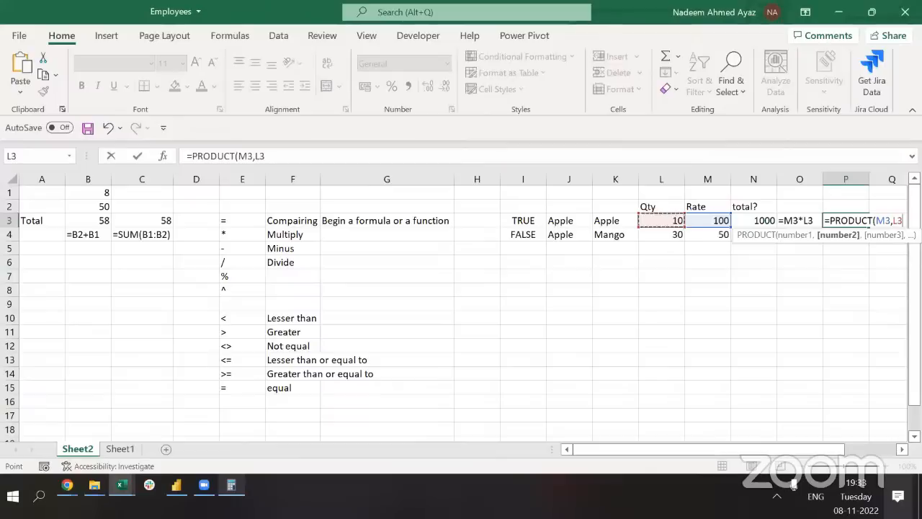
{"action": "type", "text": ")"}
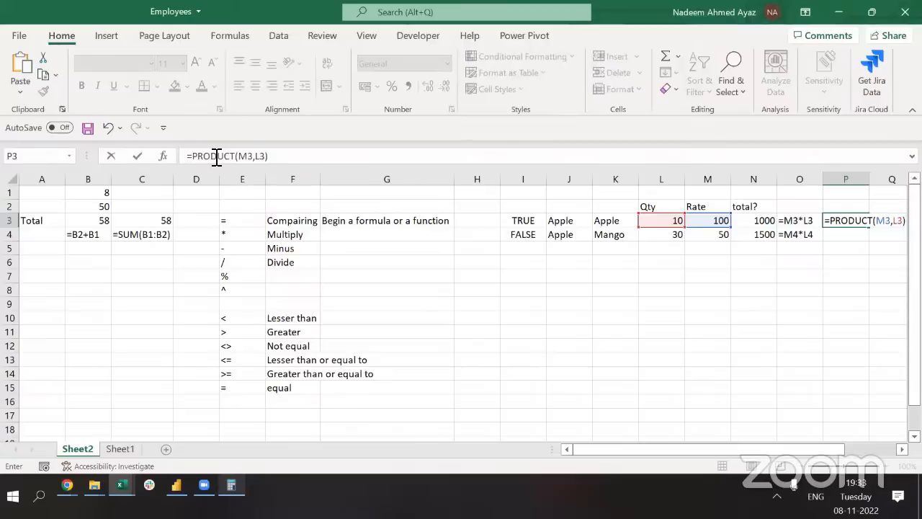
{"action": "left_click_drag", "start_coordinate": [243, 157], "coordinate": [267, 160]}
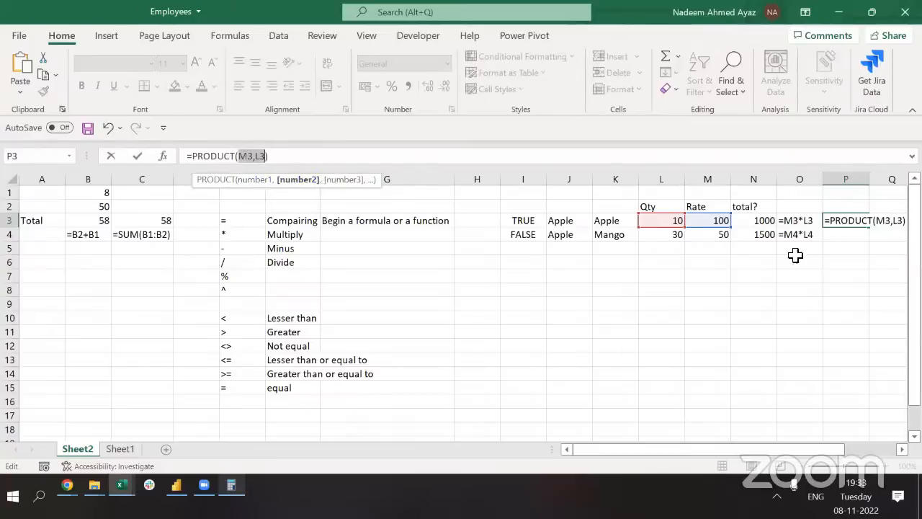
{"action": "left_click", "coordinate": [286, 164]}
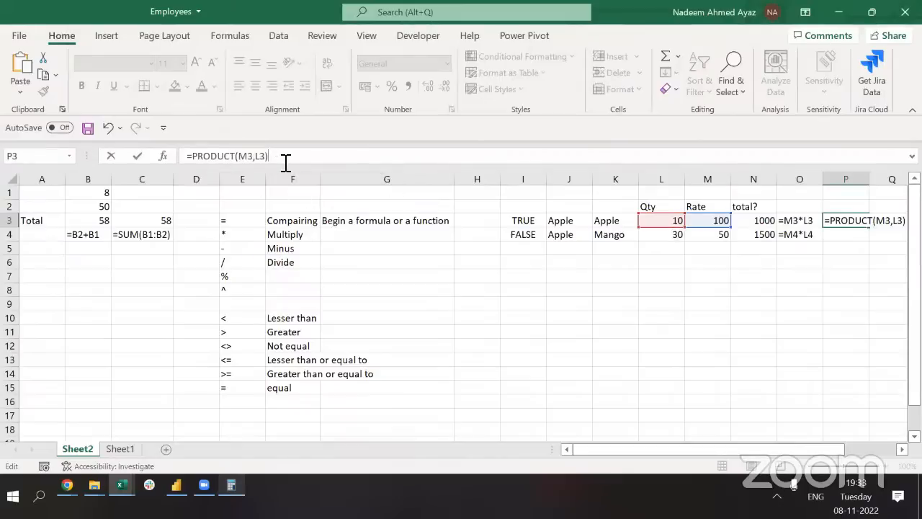
{"action": "key", "text": "Return"}
{"action": "key", "text": "Up"}
{"action": "key", "text": "F2"}
{"action": "key", "text": "Tab"}
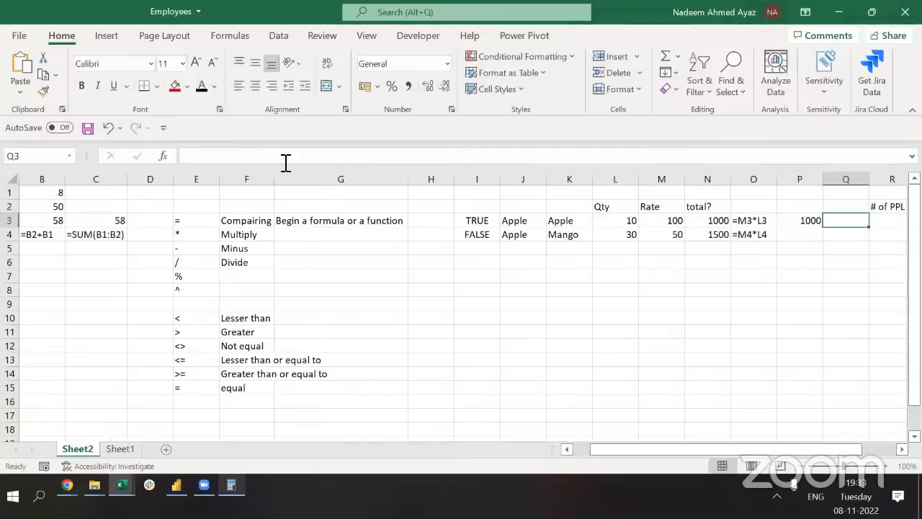
Paste the =PRODUCT(M3,L3) formula text into Q3 and autofit column Q to show it
{"action": "key", "text": "ctrl+v"}
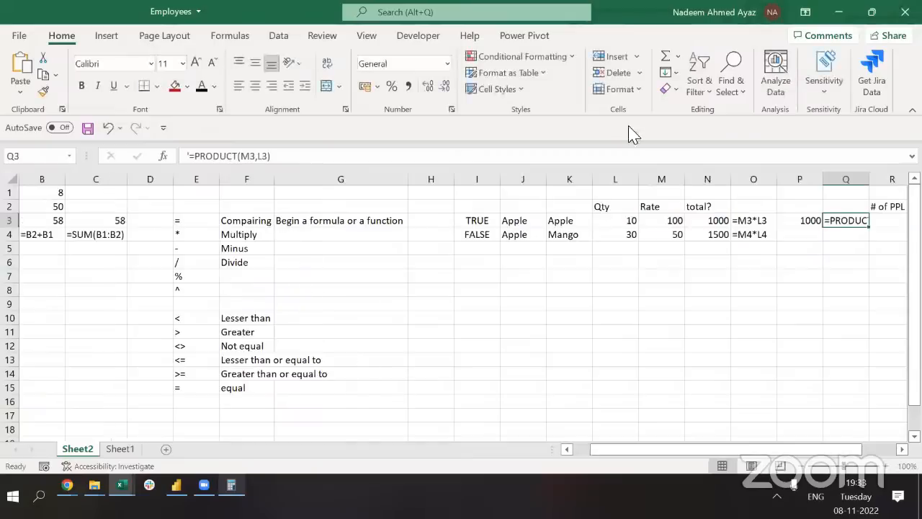
{"action": "double_click", "coordinate": [871, 187]}
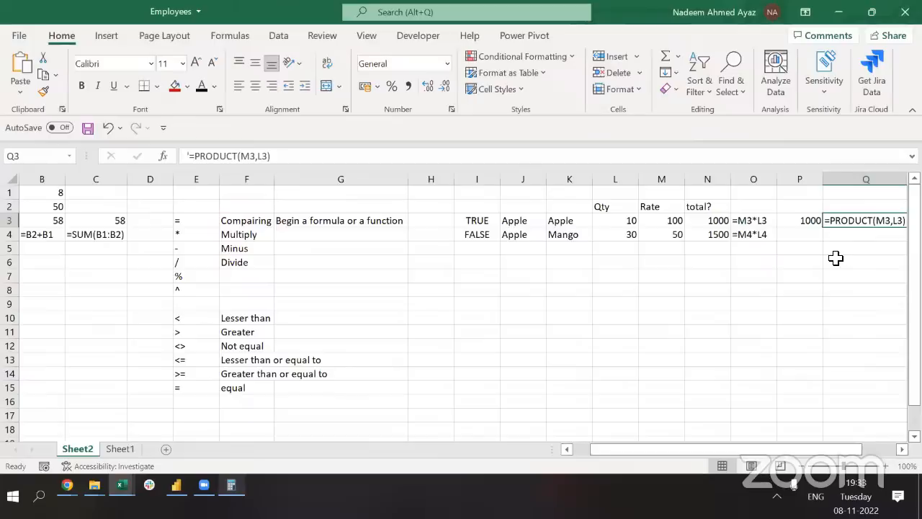
{"action": "key", "text": "Left"}
{"action": "key", "text": "Left"}
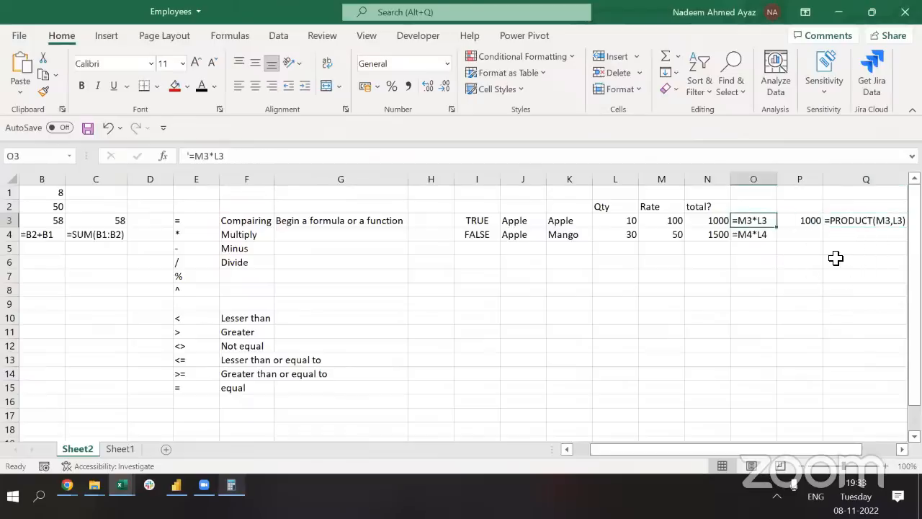
{"action": "left_click_drag", "start_coordinate": [225, 155], "coordinate": [164, 160]}
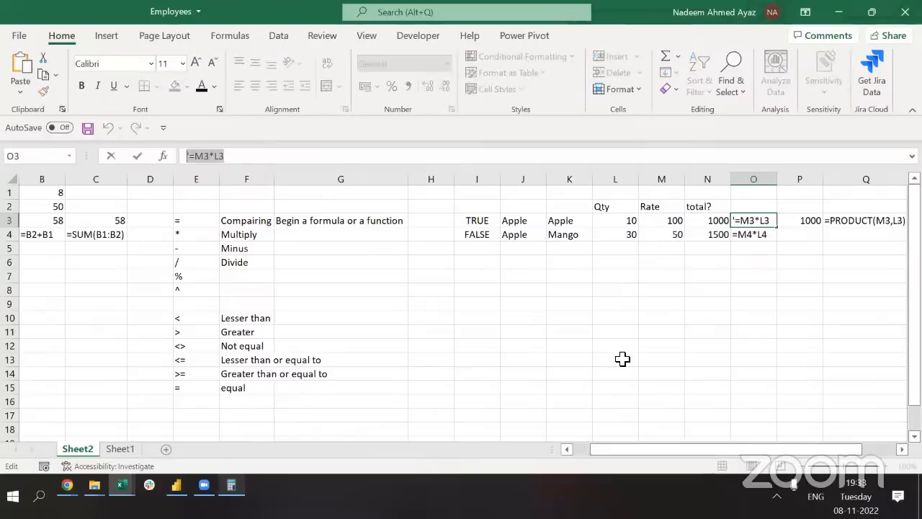
{"action": "key", "text": "alt+Tab"}
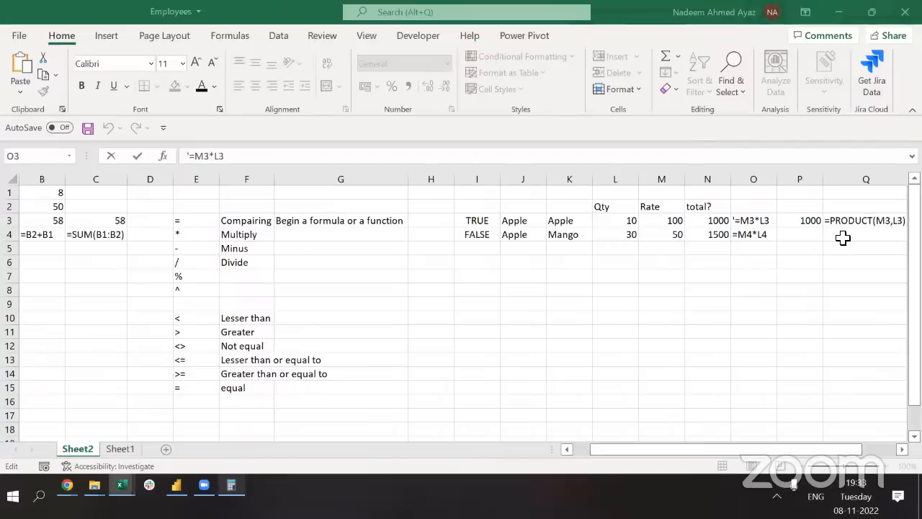
{"action": "key", "text": "Escape"}
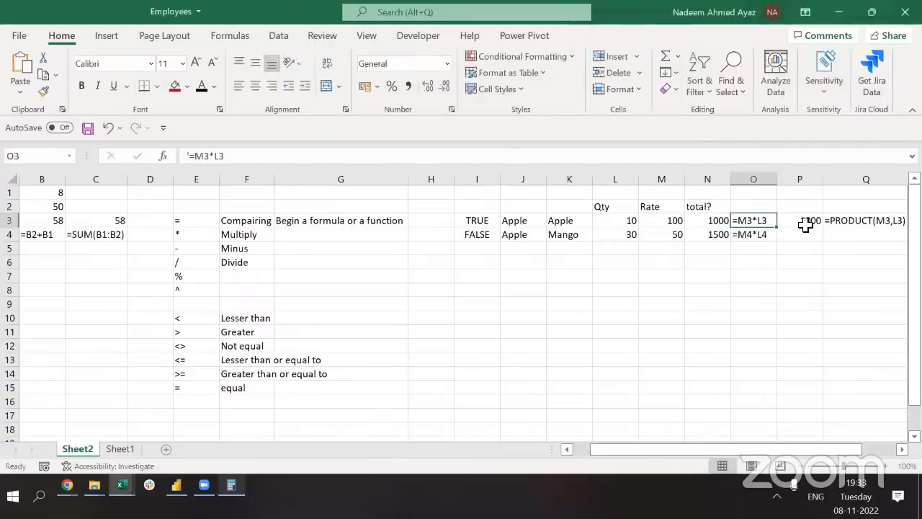
Fill P4 (1500) and Q4 down from row 3 with Ctrl+D
{"action": "key", "text": "Right"}
{"action": "key", "text": "shift+Down"}
{"action": "key", "text": "ctrl+d"}
{"action": "key", "text": "Right"}
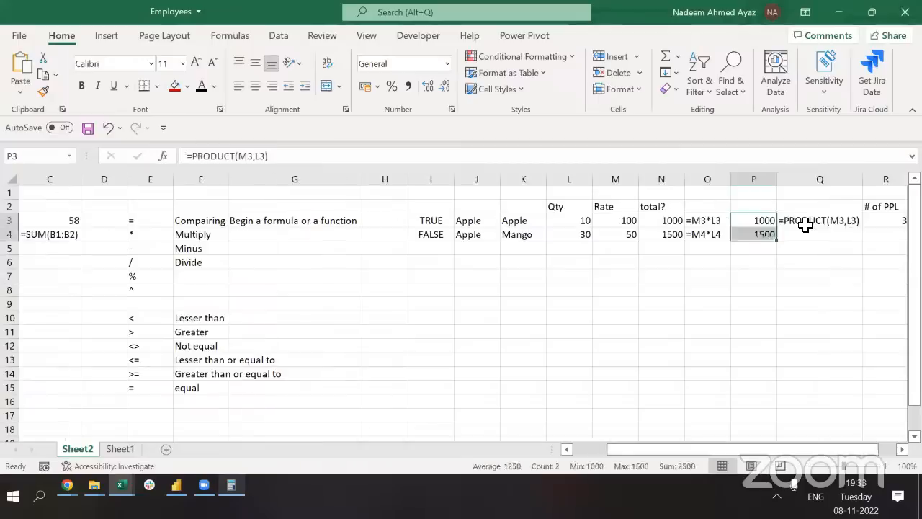
{"action": "key", "text": "shift+Down"}
{"action": "key", "text": "ctrl+d"}
{"action": "key", "text": "Down"}
{"action": "left_click", "coordinate": [806, 225]}
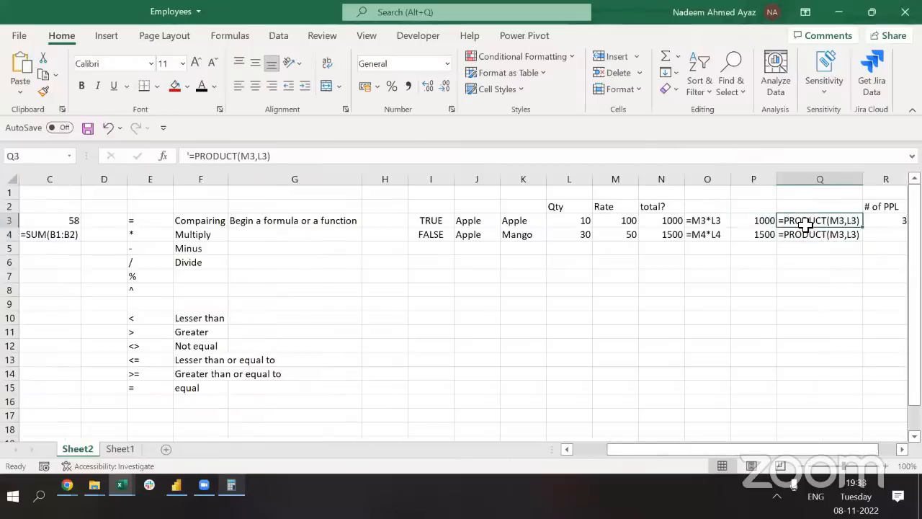
{"action": "key", "text": "shift+Down"}
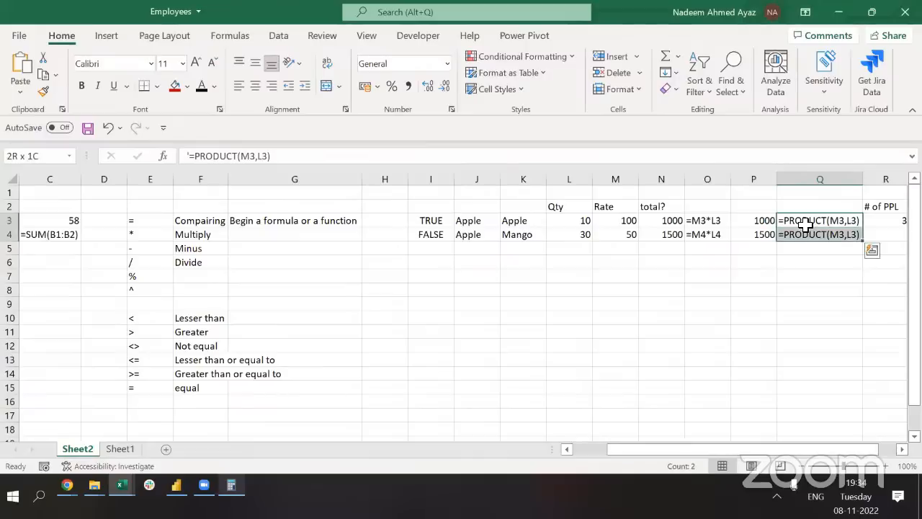
{"action": "key", "text": "Down"}
{"action": "key", "text": "ctrl+Left"}
{"action": "key", "text": "ctrl+Left"}
{"action": "key", "text": "ctrl+Left"}
{"action": "key", "text": "ctrl+Left"}
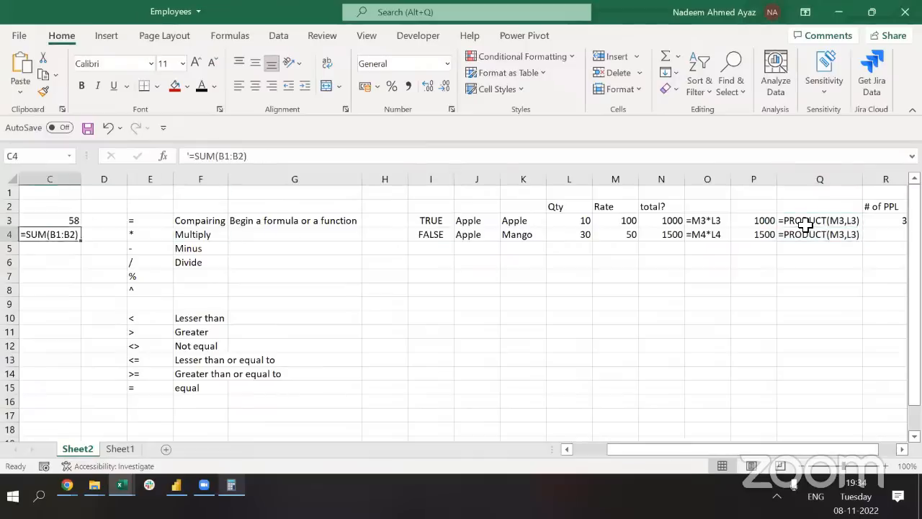
{"action": "key", "text": "ctrl+Left"}
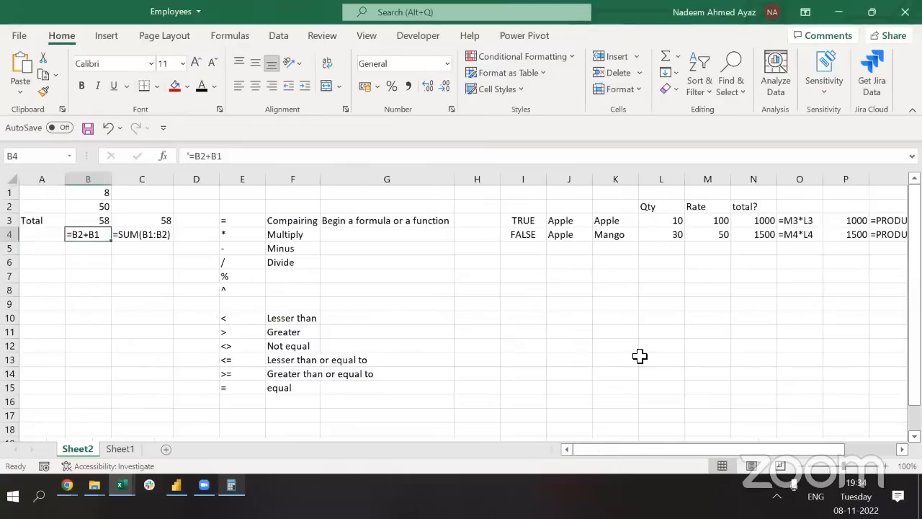
{"action": "key", "text": "ctrl+n"}
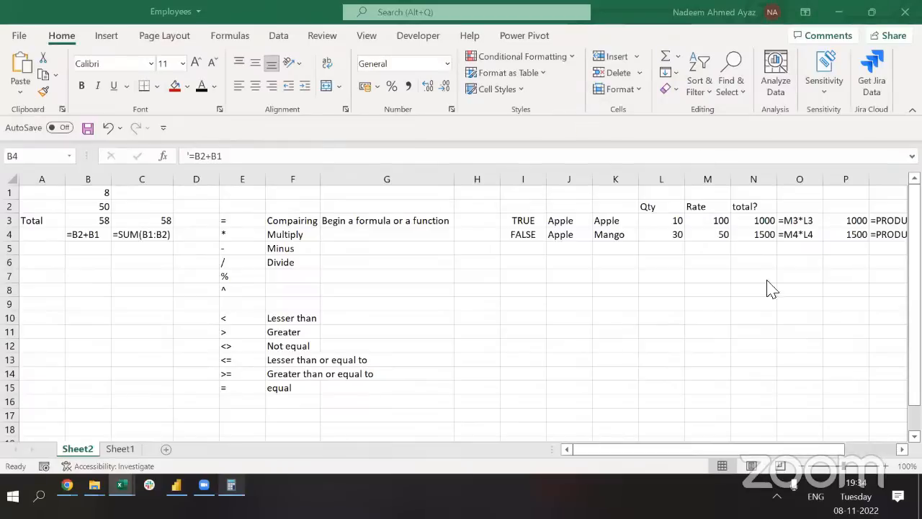
{"action": "left_click", "coordinate": [727, 235]}
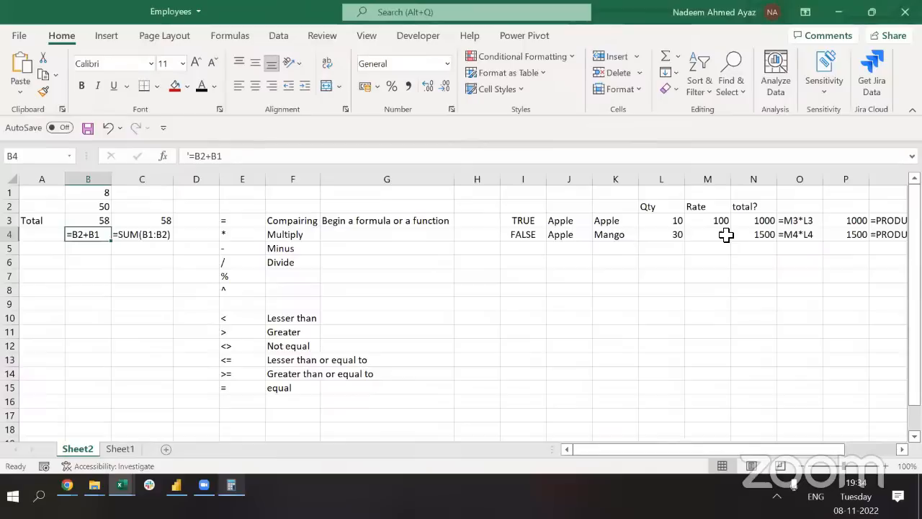
{"action": "key", "text": "Right"}
{"action": "key", "text": "Right"}
{"action": "key", "text": "Right"}
{"action": "key", "text": "Right"}
{"action": "key", "text": "Right"}
{"action": "key", "text": "Right"}
{"action": "key", "text": "Right"}
{"action": "key", "text": "Right"}
{"action": "key", "text": "Right"}
{"action": "key", "text": "Right"}
{"action": "key", "text": "Right"}
{"action": "key", "text": "Right"}
{"action": "key", "text": "Right"}
{"action": "key", "text": "Right"}
{"action": "key", "text": "Right"}
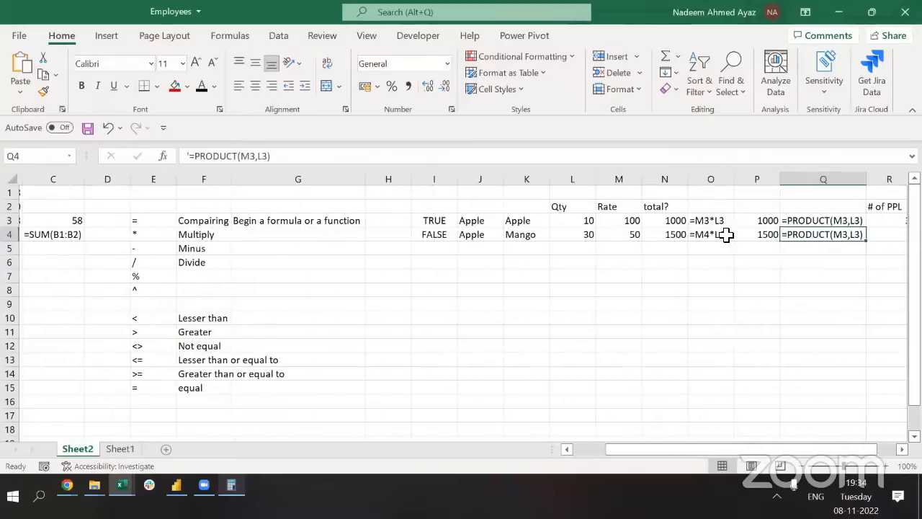
{"action": "key", "text": "Right"}
{"action": "key", "text": "Left"}
{"action": "key", "text": "Up"}
{"action": "key", "text": "Down"}
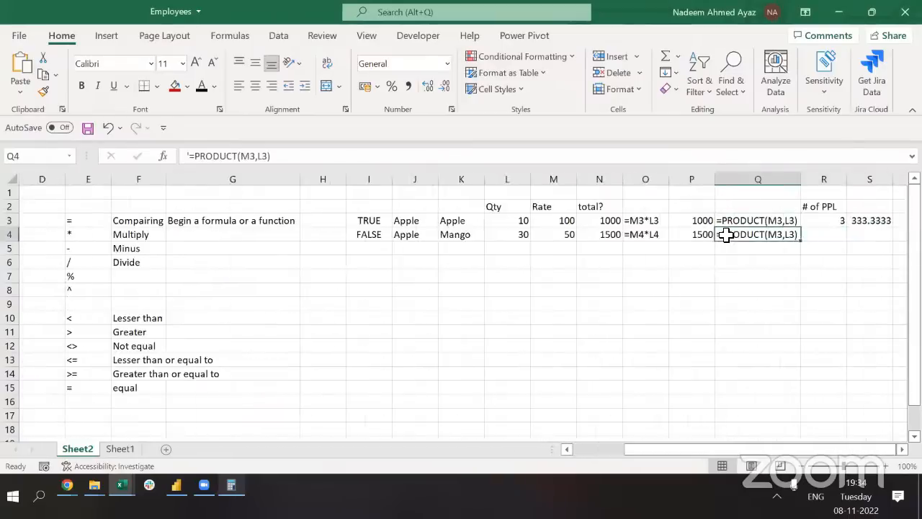
{"action": "key", "text": "Left"}
{"action": "key", "text": "Left"}
{"action": "key", "text": "Left"}
{"action": "key", "text": "Left"}
{"action": "key", "text": "Left"}
{"action": "key", "text": "Left"}
{"action": "key", "text": "Left"}
{"action": "key", "text": "Left"}
{"action": "key", "text": "Left"}
{"action": "key", "text": "Left"}
{"action": "key", "text": "Left"}
{"action": "key", "text": "Left"}
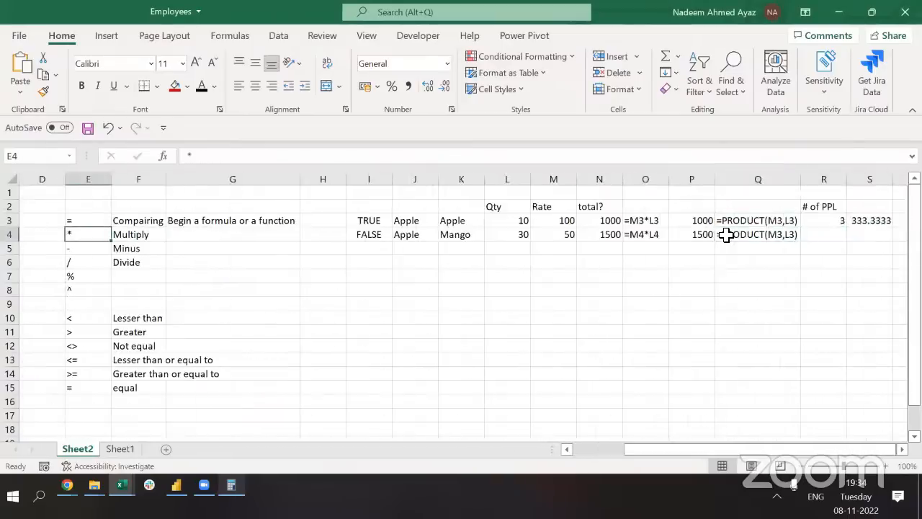
{"action": "key", "text": "Left"}
{"action": "key", "text": "Left"}
{"action": "key", "text": "Right"}
{"action": "key", "text": "Right"}
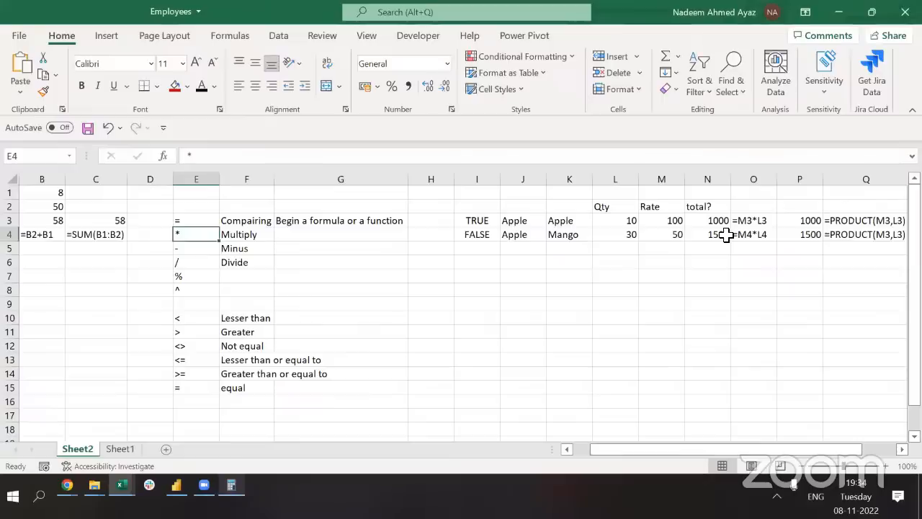
{"action": "key", "text": "ctrl+Right"}
{"action": "key", "text": "ctrl+Right"}
{"action": "key", "text": "ctrl+Right"}
{"action": "key", "text": "ctrl+Right"}
{"action": "key", "text": "ctrl+Left"}
{"action": "key", "text": "ctrl+Left"}
{"action": "key", "text": "ctrl+Left"}
{"action": "key", "text": "ctrl+Left"}
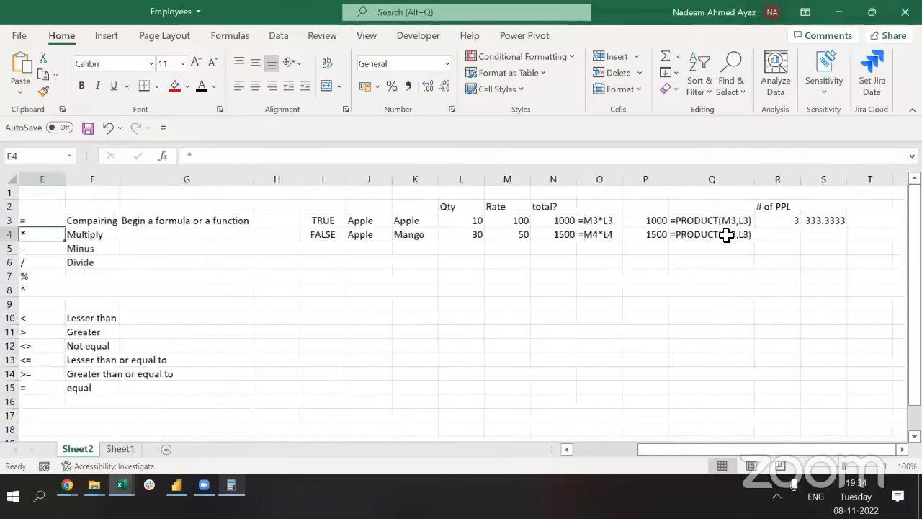
{"action": "key", "text": "Left"}
{"action": "key", "text": "Left"}
{"action": "key", "text": "Left"}
{"action": "key", "text": "Left"}
{"action": "key", "text": "Right"}
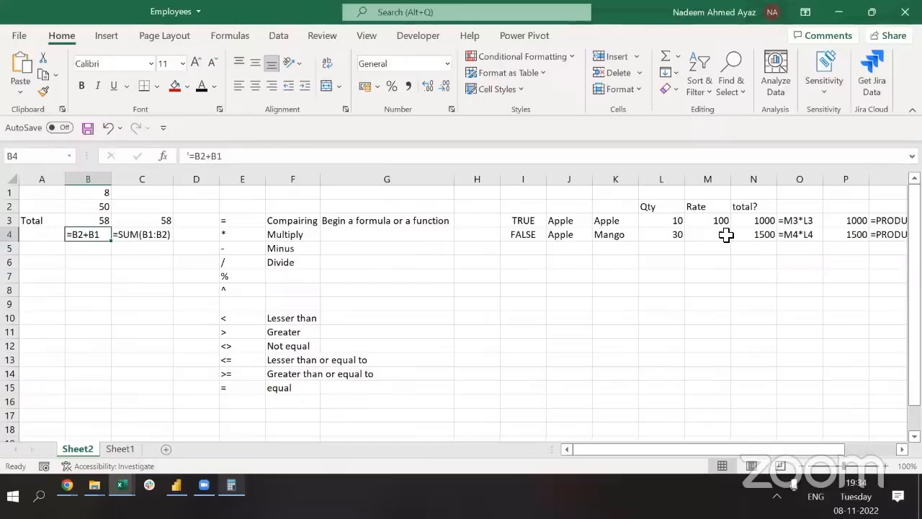
{"action": "key", "text": "Right"}
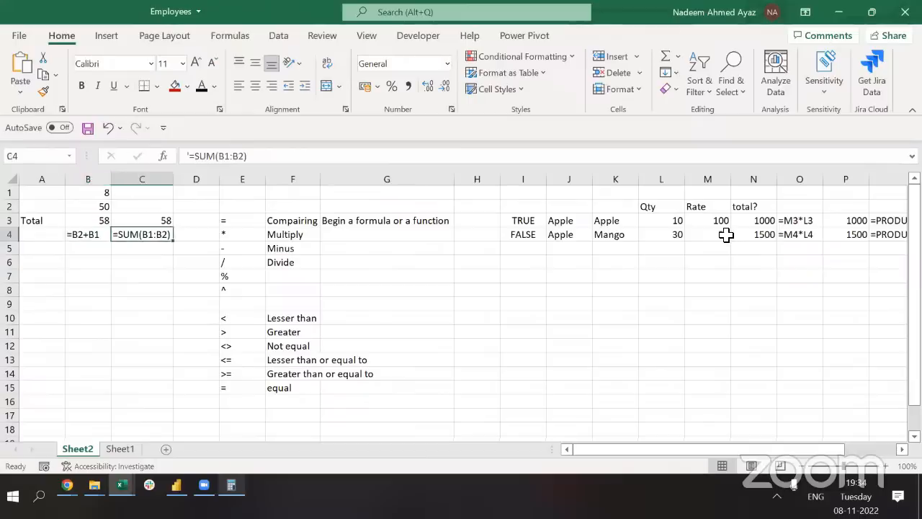
{"action": "key", "text": "Right"}
{"action": "key", "text": "Right"}
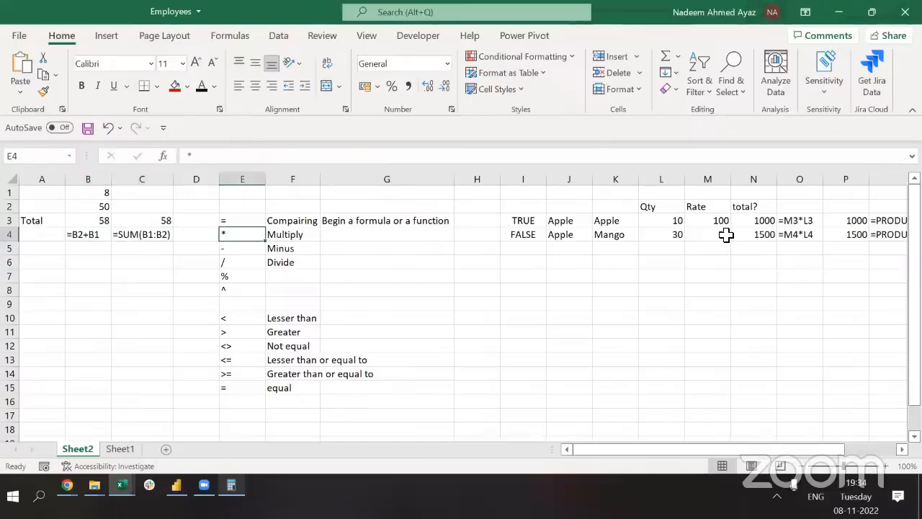
{"action": "key", "text": "Right"}
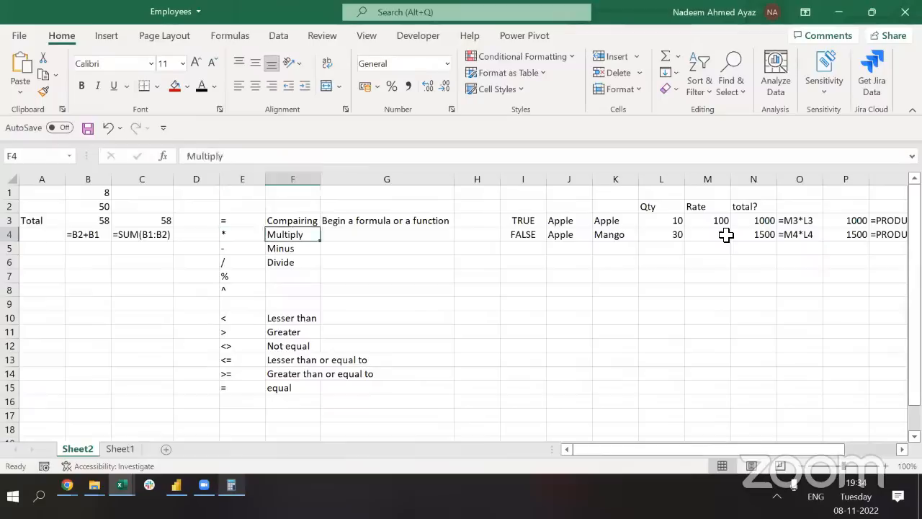
{"action": "key", "text": "Right"}
{"action": "key", "text": "Right"}
{"action": "key", "text": "Right"}
{"action": "key", "text": "Right"}
{"action": "key", "text": "Right"}
{"action": "key", "text": "Right"}
{"action": "key", "text": "Right"}
{"action": "key", "text": "Right"}
{"action": "key", "text": "Right"}
{"action": "key", "text": "Right"}
{"action": "key", "text": "Right"}
{"action": "key", "text": "Up"}
{"action": "key", "text": "ctrl+Left"}
{"action": "key", "text": "ctrl+Left"}
{"action": "key", "text": "ctrl+Left"}
{"action": "key", "text": "ctrl+Left"}
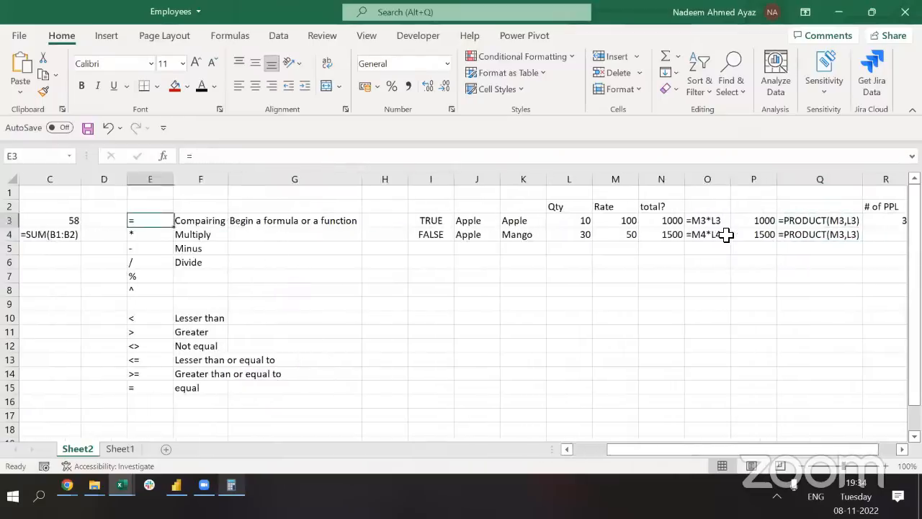
{"action": "key", "text": "ctrl+Left"}
{"action": "key", "text": "Right"}
{"action": "key", "text": "Down"}
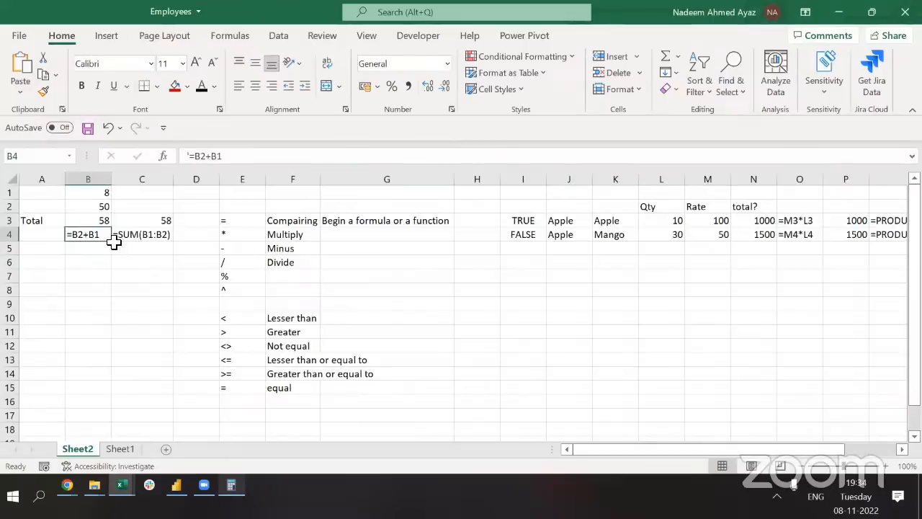
{"action": "left_click", "coordinate": [140, 232], "text": "ctrl"}
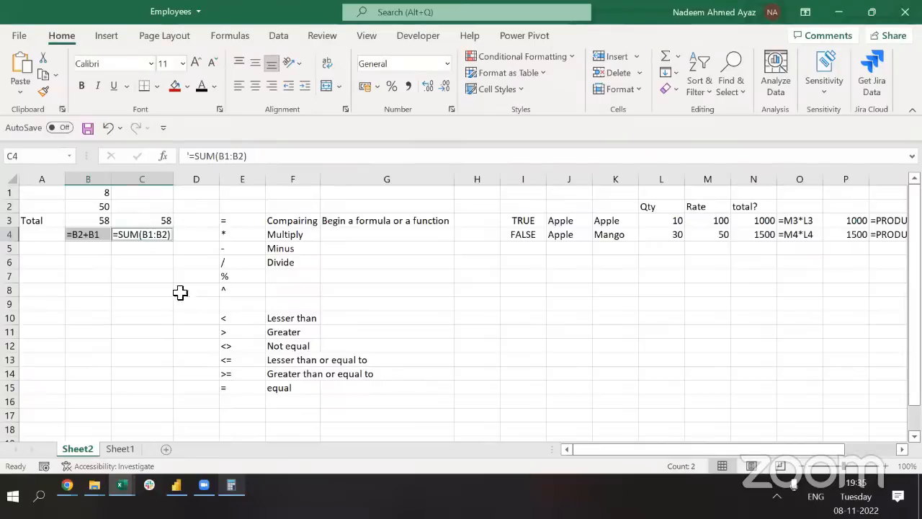
{"action": "left_click", "coordinate": [128, 235]}
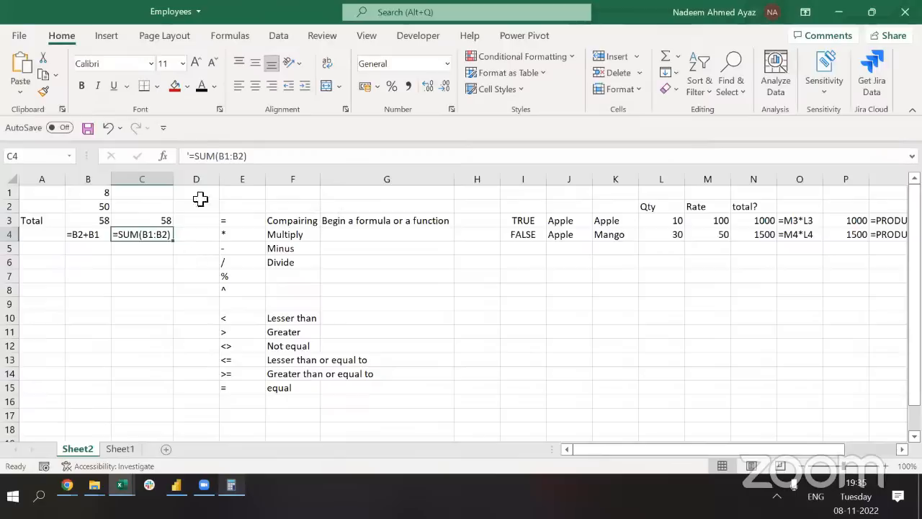
{"action": "left_click", "coordinate": [201, 158]}
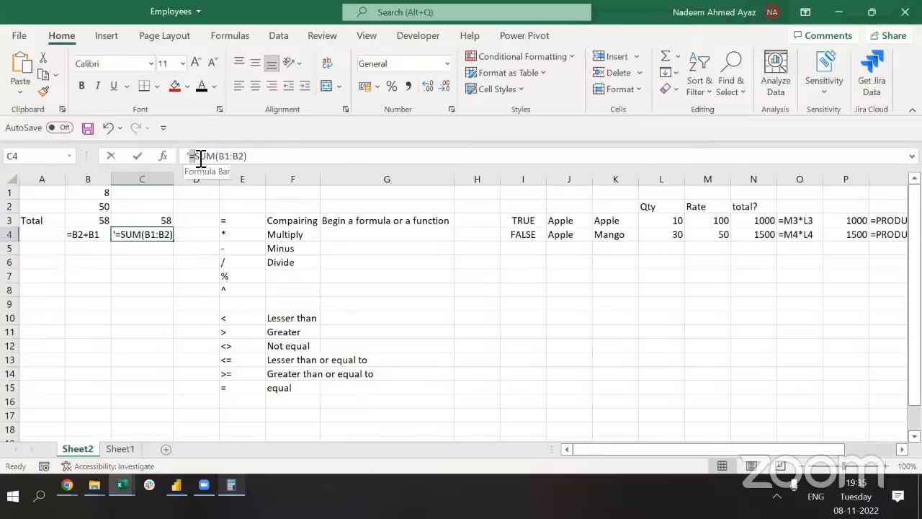
{"action": "double_click", "coordinate": [196, 156]}
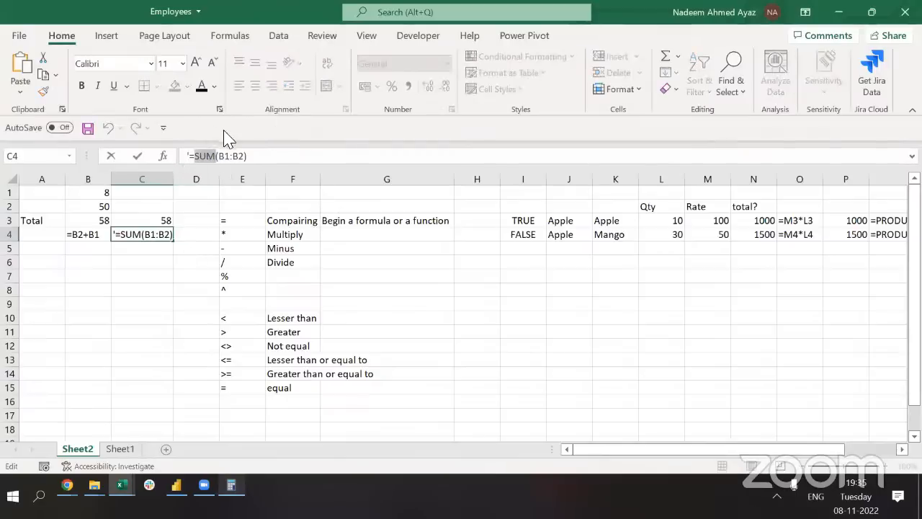
{"action": "left_click", "coordinate": [224, 159]}
{"action": "double_click", "coordinate": [225, 158]}
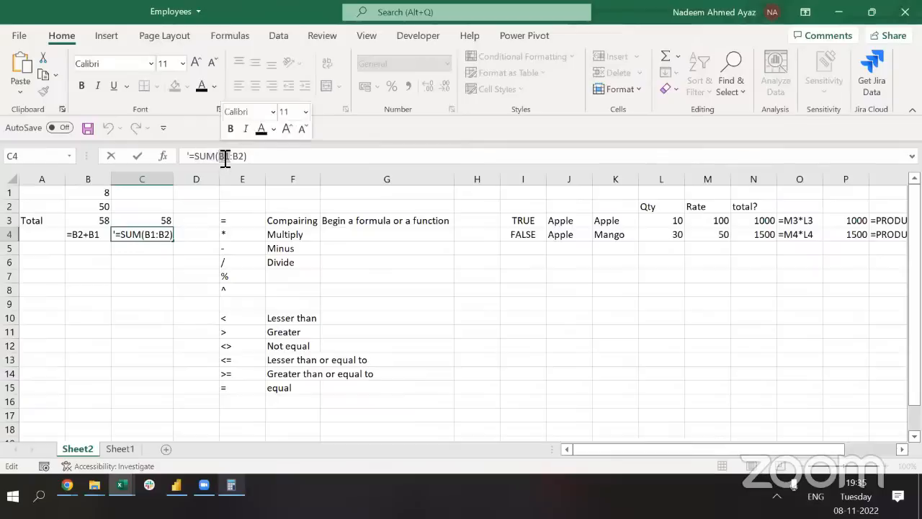
{"action": "key", "text": "Right"}
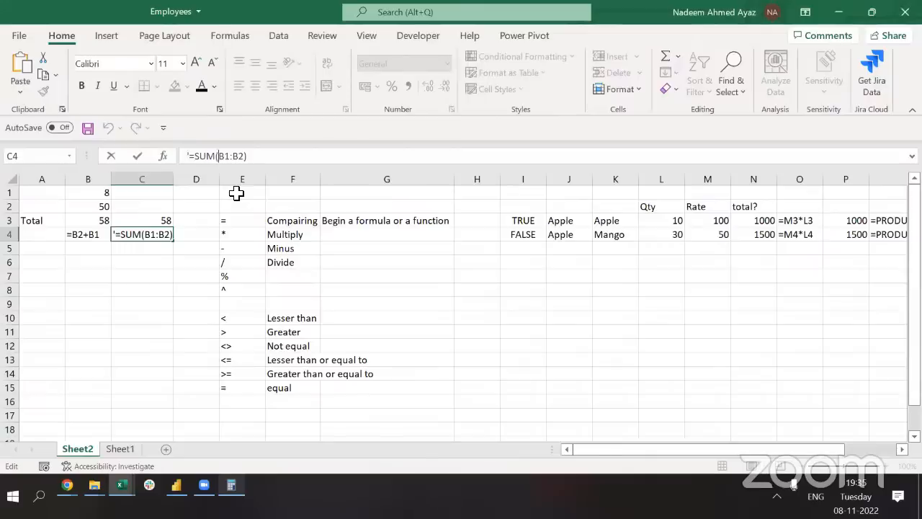
{"action": "key", "text": "shift+Right"}
{"action": "key", "text": "shift+Right"}
{"action": "key", "text": "shift+Right"}
{"action": "key", "text": "shift+Right"}
{"action": "key", "text": "Escape"}
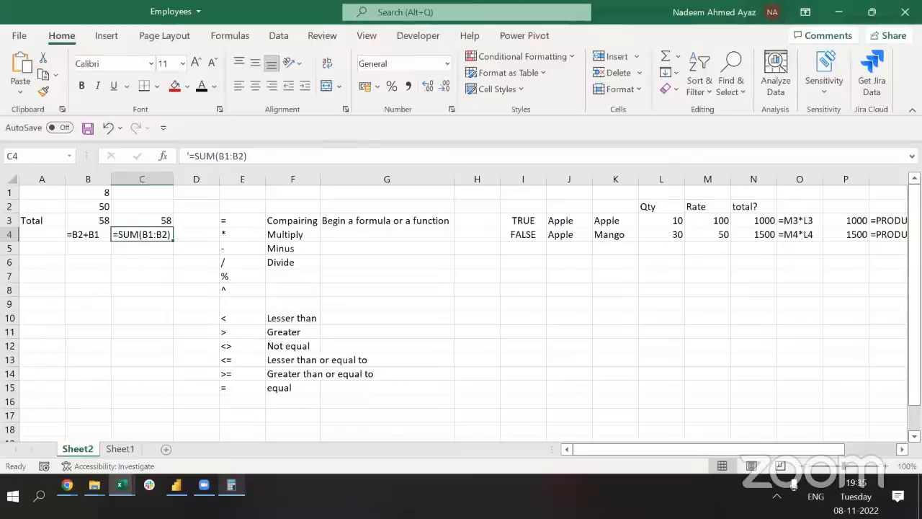
{"action": "left_click", "coordinate": [889, 236]}
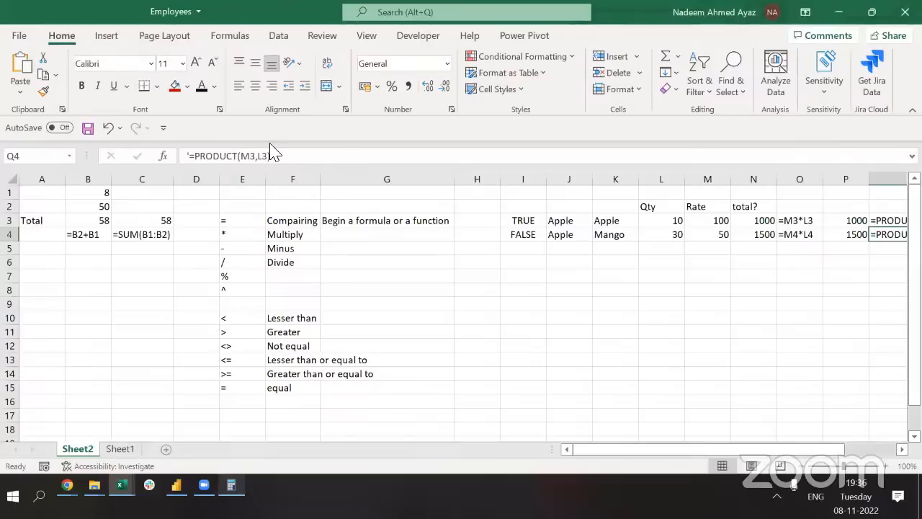
{"action": "left_click", "coordinate": [239, 335]}
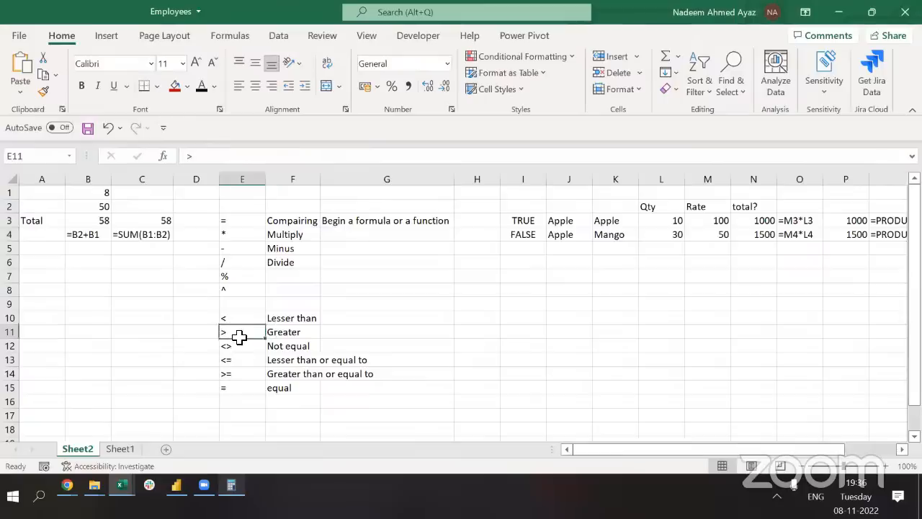
{"action": "scroll", "coordinate": [238, 336], "scroll_direction": "down", "scroll_amount": 4}
Enter =, (, Arguments and ) down E18:E21
{"action": "left_click", "coordinate": [241, 274]}
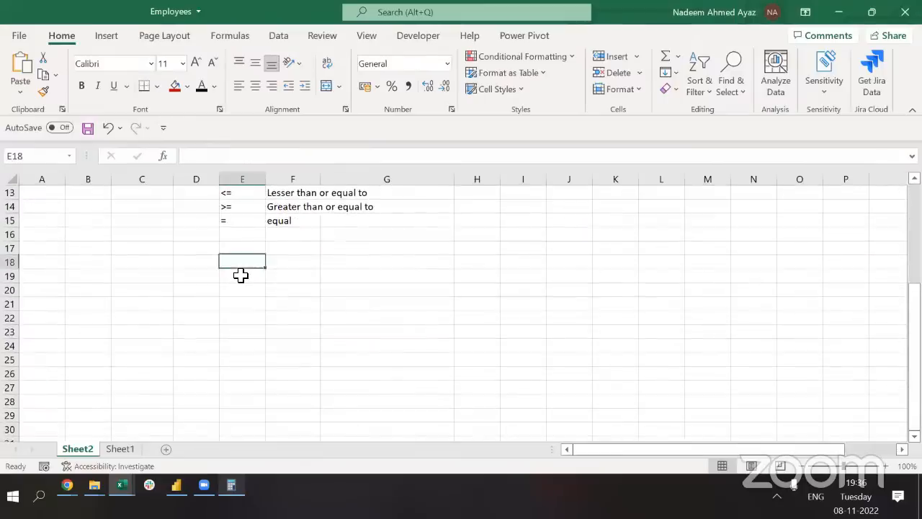
{"action": "type", "text": "="}
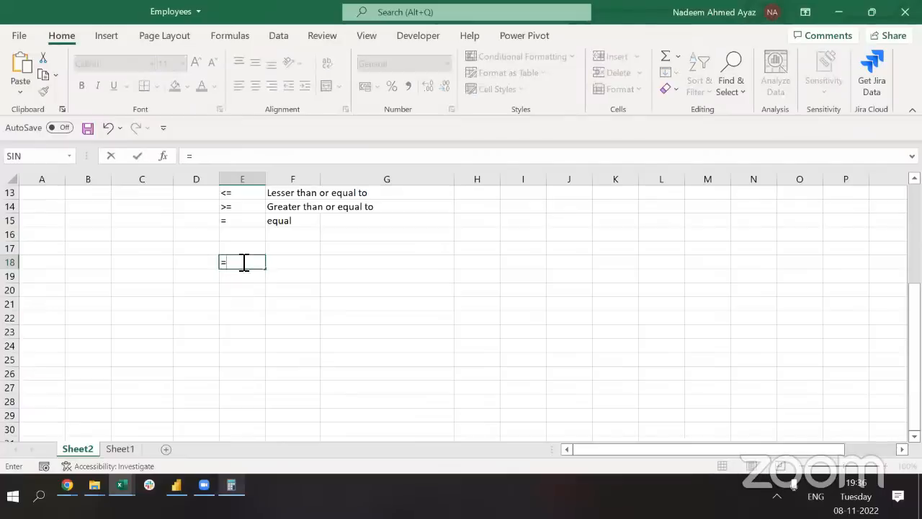
{"action": "key", "text": "Return"}
{"action": "type", "text": "("}
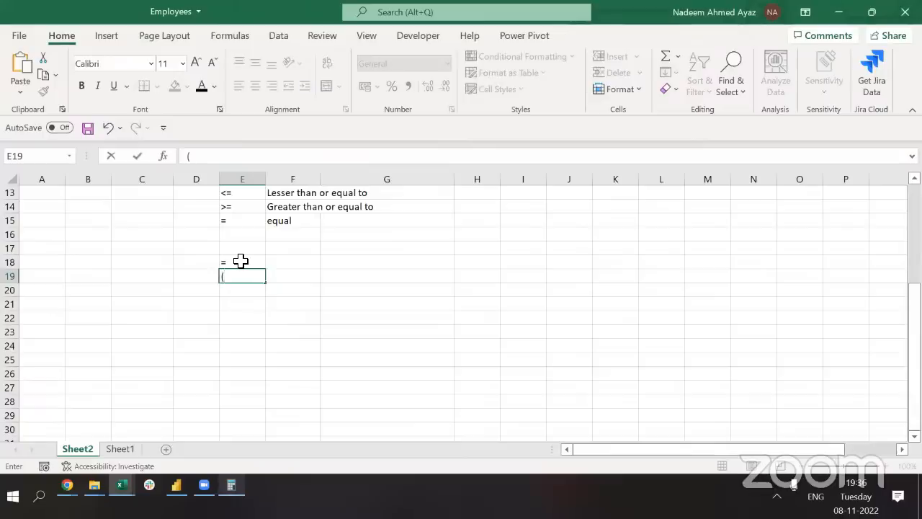
{"action": "key", "text": "Return"}
{"action": "type", "text": "Argu"}
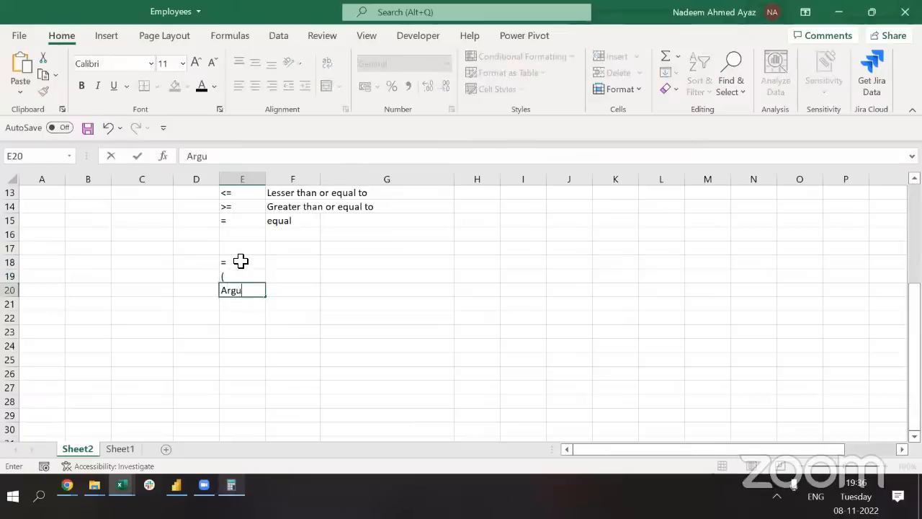
{"action": "type", "text": "ments"}
{"action": "key", "text": "Return"}
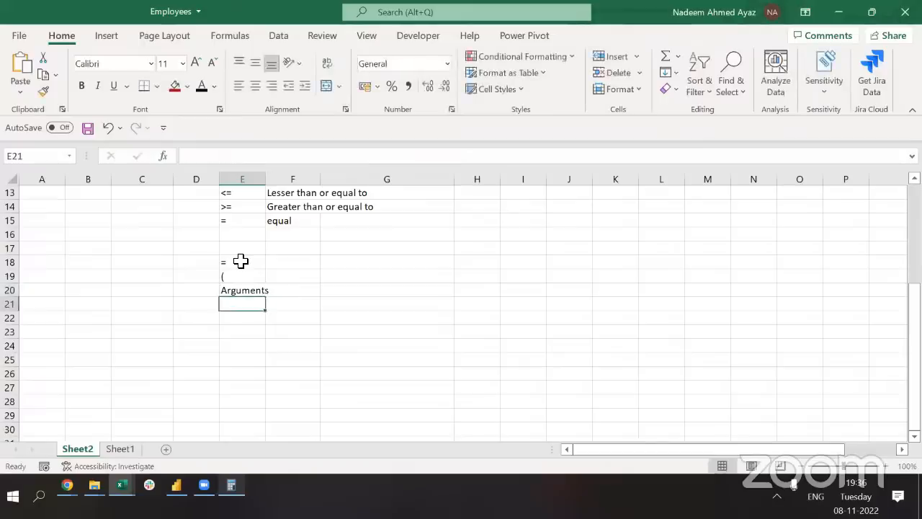
{"action": "type", "text": ")"}
{"action": "key", "text": "Return"}
Select E18:E21 and AutoFit column E's width to the entries
{"action": "left_click", "coordinate": [240, 261]}
{"action": "key", "text": "ctrl+shift+Down"}
{"action": "key", "text": "alt+h"}
{"action": "key", "text": "o"}
{"action": "key", "text": "i"}
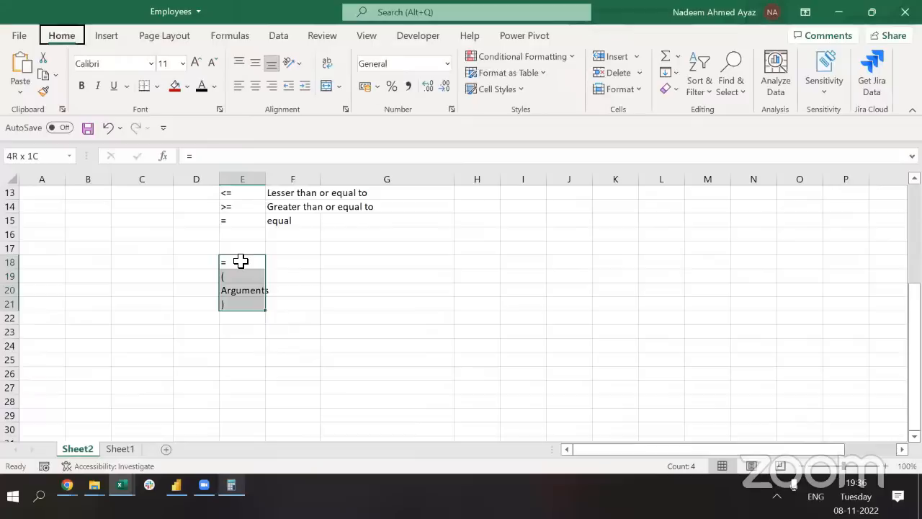
{"action": "key", "text": "Down"}
{"action": "key", "text": "Up"}
{"action": "key", "text": "Up"}
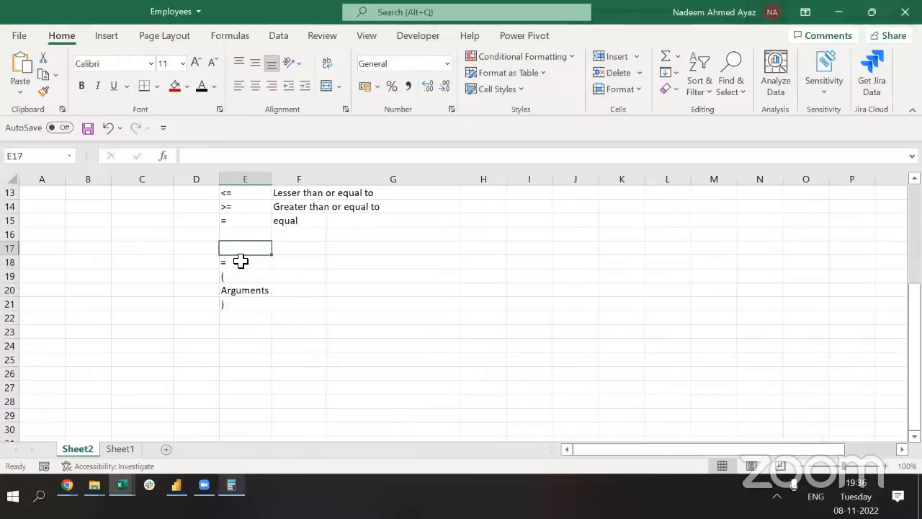
Type the heading PEMDAS into E17, correcting the misplaced M
{"action": "type", "text": "PM"}
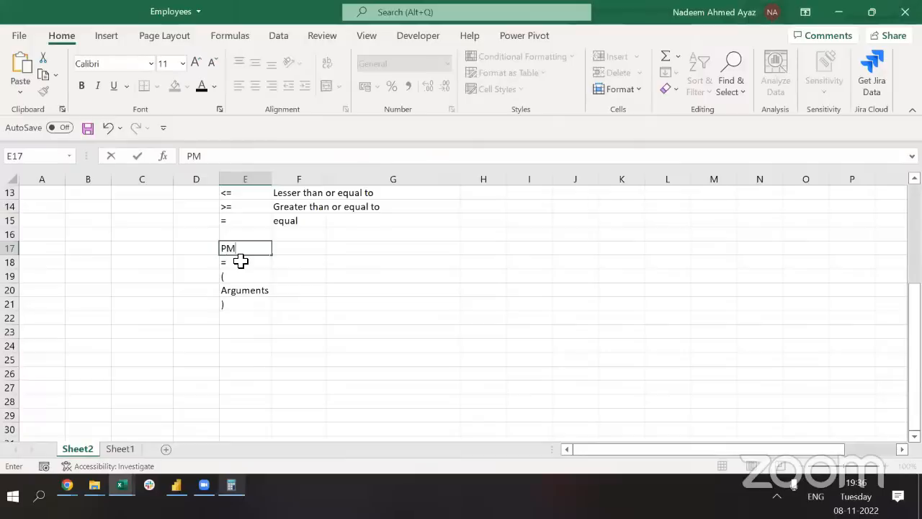
{"action": "key", "text": "BackSpace"}
{"action": "type", "text": "EMDAS"}
{"action": "key", "text": "Return"}
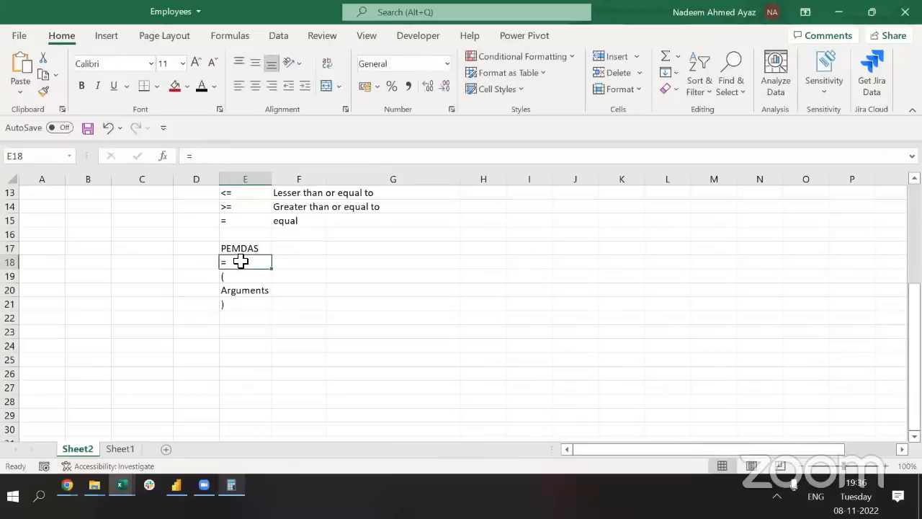
{"action": "key", "text": "Up"}
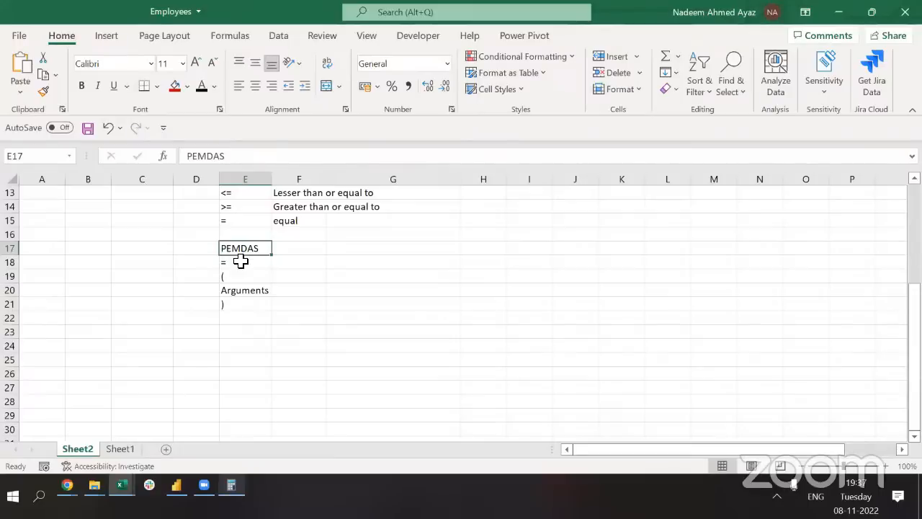
Scroll through Sheet2's operator notes, selecting the ^ exponent entry in E8
{"action": "key", "text": "ctrl"}
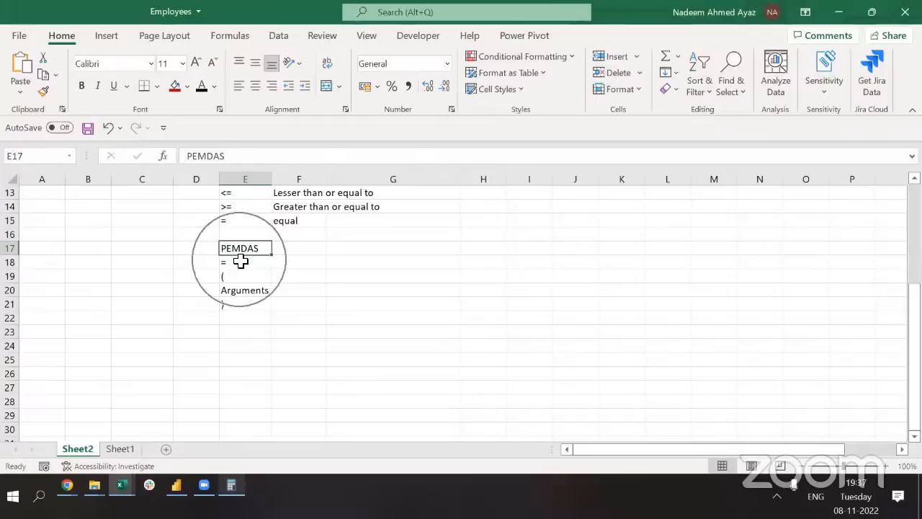
{"action": "scroll", "coordinate": [240, 262], "scroll_direction": "up", "scroll_amount": 4}
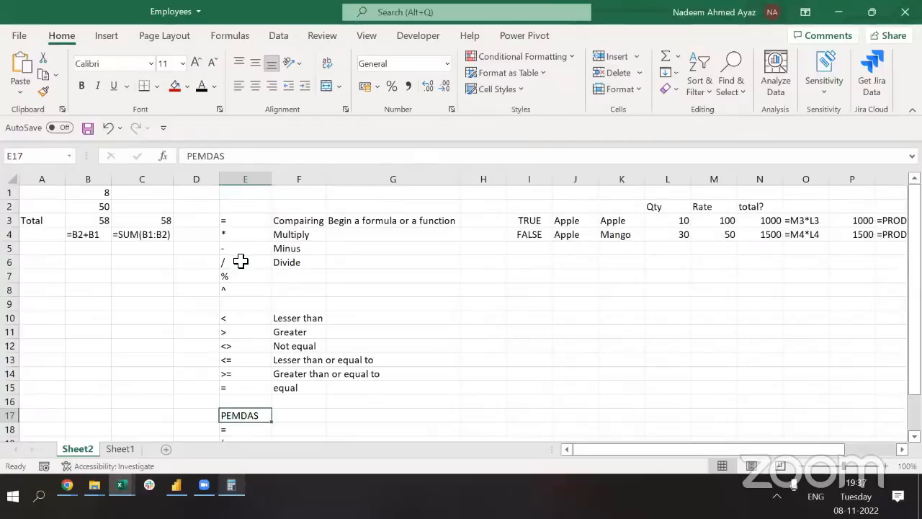
{"action": "left_click", "coordinate": [255, 288]}
{"action": "scroll", "coordinate": [255, 286], "scroll_direction": "down", "scroll_amount": 3}
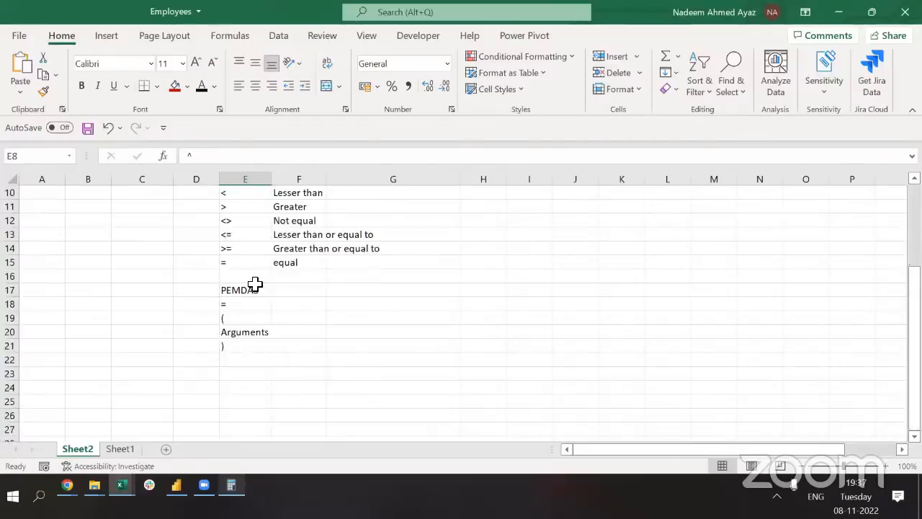
{"action": "scroll", "coordinate": [256, 284], "scroll_direction": "up", "scroll_amount": 3}
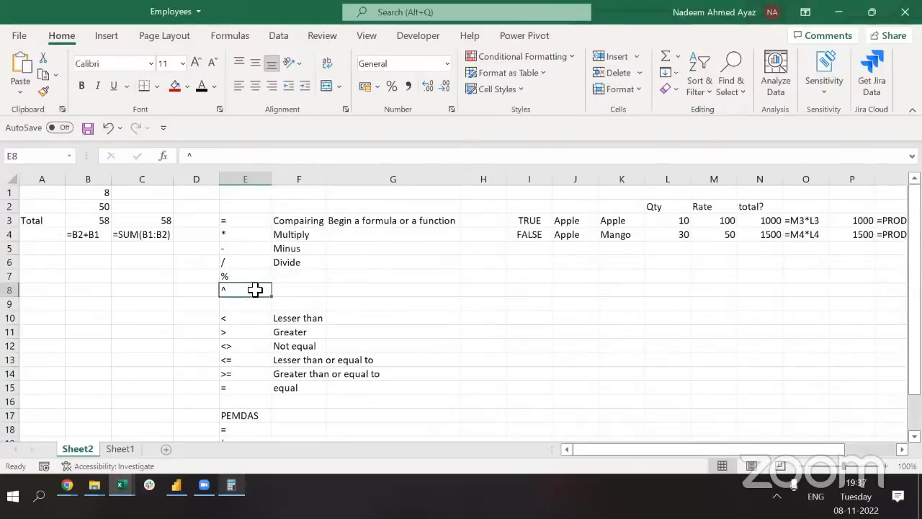
{"action": "key", "text": "ctrl+Page_Down"}
{"action": "key", "text": "ctrl+Page_Up"}
{"action": "key", "text": "alt+Tab"}
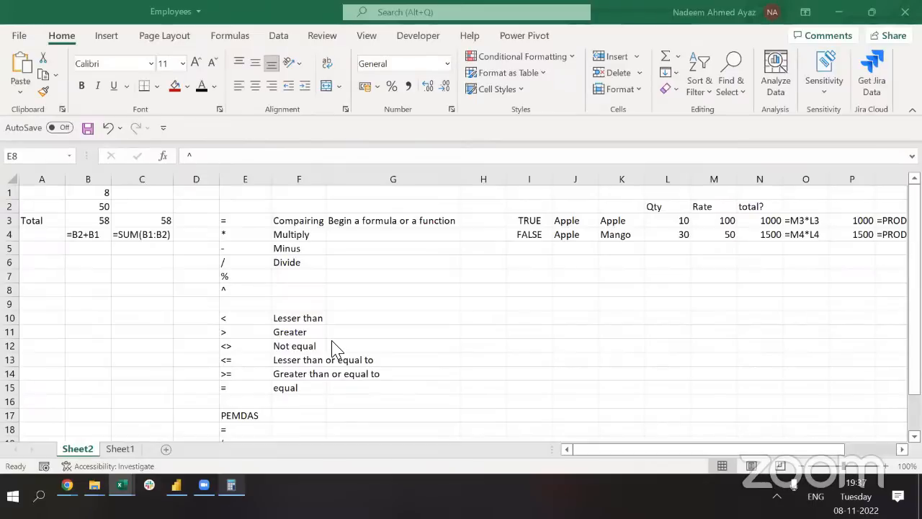
{"action": "left_click", "coordinate": [243, 288]}
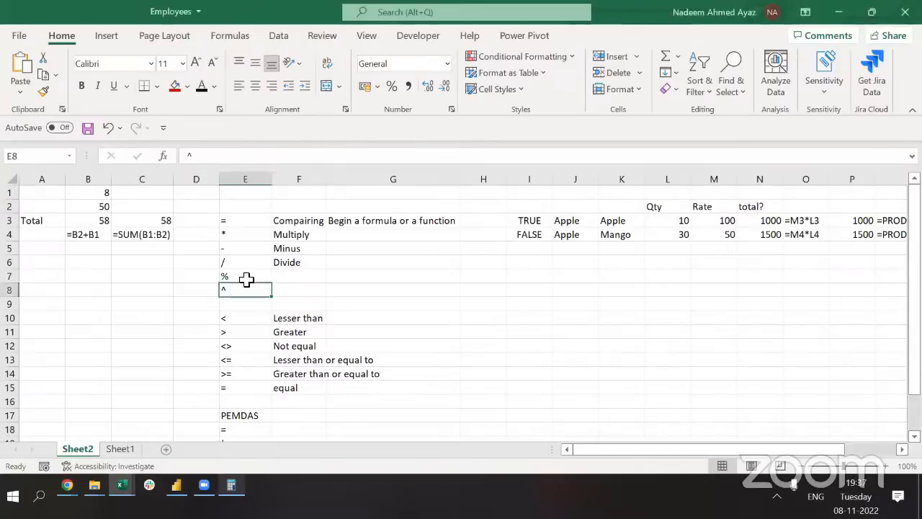
Highlight the operator list E3:E17 for review, then go to Sheet1's employee table
{"action": "scroll", "coordinate": [268, 277], "scroll_direction": "down", "scroll_amount": 4}
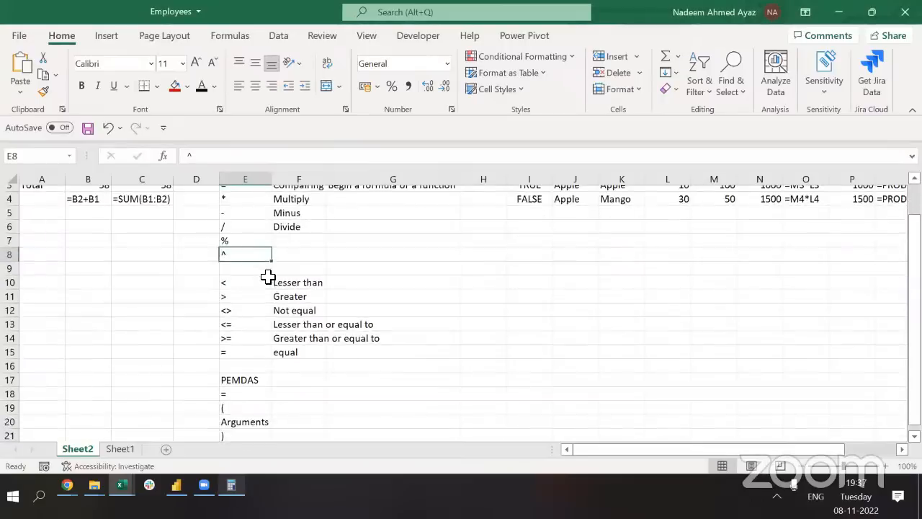
{"action": "scroll", "coordinate": [268, 276], "scroll_direction": "up", "scroll_amount": 4}
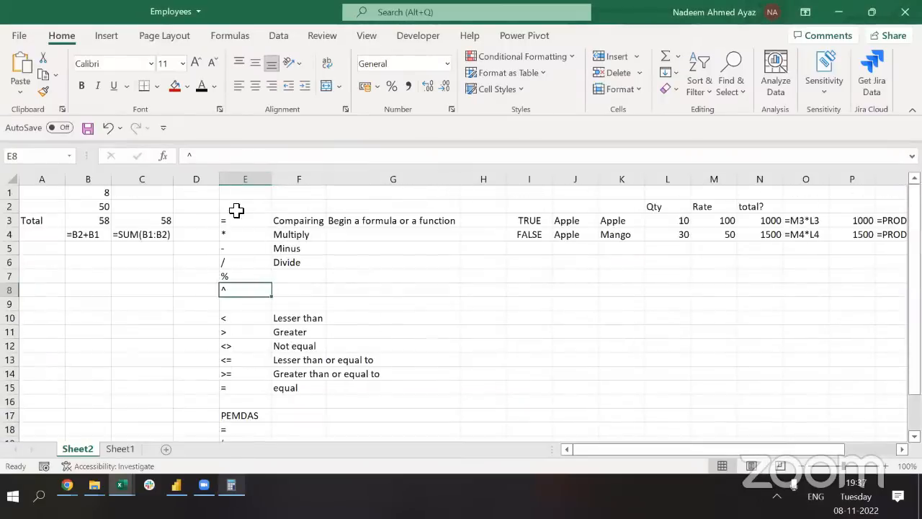
{"action": "key", "text": "Up"}
{"action": "key", "text": "Up"}
{"action": "key", "text": "Up"}
{"action": "key", "text": "Up"}
{"action": "left_click", "coordinate": [242, 211], "text": "shift"}
{"action": "left_click_drag", "start_coordinate": [239, 215], "coordinate": [240, 416]}
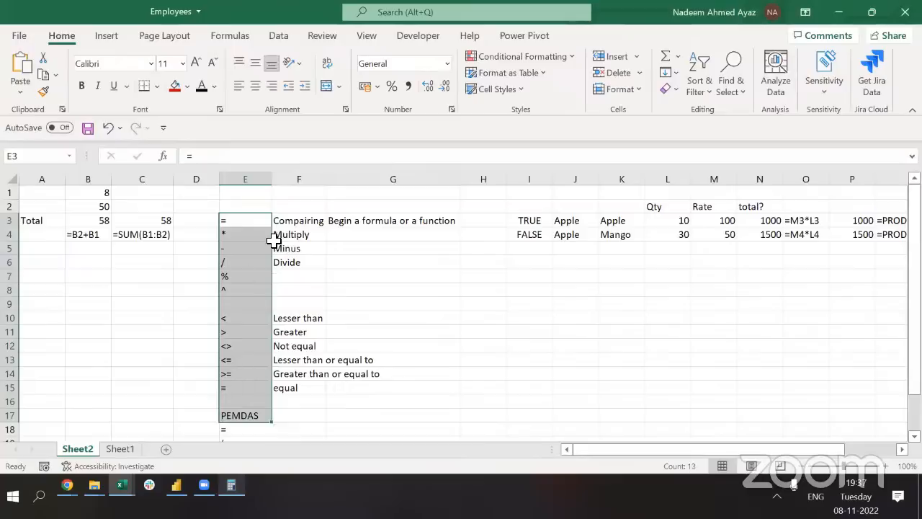
{"action": "left_click", "coordinate": [393, 308]}
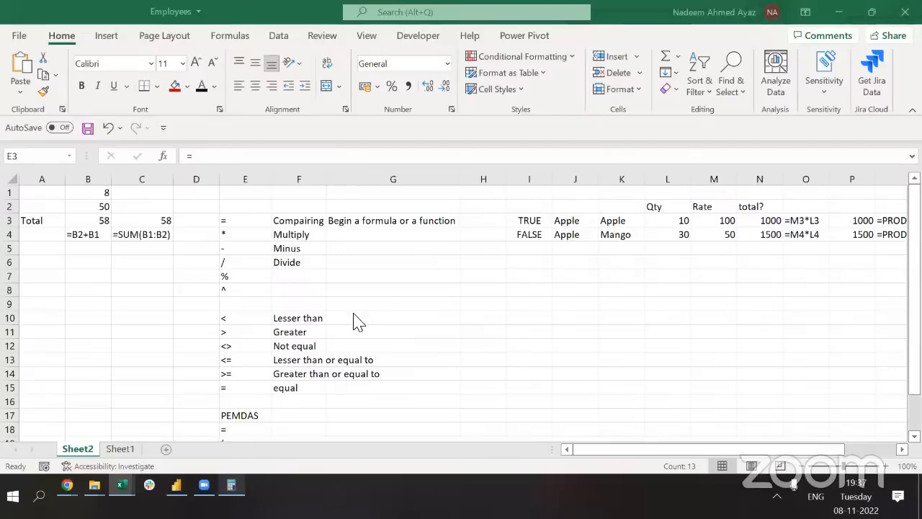
{"action": "scroll", "coordinate": [289, 325], "scroll_direction": "down", "scroll_amount": 4}
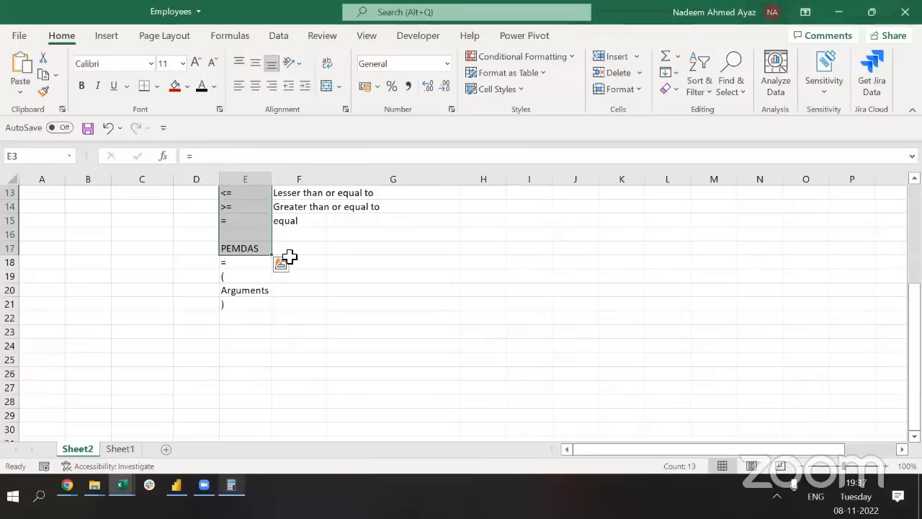
{"action": "left_click", "coordinate": [290, 290]}
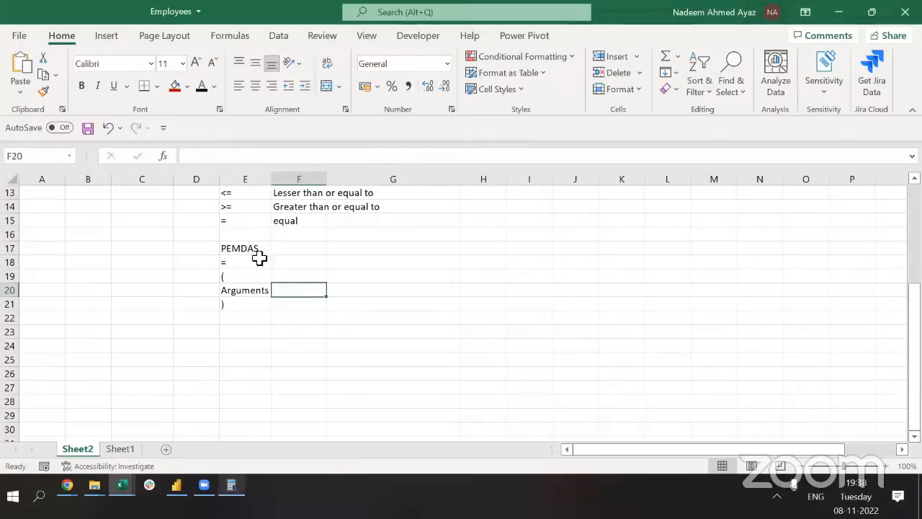
{"action": "scroll", "coordinate": [262, 261], "scroll_direction": "up", "scroll_amount": 4}
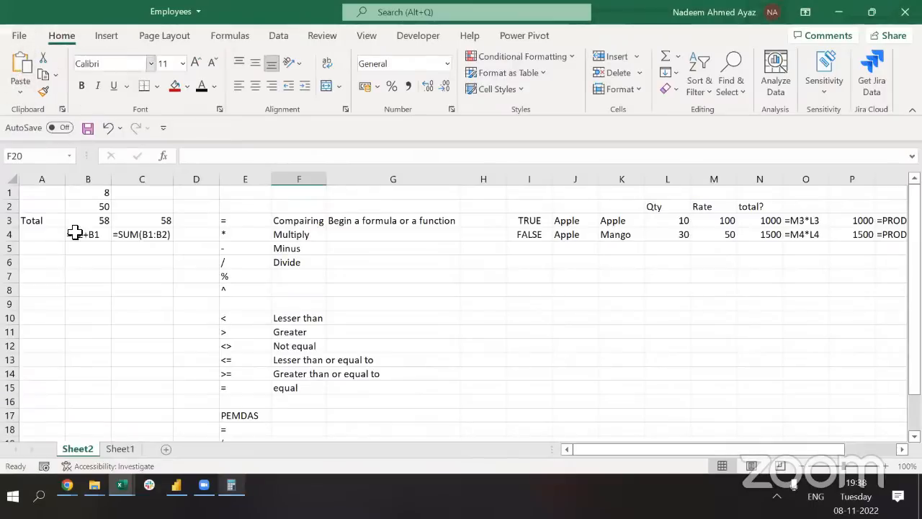
{"action": "mouse_move", "coordinate": [203, 484]}
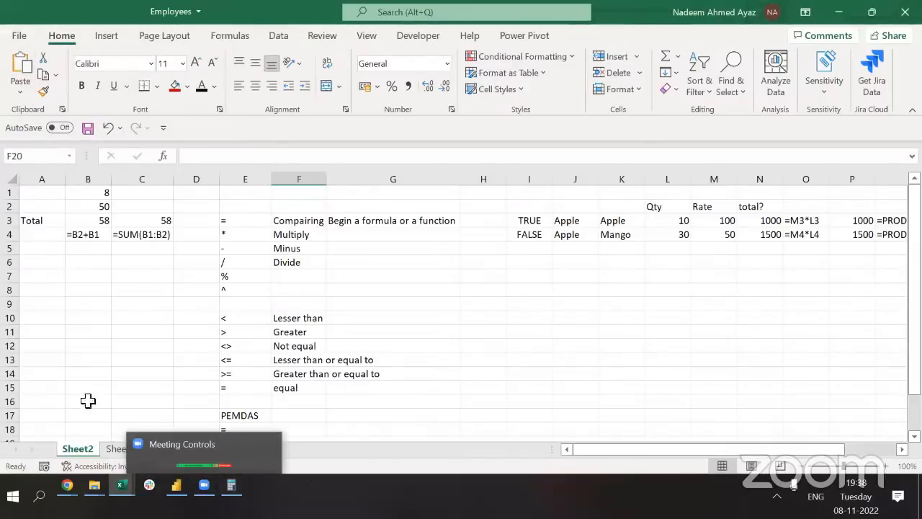
{"action": "left_click", "coordinate": [96, 365]}
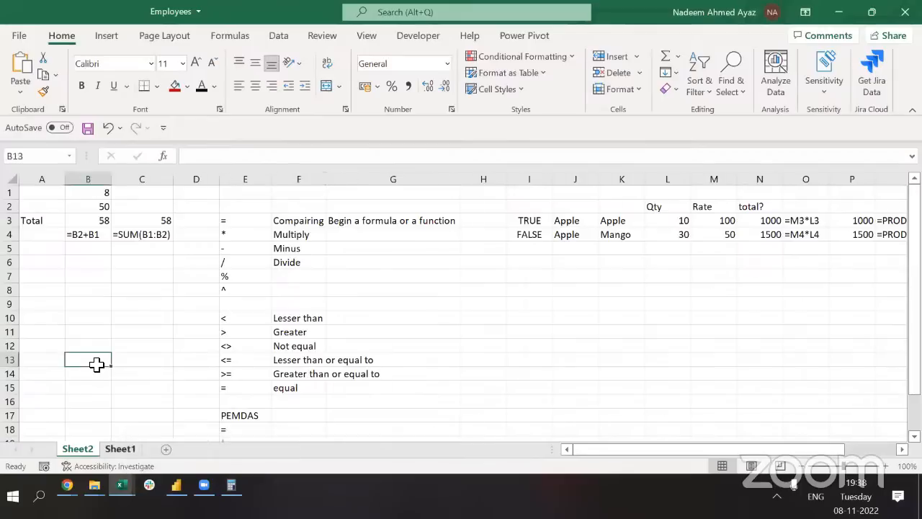
{"action": "key", "text": "ctrl+Page_Down"}
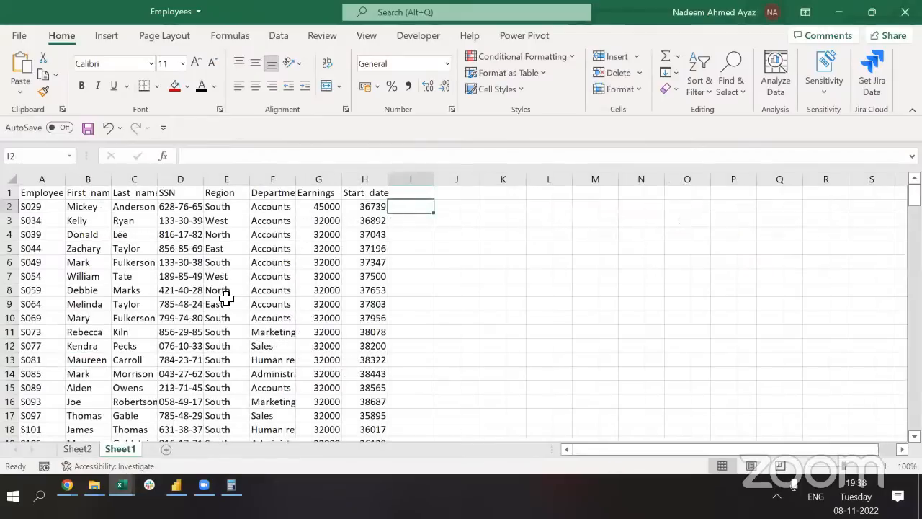
Select the start dates from H3 downward, then bring up the YouTube live stream window
{"action": "left_click", "coordinate": [425, 225]}
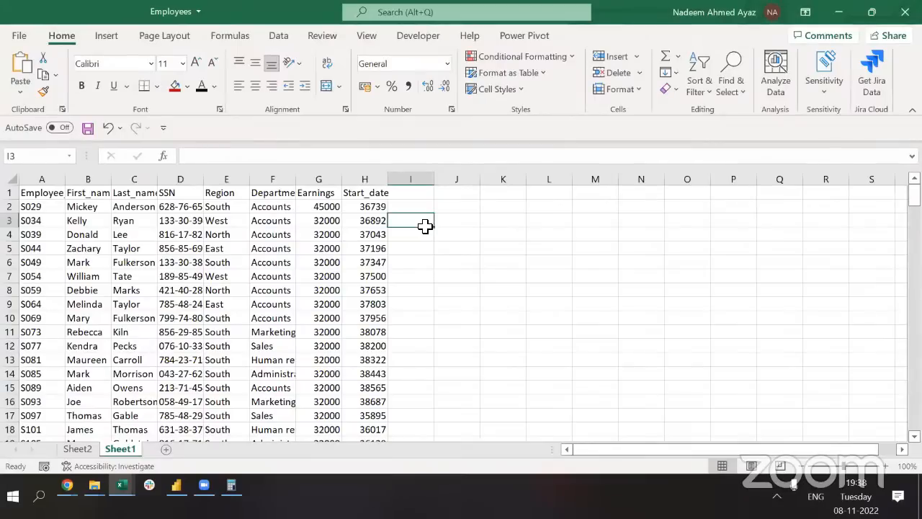
{"action": "key", "text": "Left"}
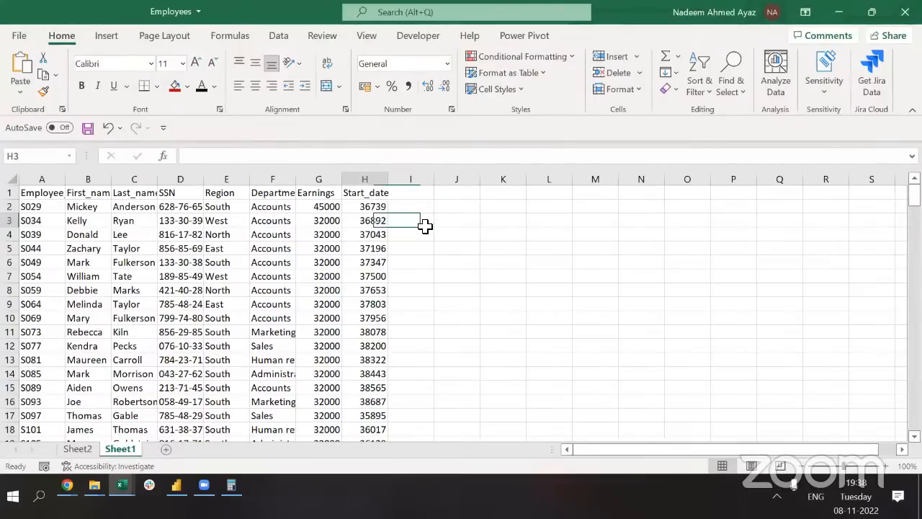
{"action": "key", "text": "shift+Down"}
{"action": "key", "text": "shift+Down"}
{"action": "key", "text": "shift+Down"}
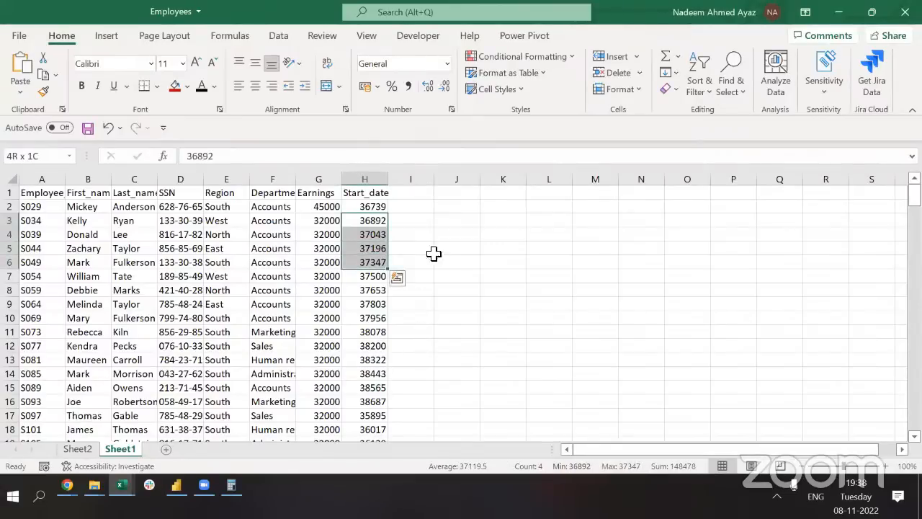
{"action": "key", "text": "ctrl+shift+Down"}
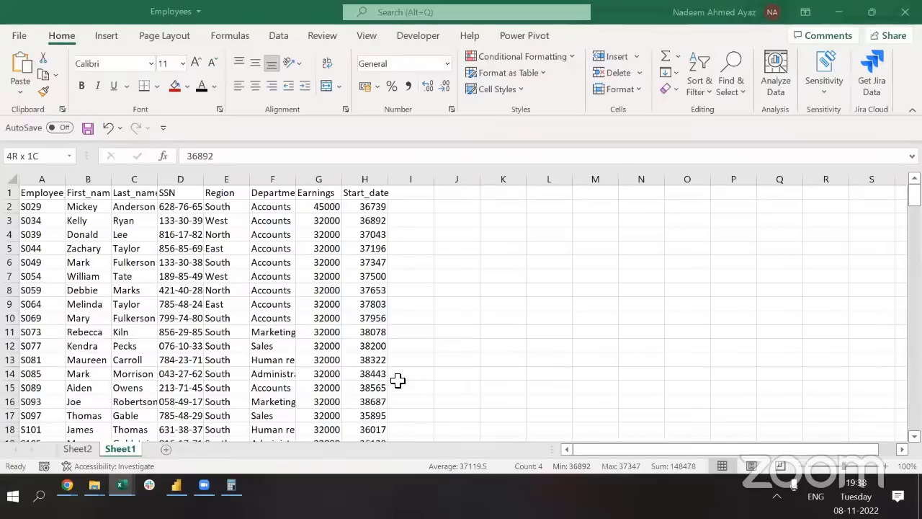
{"action": "key", "text": "alt+Tab"}
{"action": "key", "text": "alt+Tab"}
{"action": "key", "text": "alt+Tab"}
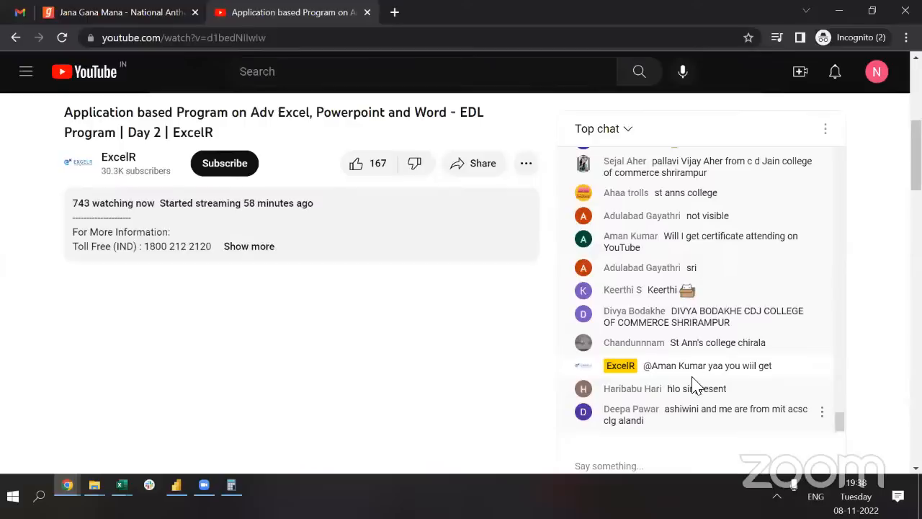
Bring the Employees - Excel window back in front of the YouTube stream
{"action": "key", "text": "alt+Tab"}
{"action": "key", "text": "alt+Tab"}
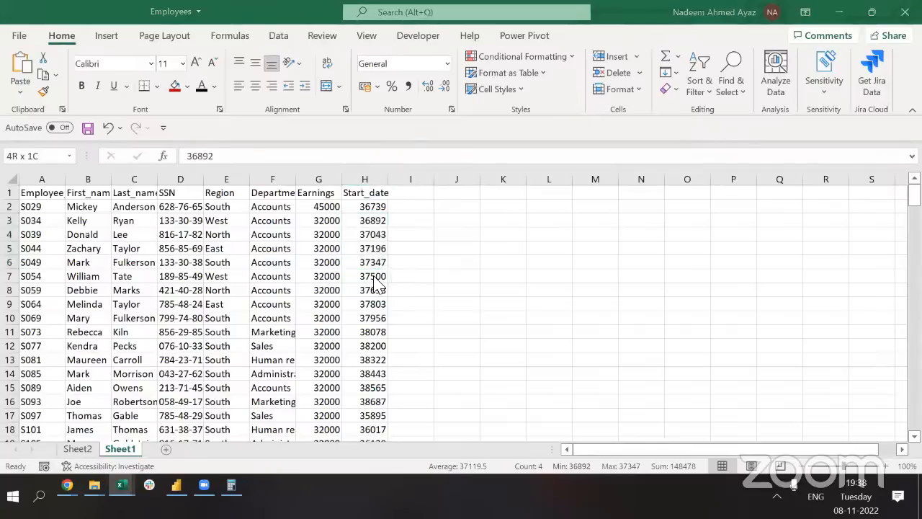
Copy start dates H2:H12, trial-paste them at N3, then undo the paste
{"action": "key", "text": "ctrl+c"}
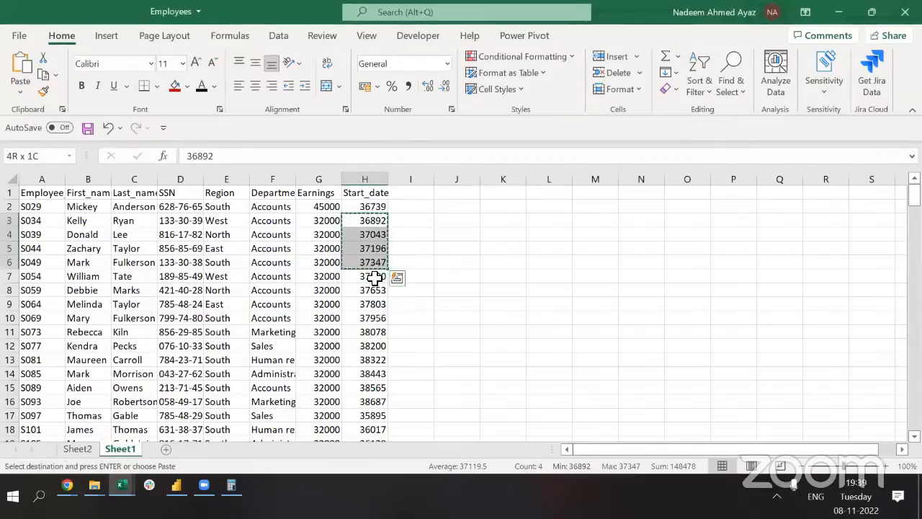
{"action": "key", "text": "Escape"}
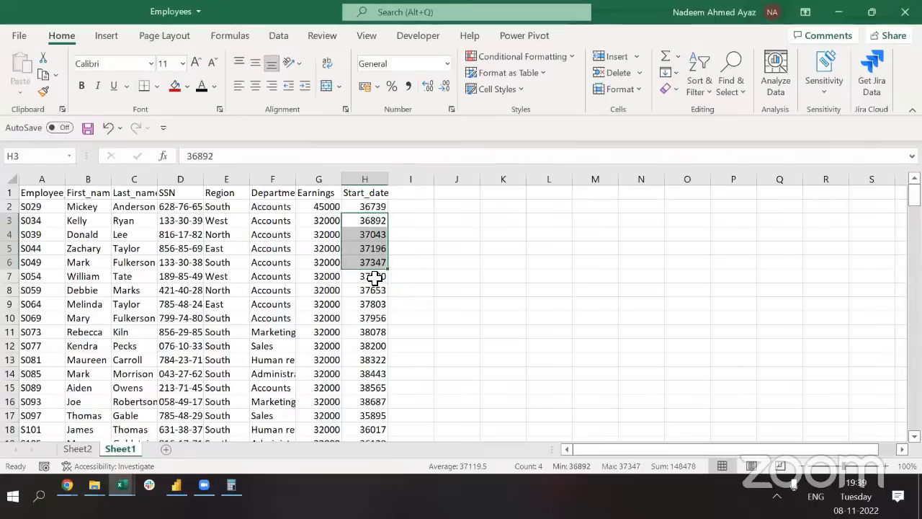
{"action": "key", "text": "Up"}
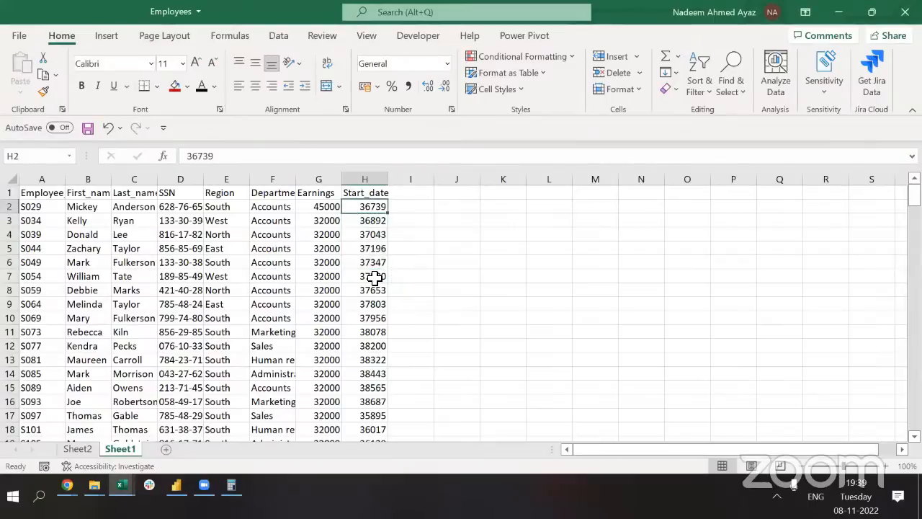
{"action": "key", "text": "shift+Down"}
{"action": "key", "text": "shift+Down"}
{"action": "key", "text": "shift+Down"}
{"action": "key", "text": "shift+Down"}
{"action": "key", "text": "shift+Down"}
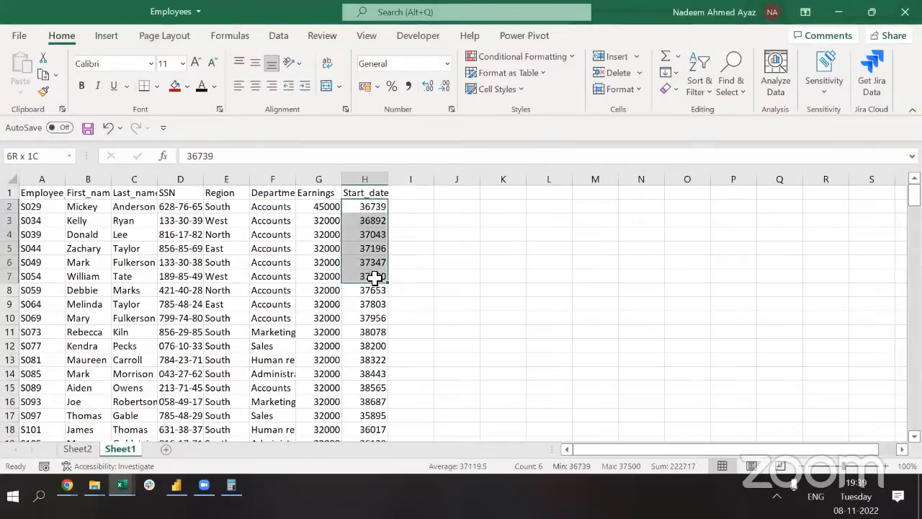
{"action": "key", "text": "shift+Up"}
{"action": "key", "text": "shift+Up"}
{"action": "key", "text": "shift+Up"}
{"action": "key", "text": "shift+Down"}
{"action": "key", "text": "shift+Down"}
{"action": "key", "text": "shift+Down"}
{"action": "key", "text": "shift+Down"}
{"action": "key", "text": "shift+Down"}
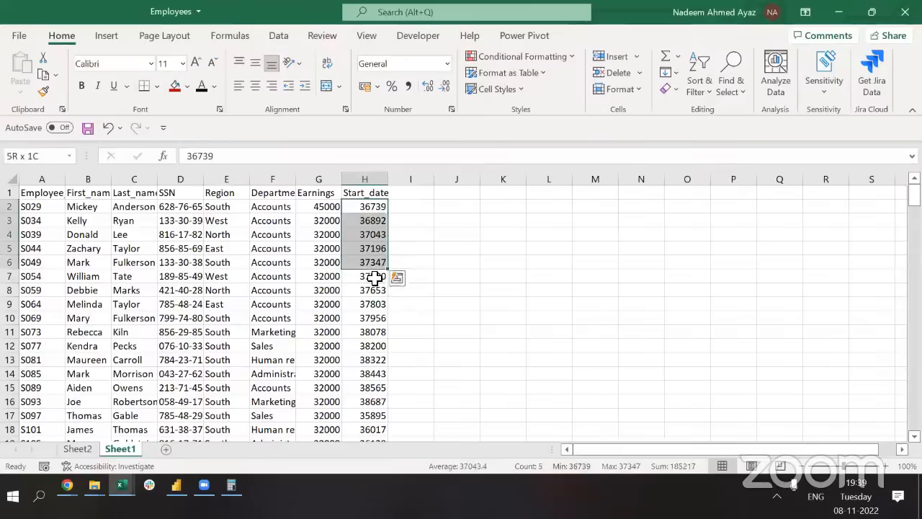
{"action": "key", "text": "shift+Down"}
{"action": "key", "text": "shift+Down"}
{"action": "key", "text": "shift+Down"}
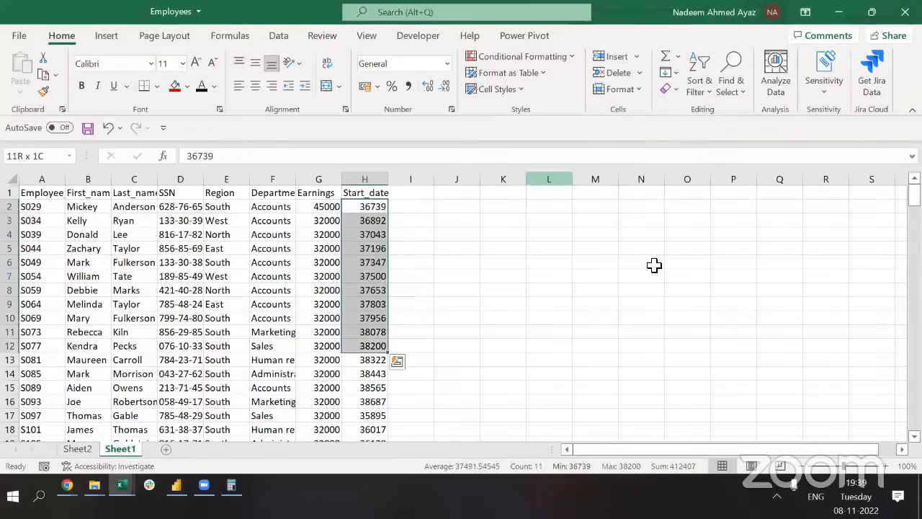
{"action": "key", "text": "shift+Up"}
{"action": "key", "text": "shift+Up"}
{"action": "key", "text": "shift+Up"}
{"action": "key", "text": "shift+Up"}
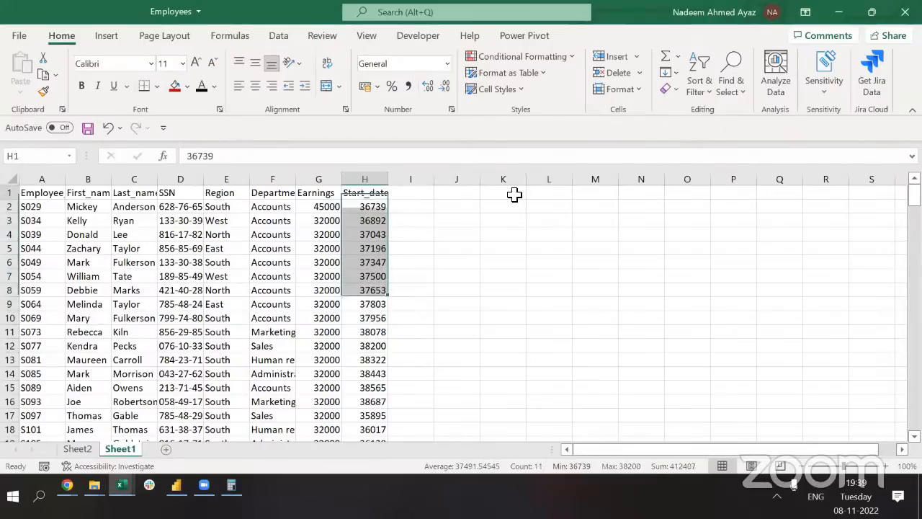
{"action": "key", "text": "Down"}
{"action": "key", "text": "shift+Down"}
{"action": "key", "text": "shift+Down"}
{"action": "key", "text": "shift+Down"}
{"action": "key", "text": "shift+Down"}
{"action": "key", "text": "shift+Down"}
{"action": "key", "text": "shift+Down"}
{"action": "key", "text": "shift+Down"}
{"action": "key", "text": "shift+Down"}
{"action": "key", "text": "shift+Down"}
{"action": "key", "text": "shift+Down"}
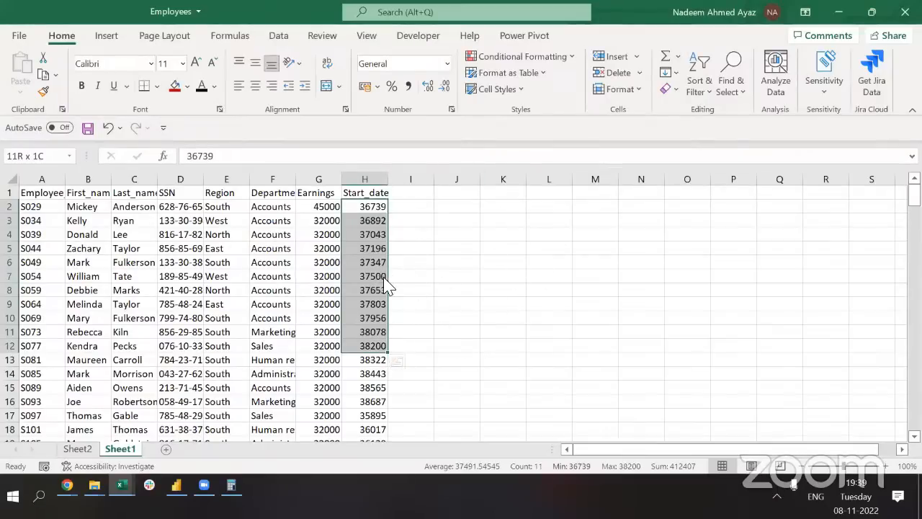
{"action": "key", "text": "ctrl+c"}
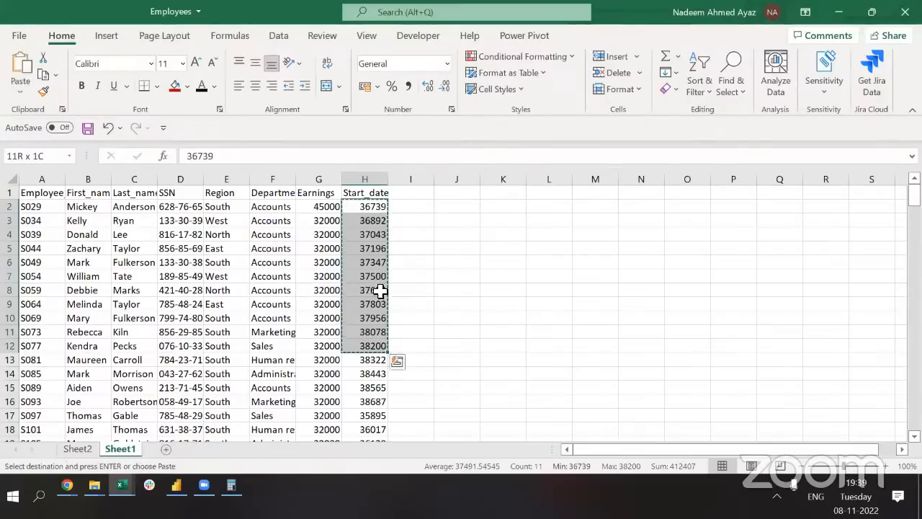
{"action": "left_click", "coordinate": [619, 219]}
{"action": "key", "text": "ctrl+v"}
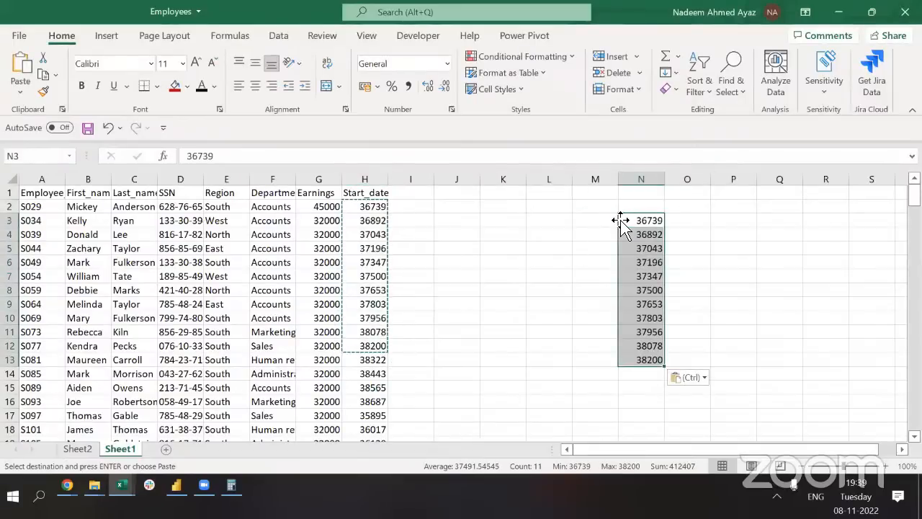
{"action": "key", "text": "ctrl+z"}
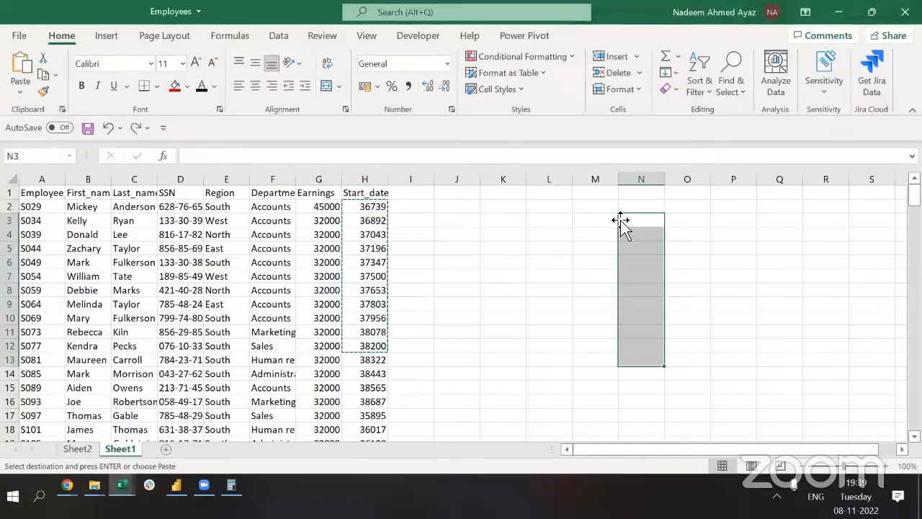
Format the Start_date column as dd-mmm-yy dates such as 01-Aug-00
{"action": "key", "text": "Left"}
{"action": "key", "text": "Left"}
{"action": "key", "text": "ctrl+Left"}
{"action": "key", "text": "ctrl+Left"}
{"action": "key", "text": "Up"}
{"action": "key", "text": "Right"}
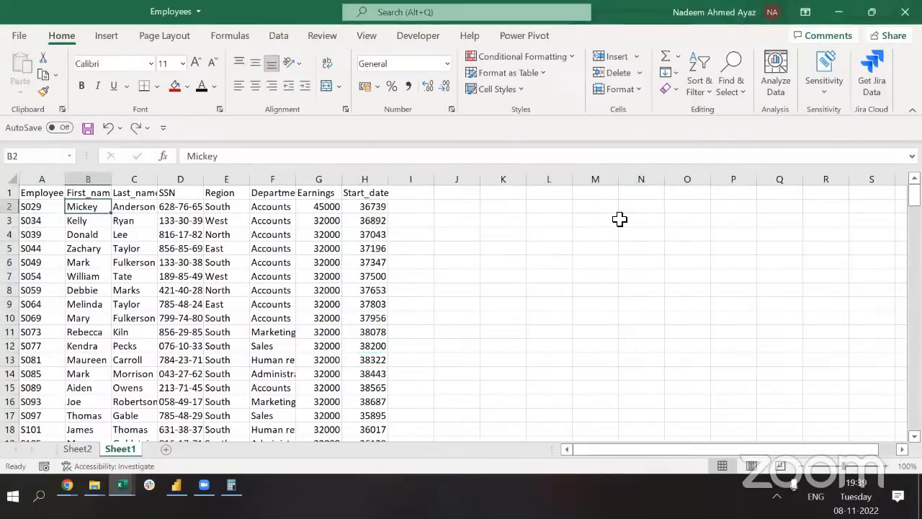
{"action": "key", "text": "Right"}
{"action": "key", "text": "Right"}
{"action": "key", "text": "Right"}
{"action": "key", "text": "Right"}
{"action": "key", "text": "Right"}
{"action": "key", "text": "Up"}
{"action": "key", "text": "ctrl+shift+Down"}
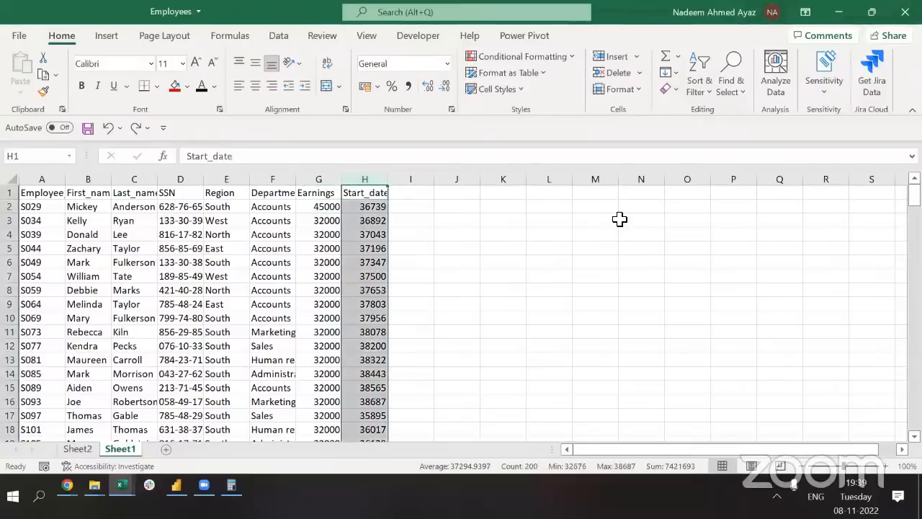
{"action": "key", "text": "ctrl+shift+3"}
{"action": "key", "text": "Down"}
{"action": "key", "text": "Up"}
{"action": "key", "text": "Right"}
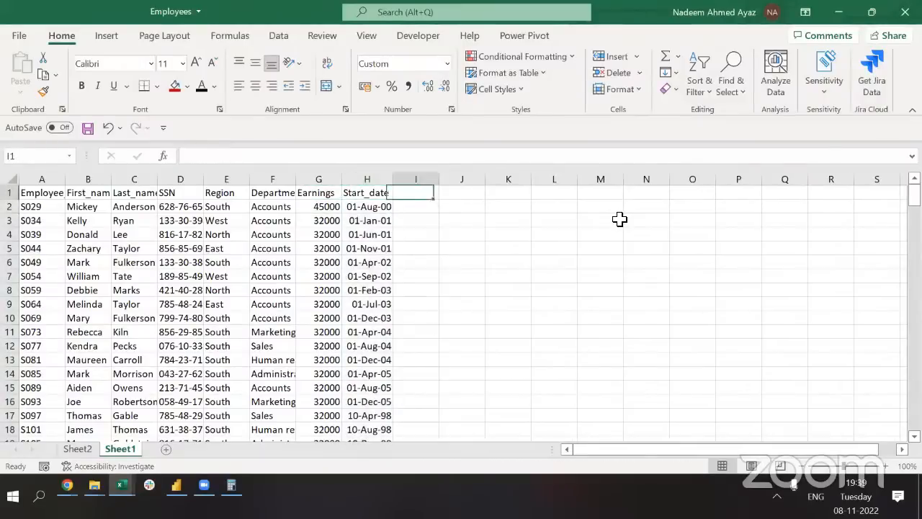
Add the heading '10% Bonus' in I1 beside Start_date
{"action": "key", "text": "Left"}
{"action": "key", "text": "Right"}
{"action": "type", "text": "10%"}
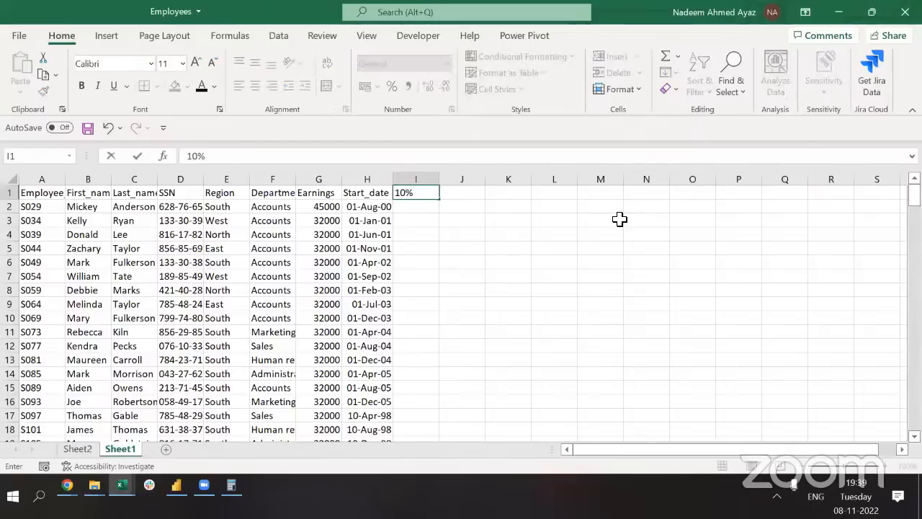
{"action": "type", "text": " Bonus"}
{"action": "key", "text": "Return"}
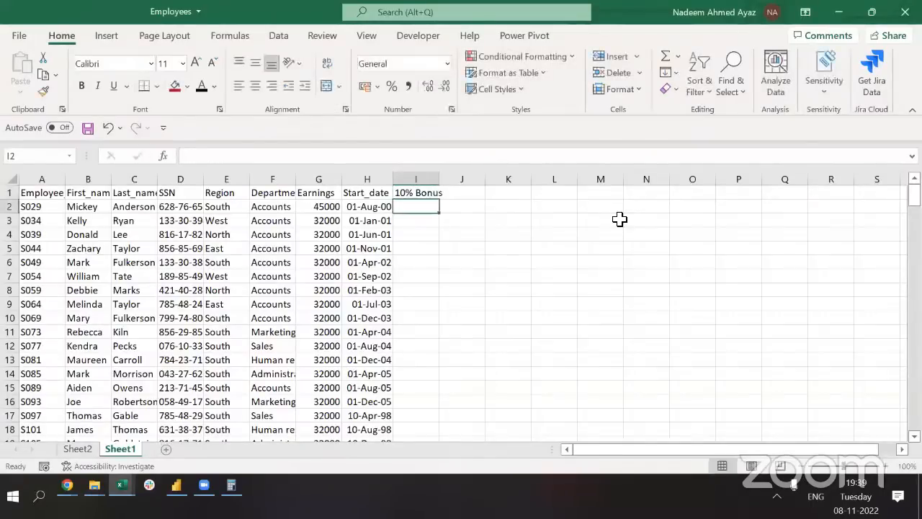
Enter the bonus formula in I2, editing it to =G2*10% so it shows 4500
{"action": "type", "text": "="}
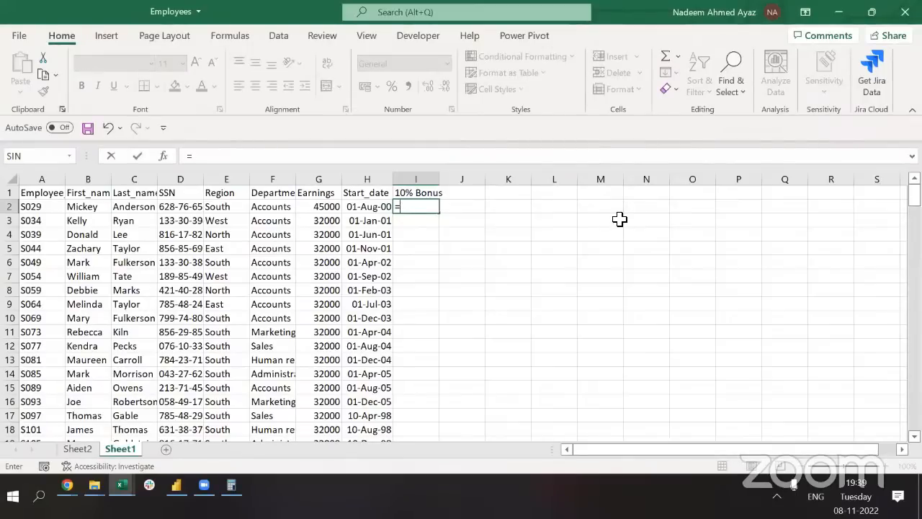
{"action": "key", "text": "Left"}
{"action": "key", "text": "Left"}
{"action": "type", "text": "+"}
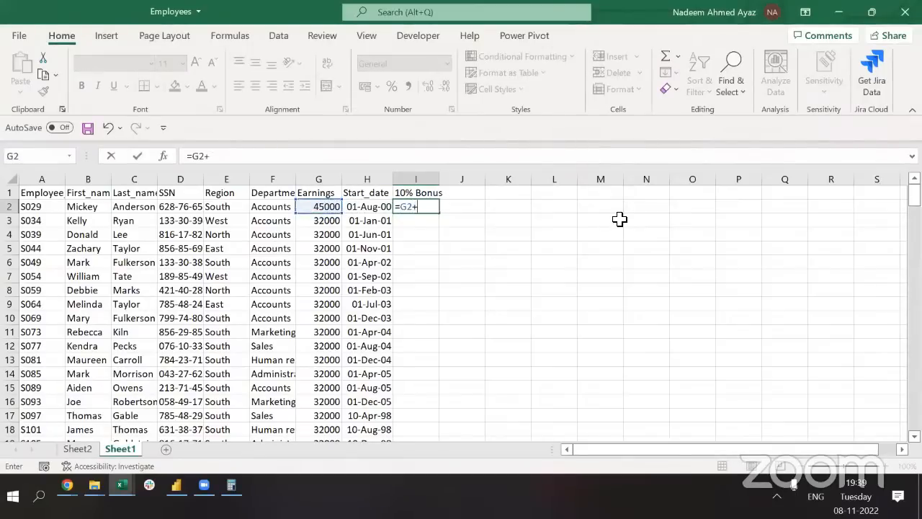
{"action": "type", "text": "("}
{"action": "key", "text": "Left"}
{"action": "key", "text": "Left"}
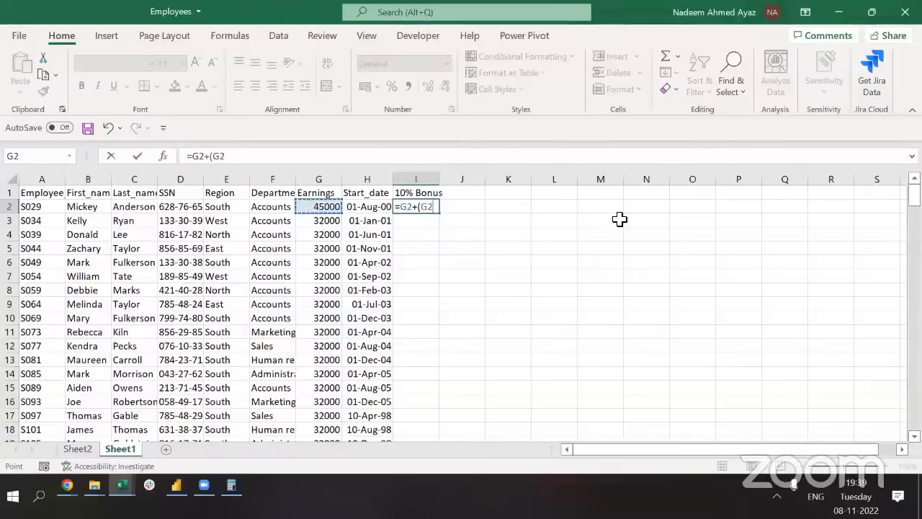
{"action": "type", "text": "*"}
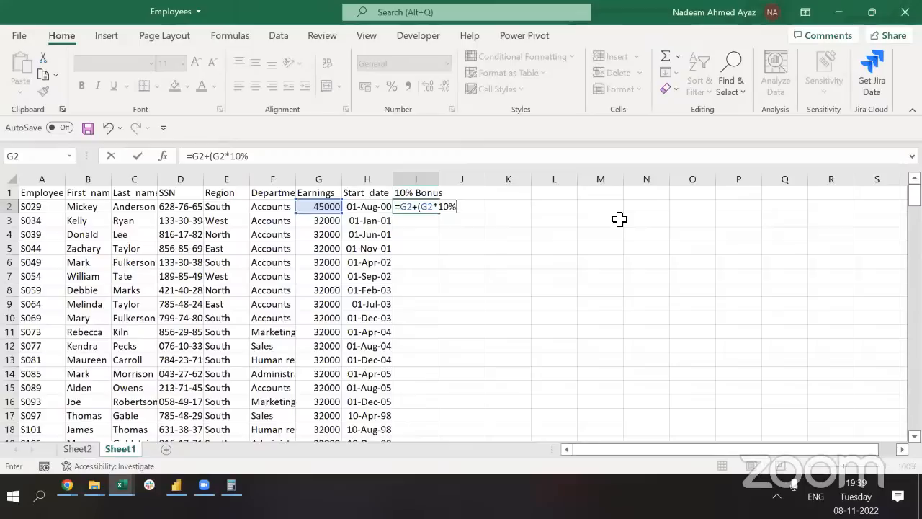
{"action": "key", "text": "Return"}
{"action": "key", "text": "Up"}
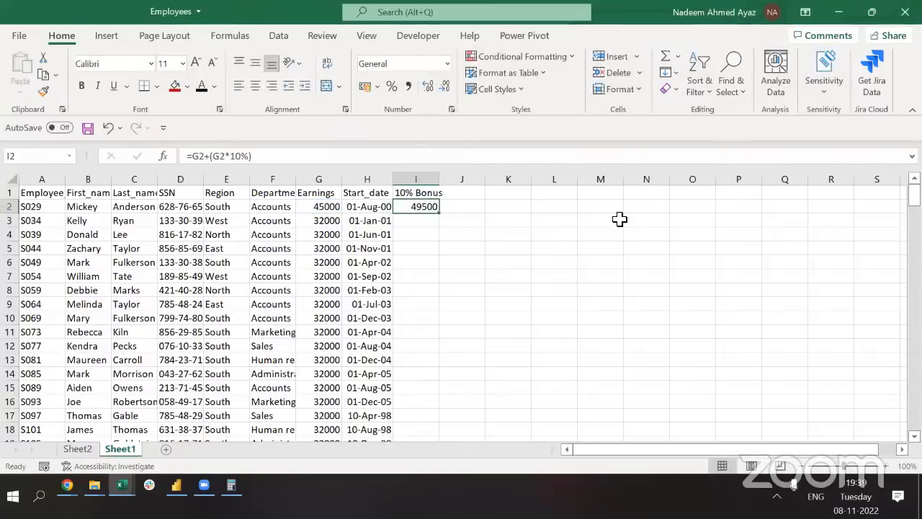
{"action": "left_click", "coordinate": [215, 156]}
{"action": "key", "text": "BackSpace"}
{"action": "key", "text": "BackSpace"}
{"action": "key", "text": "BackSpace"}
{"action": "key", "text": "Return"}
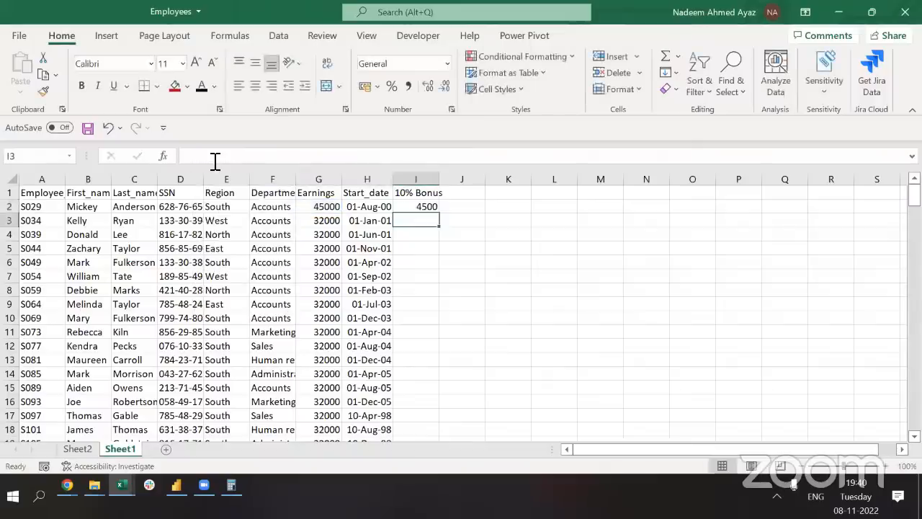
Fill the =G2*10% bonus formula down column I and autofit column I
{"action": "key", "text": "Up"}
{"action": "key", "text": "ctrl+c"}
{"action": "key", "text": "Left"}
{"action": "key", "text": "ctrl+Down"}
{"action": "key", "text": "Right"}
{"action": "key", "text": "ctrl+shift+Up"}
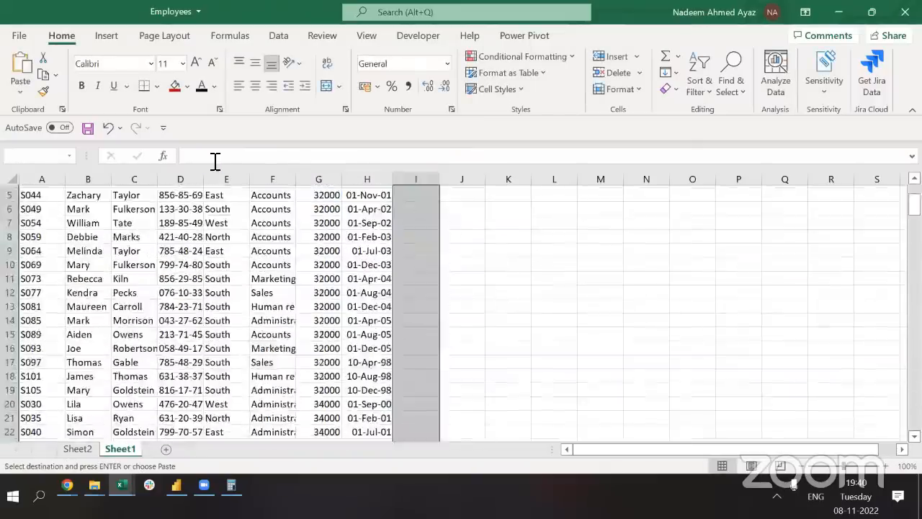
{"action": "key", "text": "Return"}
{"action": "key", "text": "ctrl+Up"}
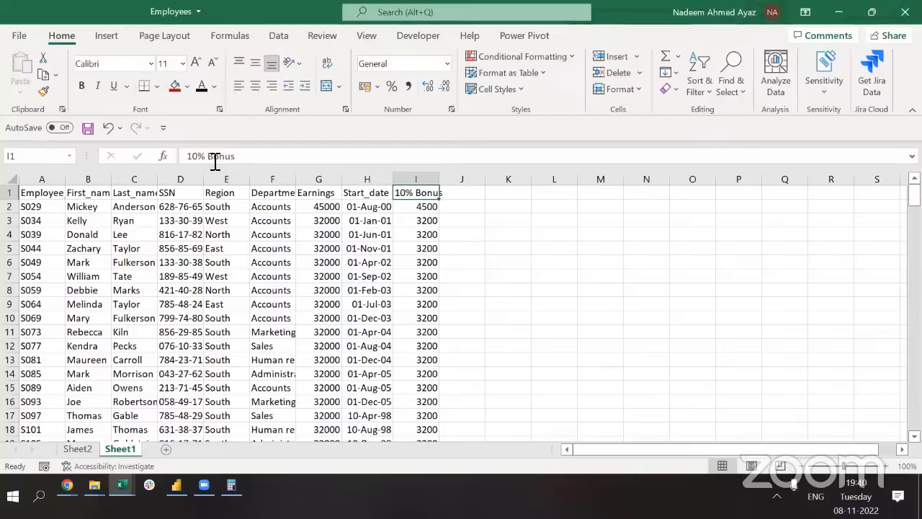
{"action": "key", "text": "shift+Down"}
{"action": "key", "text": "shift+Down"}
{"action": "key", "text": "shift+Down"}
{"action": "key", "text": "shift+Down"}
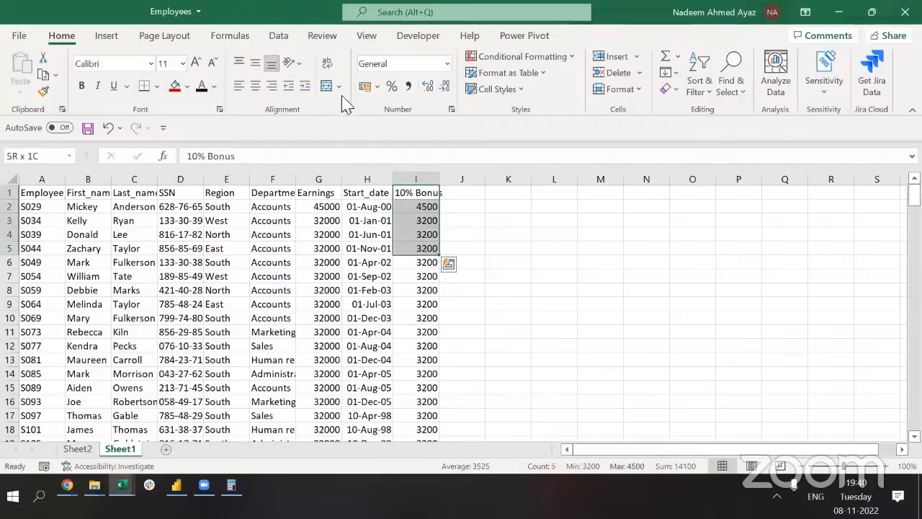
{"action": "double_click", "coordinate": [441, 177]}
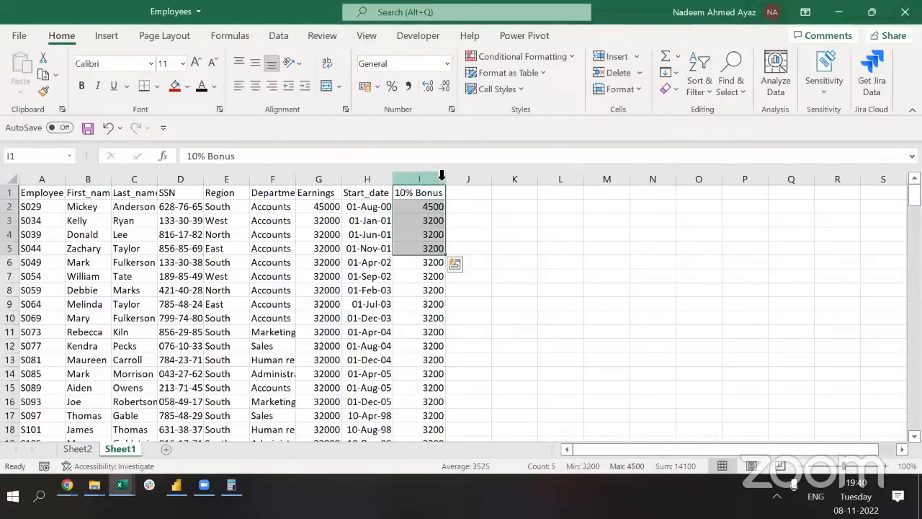
Copy the First_name header and first five names (B1:B6) into P1, autofitting column B
{"action": "key", "text": "ctrl+Home"}
{"action": "key", "text": "Right"}
{"action": "key", "text": "shift+Down"}
{"action": "key", "text": "shift+Down"}
{"action": "key", "text": "shift+Down"}
{"action": "key", "text": "shift+Down"}
{"action": "key", "text": "shift+Down"}
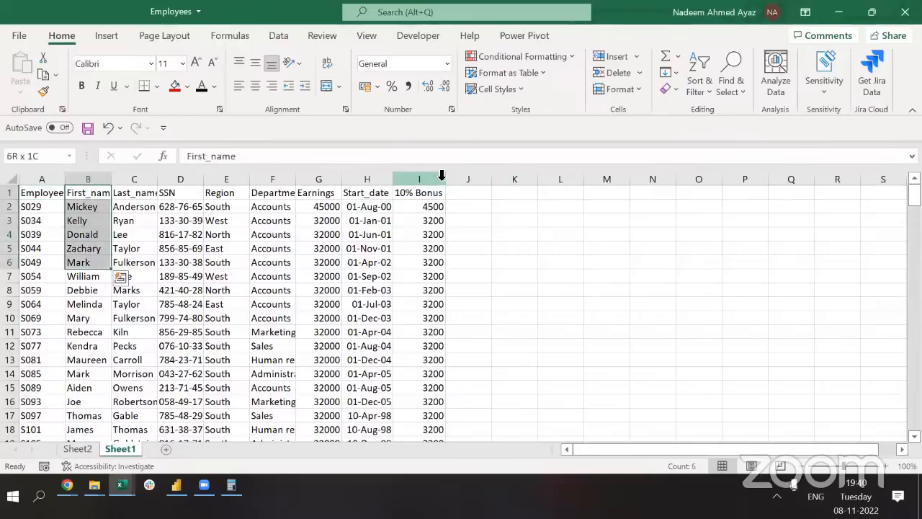
{"action": "key", "text": "ctrl+c"}
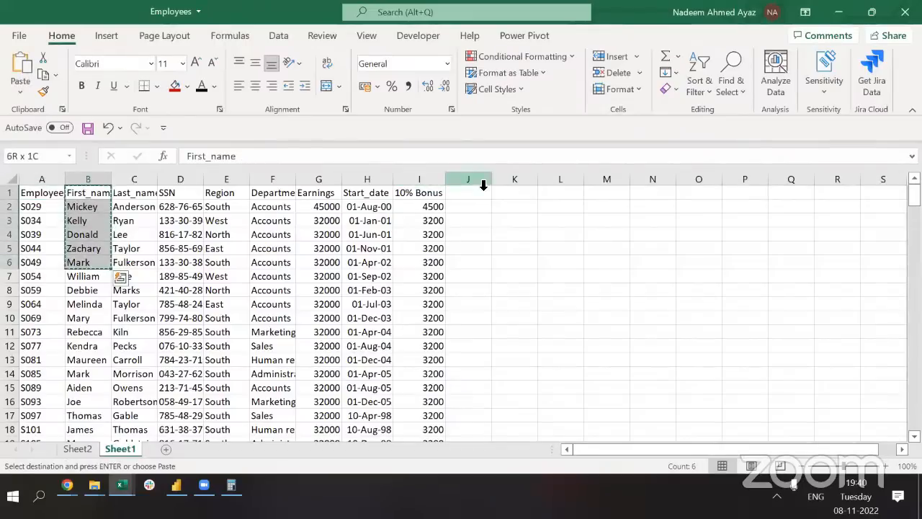
{"action": "double_click", "coordinate": [112, 173]}
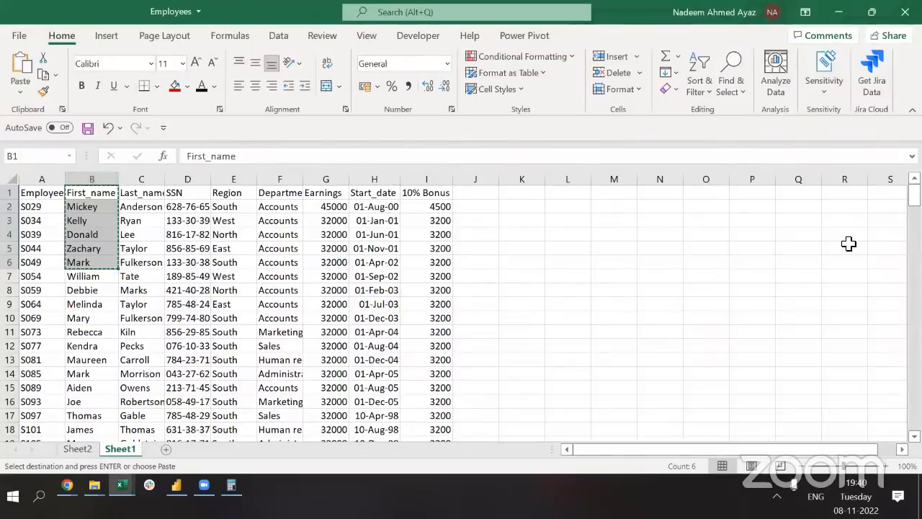
{"action": "left_click", "coordinate": [753, 194]}
{"action": "key", "text": "Return"}
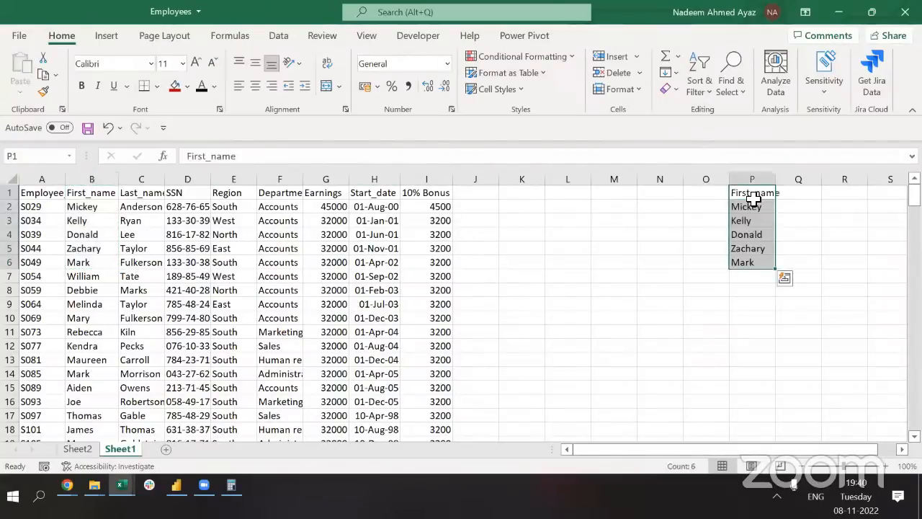
Copy the 10% Bonus header and first five values in I1:I6
{"action": "key", "text": "Left"}
{"action": "key", "text": "Left"}
{"action": "key", "text": "Left"}
{"action": "key", "text": "Left"}
{"action": "key", "text": "Left"}
{"action": "key", "text": "Left"}
{"action": "key", "text": "Left"}
{"action": "key", "text": "shift+Down"}
{"action": "key", "text": "shift+Down"}
{"action": "key", "text": "shift+Down"}
{"action": "key", "text": "shift+Down"}
{"action": "key", "text": "shift+Down"}
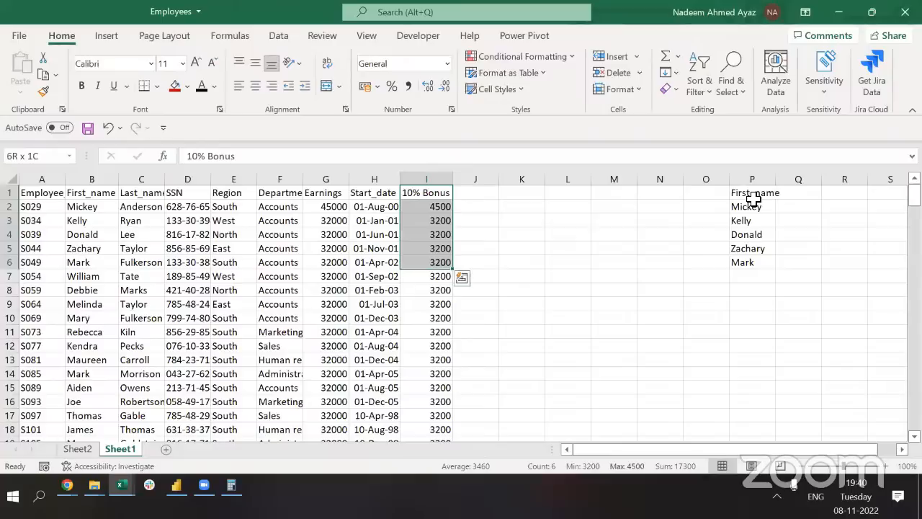
{"action": "key", "text": "ctrl+c"}
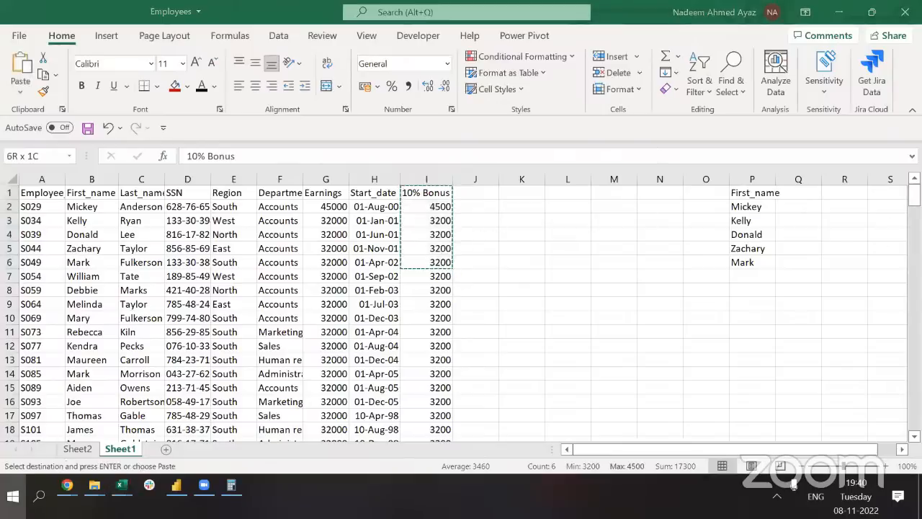
{"action": "key", "text": "super"}
Launch the On-Screen Keyboard by searching 'on', then drag it lower so the sheet's top rows show
{"action": "type", "text": "on"}
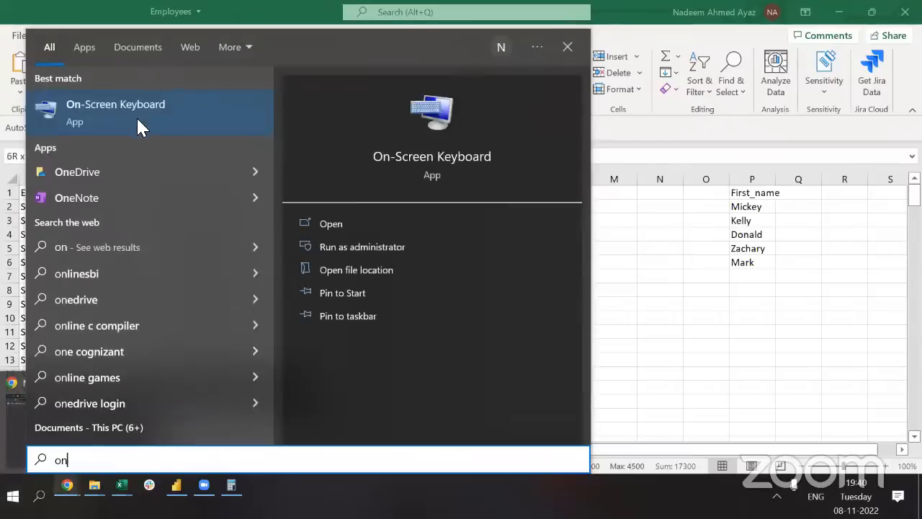
{"action": "left_click", "coordinate": [136, 116]}
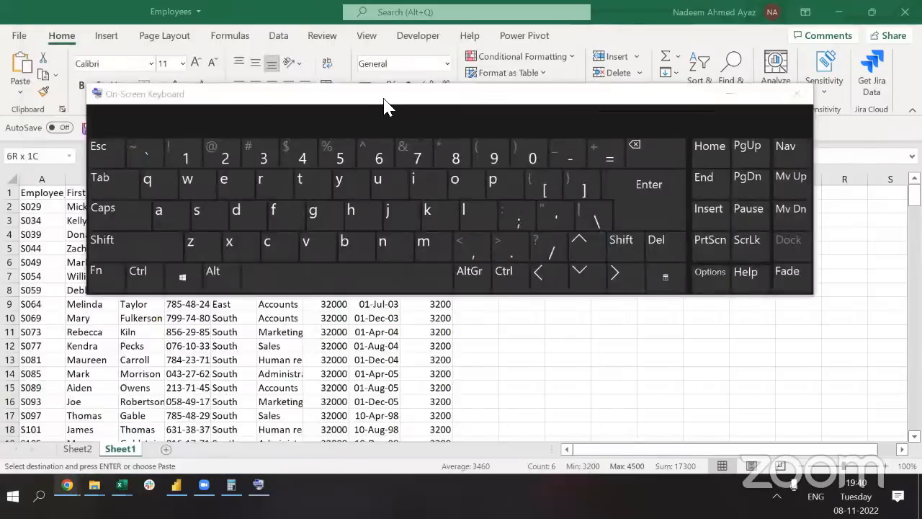
{"action": "left_click", "coordinate": [383, 99]}
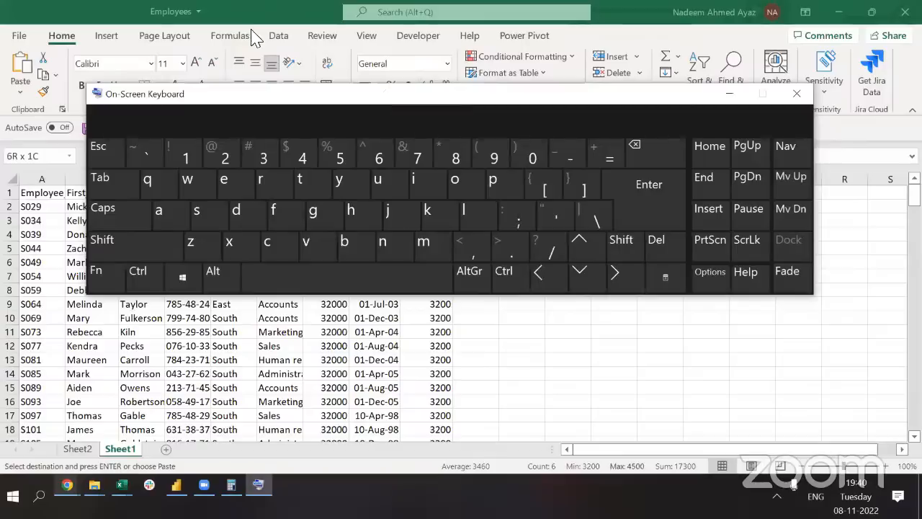
{"action": "left_click", "coordinate": [227, 2]}
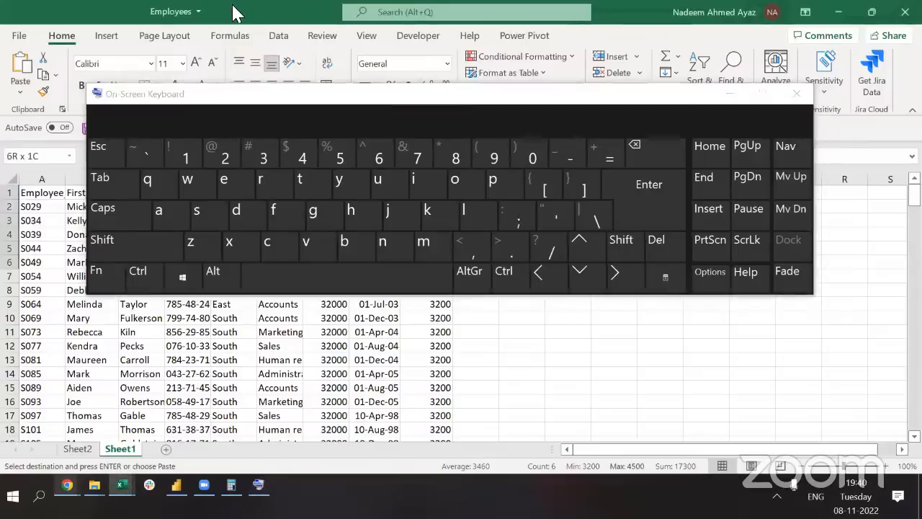
{"action": "left_click", "coordinate": [324, 107]}
{"action": "left_click_drag", "start_coordinate": [317, 131], "coordinate": [309, 314]}
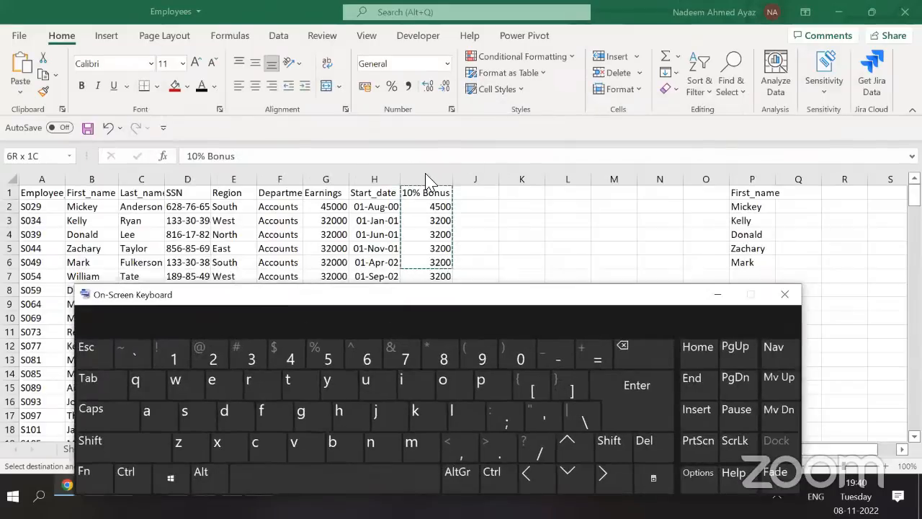
Copy the 10% Bonus cells I1:I6 with Ctrl+C and paste them into Q1
{"action": "left_click_drag", "start_coordinate": [431, 176], "coordinate": [427, 188]}
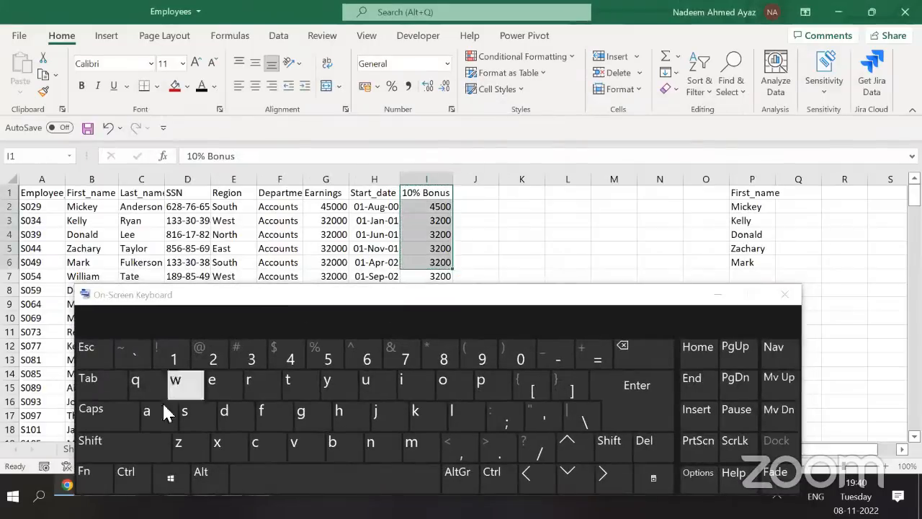
{"action": "left_click", "coordinate": [126, 475]}
{"action": "left_click", "coordinate": [254, 444]}
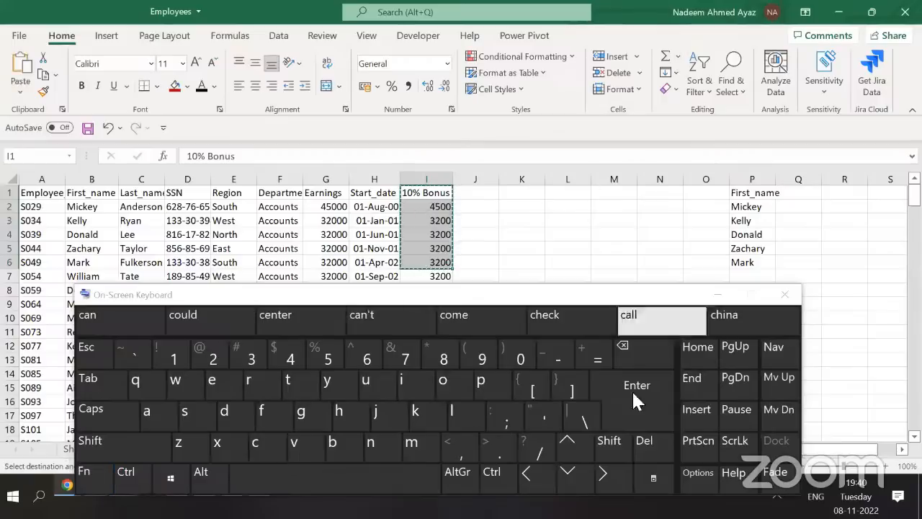
{"action": "left_click", "coordinate": [603, 476]}
{"action": "left_click", "coordinate": [603, 476]}
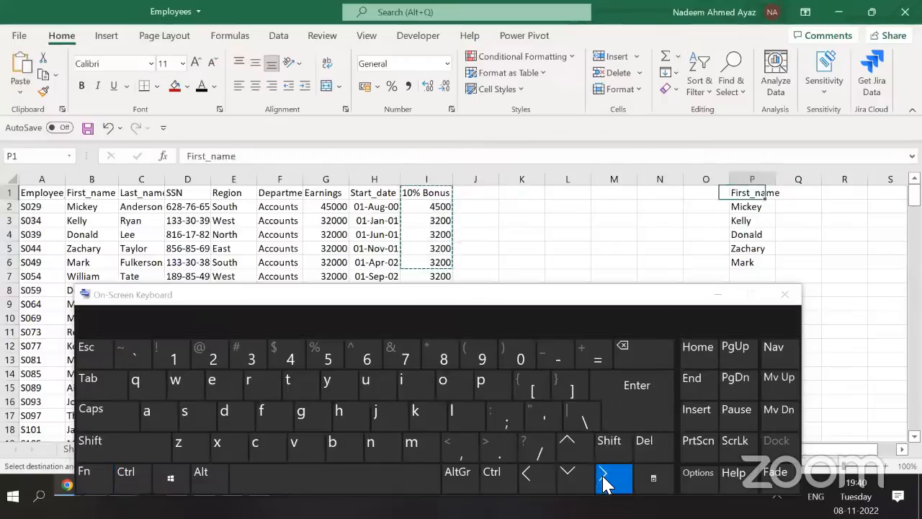
{"action": "left_click", "coordinate": [603, 477]}
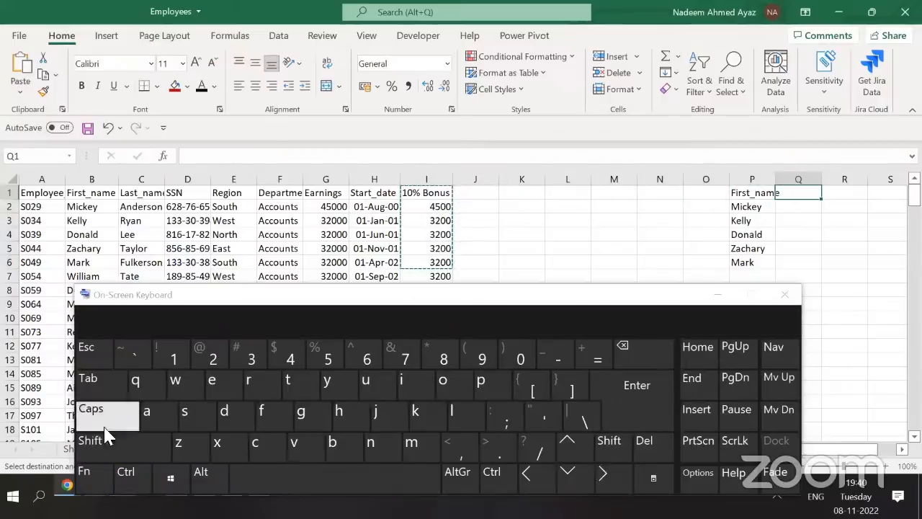
{"action": "left_click", "coordinate": [127, 478]}
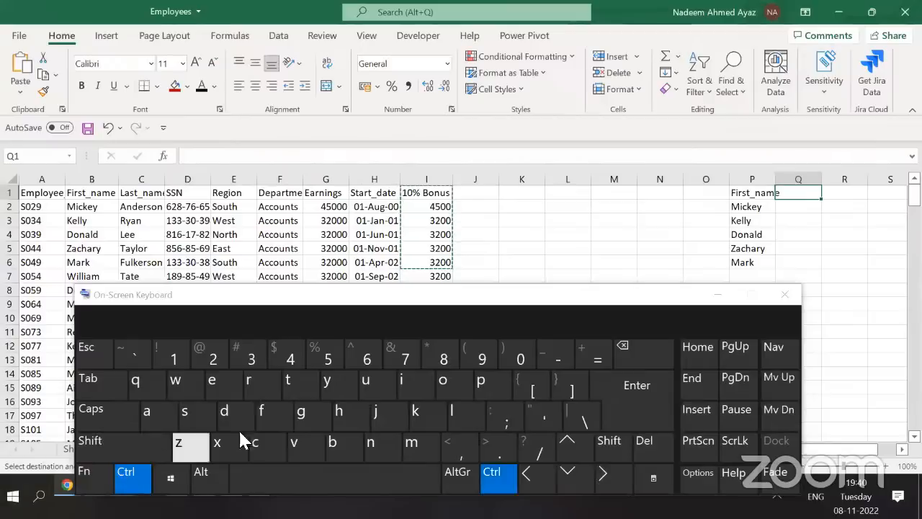
{"action": "left_click", "coordinate": [296, 451]}
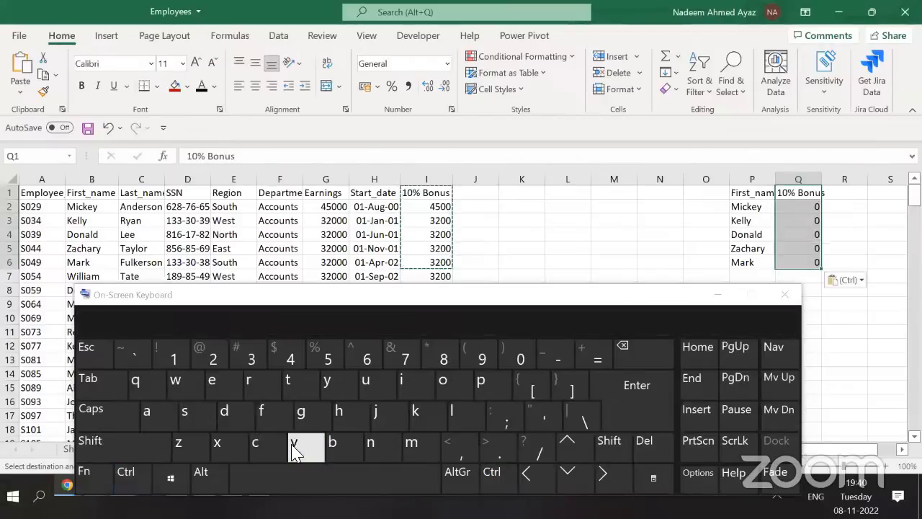
Compare Q2's formula =(O2*10%) with I2's original bonus formula, then select I2:I5
{"action": "left_click", "coordinate": [797, 208]}
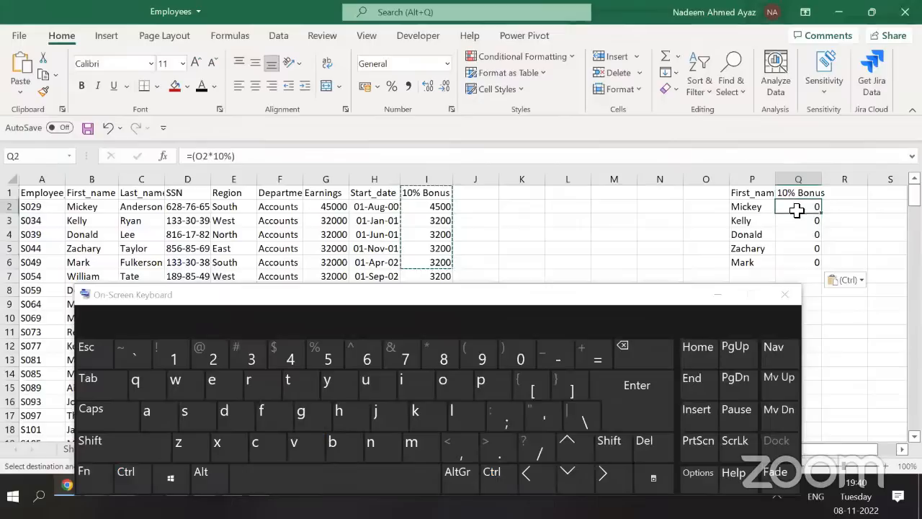
{"action": "left_click", "coordinate": [250, 156]}
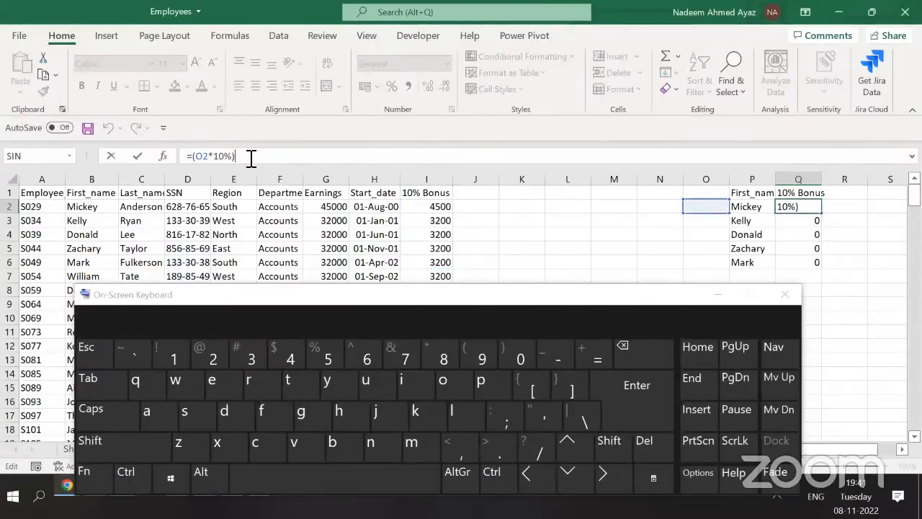
{"action": "key", "text": "Escape"}
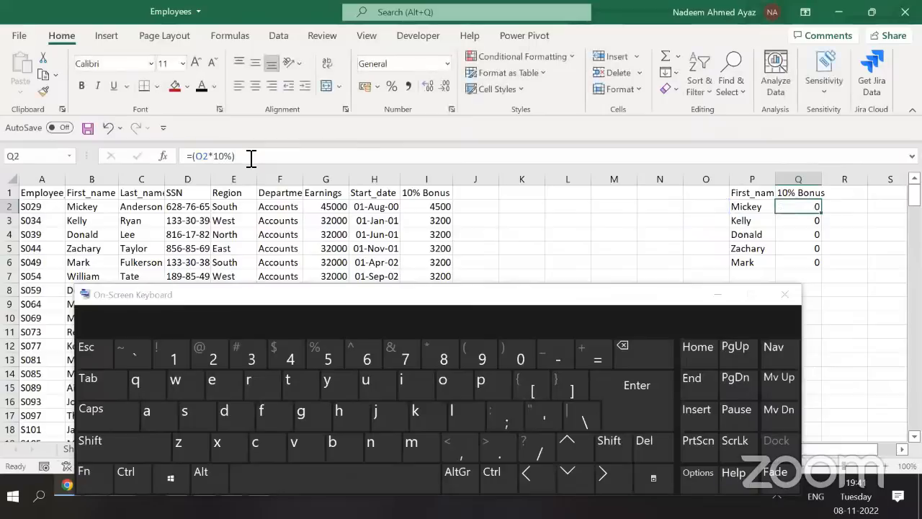
{"action": "left_click", "coordinate": [235, 160]}
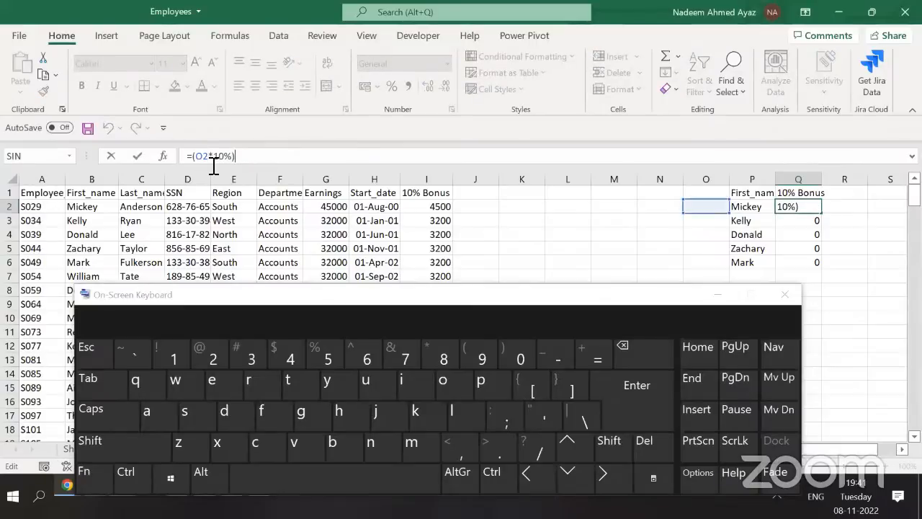
{"action": "key", "text": "Escape"}
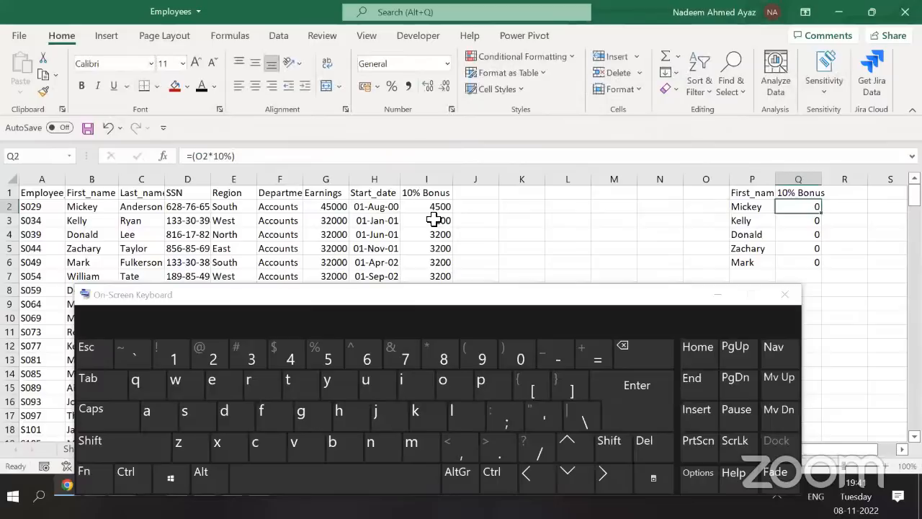
{"action": "left_click", "coordinate": [432, 208]}
{"action": "left_click", "coordinate": [767, 207]}
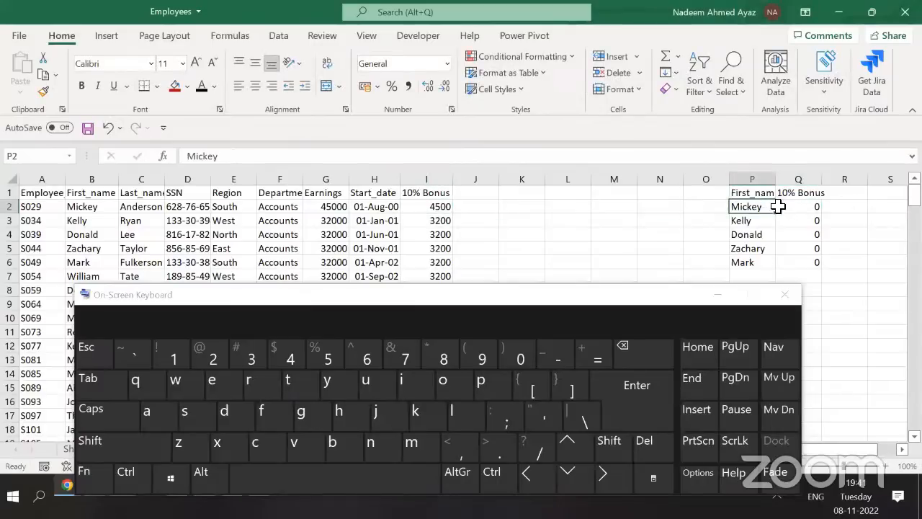
{"action": "left_click", "coordinate": [814, 204]}
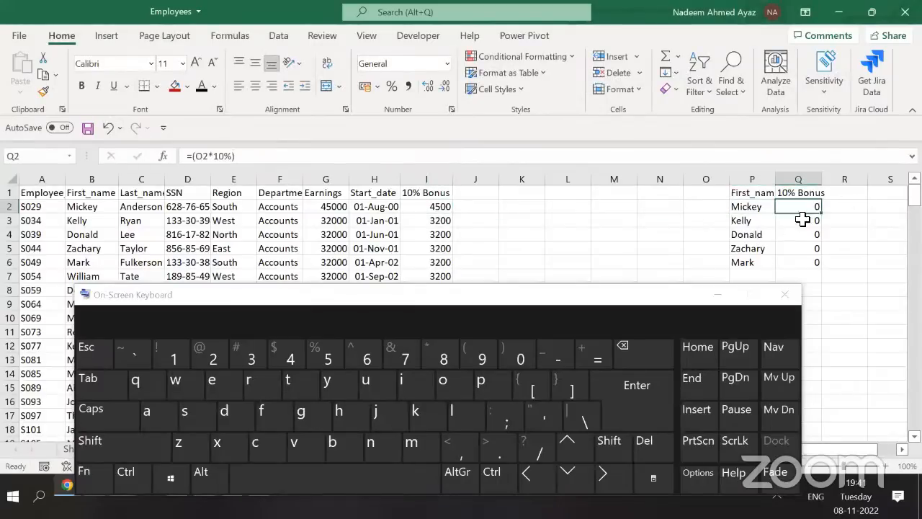
{"action": "left_click_drag", "start_coordinate": [431, 208], "coordinate": [429, 255]}
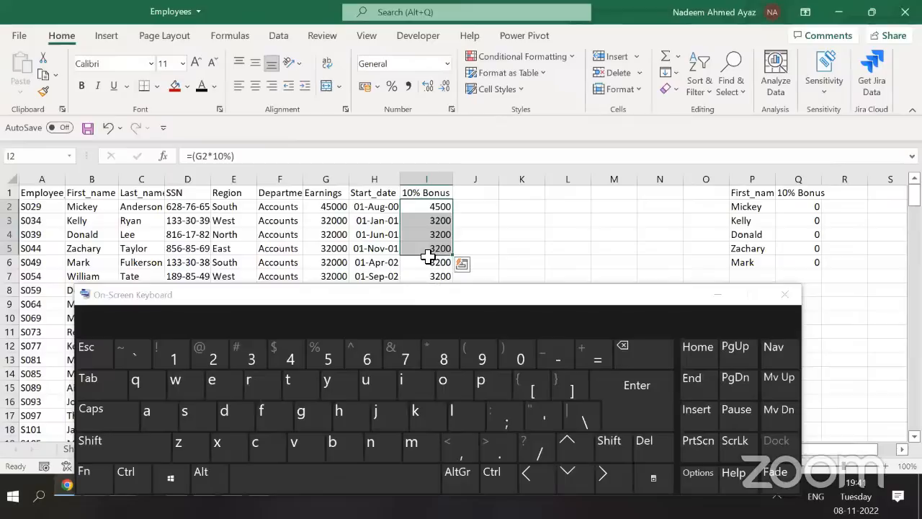
Copy the 10% Bonus cells and paste them into Q1 as Values & Source Formatting
{"action": "left_click", "coordinate": [433, 193]}
{"action": "key", "text": "shift+Down"}
{"action": "key", "text": "shift+Down"}
{"action": "key", "text": "shift+Down"}
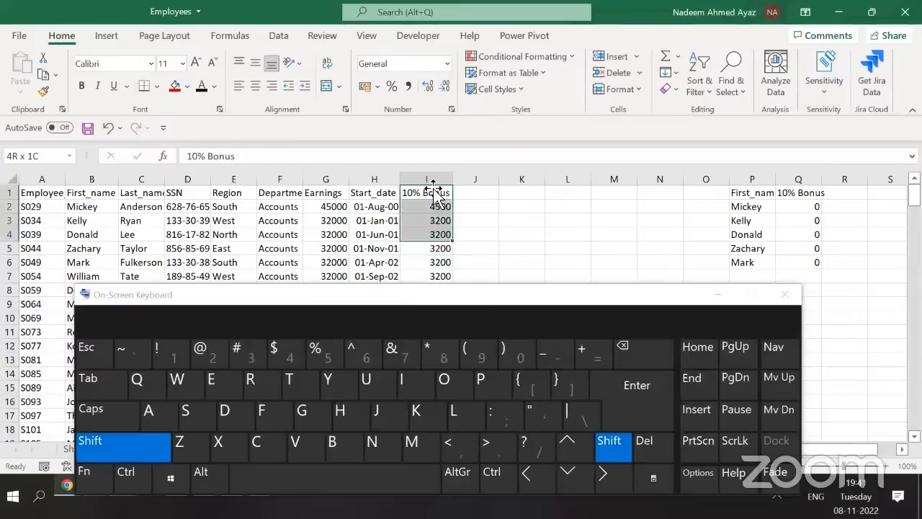
{"action": "key", "text": "shift+Down"}
{"action": "key", "text": "shift+Down"}
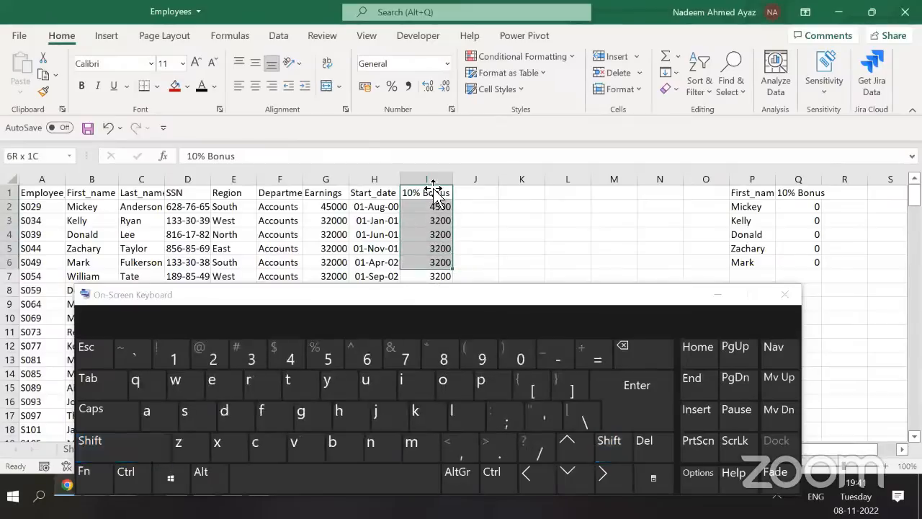
{"action": "key", "text": "ctrl+c"}
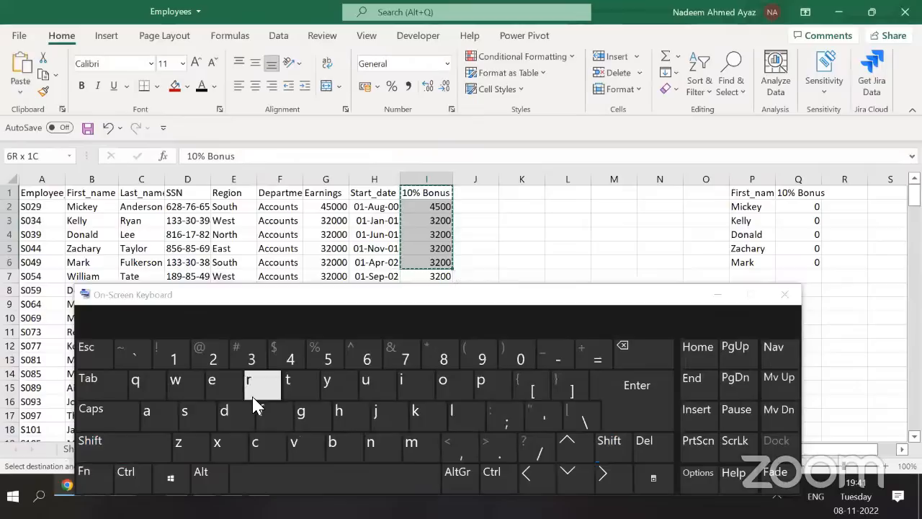
{"action": "left_click", "coordinate": [800, 208]}
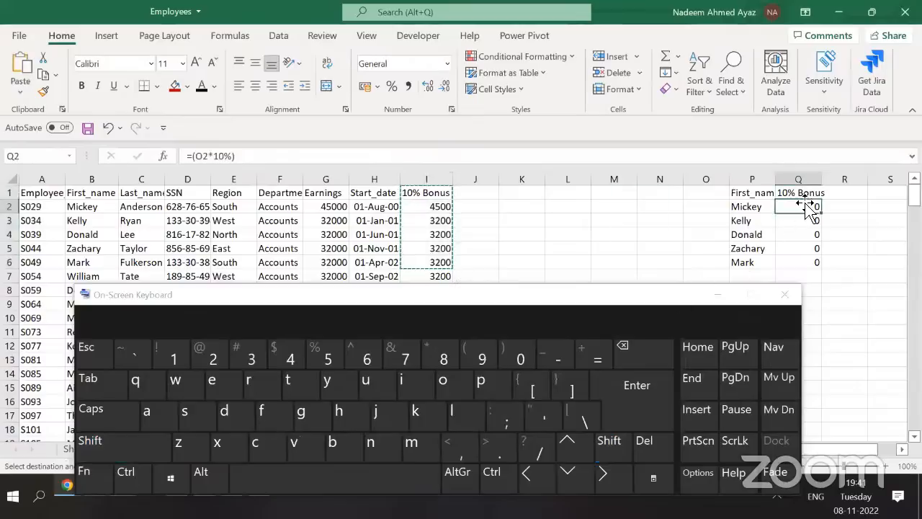
{"action": "left_click", "coordinate": [800, 192]}
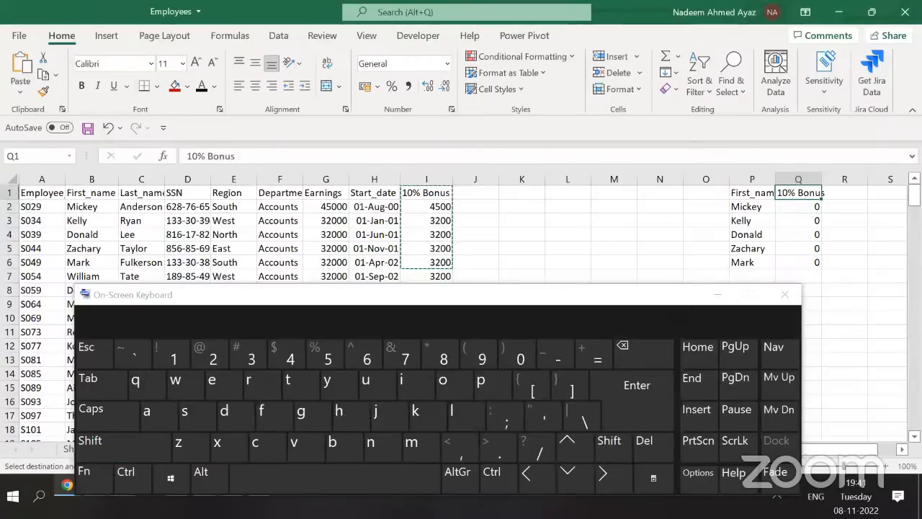
{"action": "left_click", "coordinate": [23, 93]}
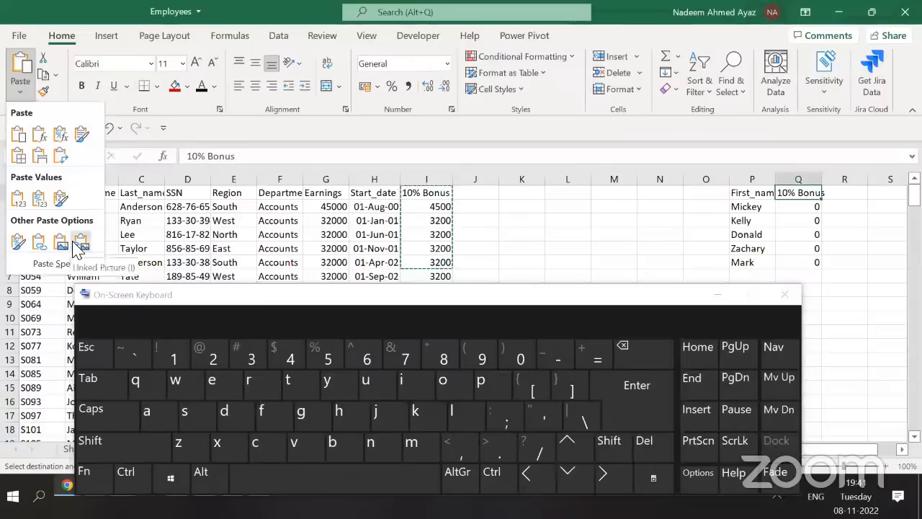
{"action": "left_click", "coordinate": [60, 202]}
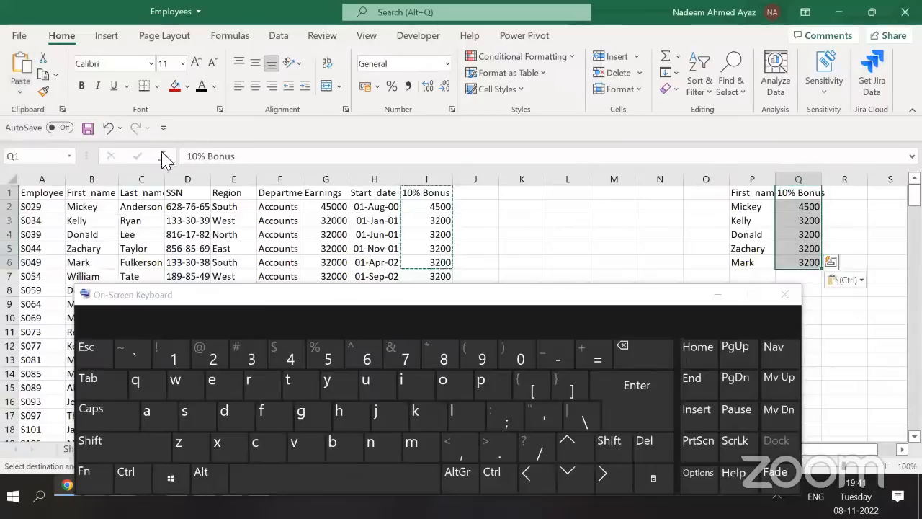
Inspect Q2's contents, then clear Q1:Q6 and reselect the bonus cells in column I
{"action": "left_click", "coordinate": [812, 209]}
{"action": "left_click", "coordinate": [812, 221]}
{"action": "double_click", "coordinate": [813, 208]}
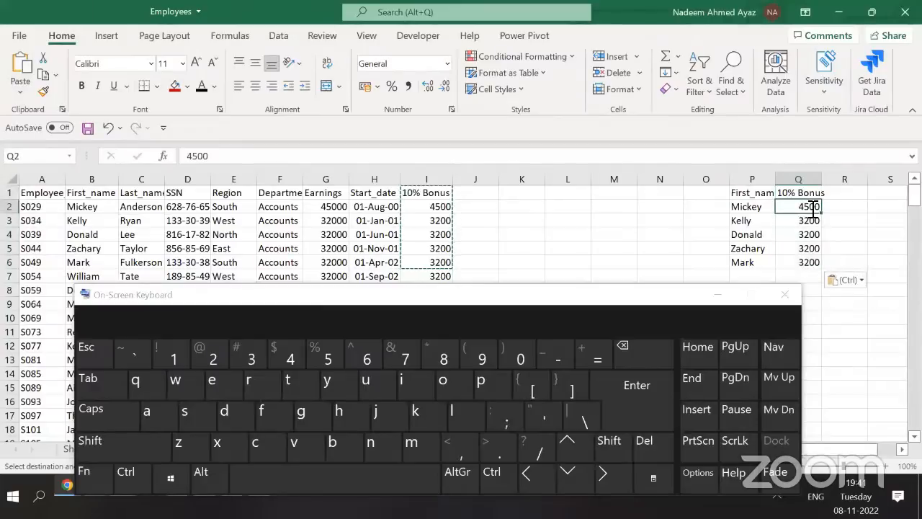
{"action": "key", "text": "Escape"}
{"action": "key", "text": "Up"}
{"action": "key", "text": "ctrl+shift+Down"}
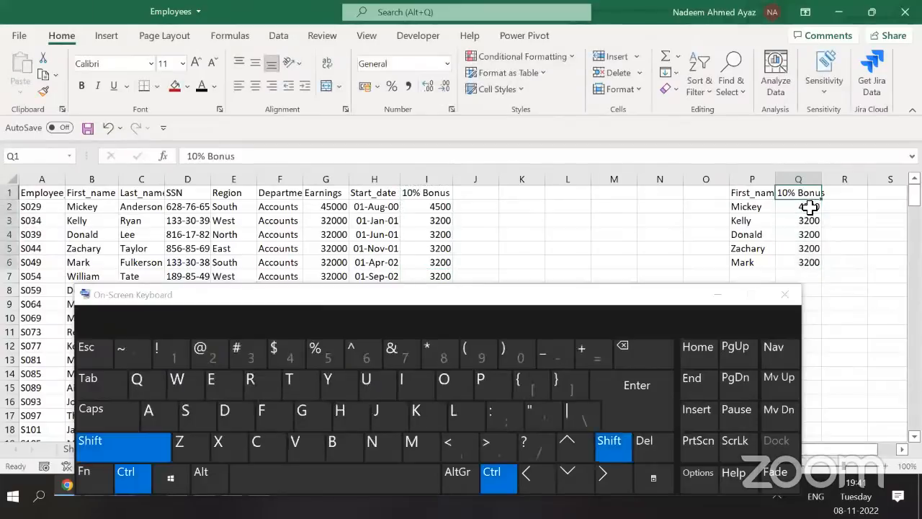
{"action": "key", "text": "Delete"}
{"action": "key", "text": "shift+Down"}
{"action": "key", "text": "shift+Down"}
{"action": "key", "text": "shift+Down"}
{"action": "key", "text": "shift+Down"}
{"action": "key", "text": "shift+Down"}
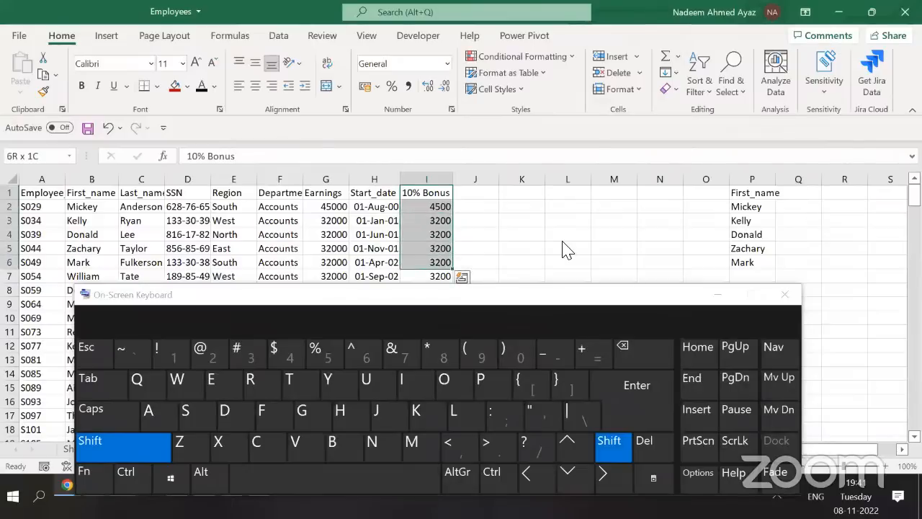
{"action": "left_click_drag", "start_coordinate": [661, 311], "coordinate": [676, 327]}
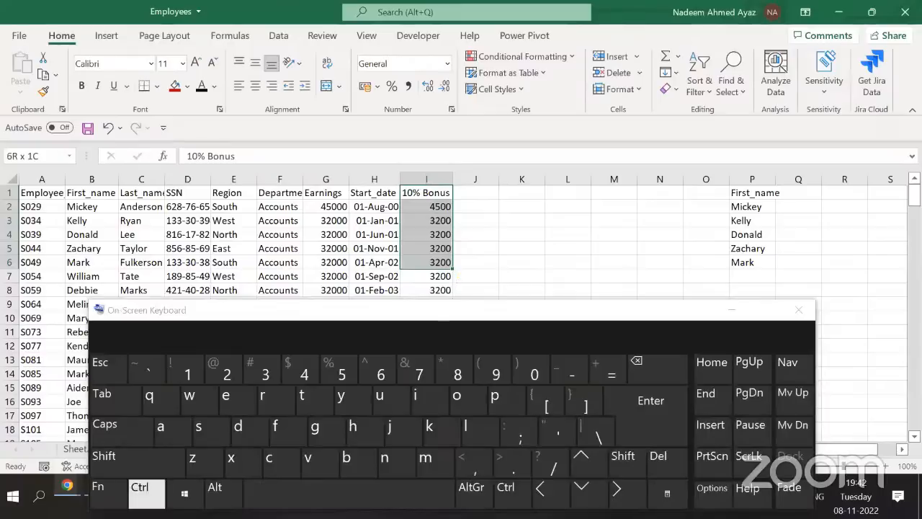
Paste the bonus cells into Q1, undo, retry as Values & Source Formatting, then delete
{"action": "left_click", "coordinate": [140, 494]}
{"action": "left_click", "coordinate": [269, 466]}
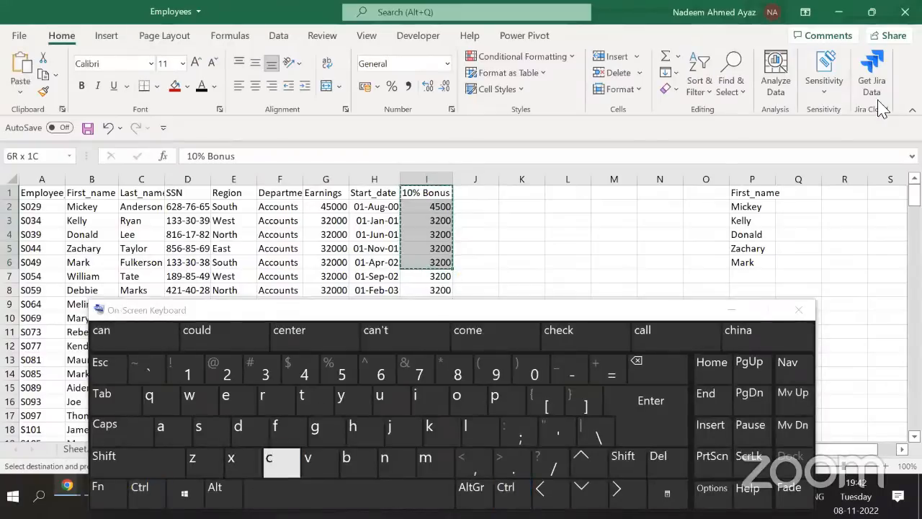
{"action": "left_click", "coordinate": [789, 199]}
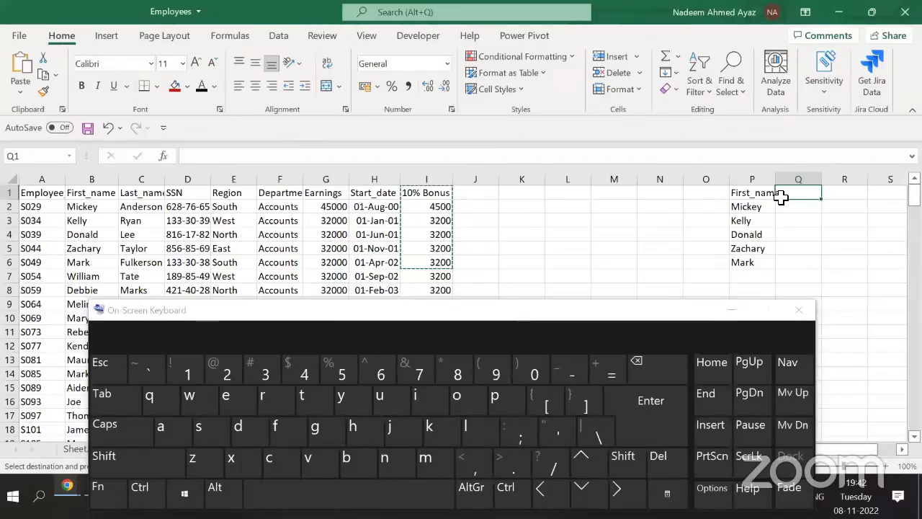
{"action": "left_click", "coordinate": [140, 487]}
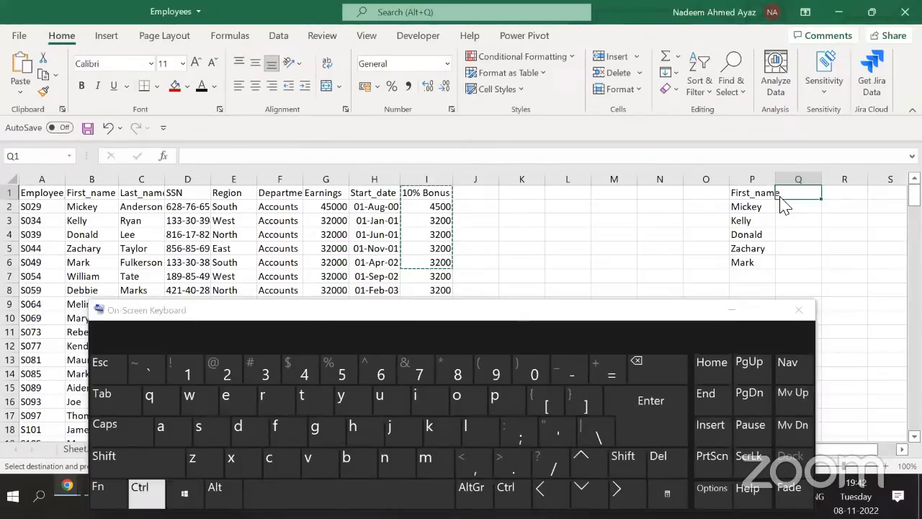
{"action": "left_click", "coordinate": [319, 468]}
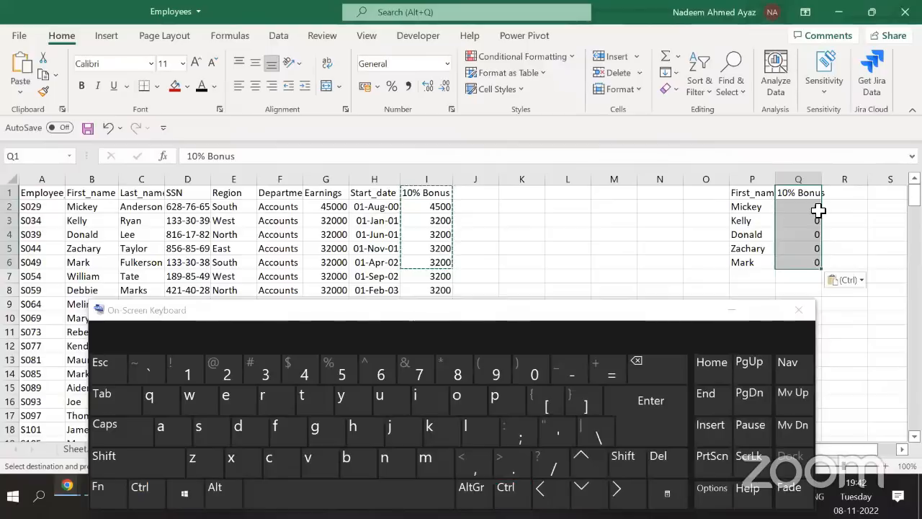
{"action": "key", "text": "ctrl+z"}
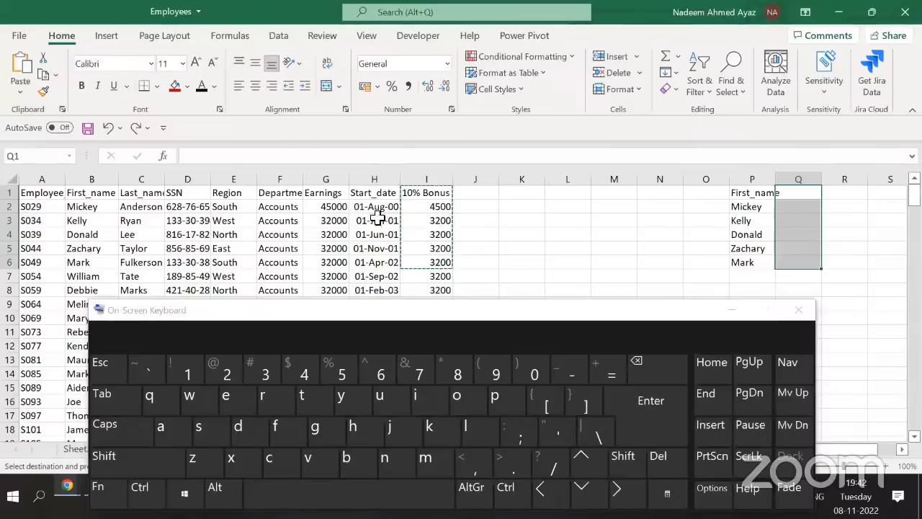
{"action": "left_click", "coordinate": [22, 92]}
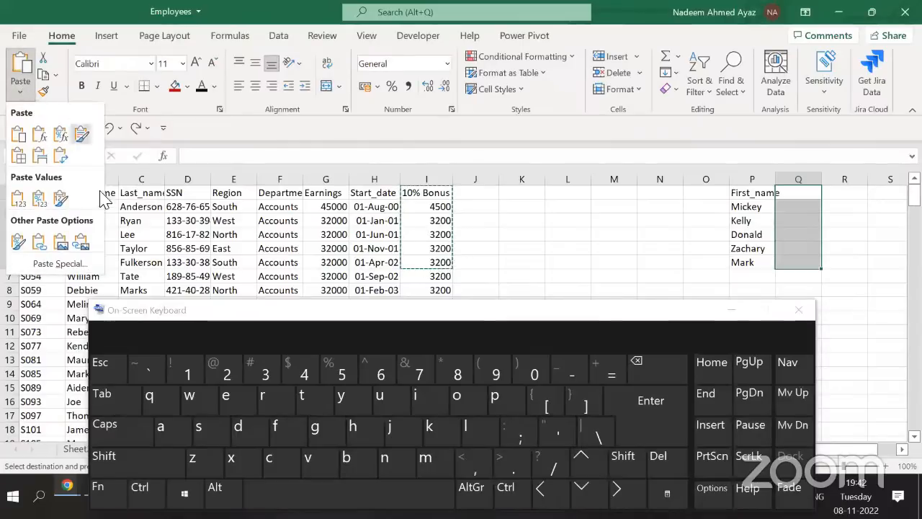
{"action": "left_click", "coordinate": [61, 198]}
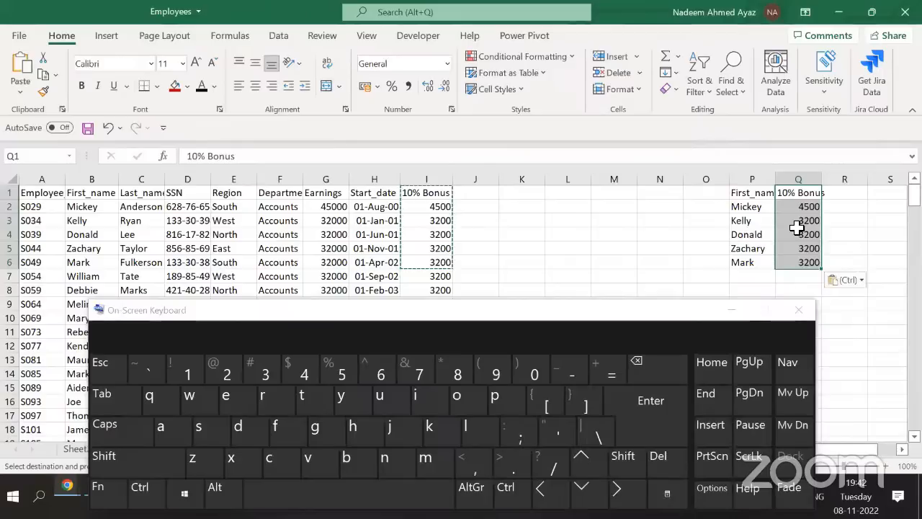
{"action": "key", "text": "Delete"}
Re-copy I1:I6, select Q1, and bring up Paste Special with Alt+E+S
{"action": "key", "text": "Left"}
{"action": "key", "text": "Left"}
{"action": "key", "text": "Left"}
{"action": "key", "text": "Left"}
{"action": "key", "text": "Left"}
{"action": "key", "text": "Left"}
{"action": "key", "text": "Left"}
{"action": "key", "text": "Left"}
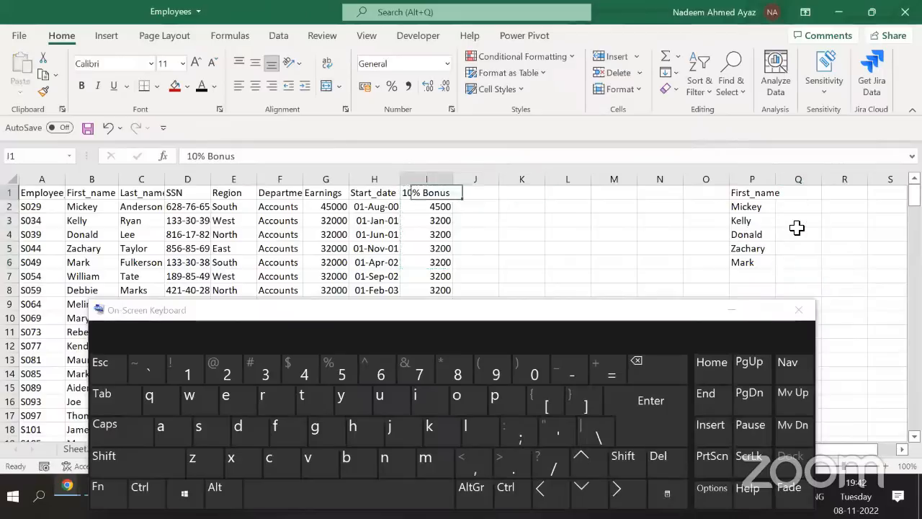
{"action": "key", "text": "shift+Down"}
{"action": "key", "text": "shift+Down"}
{"action": "key", "text": "shift+Down"}
{"action": "key", "text": "shift+Down"}
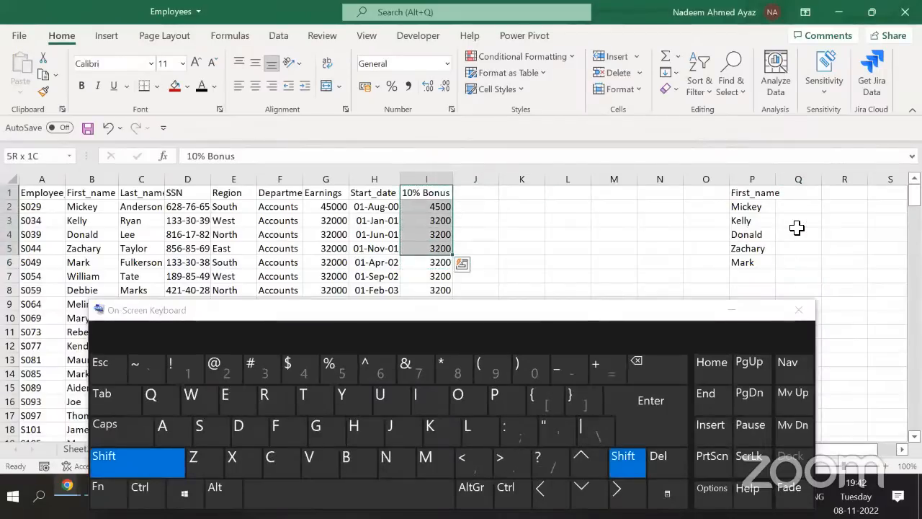
{"action": "key", "text": "shift+Down"}
{"action": "key", "text": "ctrl+c"}
{"action": "key", "text": "ctrl+Right"}
{"action": "key", "text": "Right"}
{"action": "key", "text": "alt+e"}
{"action": "key", "text": "s"}
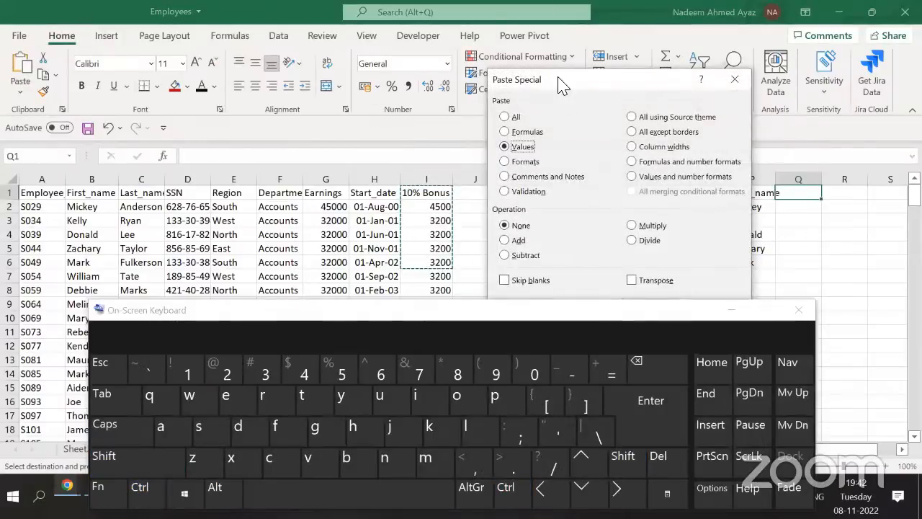
Reopen Paste Special and paste Values only, giving 10% Bonus, 4500, 3200, 3200, 3200, 3200 in Q
{"action": "left_click_drag", "start_coordinate": [562, 82], "coordinate": [313, 25]}
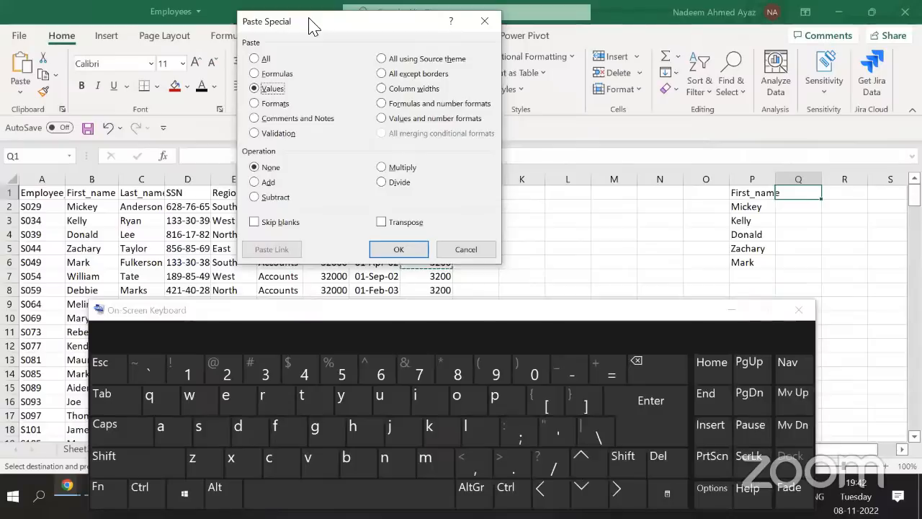
{"action": "left_click", "coordinate": [466, 250]}
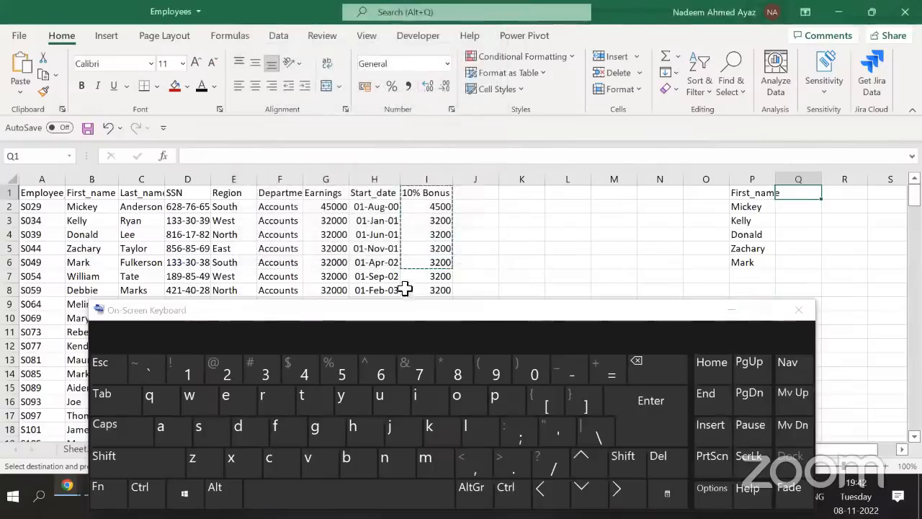
{"action": "left_click", "coordinate": [141, 488]}
{"action": "left_click", "coordinate": [231, 474]}
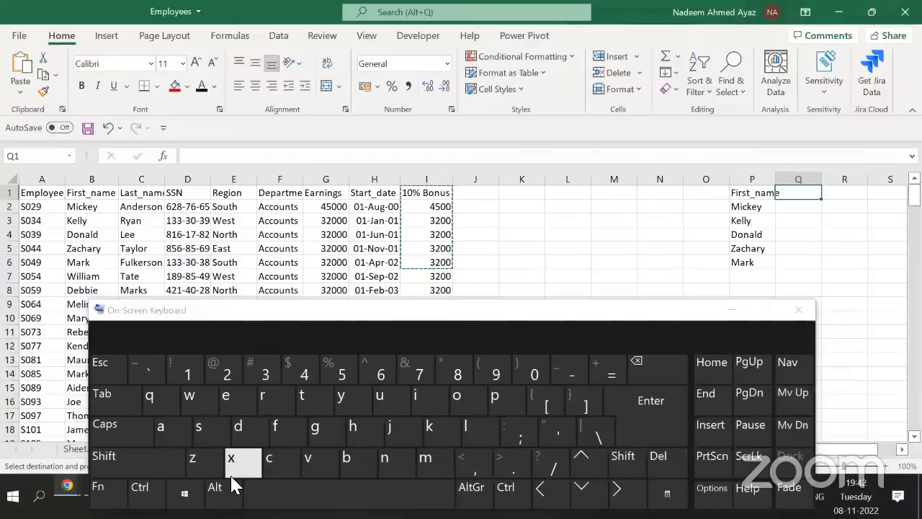
{"action": "left_click", "coordinate": [214, 487]}
{"action": "left_click", "coordinate": [230, 396]}
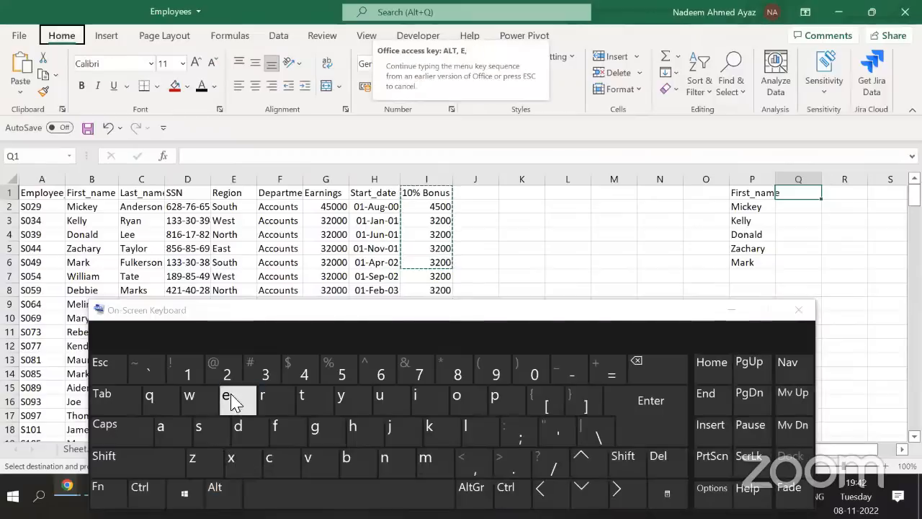
{"action": "left_click", "coordinate": [213, 432]}
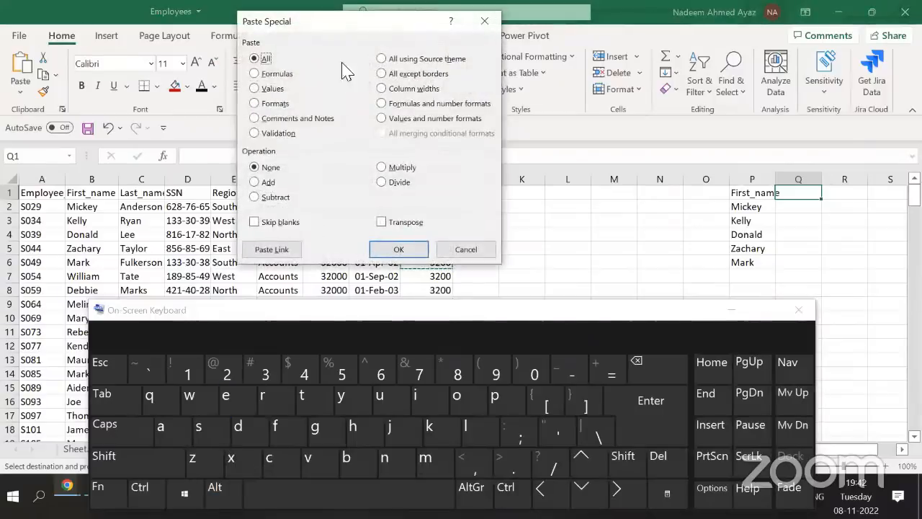
{"action": "left_click", "coordinate": [319, 465]}
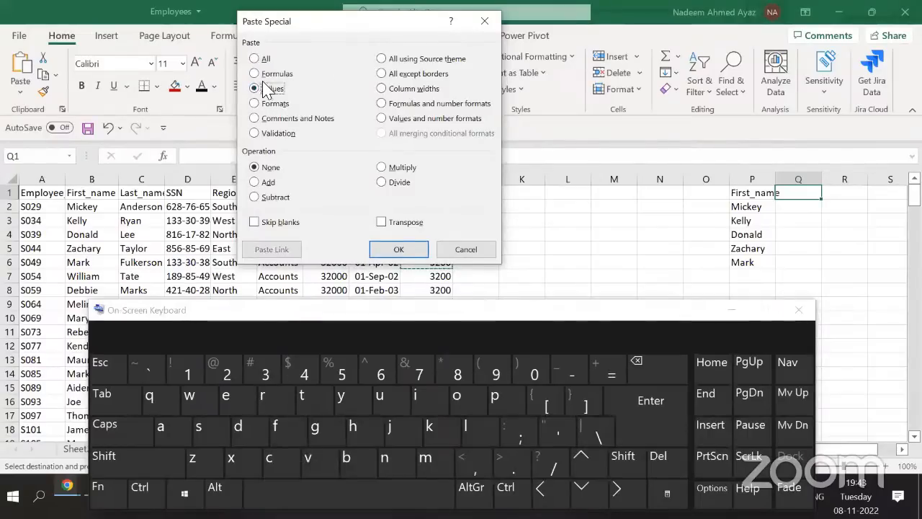
{"action": "left_click", "coordinate": [397, 250]}
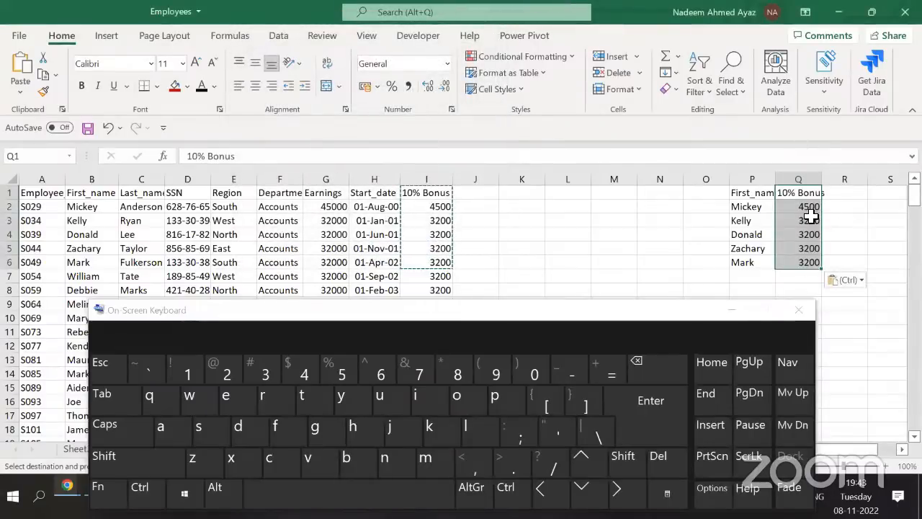
{"action": "left_click", "coordinate": [20, 92]}
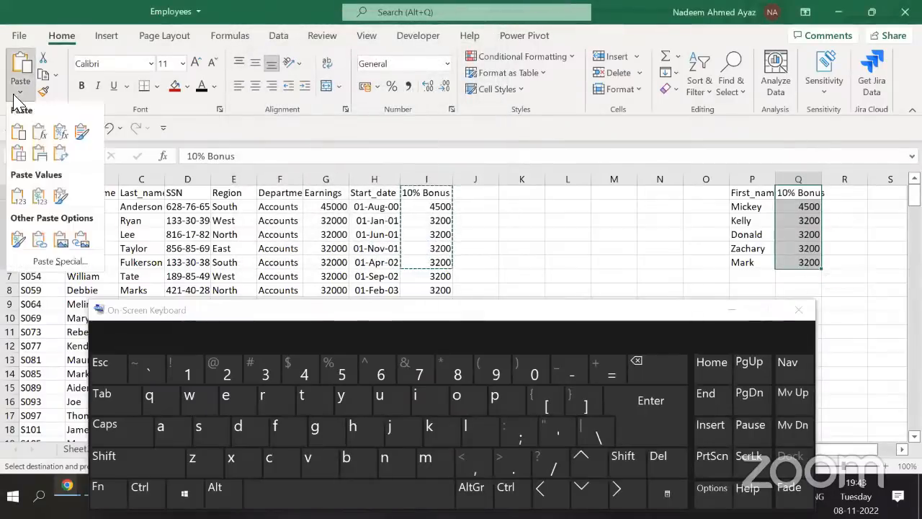
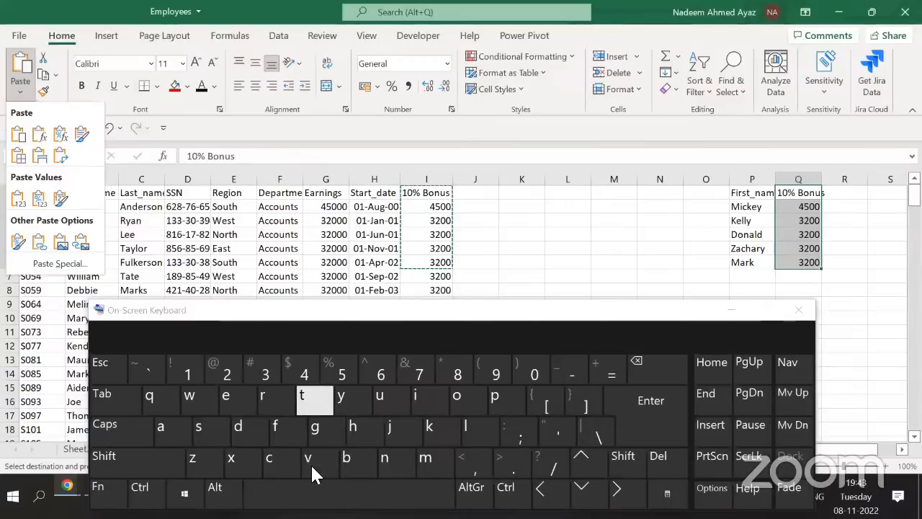
Copy the 10% Bonus heading and values in I1:I6, then check the bonus formula in I3
{"action": "left_click", "coordinate": [798, 237]}
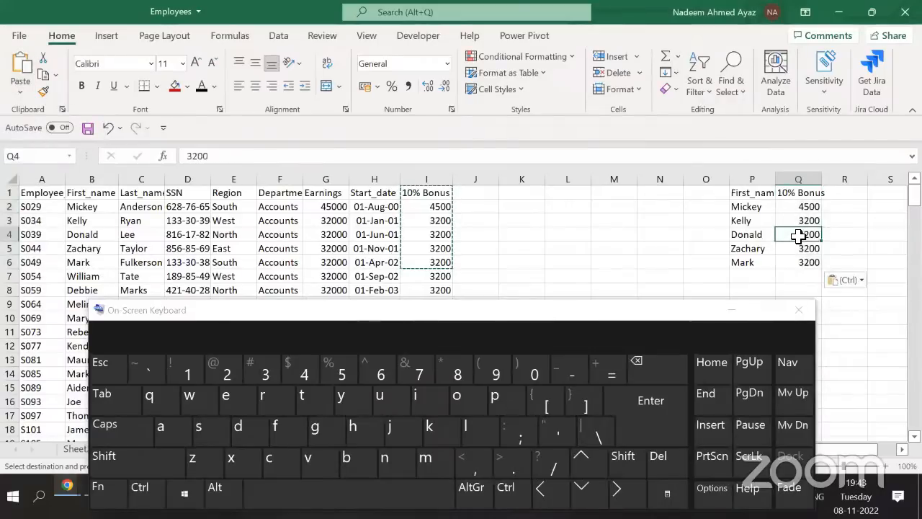
{"action": "key", "text": "ctrl+Left"}
{"action": "key", "text": "ctrl+Left"}
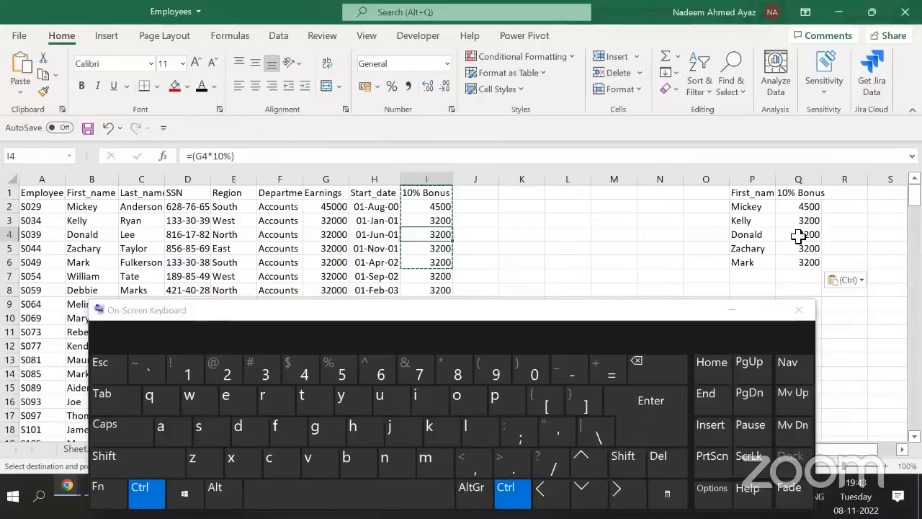
{"action": "key", "text": "Up"}
{"action": "key", "text": "Up"}
{"action": "key", "text": "Up"}
{"action": "key", "text": "shift+Down"}
{"action": "key", "text": "shift+Down"}
{"action": "key", "text": "shift+Down"}
{"action": "key", "text": "shift+Down"}
{"action": "key", "text": "shift+Down"}
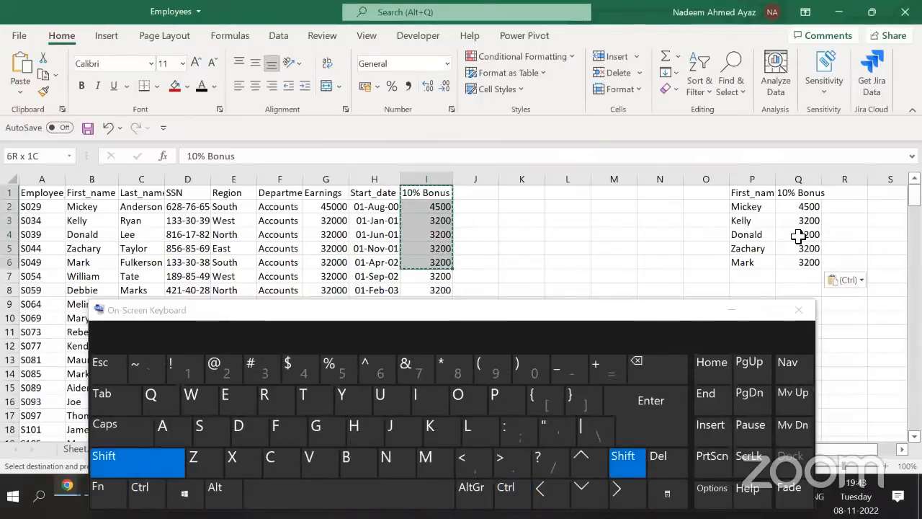
{"action": "key", "text": "ctrl+Right"}
{"action": "key", "text": "ctrl+Right"}
{"action": "key", "text": "Right"}
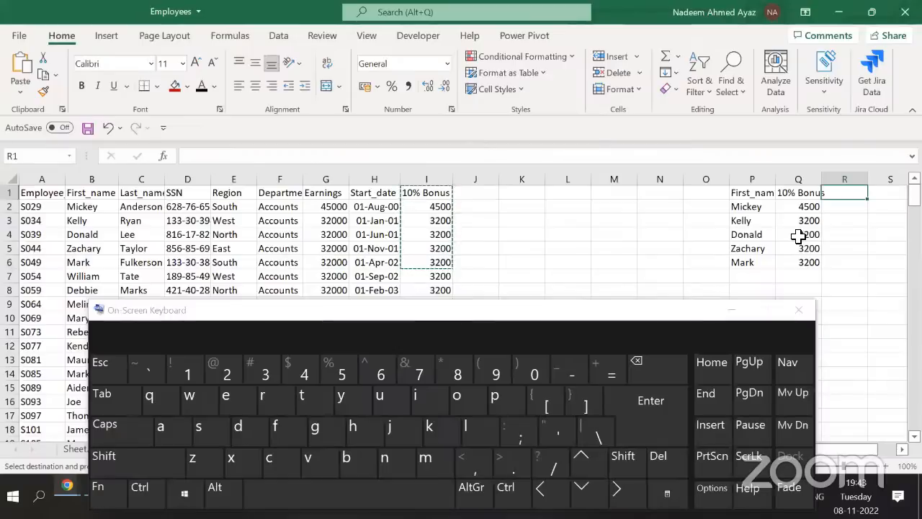
{"action": "left_click", "coordinate": [428, 216]}
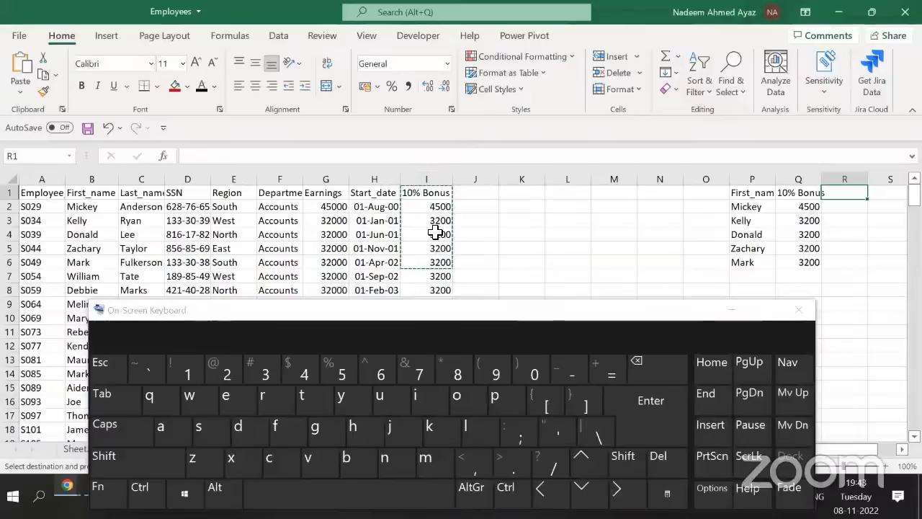
{"action": "left_click", "coordinate": [223, 493]}
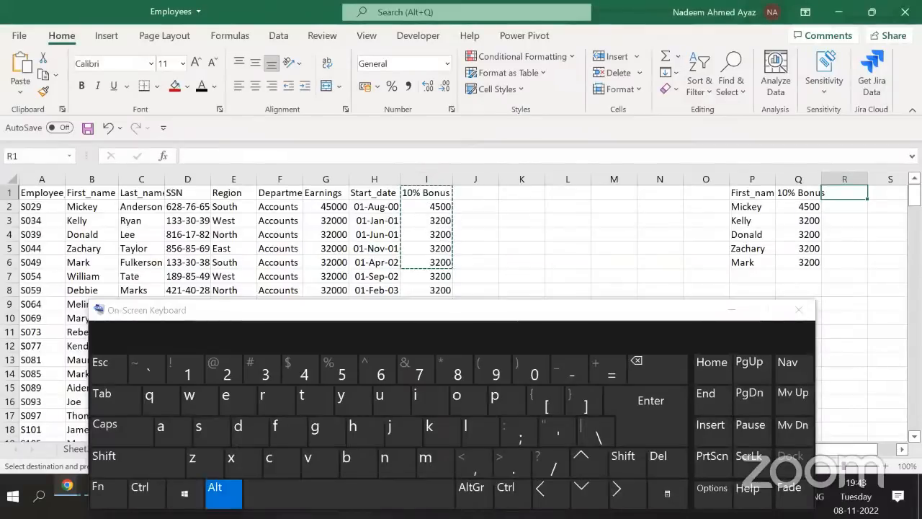
{"action": "left_click", "coordinate": [233, 405]}
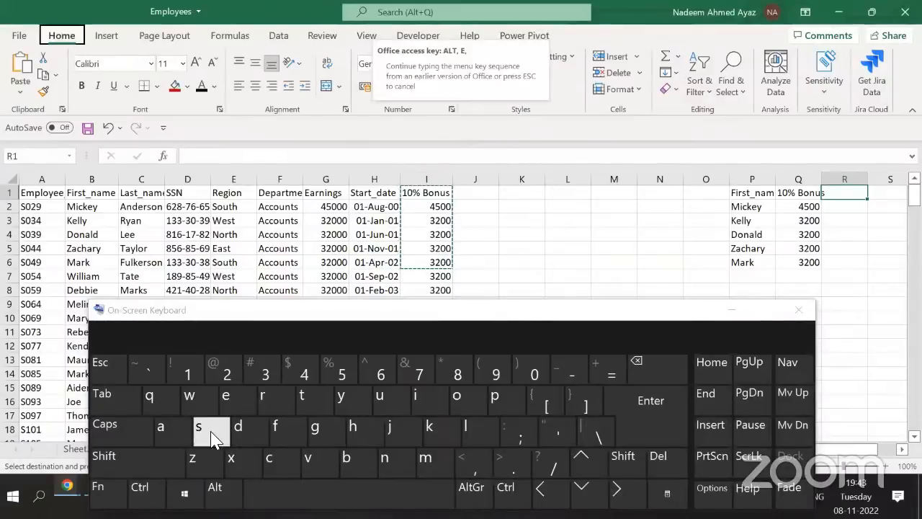
{"action": "left_click", "coordinate": [212, 437]}
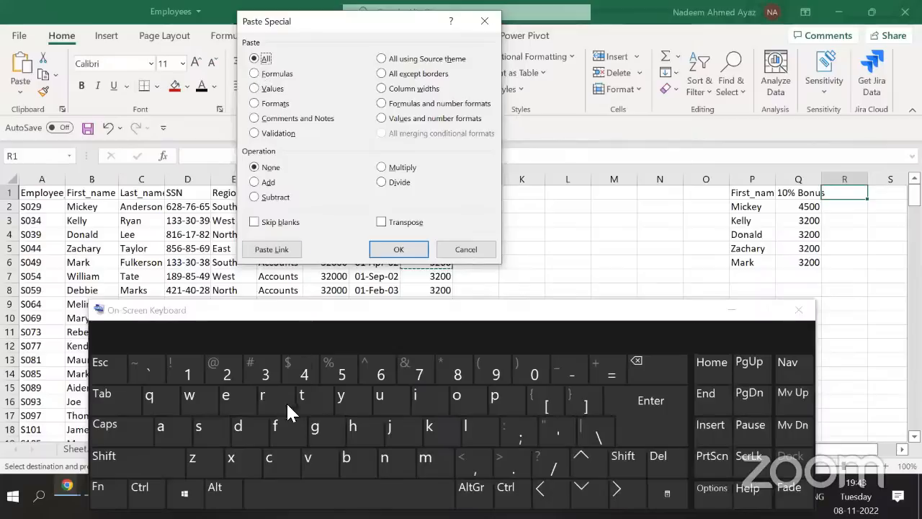
{"action": "left_click", "coordinate": [280, 428]}
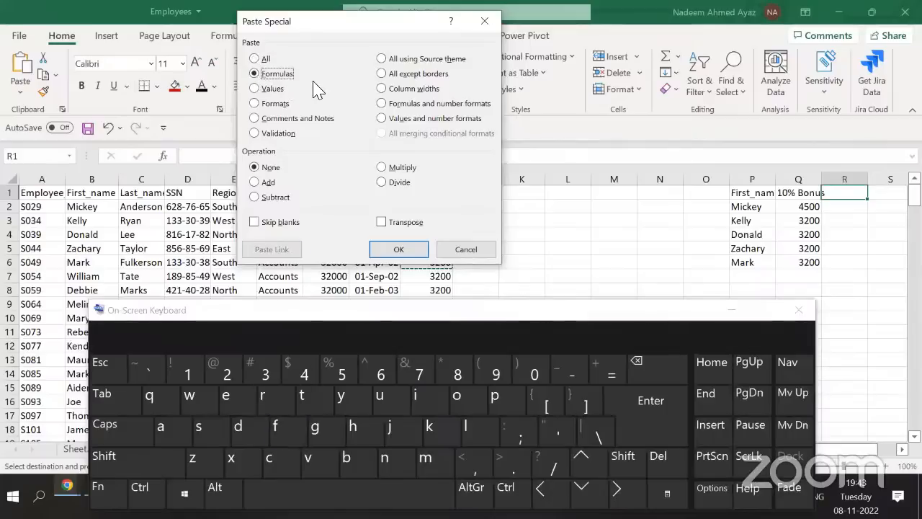
{"action": "left_click", "coordinate": [398, 258]}
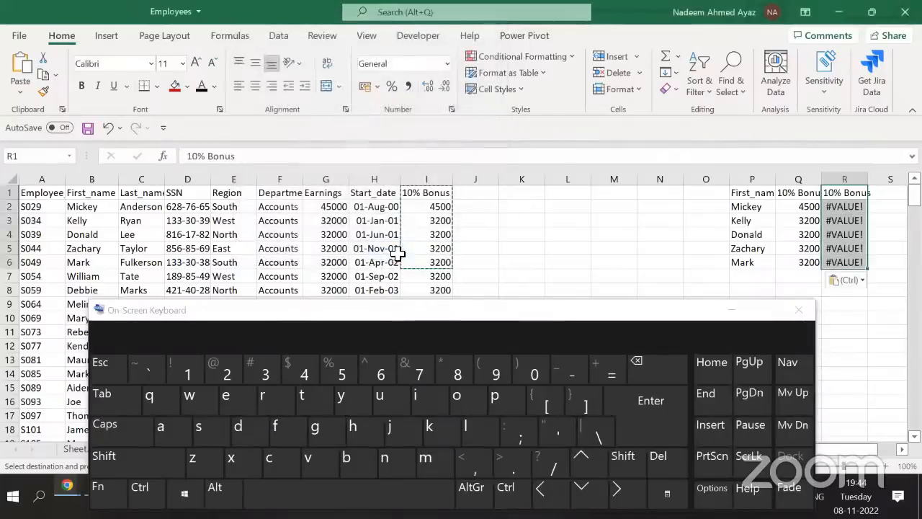
{"action": "left_click", "coordinate": [842, 209]}
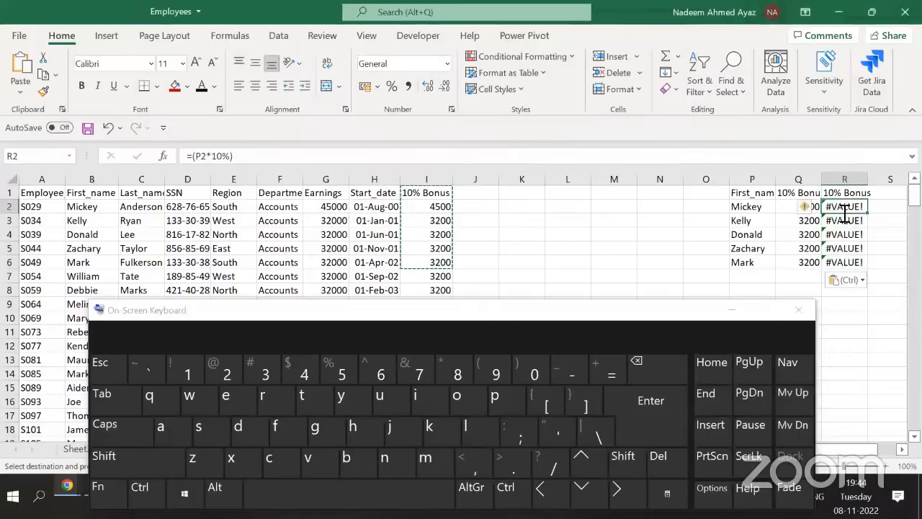
{"action": "left_click", "coordinate": [277, 156]}
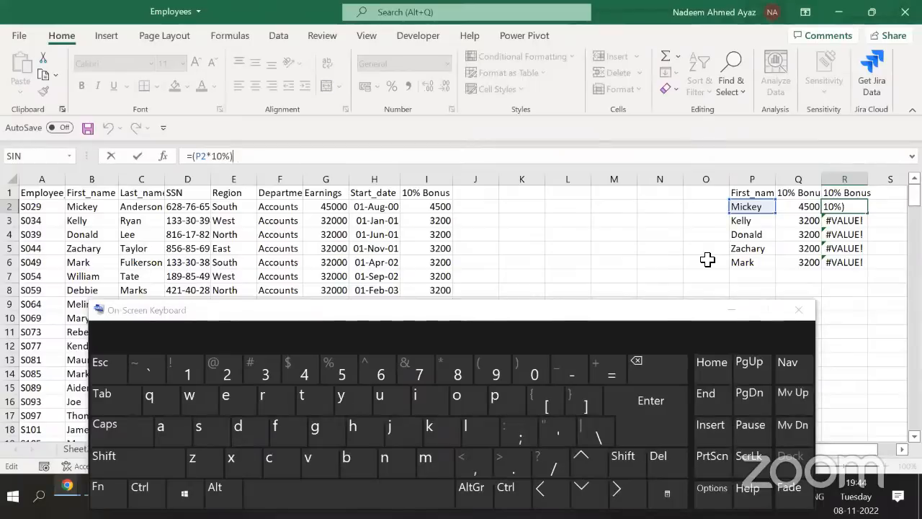
{"action": "key", "text": "ctrl+Return"}
{"action": "key", "text": "ctrl+Up"}
{"action": "key", "text": "ctrl+shift+Down"}
{"action": "key", "text": "Delete"}
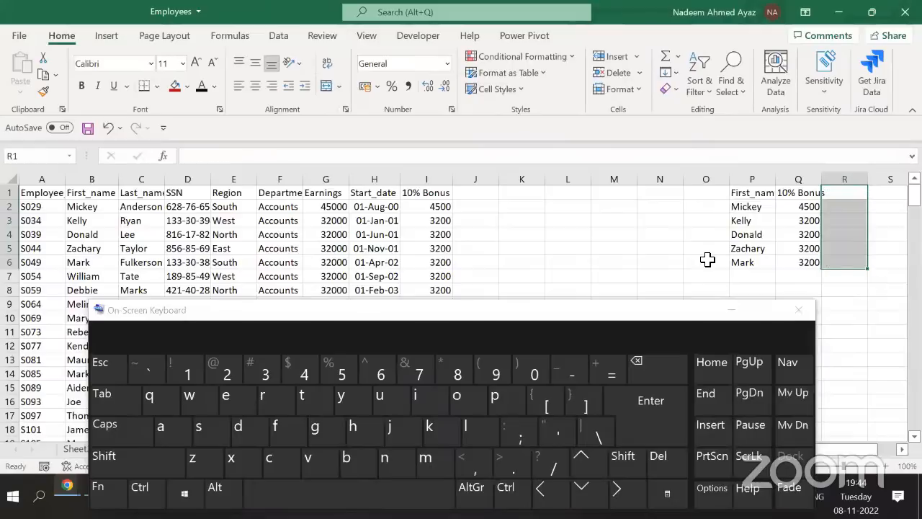
{"action": "key", "text": "Left"}
{"action": "key", "text": "Left"}
{"action": "key", "text": "Left"}
{"action": "key", "text": "Left"}
{"action": "key", "text": "Left"}
{"action": "key", "text": "Left"}
{"action": "key", "text": "Left"}
{"action": "key", "text": "Left"}
{"action": "key", "text": "Left"}
{"action": "key", "text": "Down"}
{"action": "key", "text": "Down"}
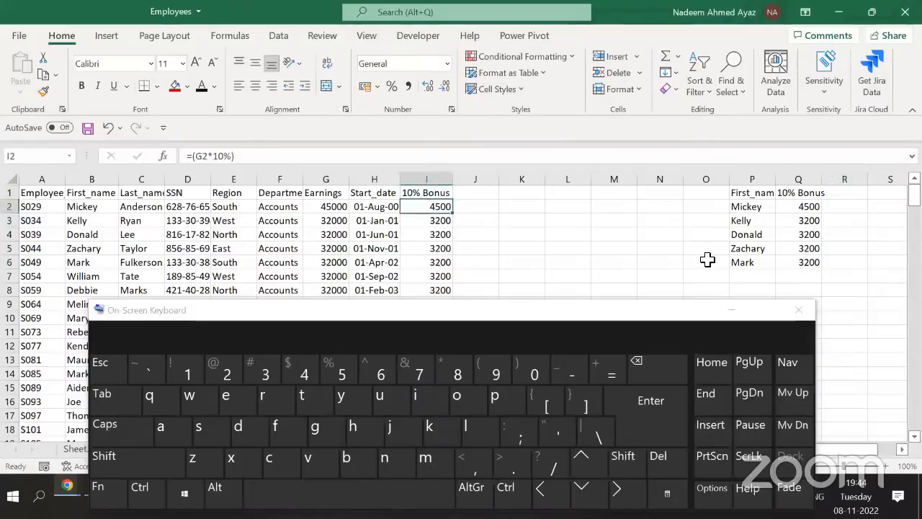
Give the bonus cells I3:I6 All Borders
{"action": "key", "text": "shift+Down"}
{"action": "key", "text": "shift+Down"}
{"action": "key", "text": "shift+Down"}
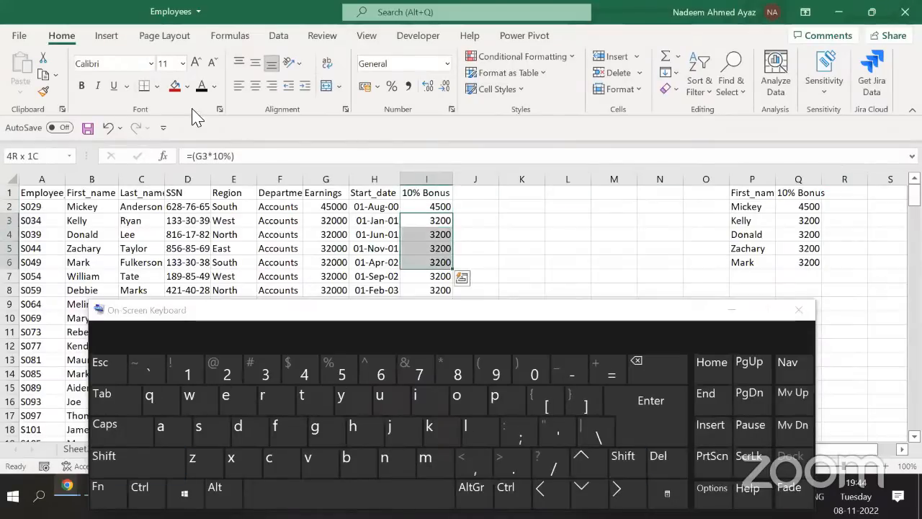
{"action": "left_click", "coordinate": [186, 86]}
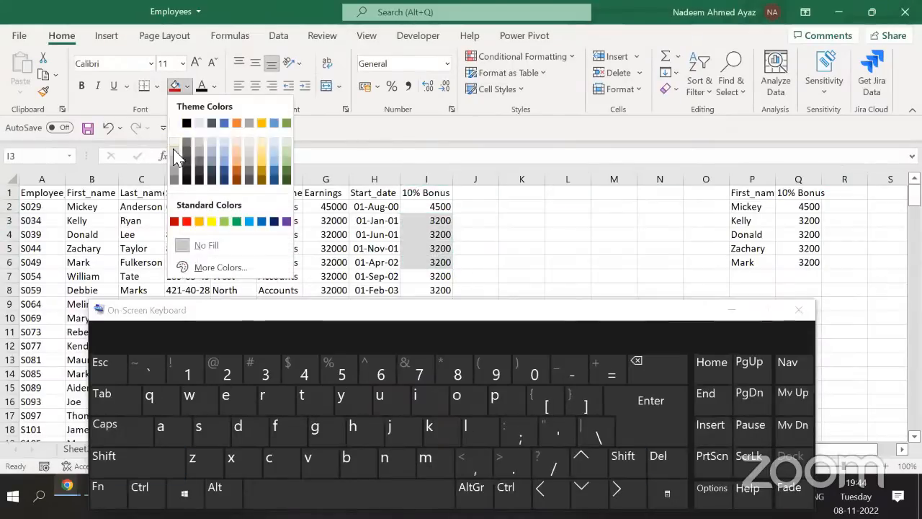
{"action": "left_click", "coordinate": [156, 86]}
{"action": "left_click", "coordinate": [157, 86]}
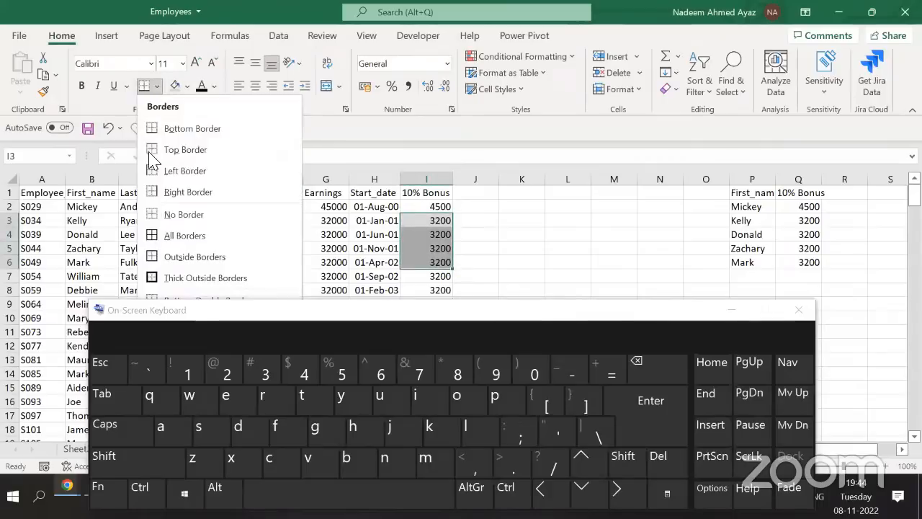
{"action": "left_click", "coordinate": [154, 238]}
Copy the formatted bonus cells I3:I6 and select Q2:Q6 as the target
{"action": "key", "text": "Left"}
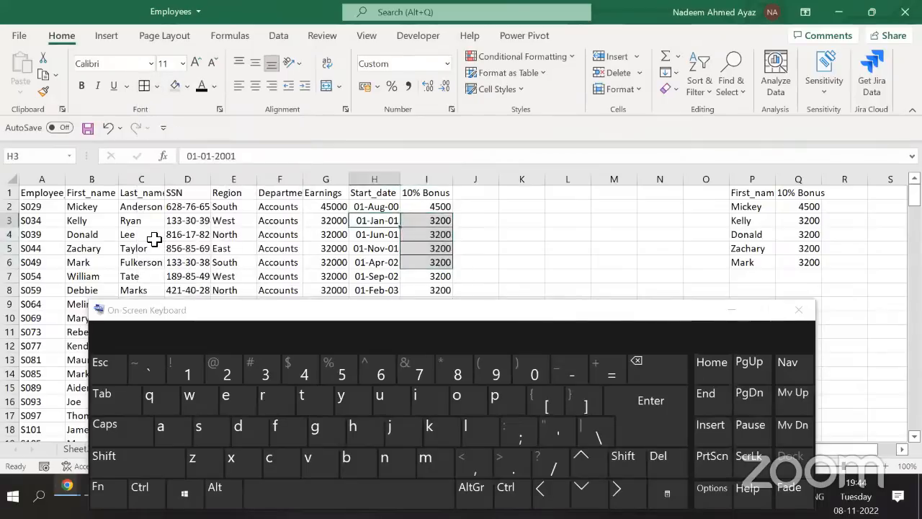
{"action": "key", "text": "Right"}
{"action": "key", "text": "shift+Down"}
{"action": "key", "text": "shift+Down"}
{"action": "key", "text": "shift+Down"}
{"action": "key", "text": "ctrl+c"}
{"action": "key", "text": "ctrl+Right"}
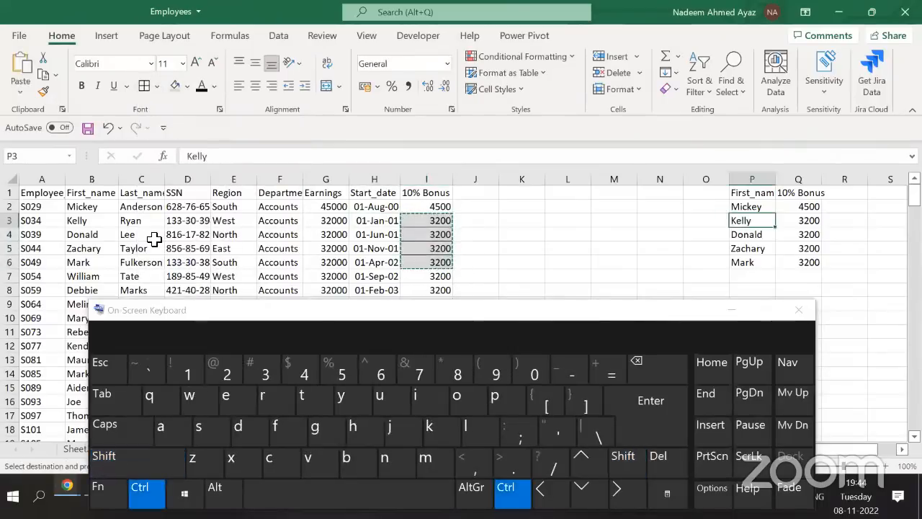
{"action": "key", "text": "Right"}
{"action": "key", "text": "Up"}
{"action": "key", "text": "shift+Down"}
{"action": "key", "text": "shift+Down"}
{"action": "key", "text": "shift+Down"}
{"action": "key", "text": "shift+Down"}
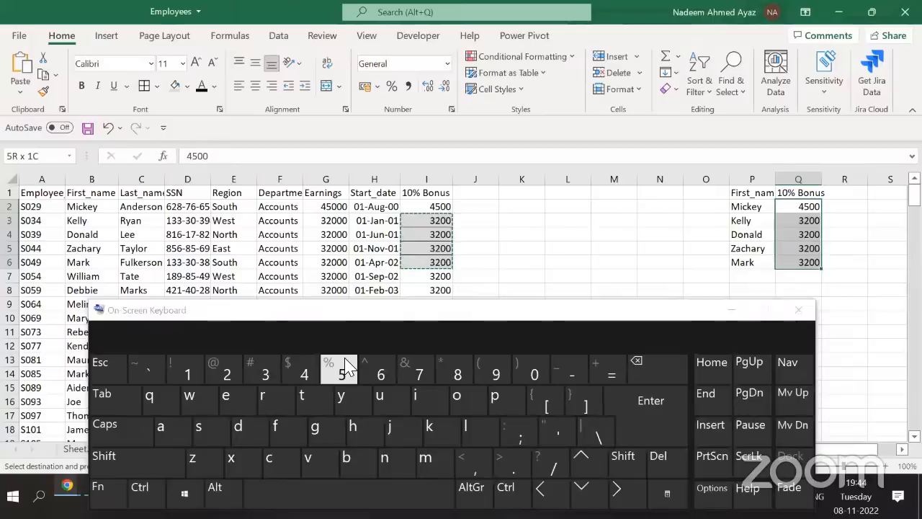
Paste Special only the Formats into Q2:Q6, then clear the copy marquee
{"action": "key", "text": "ctrl+alt+v"}
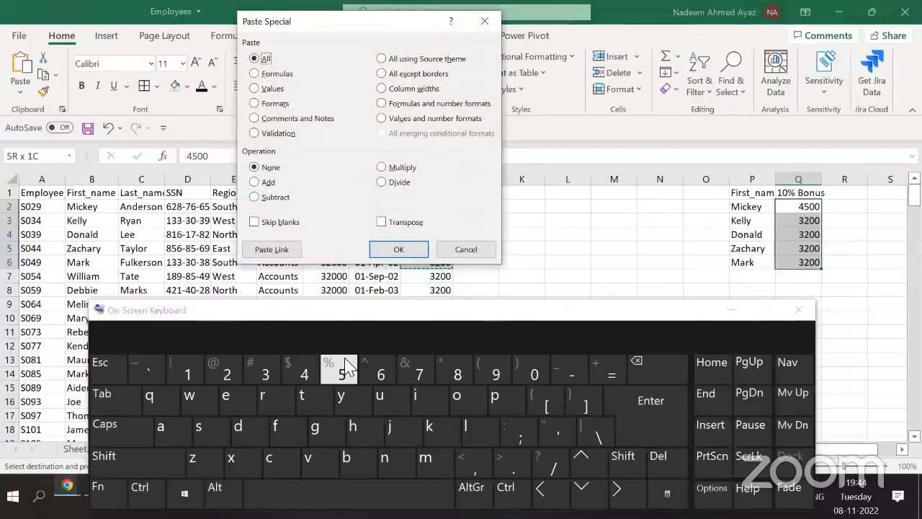
{"action": "left_click_drag", "start_coordinate": [333, 28], "coordinate": [159, 37]}
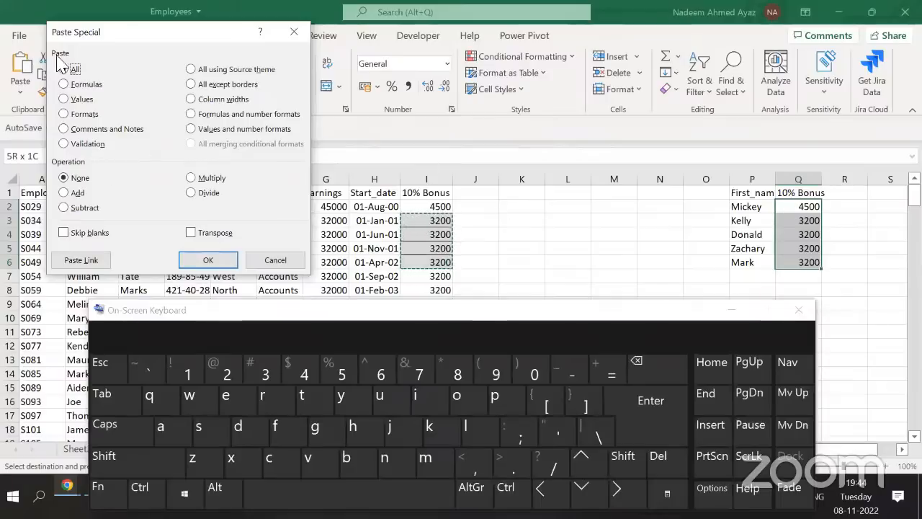
{"action": "left_click", "coordinate": [82, 115]}
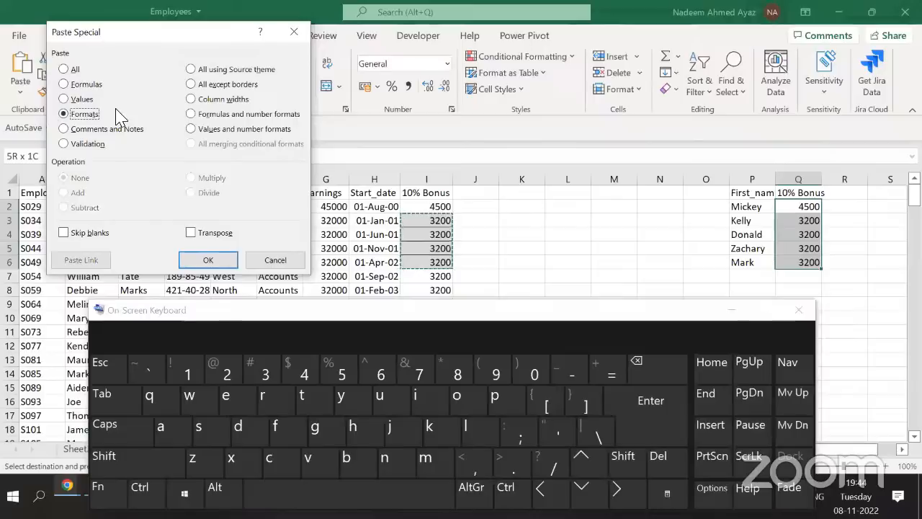
{"action": "left_click", "coordinate": [207, 261]}
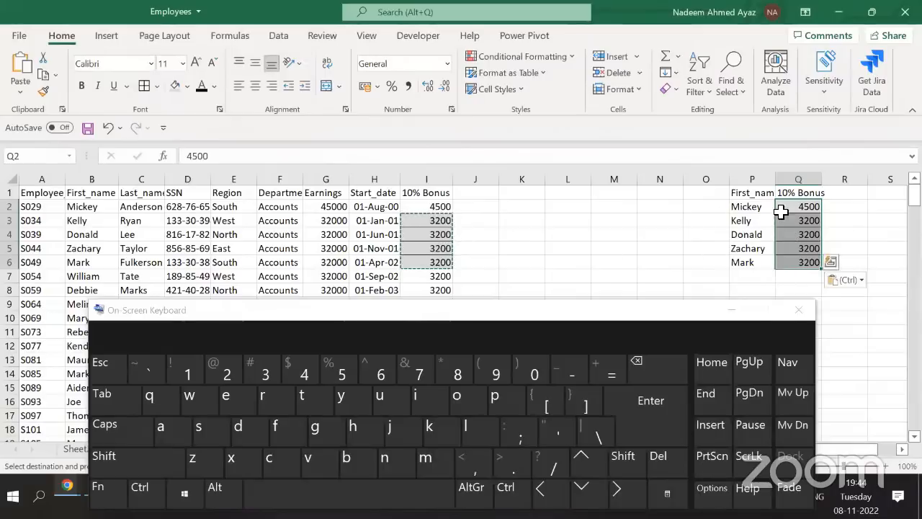
{"action": "left_click", "coordinate": [784, 207]}
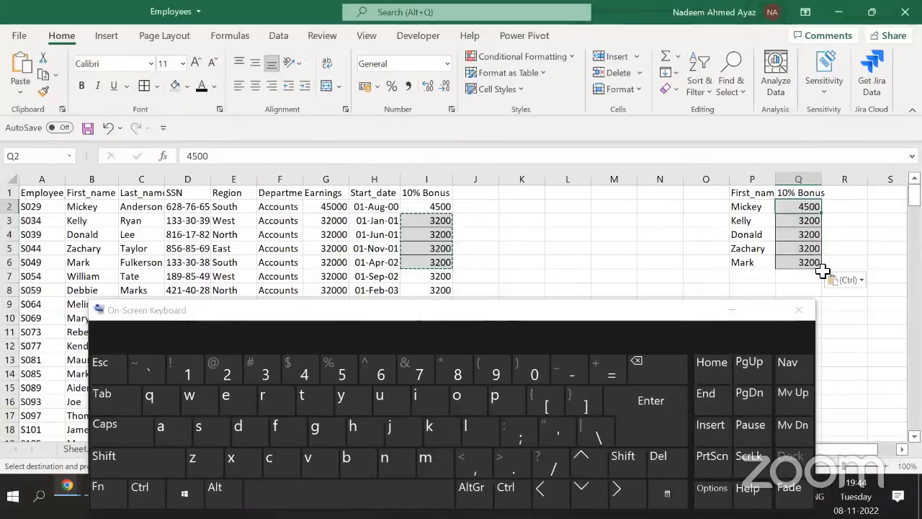
{"action": "key", "text": "Escape"}
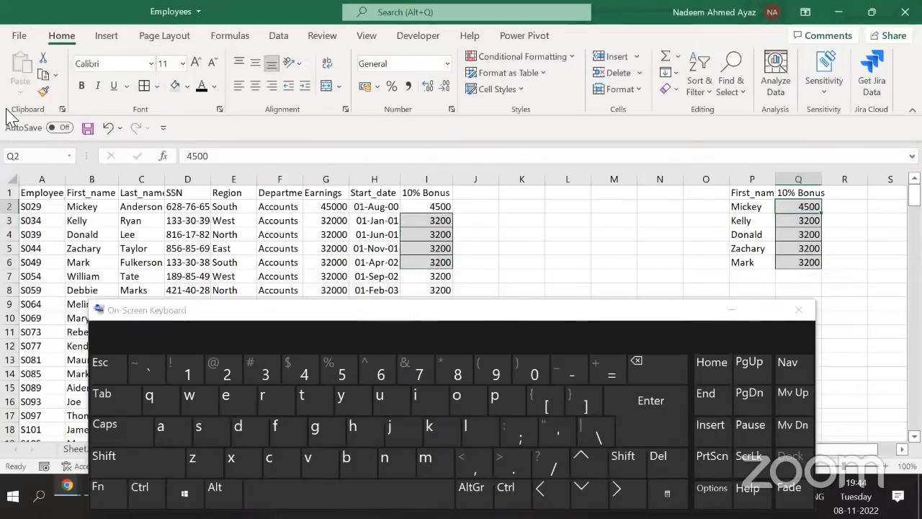
{"action": "left_click", "coordinate": [456, 222]}
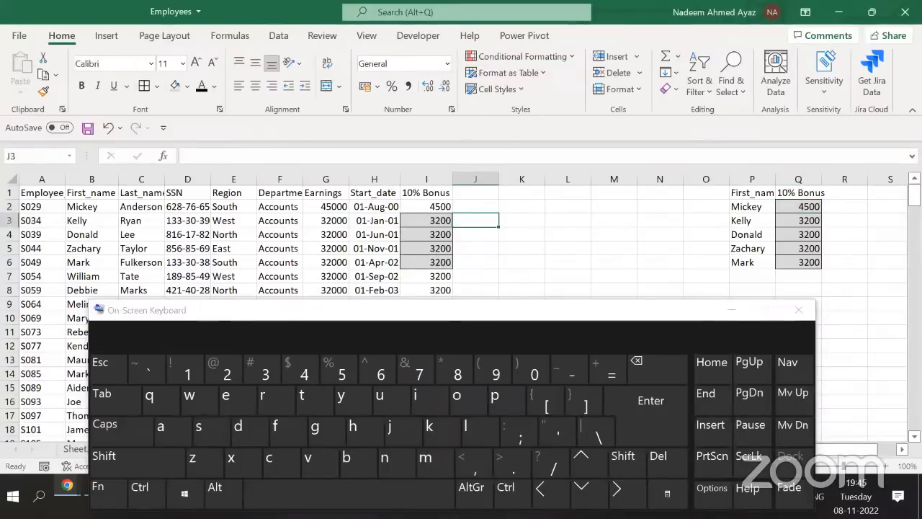
Switch to the browser showing the Jana Gana Mana page on Gaana
{"action": "mouse_move", "coordinate": [67, 486]}
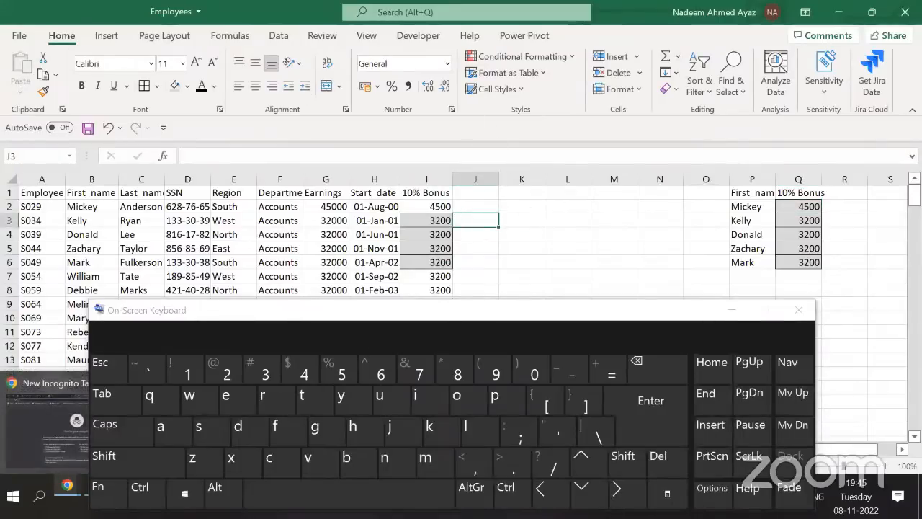
{"action": "left_click", "coordinate": [59, 427]}
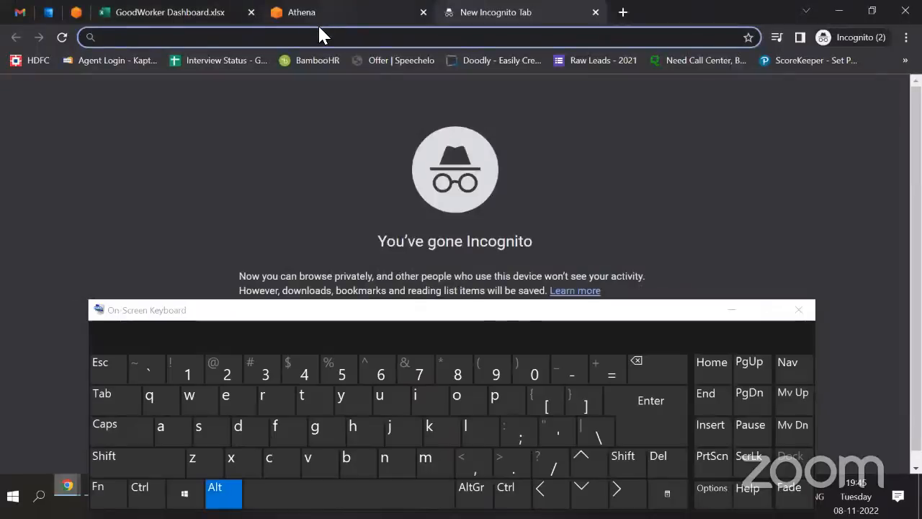
{"action": "key", "text": "alt+Tab"}
{"action": "key", "text": "Tab"}
{"action": "key", "text": "Tab"}
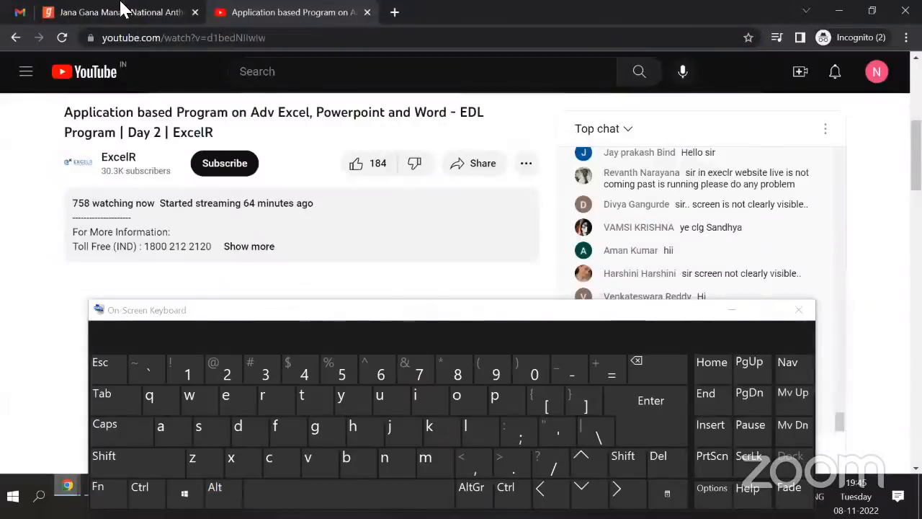
{"action": "left_click", "coordinate": [121, 8]}
{"action": "scroll", "coordinate": [445, 191], "scroll_direction": "down", "scroll_amount": 1}
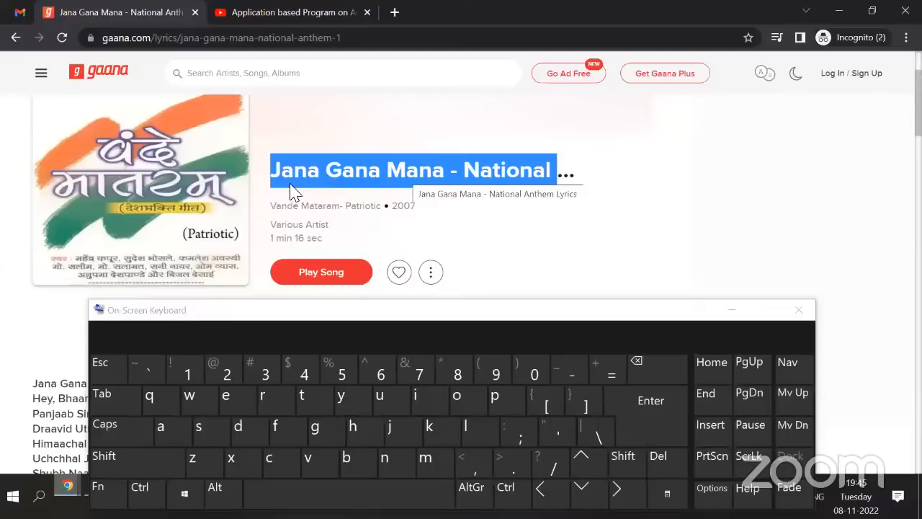
Copy the song title and return to the Employees workbook at cell K3
{"action": "right_click", "coordinate": [458, 157]}
{"action": "left_click", "coordinate": [479, 166]}
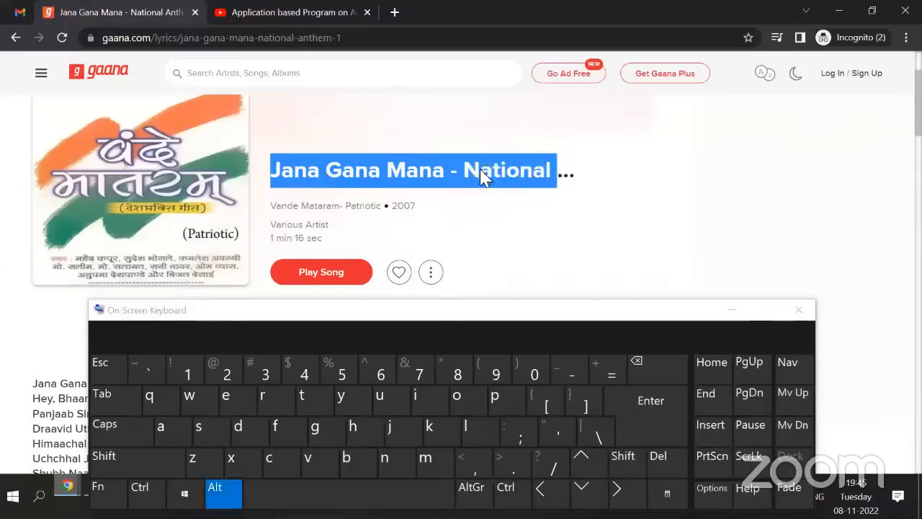
{"action": "key", "text": "alt+Tab"}
{"action": "left_click", "coordinate": [484, 180]}
{"action": "left_click", "coordinate": [529, 220]}
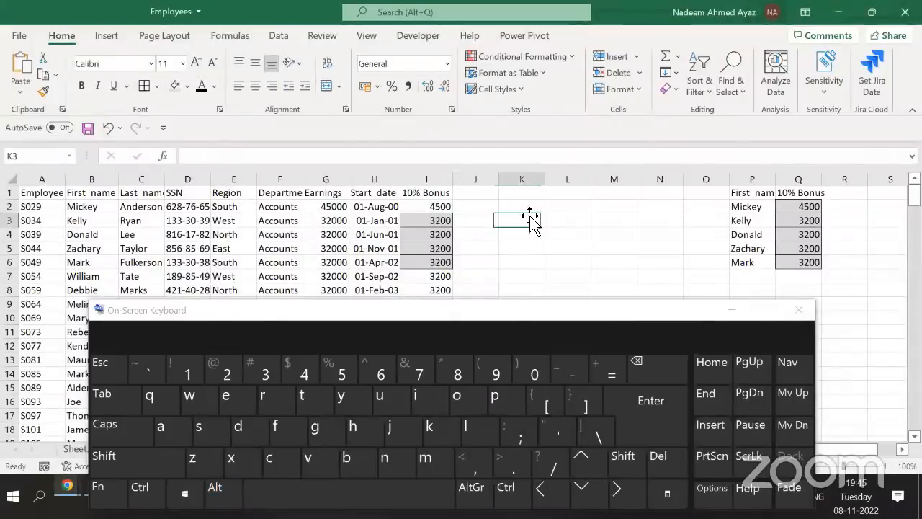
Replace the formatted paste in K3 with a Paste Special Text paste, then autofit column K
{"action": "key", "text": "ctrl+v"}
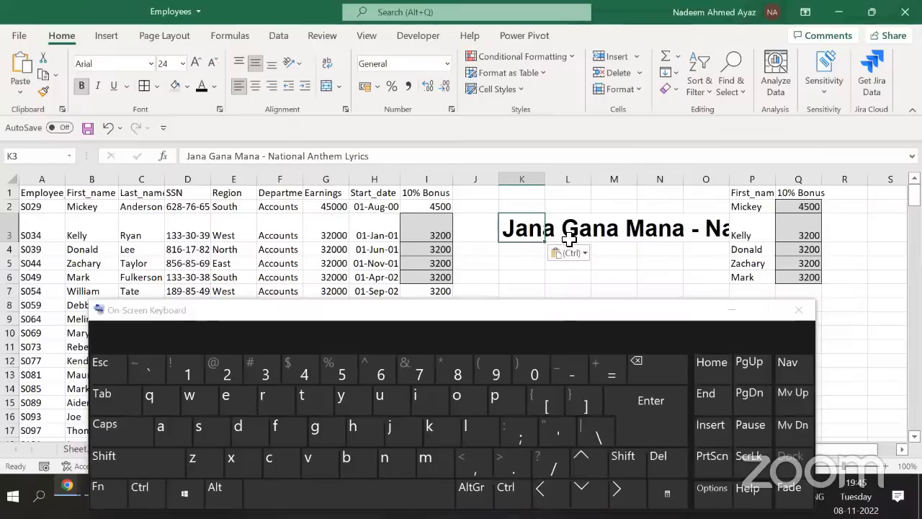
{"action": "key", "text": "ctrl+z"}
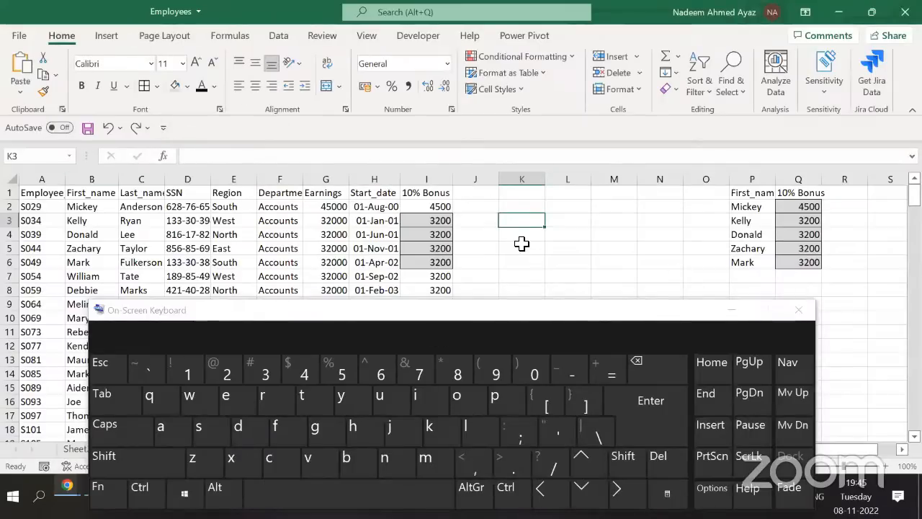
{"action": "left_click", "coordinate": [216, 490]}
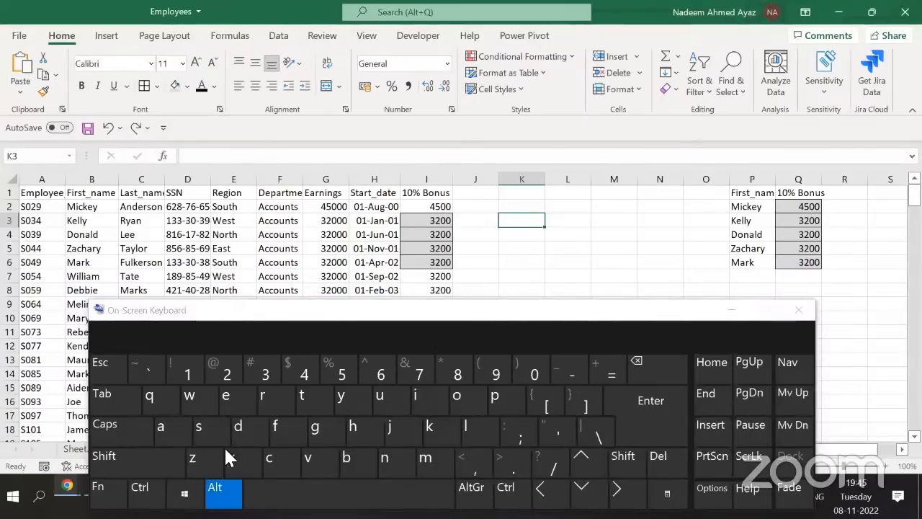
{"action": "left_click", "coordinate": [231, 401]}
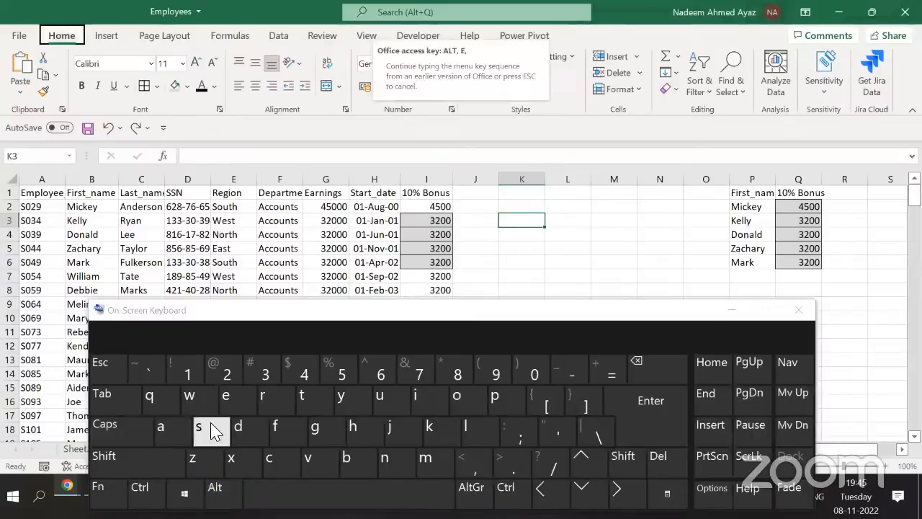
{"action": "left_click", "coordinate": [214, 432]}
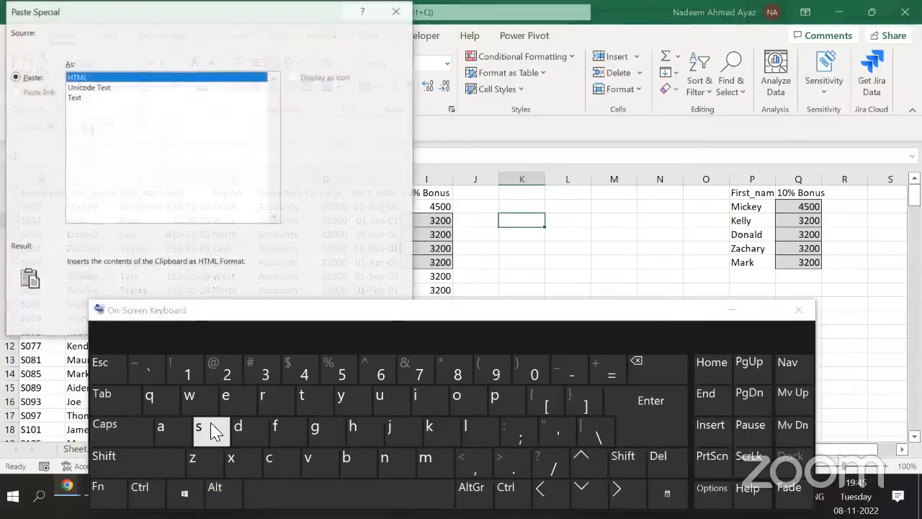
{"action": "left_click", "coordinate": [78, 98]}
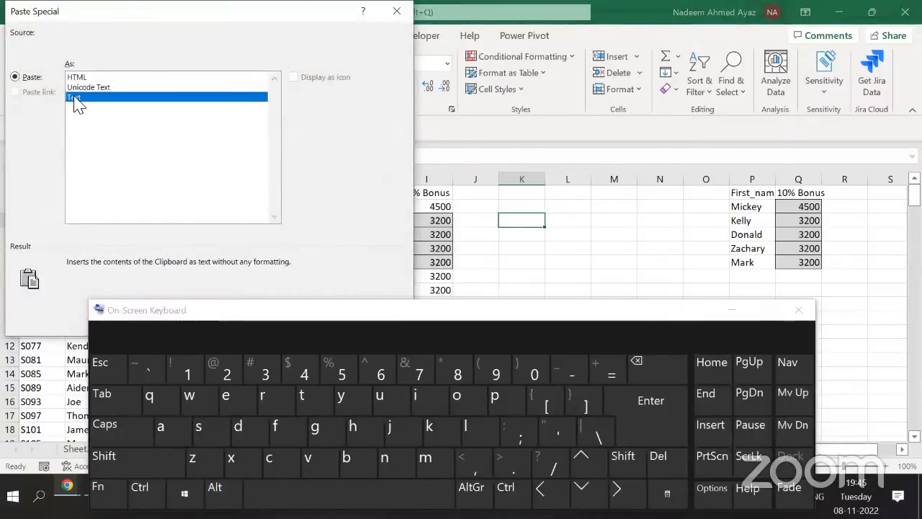
{"action": "key", "text": "Return"}
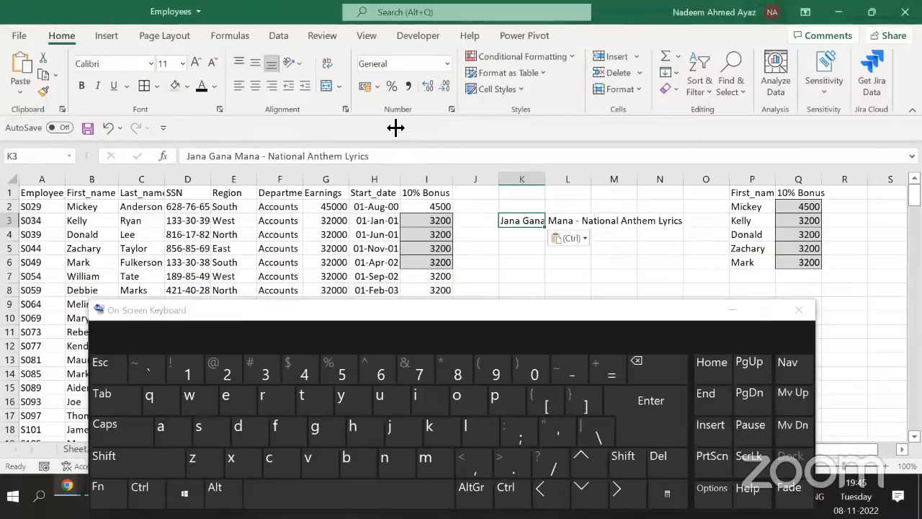
{"action": "double_click", "coordinate": [546, 179]}
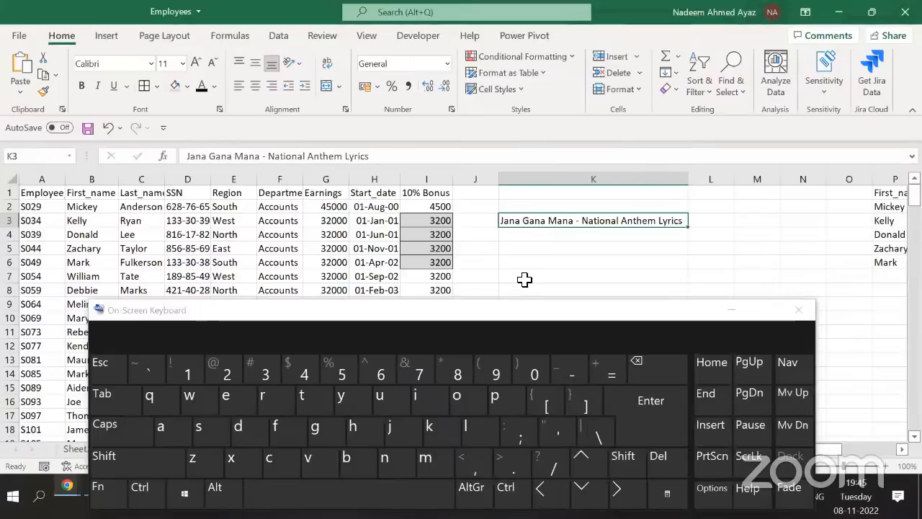
Undo the column K widening and delete the P1:Q6 First_name/10% Bonus side table
{"action": "key", "text": "ctrl+z"}
{"action": "key", "text": "ctrl+z"}
{"action": "key", "text": "ctrl+z"}
{"action": "key", "text": "ctrl+z"}
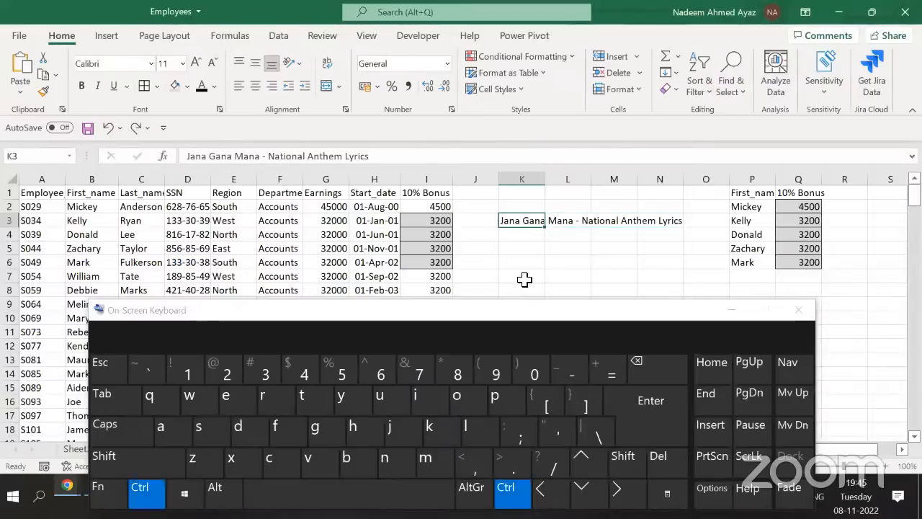
{"action": "key", "text": "ctrl+Up"}
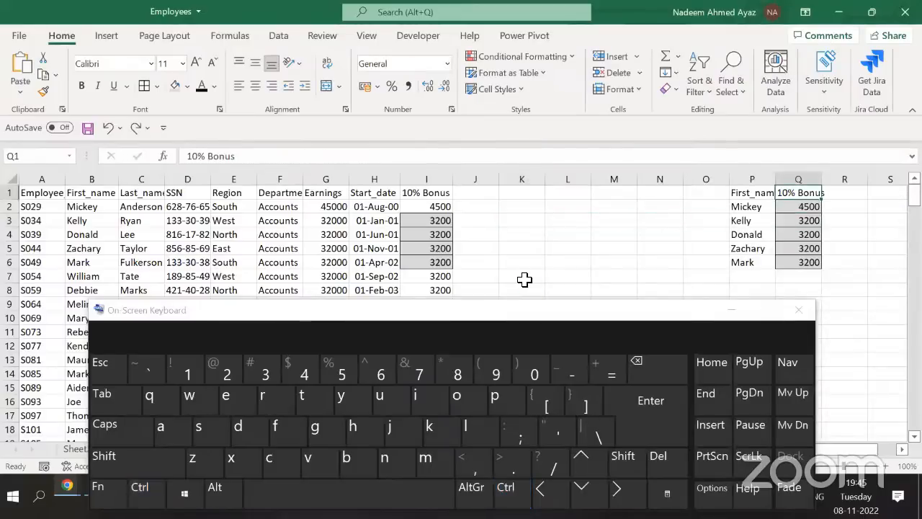
{"action": "key", "text": "ctrl+c"}
{"action": "key", "text": "ctrl+shift+Down"}
{"action": "key", "text": "ctrl+shift+Left"}
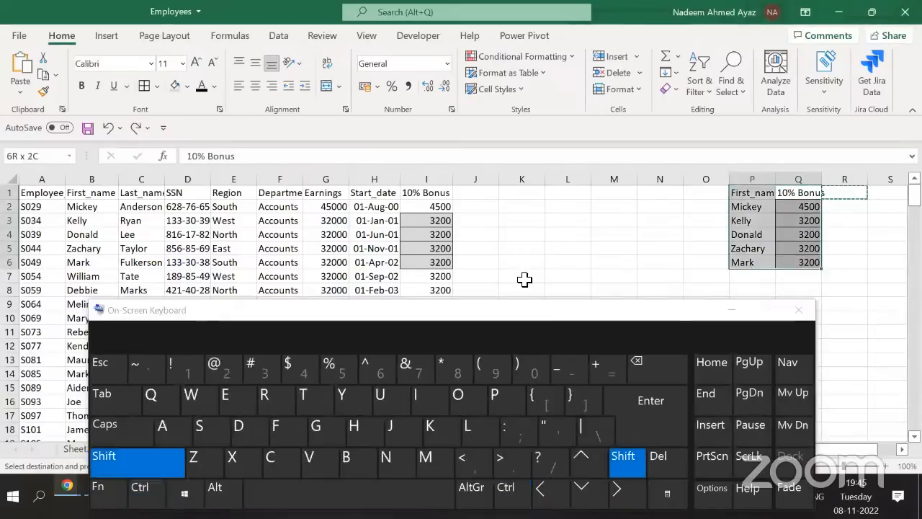
{"action": "key", "text": "Delete"}
Copy the blank cell P1 over Q1:Q6 to clear the leftover shading
{"action": "key", "text": "ctrl+Left"}
{"action": "key", "text": "Right"}
{"action": "key", "text": "Right"}
{"action": "key", "text": "Right"}
{"action": "key", "text": "Right"}
{"action": "key", "text": "Right"}
{"action": "key", "text": "Right"}
{"action": "key", "text": "Right"}
{"action": "key", "text": "Right"}
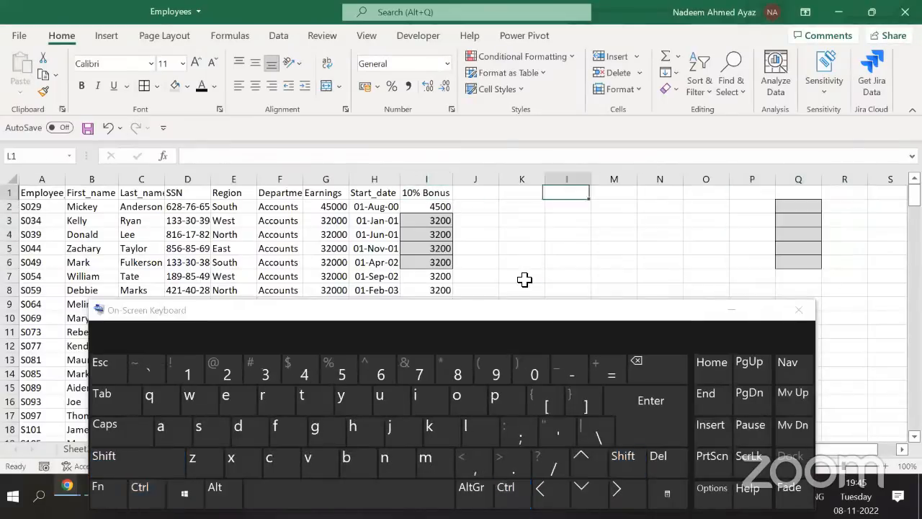
{"action": "key", "text": "Left"}
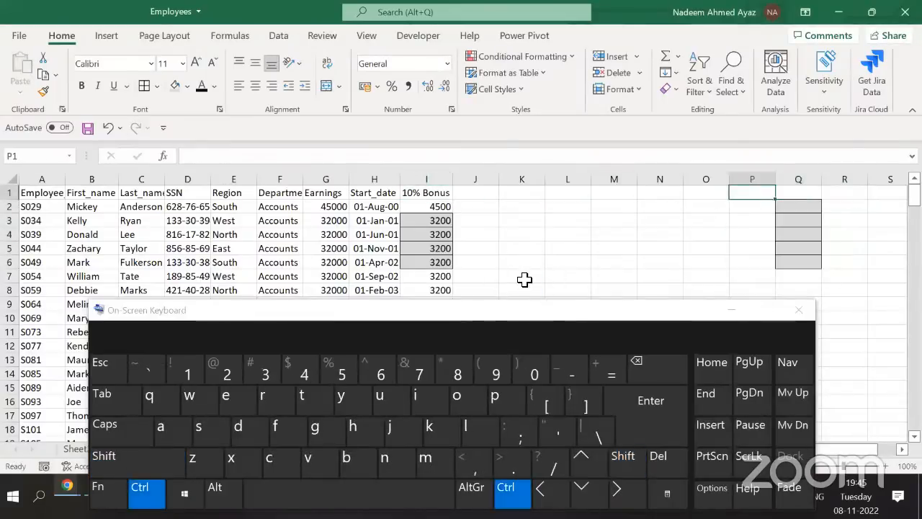
{"action": "key", "text": "ctrl+c"}
{"action": "key", "text": "Right"}
{"action": "key", "text": "shift+Down"}
{"action": "key", "text": "shift+Down"}
{"action": "key", "text": "shift+Down"}
{"action": "key", "text": "shift+Down"}
{"action": "key", "text": "shift+Down"}
{"action": "key", "text": "Return"}
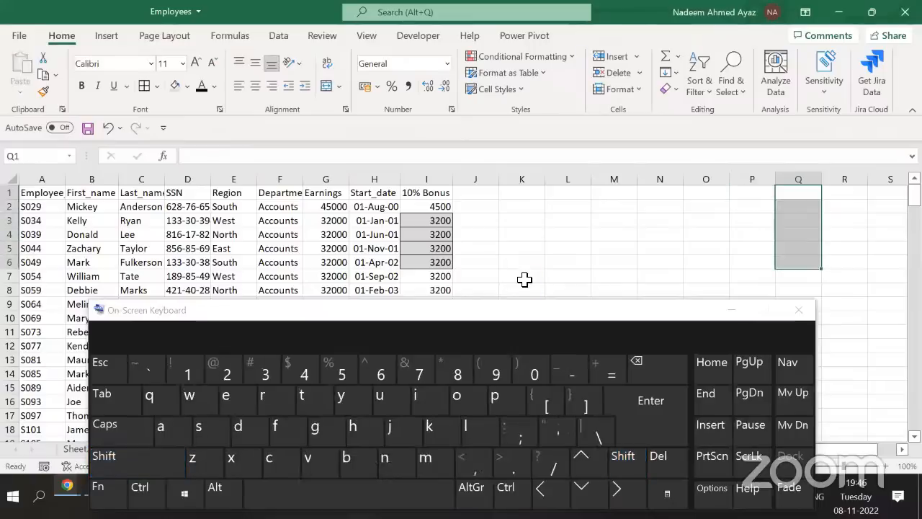
Paste row 2's formats down to the last data row, removing the grey bonus shading
{"action": "key", "text": "ctrl+Home"}
{"action": "key", "text": "Down"}
{"action": "key", "text": "shift+space"}
{"action": "key", "text": "ctrl+c"}
{"action": "key", "text": "ctrl+shift+Down"}
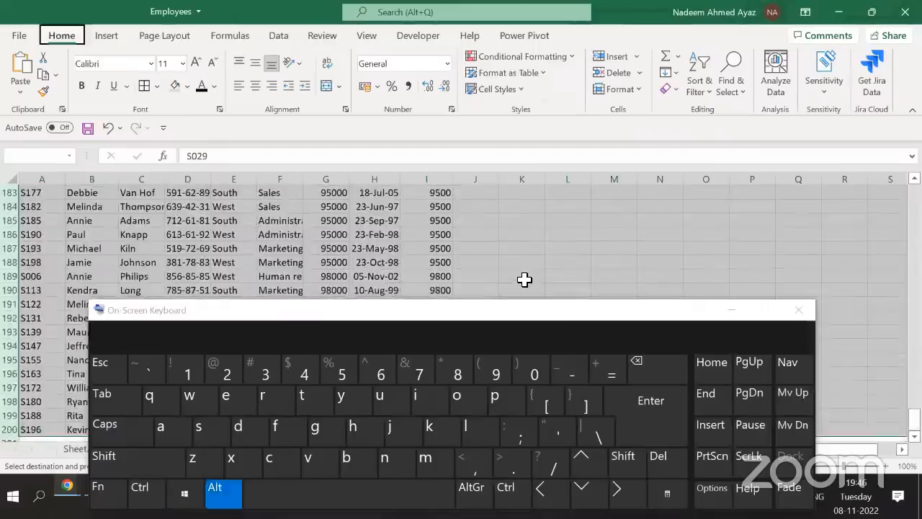
{"action": "key", "text": "alt+e"}
{"action": "key", "text": "s"}
{"action": "key", "text": "t"}
{"action": "key", "text": "Return"}
{"action": "key", "text": "Escape"}
{"action": "key", "text": "Home"}
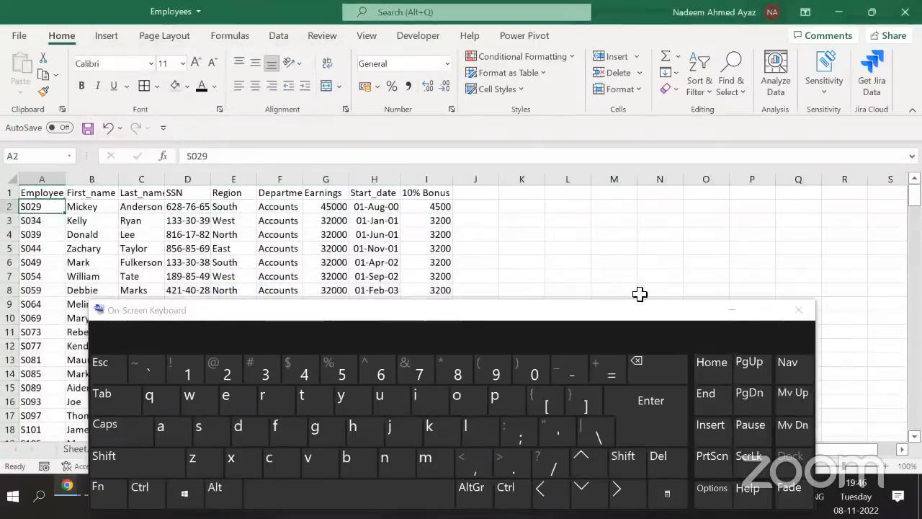
{"action": "key", "text": "Up"}
Minimize the On-Screen Keyboard and copy the I5 bonus formula into L5
{"action": "left_click", "coordinate": [732, 313]}
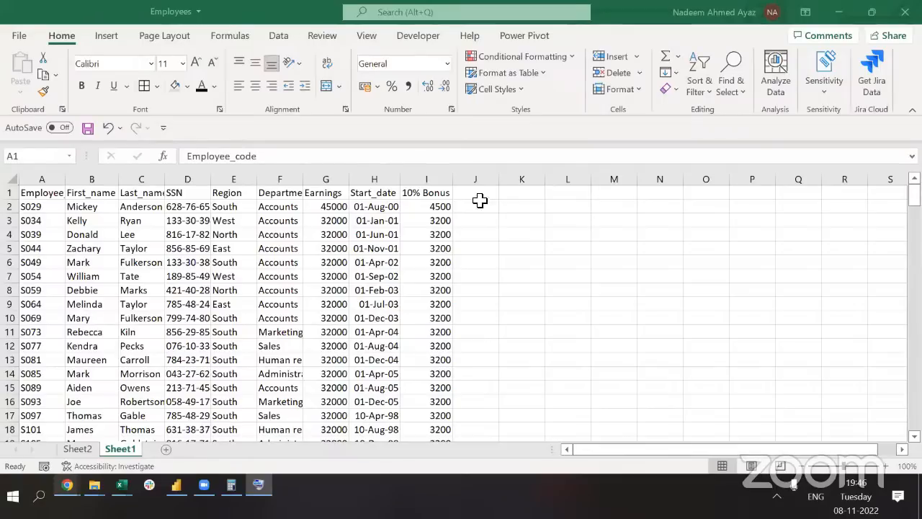
{"action": "left_click", "coordinate": [449, 250]}
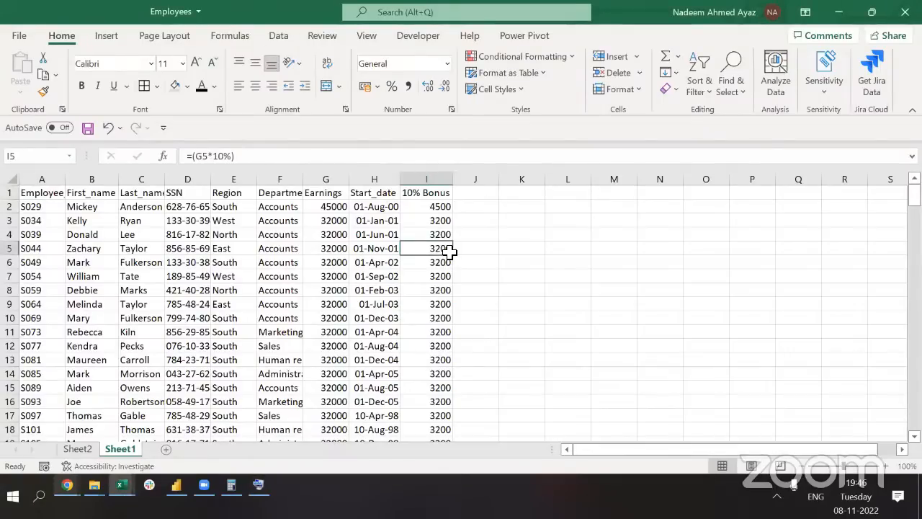
{"action": "key", "text": "ctrl+c"}
{"action": "key", "text": "Right"}
{"action": "key", "text": "Right"}
{"action": "key", "text": "Right"}
{"action": "key", "text": "Return"}
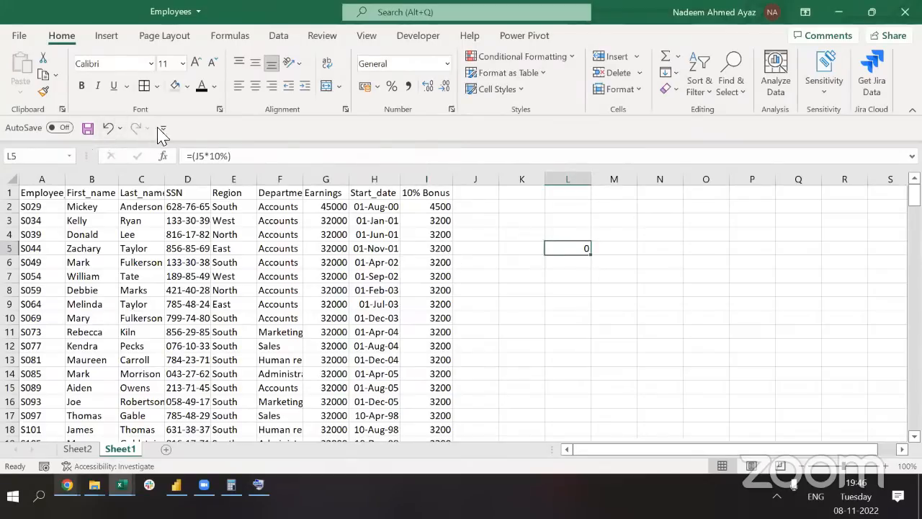
Undo and re-paste the L5 test formula, delete it, then select J1
{"action": "key", "text": "ctrl+z"}
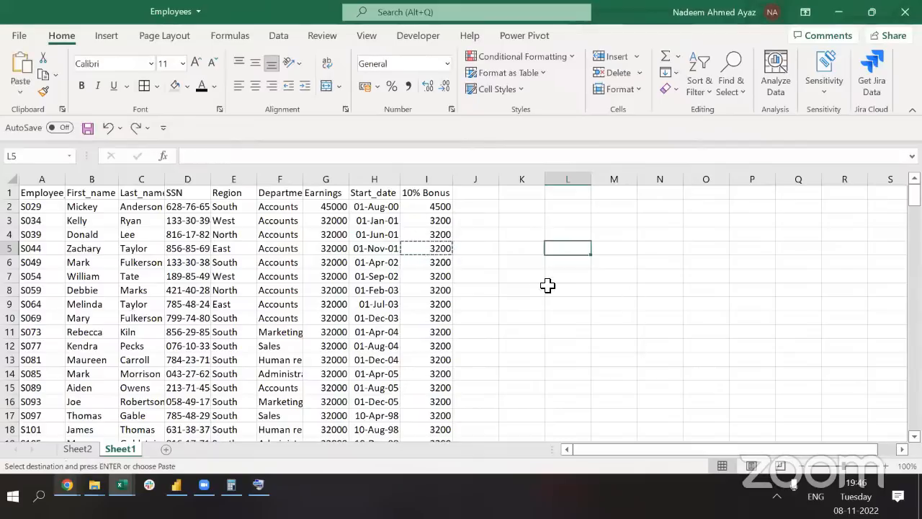
{"action": "key", "text": "Return"}
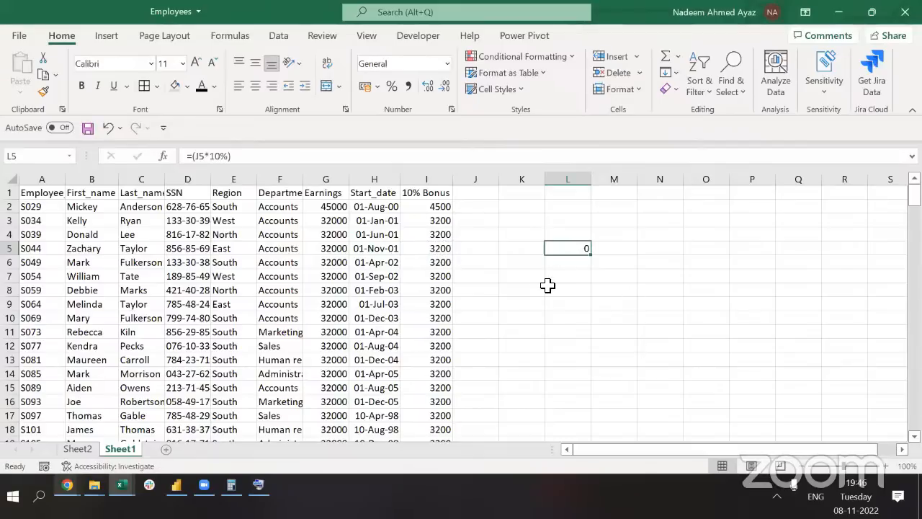
{"action": "key", "text": "Delete"}
{"action": "key", "text": "Left"}
{"action": "key", "text": "Left"}
{"action": "key", "text": "Left"}
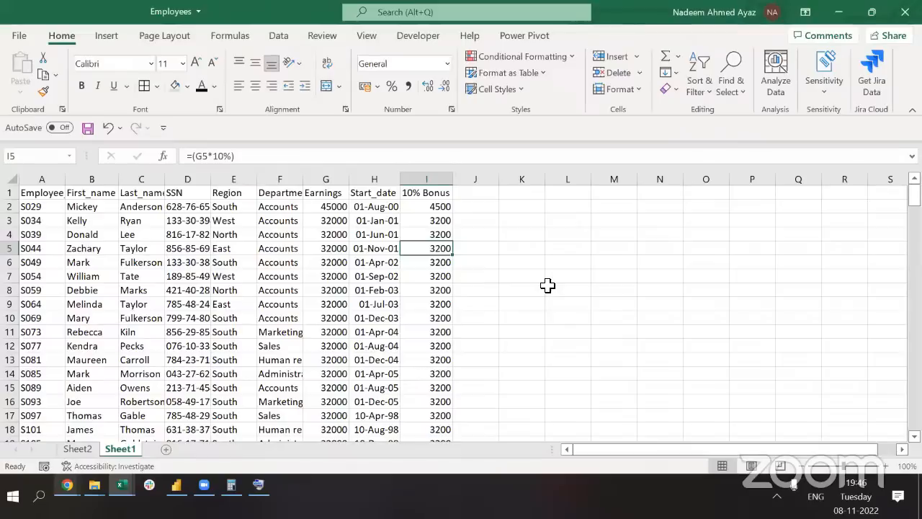
{"action": "key", "text": "alt+Tab"}
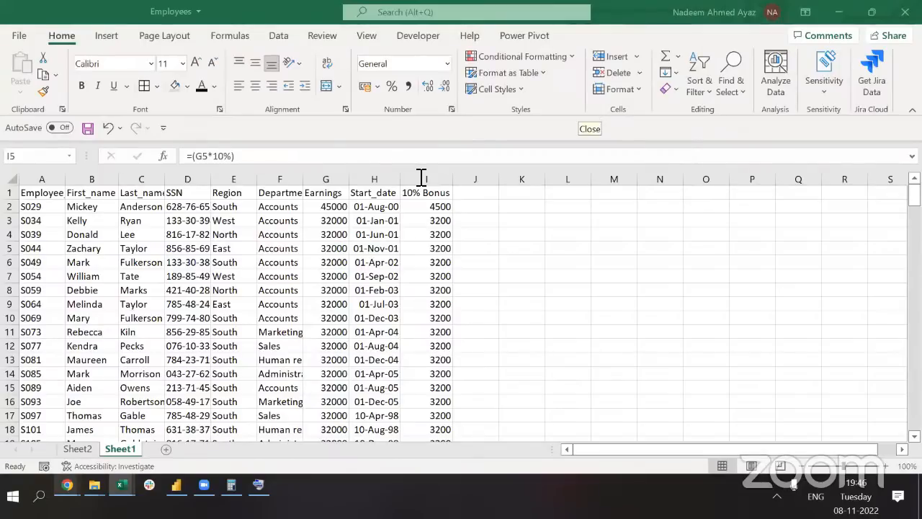
{"action": "key", "text": "alt+Tab"}
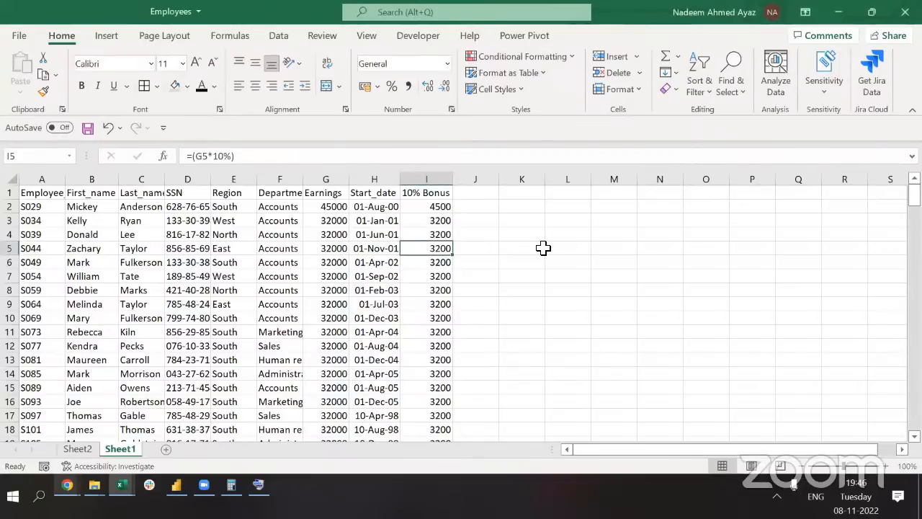
{"action": "left_click", "coordinate": [458, 195]}
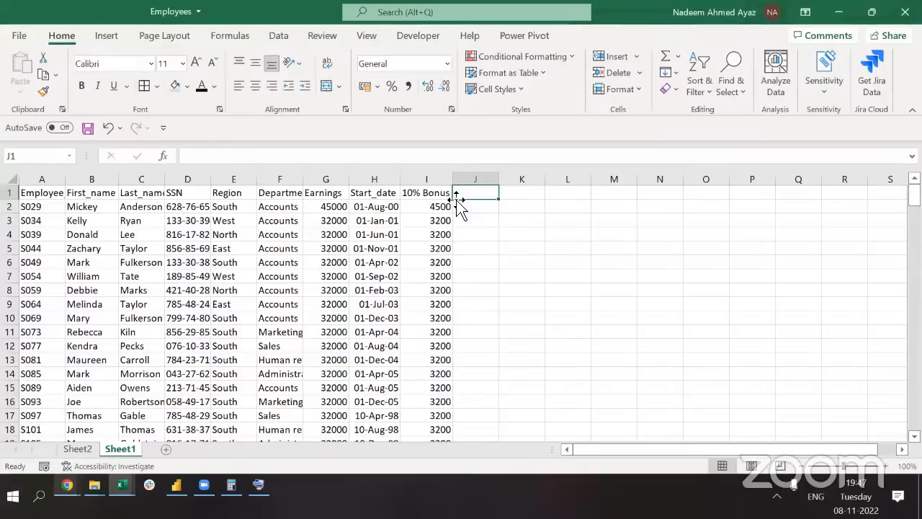
Label L1 'Sum' and L2 'Product' in the notes column
{"action": "key", "text": "Left"}
{"action": "key", "text": "Left"}
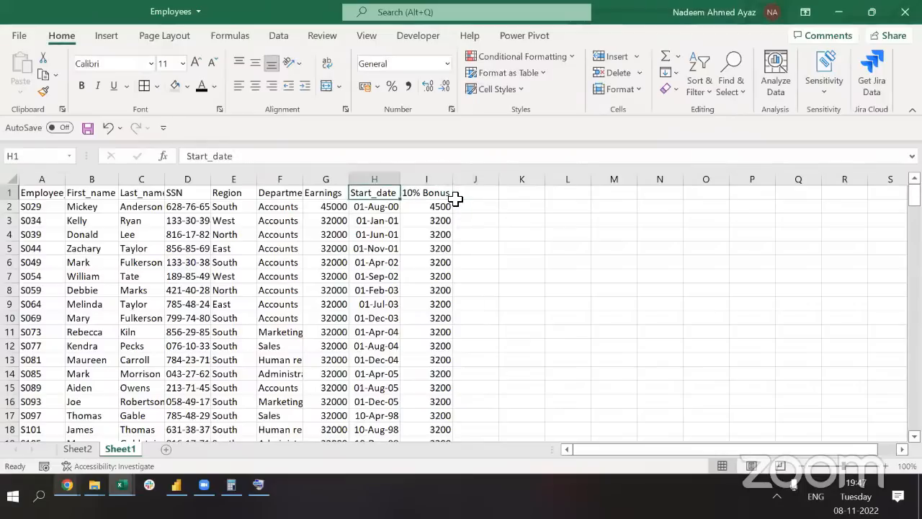
{"action": "key", "text": "Right"}
{"action": "key", "text": "Right"}
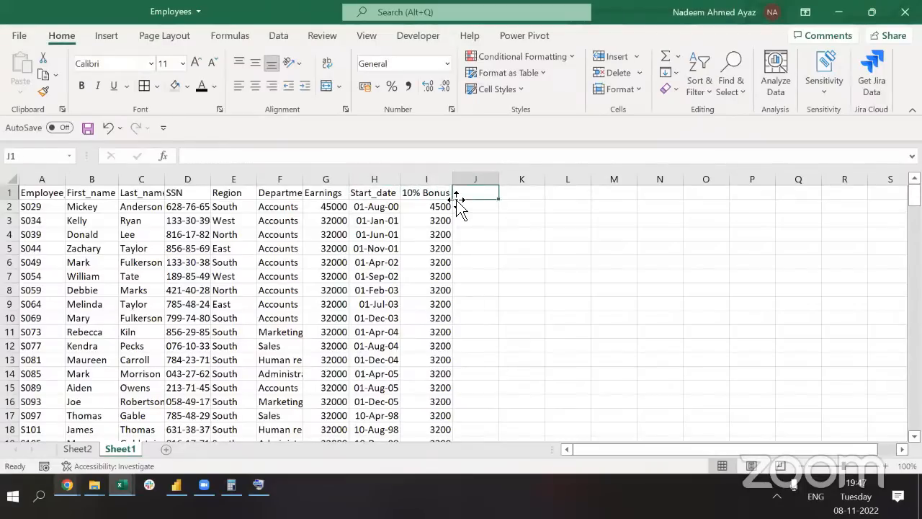
{"action": "key", "text": "Right"}
{"action": "key", "text": "Right"}
{"action": "type", "text": "Sum"}
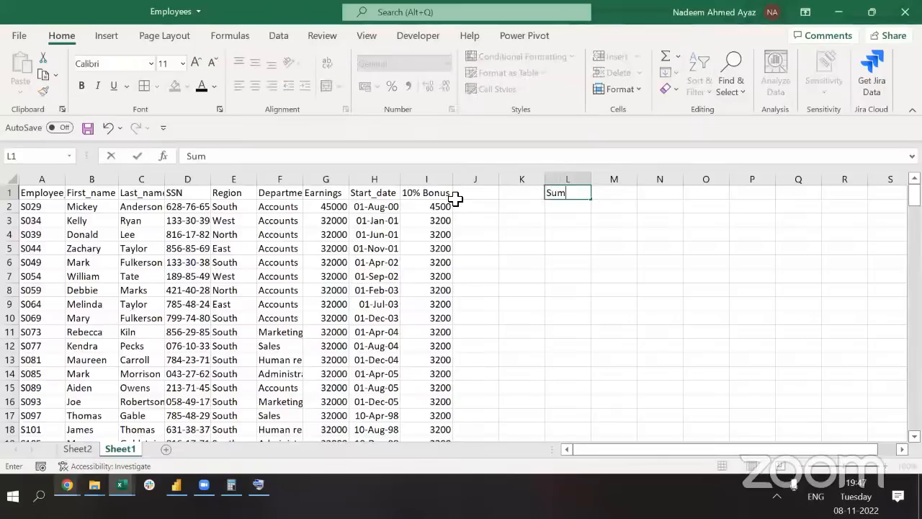
{"action": "left_click", "coordinate": [458, 204]}
{"action": "key", "text": "Right"}
{"action": "key", "text": "Right"}
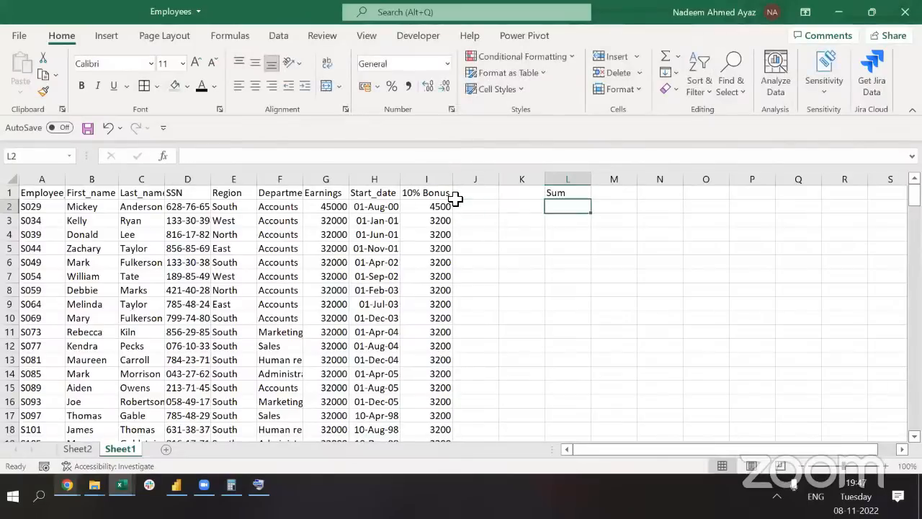
{"action": "type", "text": "Produ"}
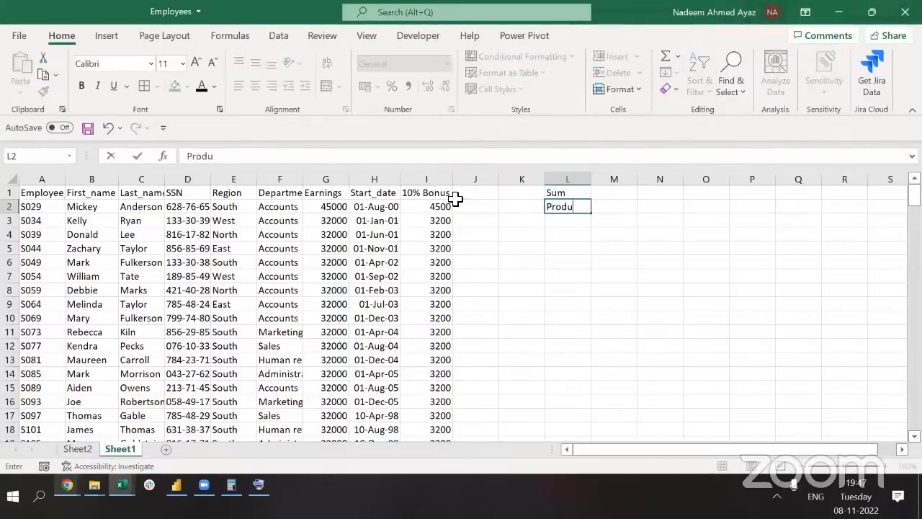
{"action": "type", "text": "ct"}
{"action": "left_click", "coordinate": [456, 199]}
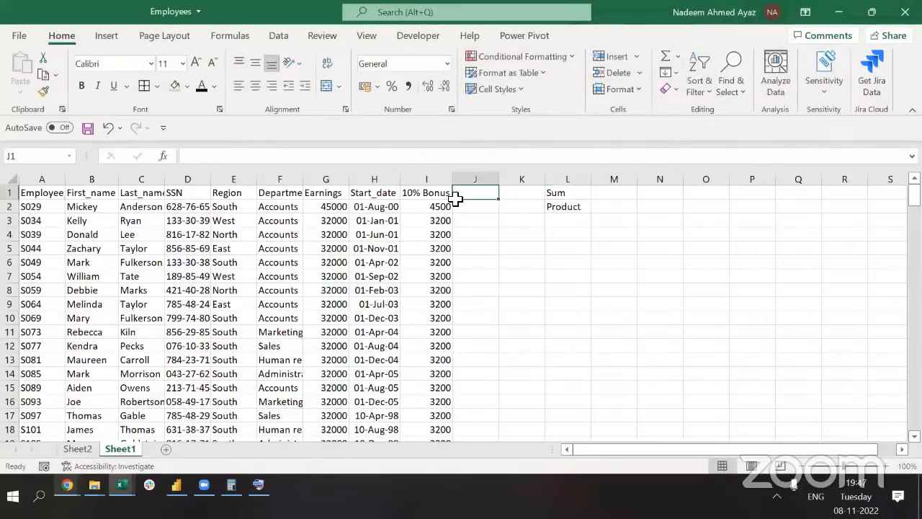
{"action": "key", "text": "Right"}
{"action": "key", "text": "Right"}
{"action": "key", "text": "Down"}
{"action": "key", "text": "Down"}
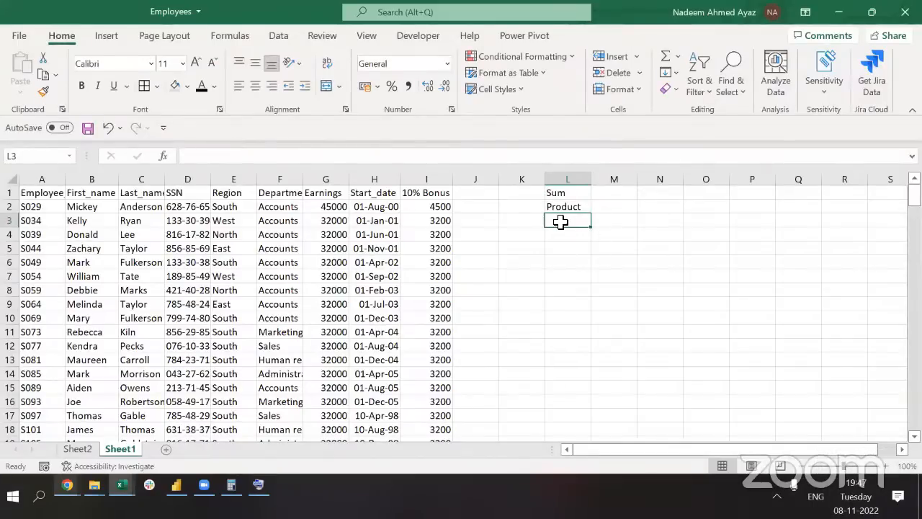
Enter =TODAY() in L3 instead of a static Ctrl+; date
{"action": "key", "text": "ctrl+semicolon"}
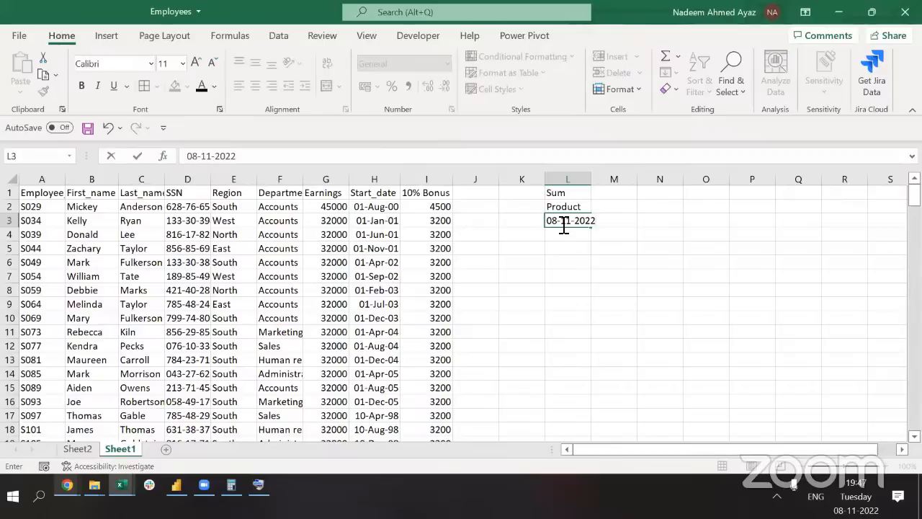
{"action": "key", "text": "Escape"}
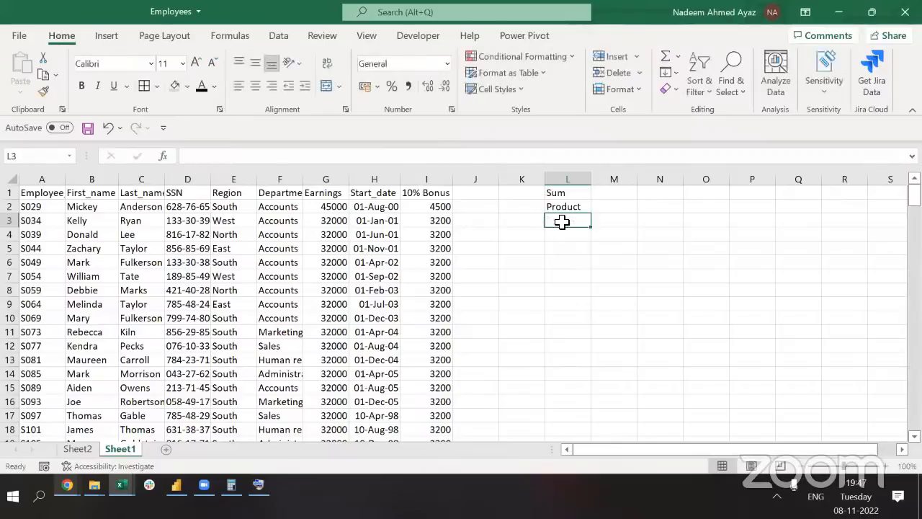
{"action": "type", "text": "=t"}
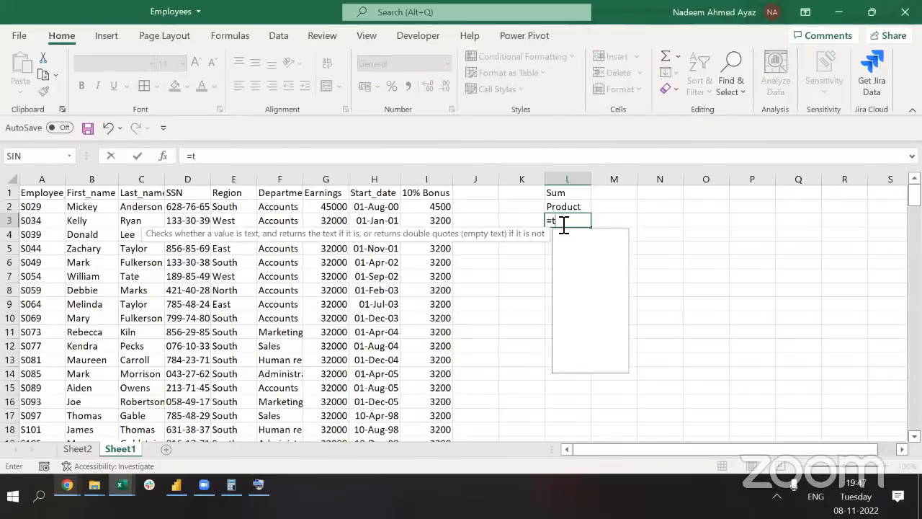
{"action": "type", "text": "o"}
{"action": "key", "text": "Tab"}
{"action": "type", "text": ")"}
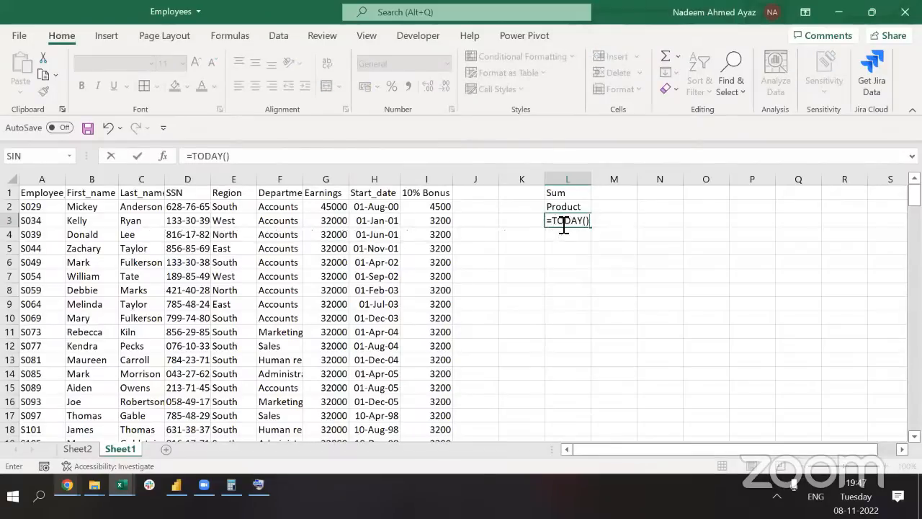
{"action": "key", "text": "Return"}
Write the TODAY formula as text in M3 using a leading apostrophe
{"action": "left_click", "coordinate": [562, 222]}
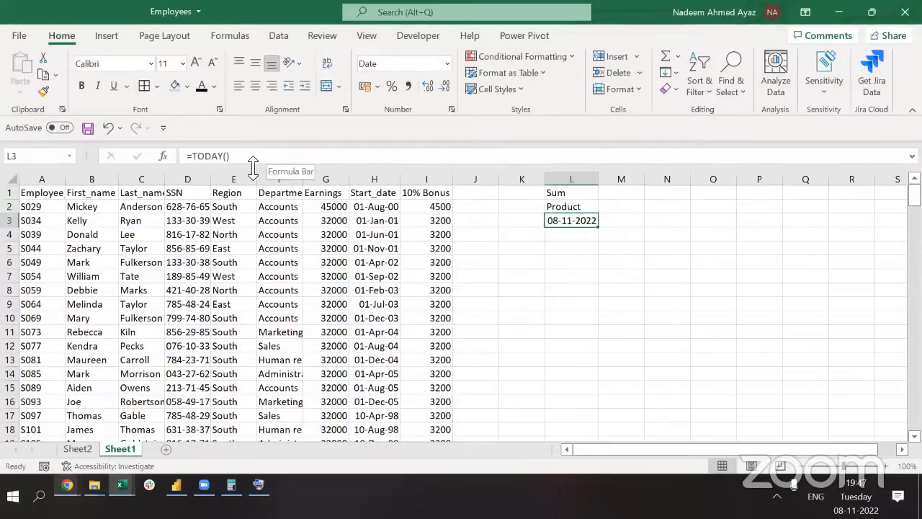
{"action": "left_click_drag", "start_coordinate": [247, 155], "coordinate": [120, 155]}
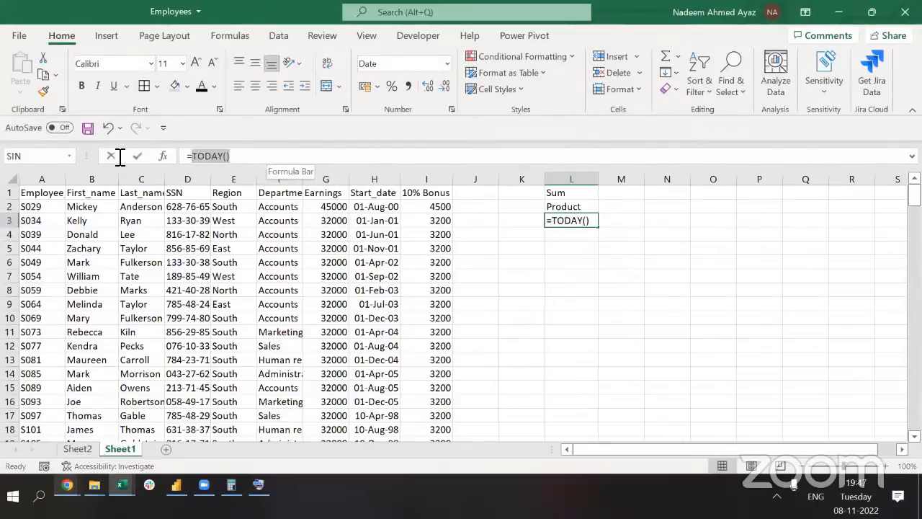
{"action": "key", "text": "ctrl+c"}
{"action": "key", "text": "Escape"}
{"action": "key", "text": "Right"}
{"action": "type", "text": "'"}
{"action": "key", "text": "ctrl+v"}
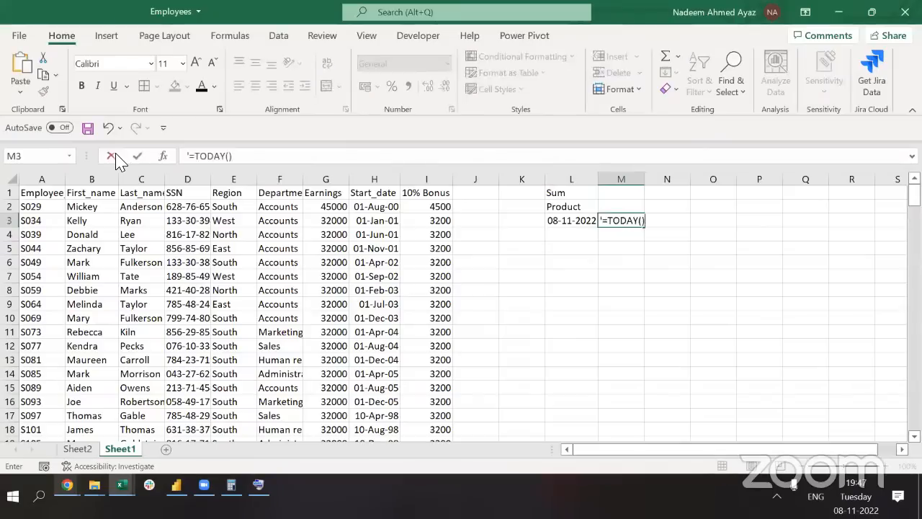
{"action": "key", "text": "Return"}
{"action": "key", "text": "Up"}
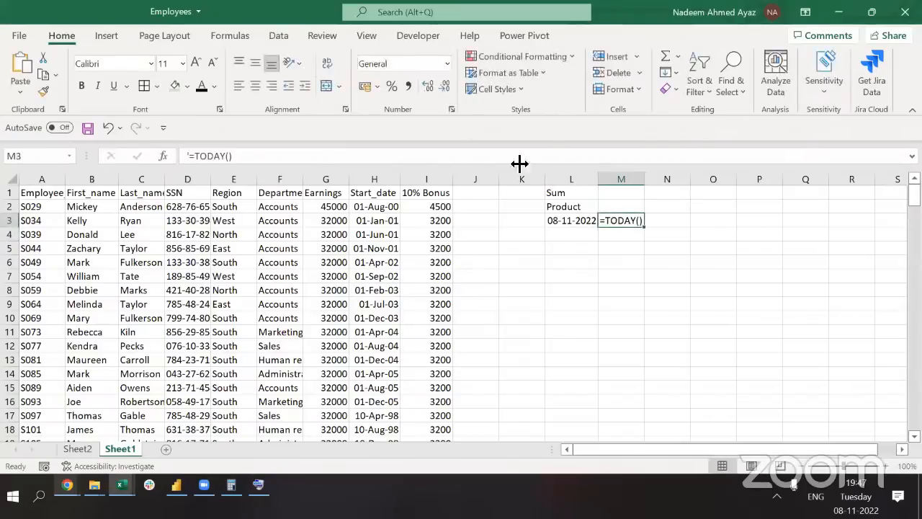
Enter =NOW() in L4
{"action": "left_click", "coordinate": [564, 224]}
{"action": "key", "text": "Down"}
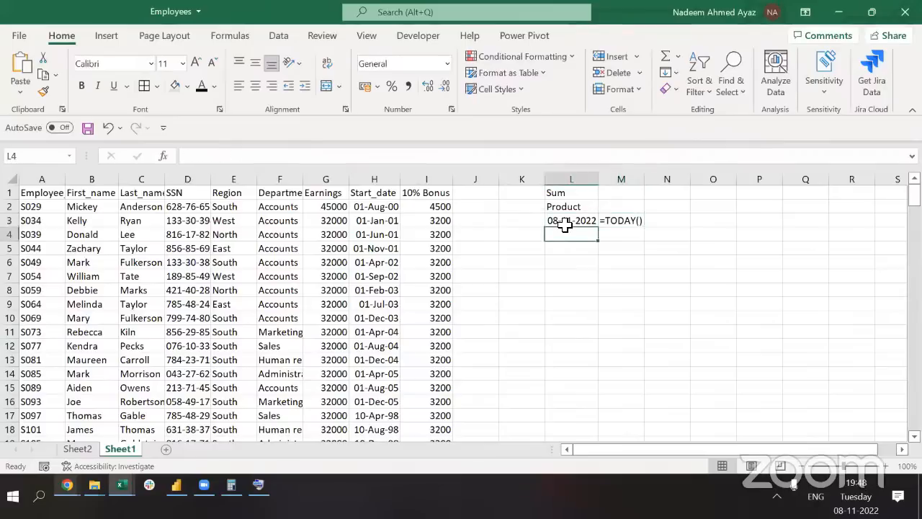
{"action": "type", "text": "=now()"}
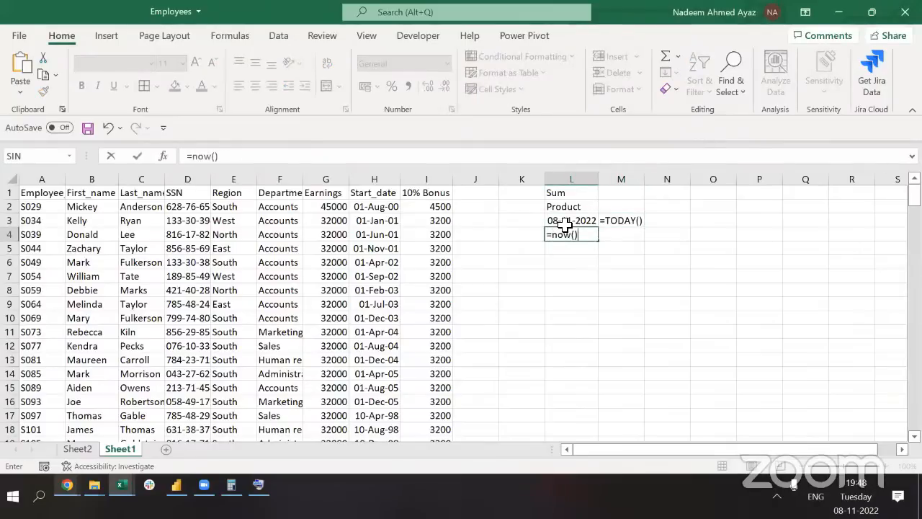
{"action": "key", "text": "Return"}
Write the NOW formula as text in M4 using a leading apostrophe
{"action": "key", "text": "Up"}
{"action": "key", "text": "F2"}
{"action": "key", "text": "ctrl+a"}
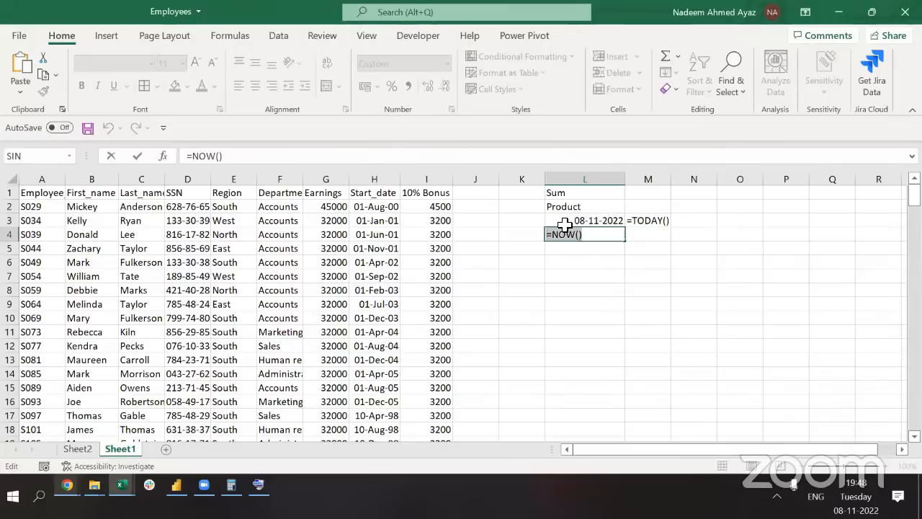
{"action": "key", "text": "ctrl+c"}
{"action": "key", "text": "Tab"}
{"action": "type", "text": "'"}
{"action": "key", "text": "ctrl+v"}
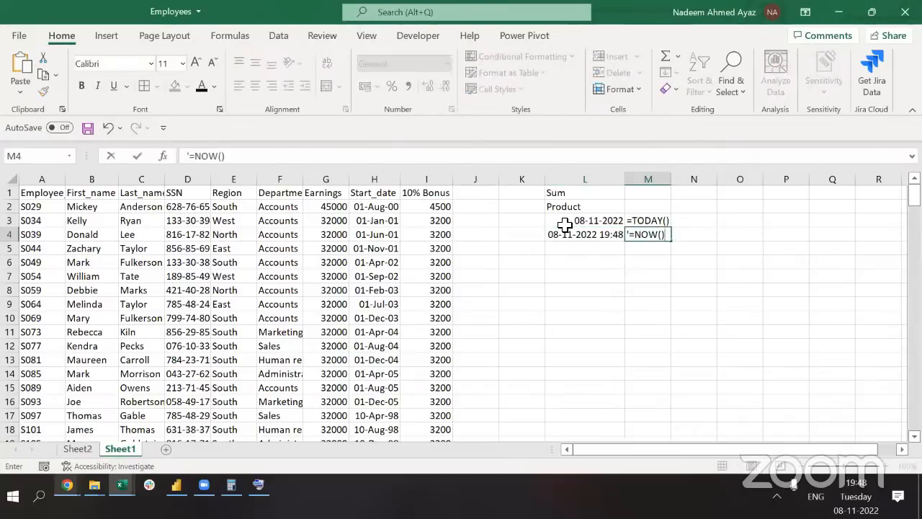
{"action": "key", "text": "Return"}
{"action": "key", "text": "Up"}
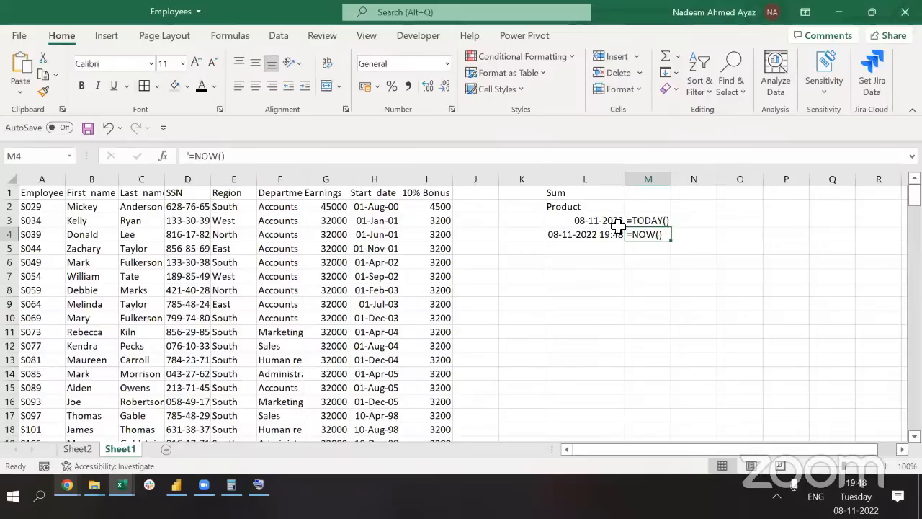
Review the TODAY and NOW results and their text notes in L3:M4
{"action": "left_click", "coordinate": [594, 224]}
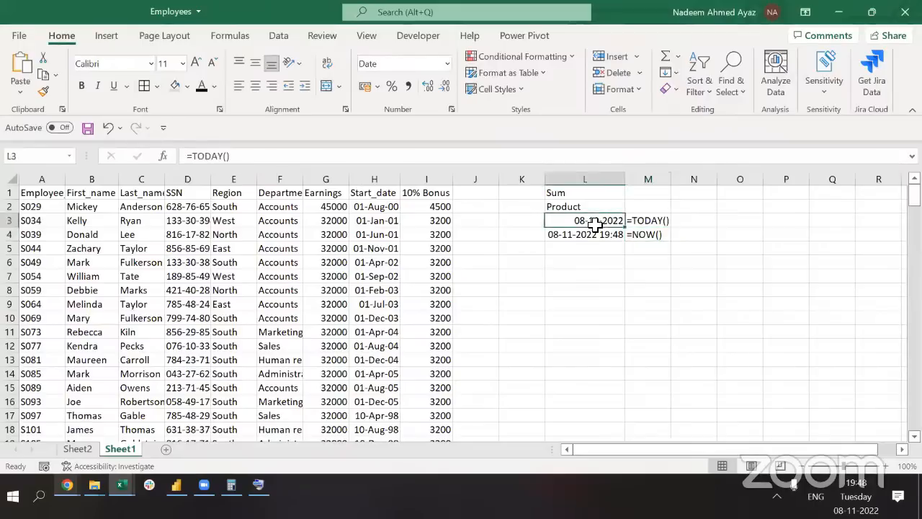
{"action": "left_click", "coordinate": [635, 220]}
{"action": "left_click", "coordinate": [585, 233]}
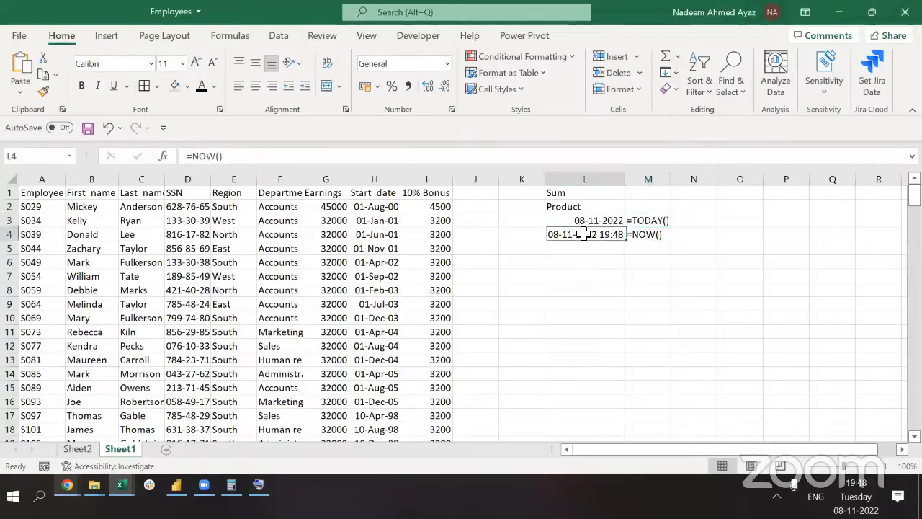
{"action": "left_click", "coordinate": [657, 240]}
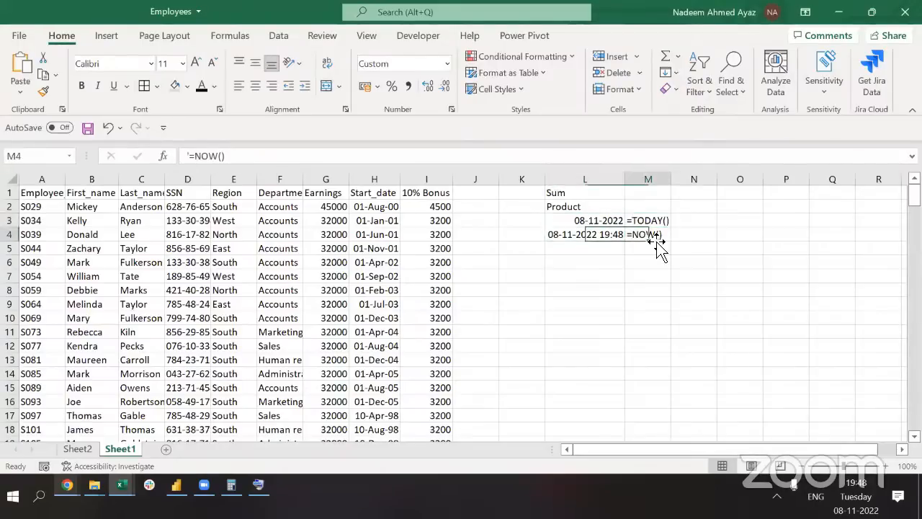
{"action": "left_click", "coordinate": [619, 193]}
Enter text notes =SUM() in M1 and =product() in M2
{"action": "left_click", "coordinate": [636, 193]}
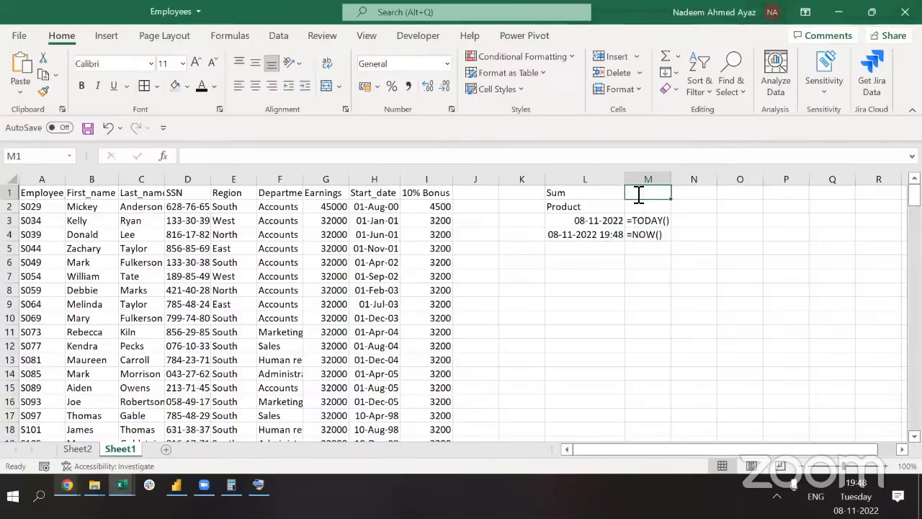
{"action": "type", "text": "=SU"}
{"action": "key", "text": "Escape"}
{"action": "key", "text": "Escape"}
{"action": "type", "text": "'SUM("}
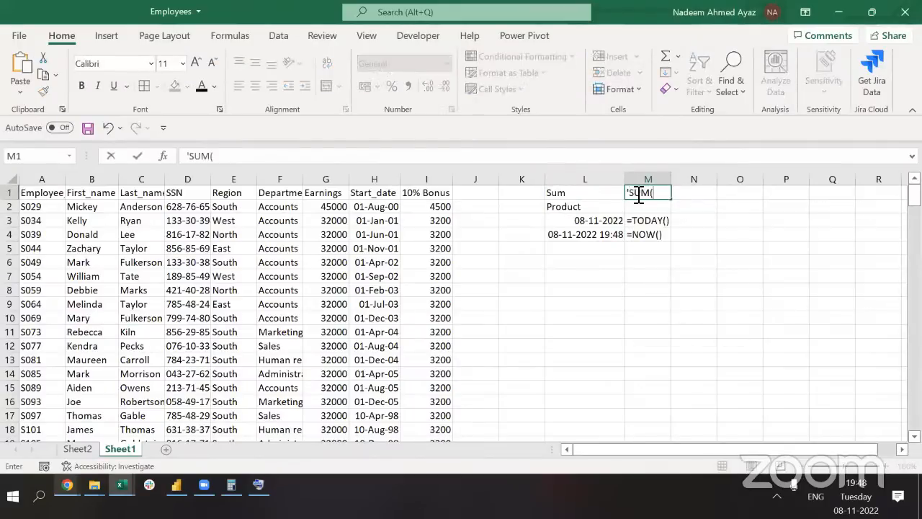
{"action": "key", "text": "BackSpace"}
{"action": "key", "text": "BackSpace"}
{"action": "key", "text": "BackSpace"}
{"action": "key", "text": "BackSpace"}
{"action": "type", "text": "=SUM()"}
{"action": "key", "text": "ctrl+Return"}
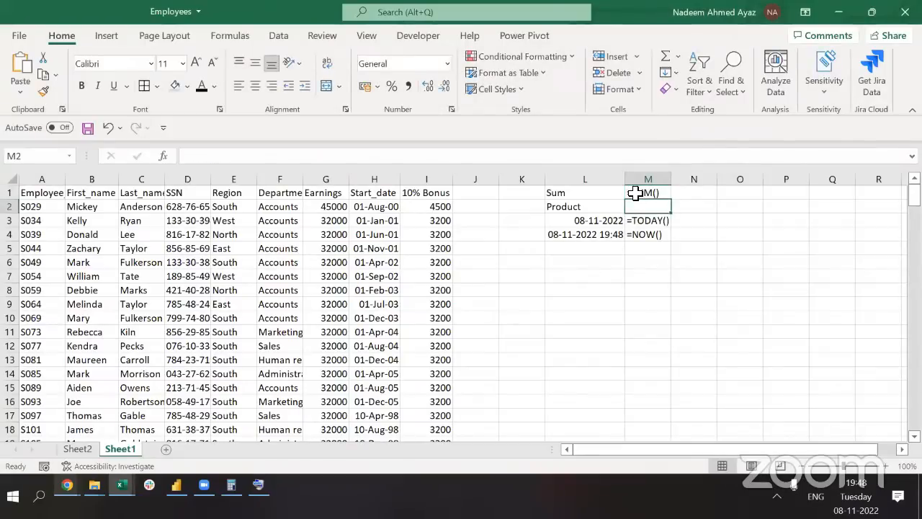
{"action": "type", "text": "'"}
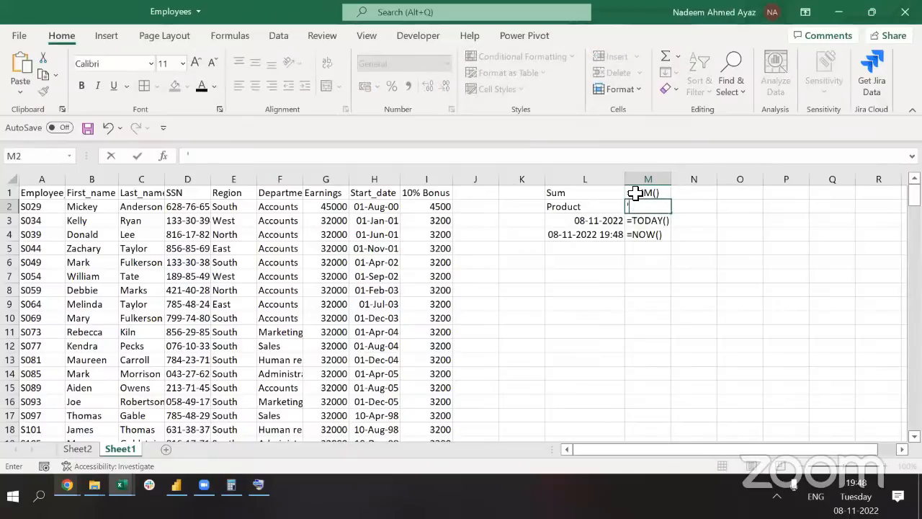
{"action": "type", "text": "=product()"}
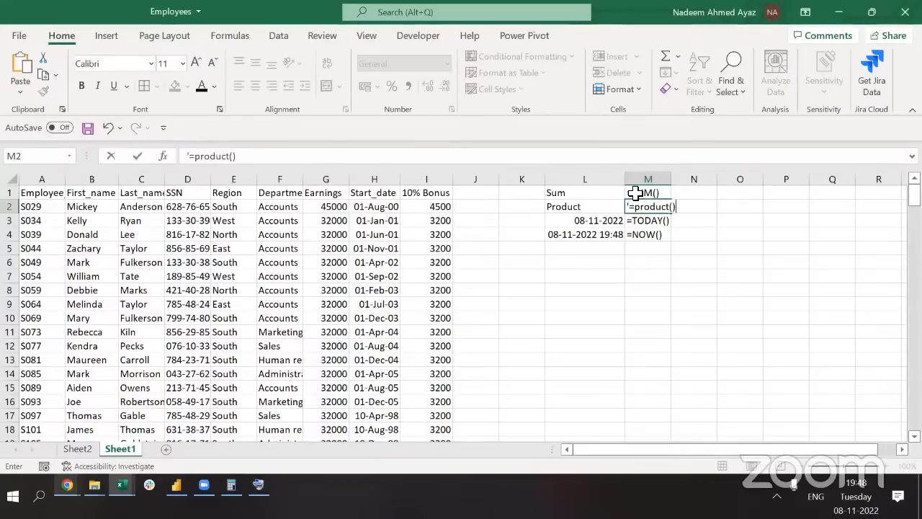
{"action": "key", "text": "Return"}
{"action": "key", "text": "Return"}
Extend the SUM note in M1 to read =SUM(Cells, or :)
{"action": "left_click", "coordinate": [634, 192]}
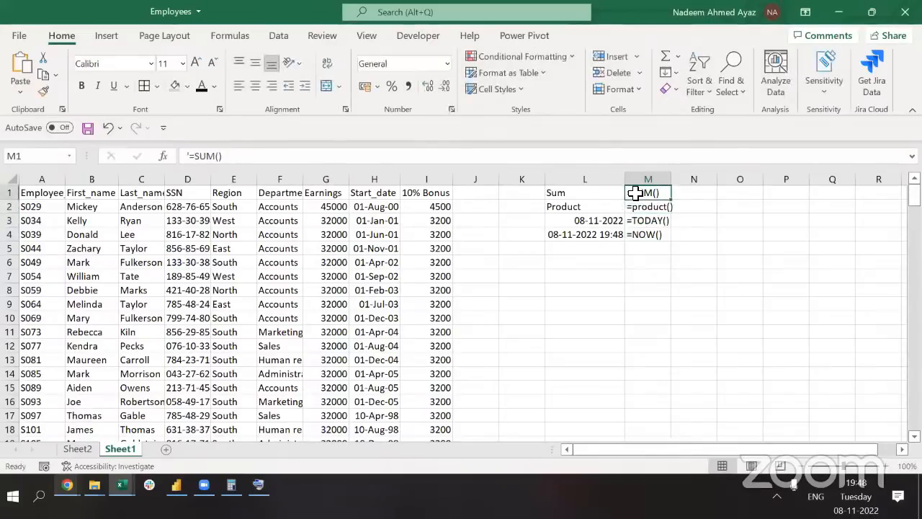
{"action": "double_click", "coordinate": [640, 193]}
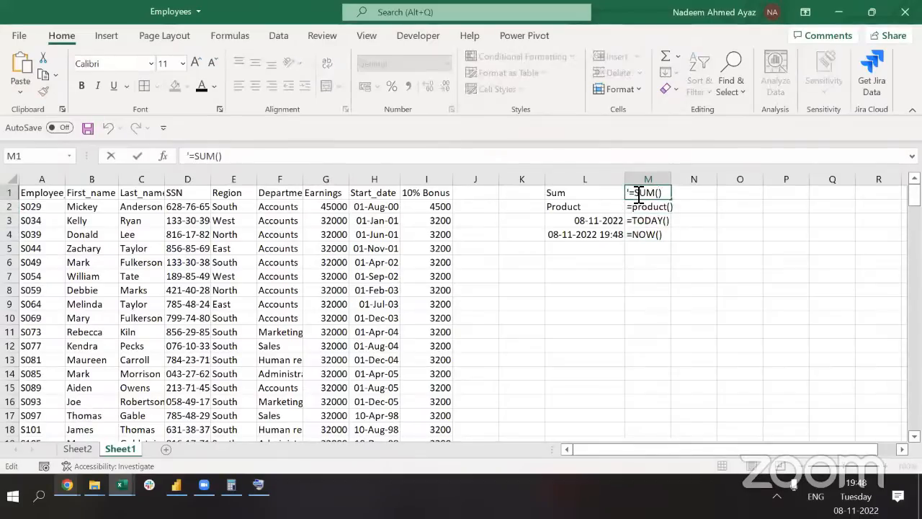
{"action": "type", "text": "Cells, or :"}
{"action": "key", "text": "Return"}
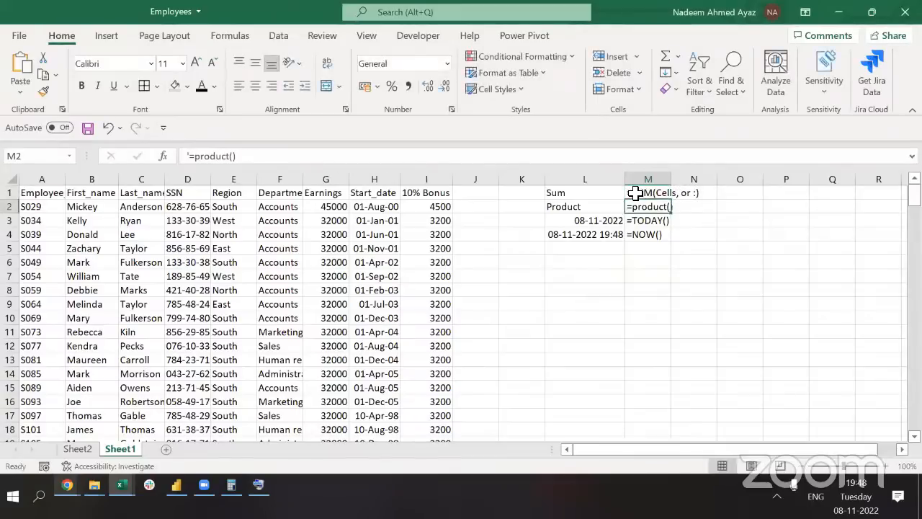
Complete the PRODUCT note in M2 as =product( cellls,)
{"action": "key", "text": "F2"}
{"action": "key", "text": "Left"}
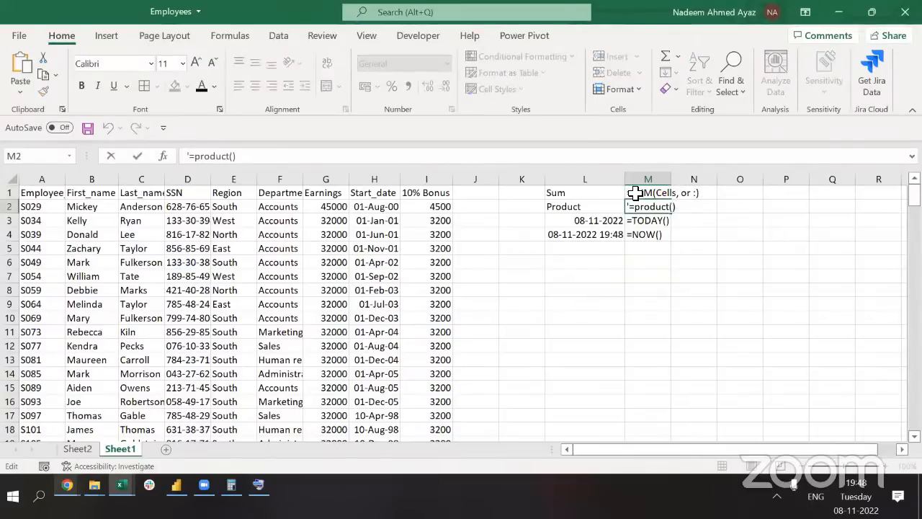
{"action": "left_click", "coordinate": [634, 193]}
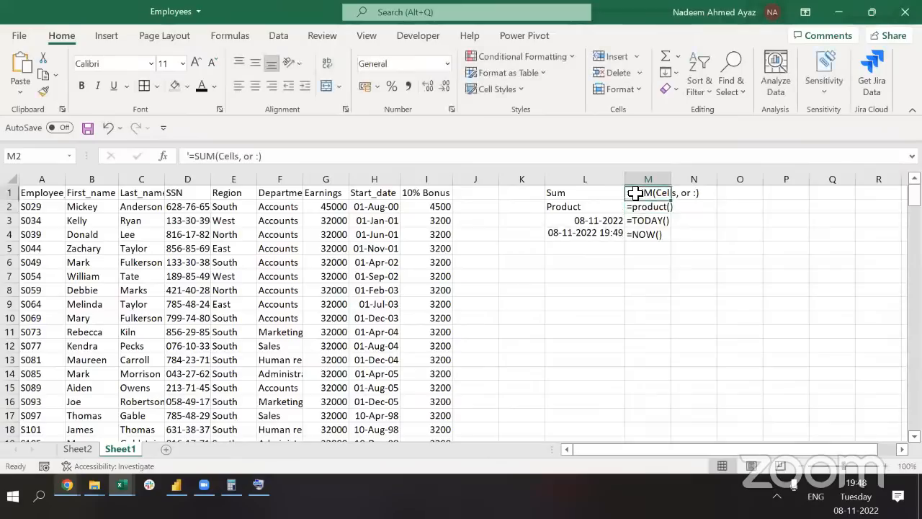
{"action": "double_click", "coordinate": [638, 194]}
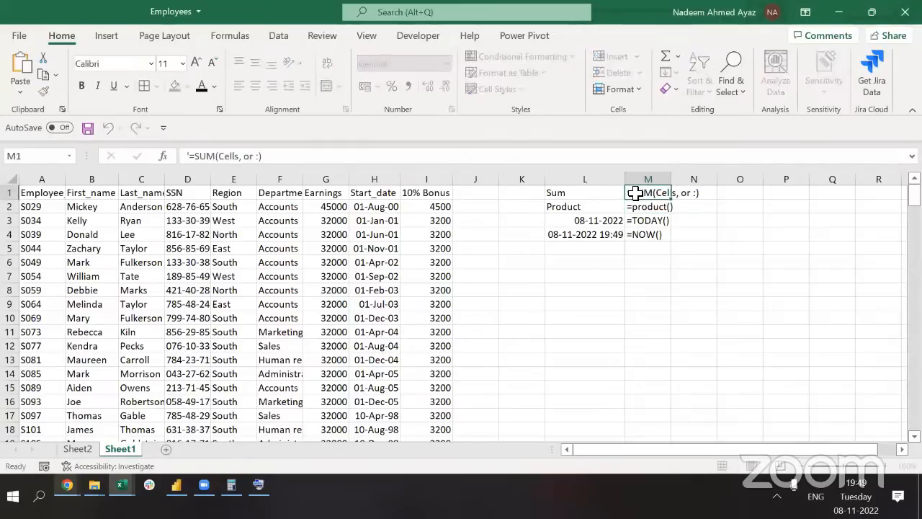
{"action": "key", "text": "Return"}
{"action": "key", "text": "F2"}
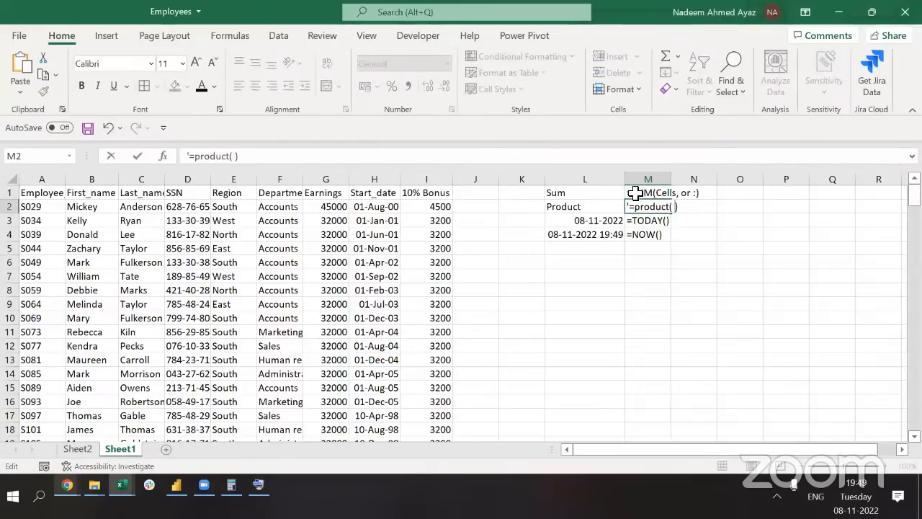
{"action": "type", "text": "cellls,"}
{"action": "key", "text": "ctrl+Return"}
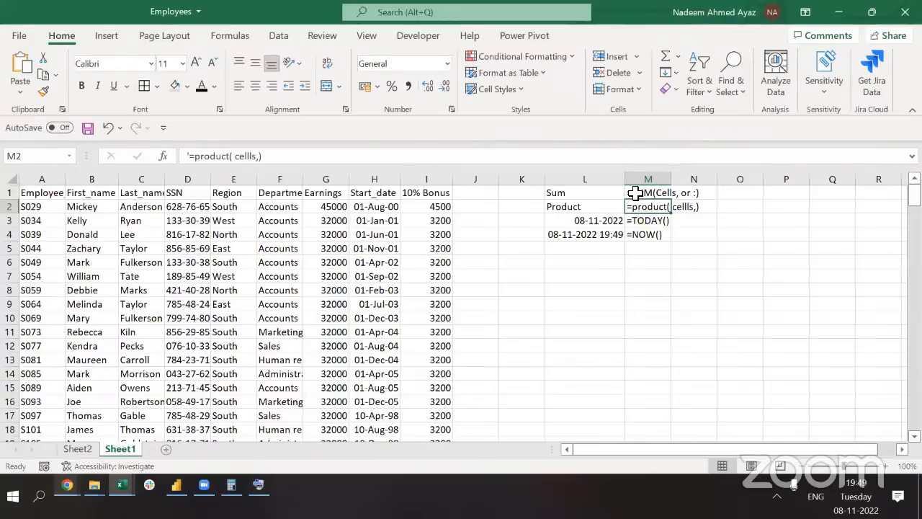
{"action": "key", "text": "Down"}
{"action": "key", "text": "Down"}
{"action": "key", "text": "Left"}
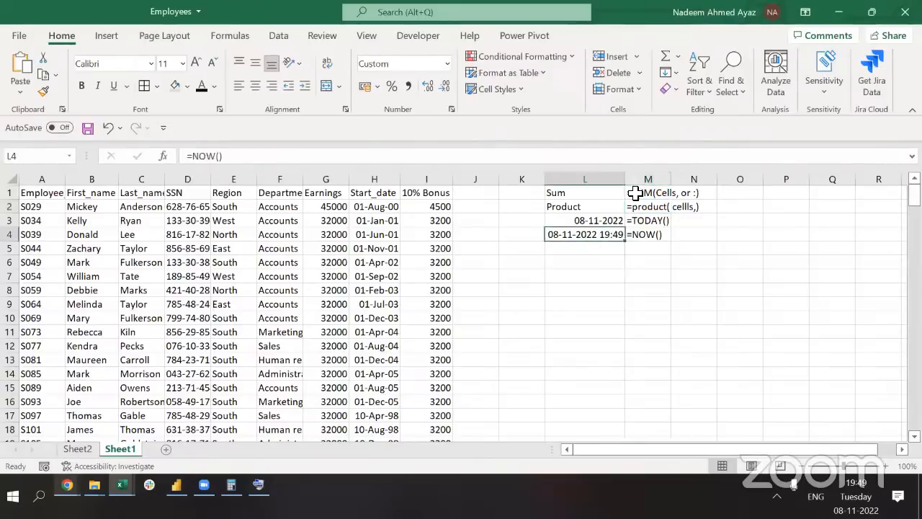
{"action": "key", "text": "Down"}
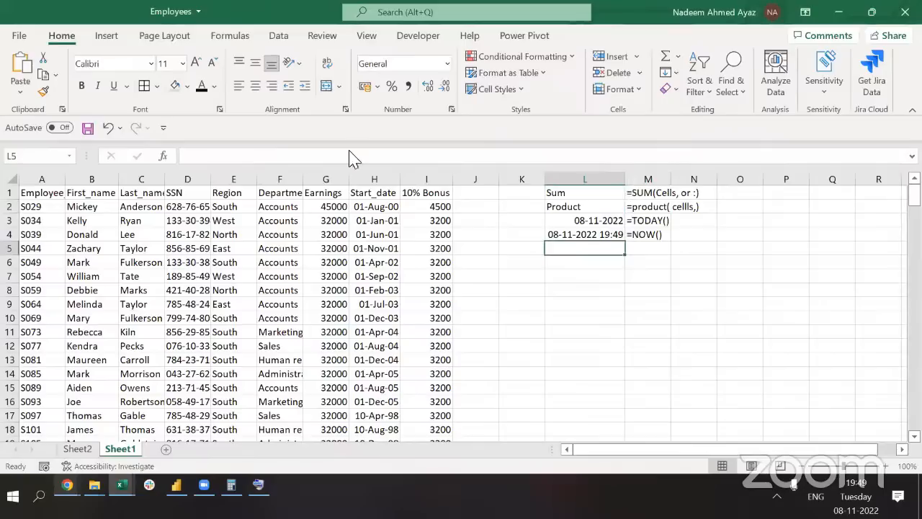
Enter =COUNTA(A:A)-1 in L5 to count employee codes minus the header
{"action": "left_click", "coordinate": [279, 220]}
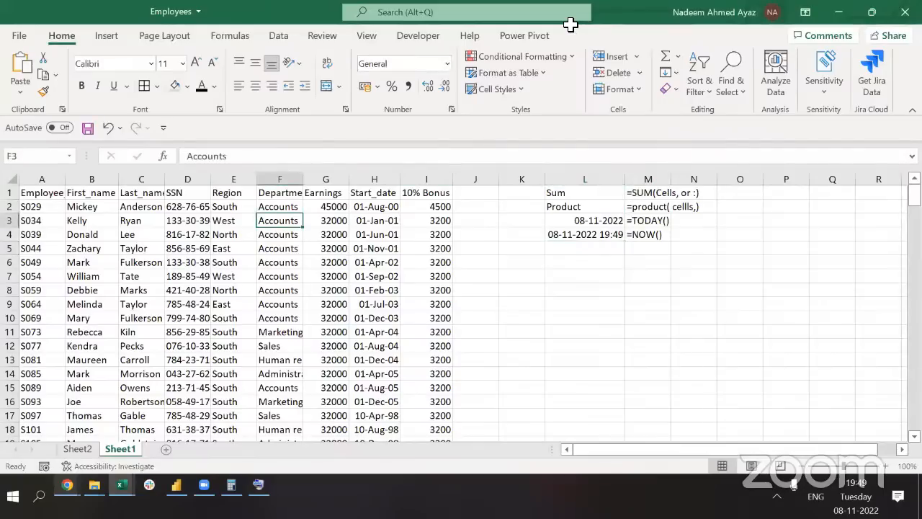
{"action": "left_click", "coordinate": [42, 207]}
{"action": "key", "text": "ctrl+space"}
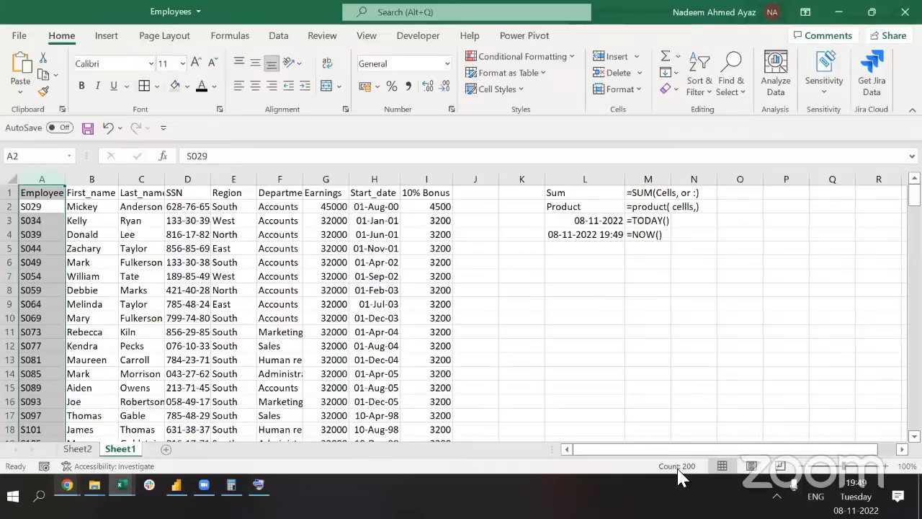
{"action": "left_click", "coordinate": [587, 252]}
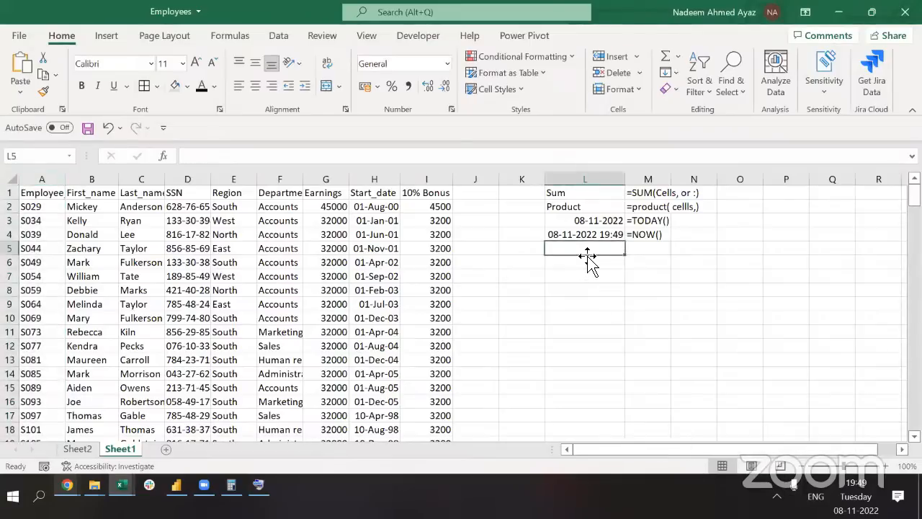
{"action": "type", "text": "=coun"}
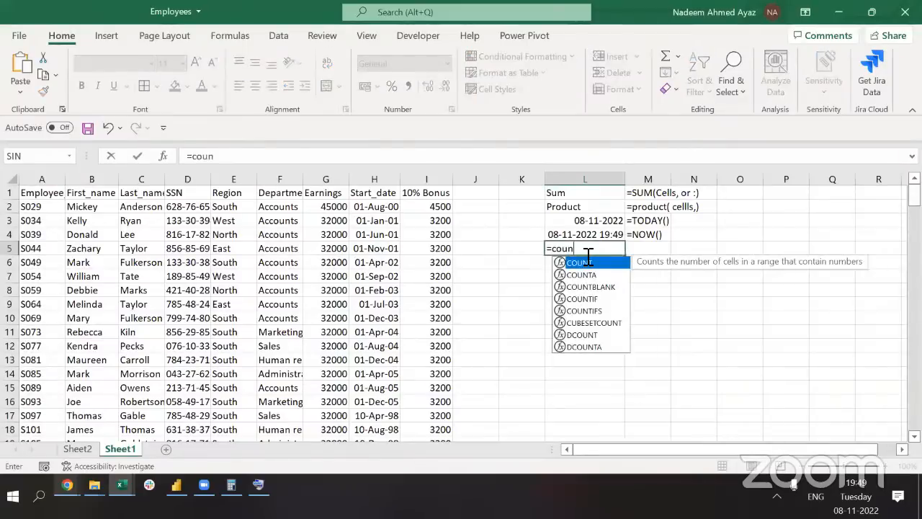
{"action": "type", "text": "ta("}
{"action": "key", "text": "Home"}
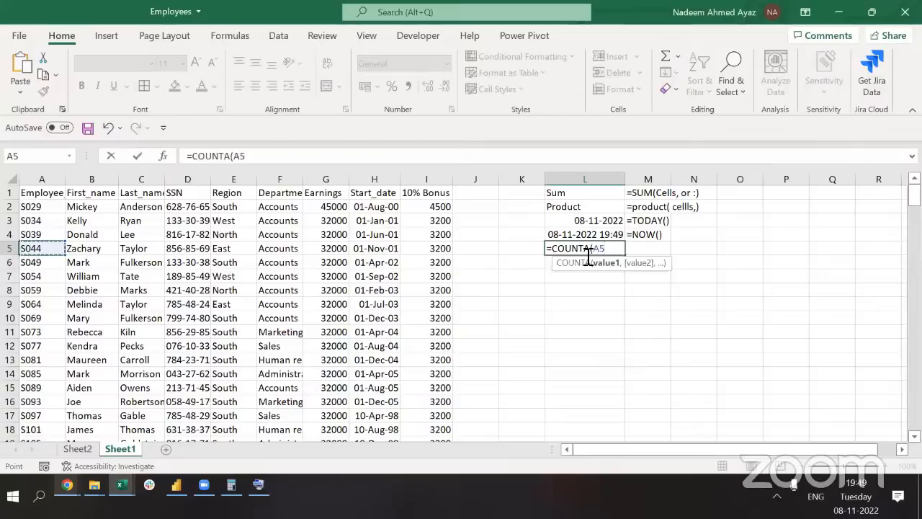
{"action": "key", "text": "ctrl+space"}
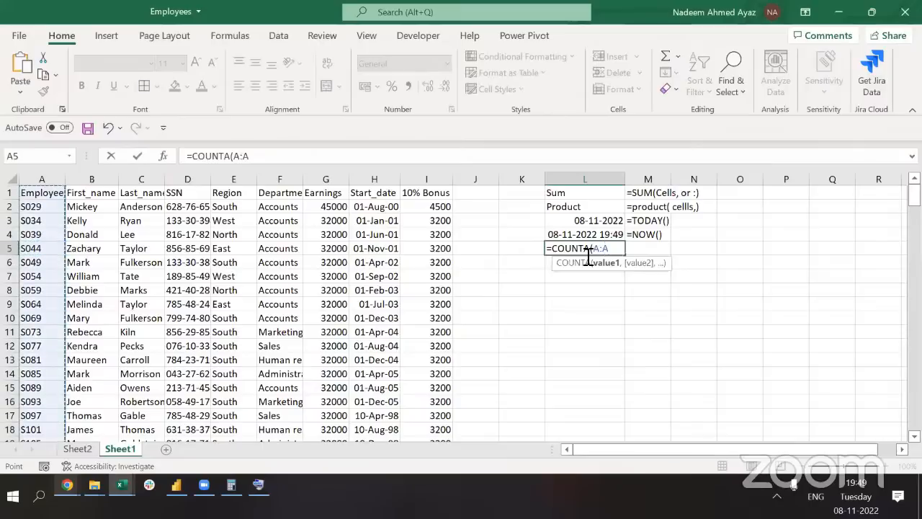
{"action": "type", "text": ")-1"}
{"action": "key", "text": "ctrl+Return"}
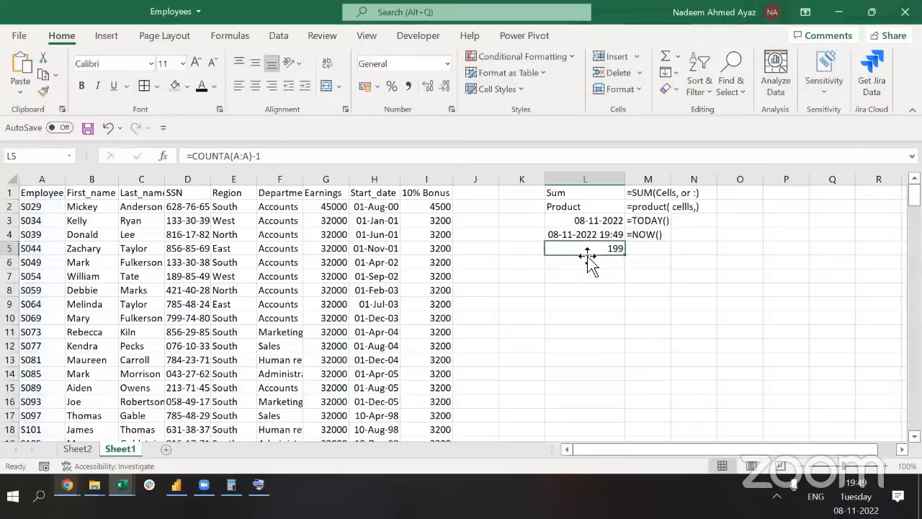
Store '=COUNTA(A:A)-1 as a text note in M5 beside the result
{"action": "double_click", "coordinate": [587, 255]}
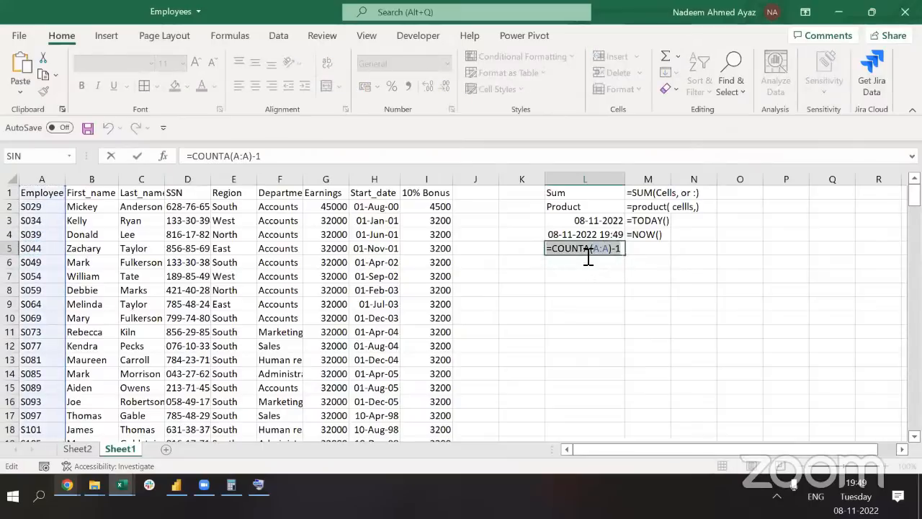
{"action": "key", "text": "alt+Tab"}
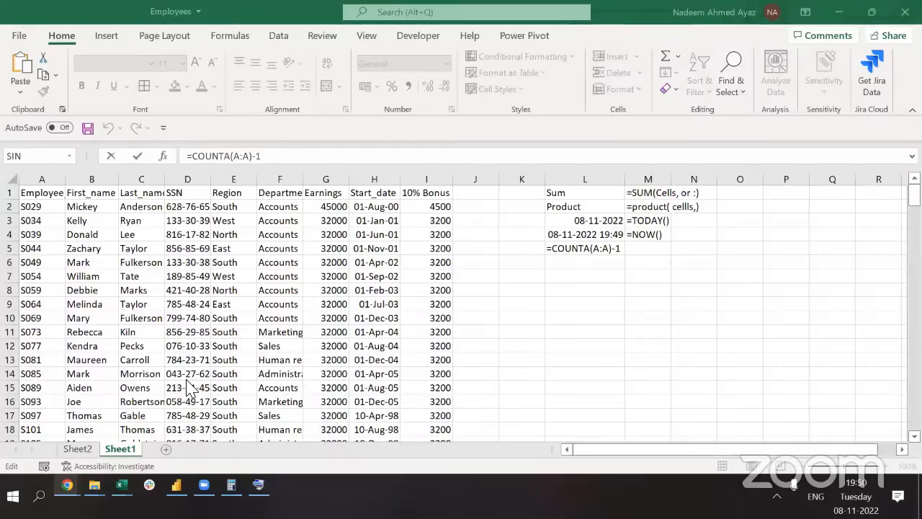
{"action": "double_click", "coordinate": [596, 254]}
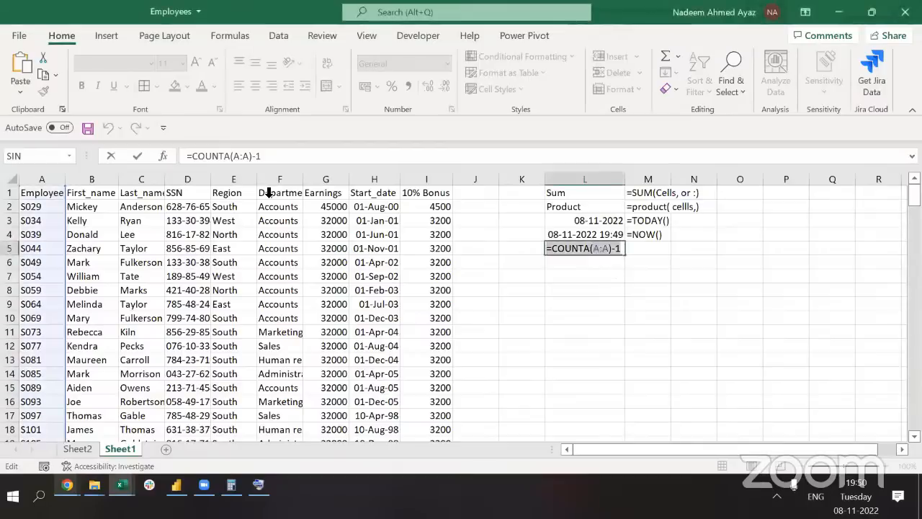
{"action": "key", "text": "ctrl+Return"}
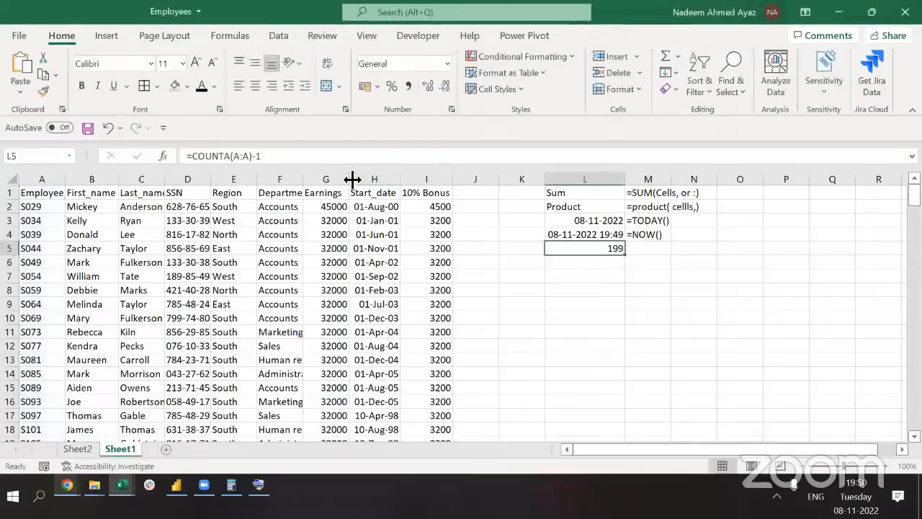
{"action": "key", "text": "Right"}
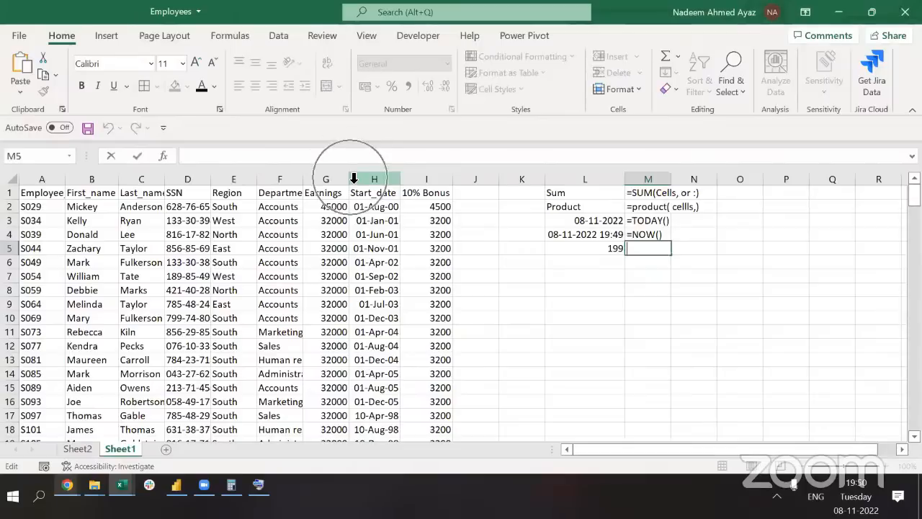
{"action": "type", "text": "'"}
{"action": "type", "text": "=COUNTA(A:A)-1"}
{"action": "key", "text": "shift+Tab"}
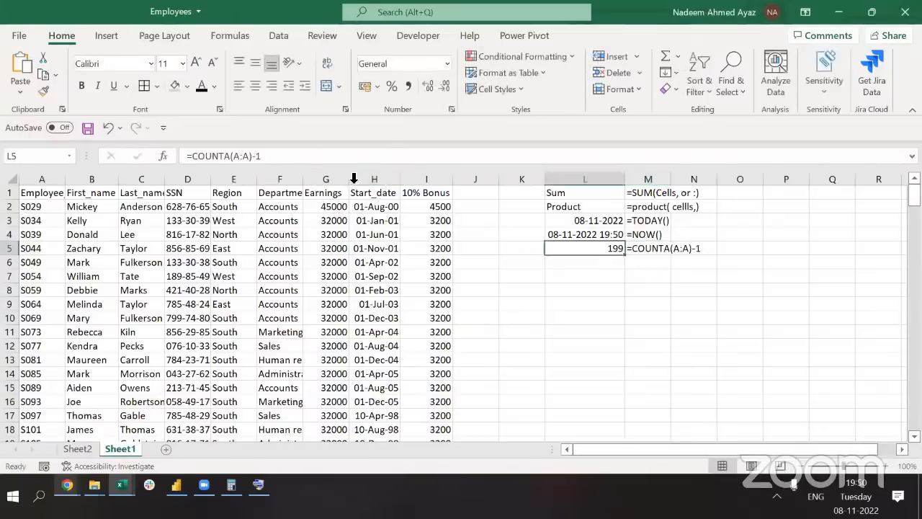
{"action": "left_click", "coordinate": [52, 277]}
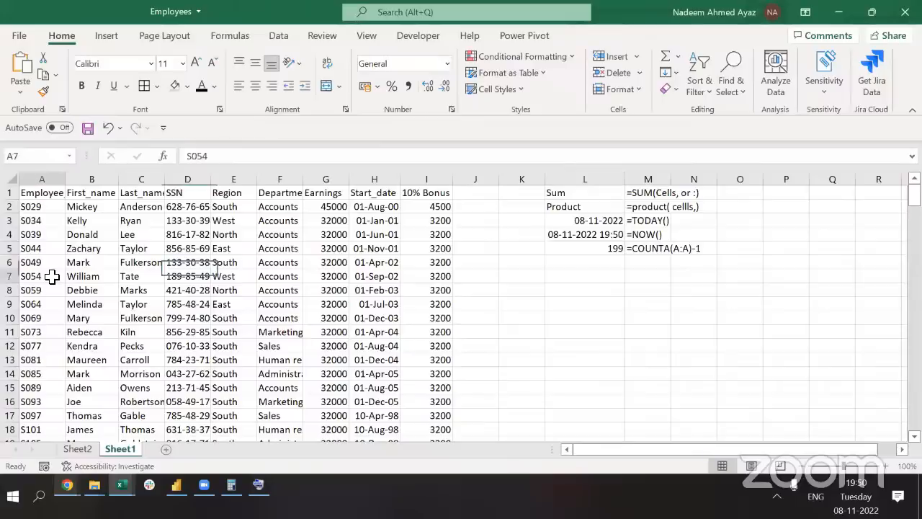
Add AutoFilter buttons to the A1:I1 header row and check the Employee_code filter list
{"action": "key", "text": "ctrl+Home"}
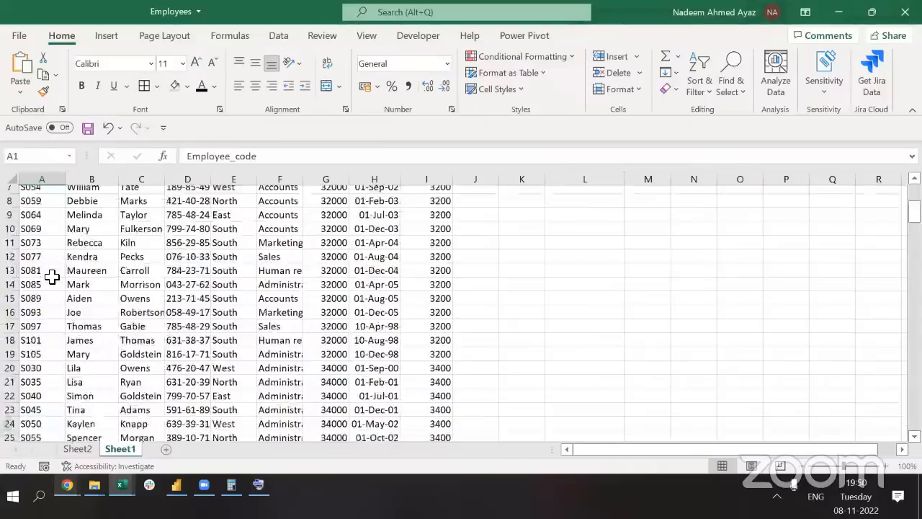
{"action": "key", "text": "ctrl+shift+Right"}
{"action": "key", "text": "ctrl+shift+l"}
{"action": "key", "text": "ctrl+Home"}
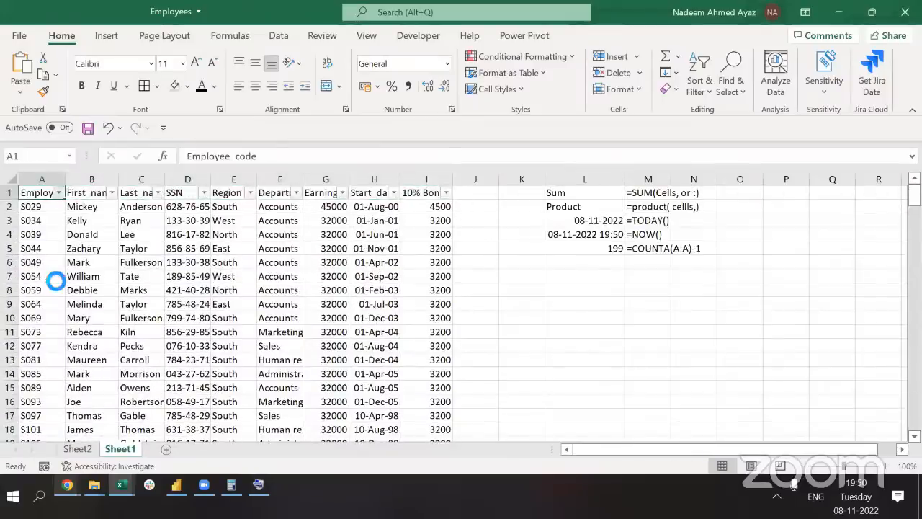
{"action": "key", "text": "alt+Down"}
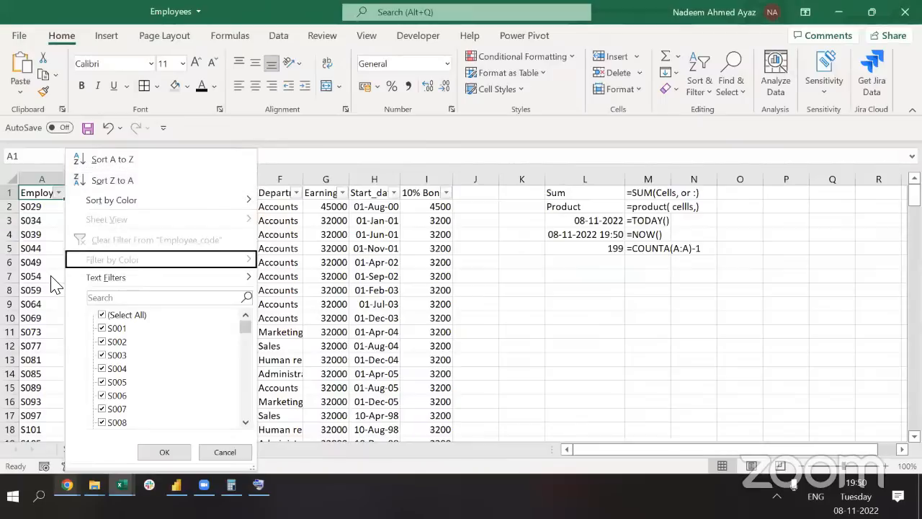
{"action": "key", "text": "Down"}
{"action": "key", "text": "Down"}
{"action": "key", "text": "Down"}
{"action": "key", "text": "Down"}
{"action": "key", "text": "Down"}
{"action": "key", "text": "Down"}
{"action": "key", "text": "Down"}
{"action": "key", "text": "Down"}
{"action": "key", "text": "Down"}
{"action": "key", "text": "Down"}
{"action": "key", "text": "Down"}
{"action": "key", "text": "Down"}
{"action": "key", "text": "Down"}
{"action": "key", "text": "Down"}
{"action": "key", "text": "Down"}
{"action": "key", "text": "Down"}
{"action": "key", "text": "Down"}
{"action": "key", "text": "Down"}
{"action": "key", "text": "Down"}
{"action": "key", "text": "Down"}
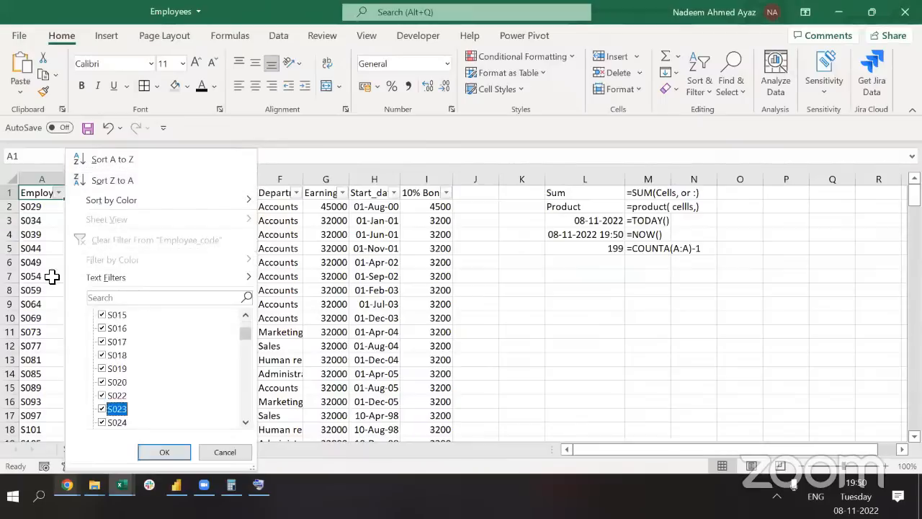
{"action": "key", "text": "Escape"}
{"action": "key", "text": "Down"}
{"action": "key", "text": "ctrl+Right"}
{"action": "key", "text": "ctrl+Right"}
{"action": "key", "text": "Down"}
{"action": "key", "text": "Down"}
{"action": "key", "text": "Down"}
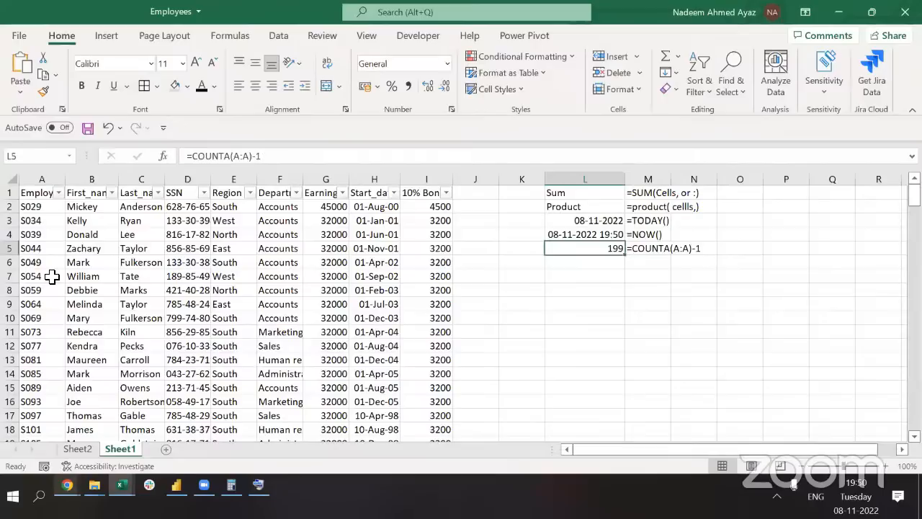
{"action": "key", "text": "Right"}
{"action": "key", "text": "Right"}
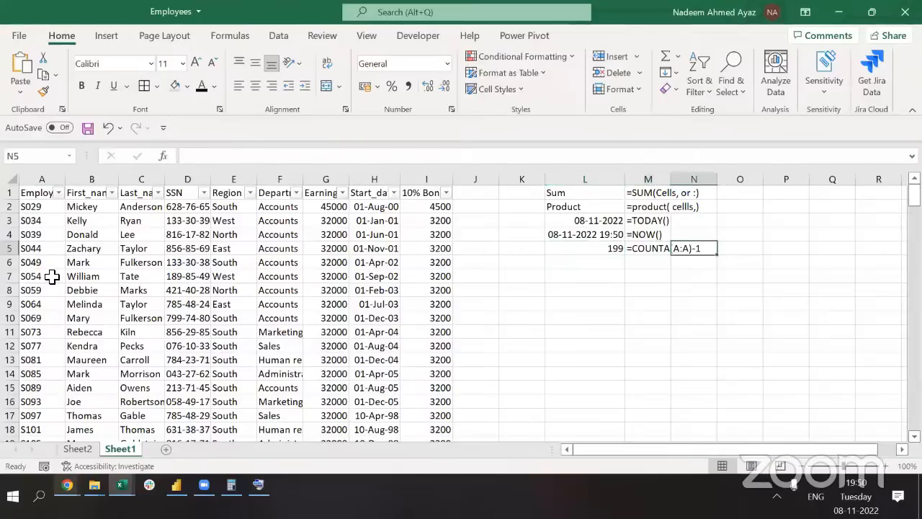
Add a description beside the COUNTA note saying it counts numbers and alphabetic entries
{"action": "type", "text": "Numbers and Aloh"}
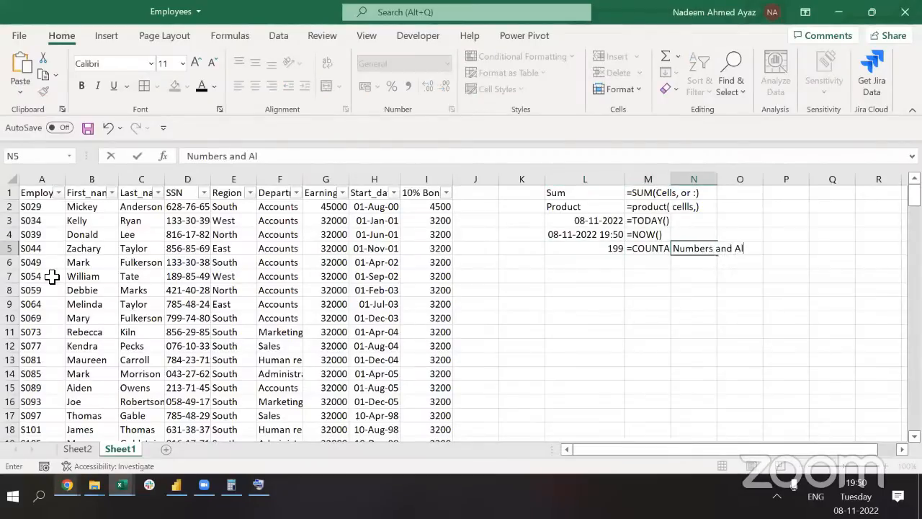
{"action": "key", "text": "BackSpace"}
{"action": "key", "text": "BackSpace"}
{"action": "type", "text": "ph"}
{"action": "key", "text": "Return"}
Enter =COUNT(I:I) in L6 to count the 10% Bonus values
{"action": "key", "text": "Left"}
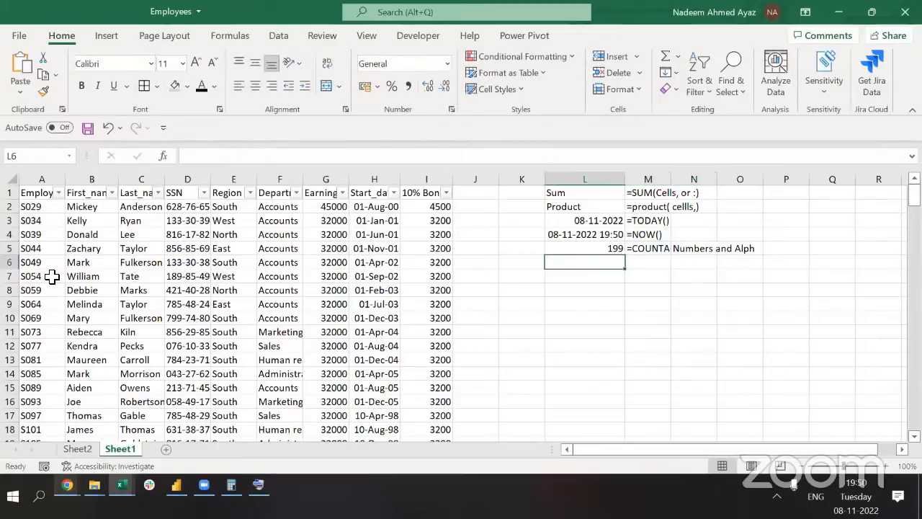
{"action": "type", "text": "=coun"}
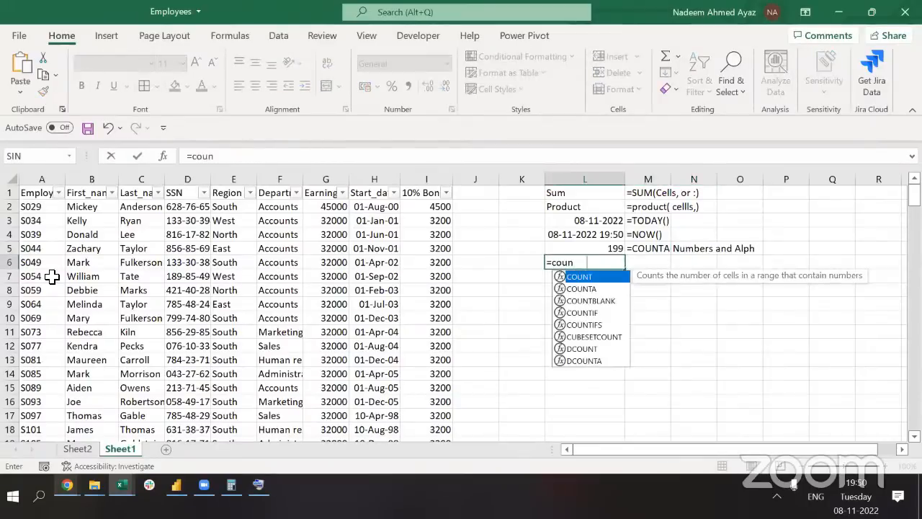
{"action": "key", "text": "Tab"}
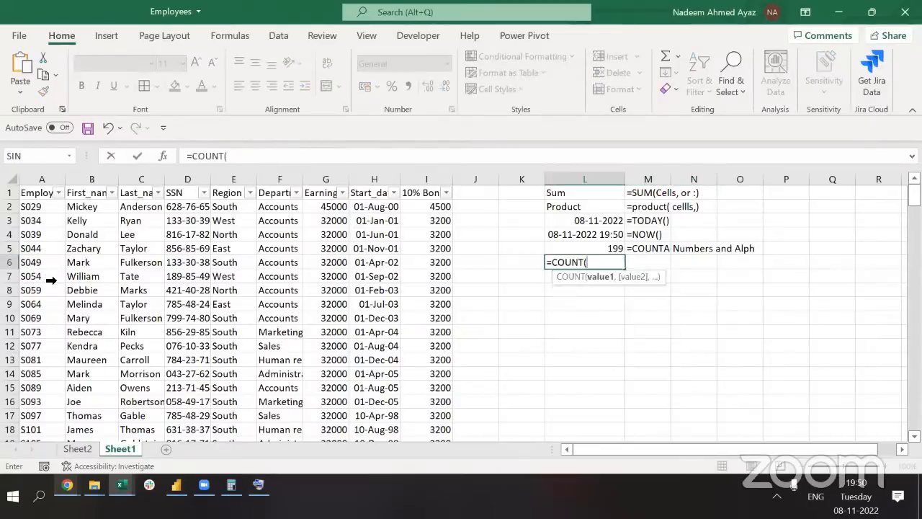
{"action": "left_click", "coordinate": [430, 177]}
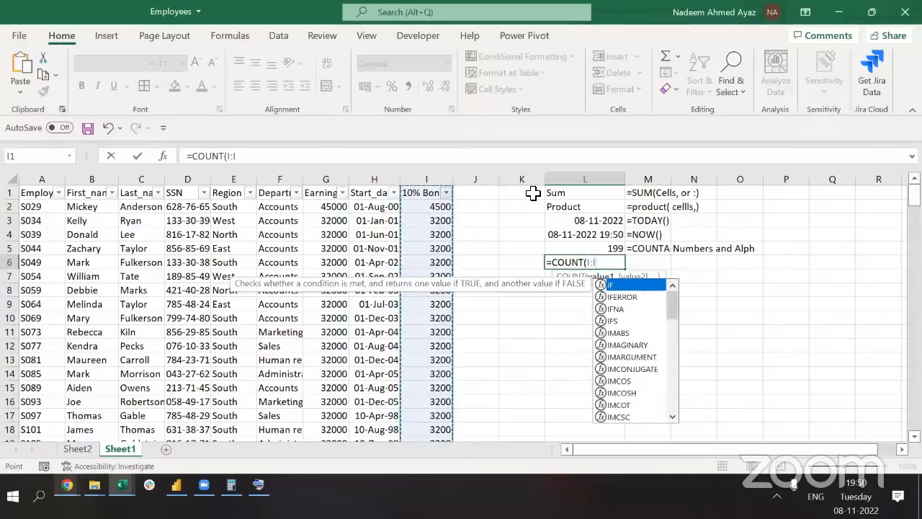
{"action": "type", "text": ")"}
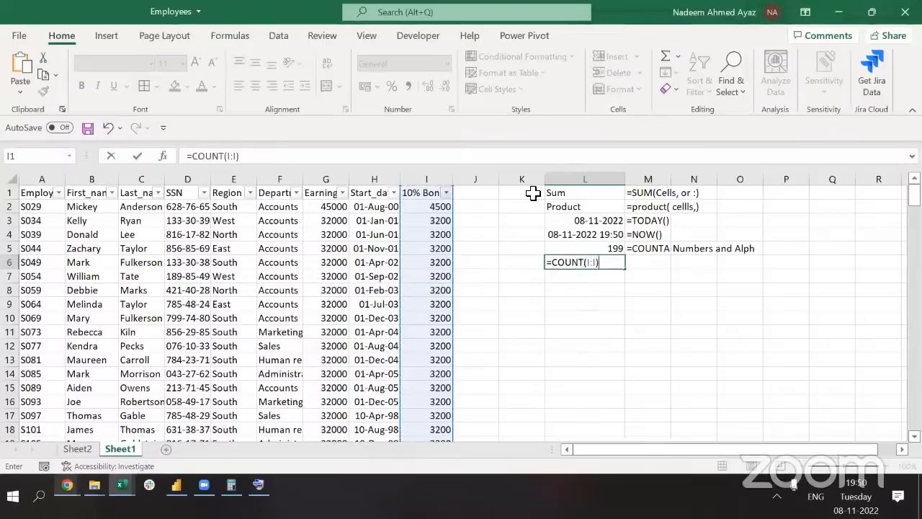
{"action": "key", "text": "Return"}
Select the bonus values in column I to compare counts, then inspect L6's COUNT formula
{"action": "key", "text": "Up"}
{"action": "key", "text": "Left"}
{"action": "key", "text": "Left"}
{"action": "key", "text": "Up"}
{"action": "key", "text": "Up"}
{"action": "key", "text": "Up"}
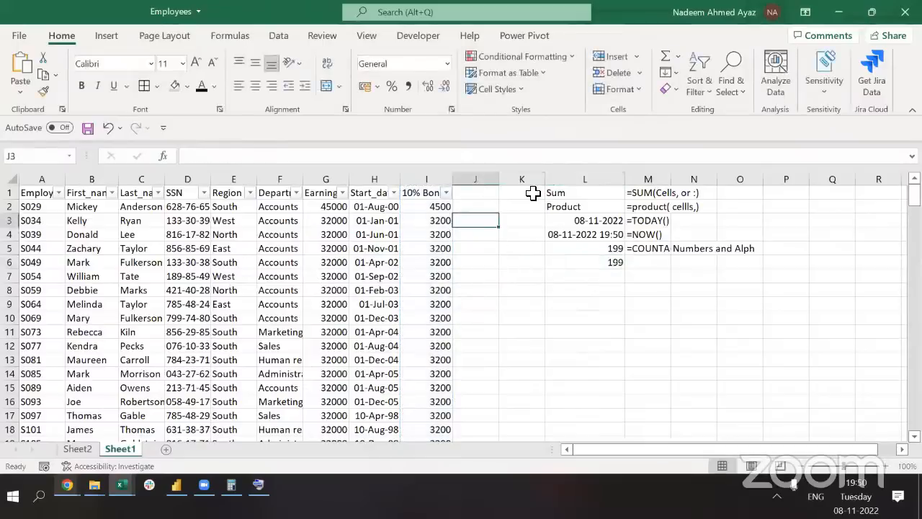
{"action": "key", "text": "Left"}
{"action": "key", "text": "Up"}
{"action": "key", "text": "Up"}
{"action": "key", "text": "ctrl+shift+Down"}
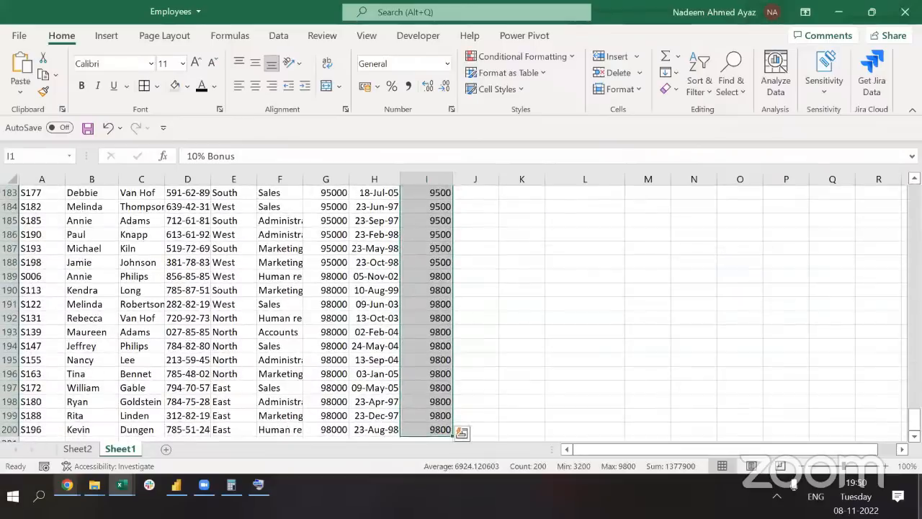
{"action": "left_click", "coordinate": [440, 261]}
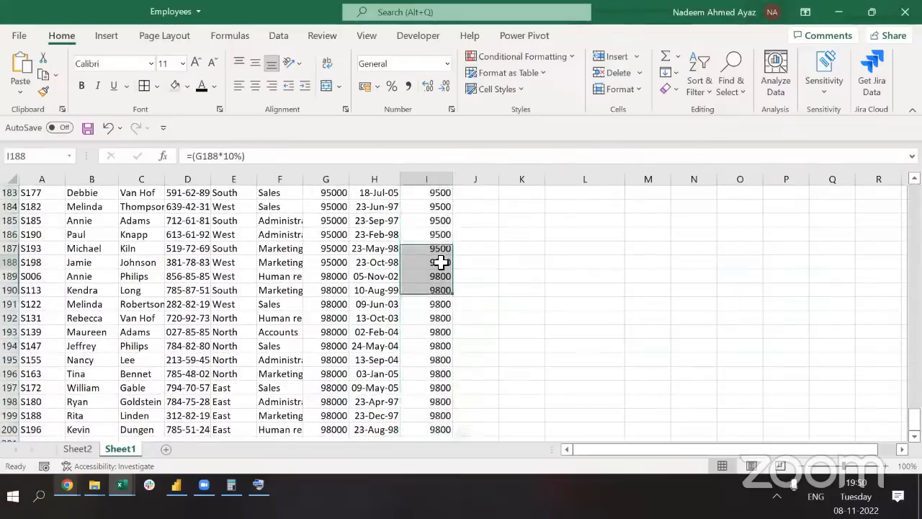
{"action": "key", "text": "ctrl+Up"}
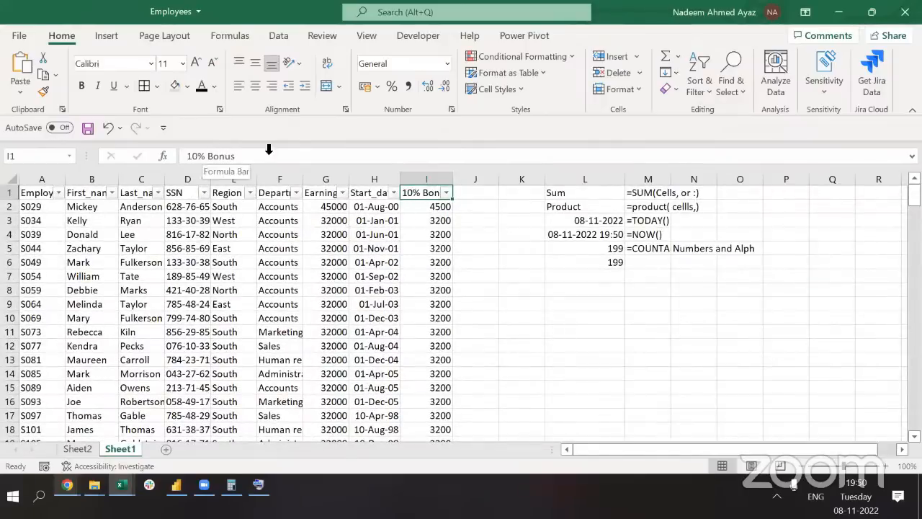
{"action": "key", "text": "Down"}
{"action": "key", "text": "ctrl+shift+Down"}
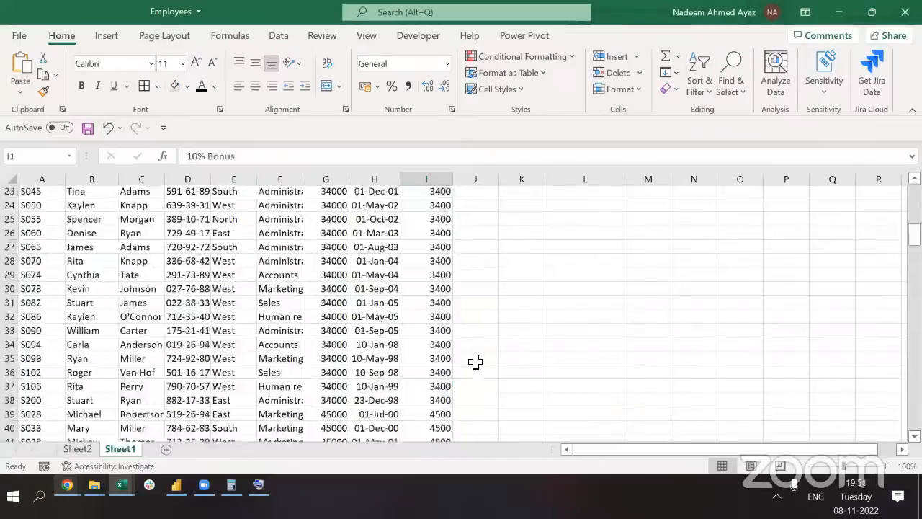
{"action": "key", "text": "Down"}
{"action": "key", "text": "Down"}
{"action": "key", "text": "Down"}
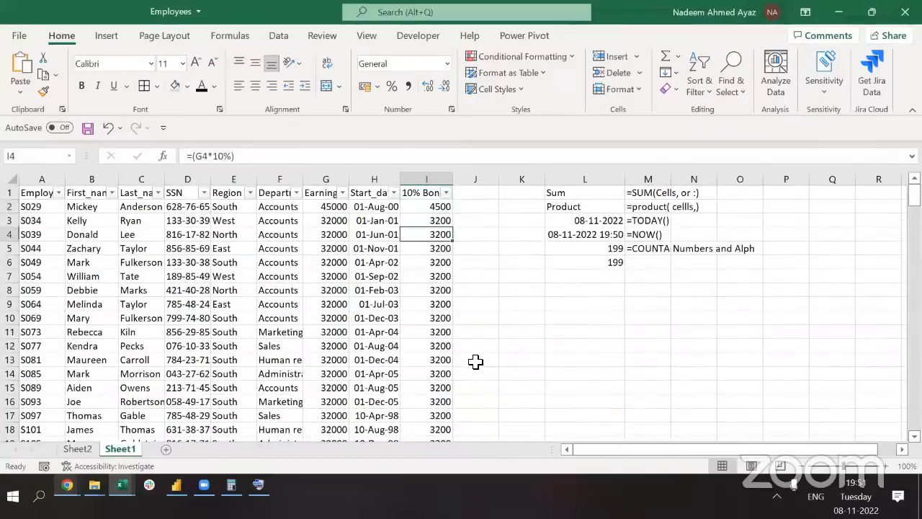
{"action": "key", "text": "Down"}
{"action": "key", "text": "Down"}
{"action": "key", "text": "Right"}
{"action": "key", "text": "Right"}
{"action": "key", "text": "Right"}
{"action": "key", "text": "F2"}
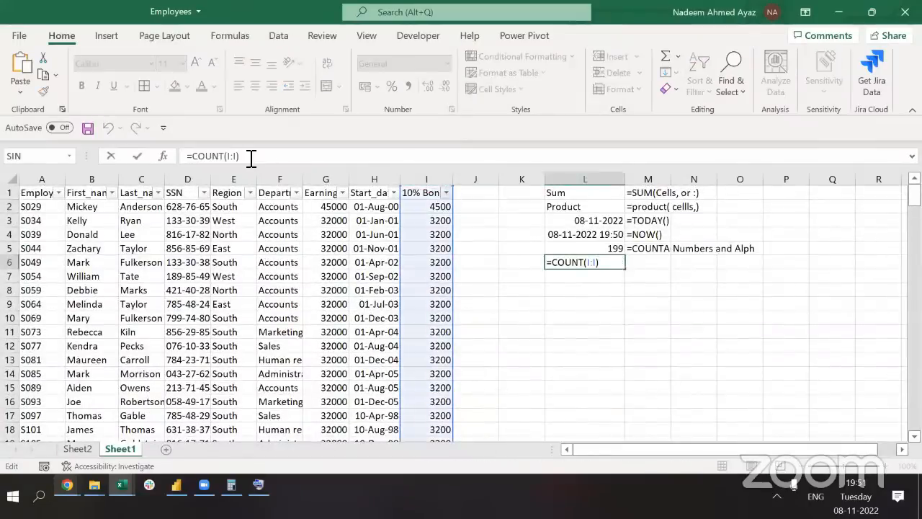
Store '=COUNT(I:I) as text in M6 with the note 'counts only numbers'
{"action": "left_click", "coordinate": [141, 155]}
{"action": "key", "text": "ctrl+c"}
{"action": "key", "text": "Tab"}
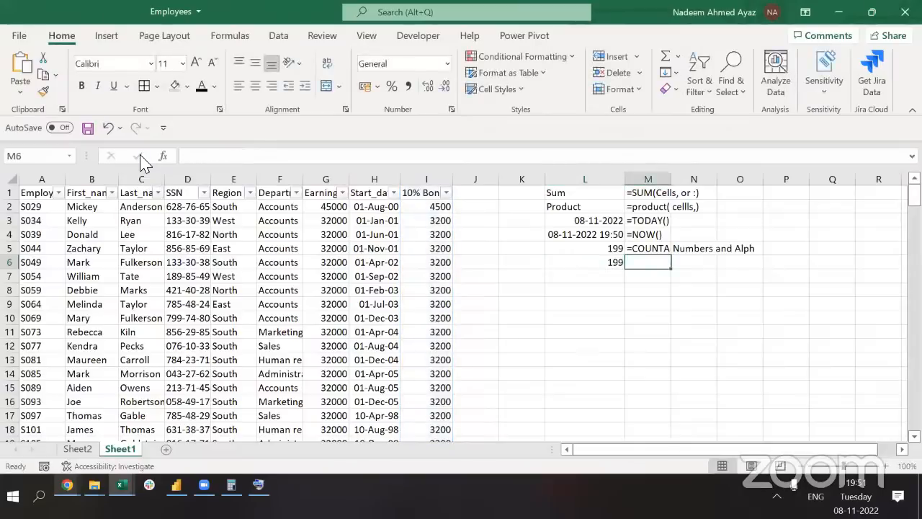
{"action": "type", "text": "'"}
{"action": "key", "text": "ctrl+v"}
{"action": "key", "text": "Tab"}
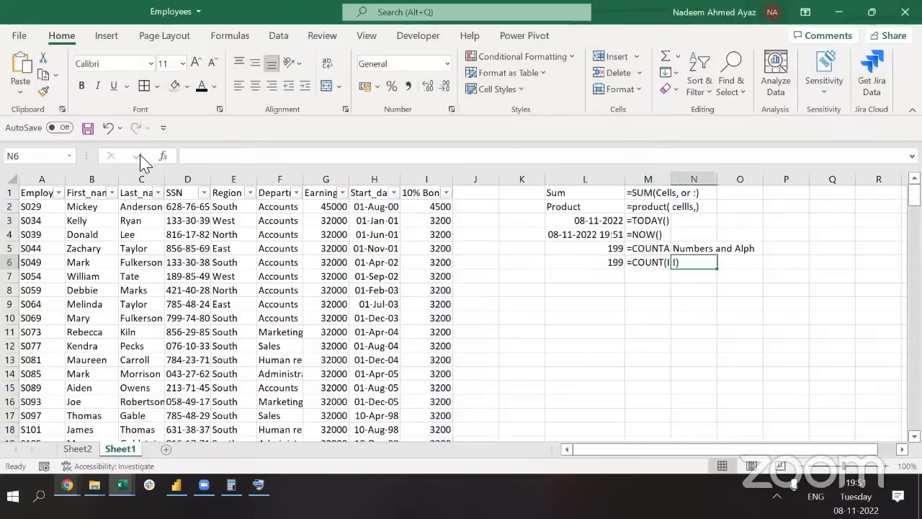
{"action": "type", "text": "counts only number"}
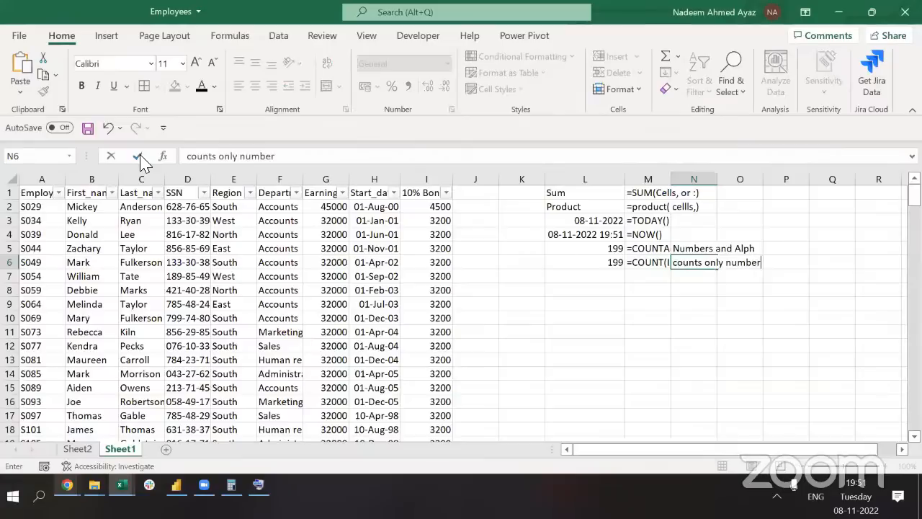
{"action": "type", "text": "s"}
{"action": "key", "text": "Left"}
AutoFit column M's width to its formula notes
{"action": "key", "text": "ctrl+space"}
{"action": "key", "text": "alt+h"}
{"action": "key", "text": "o"}
{"action": "key", "text": "i"}
{"action": "key", "text": "Up"}
{"action": "key", "text": "Down"}
{"action": "key", "text": "Left"}
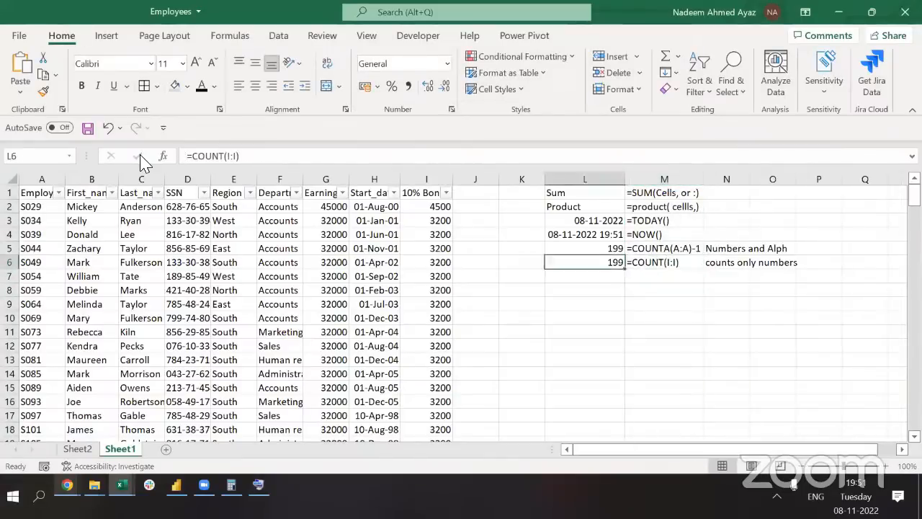
Change L5 to =COUNTA(A:A) so it counts all 200 column A entries
{"action": "key", "text": "Up"}
{"action": "key", "text": "F2"}
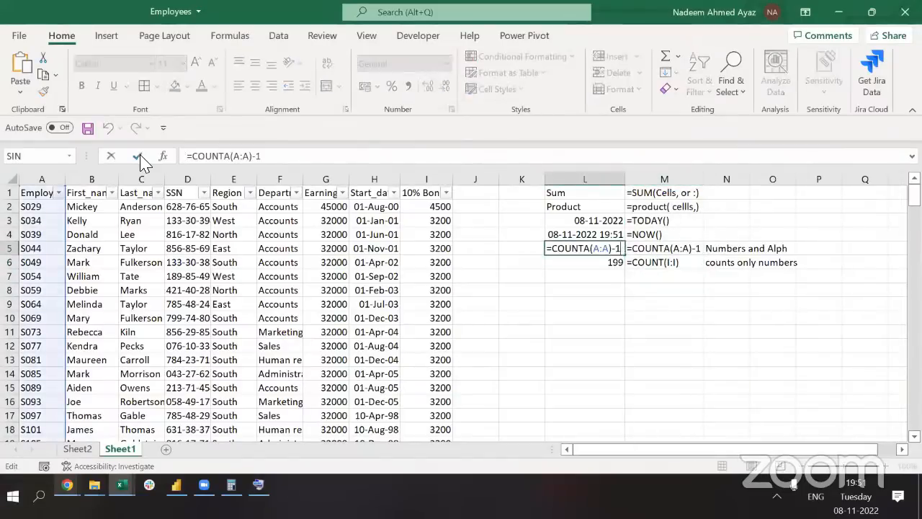
{"action": "key", "text": "BackSpace"}
{"action": "key", "text": "BackSpace"}
{"action": "key", "text": "Return"}
{"action": "key", "text": "Up"}
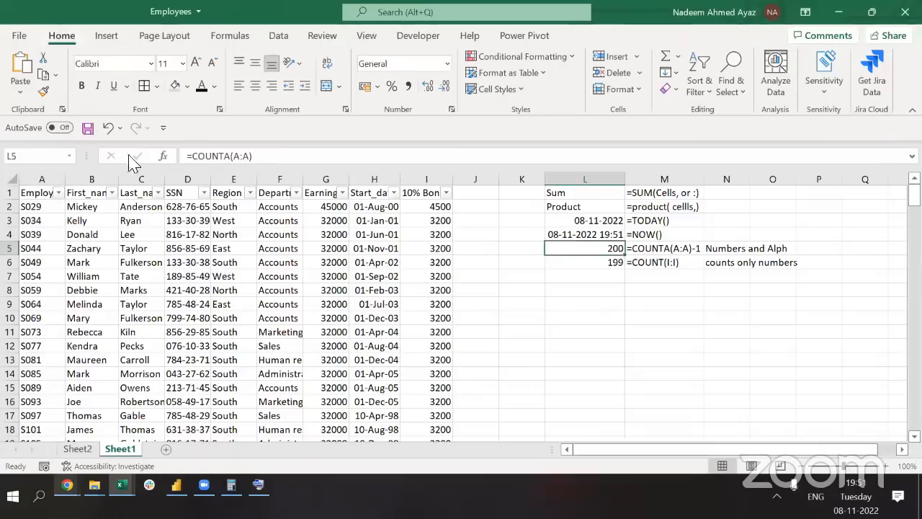
{"action": "left_click", "coordinate": [51, 181]}
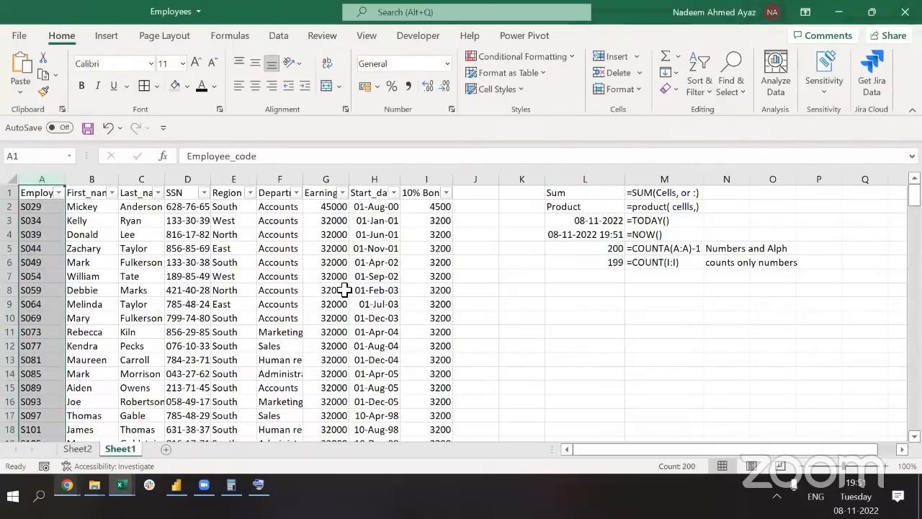
{"action": "left_click", "coordinate": [649, 251]}
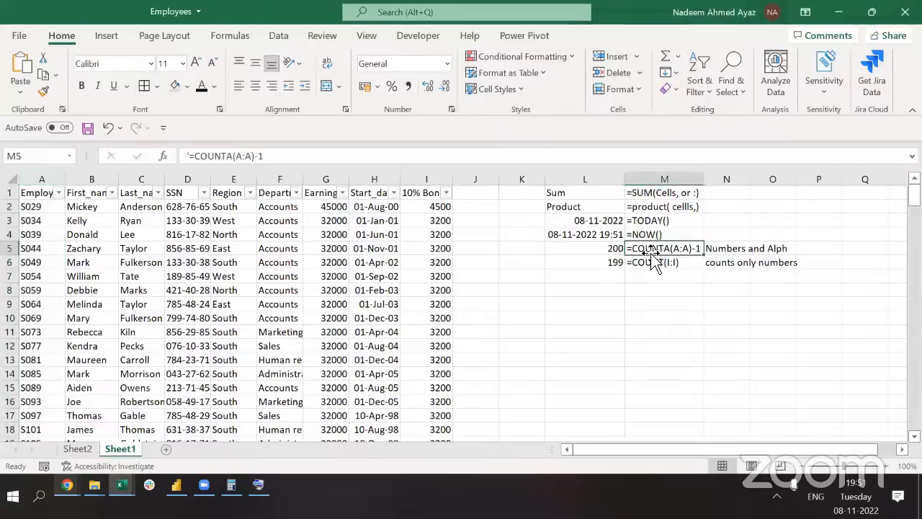
{"action": "left_click", "coordinate": [604, 281]}
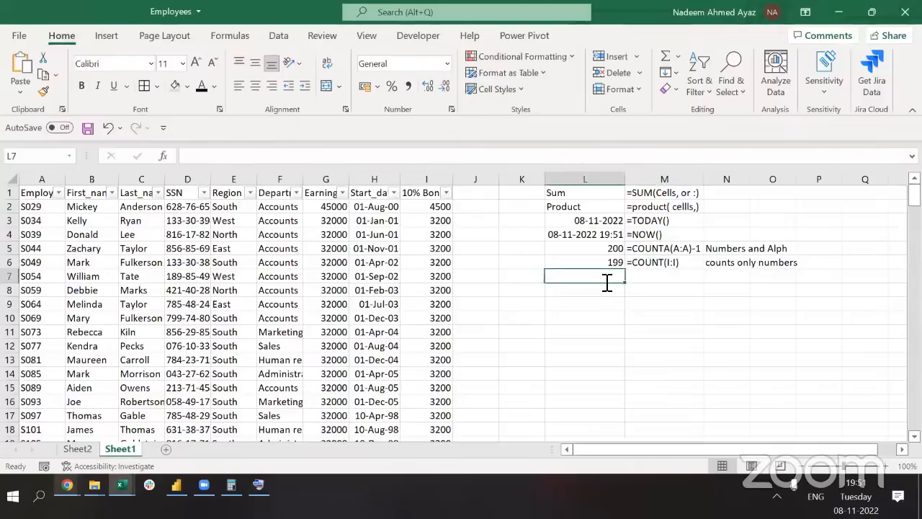
Enter =COUNTBLANK(J1:J10) in L7, returning 10
{"action": "type", "text": "=coun"}
{"action": "key", "text": "Tab"}
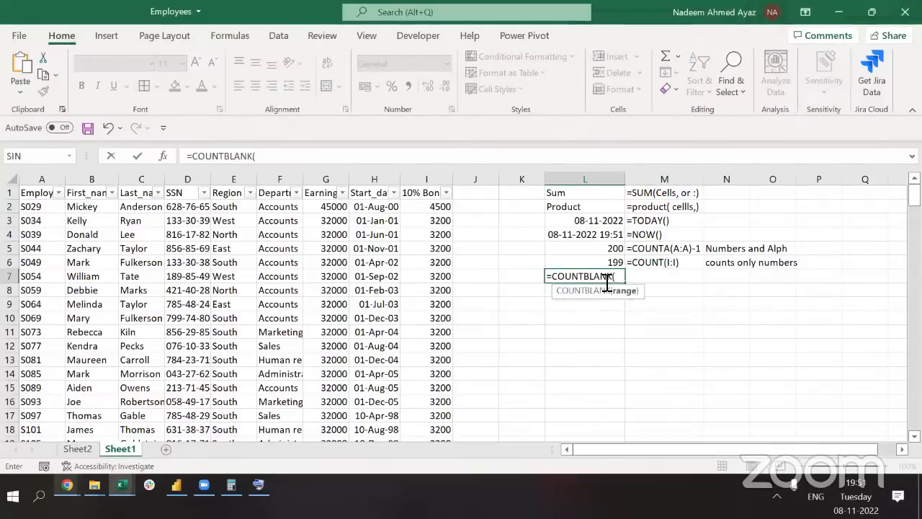
{"action": "left_click_drag", "start_coordinate": [465, 193], "coordinate": [464, 312]}
{"action": "type", "text": ")"}
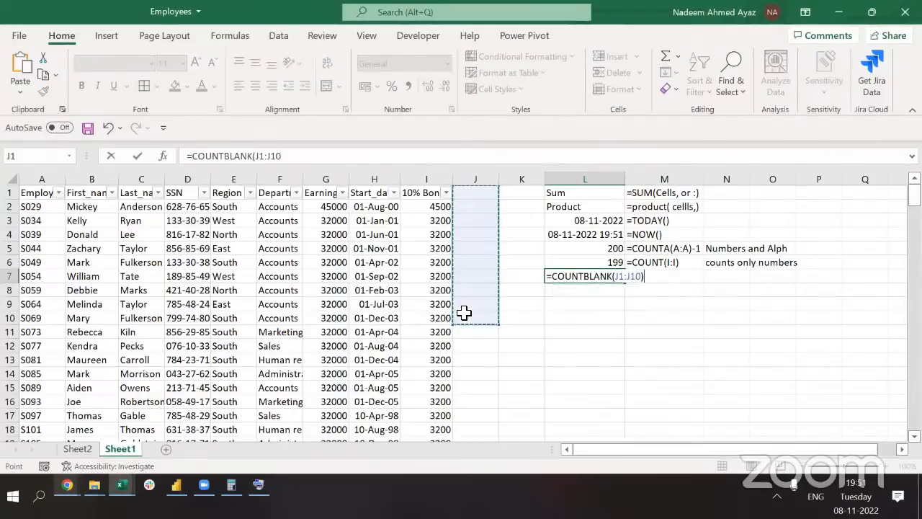
{"action": "key", "text": "ctrl+Return"}
Copy the formula into M7 as the text note '=COUNTBLANK(J1:J10)
{"action": "key", "text": "F2"}
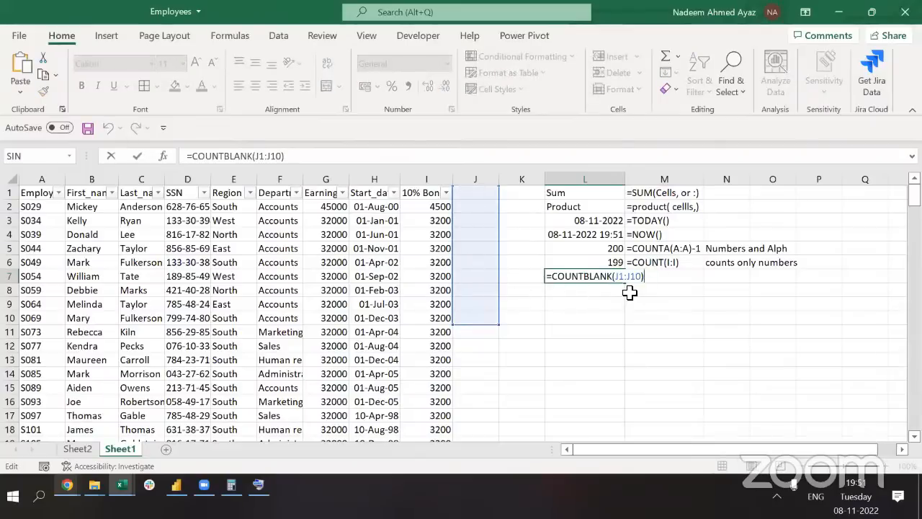
{"action": "key", "text": "shift+Home"}
{"action": "key", "text": "ctrl+c"}
{"action": "key", "text": "Tab"}
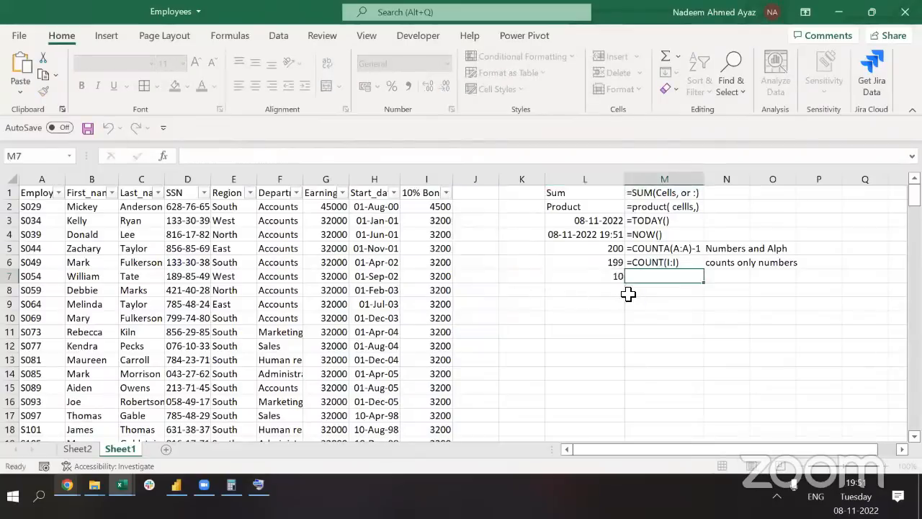
{"action": "type", "text": "'"}
{"action": "key", "text": "ctrl+v"}
{"action": "key", "text": "Left"}
{"action": "key", "text": "Left"}
{"action": "key", "text": "Left"}
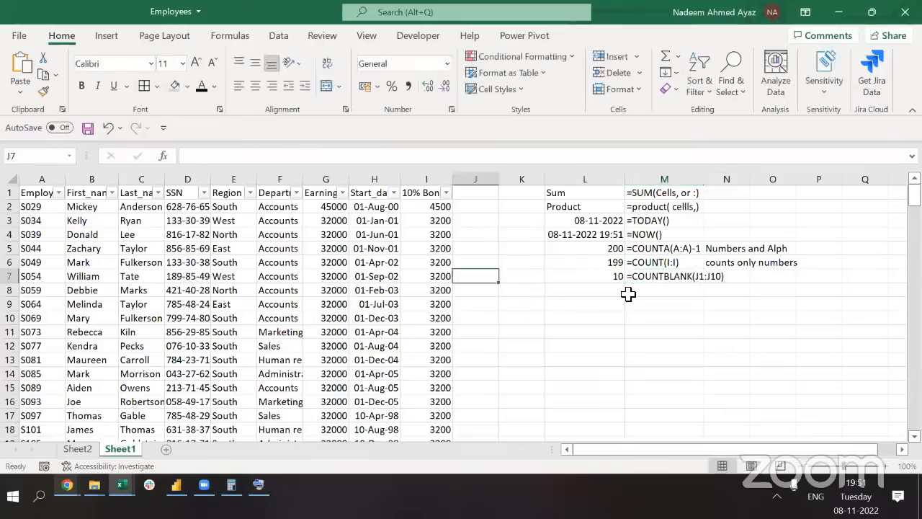
Type NA in J4 so the COUNTBLANK result drops to 9
{"action": "key", "text": "Up"}
{"action": "key", "text": "Up"}
{"action": "key", "text": "Up"}
{"action": "type", "text": "NA"}
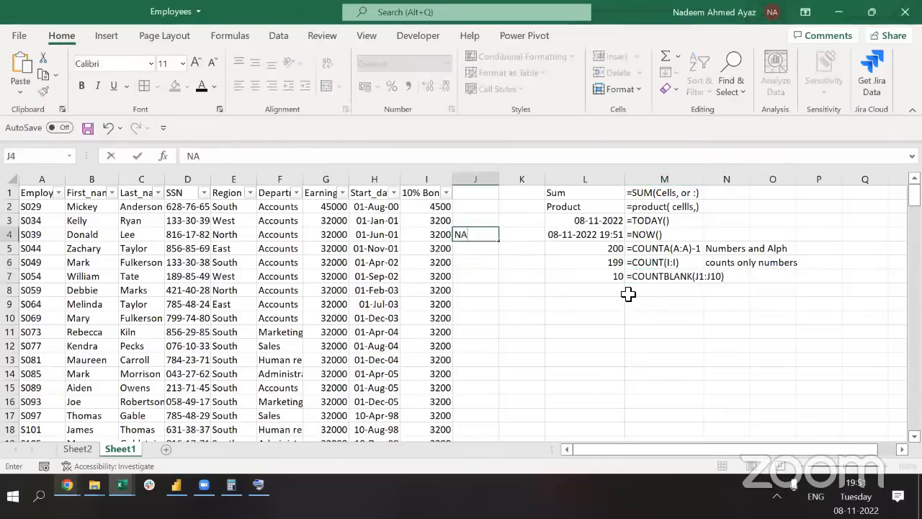
{"action": "key", "text": "Return"}
{"action": "key", "text": "Right"}
{"action": "key", "text": "Right"}
{"action": "key", "text": "Down"}
{"action": "key", "text": "Left"}
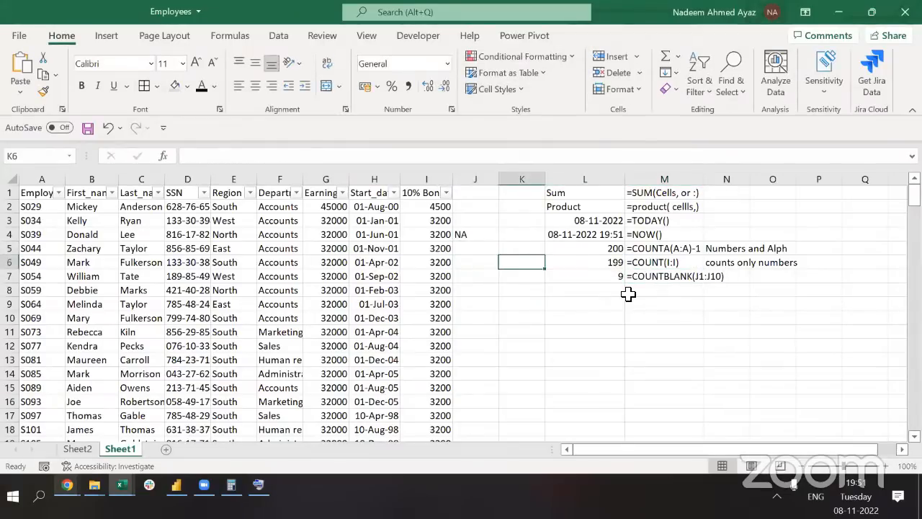
{"action": "key", "text": "Down"}
{"action": "key", "text": "Right"}
{"action": "key", "text": "Right"}
{"action": "key", "text": "Left"}
{"action": "key", "text": "F2"}
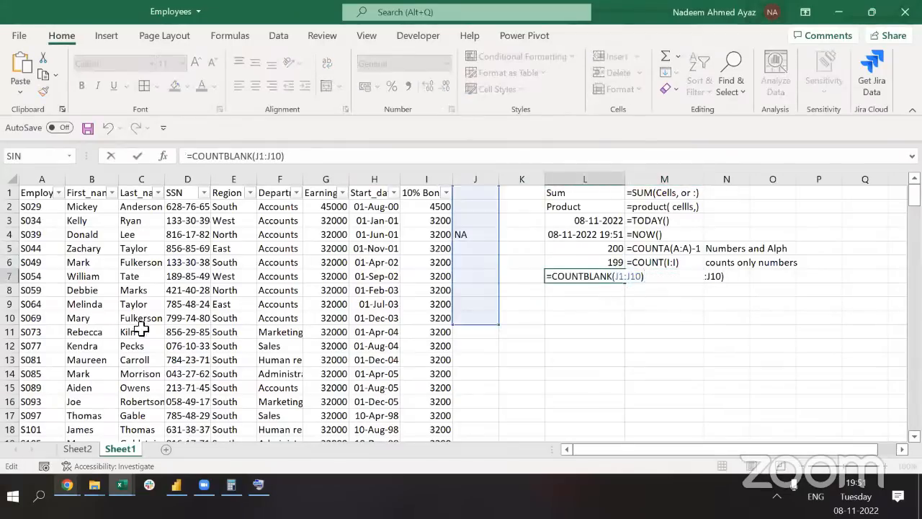
{"action": "left_click", "coordinate": [479, 323]}
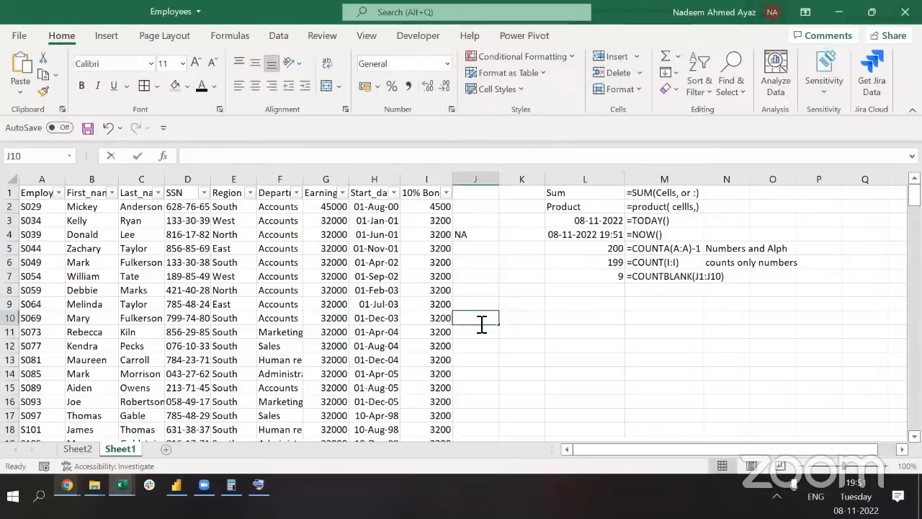
{"action": "key", "text": "shift+Up"}
{"action": "key", "text": "shift+Up"}
{"action": "key", "text": "shift+Up"}
{"action": "key", "text": "shift+Up"}
{"action": "key", "text": "shift+Up"}
{"action": "key", "text": "shift+Up"}
{"action": "key", "text": "shift+Up"}
{"action": "key", "text": "shift+Up"}
{"action": "key", "text": "shift+Up"}
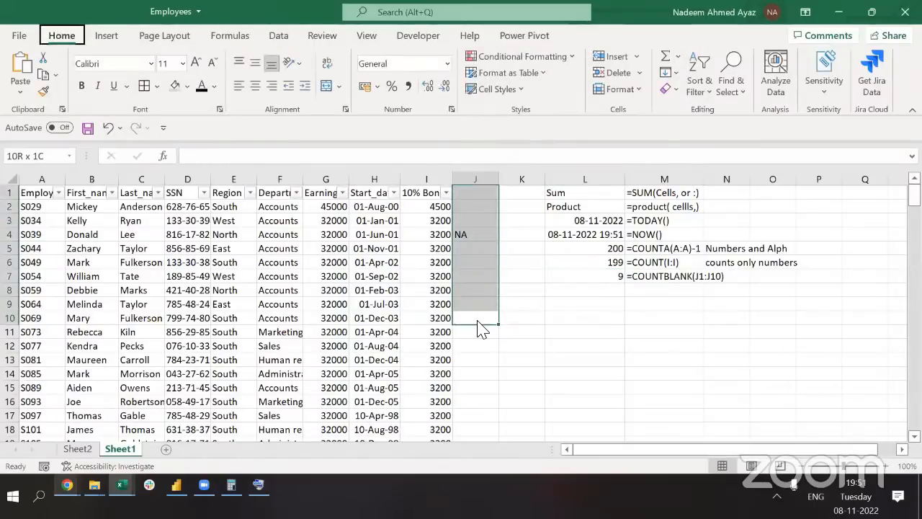
Review L7's =COUNTBLANK(J1:J10) result of 9 against its M7 note, ending at Q7
{"action": "left_click", "coordinate": [658, 280]}
{"action": "double_click", "coordinate": [659, 281]}
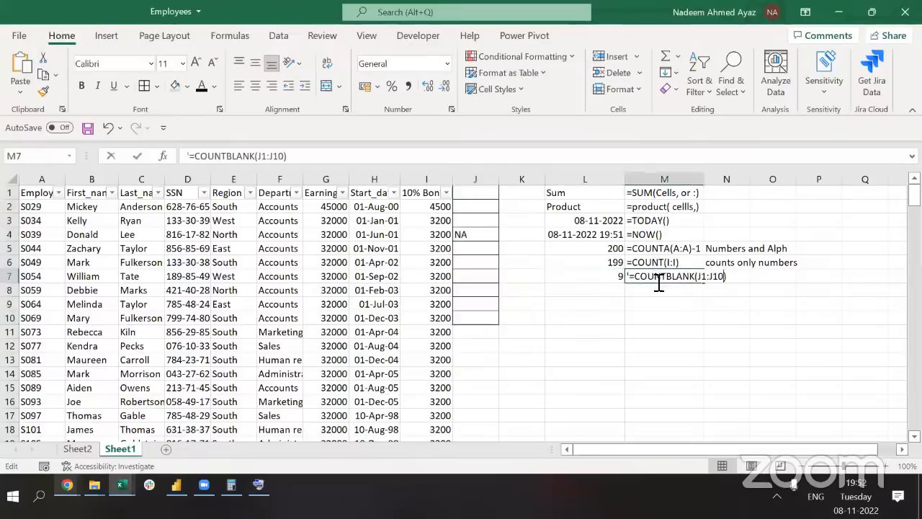
{"action": "key", "text": "Escape"}
{"action": "key", "text": "Left"}
{"action": "key", "text": "F2"}
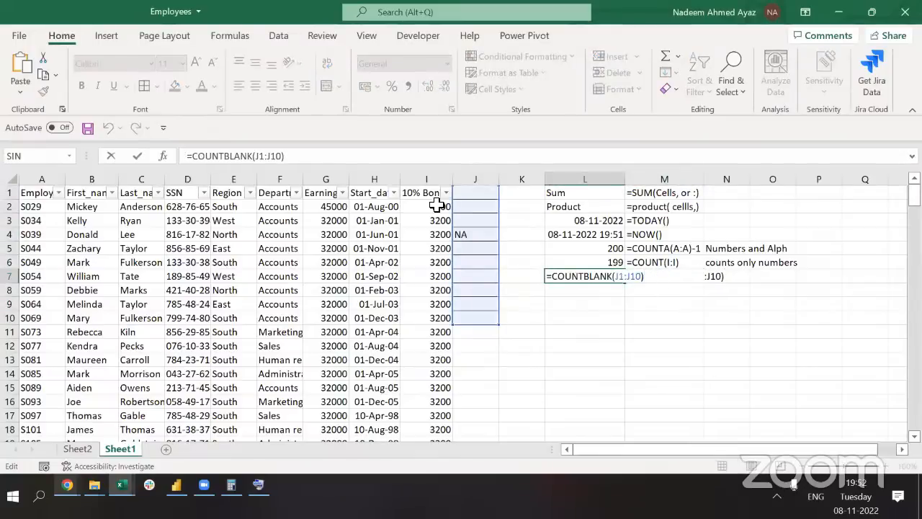
{"action": "double_click", "coordinate": [609, 277]}
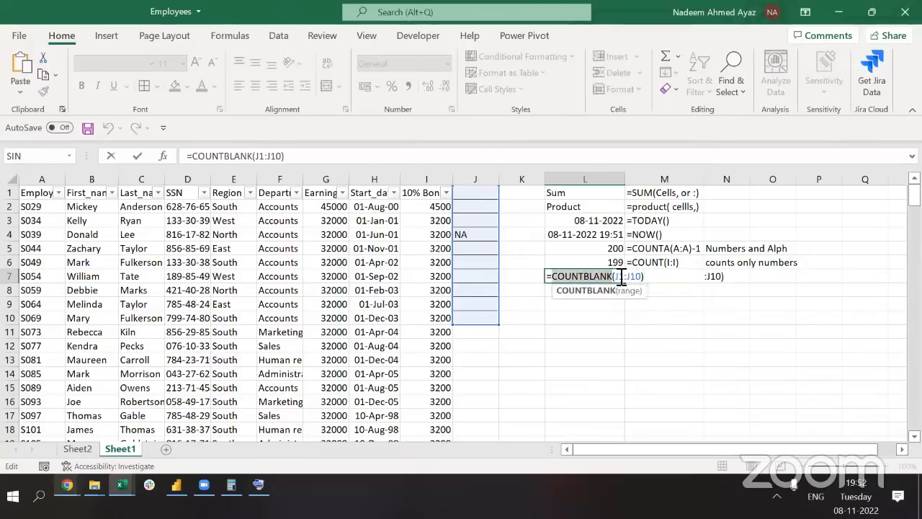
{"action": "double_click", "coordinate": [643, 277]}
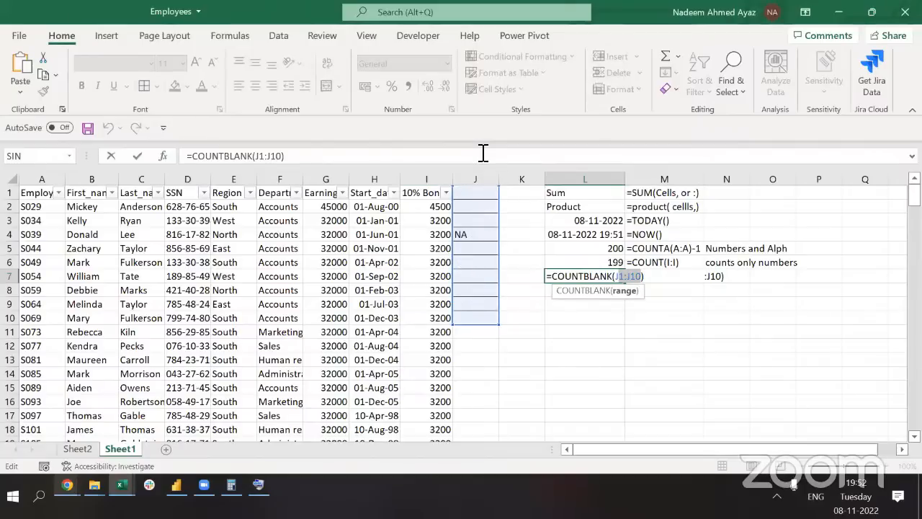
{"action": "key", "text": "Tab"}
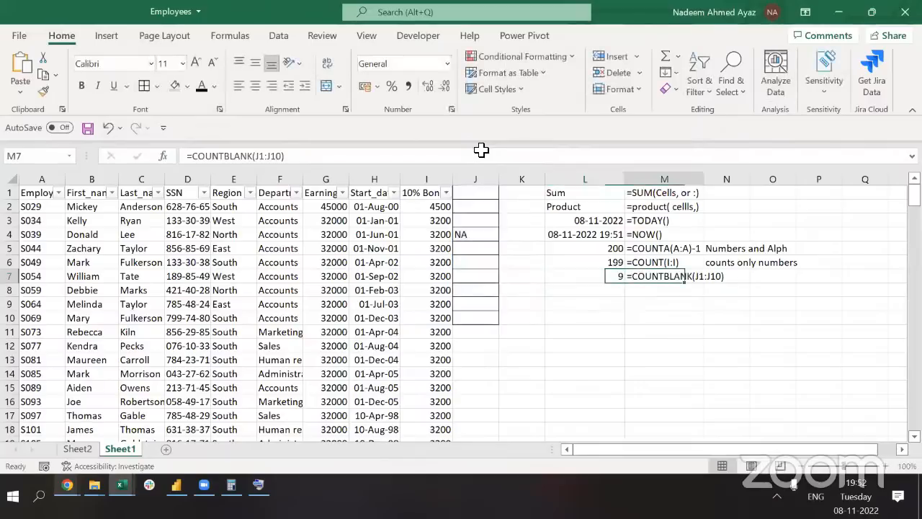
{"action": "key", "text": "Right"}
{"action": "key", "text": "Left"}
{"action": "key", "text": "Left"}
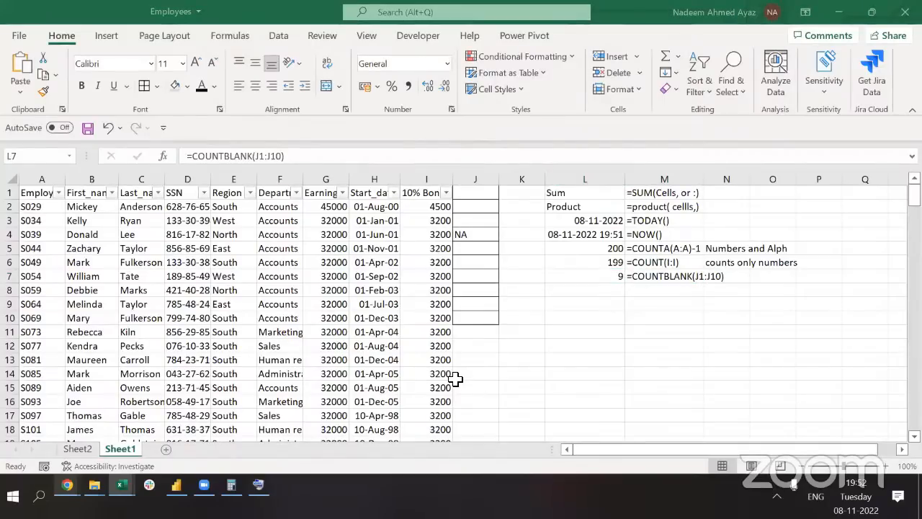
{"action": "left_click", "coordinate": [667, 289]}
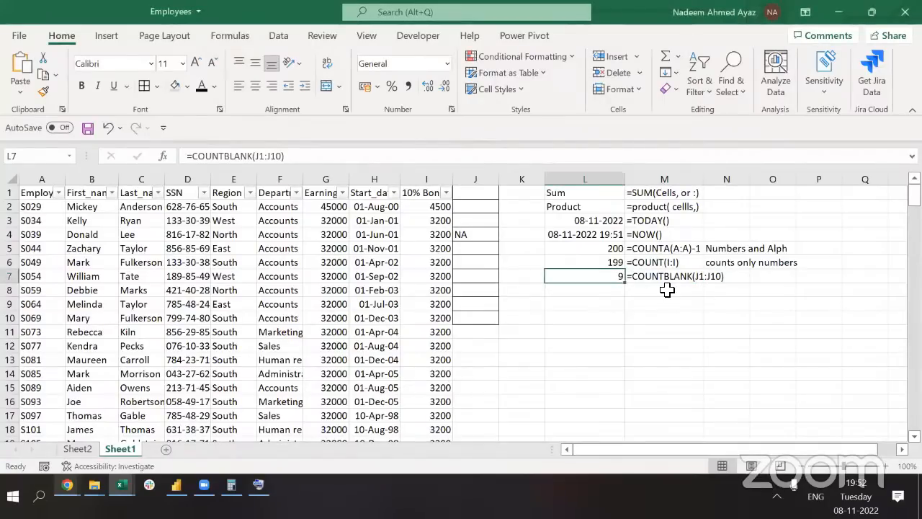
{"action": "key", "text": "Right"}
{"action": "key", "text": "Right"}
{"action": "key", "text": "Right"}
{"action": "key", "text": "Right"}
{"action": "key", "text": "Right"}
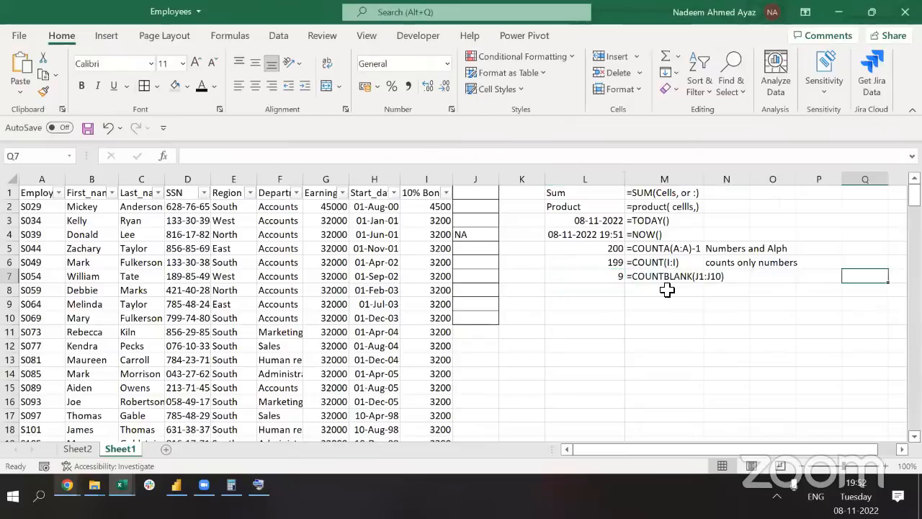
Enter =COUNTBLANK over all of column P in Q7, which returns 1048576
{"action": "type", "text": "=coun"}
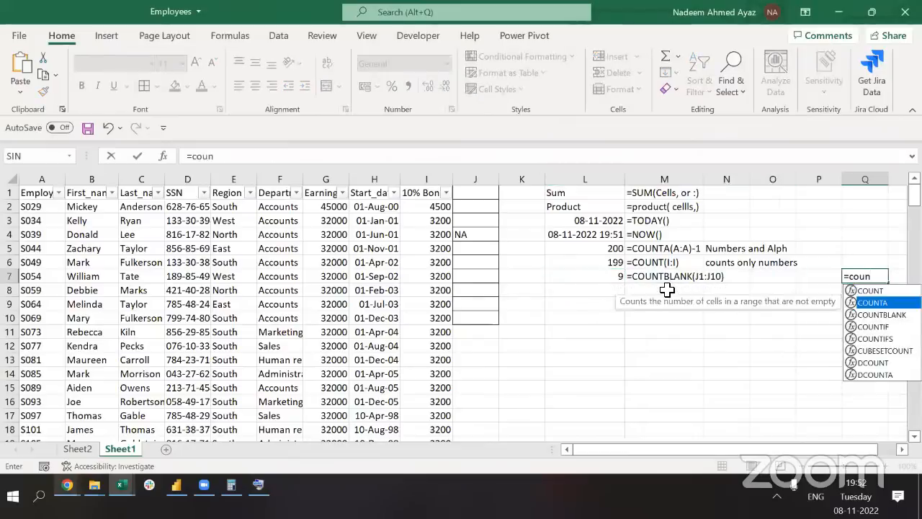
{"action": "key", "text": "Down"}
{"action": "key", "text": "Tab"}
{"action": "key", "text": "Left"}
{"action": "key", "text": "ctrl+space"}
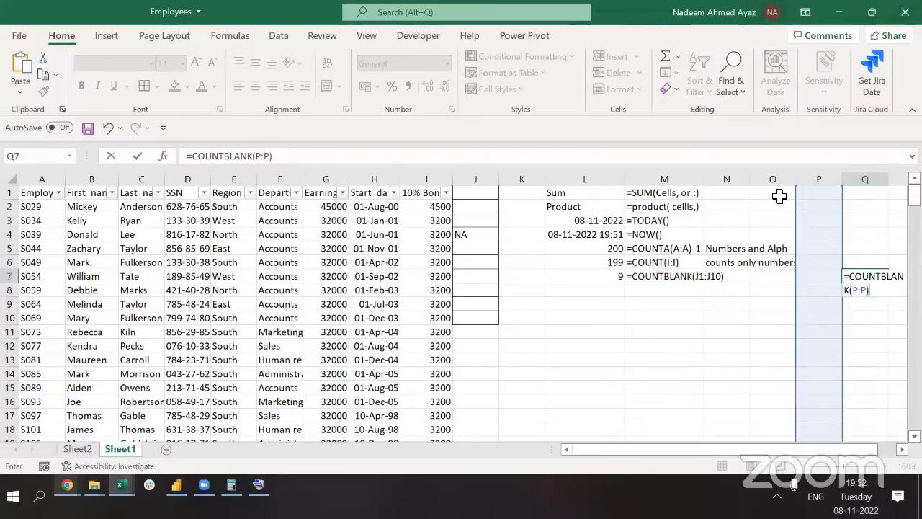
{"action": "key", "text": "shift+Return"}
{"action": "key", "text": "Down"}
{"action": "key", "text": "Right"}
{"action": "key", "text": "Left"}
{"action": "key", "text": "Left"}
{"action": "key", "text": "ctrl+space"}
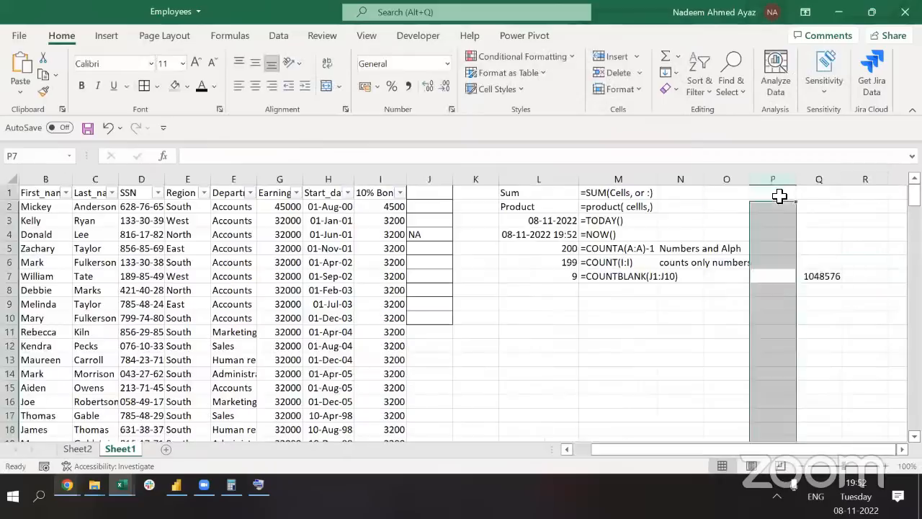
{"action": "key", "text": "Right"}
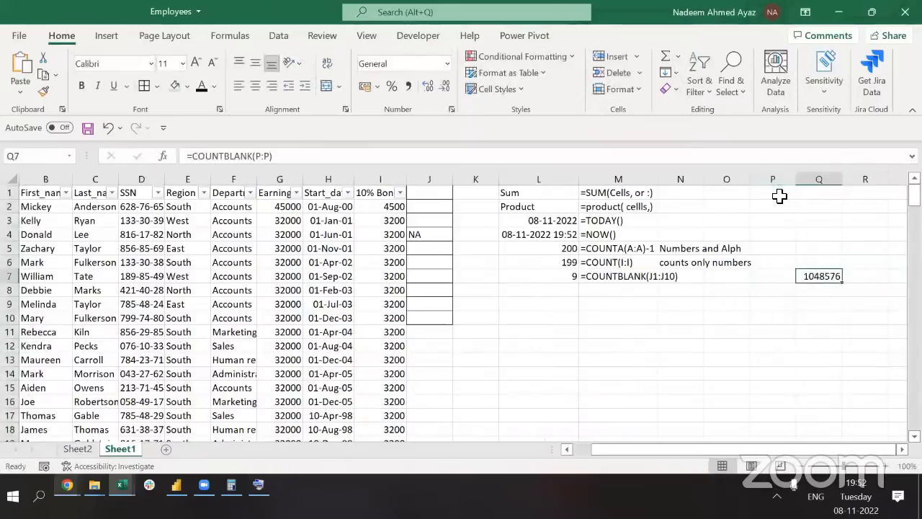
Test =COUNTBLANK(203:203) in I204 below the bonus data, then delete it
{"action": "key", "text": "ctrl+Left"}
{"action": "key", "text": "ctrl+Left"}
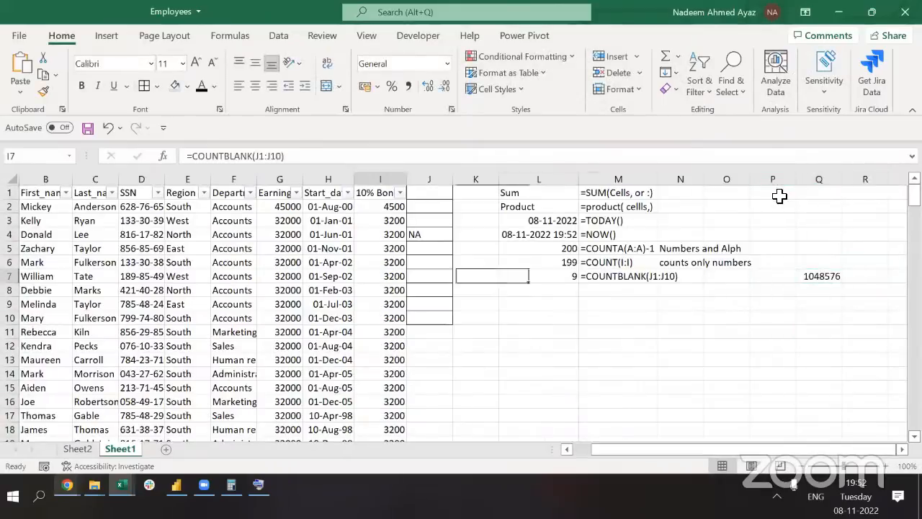
{"action": "key", "text": "ctrl+Down"}
{"action": "key", "text": "Down"}
{"action": "key", "text": "Down"}
{"action": "key", "text": "Down"}
{"action": "key", "text": "Down"}
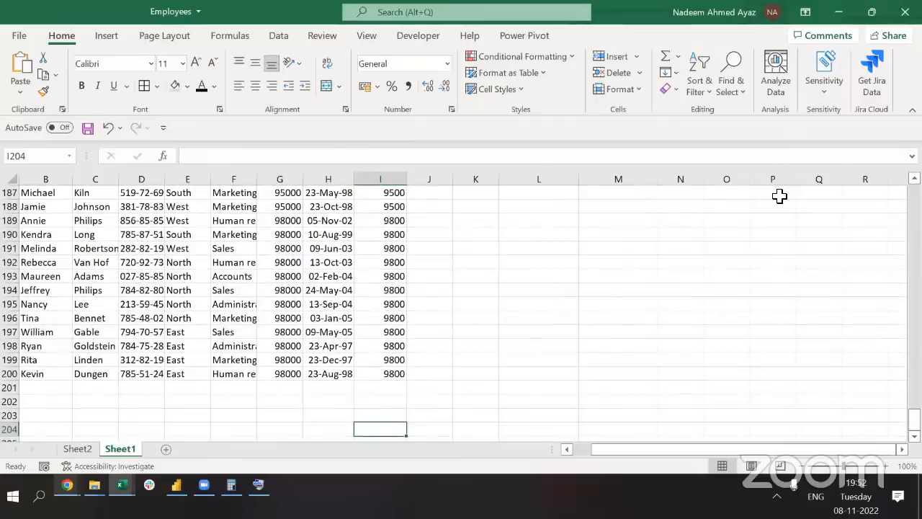
{"action": "type", "text": "=coun"}
{"action": "key", "text": "Down"}
{"action": "key", "text": "Down"}
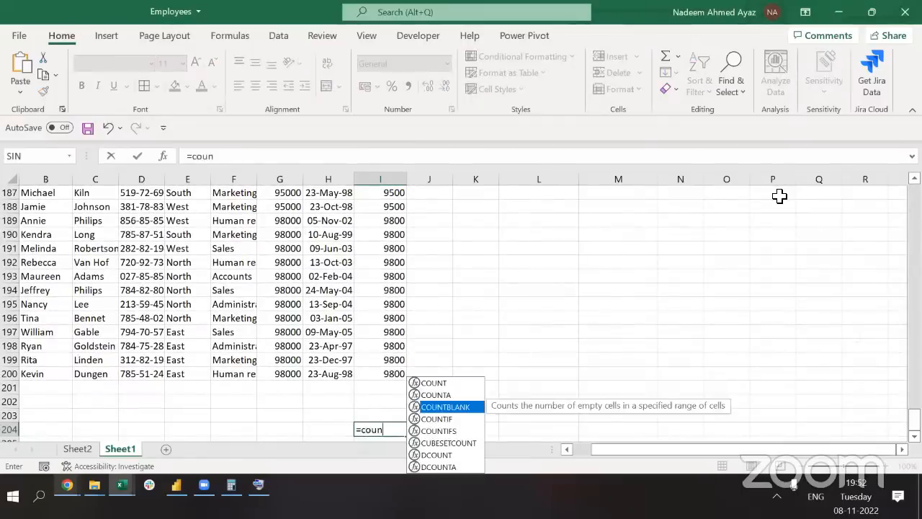
{"action": "key", "text": "Tab"}
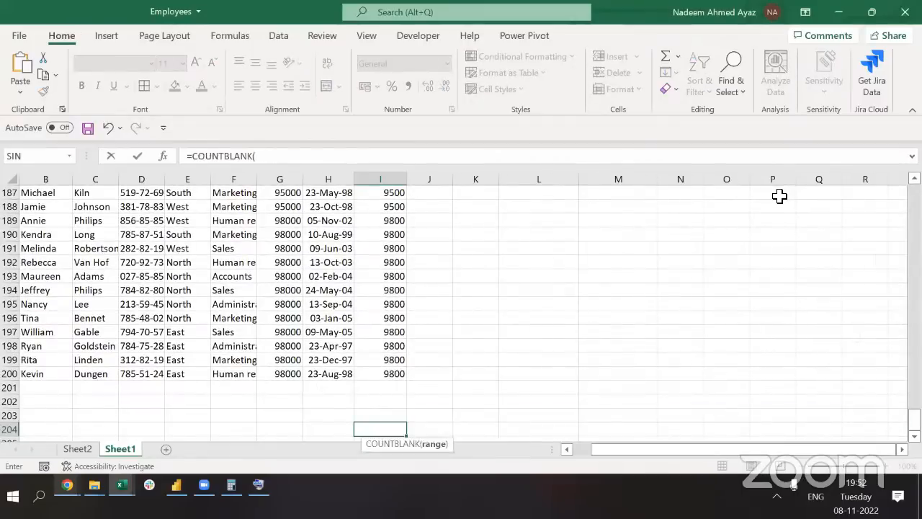
{"action": "key", "text": "Up"}
{"action": "key", "text": "shift+space"}
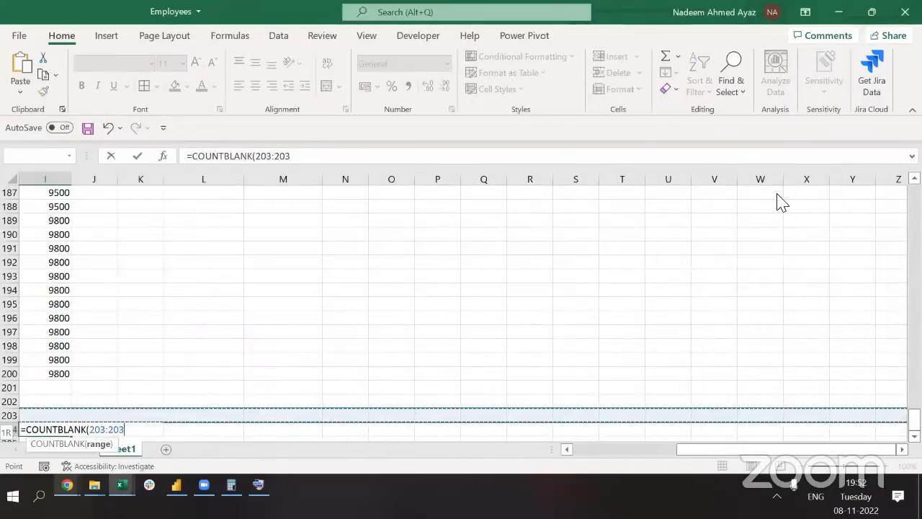
{"action": "type", "text": ")"}
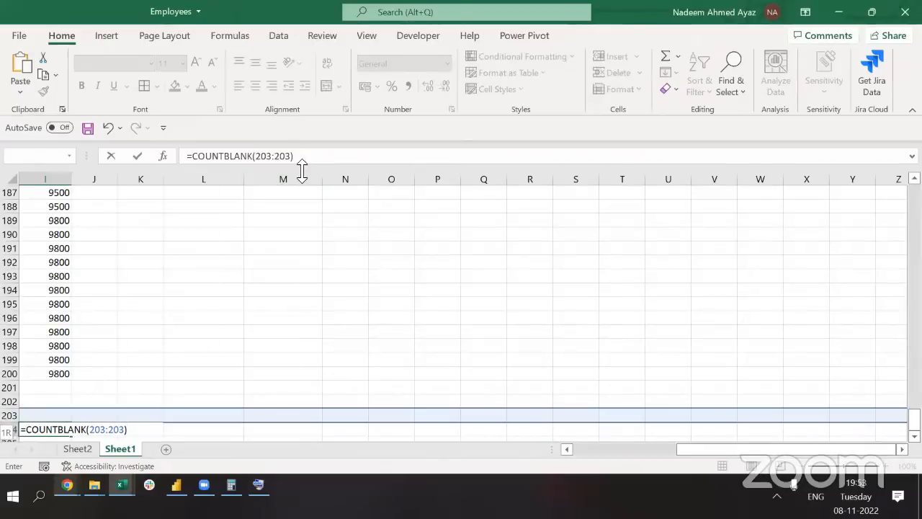
{"action": "key", "text": "ctrl+Return"}
{"action": "key", "text": "Delete"}
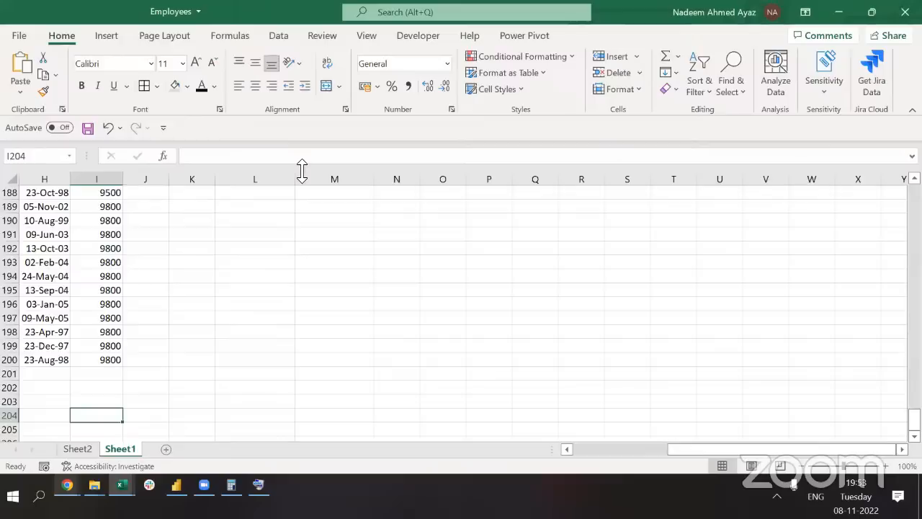
Insert a blank column at K and head it 'Exctract' in K1
{"action": "key", "text": "ctrl+Up"}
{"action": "key", "text": "ctrl+Up"}
{"action": "key", "text": "Down"}
{"action": "key", "text": "Right"}
{"action": "key", "text": "Right"}
{"action": "key", "text": "Right"}
{"action": "key", "text": "Right"}
{"action": "key", "text": "ctrl+Down"}
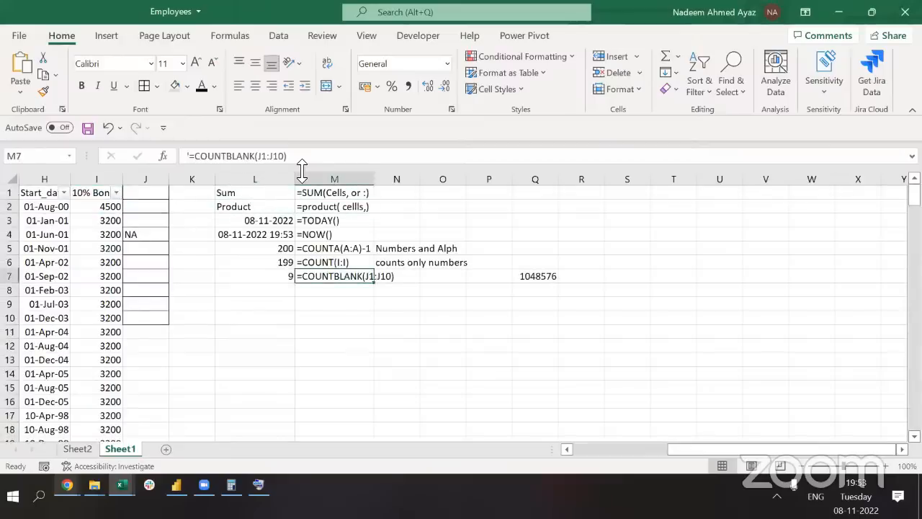
{"action": "key", "text": "Down"}
{"action": "key", "text": "Up"}
{"action": "key", "text": "Left"}
{"action": "key", "text": "Left"}
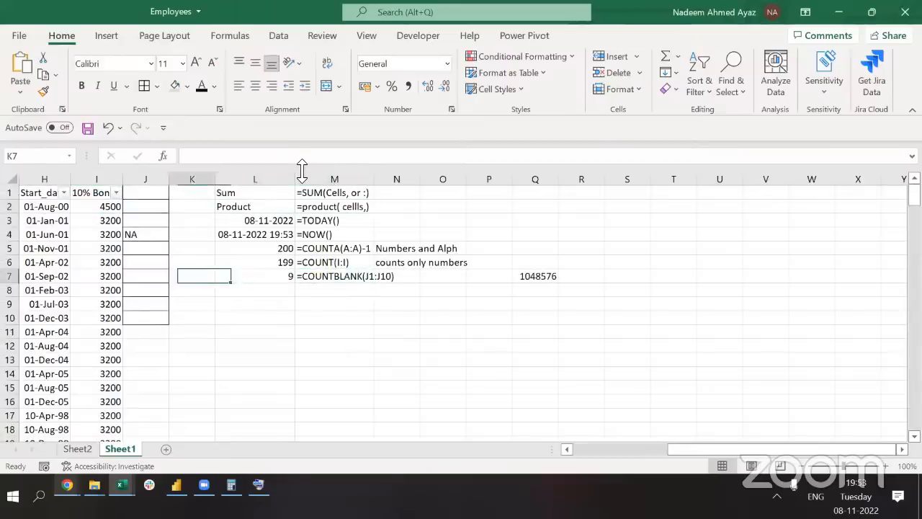
{"action": "key", "text": "Left"}
{"action": "key", "text": "Home"}
{"action": "key", "text": "Right"}
{"action": "key", "text": "Right"}
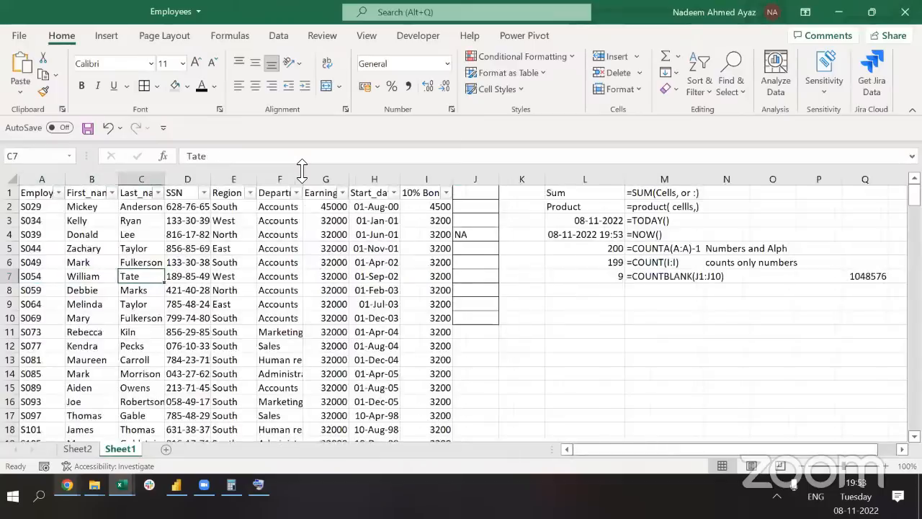
{"action": "key", "text": "ctrl+Right"}
{"action": "key", "text": "Up"}
{"action": "key", "text": "Right"}
{"action": "key", "text": "Up"}
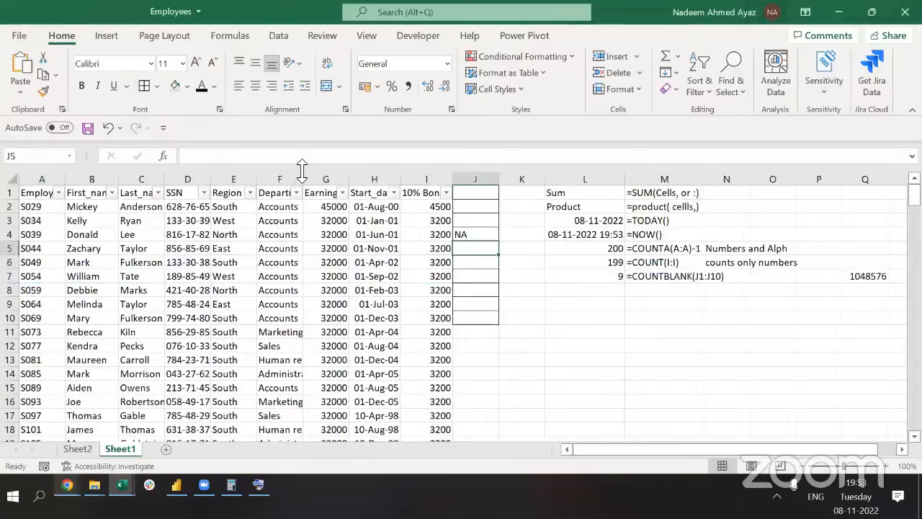
{"action": "key", "text": "Right"}
{"action": "key", "text": "ctrl+space"}
{"action": "key", "text": "ctrl+shift+plus"}
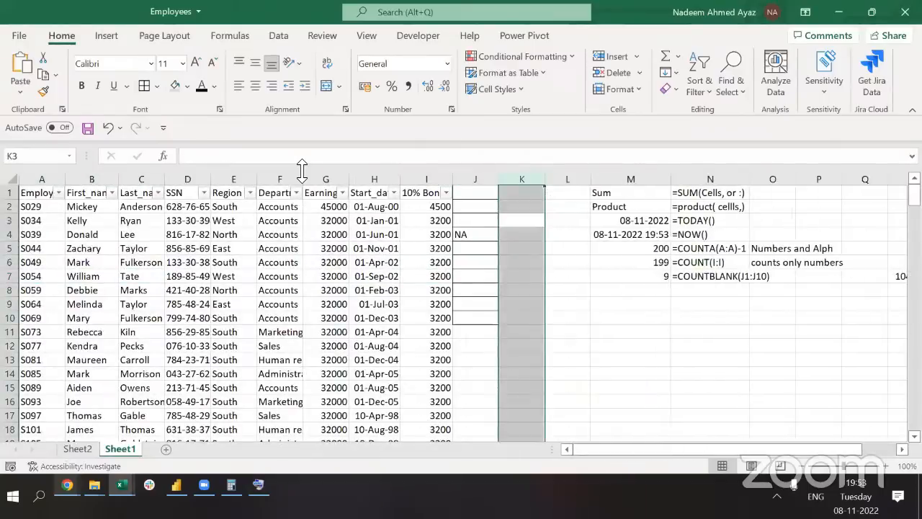
{"action": "key", "text": "ctrl+Up"}
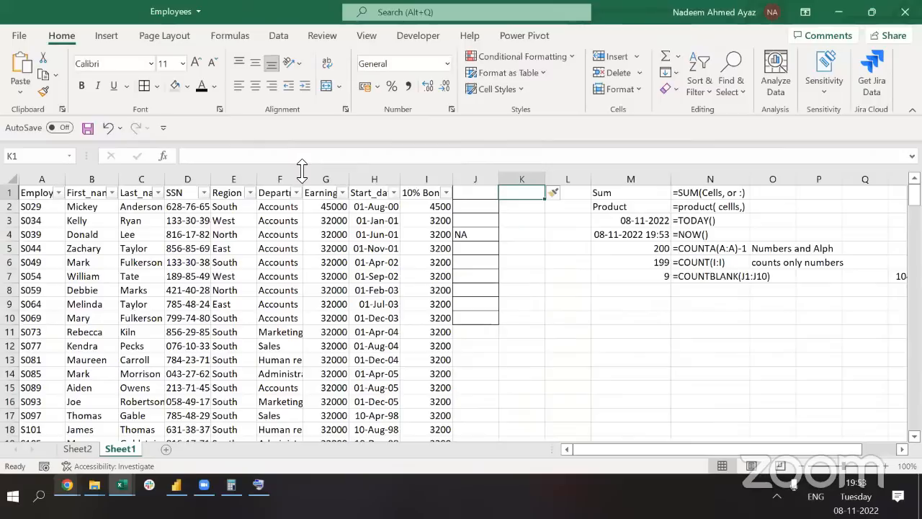
{"action": "type", "text": "Exc"}
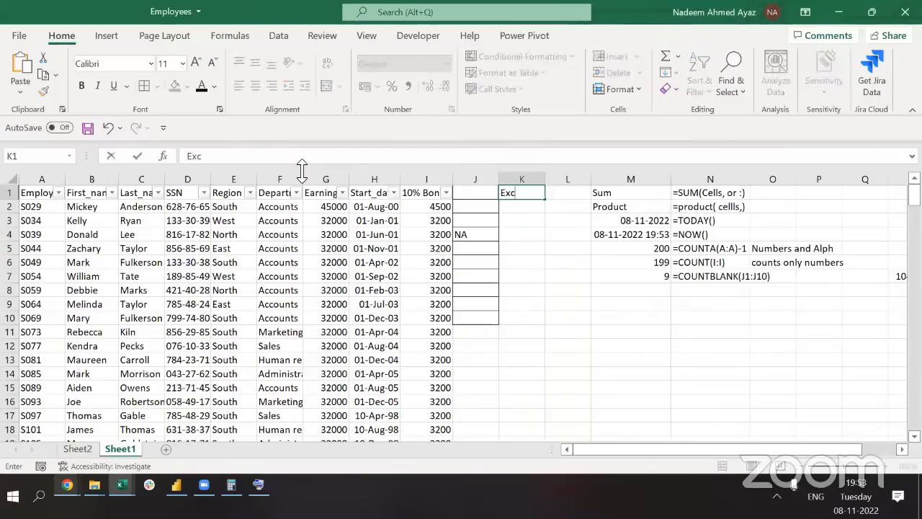
{"action": "type", "text": "tract"}
{"action": "key", "text": "ctrl+Return"}
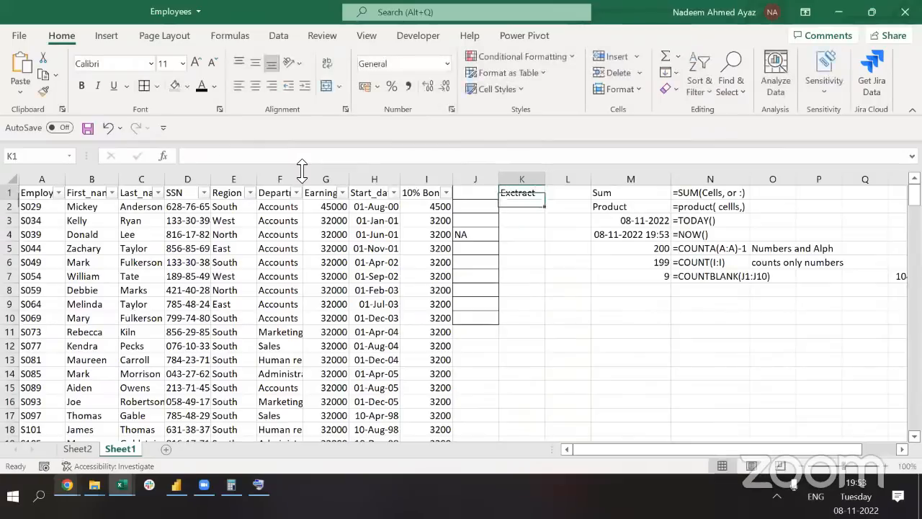
Autofit the Start_date column so its header and dates show completely
{"action": "key", "text": "Left"}
{"action": "key", "text": "Left"}
{"action": "key", "text": "Left"}
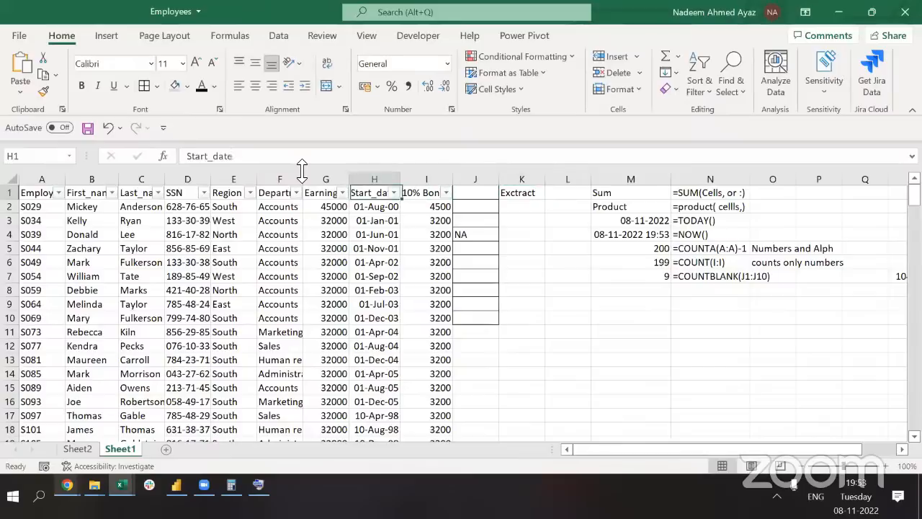
{"action": "key", "text": "Down"}
{"action": "key", "text": "Down"}
{"action": "key", "text": "Down"}
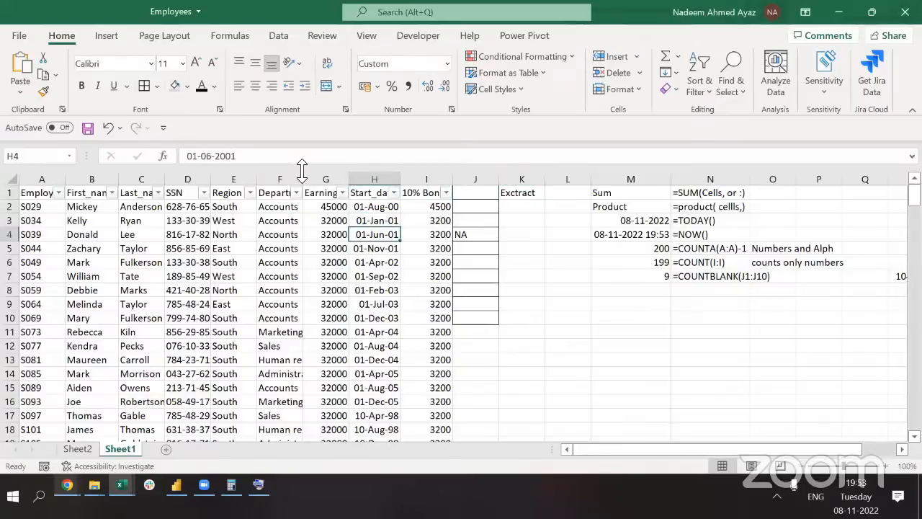
{"action": "key", "text": "Up"}
{"action": "key", "text": "Up"}
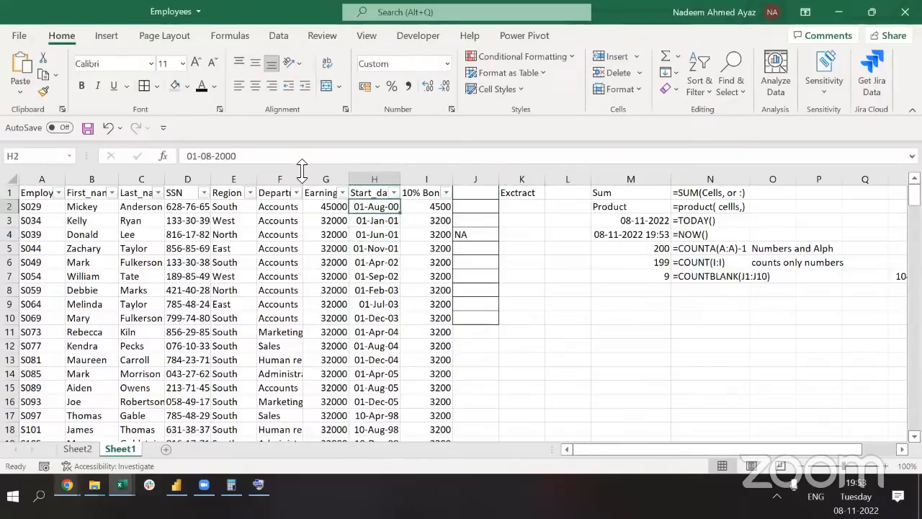
{"action": "key", "text": "Down"}
{"action": "key", "text": "Down"}
{"action": "key", "text": "Down"}
{"action": "key", "text": "Down"}
{"action": "key", "text": "Down"}
{"action": "key", "text": "Down"}
{"action": "key", "text": "Down"}
{"action": "key", "text": "Down"}
{"action": "key", "text": "Down"}
{"action": "key", "text": "Down"}
{"action": "key", "text": "Down"}
{"action": "key", "text": "Down"}
{"action": "key", "text": "Down"}
{"action": "key", "text": "Down"}
{"action": "key", "text": "Down"}
{"action": "key", "text": "Down"}
{"action": "key", "text": "Down"}
{"action": "key", "text": "Down"}
{"action": "key", "text": "Down"}
{"action": "key", "text": "Down"}
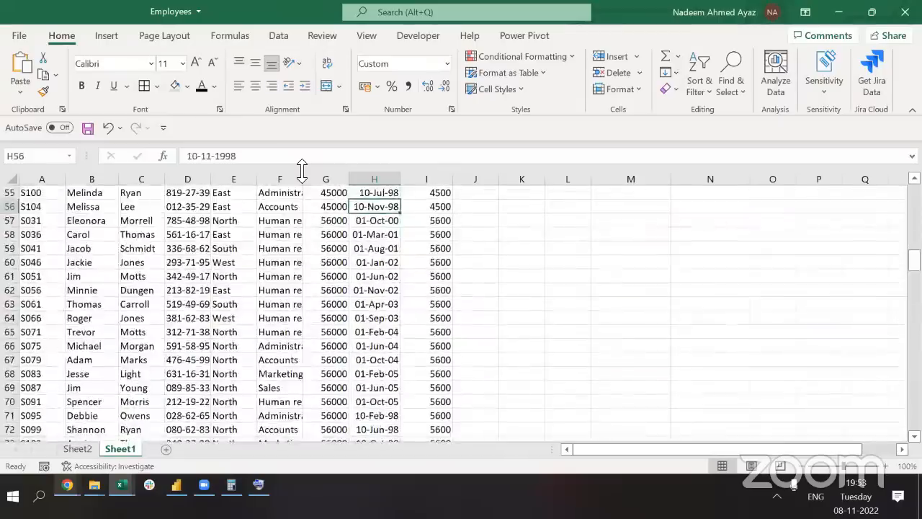
{"action": "key", "text": "Down"}
{"action": "key", "text": "Down"}
{"action": "key", "text": "Down"}
{"action": "key", "text": "Down"}
{"action": "key", "text": "Down"}
{"action": "key", "text": "Down"}
{"action": "key", "text": "Down"}
{"action": "key", "text": "Down"}
{"action": "key", "text": "Down"}
{"action": "key", "text": "Down"}
{"action": "key", "text": "Down"}
{"action": "key", "text": "Down"}
{"action": "key", "text": "Down"}
{"action": "key", "text": "Down"}
{"action": "key", "text": "Down"}
{"action": "key", "text": "Down"}
{"action": "key", "text": "Down"}
{"action": "key", "text": "Down"}
{"action": "key", "text": "Down"}
{"action": "key", "text": "Down"}
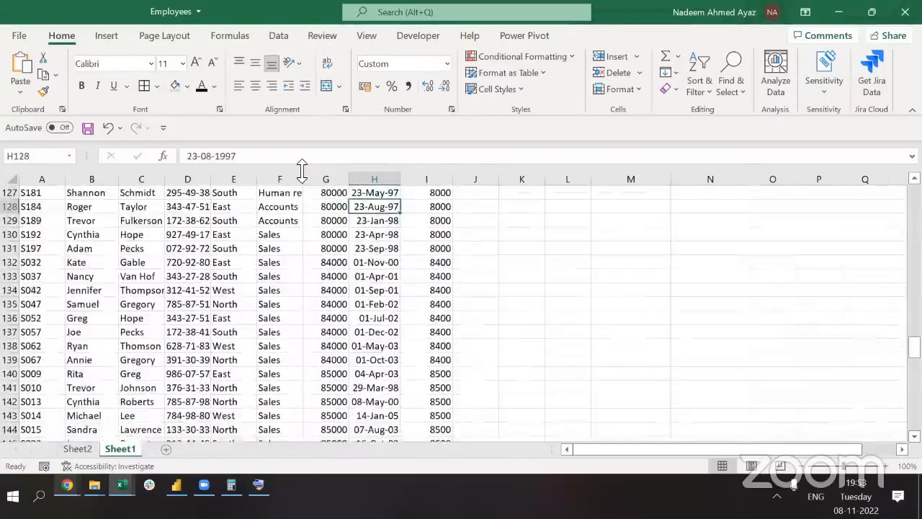
{"action": "key", "text": "ctrl+Up"}
{"action": "key", "text": "Down"}
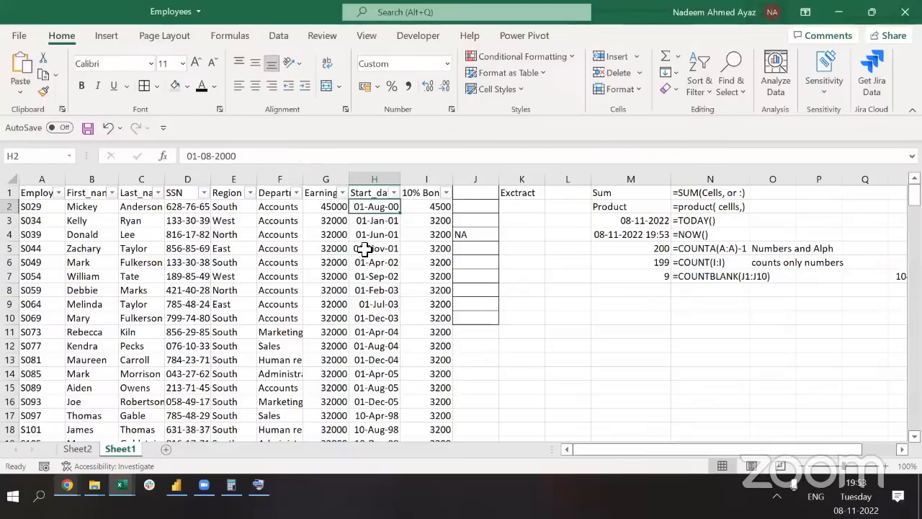
{"action": "double_click", "coordinate": [408, 178]}
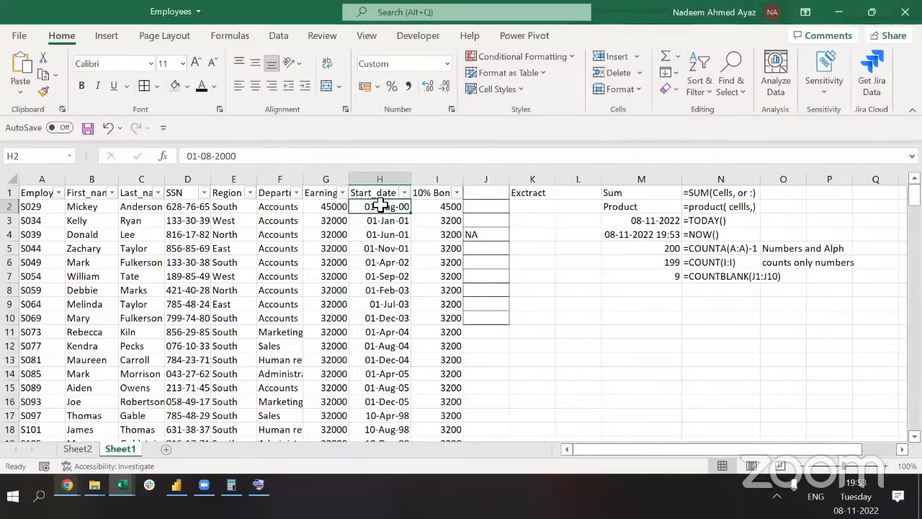
Try entering 1 in K2, K3 and K4, then undo those test values
{"action": "left_click", "coordinate": [528, 210]}
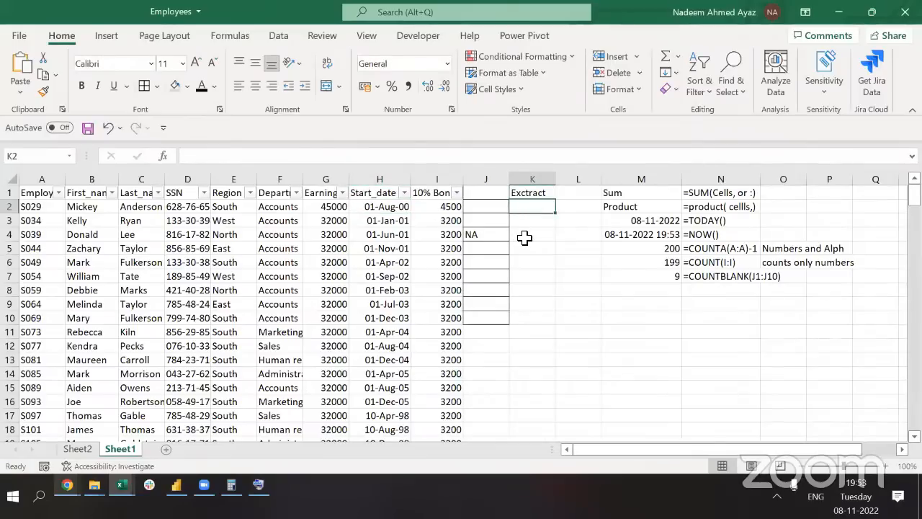
{"action": "type", "text": "01"}
{"action": "key", "text": "Return"}
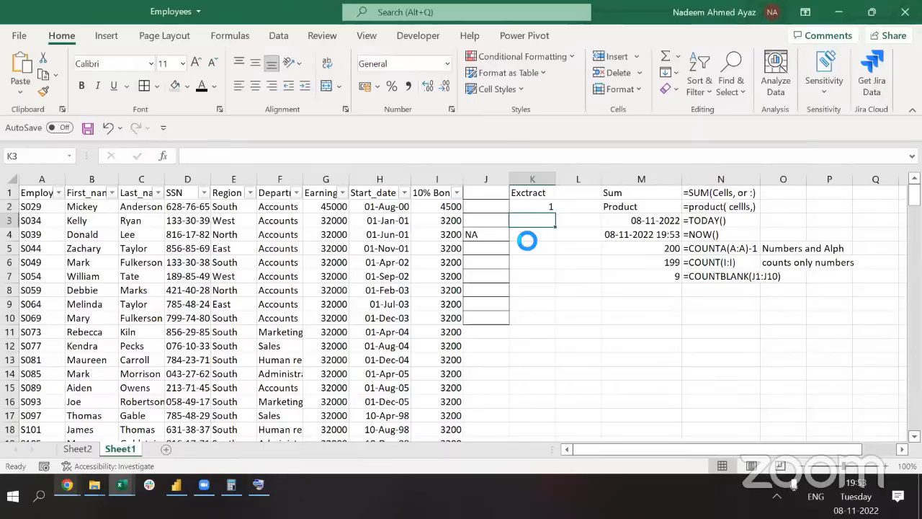
{"action": "type", "text": "01"}
{"action": "key", "text": "Return"}
{"action": "type", "text": "01"}
{"action": "key", "text": "Return"}
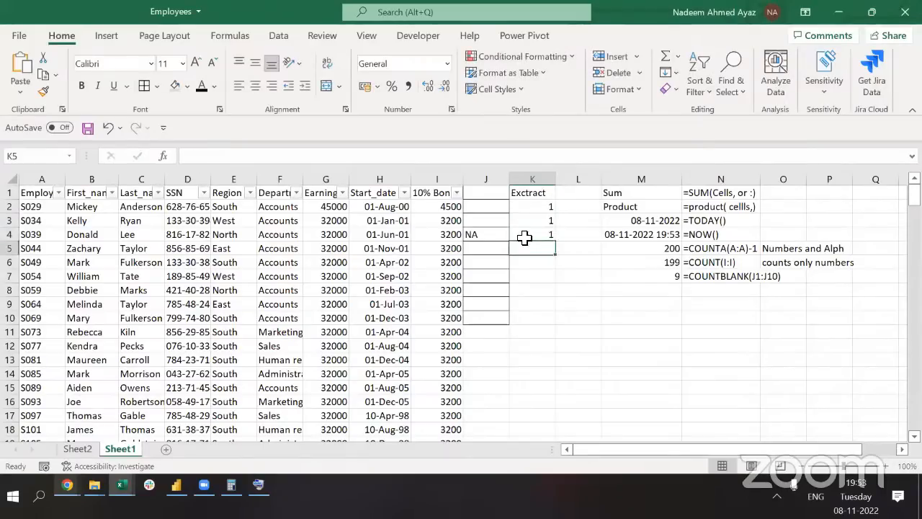
{"action": "key", "text": "ctrl+z"}
{"action": "key", "text": "ctrl+z"}
{"action": "key", "text": "ctrl+z"}
Enter =DAY(H2) in K2 to extract the first start date's day
{"action": "key", "text": "F2"}
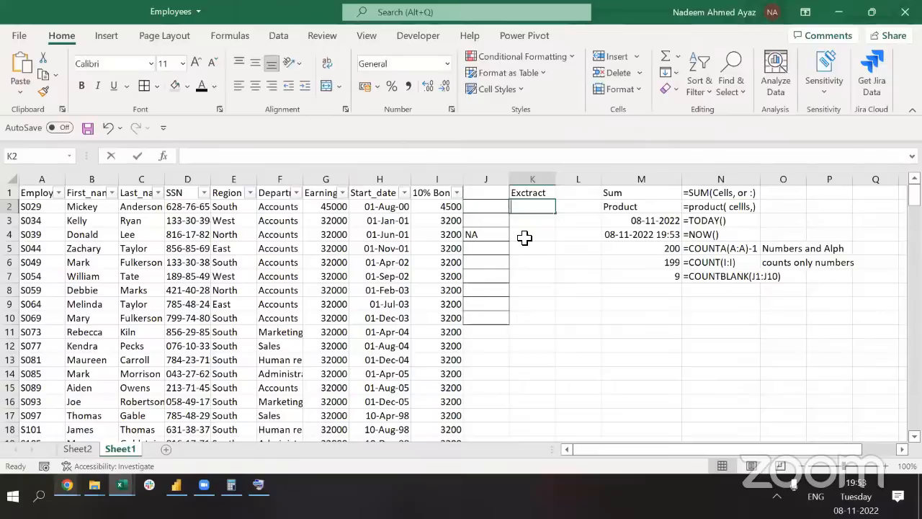
{"action": "type", "text": "=day"}
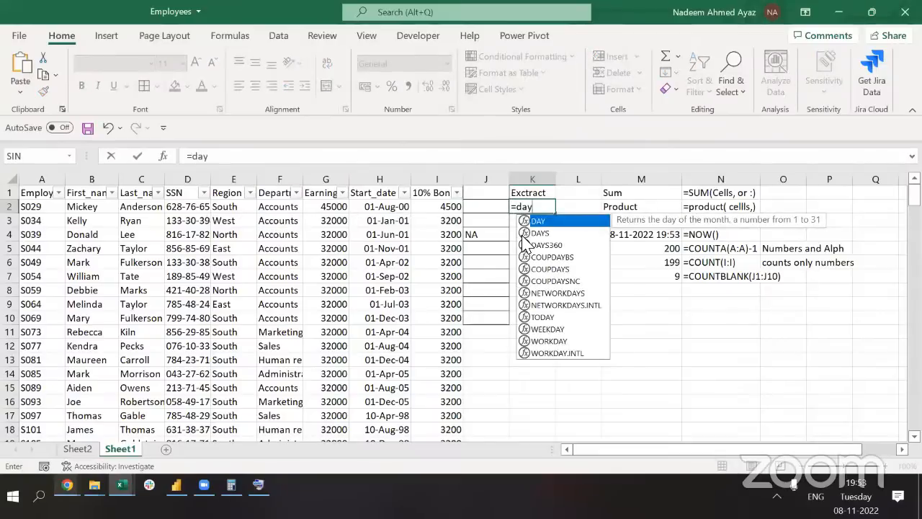
{"action": "key", "text": "Tab"}
{"action": "key", "text": "Left"}
{"action": "key", "text": "Left"}
{"action": "key", "text": "Left"}
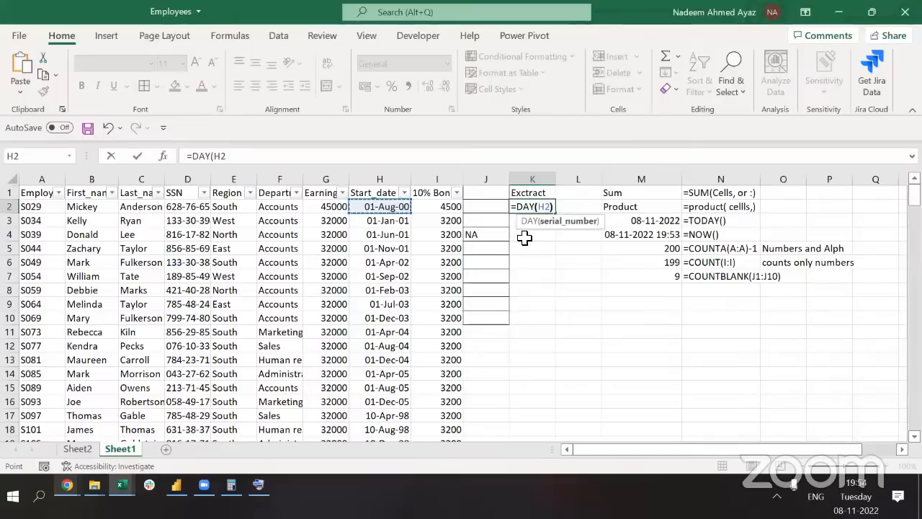
{"action": "type", "text": ")"}
{"action": "key", "text": "Return"}
{"action": "key", "text": "Up"}
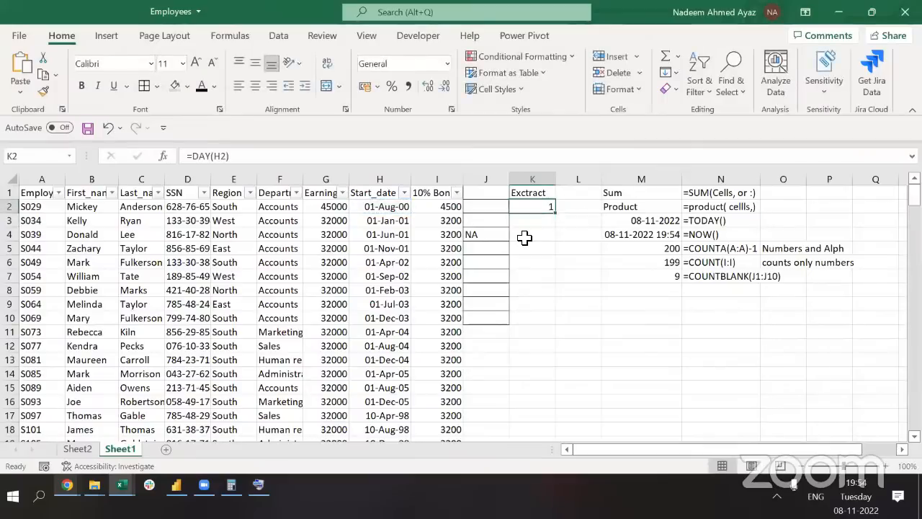
Copy the DAY formula from K2 down column K to the last data row
{"action": "key", "text": "ctrl+c"}
{"action": "key", "text": "Left"}
{"action": "key", "text": "Left"}
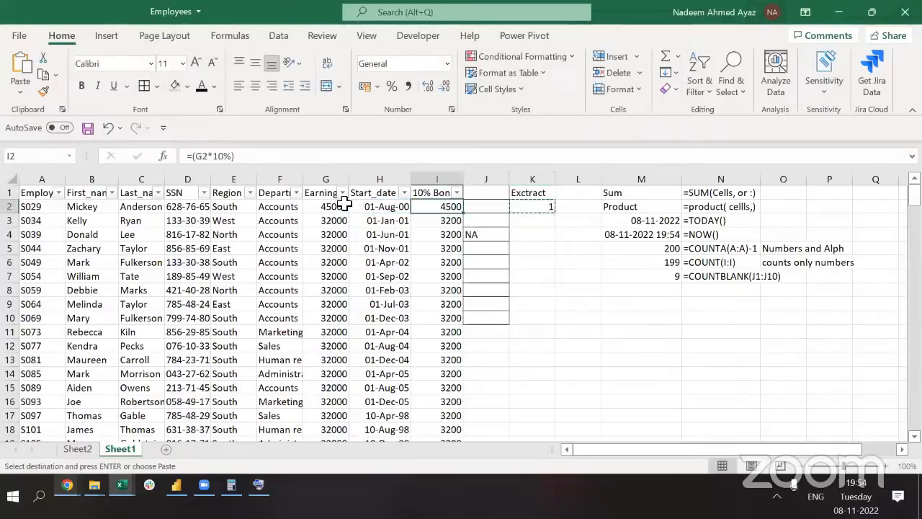
{"action": "key", "text": "ctrl+Down"}
{"action": "key", "text": "Right"}
{"action": "key", "text": "Right"}
{"action": "key", "text": "ctrl+shift+Up"}
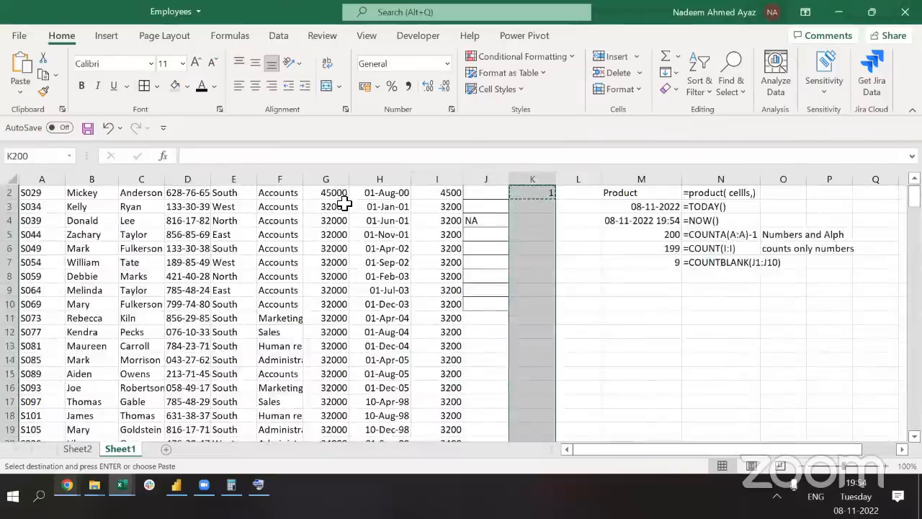
{"action": "key", "text": "ctrl+v"}
{"action": "key", "text": "ctrl+Up"}
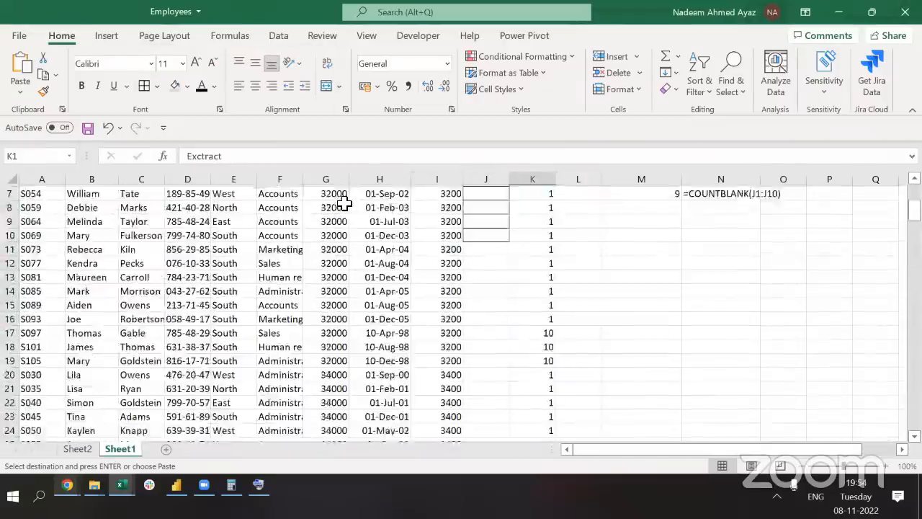
{"action": "key", "text": "Down"}
{"action": "key", "text": "Escape"}
Review the extracted day values down column K, including rows 79 to 82
{"action": "key", "text": "Down"}
{"action": "key", "text": "Down"}
{"action": "key", "text": "Down"}
{"action": "key", "text": "Down"}
{"action": "key", "text": "Down"}
{"action": "key", "text": "Down"}
{"action": "key", "text": "Down"}
{"action": "key", "text": "Down"}
{"action": "key", "text": "Down"}
{"action": "key", "text": "Down"}
{"action": "key", "text": "Down"}
{"action": "key", "text": "Down"}
{"action": "key", "text": "Down"}
{"action": "key", "text": "Down"}
{"action": "key", "text": "Down"}
{"action": "key", "text": "Down"}
{"action": "key", "text": "Down"}
{"action": "key", "text": "Down"}
{"action": "key", "text": "Down"}
{"action": "key", "text": "Down"}
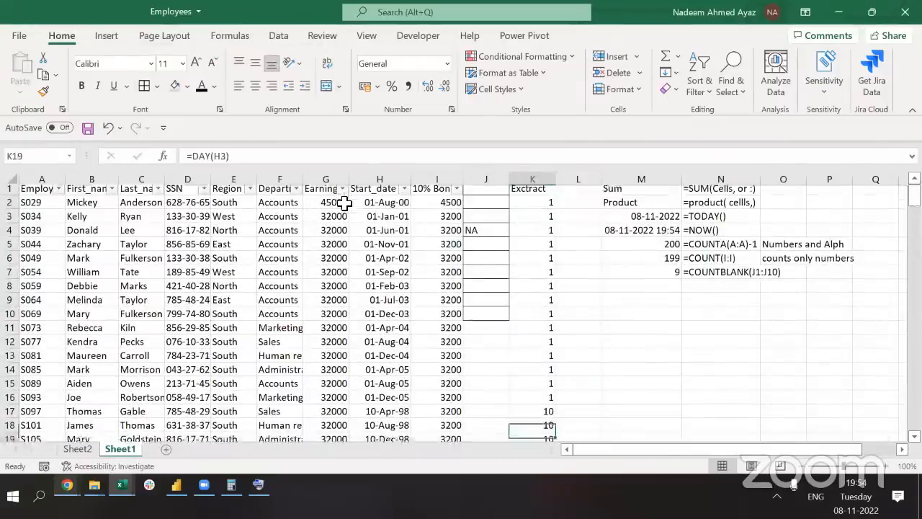
{"action": "key", "text": "Up"}
{"action": "key", "text": "Up"}
{"action": "key", "text": "Up"}
{"action": "key", "text": "Up"}
{"action": "key", "text": "Up"}
{"action": "key", "text": "shift+space"}
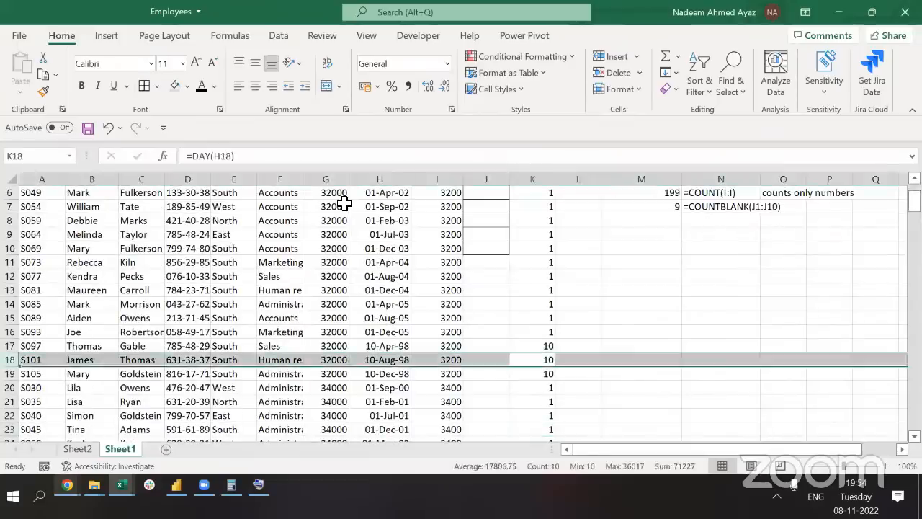
{"action": "key", "text": "Down"}
{"action": "key", "text": "Down"}
{"action": "key", "text": "Down"}
{"action": "key", "text": "Down"}
{"action": "key", "text": "Down"}
{"action": "key", "text": "Down"}
{"action": "key", "text": "Down"}
{"action": "key", "text": "Down"}
{"action": "key", "text": "Down"}
{"action": "key", "text": "Down"}
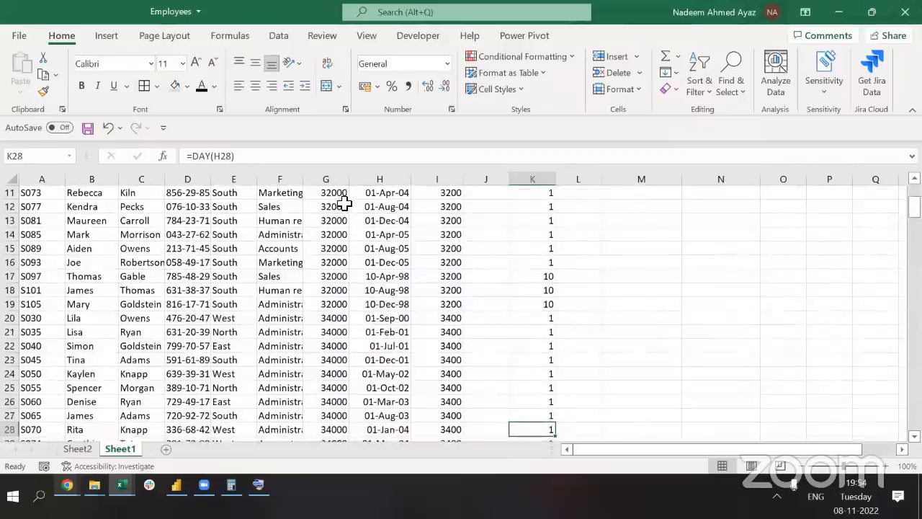
{"action": "key", "text": "Down"}
{"action": "key", "text": "Down"}
{"action": "key", "text": "Down"}
{"action": "key", "text": "Down"}
{"action": "key", "text": "Down"}
{"action": "key", "text": "Down"}
{"action": "key", "text": "Down"}
{"action": "key", "text": "Down"}
{"action": "key", "text": "Down"}
{"action": "key", "text": "Down"}
{"action": "key", "text": "Down"}
{"action": "key", "text": "Down"}
{"action": "key", "text": "Down"}
{"action": "key", "text": "Down"}
{"action": "key", "text": "Down"}
{"action": "key", "text": "Down"}
{"action": "key", "text": "Down"}
{"action": "key", "text": "Down"}
{"action": "key", "text": "Down"}
{"action": "key", "text": "Down"}
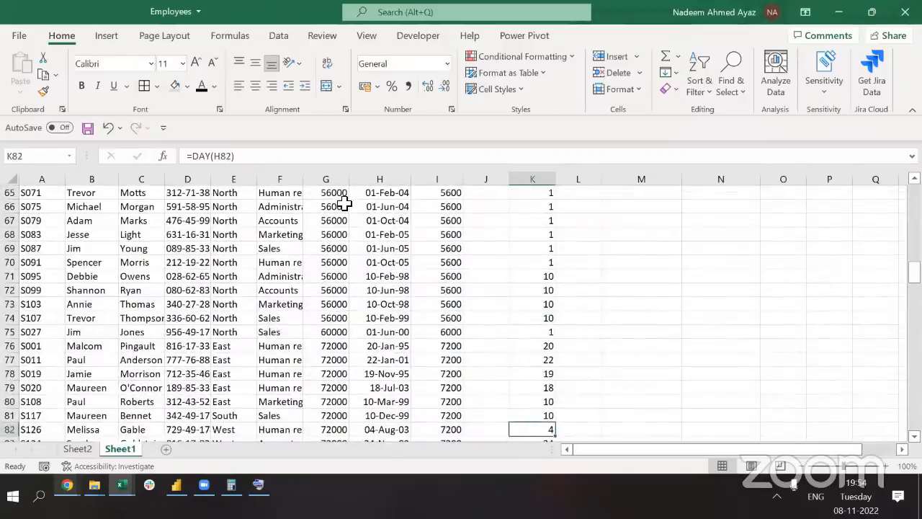
{"action": "key", "text": "Up"}
{"action": "key", "text": "Up"}
{"action": "key", "text": "Up"}
{"action": "key", "text": "shift+space"}
{"action": "key", "text": "shift+Down"}
{"action": "key", "text": "shift+Down"}
{"action": "key", "text": "shift+Down"}
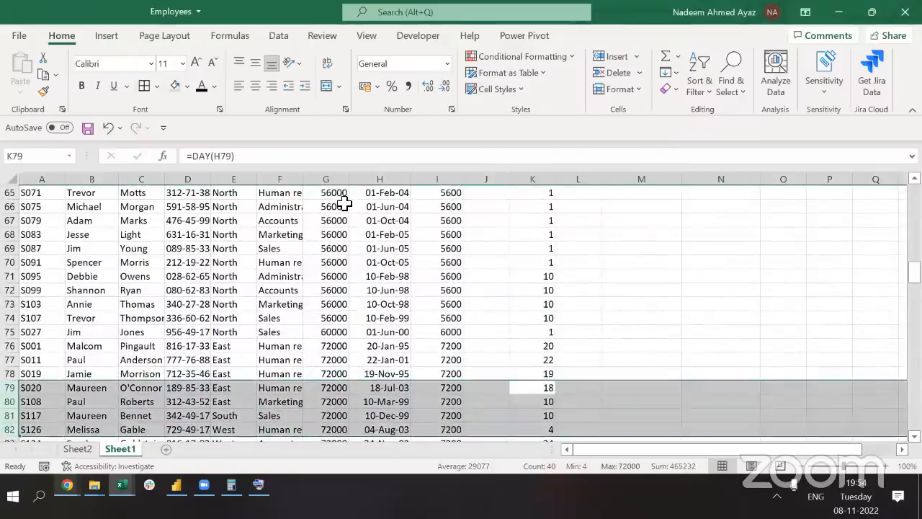
{"action": "key", "text": "ctrl+Up"}
{"action": "key", "text": "Down"}
{"action": "key", "text": "Page_Down"}
{"action": "key", "text": "Page_Down"}
{"action": "key", "text": "Page_Down"}
{"action": "key", "text": "Page_Down"}
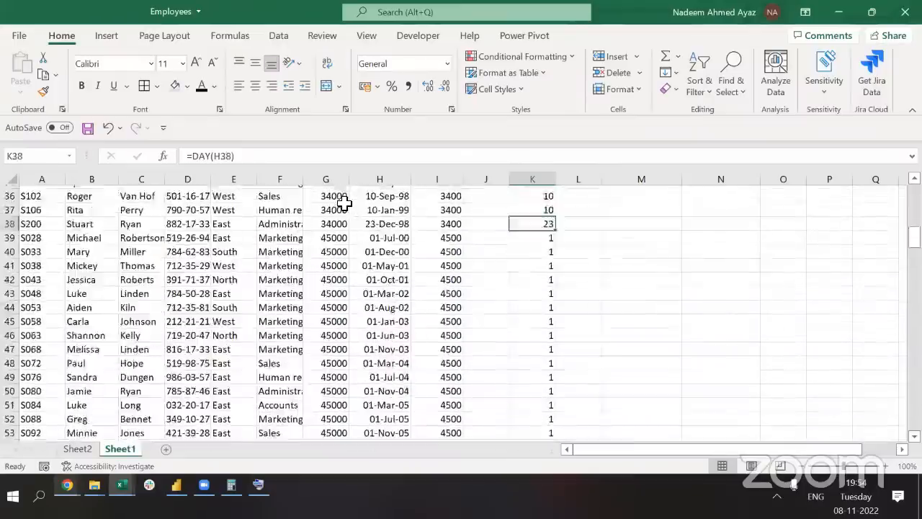
{"action": "key", "text": "Page_Down"}
{"action": "key", "text": "ctrl+Up"}
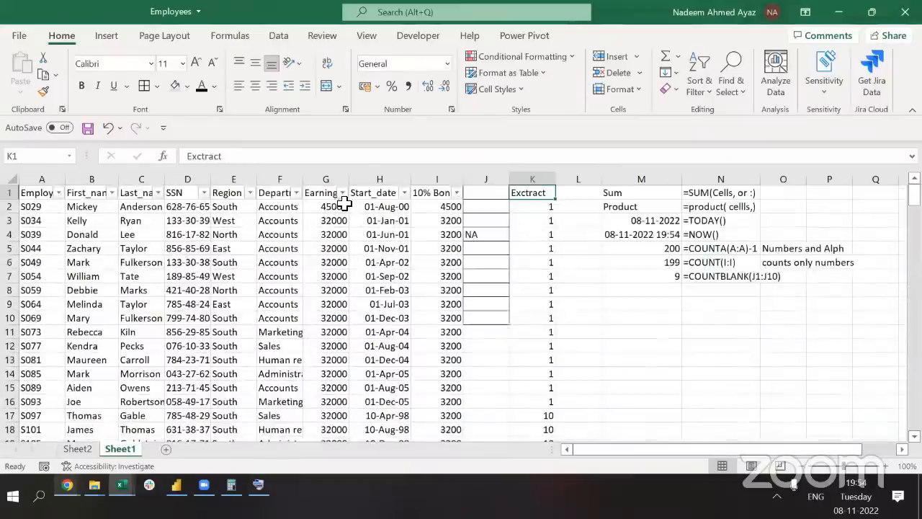
{"action": "key", "text": "Down"}
{"action": "key", "text": "F2"}
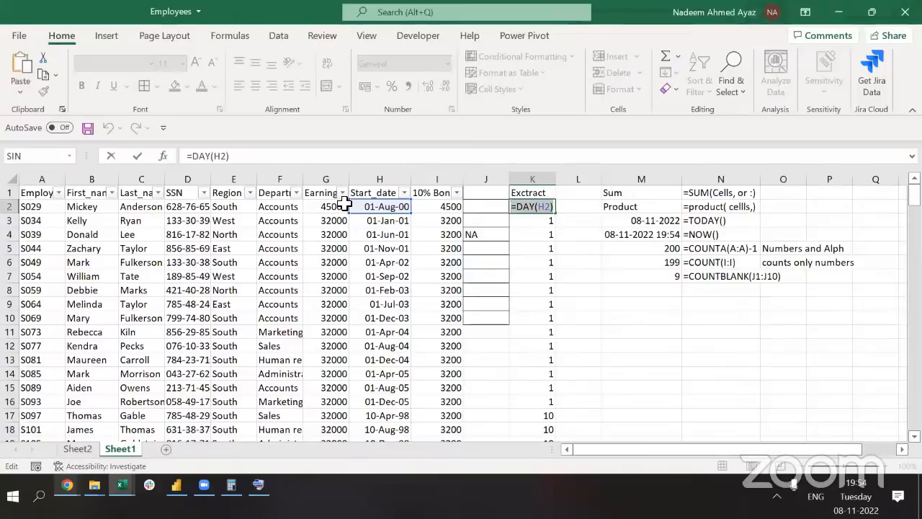
{"action": "key", "text": "Escape"}
Enter =DAY(H2) in notes cell M8, accepting Excel's formula correction, to get 1
{"action": "key", "text": "Right"}
{"action": "key", "text": "Right"}
{"action": "key", "text": "Right"}
{"action": "key", "text": "Down"}
{"action": "key", "text": "Down"}
{"action": "key", "text": "Down"}
{"action": "key", "text": "Down"}
{"action": "key", "text": "Down"}
{"action": "key", "text": "Down"}
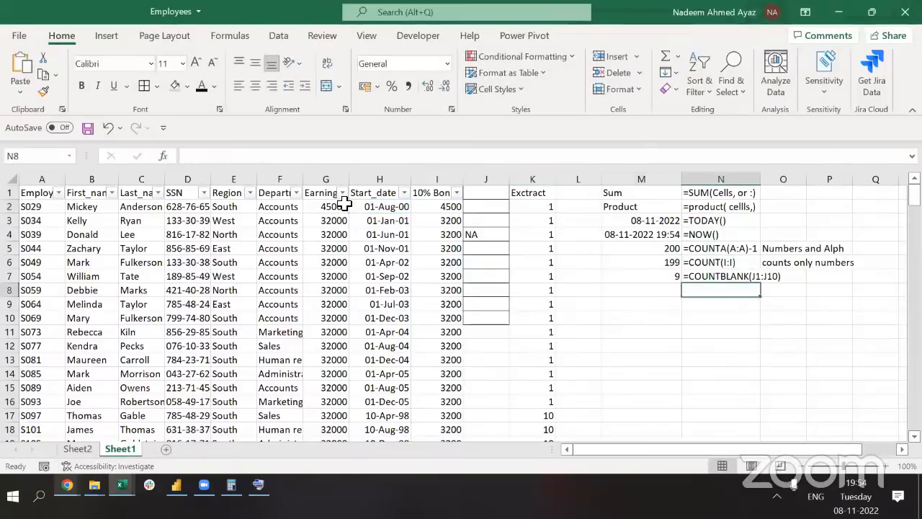
{"action": "key", "text": "Left"}
{"action": "type", "text": "="}
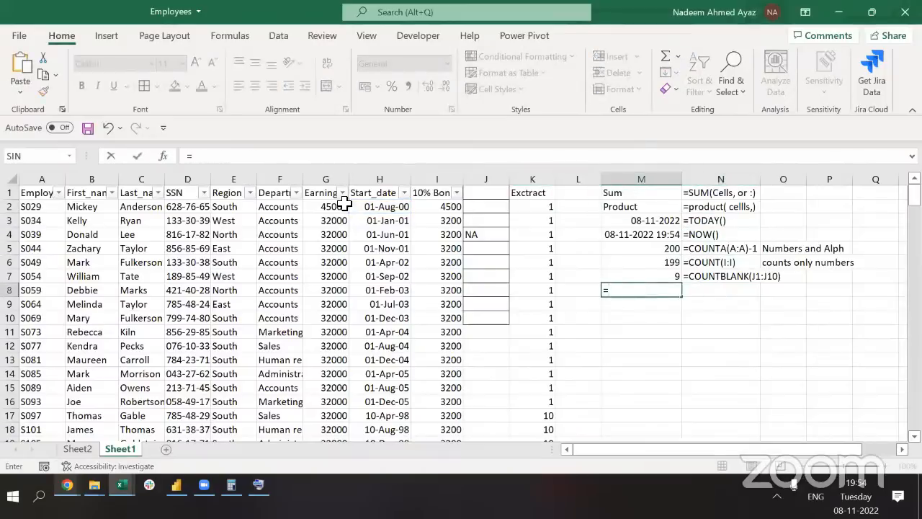
{"action": "type", "text": "=DAY(H2)"}
{"action": "key", "text": "Return"}
{"action": "key", "text": "Return"}
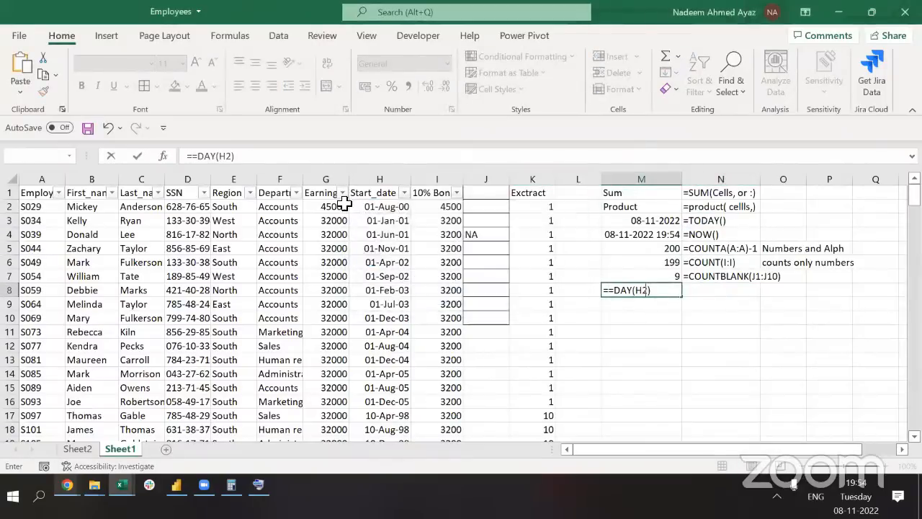
{"action": "key", "text": "Down"}
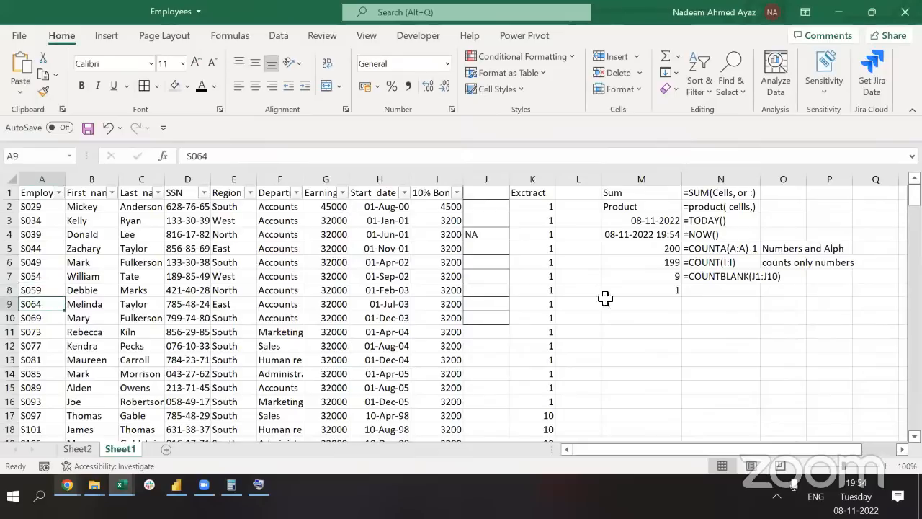
Add '=DAY(H2) as text in N8 and 'Extracts the calendar day from a give date' in O8
{"action": "left_click", "coordinate": [667, 281]}
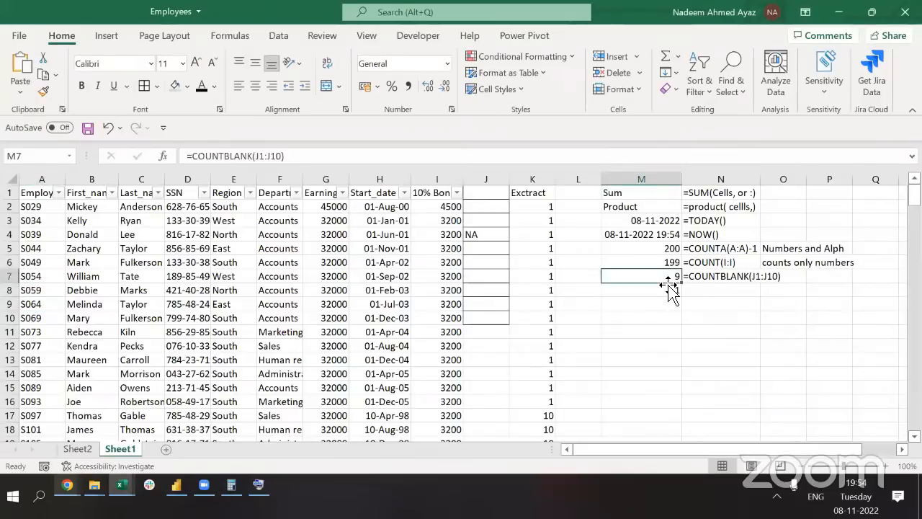
{"action": "double_click", "coordinate": [668, 289]}
{"action": "key", "text": "Tab"}
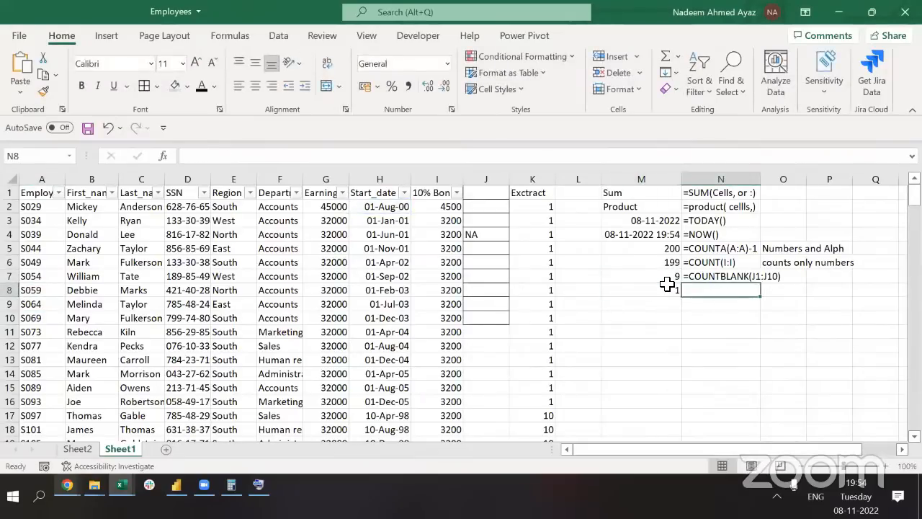
{"action": "type", "text": "'"}
{"action": "type", "text": "=DAY(H2)"}
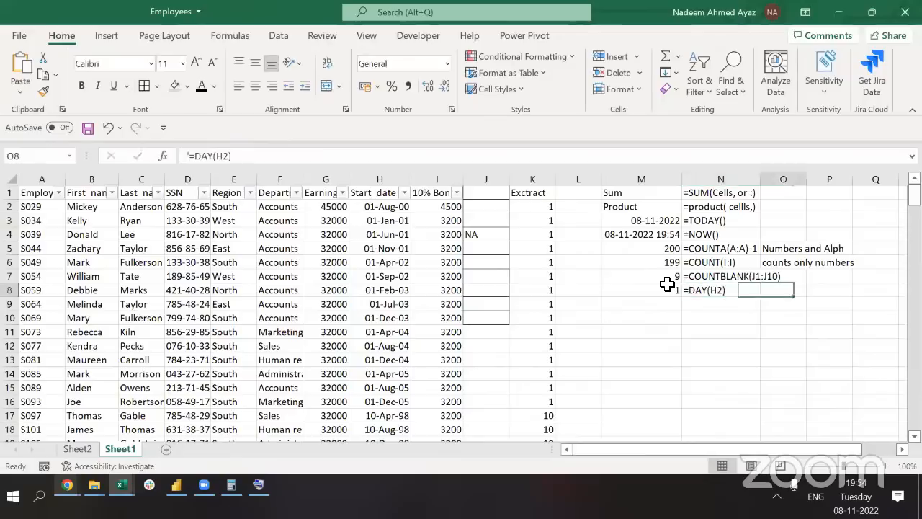
{"action": "key", "text": "Tab"}
{"action": "type", "text": "E"}
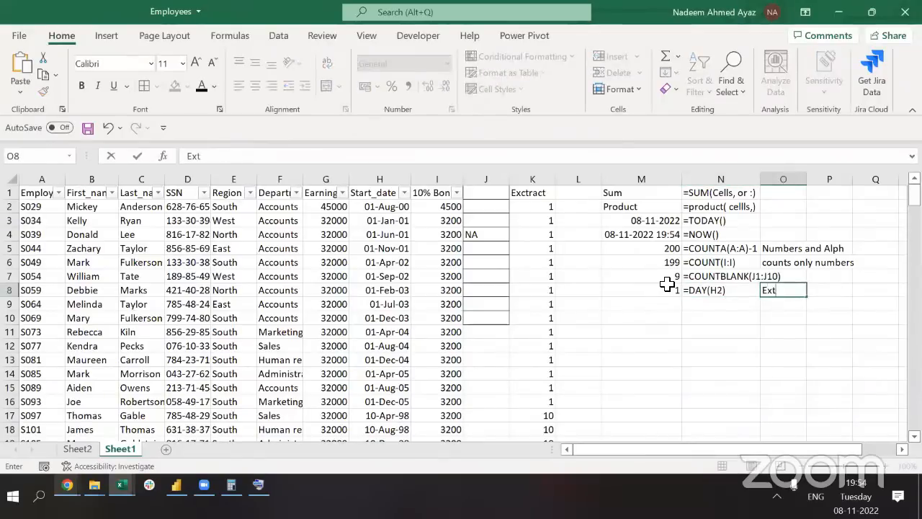
{"action": "type", "text": "xtracts the calendar da"}
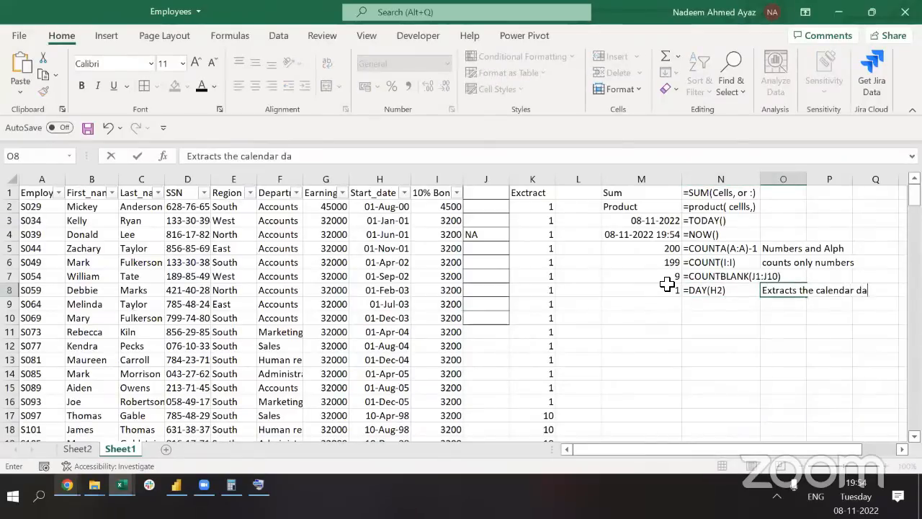
{"action": "type", "text": "y from a give da"}
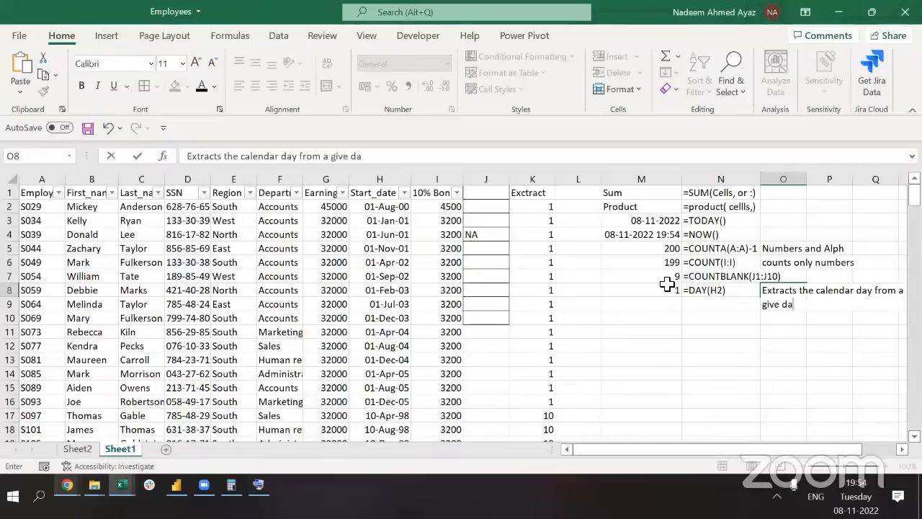
{"action": "type", "text": "te"}
{"action": "key", "text": "Return"}
Point M8's DAY formula at Department cell F2 to show #VALUE!, then restore =DAY(H2)
{"action": "key", "text": "Up"}
{"action": "key", "text": "Left"}
{"action": "key", "text": "Left"}
{"action": "key", "text": "Left"}
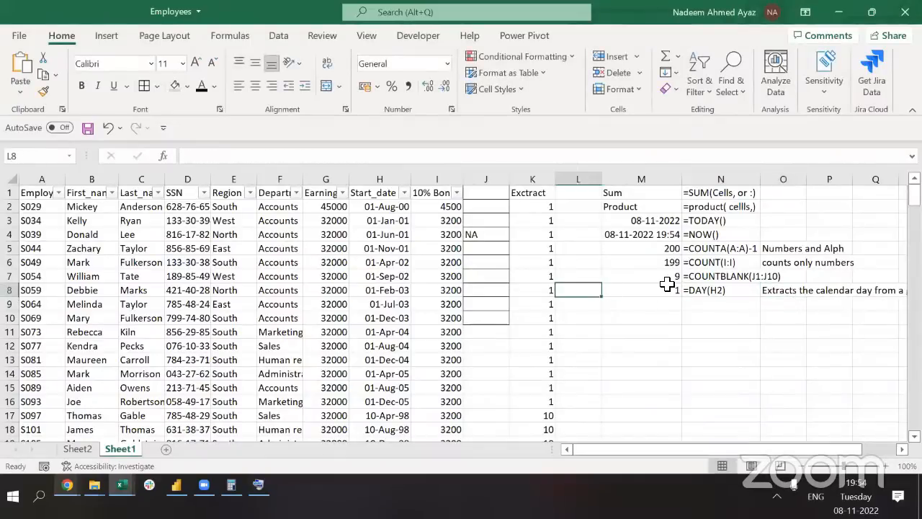
{"action": "left_click", "coordinate": [667, 284]}
{"action": "double_click", "coordinate": [667, 285]}
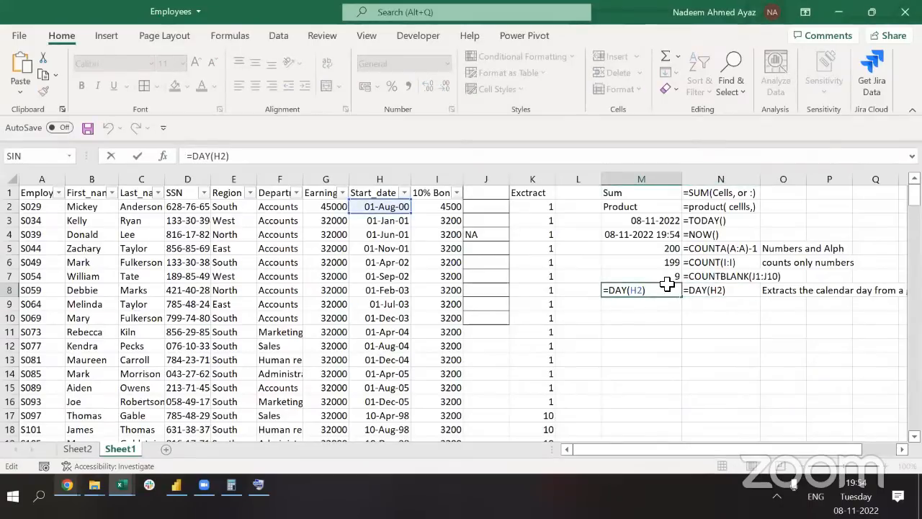
{"action": "left_click", "coordinate": [299, 223]}
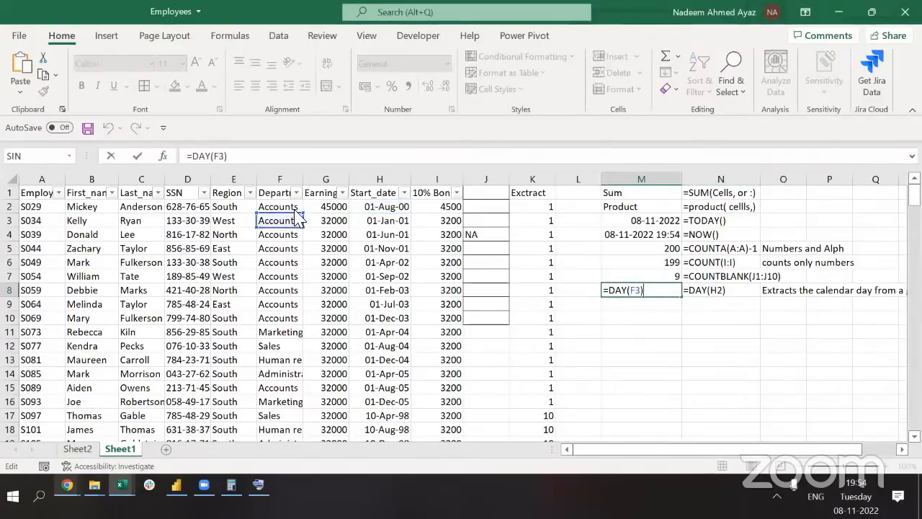
{"action": "left_click", "coordinate": [296, 208]}
{"action": "key", "text": "Return"}
{"action": "key", "text": "Up"}
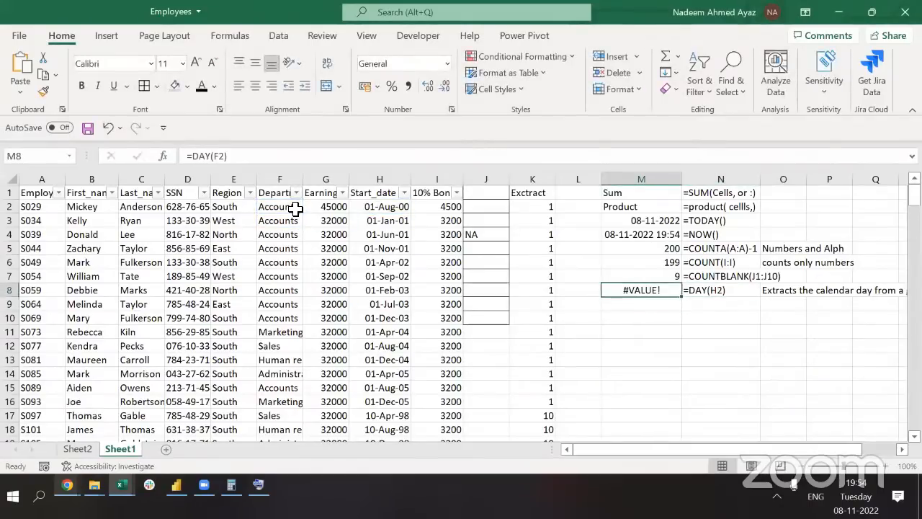
{"action": "key", "text": "F2"}
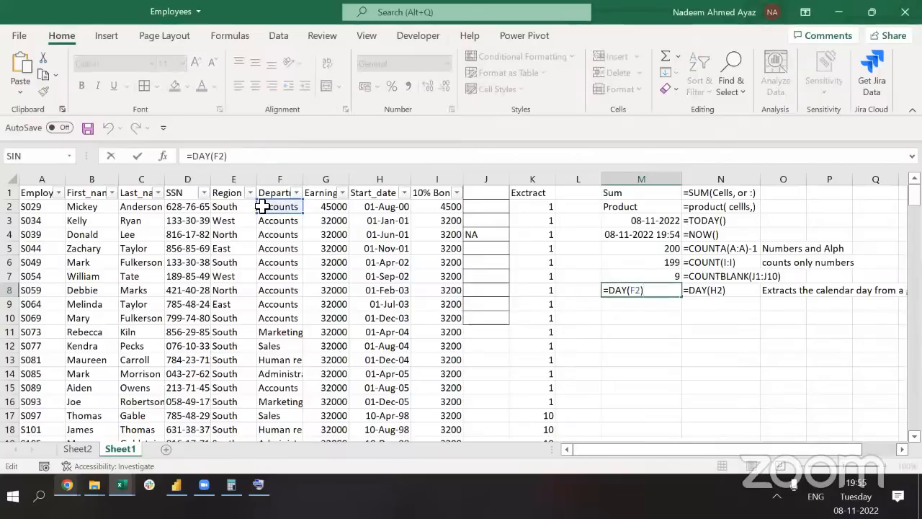
{"action": "key", "text": "Escape"}
{"action": "key", "text": "ctrl+z"}
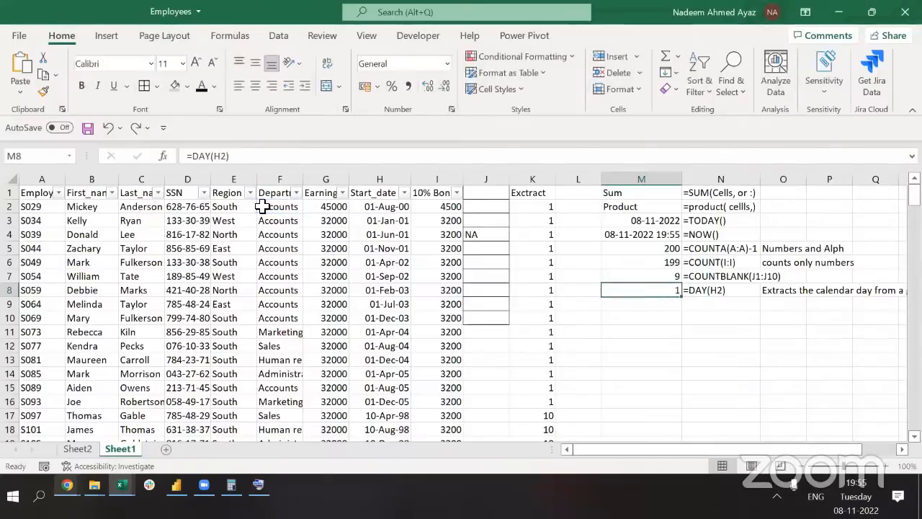
{"action": "key", "text": "Left"}
{"action": "key", "text": "Left"}
{"action": "key", "text": "ctrl+Up"}
{"action": "key", "text": "Down"}
{"action": "key", "text": "F2"}
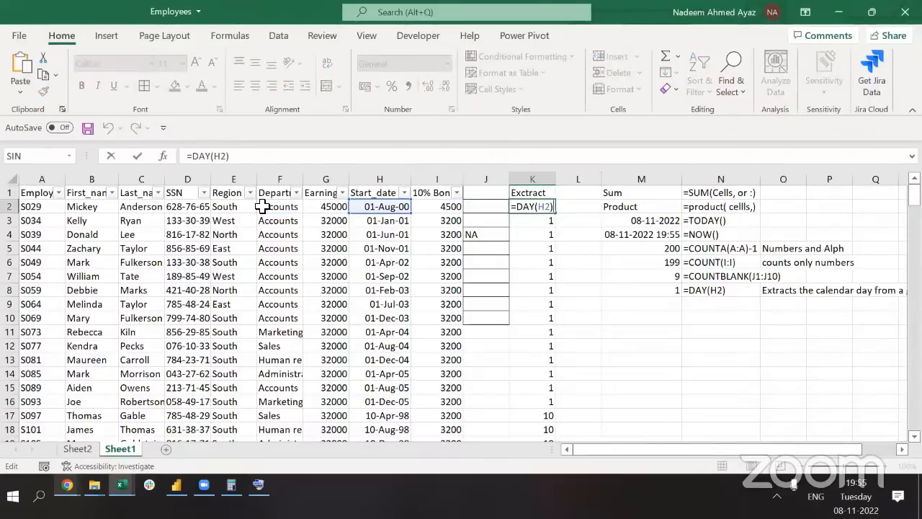
Change K2's formula from DAY to =MONTH(H2)
{"action": "double_click", "coordinate": [214, 156]}
{"action": "type", "text": "m"}
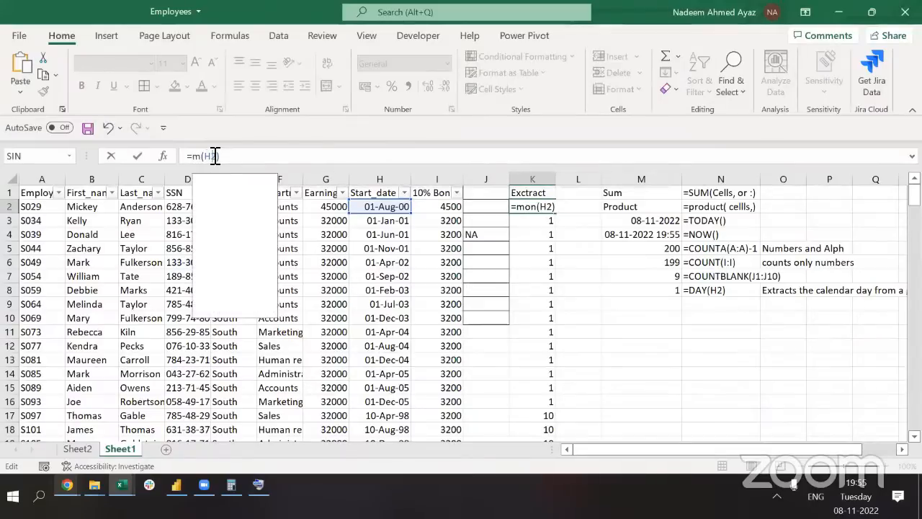
{"action": "key", "text": "ctrl+Return"}
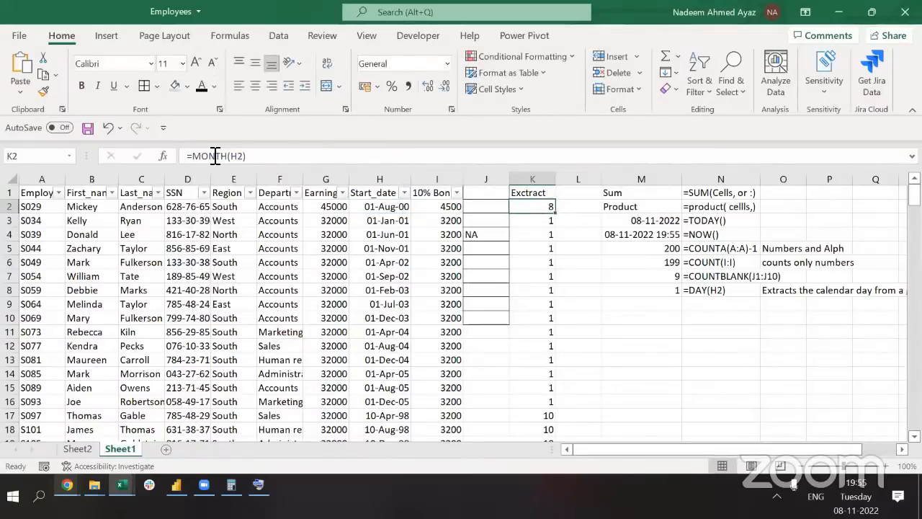
{"action": "key", "text": "Down"}
{"action": "key", "text": "Down"}
{"action": "key", "text": "Down"}
{"action": "key", "text": "Down"}
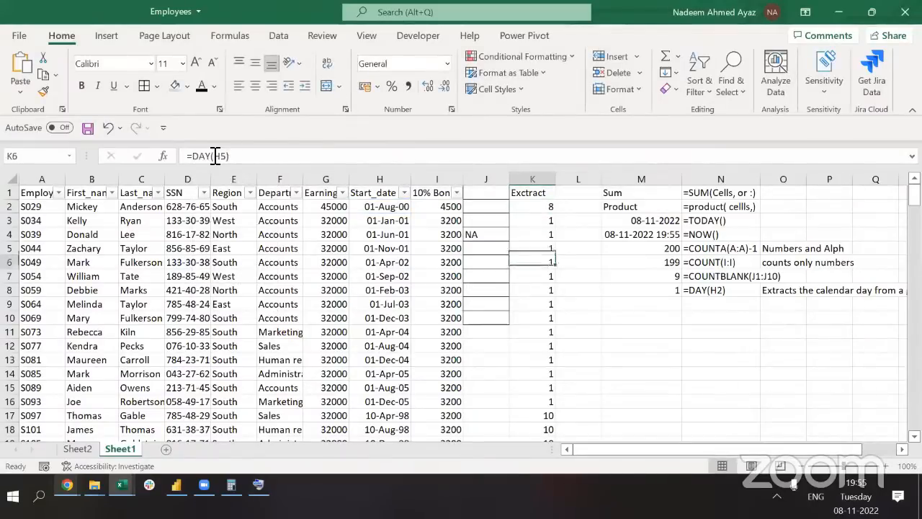
Fill notes row 9: result 8 in M9, '=MONTH(H2) in N9, description reworded to month
{"action": "key", "text": "Right"}
{"action": "key", "text": "Right"}
{"action": "key", "text": "Down"}
{"action": "key", "text": "Down"}
{"action": "key", "text": "Down"}
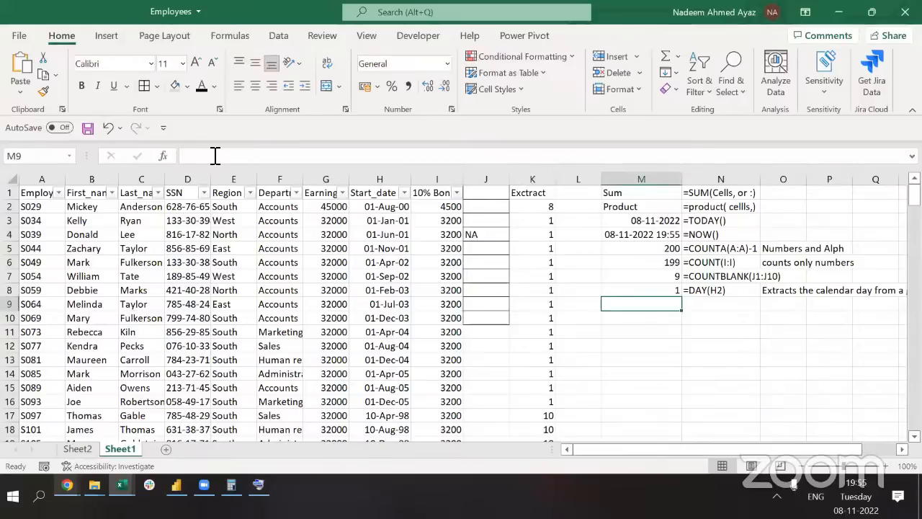
{"action": "type", "text": "=MONTH(H2)"}
{"action": "key", "text": "Right"}
{"action": "type", "text": "'"}
{"action": "type", "text": "=MONTH(H2)"}
{"action": "key", "text": "Tab"}
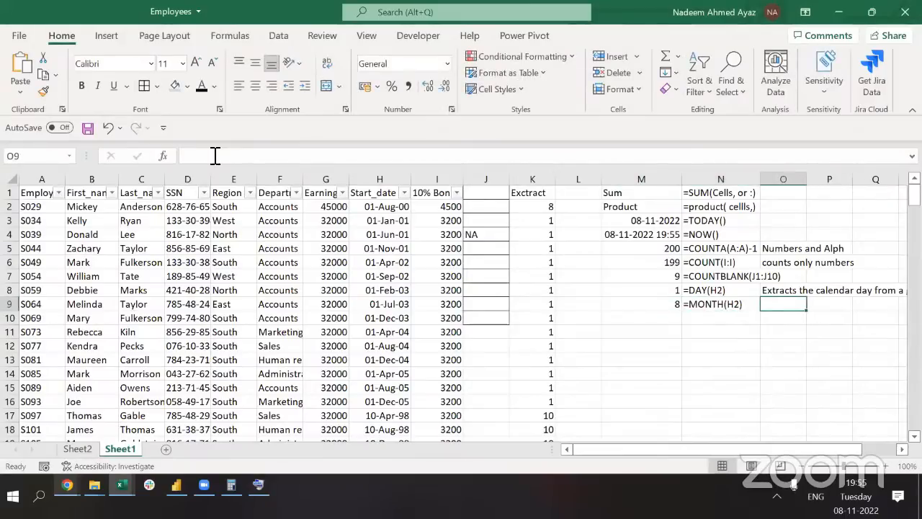
{"action": "type", "text": "Extracts the calendar day from a give date"}
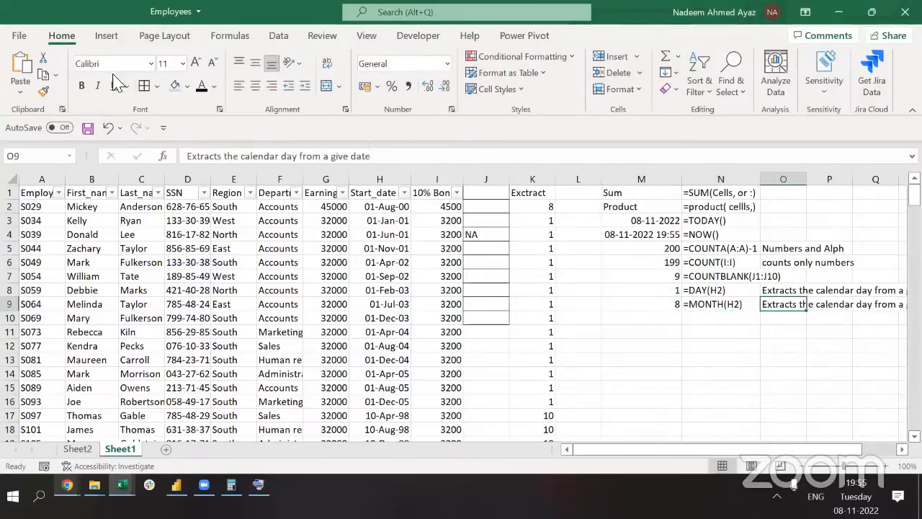
{"action": "double_click", "coordinate": [294, 157]}
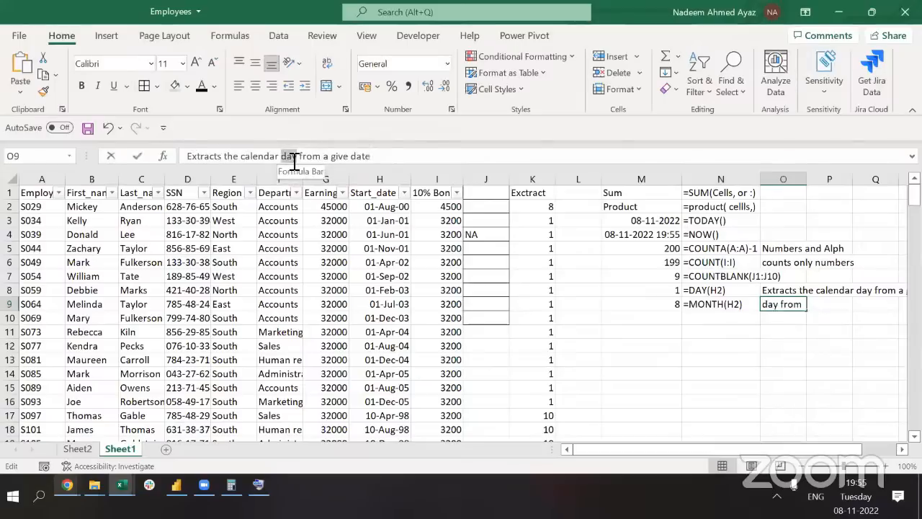
{"action": "type", "text": "month"}
{"action": "key", "text": "Return"}
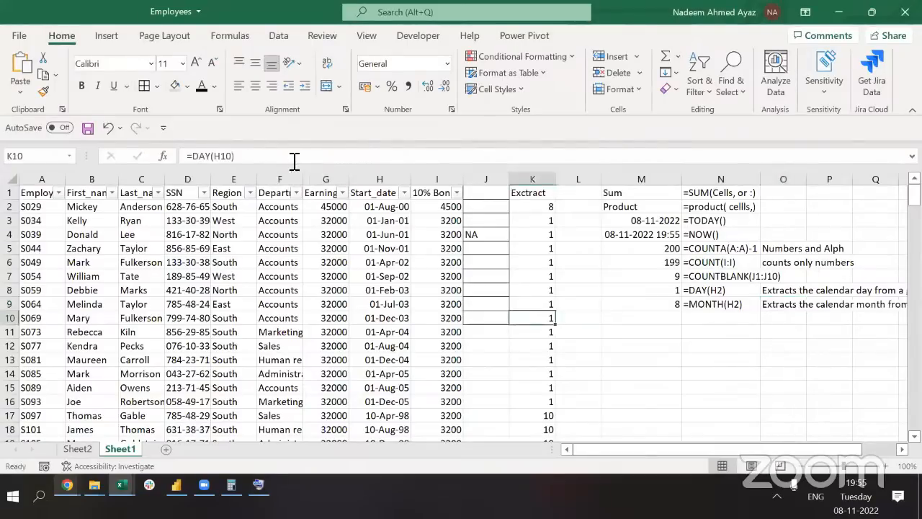
{"action": "key", "text": "Up"}
{"action": "key", "text": "Up"}
{"action": "key", "text": "Up"}
{"action": "key", "text": "Up"}
{"action": "key", "text": "Up"}
{"action": "key", "text": "Up"}
{"action": "key", "text": "Up"}
{"action": "key", "text": "Up"}
Change K2's formula to =YEAR(H2) and fill it down the whole Extract column
{"action": "double_click", "coordinate": [210, 156]}
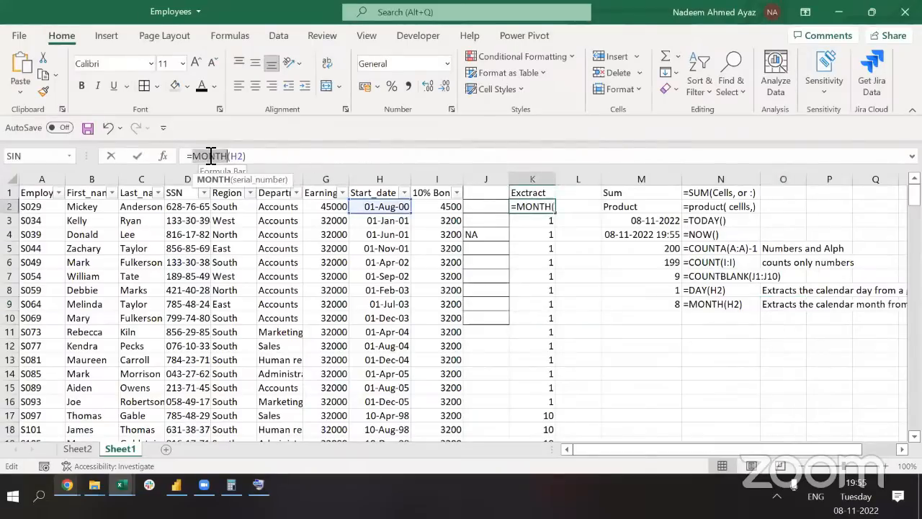
{"action": "type", "text": "year"}
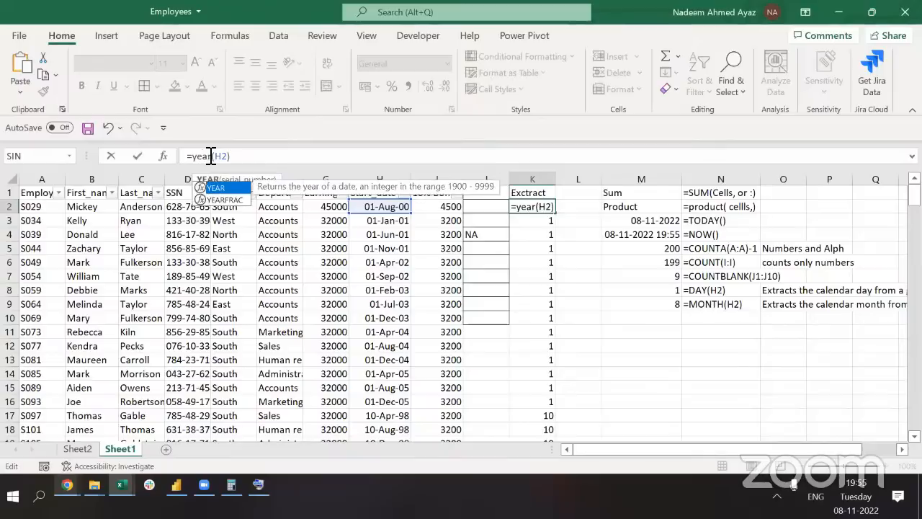
{"action": "left_click", "coordinate": [256, 155]}
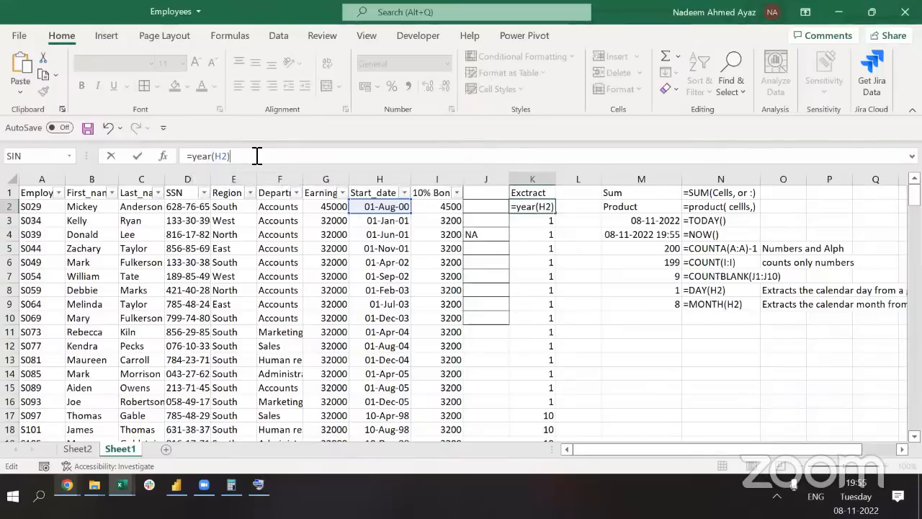
{"action": "key", "text": "shift+Home"}
{"action": "key", "text": "ctrl+Return"}
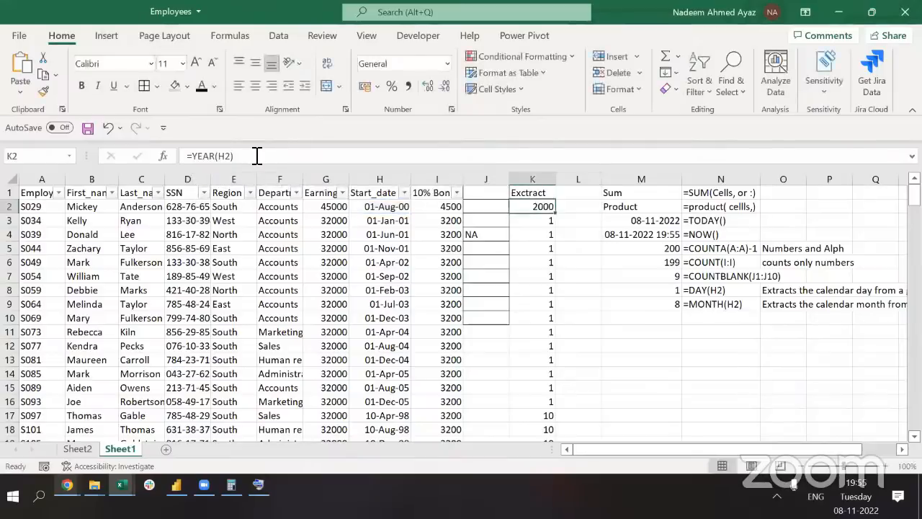
{"action": "key", "text": "ctrl+shift+Down"}
{"action": "key", "text": "ctrl+d"}
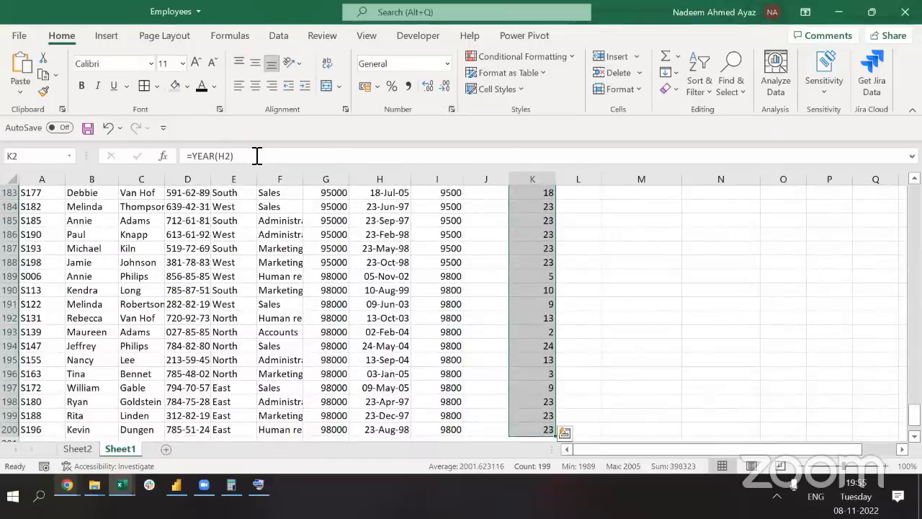
{"action": "key", "text": "Up"}
{"action": "key", "text": "Down"}
{"action": "key", "text": "Down"}
{"action": "key", "text": "Page_Down"}
{"action": "key", "text": "Page_Down"}
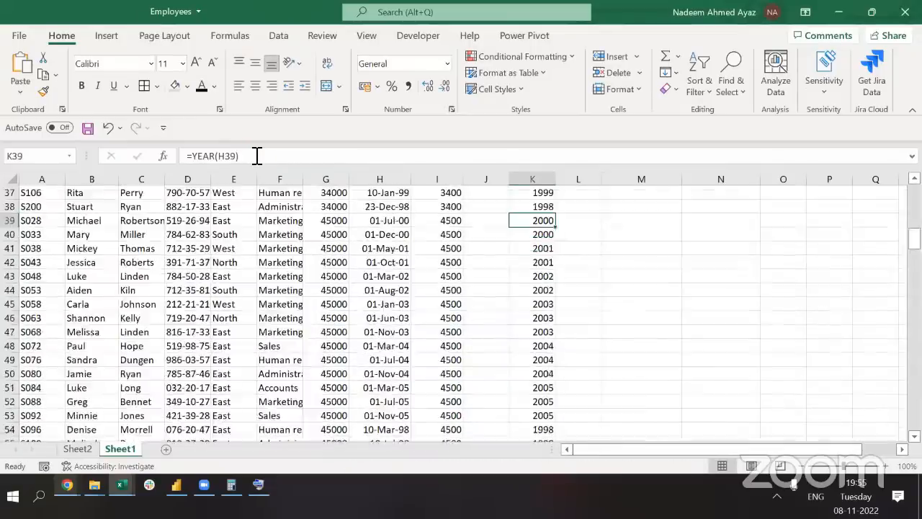
In notes row 10, enter =year(H2) (result 2000) in M10 and the text '=year(H2) in N10
{"action": "key", "text": "ctrl+Page_Up"}
{"action": "key", "text": "Down"}
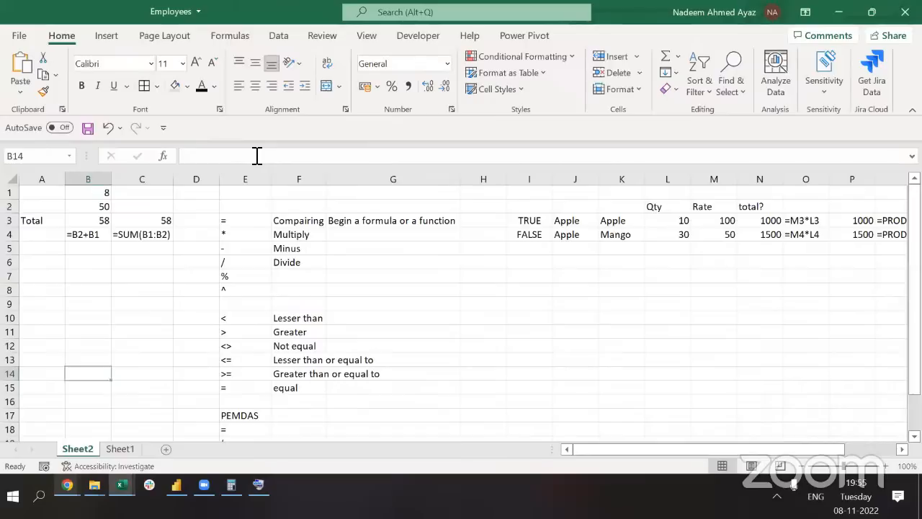
{"action": "key", "text": "ctrl+Page_Down"}
{"action": "key", "text": "ctrl+Up"}
{"action": "key", "text": "Down"}
{"action": "key", "text": "Down"}
{"action": "key", "text": "Down"}
{"action": "key", "text": "Down"}
{"action": "key", "text": "Down"}
{"action": "key", "text": "Down"}
{"action": "key", "text": "Down"}
{"action": "key", "text": "Down"}
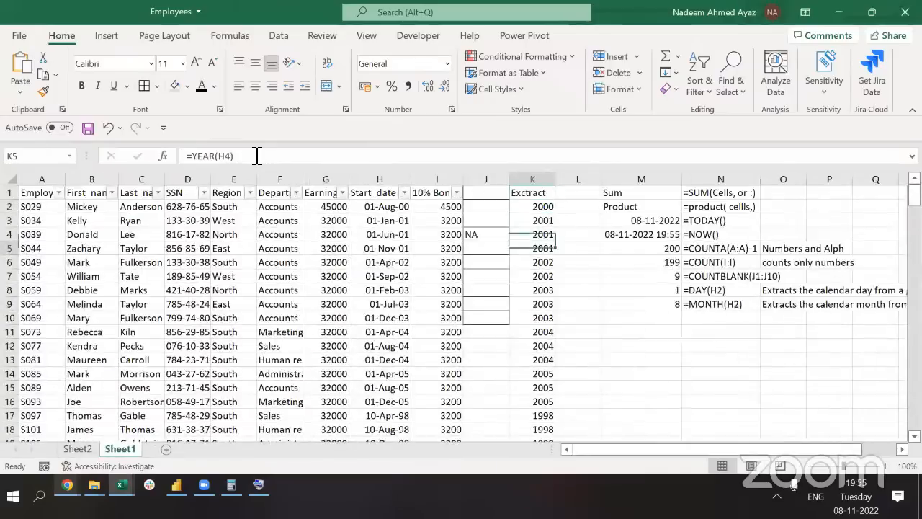
{"action": "key", "text": "Right"}
{"action": "key", "text": "Right"}
{"action": "key", "text": "Right"}
{"action": "key", "text": "Down"}
{"action": "key", "text": "Left"}
{"action": "type", "text": "=year(H2)"}
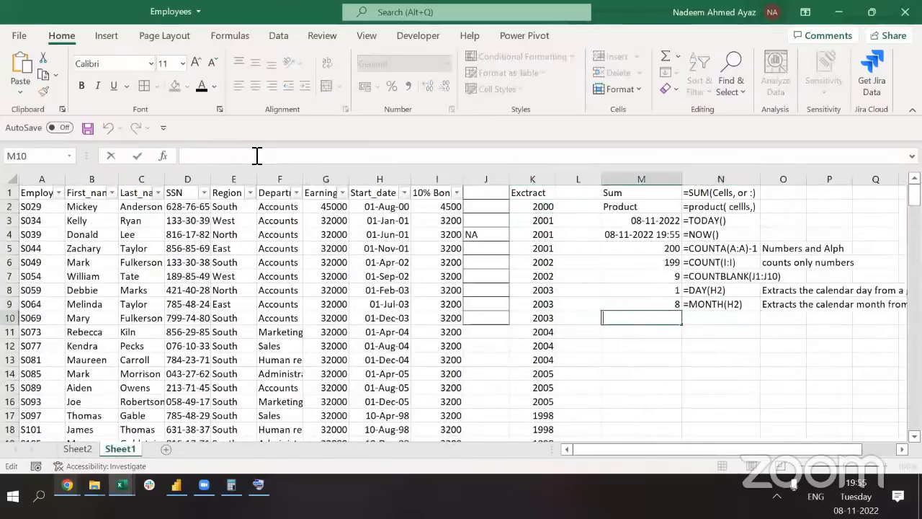
{"action": "key", "text": "Tab"}
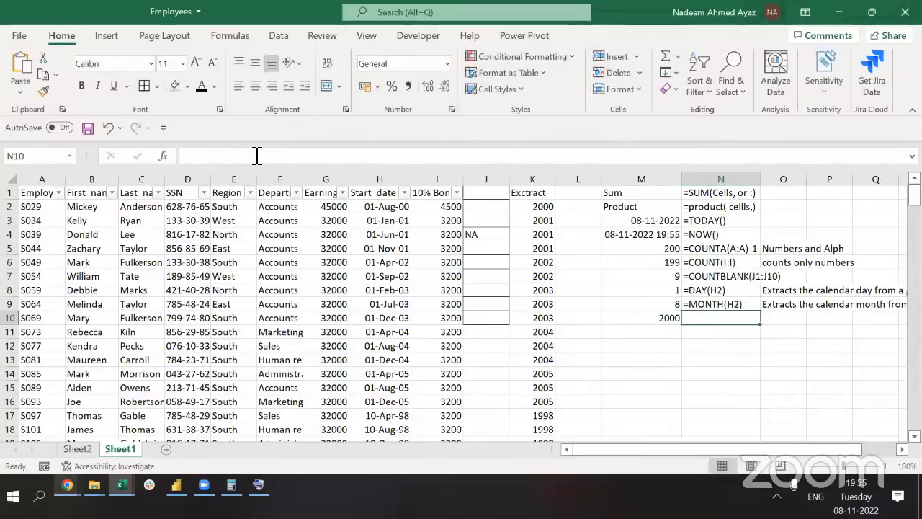
{"action": "type", "text": "'=year(H2)"}
{"action": "key", "text": "Tab"}
Copy the MONTH description into O10 and reword it to describe extracting the year
{"action": "key", "text": "Up"}
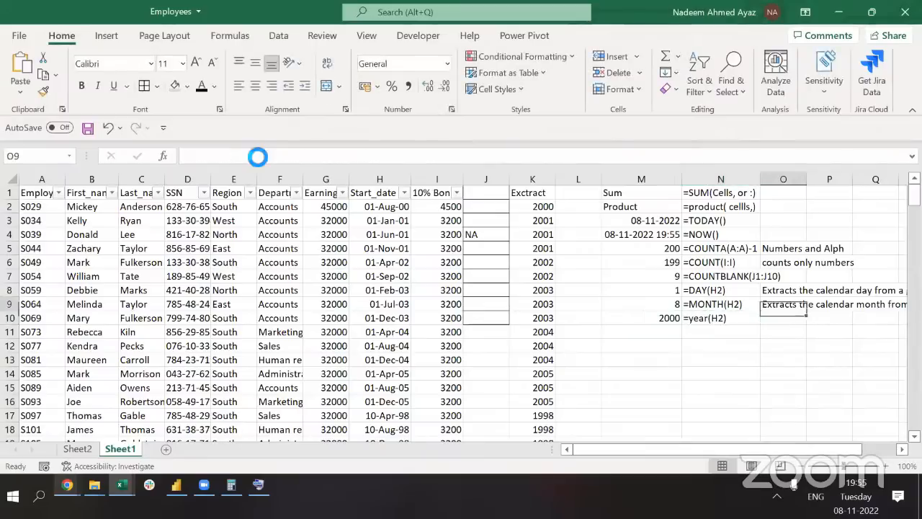
{"action": "key", "text": "shift+Down"}
{"action": "key", "text": "ctrl+d"}
{"action": "key", "text": "Down"}
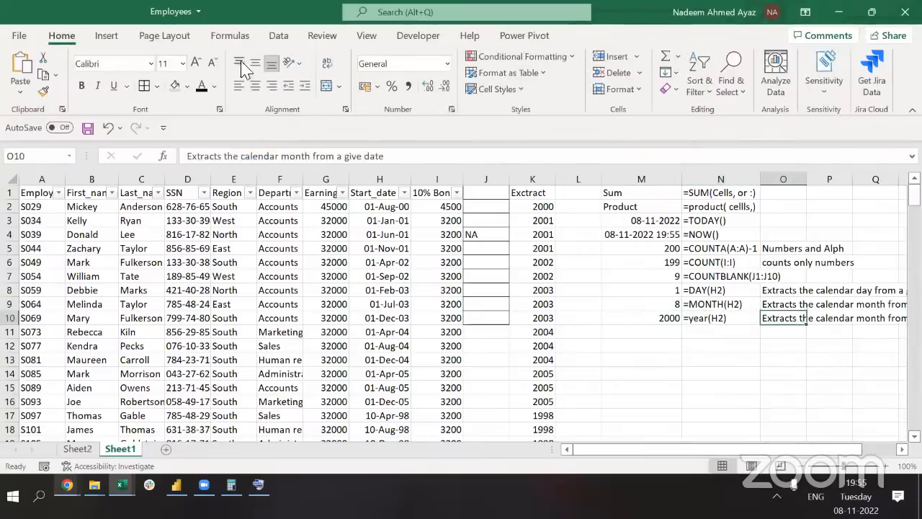
{"action": "double_click", "coordinate": [303, 157]}
{"action": "type", "text": "year"}
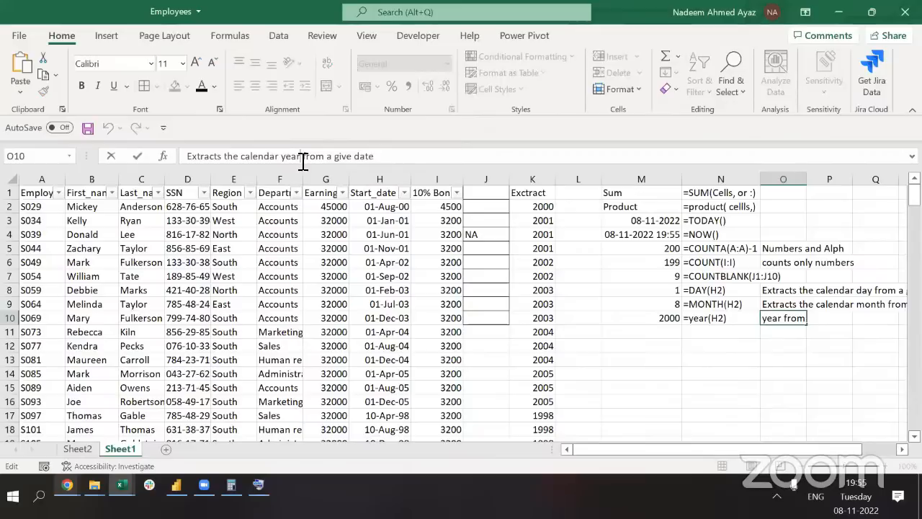
{"action": "key", "text": "Return"}
{"action": "key", "text": "Up"}
{"action": "key", "text": "Left"}
{"action": "key", "text": "Left"}
{"action": "key", "text": "Left"}
{"action": "key", "text": "Left"}
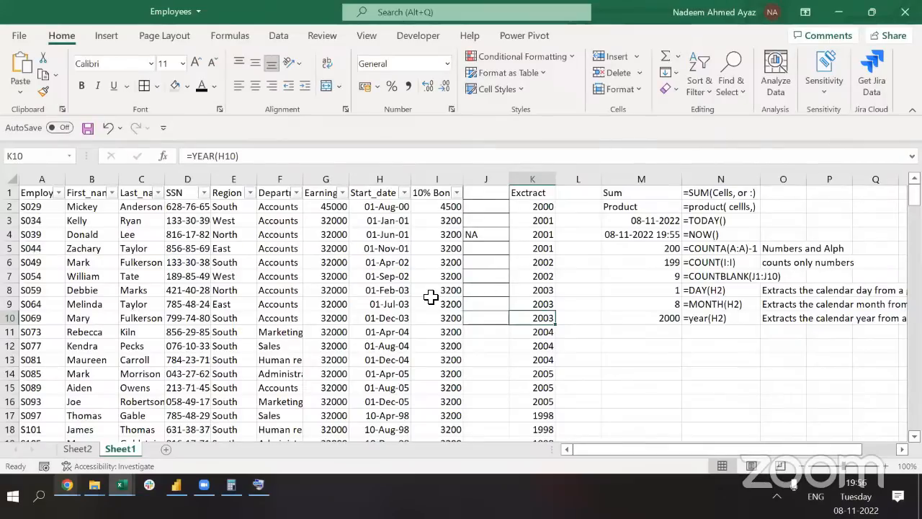
{"action": "key", "text": "alt+Tab"}
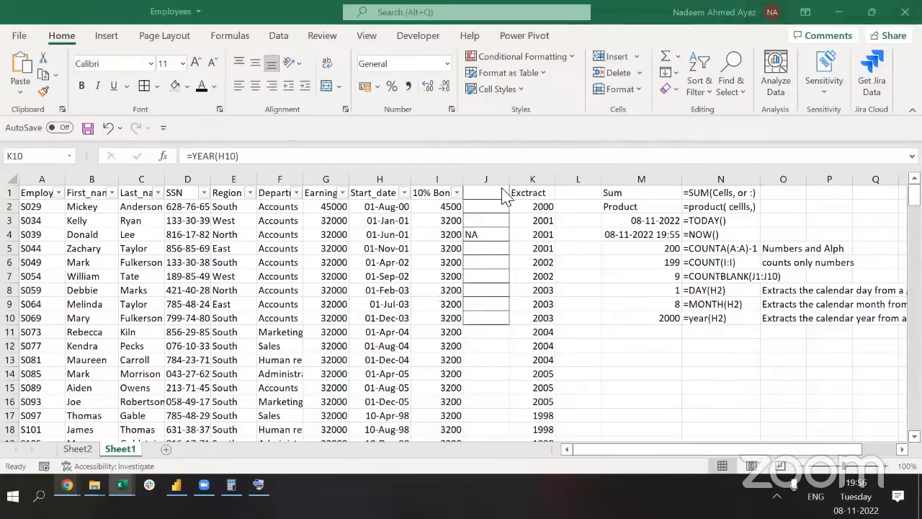
Select the Start_date column and inspect row 5's Extract year formula without changing it
{"action": "left_click_drag", "start_coordinate": [380, 209], "coordinate": [386, 182]}
{"action": "left_click", "coordinate": [385, 182]}
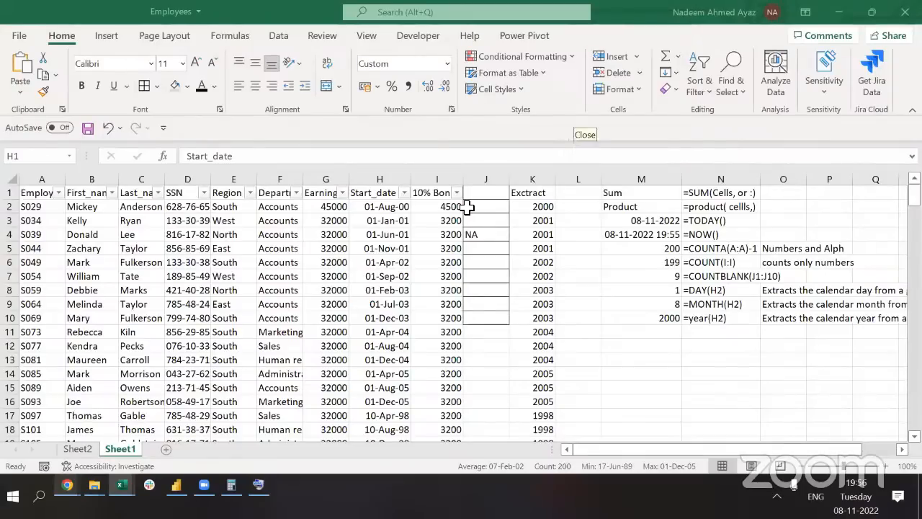
{"action": "key", "text": "ctrl+space"}
{"action": "left_click", "coordinate": [543, 251]}
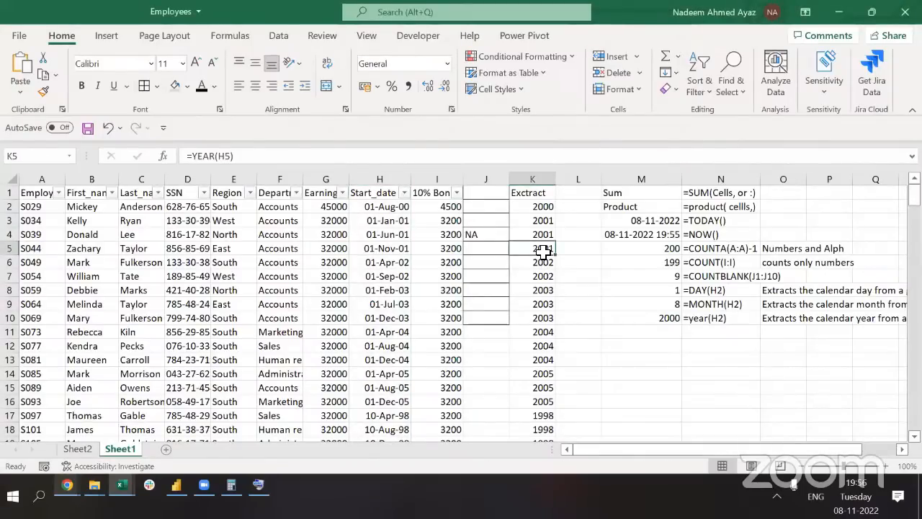
{"action": "double_click", "coordinate": [197, 160]}
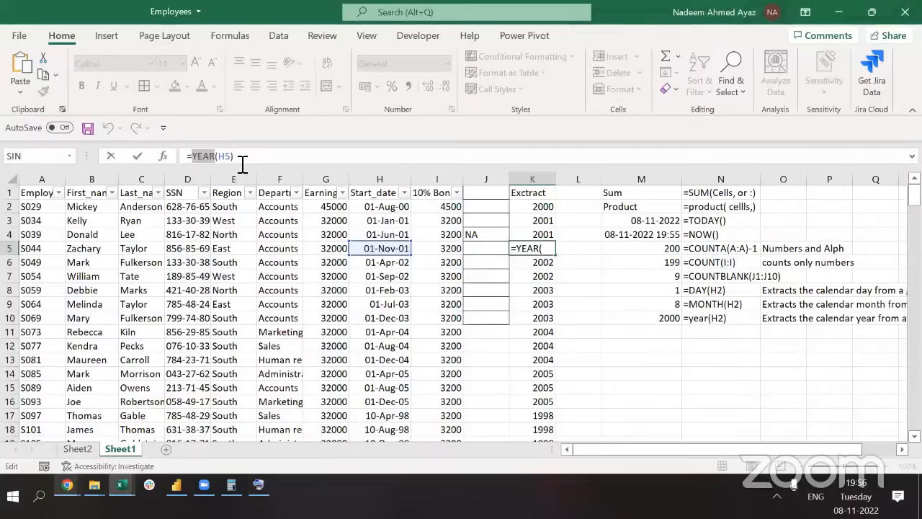
{"action": "key", "text": "Escape"}
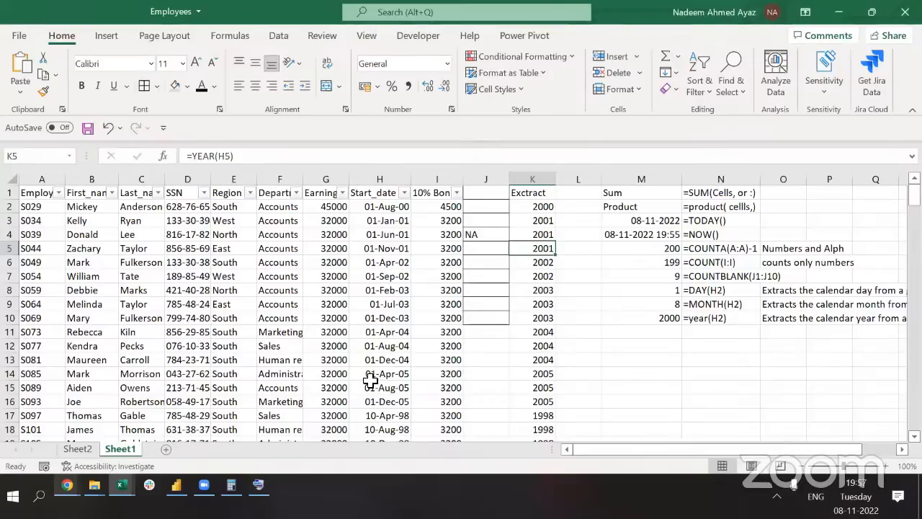
{"action": "key", "text": "alt+Tab"}
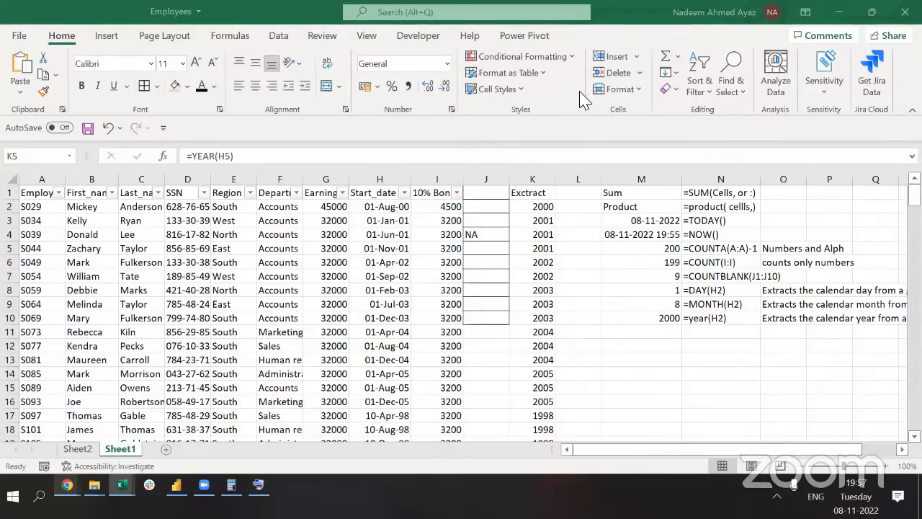
AutoFit the Earnings column to its heading and turn off the table's filter arrows
{"action": "left_click", "coordinate": [452, 255]}
{"action": "key", "text": "Left"}
{"action": "key", "text": "Left"}
{"action": "key", "text": "Left"}
{"action": "key", "text": "Left"}
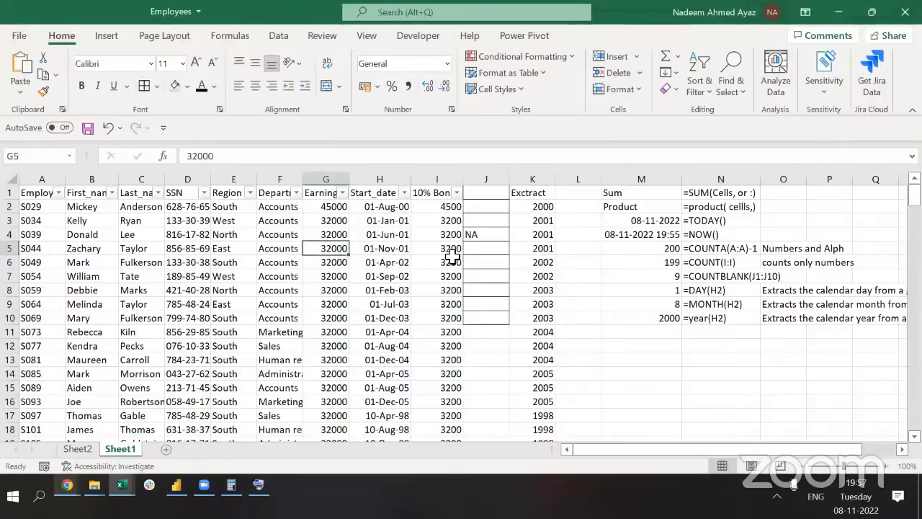
{"action": "key", "text": "ctrl+Up"}
{"action": "key", "text": "ctrl+shift+Down"}
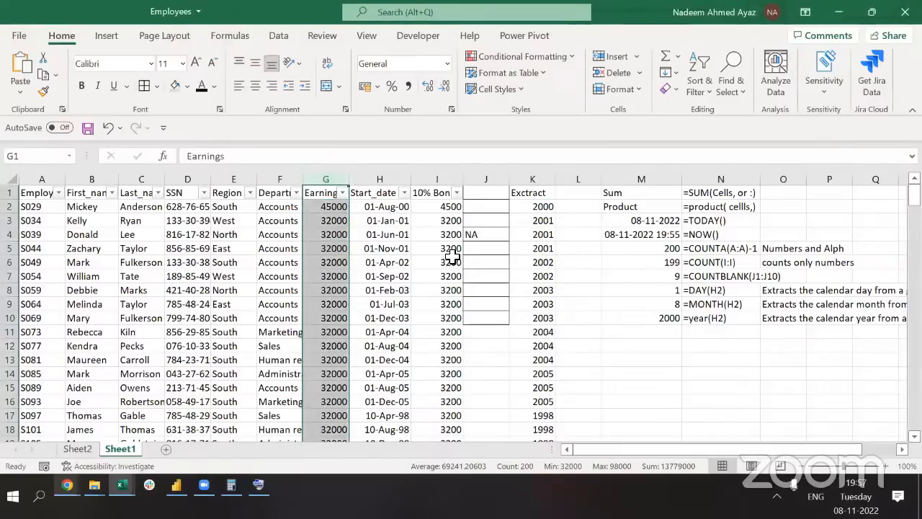
{"action": "double_click", "coordinate": [352, 178]}
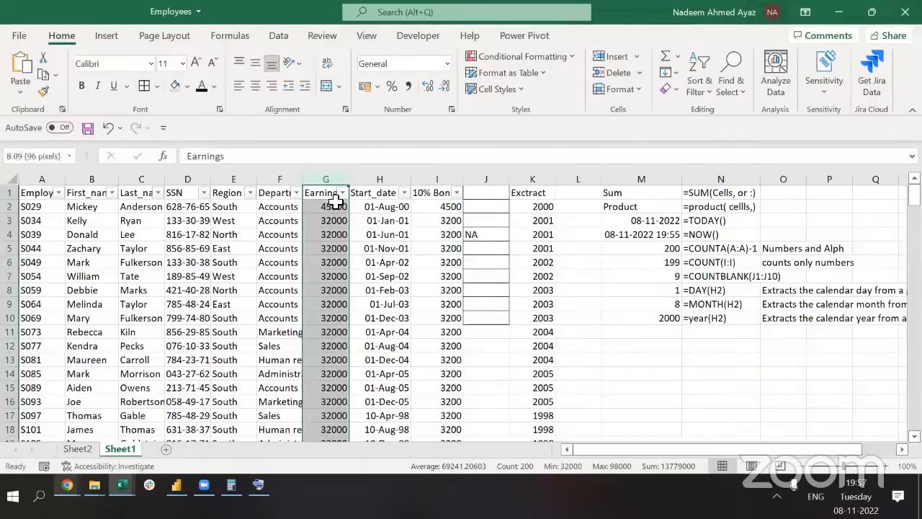
{"action": "key", "text": "ctrl+shift+l"}
Try an AutoSum total below the last Earnings value in G201, then delete it
{"action": "left_click", "coordinate": [336, 203]}
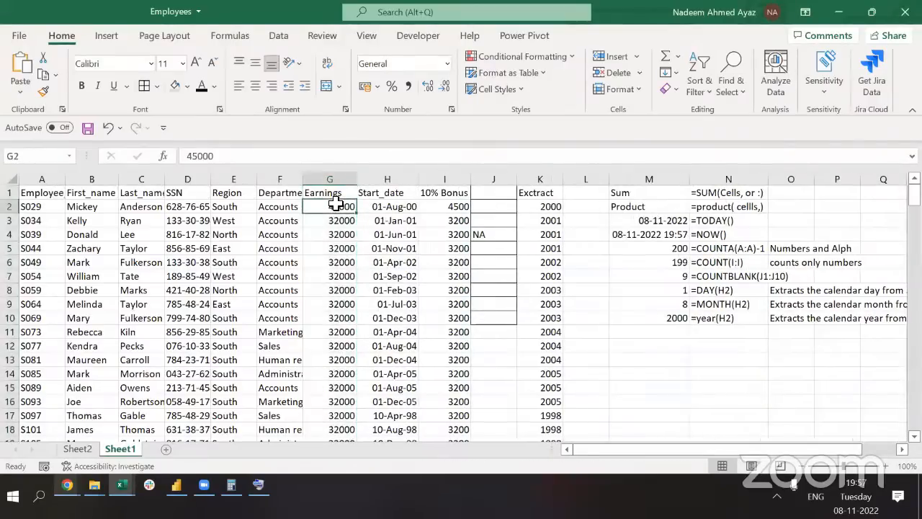
{"action": "key", "text": "ctrl+Down"}
{"action": "key", "text": "Down"}
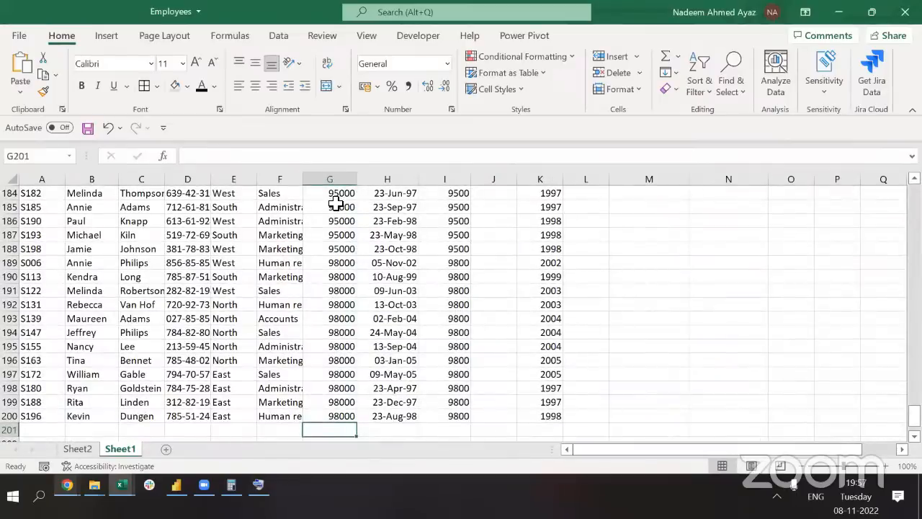
{"action": "key", "text": "alt+equal"}
{"action": "key", "text": "ctrl+Return"}
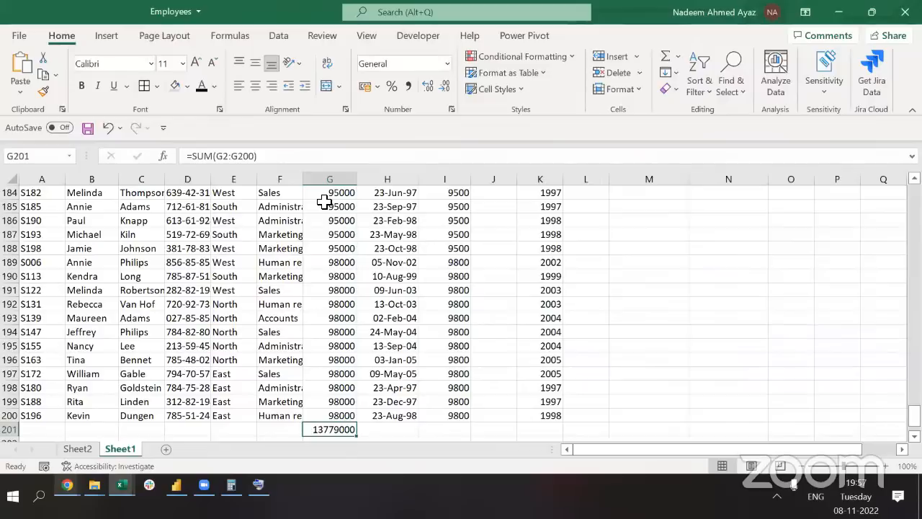
{"action": "left_click", "coordinate": [228, 156]}
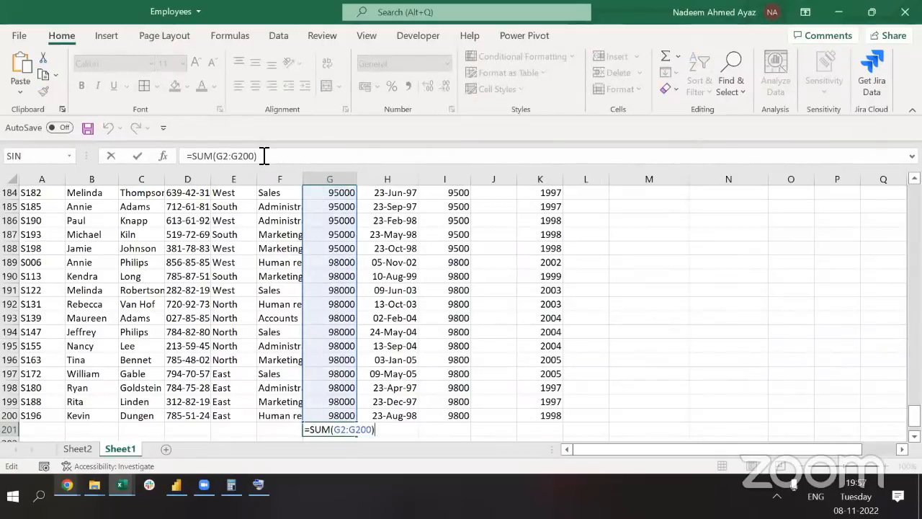
{"action": "key", "text": "Escape"}
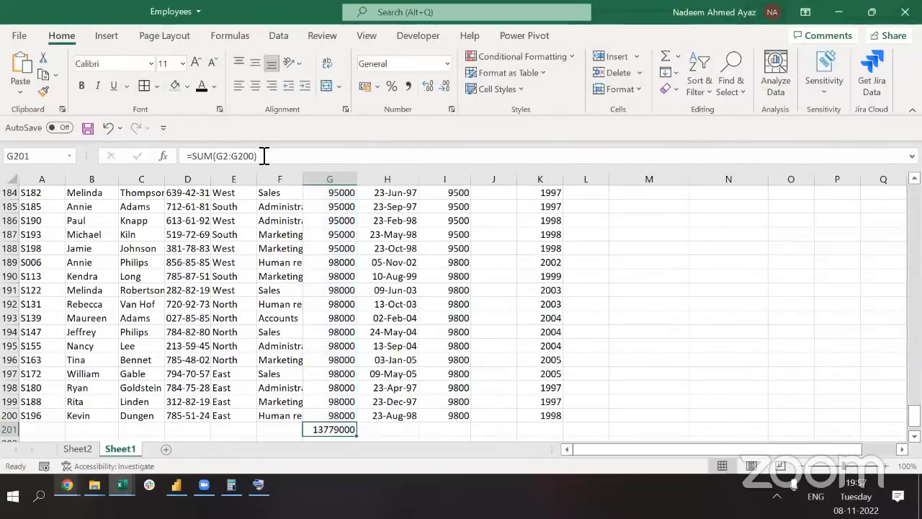
{"action": "key", "text": "alt+equal"}
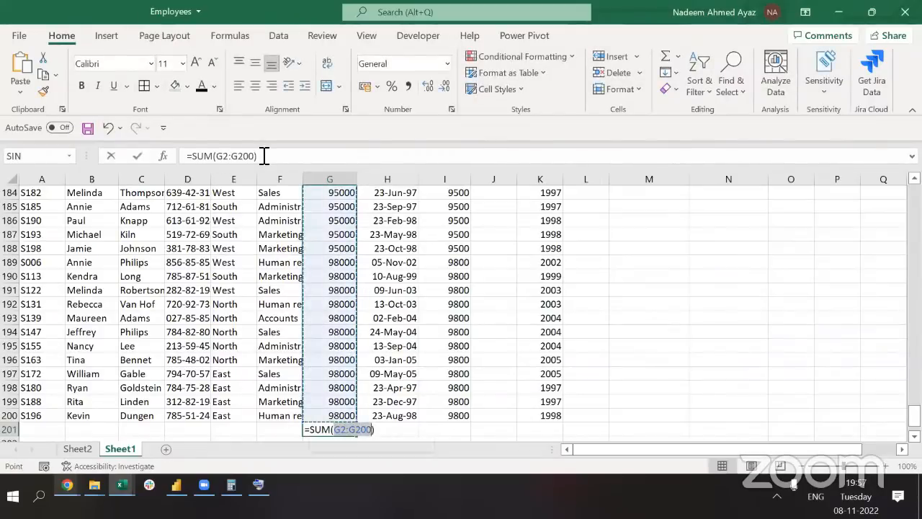
{"action": "key", "text": "Escape"}
{"action": "key", "text": "Delete"}
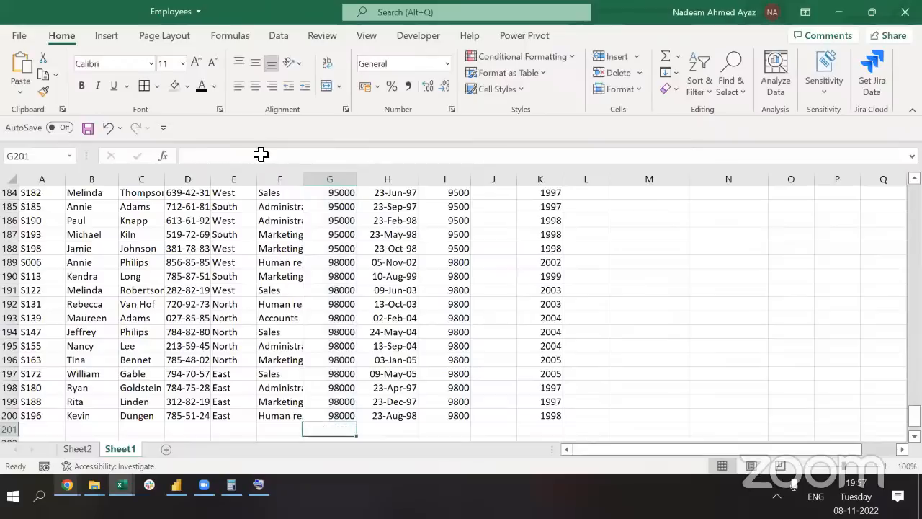
{"action": "left_click", "coordinate": [260, 486]}
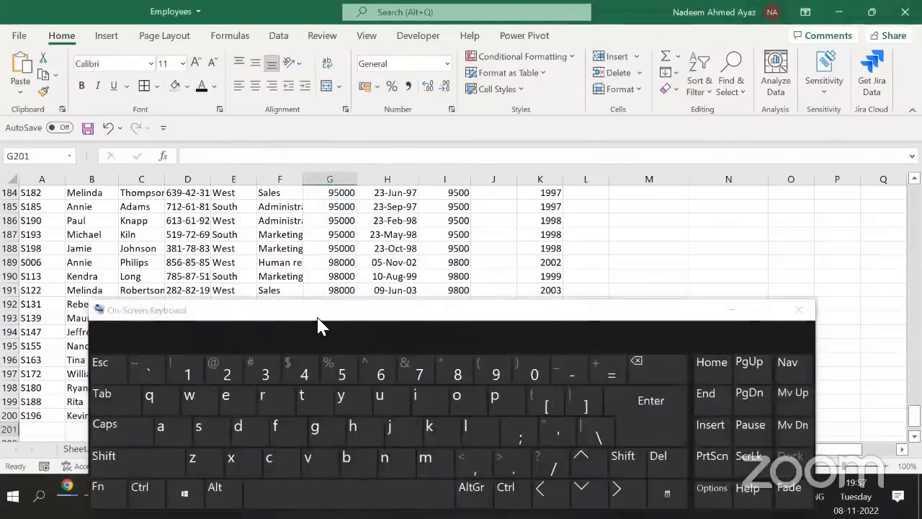
{"action": "left_click_drag", "start_coordinate": [366, 303], "coordinate": [688, 6]}
{"action": "left_click", "coordinate": [544, 197]}
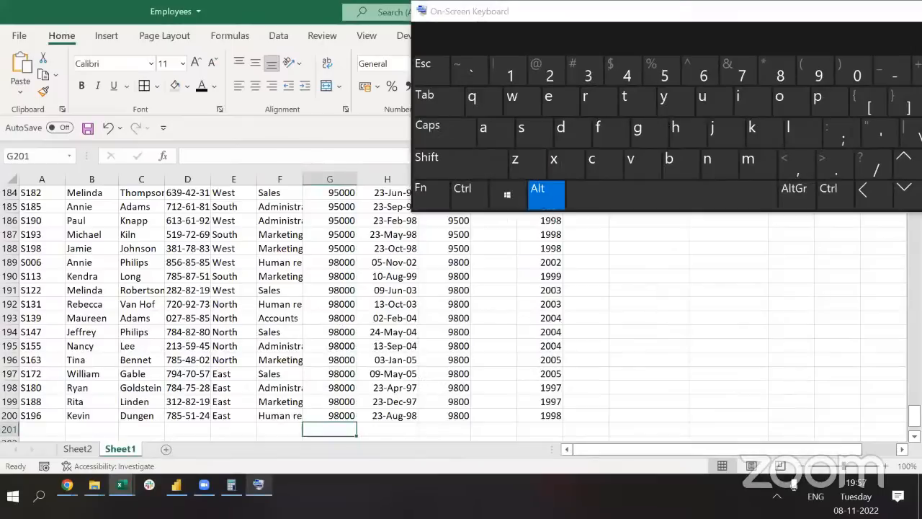
{"action": "left_click", "coordinate": [614, 16]}
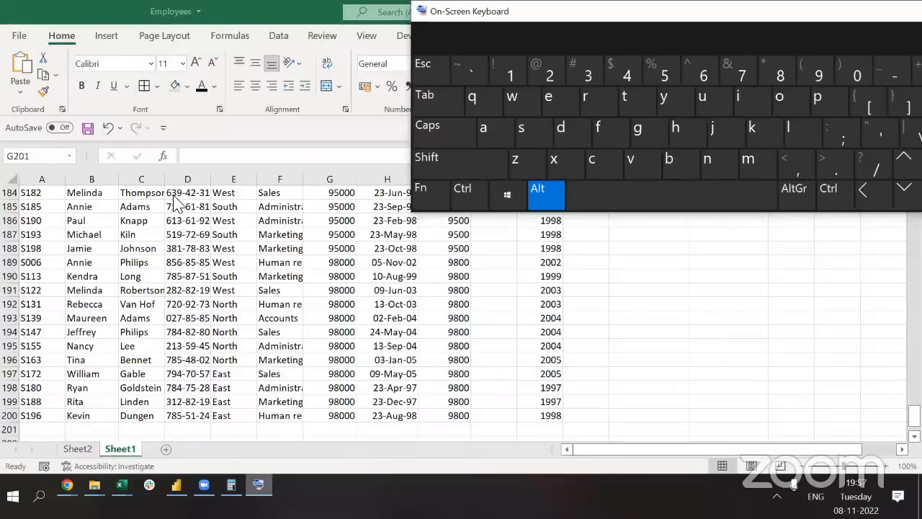
{"action": "left_click", "coordinate": [143, 194]}
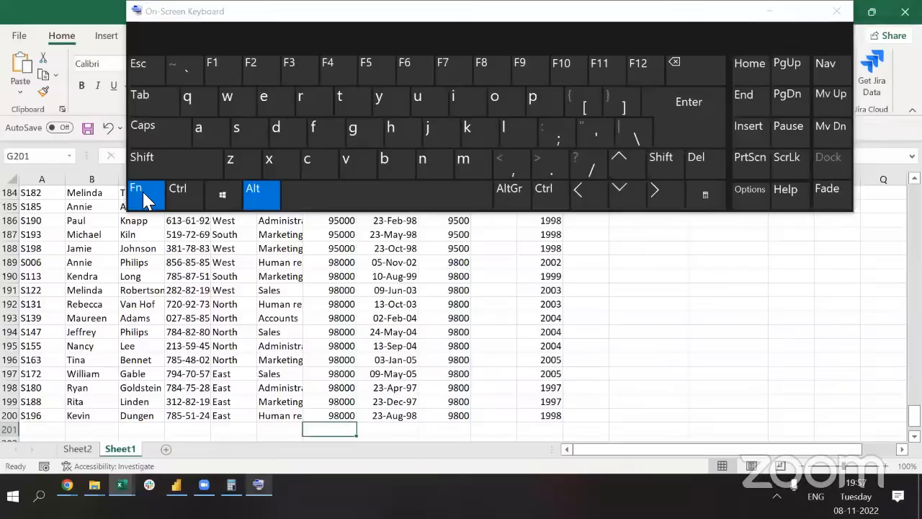
{"action": "left_click", "coordinate": [144, 193]}
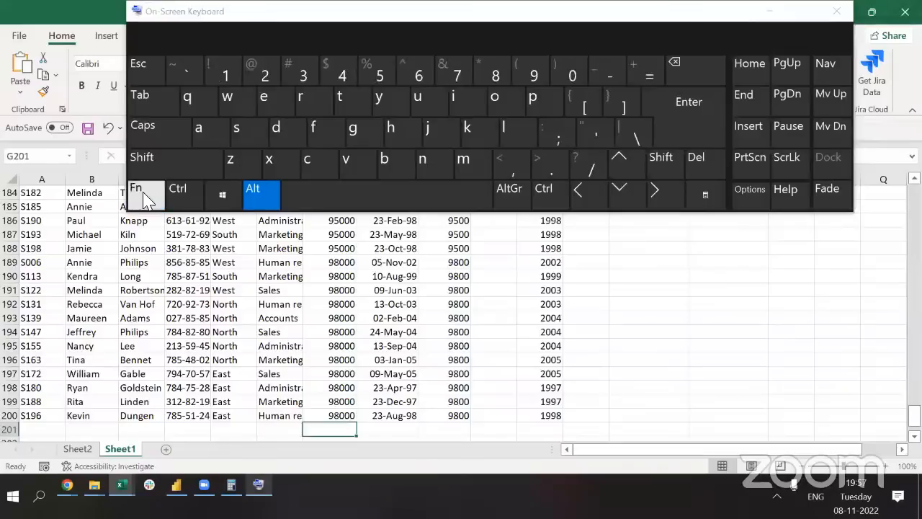
{"action": "left_click", "coordinate": [645, 74]}
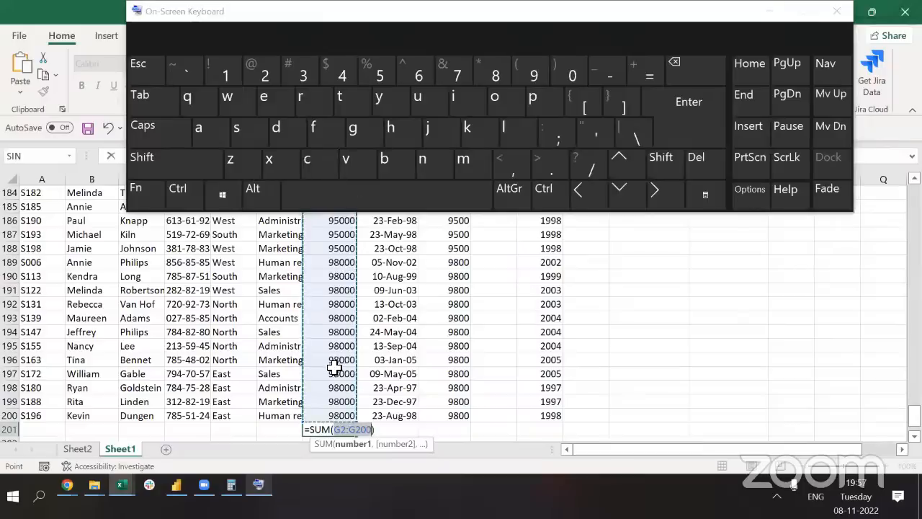
{"action": "left_click", "coordinate": [771, 15]}
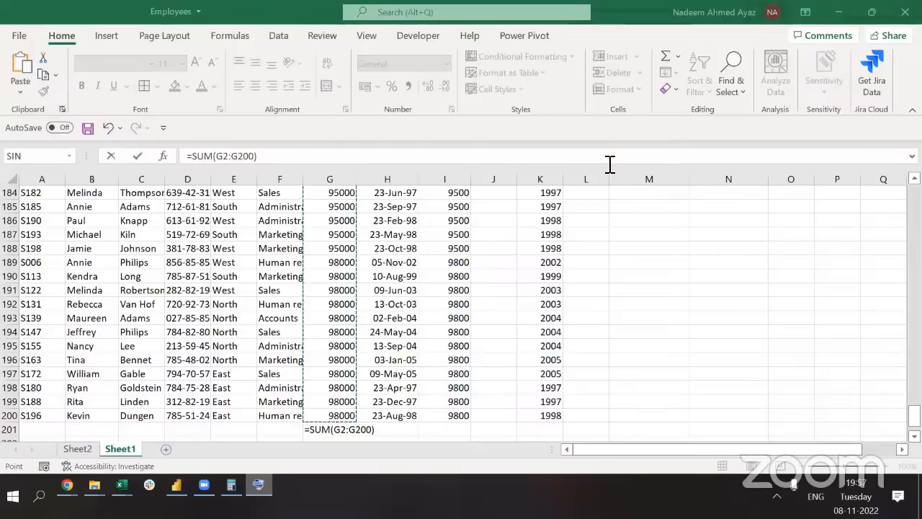
{"action": "key", "text": "Escape"}
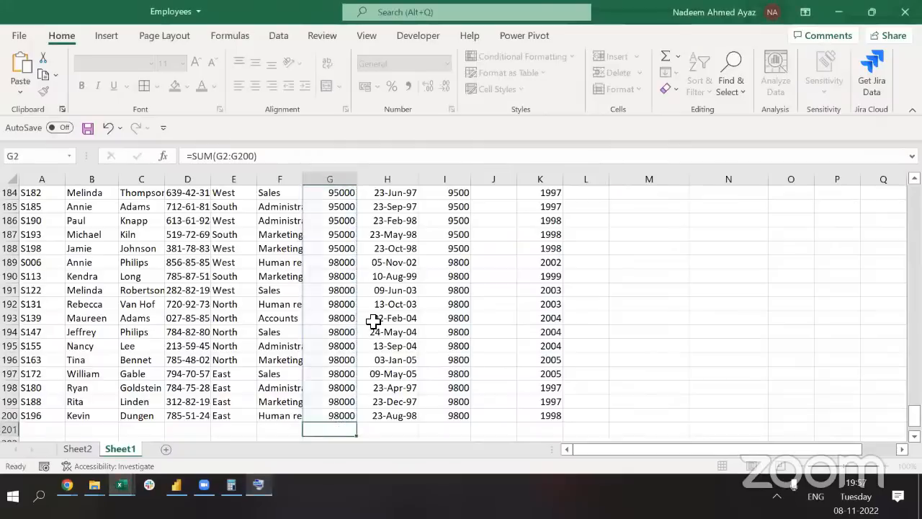
Enter =SUM(G1:G200) in G201 to total Earnings at 13779000, then return to row 2
{"action": "type", "text": "=SUM("}
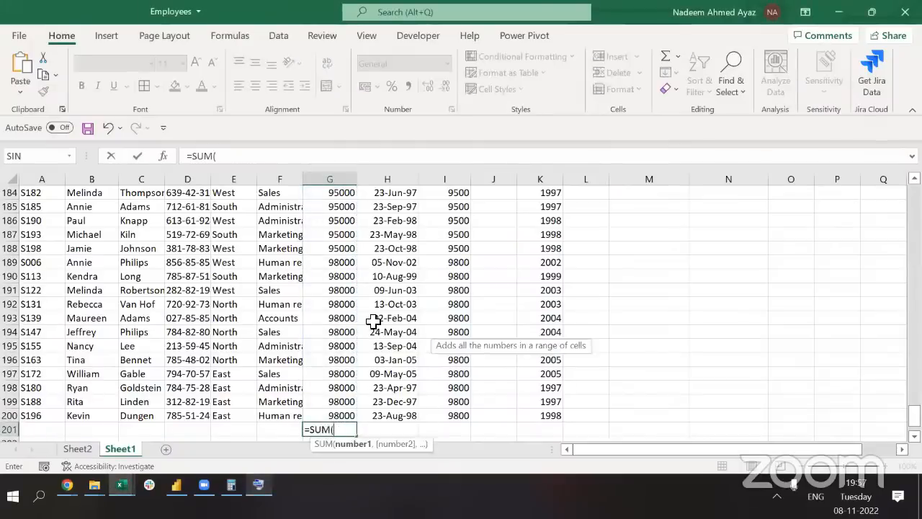
{"action": "key", "text": "Up"}
{"action": "key", "text": "ctrl+shift+Up"}
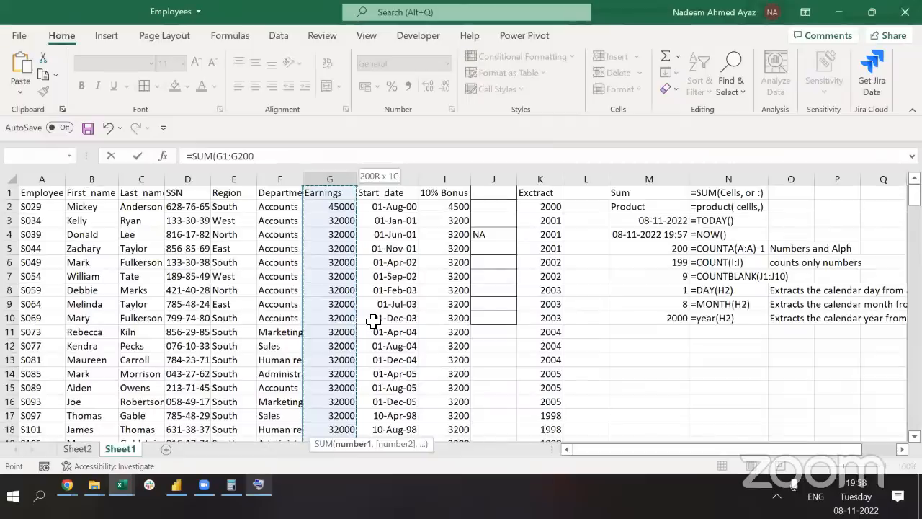
{"action": "key", "text": "Return"}
{"action": "key", "text": "Up"}
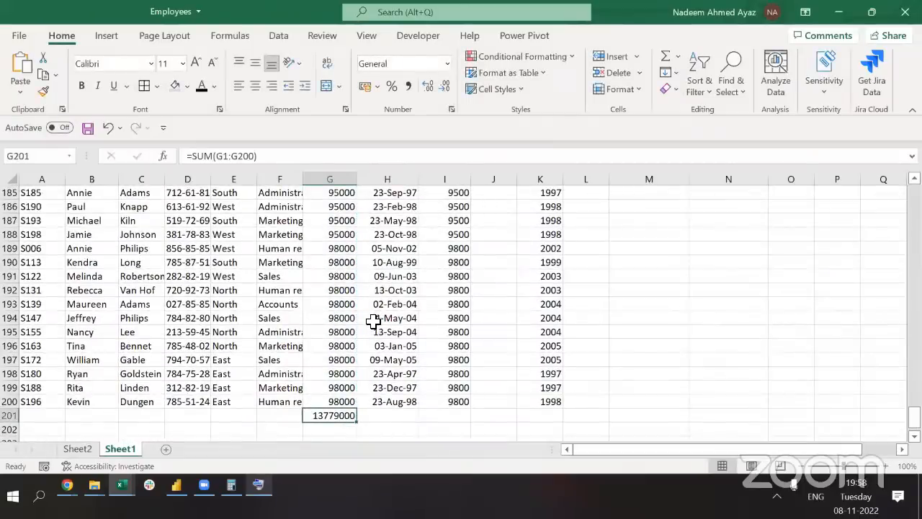
{"action": "key", "text": "ctrl+Up"}
{"action": "key", "text": "Down"}
{"action": "key", "text": "Right"}
{"action": "key", "text": "Right"}
{"action": "key", "text": "Right"}
{"action": "key", "text": "Right"}
{"action": "key", "text": "Right"}
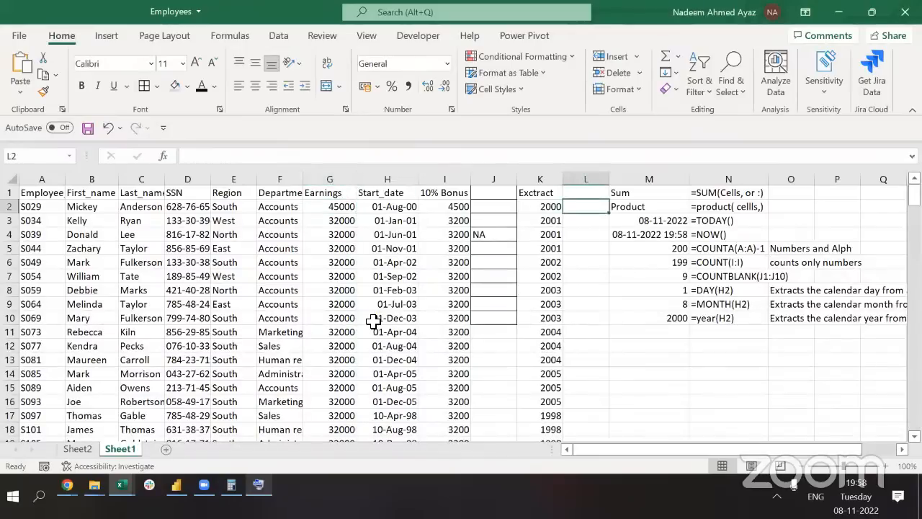
{"action": "left_click", "coordinate": [518, 467]}
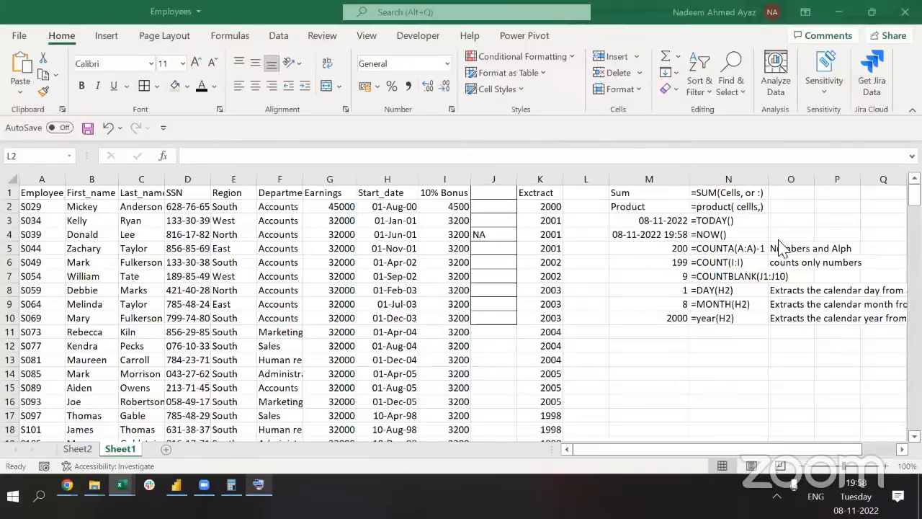
{"action": "left_click", "coordinate": [697, 254]}
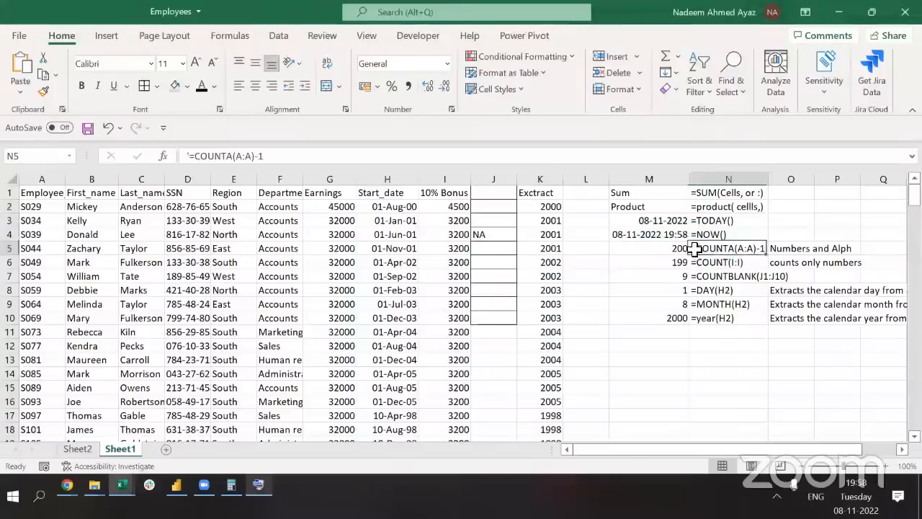
{"action": "left_click", "coordinate": [678, 251]}
{"action": "double_click", "coordinate": [678, 251]}
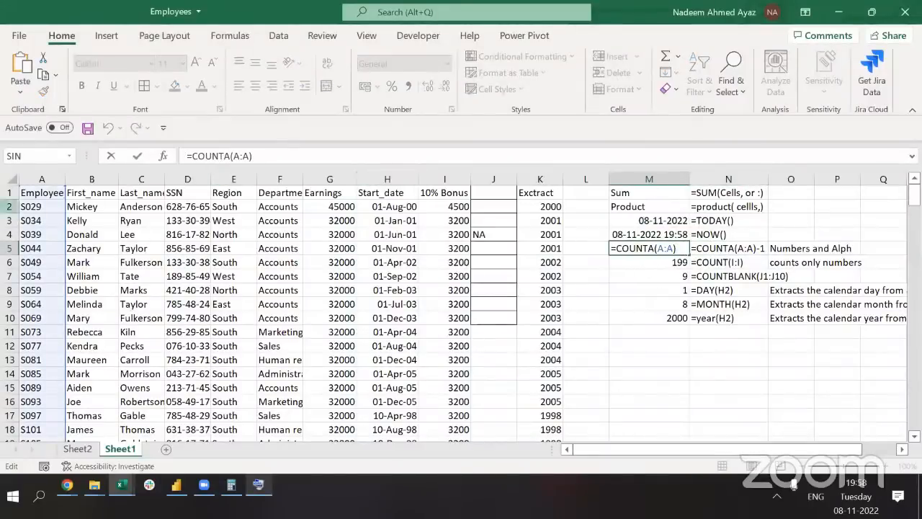
{"action": "key", "text": "Escape"}
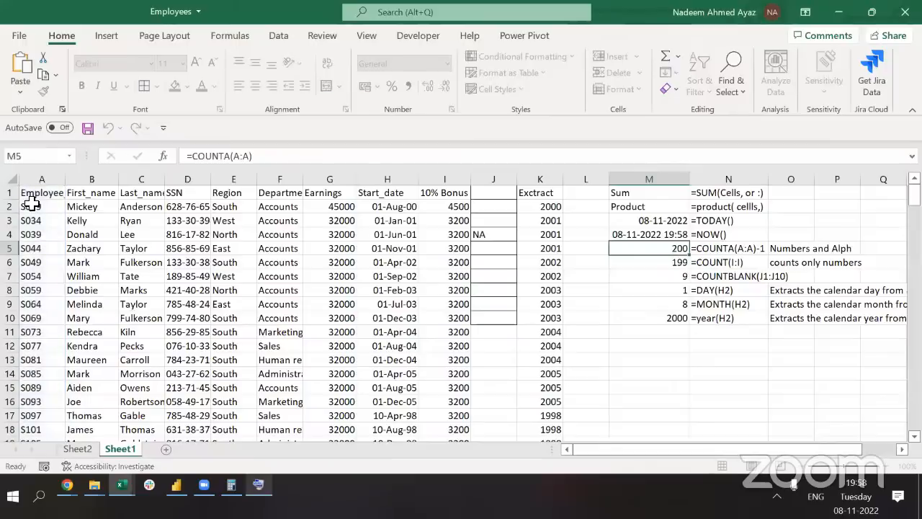
{"action": "left_click", "coordinate": [40, 179]}
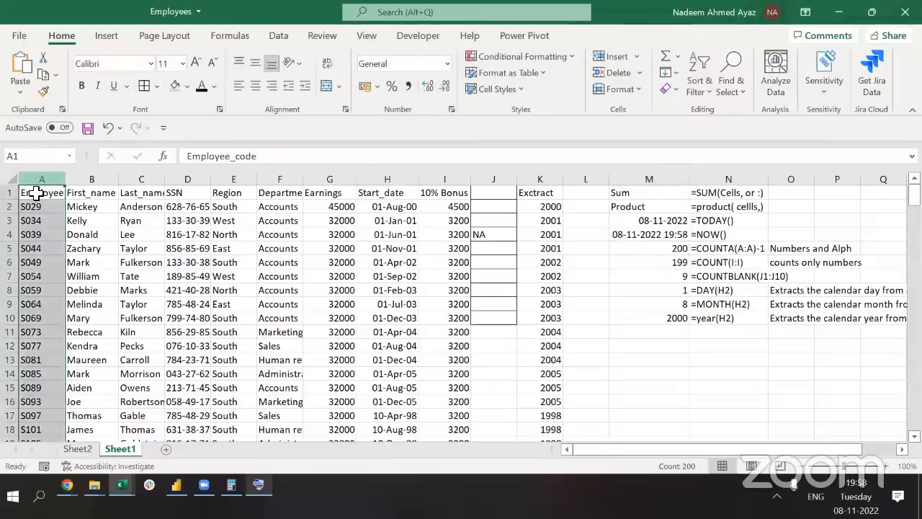
{"action": "left_click", "coordinate": [36, 193]}
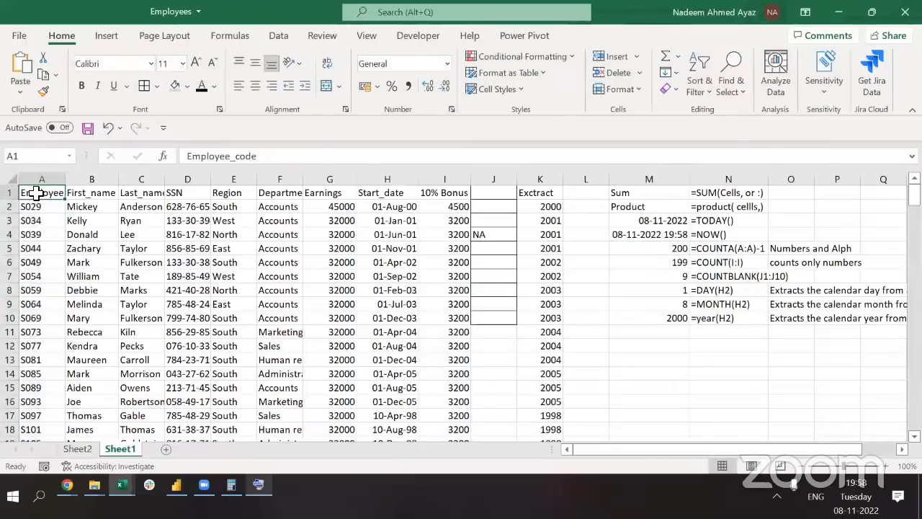
{"action": "key", "text": "ctrl+shift+Down"}
{"action": "key", "text": "Down"}
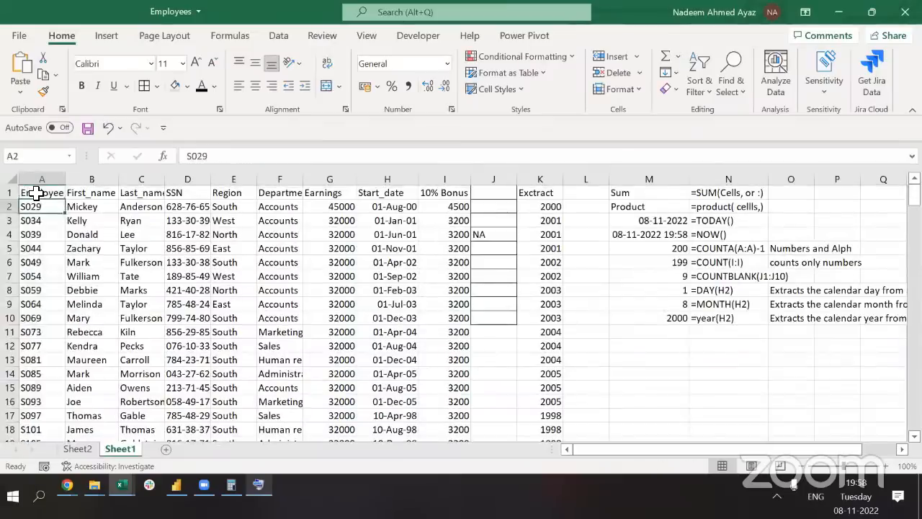
{"action": "left_click", "coordinate": [36, 193]}
{"action": "key", "text": "ctrl+space"}
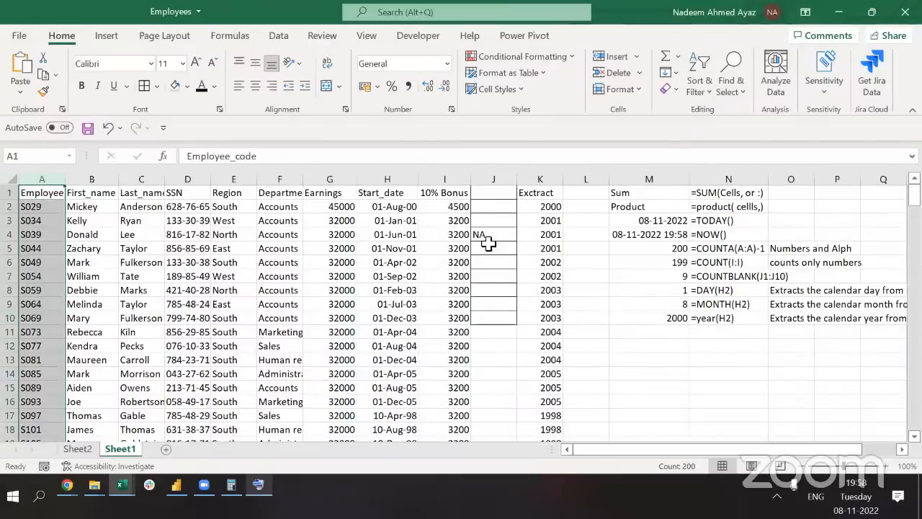
{"action": "left_click", "coordinate": [681, 264]}
{"action": "double_click", "coordinate": [681, 263]}
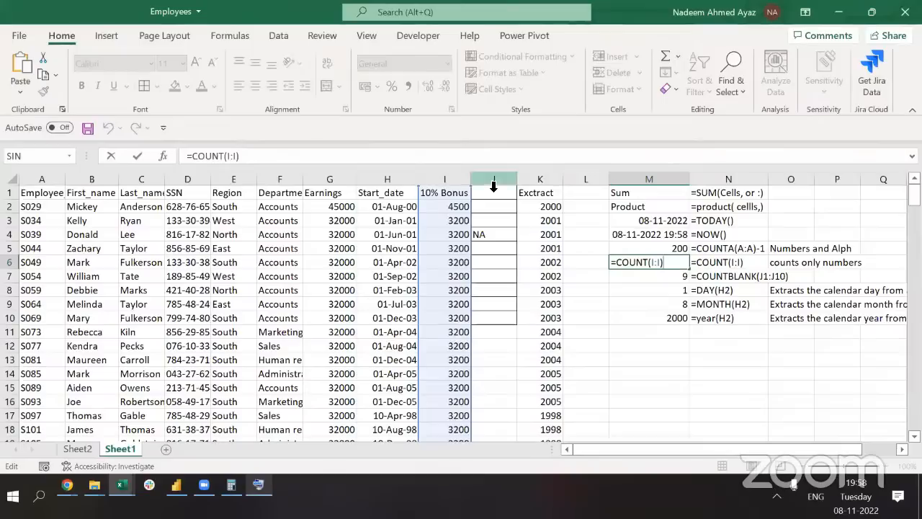
{"action": "key", "text": "ctrl+Return"}
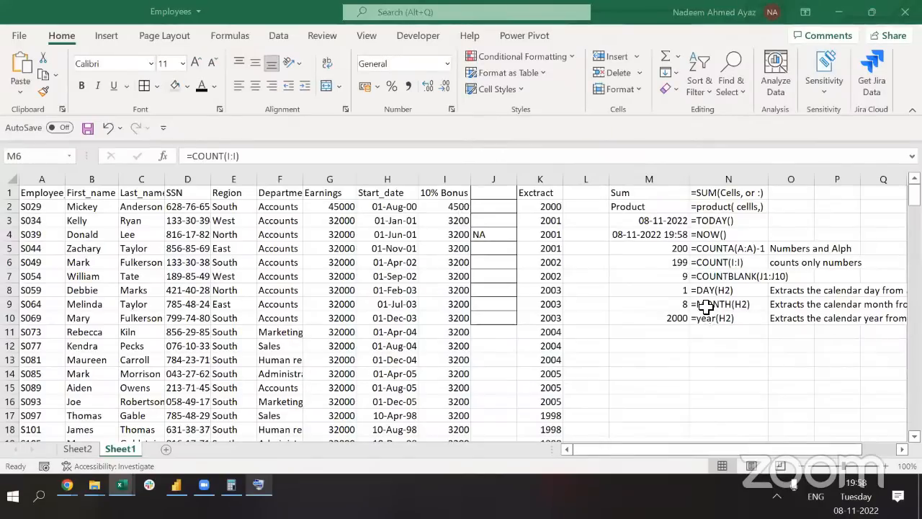
{"action": "double_click", "coordinate": [621, 287]}
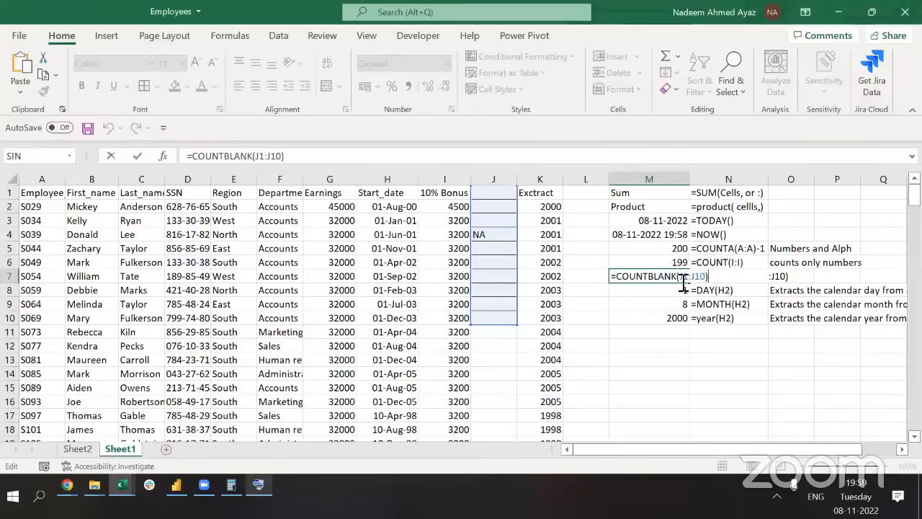
{"action": "left_click_drag", "start_coordinate": [705, 283], "coordinate": [680, 282]}
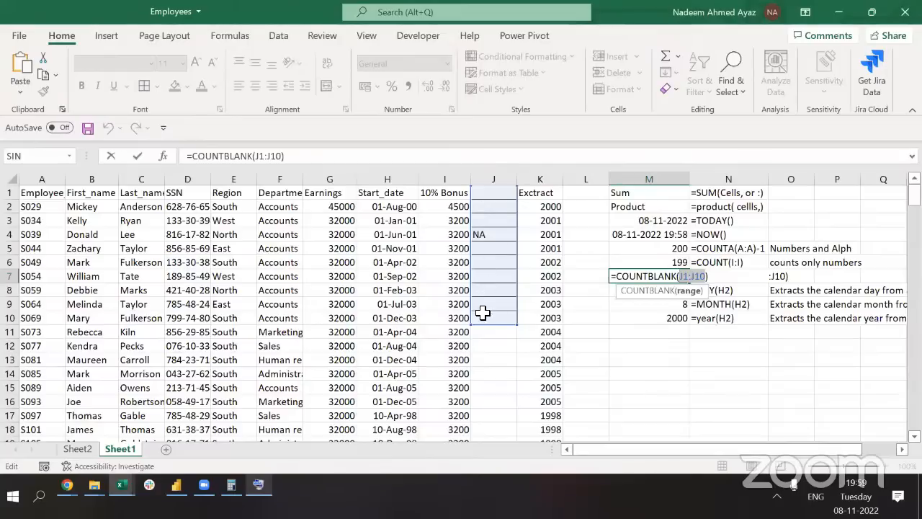
{"action": "key", "text": "ctrl+Return"}
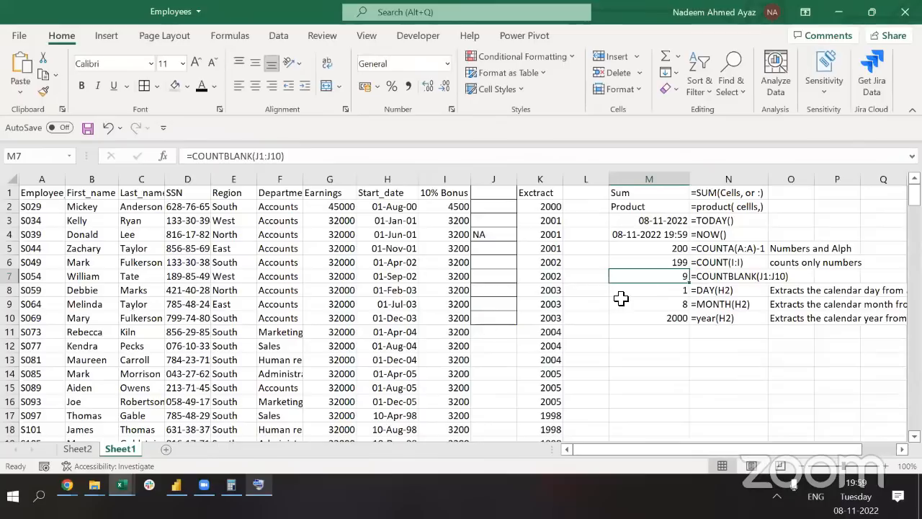
{"action": "left_click", "coordinate": [356, 249]}
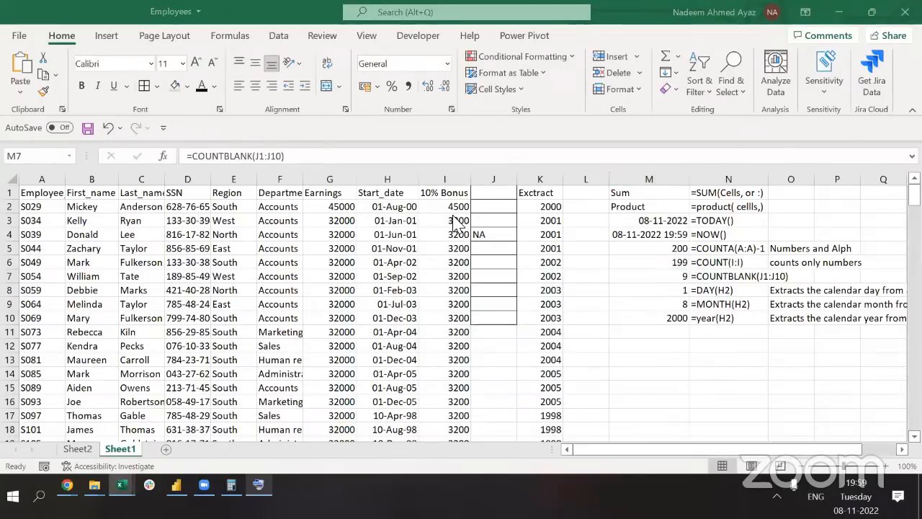
{"action": "left_click", "coordinate": [658, 296]}
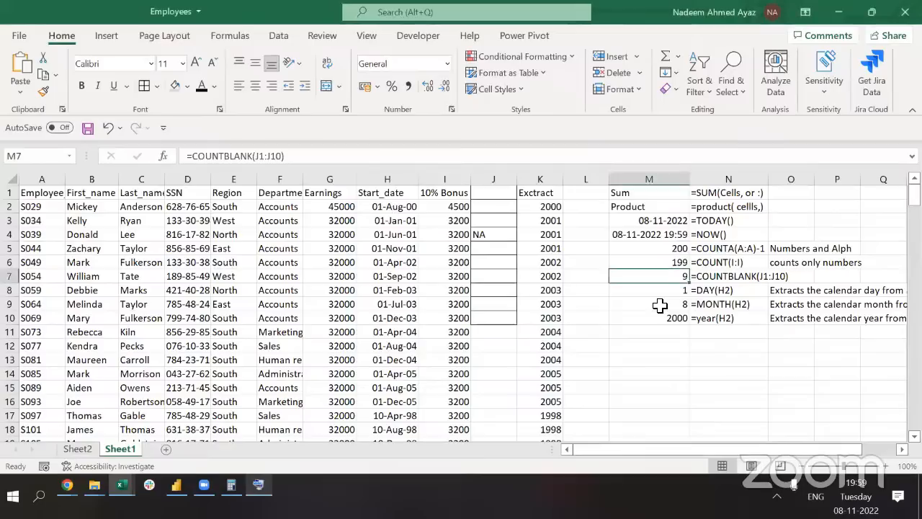
{"action": "key", "text": "Right"}
{"action": "key", "text": "Left"}
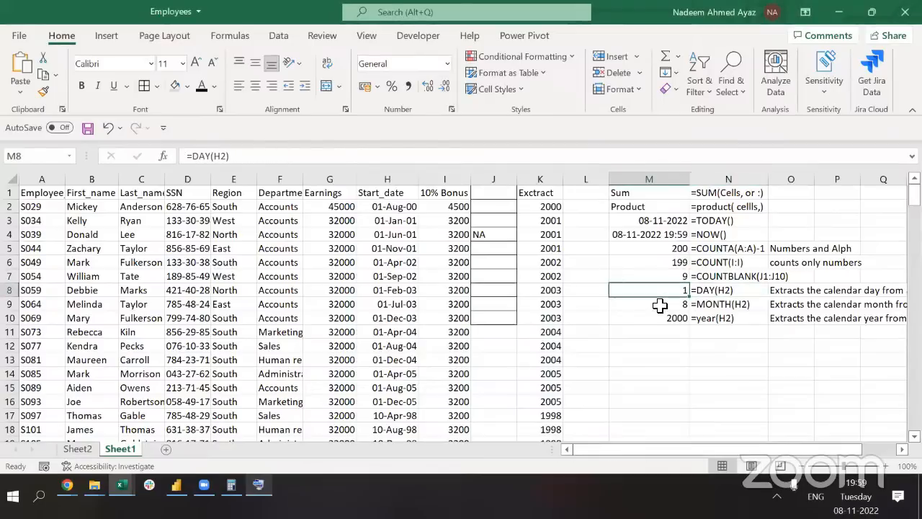
{"action": "key", "text": "shift+Down"}
{"action": "key", "text": "shift+Down"}
{"action": "key", "text": "shift+Right"}
{"action": "key", "text": "shift+Right"}
{"action": "key", "text": "Left"}
{"action": "key", "text": "Right"}
{"action": "key", "text": "shift+Right"}
{"action": "key", "text": "shift+Down"}
{"action": "key", "text": "shift+Down"}
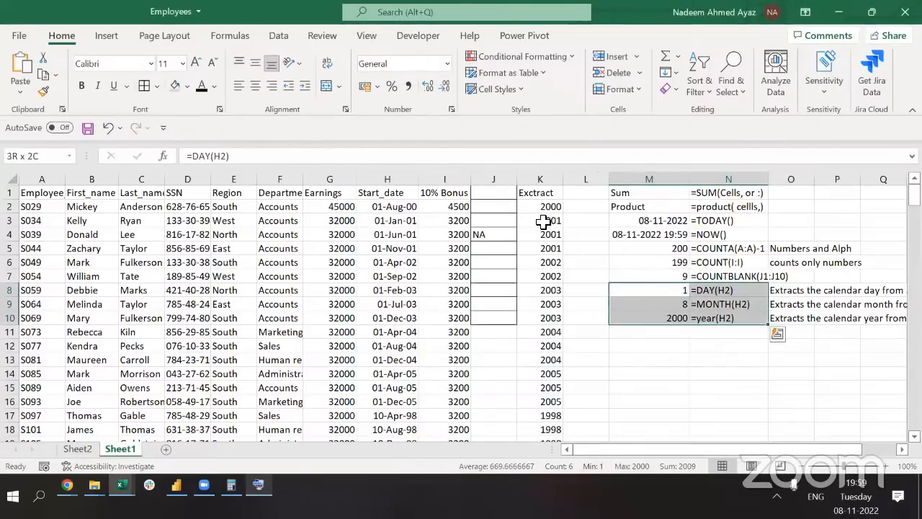
{"action": "left_click", "coordinate": [543, 222]}
{"action": "left_click", "coordinate": [548, 210]}
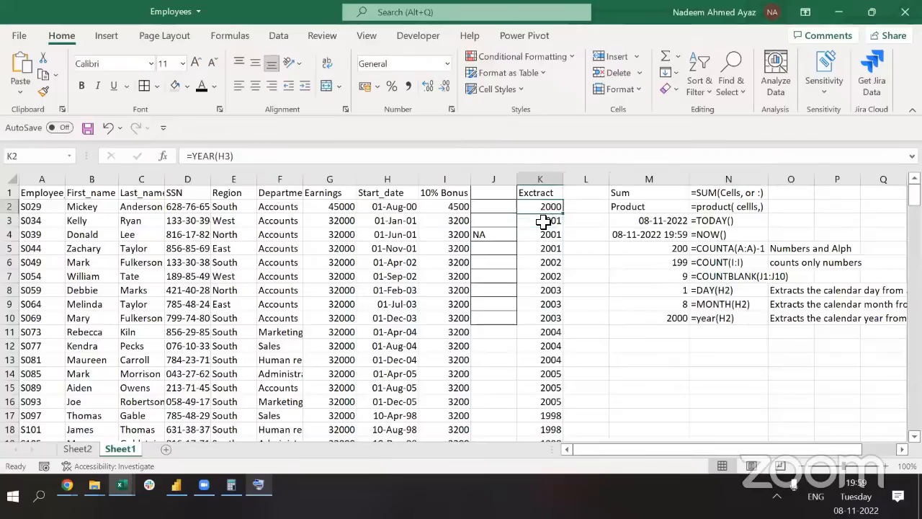
{"action": "left_click", "coordinate": [659, 291]}
{"action": "left_click", "coordinate": [662, 305]}
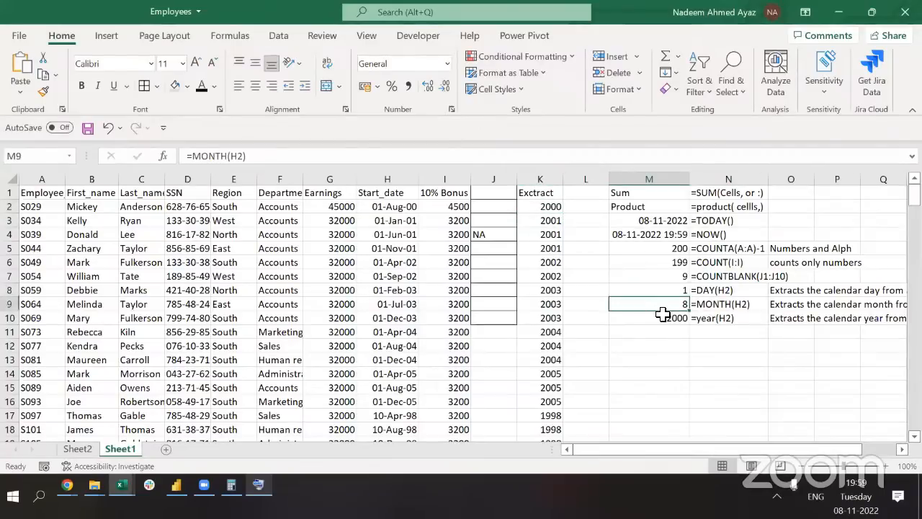
Delete the year values from the Exctract column K, leaving its header
{"action": "left_click", "coordinate": [662, 315]}
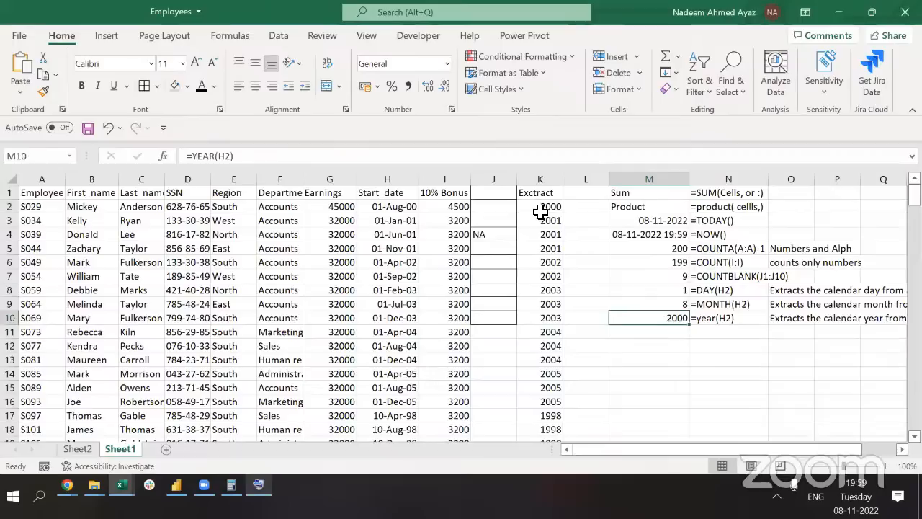
{"action": "left_click", "coordinate": [541, 209]}
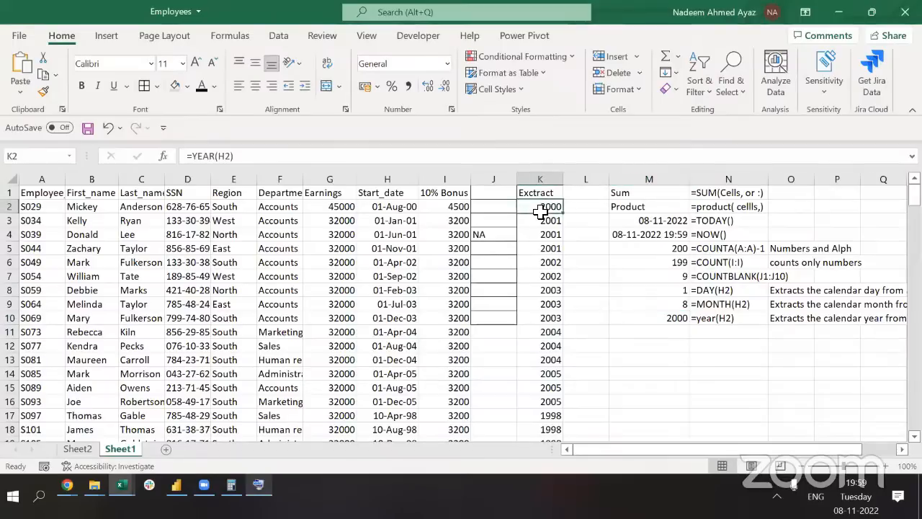
{"action": "key", "text": "Left"}
{"action": "key", "text": "Left"}
{"action": "key", "text": "Left"}
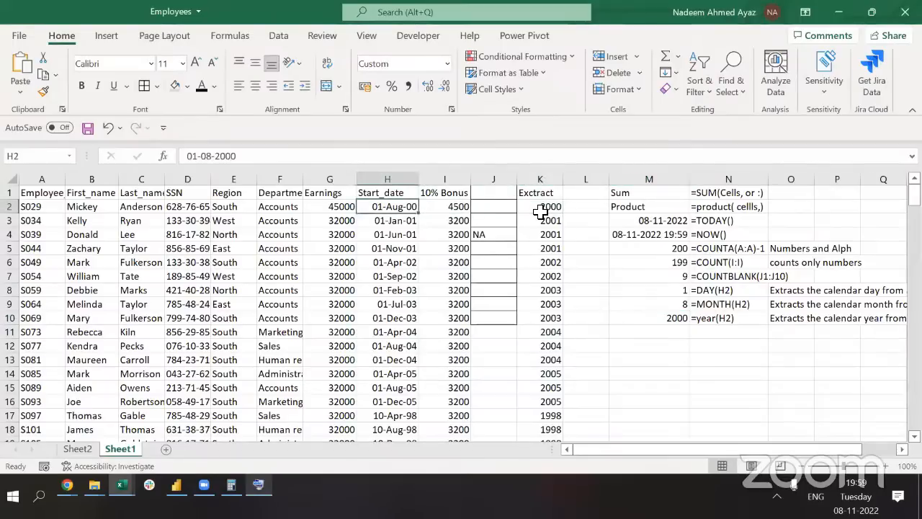
{"action": "key", "text": "Right"}
{"action": "key", "text": "Right"}
{"action": "key", "text": "Right"}
{"action": "key", "text": "ctrl+space"}
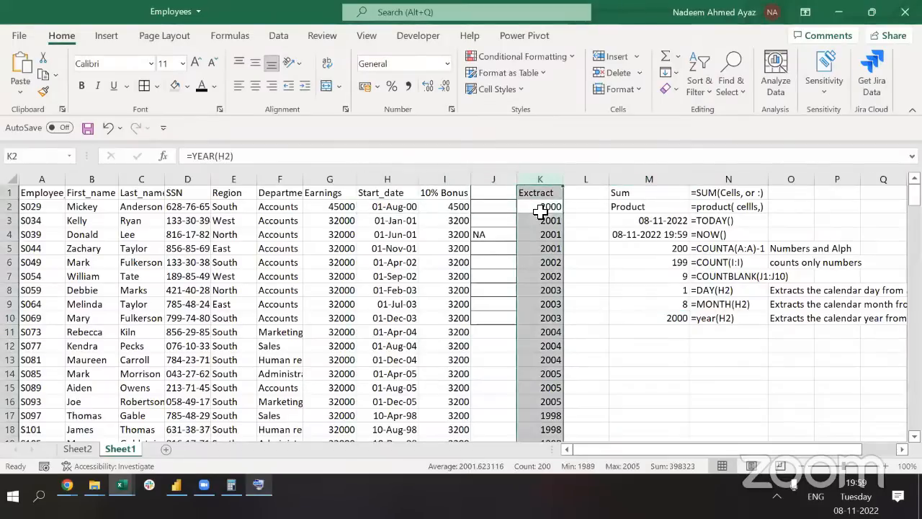
{"action": "key", "text": "ctrl+shift+Down"}
{"action": "key", "text": "Delete"}
{"action": "key", "text": "ctrl+Up"}
{"action": "key", "text": "Down"}
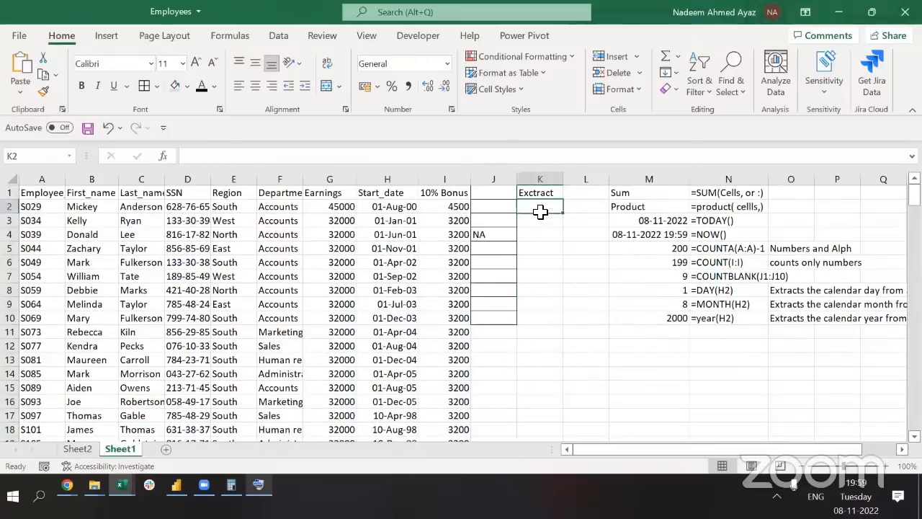
Type Aug, Jan, Jun in K2:K4, Flash Fill the rest, then undo the fill
{"action": "type", "text": "A"}
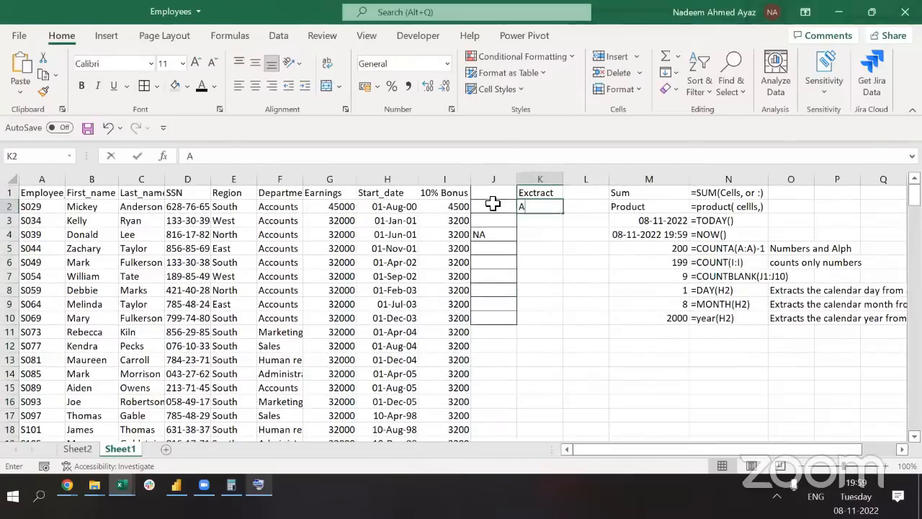
{"action": "type", "text": "ug"}
{"action": "key", "text": "Return"}
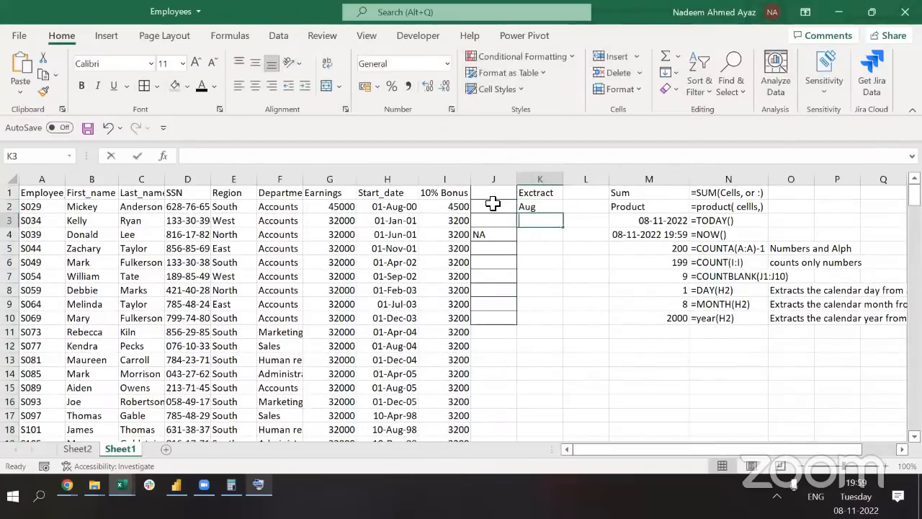
{"action": "type", "text": "Jan"}
{"action": "key", "text": "Return"}
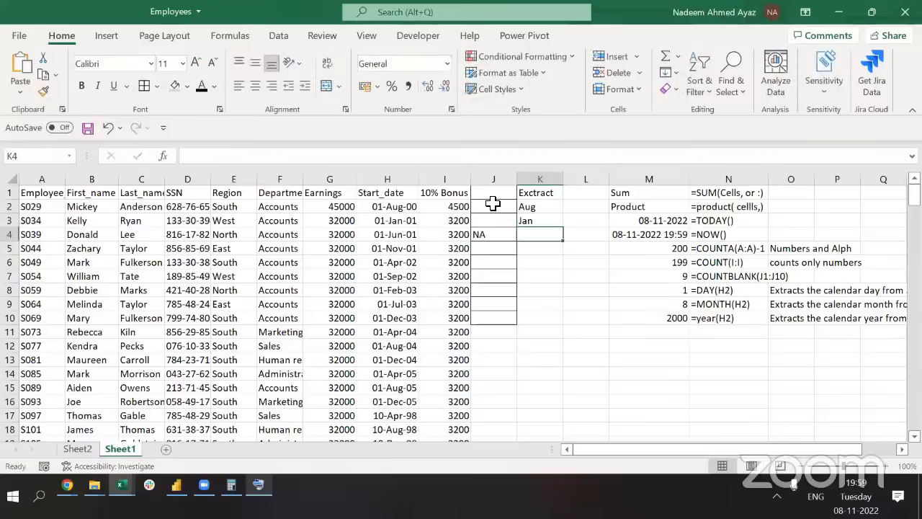
{"action": "type", "text": "Jun"}
{"action": "key", "text": "ctrl+Return"}
{"action": "key", "text": "Down"}
{"action": "key", "text": "Up"}
{"action": "key", "text": "ctrl+e"}
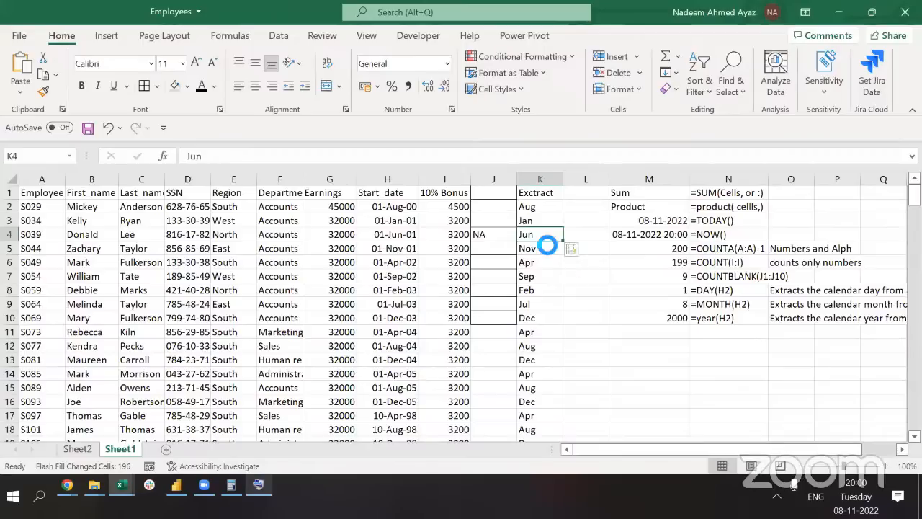
{"action": "key", "text": "ctrl+z"}
{"action": "key", "text": "ctrl+z"}
{"action": "key", "text": "Up"}
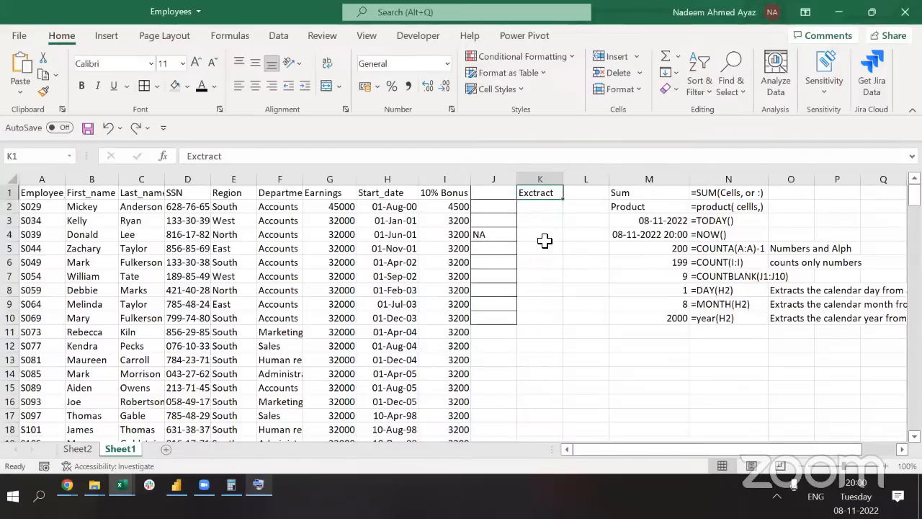
Retype Aug, Jan, Jun in K2:K4 and Flash Fill the month abbreviations down column K
{"action": "key", "text": "Down"}
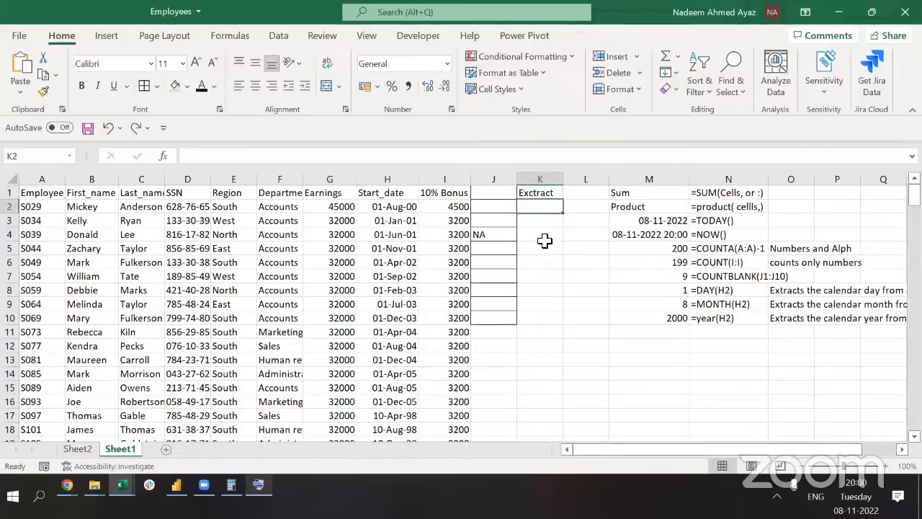
{"action": "type", "text": "Aug"}
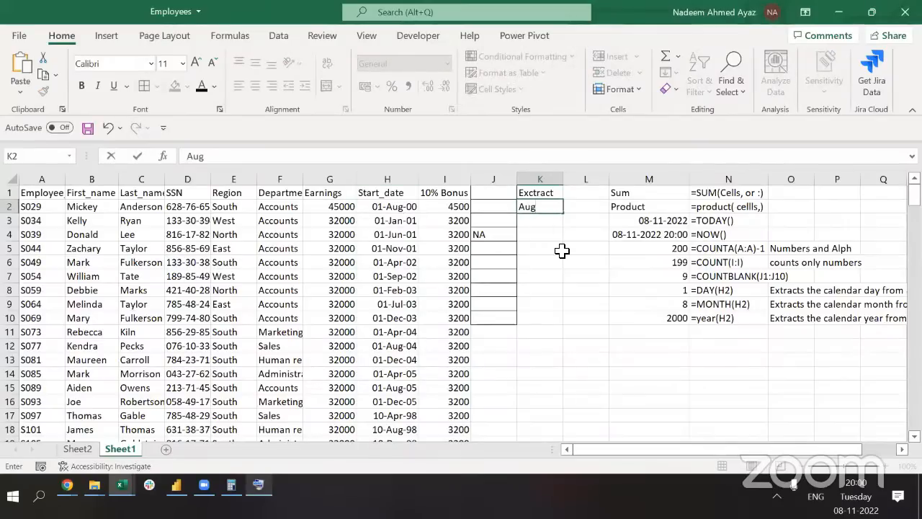
{"action": "key", "text": "Return"}
{"action": "type", "text": "Jua"}
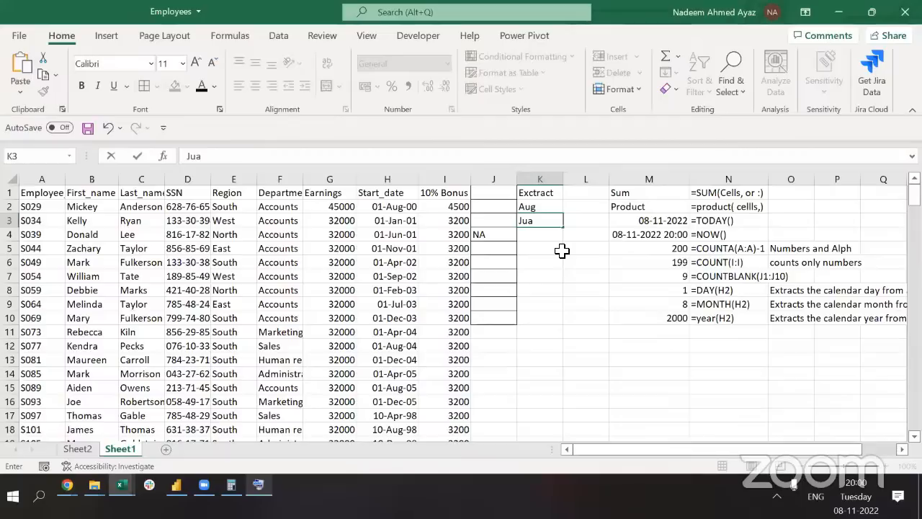
{"action": "key", "text": "BackSpace"}
{"action": "key", "text": "BackSpace"}
{"action": "type", "text": "an"}
{"action": "key", "text": "Return"}
{"action": "type", "text": "Jun"}
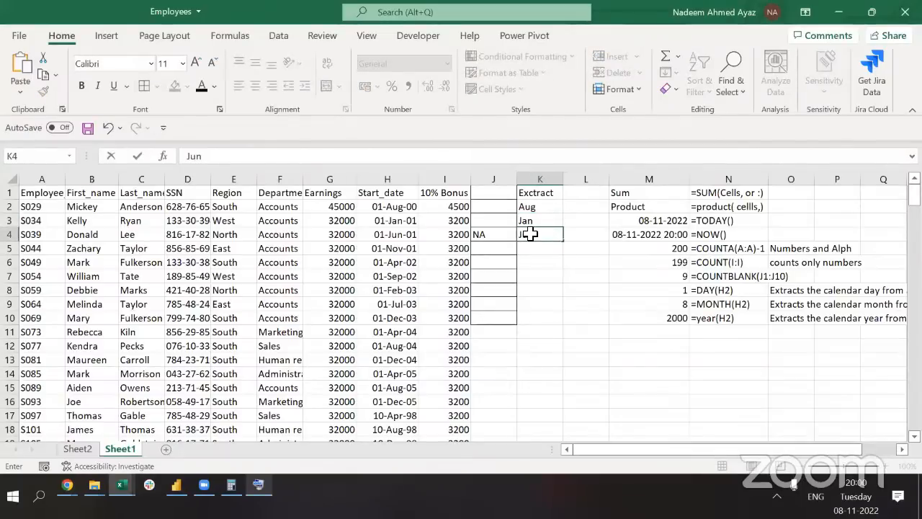
{"action": "left_click", "coordinate": [537, 252]}
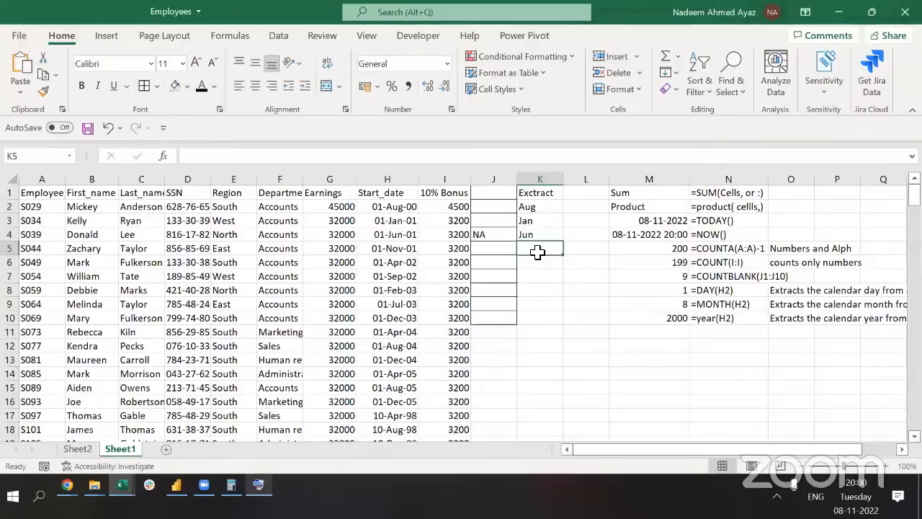
{"action": "left_click", "coordinate": [260, 484]}
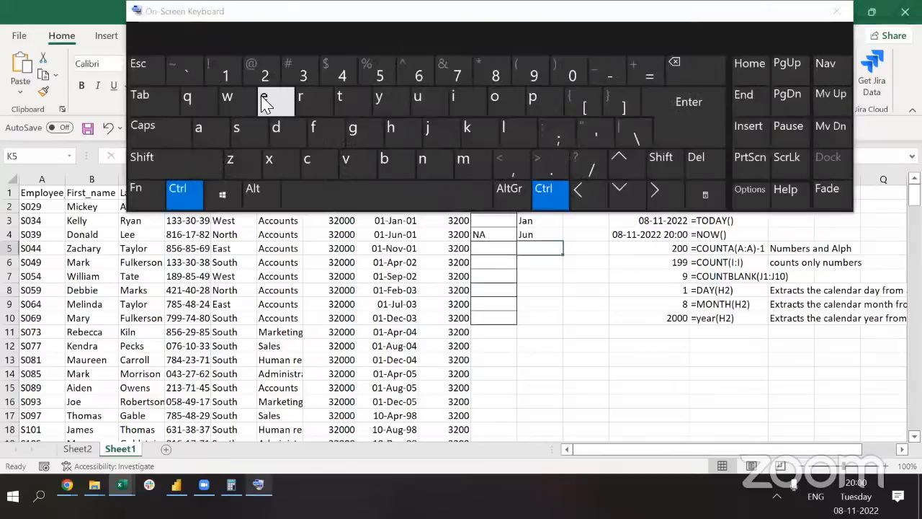
{"action": "left_click", "coordinate": [265, 101]}
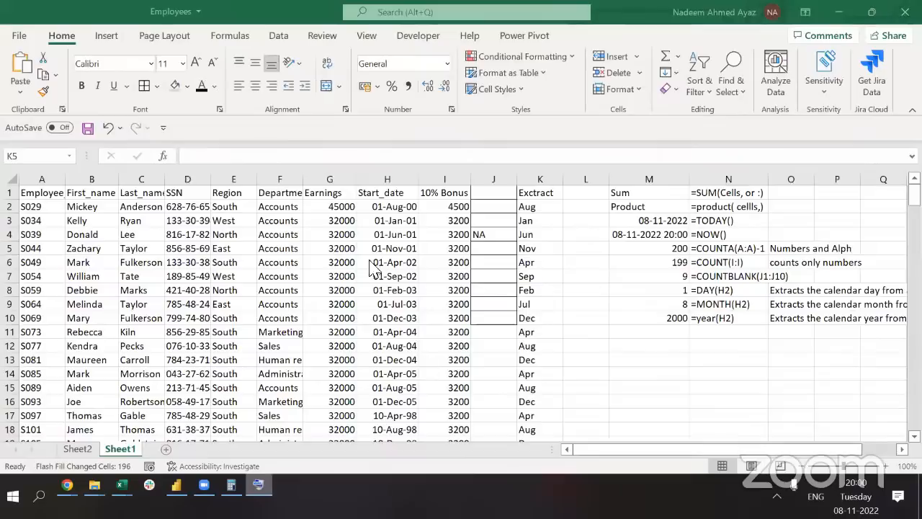
Clear the flash-filled months from K2:K200 and return to K2
{"action": "left_click", "coordinate": [539, 231]}
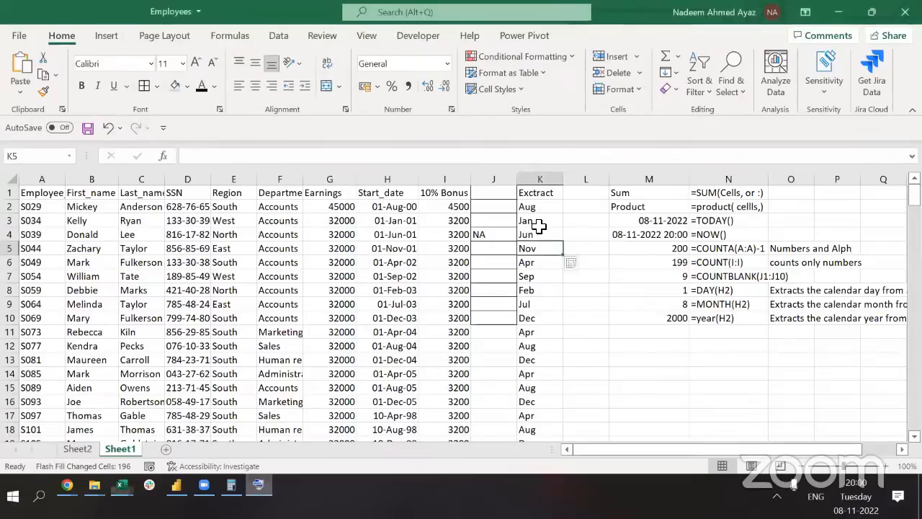
{"action": "key", "text": "Up"}
{"action": "key", "text": "Up"}
{"action": "key", "text": "ctrl+shift+Down"}
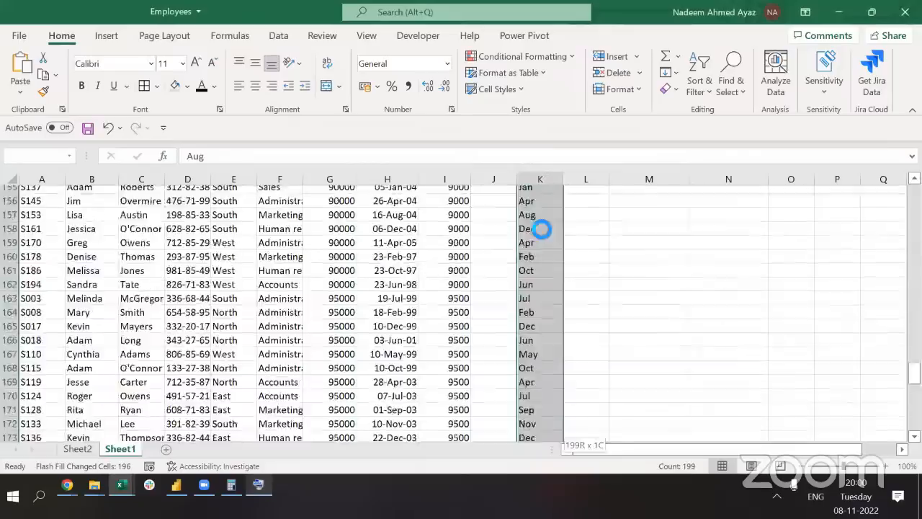
{"action": "key", "text": "Delete"}
{"action": "key", "text": "ctrl+Up"}
{"action": "key", "text": "Down"}
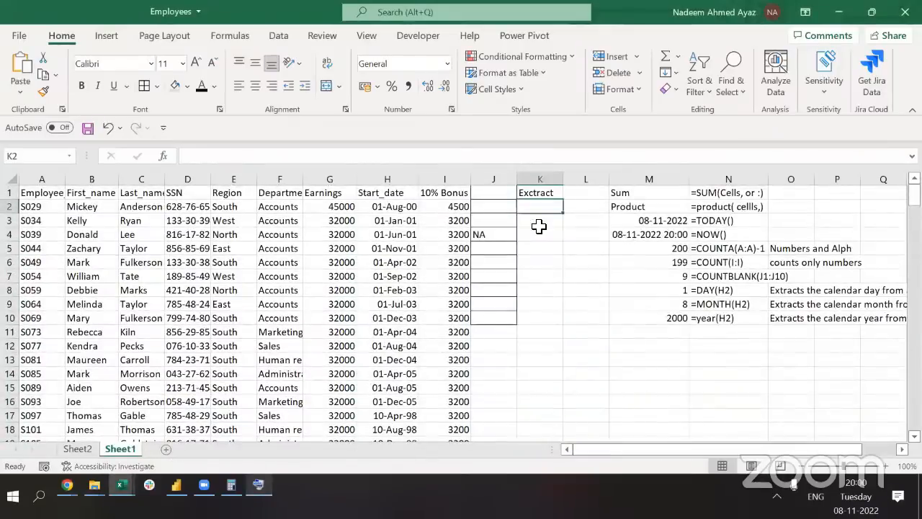
Enter =TEXT(H2,"MMM") in K2 to show the start month abbreviation
{"action": "type", "text": "="}
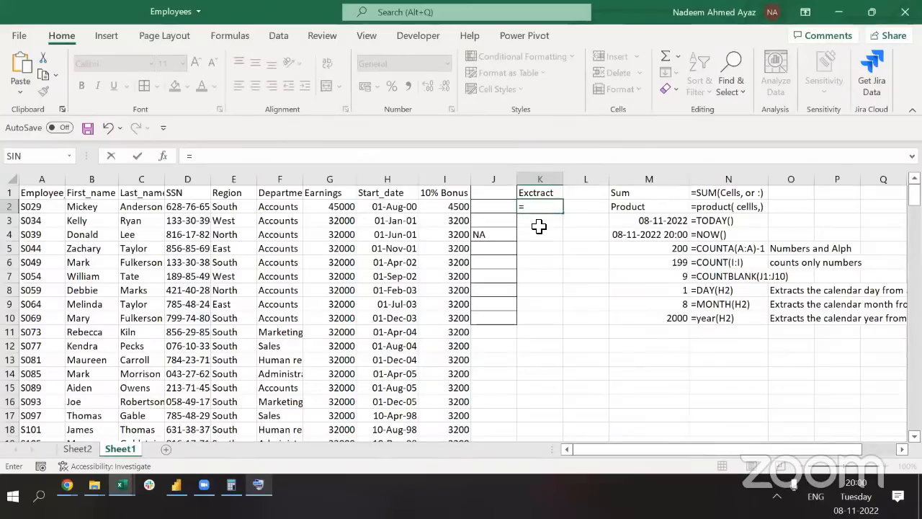
{"action": "type", "text": "TEXT("}
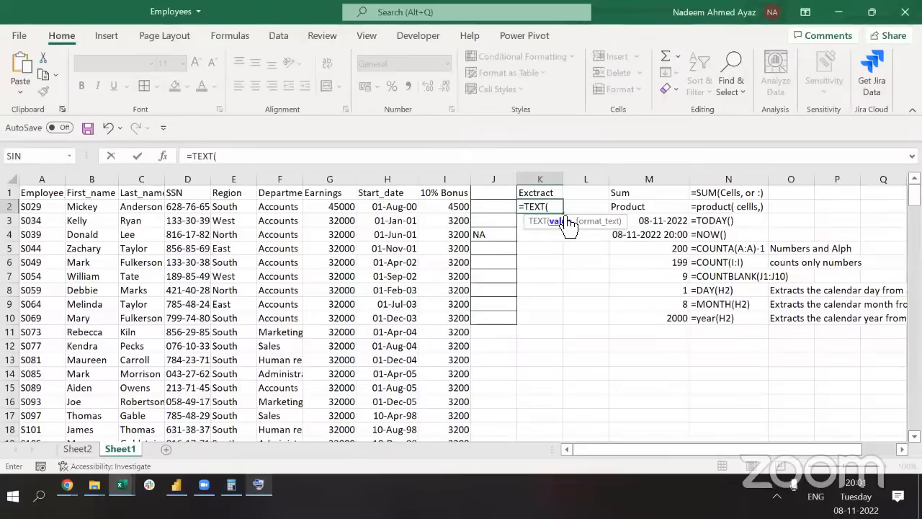
{"action": "left_click", "coordinate": [387, 209]}
{"action": "type", "text": ","}
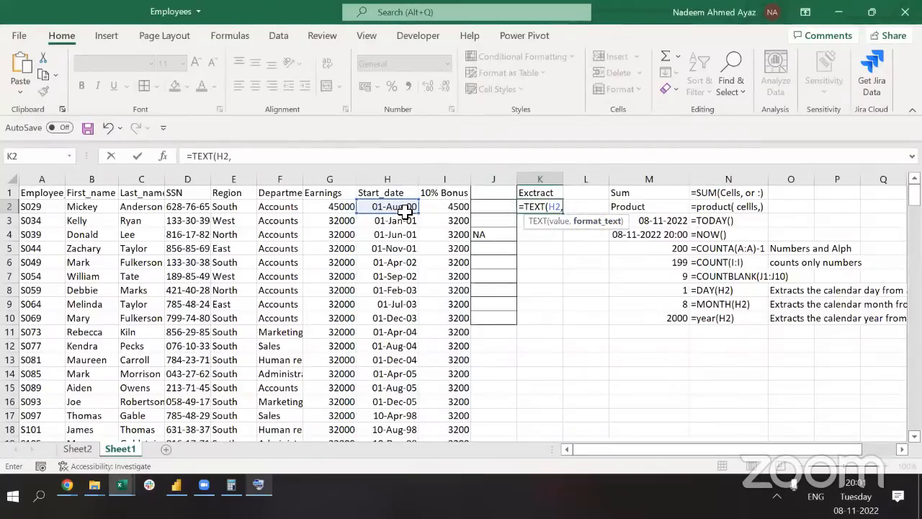
{"action": "type", "text": "\"MMM\")"}
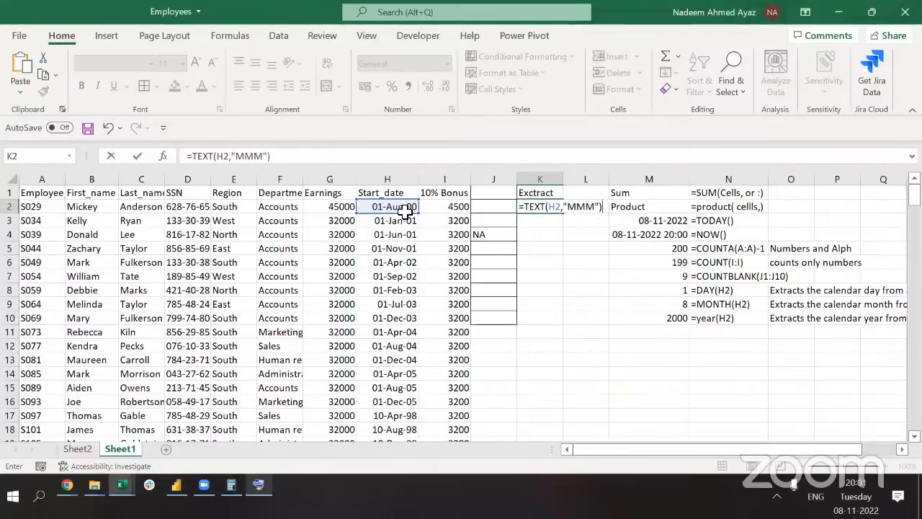
{"action": "key", "text": "ctrl+Return"}
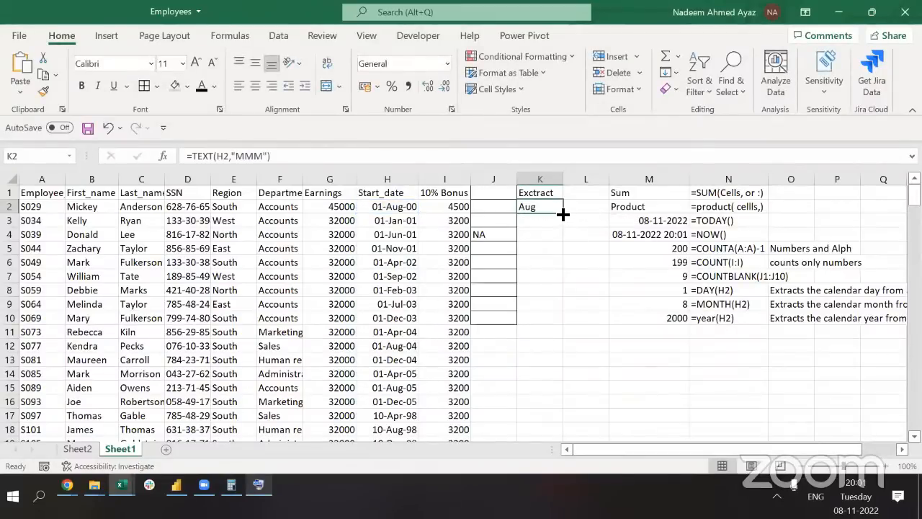
Copy K2's TEXT formula down the Extract column through K200
{"action": "key", "text": "ctrl+c"}
{"action": "key", "text": "Left"}
{"action": "key", "text": "Left"}
{"action": "key", "text": "ctrl+Down"}
{"action": "key", "text": "Right"}
{"action": "key", "text": "ctrl+shift+Up"}
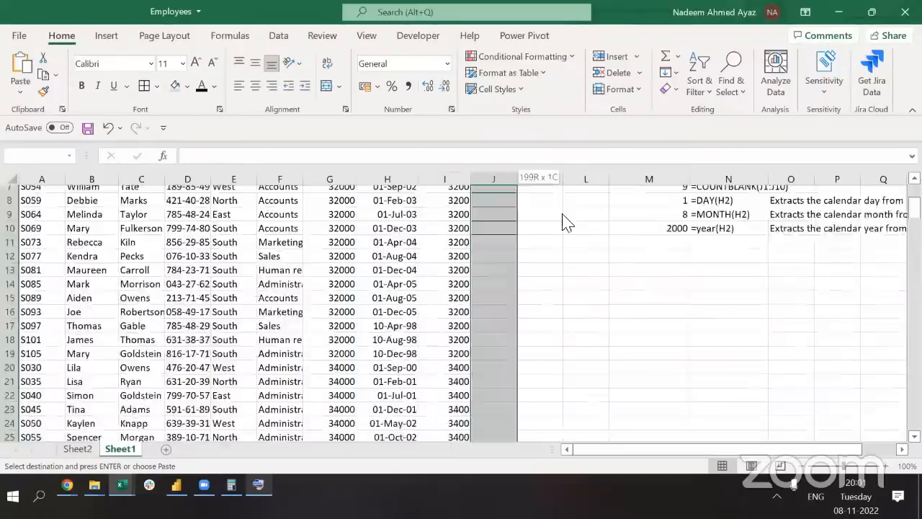
{"action": "key", "text": "alt"}
{"action": "key", "text": "Escape"}
{"action": "key", "text": "Right"}
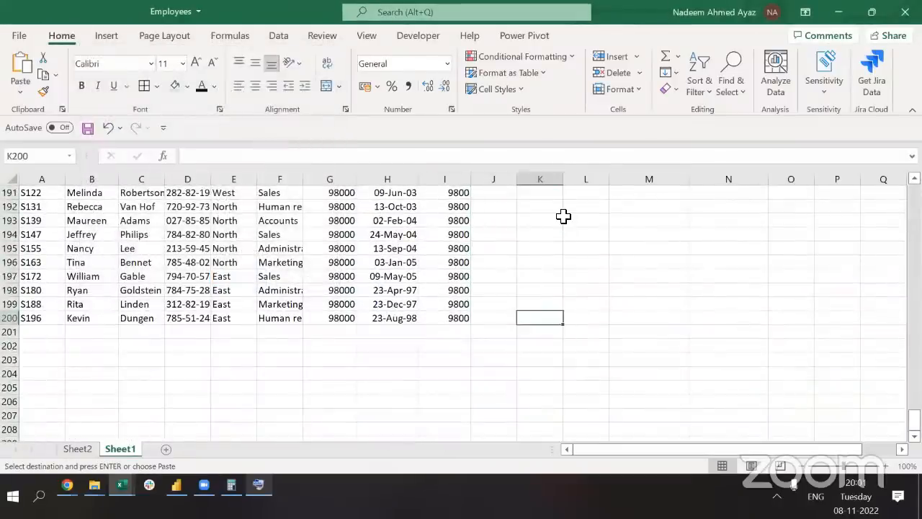
{"action": "key", "text": "ctrl+shift+Up"}
{"action": "key", "text": "ctrl+v"}
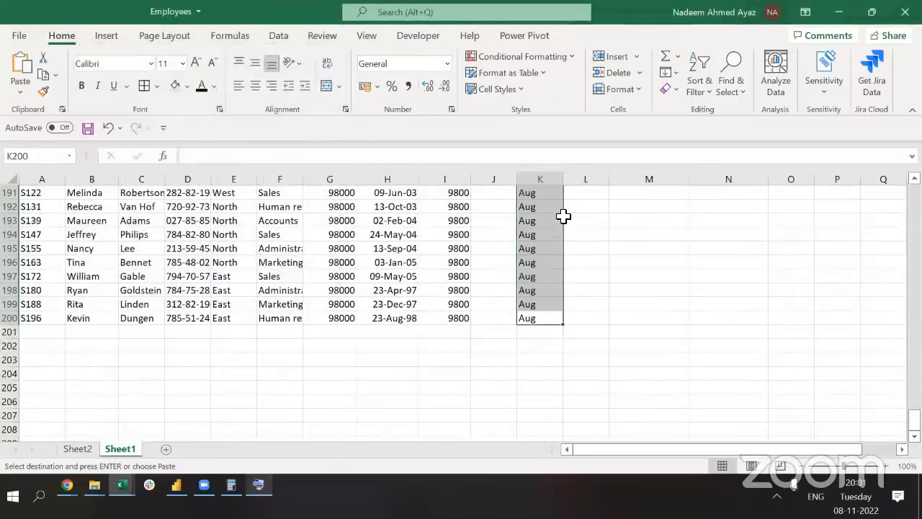
Check the month results down to row 200 and review K2's TEXT formula
{"action": "key", "text": "ctrl+Up"}
{"action": "key", "text": "Down"}
{"action": "key", "text": "Escape"}
{"action": "key", "text": "Down"}
{"action": "key", "text": "Down"}
{"action": "key", "text": "Down"}
{"action": "key", "text": "Down"}
{"action": "key", "text": "Down"}
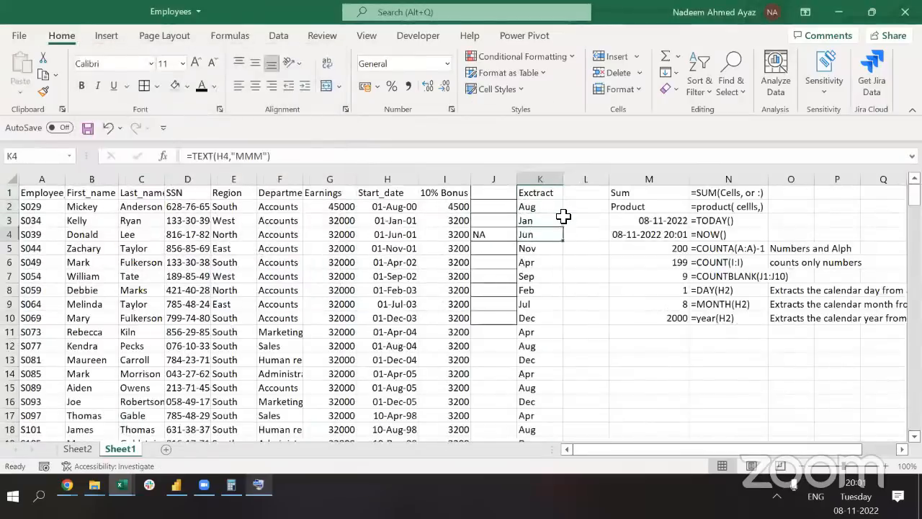
{"action": "key", "text": "Down"}
{"action": "key", "text": "Down"}
{"action": "key", "text": "Down"}
{"action": "key", "text": "Down"}
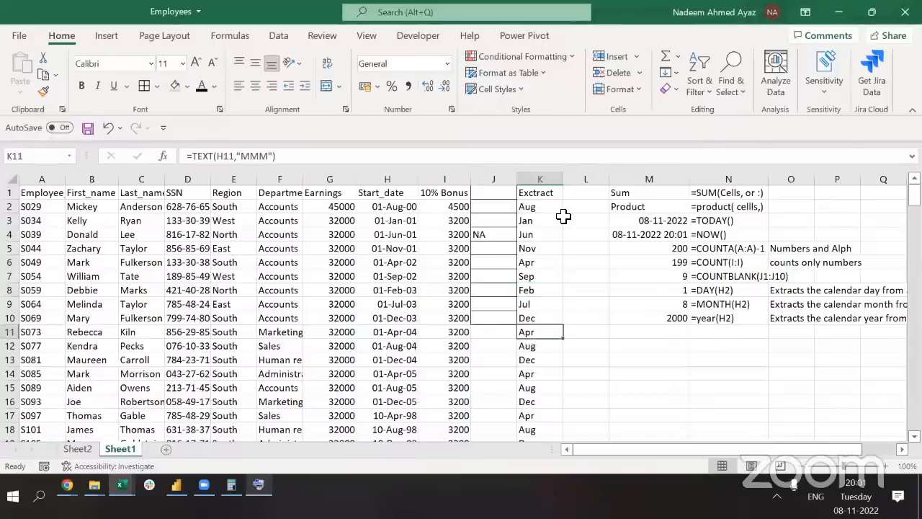
{"action": "key", "text": "ctrl+Up"}
{"action": "key", "text": "Down"}
{"action": "key", "text": "ctrl+Down"}
{"action": "key", "text": "ctrl+Up"}
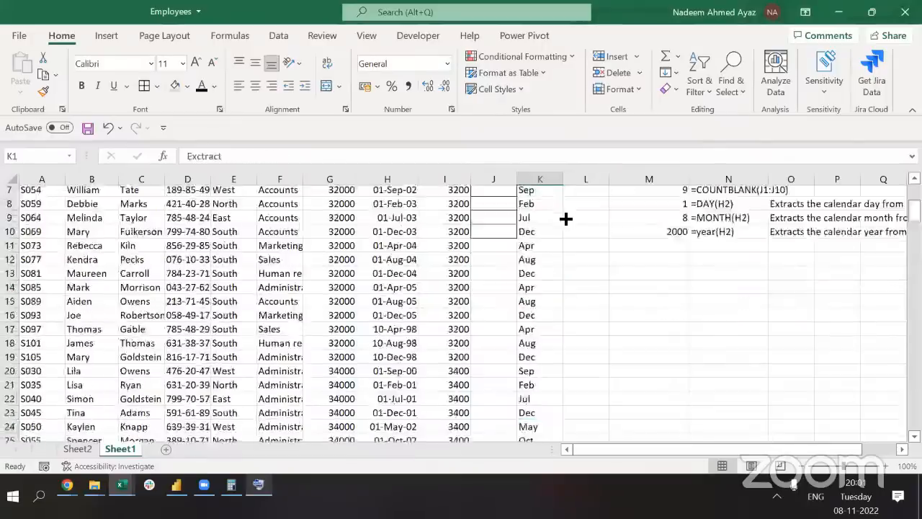
{"action": "key", "text": "Down"}
{"action": "key", "text": "F2"}
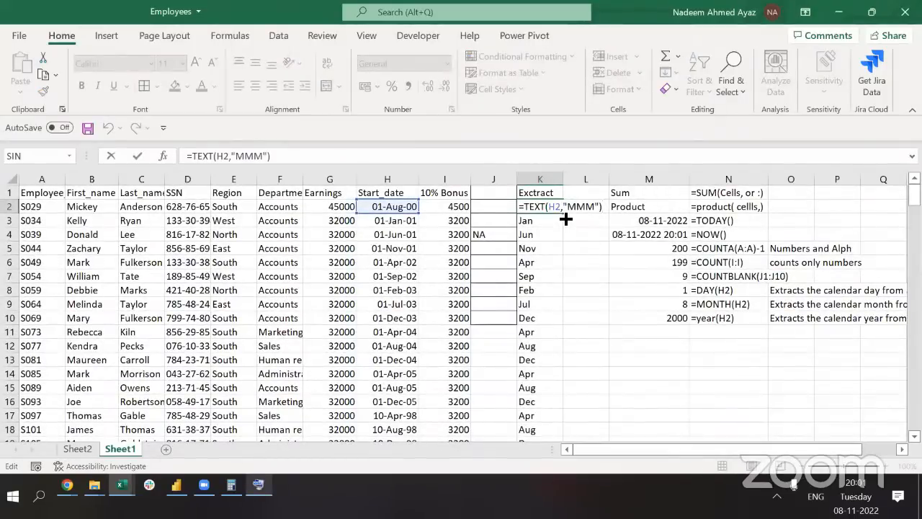
{"action": "key", "text": "ctrl+Return"}
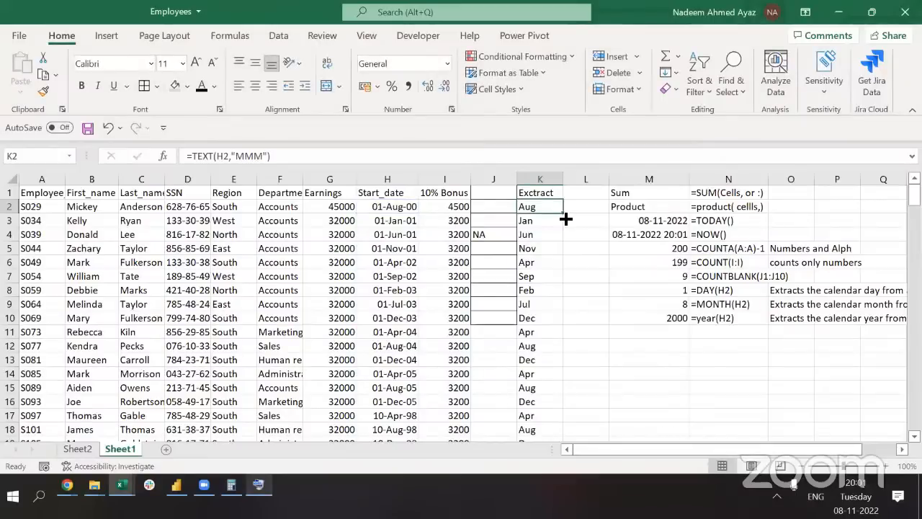
{"action": "key", "text": "F2"}
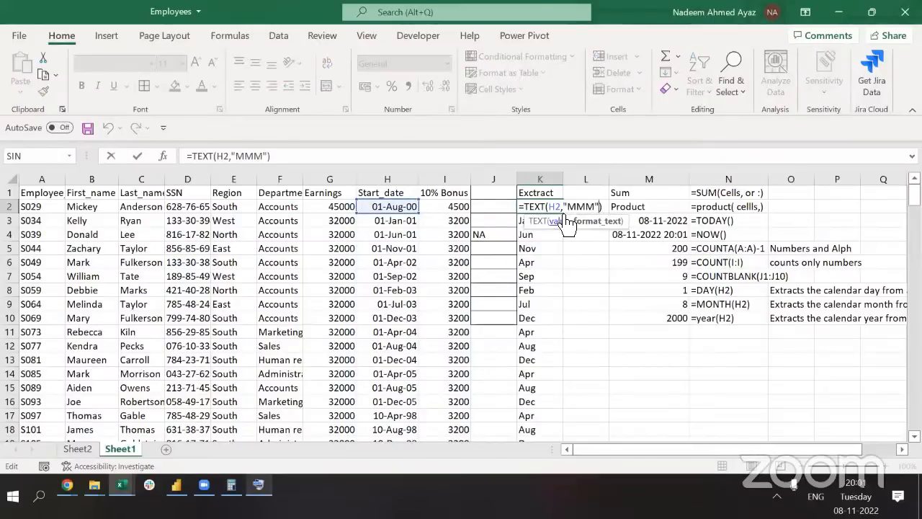
{"action": "left_click", "coordinate": [564, 214]}
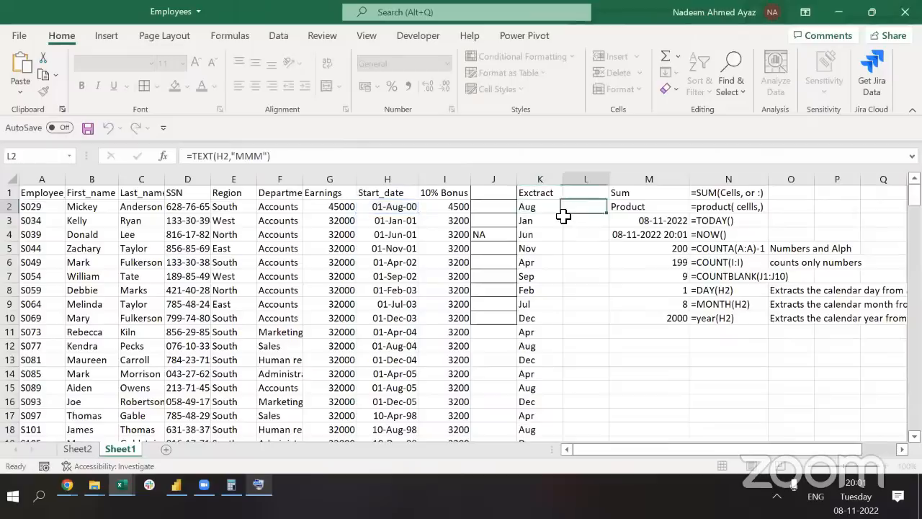
Record the TEXT month example in row 11: result Aug in M11, formula text in N11
{"action": "key", "text": "Right"}
{"action": "key", "text": "Right"}
{"action": "key", "text": "ctrl+Down"}
{"action": "key", "text": "Left"}
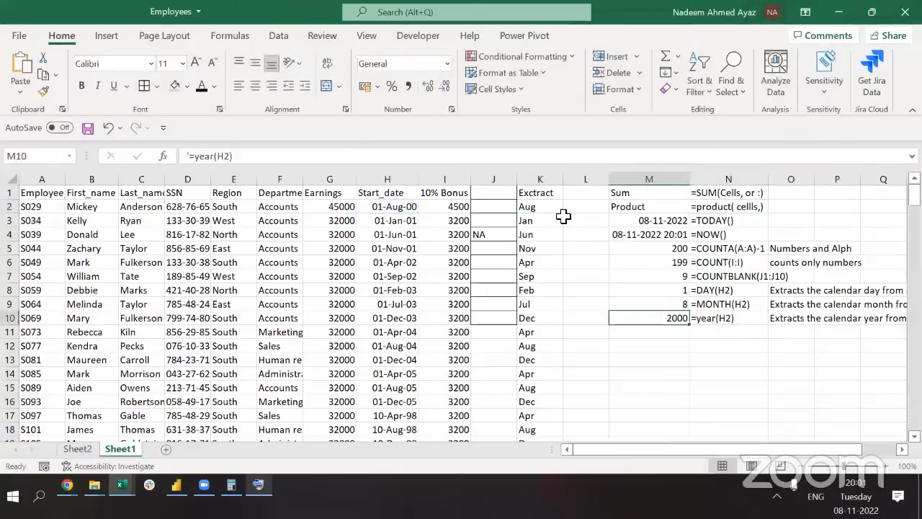
{"action": "key", "text": "Down"}
{"action": "type", "text": "="}
{"action": "key", "text": "BackSpace"}
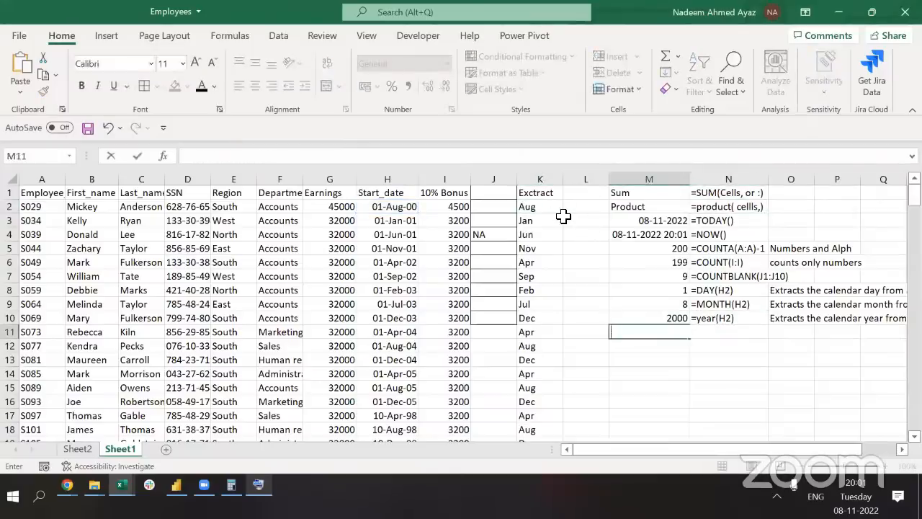
{"action": "key", "text": "ctrl+v"}
{"action": "key", "text": "Return"}
{"action": "key", "text": "Right"}
{"action": "type", "text": "'"}
{"action": "key", "text": "ctrl+v"}
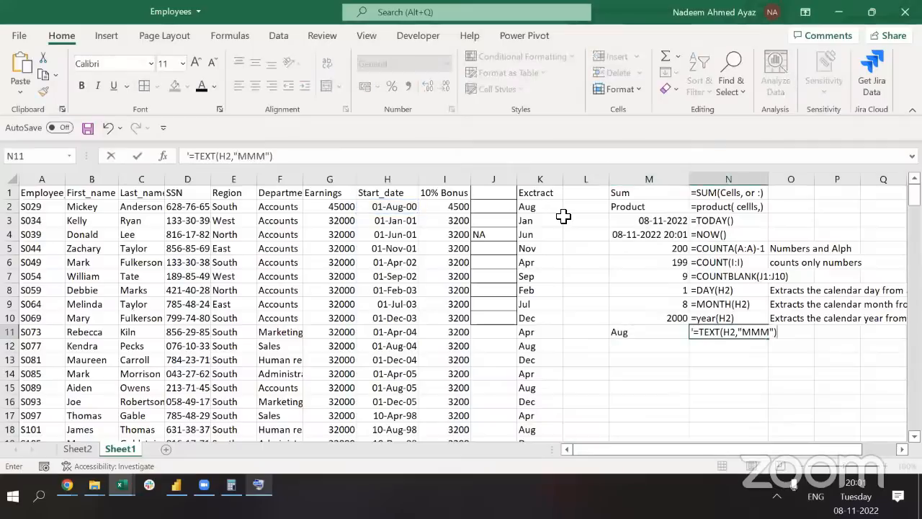
{"action": "key", "text": "Return"}
Change K2's format code to "MMMM" and copy it down K2:K200 for full month names
{"action": "key", "text": "ctrl+Left"}
{"action": "key", "text": "ctrl+Up"}
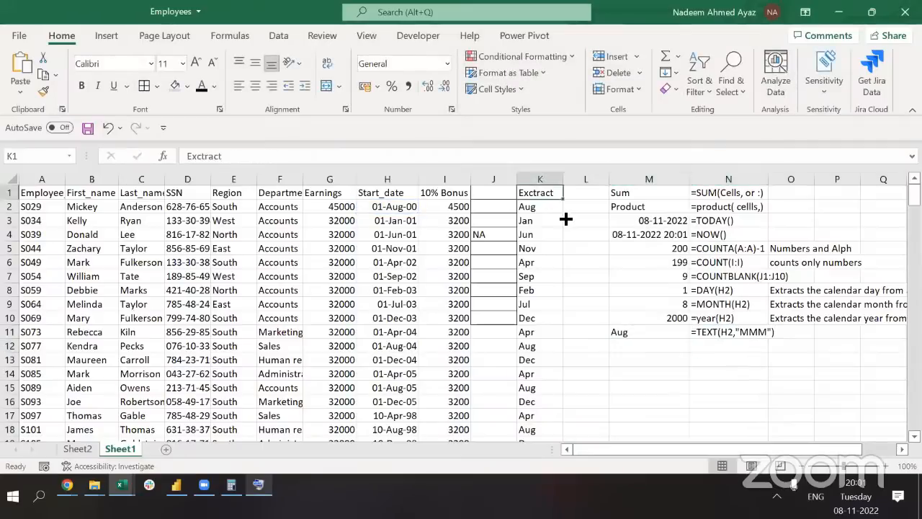
{"action": "key", "text": "Down"}
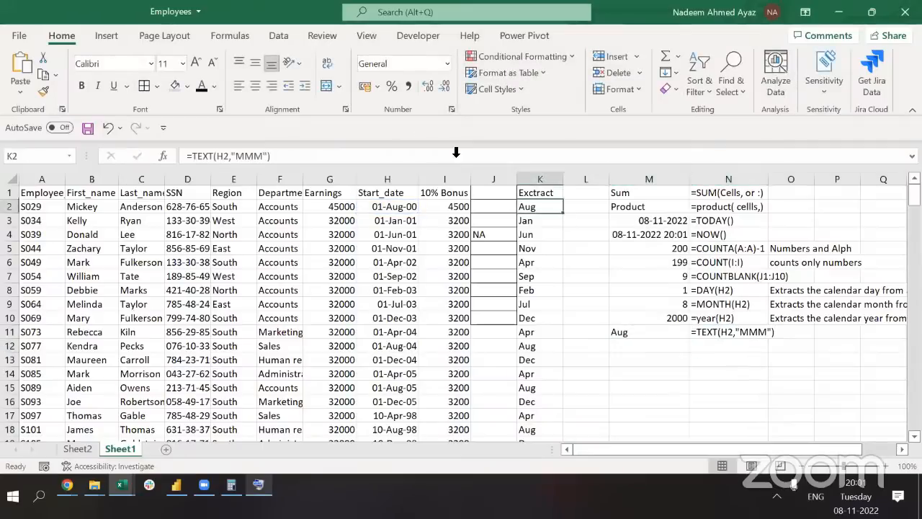
{"action": "left_click", "coordinate": [264, 156]}
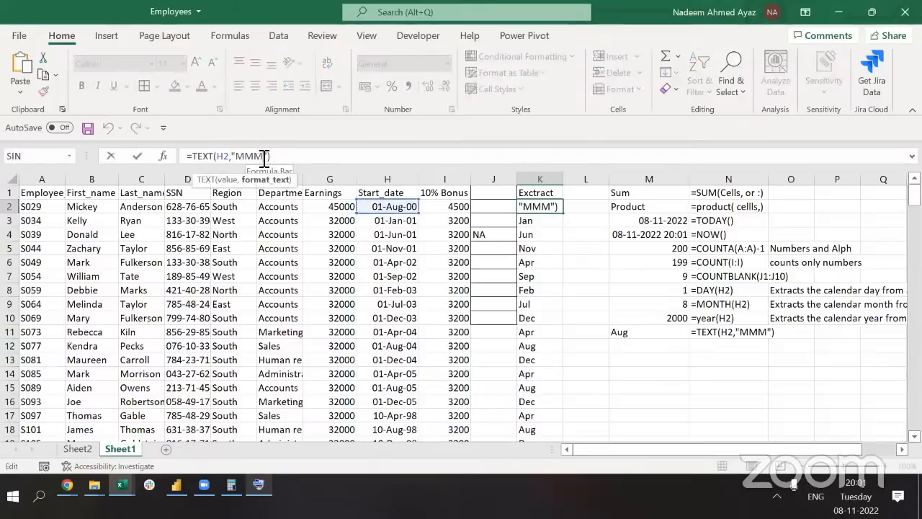
{"action": "type", "text": "M"}
{"action": "key", "text": "ctrl+Return"}
{"action": "key", "text": "ctrl+c"}
{"action": "key", "text": "ctrl+shift+Down"}
{"action": "key", "text": "Return"}
Check the full month names down the column and select K2's MMMM code for replacing
{"action": "key", "text": "Up"}
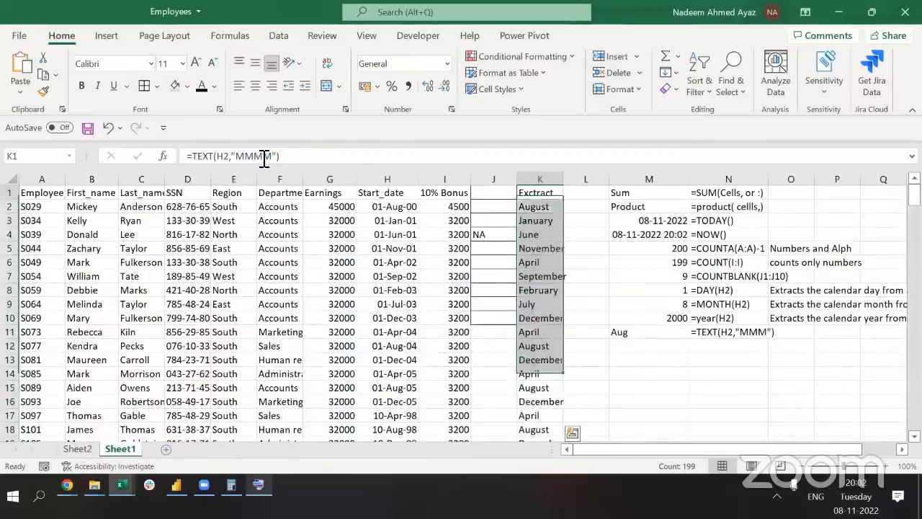
{"action": "key", "text": "Down"}
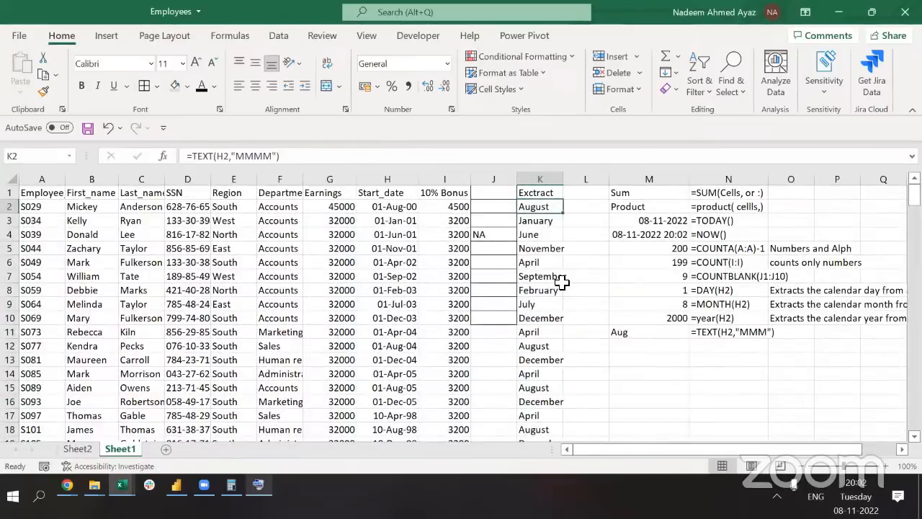
{"action": "key", "text": "ctrl+Down"}
{"action": "key", "text": "ctrl+Up"}
{"action": "key", "text": "Down"}
{"action": "key", "text": "ctrl"}
{"action": "key", "text": "ctrl+Down"}
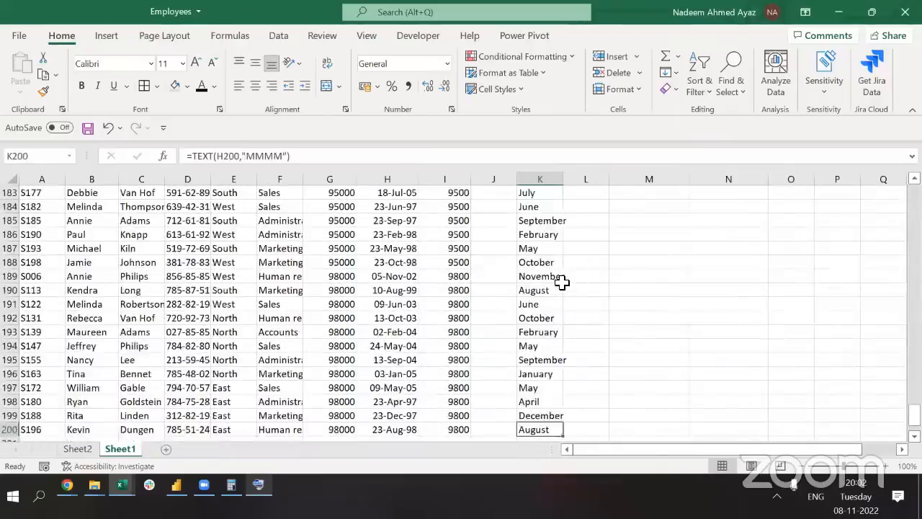
{"action": "key", "text": "Up"}
{"action": "key", "text": "Up"}
{"action": "key", "text": "Up"}
{"action": "key", "text": "Up"}
{"action": "key", "text": "Up"}
{"action": "key", "text": "Up"}
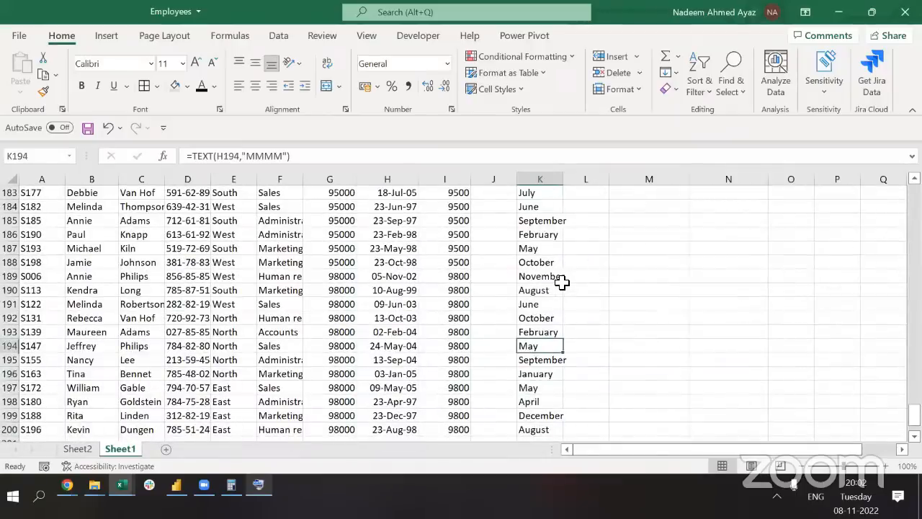
{"action": "key", "text": "ctrl+Up"}
{"action": "key", "text": "Down"}
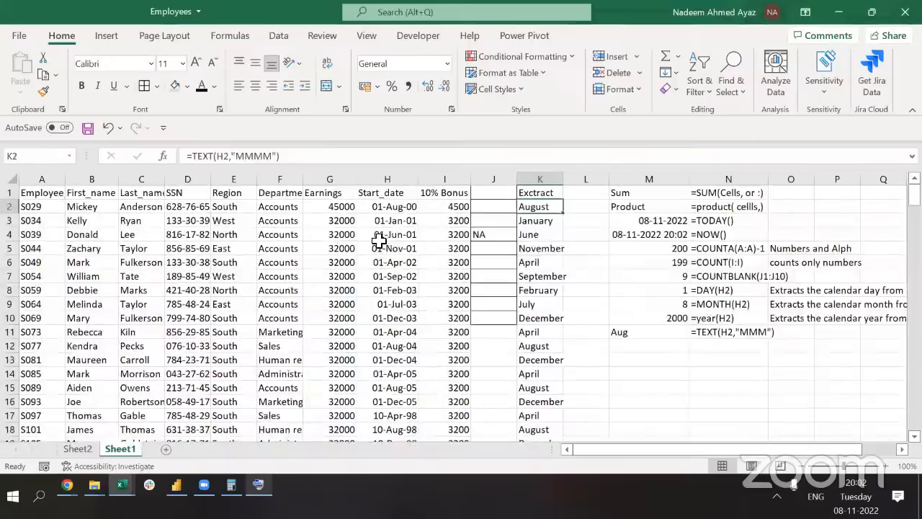
{"action": "left_click", "coordinate": [276, 156]}
{"action": "double_click", "coordinate": [275, 157]}
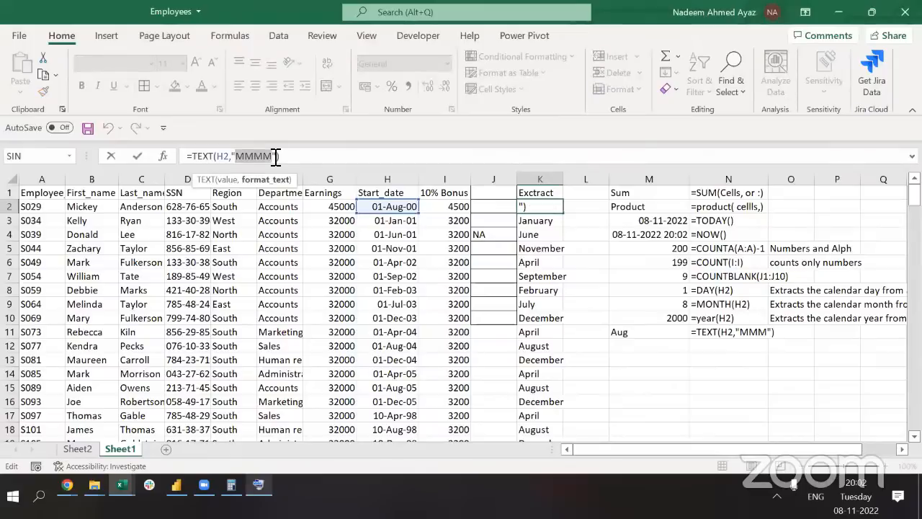
Set K2 to =TEXT(H2,"DD") and fill it down the Extract column
{"action": "type", "text": "DD"}
{"action": "key", "text": "ctrl+Return"}
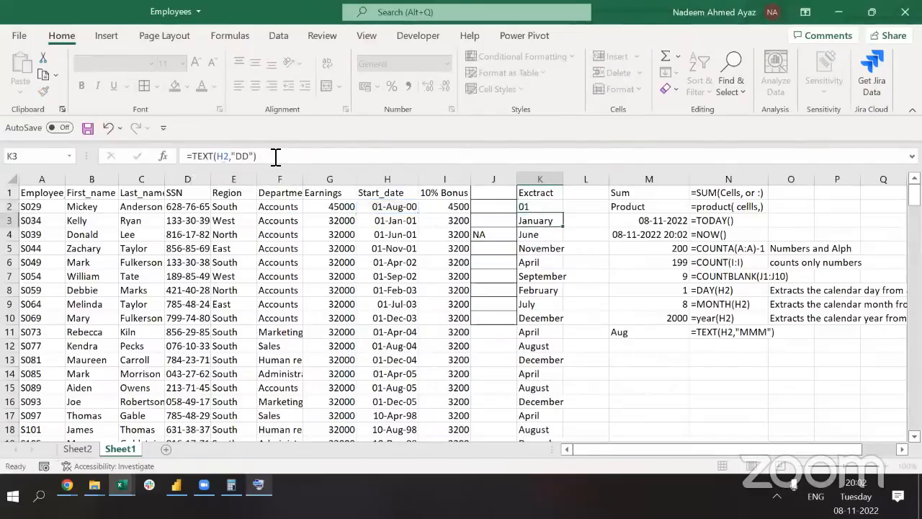
{"action": "key", "text": "ctrl+c"}
{"action": "key", "text": "ctrl+shift+Down"}
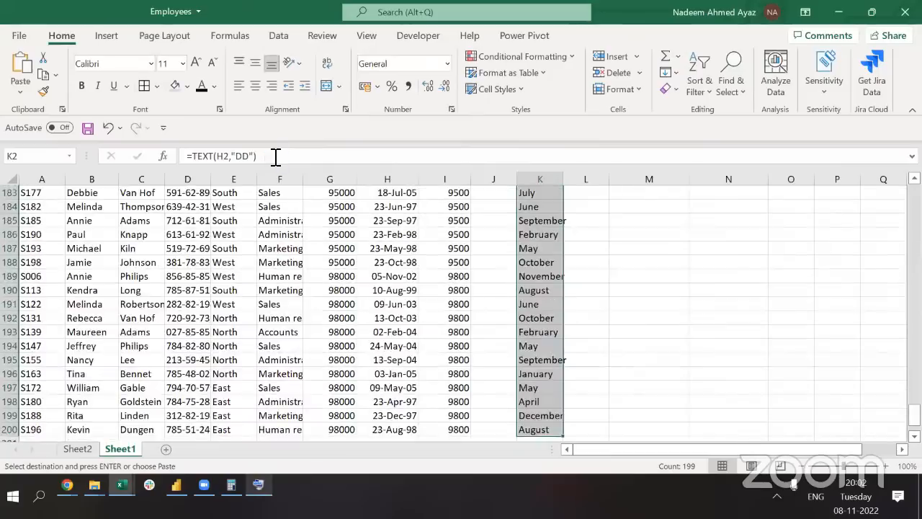
{"action": "key", "text": "Return"}
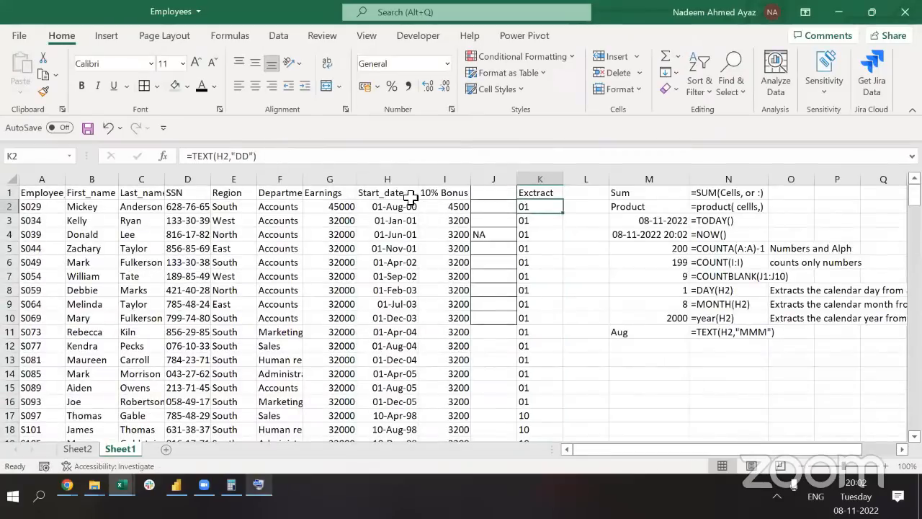
Change K2's format to "DDD" and fill three-letter weekday names down column K
{"action": "left_click", "coordinate": [255, 159]}
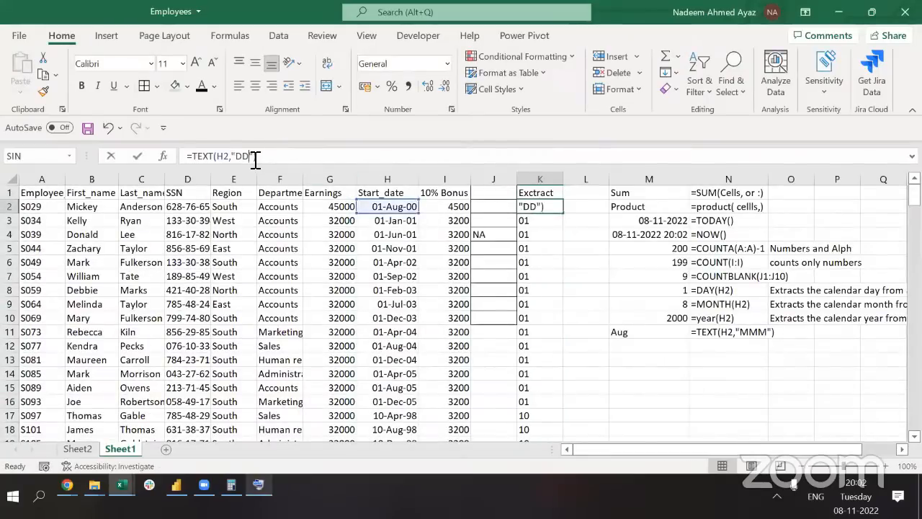
{"action": "type", "text": "D"}
{"action": "key", "text": "Return"}
{"action": "key", "text": "ctrl+c"}
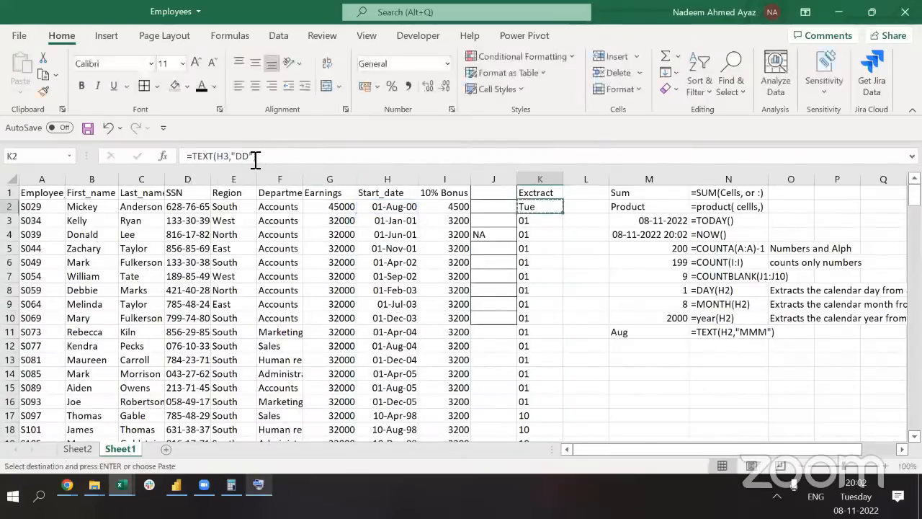
{"action": "key", "text": "ctrl+shift+Down"}
{"action": "key", "text": "Return"}
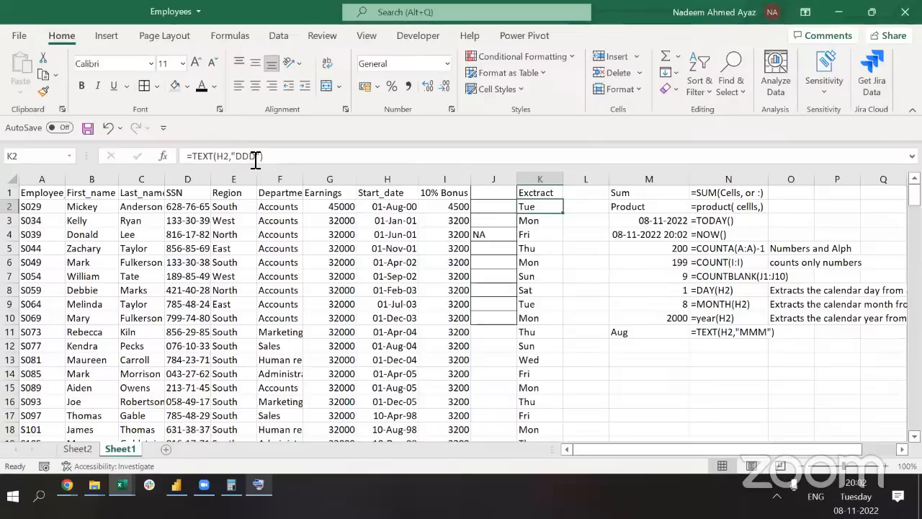
Change K2's format to "DDDD" and fill full weekday names down column K
{"action": "left_click", "coordinate": [256, 158]}
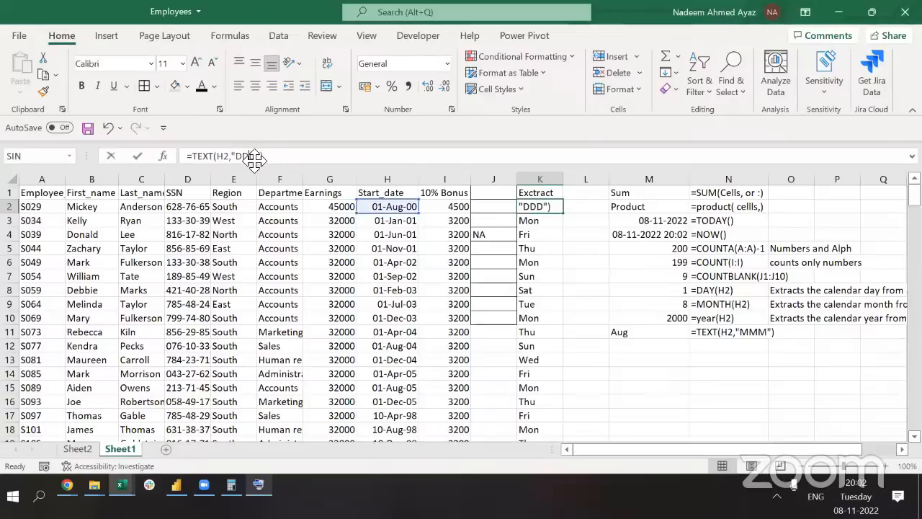
{"action": "type", "text": "D"}
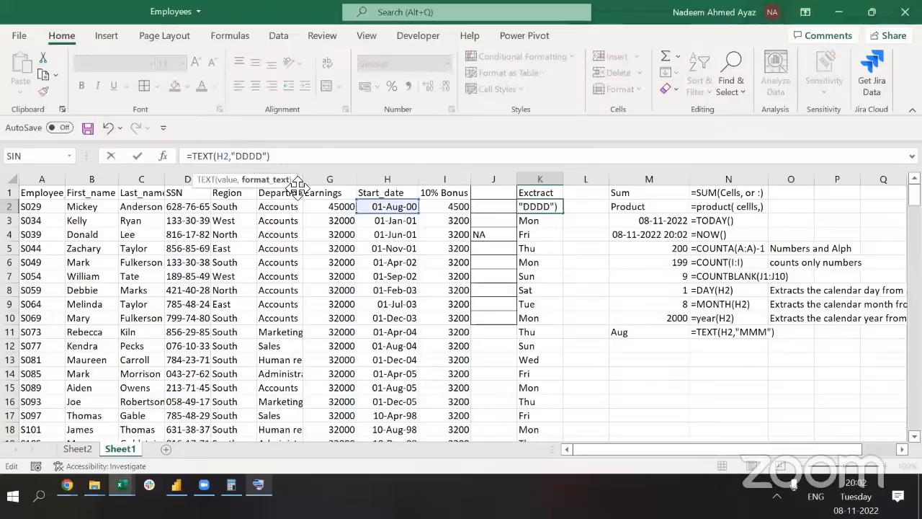
{"action": "key", "text": "Return"}
{"action": "key", "text": "Up"}
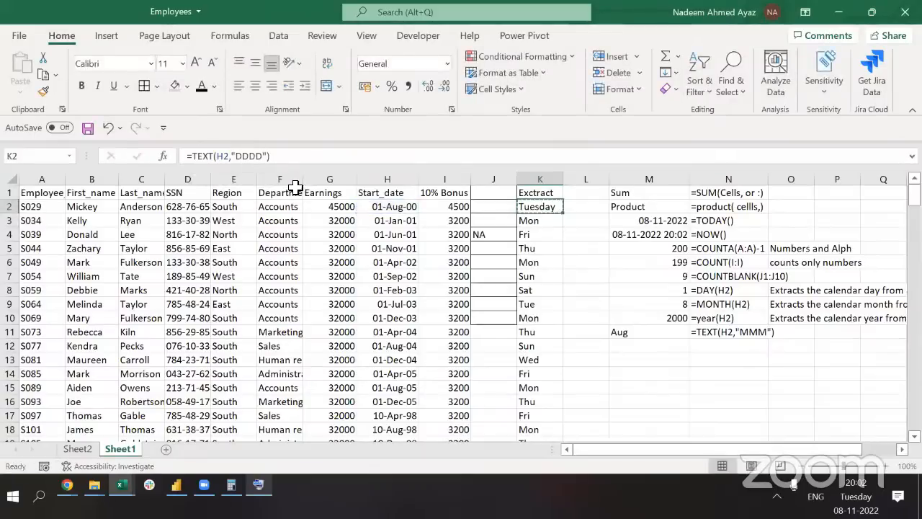
{"action": "key", "text": "ctrl+c"}
{"action": "key", "text": "ctrl+shift+Down"}
{"action": "key", "text": "Return"}
{"action": "key", "text": "ctrl+Up"}
{"action": "key", "text": "Down"}
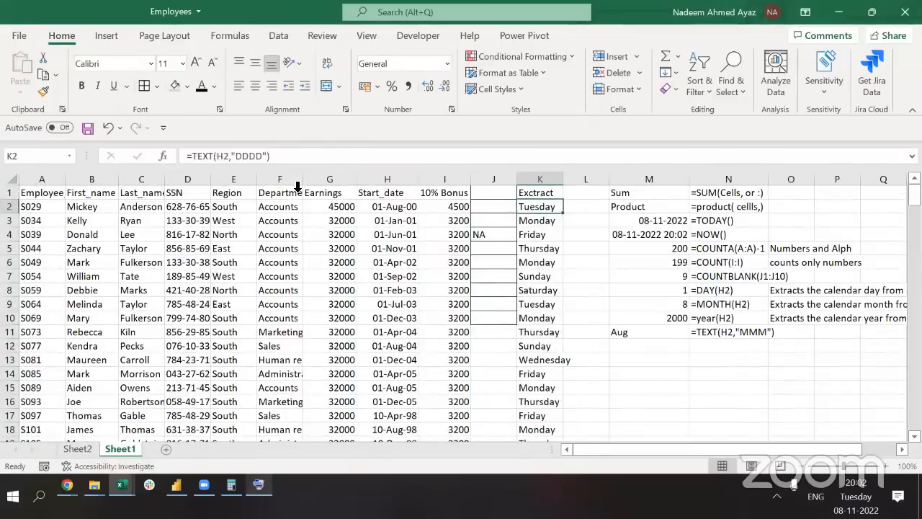
Review K2's formula without changing it, then move down the notes list in column M
{"action": "left_click", "coordinate": [284, 154]}
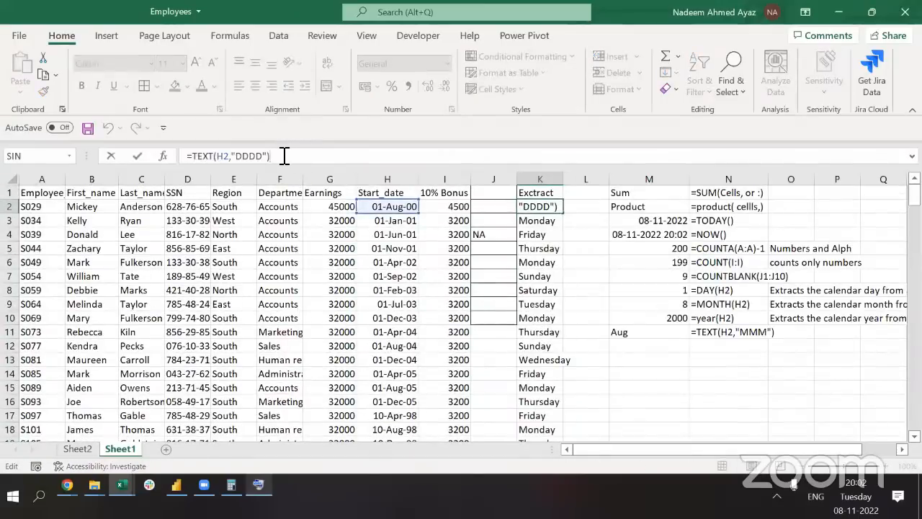
{"action": "key", "text": "shift+Home"}
{"action": "key", "text": "Escape"}
{"action": "key", "text": "Right"}
{"action": "key", "text": "Right"}
{"action": "key", "text": "ctrl+Down"}
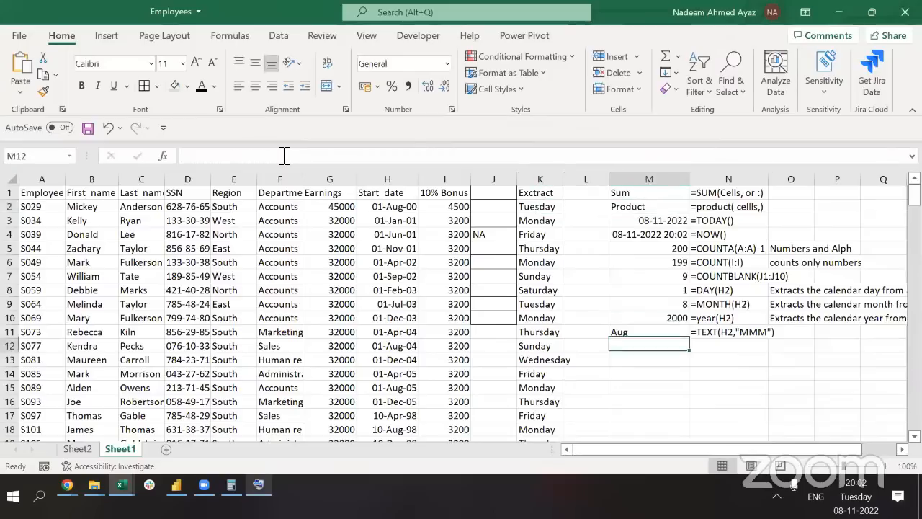
Enter =TEXT(H2,"DDDD") in M12 with its formula text in N12, then select M8:M12
{"action": "key", "text": "Down"}
{"action": "key", "text": "F2"}
{"action": "type", "text": "=TEXT(H2,\"DDDD\")"}
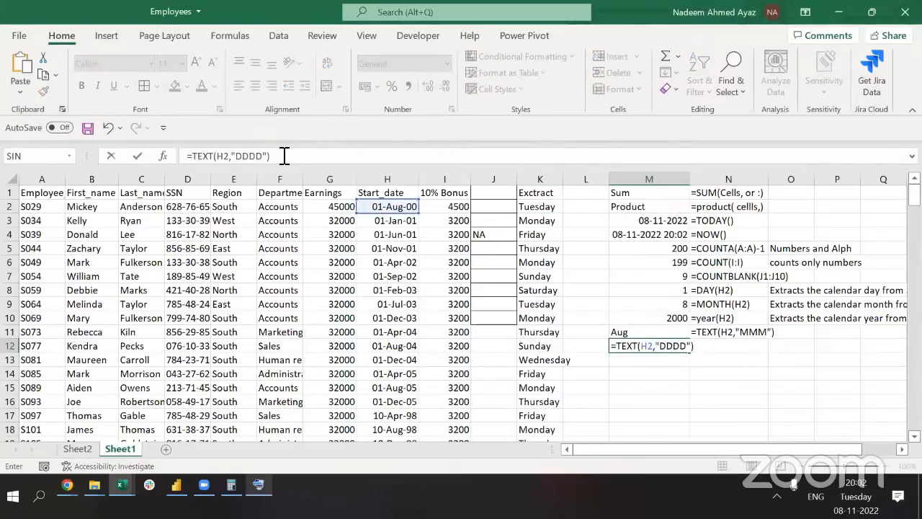
{"action": "key", "text": "Tab"}
{"action": "type", "text": "'"}
{"action": "key", "text": "ctrl+v"}
{"action": "key", "text": "Left"}
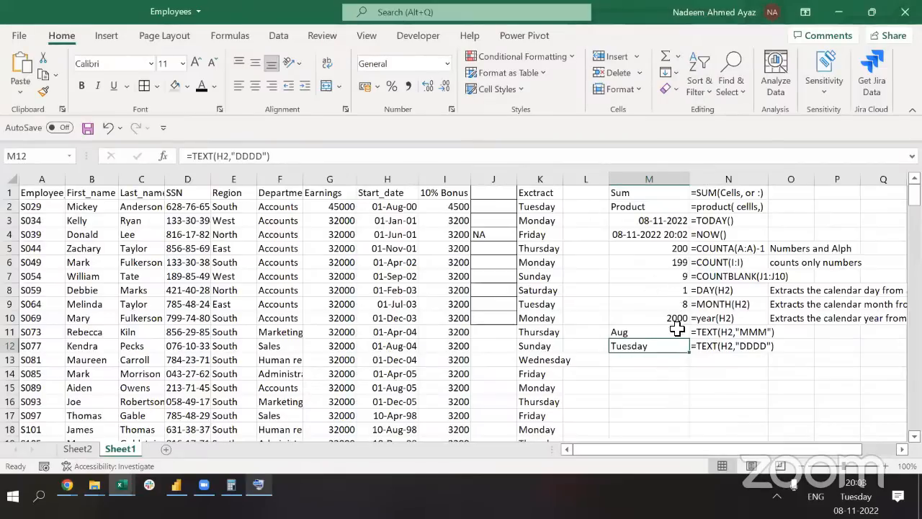
{"action": "left_click_drag", "start_coordinate": [677, 346], "coordinate": [685, 294]}
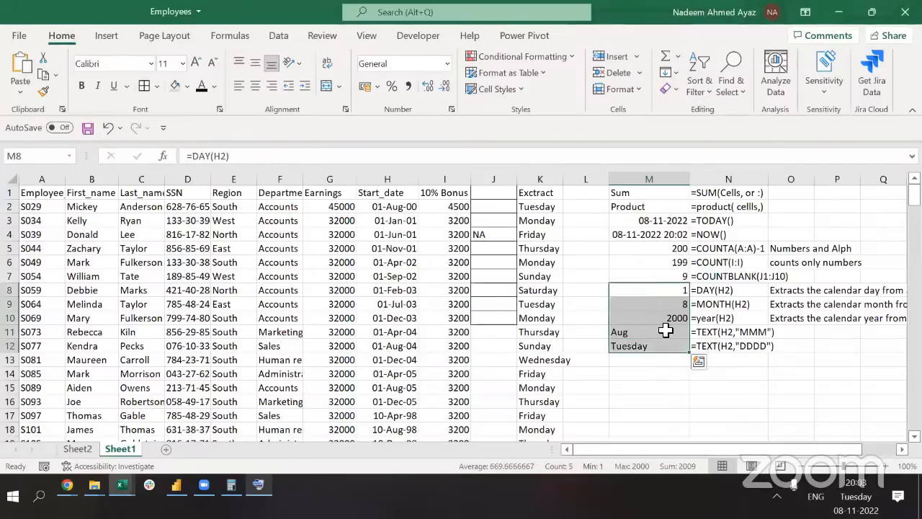
Edit K2's format code back to "DD" for two-digit day numbers
{"action": "left_click", "coordinate": [537, 209]}
{"action": "left_click", "coordinate": [267, 156]}
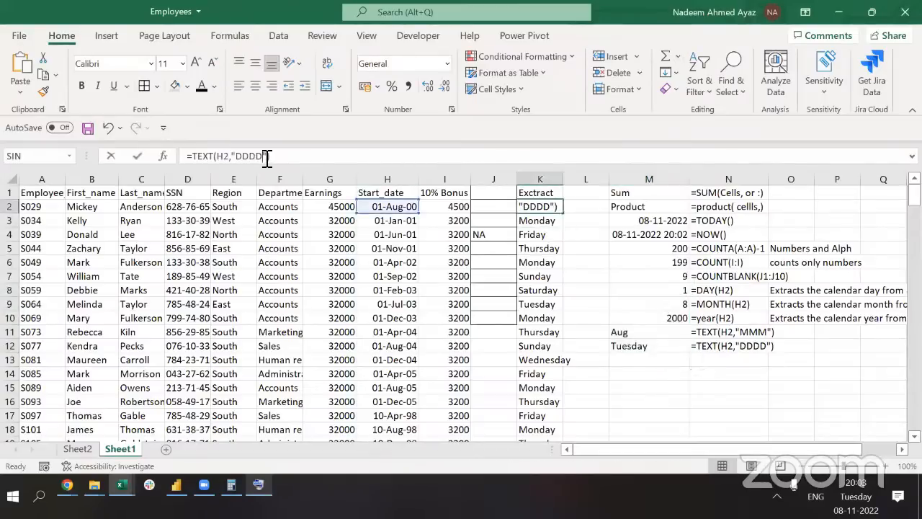
{"action": "left_click", "coordinate": [265, 156]}
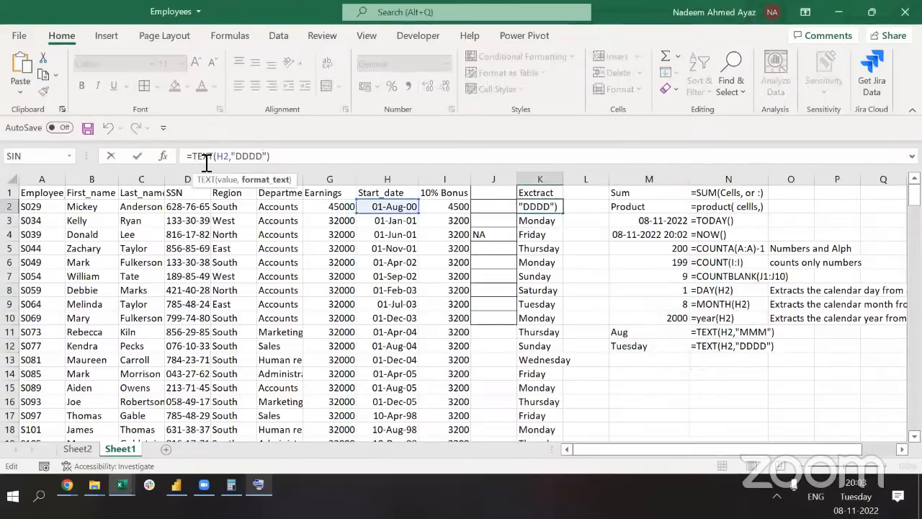
{"action": "double_click", "coordinate": [206, 157]}
{"action": "left_click", "coordinate": [266, 156]}
{"action": "key", "text": "BackSpace"}
{"action": "key", "text": "BackSpace"}
{"action": "key", "text": "ctrl+Return"}
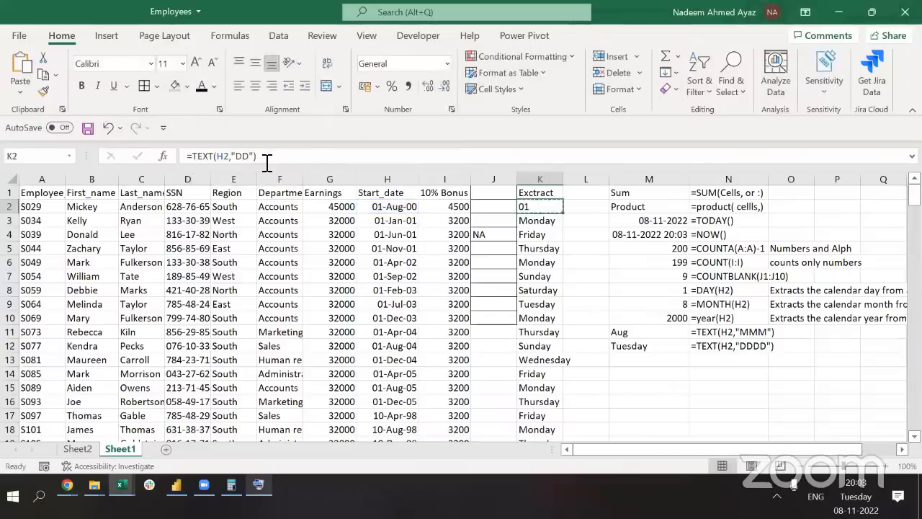
Copy the "DD" formula down the whole Extract column
{"action": "key", "text": "ctrl+c"}
{"action": "key", "text": "ctrl+shift+Down"}
{"action": "key", "text": "ctrl+v"}
{"action": "key", "text": "ctrl+Up"}
{"action": "key", "text": "Down"}
{"action": "key", "text": "Escape"}
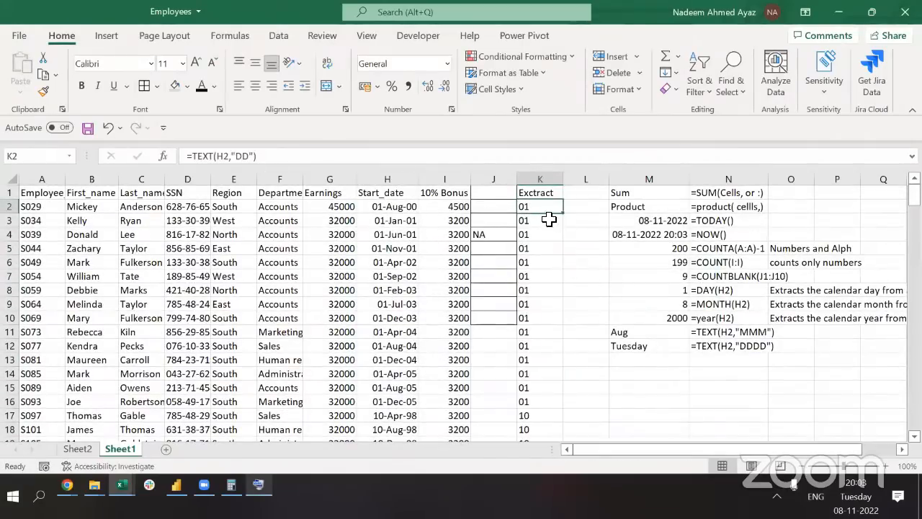
Try =DAY(H2) in L2, then delete it
{"action": "left_click", "coordinate": [598, 207]}
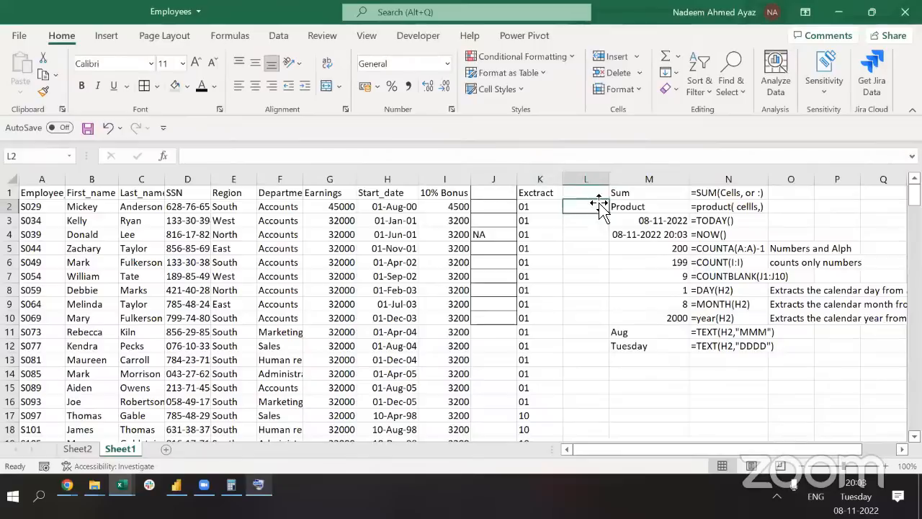
{"action": "type", "text": "=day"}
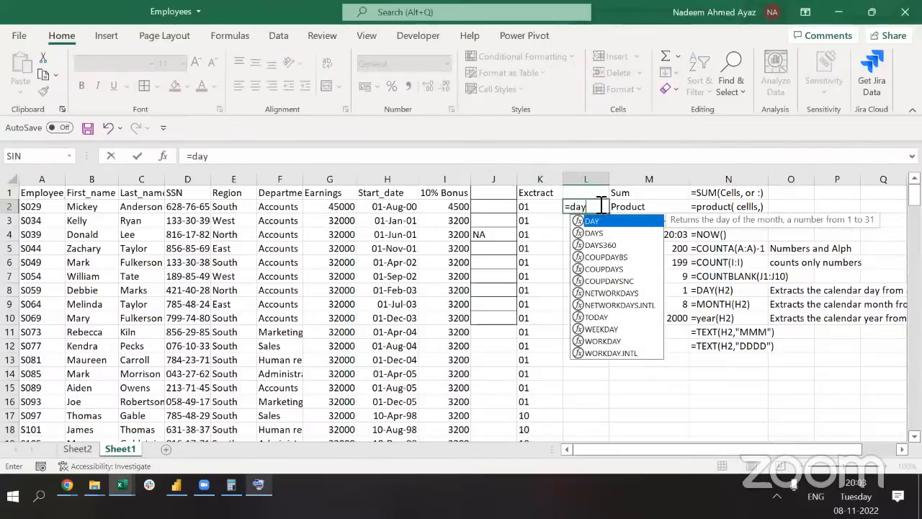
{"action": "type", "text": "(h2)"}
{"action": "key", "text": "Return"}
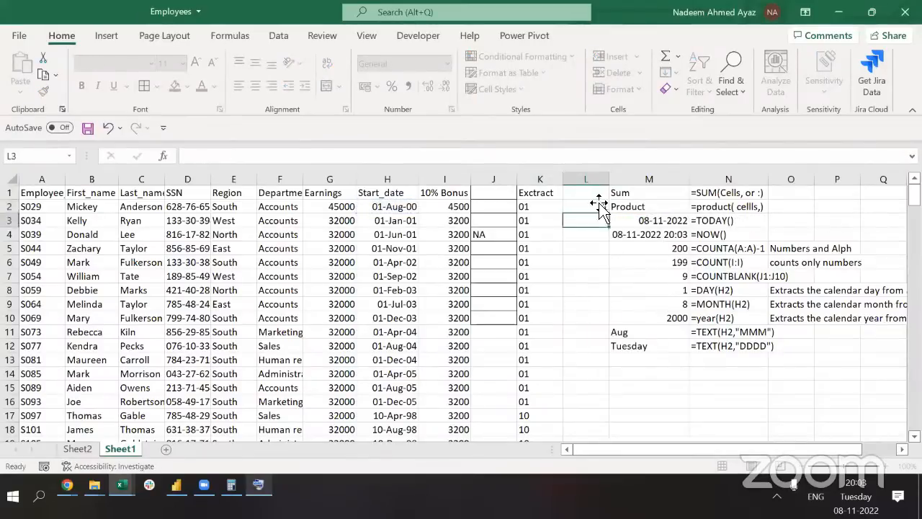
{"action": "left_click", "coordinate": [599, 205]}
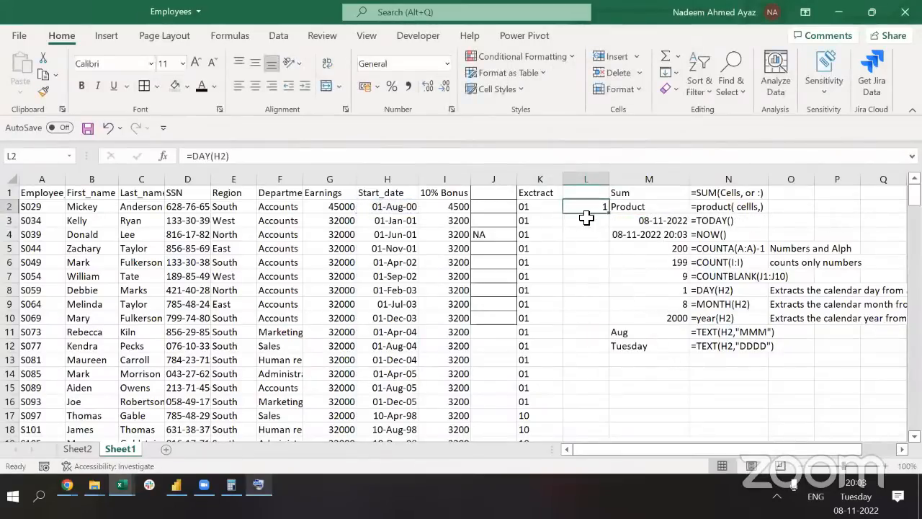
{"action": "key", "text": "Delete"}
{"action": "left_click", "coordinate": [528, 211]}
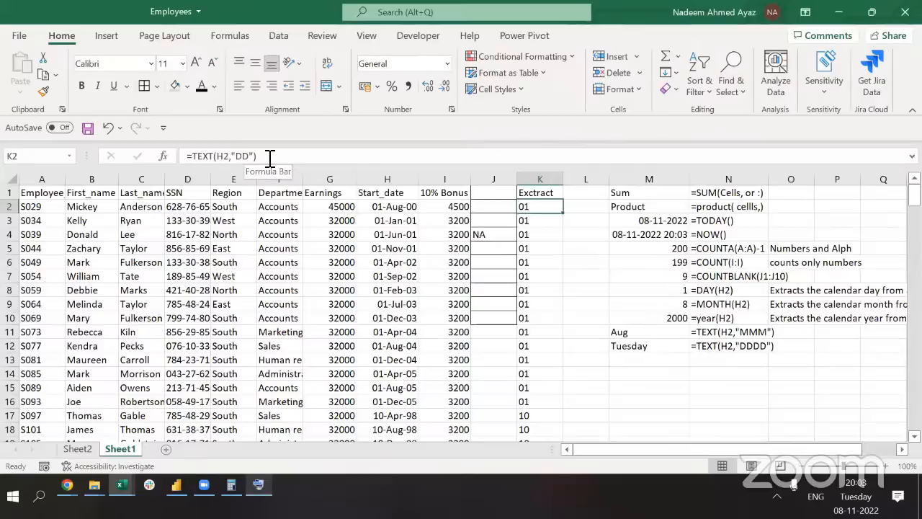
Wrap K2's TEXT formula in VALUE()
{"action": "left_click", "coordinate": [191, 157]}
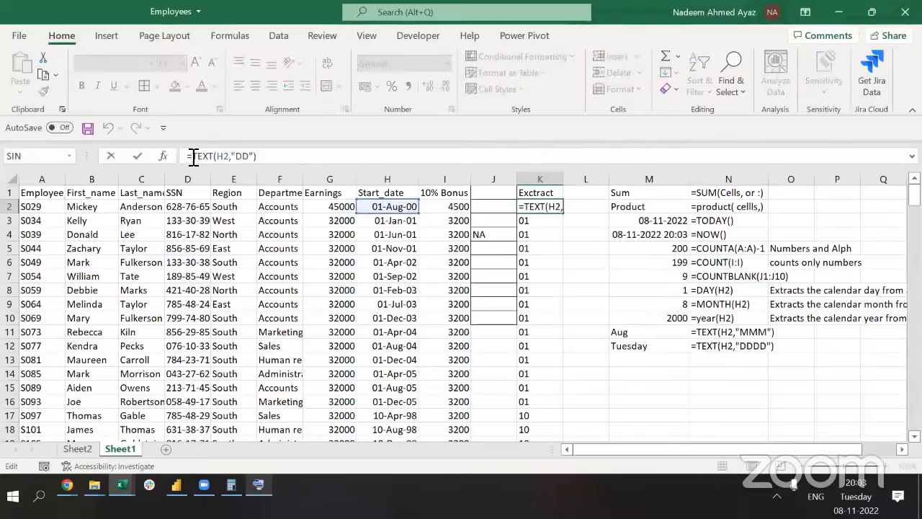
{"action": "type", "text": "VALUE("}
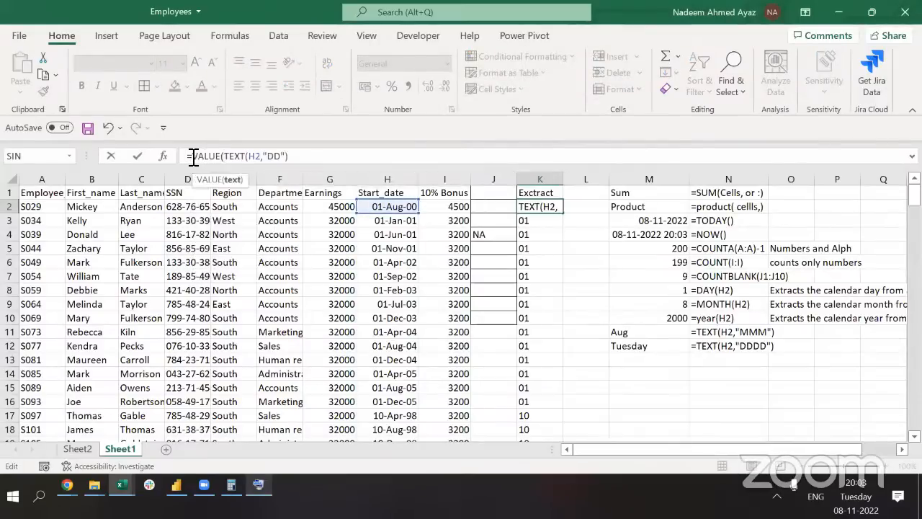
{"action": "key", "text": "End"}
{"action": "type", "text": "))"}
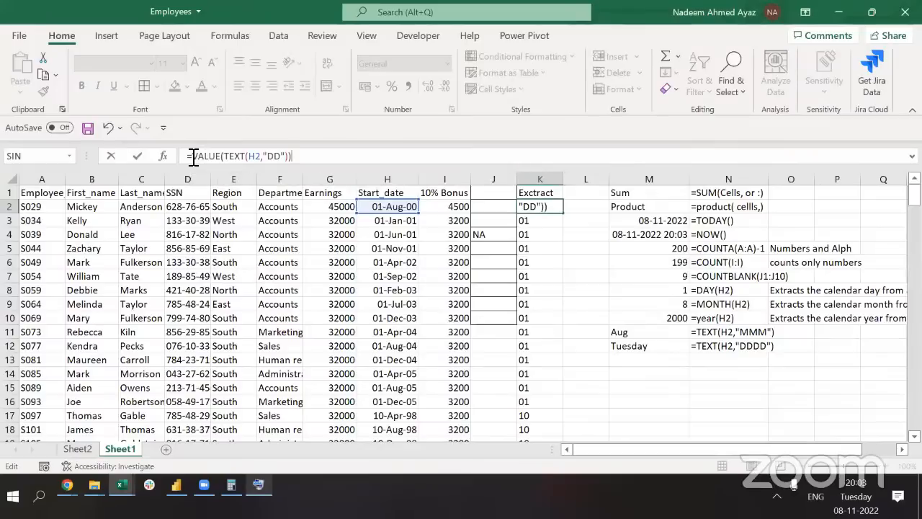
{"action": "key", "text": "ctrl+Return"}
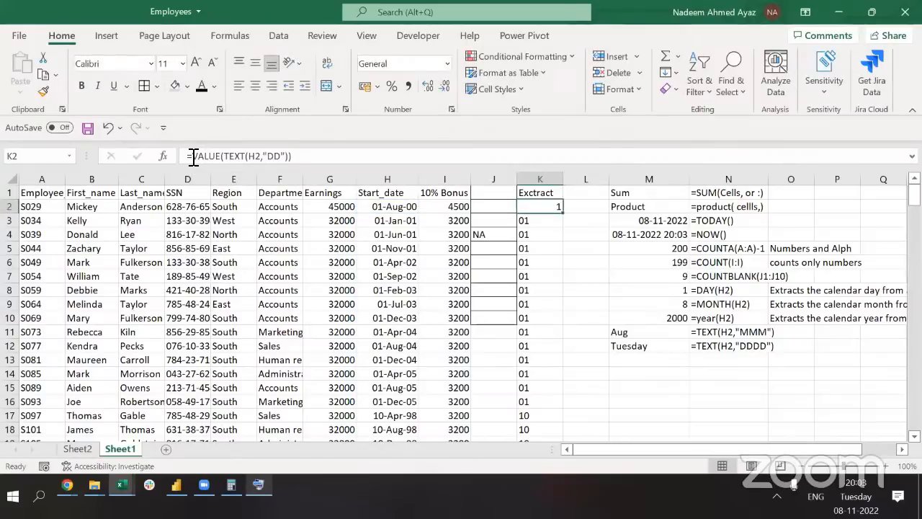
Undo the VALUE change so column K shows full weekday names again
{"action": "key", "text": "ctrl+z"}
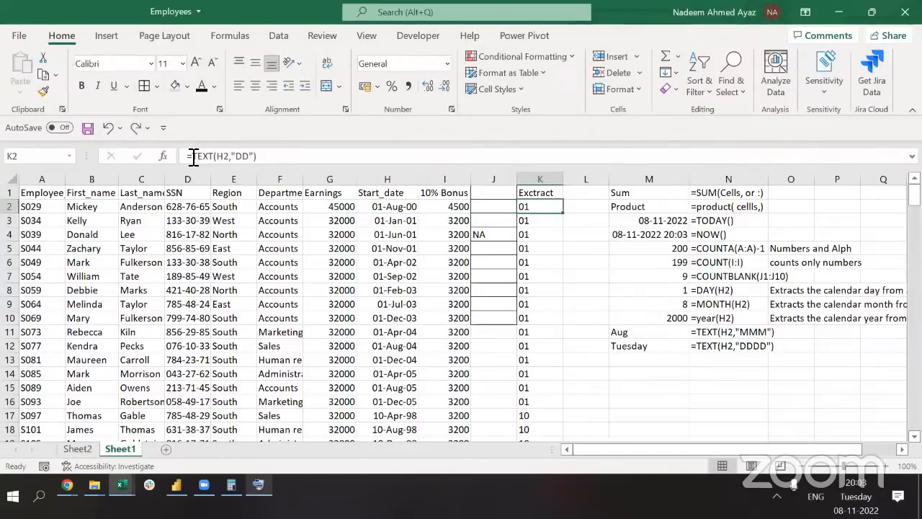
{"action": "key", "text": "ctrl+z"}
{"action": "key", "text": "ctrl+z"}
{"action": "key", "text": "ctrl+z"}
{"action": "key", "text": "ctrl+z"}
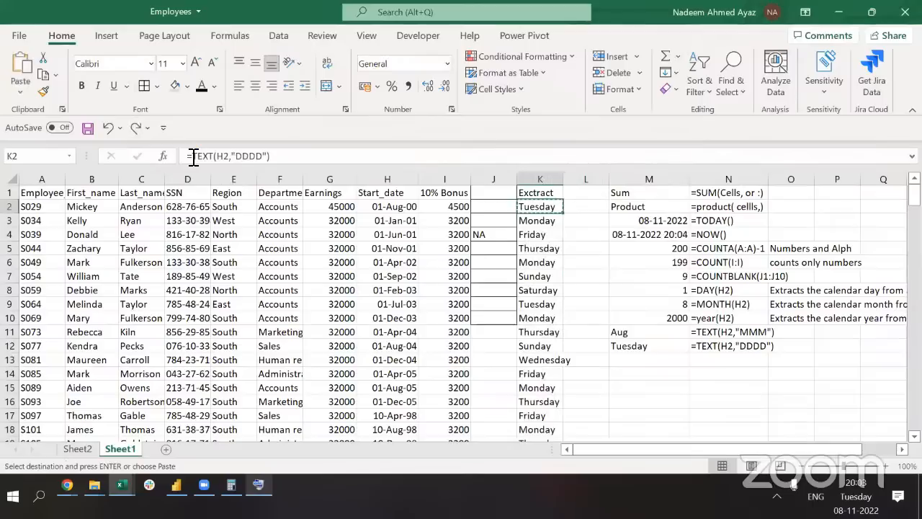
{"action": "key", "text": "Escape"}
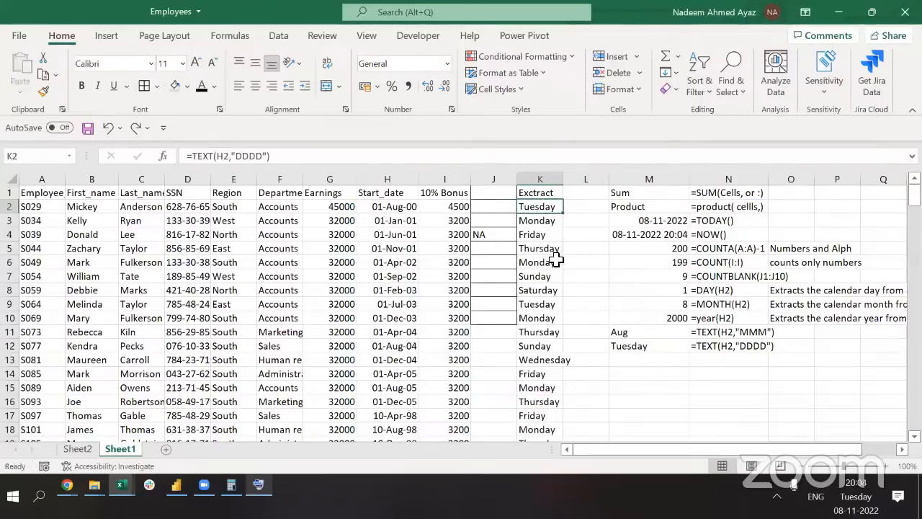
{"action": "left_click", "coordinate": [278, 159]}
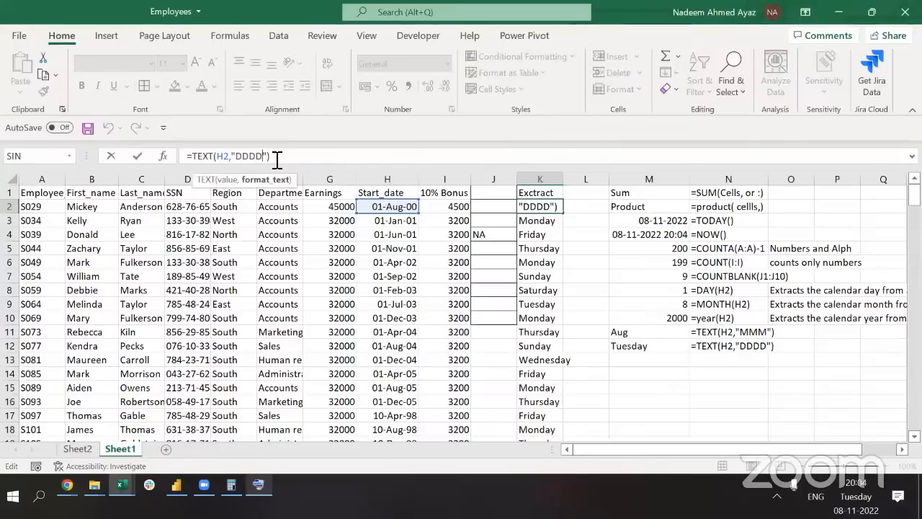
Change K2's format to "DD/MMM" and fill day/month dates down column K
{"action": "key", "text": "BackSpace"}
{"action": "key", "text": "BackSpace"}
{"action": "type", "text": "/MMM"}
{"action": "key", "text": "Return"}
{"action": "key", "text": "Up"}
{"action": "key", "text": "ctrl+c"}
{"action": "key", "text": "ctrl+shift+Down"}
{"action": "key", "text": "Return"}
{"action": "key", "text": "ctrl+Up"}
{"action": "key", "text": "Down"}
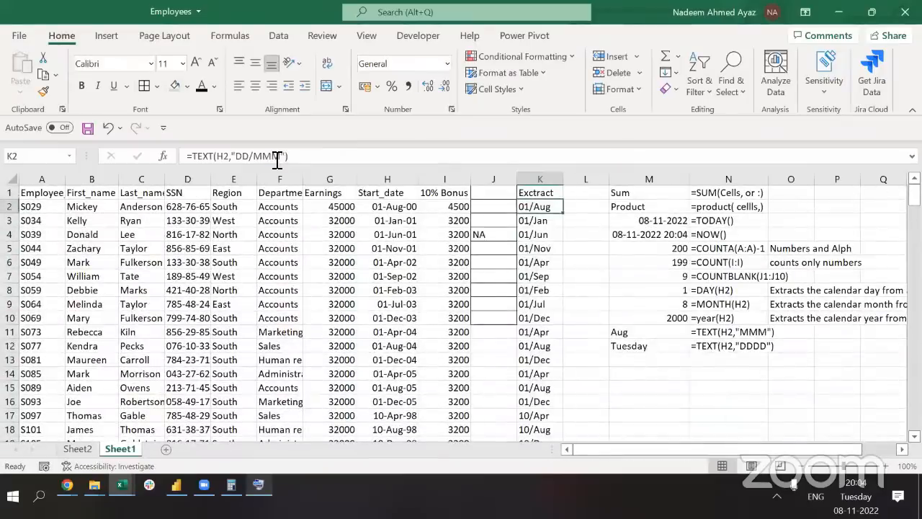
Replace the slash with a dash ("DD-MMM") and refill column K
{"action": "key", "text": "F2"}
{"action": "triple_click", "coordinate": [189, 155]}
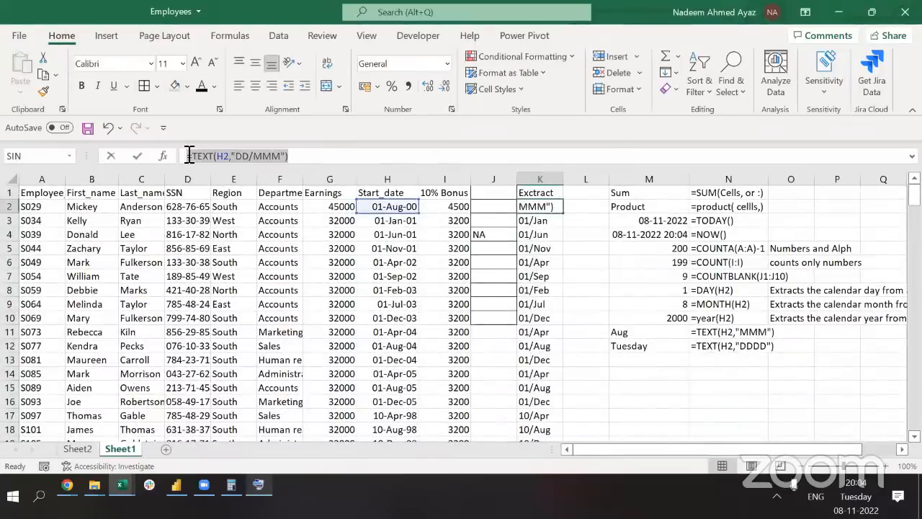
{"action": "left_click", "coordinate": [260, 159]}
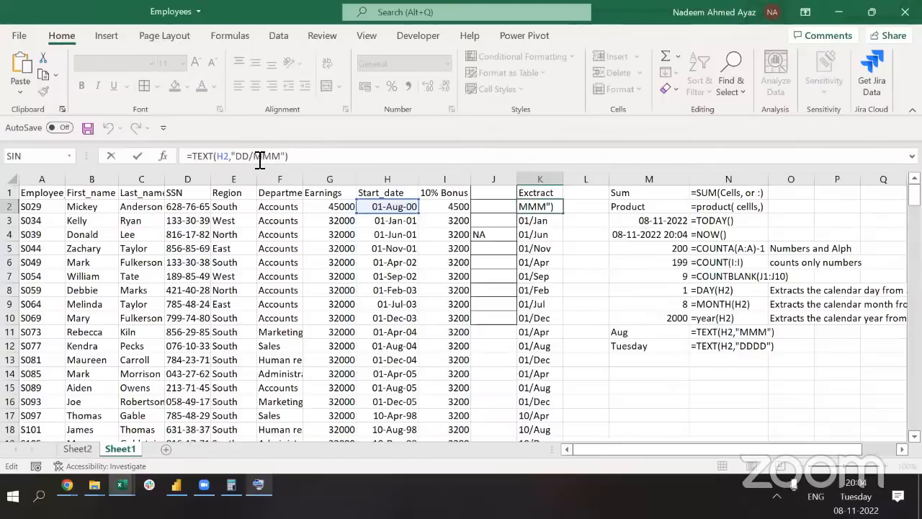
{"action": "key", "text": "BackSpace"}
{"action": "type", "text": "-"}
{"action": "key", "text": "Return"}
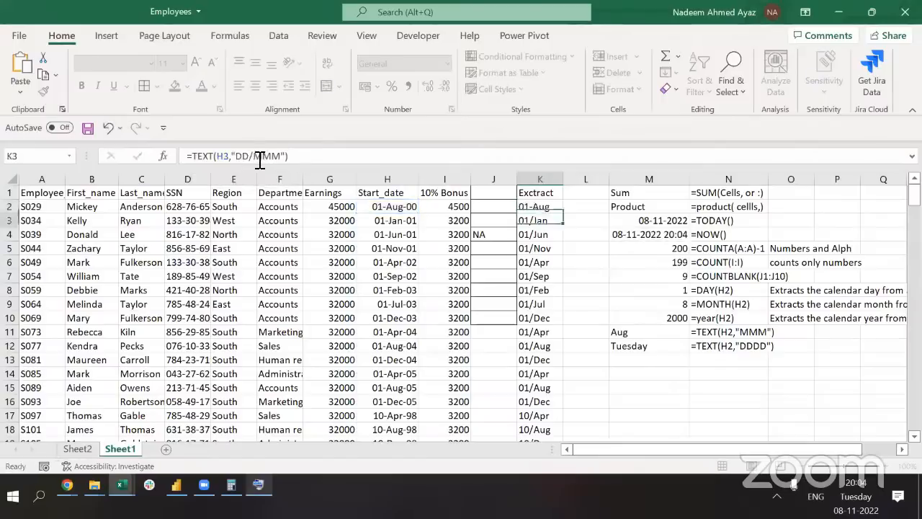
{"action": "key", "text": "Up"}
{"action": "key", "text": "ctrl+c"}
{"action": "key", "text": "ctrl+shift+Down"}
{"action": "key", "text": "ctrl+v"}
{"action": "key", "text": "Return"}
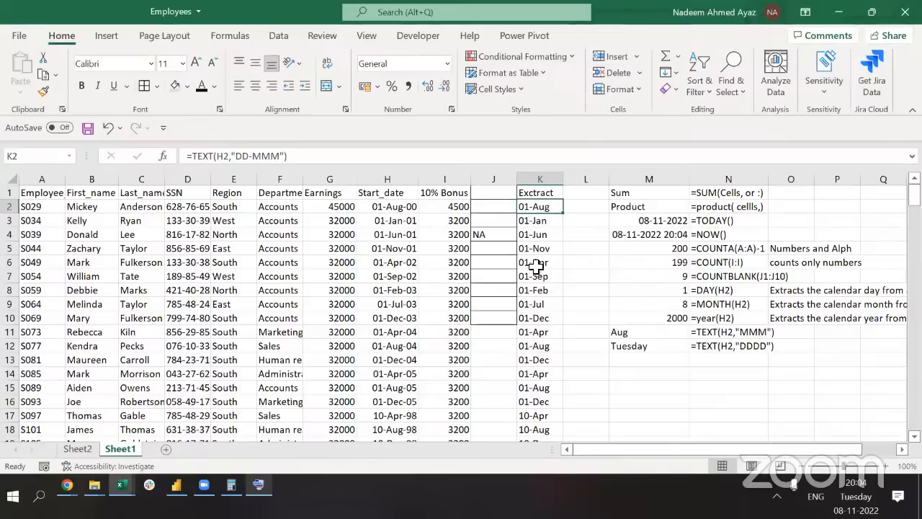
Change K2's format to "MM-YYYY" so it shows 08-2000
{"action": "left_click", "coordinate": [261, 160]}
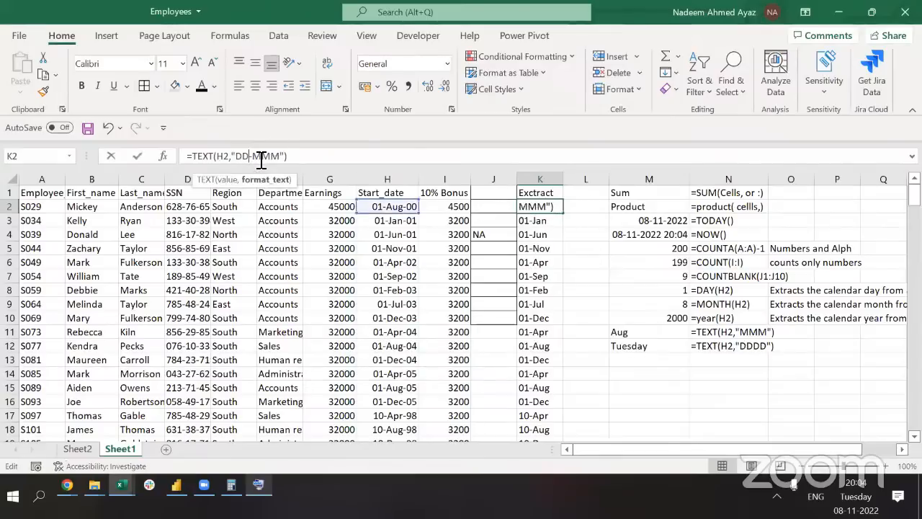
{"action": "key", "text": "shift+Left"}
{"action": "key", "text": "shift+Left"}
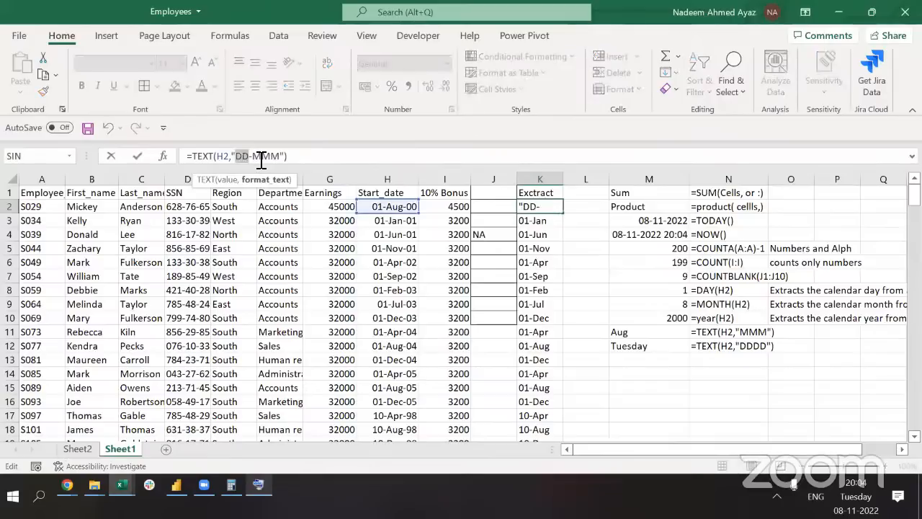
{"action": "type", "text": "MM"}
{"action": "key", "text": "Right"}
{"action": "key", "text": "shift+Right"}
{"action": "key", "text": "shift+Right"}
{"action": "key", "text": "shift+Right"}
{"action": "key", "text": "shift+Right"}
{"action": "type", "text": "YYYY"}
{"action": "key", "text": "Return"}
{"action": "key", "text": "Up"}
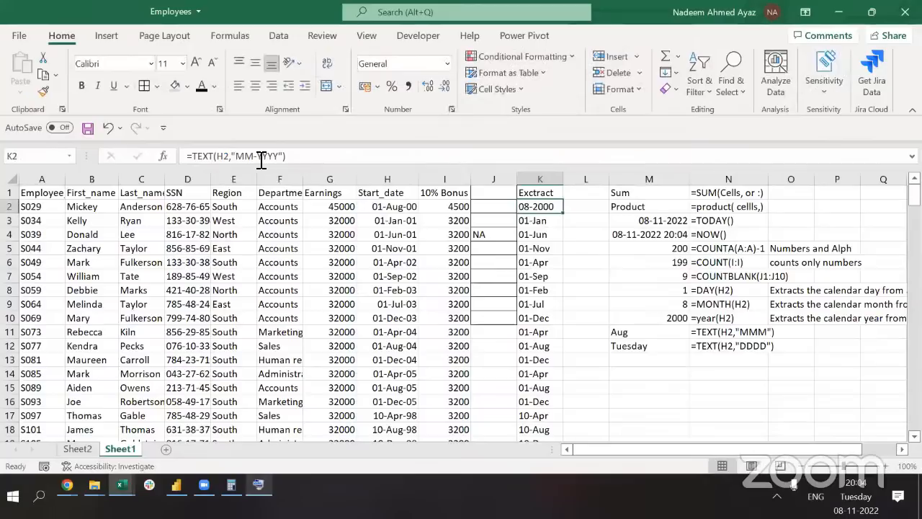
{"action": "left_click", "coordinate": [277, 157]}
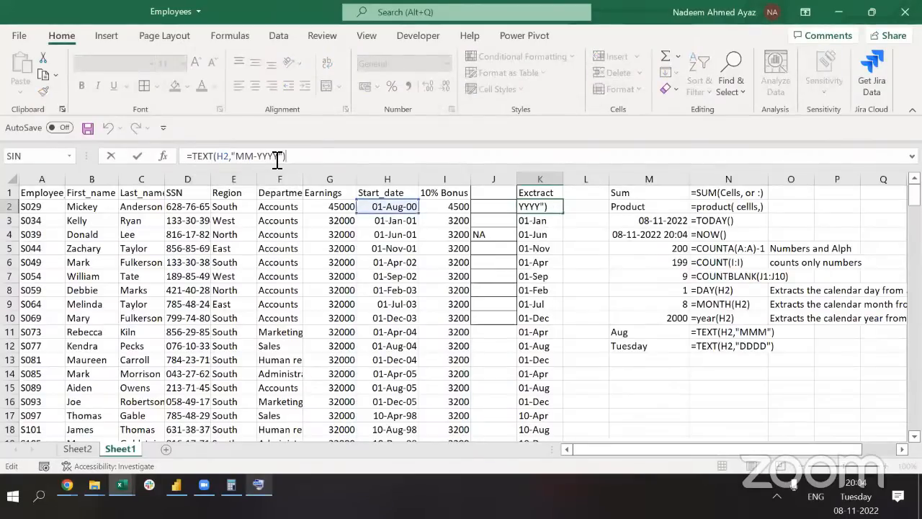
Record =TEXT(H2,"MM-YYYY") in row 13: formula text in N13, live formula in M13
{"action": "triple_click", "coordinate": [278, 157]}
{"action": "key", "text": "ctrl+c"}
{"action": "key", "text": "Tab"}
{"action": "key", "text": "Right"}
{"action": "key", "text": "Right"}
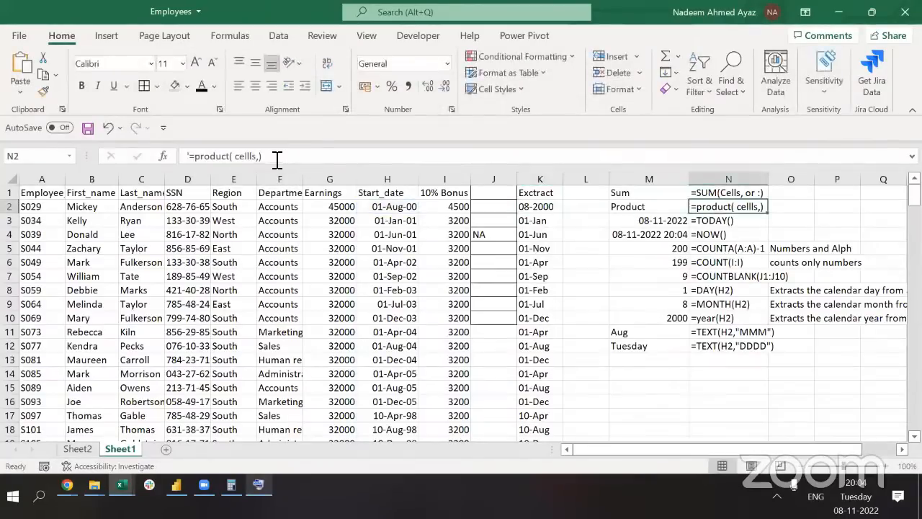
{"action": "key", "text": "ctrl+Down"}
{"action": "key", "text": "Down"}
{"action": "key", "text": "F2"}
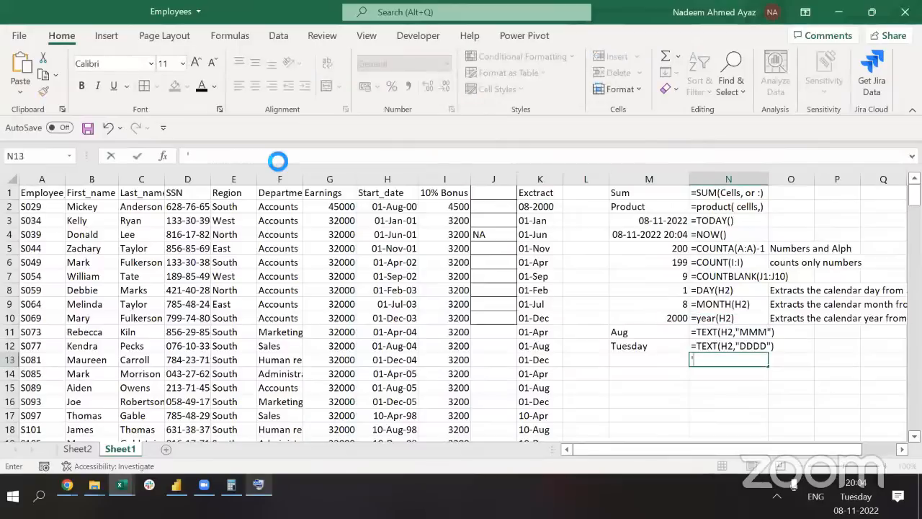
{"action": "key", "text": "ctrl+v"}
{"action": "key", "text": "shift+Tab"}
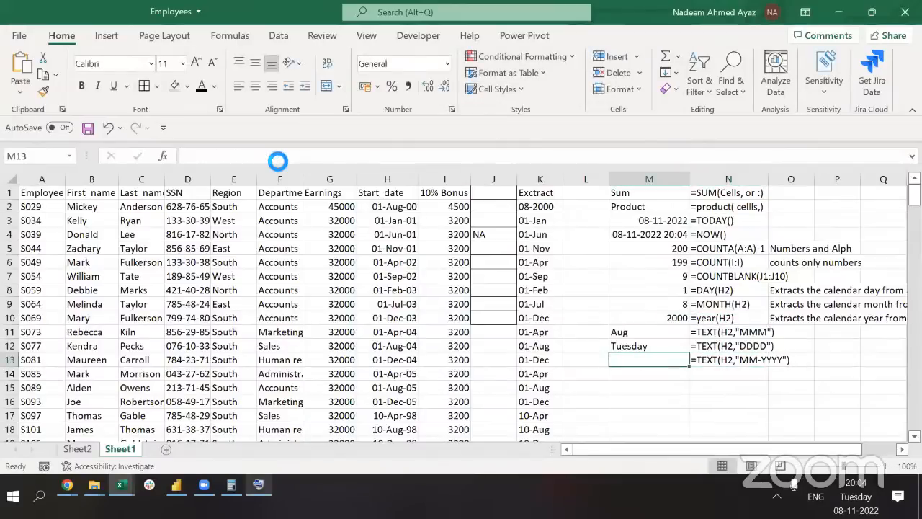
{"action": "key", "text": "F2"}
{"action": "key", "text": "ctrl+v"}
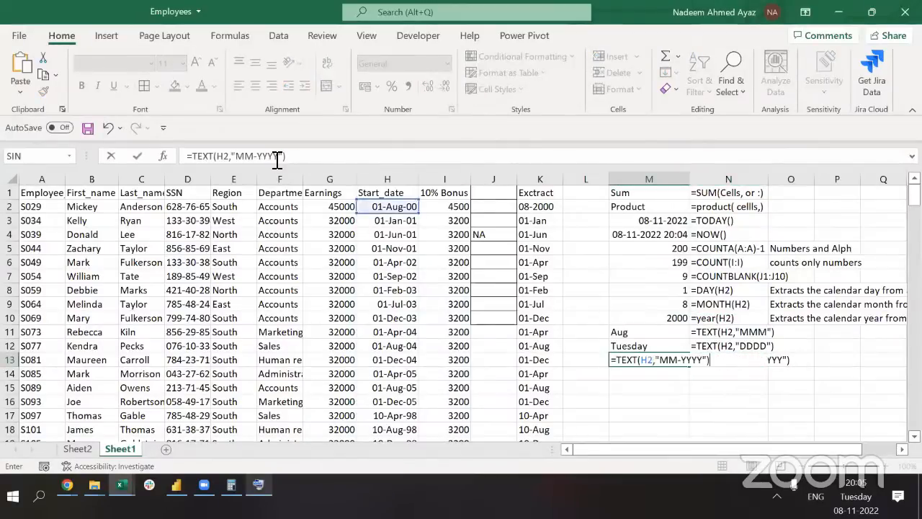
{"action": "key", "text": "Tab"}
{"action": "key", "text": "shift+Tab"}
Return to K2 and narrow column K
{"action": "key", "text": "ctrl+Left"}
{"action": "key", "text": "ctrl+Up"}
{"action": "key", "text": "Down"}
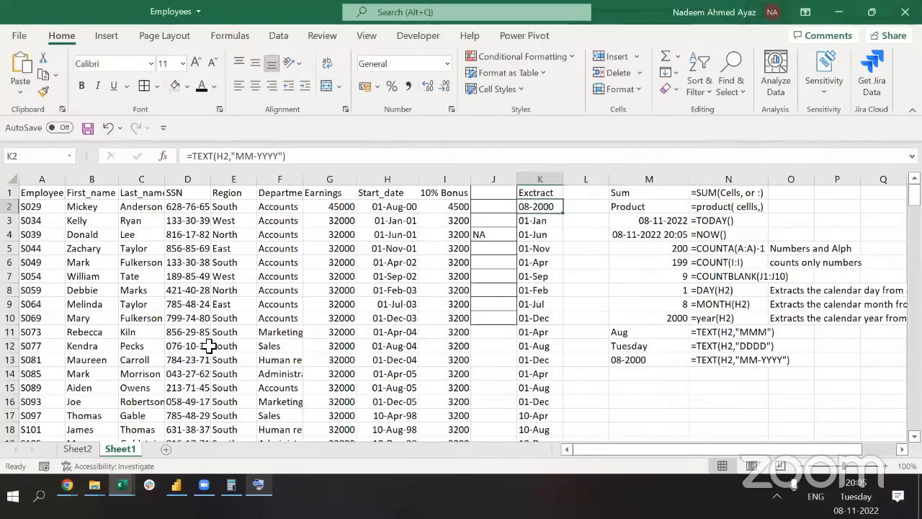
{"action": "key", "text": "alt+Tab"}
{"action": "key", "text": "ctrl+space"}
{"action": "key", "text": "Up"}
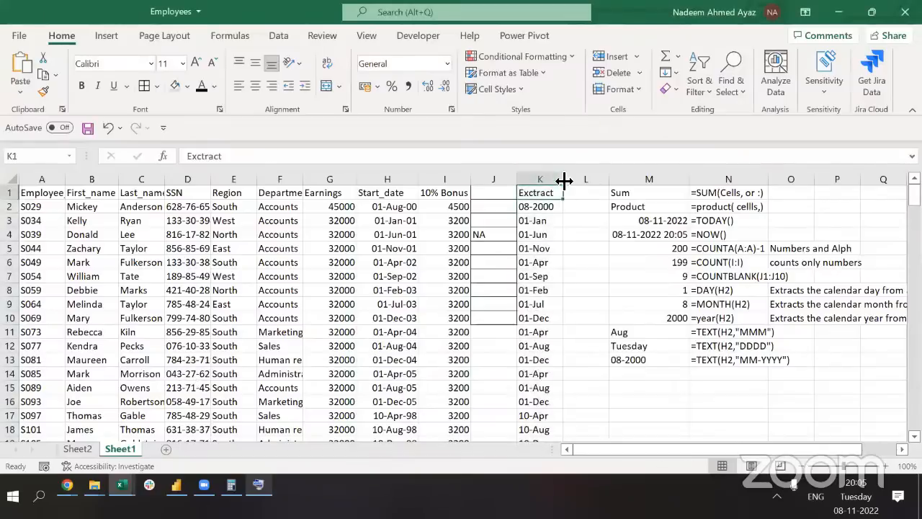
{"action": "left_click_drag", "start_coordinate": [564, 181], "coordinate": [535, 182]}
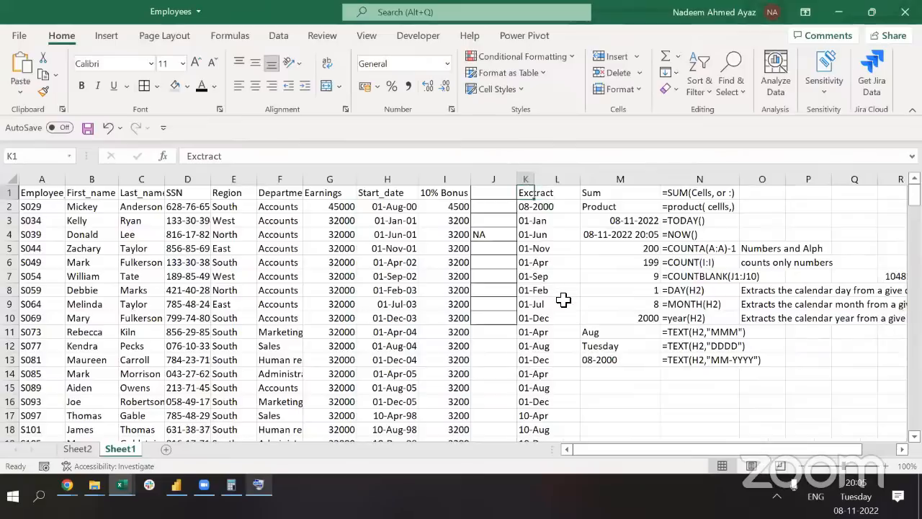
AutoFit column K to its contents
{"action": "key", "text": "ctrl+space"}
{"action": "key", "text": "alt"}
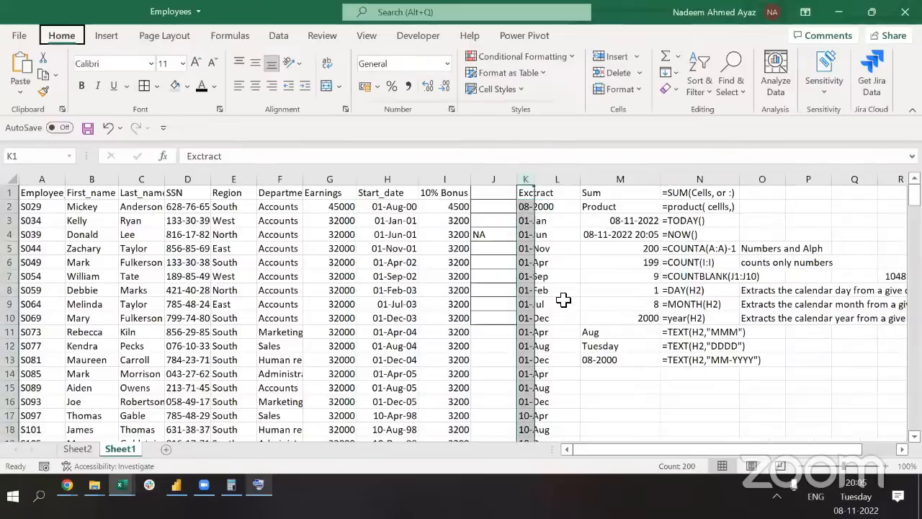
{"action": "key", "text": "h"}
{"action": "key", "text": "o"}
{"action": "key", "text": "i"}
Copy the MM-YYYY formula from K2 down the whole Extract column
{"action": "key", "text": "Down"}
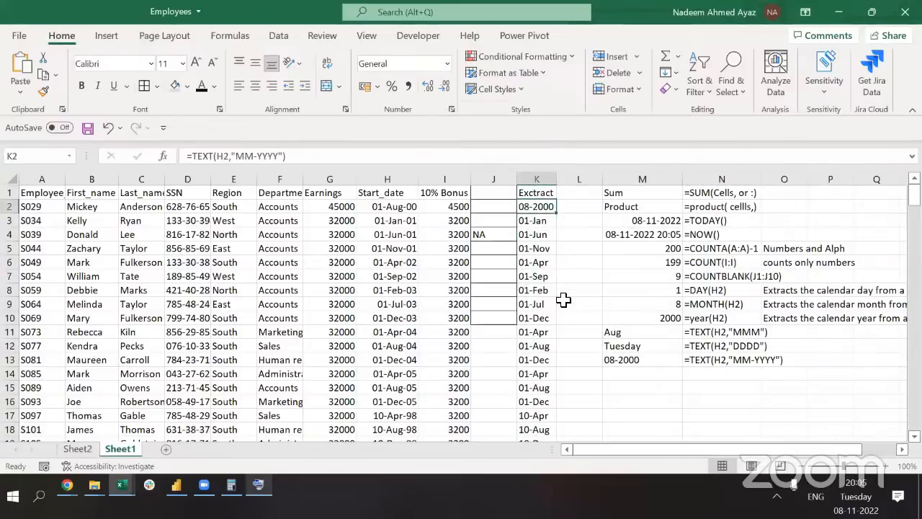
{"action": "key", "text": "ctrl+c"}
{"action": "key", "text": "ctrl+shift+Down"}
{"action": "key", "text": "Return"}
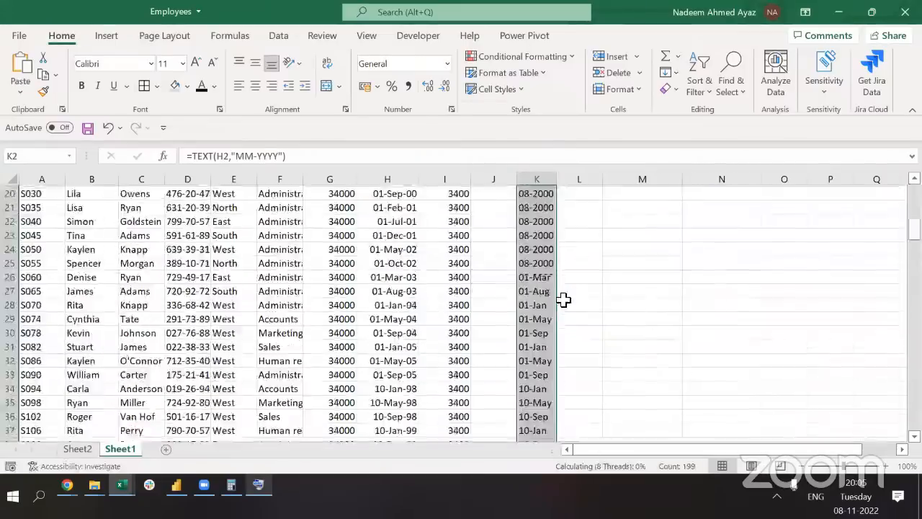
{"action": "key", "text": "ctrl+Up"}
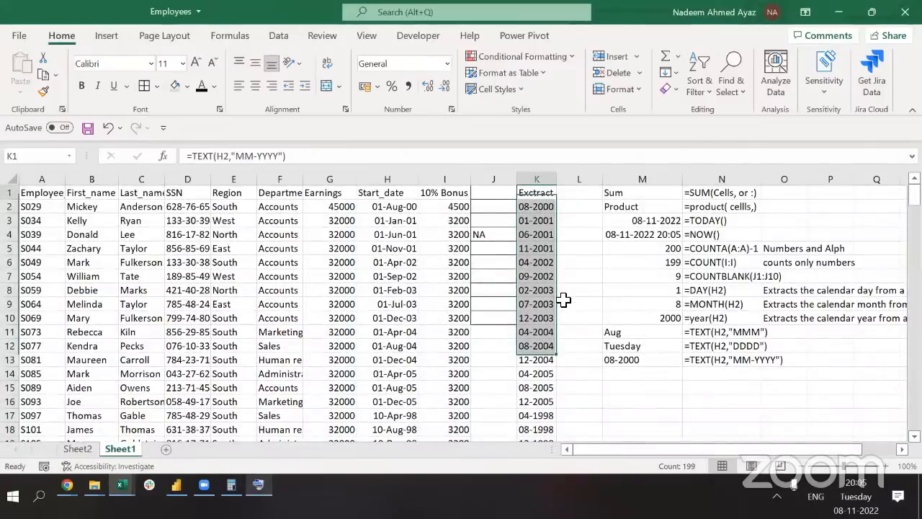
{"action": "key", "text": "Down"}
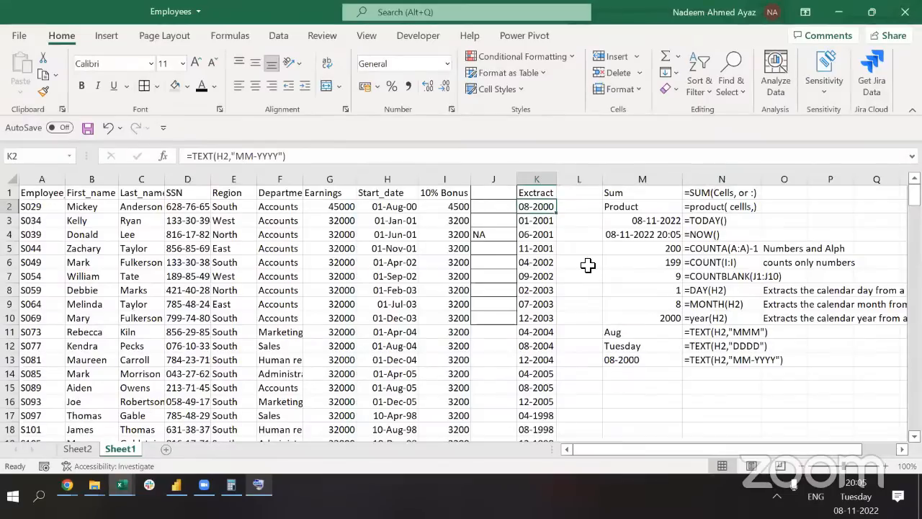
{"action": "left_click", "coordinate": [531, 292]}
{"action": "key", "text": "Right"}
{"action": "key", "text": "Right"}
{"action": "key", "text": "Right"}
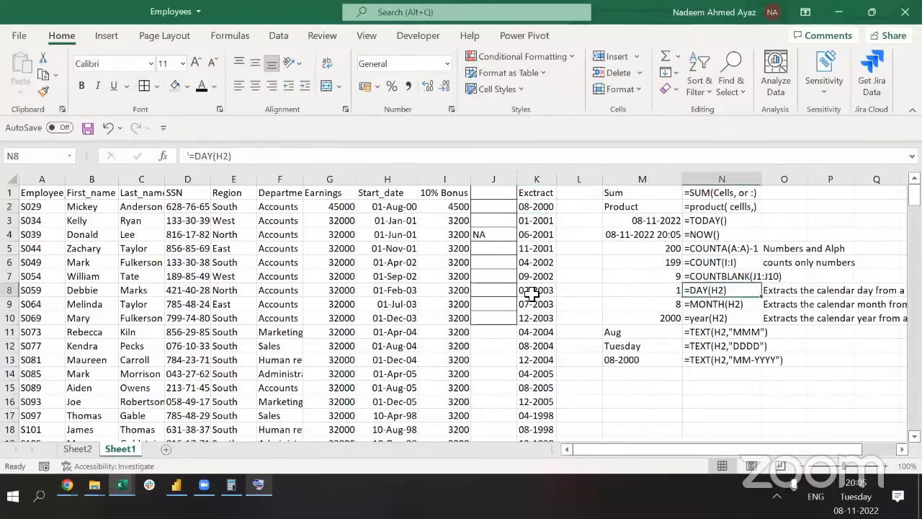
{"action": "key", "text": "Up"}
{"action": "key", "text": "Up"}
{"action": "key", "text": "Up"}
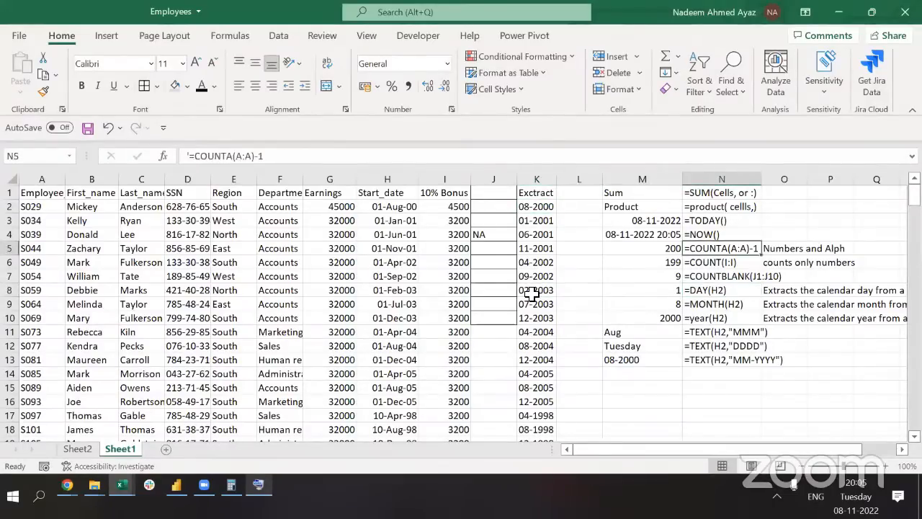
{"action": "key", "text": "Left"}
{"action": "key", "text": "shift+Down"}
{"action": "key", "text": "shift+Down"}
{"action": "key", "text": "shift+Right"}
{"action": "key", "text": "shift+Right"}
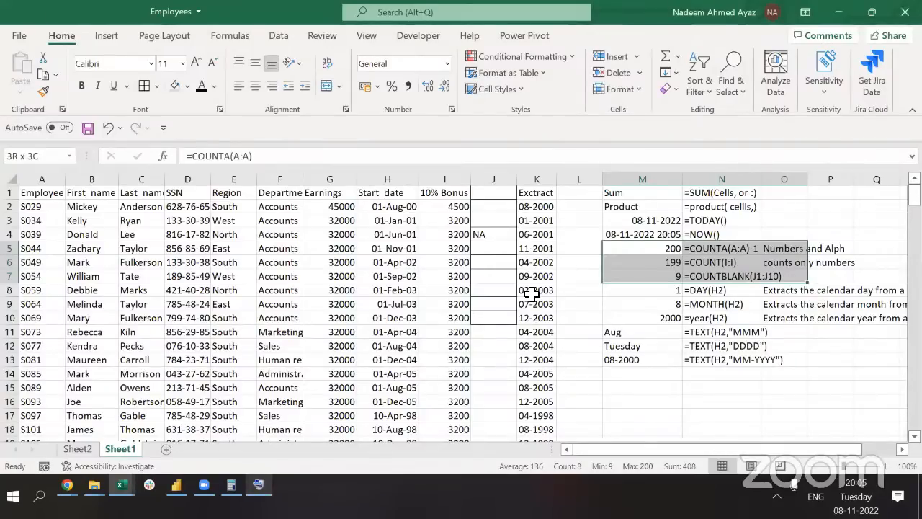
{"action": "left_click", "coordinate": [531, 294]}
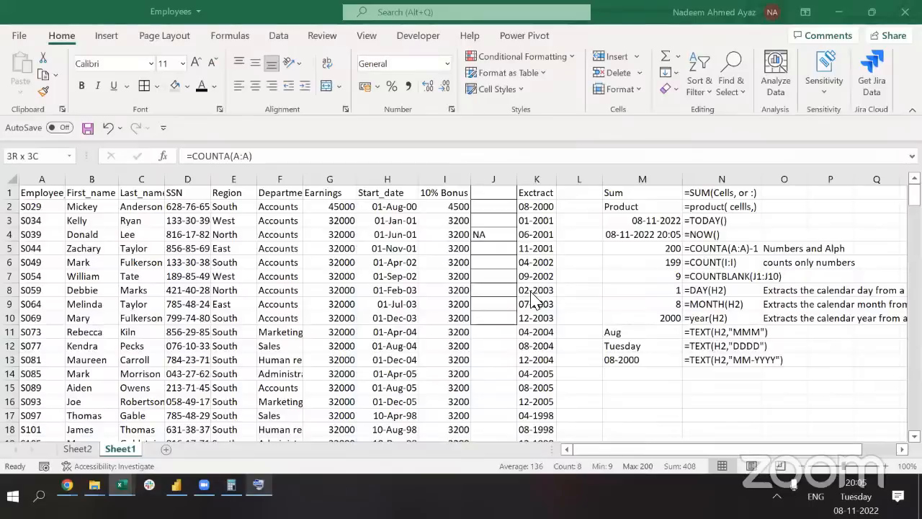
{"action": "left_click", "coordinate": [432, 318]}
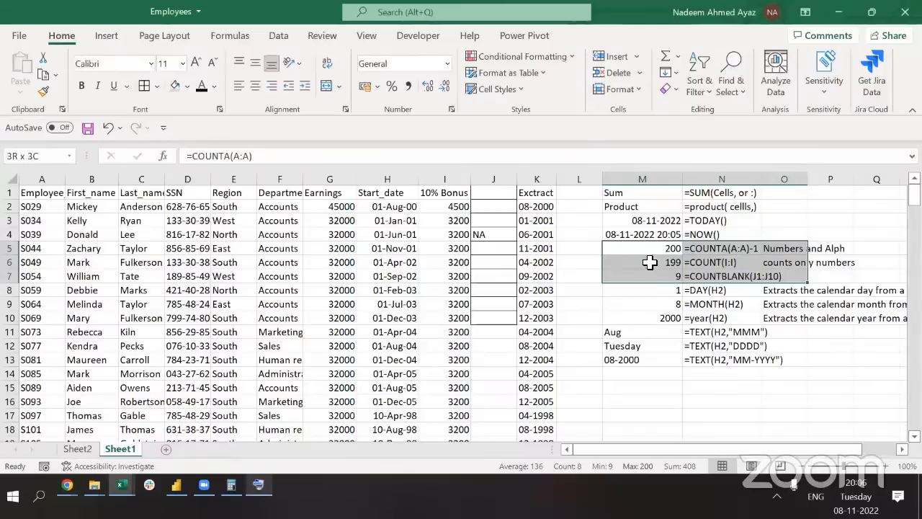
{"action": "left_click", "coordinate": [659, 308]}
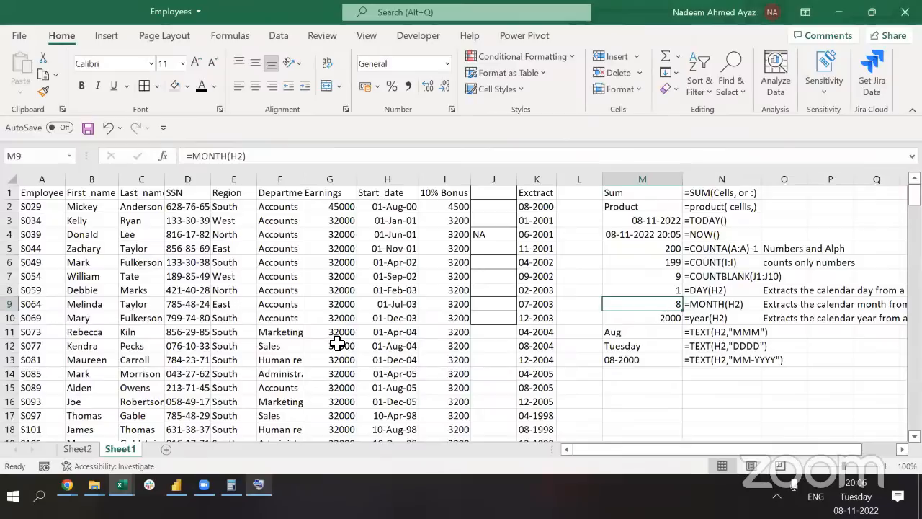
{"action": "left_click", "coordinate": [288, 228]}
{"action": "key", "text": "ctrl+Up"}
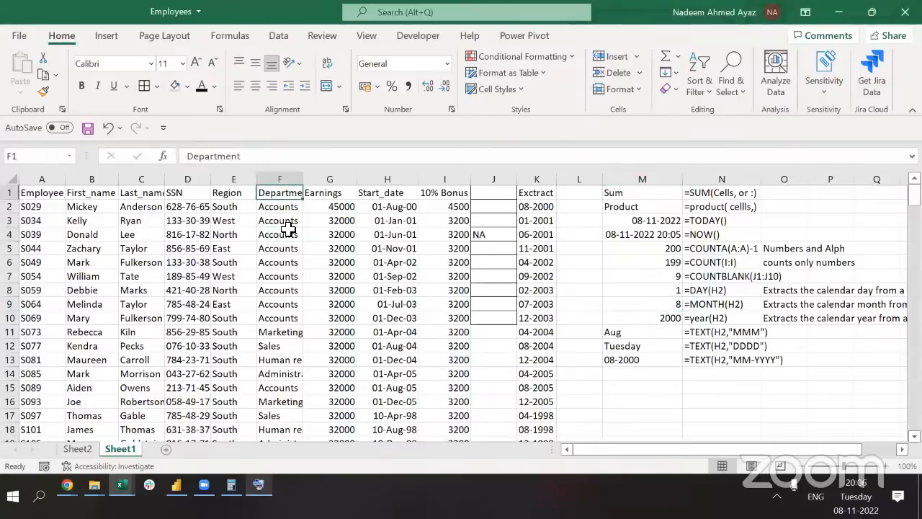
AutoFit the Department column so names like 'Human resources' fit
{"action": "scroll", "coordinate": [288, 228], "scroll_direction": "down", "scroll_amount": 4}
{"action": "scroll", "coordinate": [288, 228], "scroll_direction": "up", "scroll_amount": 4}
{"action": "key", "text": "ctrl+space"}
{"action": "key", "text": "alt+h"}
{"action": "key", "text": "o"}
{"action": "key", "text": "i"}
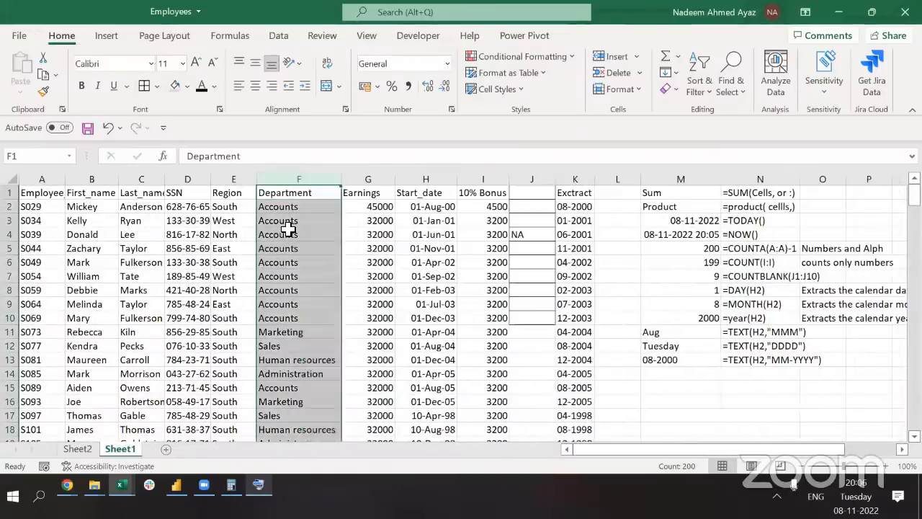
{"action": "key", "text": "Up"}
Hide the formula-notes columns M–N and O–R
{"action": "key", "text": "ctrl+Right"}
{"action": "key", "text": "ctrl+Right"}
{"action": "key", "text": "ctrl+Right"}
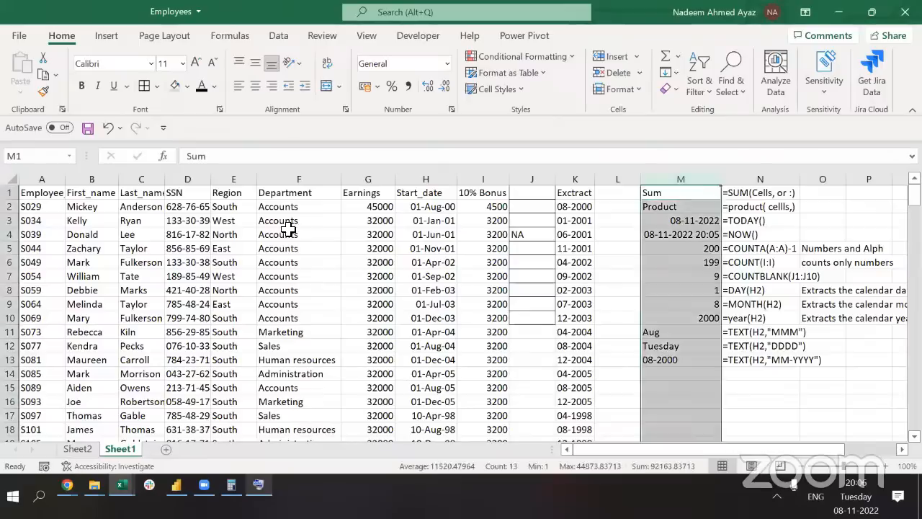
{"action": "key", "text": "ctrl+space"}
{"action": "key", "text": "shift+Right"}
{"action": "key", "text": "shift+Right"}
{"action": "key", "text": "shift+Left"}
{"action": "key", "text": "ctrl+0"}
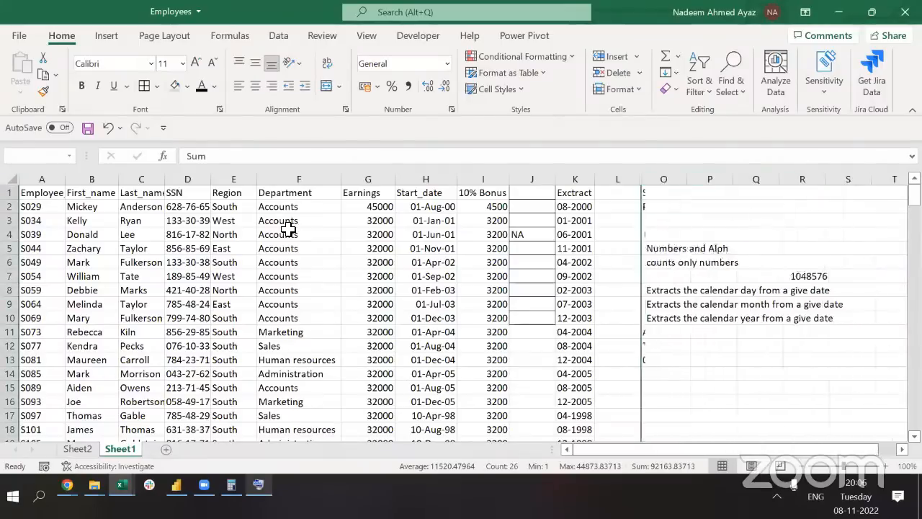
{"action": "key", "text": "Up"}
{"action": "key", "text": "Right"}
{"action": "key", "text": "ctrl+space"}
{"action": "key", "text": "shift+Right"}
{"action": "key", "text": "shift+Right"}
{"action": "key", "text": "shift+Right"}
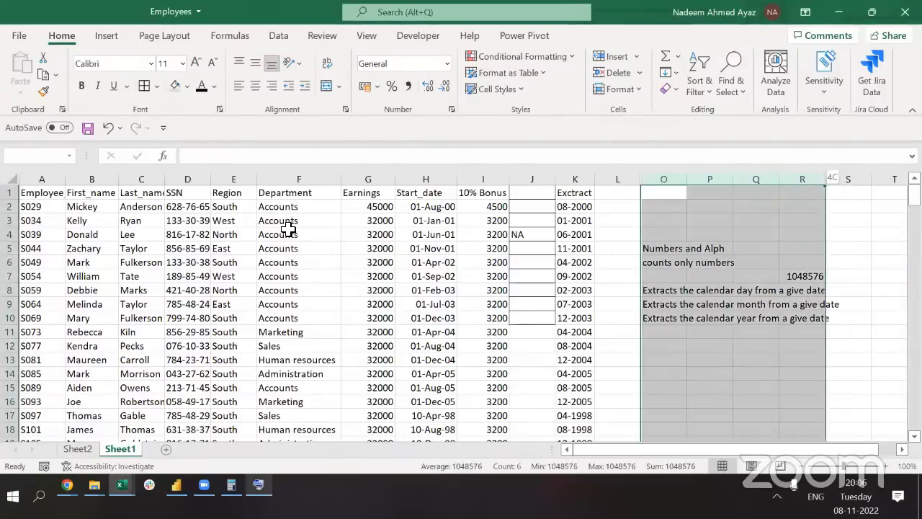
{"action": "key", "text": "shift+Right"}
{"action": "key", "text": "ctrl+0"}
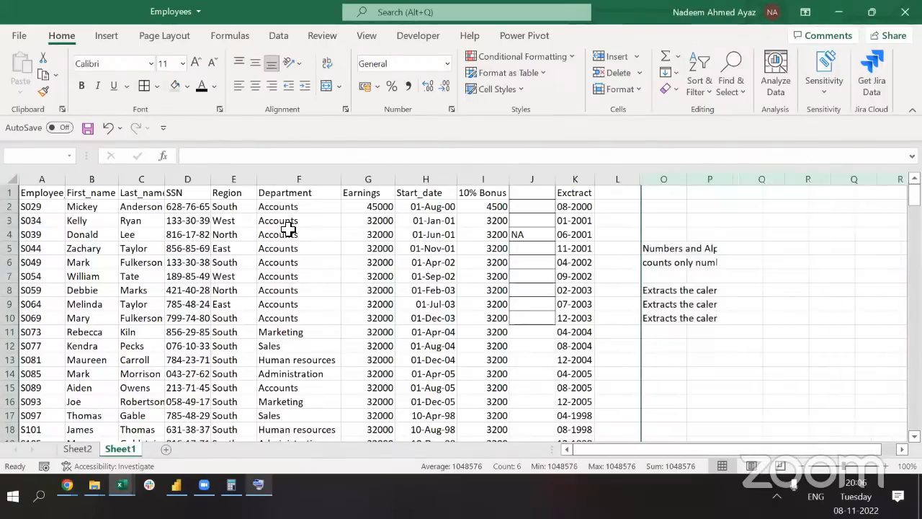
Enter =UNIQUE(F1:F200) in T1 to spill the distinct department names
{"action": "type", "text": "=uni"}
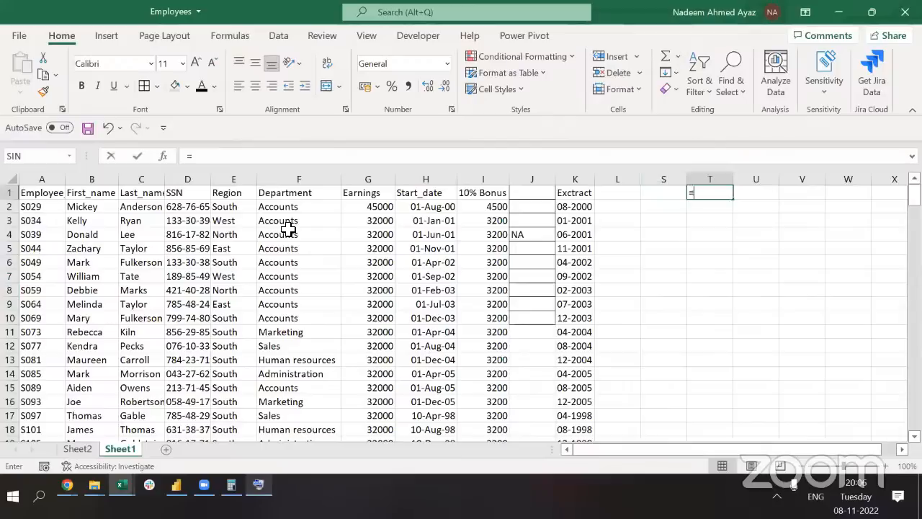
{"action": "key", "text": "Down"}
{"action": "key", "text": "Down"}
{"action": "key", "text": "Tab"}
{"action": "key", "text": "Left"}
{"action": "key", "text": "Left"}
{"action": "key", "text": "Left"}
{"action": "key", "text": "Left"}
{"action": "key", "text": "Left"}
{"action": "key", "text": "Left"}
{"action": "key", "text": "Left"}
{"action": "key", "text": "Left"}
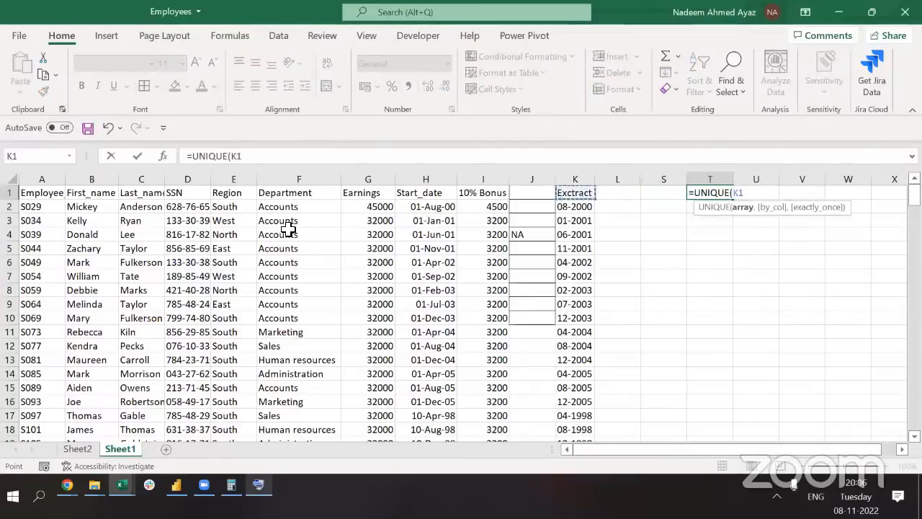
{"action": "key", "text": "ctrl+shift+Down"}
{"action": "type", "text": ")"}
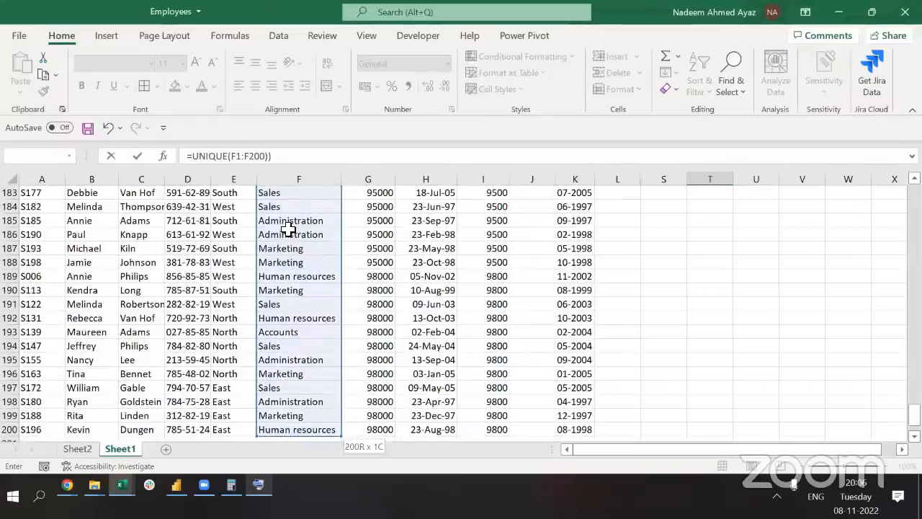
{"action": "key", "text": "ctrl+Return"}
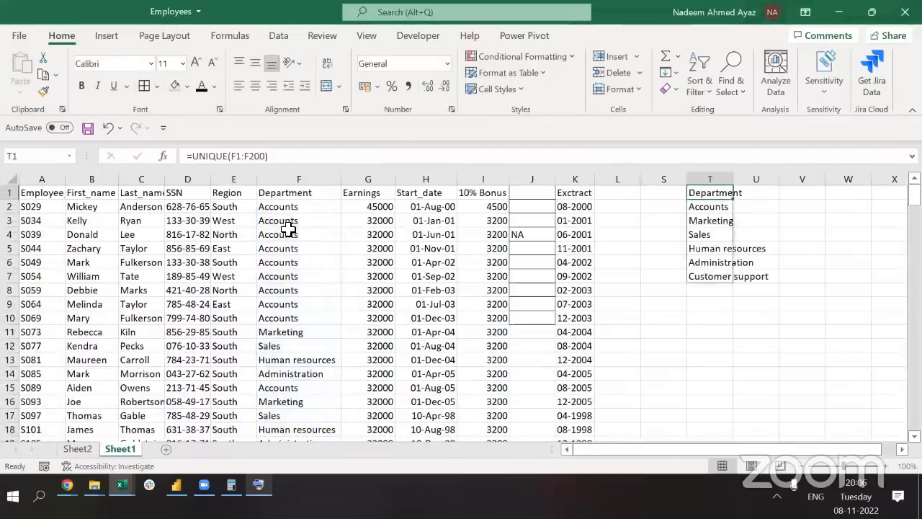
Convert the spilled department list in T1:T7 to plain values and autofit column T
{"action": "key", "text": "ctrl+shift+Down"}
{"action": "key", "text": "ctrl+c"}
{"action": "key", "text": "alt+h"}
{"action": "key", "text": "v"}
{"action": "key", "text": "v"}
{"action": "key", "text": "Escape"}
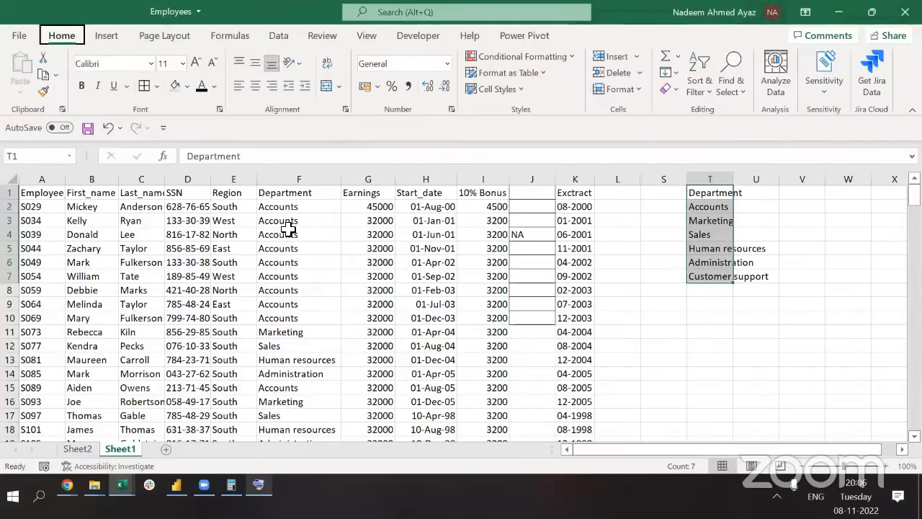
{"action": "key", "text": "alt+h"}
{"action": "key", "text": "o"}
{"action": "key", "text": "i"}
{"action": "key", "text": "Right"}
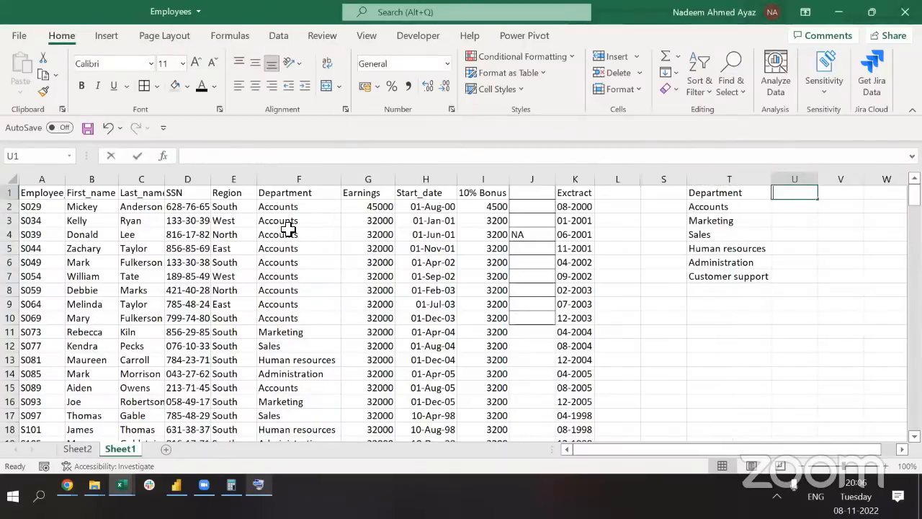
Enter the heading 'How many ppl work here?' in U1 and a manual Accounts count of 9 in U2
{"action": "type", "text": "How many p"}
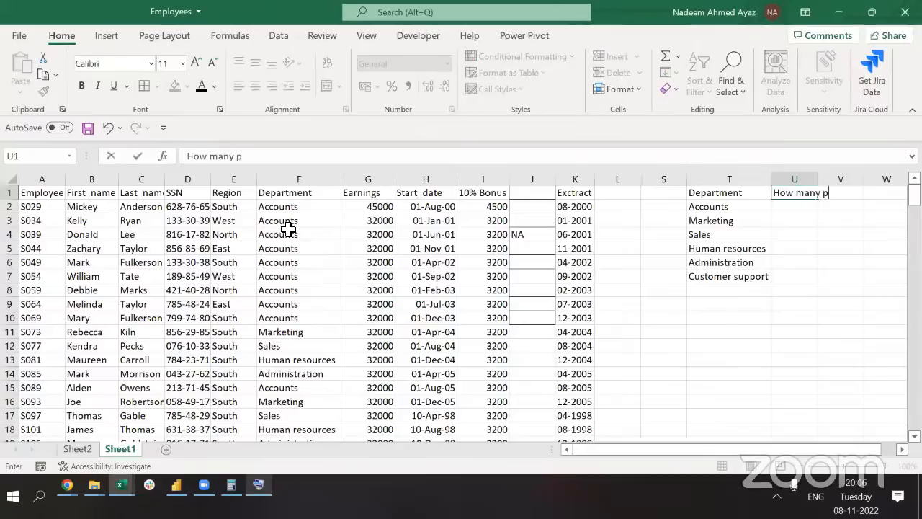
{"action": "type", "text": "pl work here?"}
{"action": "key", "text": "Return"}
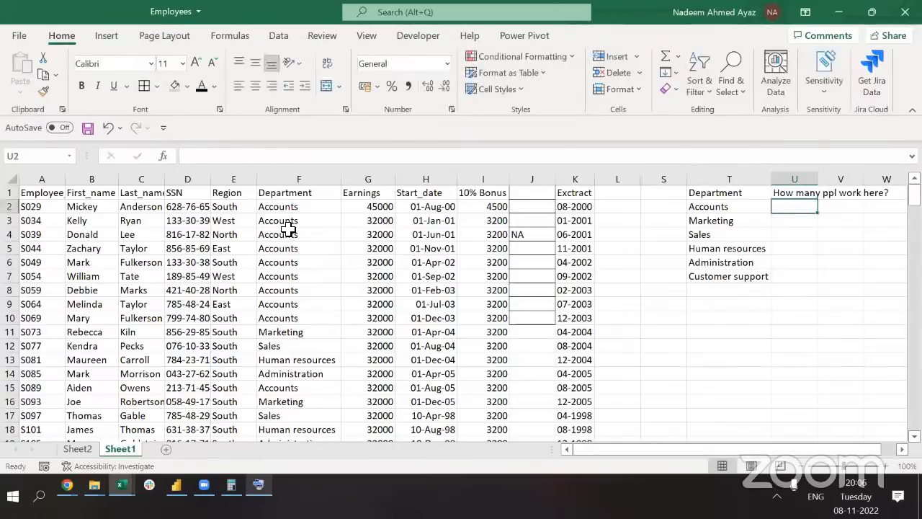
{"action": "key", "text": "Left"}
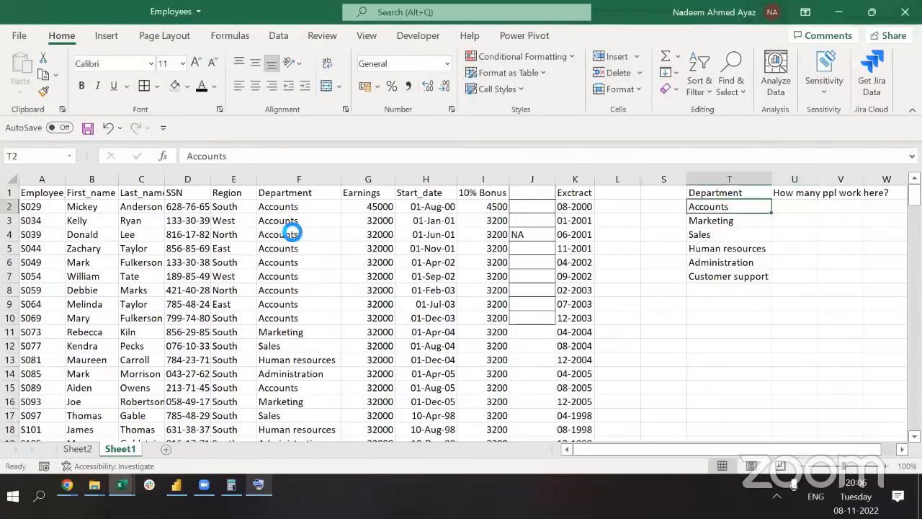
{"action": "key", "text": "ctrl+c"}
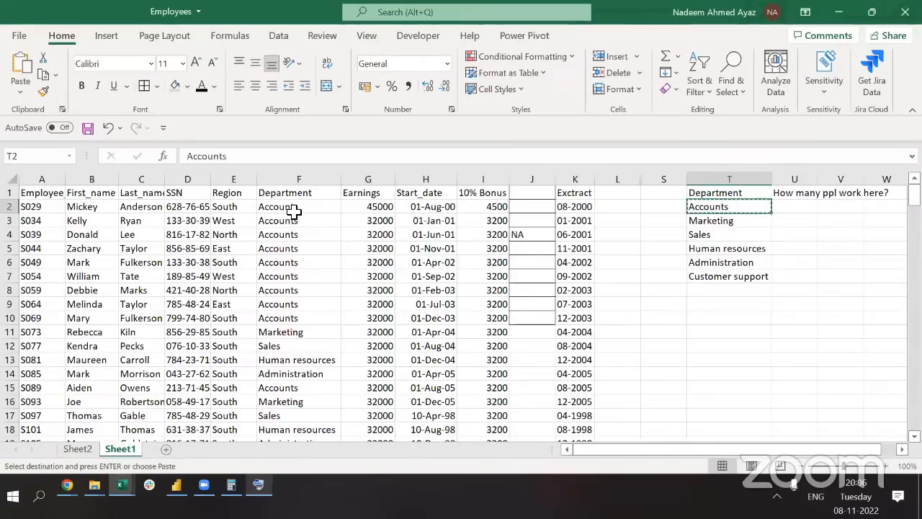
{"action": "left_click_drag", "start_coordinate": [291, 215], "coordinate": [294, 320]}
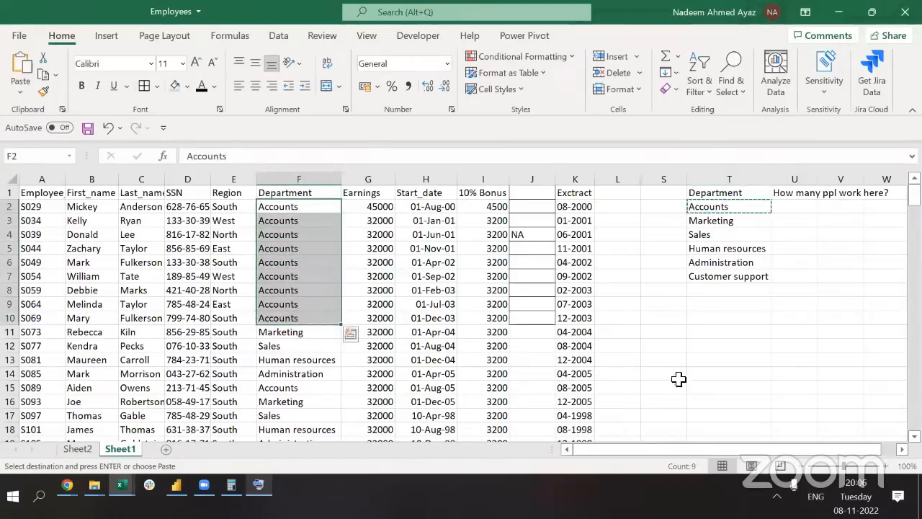
{"action": "left_click", "coordinate": [787, 210]}
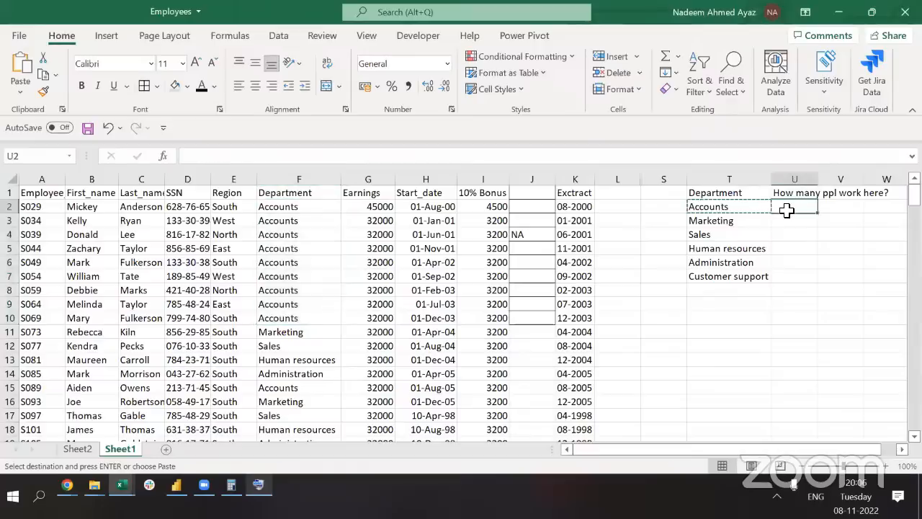
{"action": "type", "text": "9"}
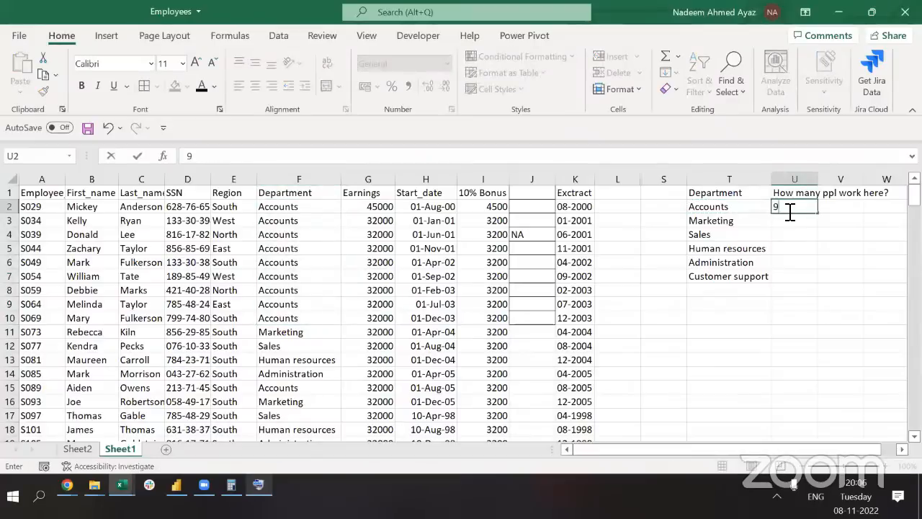
{"action": "key", "text": "ctrl+Return"}
Search the Department column for Marketing entries with Find, stepping through the matches
{"action": "key", "text": "Left"}
{"action": "key", "text": "Down"}
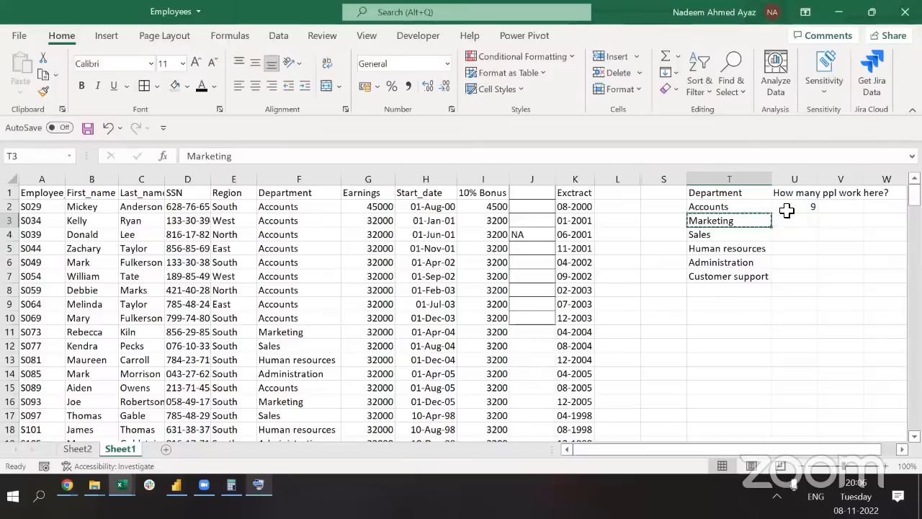
{"action": "key", "text": "ctrl+c"}
{"action": "key", "text": "Left"}
{"action": "key", "text": "Left"}
{"action": "key", "text": "Left"}
{"action": "key", "text": "Left"}
{"action": "key", "text": "Left"}
{"action": "key", "text": "Left"}
{"action": "key", "text": "Left"}
{"action": "key", "text": "Left"}
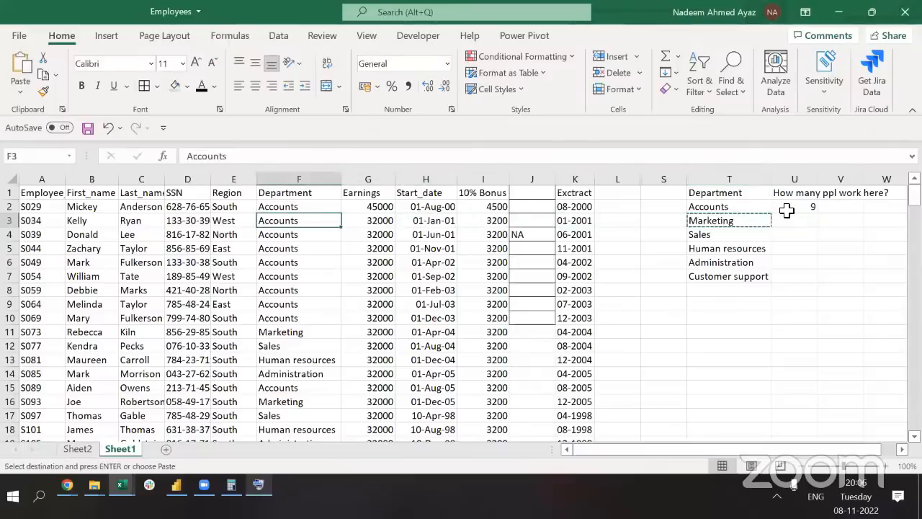
{"action": "key", "text": "ctrl+shift+Down"}
{"action": "key", "text": "ctrl+f"}
{"action": "key", "text": "ctrl+v"}
{"action": "key", "text": "Return"}
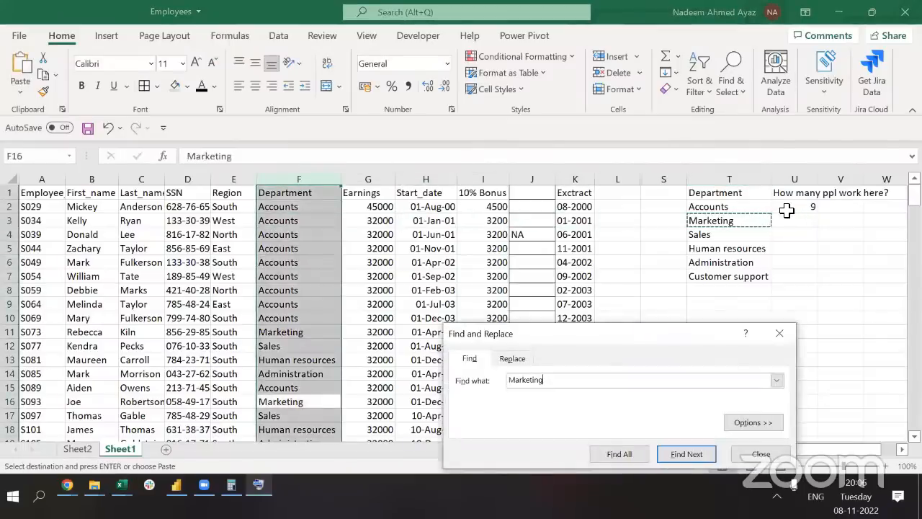
{"action": "key", "text": "Return"}
{"action": "key", "text": "Return"}
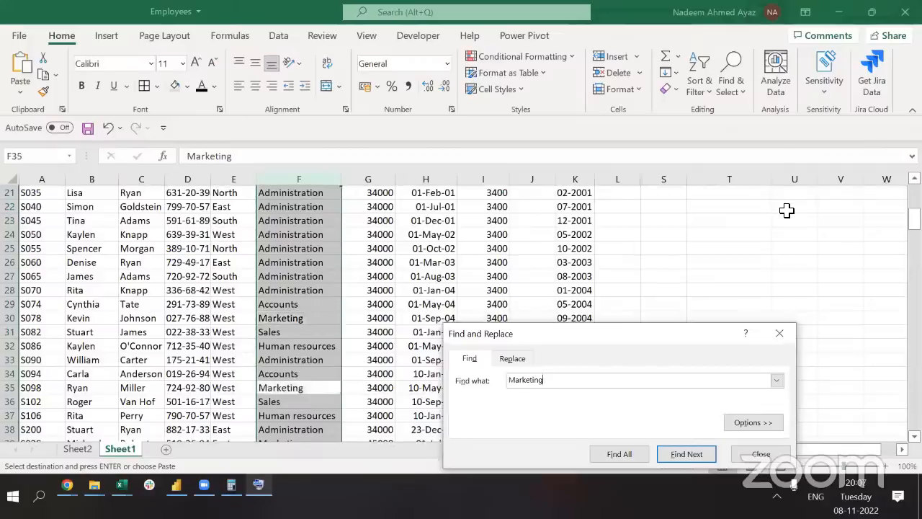
{"action": "key", "text": "Return"}
{"action": "key", "text": "Return"}
{"action": "key", "text": "Return"}
{"action": "key", "text": "Return"}
{"action": "key", "text": "Return"}
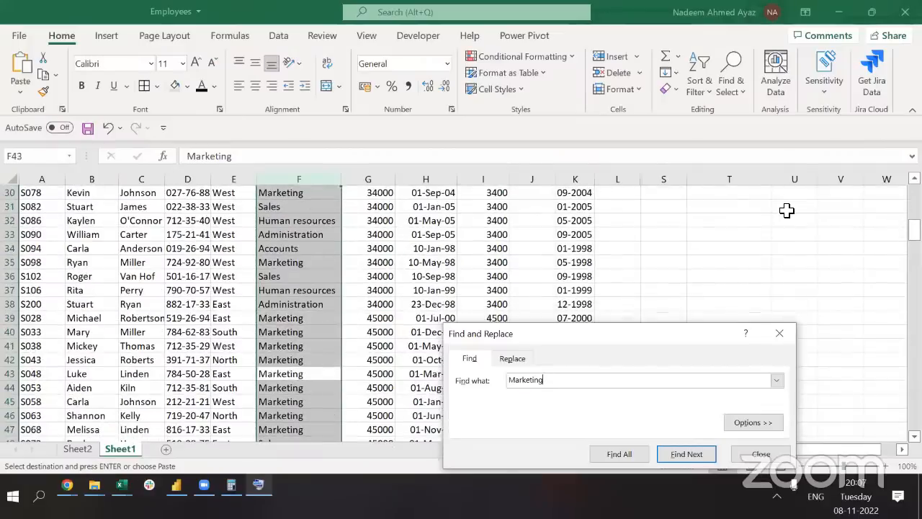
{"action": "key", "text": "Escape"}
Delete the manual count 9 from U2, leaving the count cells empty
{"action": "key", "text": "ctrl+Up"}
{"action": "key", "text": "Down"}
{"action": "key", "text": "Down"}
{"action": "key", "text": "ctrl+Right"}
{"action": "key", "text": "ctrl+Right"}
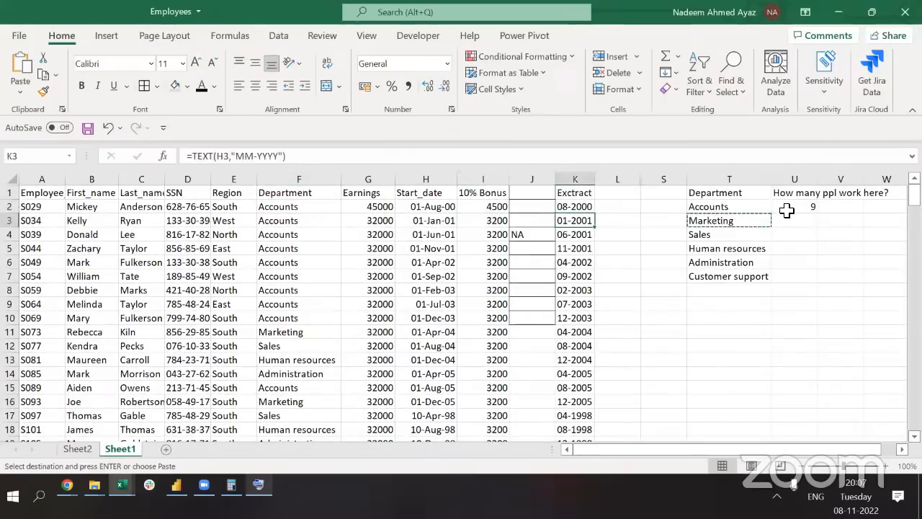
{"action": "key", "text": "ctrl+Right"}
{"action": "key", "text": "Escape"}
{"action": "left_click", "coordinate": [787, 209]}
{"action": "key", "text": "Delete"}
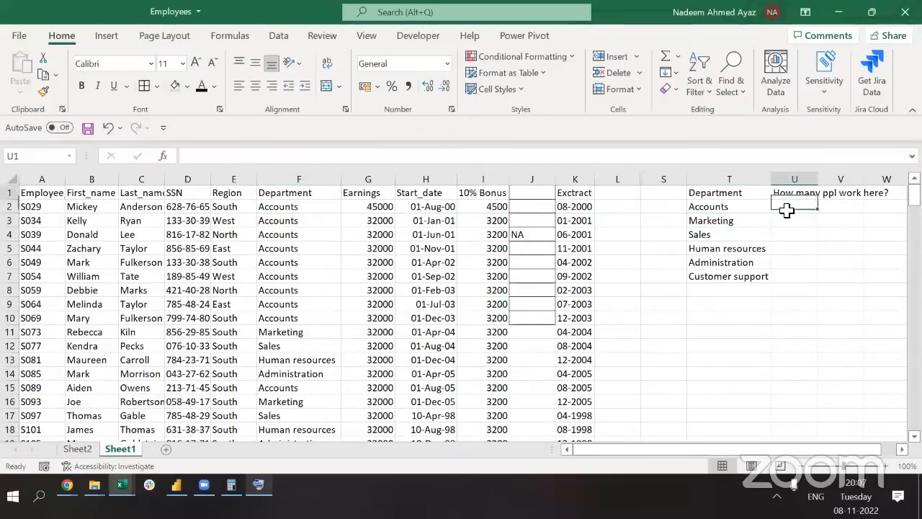
Autofit column U to its 'How many ppl work here?' heading
{"action": "key", "text": "Up"}
{"action": "key", "text": "alt"}
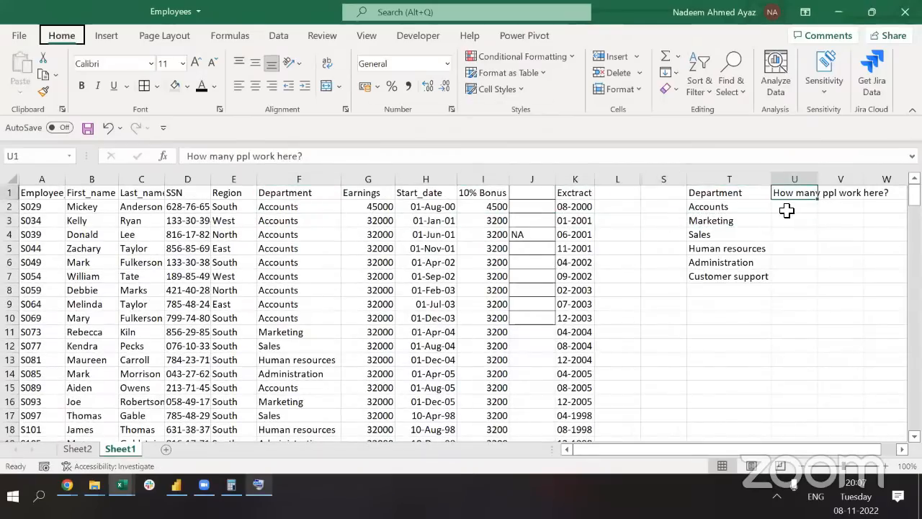
{"action": "key", "text": "h"}
{"action": "key", "text": "o"}
{"action": "key", "text": "i"}
{"action": "key", "text": "Down"}
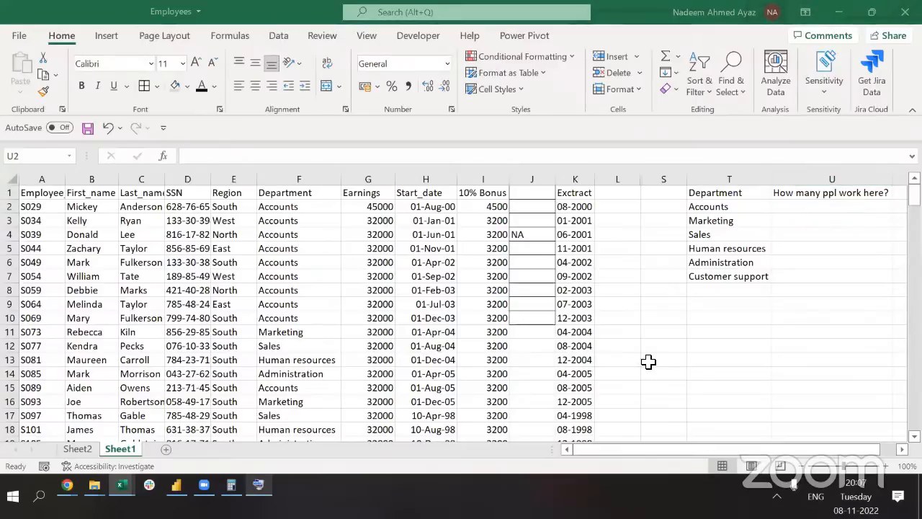
Enter =COUNTIF(F1:F200,T2) in U2, giving 40 Accounts employees
{"action": "left_click", "coordinate": [733, 210]}
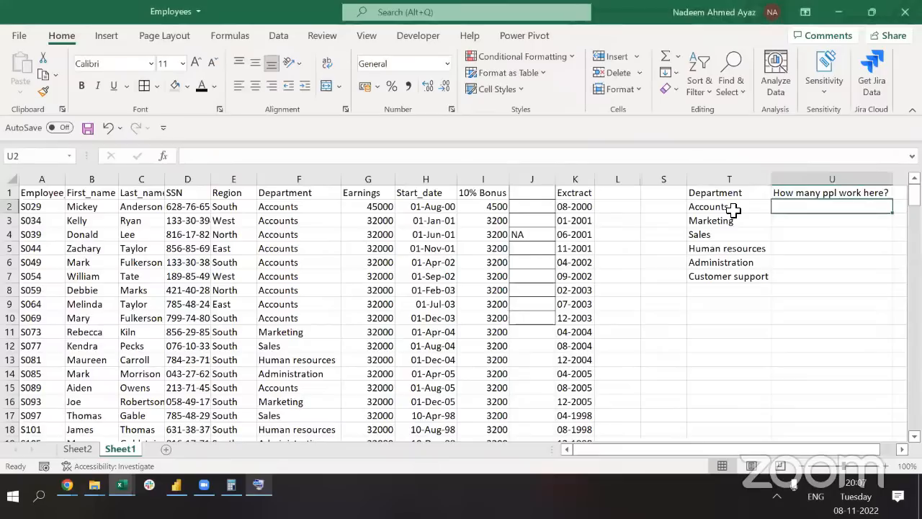
{"action": "left_click", "coordinate": [299, 183]}
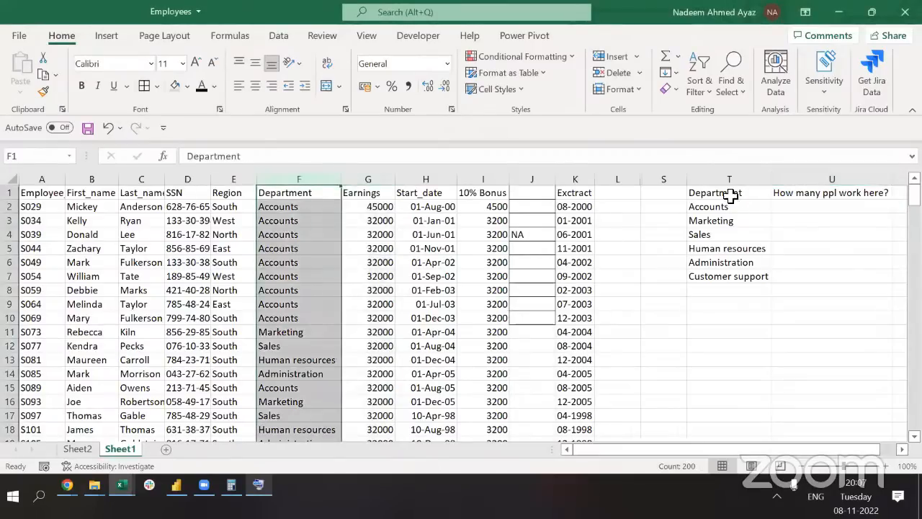
{"action": "left_click", "coordinate": [811, 219]}
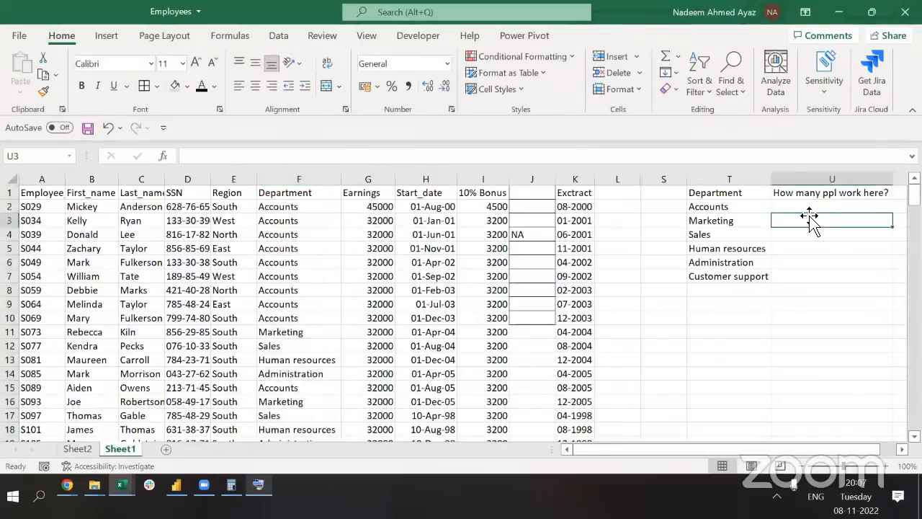
{"action": "left_click", "coordinate": [809, 207]}
{"action": "type", "text": "=Coun"}
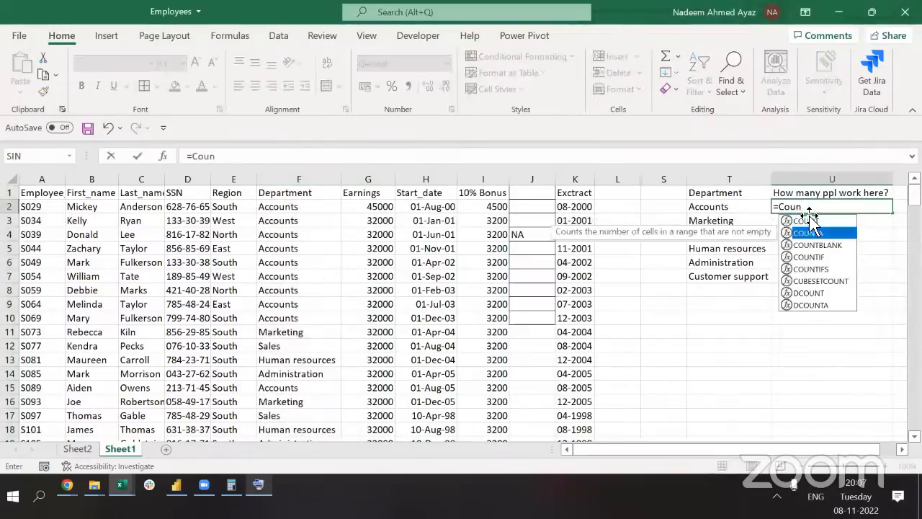
{"action": "key", "text": "Down"}
{"action": "key", "text": "Down"}
{"action": "key", "text": "Tab"}
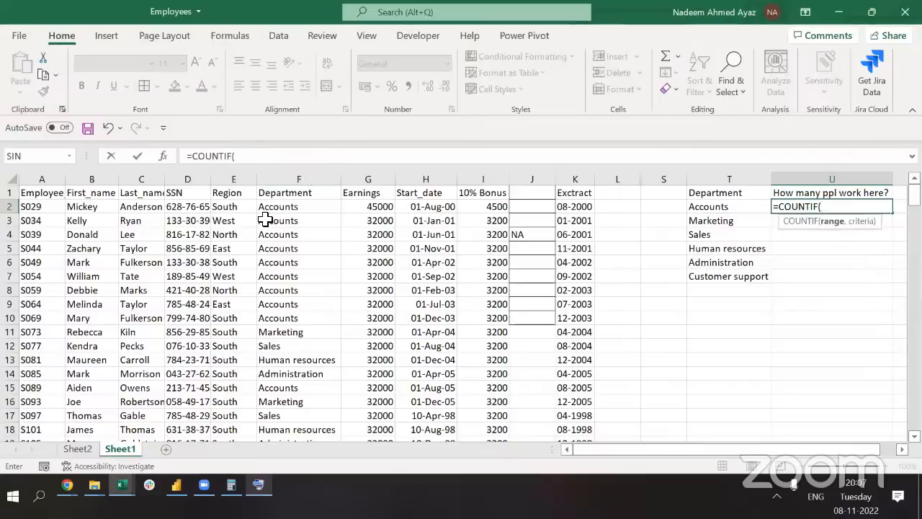
{"action": "left_click", "coordinate": [291, 178]}
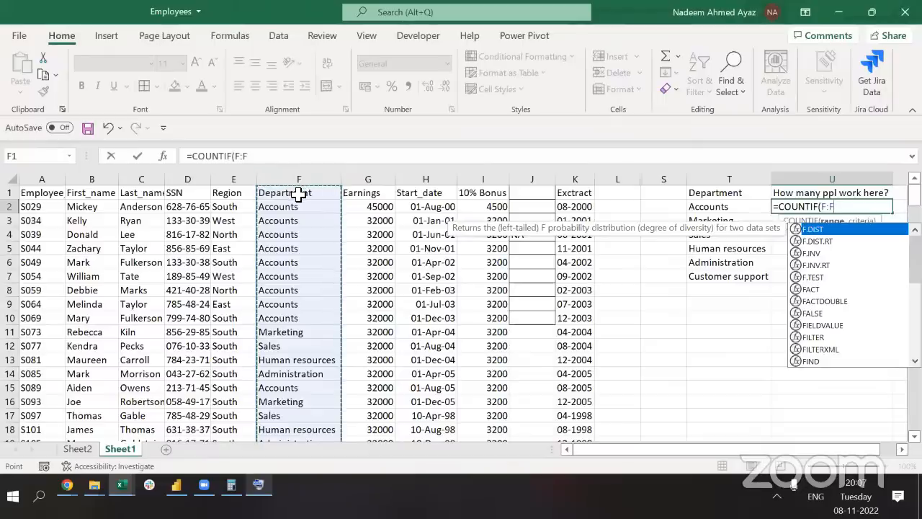
{"action": "left_click", "coordinate": [298, 193]}
{"action": "key", "text": "ctrl+shift+Down"}
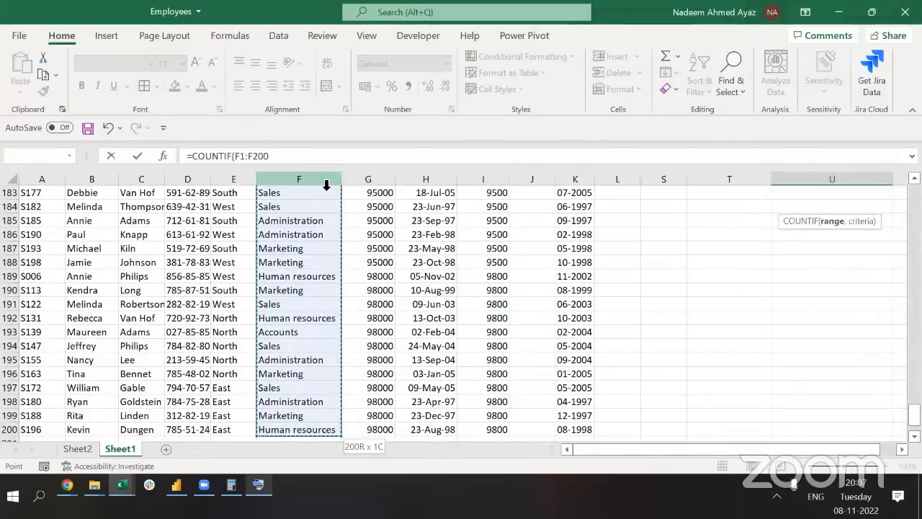
{"action": "type", "text": ","}
{"action": "key", "text": "Left"}
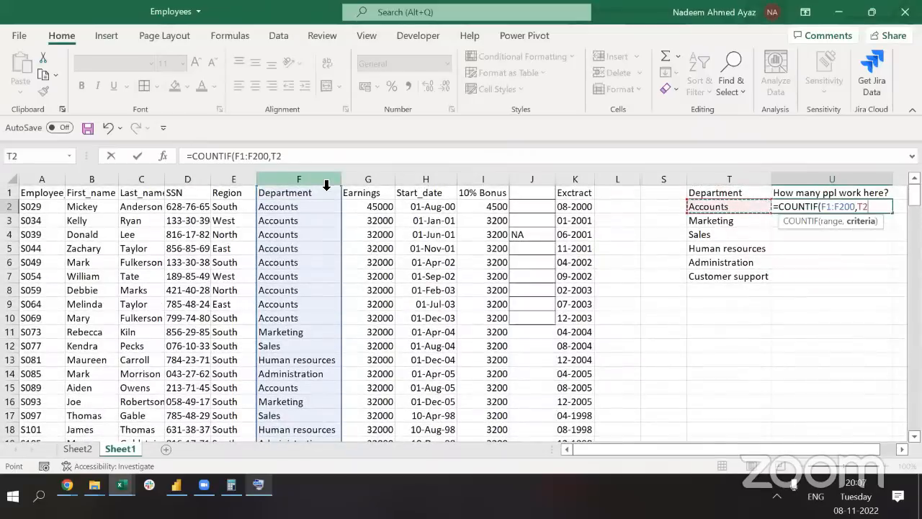
{"action": "type", "text": ")"}
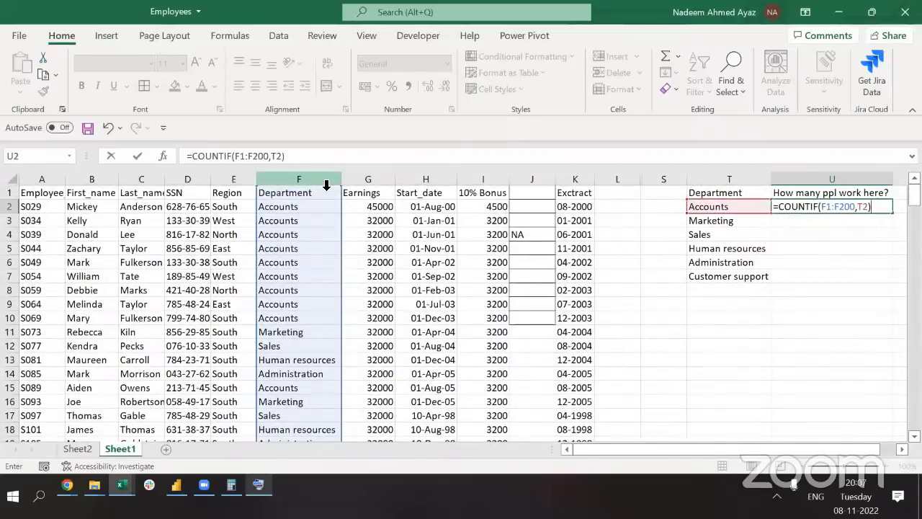
{"action": "key", "text": "ctrl+Return"}
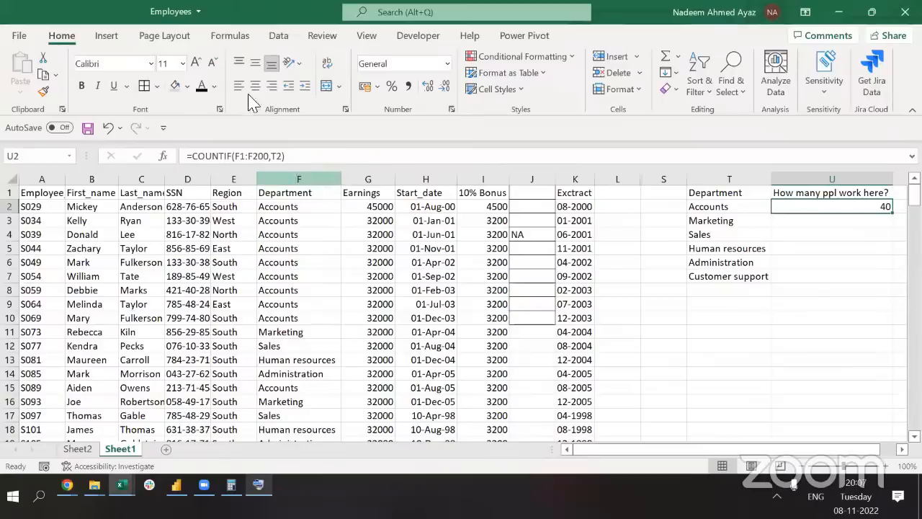
Lock the count range as absolute so U2 reads =COUNTIF($F$1:$F$200,T2)
{"action": "left_click", "coordinate": [247, 156]}
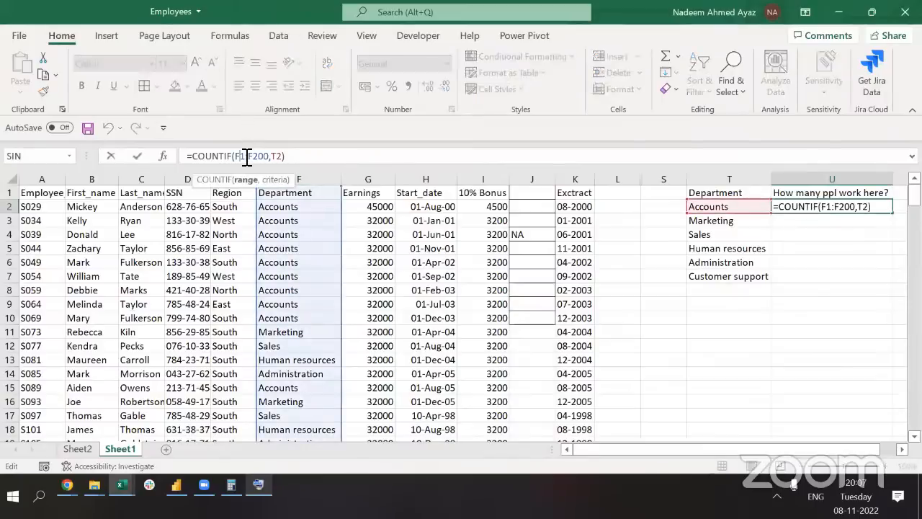
{"action": "key", "text": "F4"}
{"action": "key", "text": "Right"}
{"action": "key", "text": "Right"}
{"action": "key", "text": "F4"}
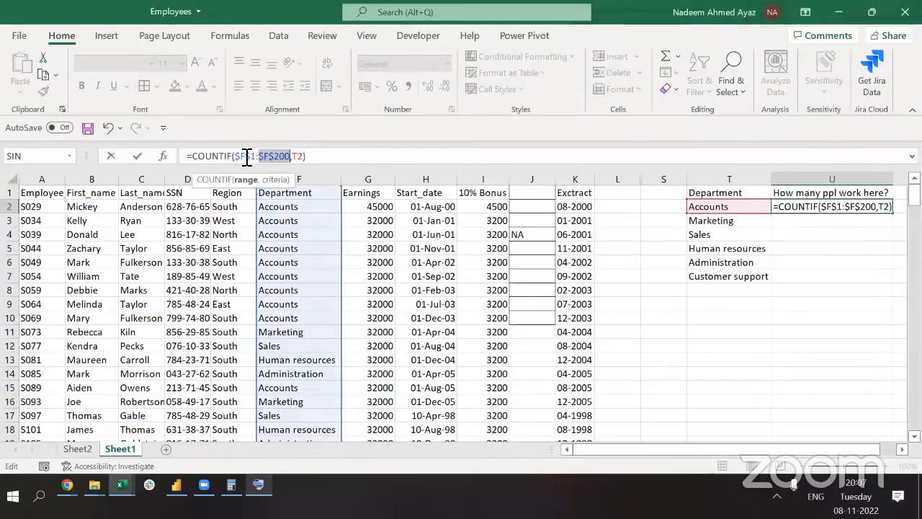
{"action": "key", "text": "ctrl+Return"}
Copy the count formula into U3:U7, giving 38, 41, 39, 40 and 1
{"action": "key", "text": "ctrl+c"}
{"action": "key", "text": "shift+Down"}
{"action": "key", "text": "shift+Down"}
{"action": "key", "text": "shift+Down"}
{"action": "key", "text": "shift+Down"}
{"action": "key", "text": "shift+Down"}
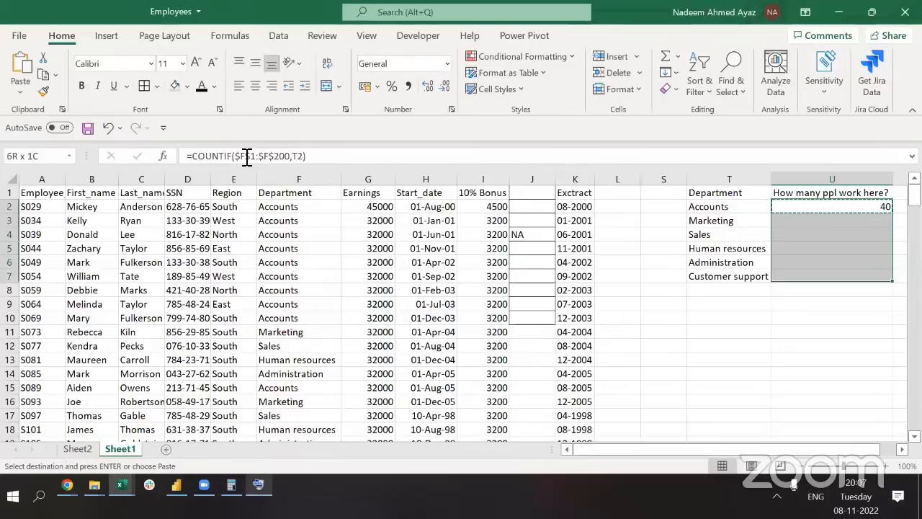
{"action": "key", "text": "ctrl+v"}
{"action": "key", "text": "Escape"}
{"action": "key", "text": "Up"}
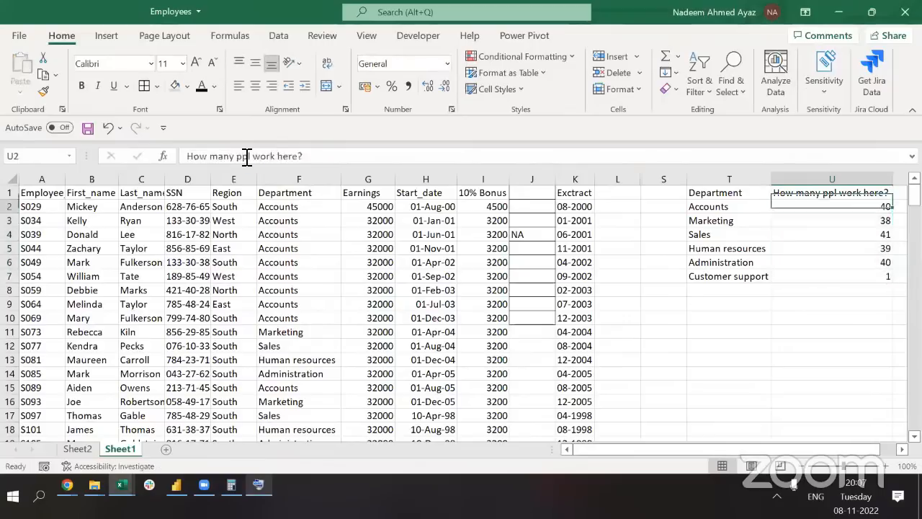
{"action": "key", "text": "Down"}
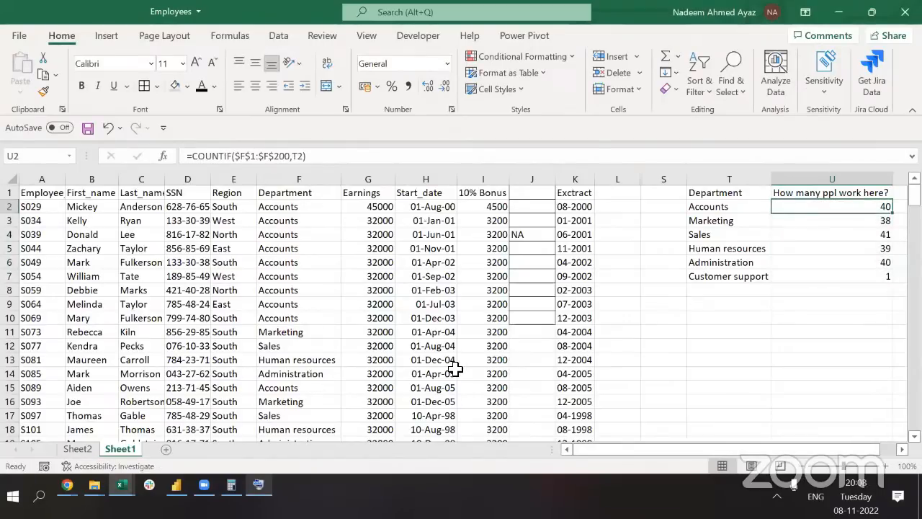
{"action": "key", "text": "alt+Tab"}
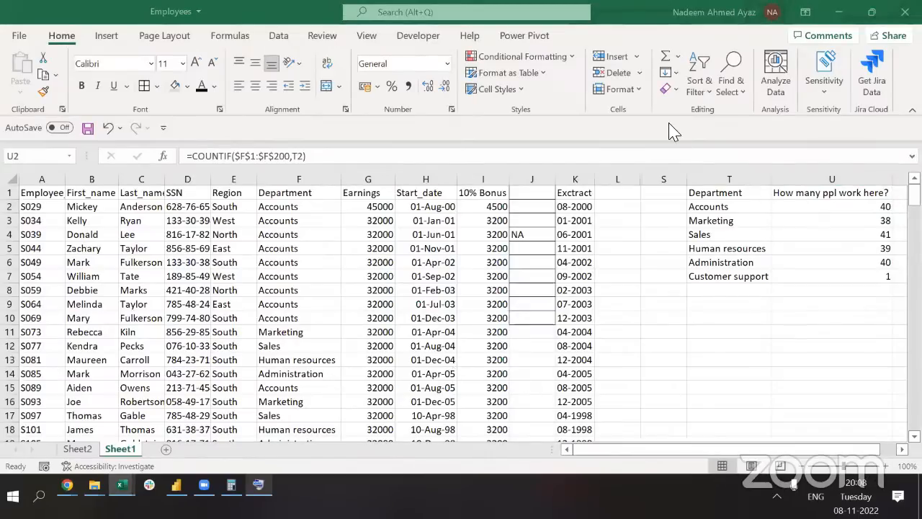
{"action": "left_click", "coordinate": [853, 206]}
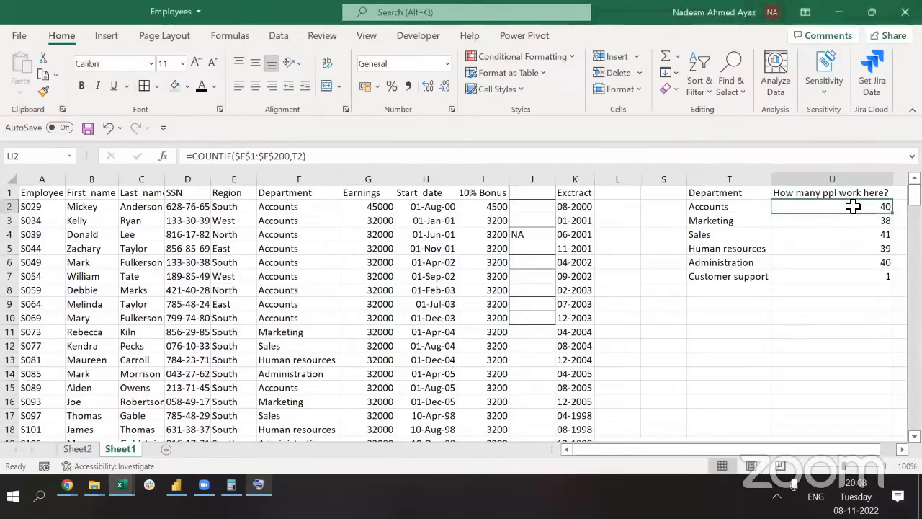
{"action": "left_click", "coordinate": [322, 155]}
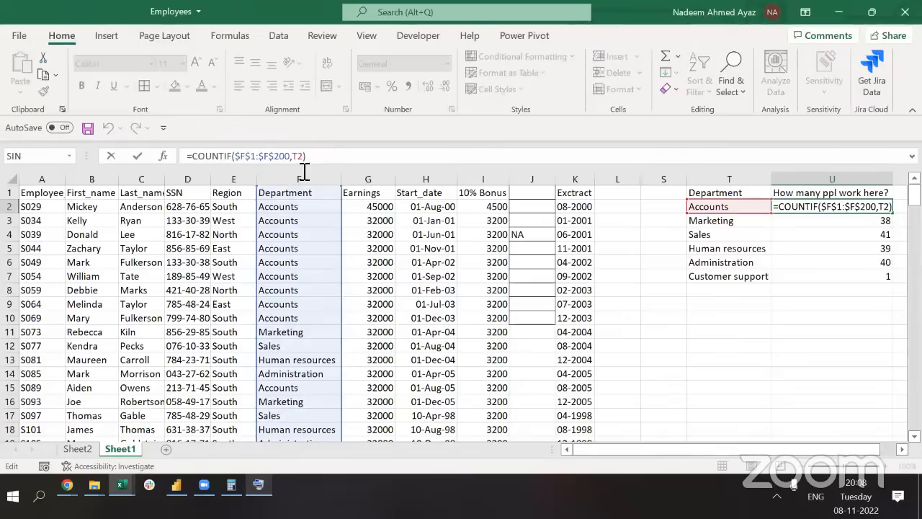
{"action": "left_click_drag", "start_coordinate": [293, 157], "coordinate": [238, 157]}
{"action": "double_click", "coordinate": [306, 156]}
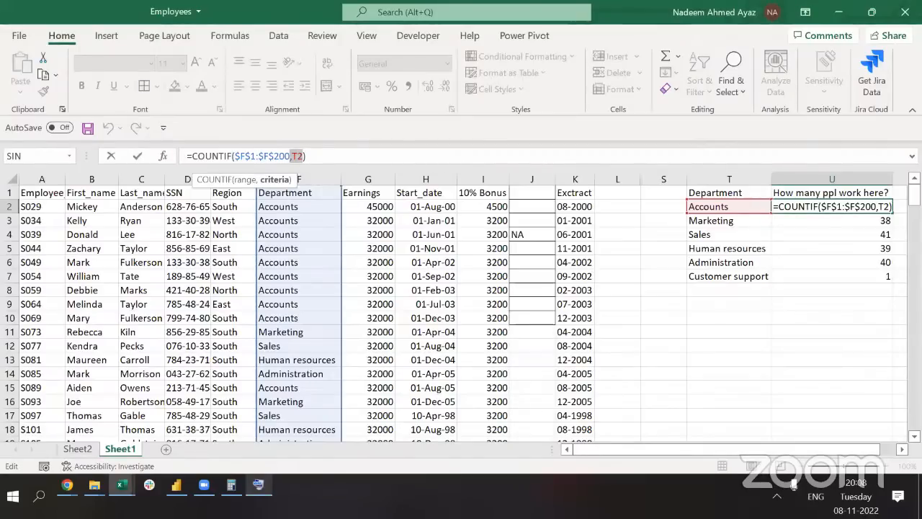
{"action": "key", "text": "Return"}
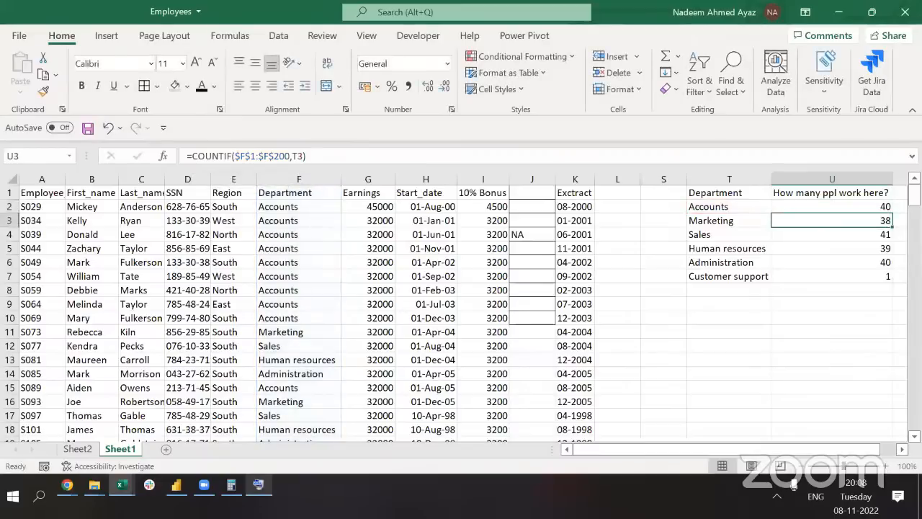
{"action": "left_click", "coordinate": [268, 161]}
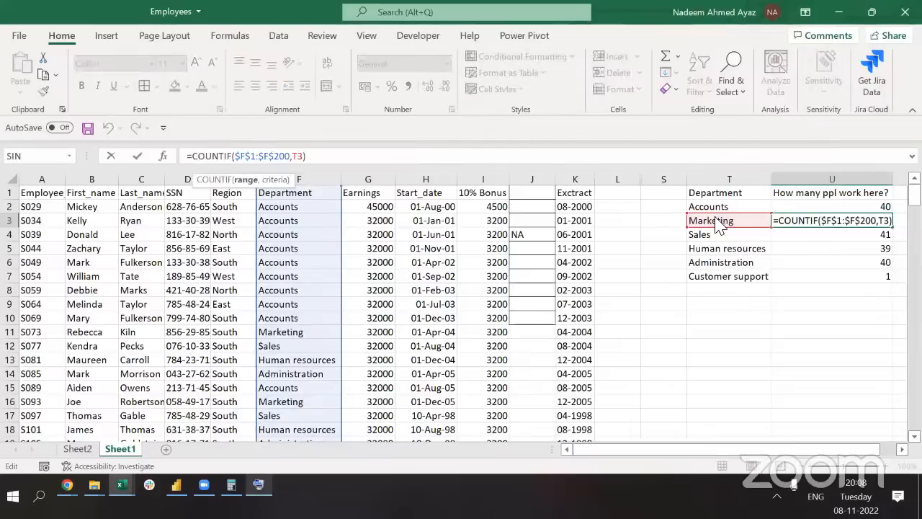
{"action": "key", "text": "Return"}
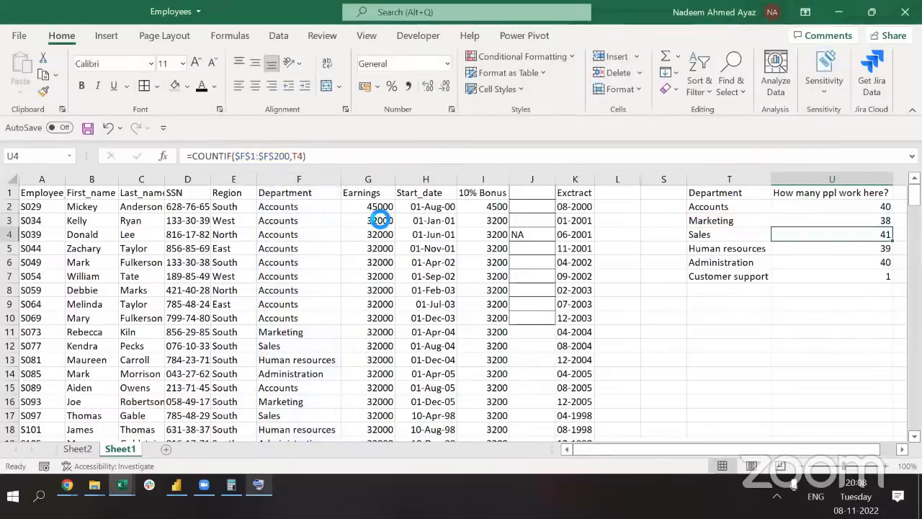
{"action": "key", "text": "Up"}
{"action": "key", "text": "Up"}
{"action": "key", "text": "Up"}
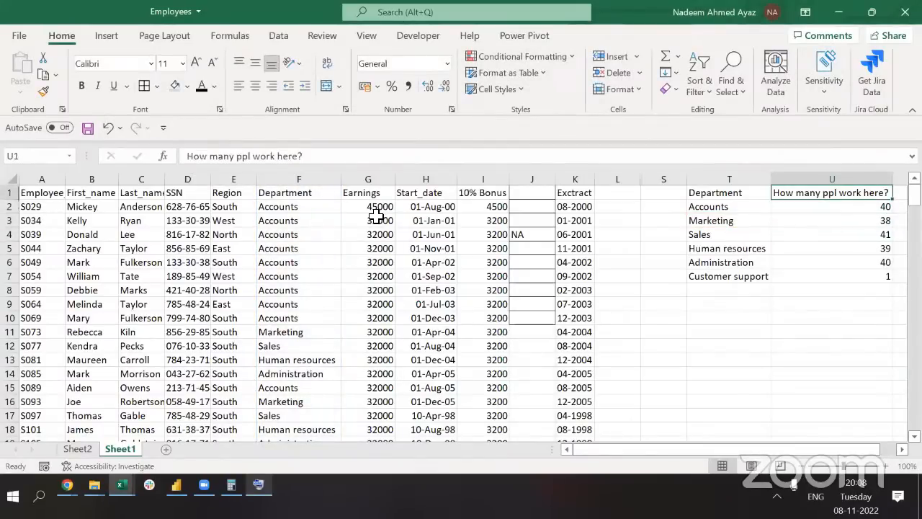
Review the COUNTIF formula in U2 to check its ranges
{"action": "key", "text": "Right"}
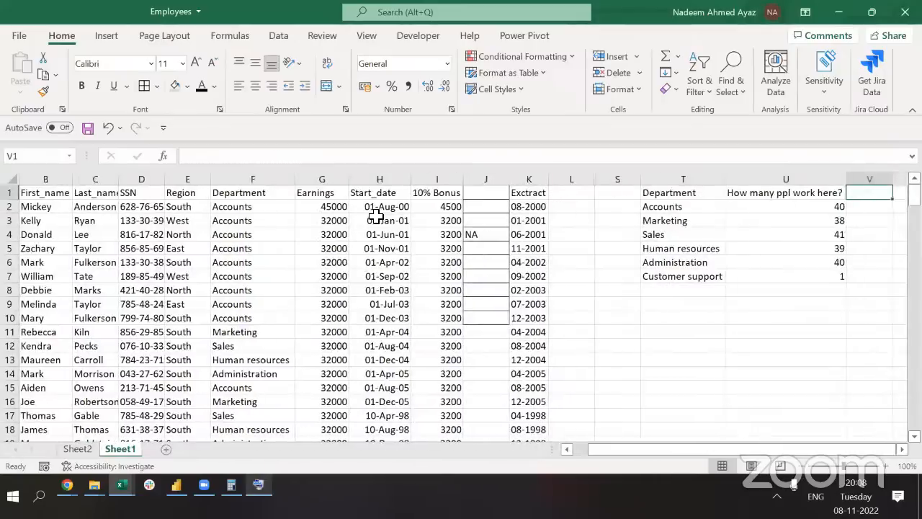
{"action": "key", "text": "Left"}
{"action": "key", "text": "Left"}
{"action": "key", "text": "Down"}
{"action": "key", "text": "Up"}
{"action": "key", "text": "Down"}
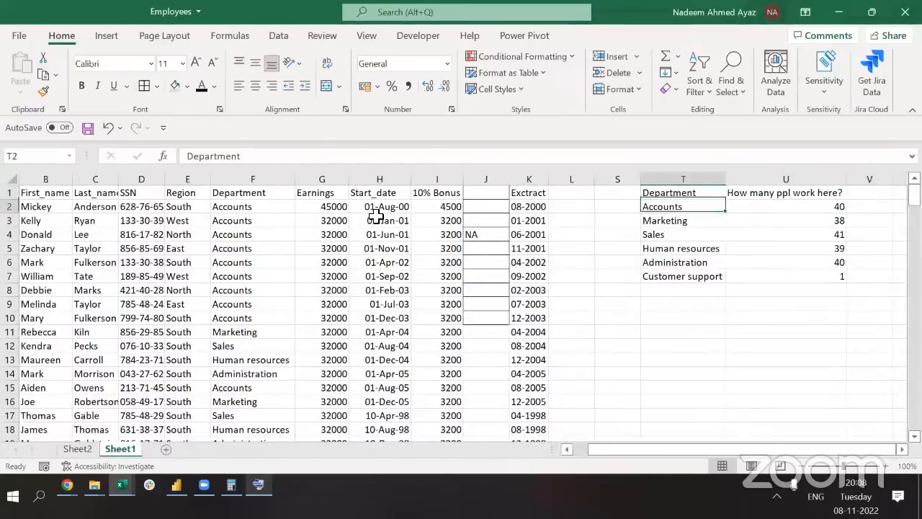
{"action": "key", "text": "Right"}
{"action": "key", "text": "F2"}
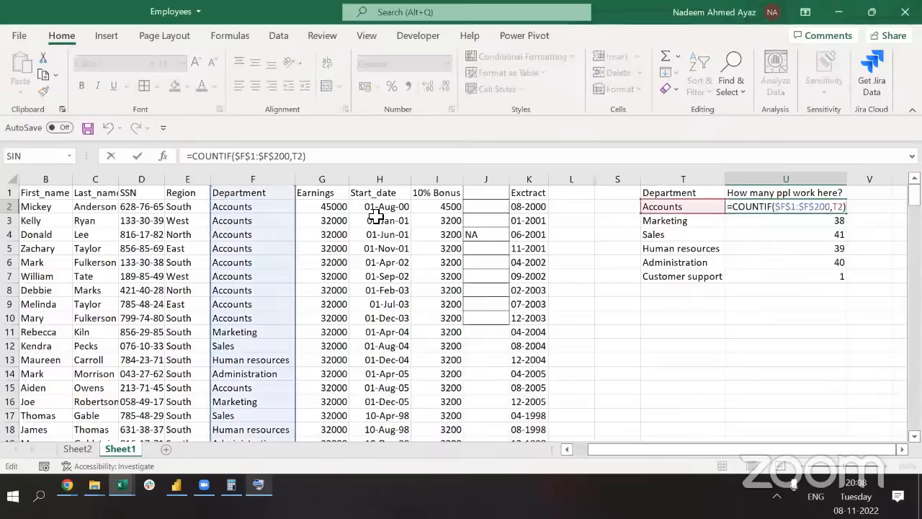
{"action": "key", "text": "Escape"}
Unhide the notes columns M–R by selecting columns L through S
{"action": "key", "text": "Left"}
{"action": "key", "text": "Left"}
{"action": "key", "text": "Left"}
{"action": "key", "text": "ctrl+space"}
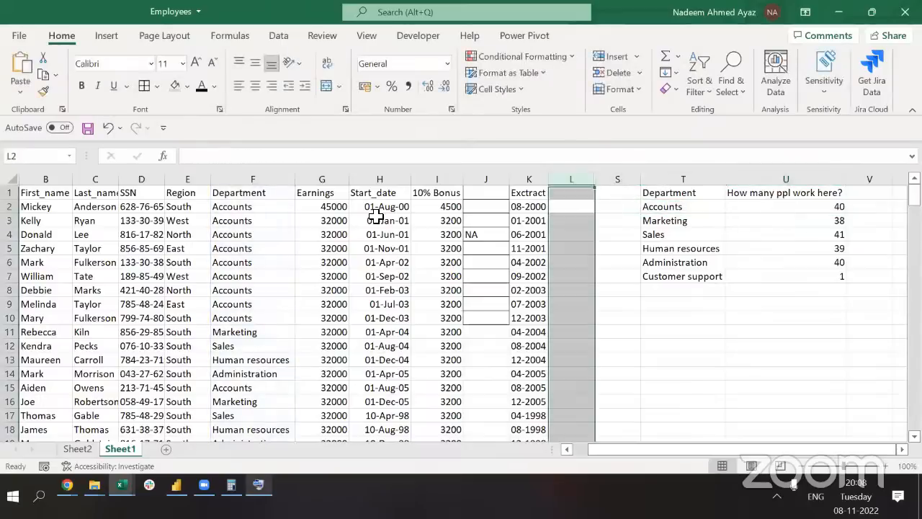
{"action": "key", "text": "shift+Right"}
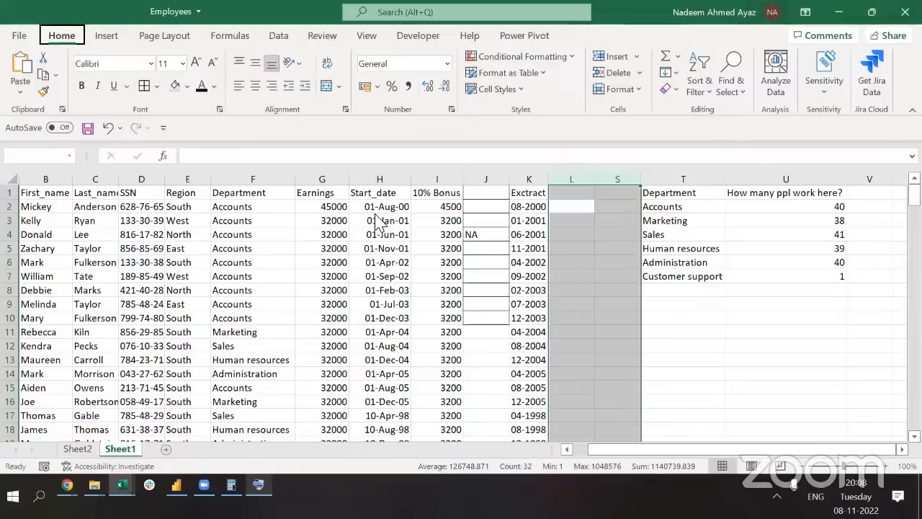
{"action": "key", "text": "o"}
{"action": "key", "text": "u"}
{"action": "key", "text": "l"}
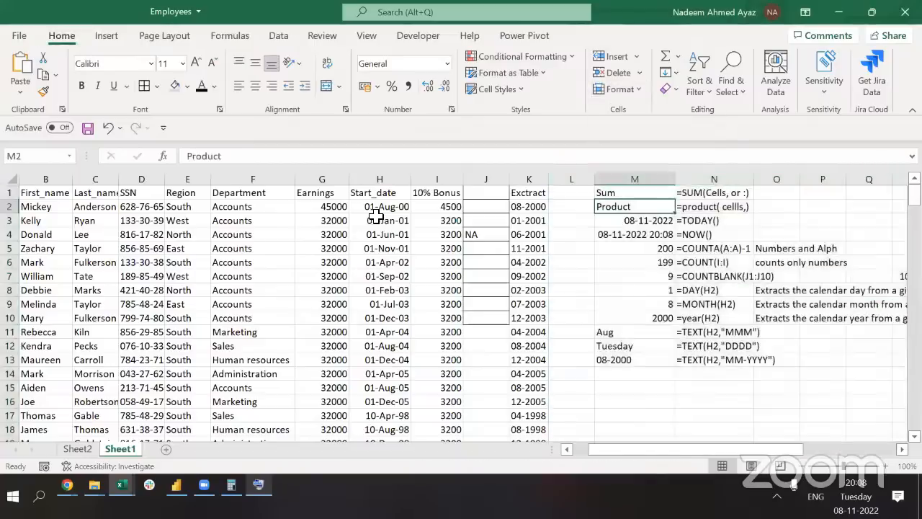
Paste the COUNTIF formula into M14, showing 40, and its text with a leading apostrophe into N14
{"action": "key", "text": "Right"}
{"action": "key", "text": "ctrl+Down"}
{"action": "key", "text": "ctrl+Down"}
{"action": "key", "text": "ctrl+Up"}
{"action": "key", "text": "Left"}
{"action": "key", "text": "Down"}
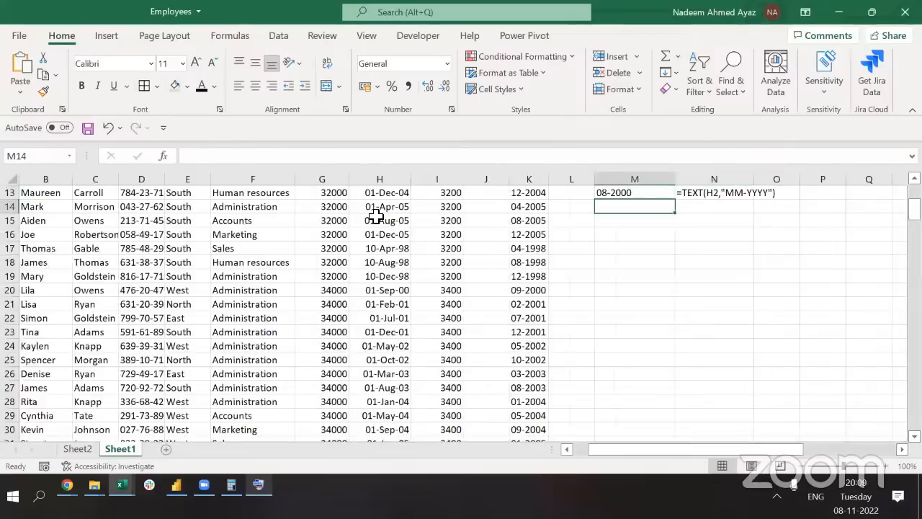
{"action": "key", "text": "F2"}
{"action": "key", "text": "ctrl+v"}
{"action": "key", "text": "Tab"}
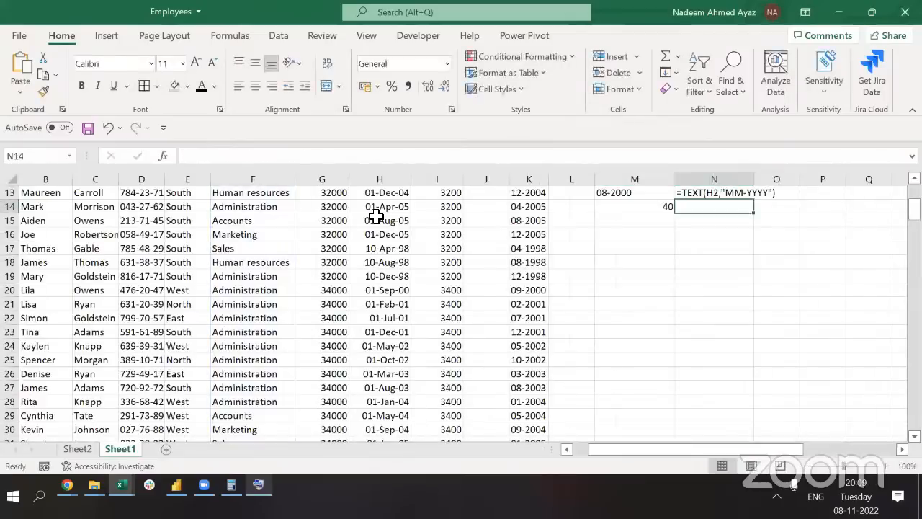
{"action": "type", "text": "'"}
{"action": "key", "text": "ctrl+v"}
{"action": "key", "text": "shift+Tab"}
{"action": "key", "text": "F2"}
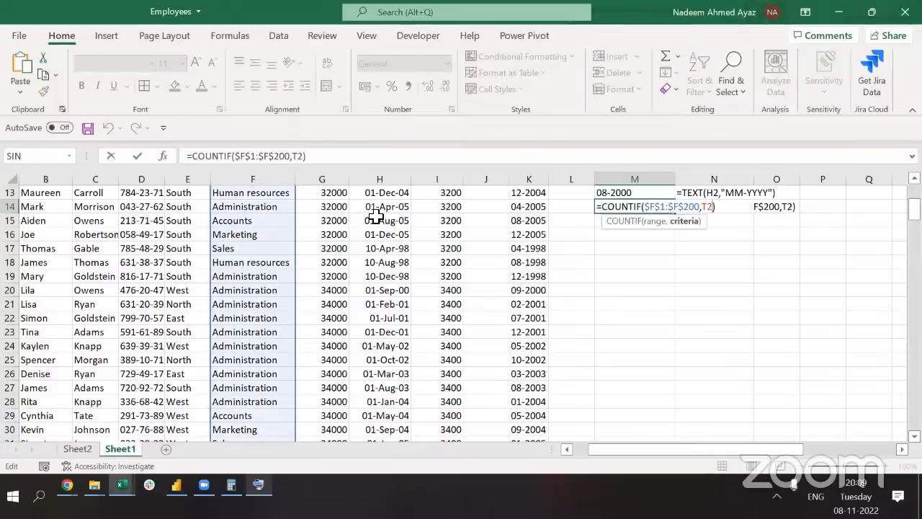
{"action": "key", "text": "Escape"}
Navigate back along row 1 to V1 beside the department count table
{"action": "key", "text": "ctrl+Up"}
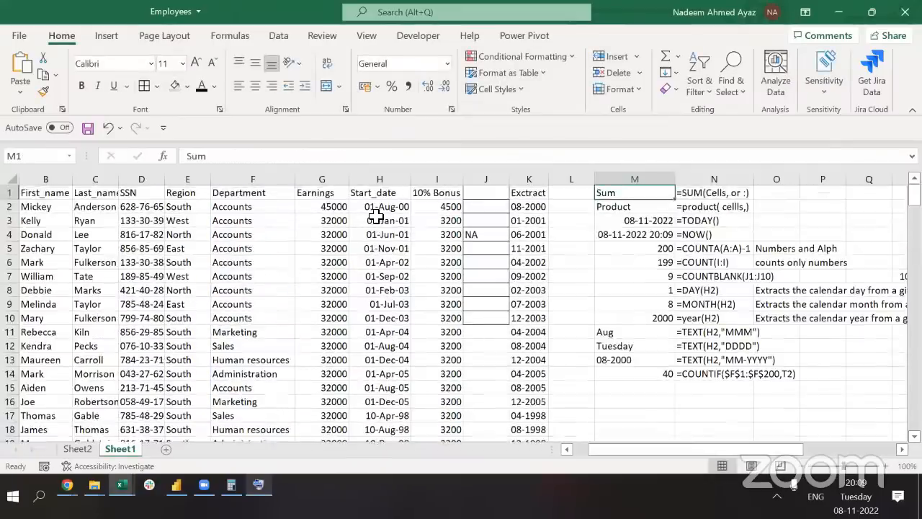
{"action": "key", "text": "Right"}
{"action": "key", "text": "ctrl+Right"}
{"action": "key", "text": "Right"}
{"action": "key", "text": "Right"}
{"action": "key", "text": "Right"}
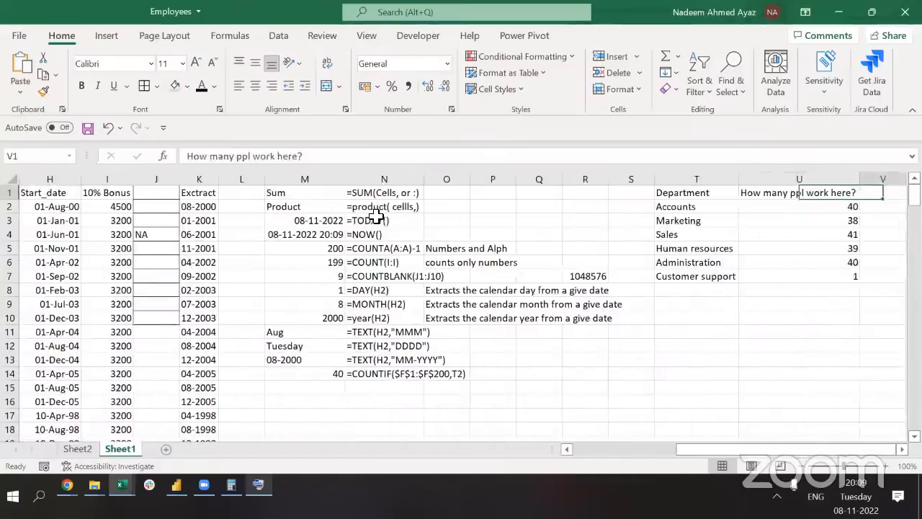
{"action": "key", "text": "Left"}
{"action": "key", "text": "Left"}
{"action": "key", "text": "Right"}
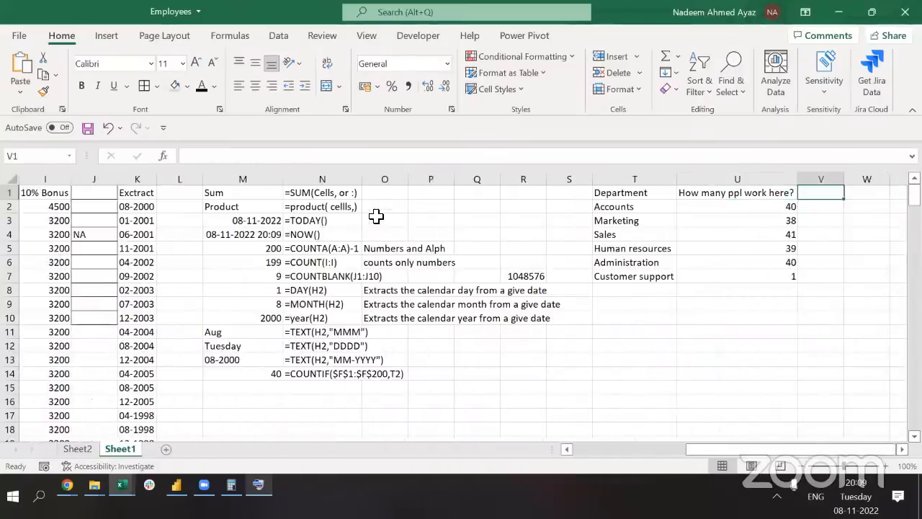
Enter South in V1 and North in W1 as region headings, fixing the misspelling
{"action": "type", "text": "Sour"}
{"action": "type", "text": "he"}
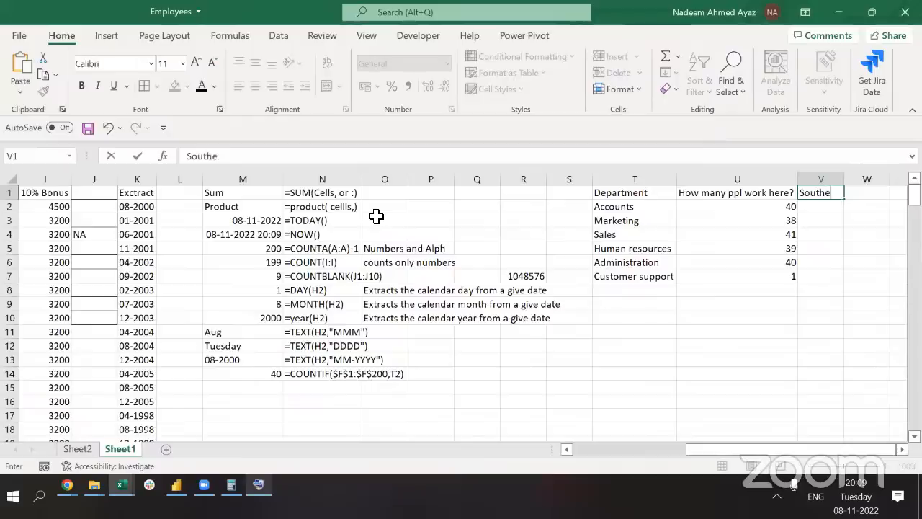
{"action": "key", "text": "Tab"}
{"action": "key", "text": "Left"}
{"action": "key", "text": "F2"}
{"action": "key", "text": "BackSpace"}
{"action": "key", "text": "Tab"}
{"action": "type", "text": "Nor"}
{"action": "key", "text": "Tab"}
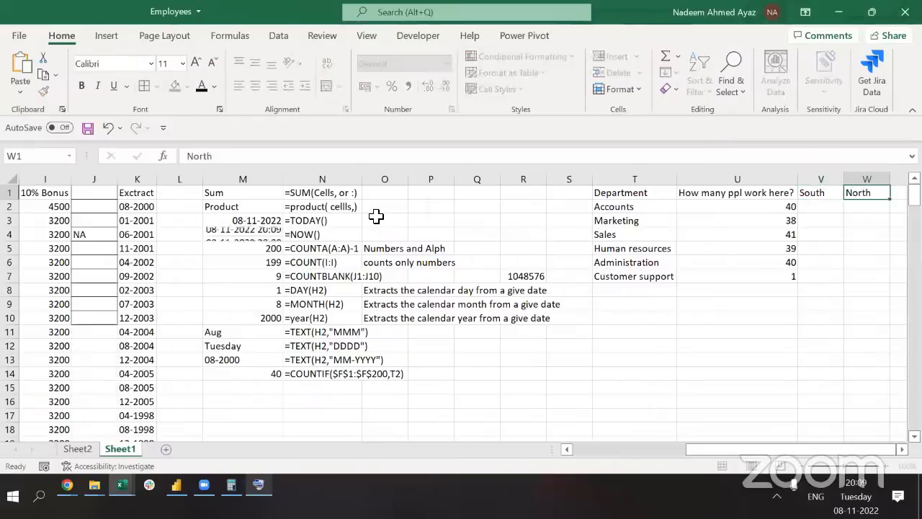
Clear the South and North headings from V1:W1
{"action": "key", "text": "ctrl+Left"}
{"action": "key", "text": "ctrl+Left"}
{"action": "key", "text": "ctrl+Left"}
{"action": "key", "text": "ctrl+Left"}
{"action": "key", "text": "ctrl+Left"}
{"action": "key", "text": "Left"}
{"action": "key", "text": "ctrl+Left"}
{"action": "key", "text": "ctrl+Left"}
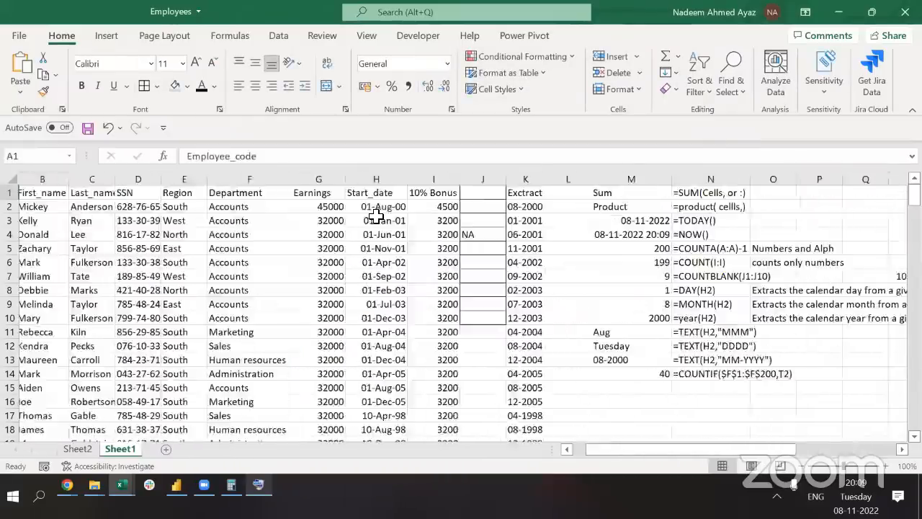
{"action": "key", "text": "Right"}
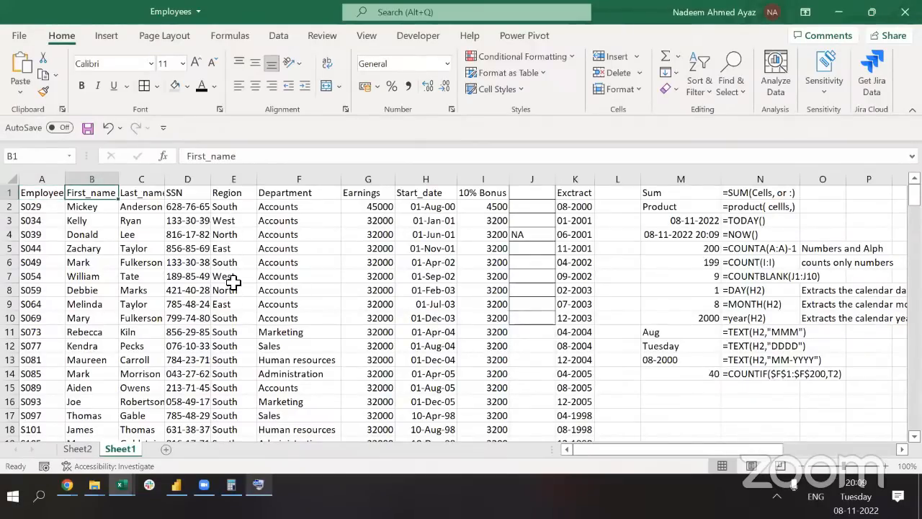
{"action": "key", "text": "ctrl+Right"}
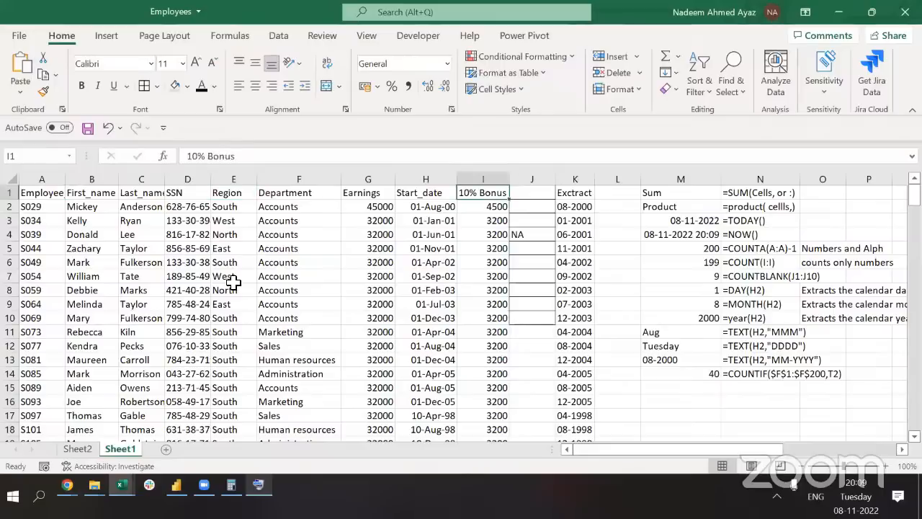
{"action": "key", "text": "ctrl+Right"}
{"action": "key", "text": "ctrl+Right"}
{"action": "key", "text": "ctrl+Right"}
{"action": "key", "text": "ctrl+Right"}
{"action": "key", "text": "ctrl+Right"}
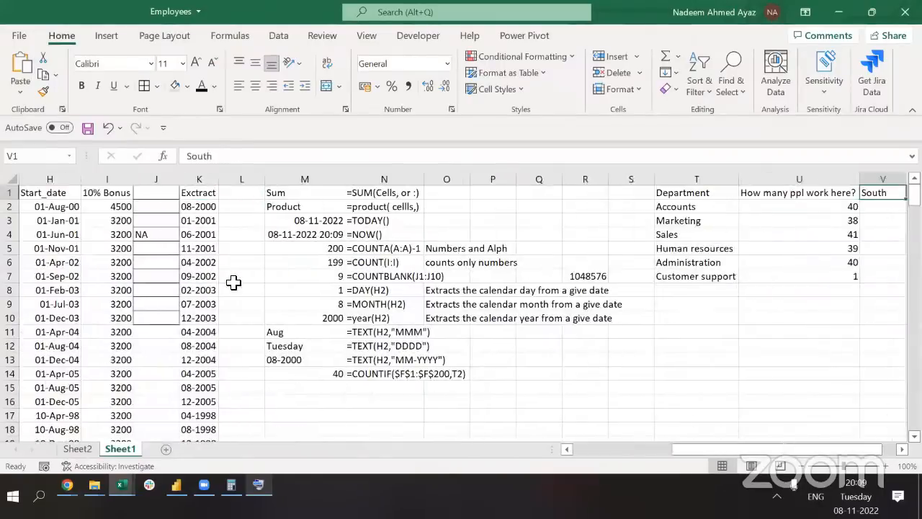
{"action": "key", "text": "shift+Right"}
{"action": "key", "text": "Delete"}
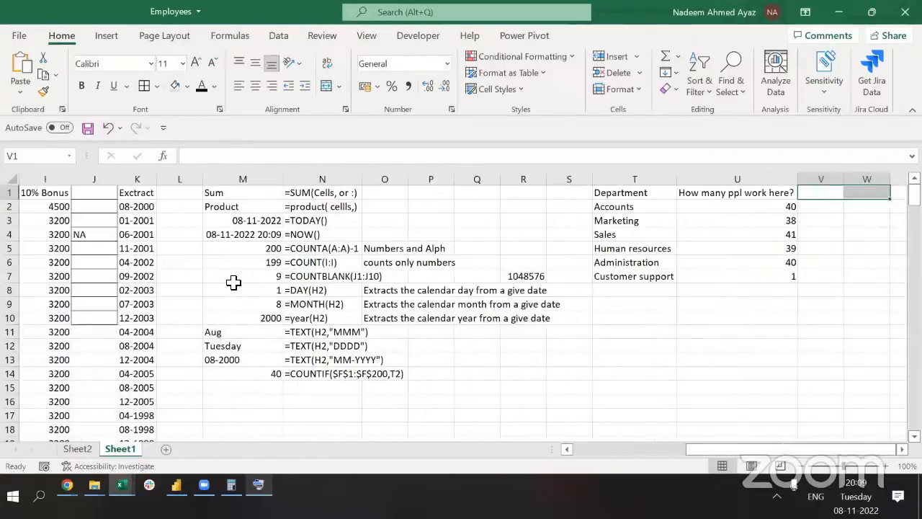
Enter the headings North, West, South and East across V1:Y1
{"action": "key", "text": "Left"}
{"action": "key", "text": "Down"}
{"action": "key", "text": "Right"}
{"action": "key", "text": "Left"}
{"action": "key", "text": "Left"}
{"action": "key", "text": "Left"}
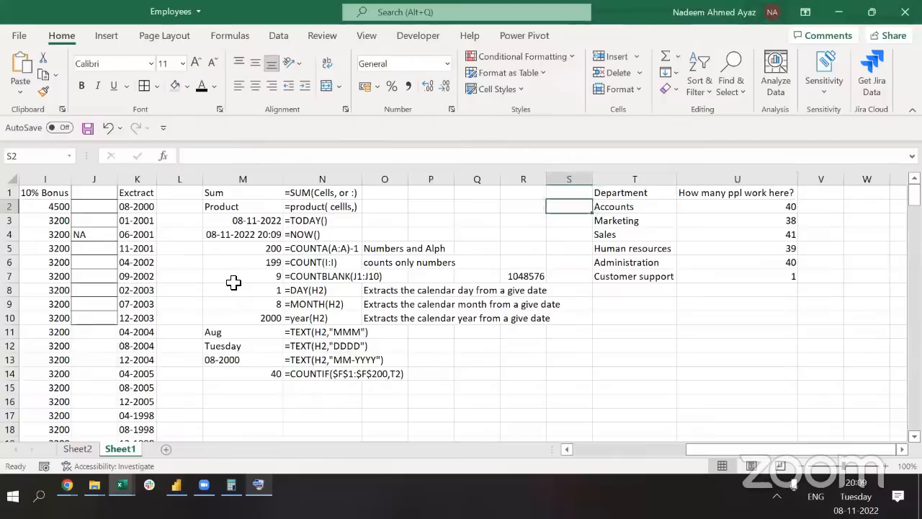
{"action": "key", "text": "Right"}
{"action": "key", "text": "Right"}
{"action": "key", "text": "Right"}
{"action": "key", "text": "Up"}
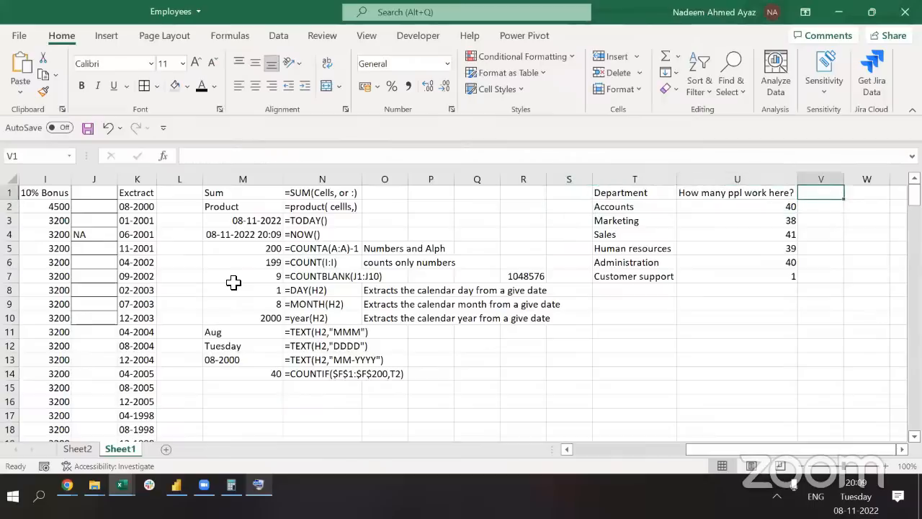
{"action": "type", "text": "North"}
{"action": "key", "text": "Tab"}
{"action": "type", "text": "We"}
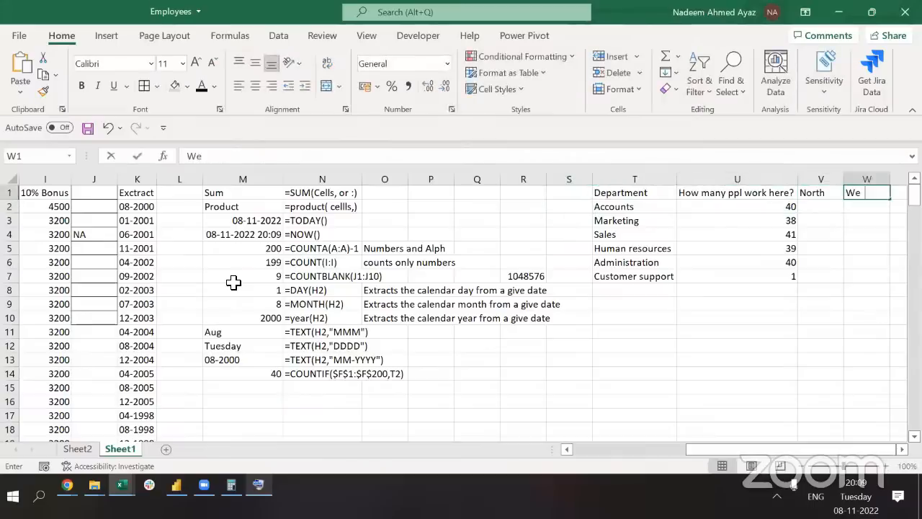
{"action": "key", "text": "Tab"}
{"action": "type", "text": "Sou"}
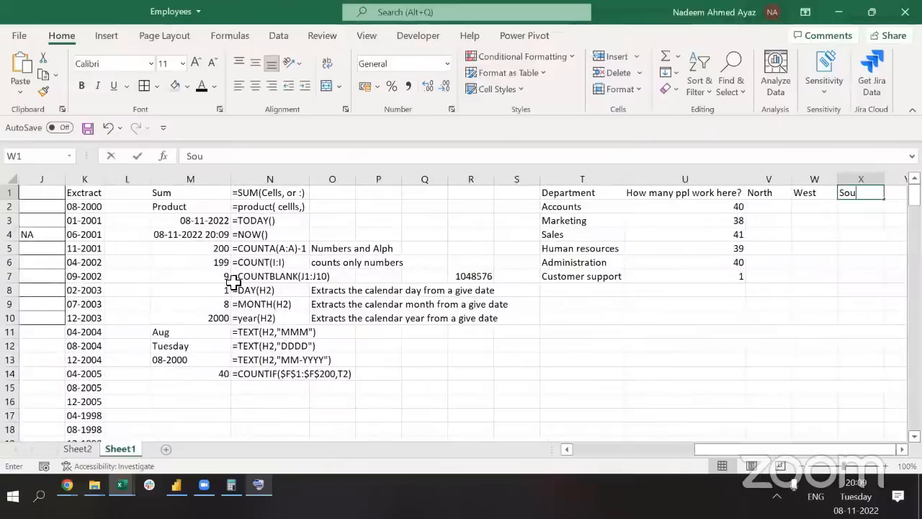
{"action": "type", "text": "th"}
{"action": "key", "text": "Tab"}
{"action": "type", "text": "Eas"}
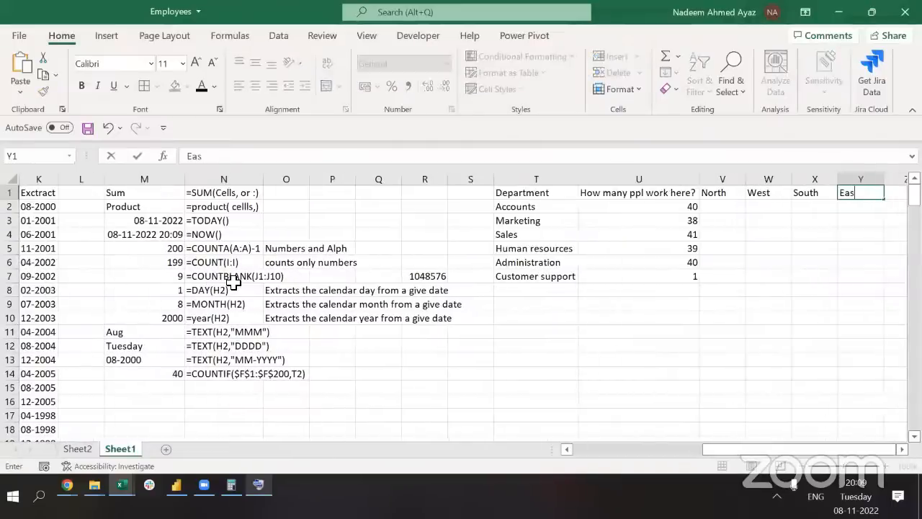
{"action": "key", "text": "Return"}
Open the Accounts COUNTIF formula in U2 for editing
{"action": "key", "text": "Up"}
{"action": "key", "text": "Left"}
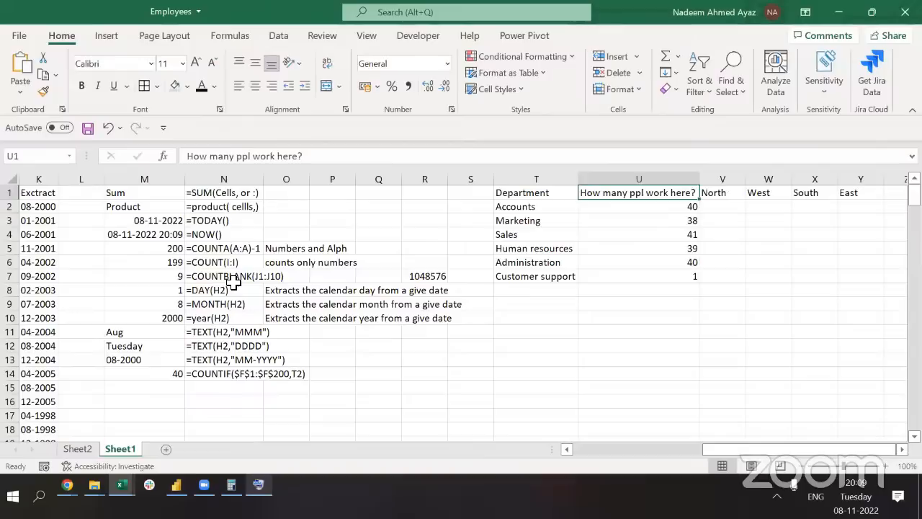
{"action": "key", "text": "Down"}
{"action": "key", "text": "F2"}
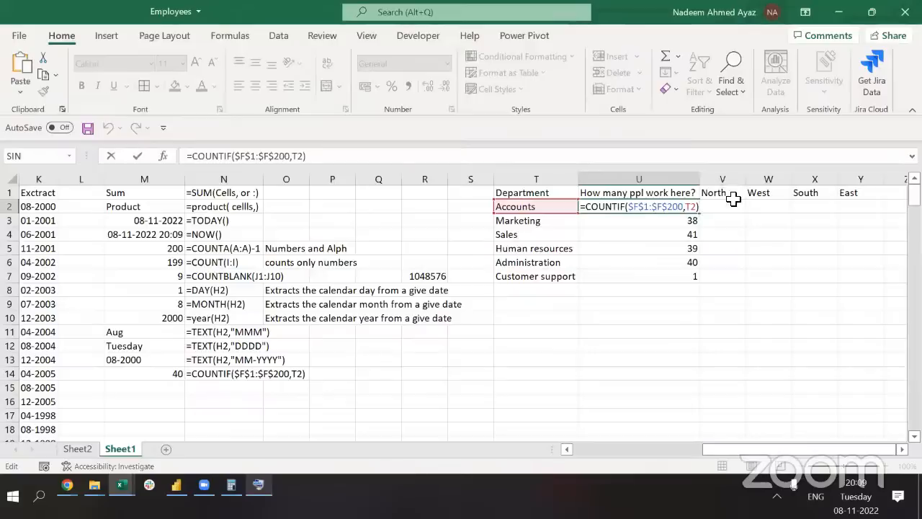
{"action": "left_click", "coordinate": [479, 379]}
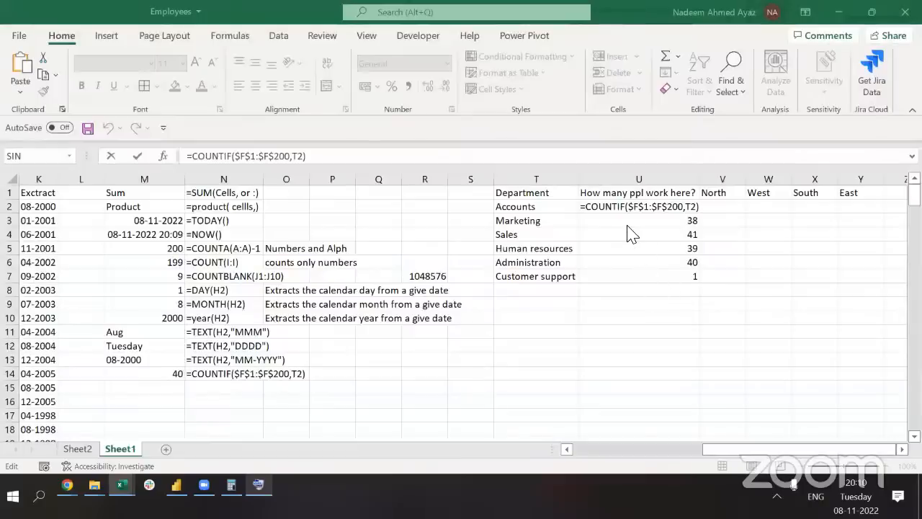
{"action": "key", "text": "Escape"}
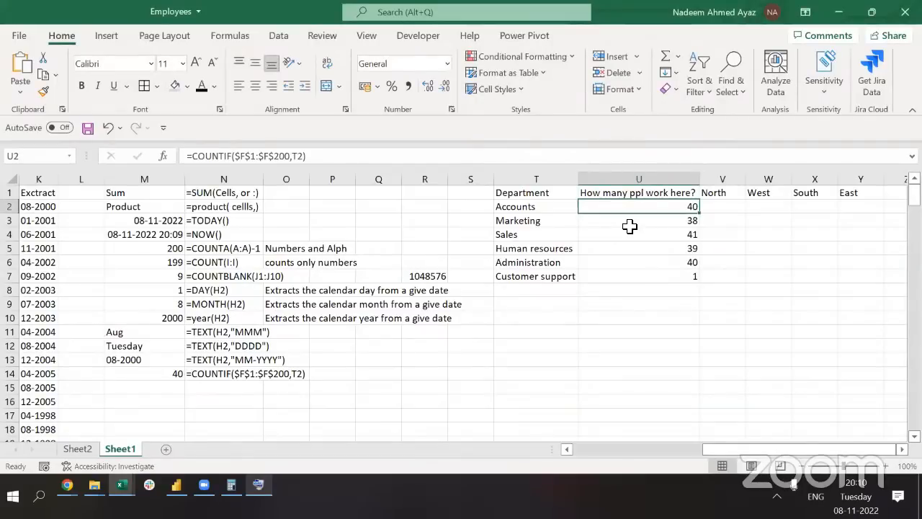
{"action": "double_click", "coordinate": [611, 206]}
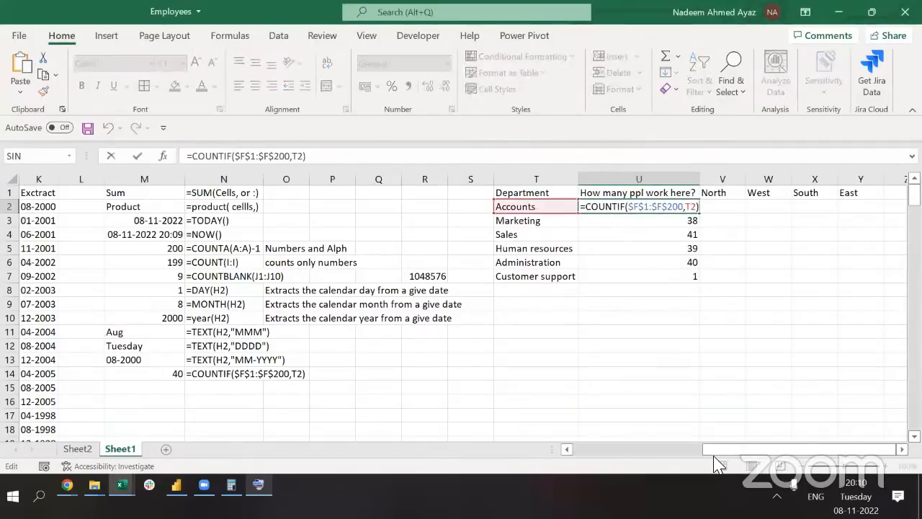
{"action": "scroll", "coordinate": [715, 458], "scroll_direction": "left", "scroll_amount": 1}
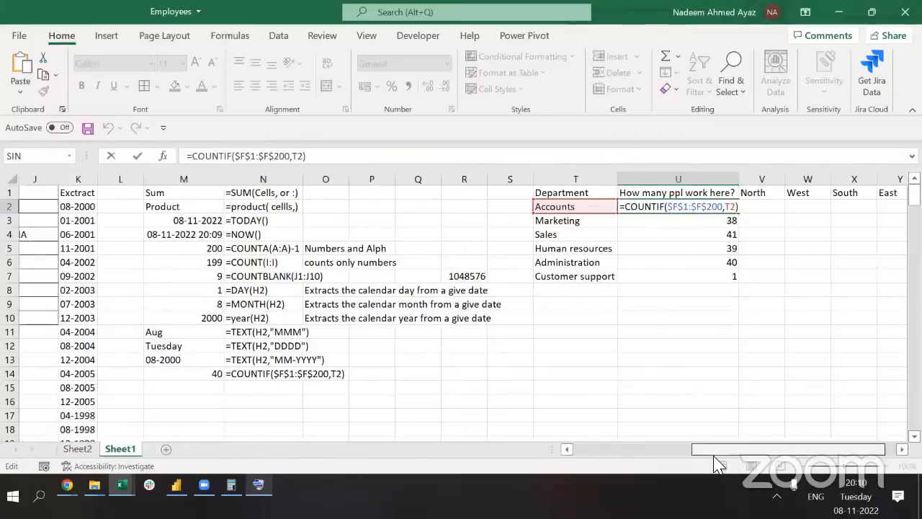
{"action": "left_click_drag", "start_coordinate": [716, 459], "coordinate": [611, 458]}
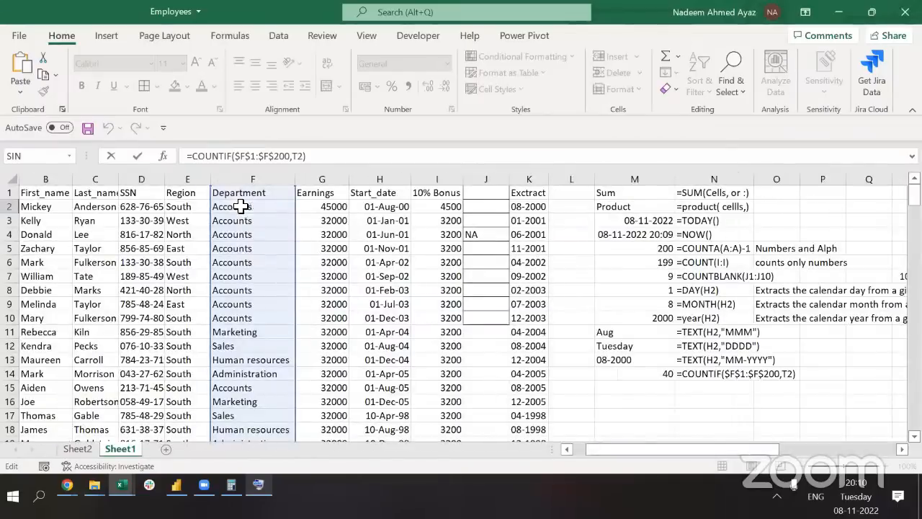
{"action": "double_click", "coordinate": [227, 162]}
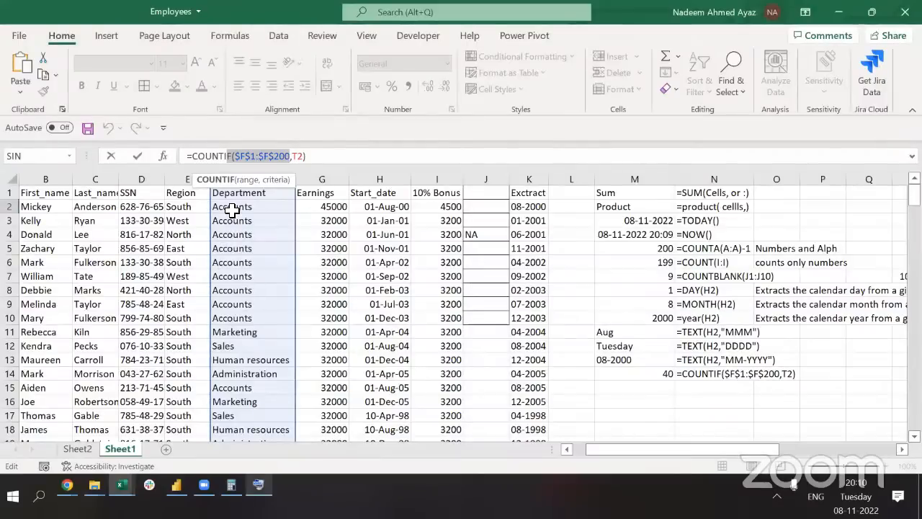
{"action": "double_click", "coordinate": [300, 156]}
{"action": "type", "text": "\"Accounts\""}
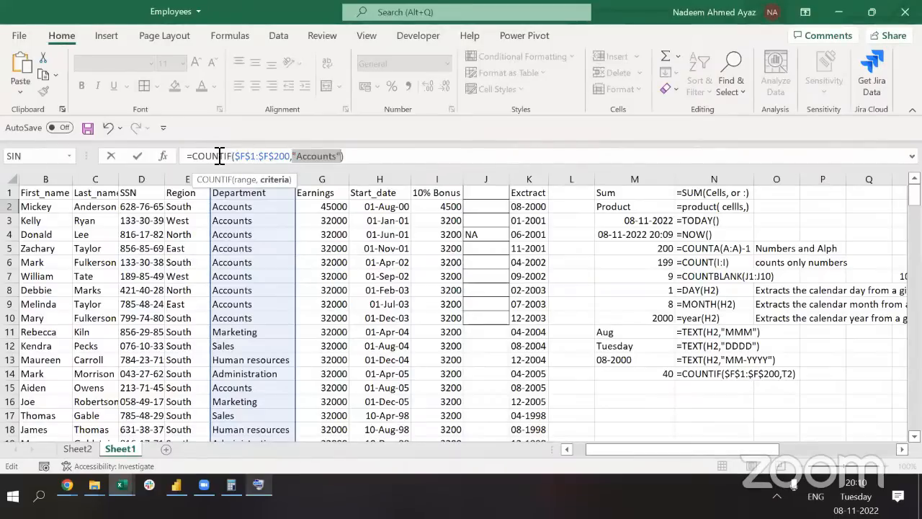
{"action": "key", "text": "Escape"}
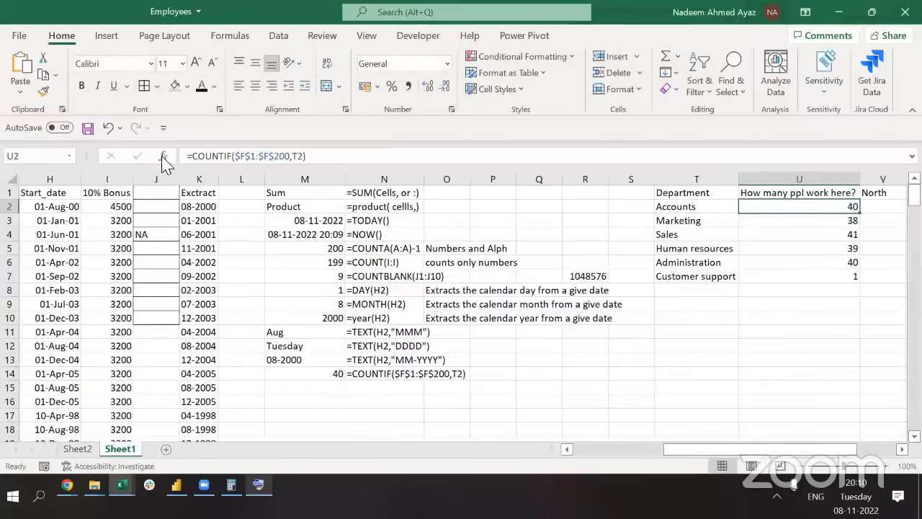
{"action": "key", "text": "Up"}
{"action": "key", "text": "Down"}
{"action": "key", "text": "Right"}
{"action": "key", "text": "Left"}
{"action": "key", "text": "F2"}
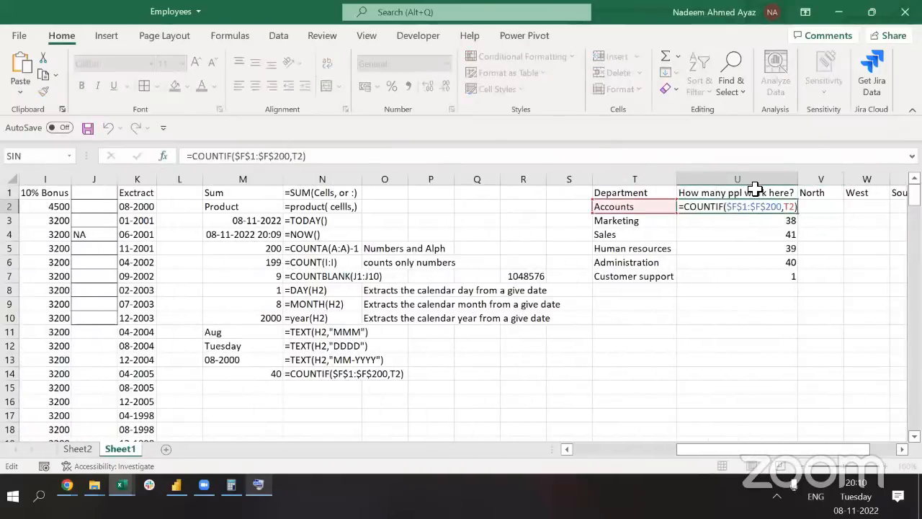
{"action": "key", "text": "Return"}
{"action": "key", "text": "F2"}
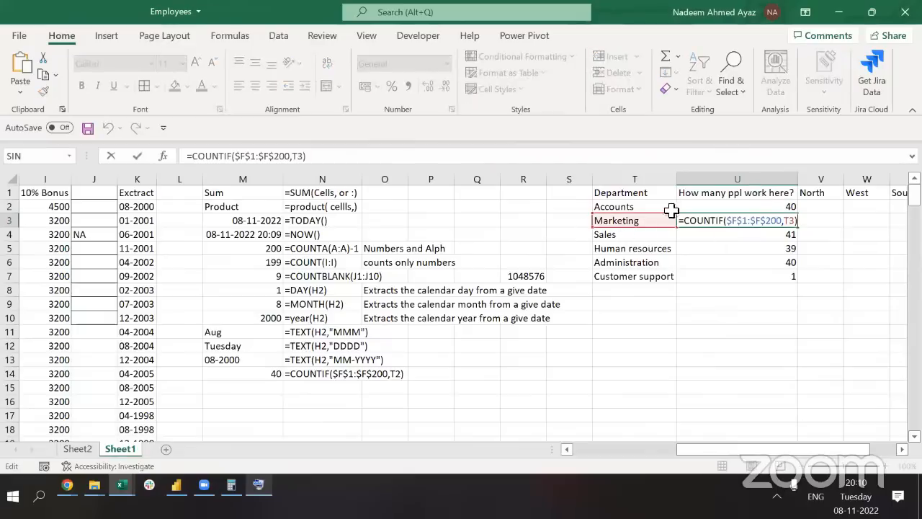
{"action": "key", "text": "Return"}
{"action": "key", "text": "F2"}
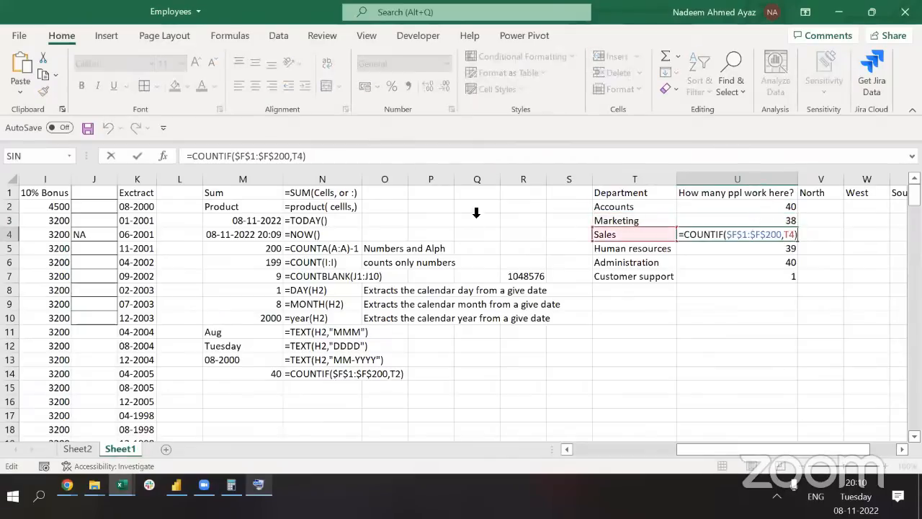
{"action": "key", "text": "Return"}
{"action": "key", "text": "F2"}
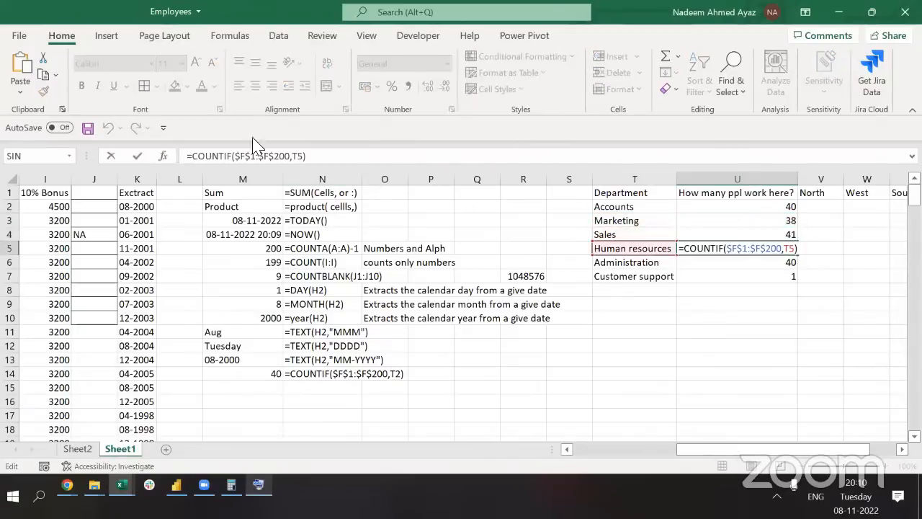
{"action": "key", "text": "Return"}
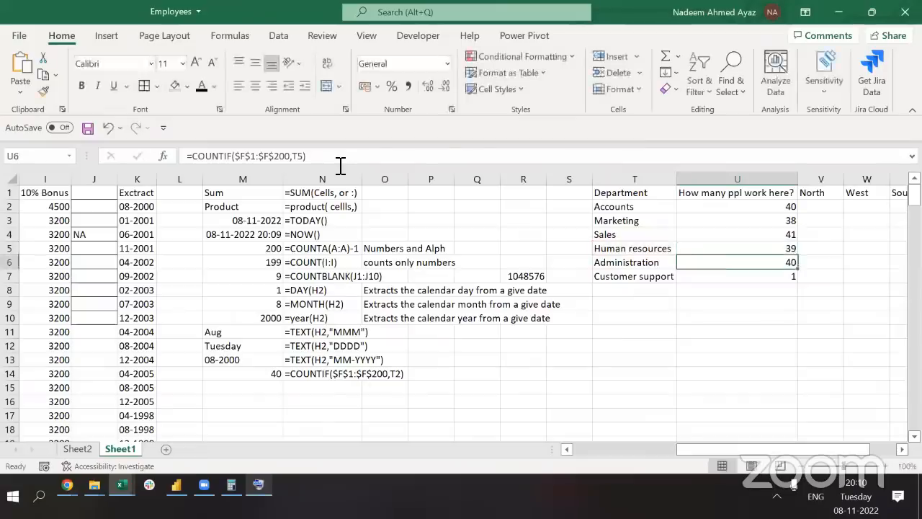
{"action": "key", "text": "F2"}
{"action": "key", "text": "Return"}
{"action": "key", "text": "F2"}
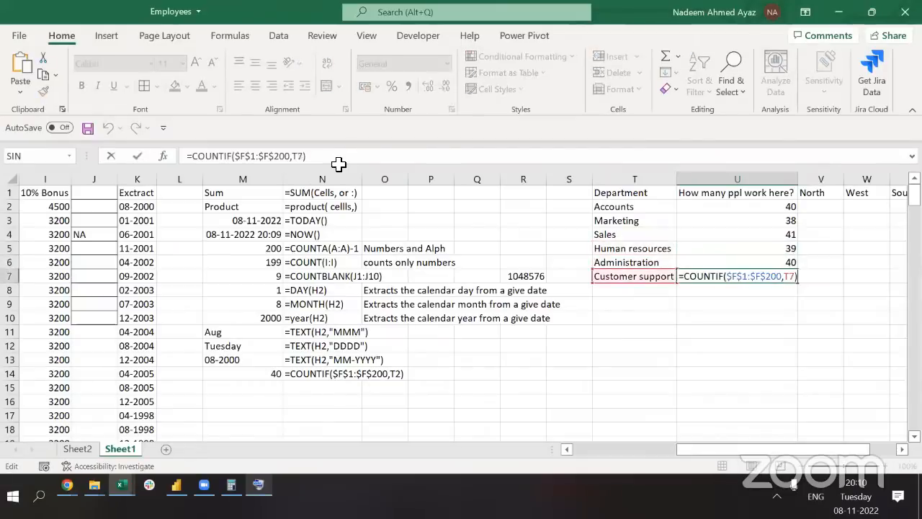
{"action": "key", "text": "ctrl+Return"}
{"action": "key", "text": "ctrl+Up"}
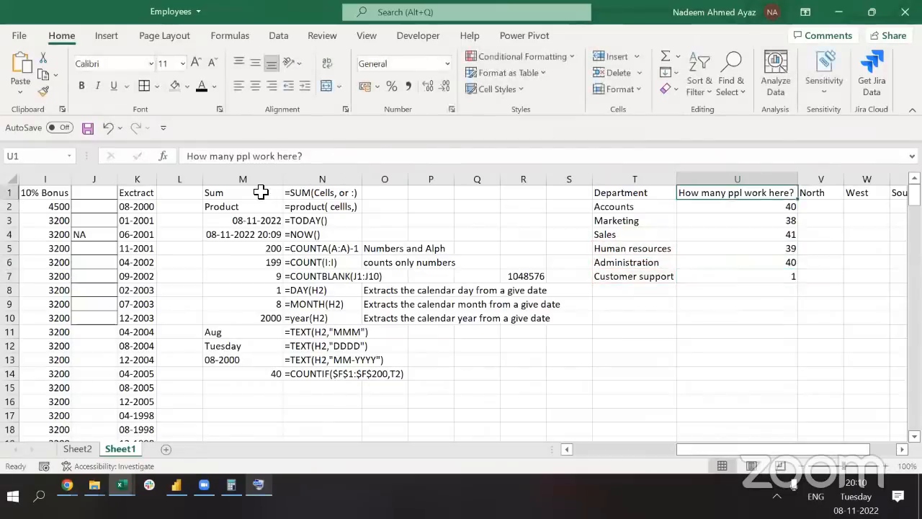
{"action": "key", "text": "Right"}
{"action": "key", "text": "Right"}
{"action": "key", "text": "Right"}
{"action": "key", "text": "Left"}
{"action": "key", "text": "Left"}
{"action": "key", "text": "Down"}
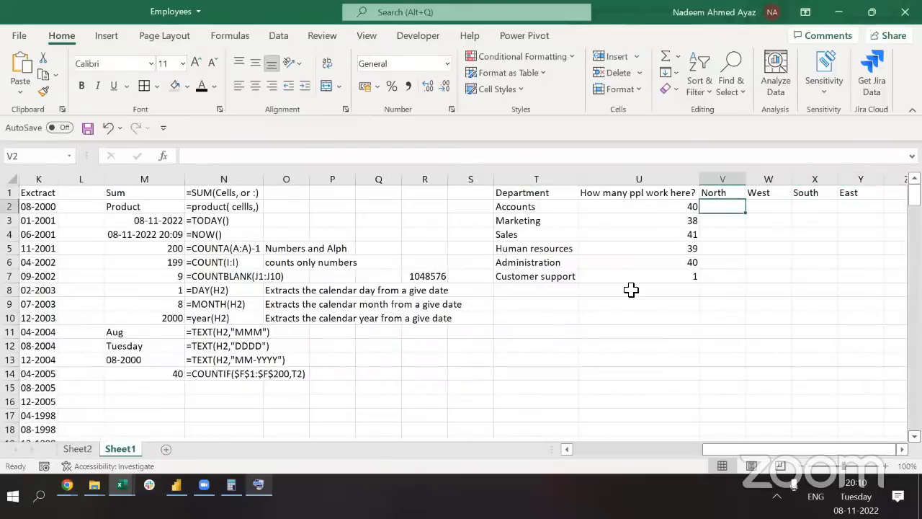
{"action": "left_click", "coordinate": [525, 209]}
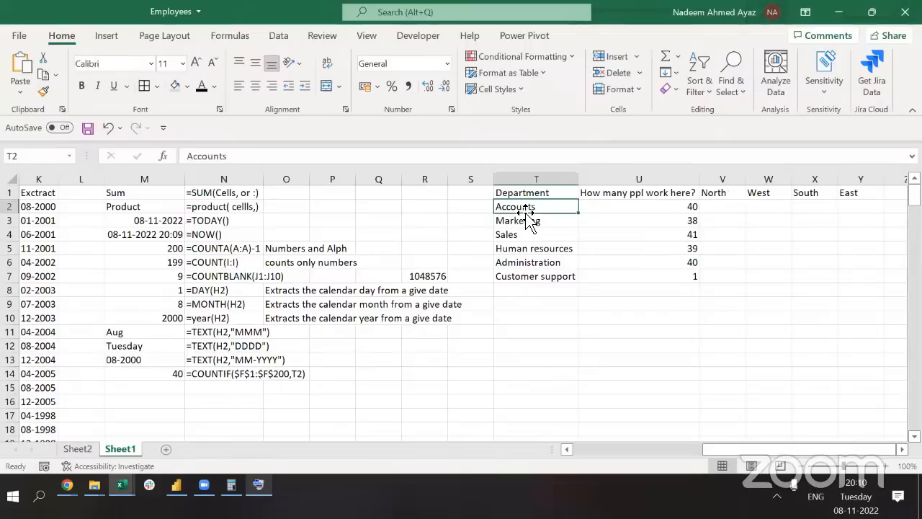
{"action": "left_click", "coordinate": [719, 207]}
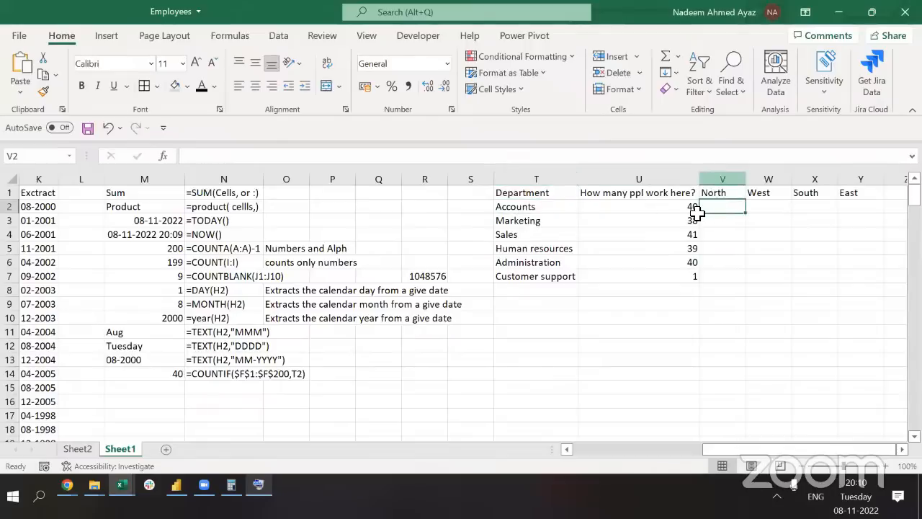
{"action": "key", "text": "ctrl+Left"}
{"action": "key", "text": "ctrl+Left"}
{"action": "key", "text": "ctrl+Left"}
{"action": "key", "text": "ctrl+Left"}
{"action": "key", "text": "ctrl+Left"}
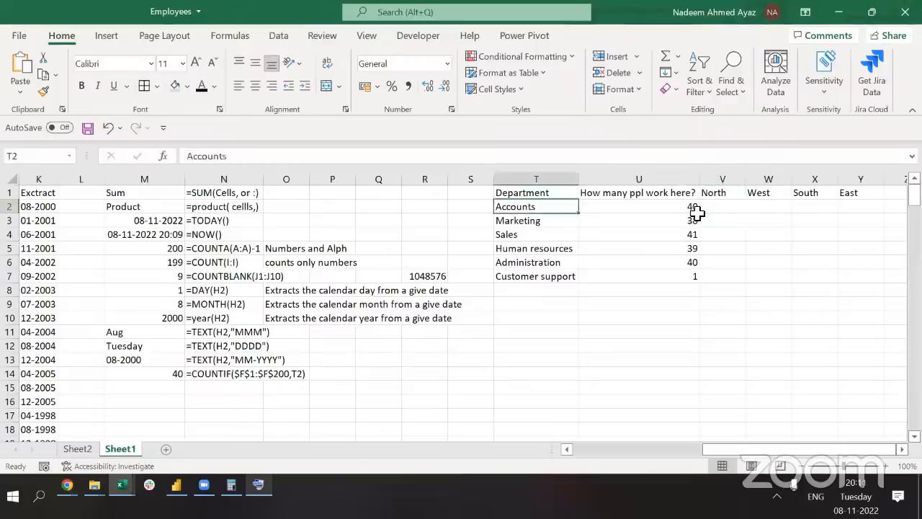
{"action": "key", "text": "ctrl+Up"}
{"action": "key", "text": "ctrl+Left"}
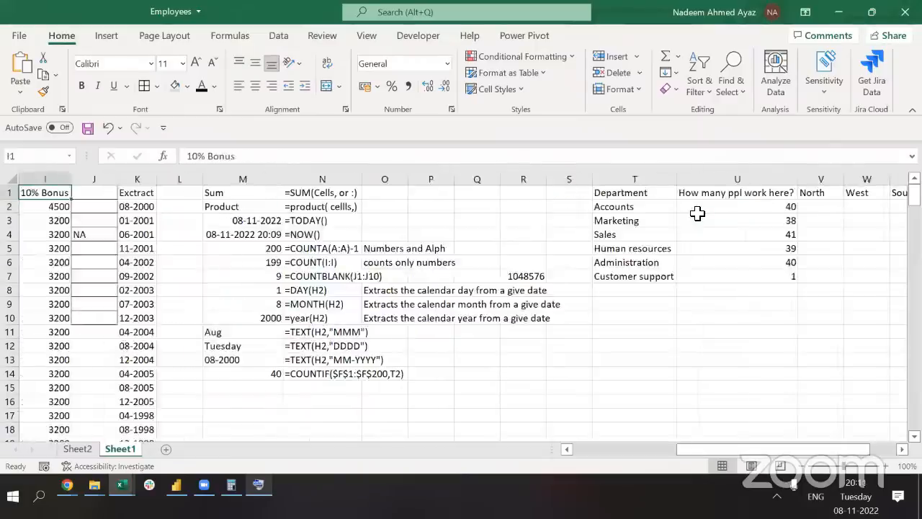
{"action": "key", "text": "ctrl+Left"}
{"action": "key", "text": "ctrl+shift+Right"}
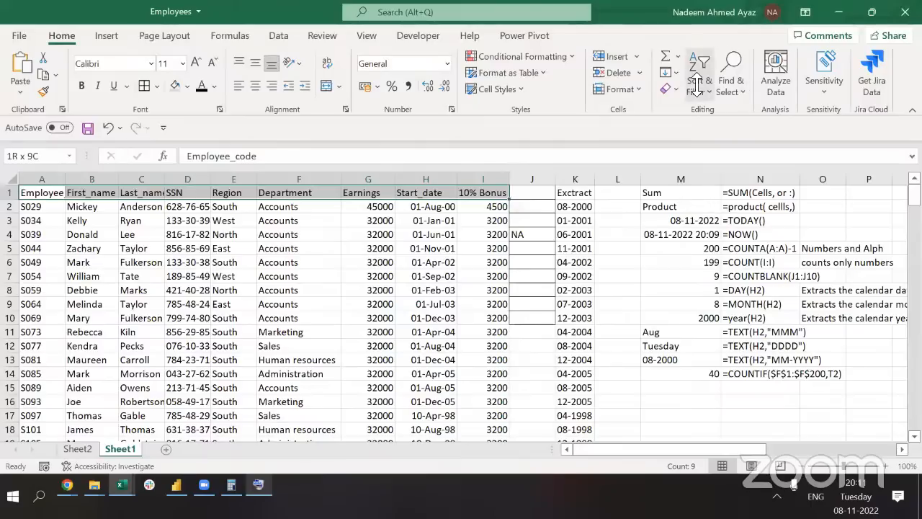
Filter the employee table to the Accounts department and the North region
{"action": "key", "text": "ctrl+shift+l"}
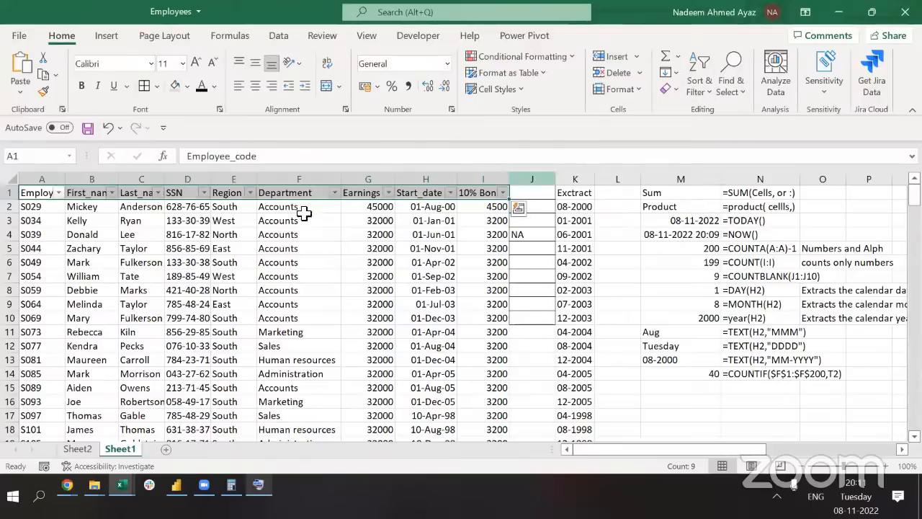
{"action": "left_click", "coordinate": [336, 193]}
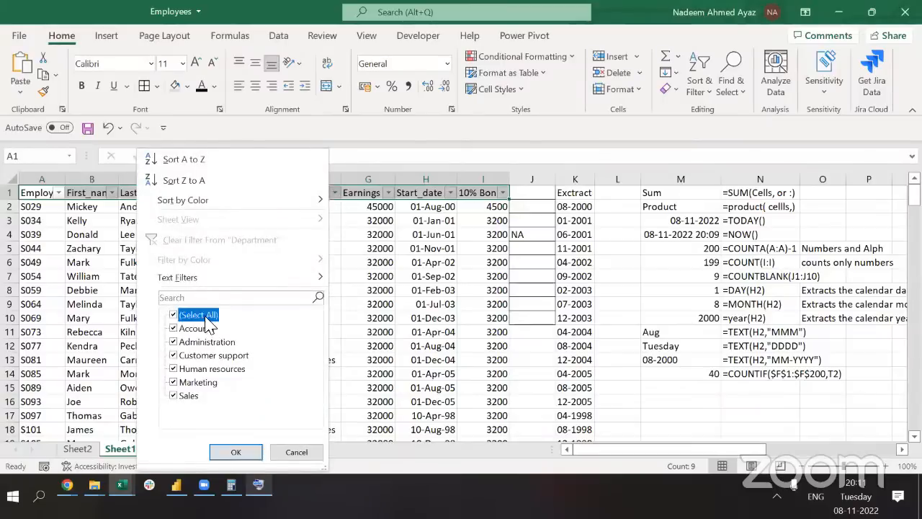
{"action": "left_click", "coordinate": [201, 317]}
{"action": "left_click", "coordinate": [195, 329]}
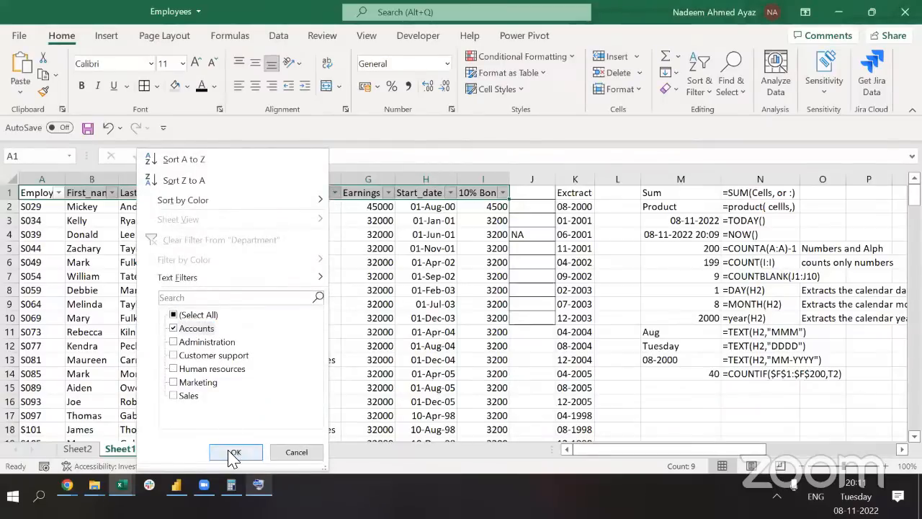
{"action": "left_click", "coordinate": [234, 451]}
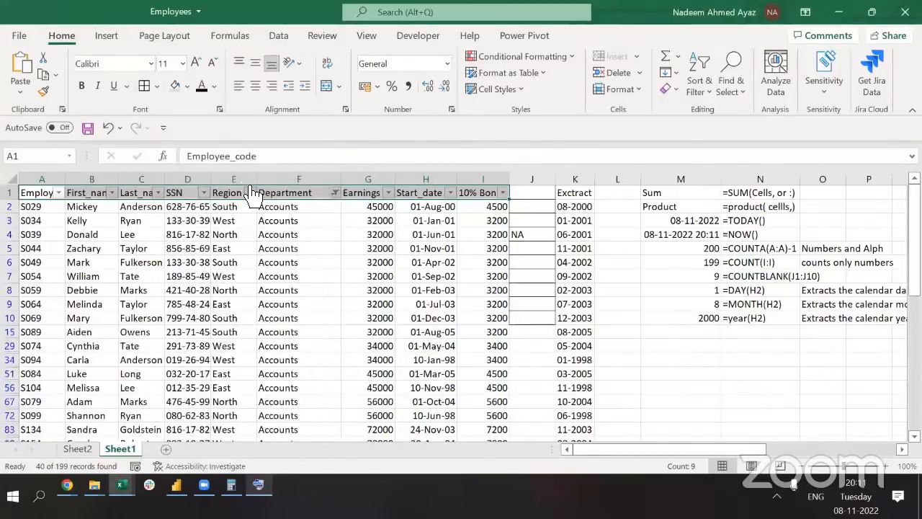
{"action": "left_click", "coordinate": [251, 193]}
{"action": "left_click", "coordinate": [89, 315]}
{"action": "left_click", "coordinate": [89, 341]}
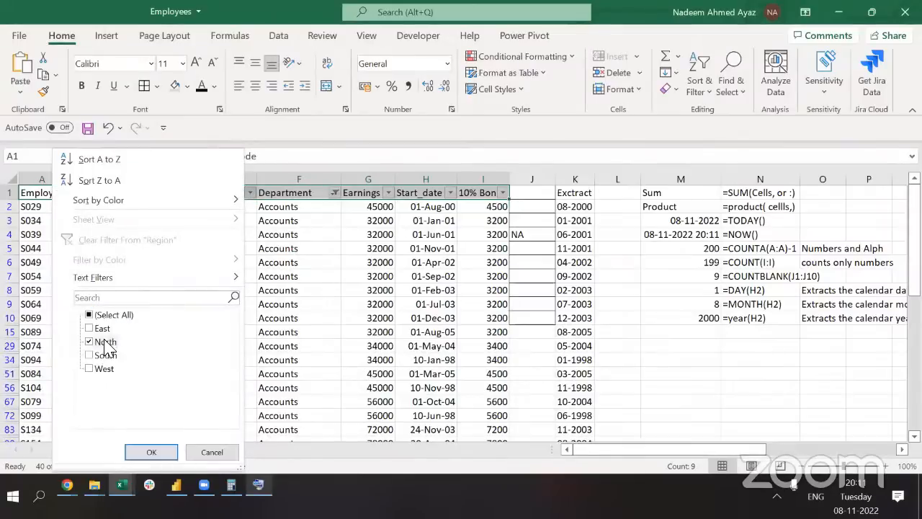
{"action": "left_click", "coordinate": [149, 451]}
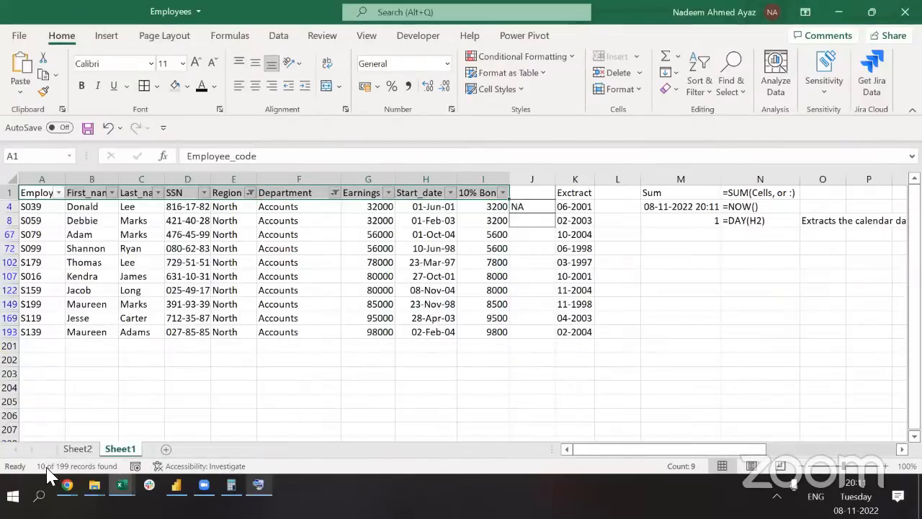
Select the visible Department cells to read a count of 10
{"action": "left_click", "coordinate": [292, 207]}
{"action": "key", "text": "ctrl+shift+Down"}
{"action": "key", "text": "shift+Down"}
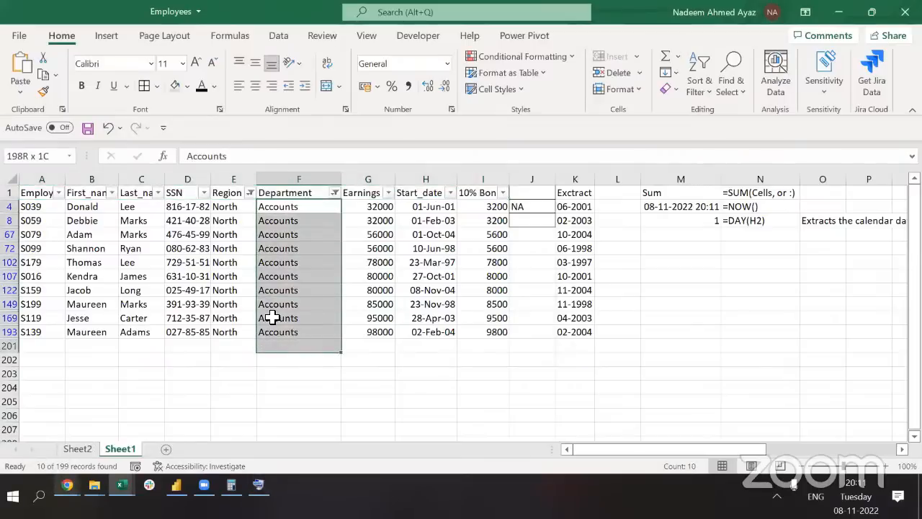
{"action": "key", "text": "shift+Up"}
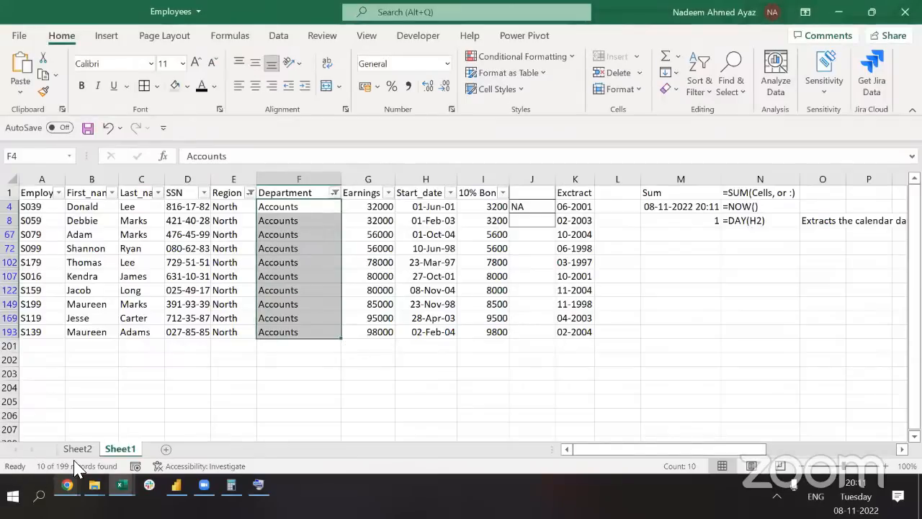
Clear the filters so every employee row shows again, ending at the Accounts-North cell
{"action": "key", "text": "ctrl+Up"}
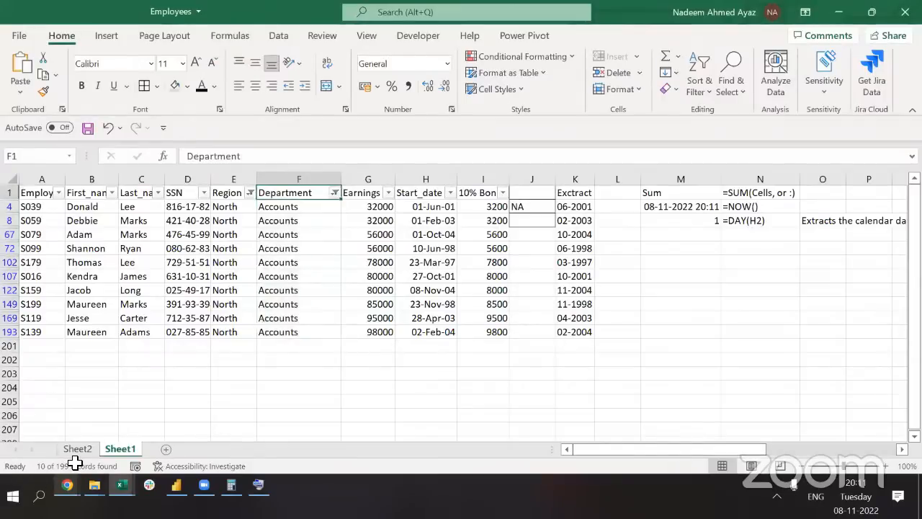
{"action": "key", "text": "ctrl+Right"}
{"action": "key", "text": "ctrl+Right"}
{"action": "key", "text": "ctrl+Right"}
{"action": "key", "text": "ctrl+Right"}
{"action": "key", "text": "ctrl+Right"}
{"action": "key", "text": "ctrl+Right"}
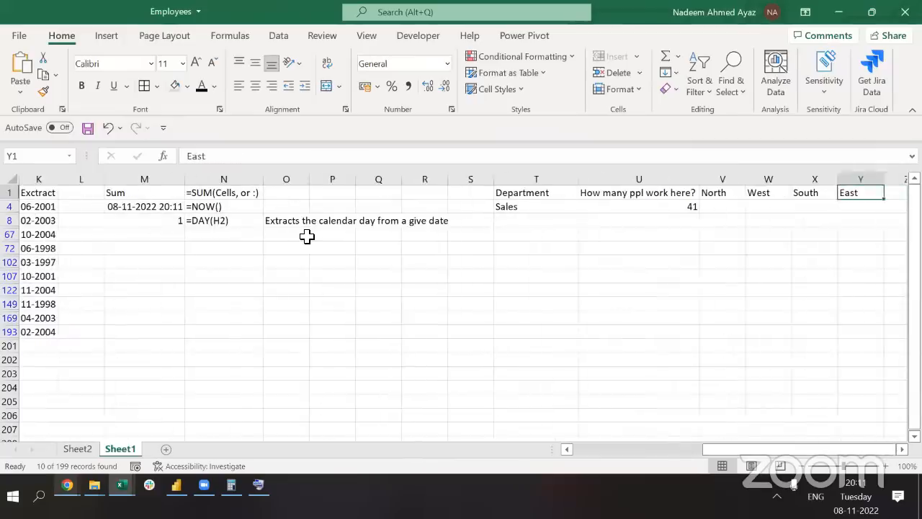
{"action": "key", "text": "Left"}
{"action": "key", "text": "Left"}
{"action": "key", "text": "Left"}
{"action": "key", "text": "Down"}
{"action": "key", "text": "Left"}
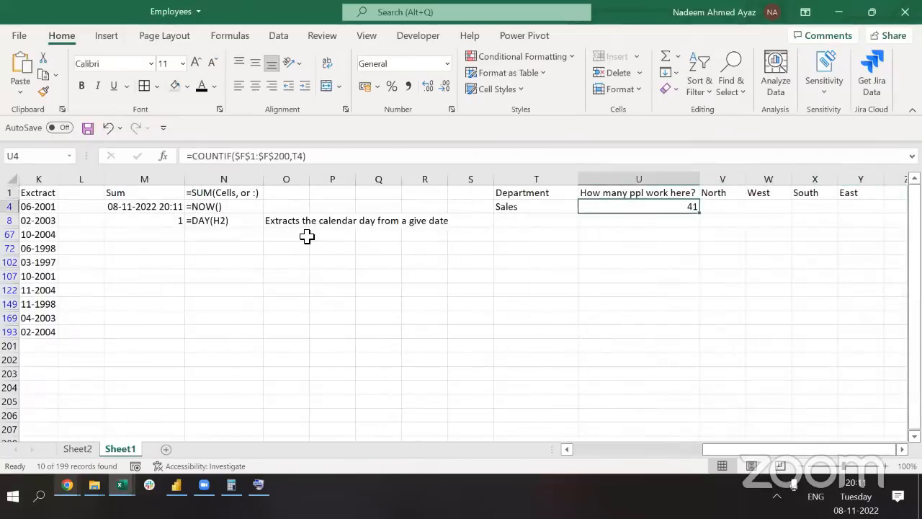
{"action": "key", "text": "Up"}
{"action": "key", "text": "ctrl+shift+l"}
{"action": "key", "text": "Down"}
{"action": "key", "text": "Right"}
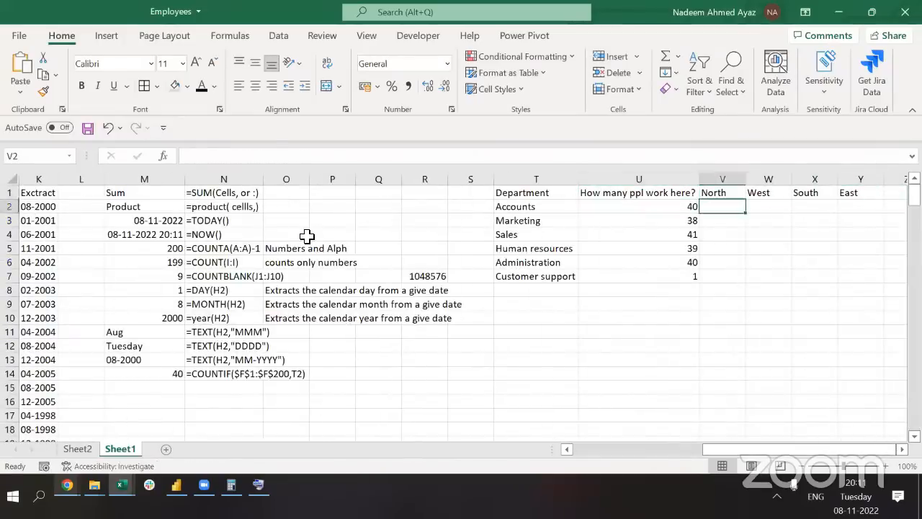
{"action": "type", "text": "10"}
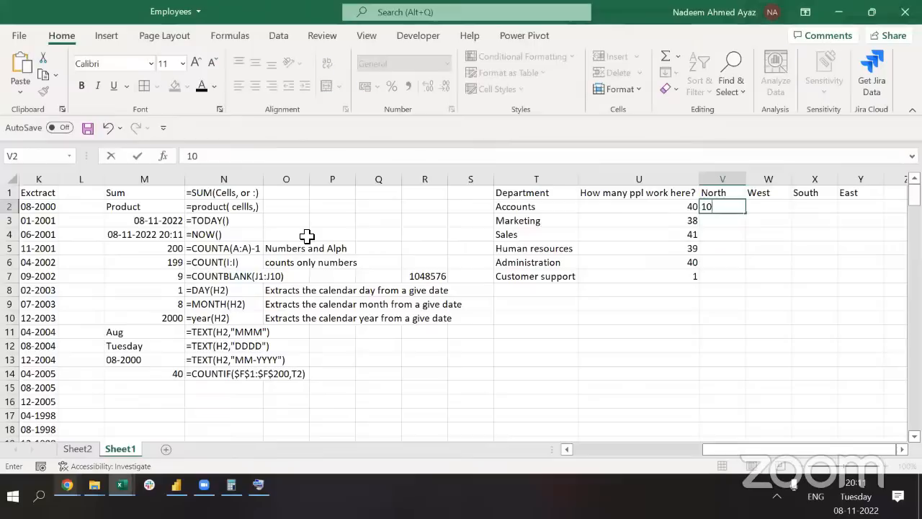
{"action": "key", "text": "Up"}
{"action": "key", "text": "Right"}
{"action": "key", "text": "ctrl+Left"}
{"action": "key", "text": "ctrl+Left"}
{"action": "key", "text": "ctrl+Left"}
{"action": "key", "text": "ctrl+Left"}
{"action": "key", "text": "ctrl+Left"}
{"action": "key", "text": "ctrl+Left"}
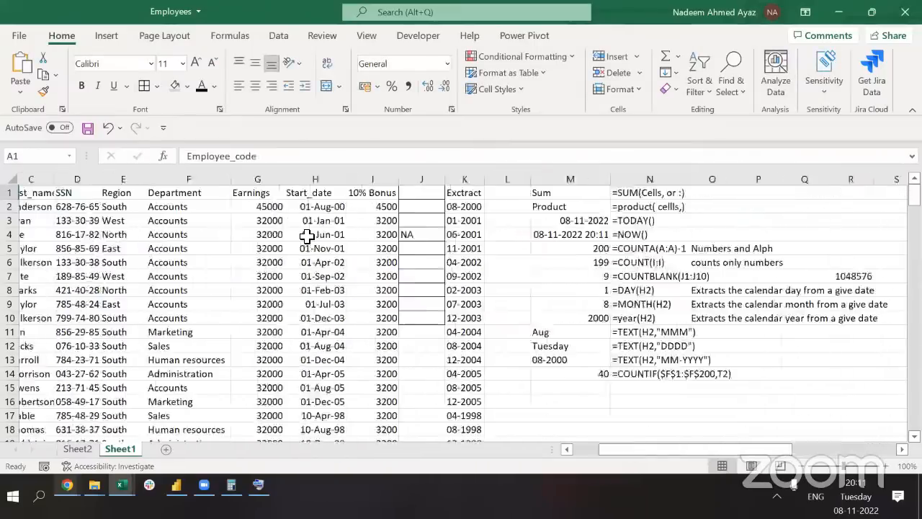
{"action": "key", "text": "ctrl+shift+l"}
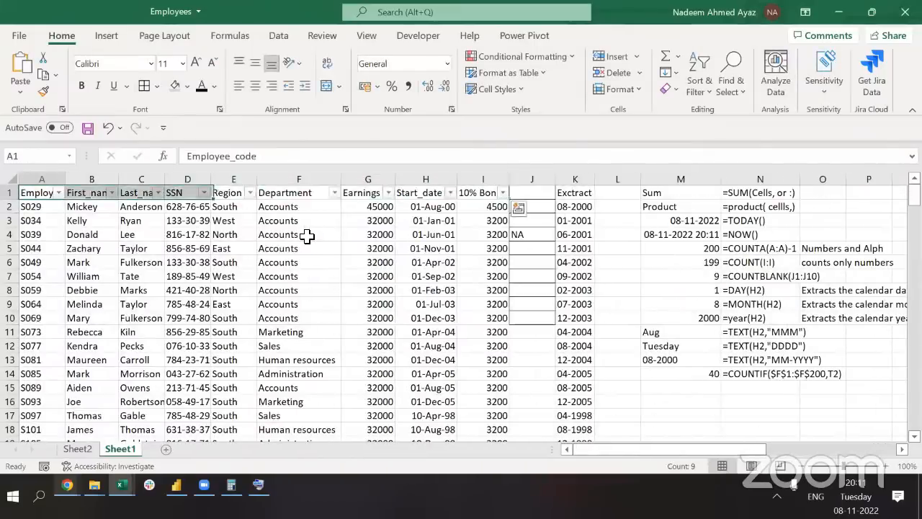
{"action": "key", "text": "Right"}
{"action": "key", "text": "Right"}
{"action": "key", "text": "Right"}
{"action": "key", "text": "Right"}
{"action": "key", "text": "Right"}
{"action": "key", "text": "alt+Down"}
{"action": "key", "text": "Down"}
{"action": "key", "text": "Down"}
{"action": "key", "text": "Down"}
{"action": "key", "text": "Down"}
{"action": "key", "text": "Down"}
{"action": "key", "text": "Down"}
{"action": "key", "text": "Down"}
{"action": "key", "text": "Down"}
{"action": "key", "text": "Down"}
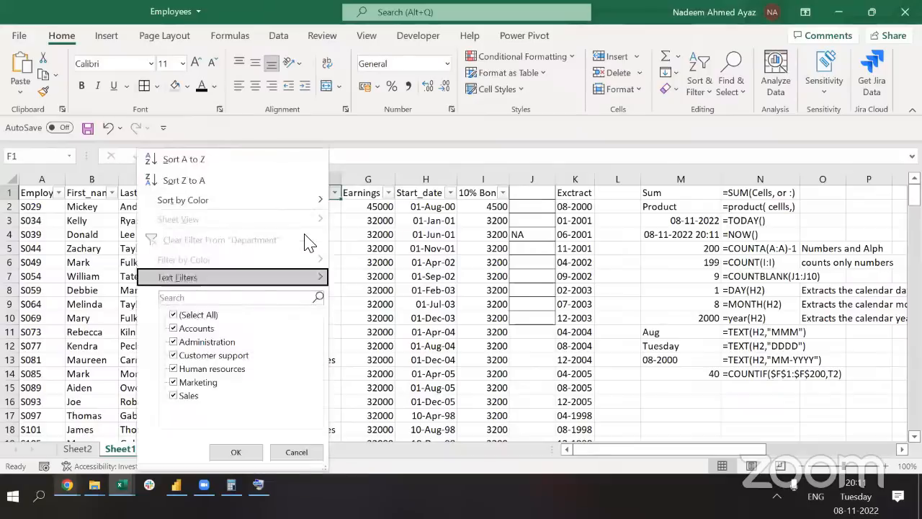
{"action": "key", "text": "space"}
{"action": "key", "text": "Down"}
{"action": "key", "text": "space"}
{"action": "key", "text": "Return"}
{"action": "key", "text": "Left"}
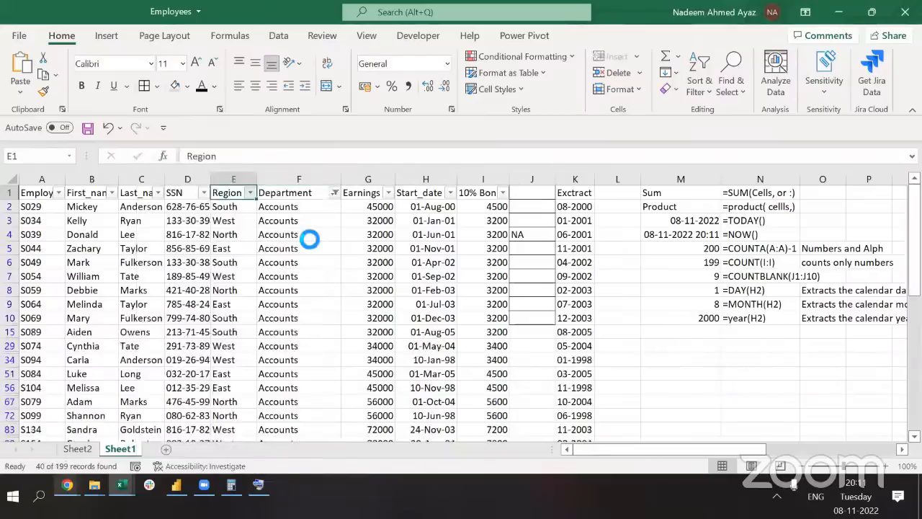
{"action": "key", "text": "alt+Down"}
{"action": "key", "text": "Down"}
{"action": "key", "text": "Down"}
{"action": "key", "text": "Down"}
{"action": "key", "text": "Down"}
{"action": "key", "text": "Down"}
{"action": "key", "text": "Down"}
{"action": "key", "text": "Down"}
{"action": "key", "text": "Down"}
{"action": "key", "text": "Down"}
{"action": "key", "text": "Down"}
{"action": "key", "text": "Down"}
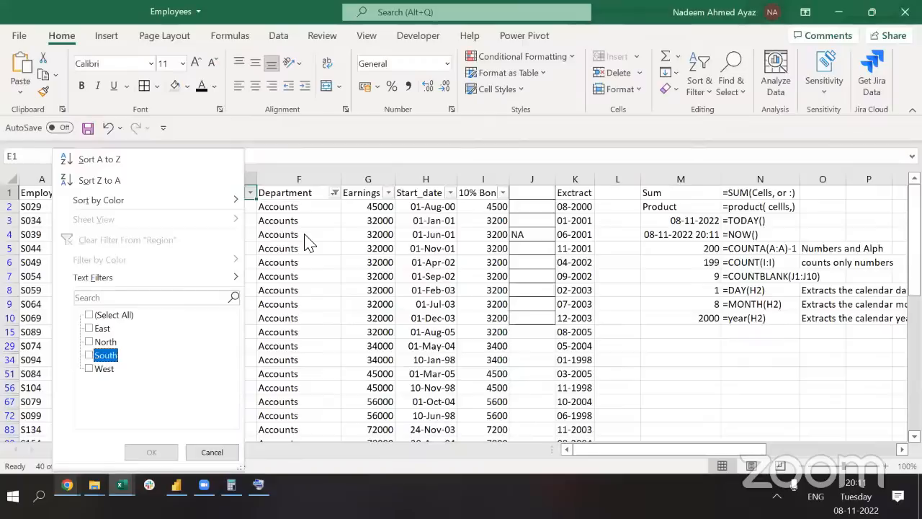
{"action": "key", "text": "Up"}
{"action": "key", "text": "Up"}
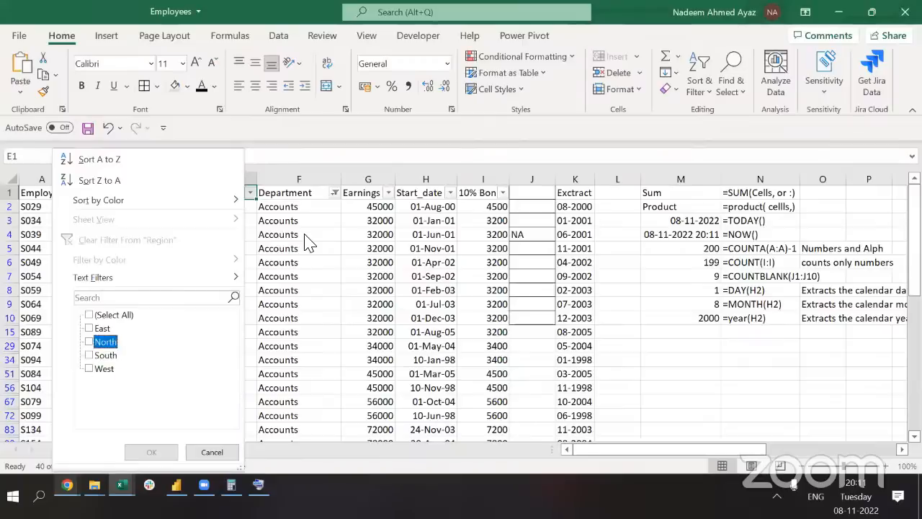
{"action": "key", "text": "Down"}
{"action": "key", "text": "space"}
{"action": "key", "text": "Return"}
{"action": "key", "text": "Down"}
{"action": "key", "text": "ctrl+shift+Down"}
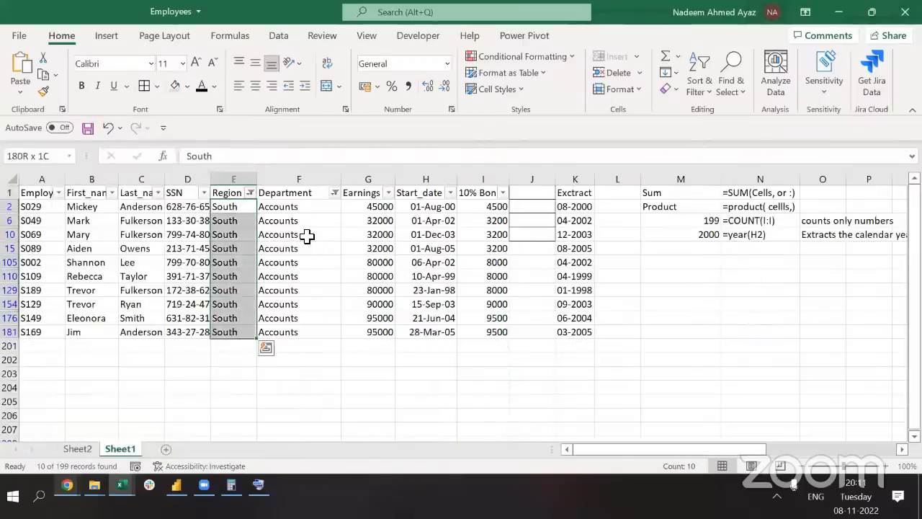
{"action": "key", "text": "ctrl+Up"}
{"action": "key", "text": "ctrl+shift+l"}
{"action": "key", "text": "ctrl+Right"}
{"action": "key", "text": "ctrl+Right"}
{"action": "key", "text": "ctrl+Right"}
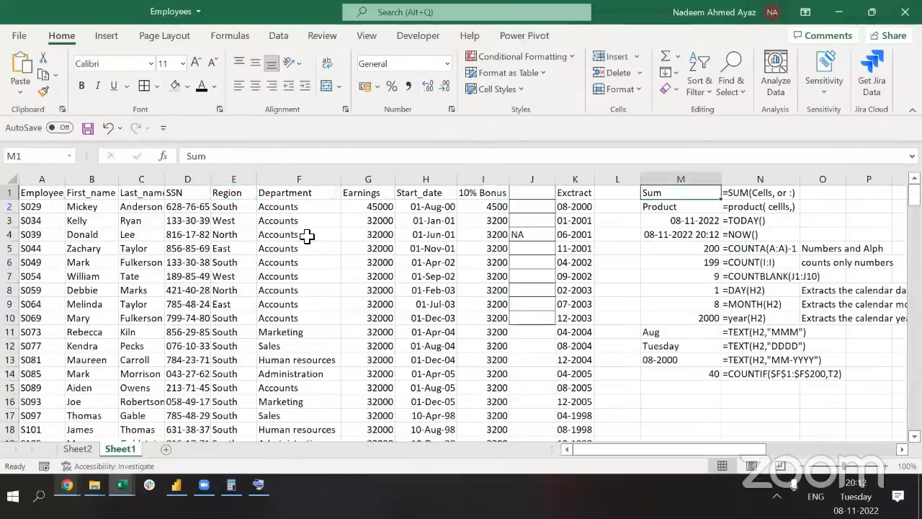
{"action": "key", "text": "ctrl+Right"}
{"action": "key", "text": "ctrl+Right"}
{"action": "key", "text": "ctrl+Right"}
{"action": "key", "text": "Down"}
{"action": "key", "text": "Left"}
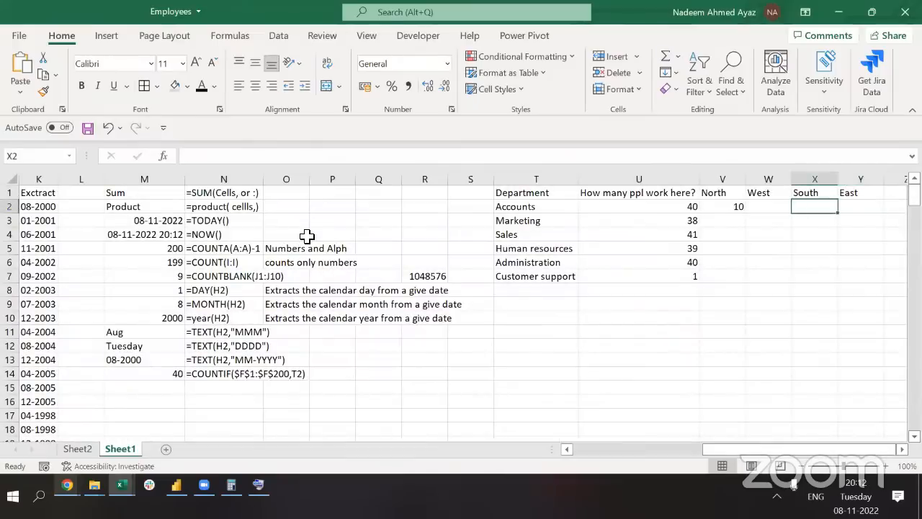
{"action": "type", "text": "10"}
{"action": "key", "text": "Left"}
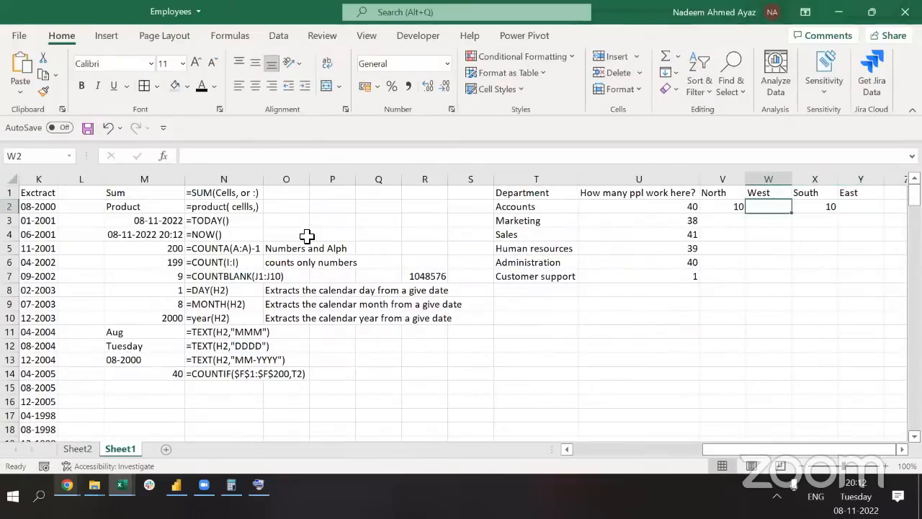
{"action": "key", "text": "Left"}
{"action": "key", "text": "ctrl+shift+Right"}
{"action": "key", "text": "Delete"}
{"action": "key", "text": "Left"}
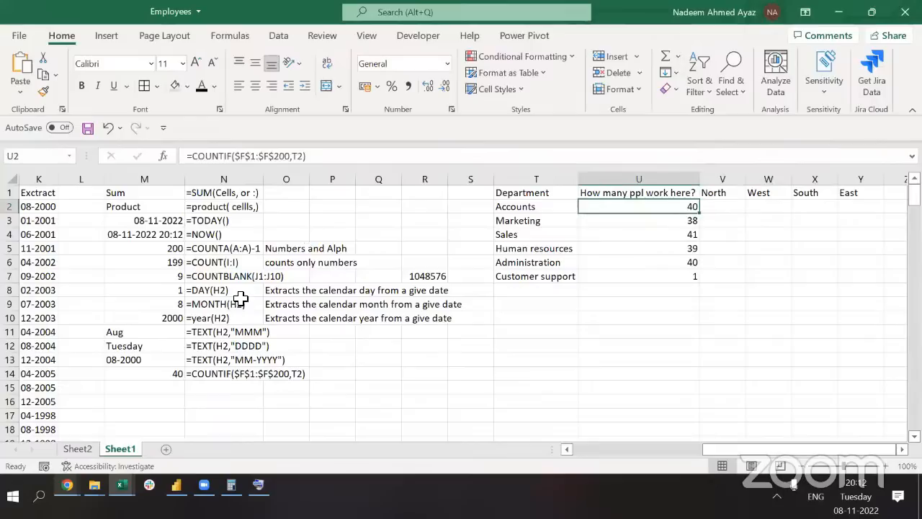
Begin a =COUNTIFS( formula in V2 using autocomplete from =coun
{"action": "key", "text": "alt+Tab"}
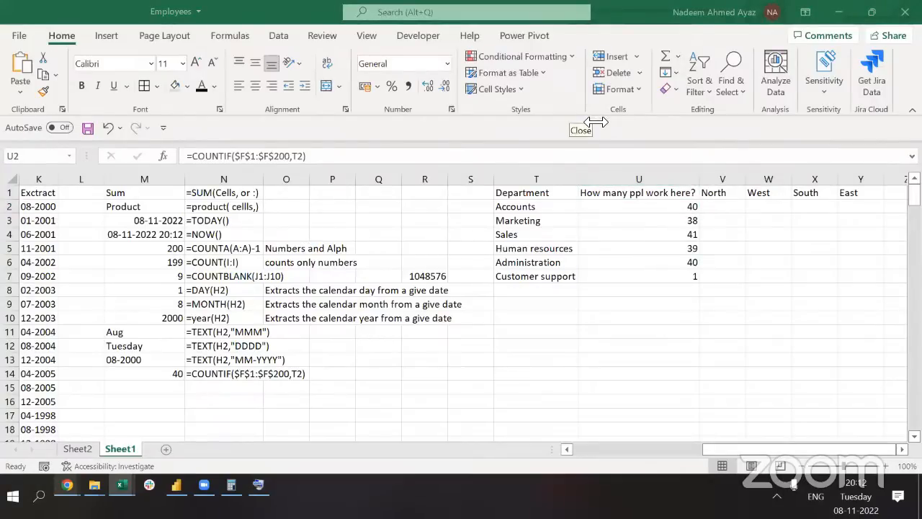
{"action": "left_click", "coordinate": [720, 206]}
{"action": "type", "text": "="}
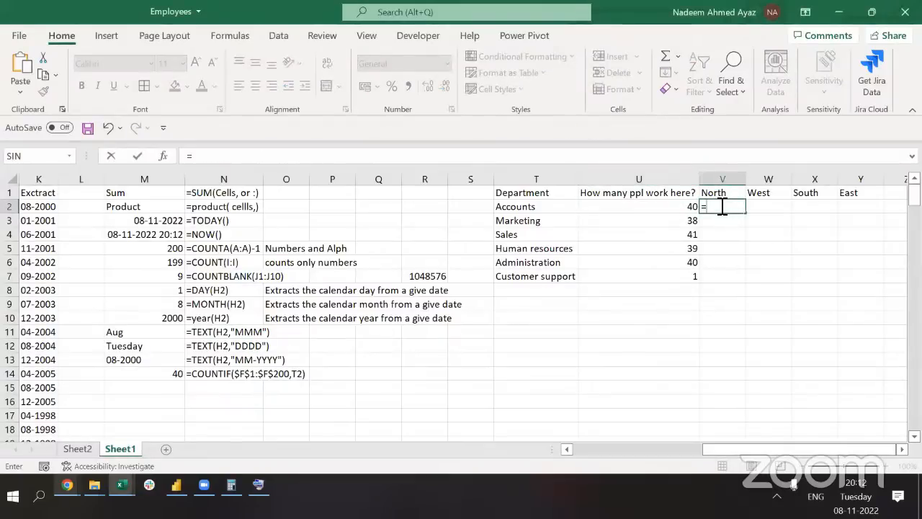
{"action": "type", "text": "c"}
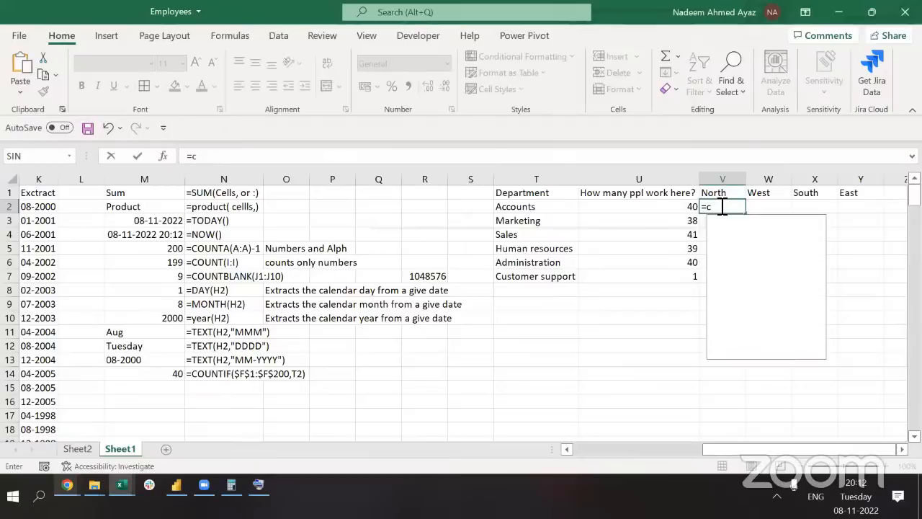
{"action": "type", "text": "oun"}
{"action": "key", "text": "Down"}
{"action": "key", "text": "Down"}
{"action": "key", "text": "Down"}
{"action": "key", "text": "Down"}
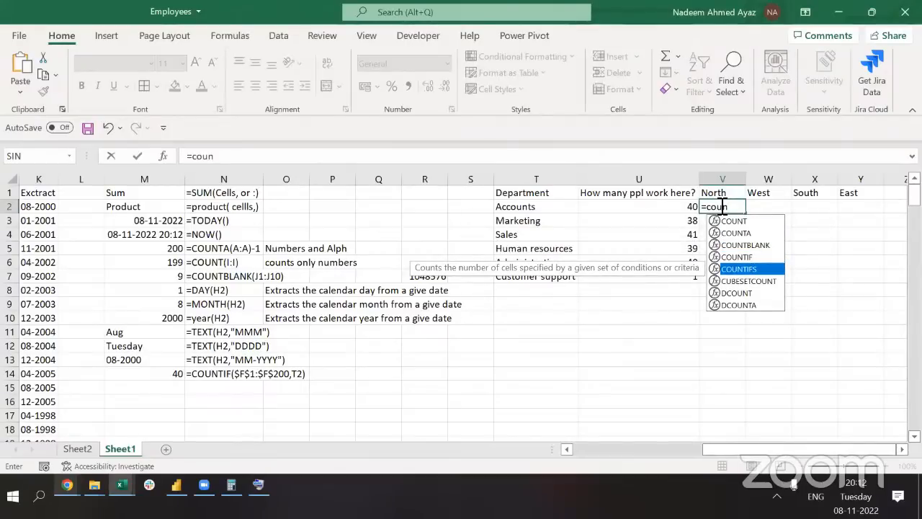
{"action": "key", "text": "Tab"}
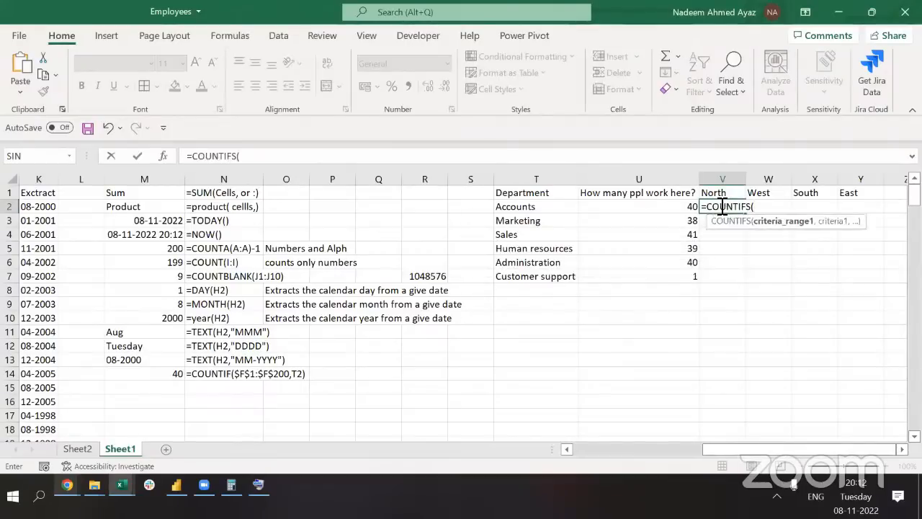
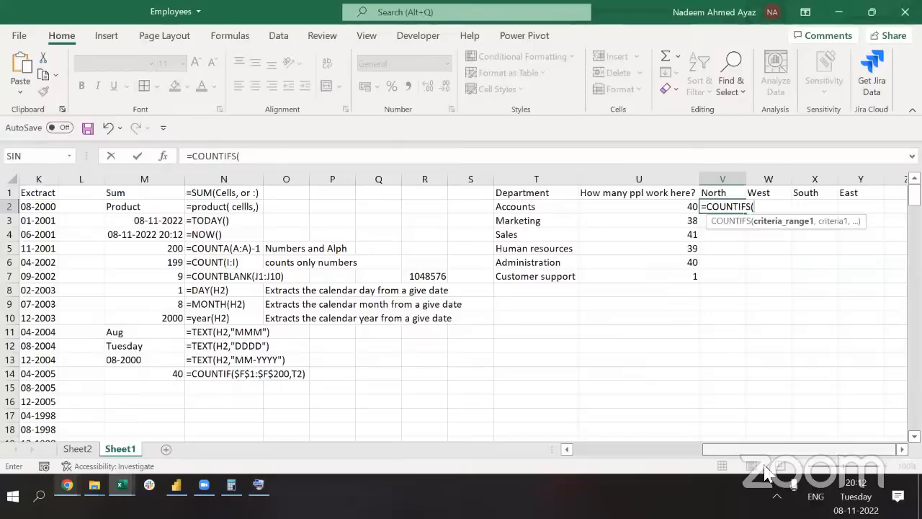
Set the first COUNTIFS criteria pair to the absolute Department column $F:$F and T2 (Accounts)
{"action": "scroll", "coordinate": [362, 230], "scroll_direction": "left", "scroll_amount": 5}
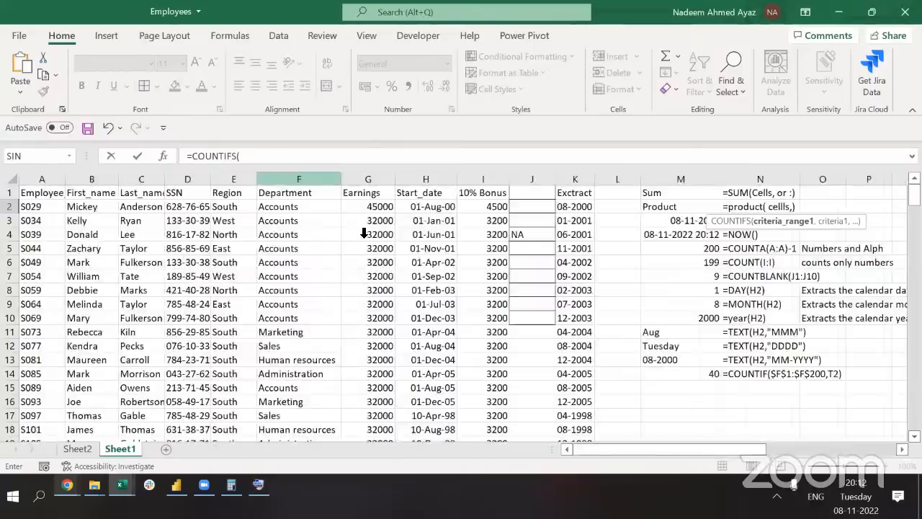
{"action": "left_click", "coordinate": [289, 181]}
{"action": "key", "text": "F4"}
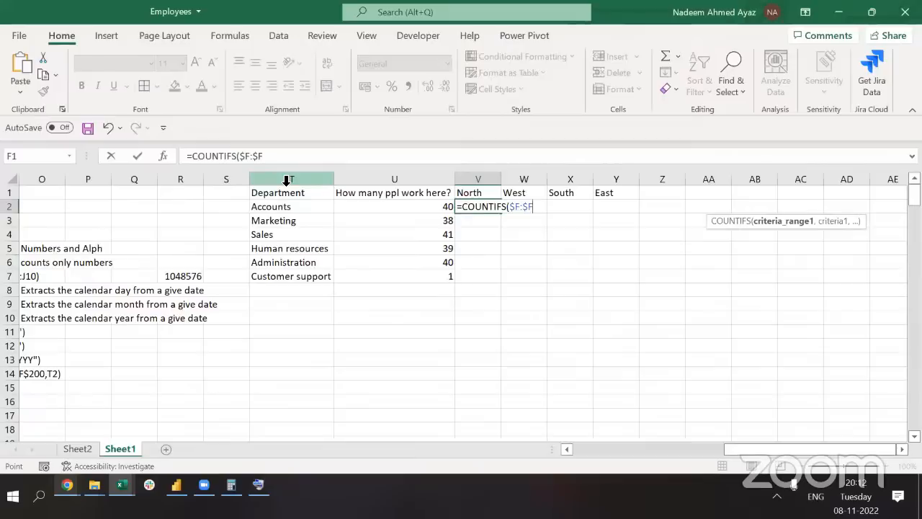
{"action": "type", "text": ","}
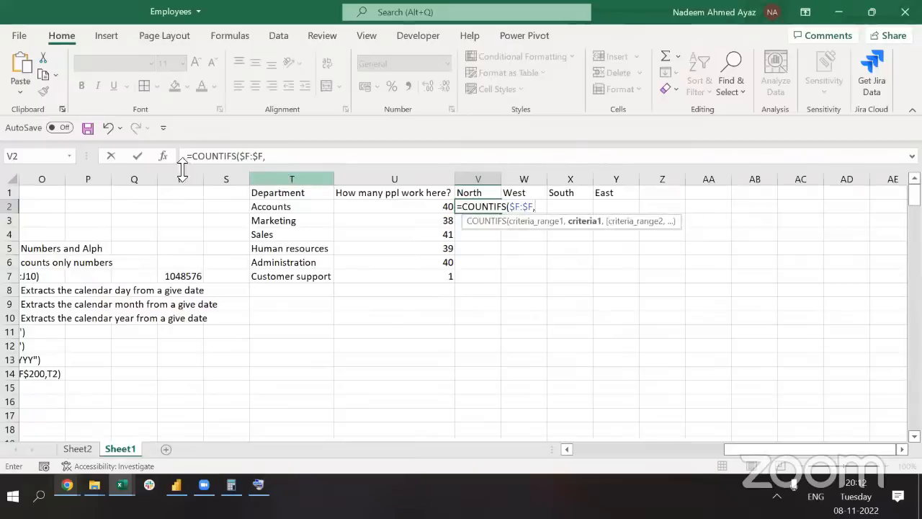
{"action": "left_click", "coordinate": [292, 207]}
{"action": "type", "text": ","}
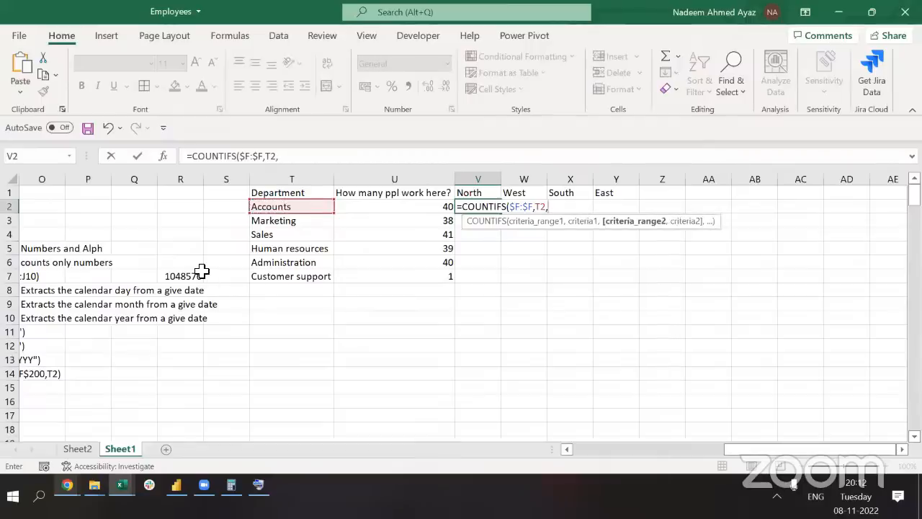
Add Region column $E:$E with criterion V$1, commit the formula, and copy it across the table
{"action": "left_click", "coordinate": [202, 271]}
{"action": "key", "text": "ctrl+Left"}
{"action": "key", "text": "ctrl+Left"}
{"action": "key", "text": "ctrl+Left"}
{"action": "key", "text": "ctrl+Left"}
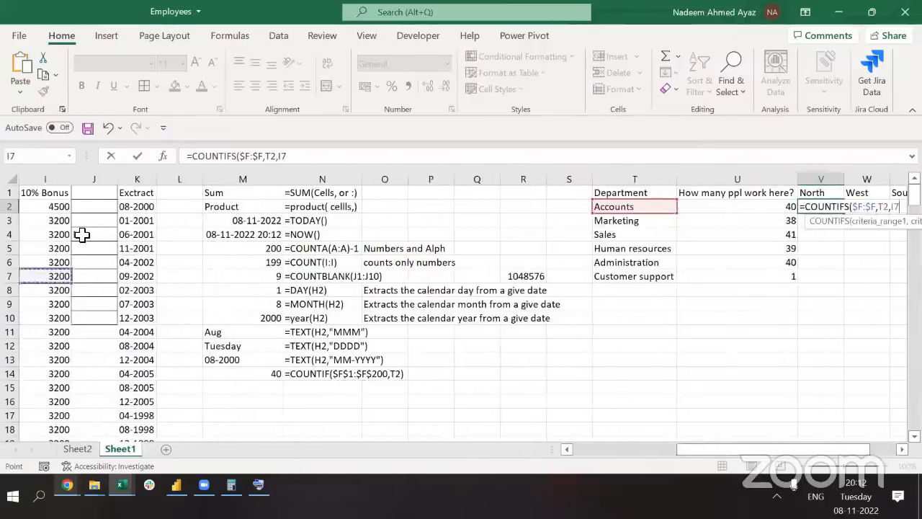
{"action": "key", "text": "ctrl+Left"}
{"action": "left_click", "coordinate": [234, 180]}
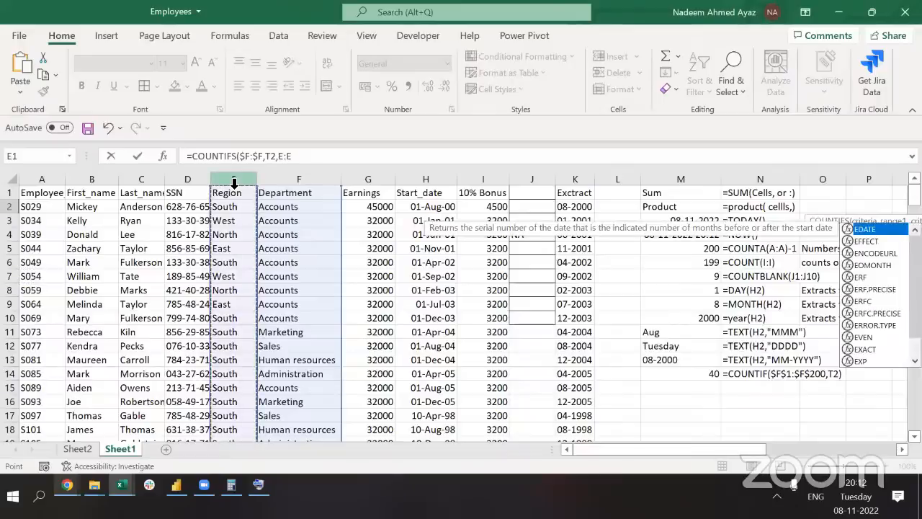
{"action": "key", "text": "F4"}
{"action": "type", "text": ","}
{"action": "key", "text": "Up"}
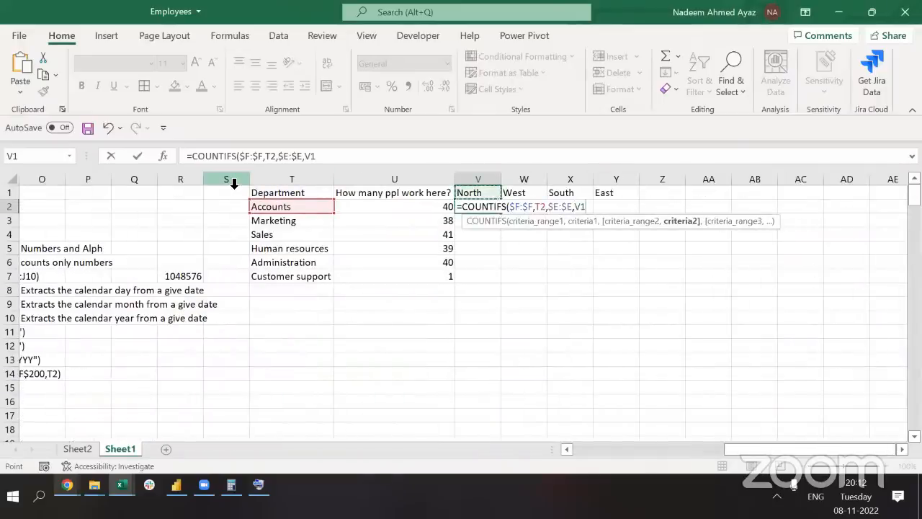
{"action": "key", "text": "F4"}
{"action": "key", "text": "F4"}
{"action": "type", "text": ")"}
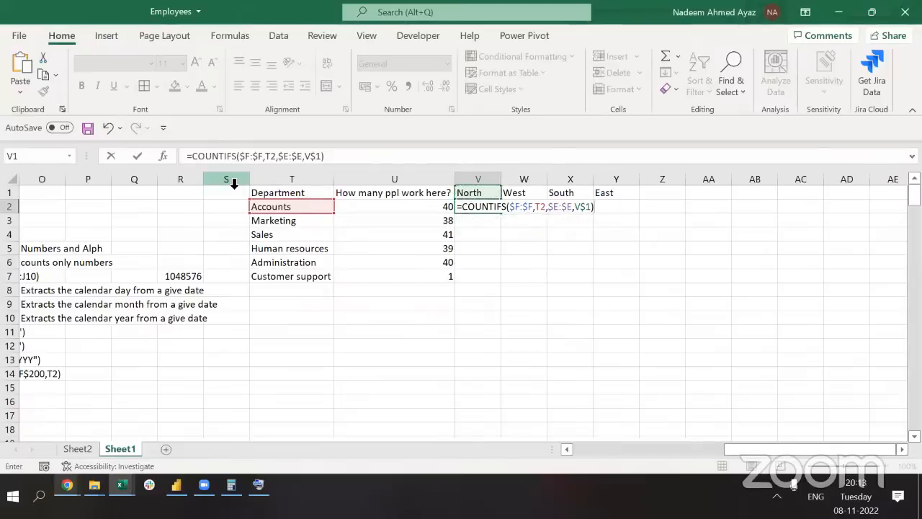
{"action": "key", "text": "ctrl+Return"}
{"action": "key", "text": "ctrl+c"}
{"action": "key", "text": "shift+Right"}
{"action": "key", "text": "shift+Right"}
{"action": "key", "text": "shift+Right"}
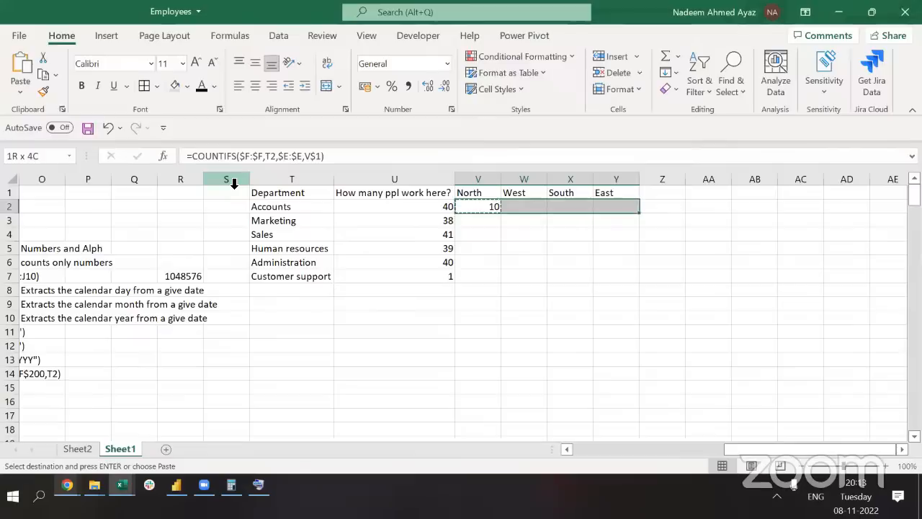
Change T2 to $T2 and fill the COUNTIFS formula through V2:Y7
{"action": "key", "text": "shift+Down"}
{"action": "key", "text": "shift+Down"}
{"action": "key", "text": "shift+Down"}
{"action": "key", "text": "shift+Down"}
{"action": "key", "text": "shift+Down"}
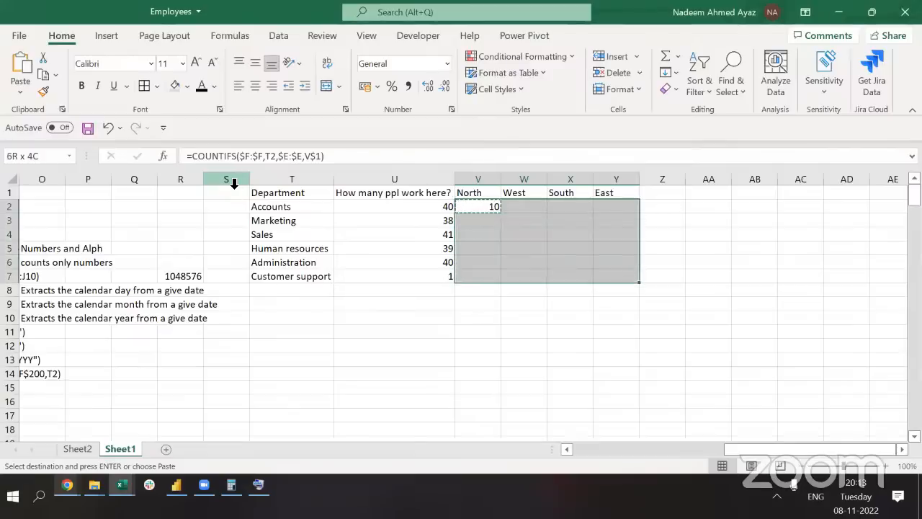
{"action": "left_click", "coordinate": [268, 156]}
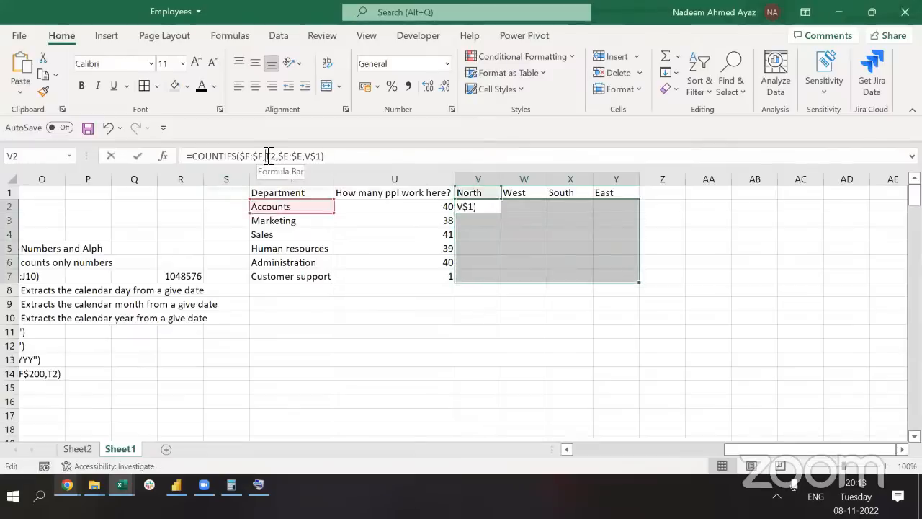
{"action": "type", "text": "$"}
{"action": "key", "text": "ctrl+Return"}
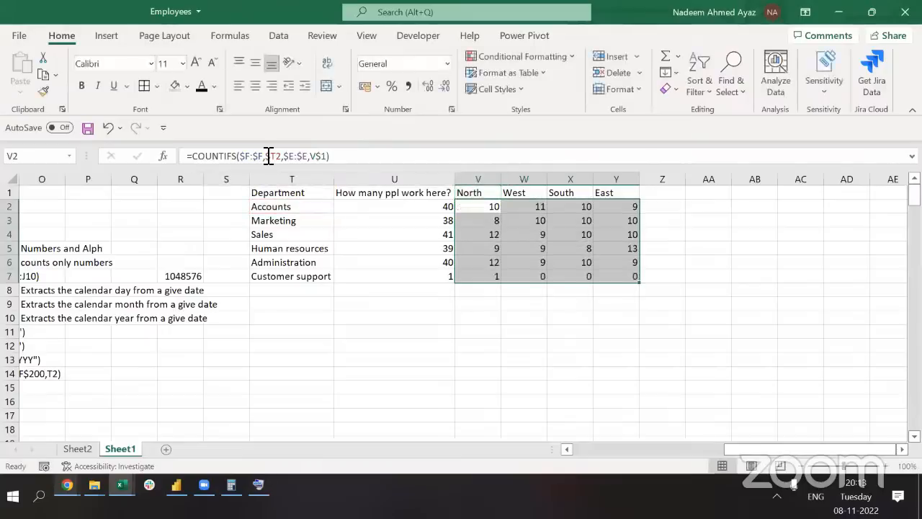
Center-align the region count table V1:Y7 and return to V2
{"action": "key", "text": "Up"}
{"action": "key", "text": "ctrl+shift+Right"}
{"action": "key", "text": "ctrl+shift+Down"}
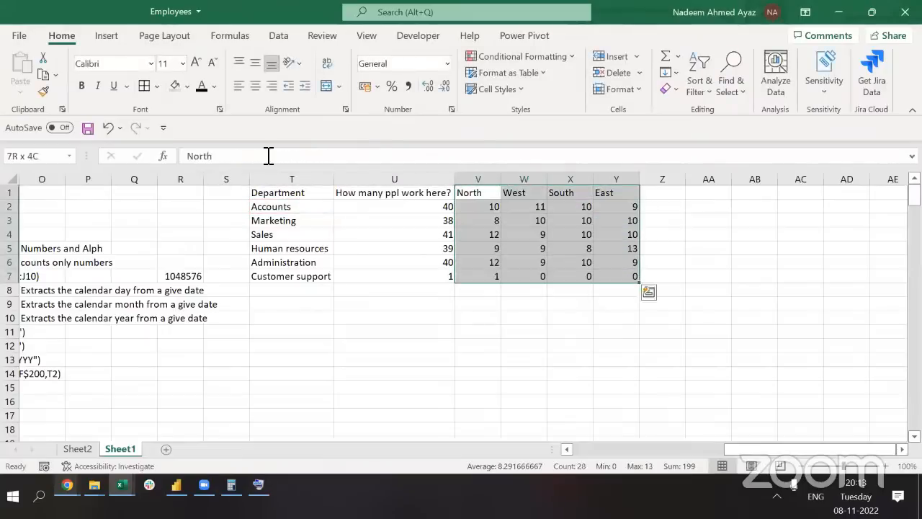
{"action": "key", "text": "alt"}
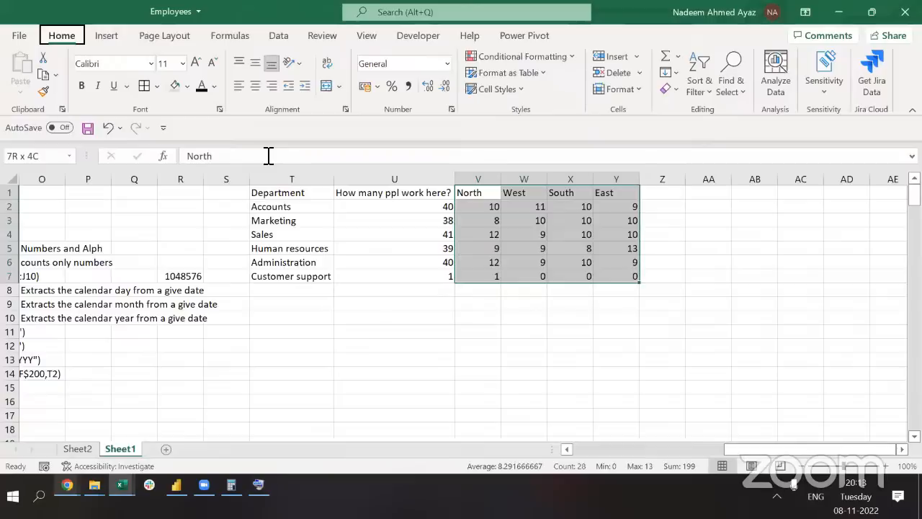
{"action": "key", "text": "h"}
{"action": "key", "text": "a"}
{"action": "key", "text": "c"}
{"action": "key", "text": "Down"}
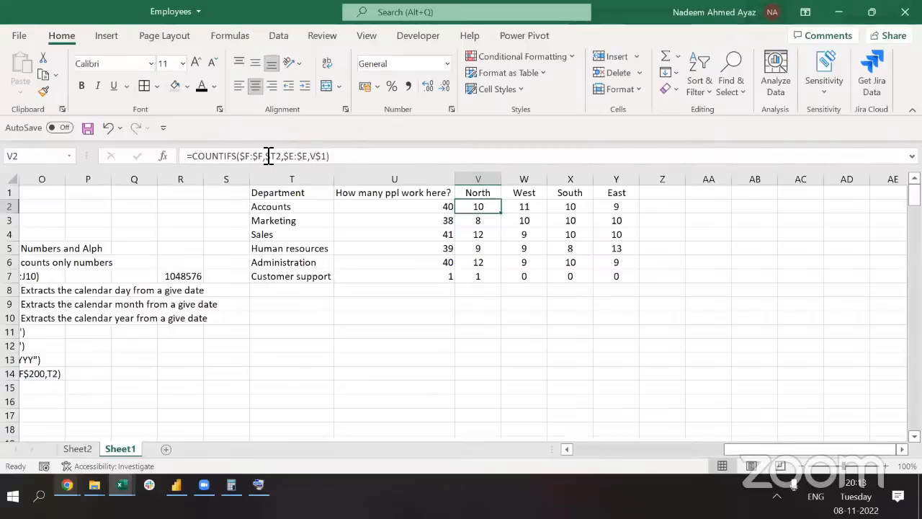
{"action": "left_click", "coordinate": [268, 156]}
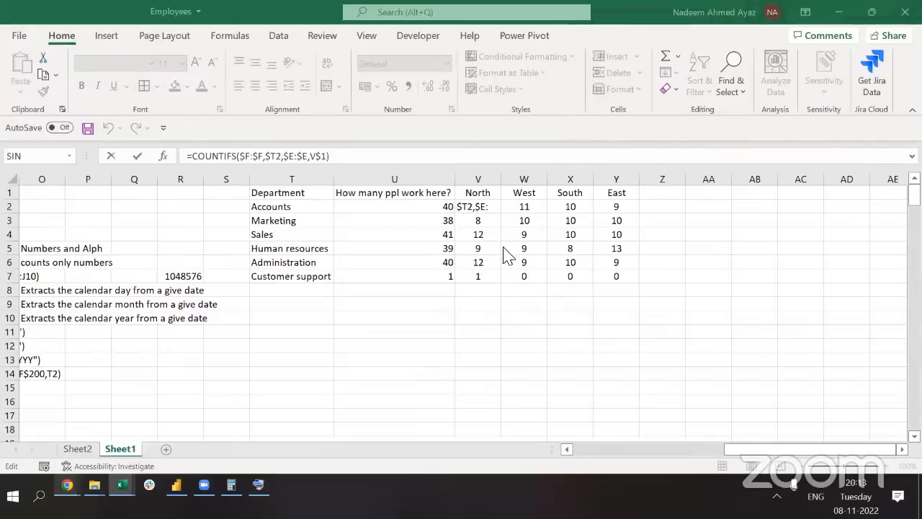
{"action": "key", "text": "shift+Return"}
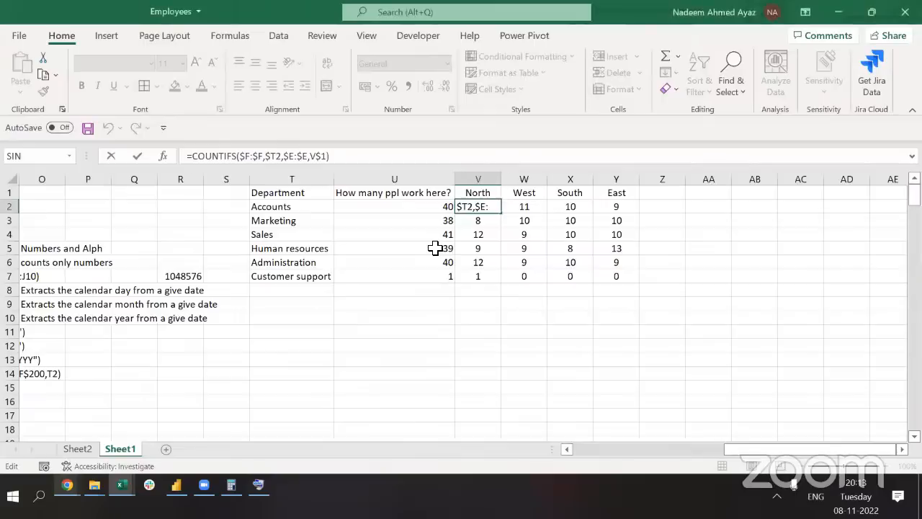
{"action": "key", "text": "Down"}
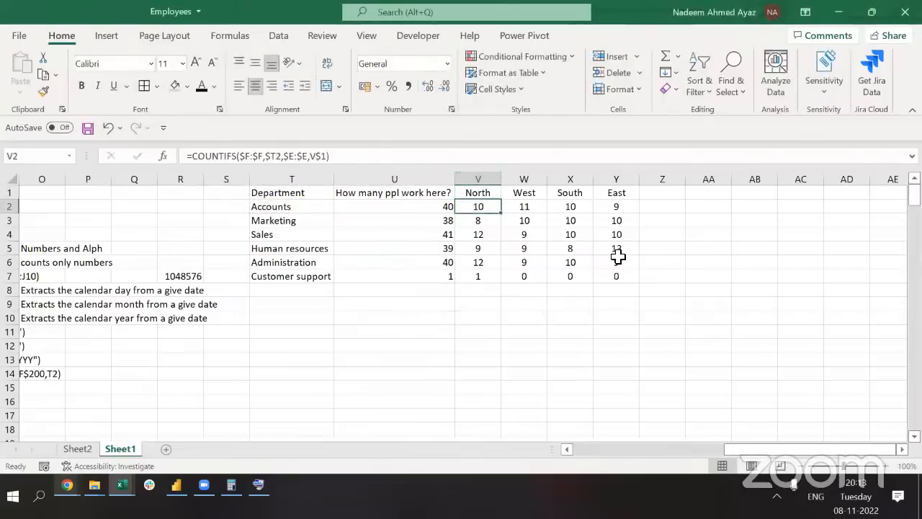
{"action": "key", "text": "Left"}
{"action": "key", "text": "Right"}
{"action": "key", "text": "F2"}
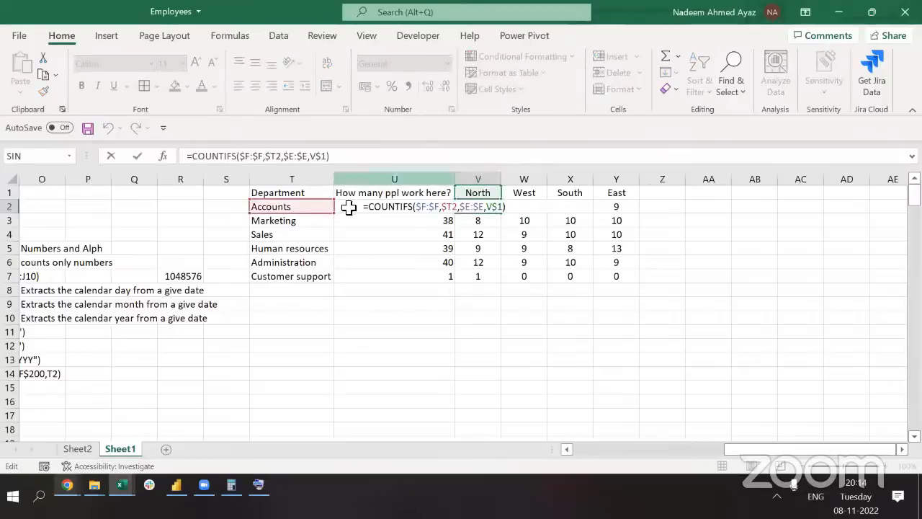
{"action": "key", "text": "Escape"}
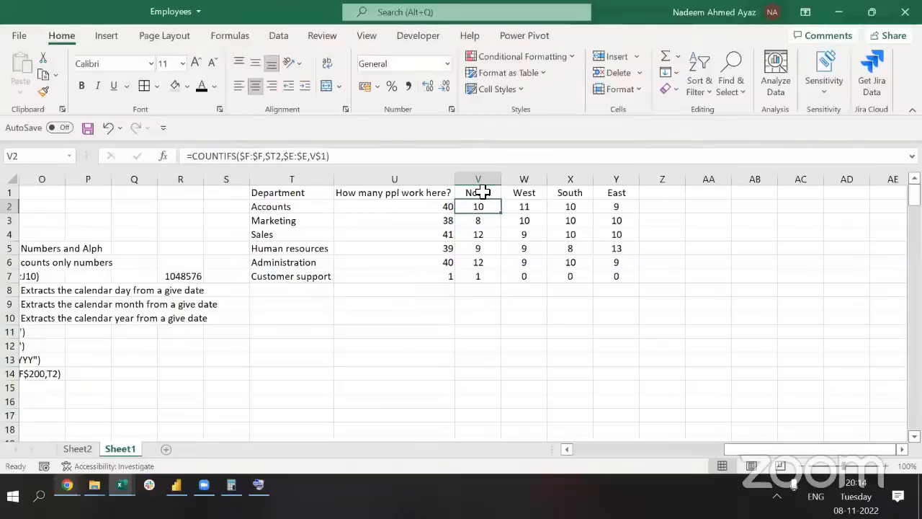
Go to the employee table's header row and turn on filters with Ctrl+Shift+L
{"action": "key", "text": "ctrl+Left"}
{"action": "key", "text": "ctrl+Left"}
{"action": "key", "text": "ctrl+Left"}
{"action": "key", "text": "ctrl+Up"}
{"action": "key", "text": "ctrl+Left"}
{"action": "key", "text": "ctrl+Left"}
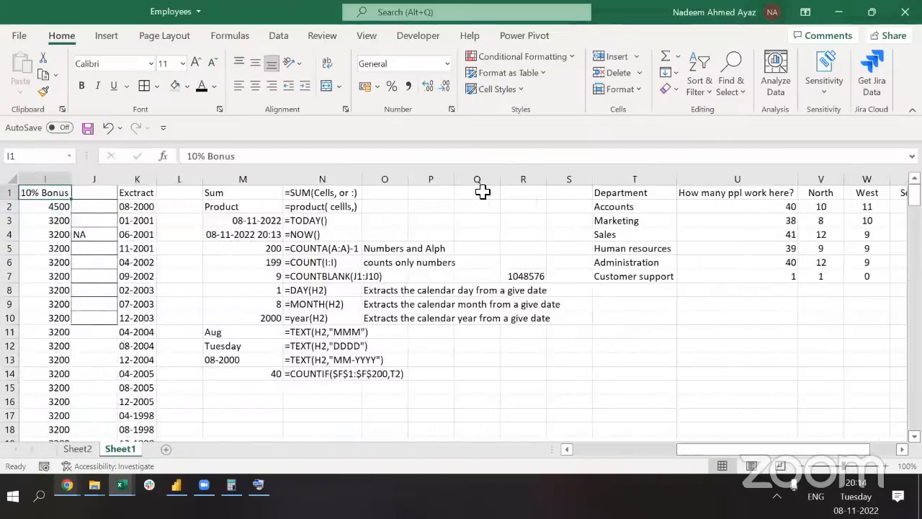
{"action": "key", "text": "ctrl+Left"}
{"action": "key", "text": "ctrl+shift+Right"}
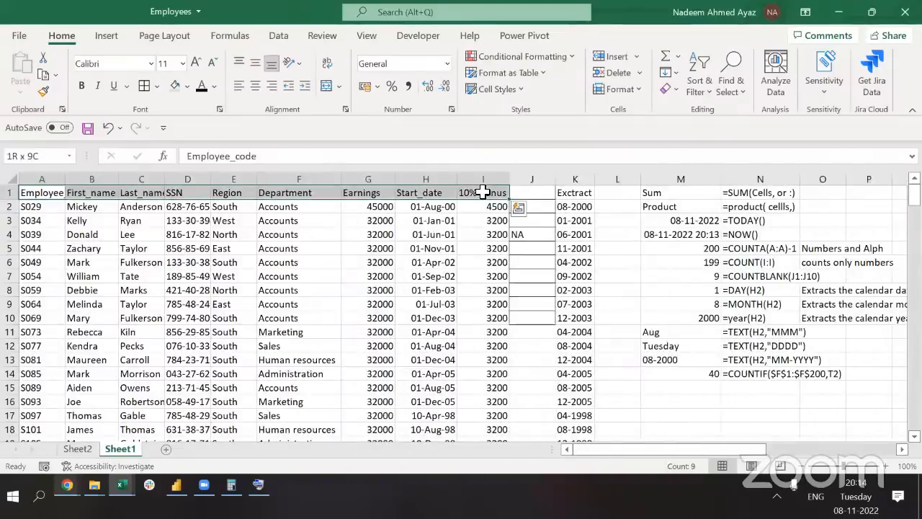
{"action": "key", "text": "Home"}
{"action": "key", "text": "ctrl+shift+l"}
{"action": "key", "text": "Right"}
{"action": "key", "text": "Right"}
{"action": "key", "text": "Right"}
{"action": "key", "text": "Right"}
{"action": "key", "text": "Right"}
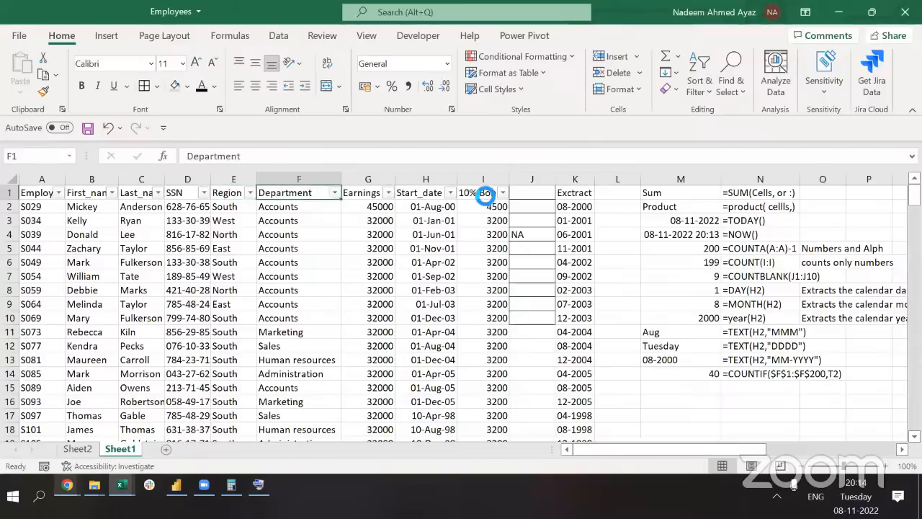
Abandon the first Department filter attempt and reset filtering through Sort & Filter
{"action": "key", "text": "alt+Down"}
{"action": "key", "text": "Down"}
{"action": "key", "text": "Down"}
{"action": "key", "text": "space"}
{"action": "key", "text": "Down"}
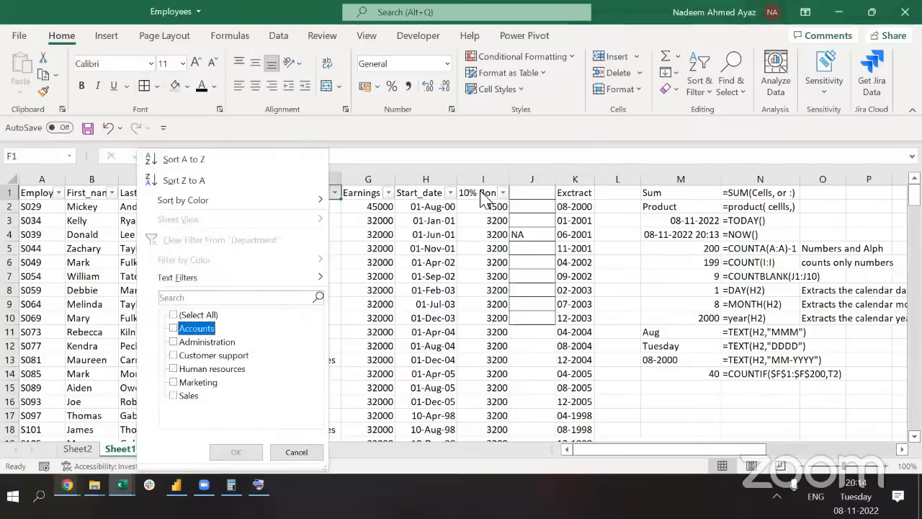
{"action": "key", "text": "Escape"}
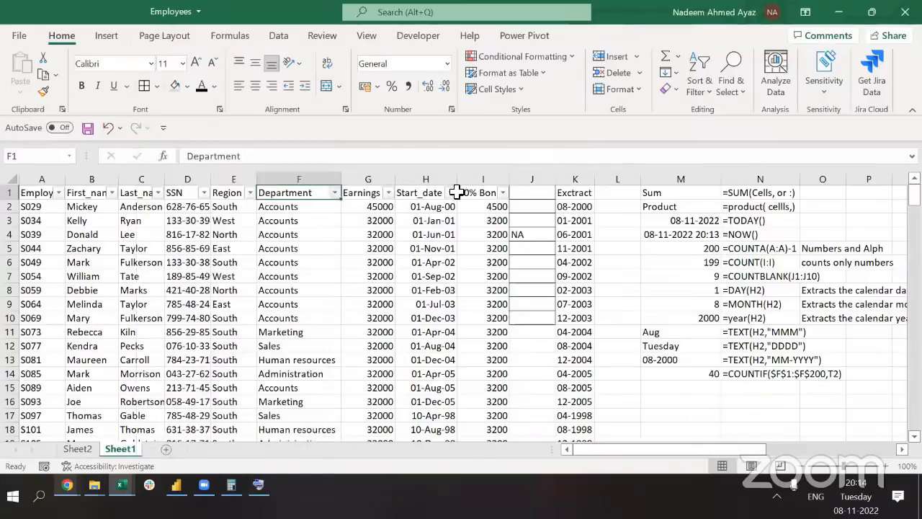
{"action": "key", "text": "ctrl+shift+l"}
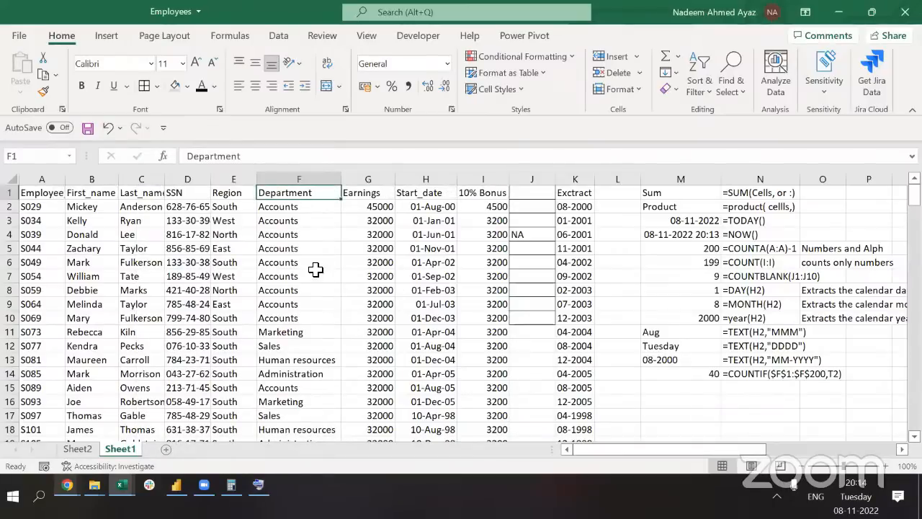
{"action": "key", "text": "ctrl+shift+l"}
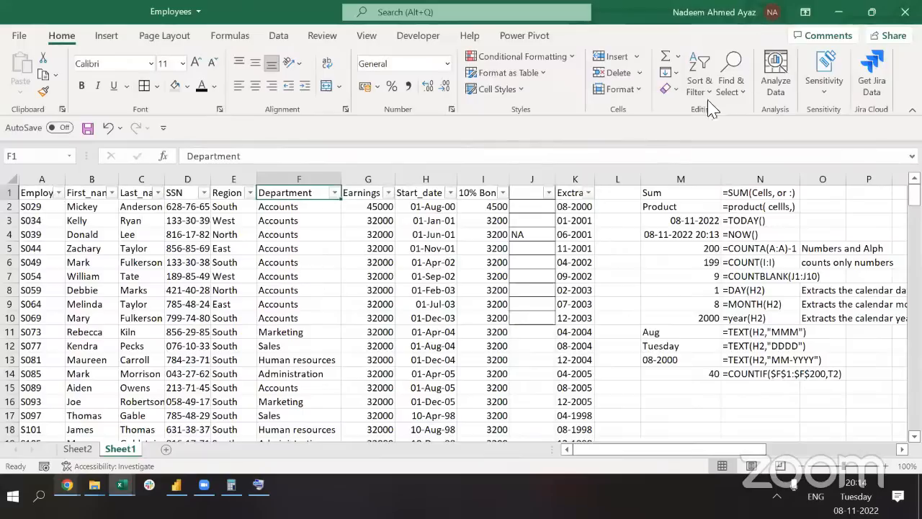
{"action": "left_click", "coordinate": [708, 61]}
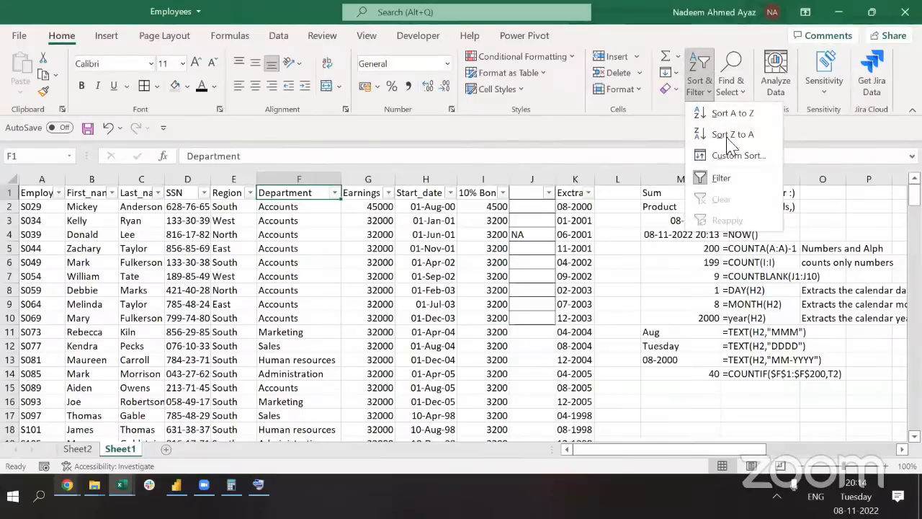
{"action": "left_click", "coordinate": [723, 178]}
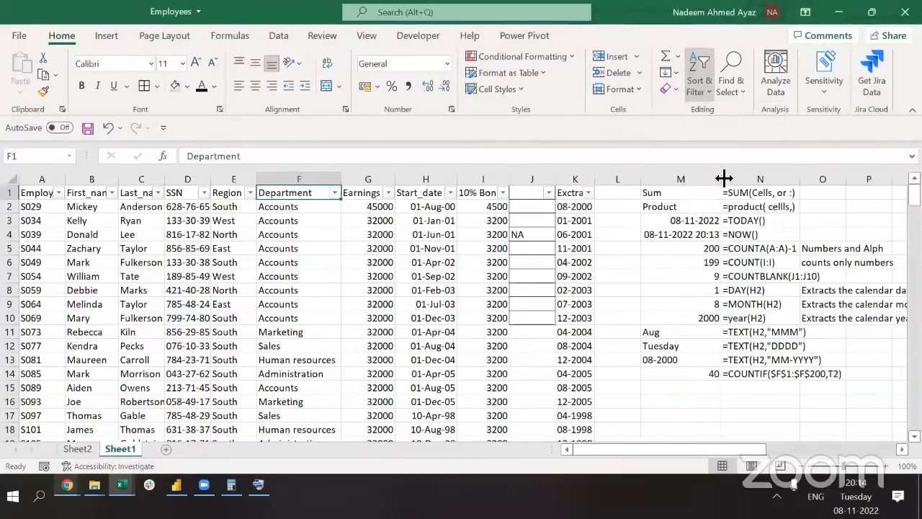
{"action": "left_click", "coordinate": [699, 71]}
{"action": "left_click", "coordinate": [720, 178]}
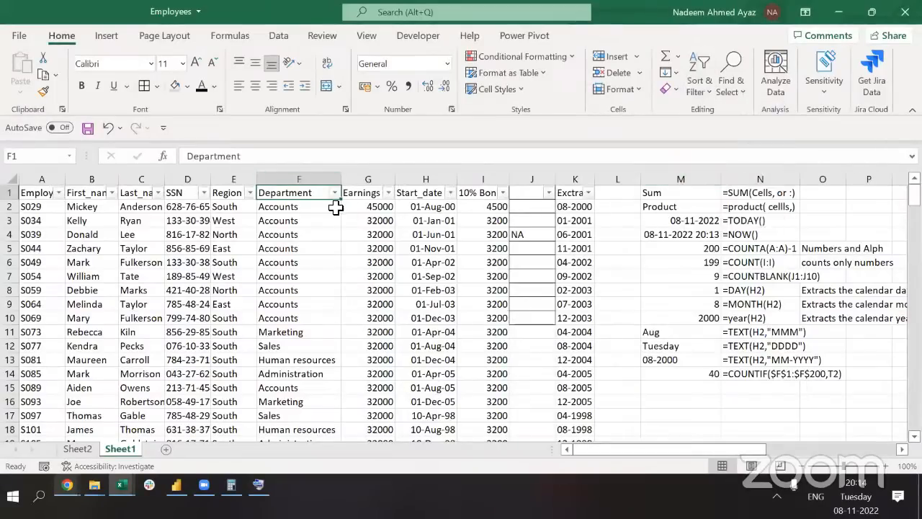
Filter the employee list to the Accounts department and the North region
{"action": "left_click", "coordinate": [335, 192]}
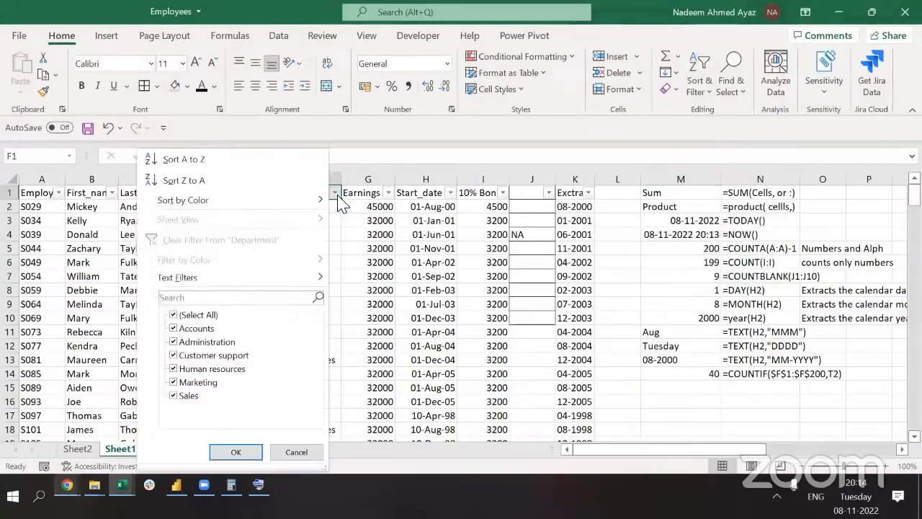
{"action": "left_click", "coordinate": [203, 317]}
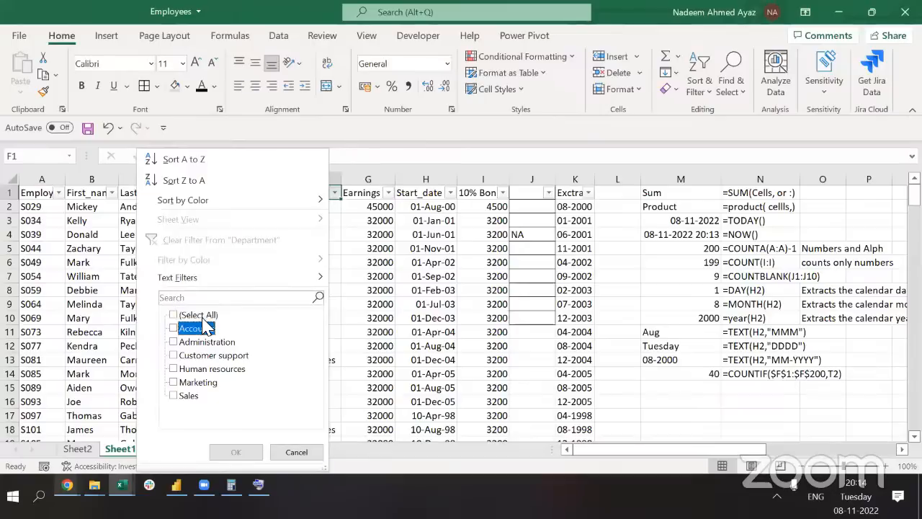
{"action": "left_click", "coordinate": [205, 328]}
{"action": "key", "text": "Return"}
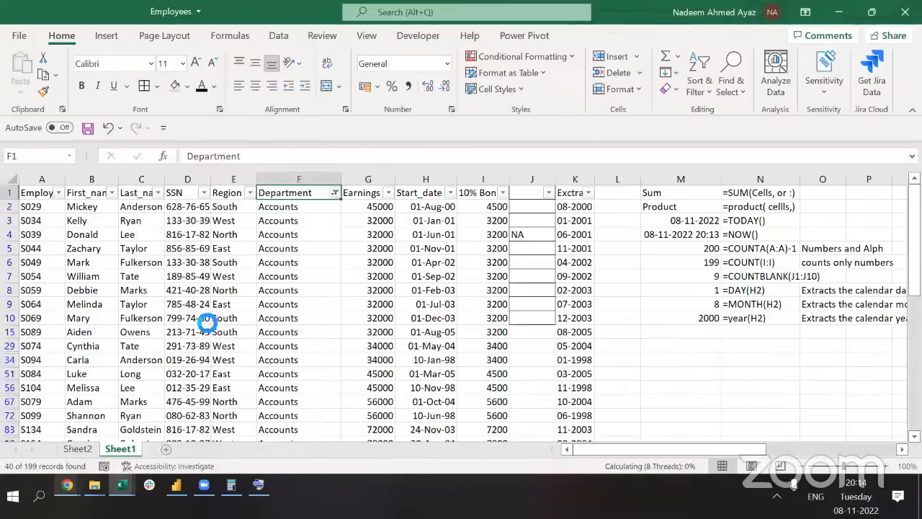
{"action": "left_click", "coordinate": [250, 193]}
{"action": "left_click", "coordinate": [191, 361]}
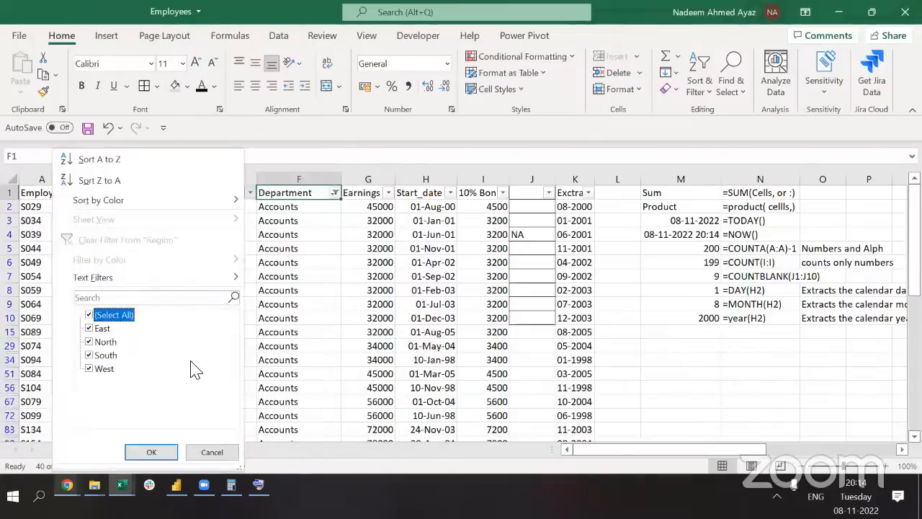
{"action": "key", "text": "space"}
{"action": "key", "text": "Down"}
{"action": "key", "text": "Down"}
{"action": "key", "text": "space"}
{"action": "key", "text": "Return"}
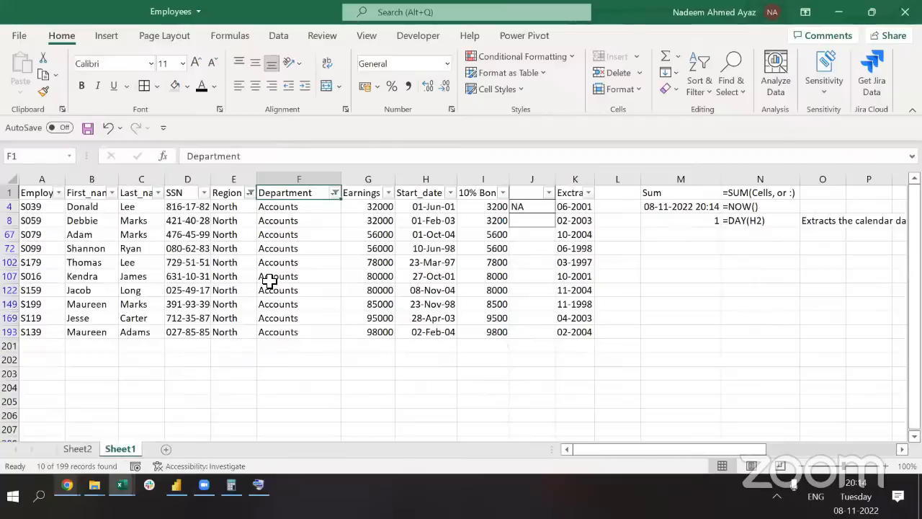
Confirm 10 matching rows, then remove the filters and return to the summary table
{"action": "left_click", "coordinate": [306, 179]}
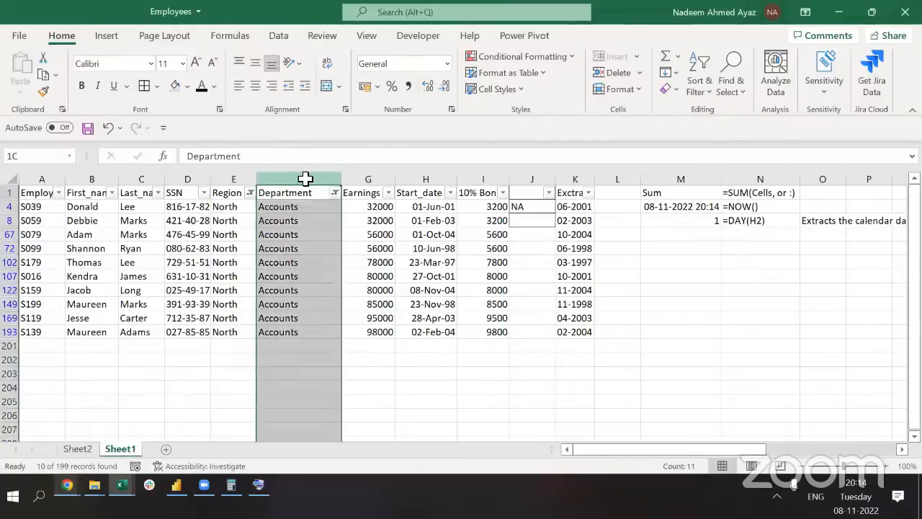
{"action": "left_click", "coordinate": [237, 181]}
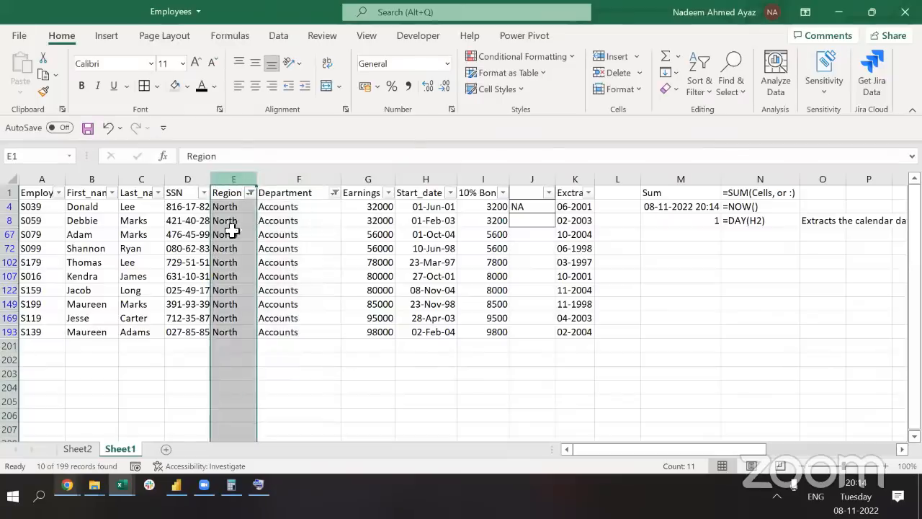
{"action": "left_click", "coordinate": [237, 238]}
{"action": "key", "text": "ctrl+shift+l"}
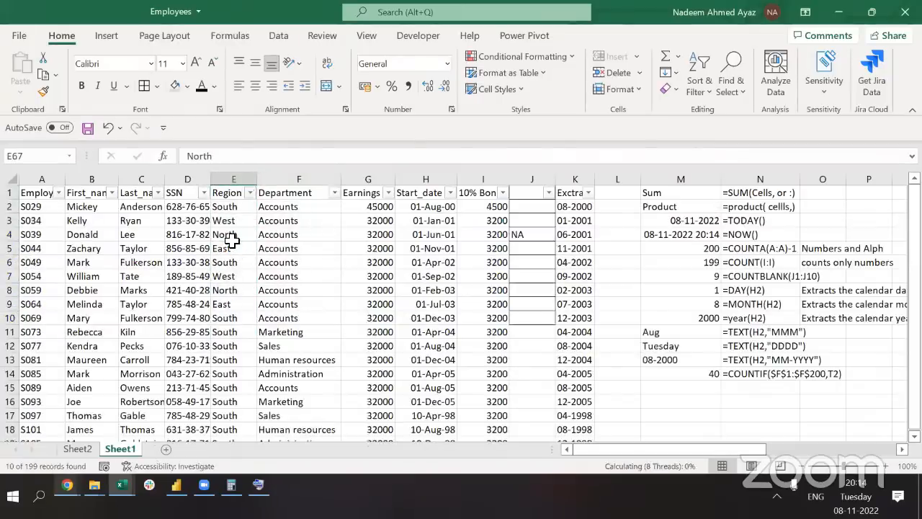
{"action": "key", "text": "ctrl+Up"}
{"action": "key", "text": "ctrl+Right"}
{"action": "key", "text": "ctrl+Right"}
{"action": "key", "text": "ctrl+Right"}
{"action": "key", "text": "ctrl+Right"}
{"action": "key", "text": "ctrl+Right"}
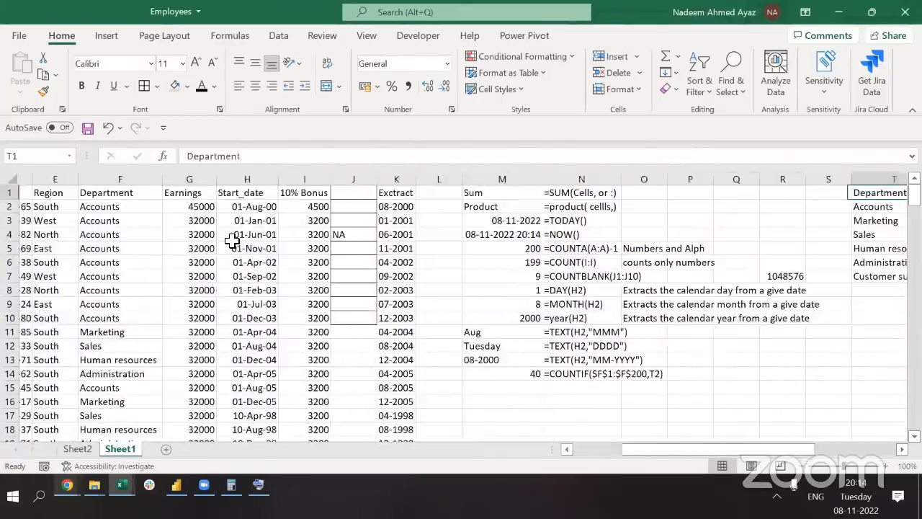
{"action": "key", "text": "ctrl+Right"}
{"action": "key", "text": "Left"}
{"action": "key", "text": "Left"}
{"action": "key", "text": "Left"}
{"action": "key", "text": "Down"}
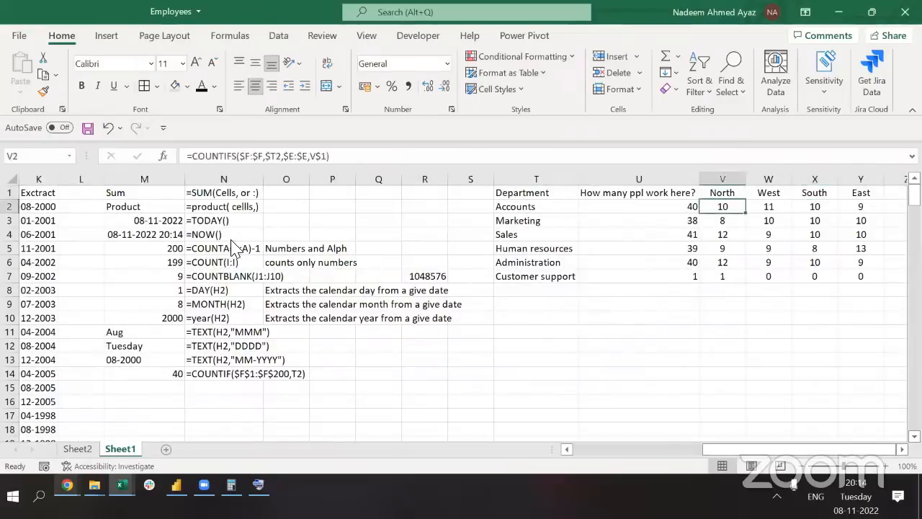
{"action": "double_click", "coordinate": [276, 157]}
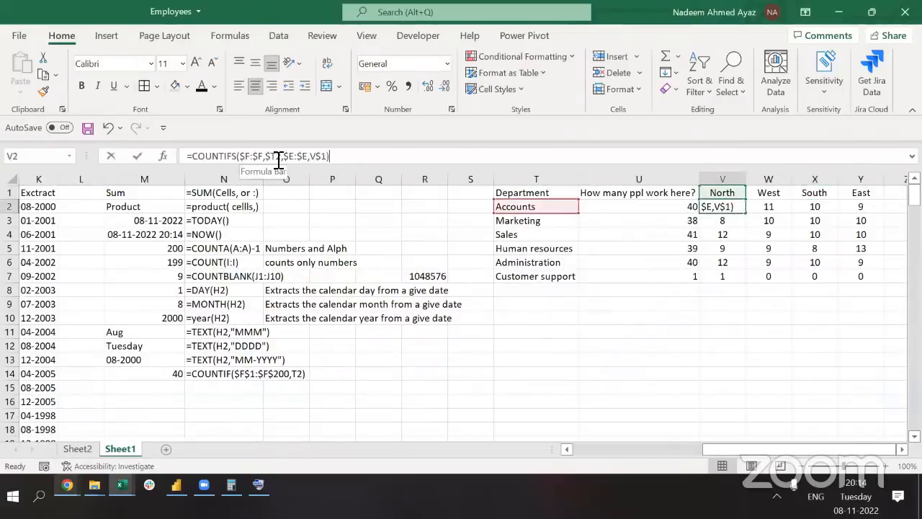
{"action": "double_click", "coordinate": [304, 157]}
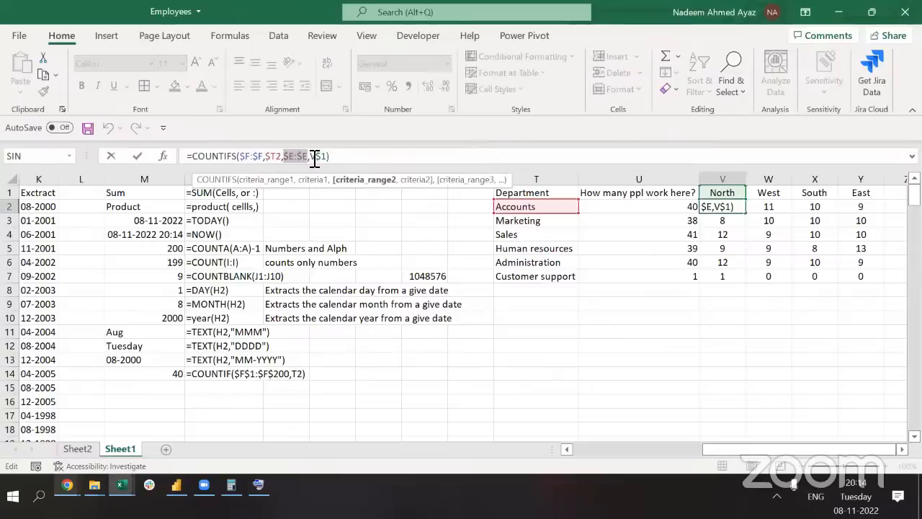
{"action": "left_click", "coordinate": [319, 157]}
{"action": "double_click", "coordinate": [319, 157]}
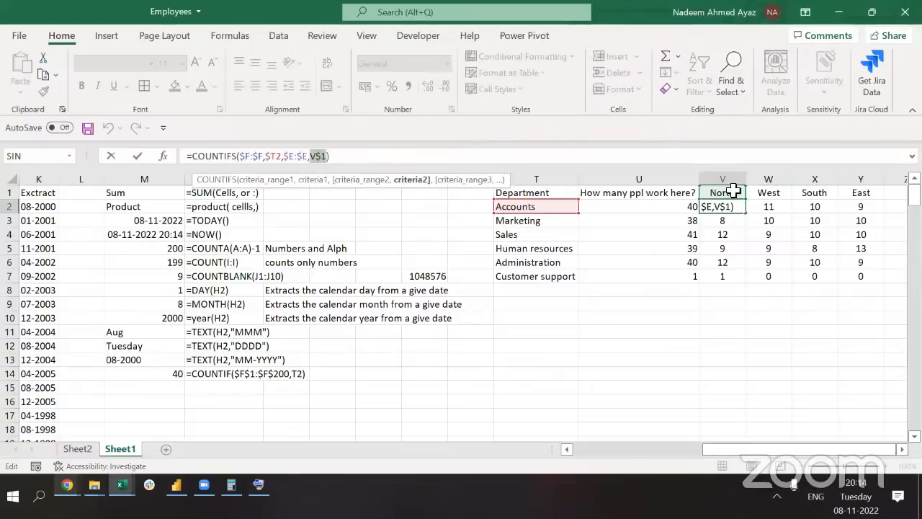
{"action": "left_click", "coordinate": [256, 158]}
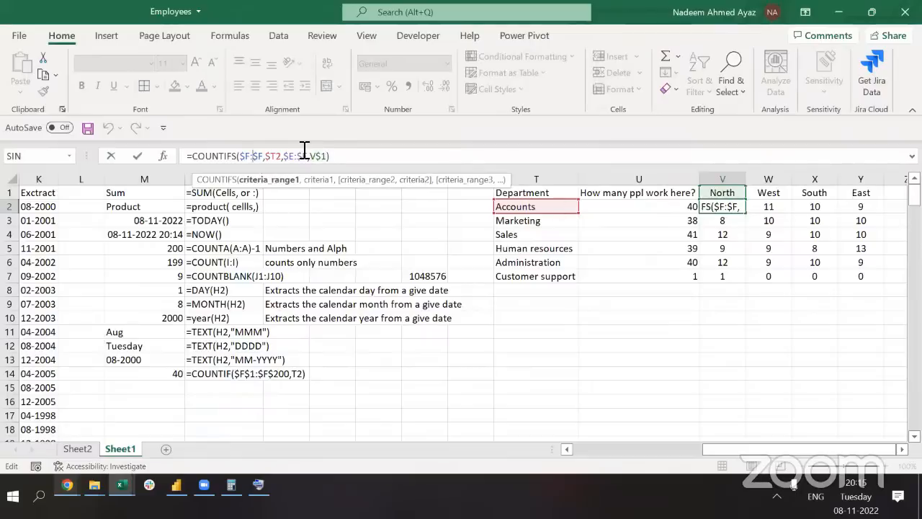
{"action": "key", "text": "Escape"}
{"action": "key", "text": "ctrl+shift+Right"}
{"action": "key", "text": "ctrl+shift+Down"}
{"action": "key", "text": "Down"}
{"action": "key", "text": "Up"}
{"action": "key", "text": "ctrl+shift+Right"}
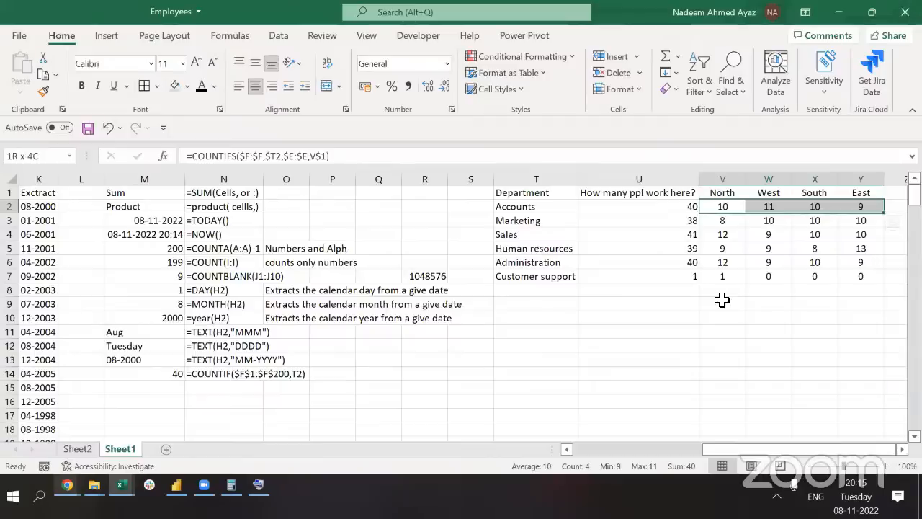
{"action": "key", "text": "Up"}
{"action": "key", "text": "Right"}
{"action": "key", "text": "Right"}
{"action": "key", "text": "Right"}
{"action": "key", "text": "Right"}
{"action": "key", "text": "Down"}
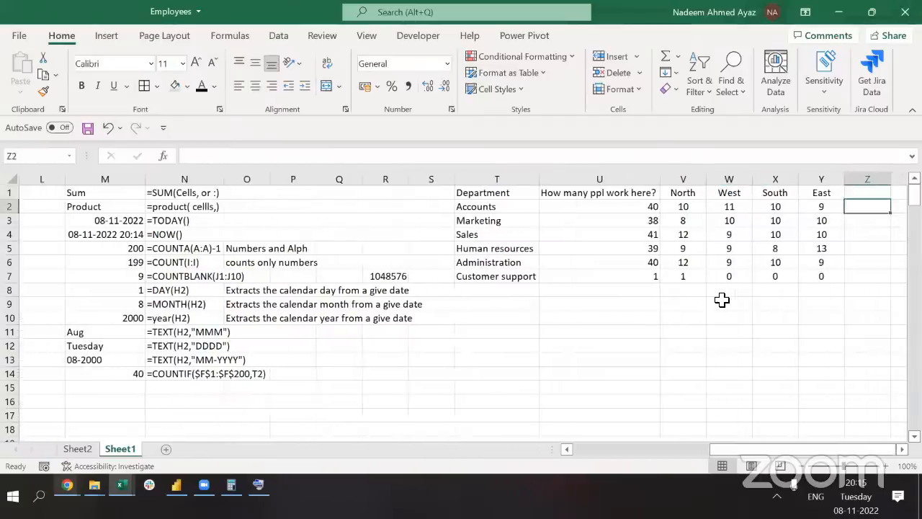
Enter a SUM of the Accounts row's regional counts in Z2, giving 40
{"action": "type", "text": "=s"}
{"action": "key", "text": "Escape"}
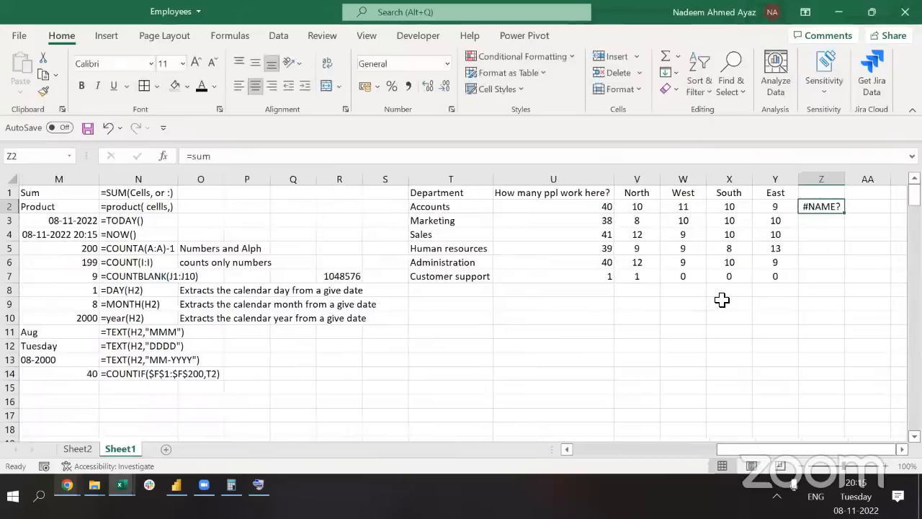
{"action": "type", "text": "=sum"}
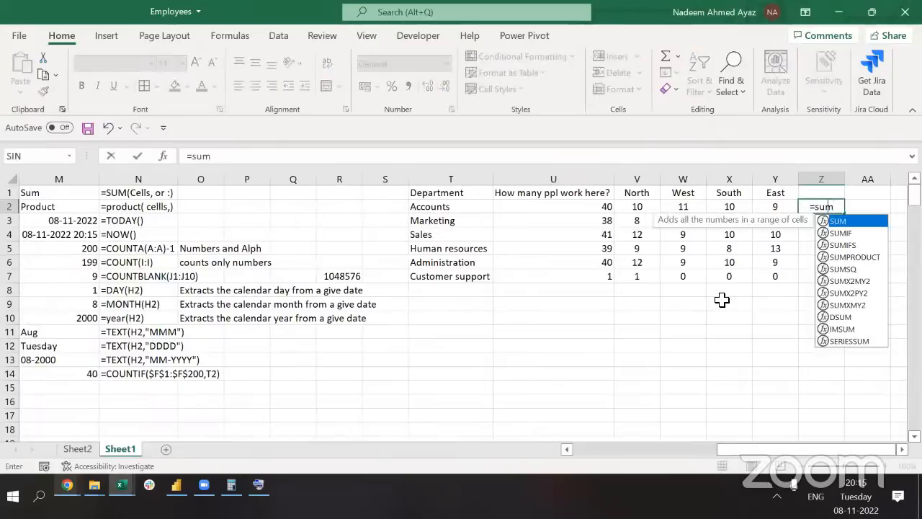
{"action": "key", "text": "Tab"}
{"action": "key", "text": "Left"}
{"action": "key", "text": "shift+Left"}
{"action": "key", "text": "shift+Left"}
{"action": "key", "text": "shift+Left"}
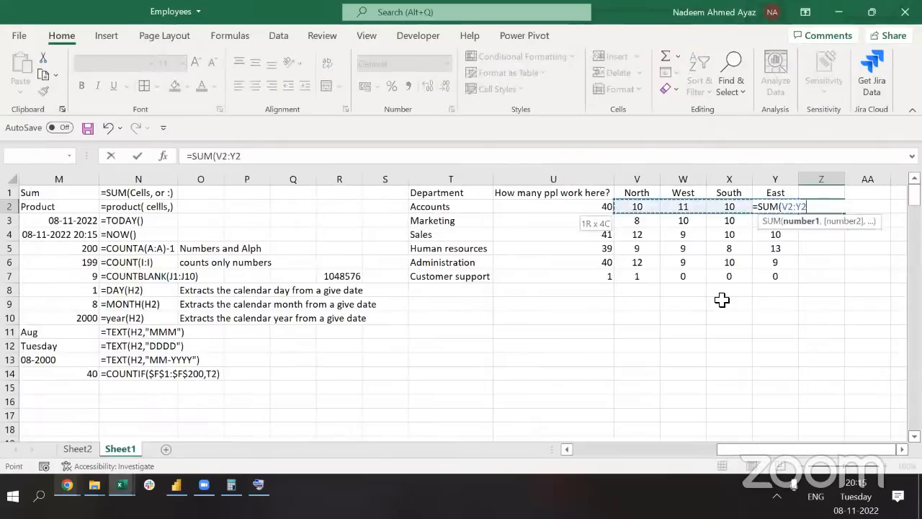
{"action": "type", "text": ")"}
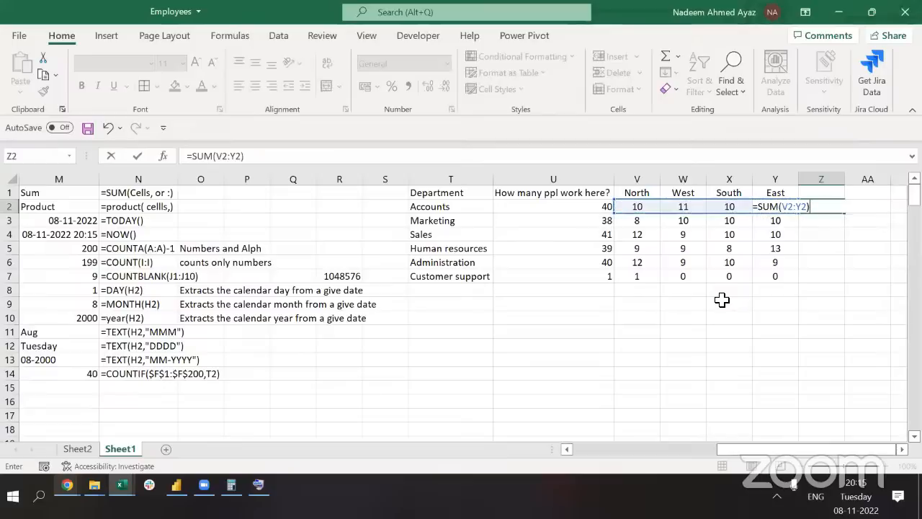
{"action": "key", "text": "Return"}
Fill the SUM formula down Z2:Z7 and select the totals to check them
{"action": "key", "text": "Left"}
{"action": "key", "text": "ctrl+Down"}
{"action": "key", "text": "Right"}
{"action": "key", "text": "ctrl+shift+Up"}
{"action": "key", "text": "ctrl+d"}
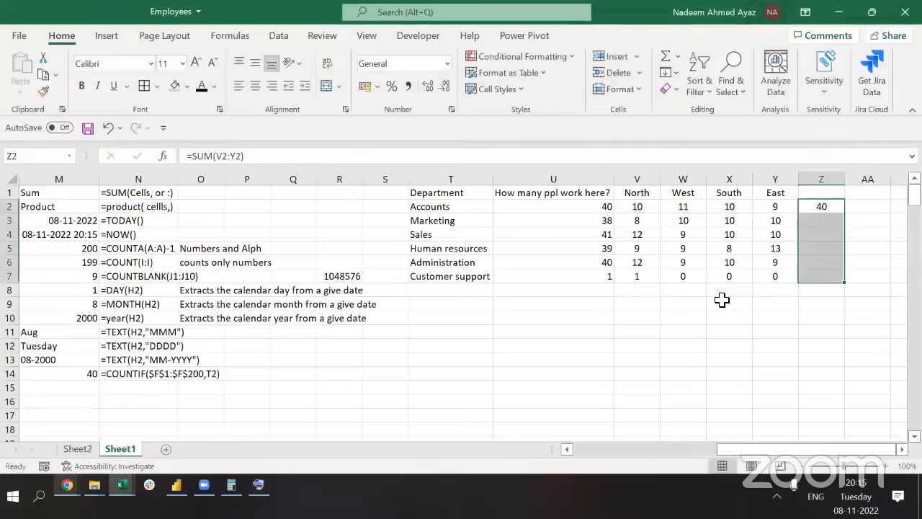
{"action": "key", "text": "F2"}
{"action": "key", "text": "ctrl+Return"}
{"action": "key", "text": "Up"}
{"action": "key", "text": "Down"}
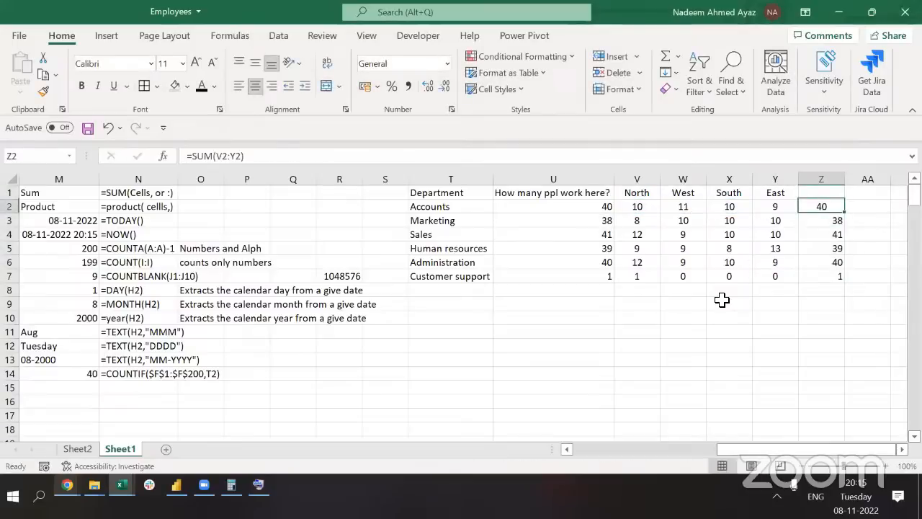
{"action": "key", "text": "ctrl+shift+Down"}
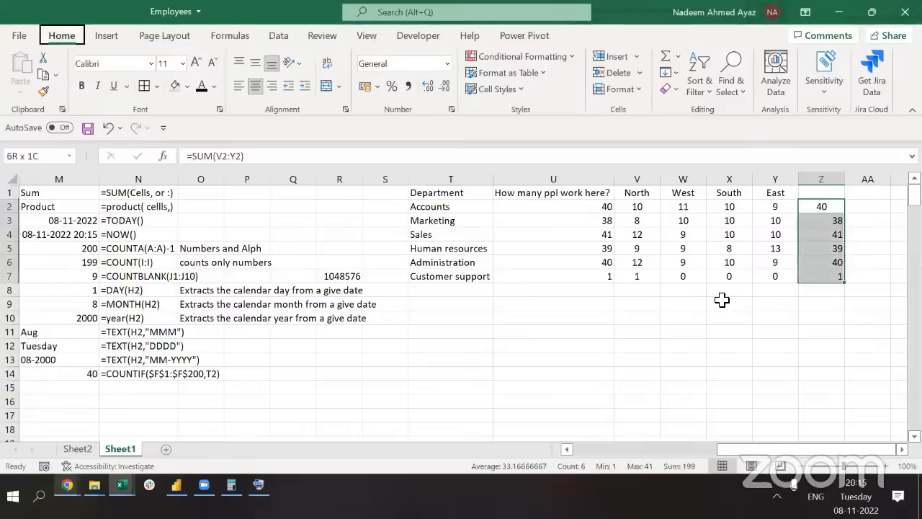
Compare column Z's totals against column U's COUNTIF head counts, ending at AA2
{"action": "left_click", "coordinate": [418, 381]}
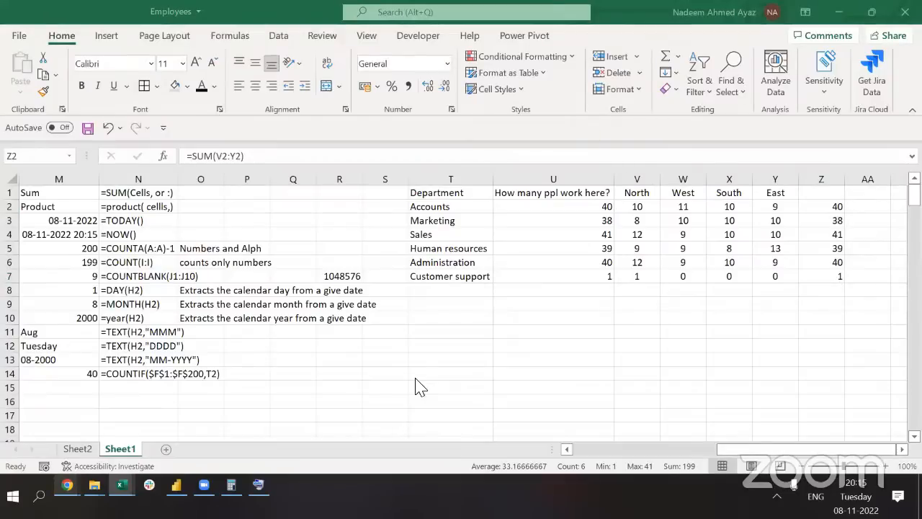
{"action": "left_click", "coordinate": [764, 225]}
{"action": "key", "text": "Up"}
{"action": "key", "text": "Down"}
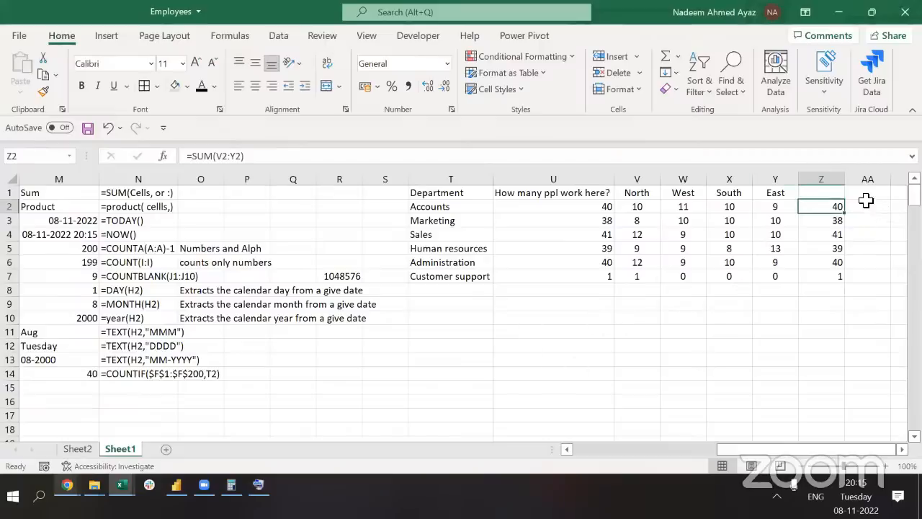
{"action": "left_click", "coordinate": [865, 206]}
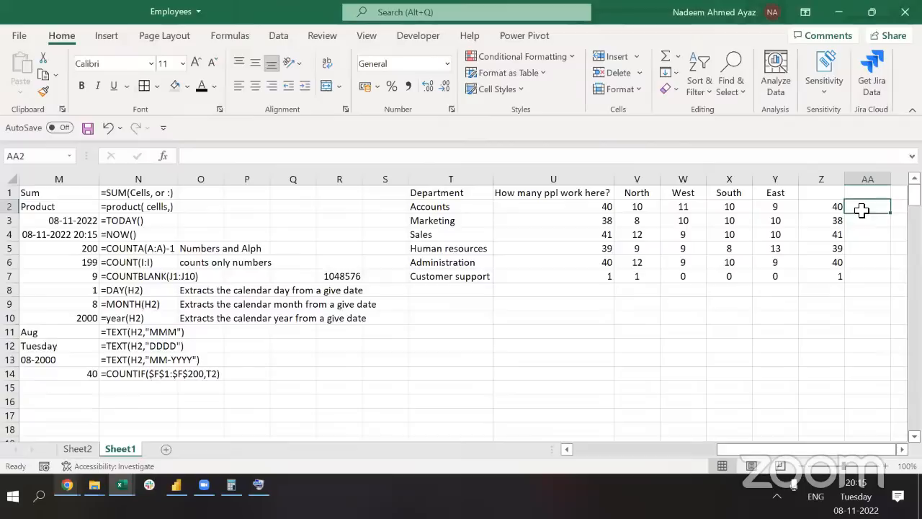
{"action": "left_click", "coordinate": [577, 179]}
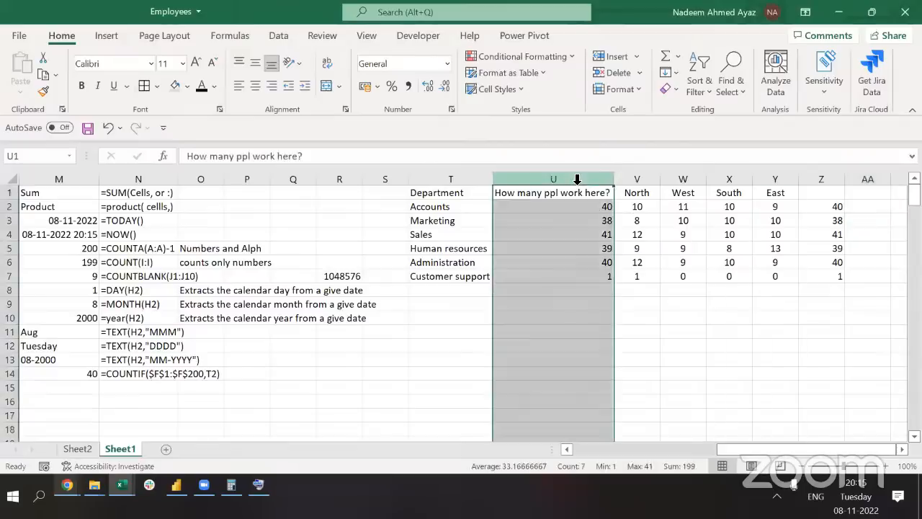
{"action": "left_click", "coordinate": [841, 180]}
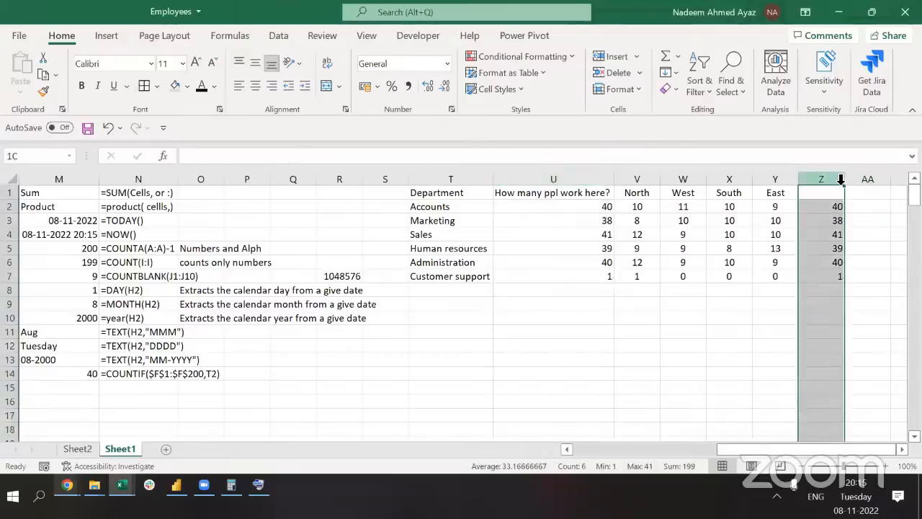
{"action": "left_click", "coordinate": [833, 211]}
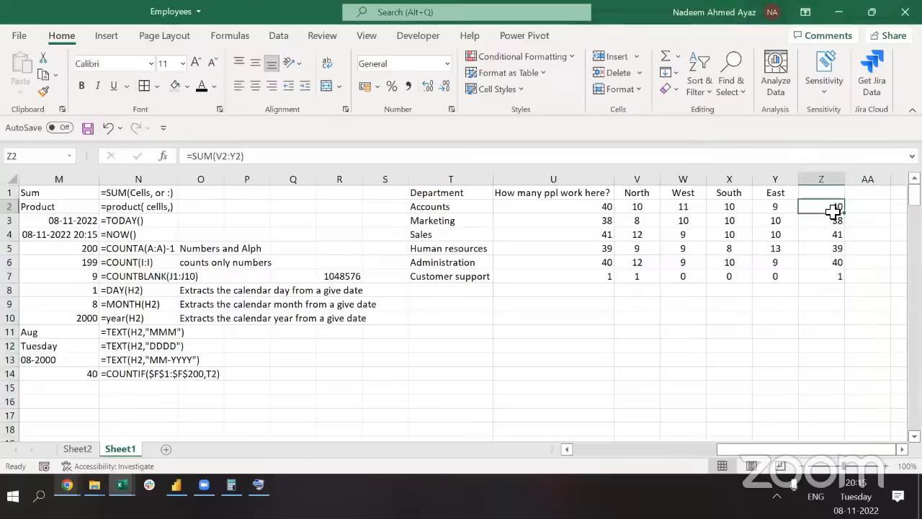
{"action": "left_click", "coordinate": [572, 210]}
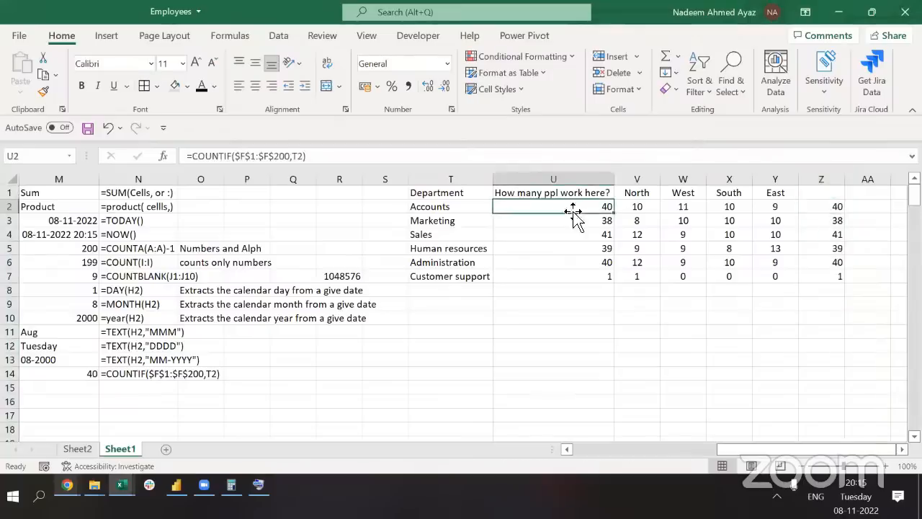
{"action": "left_click", "coordinate": [858, 205]}
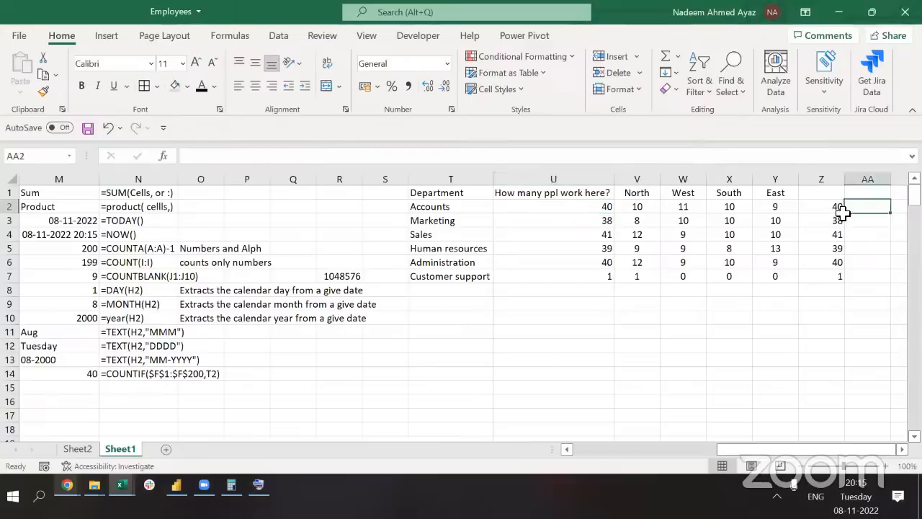
{"action": "key", "text": "alt+Tab"}
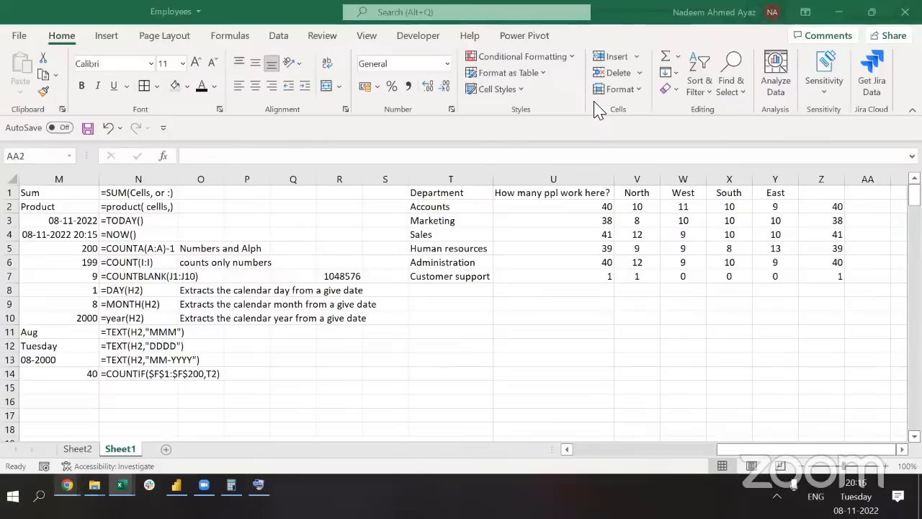
{"action": "left_click", "coordinate": [861, 214]}
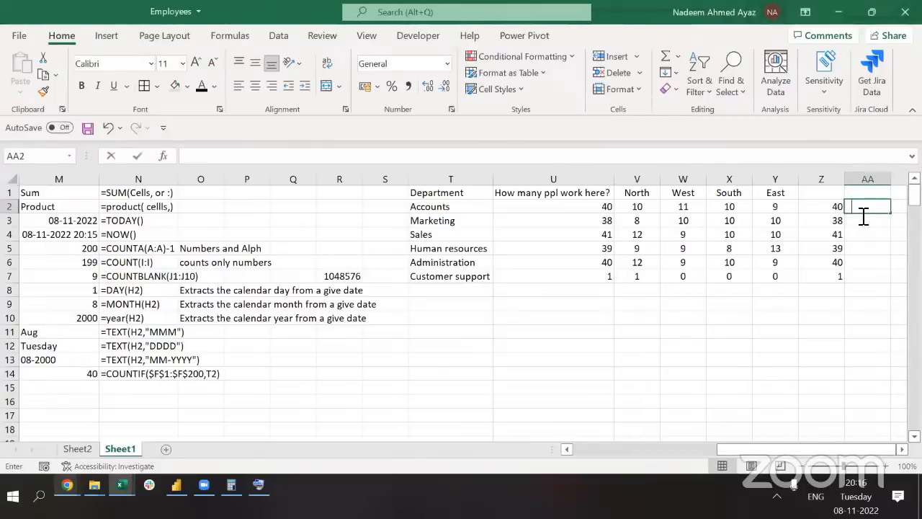
Enter =Z2=U2 in AA2 and fill it through AA7 to show TRUE
{"action": "type", "text": "="}
{"action": "key", "text": "Left"}
{"action": "type", "text": "="}
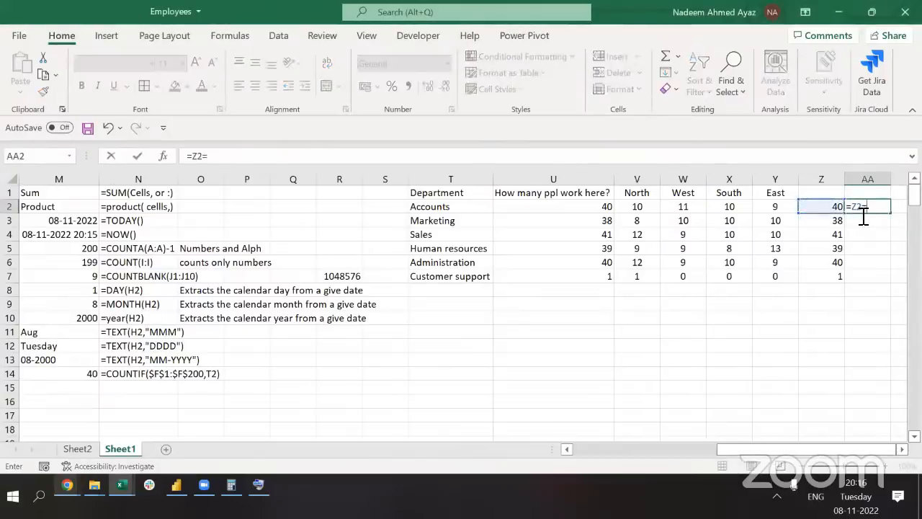
{"action": "key", "text": "Left"}
{"action": "key", "text": "Left"}
{"action": "key", "text": "Left"}
{"action": "key", "text": "Left"}
{"action": "key", "text": "Left"}
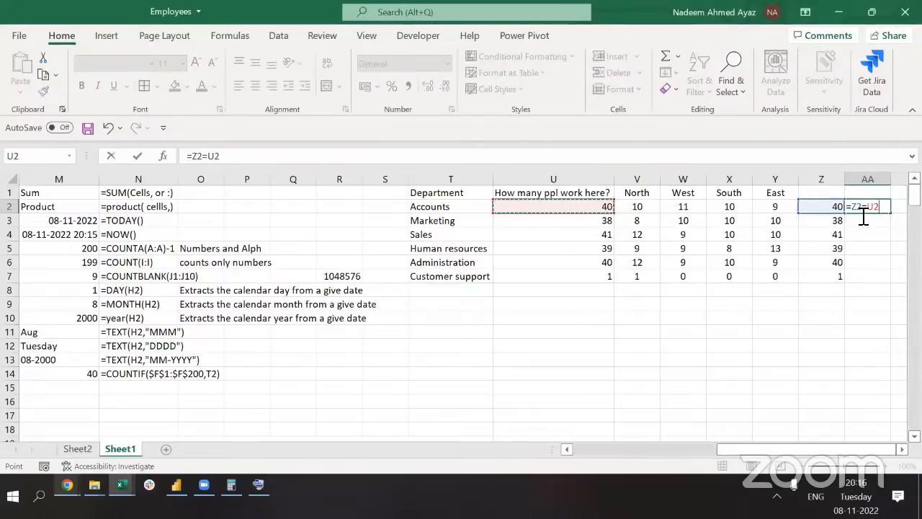
{"action": "key", "text": "Return"}
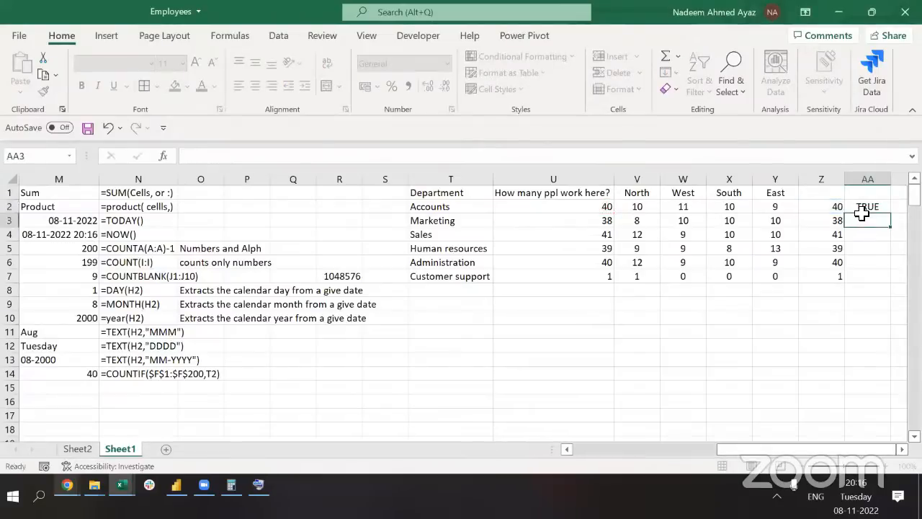
{"action": "key", "text": "Up"}
{"action": "key", "text": "Left"}
{"action": "key", "text": "ctrl+Down"}
{"action": "key", "text": "Right"}
{"action": "key", "text": "ctrl+shift+Up"}
{"action": "key", "text": "Return"}
{"action": "key", "text": "F2"}
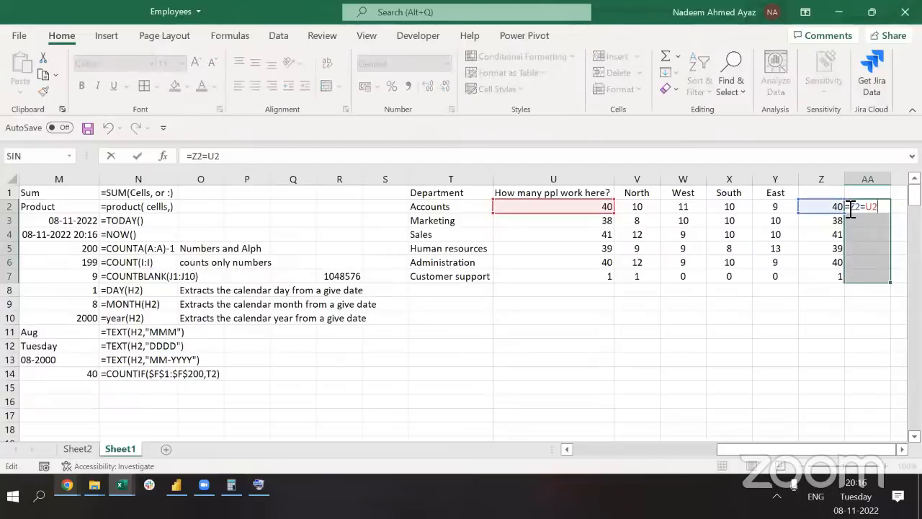
{"action": "key", "text": "ctrl+Return"}
Clear the comparison results in AA2:AA7 and the totals in column Z
{"action": "key", "text": "Delete"}
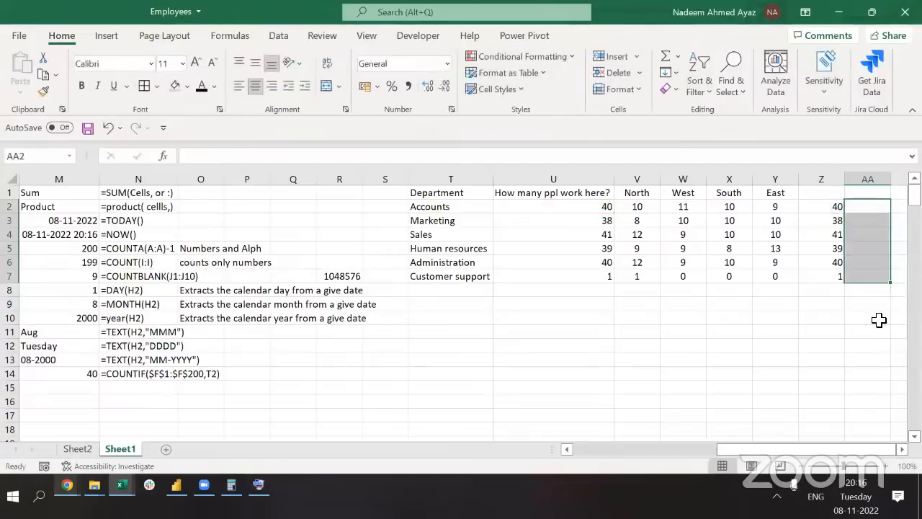
{"action": "key", "text": "Left"}
{"action": "key", "text": "ctrl+space"}
{"action": "key", "text": "Delete"}
{"action": "key", "text": "Left"}
{"action": "key", "text": "Down"}
{"action": "key", "text": "Down"}
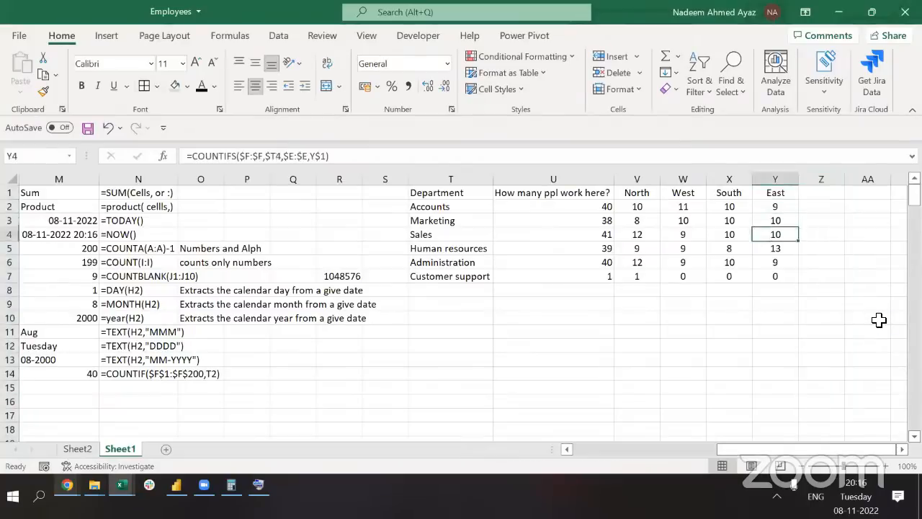
Type the same name capitalised in Y10 and in lowercase in Z10
{"action": "key", "text": "Down"}
{"action": "key", "text": "Down"}
{"action": "key", "text": "Down"}
{"action": "key", "text": "Down"}
{"action": "key", "text": "Down"}
{"action": "key", "text": "Down"}
{"action": "type", "text": "Nade"}
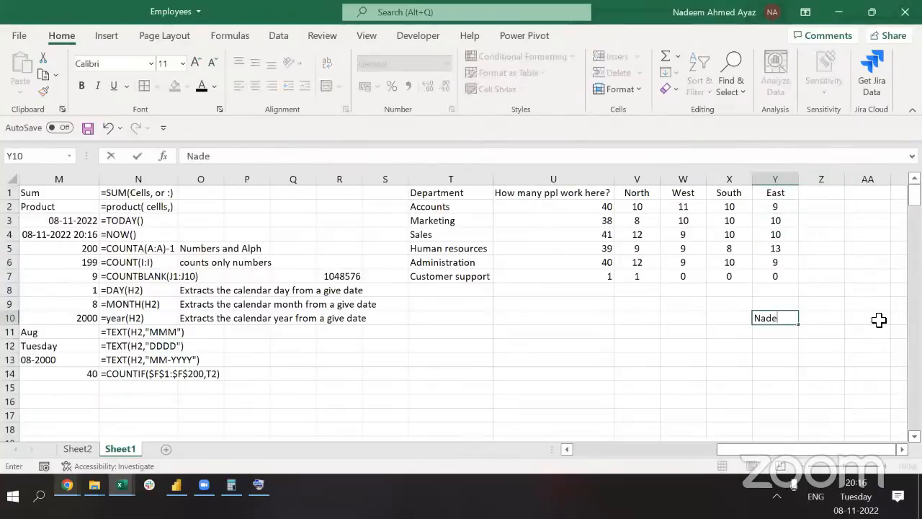
{"action": "type", "text": "em"}
{"action": "key", "text": "Tab"}
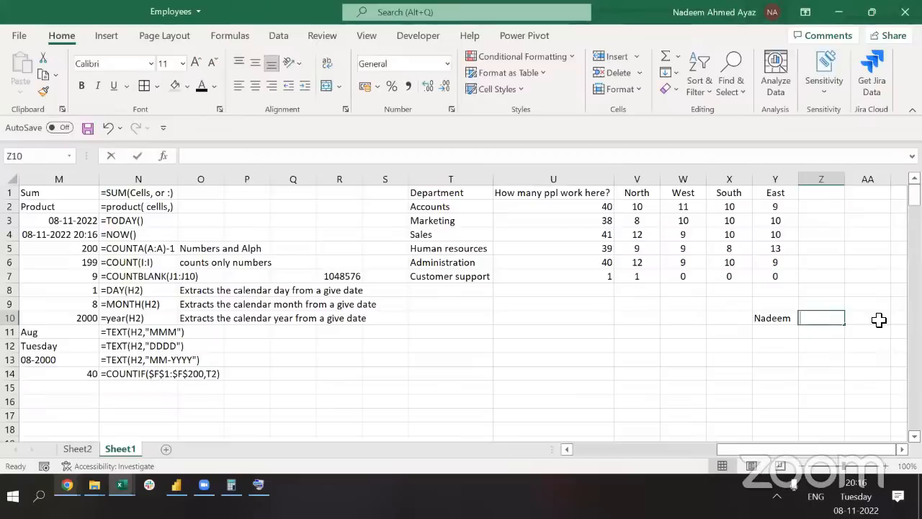
{"action": "type", "text": "nadeem"}
{"action": "key", "text": "Left"}
{"action": "key", "text": "shift+Right"}
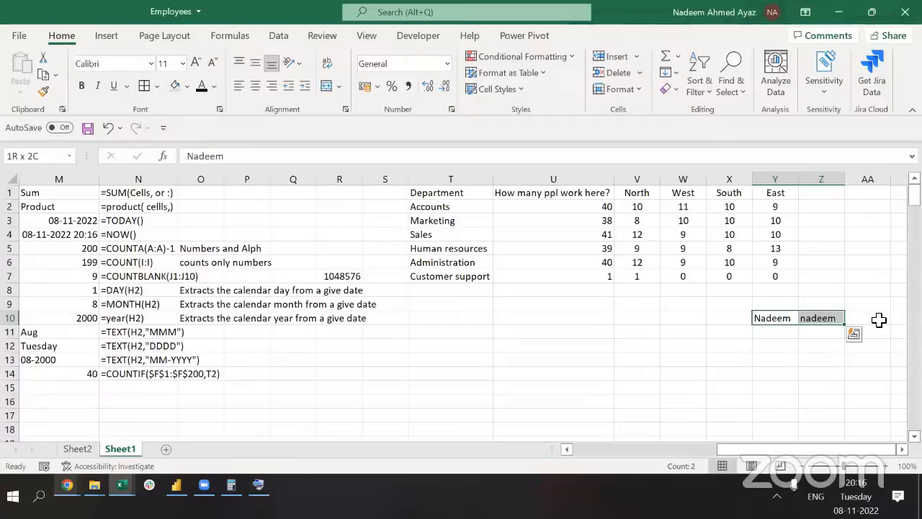
Enter =Z10=Y10 in AA10, which returns TRUE
{"action": "left_click", "coordinate": [879, 320]}
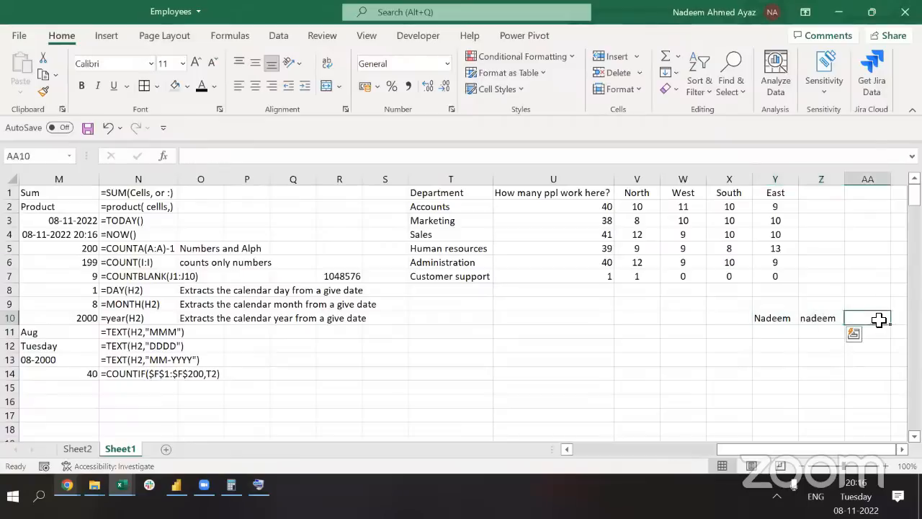
{"action": "type", "text": "="}
{"action": "key", "text": "Left"}
{"action": "type", "text": "="}
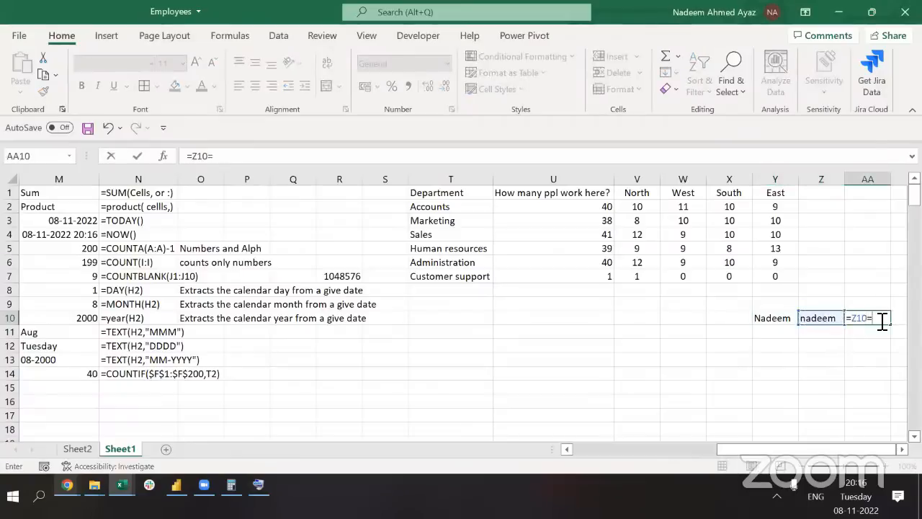
{"action": "key", "text": "Left"}
{"action": "key", "text": "Left"}
{"action": "key", "text": "Return"}
{"action": "left_click", "coordinate": [881, 321]}
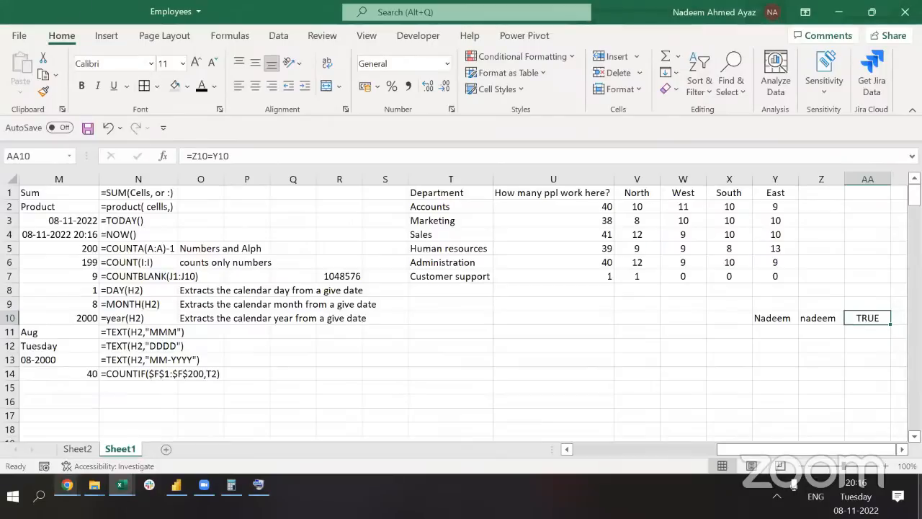
Re-examine the AA10 formula and recommit it unchanged, moving on to AB10
{"action": "left_click", "coordinate": [144, 490]}
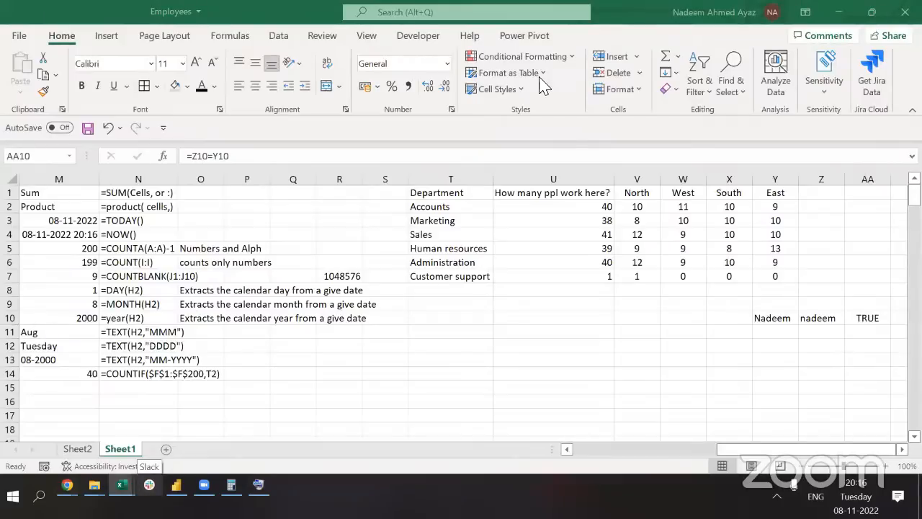
{"action": "left_click", "coordinate": [781, 334]}
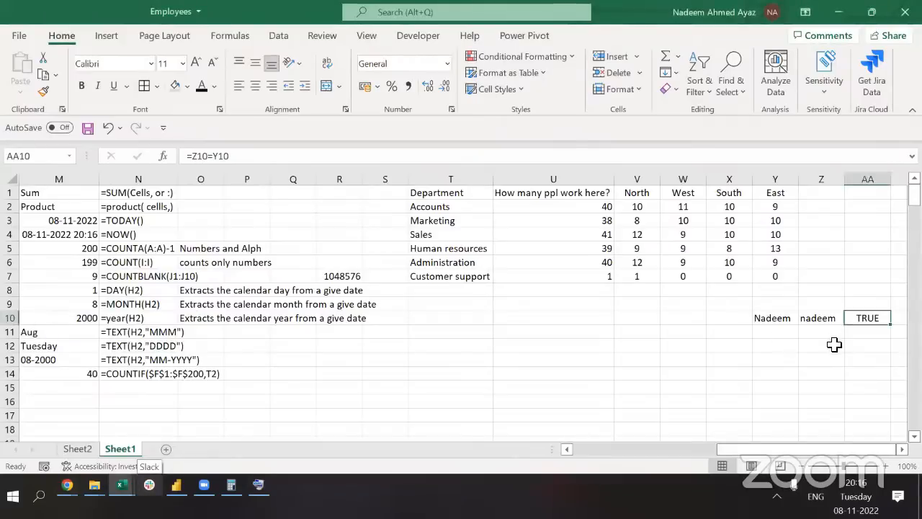
{"action": "key", "text": "alt+Tab"}
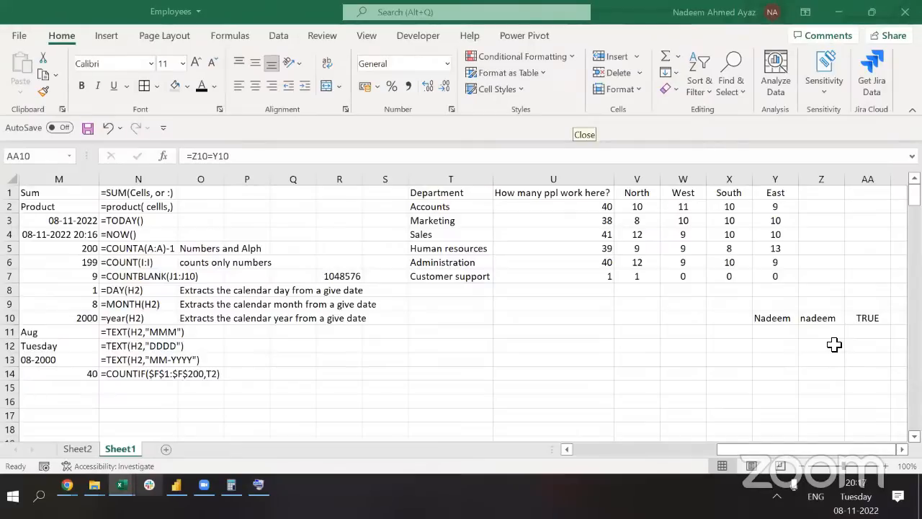
{"action": "key", "text": "alt+Tab"}
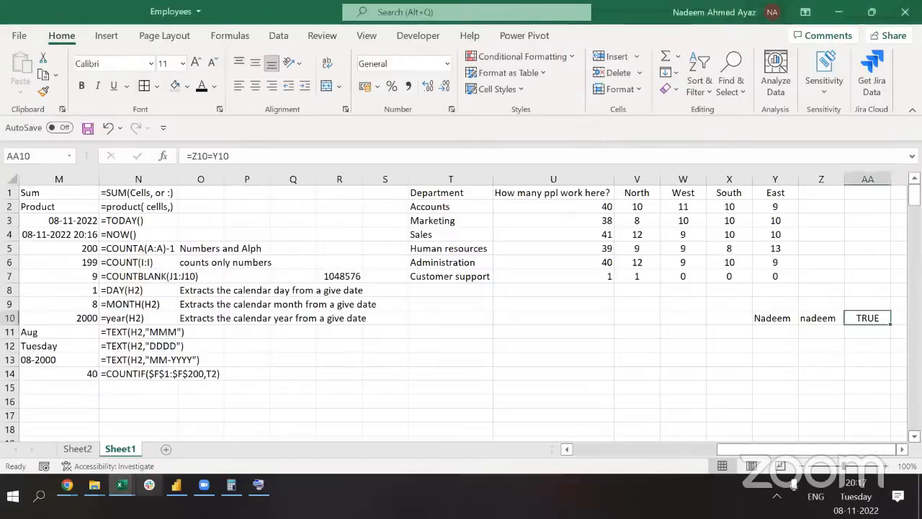
{"action": "key", "text": "Left"}
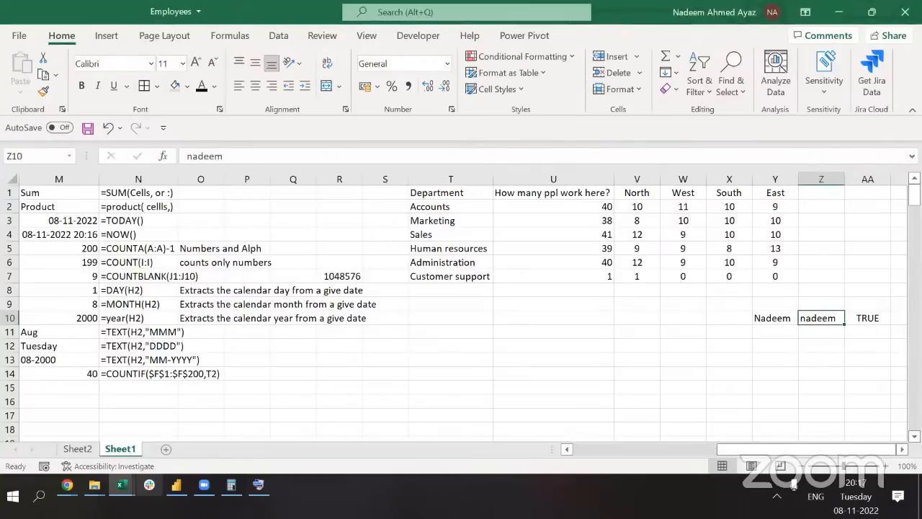
{"action": "left_click", "coordinate": [876, 325]}
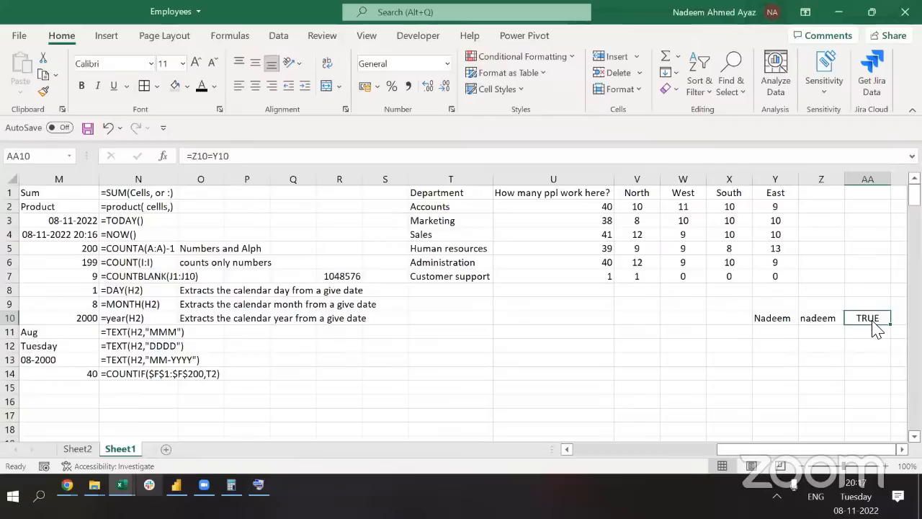
{"action": "left_click_drag", "start_coordinate": [238, 156], "coordinate": [152, 159]}
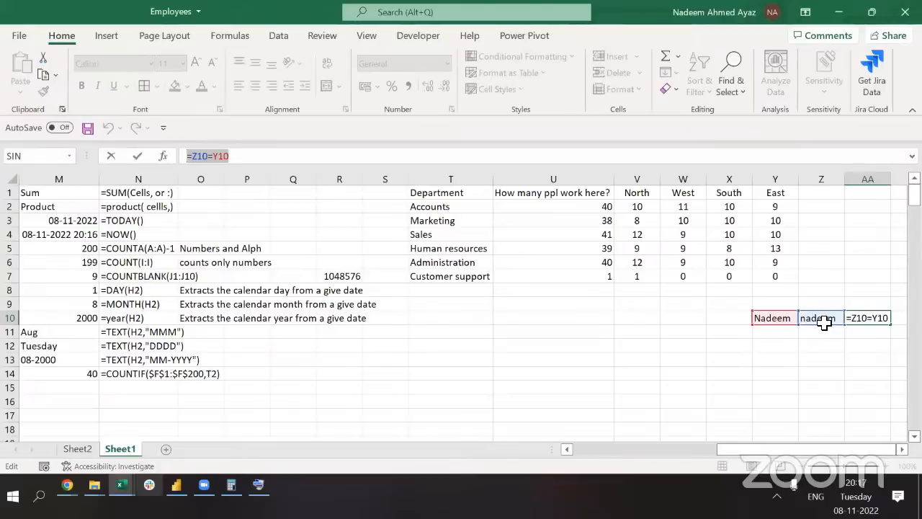
{"action": "key", "text": "ctrl+Return"}
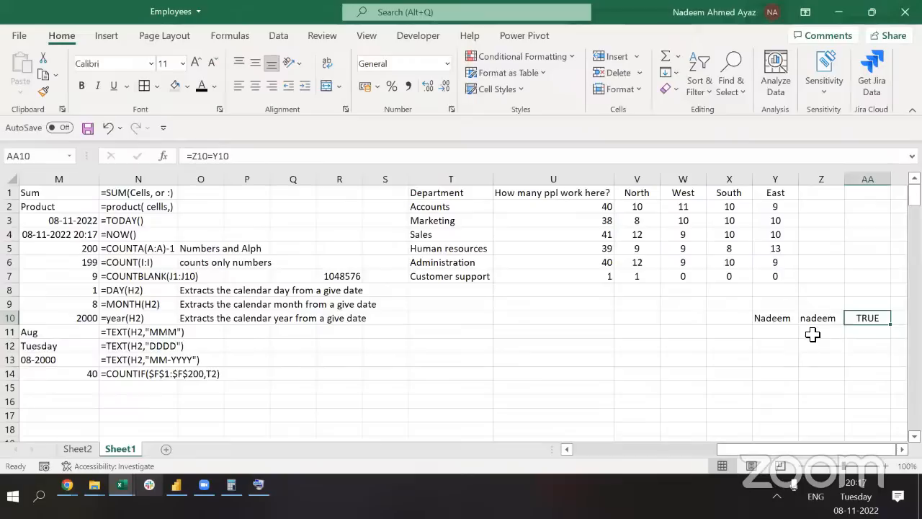
{"action": "key", "text": "Right"}
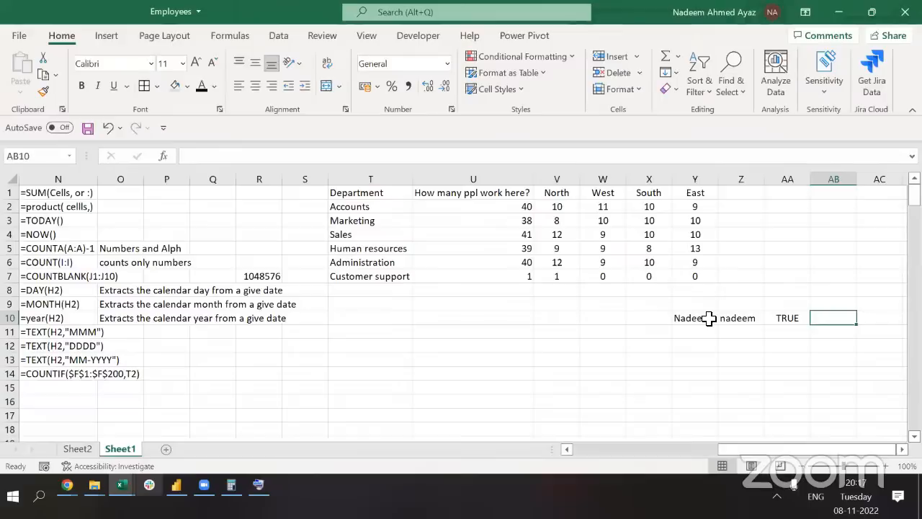
Enter =EXACT(Y10,Z10) in AB10, which returns FALSE
{"action": "type", "text": "="}
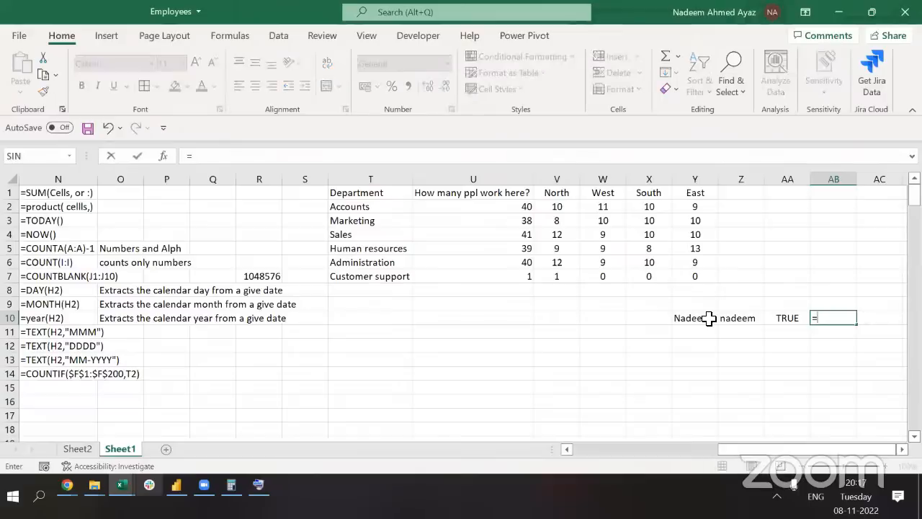
{"action": "type", "text": "ex"}
{"action": "key", "text": "Tab"}
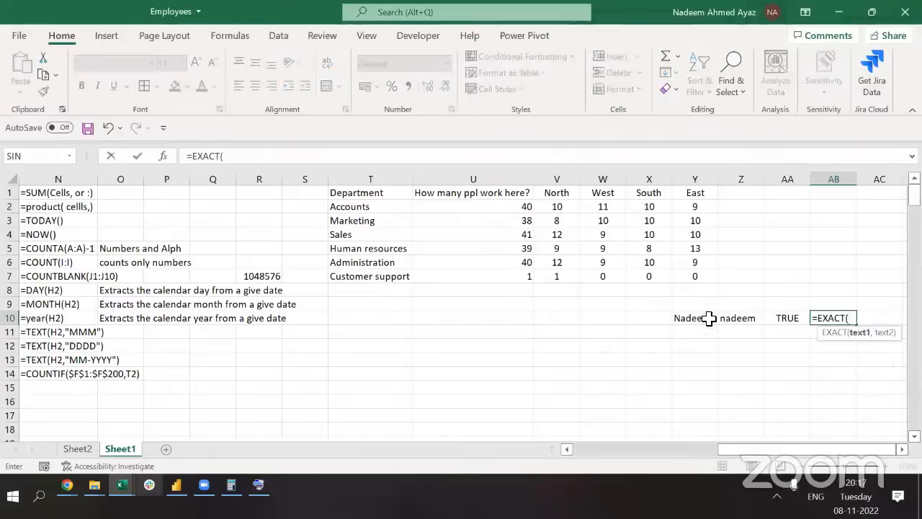
{"action": "left_click", "coordinate": [720, 317]}
{"action": "left_click", "coordinate": [710, 318]}
{"action": "type", "text": ","}
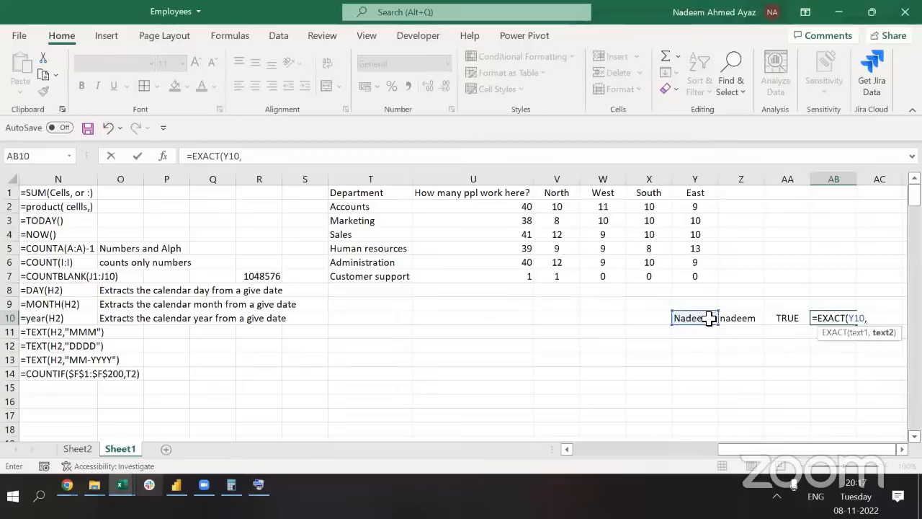
{"action": "left_click", "coordinate": [734, 317]}
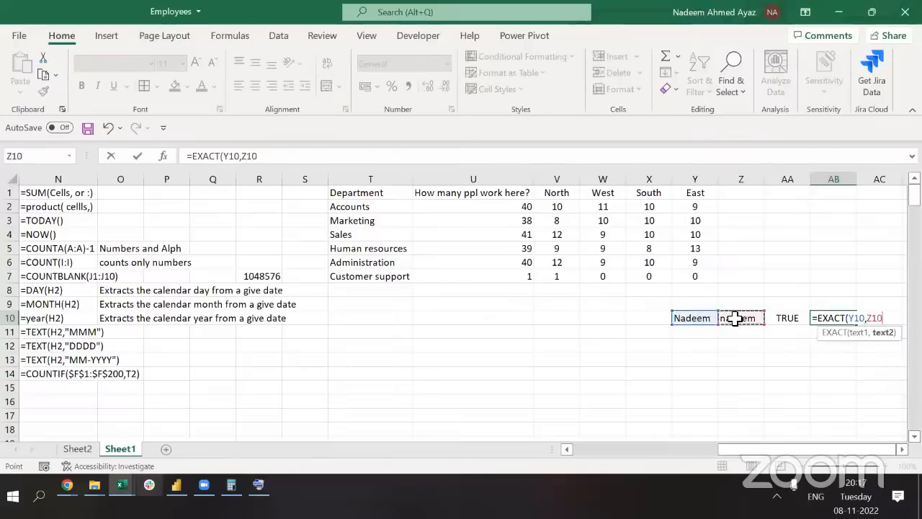
{"action": "type", "text": ")"}
{"action": "key", "text": "Return"}
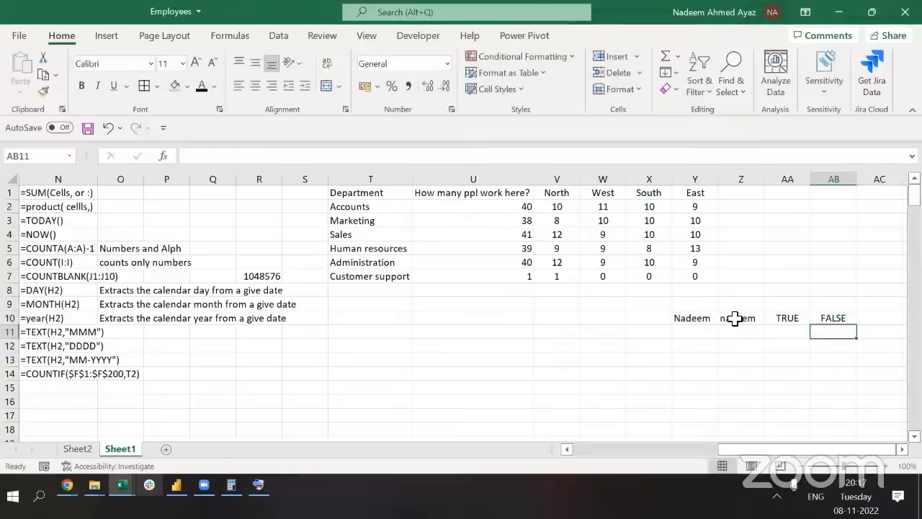
{"action": "key", "text": "Up"}
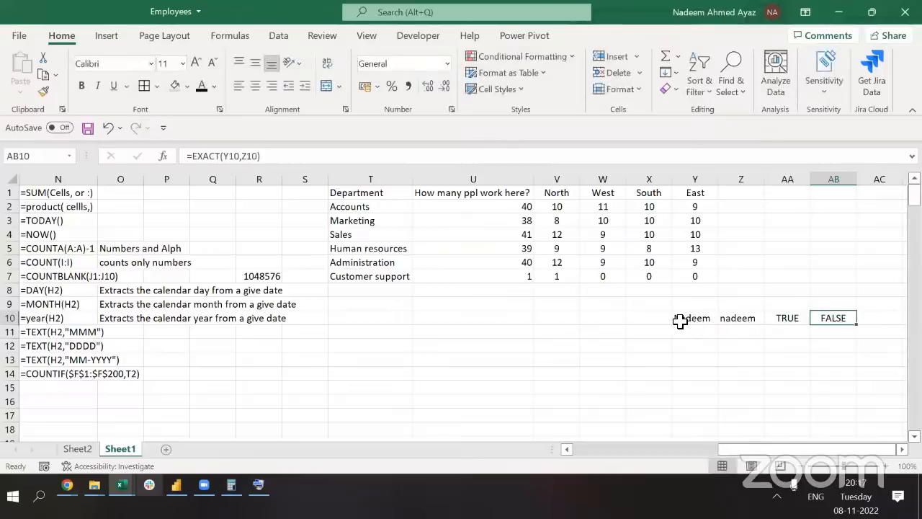
Review the AA10 equality formula and the AB10 EXACT formula without changing them
{"action": "left_click", "coordinate": [782, 318]}
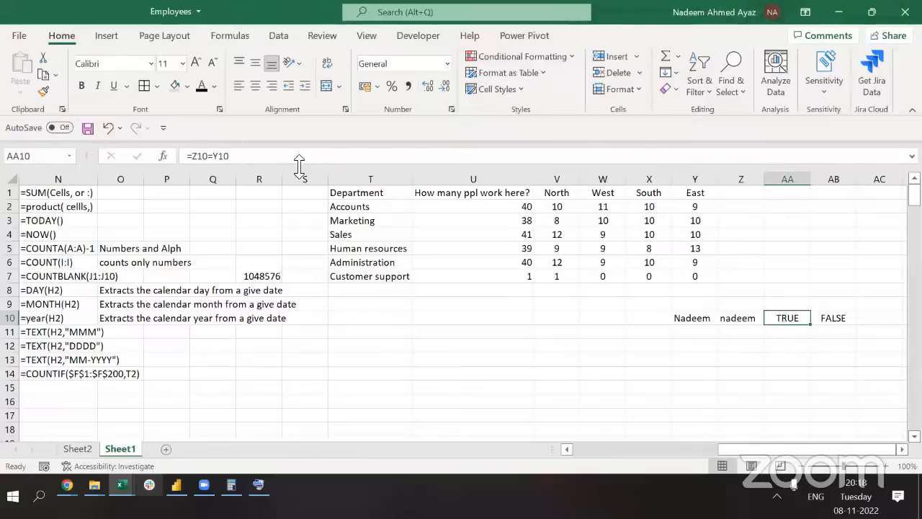
{"action": "left_click", "coordinate": [247, 157]}
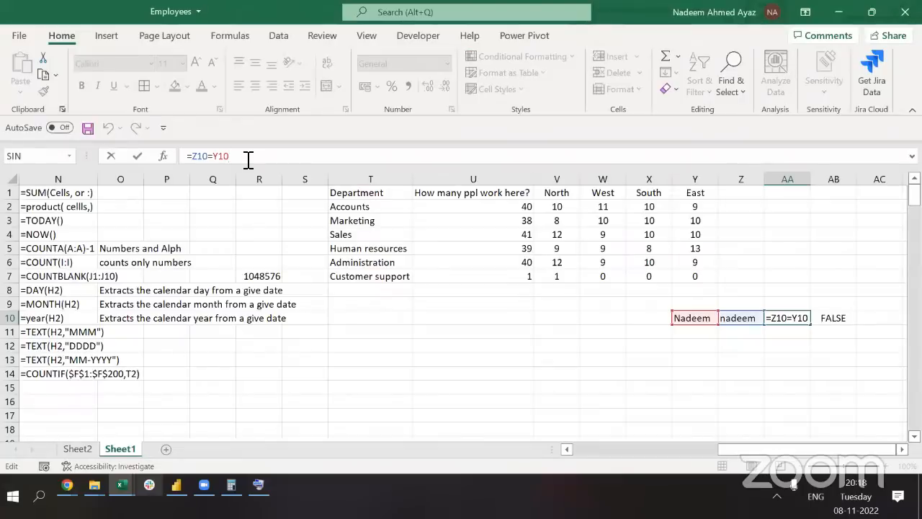
{"action": "key", "text": "ctrl+Return"}
{"action": "key", "text": "Right"}
{"action": "left_click", "coordinate": [247, 157]}
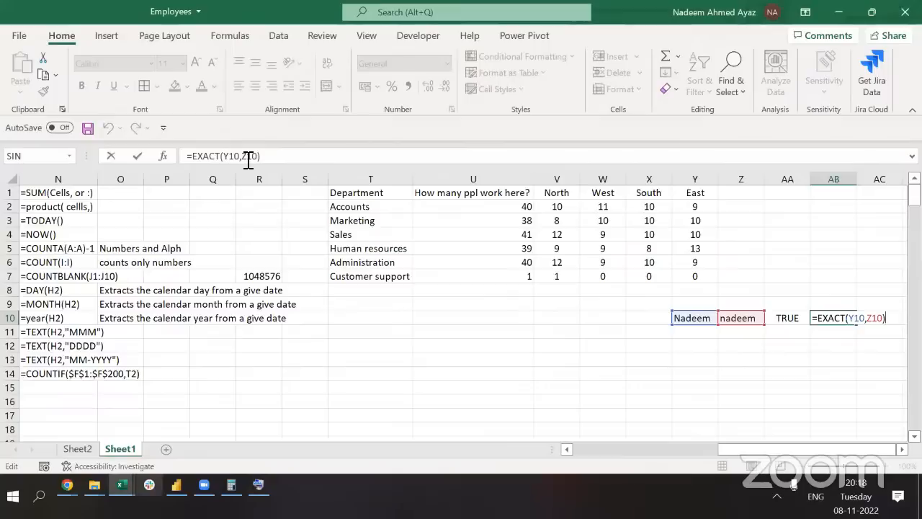
{"action": "key", "text": "Escape"}
Clear the comparison cells Y10:AB10
{"action": "key", "text": "Left"}
{"action": "key", "text": "Left"}
{"action": "key", "text": "Left"}
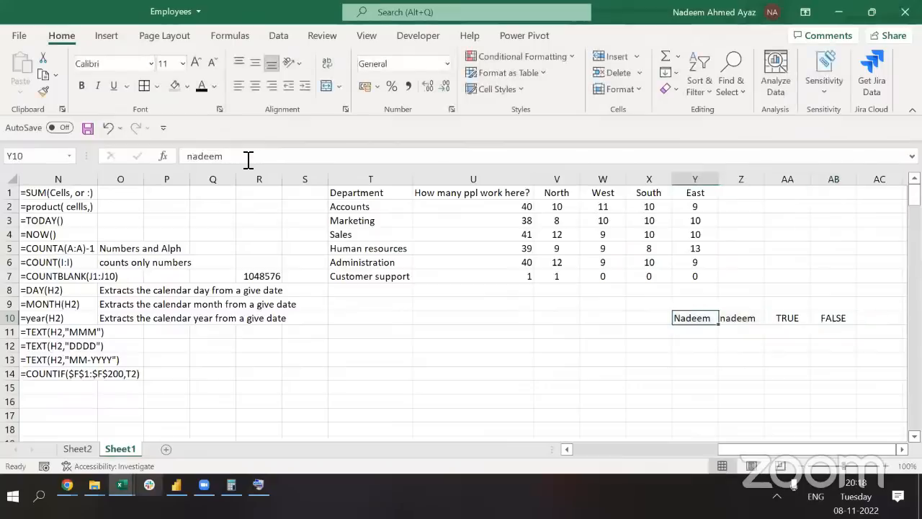
{"action": "key", "text": "shift+Right"}
{"action": "key", "text": "shift+Right"}
{"action": "key", "text": "shift+Right"}
{"action": "key", "text": "Delete"}
{"action": "key", "text": "Up"}
{"action": "key", "text": "Up"}
{"action": "key", "text": "Up"}
{"action": "key", "text": "Up"}
{"action": "key", "text": "Up"}
{"action": "key", "text": "Up"}
{"action": "key", "text": "Up"}
{"action": "key", "text": "Up"}
{"action": "key", "text": "Up"}
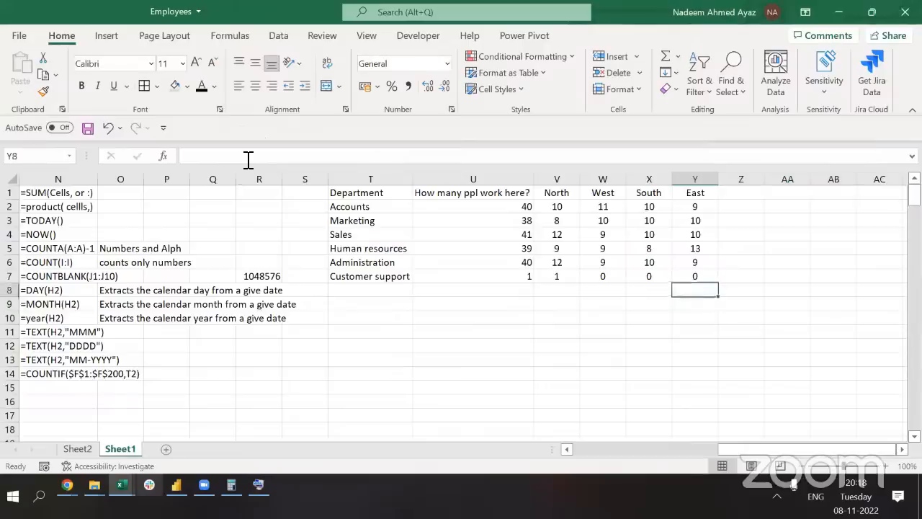
Copy Y2's COUNTIFS formula into M15, and into N15 as text with a leading apostrophe
{"action": "key", "text": "Down"}
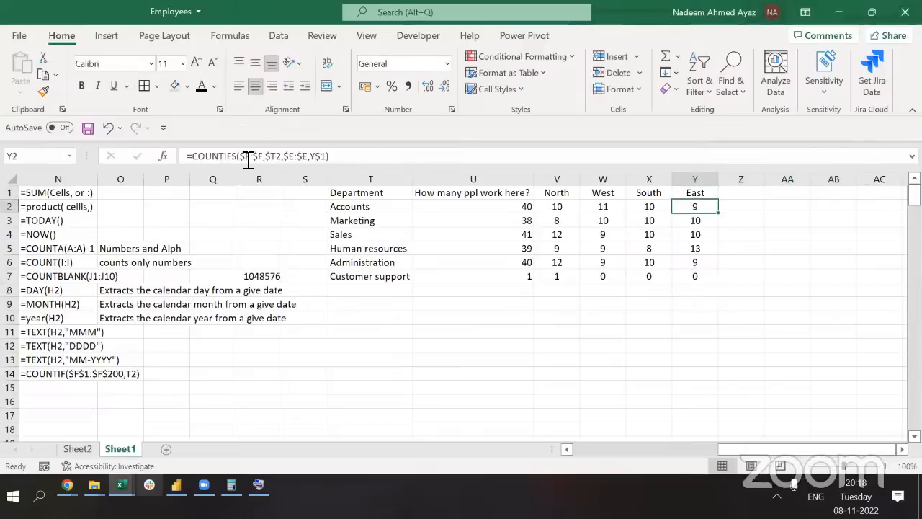
{"action": "left_click", "coordinate": [248, 159]}
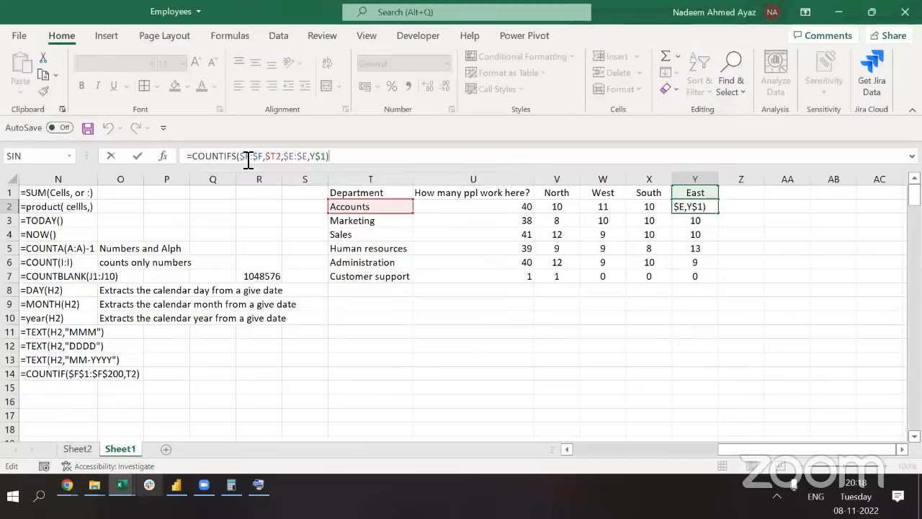
{"action": "triple_click", "coordinate": [248, 159]}
{"action": "key", "text": "ctrl+c"}
{"action": "key", "text": "Escape"}
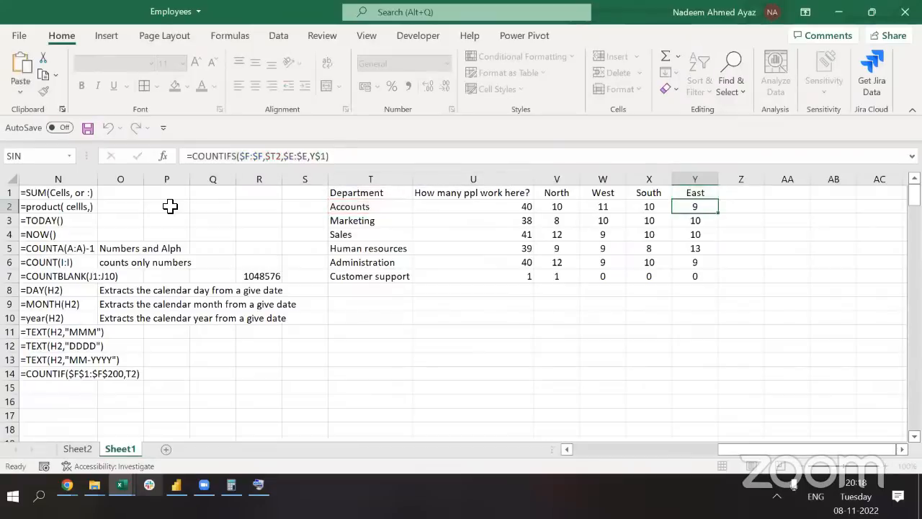
{"action": "left_click", "coordinate": [59, 291]}
{"action": "key", "text": "Left"}
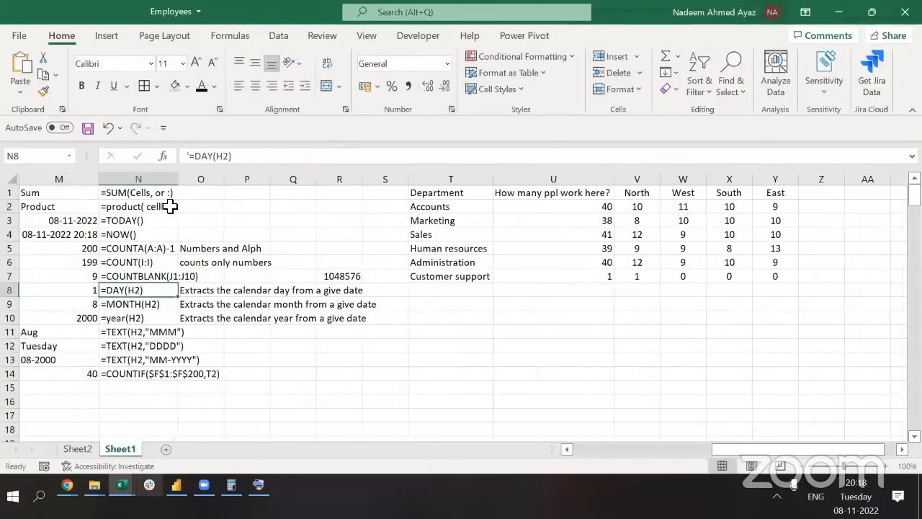
{"action": "key", "text": "Down"}
{"action": "key", "text": "Down"}
{"action": "key", "text": "Down"}
{"action": "key", "text": "Down"}
{"action": "key", "text": "Down"}
{"action": "key", "text": "Down"}
{"action": "key", "text": "Down"}
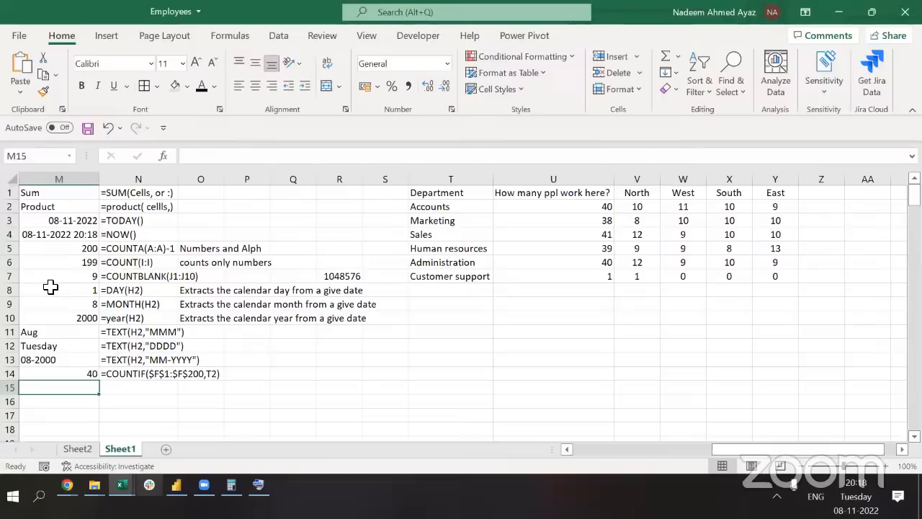
{"action": "key", "text": "F2"}
{"action": "key", "text": "ctrl+v"}
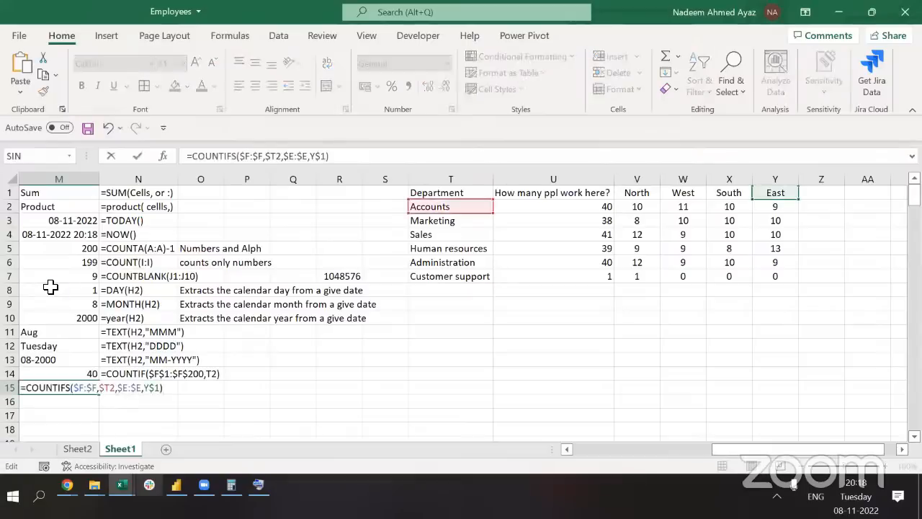
{"action": "key", "text": "Tab"}
{"action": "type", "text": "'"}
{"action": "key", "text": "ctrl+v"}
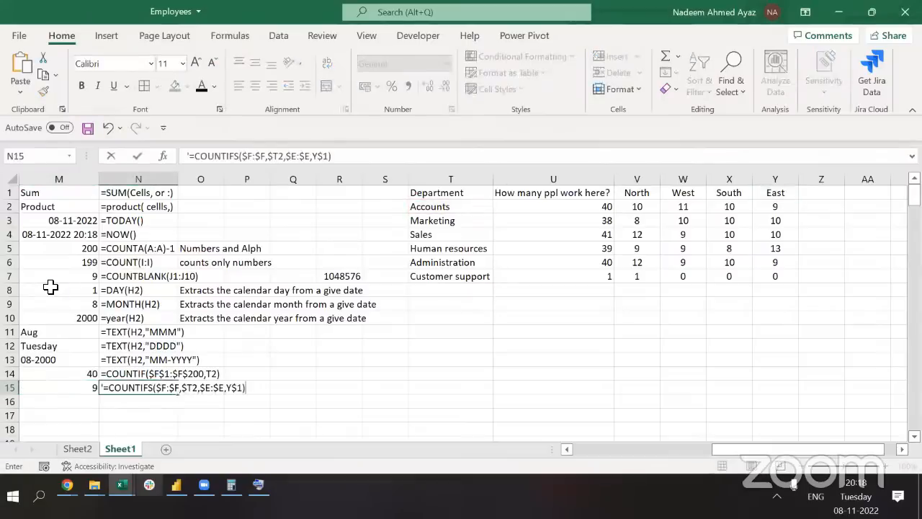
{"action": "key", "text": "Left"}
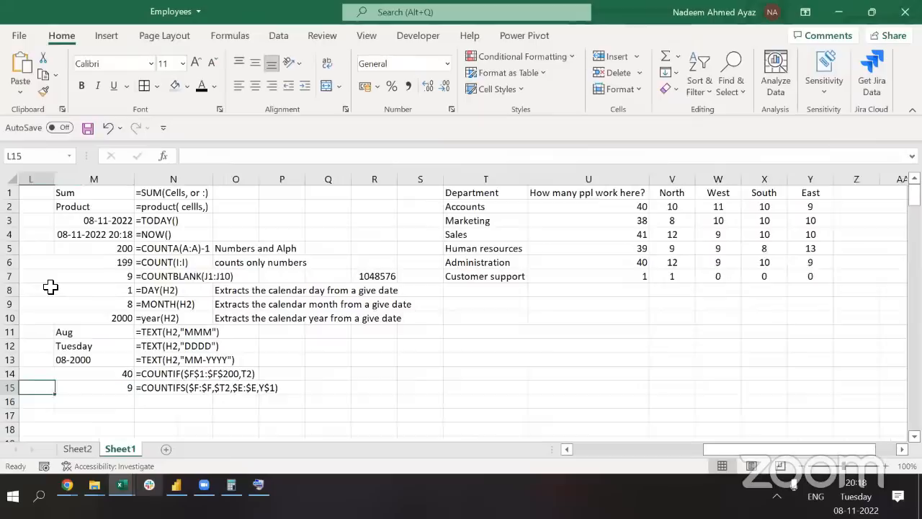
Convert $T2 and Y$1 in M15 to "Accounts" and "East" with F9, returning 9
{"action": "left_click", "coordinate": [288, 156]}
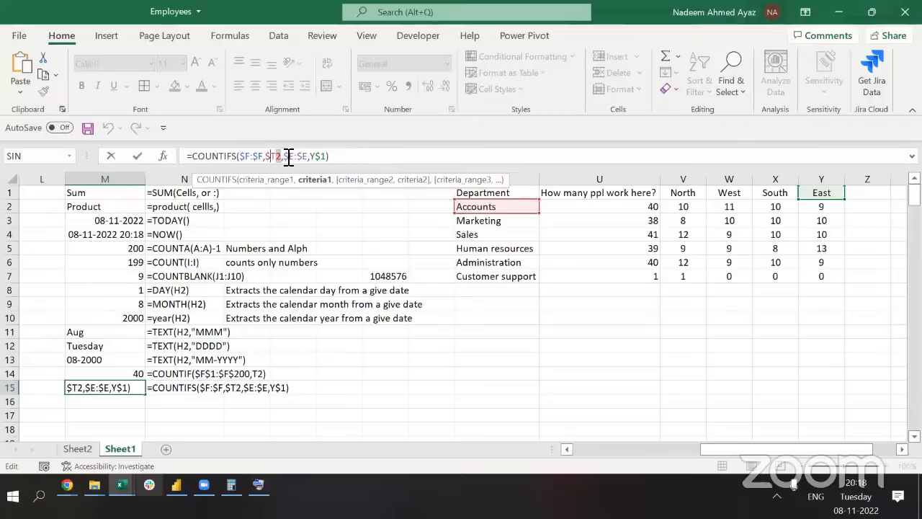
{"action": "key", "text": "F9"}
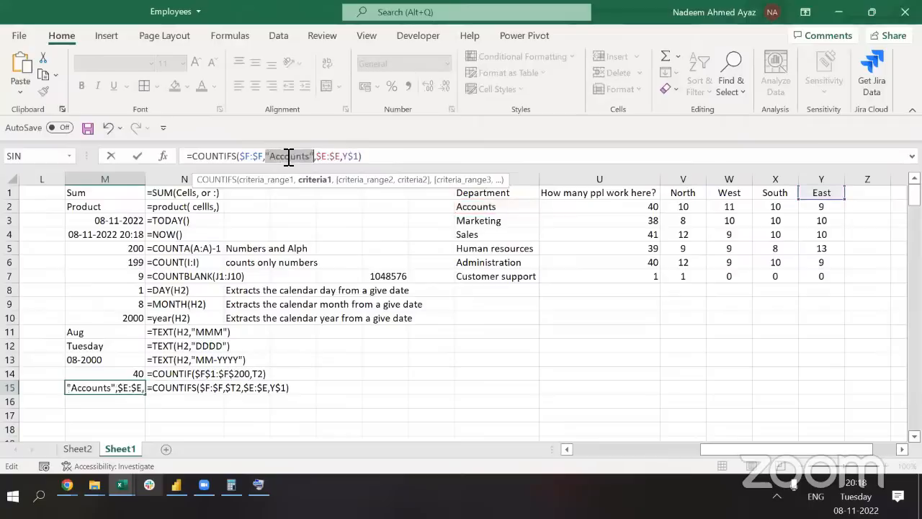
{"action": "key", "text": "Right"}
{"action": "key", "text": "Right"}
{"action": "key", "text": "Right"}
{"action": "key", "text": "Right"}
{"action": "key", "text": "Right"}
{"action": "key", "text": "Right"}
{"action": "key", "text": "Right"}
{"action": "key", "text": "Right"}
{"action": "key", "text": "shift+Right"}
{"action": "key", "text": "shift+Right"}
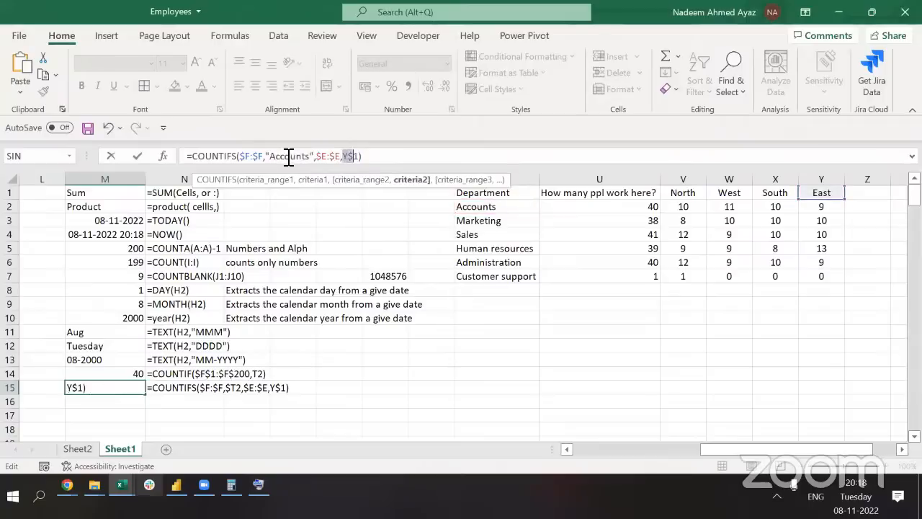
{"action": "key", "text": "shift+Right"}
{"action": "key", "text": "F9"}
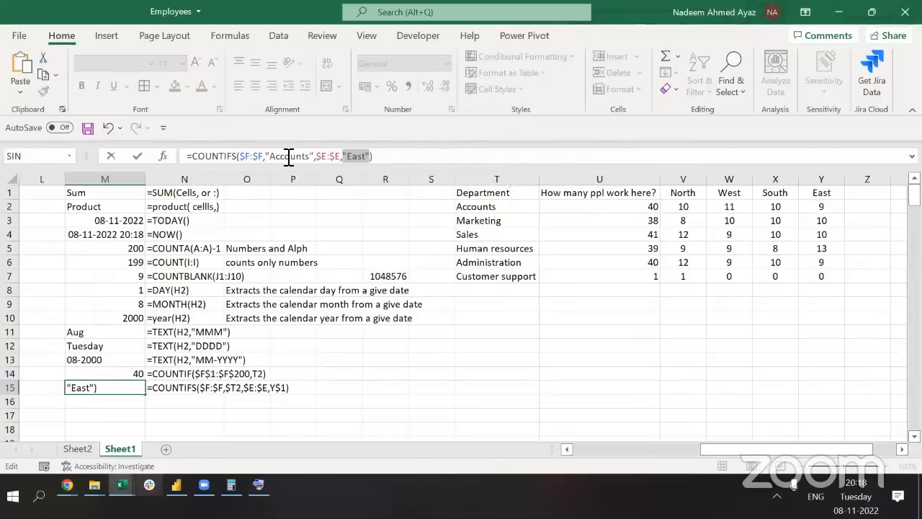
{"action": "key", "text": "ctrl+Return"}
{"action": "scroll", "coordinate": [240, 243], "scroll_direction": "down", "scroll_amount": 2}
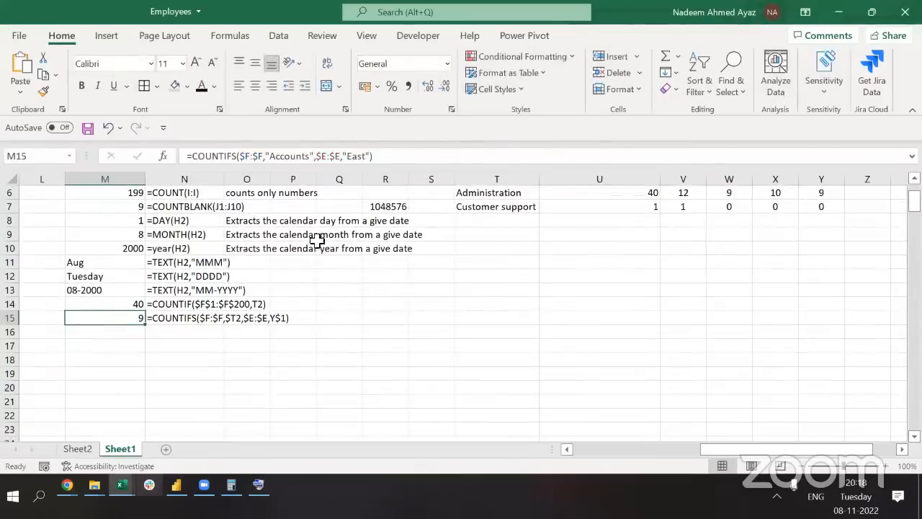
{"action": "key", "text": "alt+Tab"}
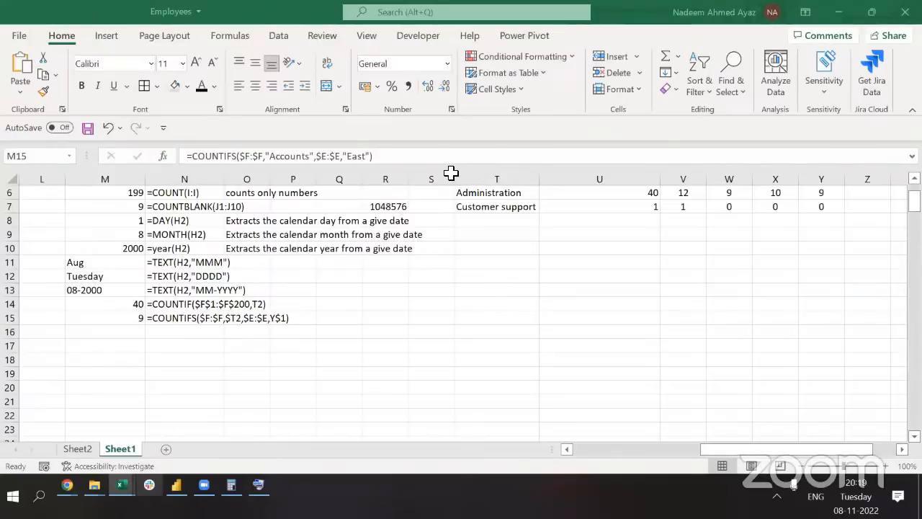
{"action": "key", "text": "ctrl+Up"}
{"action": "key", "text": "ctrl+space"}
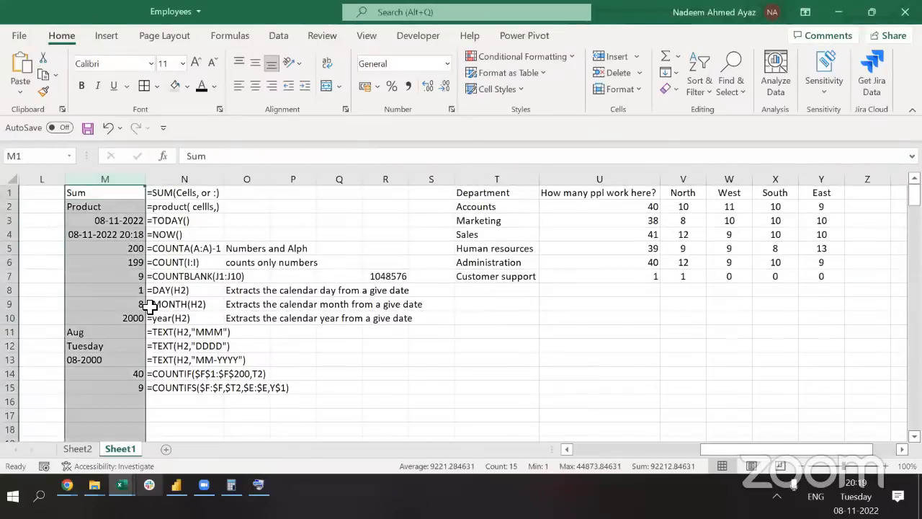
{"action": "key", "text": "alt"}
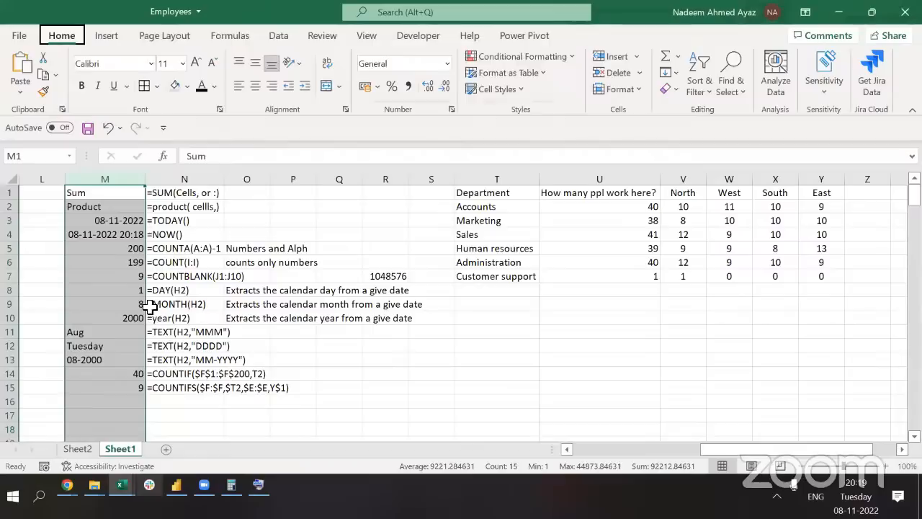
{"action": "key", "text": "o"}
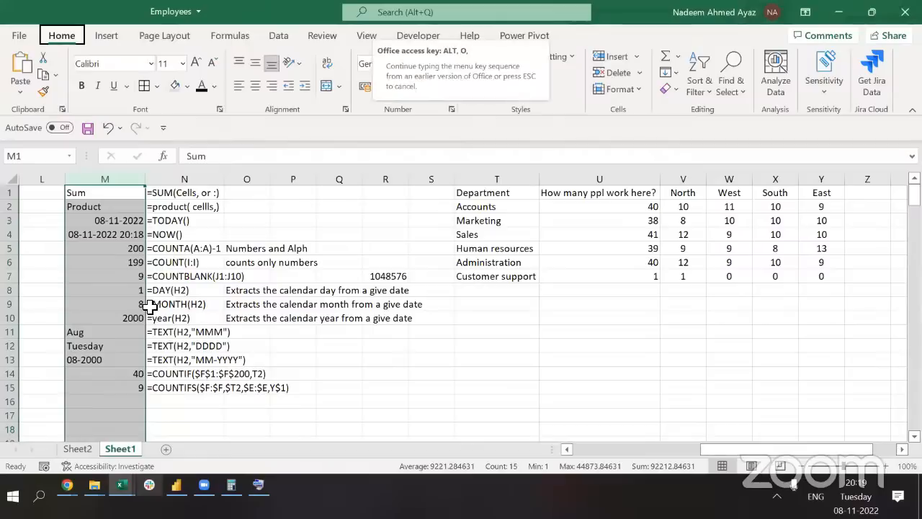
{"action": "key", "text": "Escape"}
{"action": "key", "text": "Escape"}
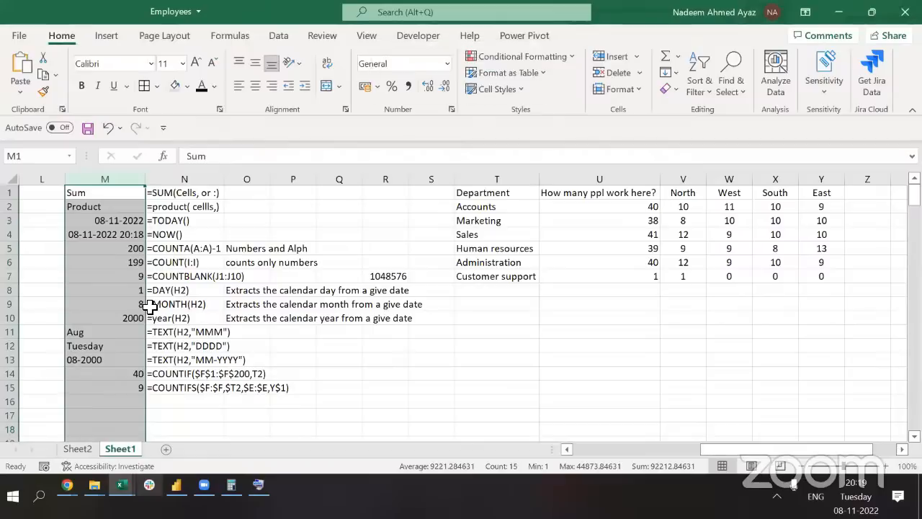
{"action": "key", "text": "shift+Down"}
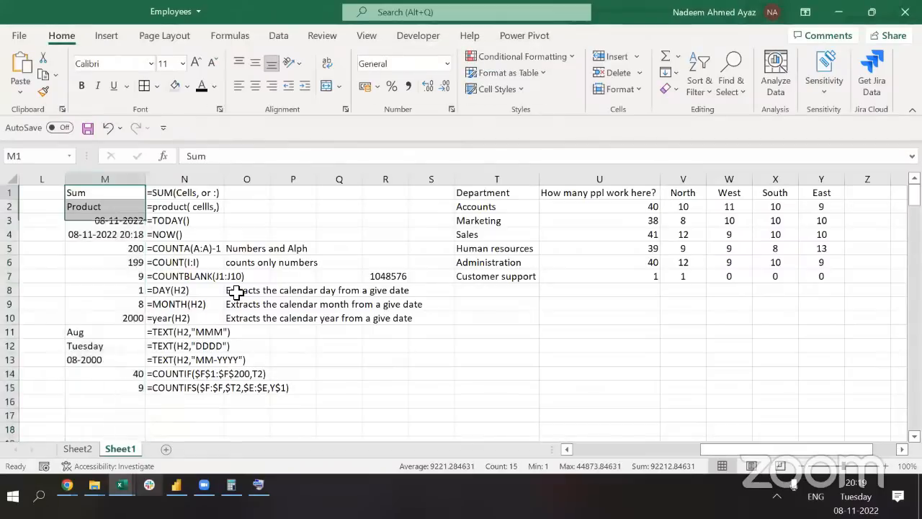
Turn on filters for the header row A1:I1 and filter Department to Accounts
{"action": "key", "text": "shift+Up"}
{"action": "key", "text": "ctrl+Left"}
{"action": "key", "text": "ctrl+Left"}
{"action": "key", "text": "ctrl+Left"}
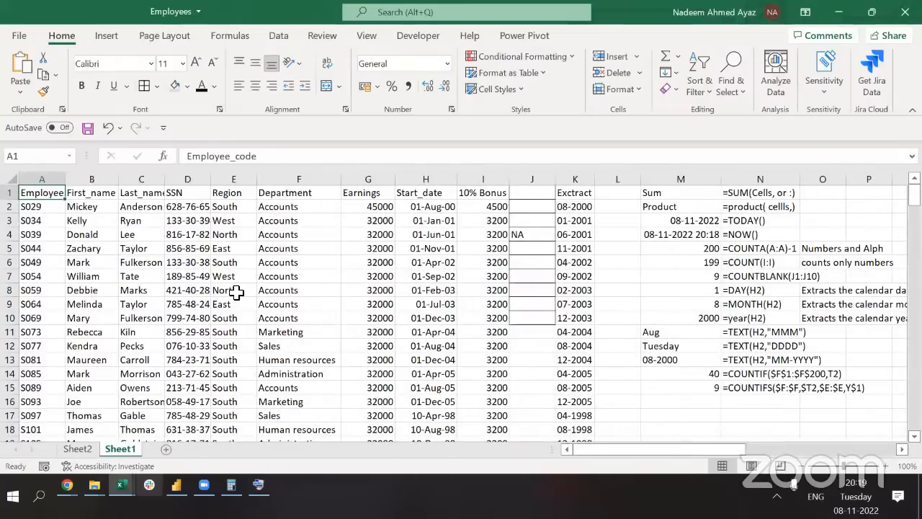
{"action": "key", "text": "ctrl+shift+Right"}
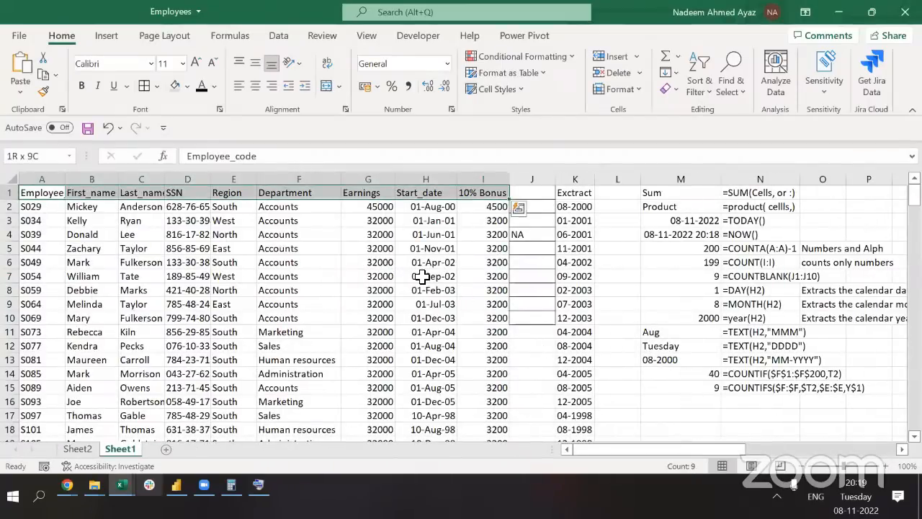
{"action": "key", "text": "ctrl+shift+l"}
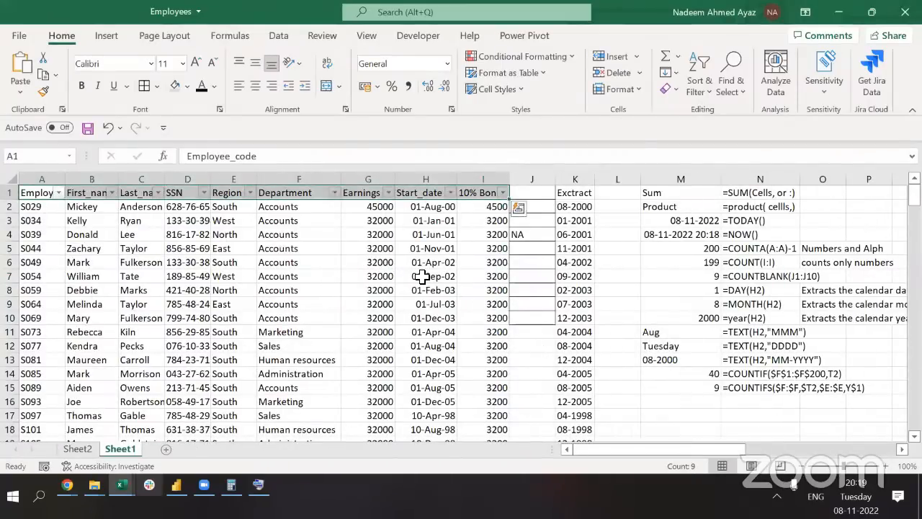
{"action": "key", "text": "Right"}
{"action": "key", "text": "Right"}
{"action": "key", "text": "Right"}
{"action": "key", "text": "Right"}
{"action": "key", "text": "Right"}
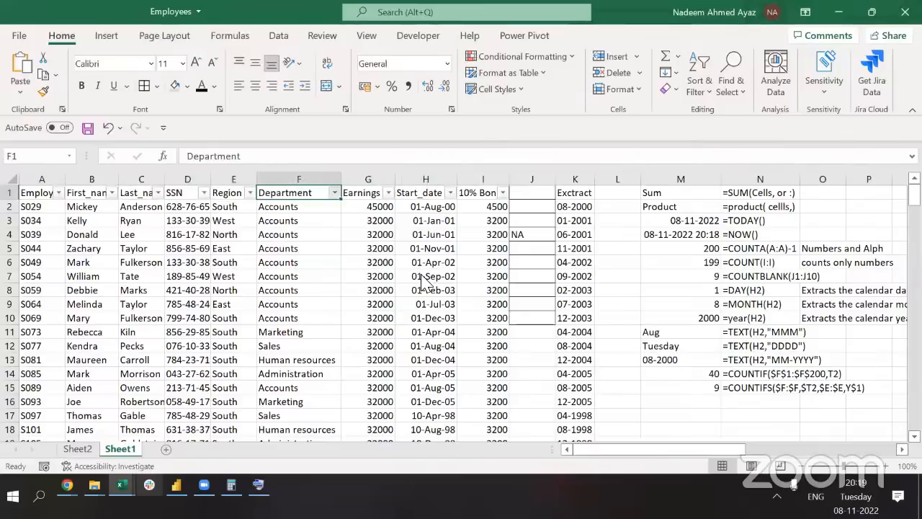
{"action": "key", "text": "alt+Down"}
{"action": "key", "text": "e"}
{"action": "key", "text": "Down"}
{"action": "key", "text": "space"}
{"action": "key", "text": "Down"}
{"action": "key", "text": "space"}
{"action": "key", "text": "Return"}
{"action": "key", "text": "Left"}
{"action": "key", "text": "Left"}
{"action": "key", "text": "Right"}
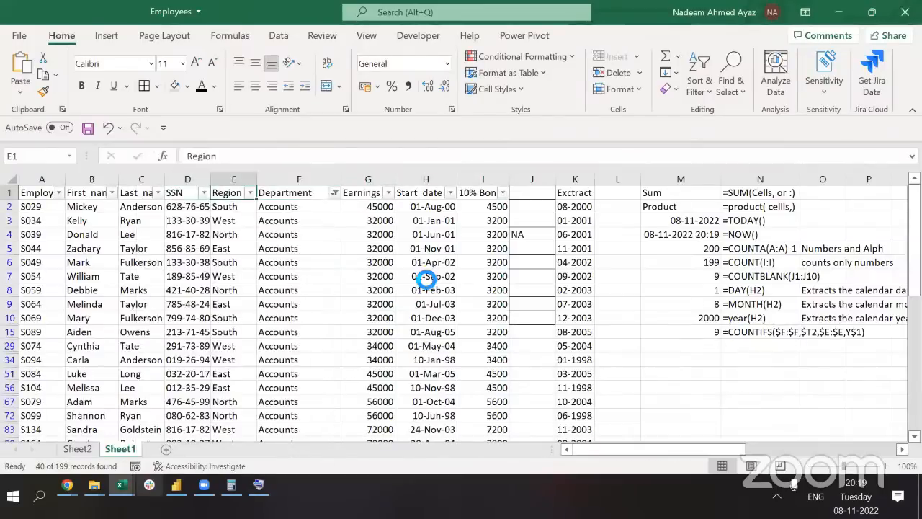
Filter Region to North only, showing 10 of 199 records
{"action": "key", "text": "alt+Down"}
{"action": "key", "text": "e"}
{"action": "key", "text": "Down"}
{"action": "key", "text": "space"}
{"action": "key", "text": "Down"}
{"action": "key", "text": "Down"}
{"action": "key", "text": "space"}
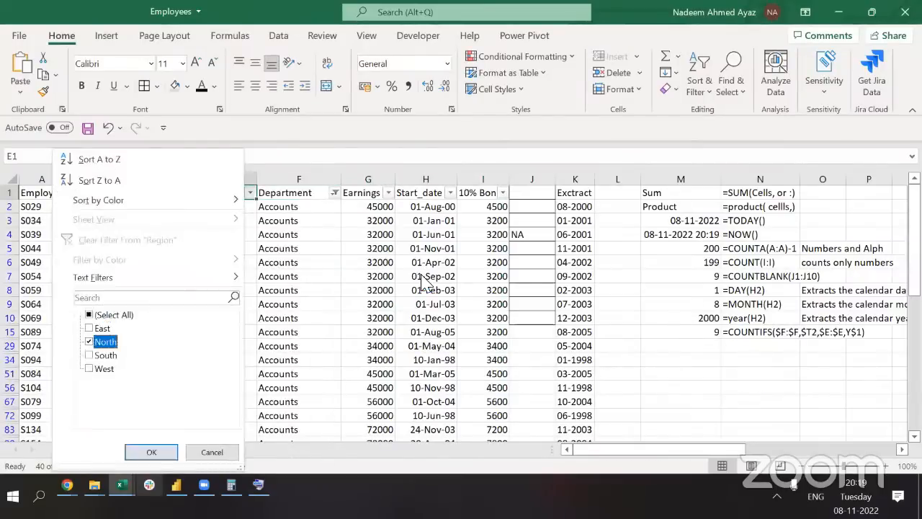
{"action": "key", "text": "Return"}
{"action": "key", "text": "Down"}
{"action": "key", "text": "ctrl+shift+Down"}
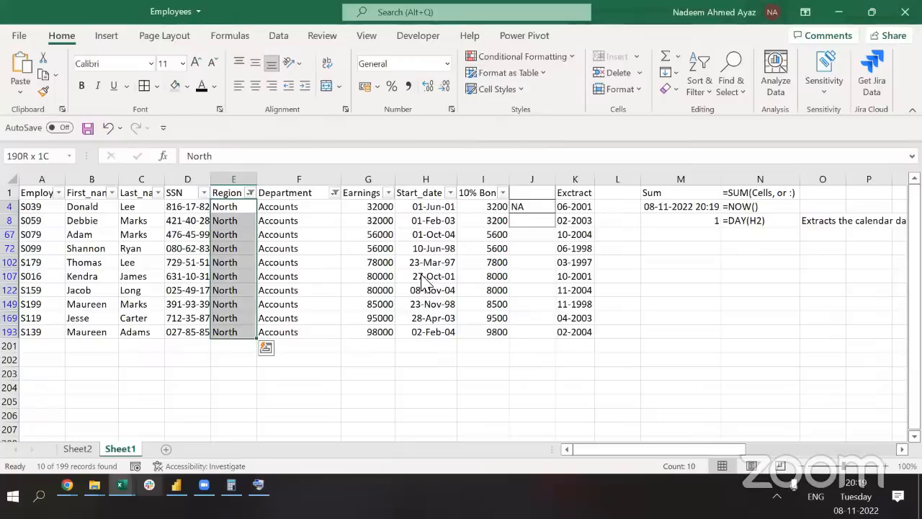
Remove all filters and go to the Accounts North count in the COUNTIFS table
{"action": "key", "text": "ctrl+shift+l"}
{"action": "key", "text": "ctrl+Up"}
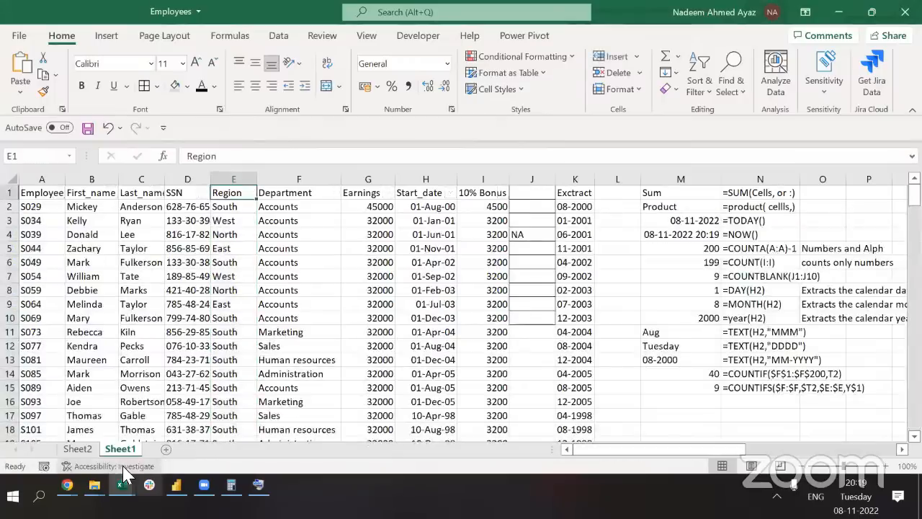
{"action": "key", "text": "ctrl+Right"}
{"action": "key", "text": "ctrl+Right"}
{"action": "key", "text": "ctrl+Right"}
{"action": "key", "text": "ctrl+Right"}
{"action": "key", "text": "ctrl+Right"}
{"action": "key", "text": "ctrl+Right"}
{"action": "key", "text": "Down"}
{"action": "key", "text": "Left"}
{"action": "key", "text": "Left"}
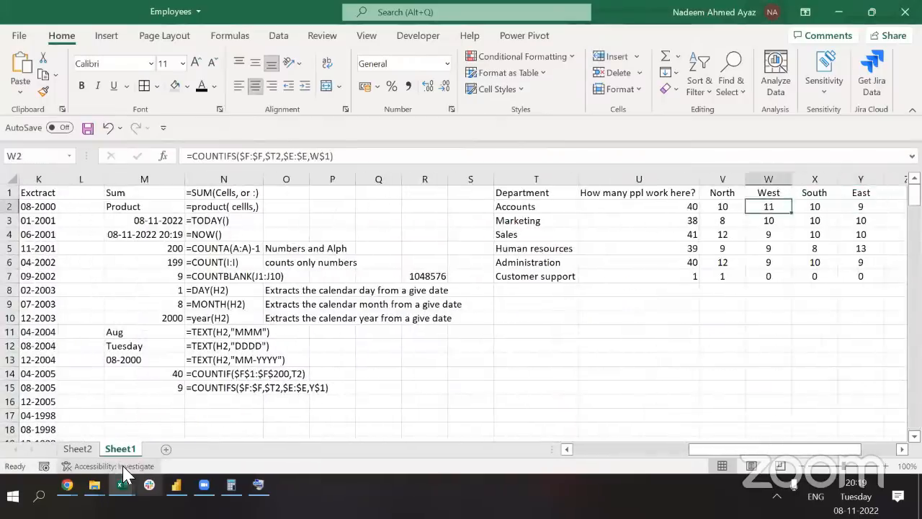
{"action": "key", "text": "Left"}
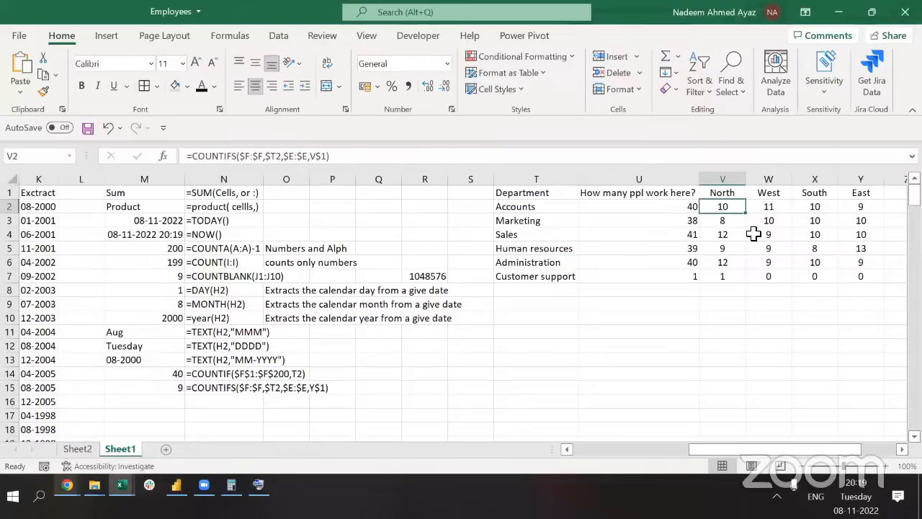
{"action": "key", "text": "ctrl+Left"}
{"action": "key", "text": "ctrl+Left"}
{"action": "key", "text": "ctrl+Left"}
{"action": "key", "text": "Right"}
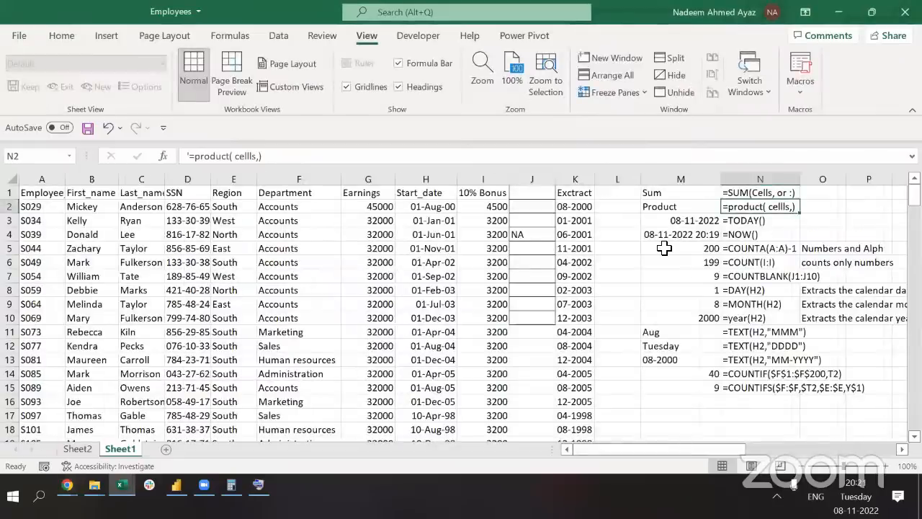
{"action": "key", "text": "Up"}
{"action": "key", "text": "ctrl+Left"}
{"action": "key", "text": "ctrl+Left"}
{"action": "key", "text": "ctrl+Left"}
{"action": "key", "text": "ctrl+Left"}
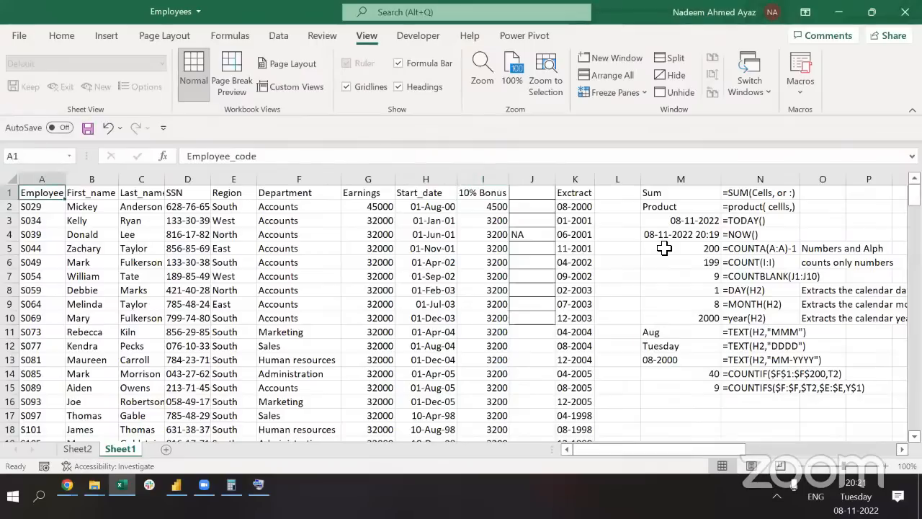
{"action": "key", "text": "Right"}
{"action": "key", "text": "Right"}
{"action": "key", "text": "Right"}
{"action": "key", "text": "Right"}
{"action": "key", "text": "Right"}
{"action": "key", "text": "ctrl+shift+Down"}
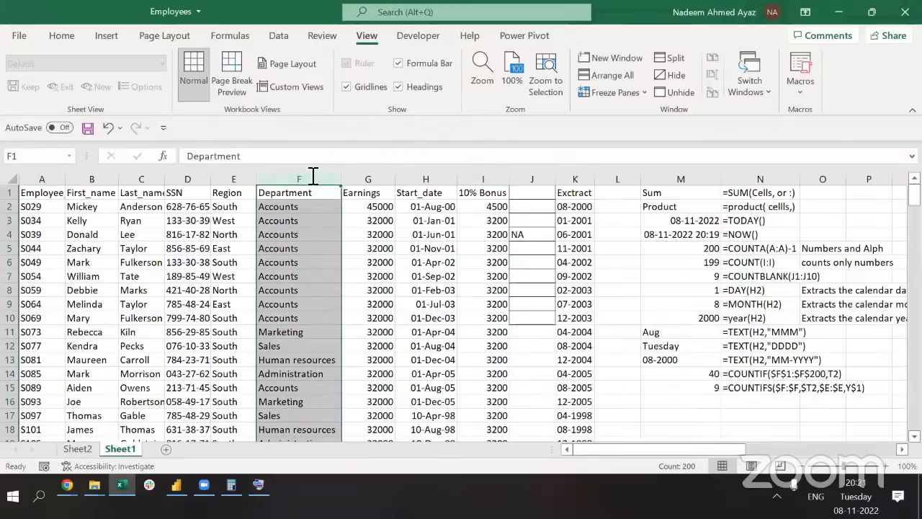
{"action": "key", "text": "Down"}
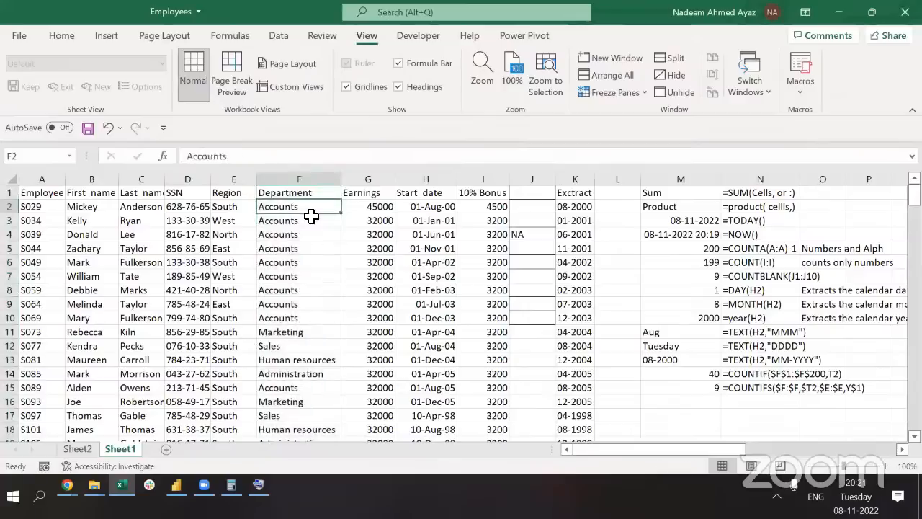
{"action": "key", "text": "Up"}
{"action": "key", "text": "ctrl+Right"}
{"action": "key", "text": "ctrl+Right"}
{"action": "key", "text": "ctrl+Right"}
{"action": "key", "text": "ctrl+Right"}
{"action": "key", "text": "ctrl+Right"}
{"action": "key", "text": "ctrl+Right"}
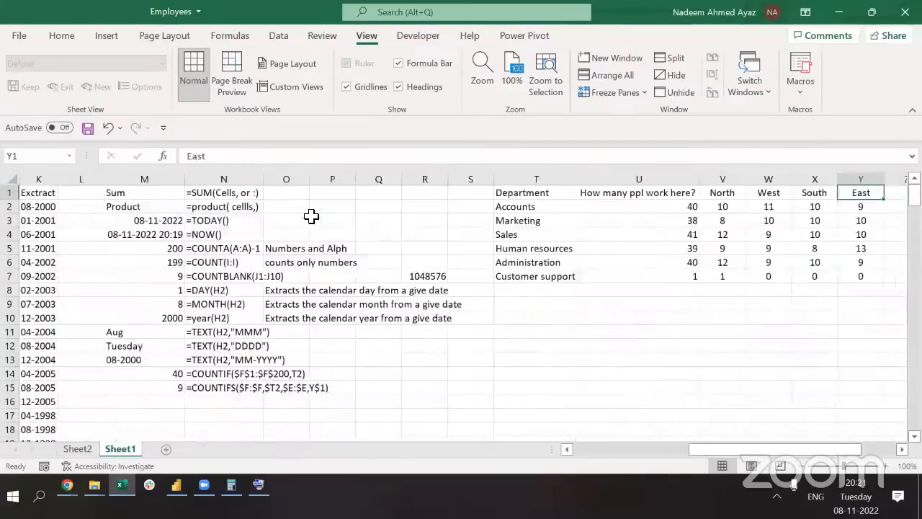
{"action": "key", "text": "Left"}
{"action": "key", "text": "Left"}
{"action": "key", "text": "Down"}
{"action": "key", "text": "Left"}
{"action": "key", "text": "Left"}
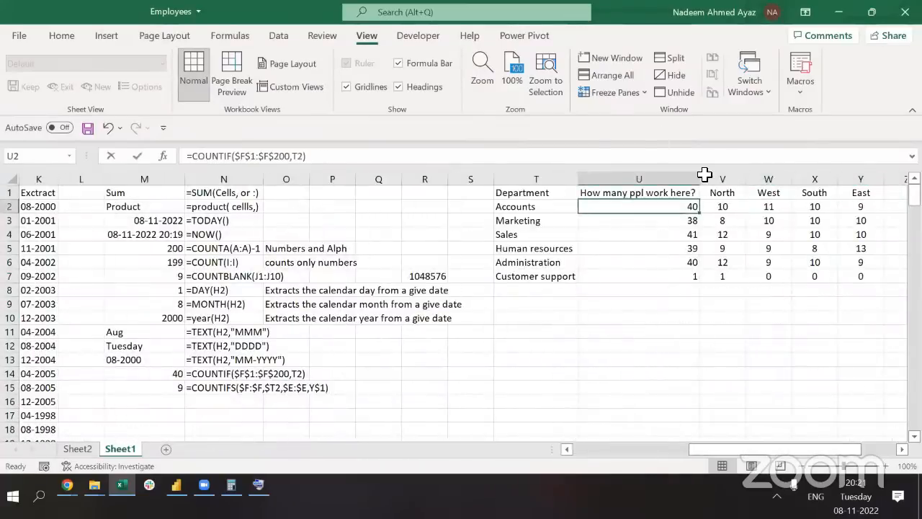
{"action": "key", "text": "F2"}
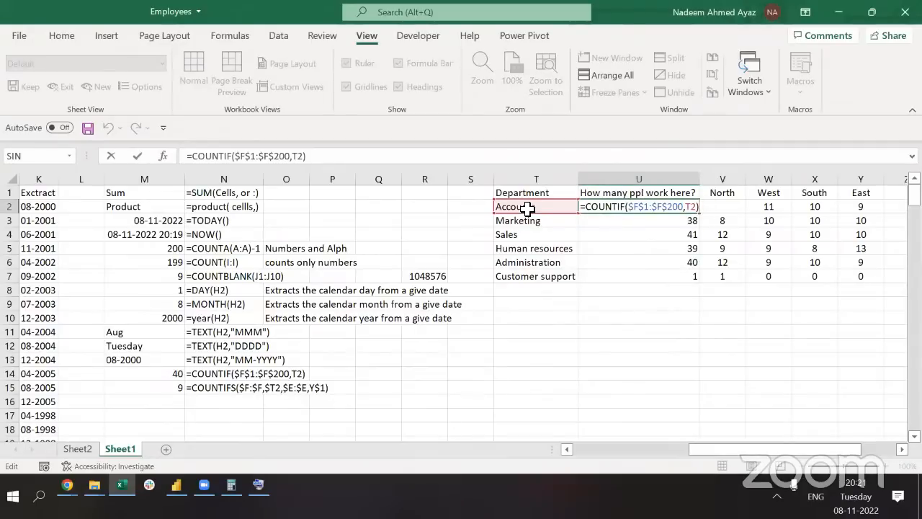
{"action": "key", "text": "Escape"}
{"action": "key", "text": "Down"}
{"action": "key", "text": "Down"}
{"action": "key", "text": "Down"}
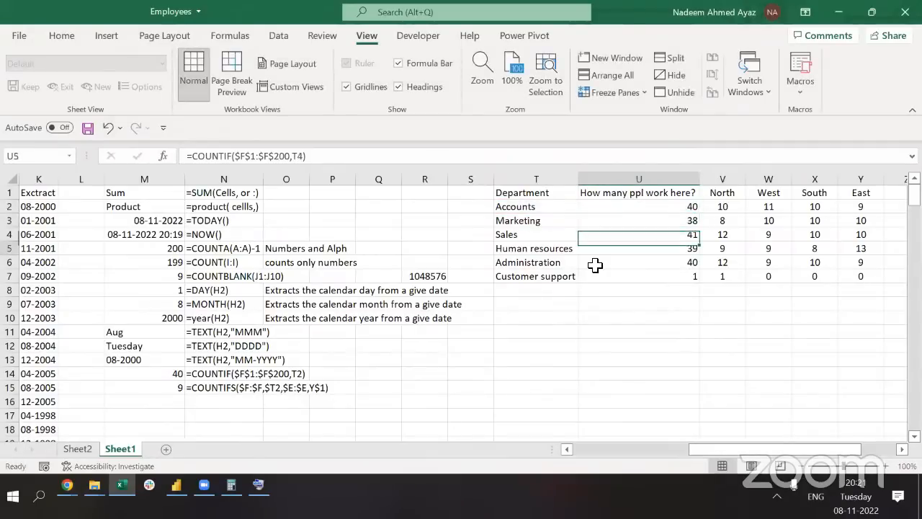
{"action": "key", "text": "Down"}
{"action": "key", "text": "Down"}
{"action": "key", "text": "ctrl+Up"}
{"action": "key", "text": "Right"}
{"action": "key", "text": "Down"}
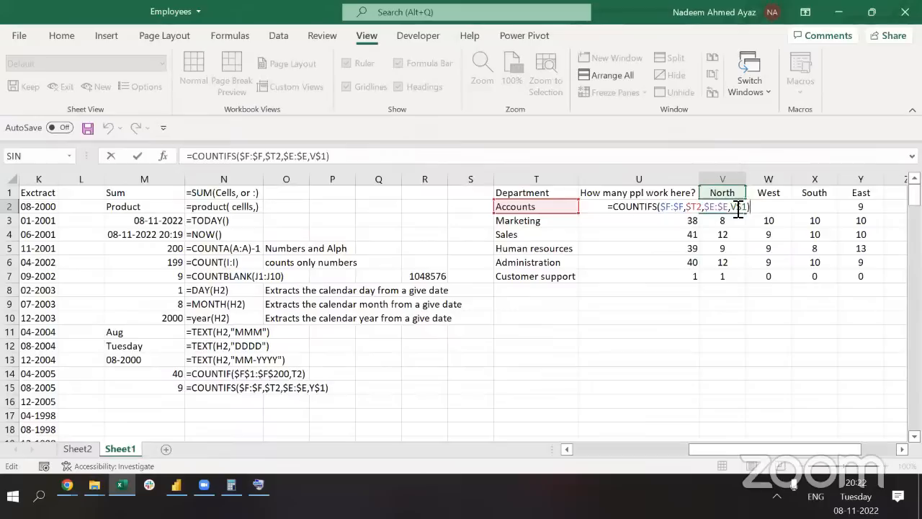
{"action": "key", "text": "ctrl+Return"}
{"action": "key", "text": "alt+Tab"}
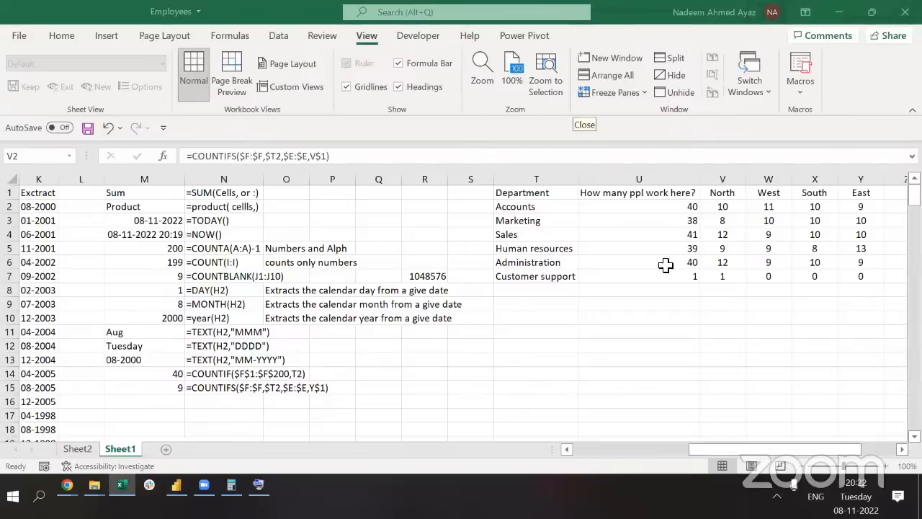
{"action": "key", "text": "alt+Tab"}
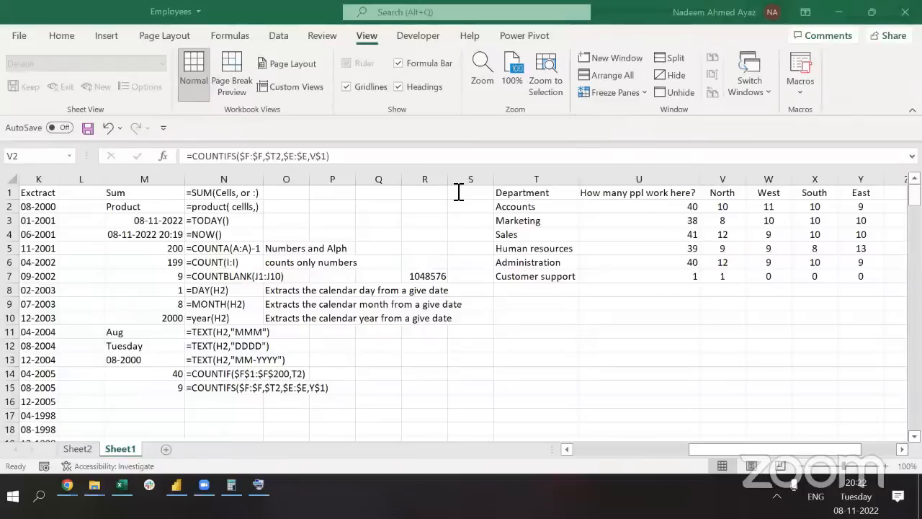
{"action": "left_click", "coordinate": [451, 294]}
{"action": "key", "text": "Left"}
{"action": "key", "text": "Left"}
{"action": "key", "text": "Left"}
{"action": "key", "text": "Left"}
{"action": "key", "text": "Left"}
{"action": "key", "text": "Left"}
{"action": "key", "text": "Left"}
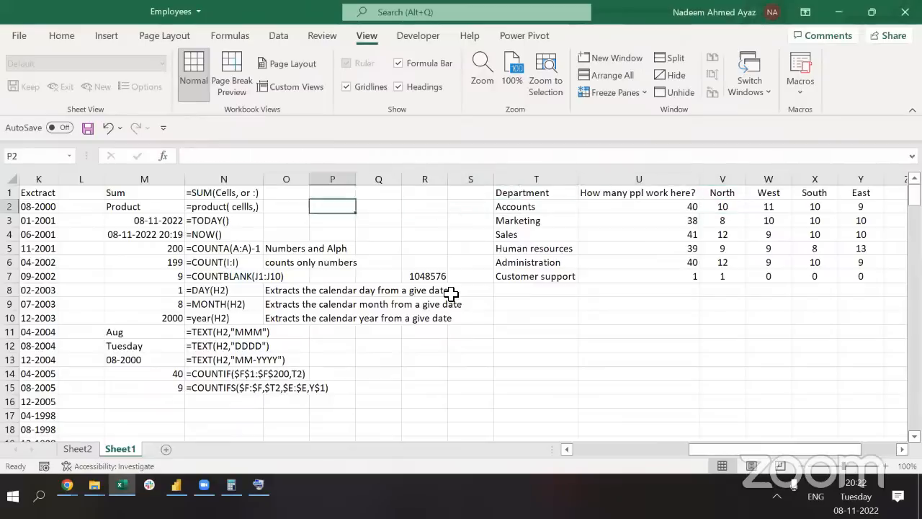
{"action": "key", "text": "ctrl+space"}
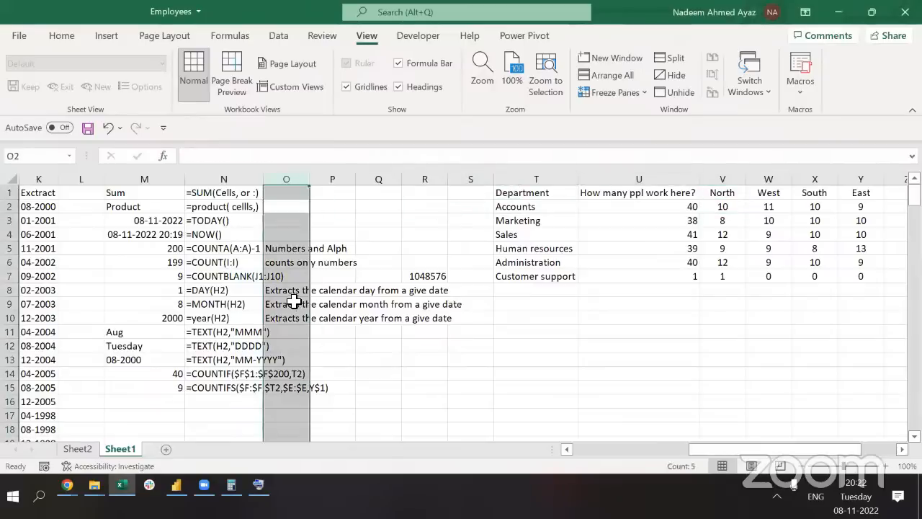
{"action": "left_click", "coordinate": [61, 45]}
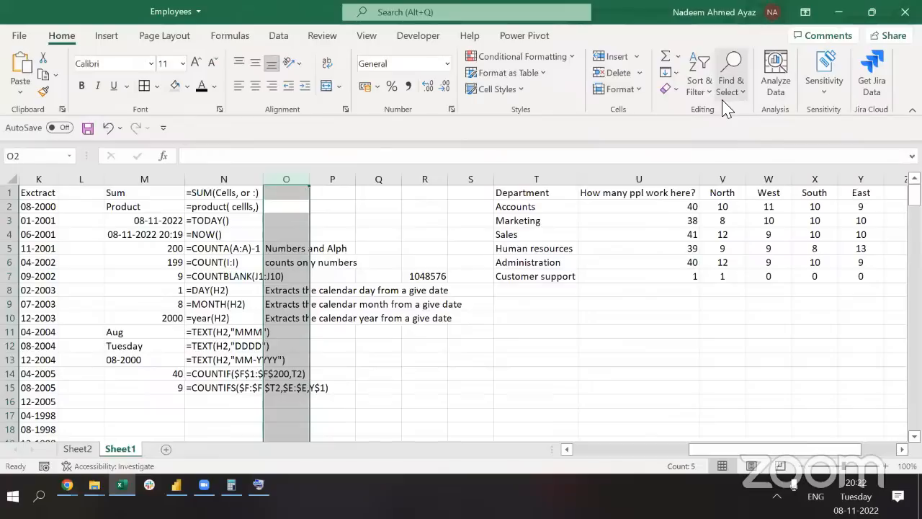
{"action": "left_click", "coordinate": [638, 94]}
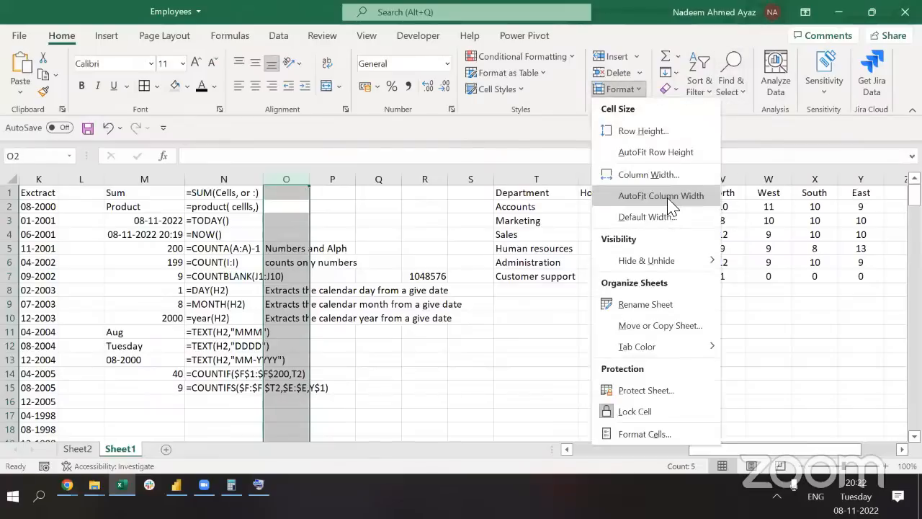
{"action": "left_click", "coordinate": [384, 141]}
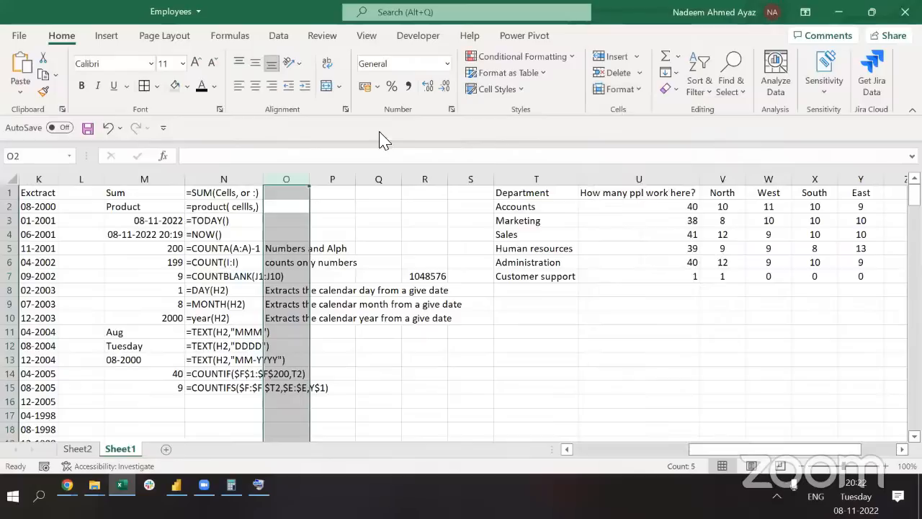
{"action": "key", "text": "alt+h"}
{"action": "key", "text": "o"}
{"action": "key", "text": "i"}
{"action": "key", "text": "ctrl+z"}
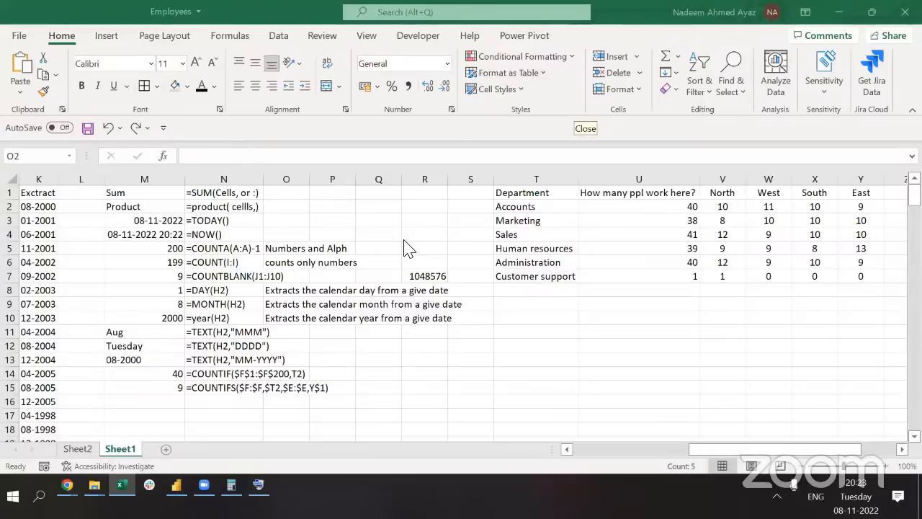
{"action": "key", "text": "ctrl+space"}
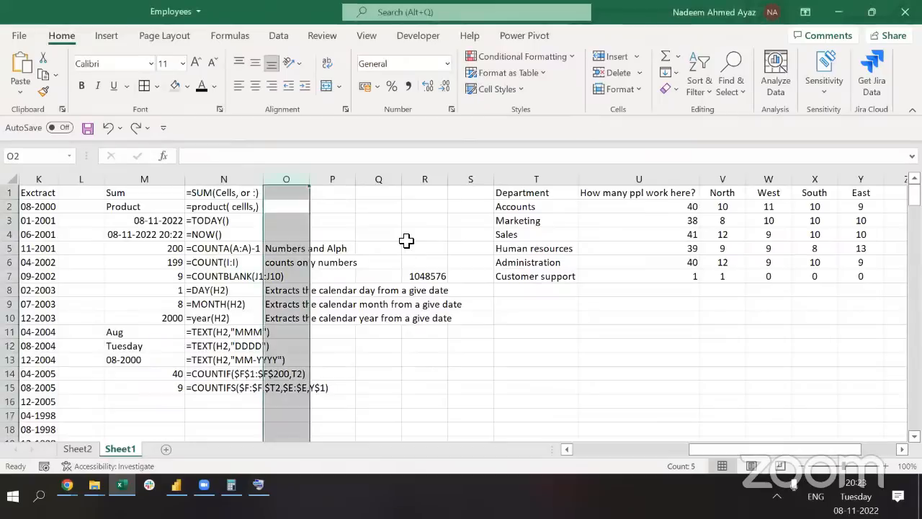
{"action": "key", "text": "ctrl+Right"}
{"action": "key", "text": "ctrl+Right"}
{"action": "key", "text": "Left"}
{"action": "key", "text": "Left"}
{"action": "key", "text": "Left"}
{"action": "key", "text": "Left"}
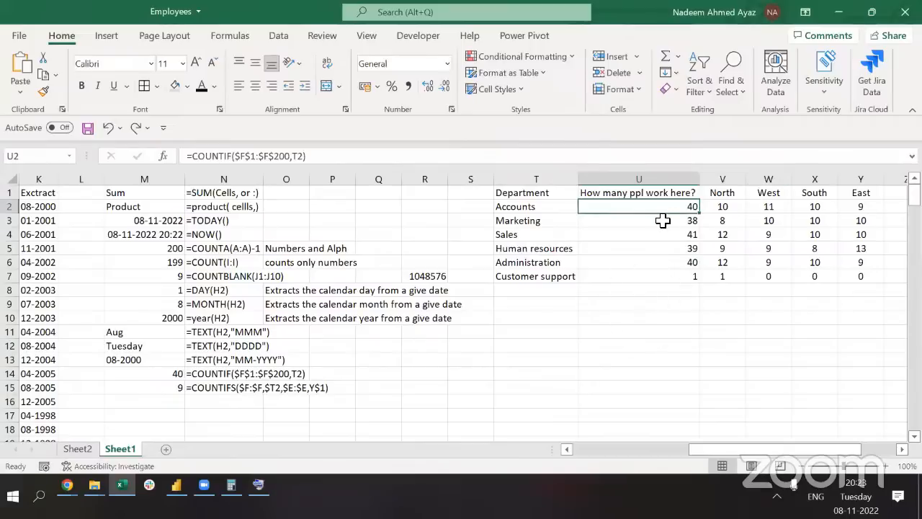
Hide the formula-notes columns M through P
{"action": "key", "text": "Left"}
{"action": "key", "text": "Down"}
{"action": "key", "text": "Down"}
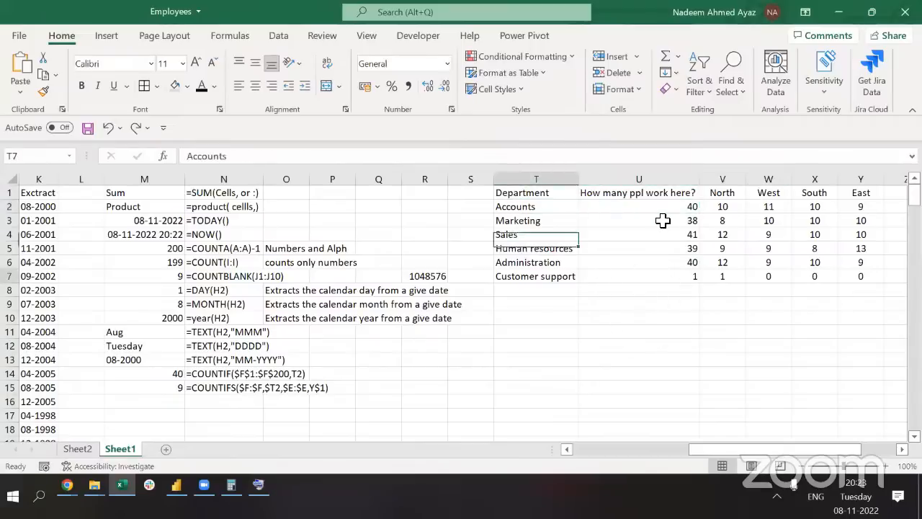
{"action": "key", "text": "ctrl+Down"}
{"action": "key", "text": "ctrl+Down"}
{"action": "key", "text": "ctrl+Up"}
{"action": "key", "text": "Down"}
{"action": "key", "text": "Down"}
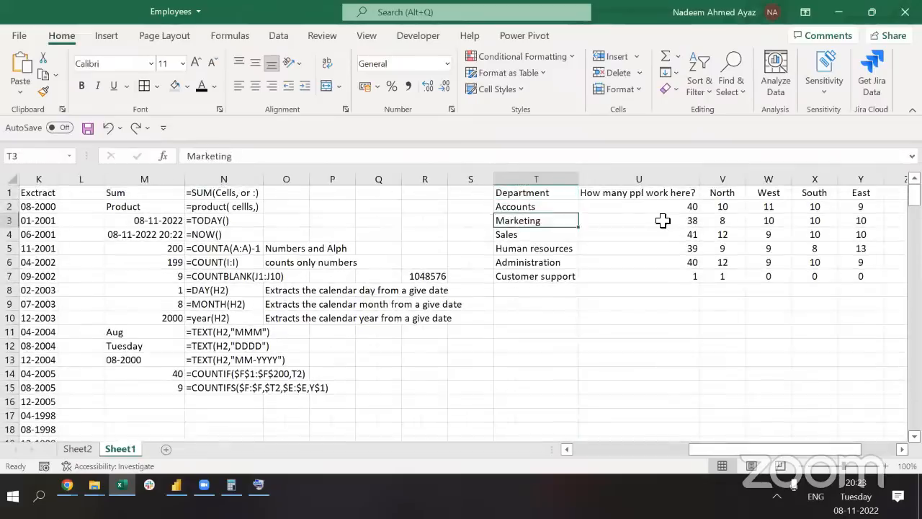
{"action": "key", "text": "ctrl+Down"}
{"action": "key", "text": "ctrl+Left"}
{"action": "key", "text": "ctrl+Left"}
{"action": "key", "text": "ctrl+Left"}
{"action": "key", "text": "ctrl+Left"}
{"action": "key", "text": "ctrl+Left"}
{"action": "key", "text": "ctrl+Left"}
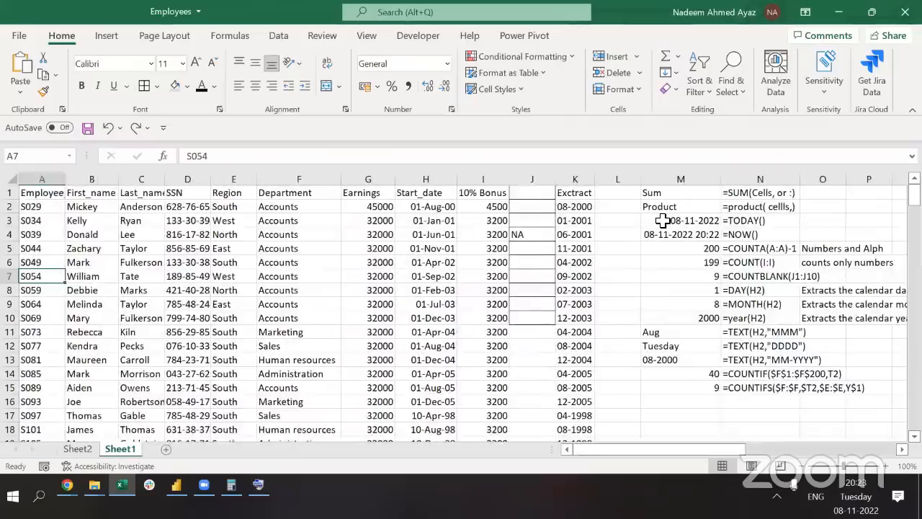
{"action": "key", "text": "ctrl+Up"}
{"action": "key", "text": "Right"}
{"action": "key", "text": "Right"}
{"action": "key", "text": "Right"}
{"action": "key", "text": "Right"}
{"action": "key", "text": "Right"}
{"action": "key", "text": "Right"}
{"action": "key", "text": "Right"}
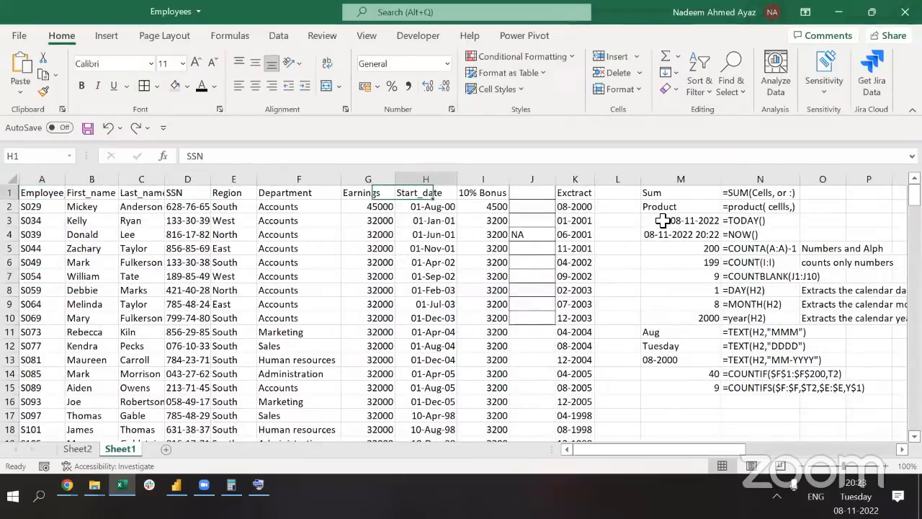
{"action": "key", "text": "Right"}
{"action": "key", "text": "Right"}
{"action": "key", "text": "Right"}
{"action": "key", "text": "Right"}
{"action": "key", "text": "Right"}
{"action": "key", "text": "ctrl+space"}
{"action": "key", "text": "shift+Right"}
{"action": "key", "text": "shift+Right"}
{"action": "key", "text": "shift+Right"}
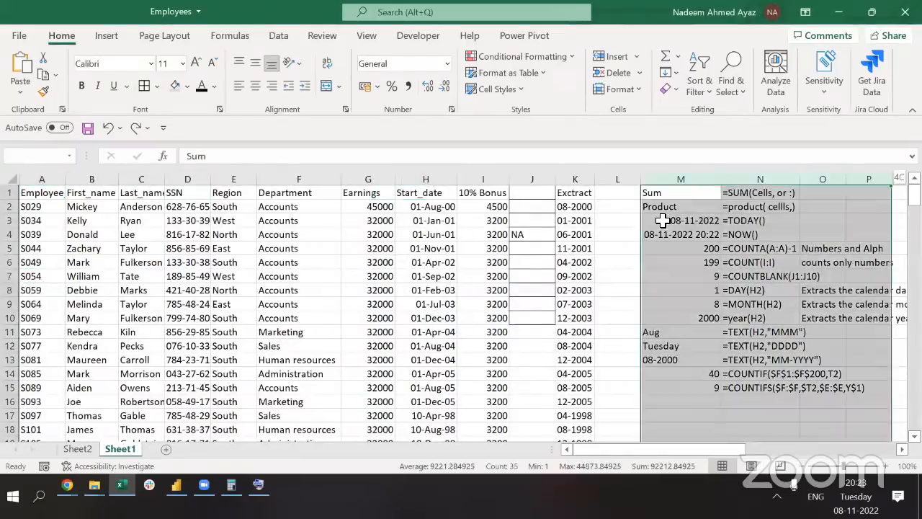
{"action": "key", "text": "ctrl+0"}
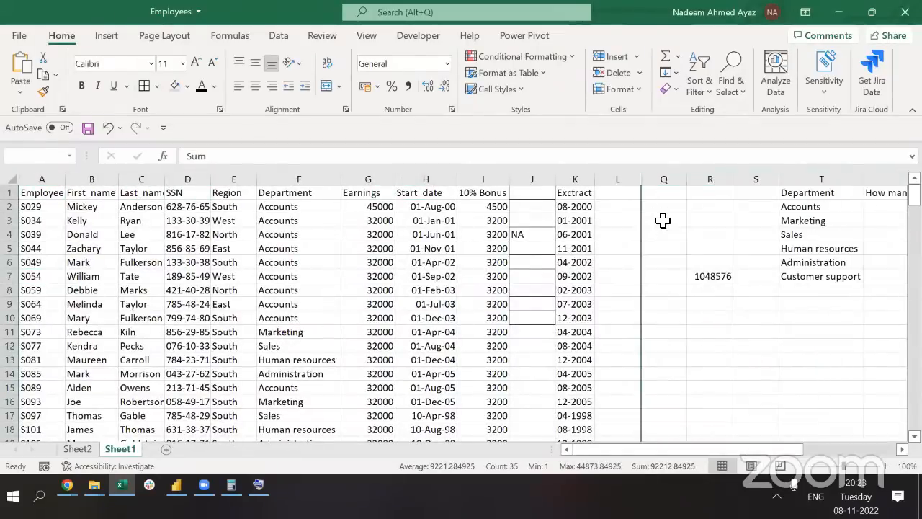
Hide column R as well
{"action": "key", "text": "Right"}
{"action": "key", "text": "Right"}
{"action": "key", "text": "ctrl+space"}
{"action": "key", "text": "ctrl+minus"}
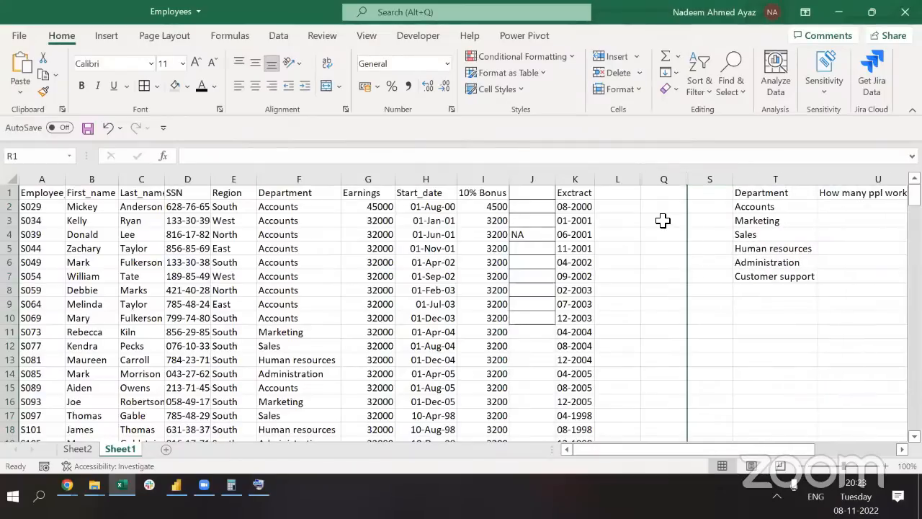
Enter 'Highest Salary?' in Q3 and auto-fit column Q
{"action": "left_click", "coordinate": [663, 221]}
{"action": "type", "text": "Rig"}
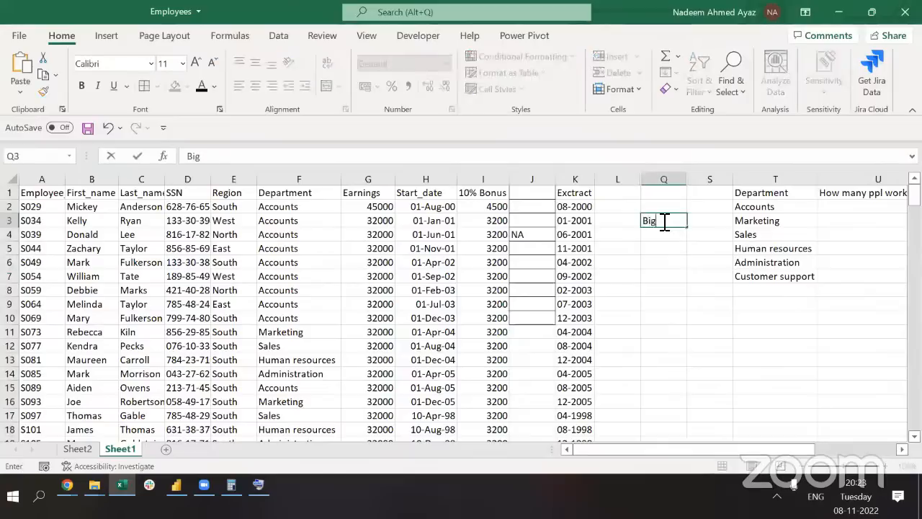
{"action": "key", "text": "Escape"}
{"action": "type", "text": "Highest Salary?"}
{"action": "key", "text": "Return"}
{"action": "key", "text": "Up"}
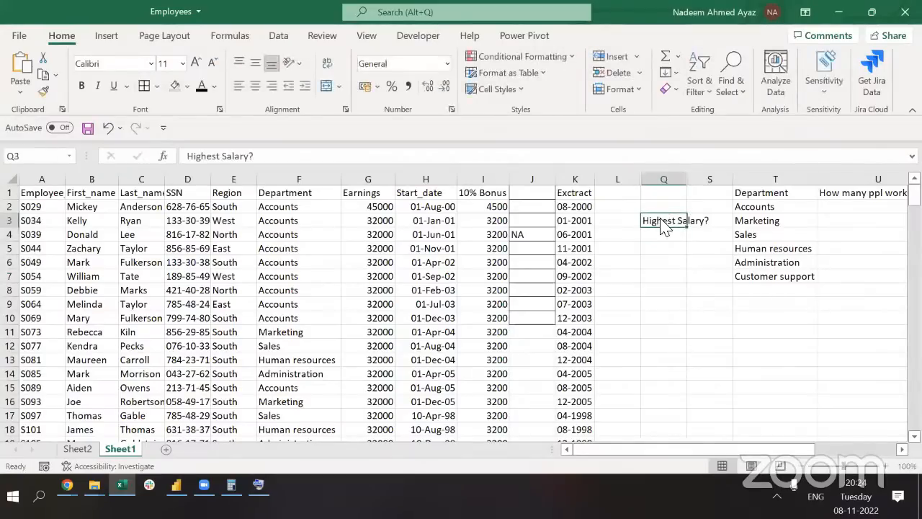
{"action": "key", "text": "alt+h"}
{"action": "key", "text": "o"}
{"action": "key", "text": "i"}
{"action": "key", "text": "Down"}
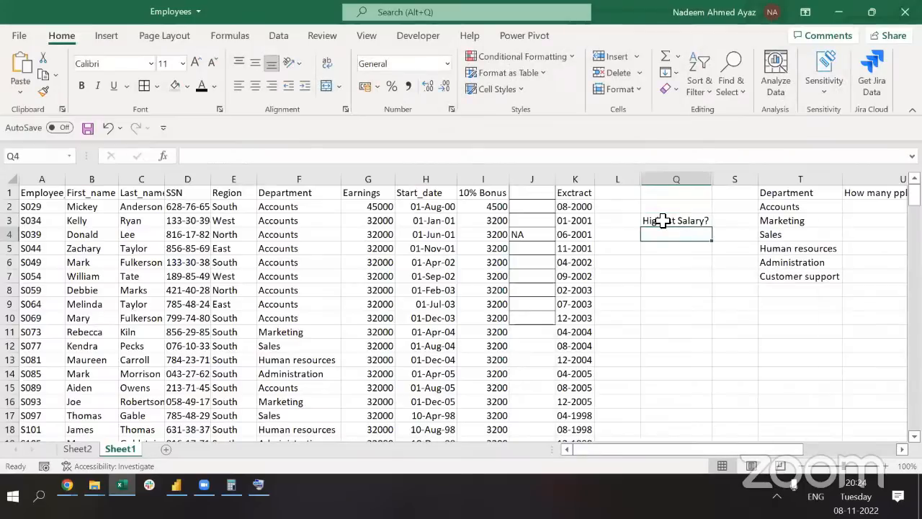
Add 'Lowest Salary?', 'Average Salary?' and 'Total Salary?' in Q4:Q6 and auto-fit column Q
{"action": "type", "text": "="}
{"action": "type", "text": "Lowest Salary"}
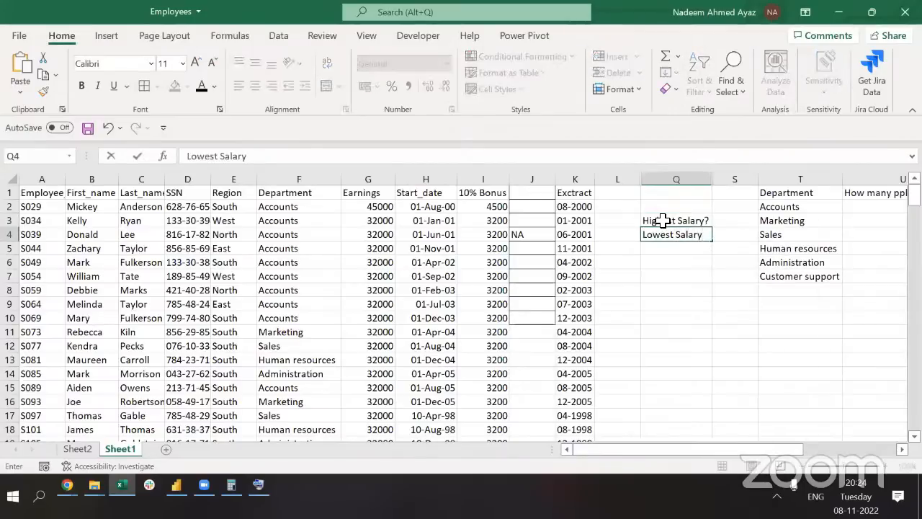
{"action": "type", "text": "?"}
{"action": "key", "text": "Return"}
{"action": "type", "text": "Average"}
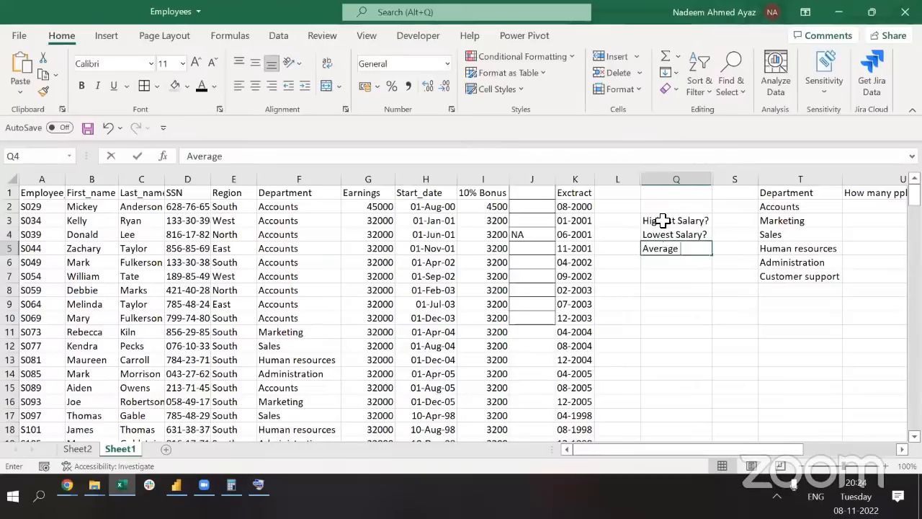
{"action": "type", "text": " Salary?"}
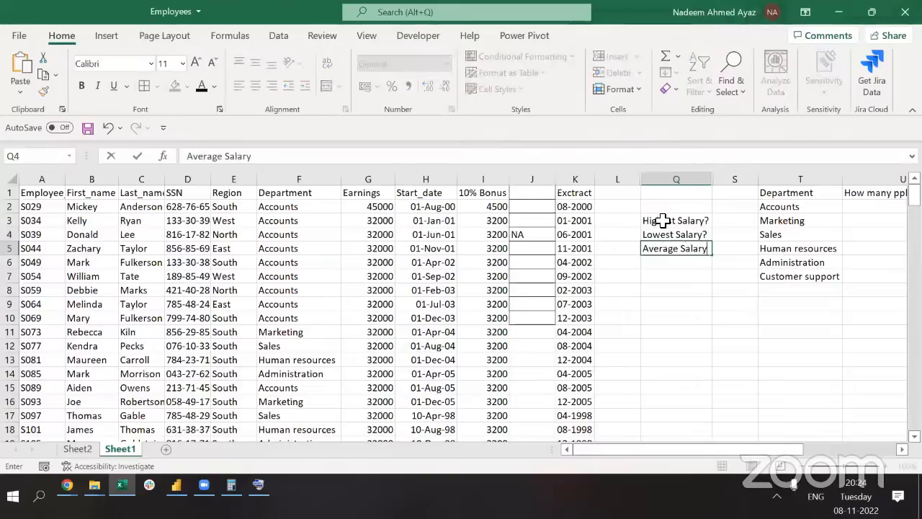
{"action": "key", "text": "Return"}
{"action": "type", "text": "Total "}
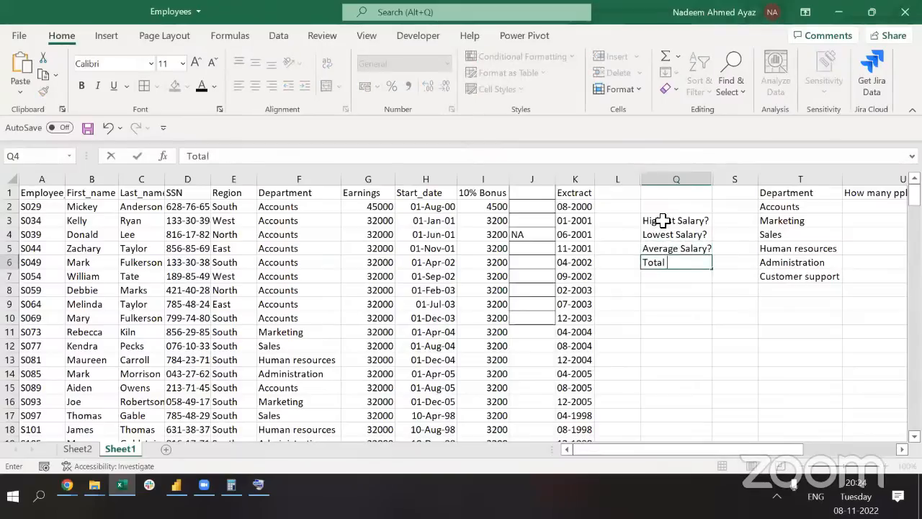
{"action": "type", "text": "Salary"}
{"action": "type", "text": "+"}
{"action": "key", "text": "BackSpace"}
{"action": "type", "text": "?"}
{"action": "key", "text": "Up"}
{"action": "key", "text": "ctrl+space"}
{"action": "key", "text": "alt+h"}
{"action": "key", "text": "o"}
{"action": "key", "text": "i"}
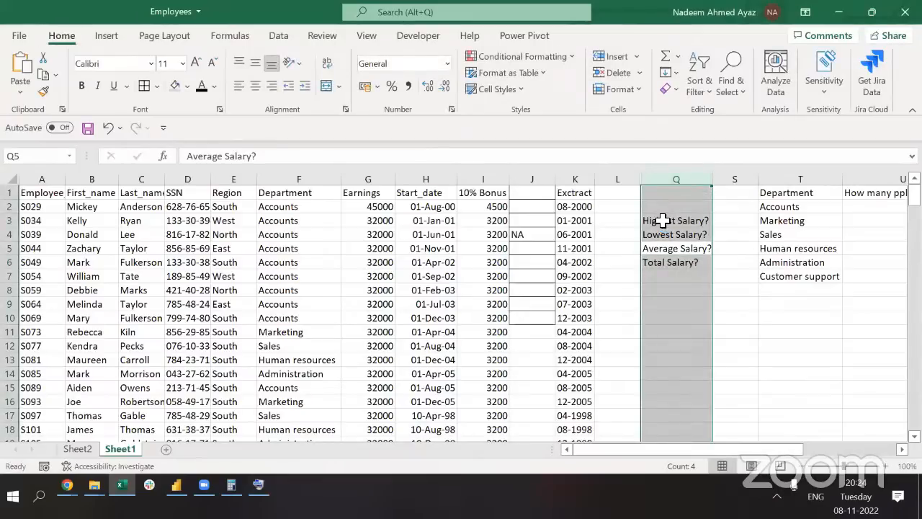
{"action": "key", "text": "Left"}
{"action": "key", "text": "Left"}
{"action": "key", "text": "Left"}
{"action": "key", "text": "Left"}
{"action": "key", "text": "Left"}
{"action": "key", "text": "Left"}
{"action": "key", "text": "Left"}
Rename the G1 header from Earnings to Salary
{"action": "key", "text": "Right"}
{"action": "key", "text": "ctrl+space"}
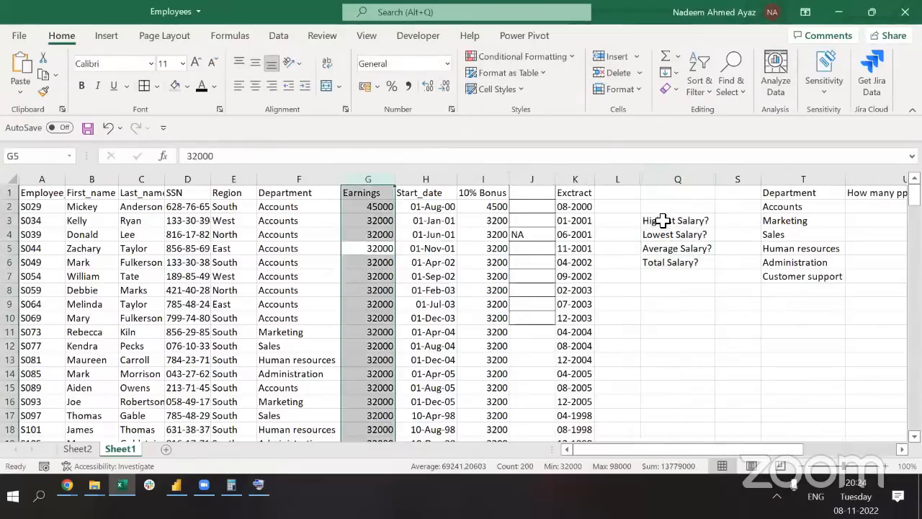
{"action": "key", "text": "ctrl+Up"}
{"action": "key", "text": "Right"}
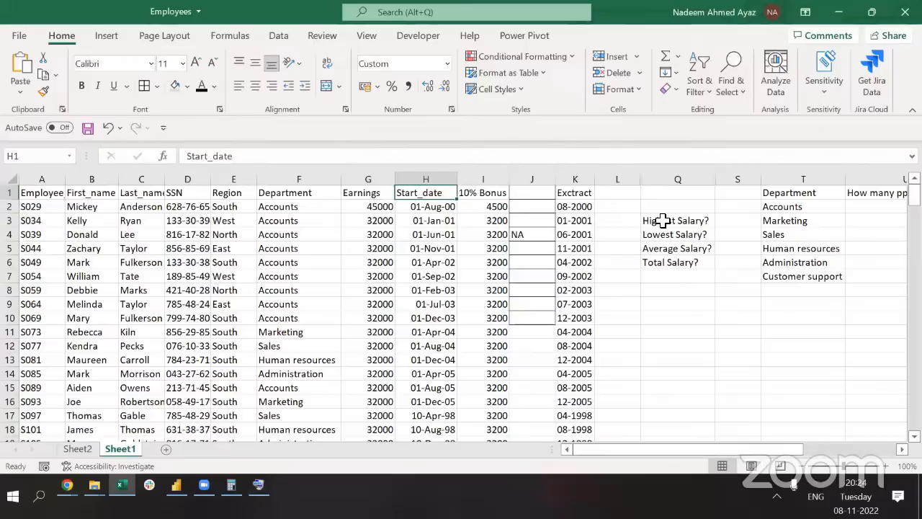
{"action": "key", "text": "Left"}
{"action": "type", "text": "Salary"}
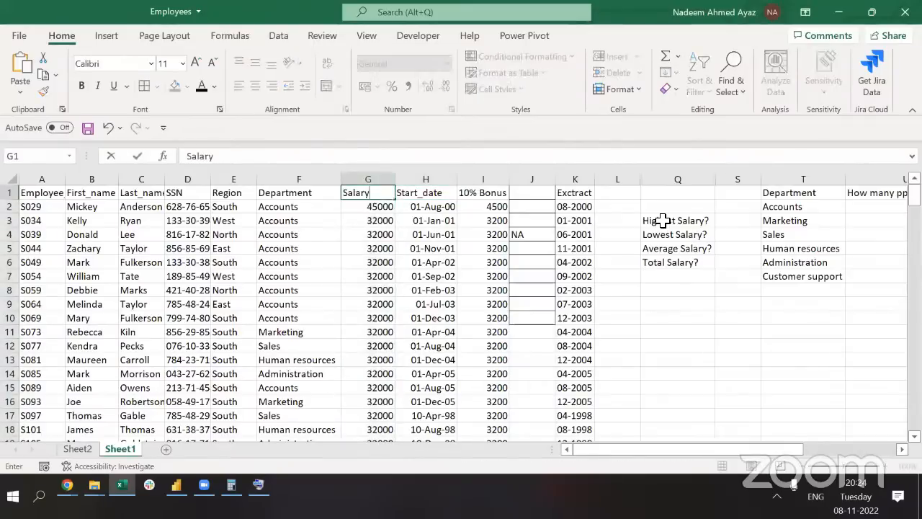
{"action": "key", "text": "Return"}
{"action": "key", "text": "Down"}
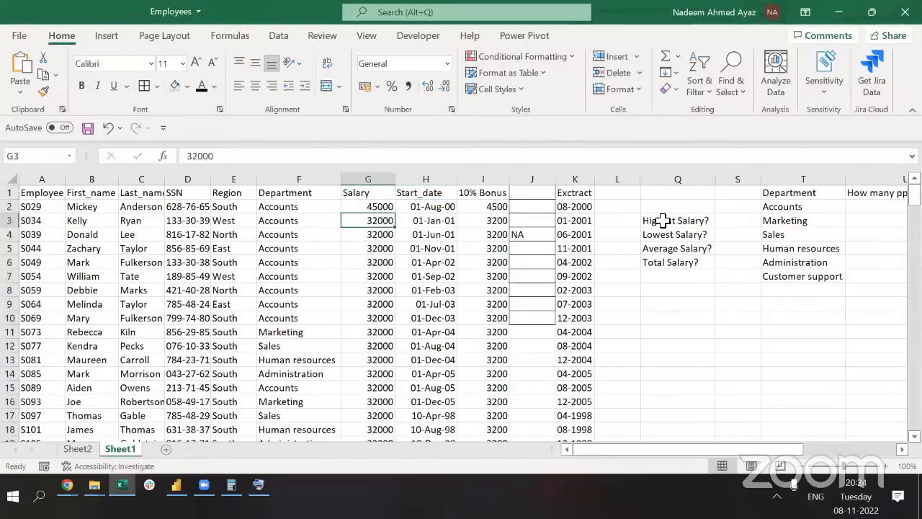
{"action": "key", "text": "Right"}
{"action": "key", "text": "Right"}
{"action": "key", "text": "Right"}
{"action": "key", "text": "Right"}
{"action": "key", "text": "Right"}
{"action": "key", "text": "Right"}
{"action": "key", "text": "Right"}
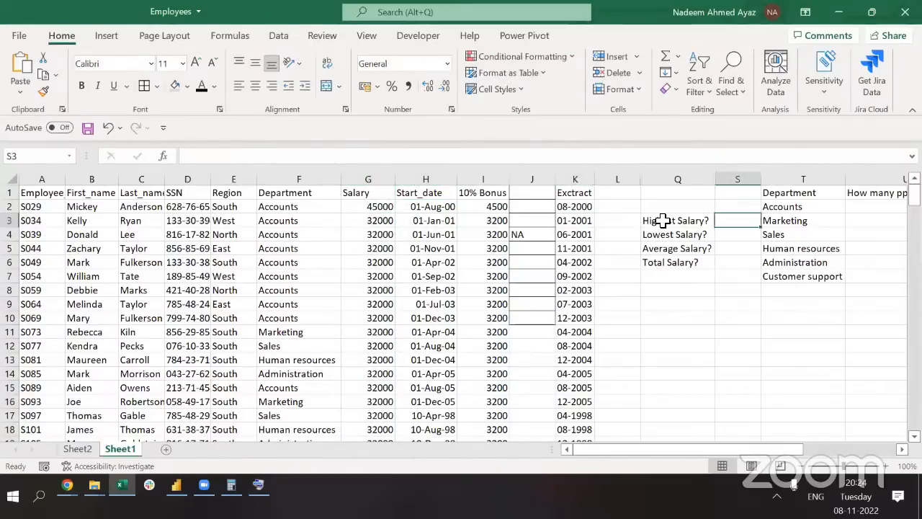
Enter =MAX(G:G) in S3 for the highest salary, 98000
{"action": "type", "text": "=ma"}
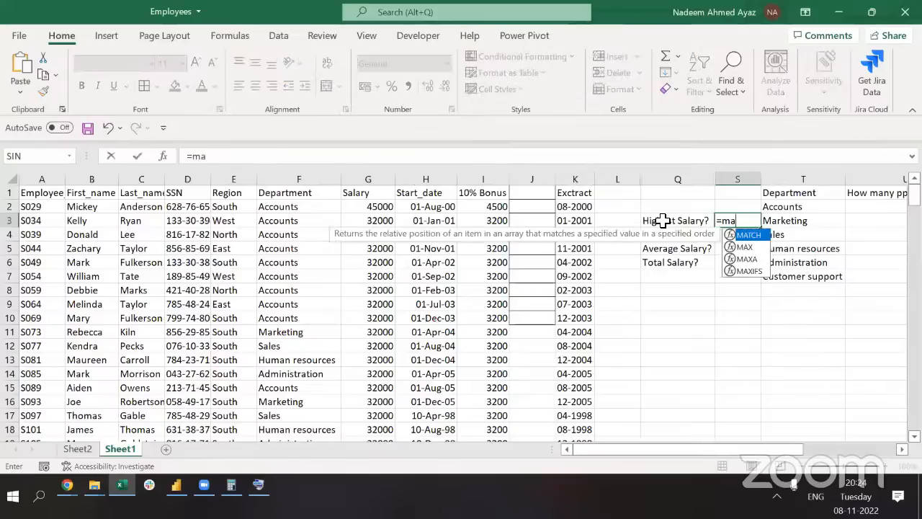
{"action": "key", "text": "Down"}
{"action": "key", "text": "Tab"}
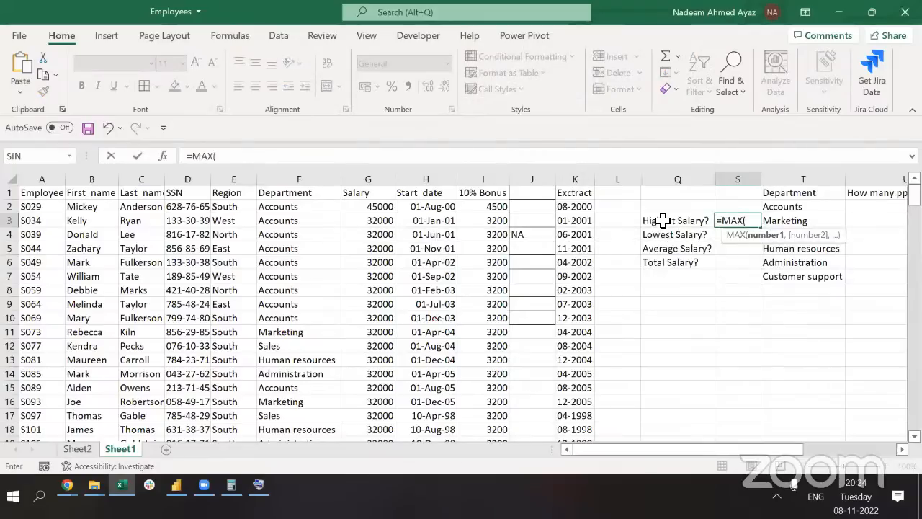
{"action": "key", "text": "Left"}
{"action": "key", "text": "Left"}
{"action": "key", "text": "Left"}
{"action": "key", "text": "Left"}
{"action": "key", "text": "Left"}
{"action": "key", "text": "Left"}
{"action": "key", "text": "Left"}
{"action": "key", "text": "Left"}
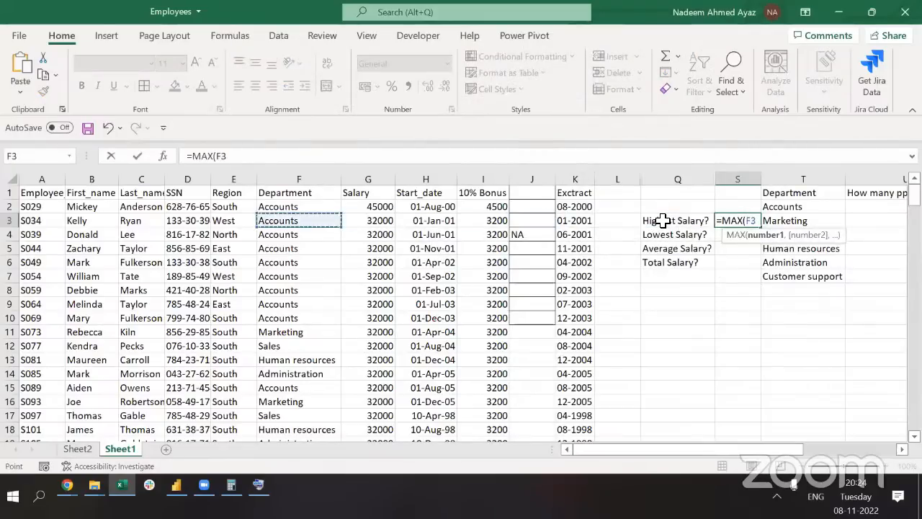
{"action": "key", "text": "Right"}
{"action": "key", "text": "ctrl+space"}
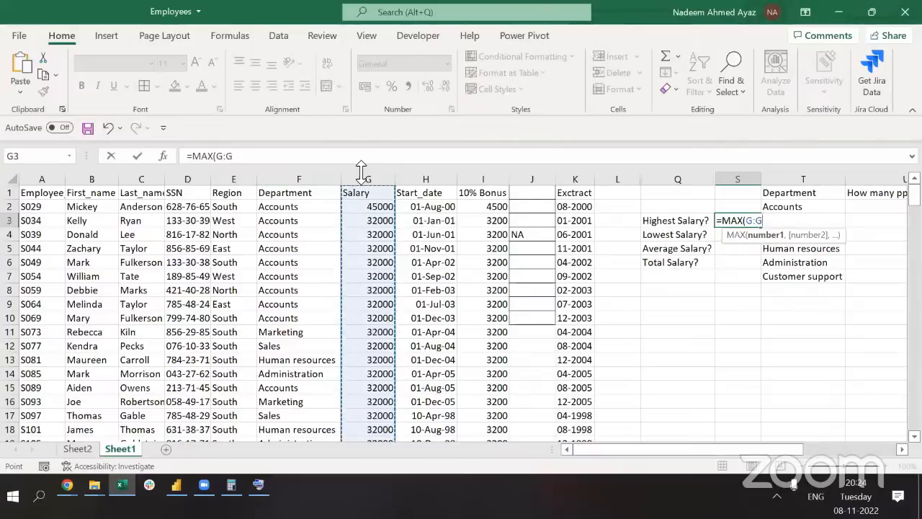
{"action": "type", "text": ")"}
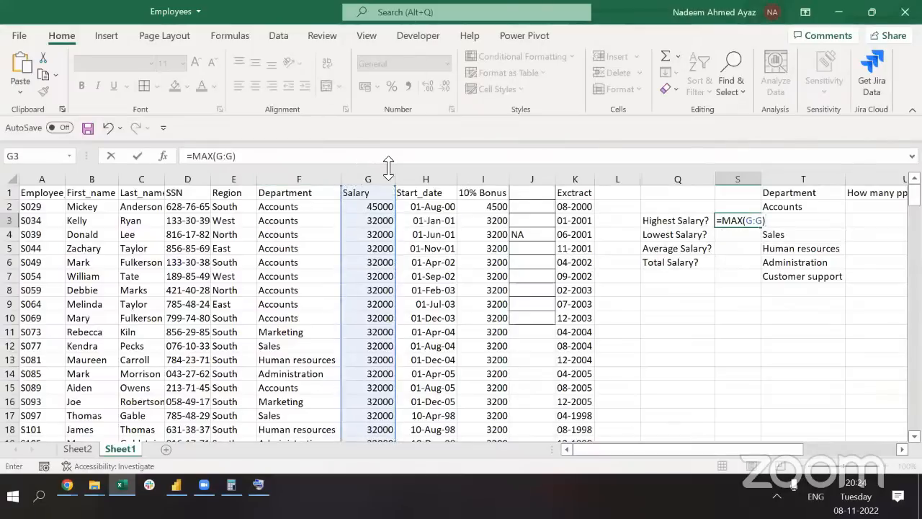
{"action": "key", "text": "ctrl+Return"}
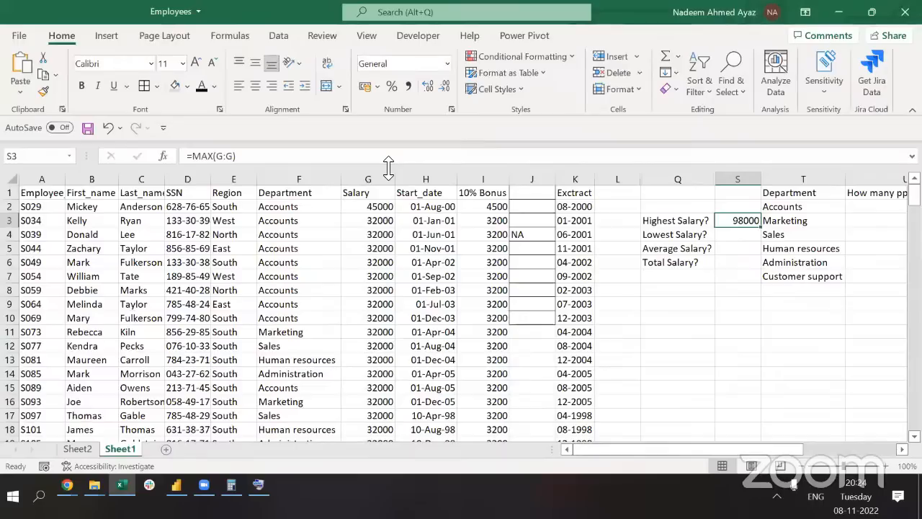
Enter =MIN(G:G) in S4 for the lowest salary, 32000
{"action": "key", "text": "Down"}
{"action": "type", "text": "="}
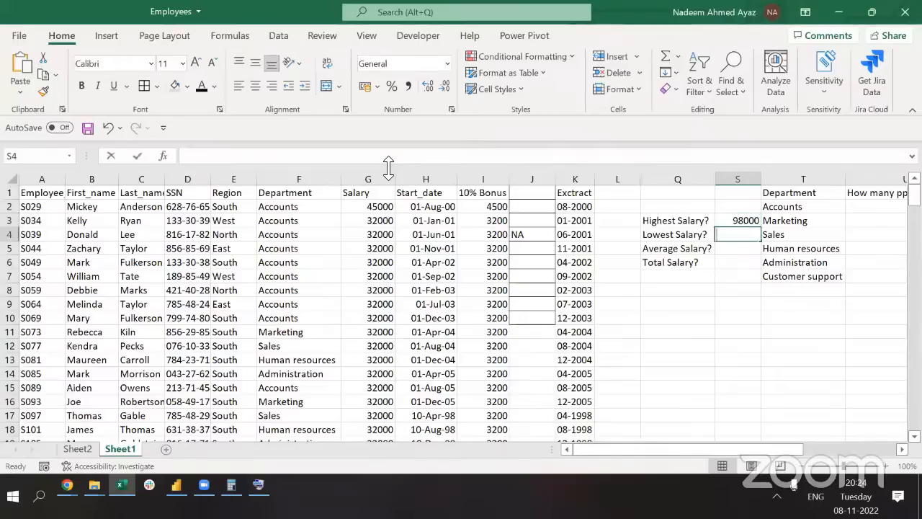
{"action": "type", "text": "mi"}
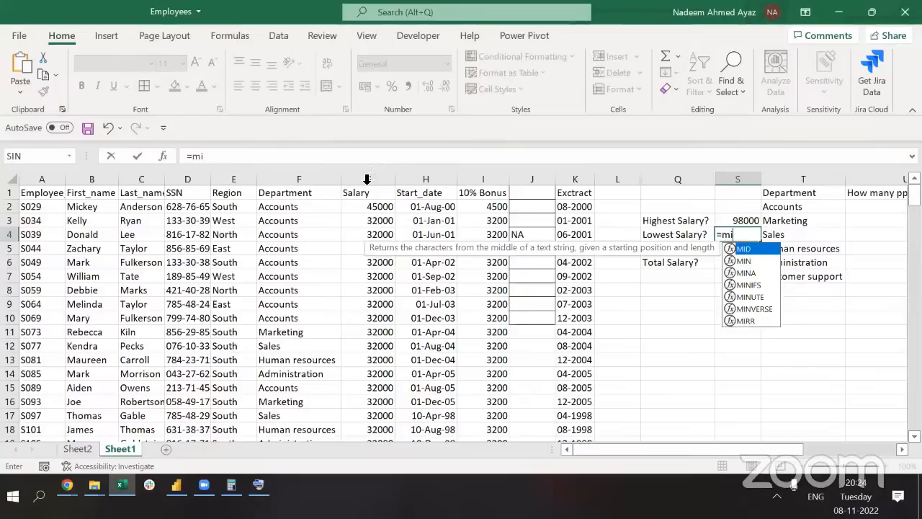
{"action": "key", "text": "Down"}
{"action": "key", "text": "Tab"}
{"action": "left_click", "coordinate": [367, 180]}
{"action": "type", "text": ")"}
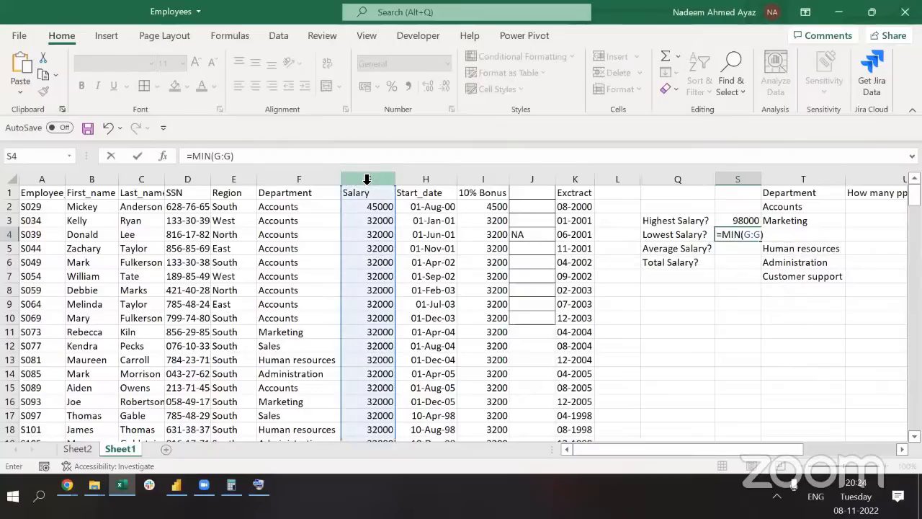
{"action": "key", "text": "ctrl+Return"}
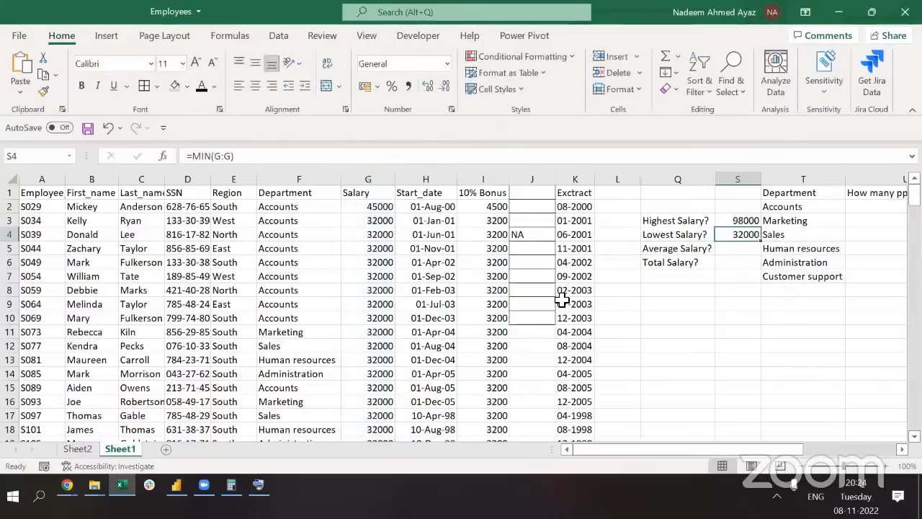
Enter =AVERAGE(G:G) in S5 for the average salary, 69241.21
{"action": "key", "text": "Down"}
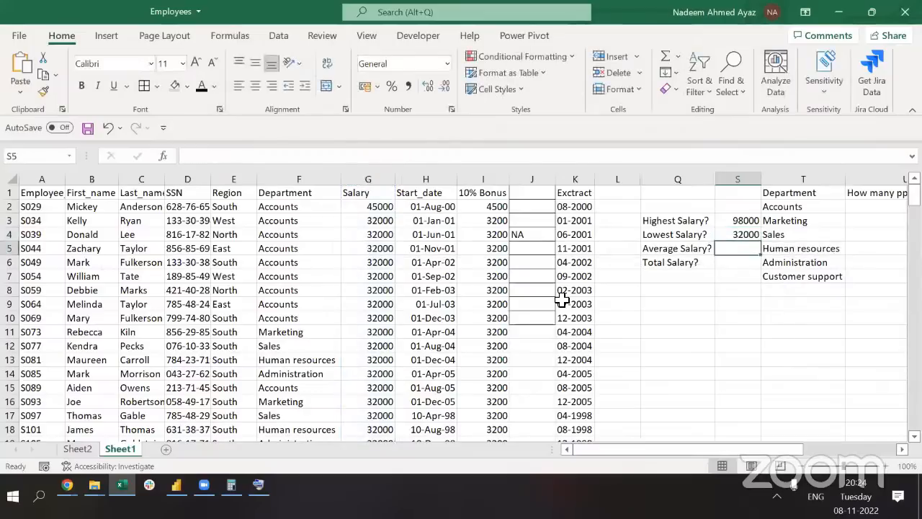
{"action": "type", "text": "=ave"}
{"action": "key", "text": "Down"}
{"action": "key", "text": "Tab"}
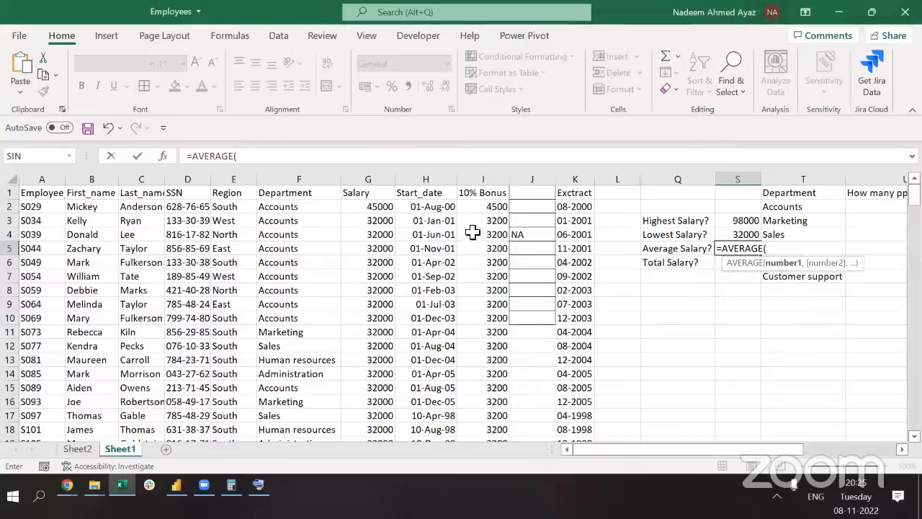
{"action": "left_click", "coordinate": [366, 180]}
{"action": "type", "text": ")"}
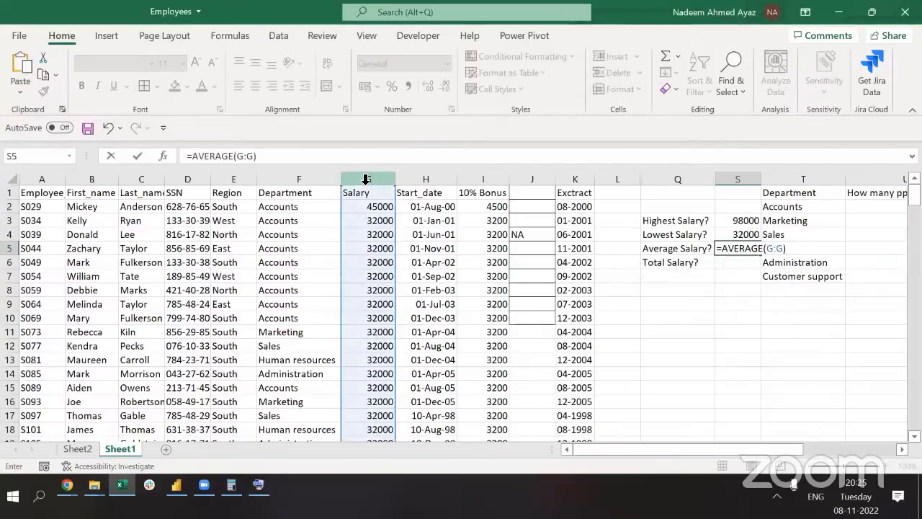
{"action": "key", "text": "Return"}
Enter =SUM(G:G) in S6 for the total salary, 13779000
{"action": "type", "text": "=sum("}
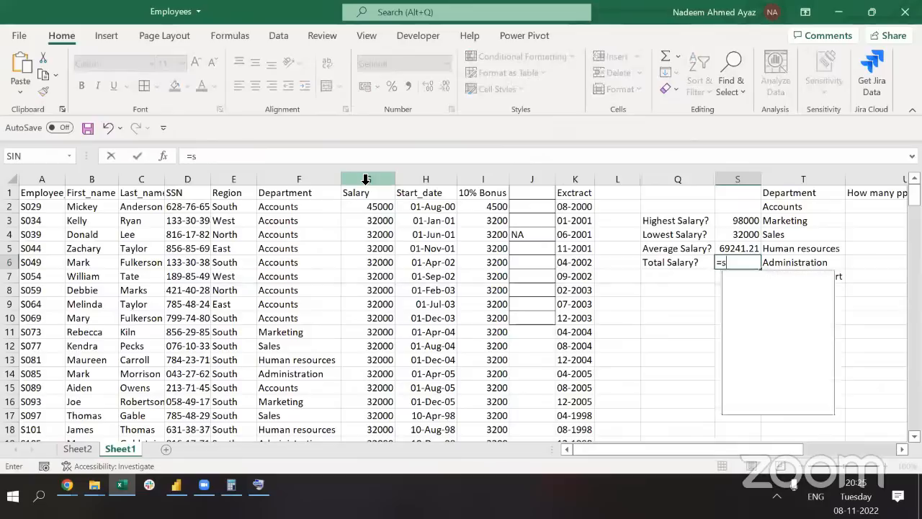
{"action": "key", "text": "Left"}
{"action": "key", "text": "Left"}
{"action": "key", "text": "Left"}
{"action": "key", "text": "Left"}
{"action": "key", "text": "Left"}
{"action": "key", "text": "Left"}
{"action": "key", "text": "Left"}
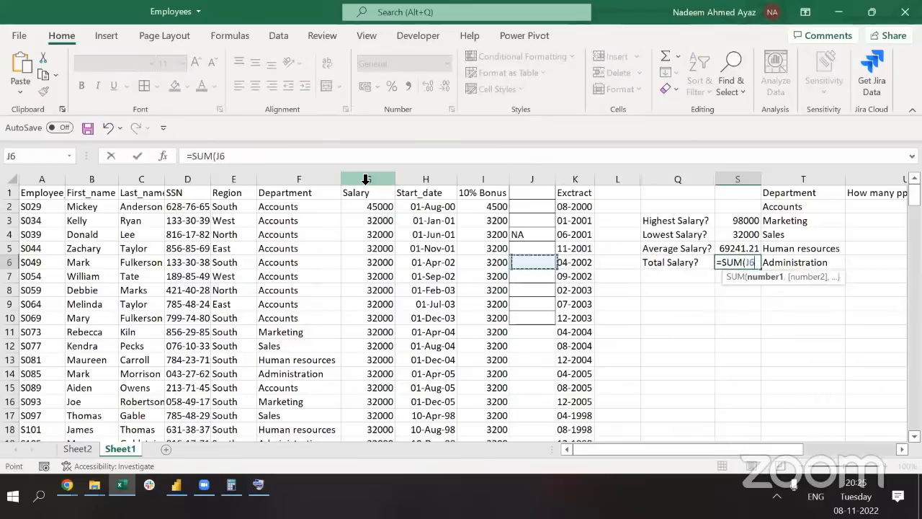
{"action": "key", "text": "ctrl+space"}
{"action": "type", "text": ")"}
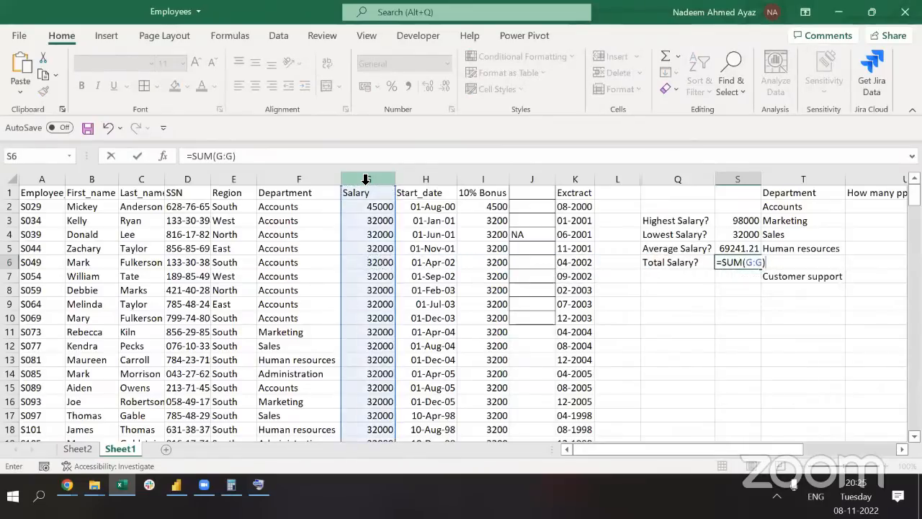
{"action": "key", "text": "Return"}
{"action": "key", "text": "Up"}
{"action": "key", "text": "Up"}
{"action": "key", "text": "Up"}
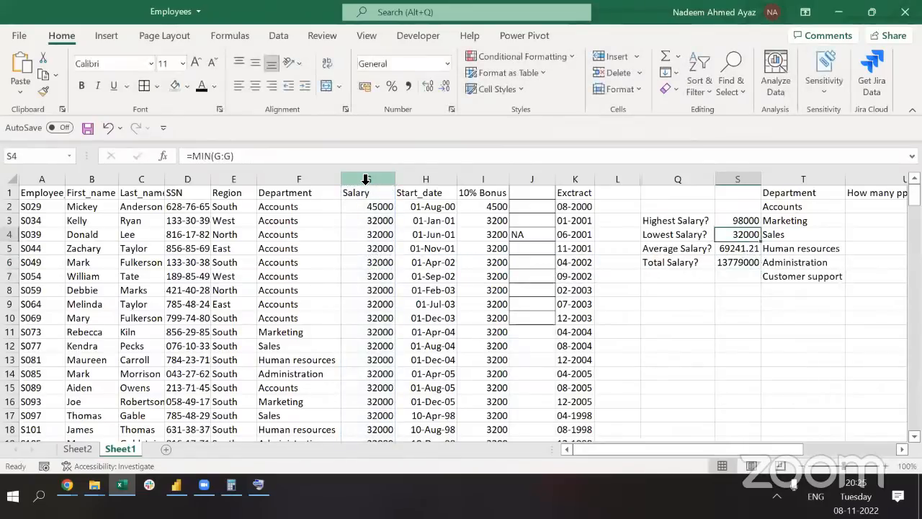
Return to S3 and check that the Highest Salary MAX formula covers column G
{"action": "key", "text": "Up"}
{"action": "key", "text": "ctrl+shift+Down"}
{"action": "key", "text": "Left"}
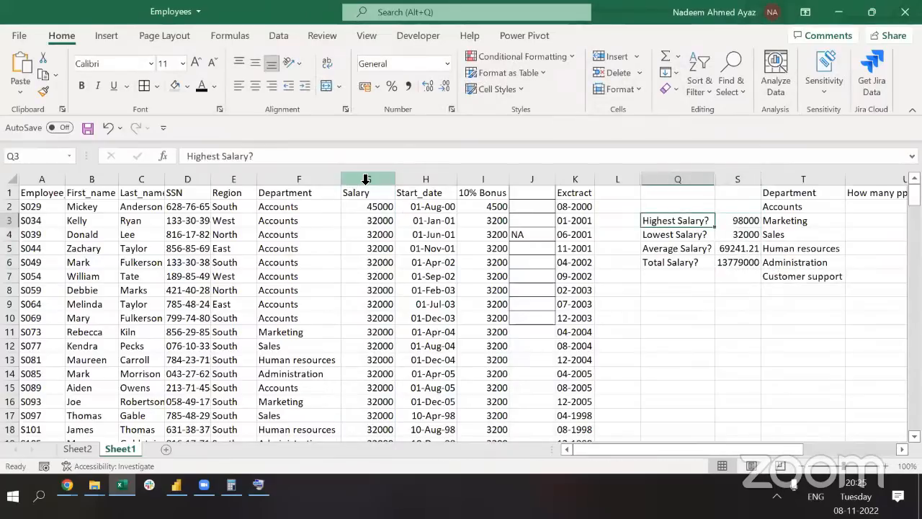
{"action": "key", "text": "Right"}
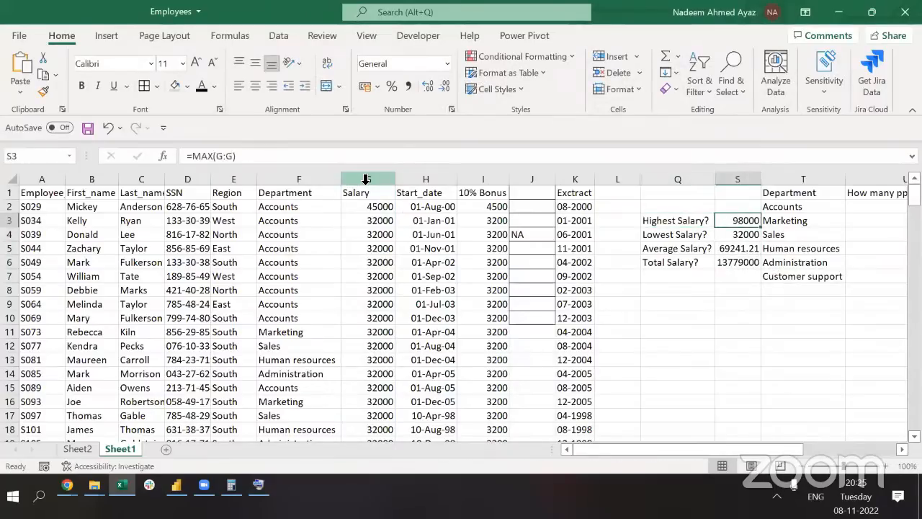
{"action": "key", "text": "Right"}
{"action": "key", "text": "Left"}
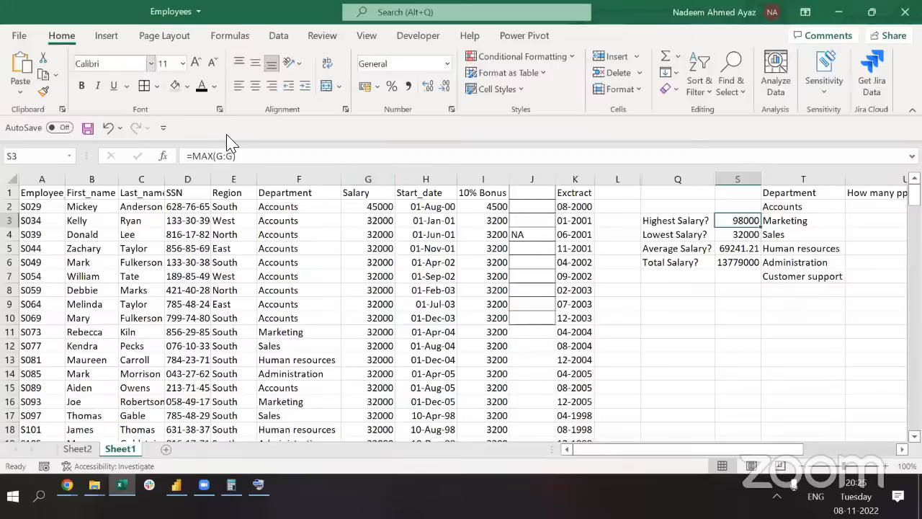
{"action": "key", "text": "F2"}
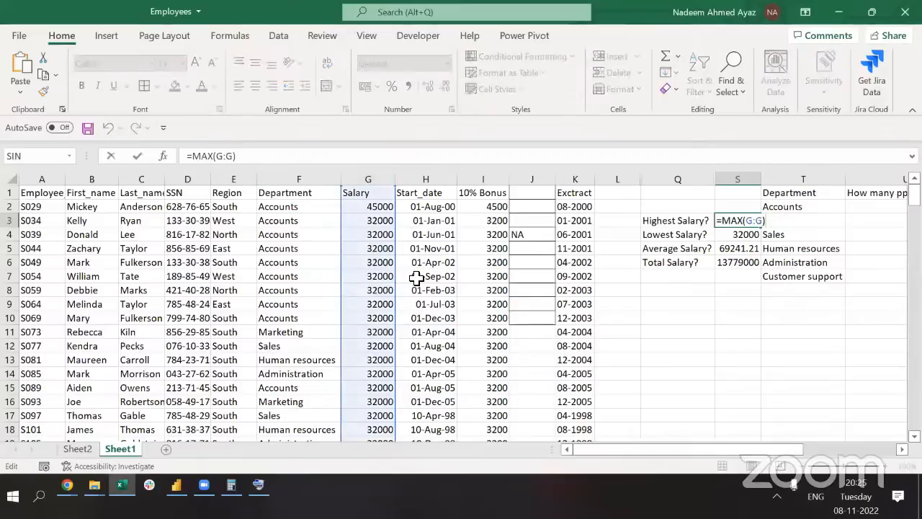
{"action": "key", "text": "Return"}
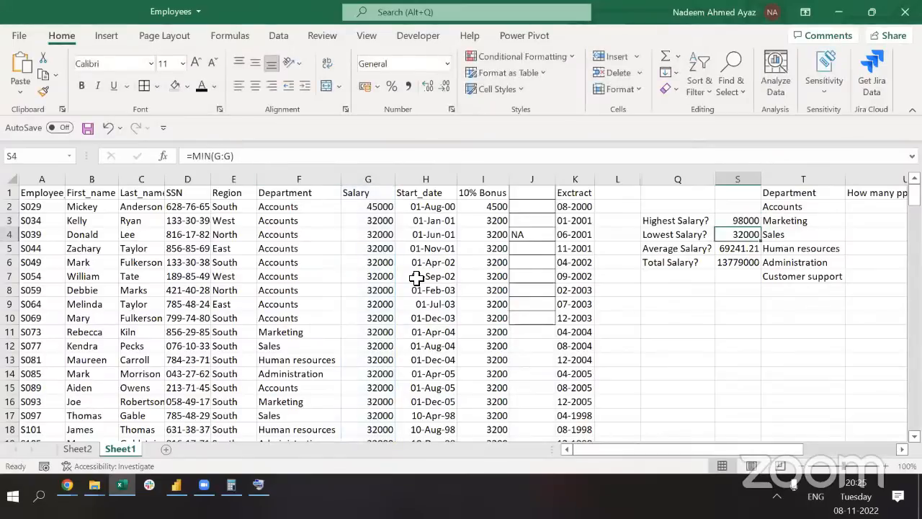
Check that the MIN, AVERAGE and SUM formulas in S4:S6 all reference column G
{"action": "key", "text": "F2"}
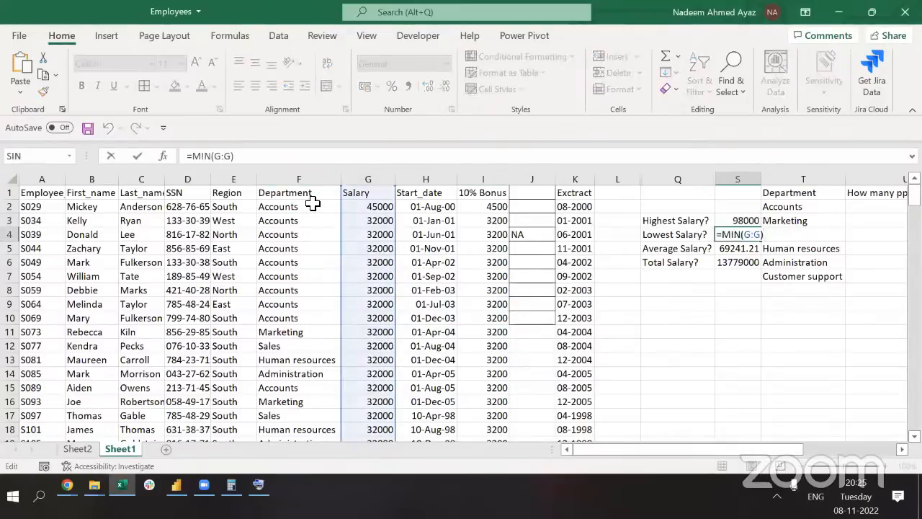
{"action": "key", "text": "Return"}
{"action": "key", "text": "F2"}
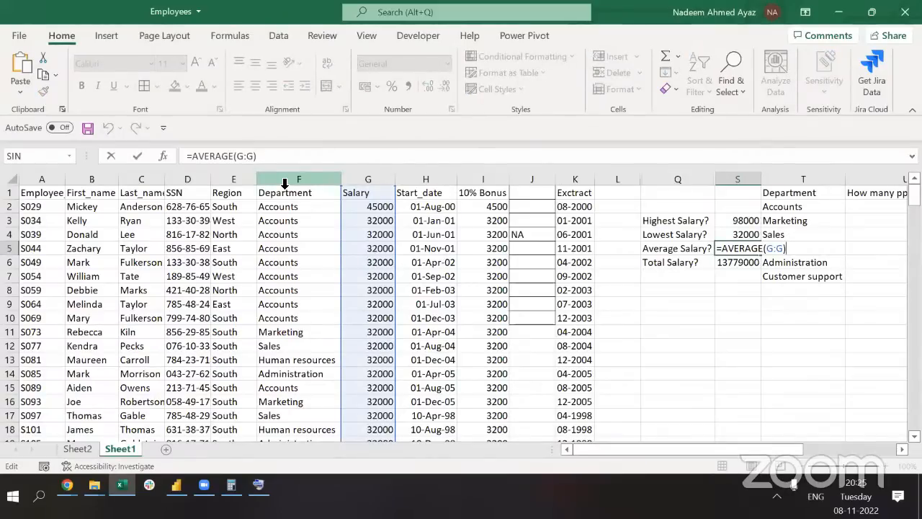
{"action": "key", "text": "Return"}
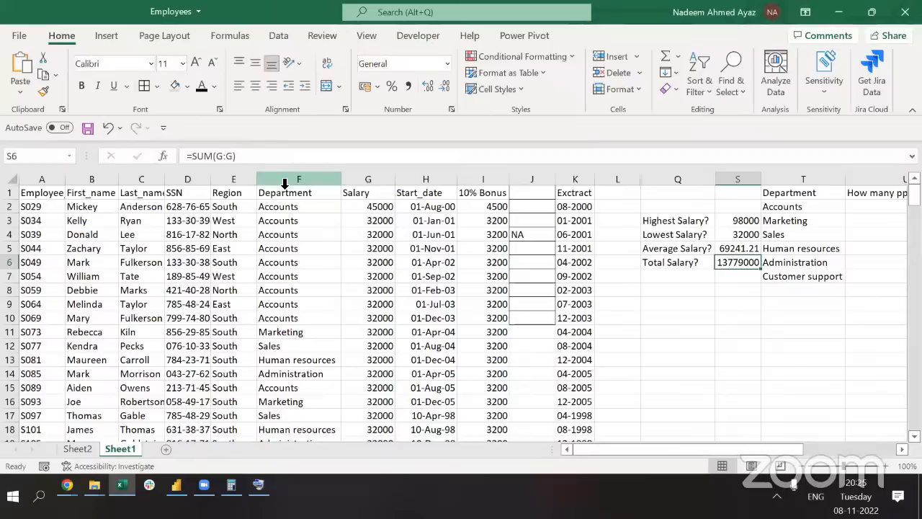
{"action": "key", "text": "F2"}
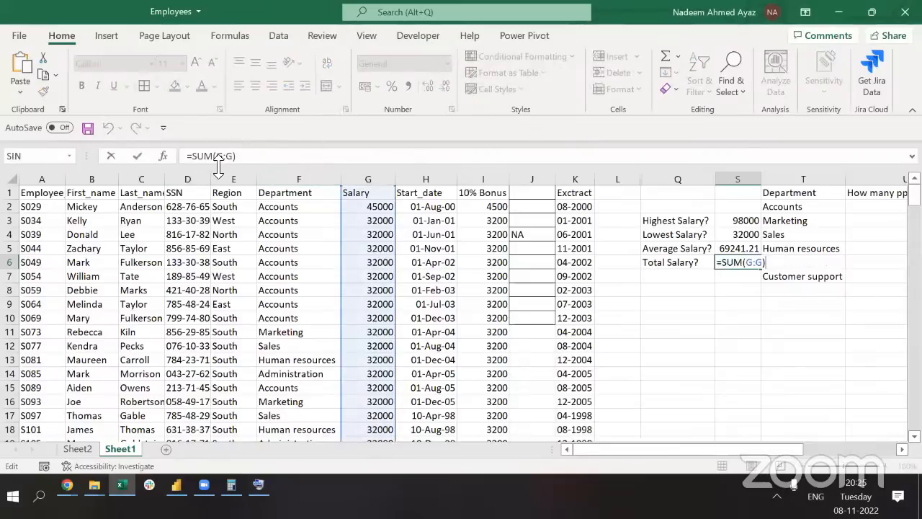
{"action": "key", "text": "Escape"}
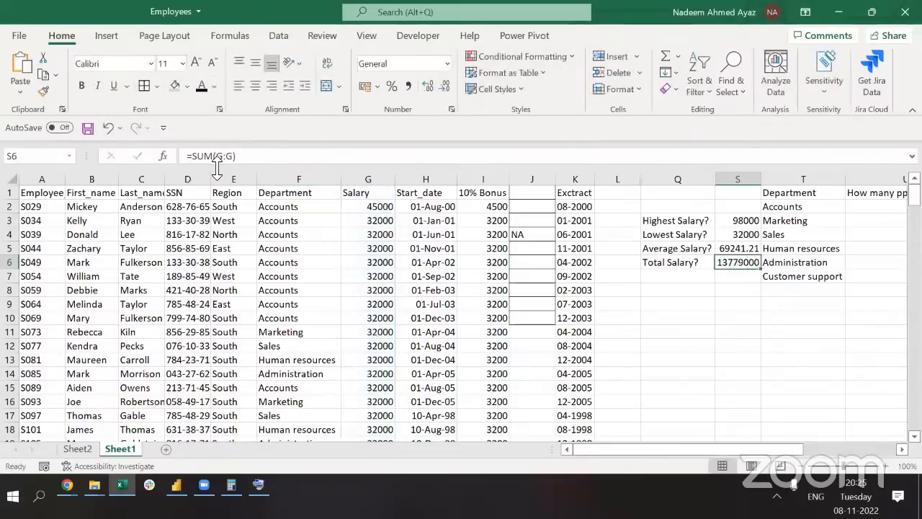
{"action": "key", "text": "Up"}
{"action": "key", "text": "Up"}
{"action": "key", "text": "Up"}
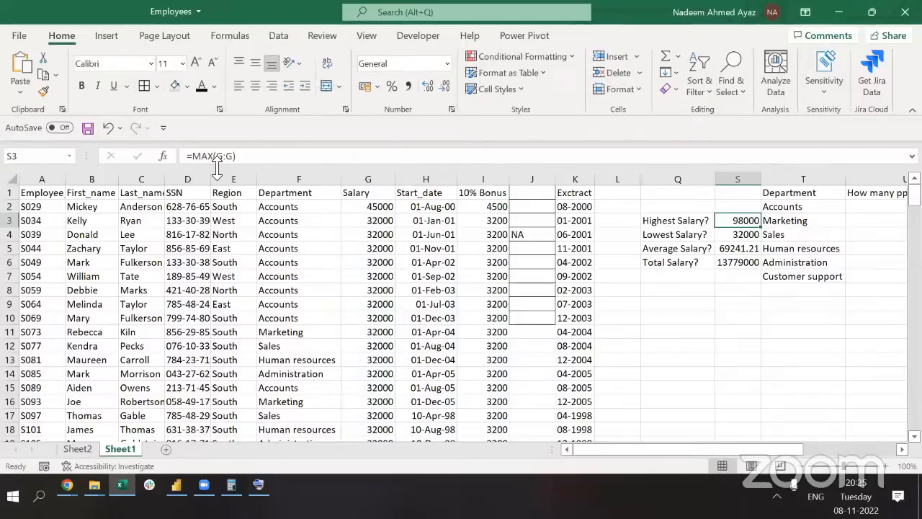
{"action": "key", "text": "Right"}
{"action": "key", "text": "Up"}
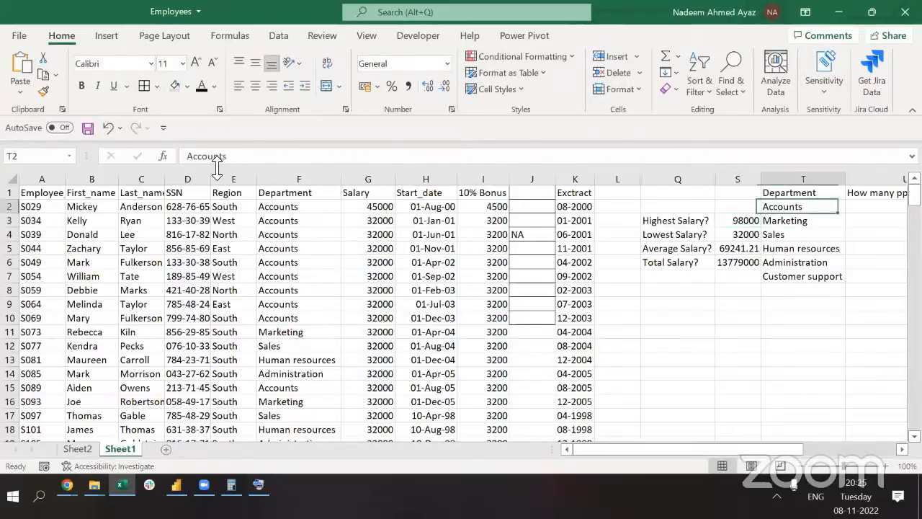
Add the header 'Max Salary' in Z1 after the East column
{"action": "key", "text": "Up"}
{"action": "key", "text": "Right"}
{"action": "key", "text": "Right"}
{"action": "key", "text": "Right"}
{"action": "key", "text": "Right"}
{"action": "key", "text": "Right"}
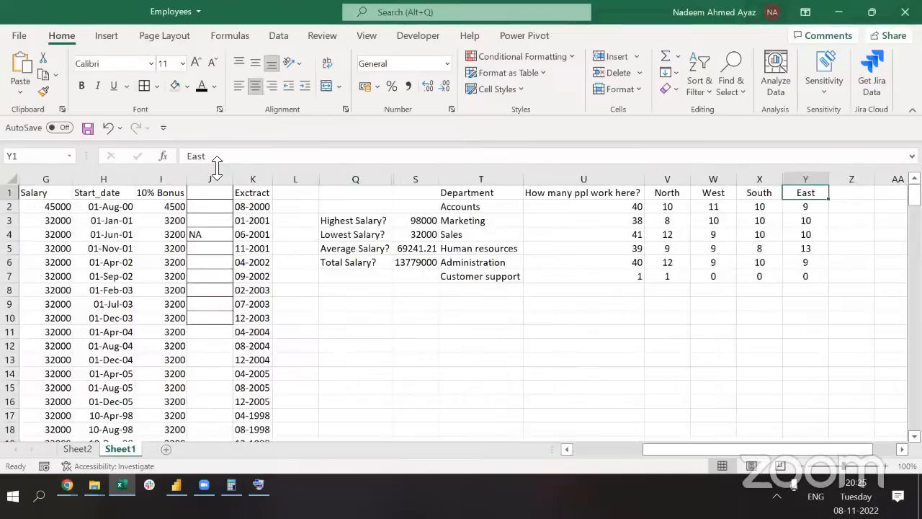
{"action": "key", "text": "Right"}
{"action": "type", "text": "Max"}
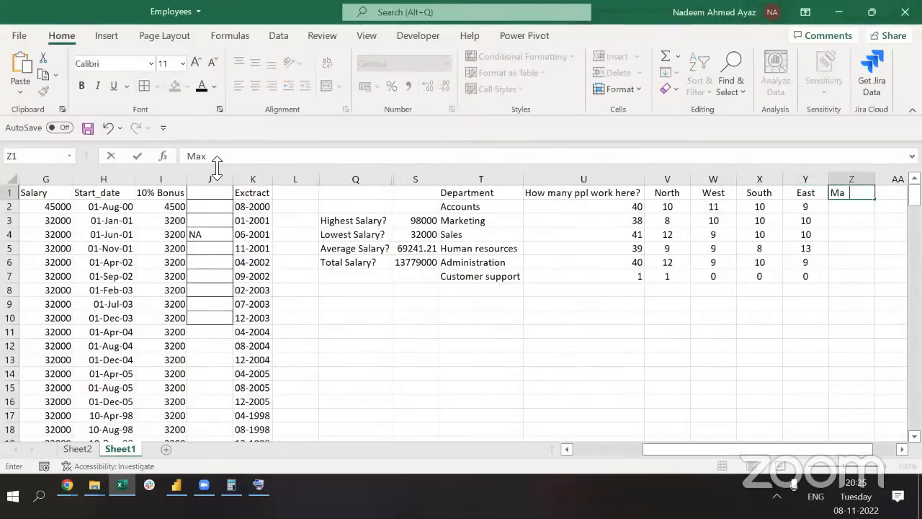
{"action": "type", "text": " Salary"}
{"action": "key", "text": "Return"}
Start a MAXIFS formula in Z2 with the locked Salary range $G:$G
{"action": "key", "text": "Left"}
{"action": "key", "text": "Left"}
{"action": "key", "text": "Left"}
{"action": "key", "text": "Left"}
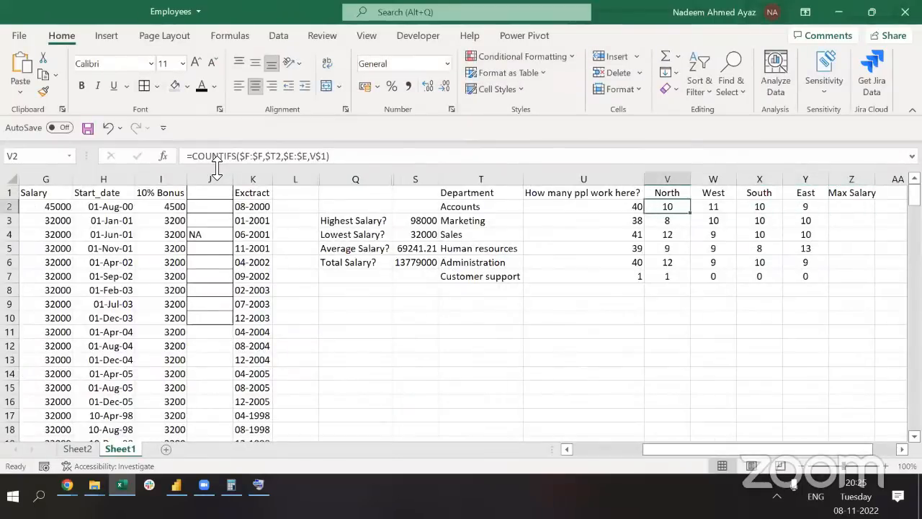
{"action": "key", "text": "ctrl+Left"}
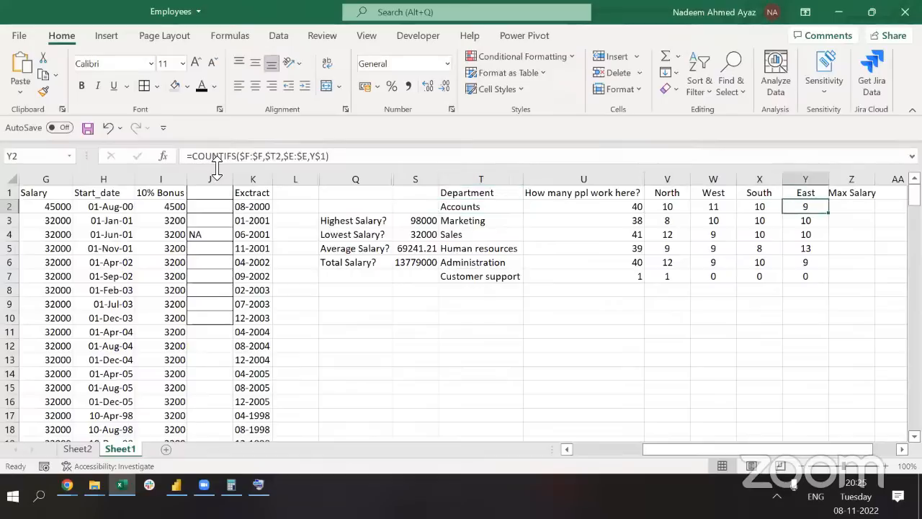
{"action": "key", "text": "ctrl+Right"}
{"action": "key", "text": "Right"}
{"action": "type", "text": "=ma"}
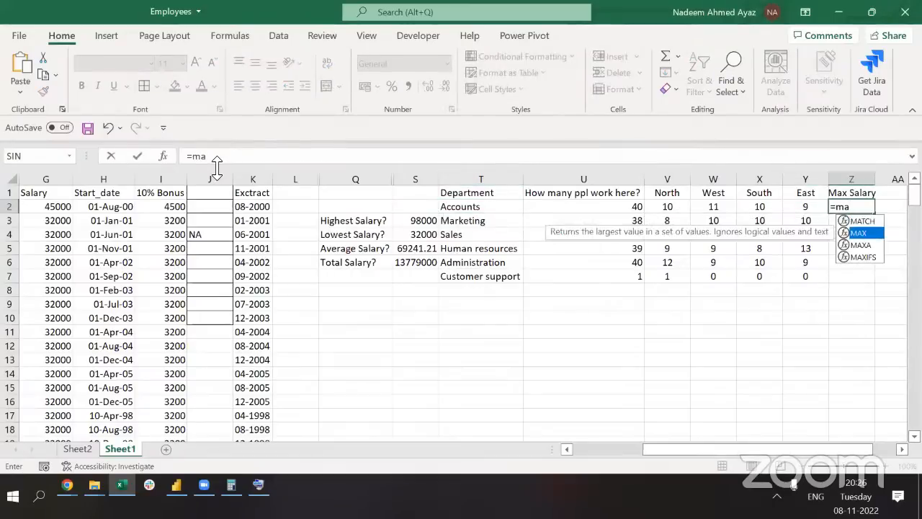
{"action": "key", "text": "Down"}
{"action": "key", "text": "Down"}
{"action": "key", "text": "Tab"}
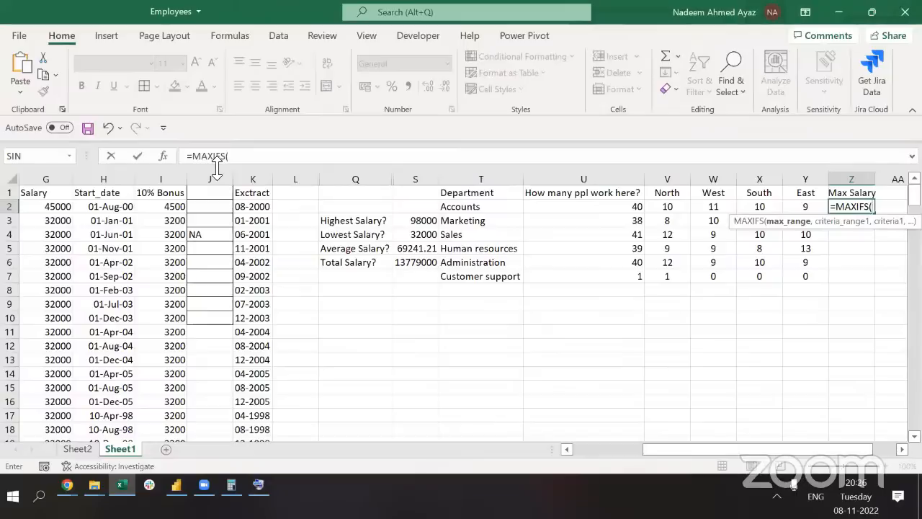
{"action": "left_click", "coordinate": [54, 178]}
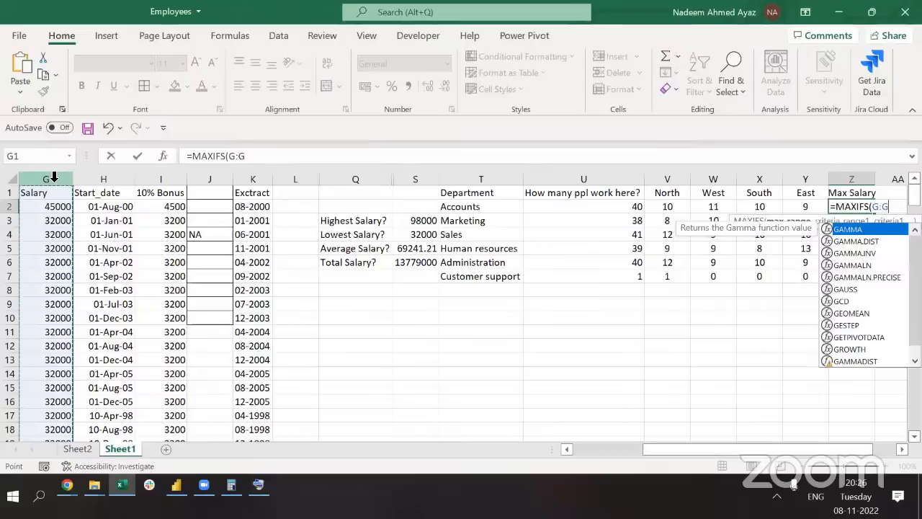
{"action": "key", "text": "F4"}
{"action": "type", "text": ","}
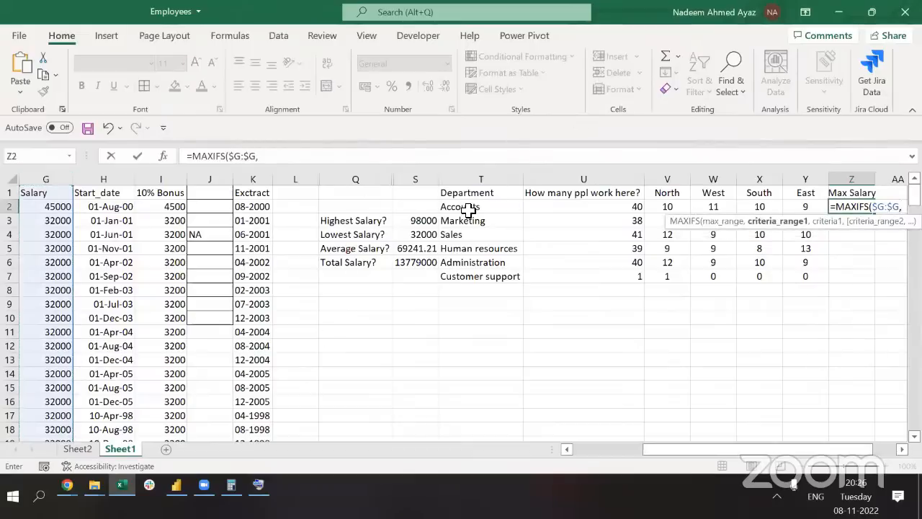
Complete Z2 as =MAXIFS($G:$G,$F:$F,$T2), using Department and the row's department as criteria
{"action": "left_click", "coordinate": [125, 232]}
{"action": "key", "text": "Left"}
{"action": "key", "text": "Left"}
{"action": "key", "text": "Left"}
{"action": "key", "text": "Left"}
{"action": "key", "text": "Right"}
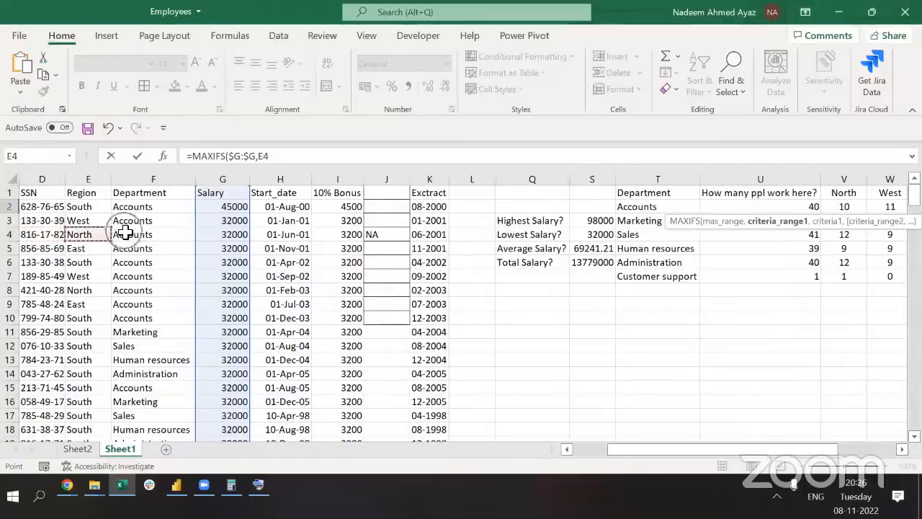
{"action": "left_click", "coordinate": [151, 180]}
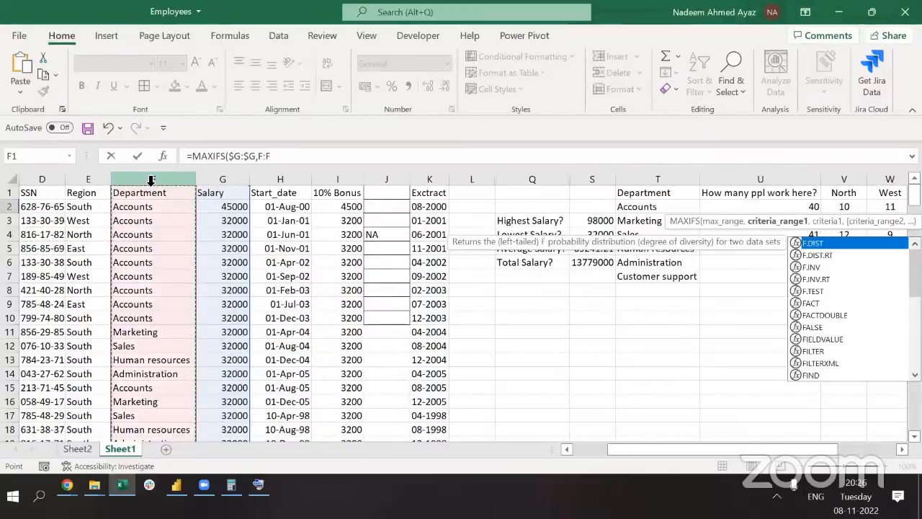
{"action": "key", "text": "F4"}
{"action": "type", "text": ","}
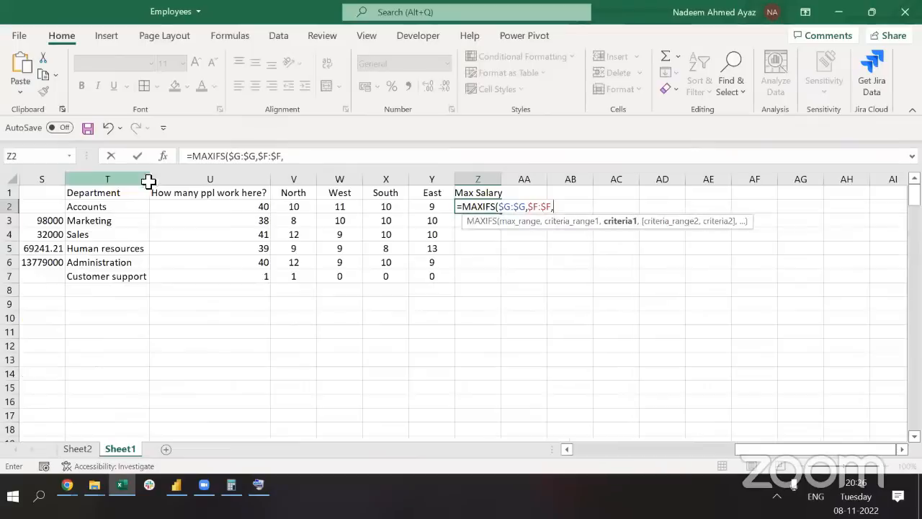
{"action": "left_click", "coordinate": [116, 210]}
{"action": "key", "text": "F4"}
{"action": "key", "text": "F4"}
{"action": "key", "text": "F4"}
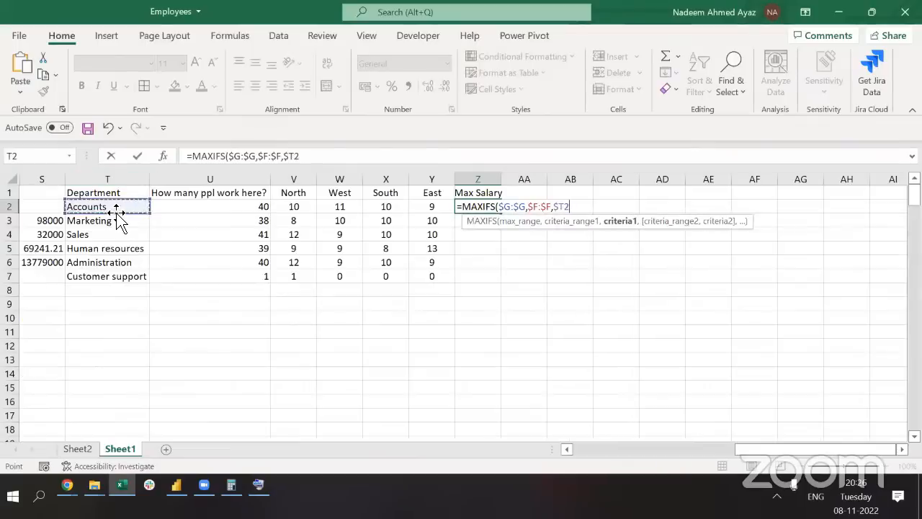
{"action": "type", "text": ")"}
{"action": "key", "text": "Return"}
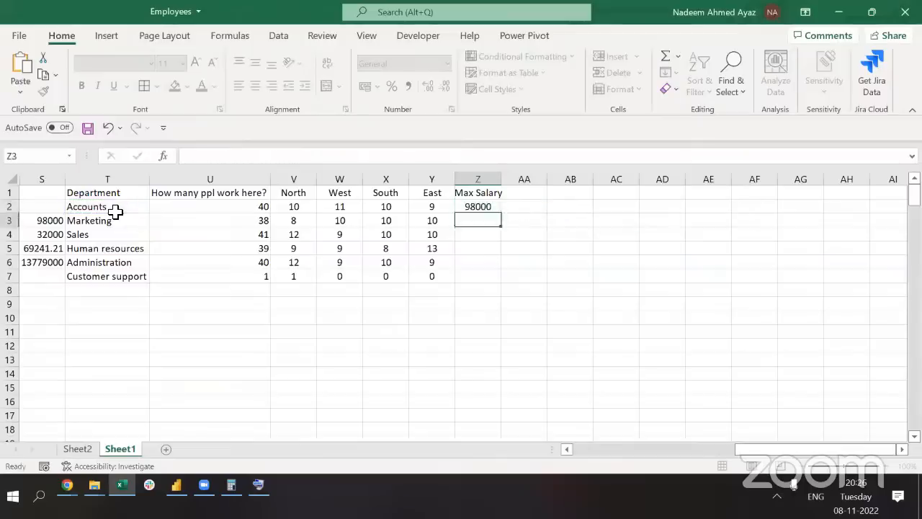
Fill the MAXIFS formula down Z2:Z7 for every department
{"action": "key", "text": "Up"}
{"action": "key", "text": "Left"}
{"action": "key", "text": "ctrl+Down"}
{"action": "key", "text": "Right"}
{"action": "key", "text": "ctrl+shift+Up"}
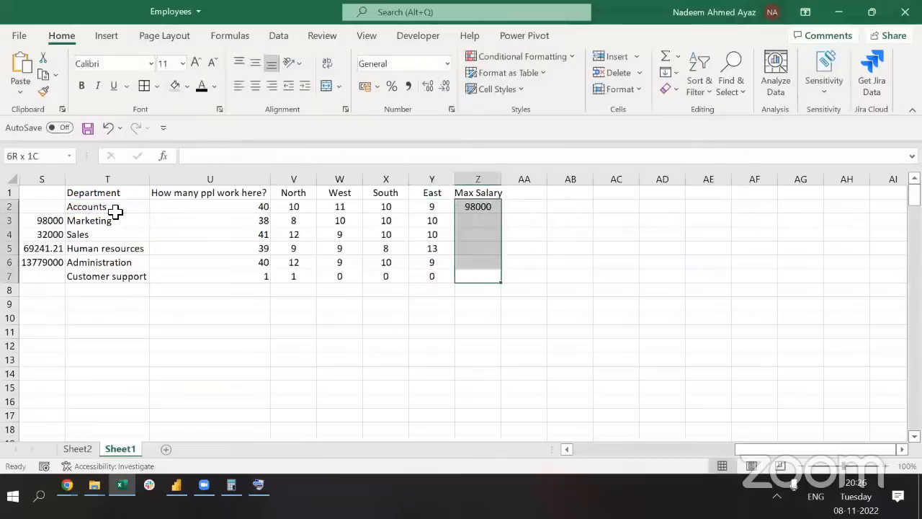
{"action": "key", "text": "Return"}
{"action": "key", "text": "F2"}
{"action": "key", "text": "ctrl+Return"}
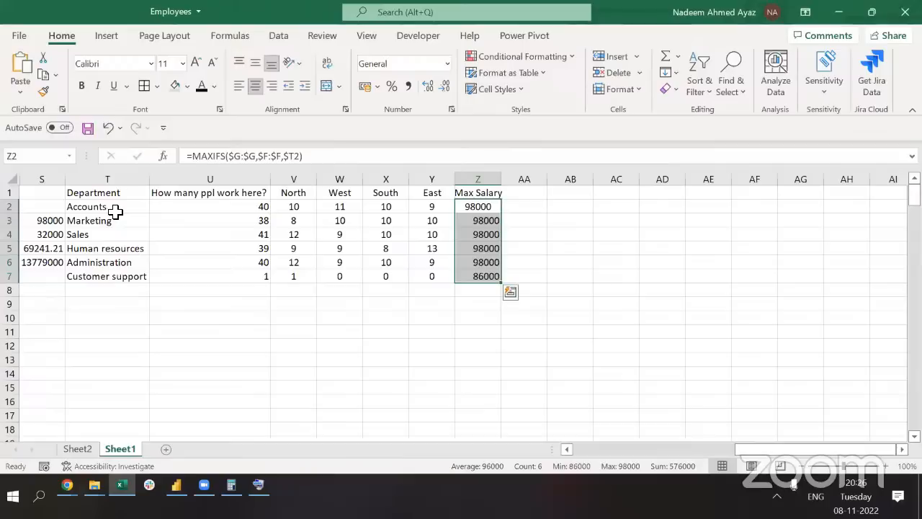
Centre-align the Max Salary values in Z2:Z7
{"action": "key", "text": "Up"}
{"action": "key", "text": "Down"}
{"action": "key", "text": "ctrl+shift+Down"}
{"action": "key", "text": "alt"}
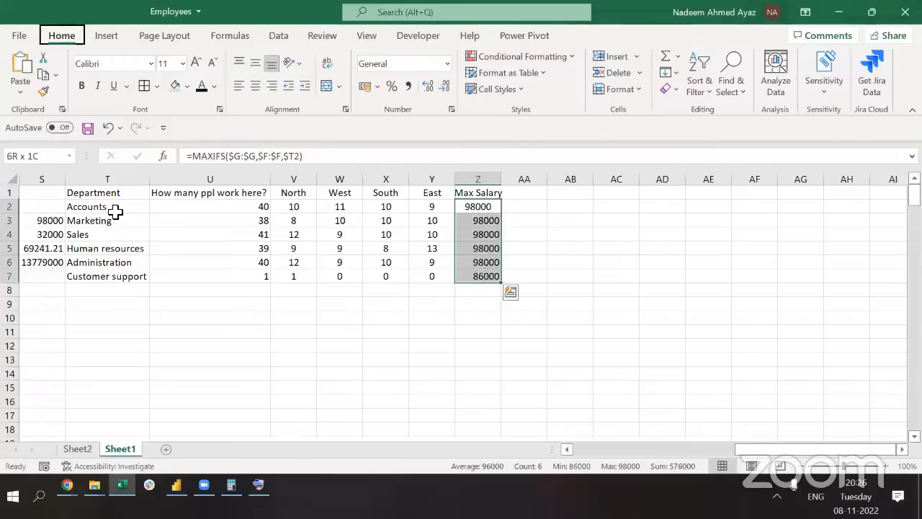
{"action": "key", "text": "h"}
{"action": "key", "text": "a"}
{"action": "key", "text": "c"}
{"action": "key", "text": "Down"}
{"action": "key", "text": "Up"}
{"action": "key", "text": "ctrl+shift+Down"}
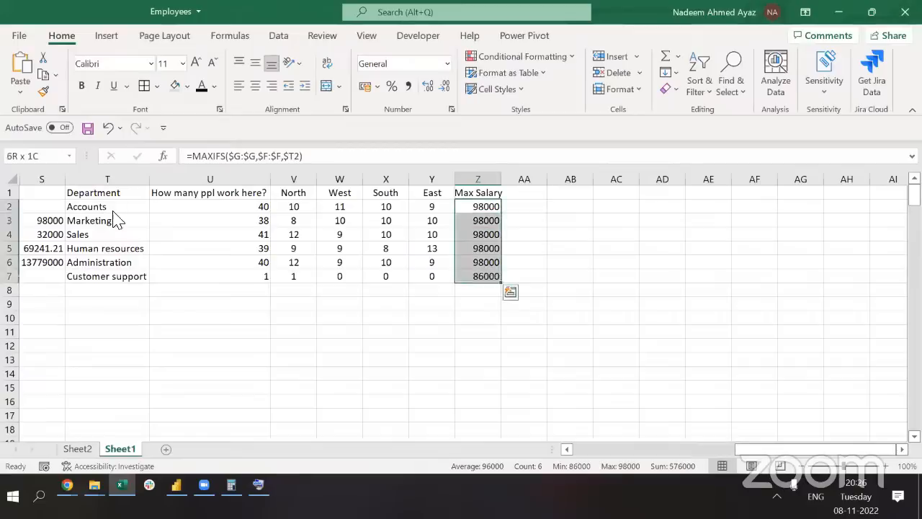
{"action": "key", "text": "alt"}
{"action": "key", "text": "h"}
{"action": "key", "text": "a"}
{"action": "key", "text": "c"}
{"action": "key", "text": "Left"}
{"action": "key", "text": "Left"}
{"action": "key", "text": "Left"}
{"action": "key", "text": "Left"}
{"action": "key", "text": "Left"}
{"action": "key", "text": "Left"}
{"action": "key", "text": "Left"}
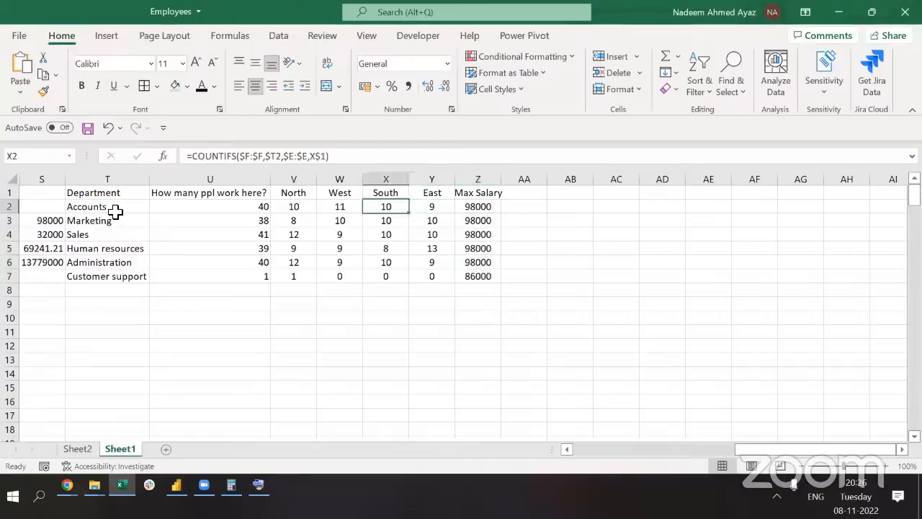
{"action": "key", "text": "Right"}
{"action": "key", "text": "Right"}
{"action": "key", "text": "Right"}
{"action": "key", "text": "Right"}
{"action": "key", "text": "Right"}
{"action": "key", "text": "Right"}
{"action": "key", "text": "Right"}
{"action": "key", "text": "Up"}
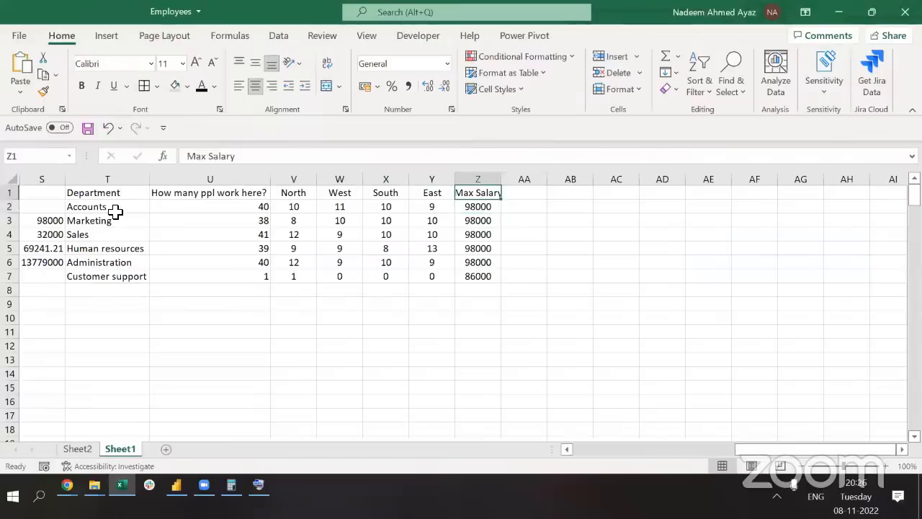
Add the header 'Min Salary' in AA1
{"action": "key", "text": "Right"}
{"action": "type", "text": "Min"}
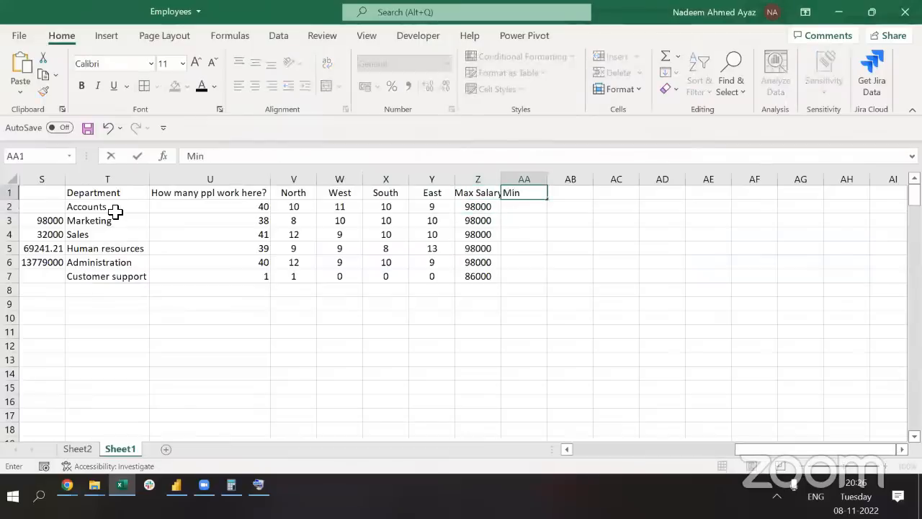
{"action": "key", "text": "Return"}
{"action": "key", "text": "Up"}
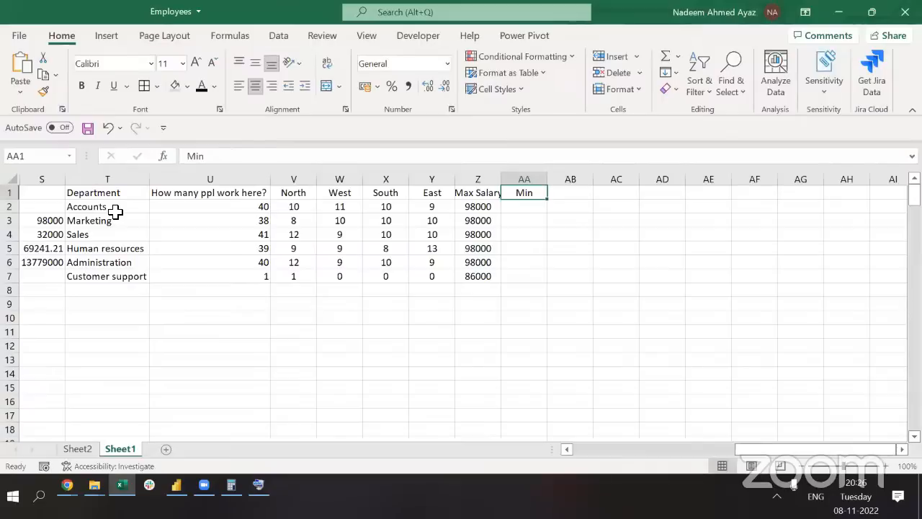
{"action": "key", "text": "F2"}
{"action": "type", "text": "Salary"}
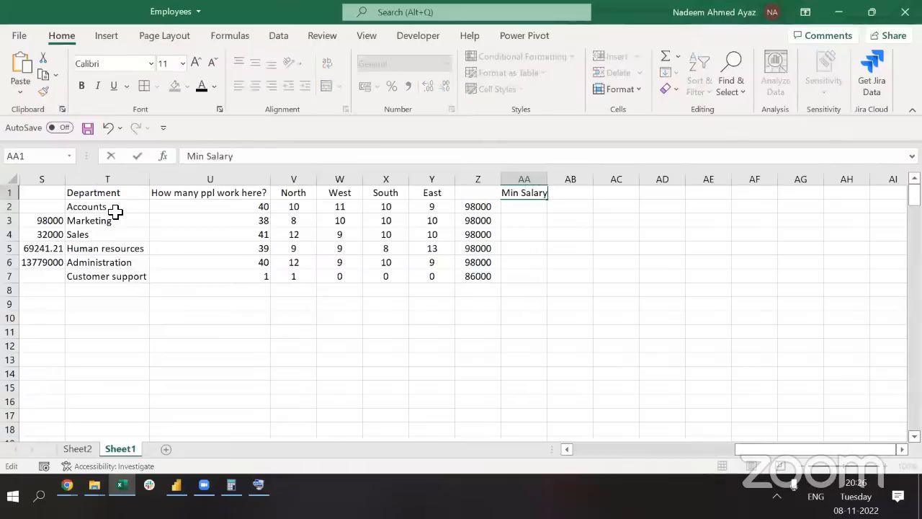
{"action": "key", "text": "Return"}
Copy Z2's formula into AA2 and change MAXIFS to MINIFS
{"action": "key", "text": "Left"}
{"action": "key", "text": "F2"}
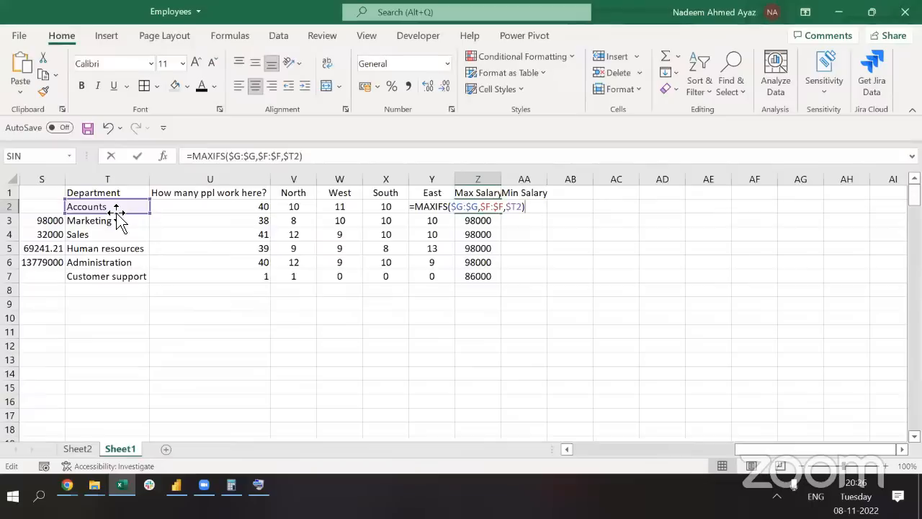
{"action": "key", "text": "Tab"}
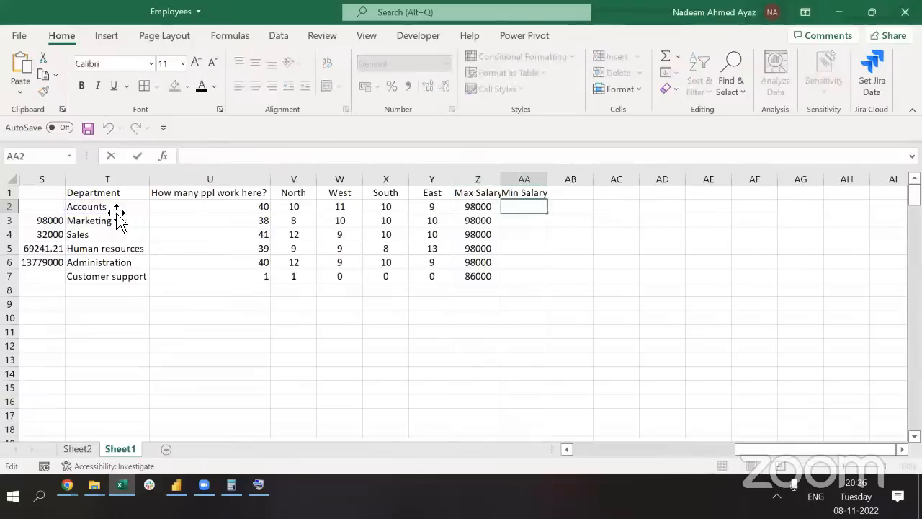
{"action": "key", "text": "ctrl+r"}
{"action": "key", "text": "F2"}
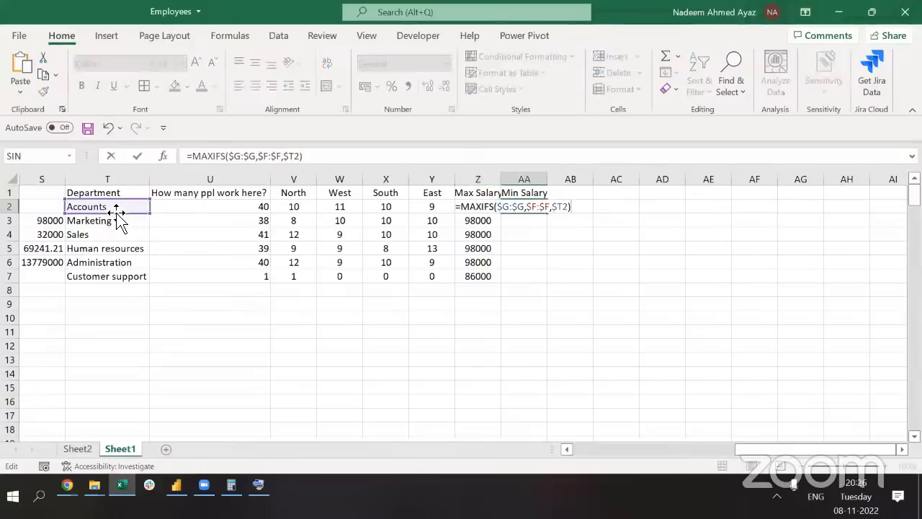
{"action": "left_click", "coordinate": [220, 157]}
{"action": "key", "text": "shift+Left"}
{"action": "key", "text": "shift+Left"}
{"action": "key", "text": "shift+Left"}
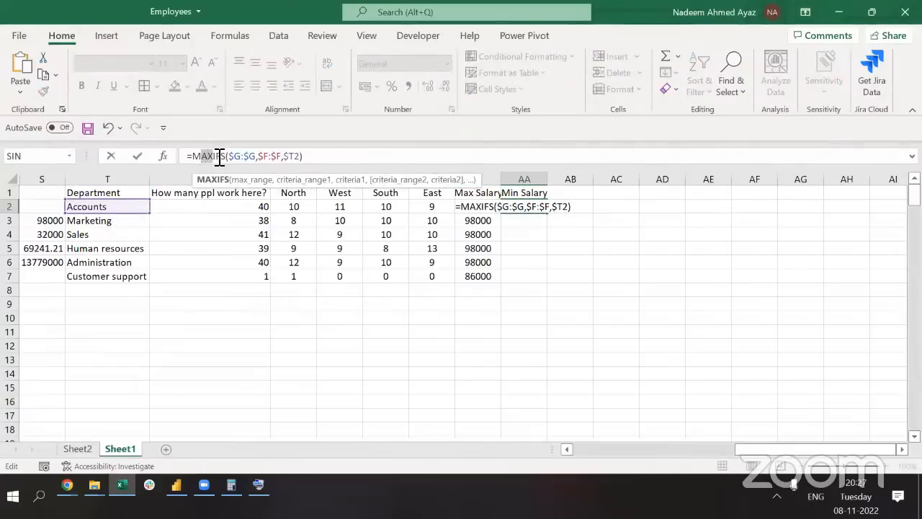
{"action": "type", "text": "IN"}
{"action": "key", "text": "ctrl+Return"}
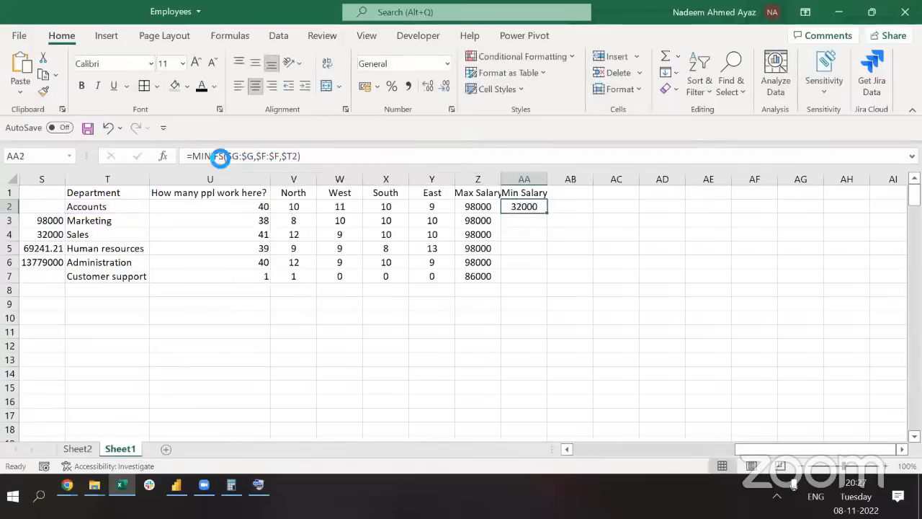
Copy the MINIFS formula down AA2:AA7, giving 32000 and 86000 for Customer support
{"action": "key", "text": "ctrl+c"}
{"action": "key", "text": "Left"}
{"action": "key", "text": "ctrl+Down"}
{"action": "key", "text": "Right"}
{"action": "key", "text": "ctrl+shift+Up"}
{"action": "key", "text": "ctrl+v"}
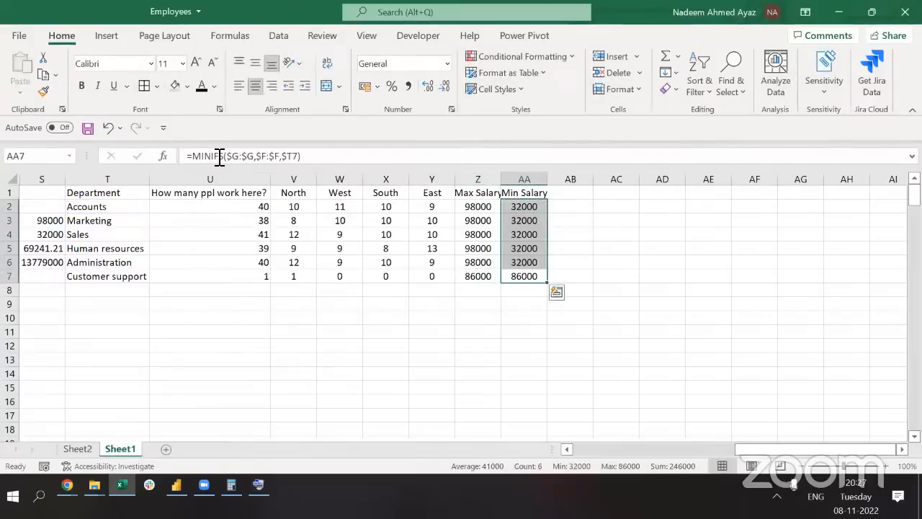
{"action": "key", "text": "ctrl+Up"}
{"action": "key", "text": "Down"}
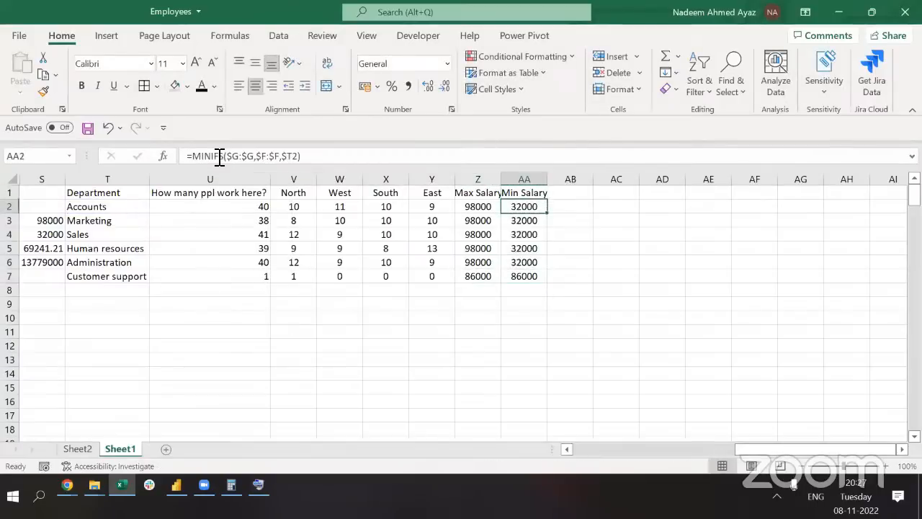
{"action": "key", "text": "ctrl+Down"}
{"action": "key", "text": "Left"}
{"action": "key", "text": "Left"}
{"action": "key", "text": "Left"}
{"action": "key", "text": "Left"}
{"action": "key", "text": "Left"}
{"action": "key", "text": "Left"}
{"action": "key", "text": "Left"}
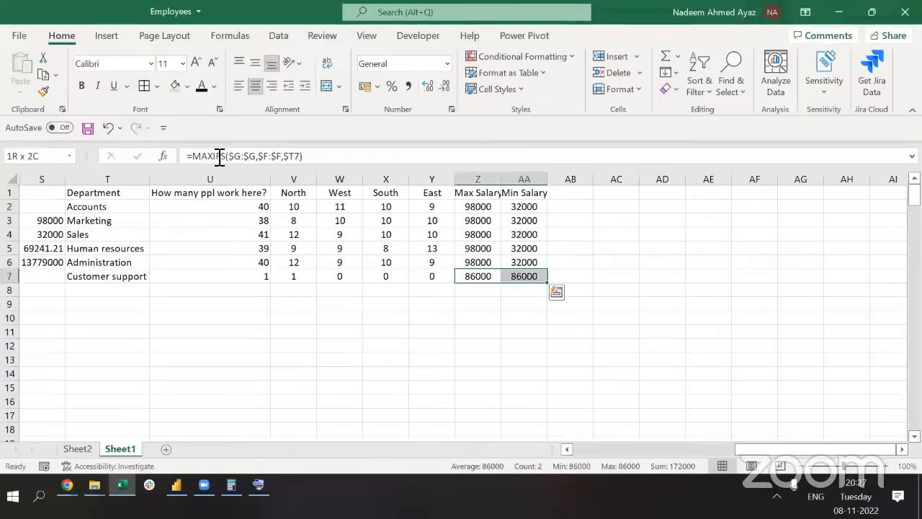
{"action": "key", "text": "ctrl+Right"}
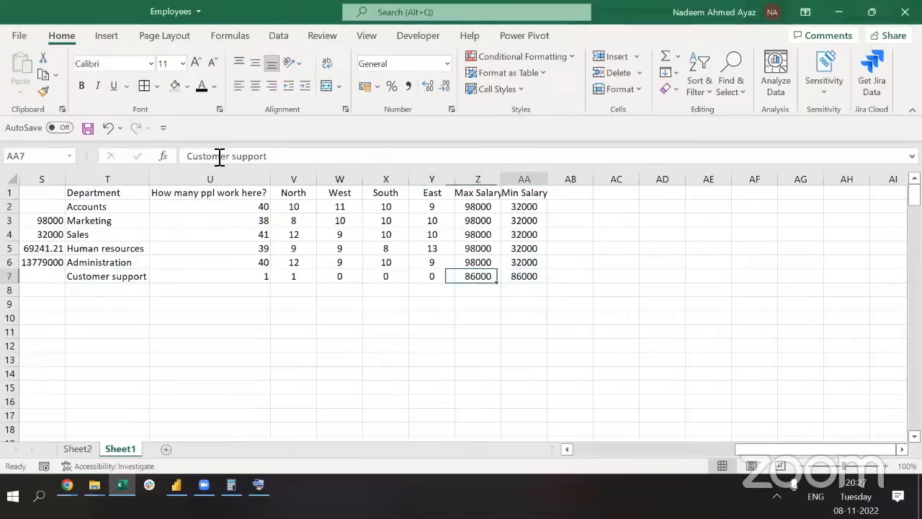
Begin the next header by typing 'Ag' in the cell after Min Salary
{"action": "key", "text": "Up"}
{"action": "key", "text": "Up"}
{"action": "key", "text": "Up"}
{"action": "key", "text": "Up"}
{"action": "key", "text": "Up"}
{"action": "key", "text": "Up"}
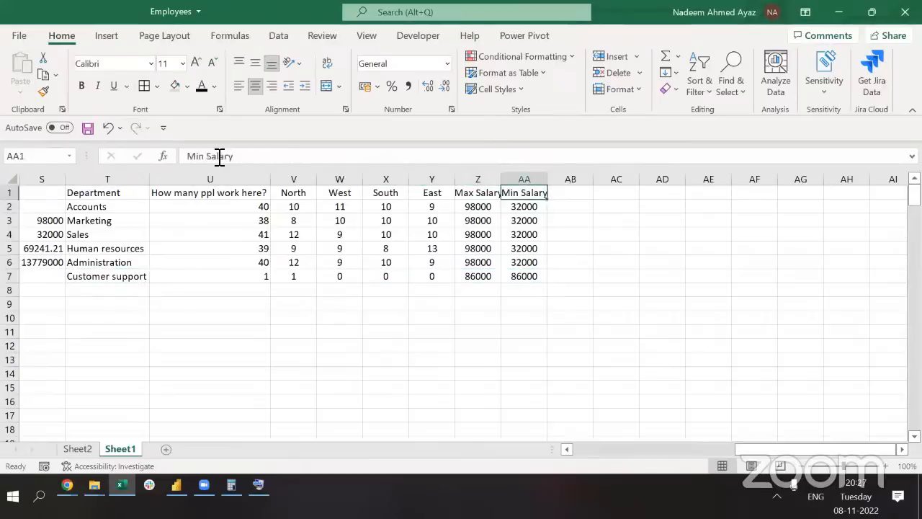
{"action": "key", "text": "Right"}
{"action": "type", "text": "Ag"}
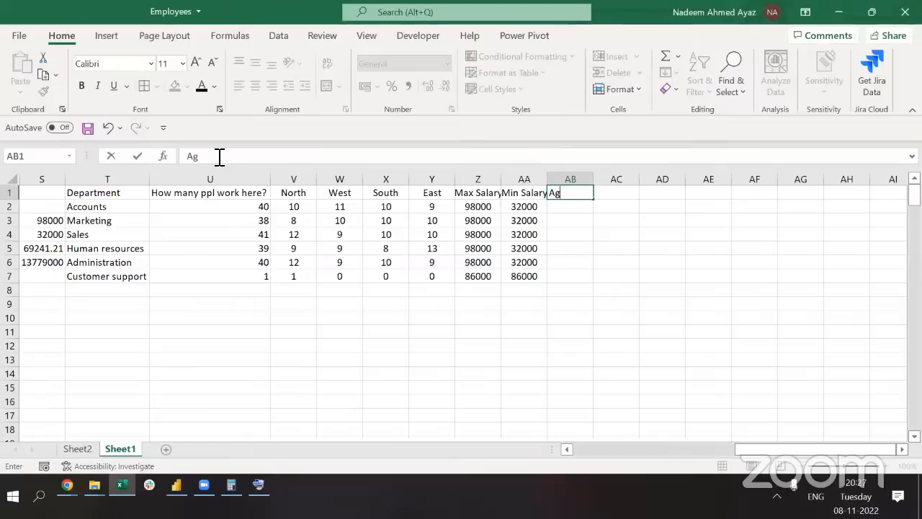
{"action": "key", "text": "BackSpace"}
{"action": "type", "text": "vg Salary"}
{"action": "key", "text": "Return"}
{"action": "type", "text": "=ave"}
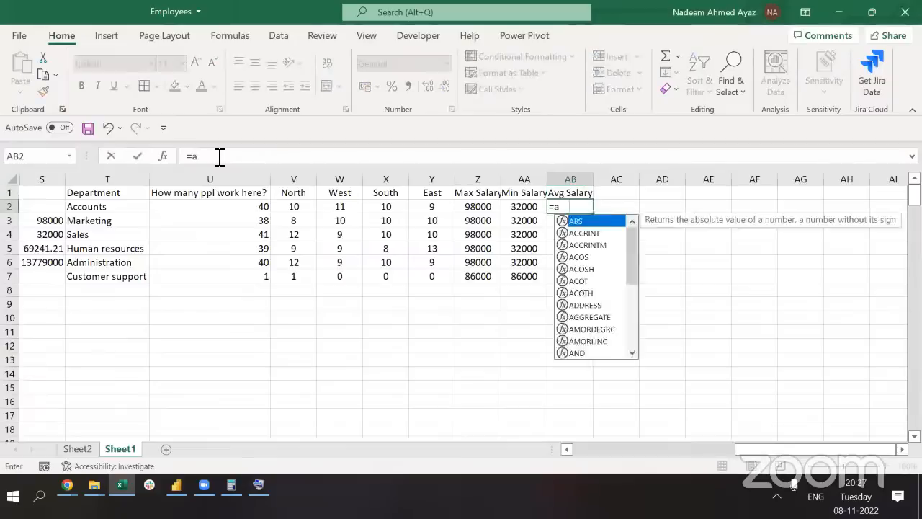
{"action": "key", "text": "Down"}
{"action": "key", "text": "Down"}
{"action": "key", "text": "Down"}
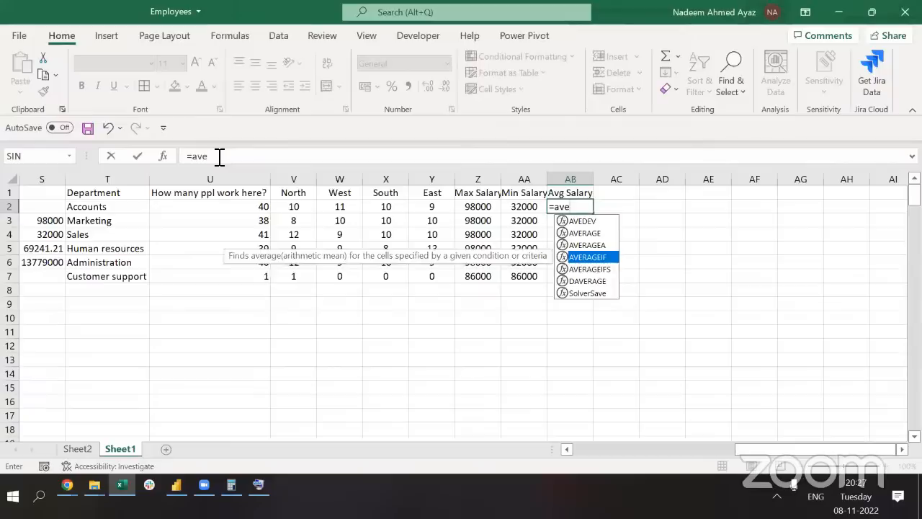
{"action": "key", "text": "Down"}
{"action": "key", "text": "Tab"}
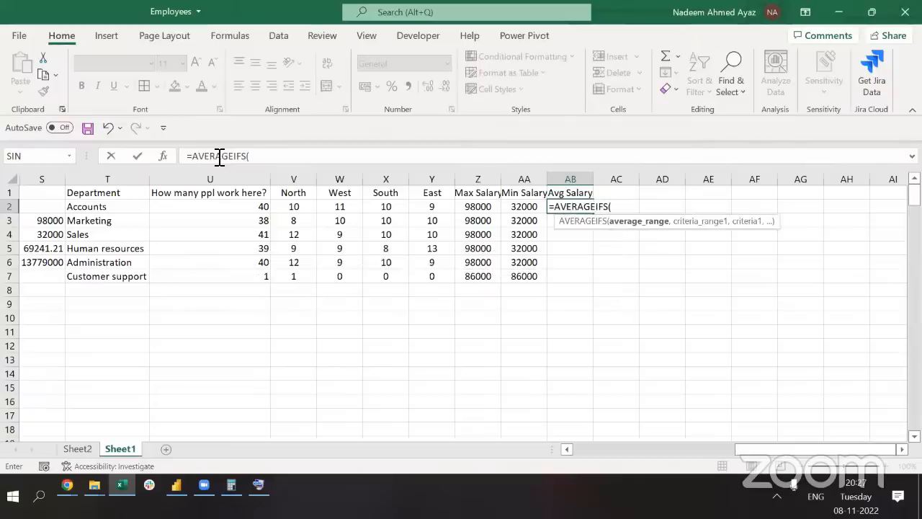
{"action": "key", "text": "Left"}
{"action": "key", "text": "Up"}
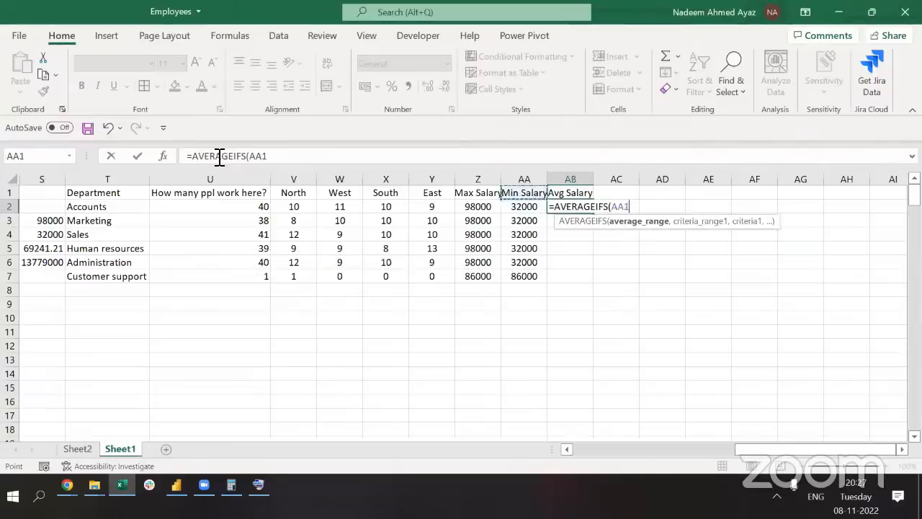
{"action": "key", "text": "Left"}
{"action": "key", "text": "Left"}
{"action": "key", "text": "Left"}
{"action": "key", "text": "Left"}
{"action": "key", "text": "Left"}
{"action": "key", "text": "Left"}
{"action": "key", "text": "Left"}
{"action": "key", "text": "Left"}
{"action": "key", "text": "Left"}
{"action": "key", "text": "Left"}
{"action": "key", "text": "Left"}
{"action": "key", "text": "Left"}
{"action": "key", "text": "Left"}
{"action": "key", "text": "Left"}
{"action": "key", "text": "Left"}
{"action": "key", "text": "Left"}
{"action": "key", "text": "Left"}
{"action": "key", "text": "Left"}
{"action": "key", "text": "Left"}
{"action": "key", "text": "Left"}
{"action": "key", "text": "Left"}
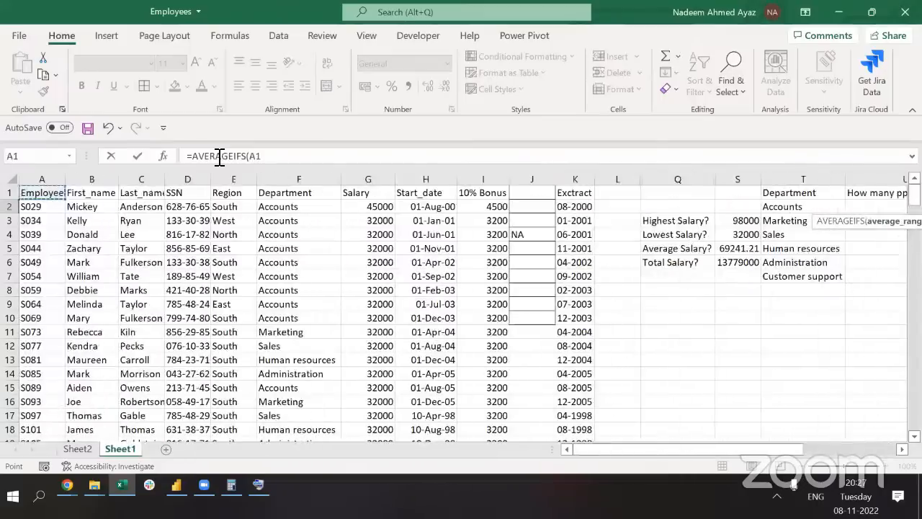
{"action": "key", "text": "Right"}
{"action": "key", "text": "Right"}
{"action": "key", "text": "Right"}
{"action": "key", "text": "Right"}
{"action": "key", "text": "Right"}
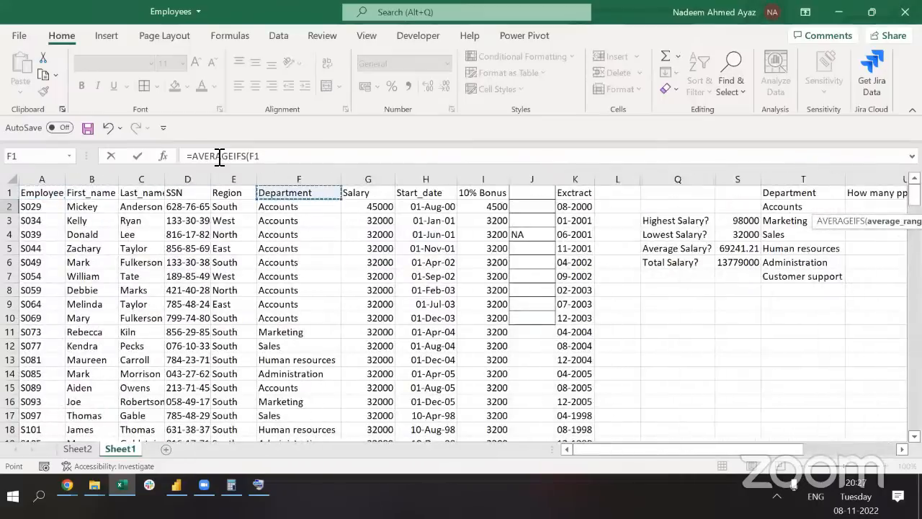
{"action": "key", "text": "Right"}
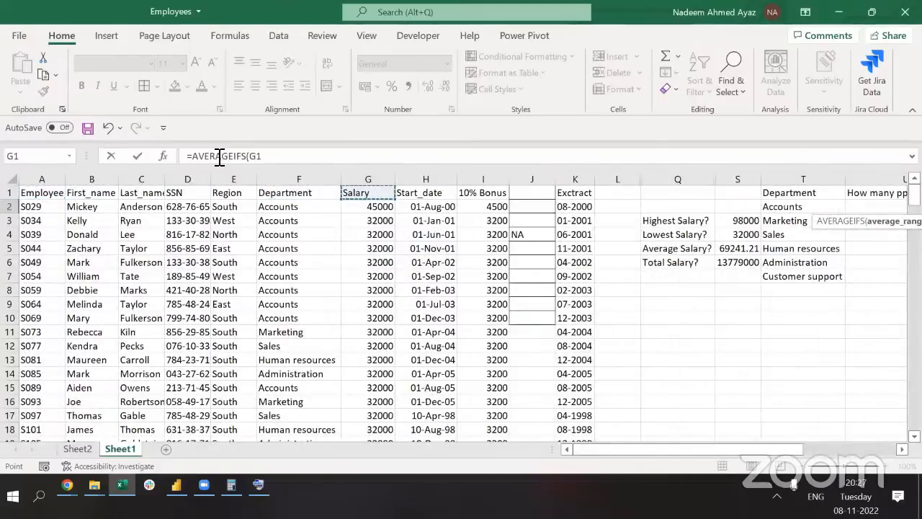
{"action": "key", "text": "ctrl+space"}
{"action": "key", "text": "F4"}
{"action": "type", "text": ","}
{"action": "key", "text": "Up"}
{"action": "key", "text": "Left"}
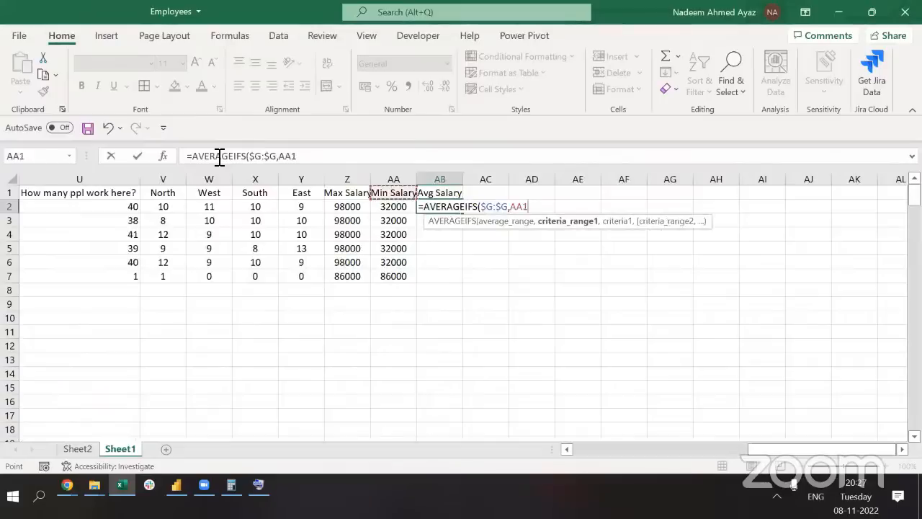
{"action": "key", "text": "ctrl+Left"}
{"action": "key", "text": "ctrl+Left"}
{"action": "key", "text": "ctrl+Left"}
{"action": "key", "text": "ctrl+Left"}
{"action": "key", "text": "Right"}
{"action": "key", "text": "Right"}
{"action": "key", "text": "Right"}
{"action": "key", "text": "Right"}
{"action": "key", "text": "Right"}
{"action": "key", "text": "ctrl+space"}
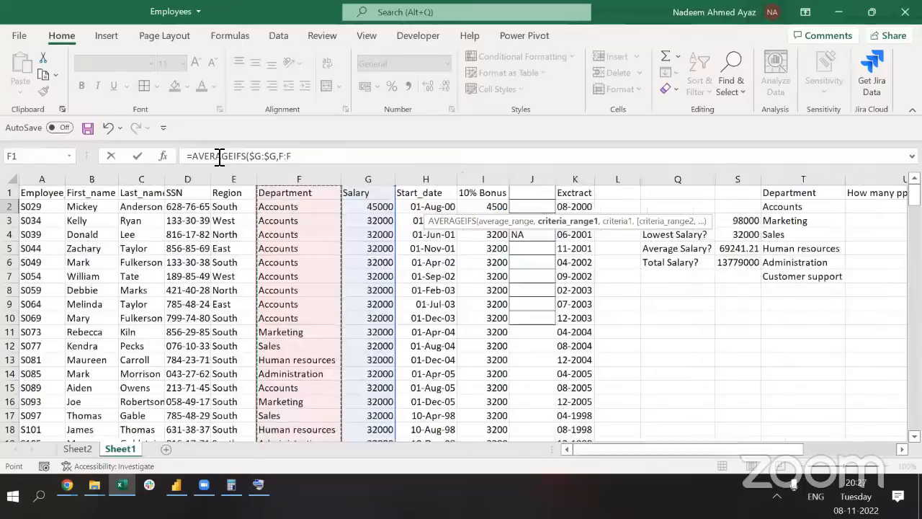
{"action": "type", "text": ","}
{"action": "key", "text": "Left"}
{"action": "key", "text": "Left"}
{"action": "key", "text": "Left"}
{"action": "key", "text": "Left"}
{"action": "key", "text": "Left"}
{"action": "key", "text": "Left"}
{"action": "key", "text": "Left"}
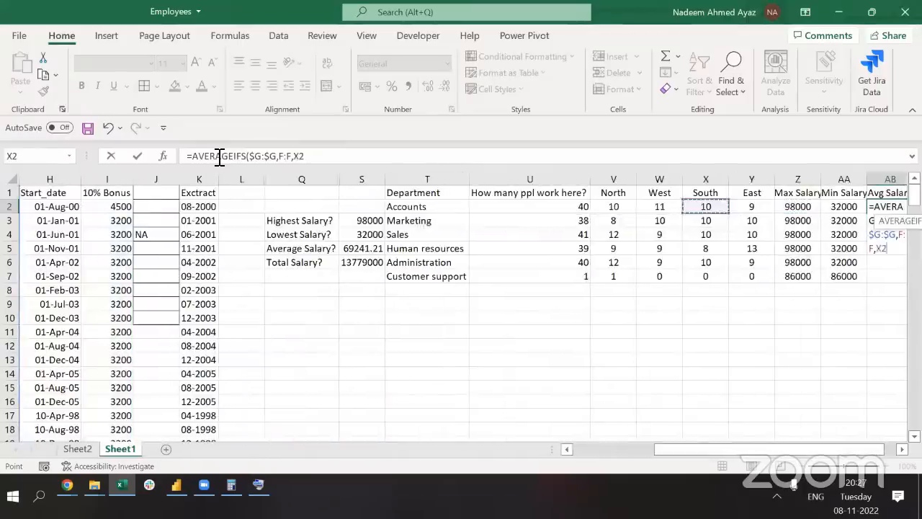
{"action": "key", "text": "Left"}
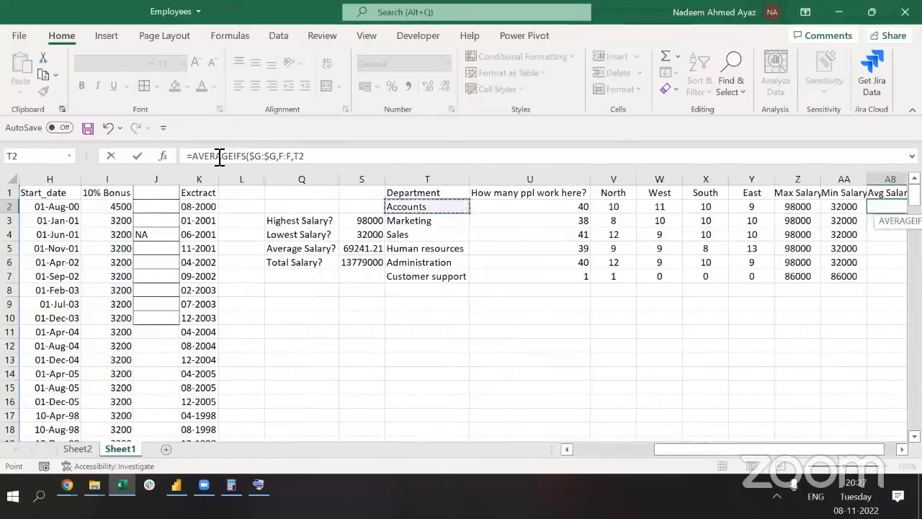
{"action": "key", "text": "F4"}
{"action": "key", "text": "F4"}
{"action": "key", "text": "F4"}
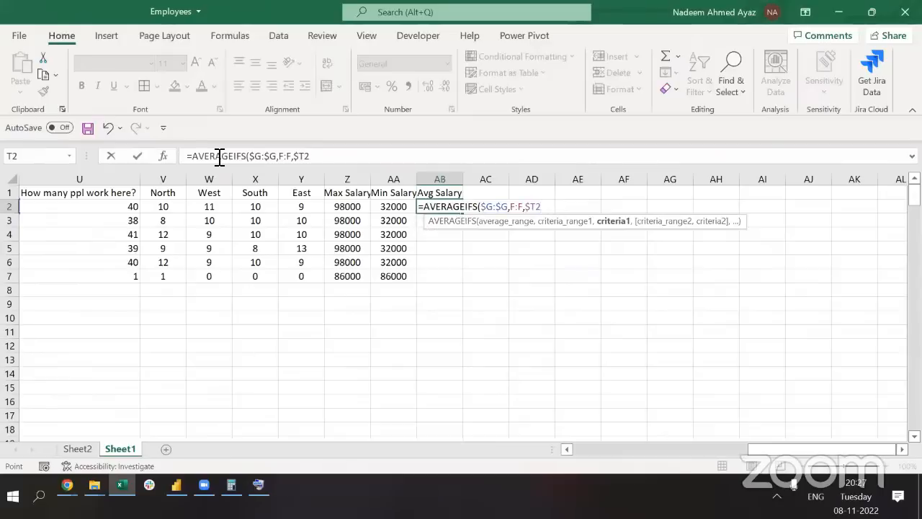
{"action": "type", "text": ")"}
{"action": "key", "text": "Return"}
{"action": "key", "text": "Up"}
{"action": "key", "text": "Left"}
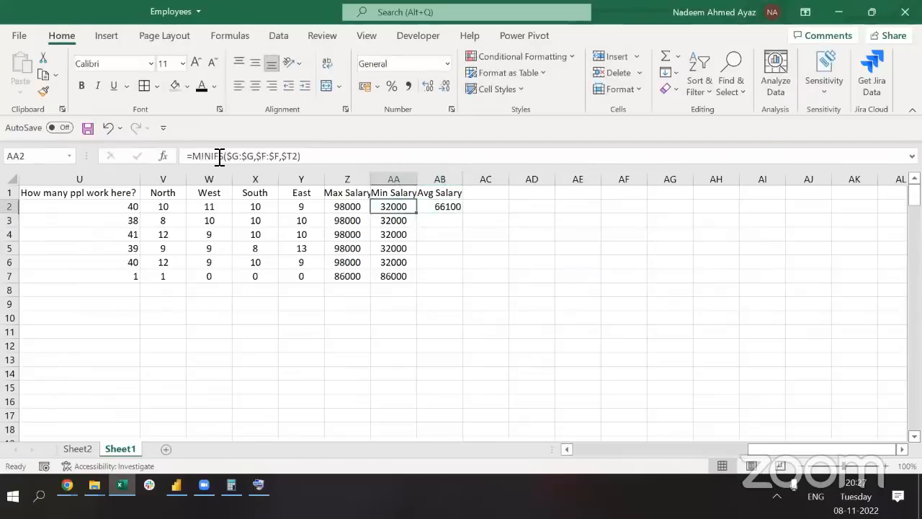
{"action": "key", "text": "Right"}
{"action": "key", "text": "shift+Down"}
{"action": "key", "text": "shift+Down"}
{"action": "key", "text": "shift+Down"}
{"action": "key", "text": "shift+Down"}
{"action": "key", "text": "shift+Down"}
{"action": "key", "text": "F2"}
{"action": "key", "text": "ctrl+Return"}
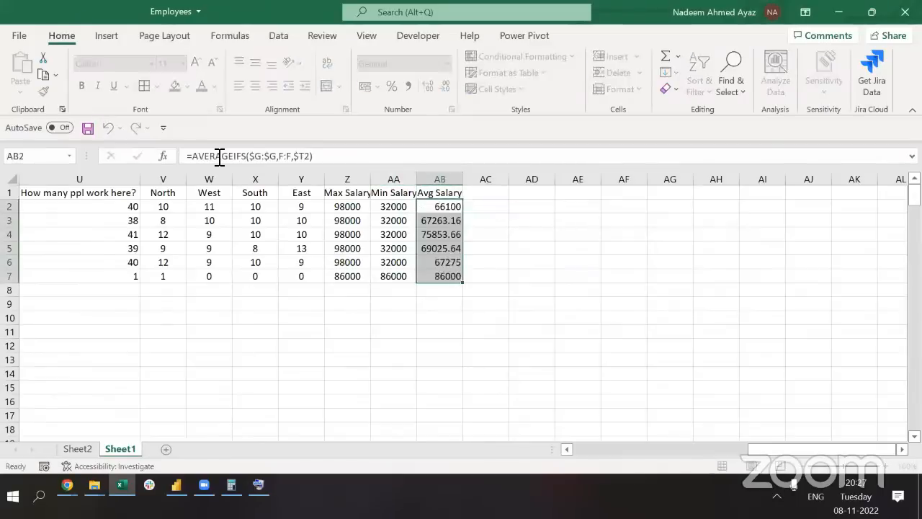
{"action": "key", "text": "Up"}
{"action": "key", "text": "Down"}
{"action": "key", "text": "Down"}
{"action": "key", "text": "Down"}
{"action": "key", "text": "Down"}
{"action": "key", "text": "Down"}
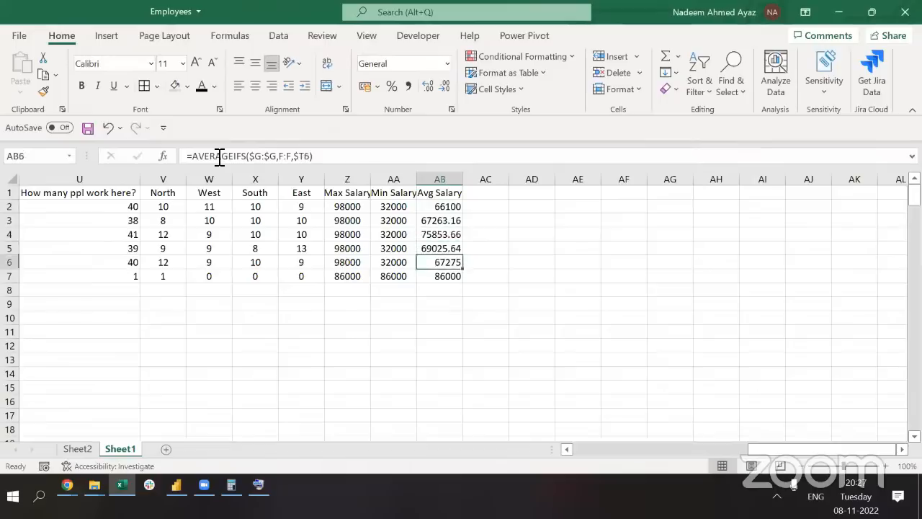
{"action": "key", "text": "Up"}
{"action": "key", "text": "Up"}
{"action": "key", "text": "Up"}
{"action": "key", "text": "Up"}
{"action": "key", "text": "Up"}
{"action": "key", "text": "Down"}
{"action": "key", "text": "Down"}
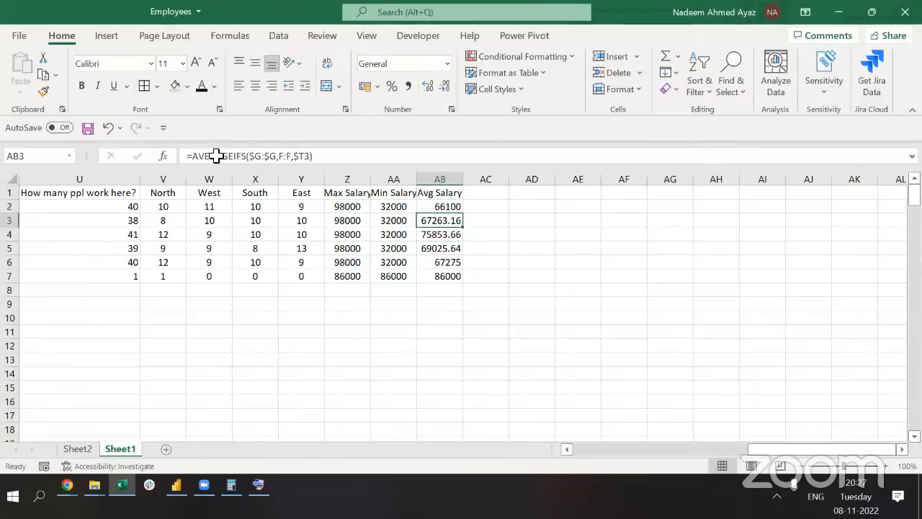
{"action": "key", "text": "Down"}
{"action": "key", "text": "Down"}
{"action": "key", "text": "Down"}
{"action": "key", "text": "Down"}
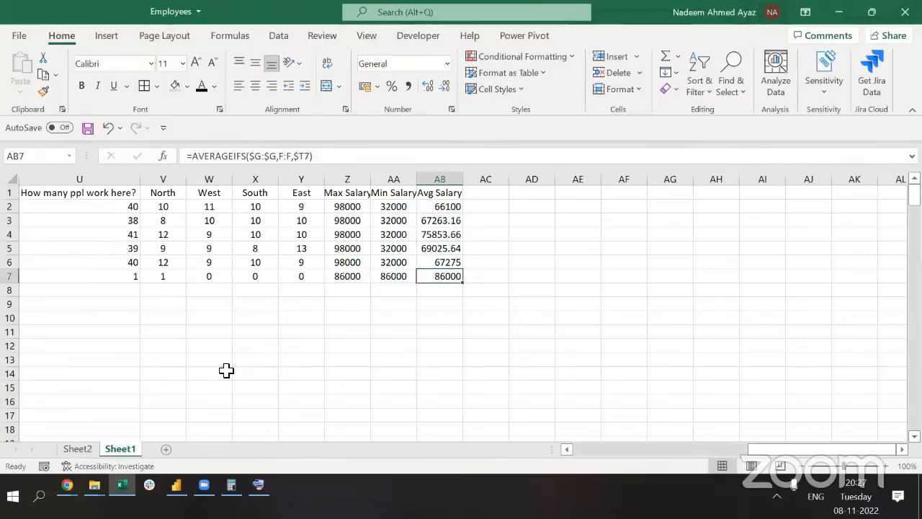
{"action": "key", "text": "alt+Tab"}
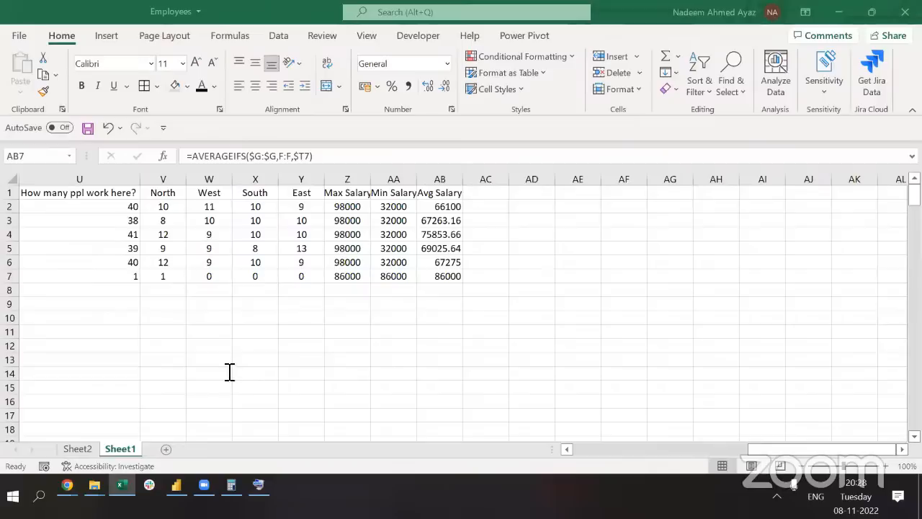
{"action": "left_click", "coordinate": [387, 234]}
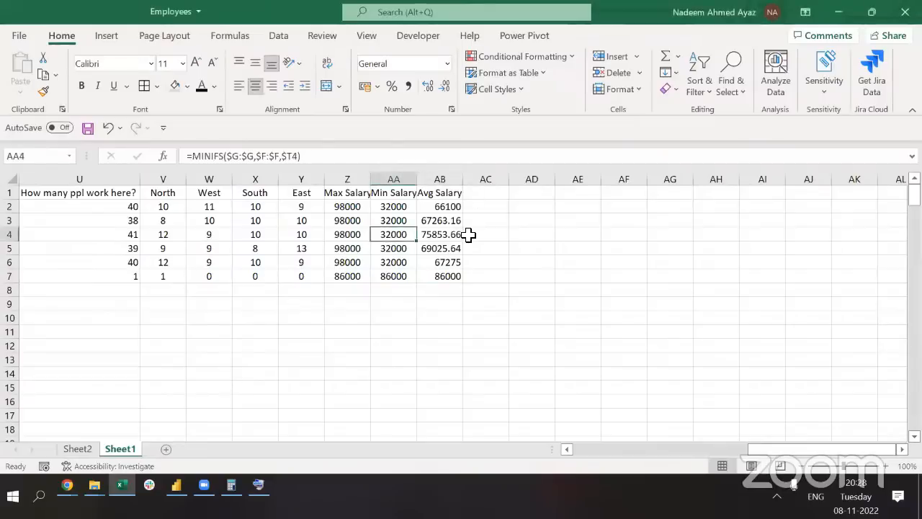
{"action": "key", "text": "Right"}
{"action": "key", "text": "Right"}
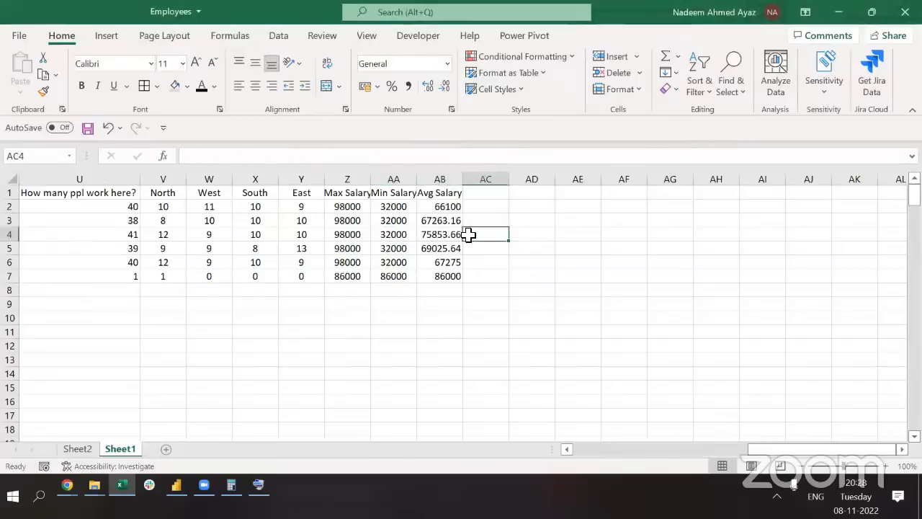
{"action": "type", "text": "=coun"}
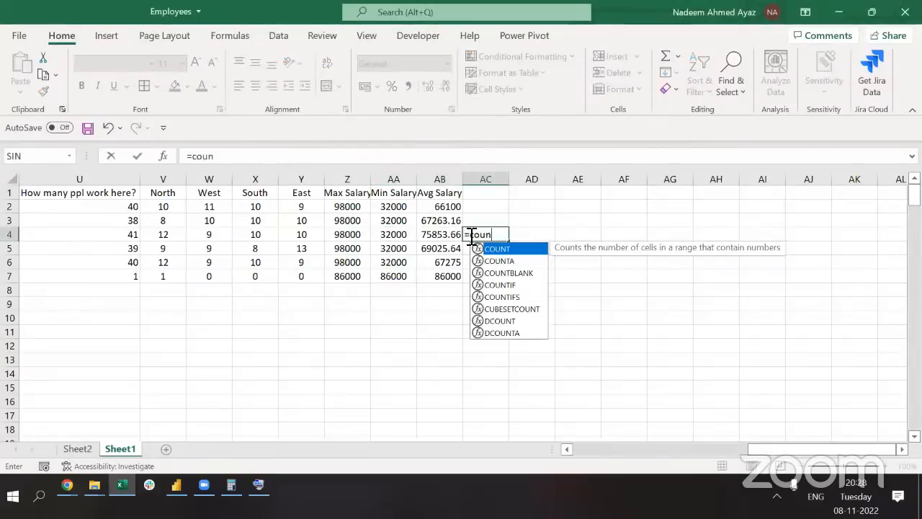
{"action": "key", "text": "Down"}
{"action": "key", "text": "Down"}
{"action": "key", "text": "Down"}
{"action": "key", "text": "Down"}
{"action": "key", "text": "Down"}
{"action": "key", "text": "Down"}
{"action": "key", "text": "Down"}
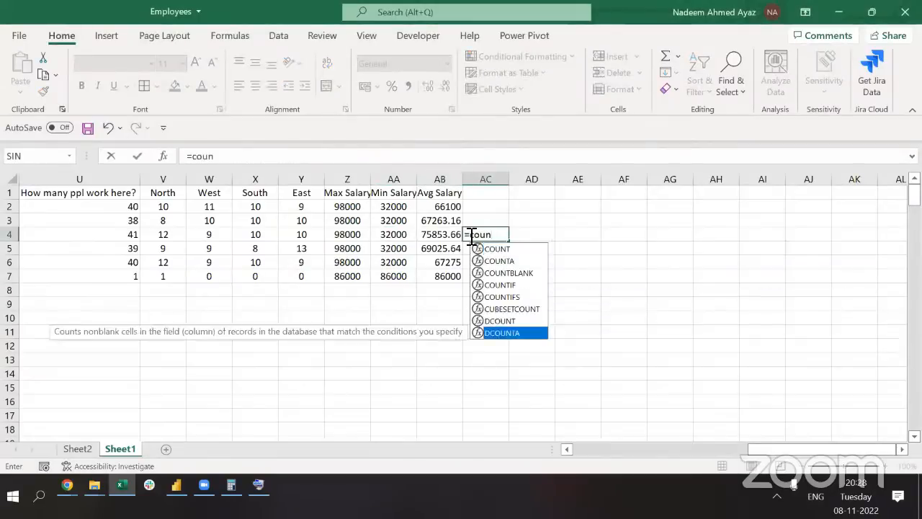
{"action": "key", "text": "Up"}
{"action": "key", "text": "Up"}
{"action": "key", "text": "Up"}
{"action": "key", "text": "Up"}
{"action": "key", "text": "Up"}
{"action": "key", "text": "Up"}
{"action": "key", "text": "Up"}
{"action": "key", "text": "Escape"}
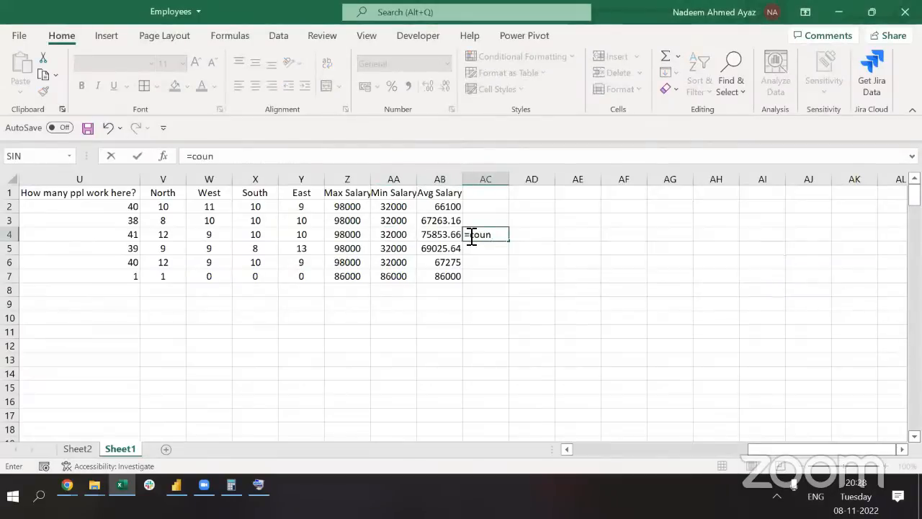
{"action": "key", "text": "Escape"}
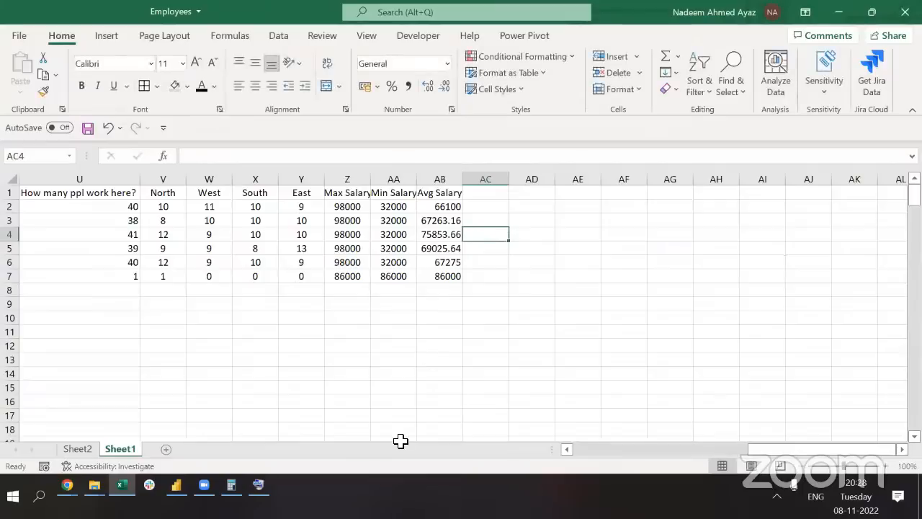
{"action": "key", "text": "alt+Tab"}
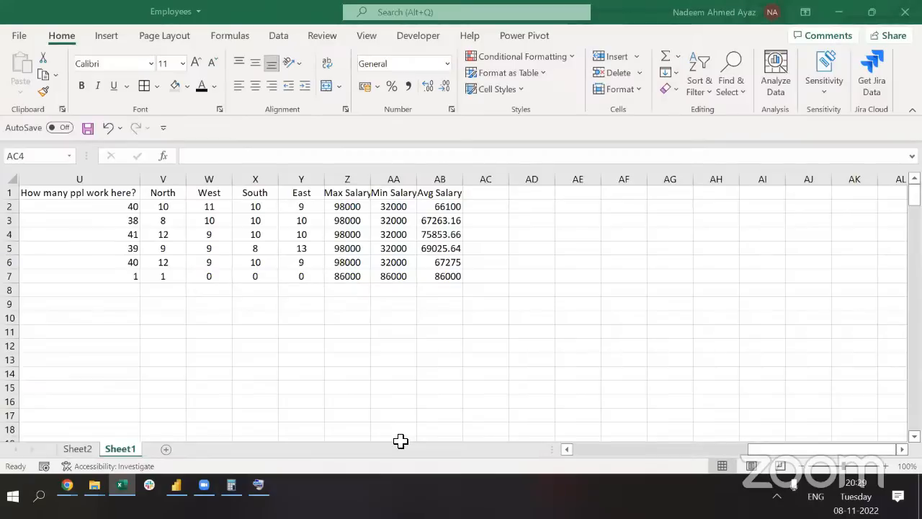
{"action": "left_click", "coordinate": [449, 234]}
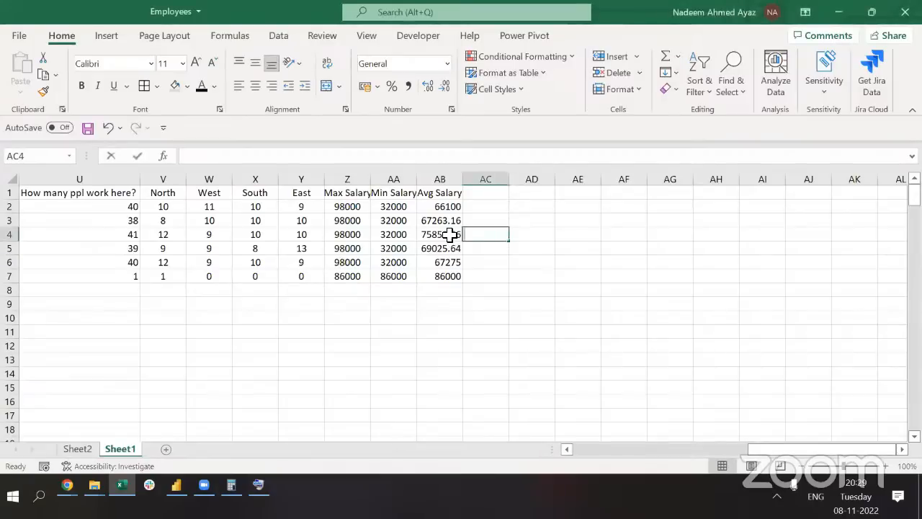
{"action": "type", "text": "=m"}
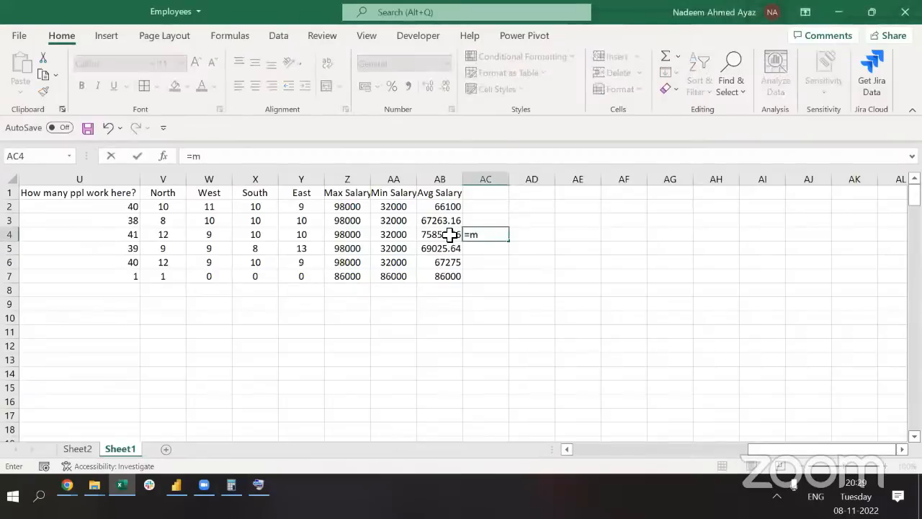
{"action": "type", "text": "a"}
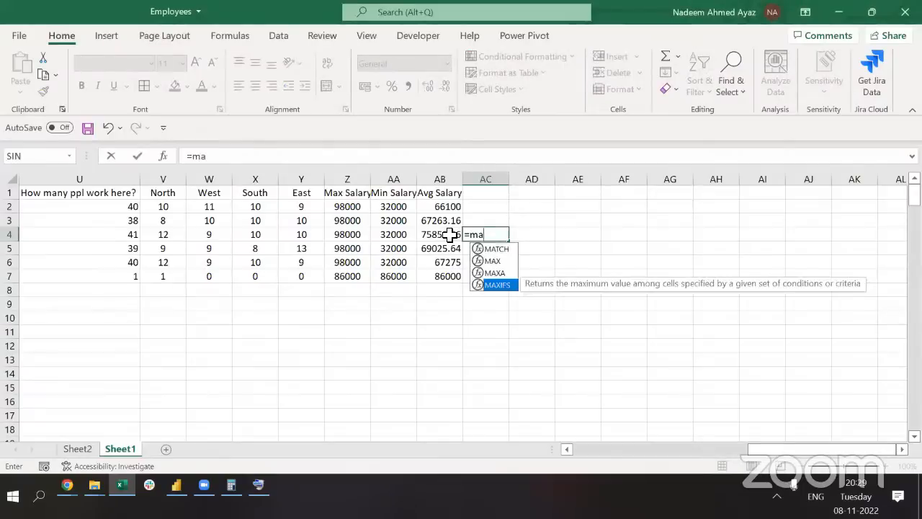
{"action": "key", "text": "Escape"}
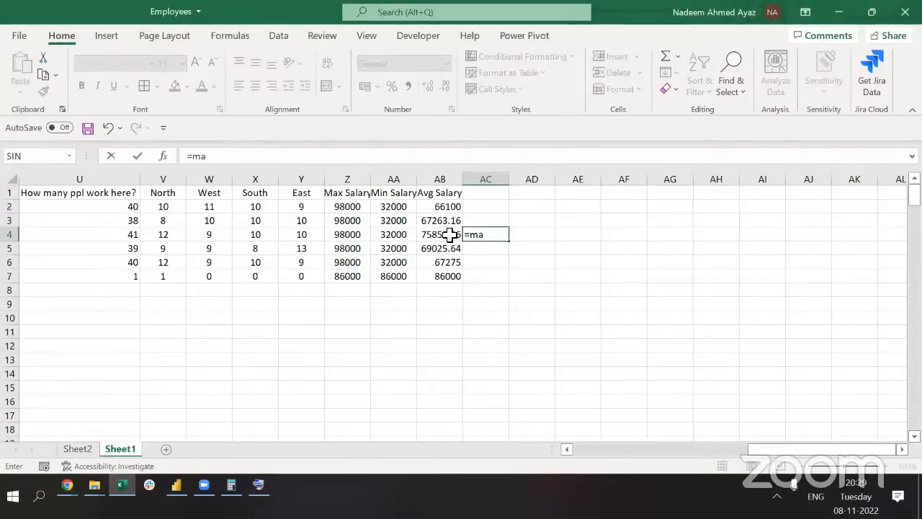
{"action": "key", "text": "Escape"}
{"action": "key", "text": "Escape"}
{"action": "key", "text": "Left"}
{"action": "key", "text": "Up"}
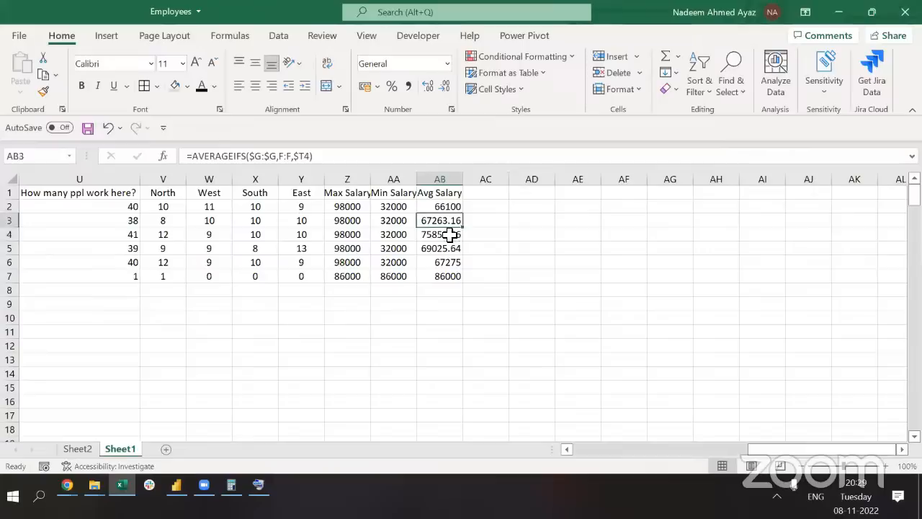
{"action": "key", "text": "Up"}
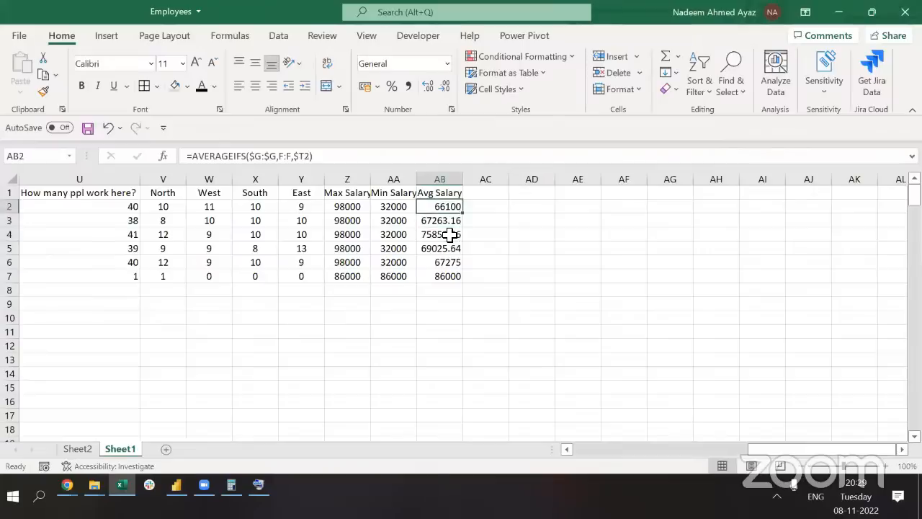
{"action": "key", "text": "Right"}
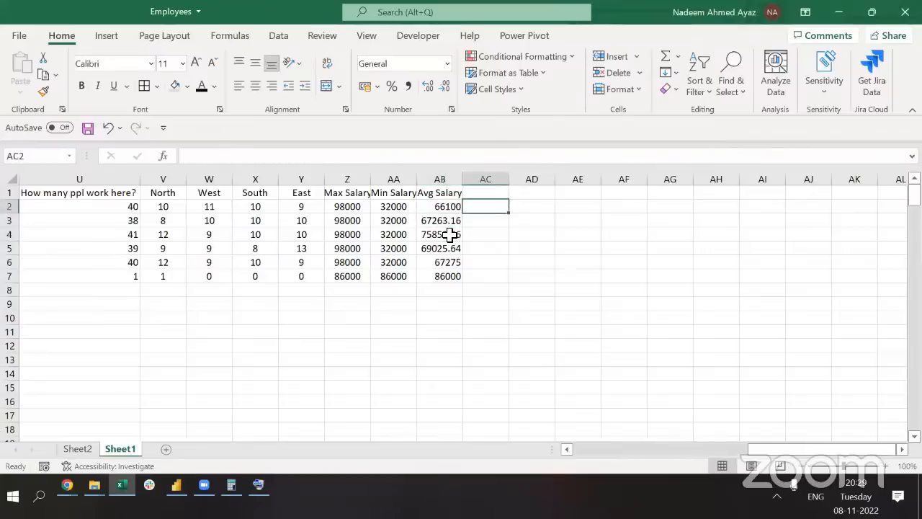
{"action": "type", "text": "=ave"}
{"action": "key", "text": "Down"}
{"action": "key", "text": "Down"}
{"action": "key", "text": "Down"}
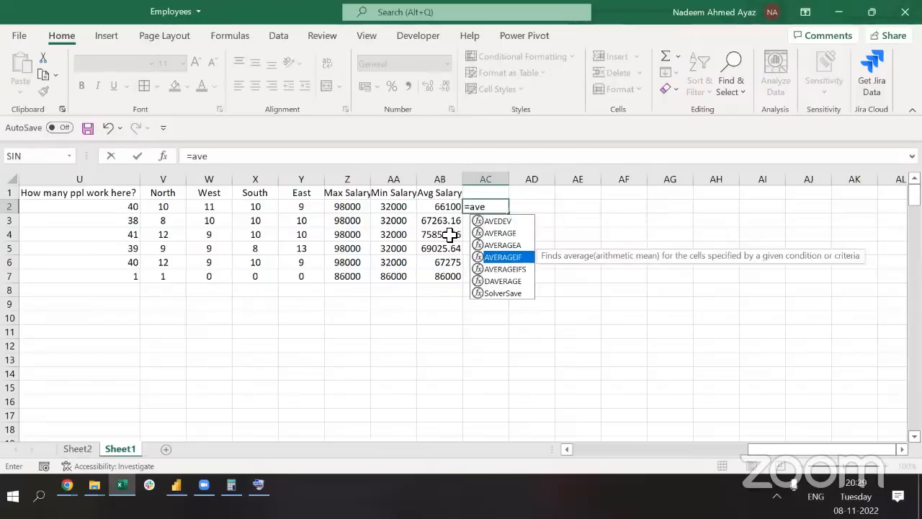
{"action": "key", "text": "Tab"}
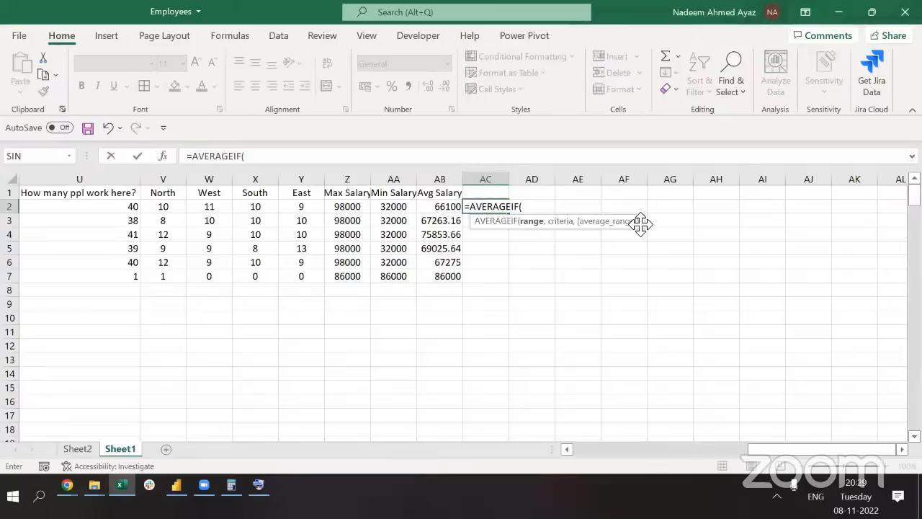
{"action": "key", "text": "BackSpace"}
{"action": "type", "text": "S"}
{"action": "key", "text": "Tab"}
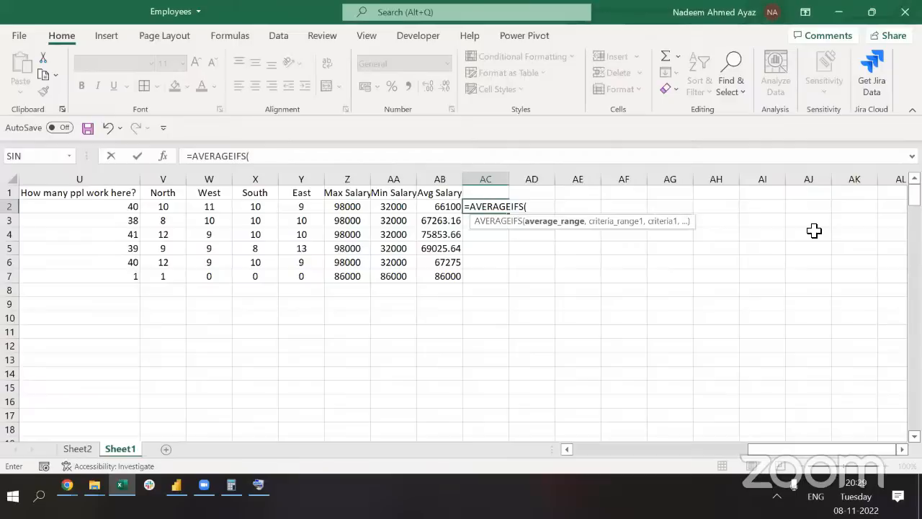
{"action": "key", "text": "Escape"}
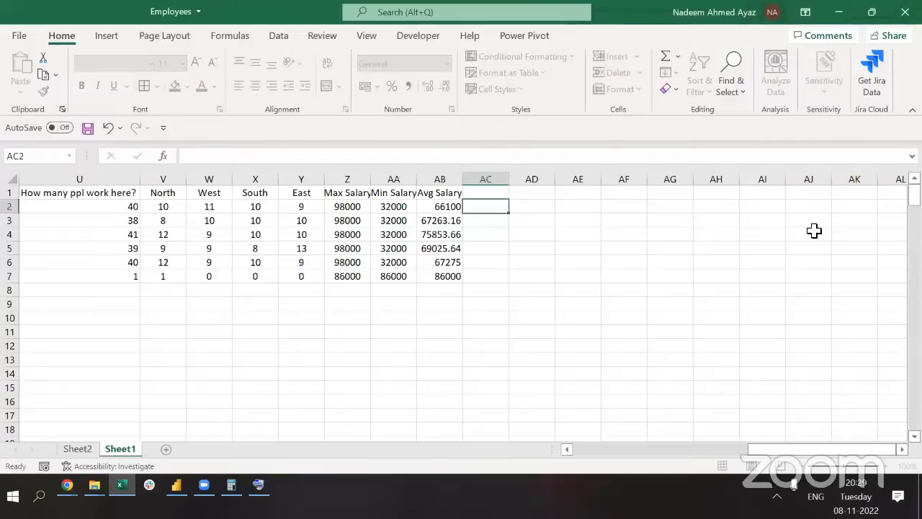
Drop the unfinished formula and jump back to the start of the employee records
{"action": "key", "text": "Left"}
{"action": "key", "text": "Up"}
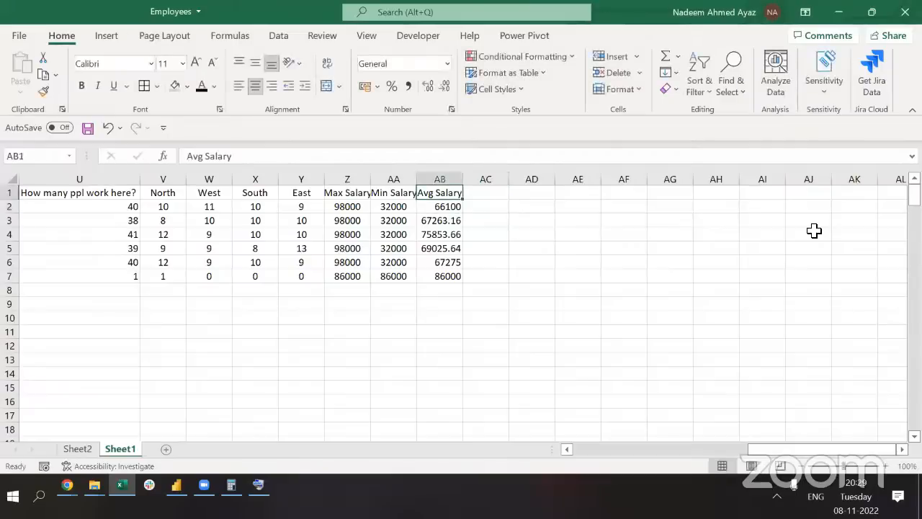
{"action": "key", "text": "ctrl+n"}
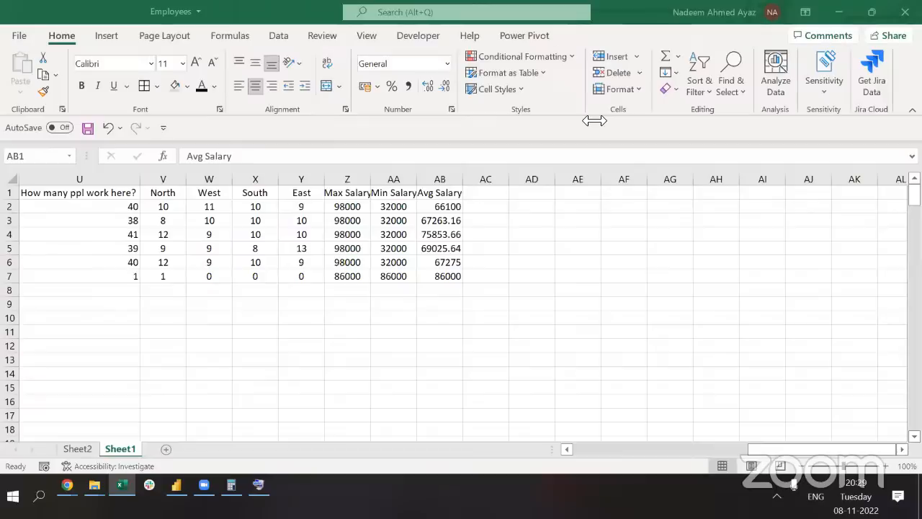
{"action": "key", "text": "ctrl+Left"}
{"action": "key", "text": "ctrl+Left"}
{"action": "key", "text": "ctrl+Left"}
{"action": "key", "text": "ctrl+Left"}
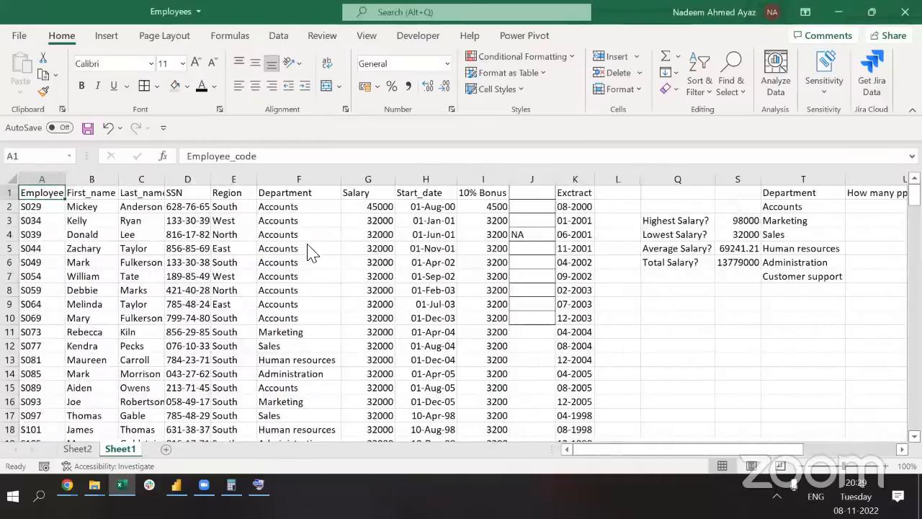
{"action": "key", "text": "alt+Tab"}
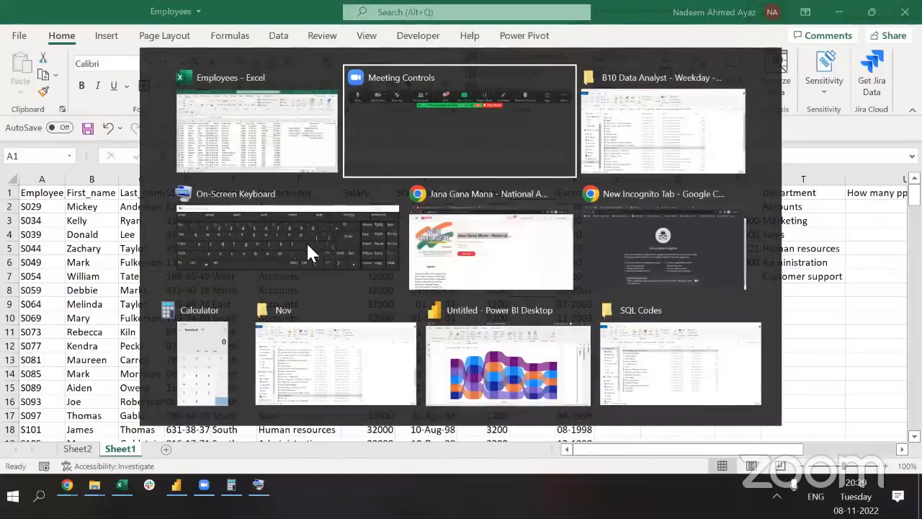
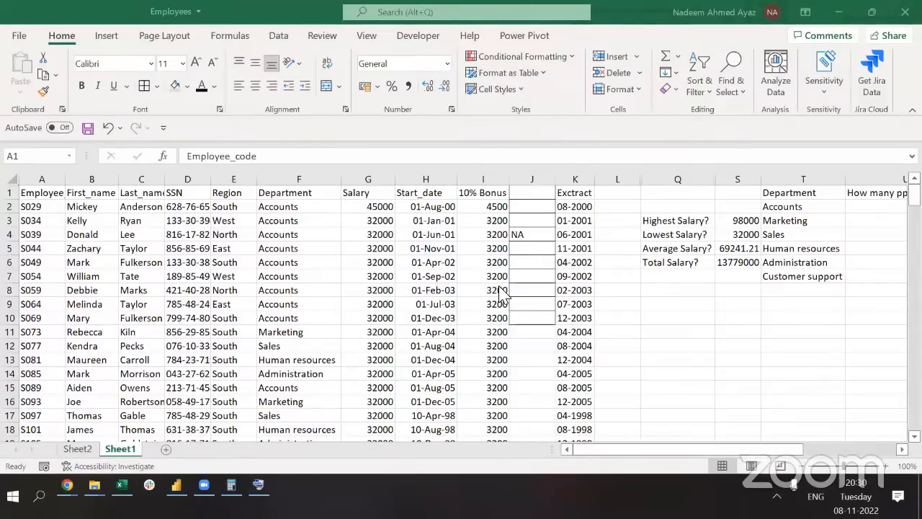
Review the Accounts Avg Salary formula, then reach the first empty header cell after Avg Salary
{"action": "left_click", "coordinate": [806, 239]}
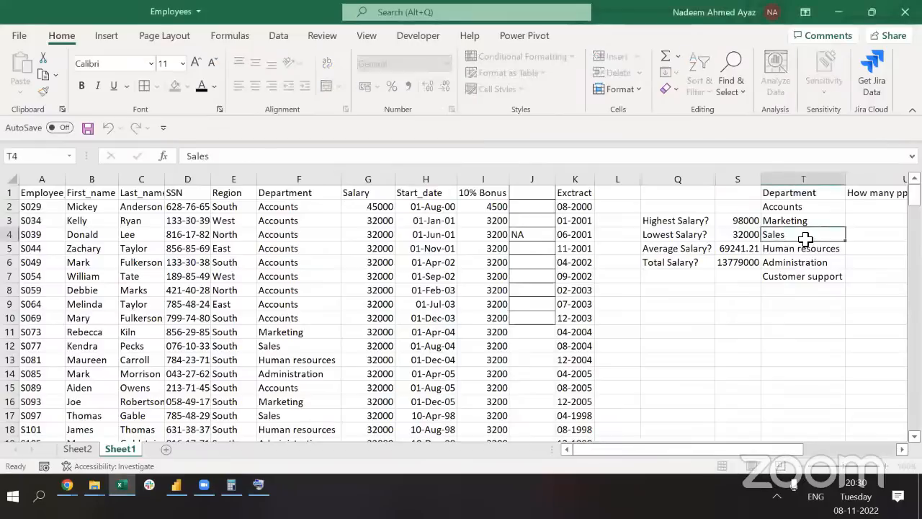
{"action": "key", "text": "ctrl+Up"}
{"action": "key", "text": "ctrl+Right"}
{"action": "key", "text": "Down"}
{"action": "key", "text": "F2"}
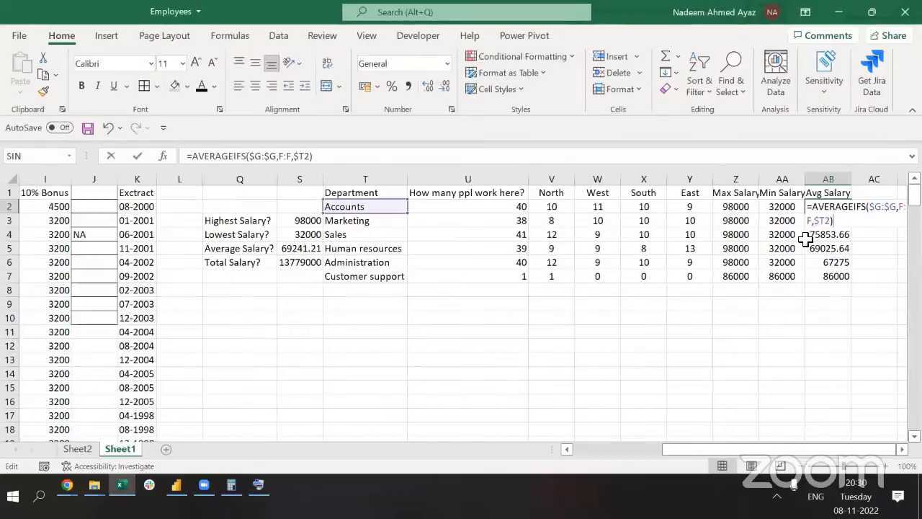
{"action": "key", "text": "Escape"}
{"action": "key", "text": "Left"}
{"action": "key", "text": "Left"}
{"action": "key", "text": "Left"}
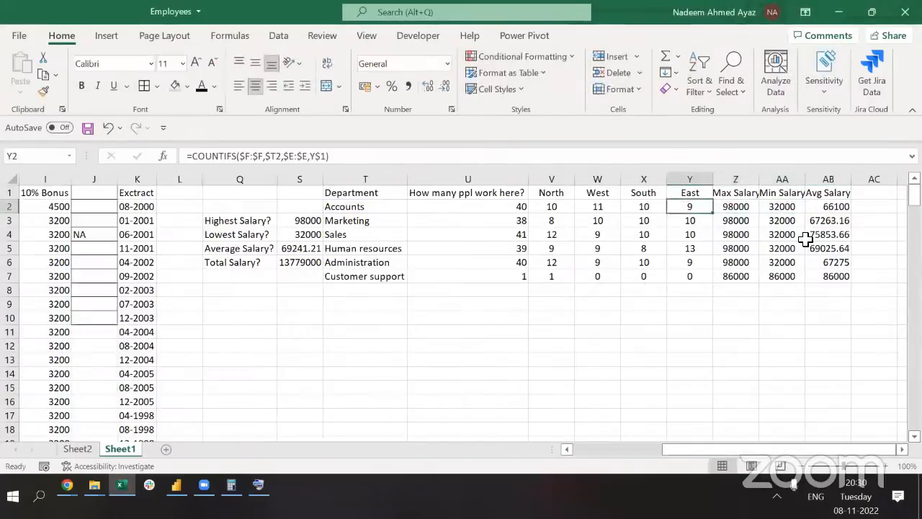
{"action": "key", "text": "Left"}
{"action": "key", "text": "Left"}
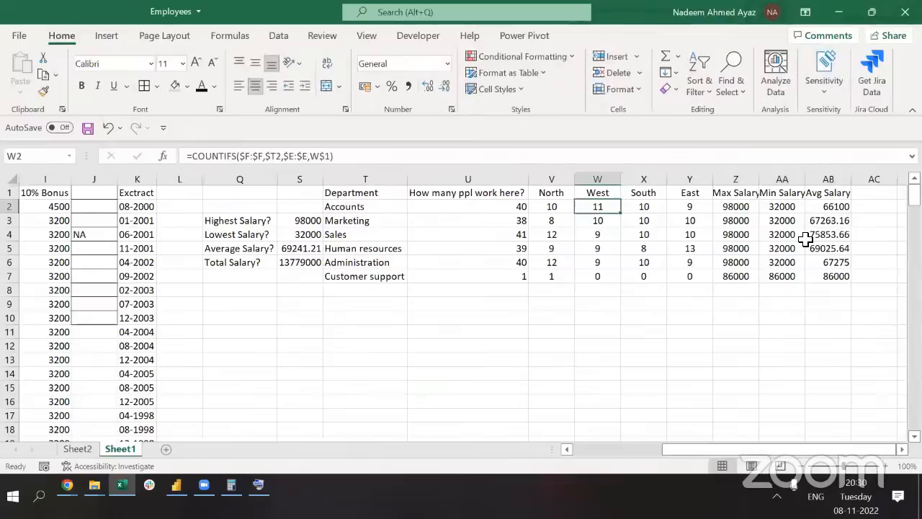
{"action": "key", "text": "Up"}
{"action": "key", "text": "Right"}
{"action": "key", "text": "Right"}
{"action": "key", "text": "Right"}
{"action": "key", "text": "Right"}
{"action": "key", "text": "Right"}
{"action": "key", "text": "Right"}
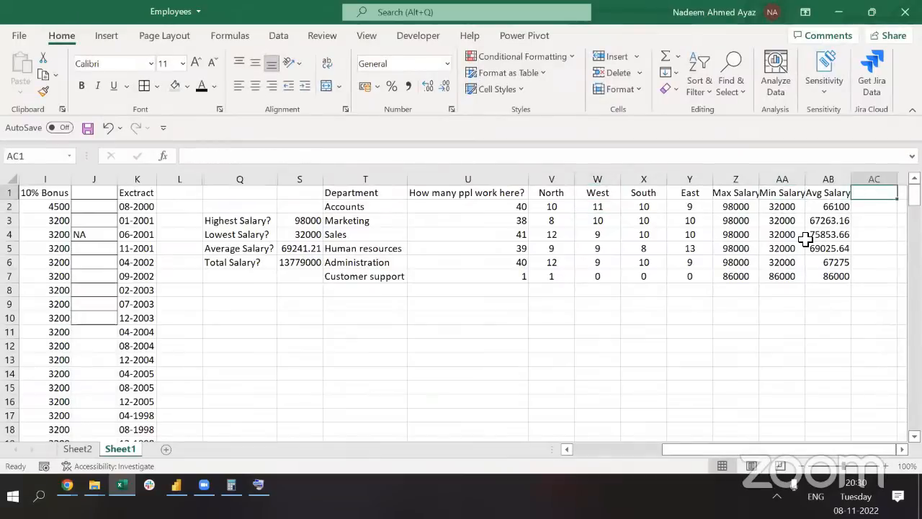
Title column AC 'Total Salary' and AutoFit its width
{"action": "type", "text": "Toa"}
{"action": "key", "text": "BackSpace"}
{"action": "type", "text": "tal"}
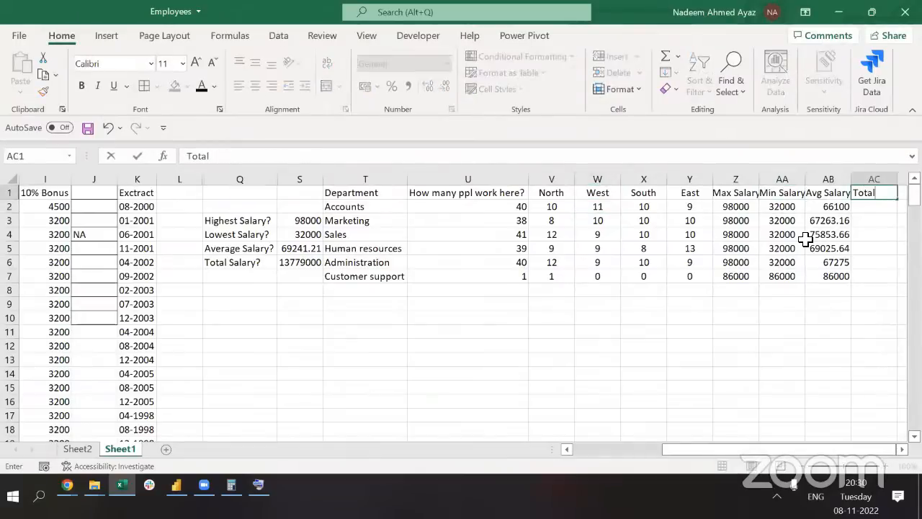
{"action": "type", "text": " Salary"}
{"action": "key", "text": "Left"}
{"action": "key", "text": "Left"}
{"action": "key", "text": "Left"}
{"action": "key", "text": "Left"}
{"action": "key", "text": "Right"}
{"action": "key", "text": "Right"}
{"action": "key", "text": "Right"}
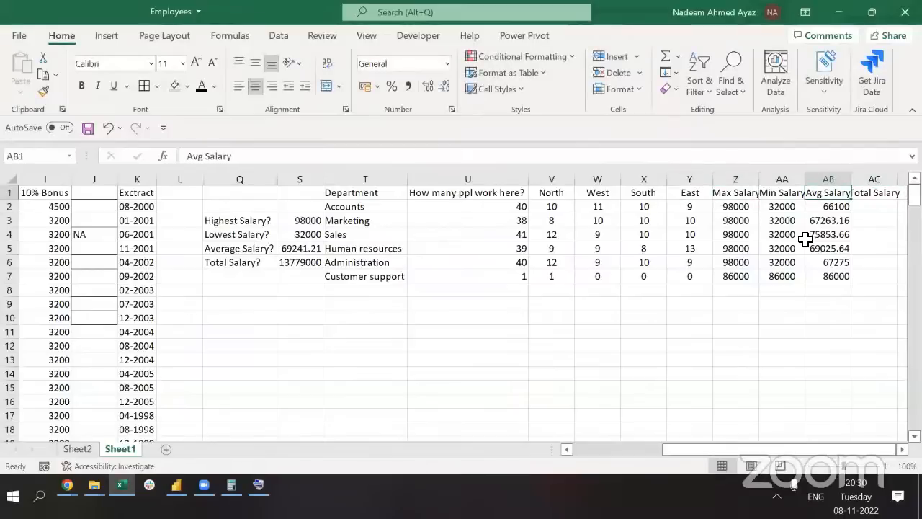
{"action": "key", "text": "Right"}
{"action": "key", "text": "alt+h"}
{"action": "key", "text": "o"}
{"action": "key", "text": "i"}
Start a SUMIF in AC2 with the locked Department column $F:$F as range
{"action": "key", "text": "Down"}
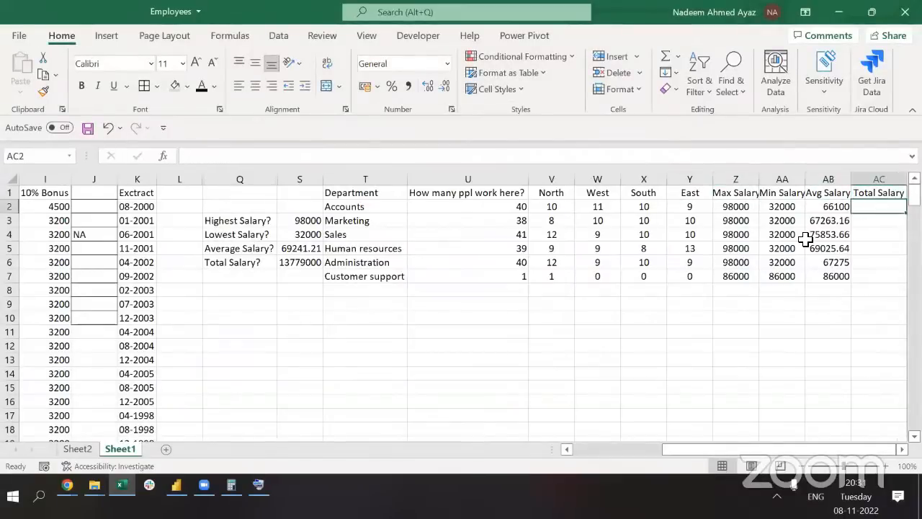
{"action": "type", "text": "=coun"}
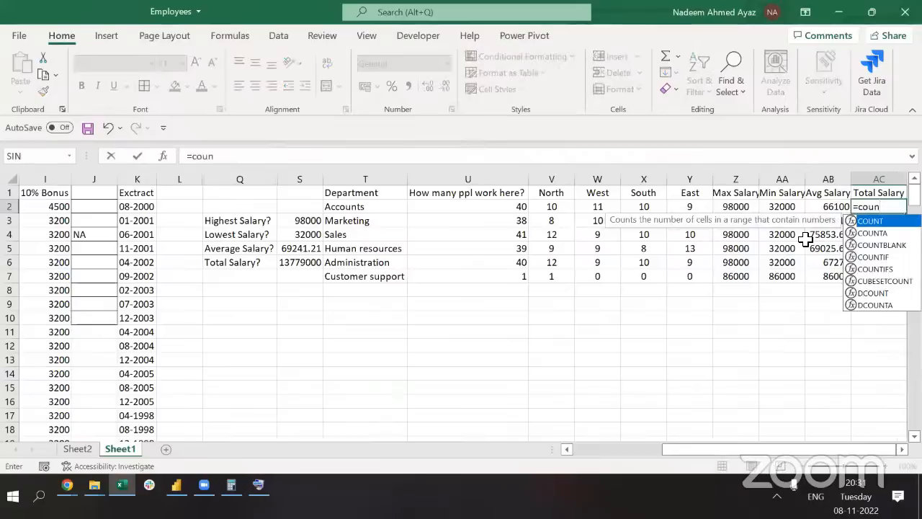
{"action": "key", "text": "BackSpace"}
{"action": "key", "text": "BackSpace"}
{"action": "key", "text": "BackSpace"}
{"action": "key", "text": "BackSpace"}
{"action": "type", "text": "sum"}
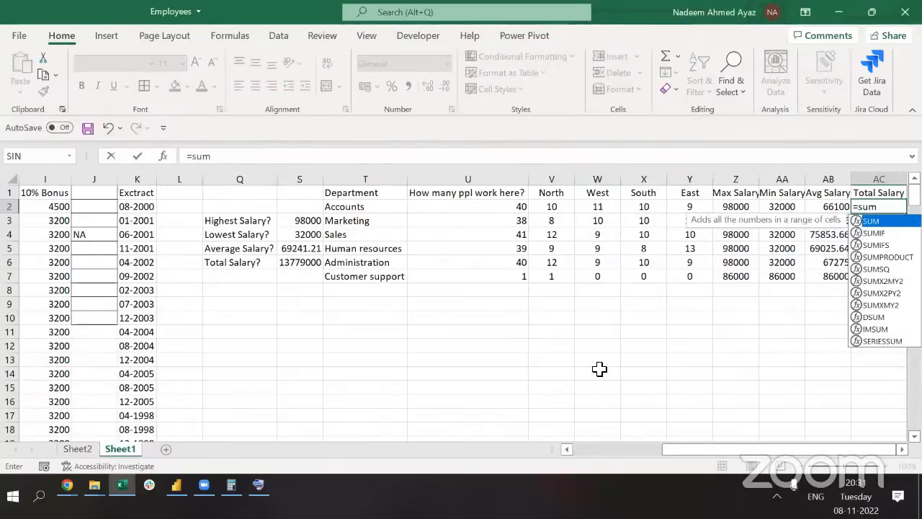
{"action": "key", "text": "Down"}
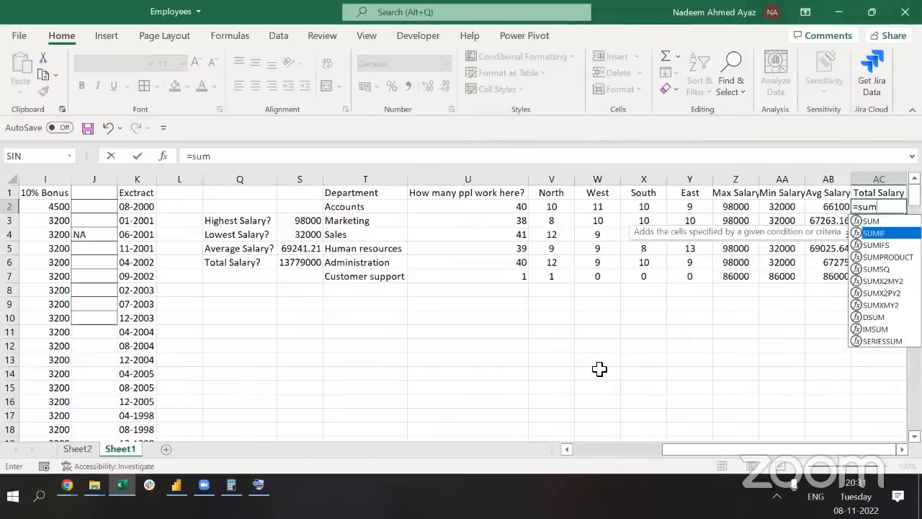
{"action": "key", "text": "Tab"}
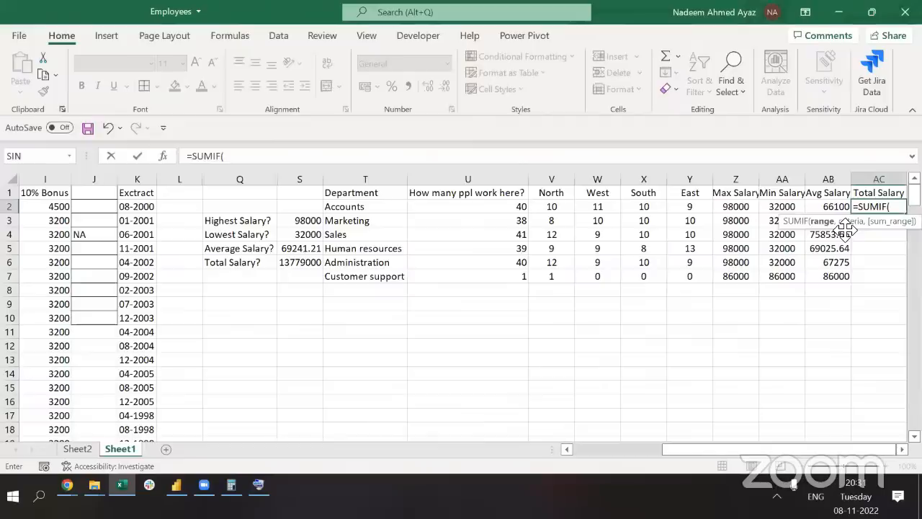
{"action": "left_click", "coordinate": [395, 252]}
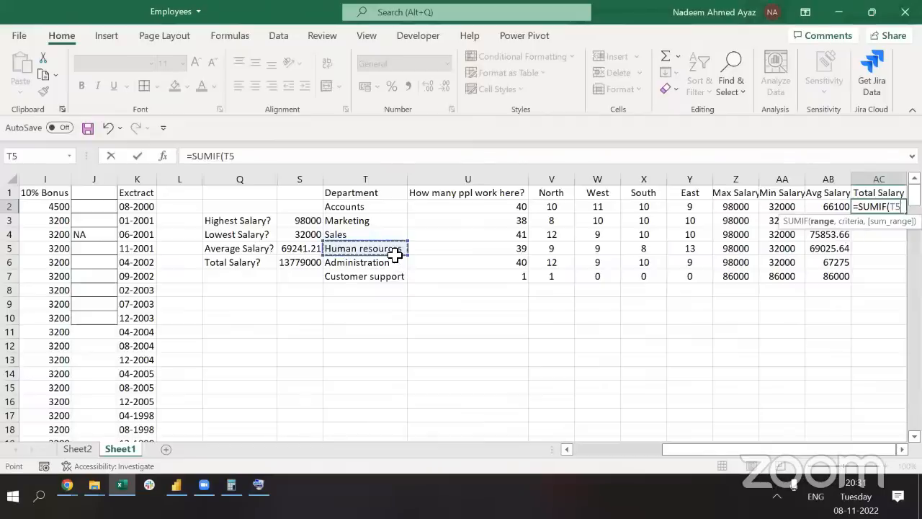
{"action": "key", "text": "ctrl+Home"}
{"action": "key", "text": "Right"}
{"action": "key", "text": "Right"}
{"action": "key", "text": "Right"}
{"action": "key", "text": "Right"}
{"action": "key", "text": "Right"}
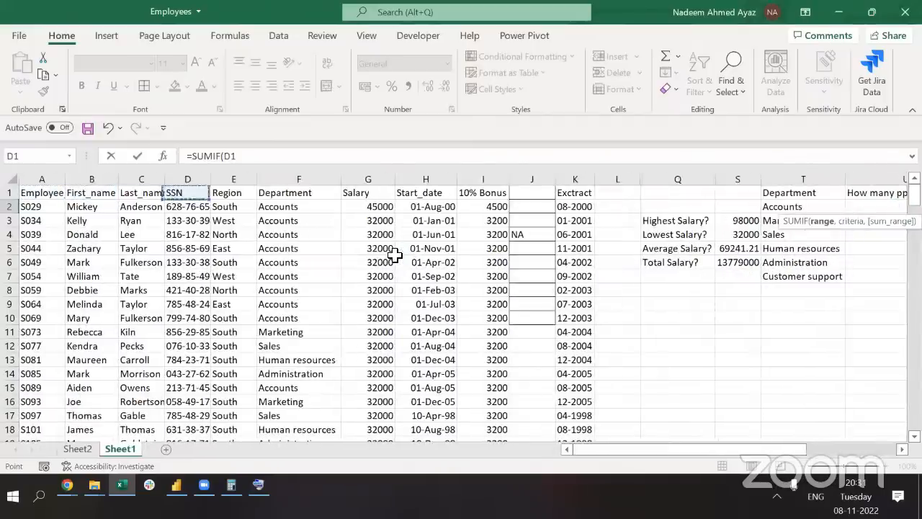
{"action": "key", "text": "ctrl+space"}
{"action": "key", "text": "F4"}
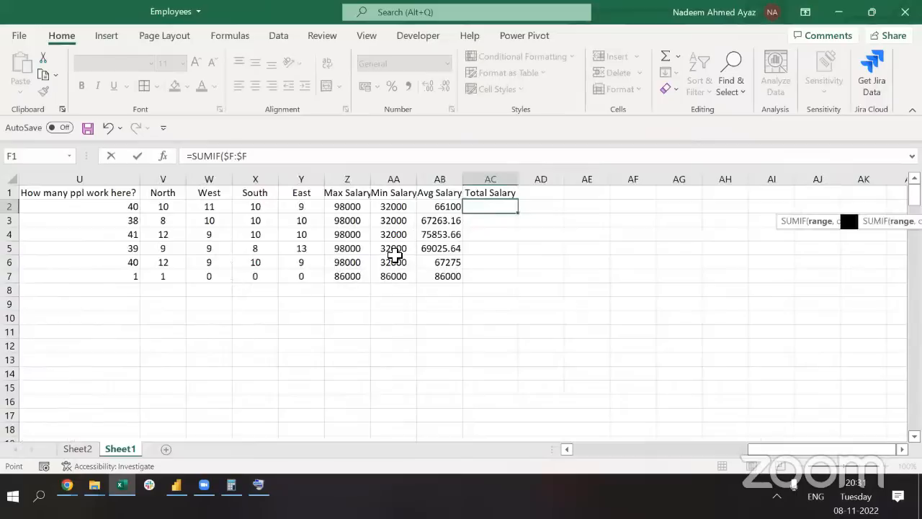
{"action": "type", "text": ","}
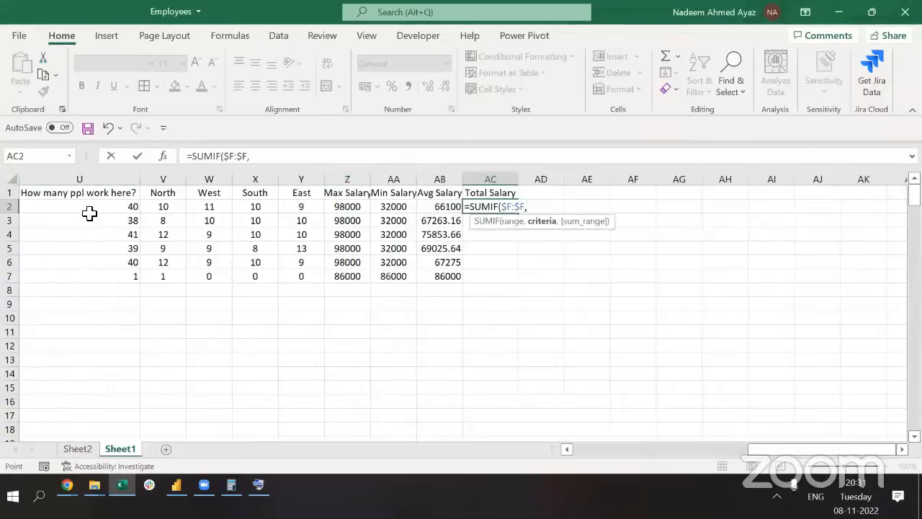
Finish it as =SUMIF($F:$F,$T2,$G:$G) to total Accounts salaries
{"action": "key", "text": "ctrl+Left"}
{"action": "key", "text": "F4"}
{"action": "key", "text": "F4"}
{"action": "key", "text": "F4"}
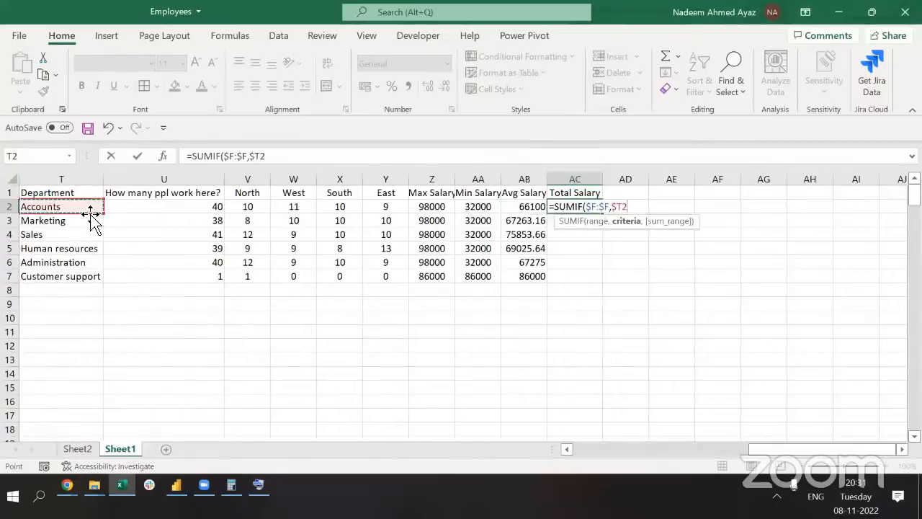
{"action": "type", "text": ","}
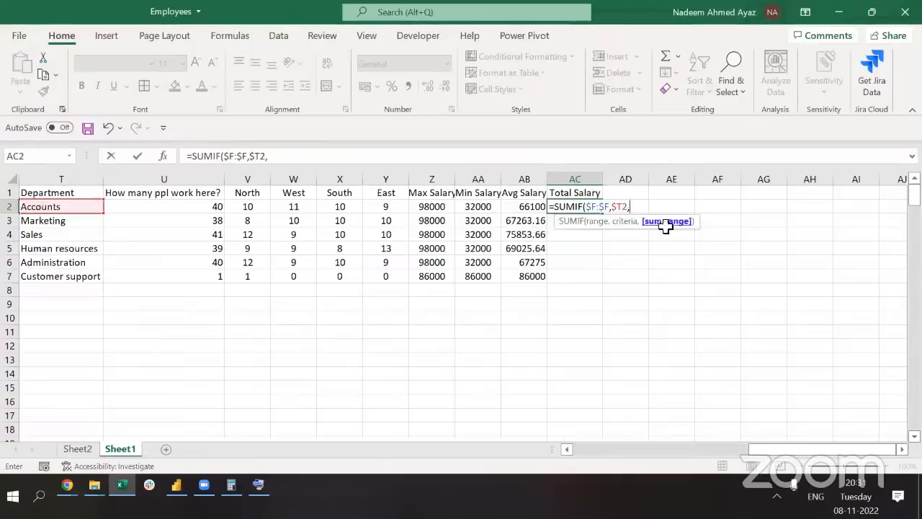
{"action": "key", "text": "Up"}
{"action": "key", "text": "Left"}
{"action": "key", "text": "Left"}
{"action": "key", "text": "Left"}
{"action": "key", "text": "Left"}
{"action": "key", "text": "Left"}
{"action": "key", "text": "Left"}
{"action": "key", "text": "Left"}
{"action": "key", "text": "Left"}
{"action": "key", "text": "Left"}
{"action": "key", "text": "Left"}
{"action": "key", "text": "Left"}
{"action": "key", "text": "Left"}
{"action": "key", "text": "Left"}
{"action": "key", "text": "Left"}
{"action": "key", "text": "Left"}
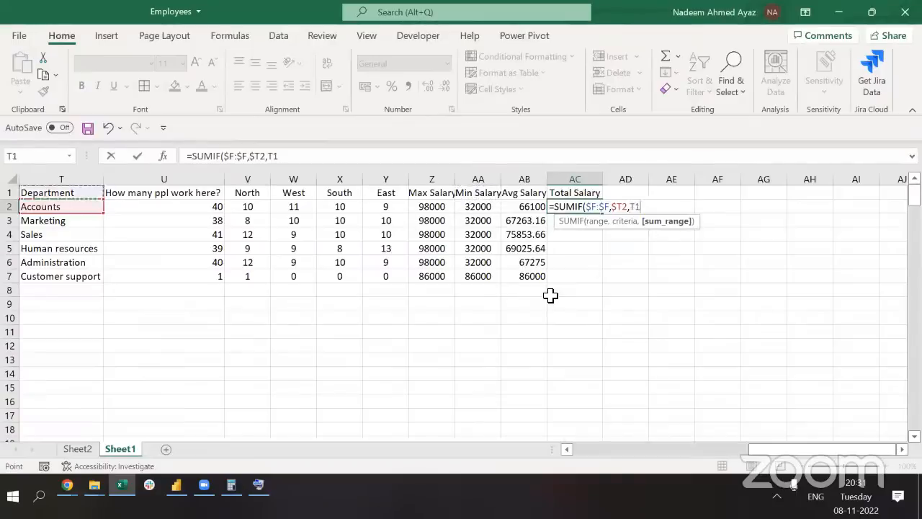
{"action": "key", "text": "Left"}
{"action": "key", "text": "Left"}
{"action": "key", "text": "Left"}
{"action": "key", "text": "Left"}
{"action": "key", "text": "Left"}
{"action": "key", "text": "Left"}
{"action": "key", "text": "Left"}
{"action": "key", "text": "Left"}
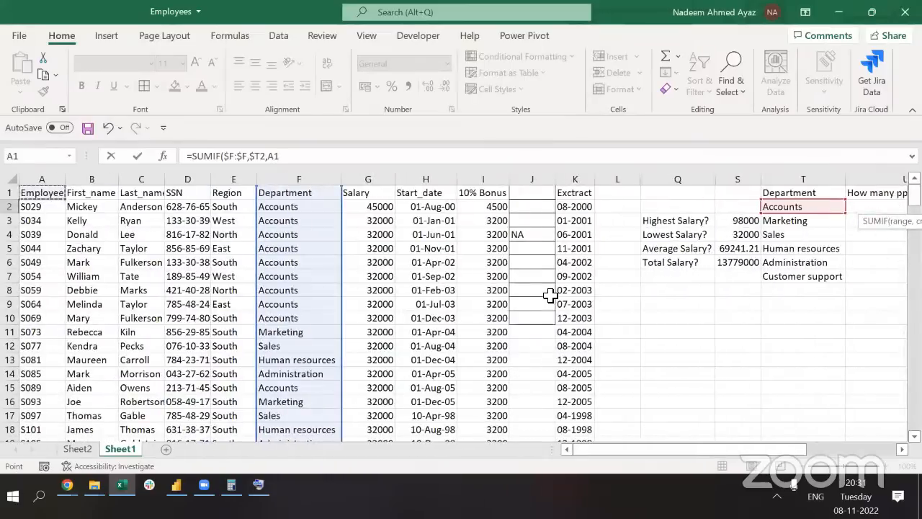
{"action": "key", "text": "Right"}
{"action": "key", "text": "Right"}
{"action": "key", "text": "Right"}
{"action": "key", "text": "Right"}
{"action": "key", "text": "Right"}
{"action": "key", "text": "Right"}
{"action": "key", "text": "ctrl+space"}
{"action": "key", "text": "F4"}
{"action": "type", "text": ")"}
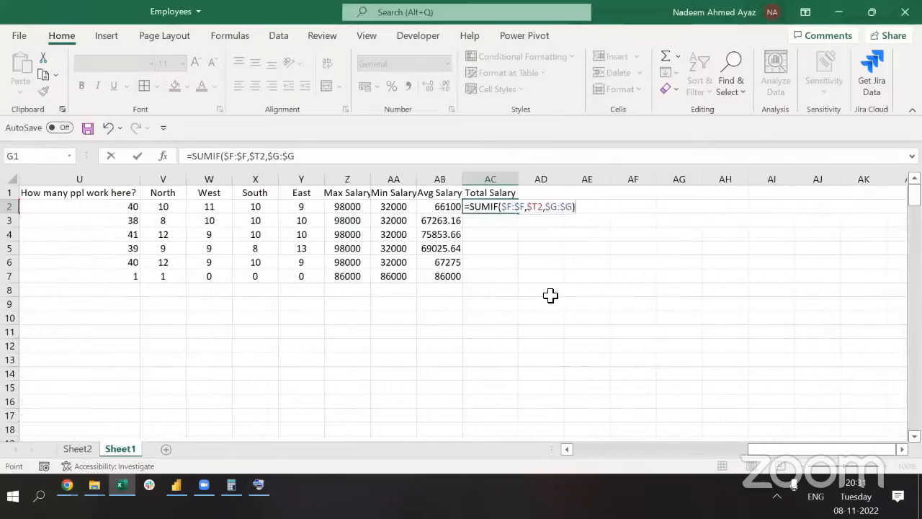
{"action": "key", "text": "ctrl+Return"}
Fill the SUMIF formula down AC2:AC7 for all six departments, e.g. 3110000 for Sales
{"action": "key", "text": "Left"}
{"action": "key", "text": "ctrl+Down"}
{"action": "key", "text": "Right"}
{"action": "key", "text": "ctrl+shift+Up"}
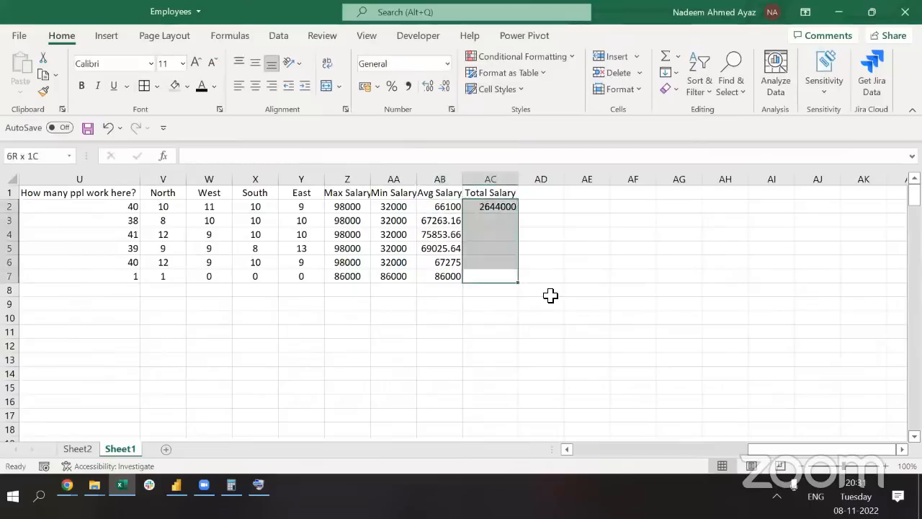
{"action": "key", "text": "Return"}
{"action": "key", "text": "F2"}
{"action": "key", "text": "ctrl+Return"}
{"action": "key", "text": "Up"}
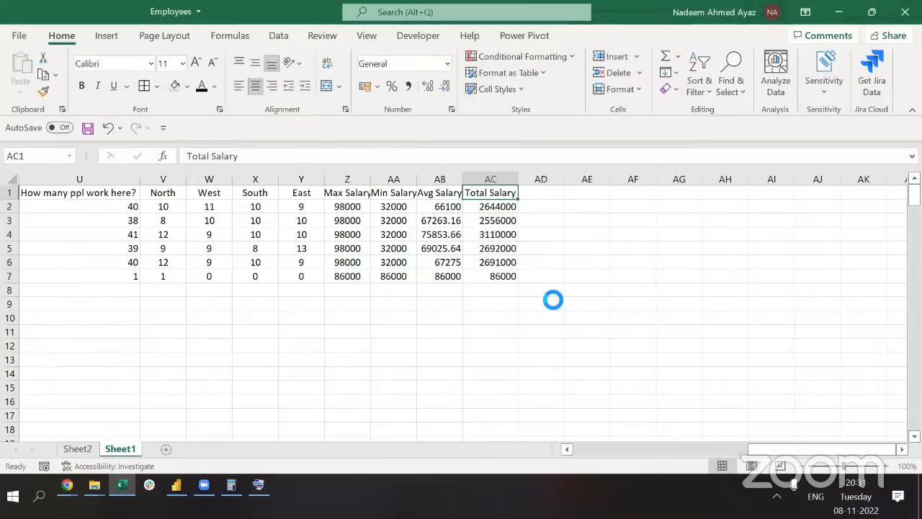
{"action": "key", "text": "ctrl+Left"}
{"action": "key", "text": "Down"}
{"action": "key", "text": "Right"}
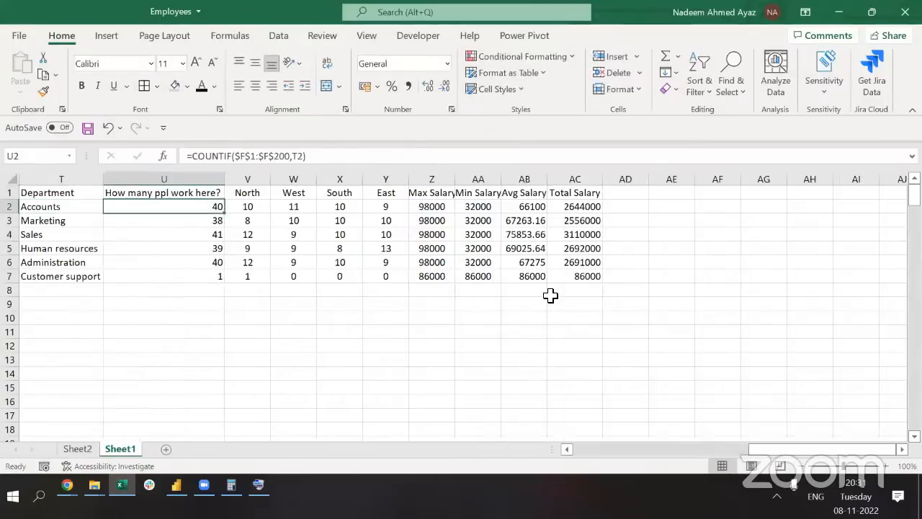
{"action": "key", "text": "ctrl+Right"}
{"action": "left_click", "coordinate": [296, 156]}
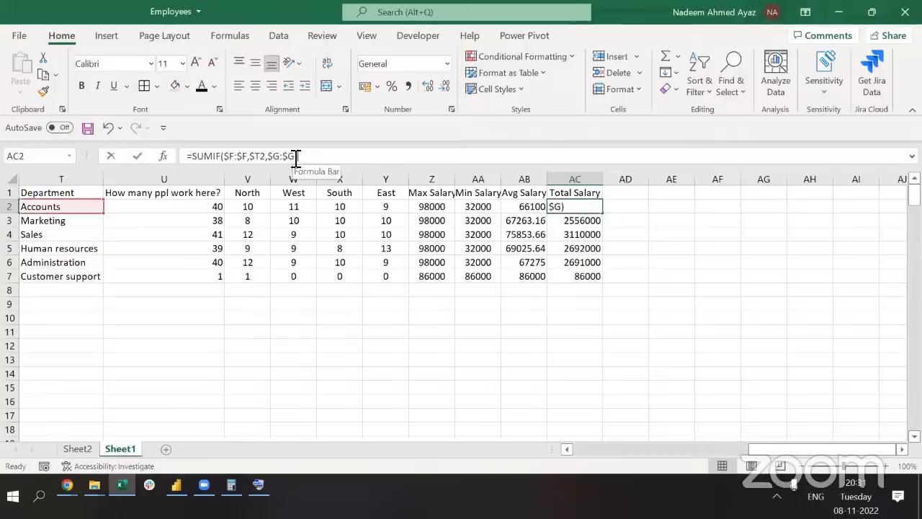
{"action": "left_click_drag", "start_coordinate": [296, 157], "coordinate": [163, 156]}
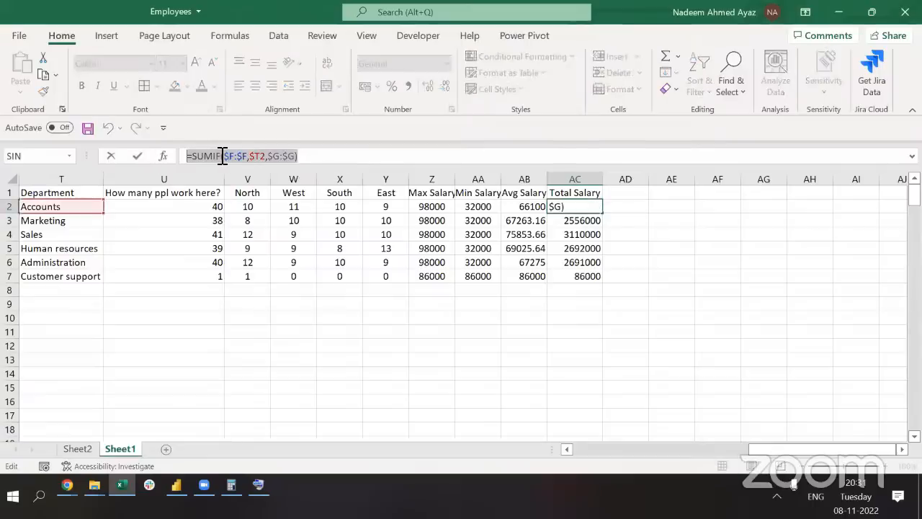
{"action": "left_click", "coordinate": [247, 157]}
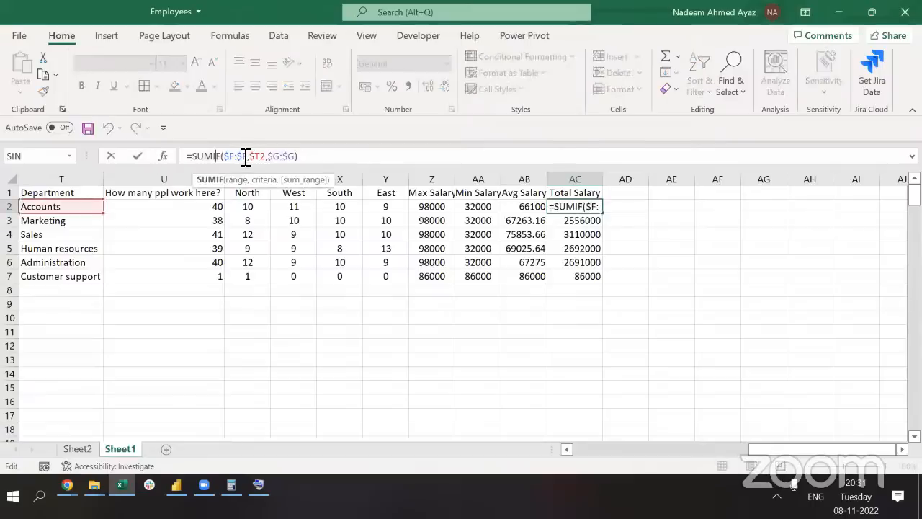
{"action": "double_click", "coordinate": [238, 157]}
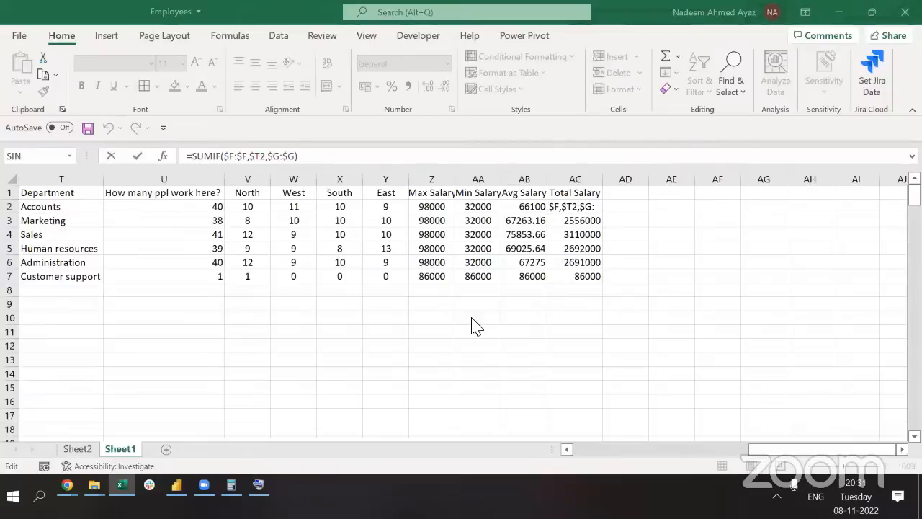
{"action": "left_click", "coordinate": [432, 264]}
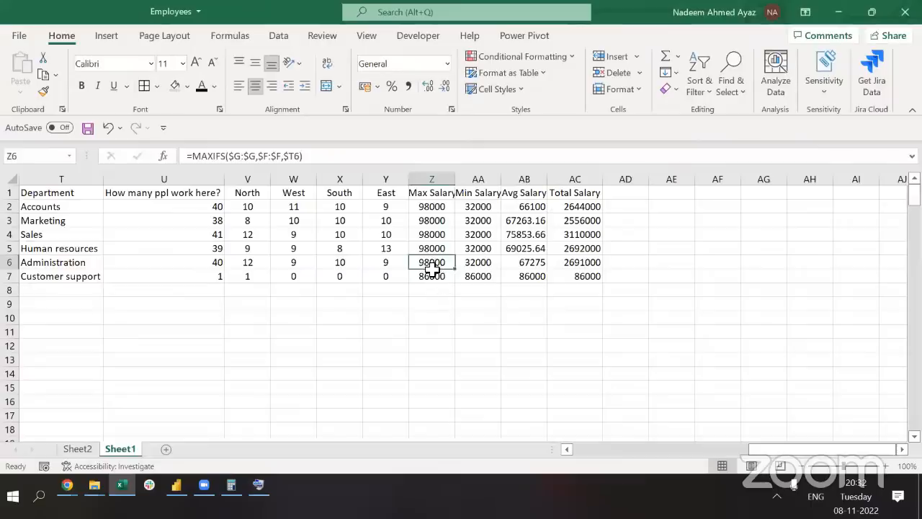
{"action": "key", "text": "ctrl+Up"}
{"action": "key", "text": "Right"}
{"action": "key", "text": "Down"}
{"action": "key", "text": "Right"}
{"action": "key", "text": "Right"}
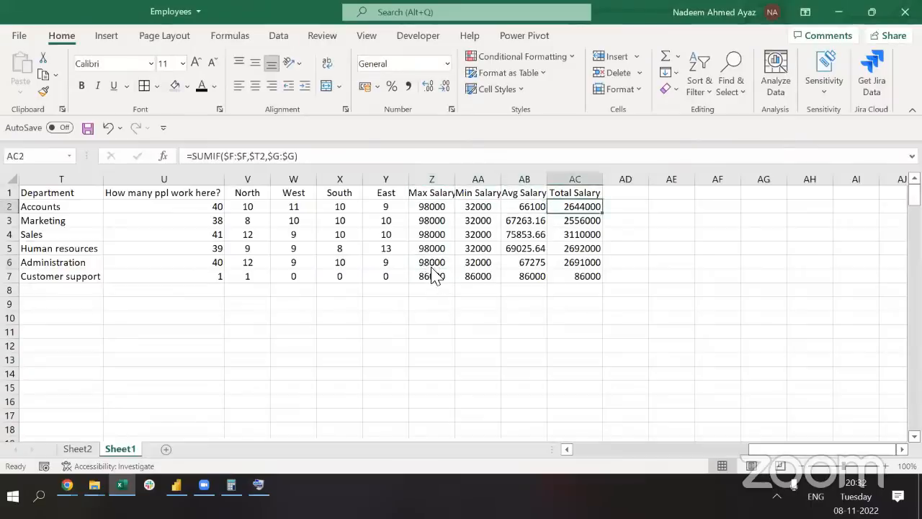
{"action": "key", "text": "alt+Tab"}
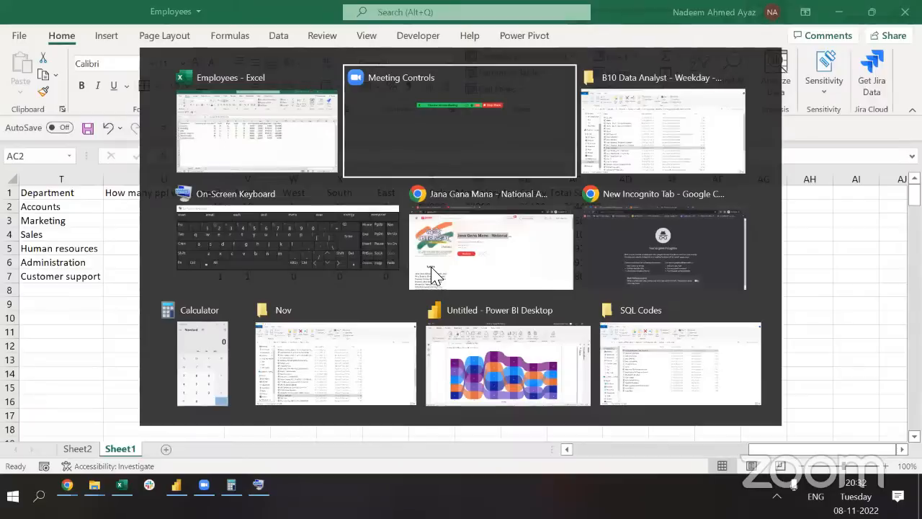
{"action": "key", "text": "Escape"}
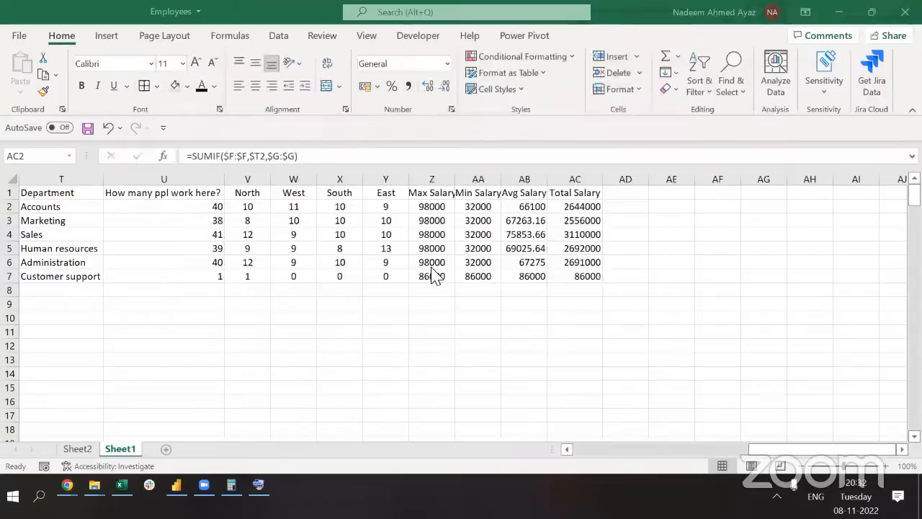
{"action": "key", "text": "alt+Tab"}
{"action": "key", "text": "alt+Tab"}
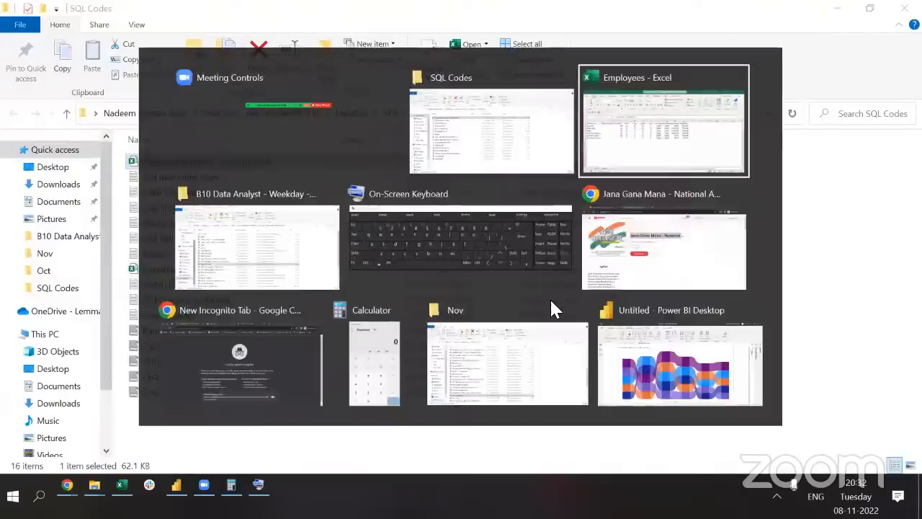
{"action": "left_click", "coordinate": [229, 250]}
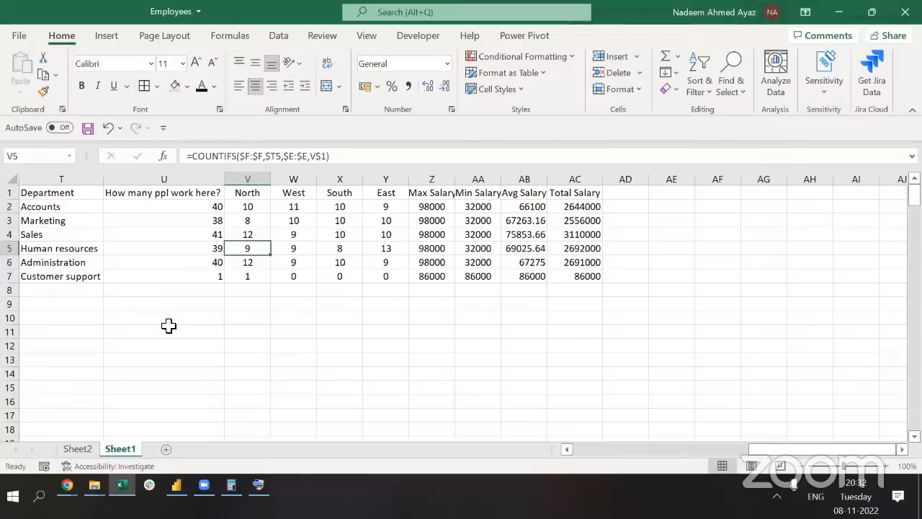
{"action": "left_click", "coordinate": [505, 480]}
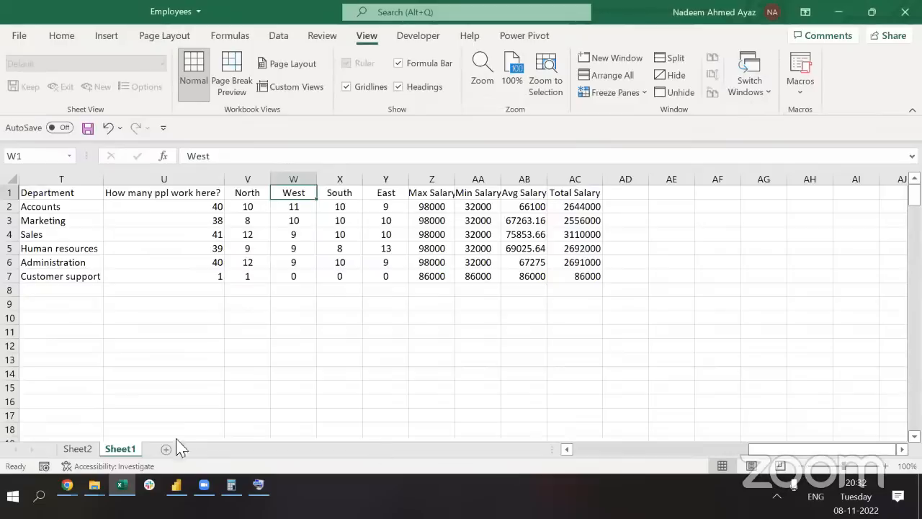
Add a new blank worksheet, Sheet3, and start at cell A1
{"action": "left_click", "coordinate": [166, 448]}
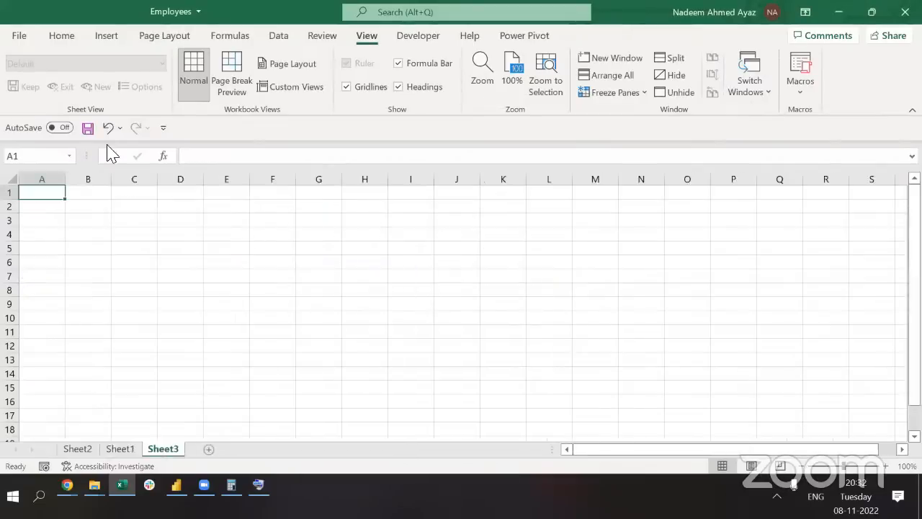
{"action": "left_click", "coordinate": [78, 219]}
{"action": "key", "text": "ctrl+Home"}
{"action": "left_click", "coordinate": [78, 219], "text": "shift"}
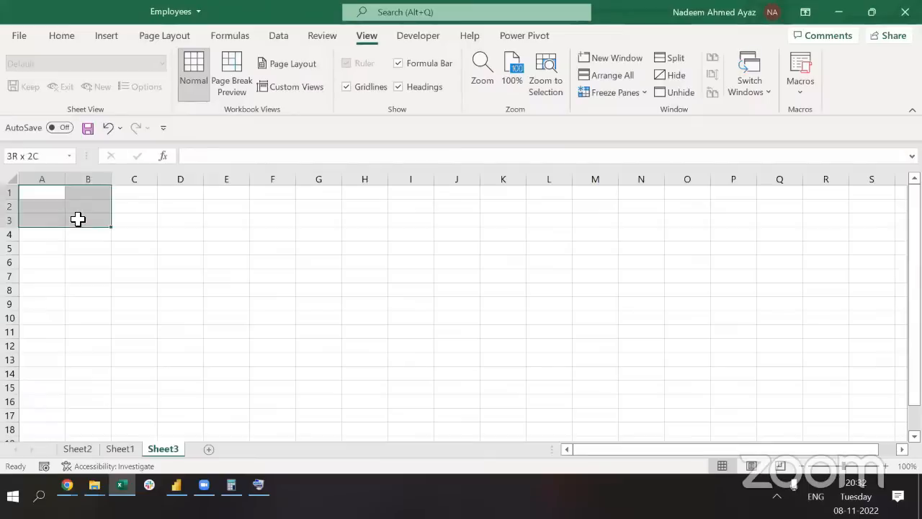
{"action": "key", "text": "ctrl+Home"}
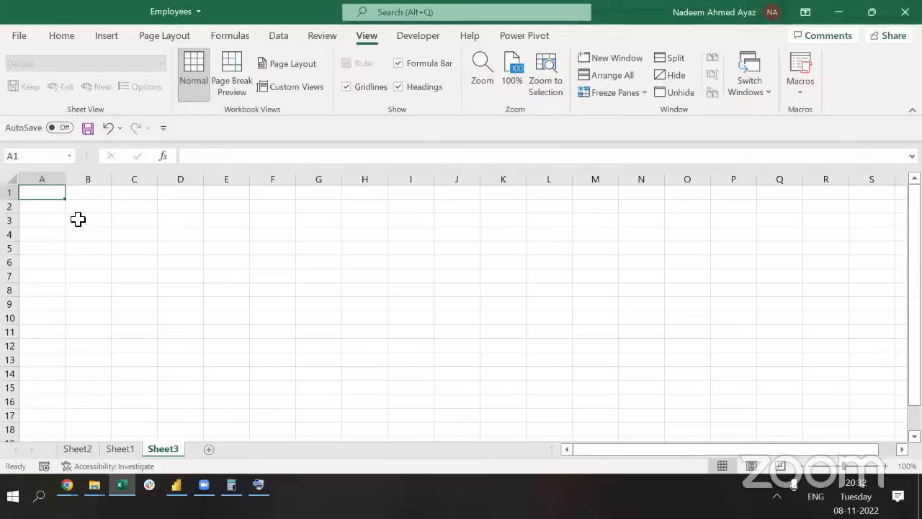
Enter the heading 'Family' in A1 with families A, B, C, D, E below
{"action": "type", "text": "F"}
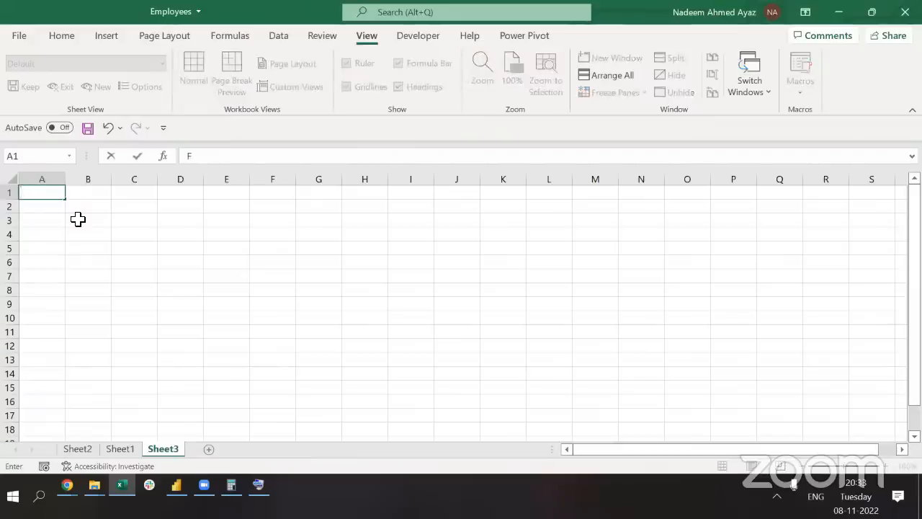
{"action": "type", "text": "amily"}
{"action": "key", "text": "Return"}
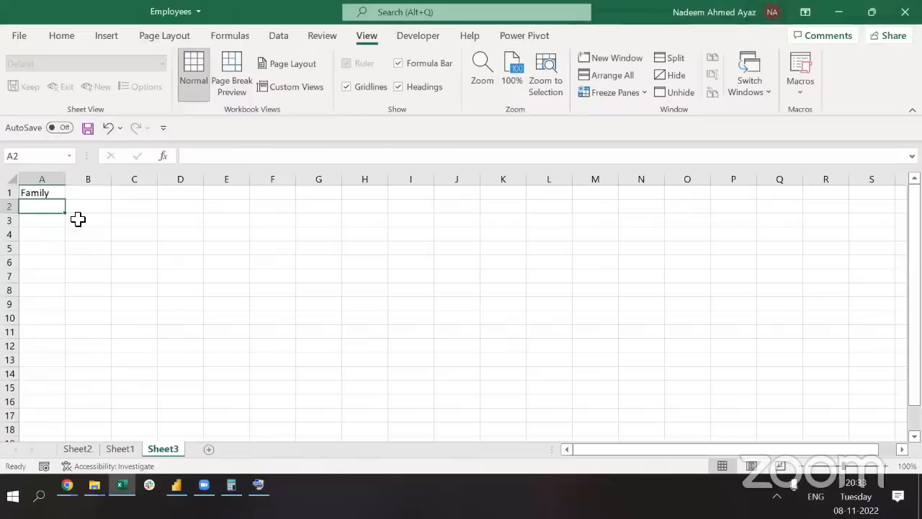
{"action": "type", "text": "A"}
{"action": "key", "text": "Return"}
{"action": "type", "text": "B"}
{"action": "key", "text": "Return"}
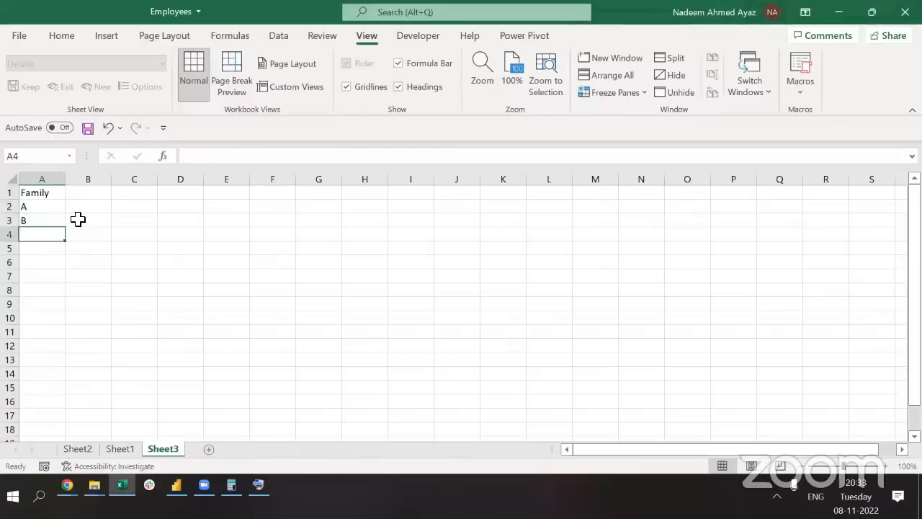
{"action": "type", "text": "C"}
{"action": "key", "text": "Return"}
{"action": "type", "text": "D"}
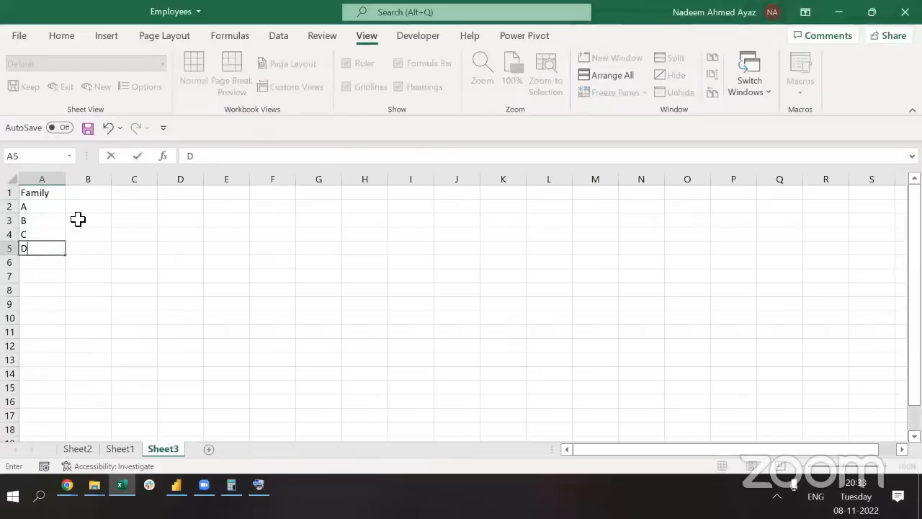
{"action": "key", "text": "Return"}
{"action": "type", "text": "E"}
{"action": "key", "text": "Tab"}
Add the headers KK, KL, AP and TN across B1:E1
{"action": "key", "text": "ctrl+Up"}
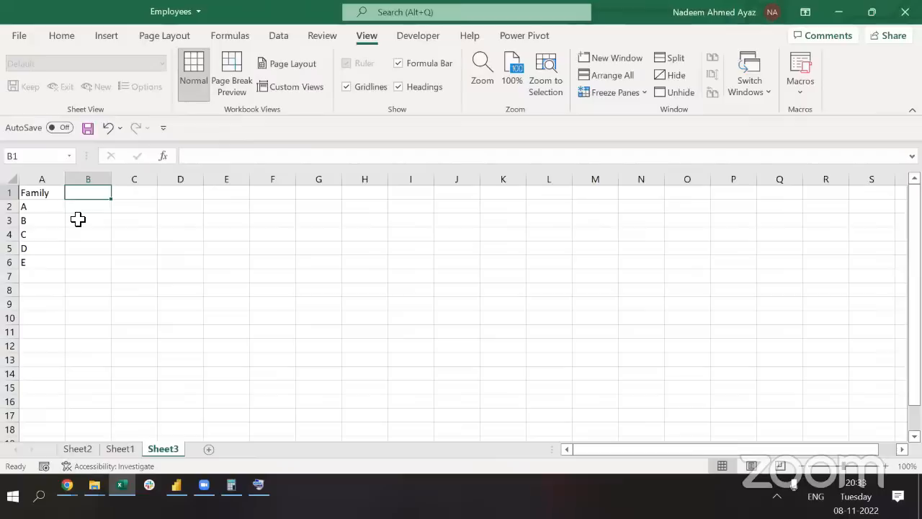
{"action": "type", "text": "KK"}
{"action": "key", "text": "Tab"}
{"action": "type", "text": "KL"}
{"action": "key", "text": "Tab"}
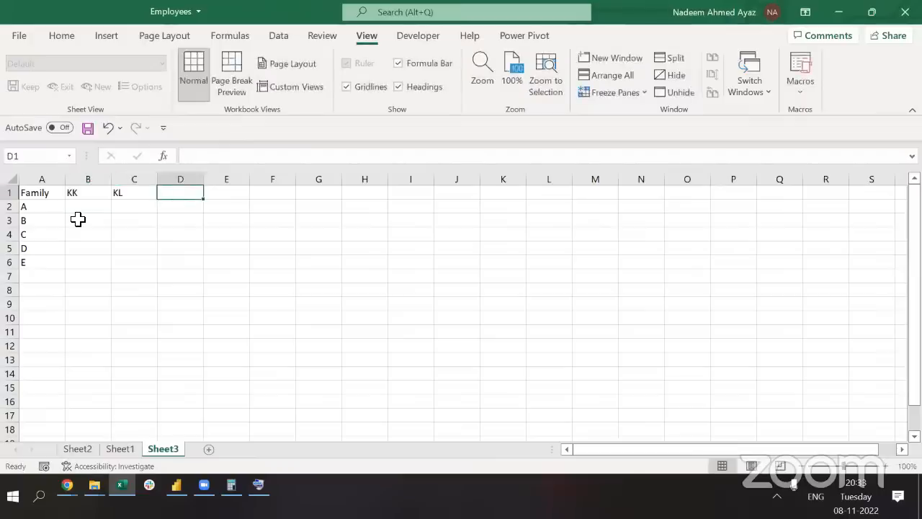
{"action": "type", "text": "AP"}
{"action": "key", "text": "Tab"}
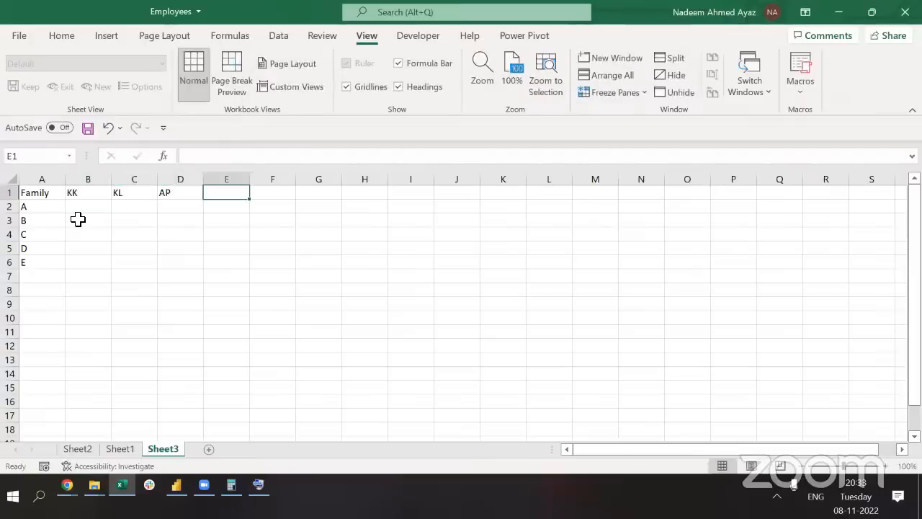
{"action": "type", "text": "TN"}
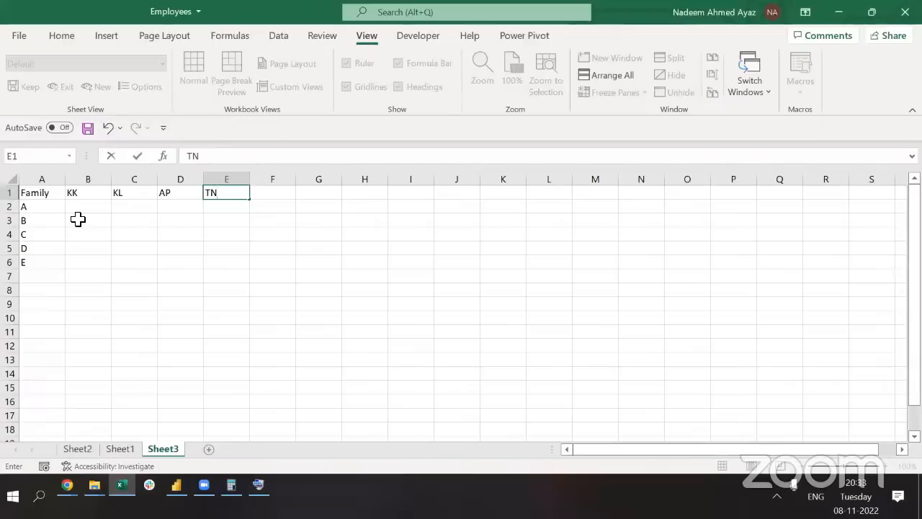
{"action": "key", "text": "Tab"}
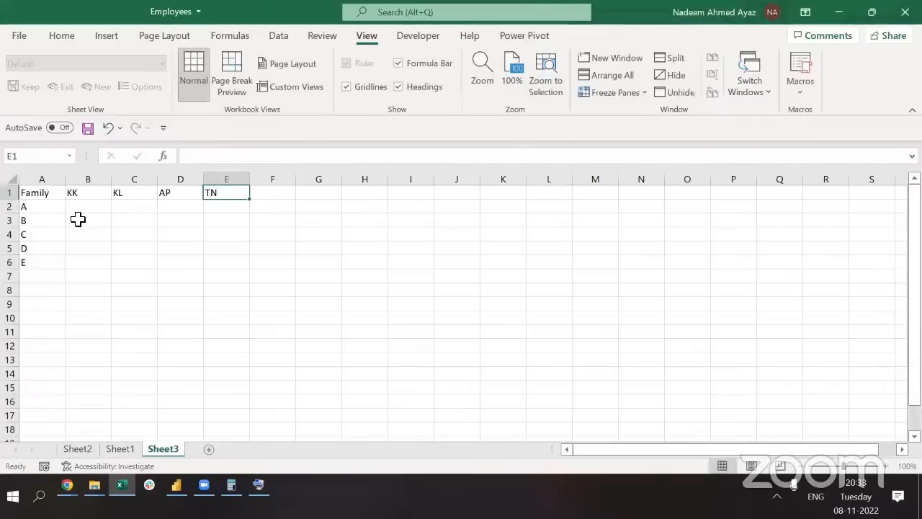
{"action": "key", "text": "ctrl+Home"}
{"action": "key", "text": "ctrl+a"}
{"action": "key", "text": "Down"}
{"action": "key", "text": "Right"}
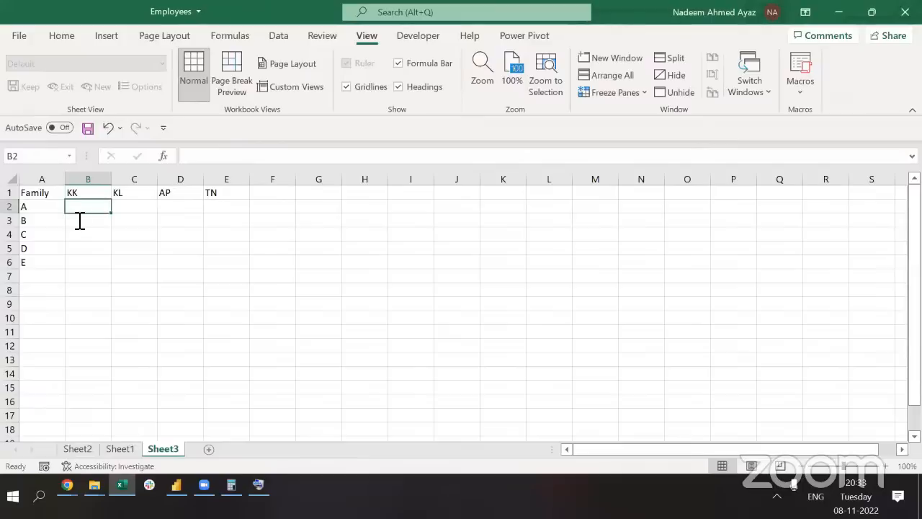
Type test numbers 10, 20, 30 in column B, then clear them
{"action": "type", "text": "10"}
{"action": "key", "text": "Return"}
{"action": "type", "text": "20"}
{"action": "key", "text": "Return"}
{"action": "type", "text": "30"}
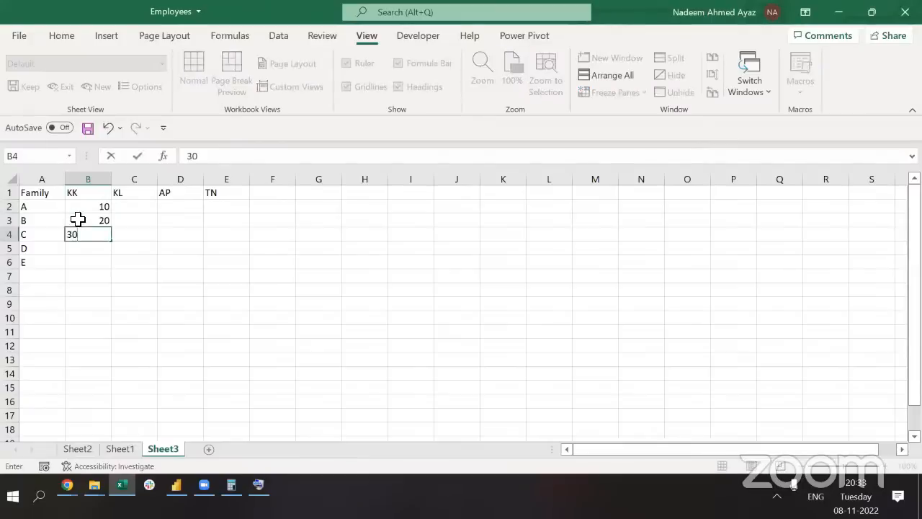
{"action": "key", "text": "ctrl+Return"}
{"action": "key", "text": "Up"}
{"action": "key", "text": "Up"}
{"action": "key", "text": "ctrl+shift+Down"}
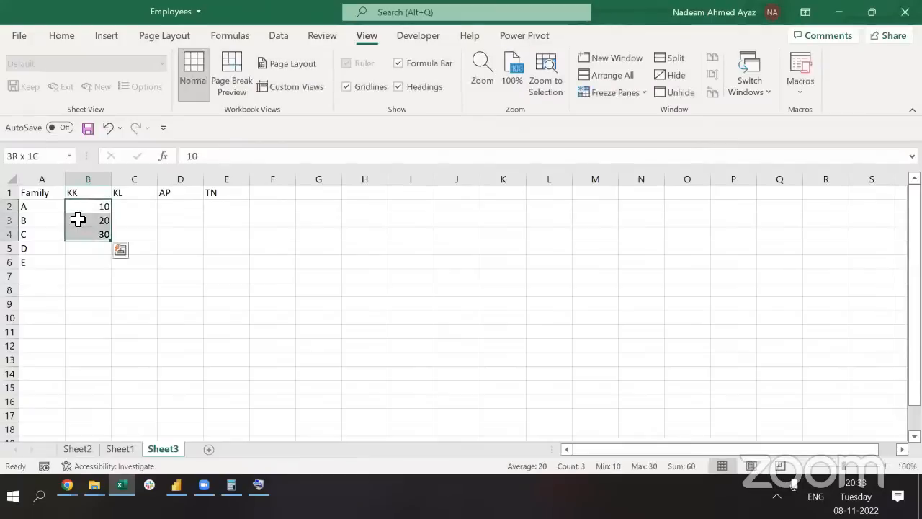
{"action": "key", "text": "Delete"}
{"action": "key", "text": "Up"}
{"action": "key", "text": "Down"}
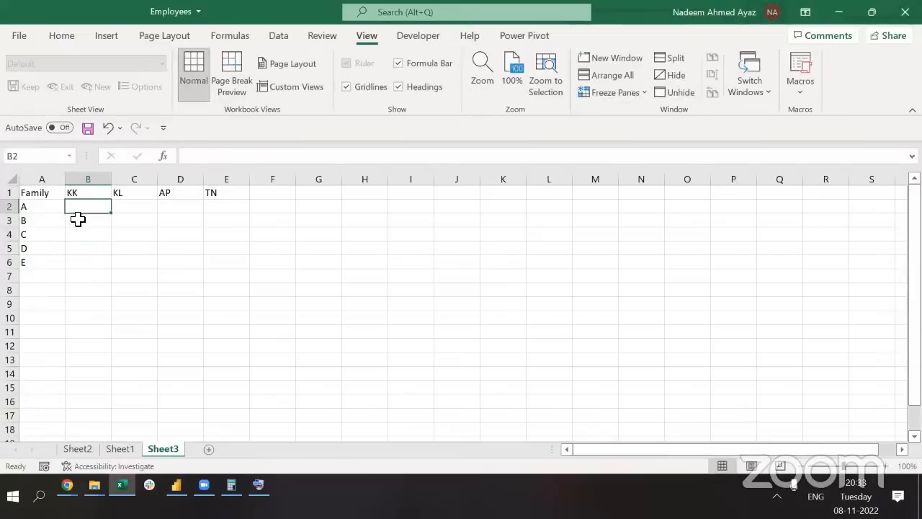
Enter =RANDBETWEEN(10,100) in B2 and copy it across B2:E6
{"action": "type", "text": "=ran"}
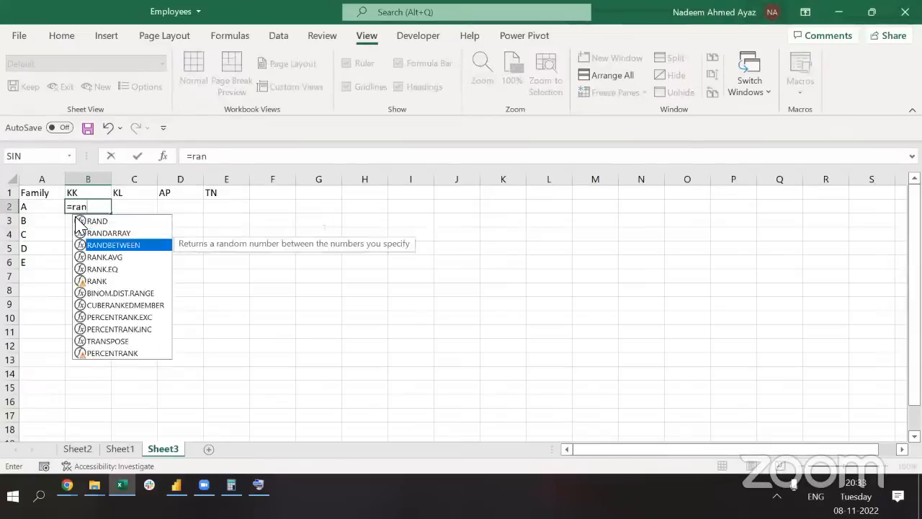
{"action": "key", "text": "Tab"}
{"action": "type", "text": "10,100)"}
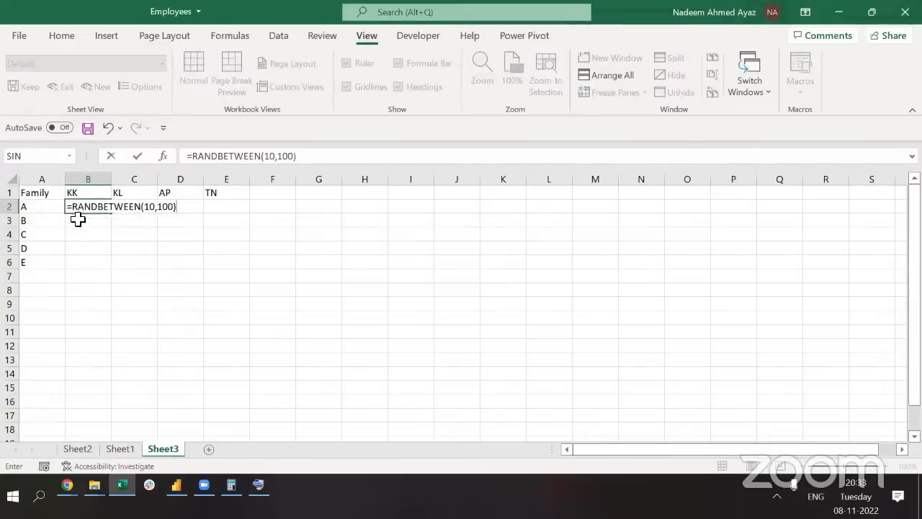
{"action": "key", "text": "ctrl+Return"}
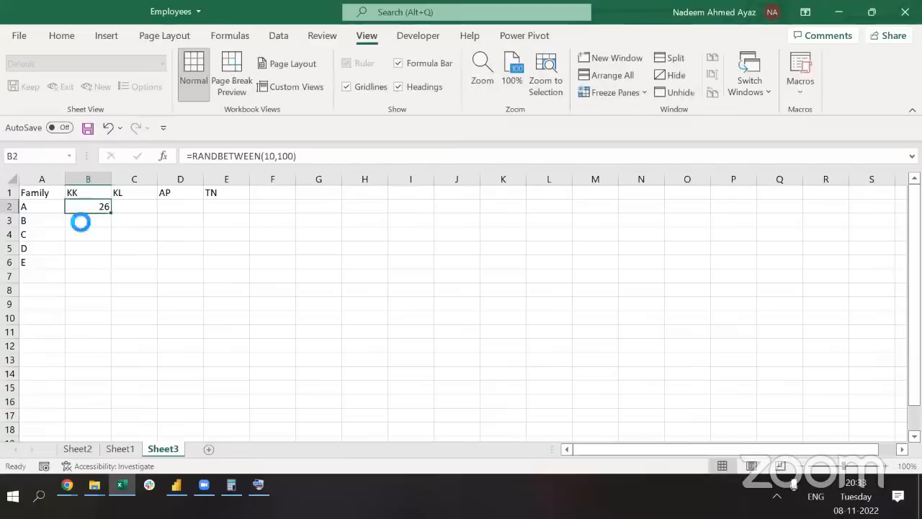
{"action": "key", "text": "ctrl+c"}
{"action": "key", "text": "shift+Right"}
{"action": "key", "text": "shift+Right"}
{"action": "key", "text": "shift+Down"}
{"action": "key", "text": "shift+Down"}
{"action": "key", "text": "shift+Down"}
{"action": "key", "text": "shift+Down"}
{"action": "key", "text": "shift+Right"}
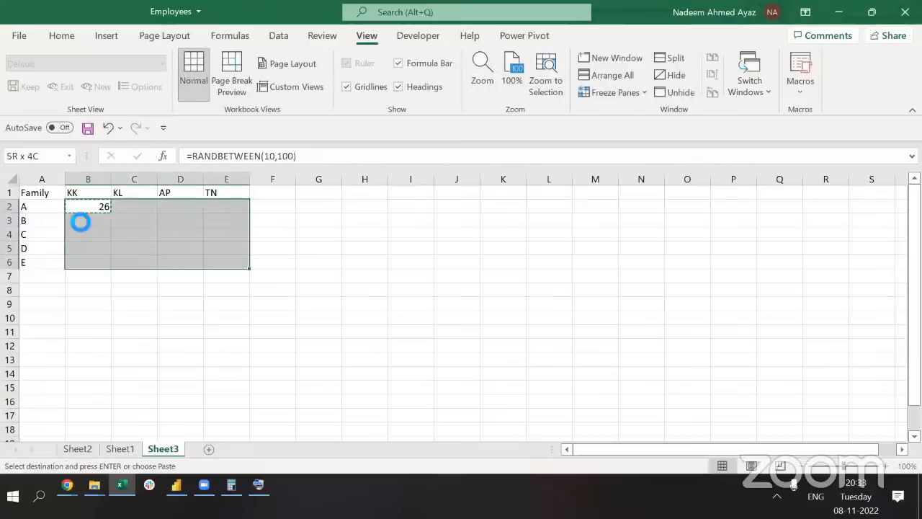
{"action": "key", "text": "ctrl+v"}
Replace the random formulas in B2:E6 with their fixed values via Paste Special > Values
{"action": "key", "text": "ctrl+c"}
{"action": "key", "text": "alt+e"}
{"action": "key", "text": "s"}
{"action": "key", "text": "v"}
{"action": "key", "text": "Return"}
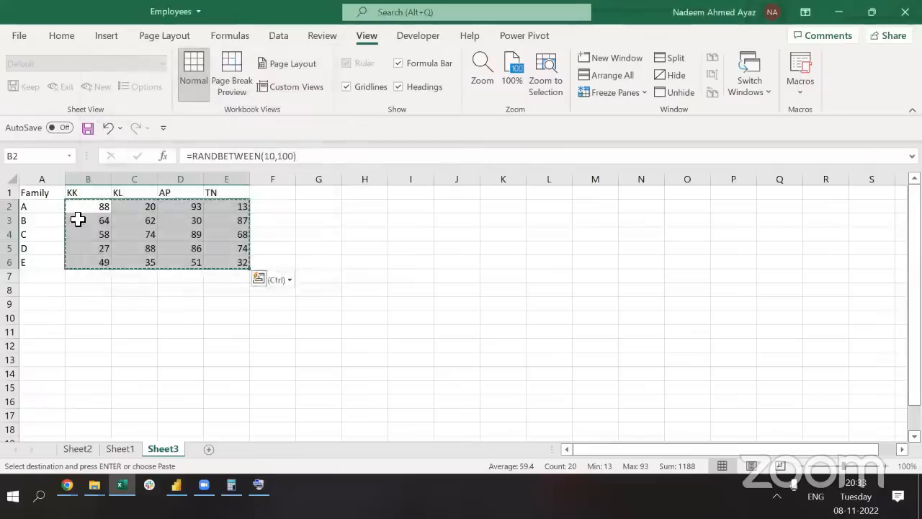
Copy the KK to TN headers for pasting into column J
{"action": "key", "text": "Escape"}
{"action": "key", "text": "Up"}
{"action": "key", "text": "ctrl+shift+Right"}
{"action": "key", "text": "ctrl+c"}
{"action": "key", "text": "Right"}
{"action": "key", "text": "Right"}
{"action": "key", "text": "Right"}
{"action": "key", "text": "Right"}
{"action": "key", "text": "Right"}
{"action": "key", "text": "Right"}
{"action": "key", "text": "Right"}
{"action": "key", "text": "Right"}
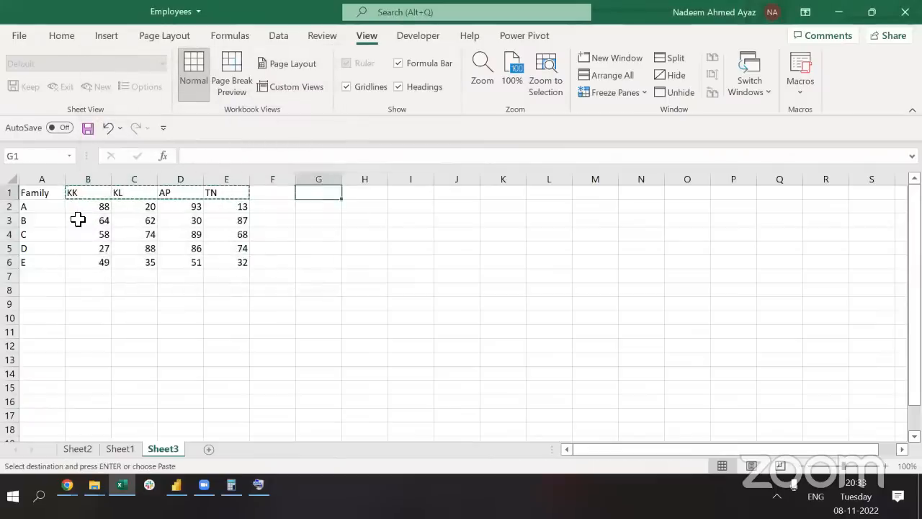
{"action": "key", "text": "alt+e"}
Paste the copied headers as values, transposed down column J
{"action": "key", "text": "s"}
{"action": "key", "text": "v"}
{"action": "key", "text": "e"}
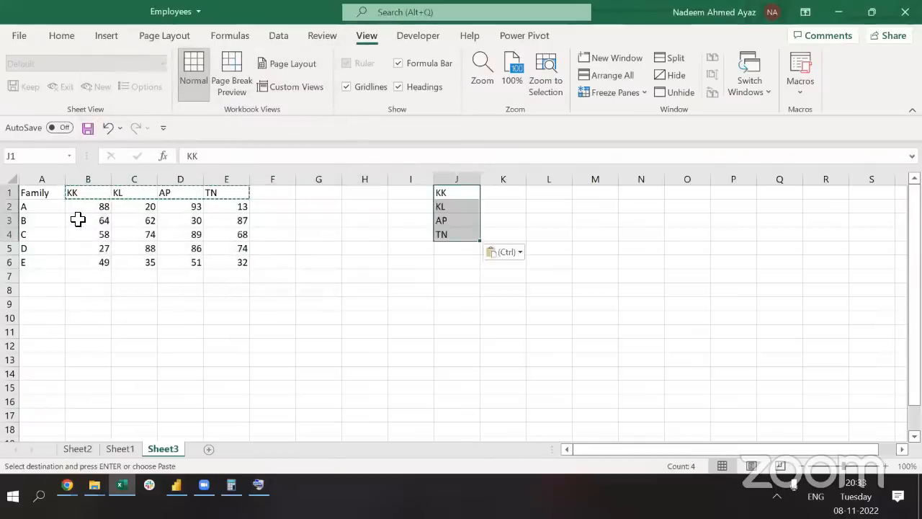
{"action": "key", "text": "Escape"}
Enter rates 5%, 7%, 8% and 3% beside KK, KL, AP and TN
{"action": "key", "text": "Right"}
{"action": "type", "text": "5%"}
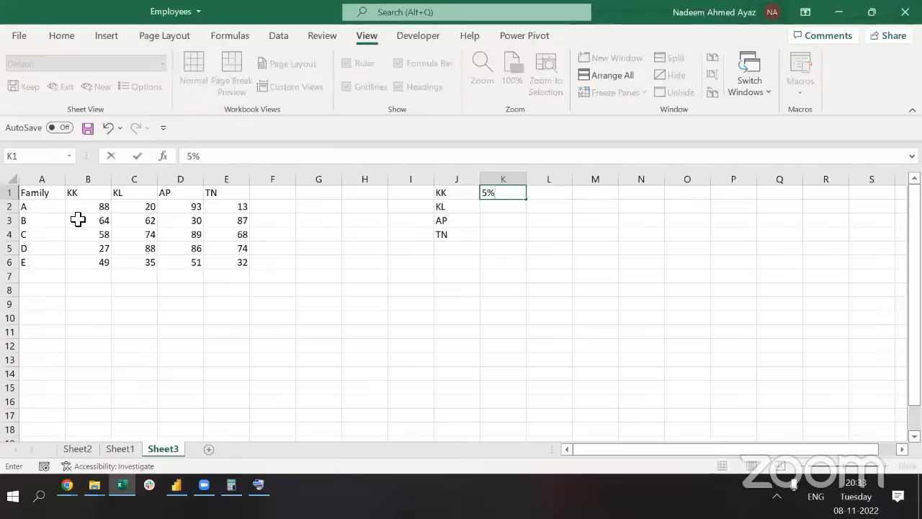
{"action": "key", "text": "Return"}
{"action": "type", "text": "7%"}
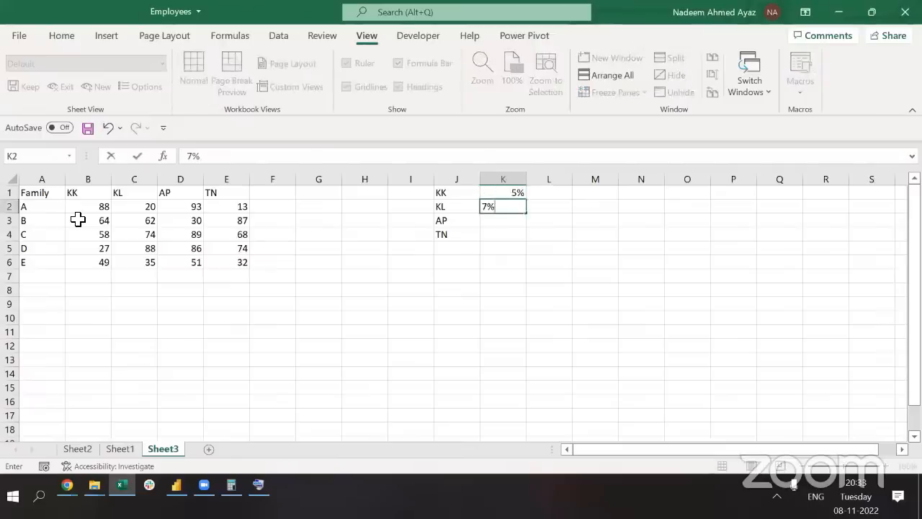
{"action": "key", "text": "Return"}
{"action": "type", "text": "8^"}
{"action": "key", "text": "BackSpace"}
{"action": "type", "text": "%"}
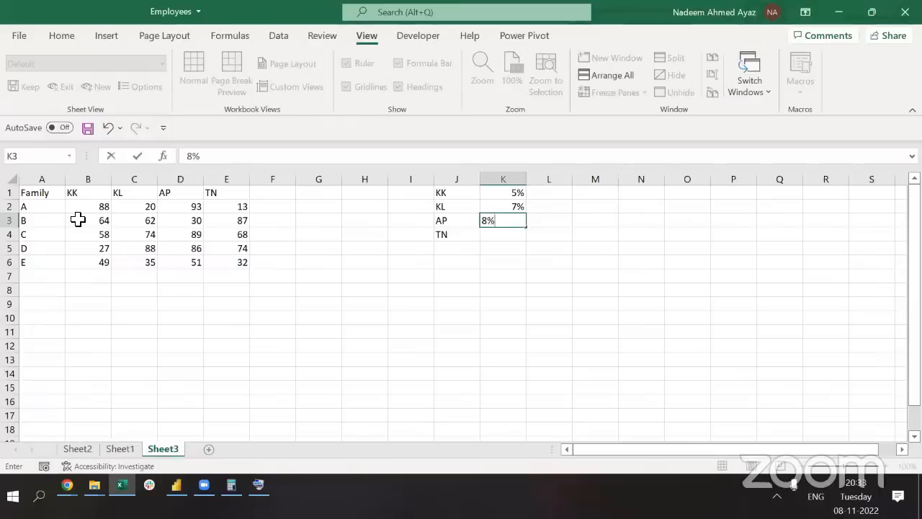
{"action": "key", "text": "Return"}
{"action": "type", "text": "3%"}
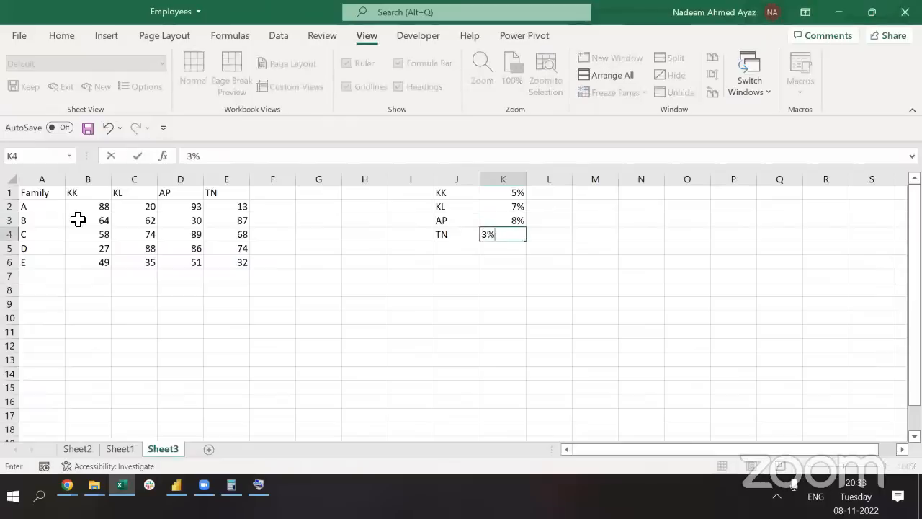
{"action": "key", "text": "ctrl+Return"}
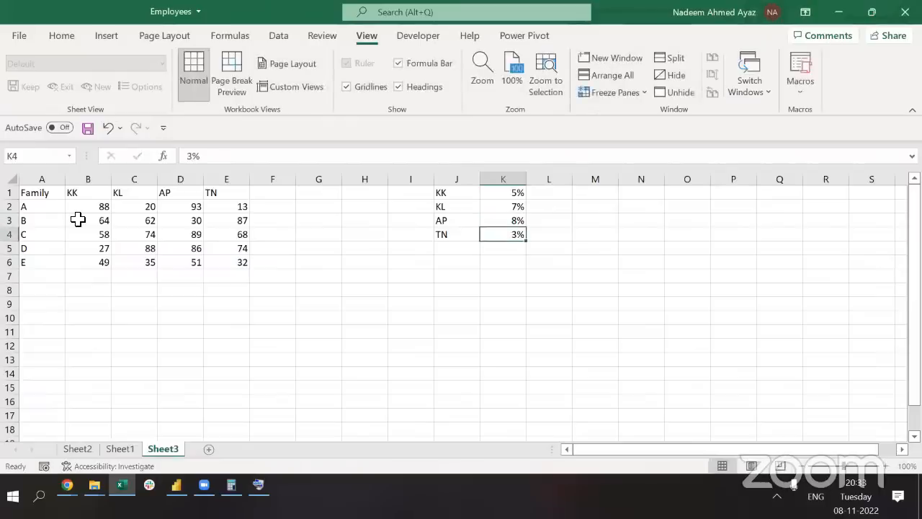
Copy the Family table A1:E6 and paste a duplicate at A11
{"action": "key", "text": "ctrl+Home"}
{"action": "key", "text": "ctrl+shift+Down"}
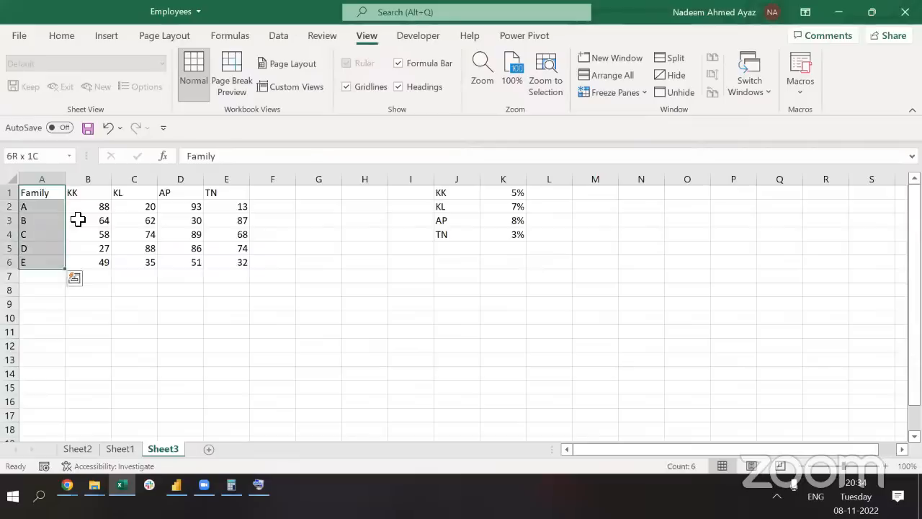
{"action": "key", "text": "ctrl+shift+Right"}
{"action": "key", "text": "ctrl+c"}
{"action": "key", "text": "ctrl+Home"}
{"action": "key", "text": "Down"}
{"action": "key", "text": "Down"}
{"action": "key", "text": "Down"}
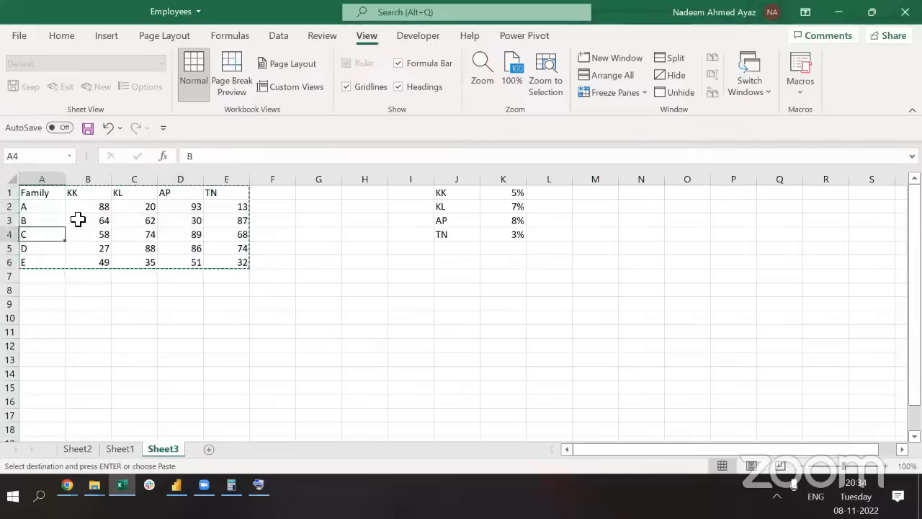
{"action": "key", "text": "Down"}
{"action": "key", "text": "Down"}
{"action": "key", "text": "Down"}
{"action": "key", "text": "Down"}
{"action": "key", "text": "Down"}
{"action": "key", "text": "Down"}
{"action": "key", "text": "Down"}
{"action": "key", "text": "Return"}
{"action": "key", "text": "Up"}
{"action": "key", "text": "Up"}
{"action": "key", "text": "Up"}
{"action": "key", "text": "Up"}
{"action": "key", "text": "Up"}
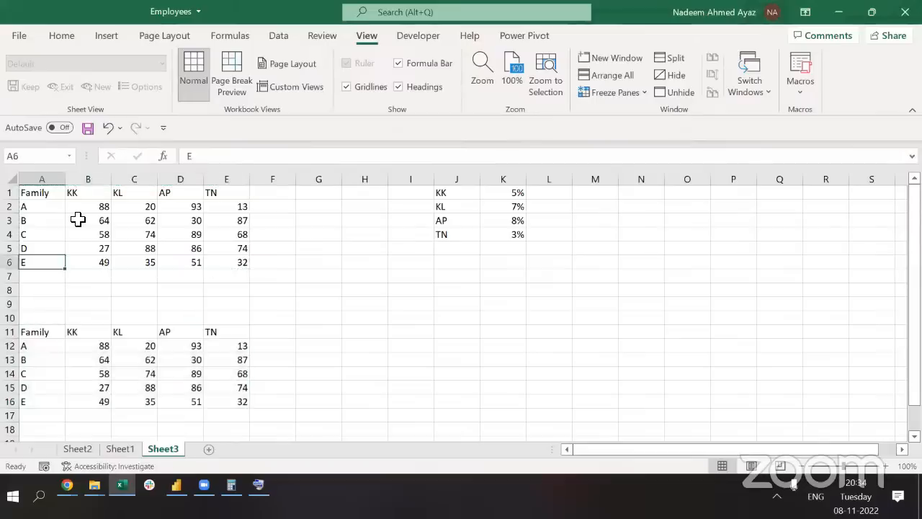
Insert a blank row above the original table at row 1
{"action": "key", "text": "ctrl+Up"}
{"action": "key", "text": "Delete"}
{"action": "key", "text": "ctrl+z"}
{"action": "key", "text": "Right"}
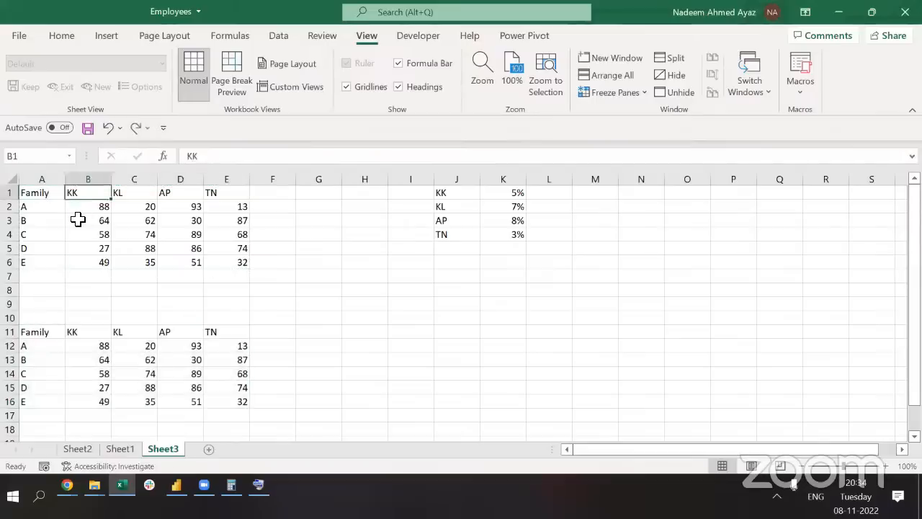
{"action": "key", "text": "Right"}
{"action": "key", "text": "Right"}
{"action": "key", "text": "Right"}
{"action": "key", "text": "shift+space"}
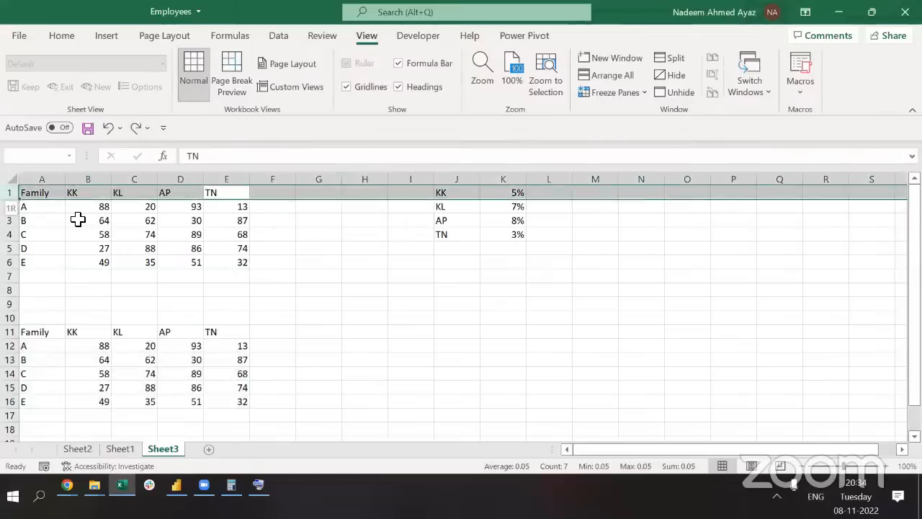
{"action": "key", "text": "ctrl+shift+plus"}
{"action": "key", "text": "Home"}
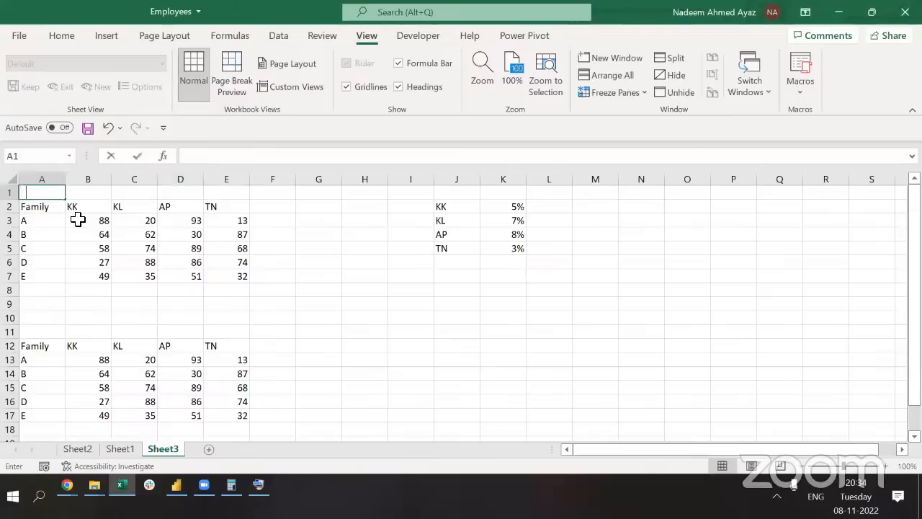
Title the first table 'Earning' and head the rate columns 'GovT' and 'Subsidy'
{"action": "type", "text": "Earning"}
{"action": "key", "text": "Return"}
{"action": "key", "text": "Return"}
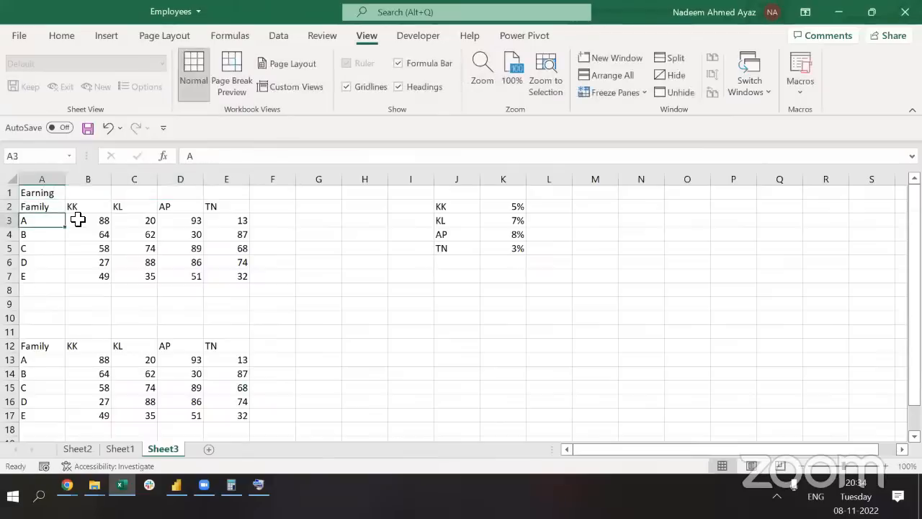
{"action": "key", "text": "ctrl+Right"}
{"action": "key", "text": "ctrl+Right"}
{"action": "key", "text": "Up"}
{"action": "key", "text": "Up"}
{"action": "type", "text": "Go"}
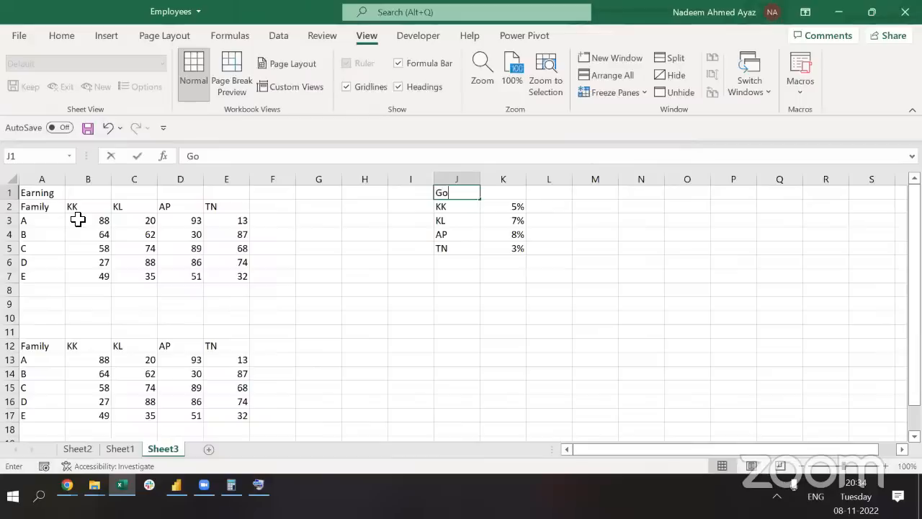
{"action": "type", "text": "vT"}
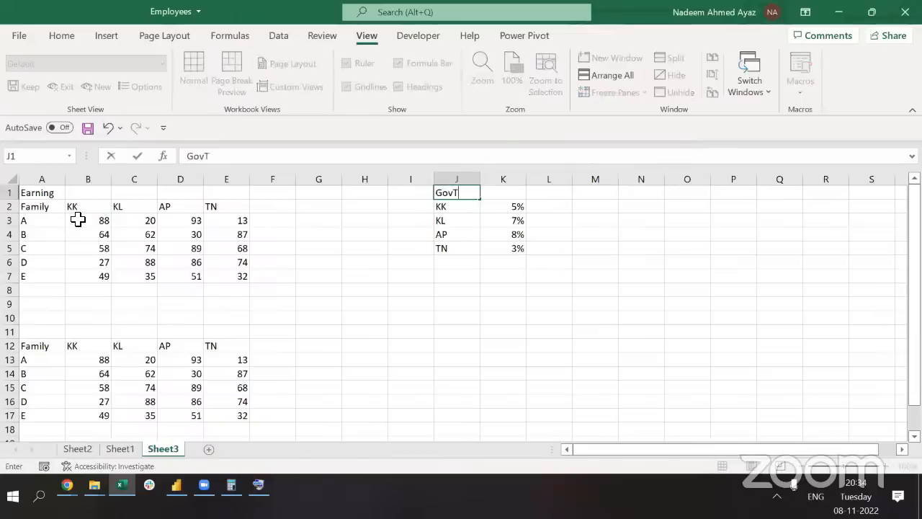
{"action": "key", "text": "Tab"}
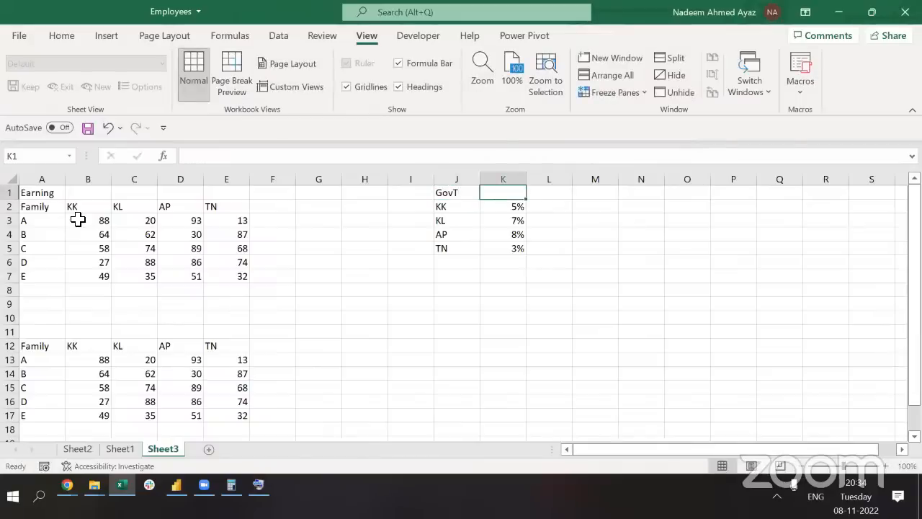
{"action": "type", "text": "Subsit"}
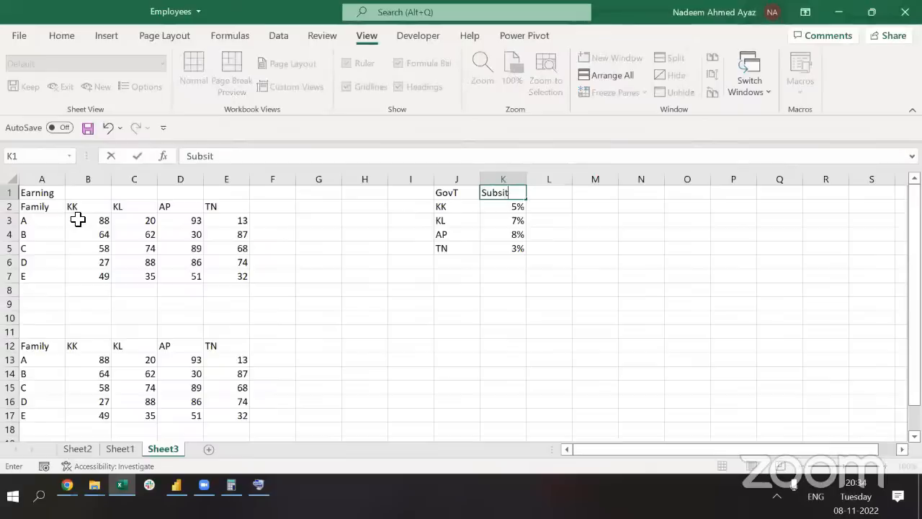
{"action": "key", "text": "BackSpace"}
{"action": "type", "text": "dy"}
{"action": "key", "text": "Return"}
{"action": "key", "text": "Right"}
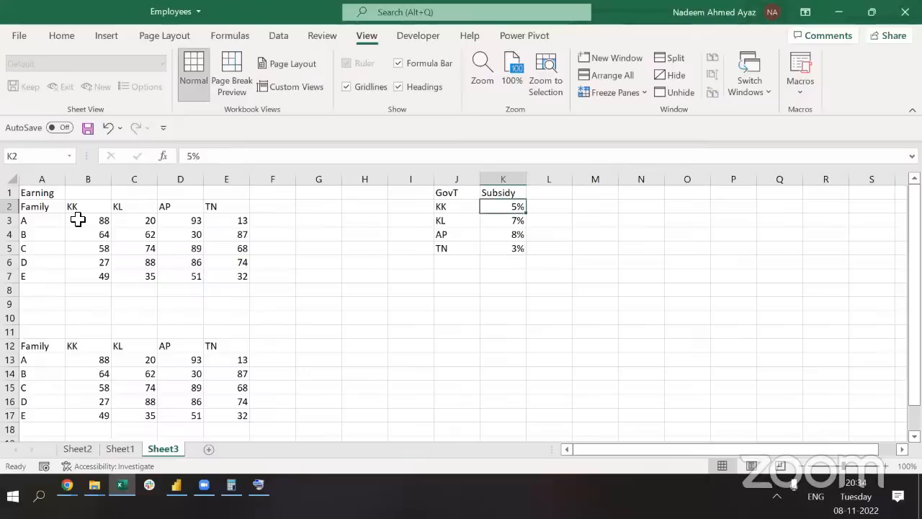
Clear all the numbers from the copied table's data cells
{"action": "key", "text": "Down"}
{"action": "key", "text": "Up"}
{"action": "key", "text": "Left"}
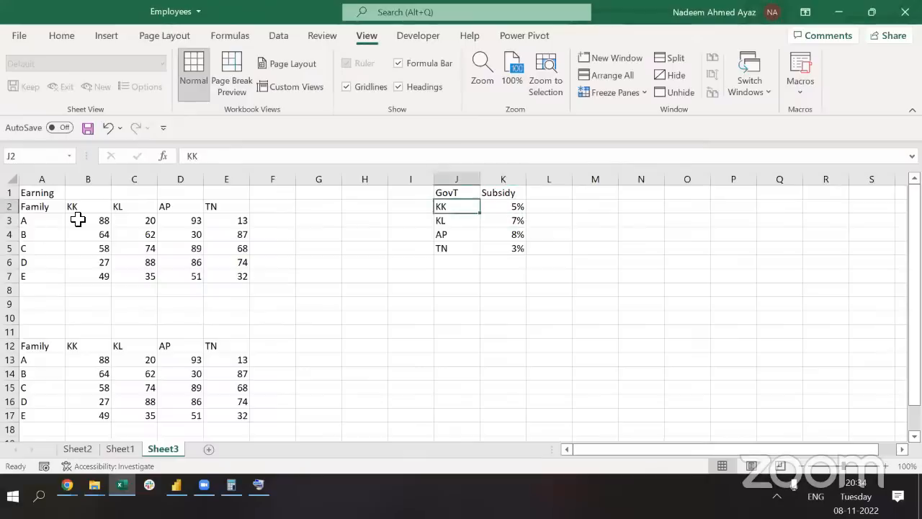
{"action": "key", "text": "Right"}
{"action": "key", "text": "Down"}
{"action": "key", "text": "Left"}
{"action": "key", "text": "Right"}
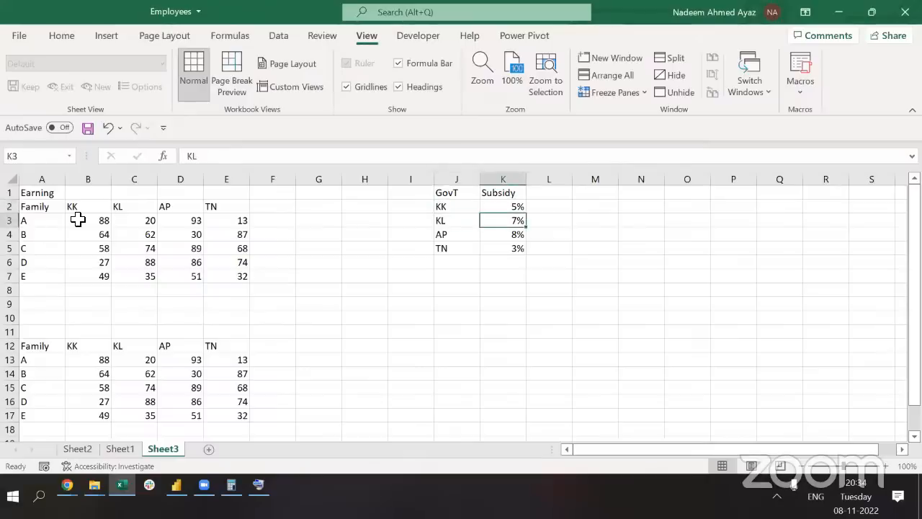
{"action": "key", "text": "Down"}
{"action": "key", "text": "Left"}
{"action": "key", "text": "Right"}
{"action": "key", "text": "Left"}
{"action": "key", "text": "Down"}
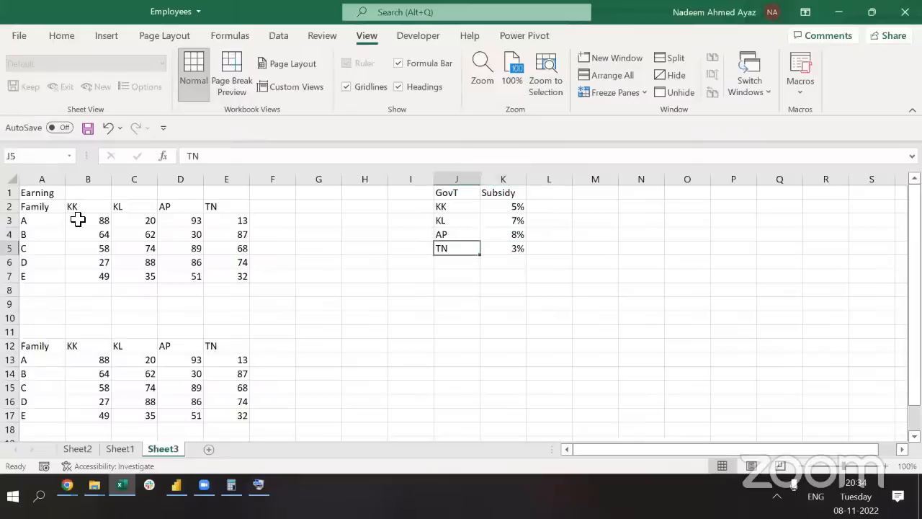
{"action": "key", "text": "Right"}
{"action": "key", "text": "ctrl+Left"}
{"action": "key", "text": "ctrl+Left"}
{"action": "key", "text": "ctrl+Down"}
{"action": "key", "text": "ctrl+Left"}
{"action": "key", "text": "ctrl+Down"}
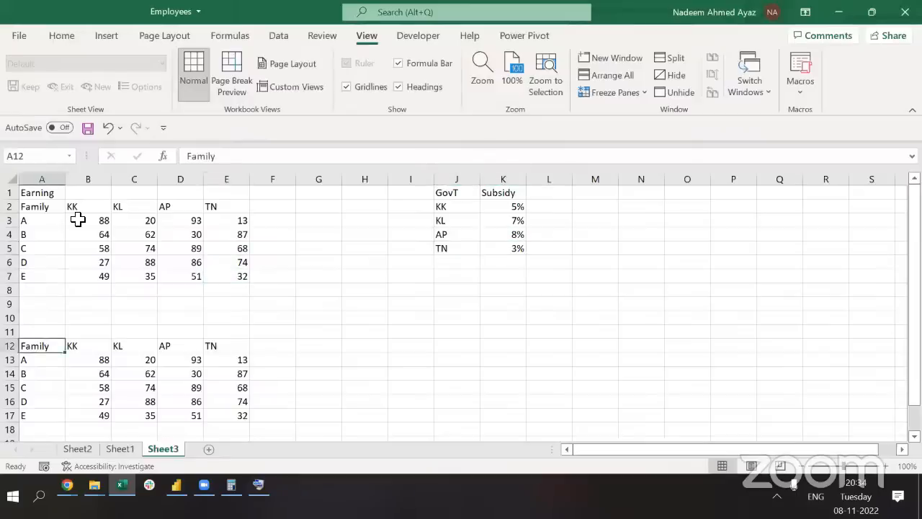
{"action": "key", "text": "Down"}
{"action": "key", "text": "Right"}
{"action": "key", "text": "ctrl+shift+Right"}
{"action": "key", "text": "ctrl+shift+Down"}
{"action": "key", "text": "Delete"}
Title the copied table 'Subsity' in the cell above it
{"action": "key", "text": "ctrl+Left"}
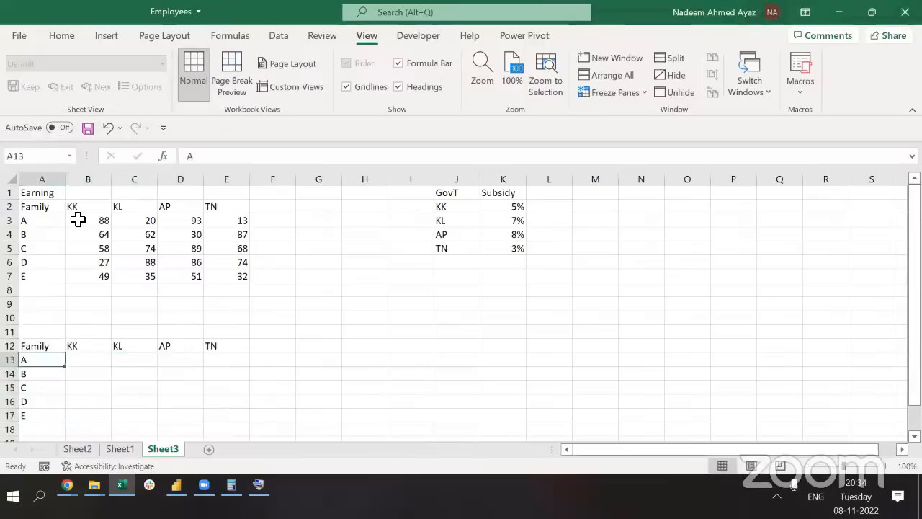
{"action": "key", "text": "Up"}
{"action": "key", "text": "Up"}
{"action": "type", "text": "Subsity"}
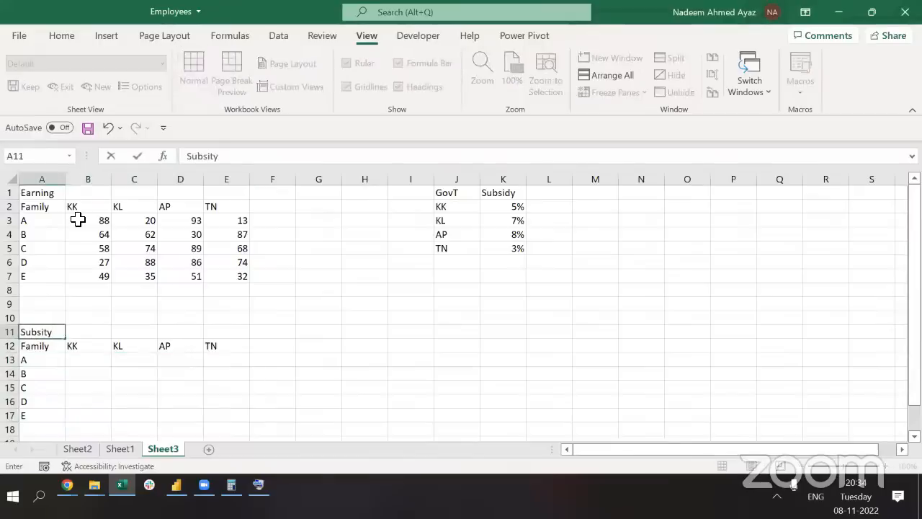
{"action": "key", "text": "Return"}
{"action": "key", "text": "Up"}
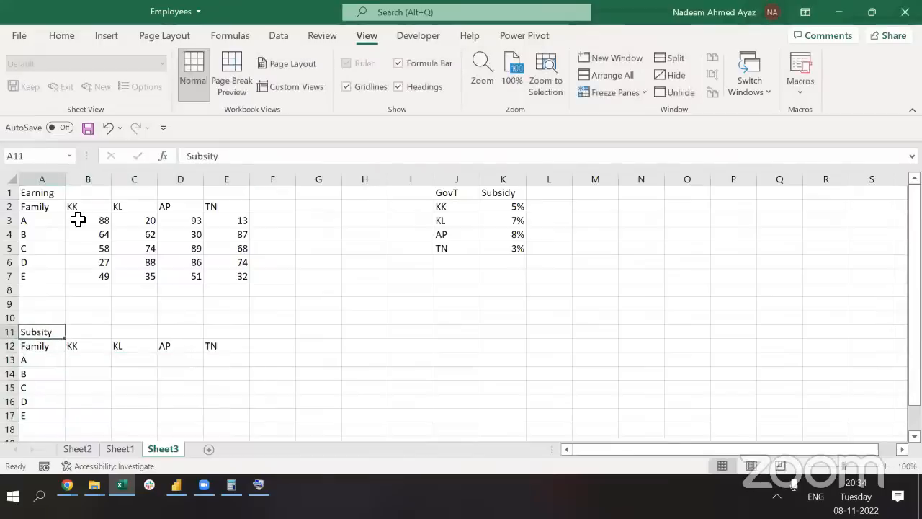
{"action": "key", "text": "Up"}
{"action": "key", "text": "Up"}
{"action": "key", "text": "Up"}
{"action": "key", "text": "Up"}
{"action": "key", "text": "ctrl+Up"}
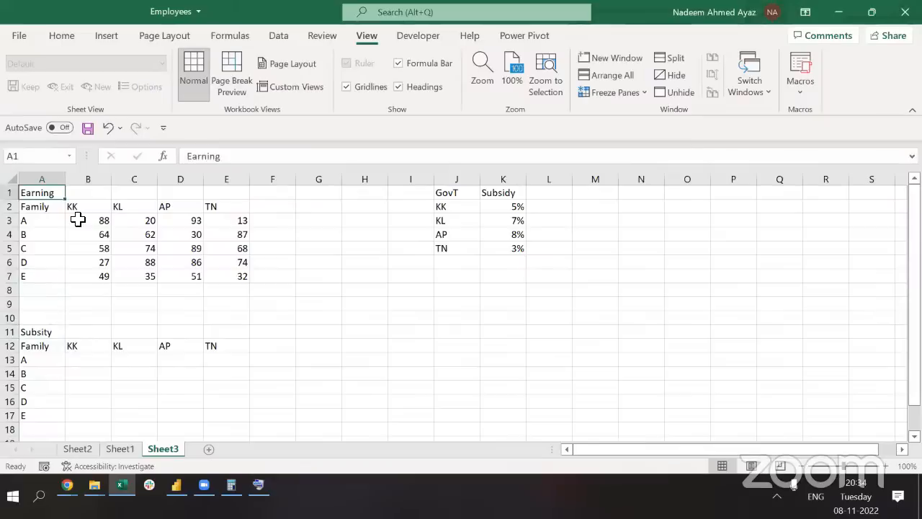
{"action": "key", "text": "Down"}
{"action": "key", "text": "Right"}
{"action": "key", "text": "Down"}
{"action": "key", "text": "Down"}
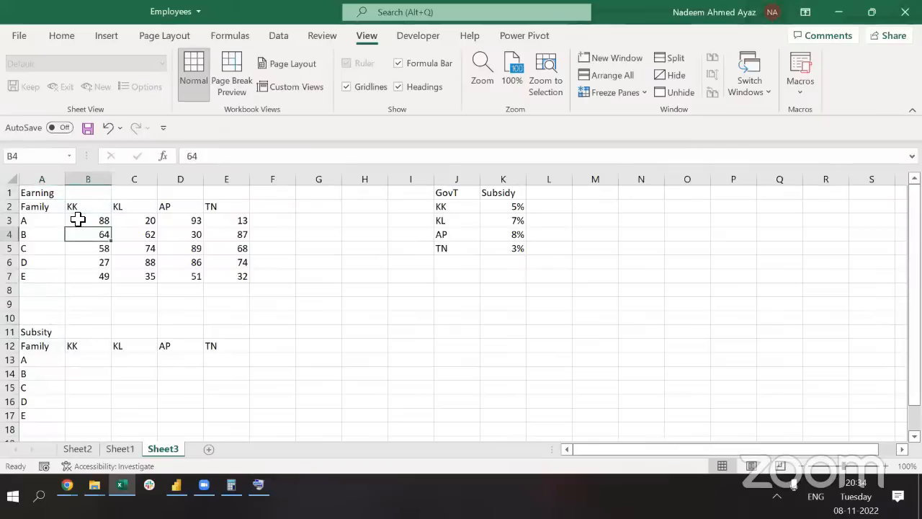
{"action": "key", "text": "Up"}
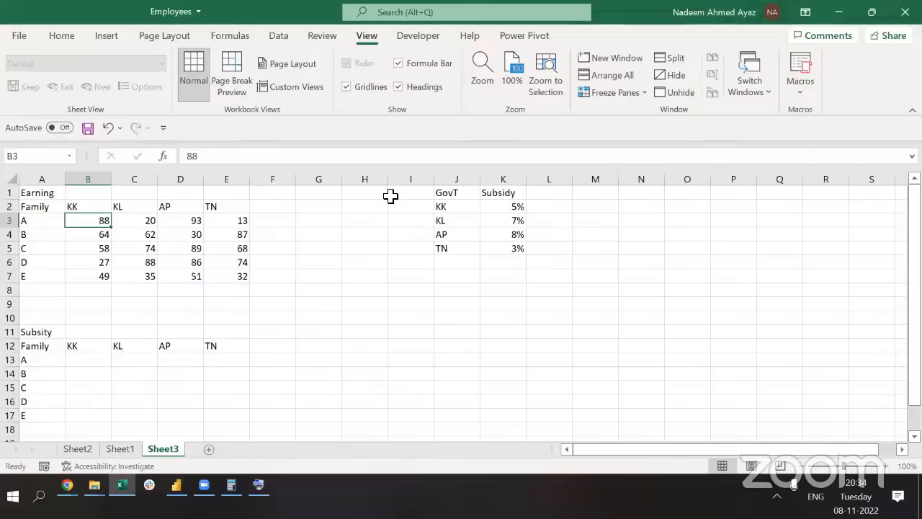
Select the entire Earning table, headings and values
{"action": "left_click", "coordinate": [586, 217]}
{"action": "key", "text": "Up"}
{"action": "key", "text": "ctrl+Left"}
{"action": "key", "text": "ctrl+Left"}
{"action": "key", "text": "ctrl+Left"}
{"action": "key", "text": "ctrl+Left"}
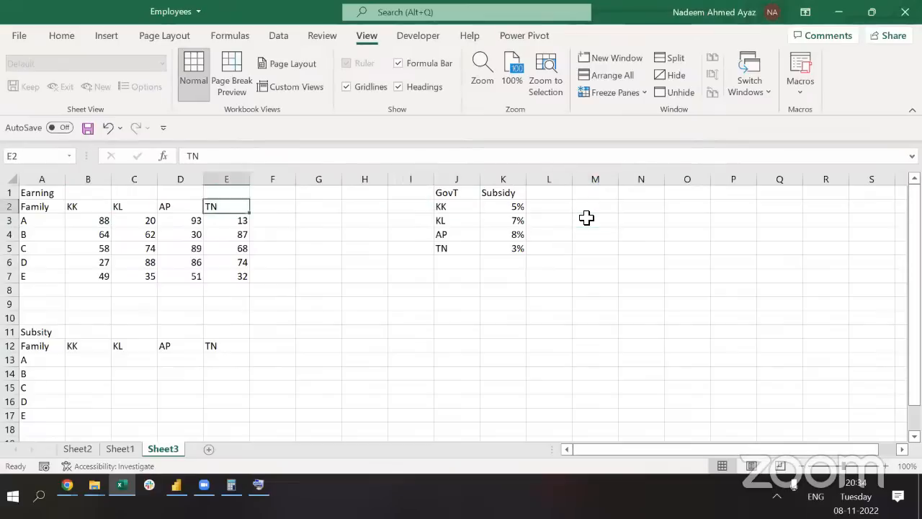
{"action": "key", "text": "ctrl+shift+Right"}
{"action": "key", "text": "ctrl+shift+Down"}
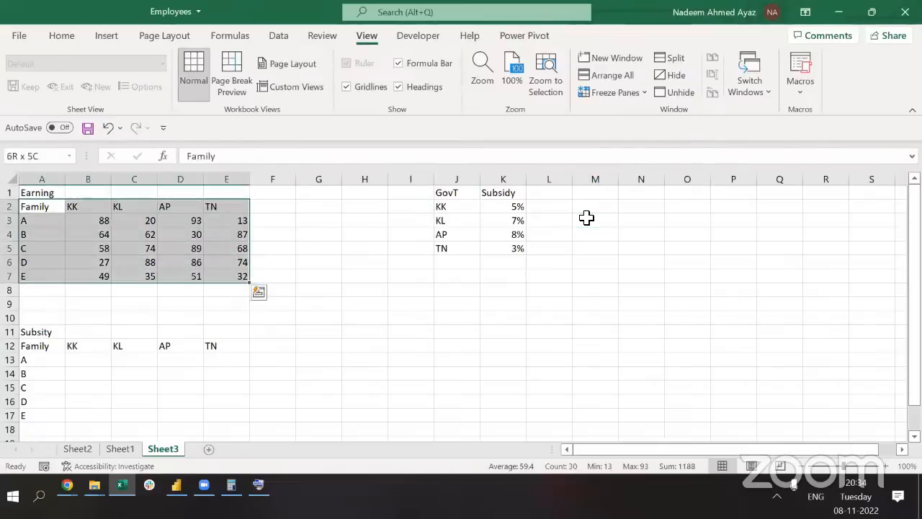
{"action": "key", "text": "ctrl+Right"}
{"action": "key", "text": "ctrl+Right"}
{"action": "key", "text": "ctrl+Right"}
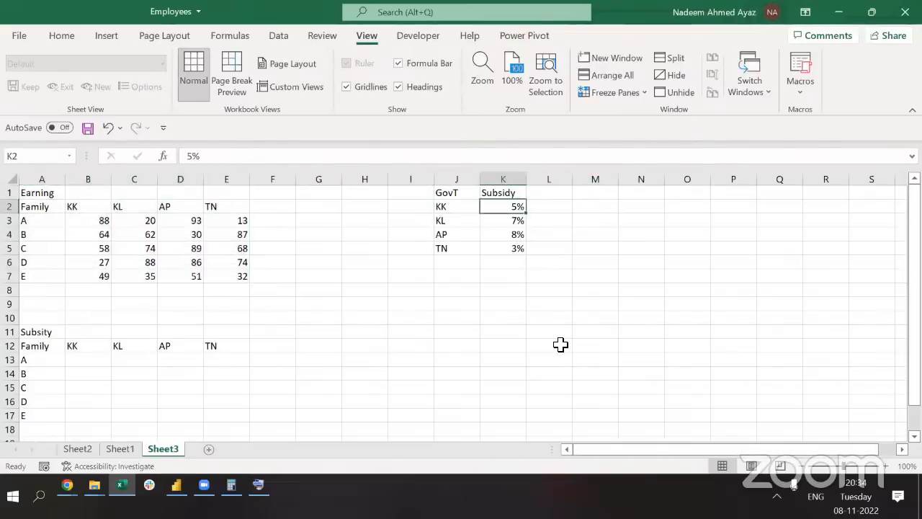
{"action": "key", "text": "alt+Tab"}
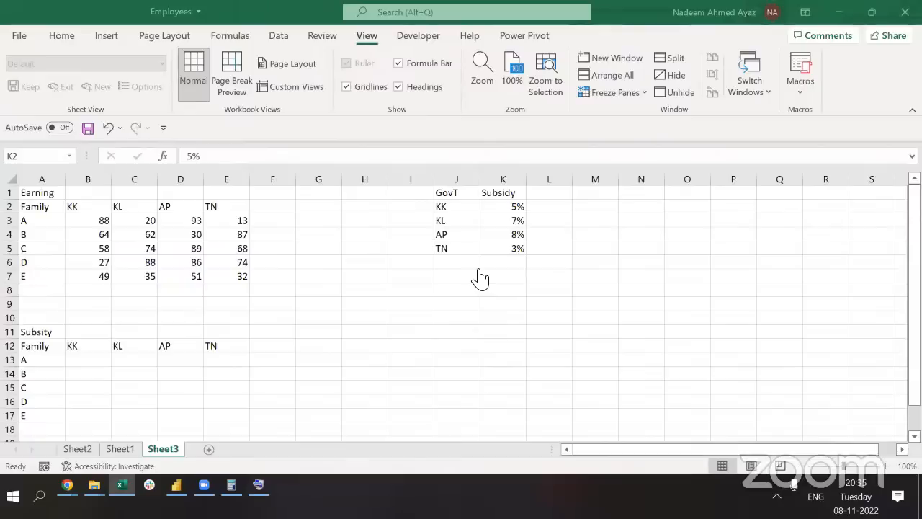
{"action": "left_click", "coordinate": [328, 287]}
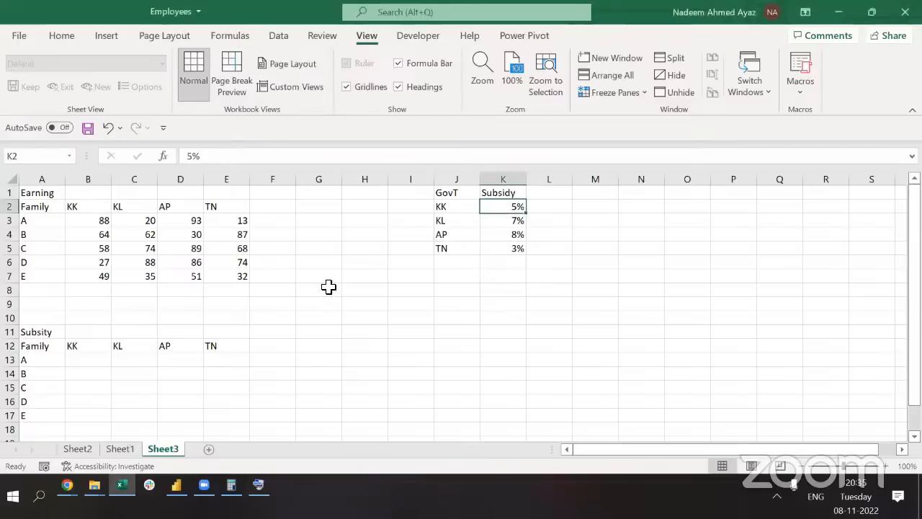
Correct the 'GovT' rate heading to 'Govt'
{"action": "key", "text": "Left"}
{"action": "key", "text": "Up"}
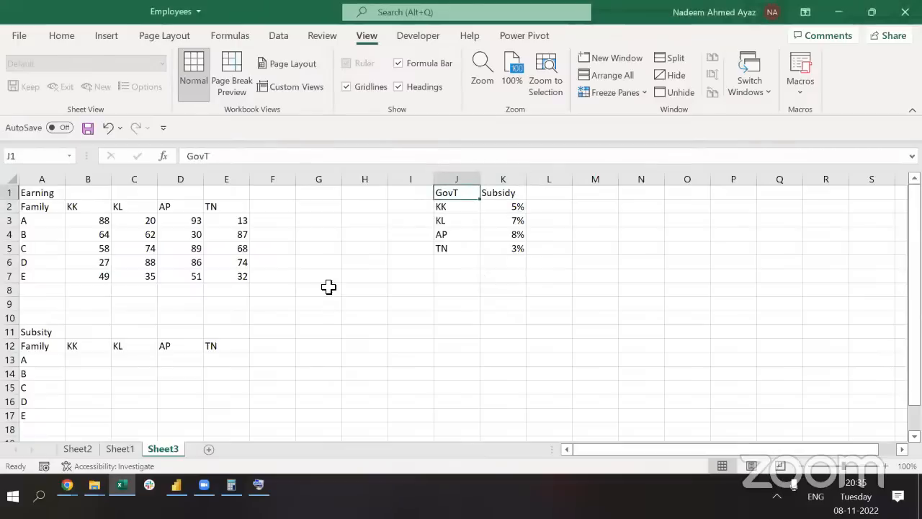
{"action": "key", "text": "F2"}
{"action": "key", "text": "BackSpace"}
{"action": "type", "text": "t"}
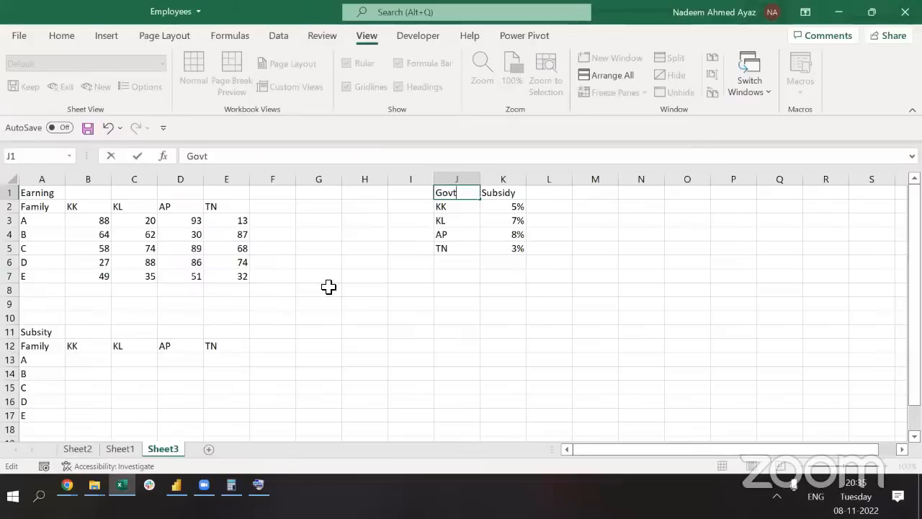
{"action": "key", "text": "Return"}
{"action": "key", "text": "ctrl+Left"}
{"action": "key", "text": "ctrl+Left"}
{"action": "key", "text": "Down"}
{"action": "key", "text": "ctrl+Right"}
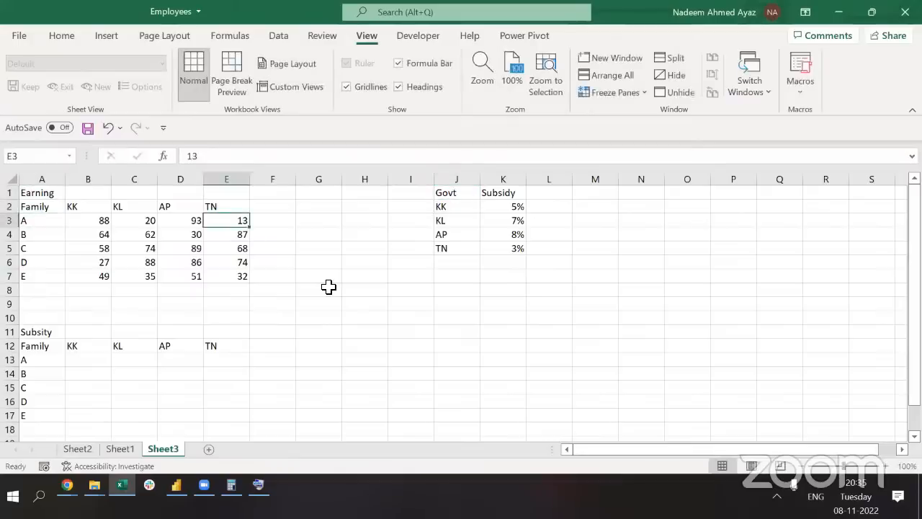
{"action": "key", "text": "ctrl+Left"}
{"action": "key", "text": "ctrl+Down"}
{"action": "key", "text": "ctrl+Up"}
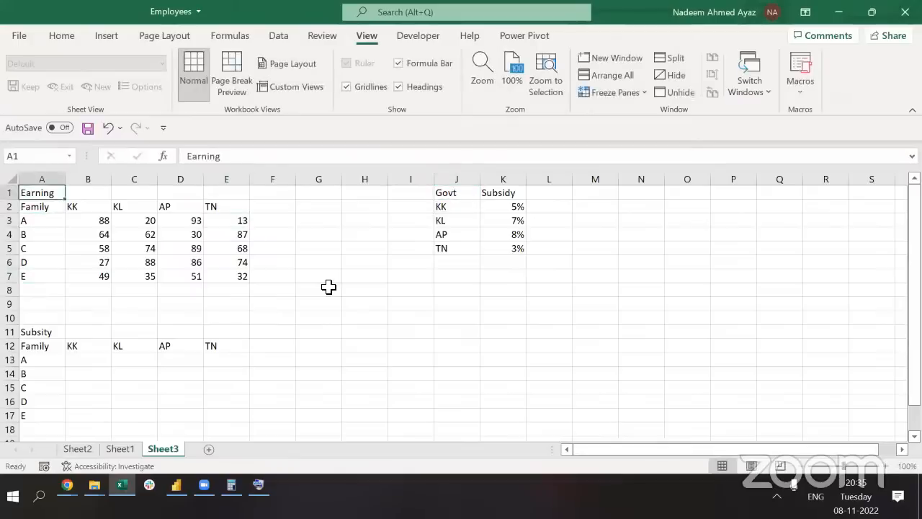
{"action": "key", "text": "Right"}
{"action": "key", "text": "Right"}
{"action": "key", "text": "Right"}
{"action": "key", "text": "Right"}
{"action": "key", "text": "Right"}
{"action": "key", "text": "Right"}
{"action": "key", "text": "Right"}
{"action": "key", "text": "Right"}
{"action": "key", "text": "Right"}
{"action": "key", "text": "Right"}
{"action": "key", "text": "Right"}
{"action": "key", "text": "Right"}
{"action": "key", "text": "Right"}
{"action": "key", "text": "Right"}
{"action": "key", "text": "Right"}
{"action": "key", "text": "Down"}
{"action": "key", "text": "Down"}
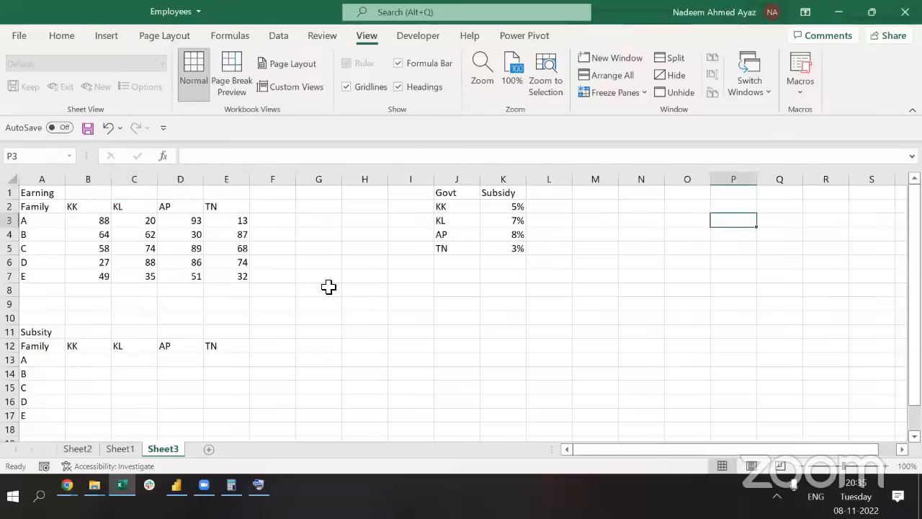
Enter 10 in a spare cell, then Apple in N3
{"action": "key", "text": "Left"}
{"action": "key", "text": "Left"}
{"action": "type", "text": "10"}
{"action": "key", "text": "Right"}
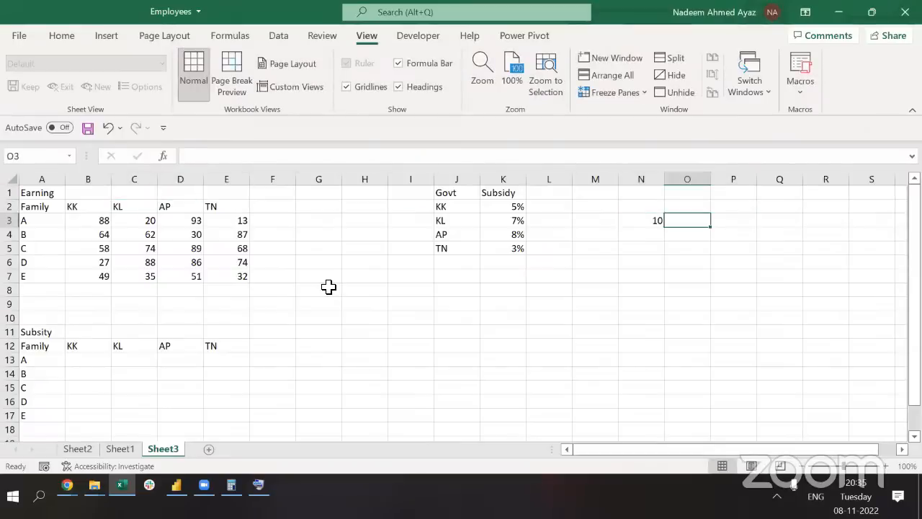
{"action": "key", "text": "Left"}
{"action": "type", "text": "Appl"}
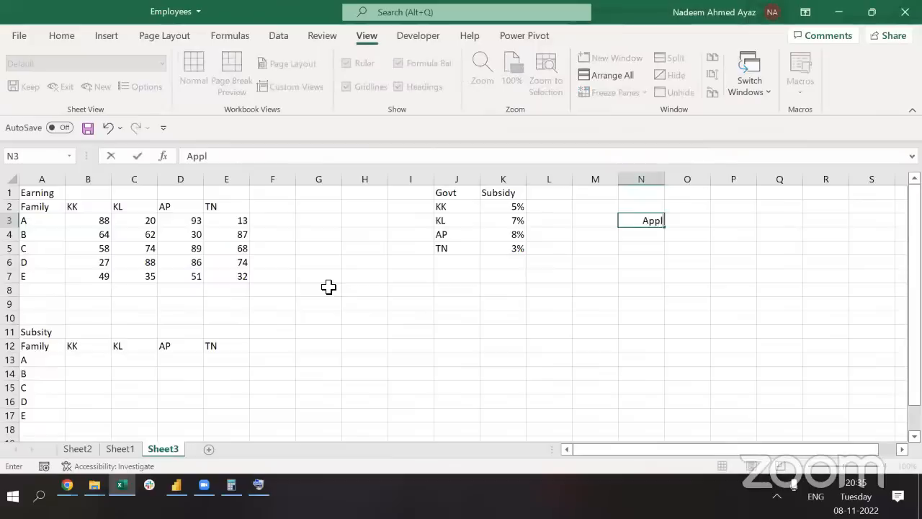
{"action": "type", "text": "e"}
{"action": "key", "text": "Right"}
{"action": "type", "text": "Apple"}
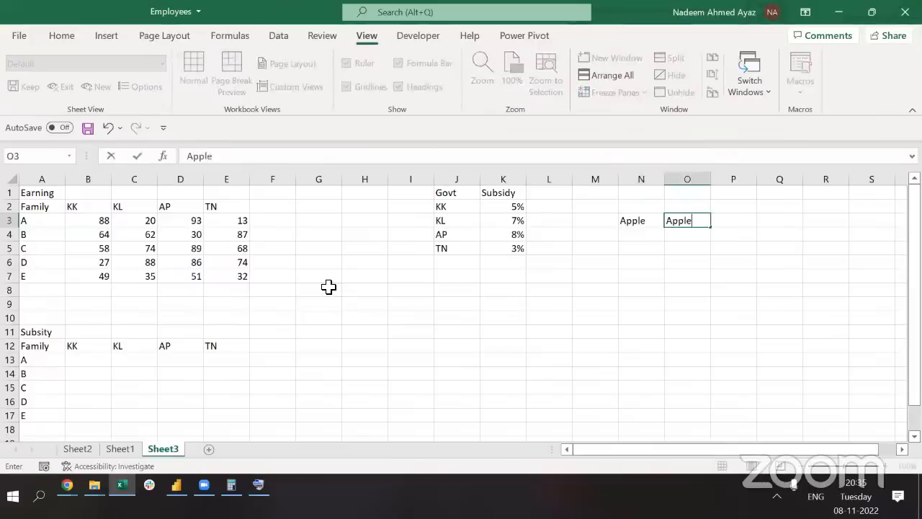
{"action": "key", "text": "Return"}
Enter Apple in N4, fixing the mistyped attempts
{"action": "key", "text": "Left"}
{"action": "key", "text": "Right"}
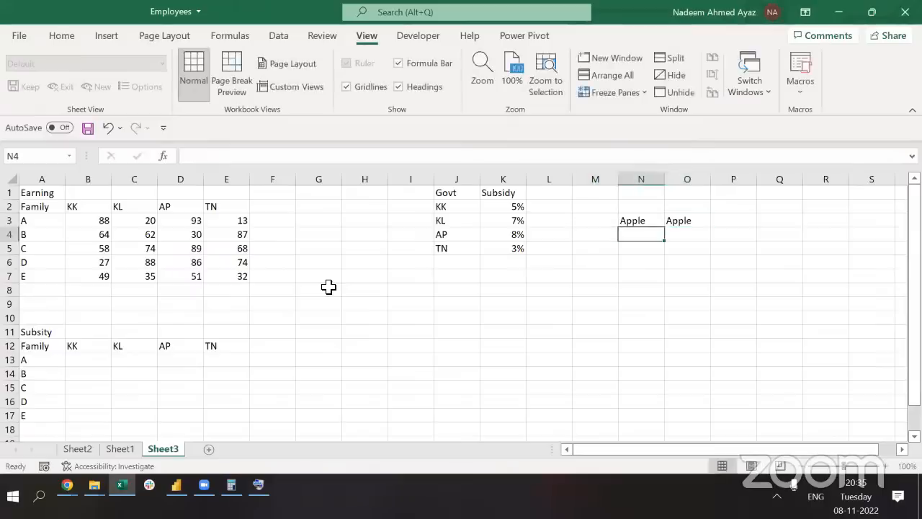
{"action": "type", "text": "Ammal"}
{"action": "key", "text": "Escape"}
{"action": "type", "text": "App"}
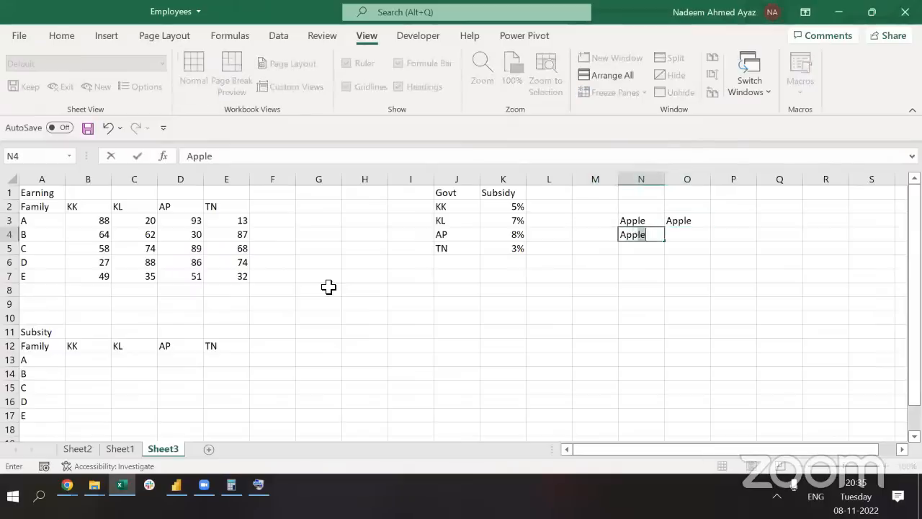
{"action": "type", "text": "k"}
{"action": "key", "text": "BackSpace"}
{"action": "type", "text": "le"}
{"action": "key", "text": "Tab"}
Type Mango in O4, then overwrite it with Bulb
{"action": "type", "text": "Mang"}
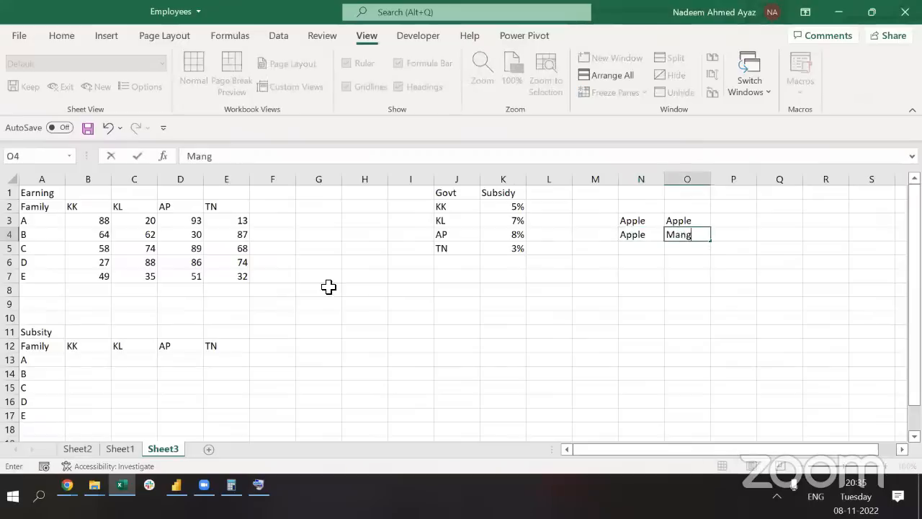
{"action": "type", "text": "o"}
{"action": "key", "text": "Right"}
{"action": "key", "text": "Up"}
{"action": "key", "text": "Left"}
{"action": "key", "text": "Down"}
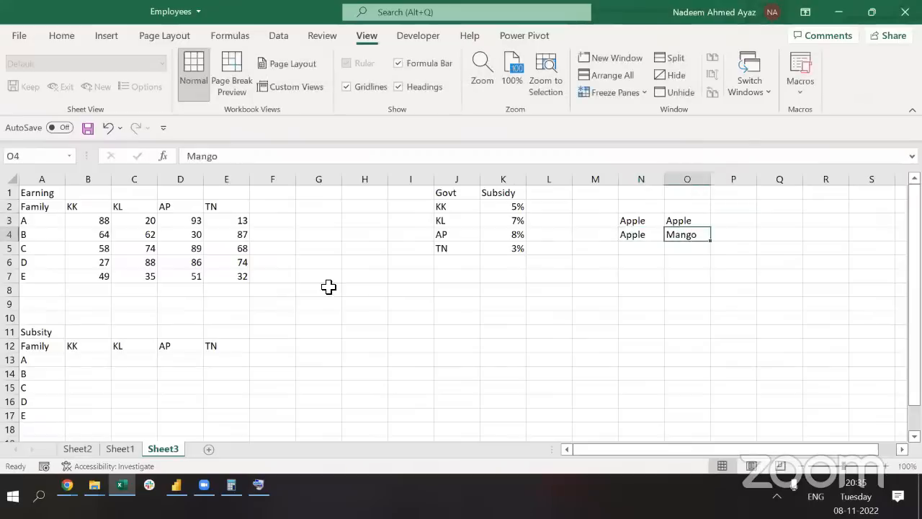
{"action": "key", "text": "Left"}
{"action": "key", "text": "Down"}
{"action": "key", "text": "Up"}
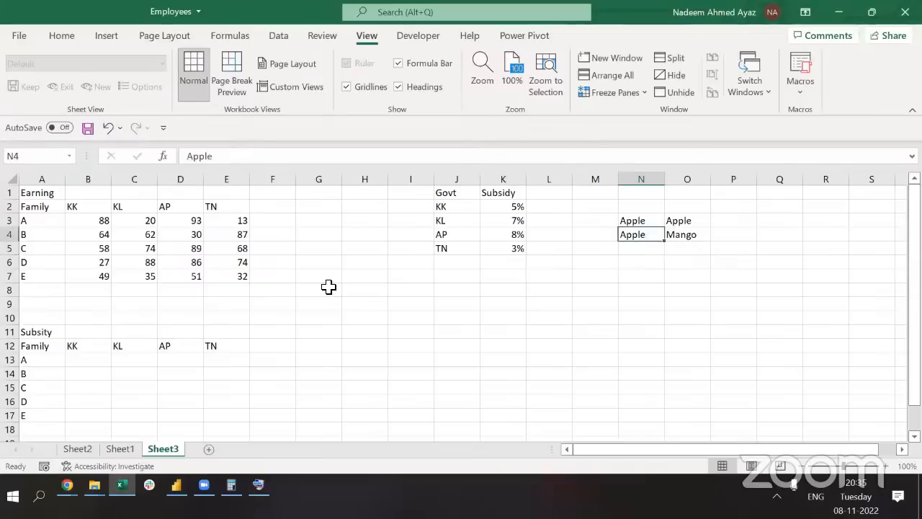
{"action": "key", "text": "Right"}
{"action": "type", "text": "Bu"}
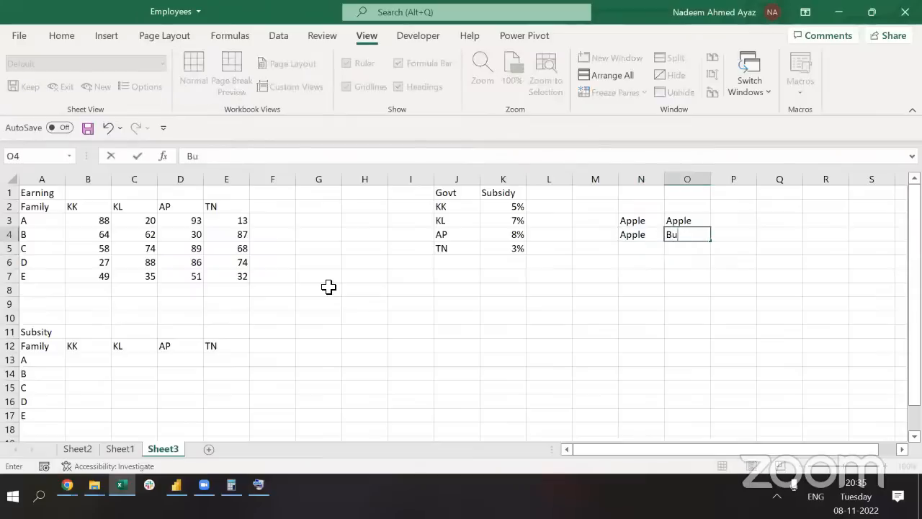
{"action": "type", "text": "lb"}
{"action": "key", "text": "Up"}
Move the Apple and Bulb cells from O3:O4 into N5:N6
{"action": "key", "text": "Right"}
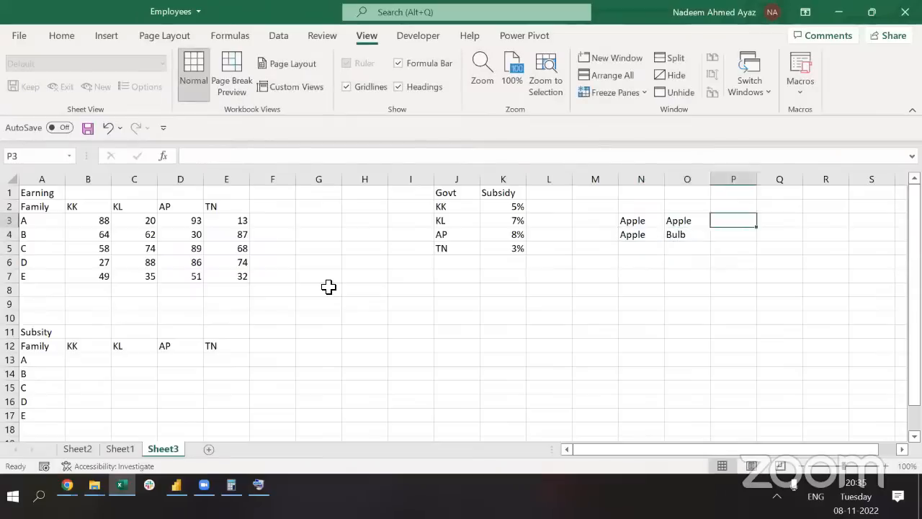
{"action": "key", "text": "Left"}
{"action": "key", "text": "Left"}
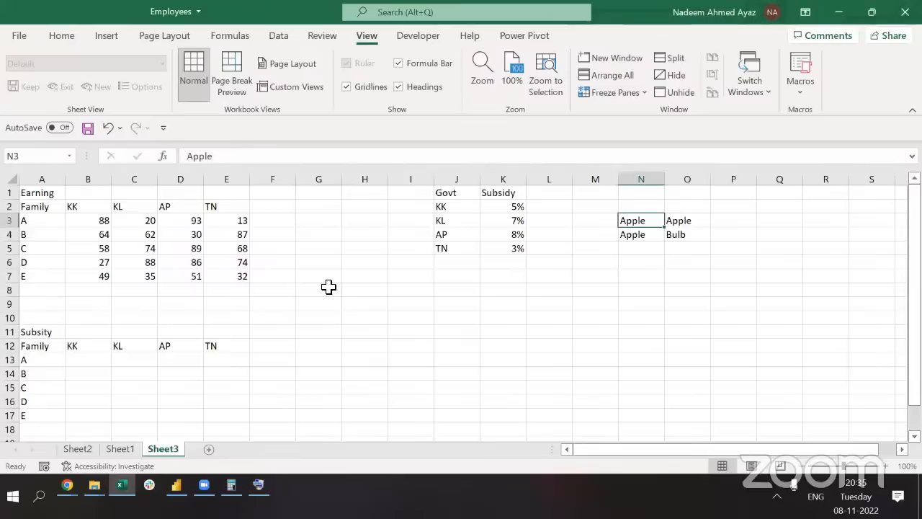
{"action": "key", "text": "Right"}
{"action": "key", "text": "shift+Down"}
{"action": "key", "text": "ctrl+c"}
{"action": "key", "text": "Down"}
{"action": "key", "text": "Left"}
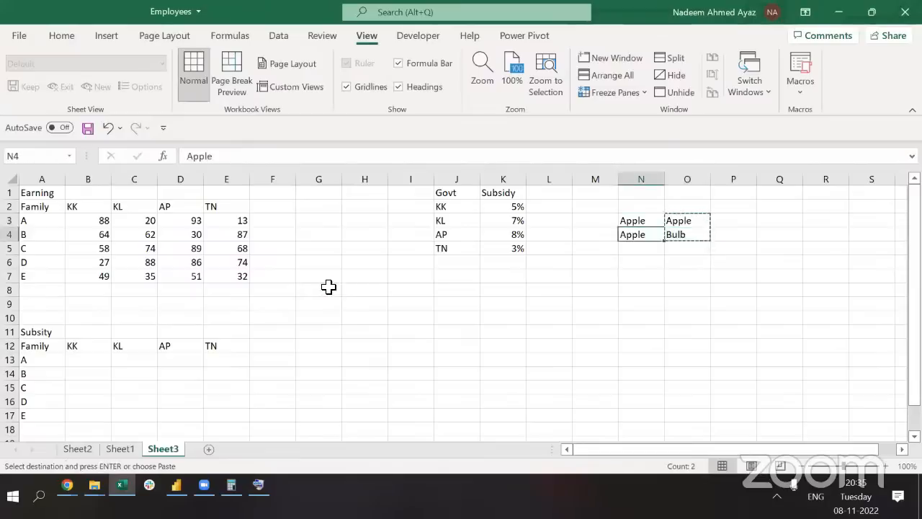
{"action": "key", "text": "Down"}
{"action": "key", "text": "ctrl+v"}
Add the heading Item in N2 above the four entries
{"action": "key", "text": "Up"}
{"action": "key", "text": "Up"}
{"action": "key", "text": "Right"}
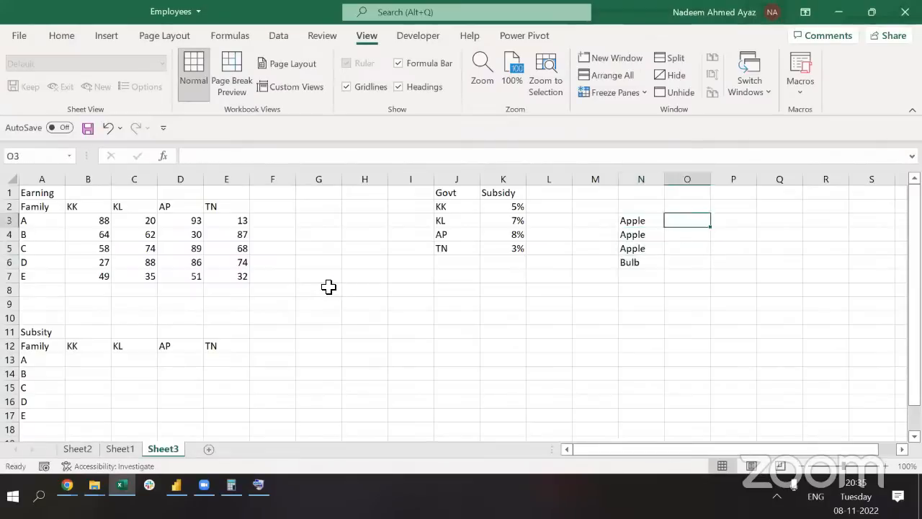
{"action": "key", "text": "Left"}
{"action": "key", "text": "shift+Down"}
{"action": "key", "text": "shift+Down"}
{"action": "key", "text": "shift+Down"}
{"action": "key", "text": "Right"}
{"action": "key", "text": "Left"}
{"action": "key", "text": "Up"}
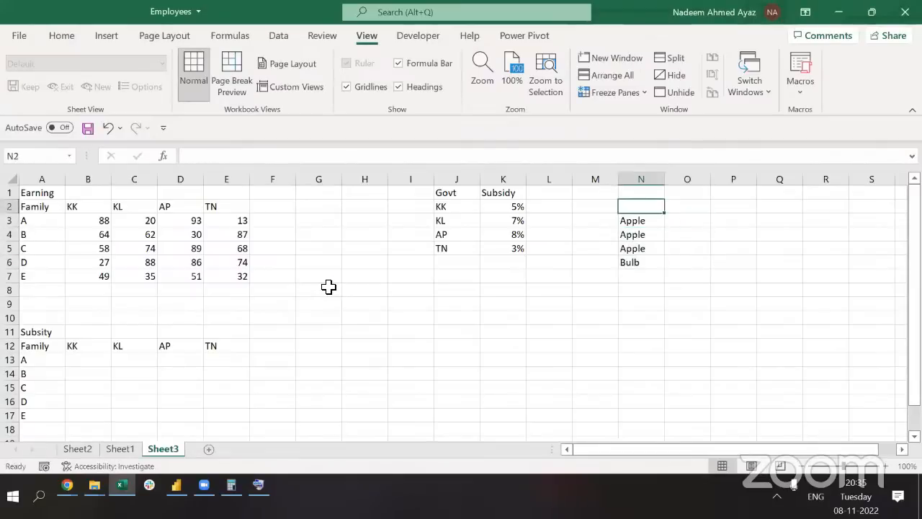
{"action": "type", "text": "Item"}
{"action": "key", "text": "Return"}
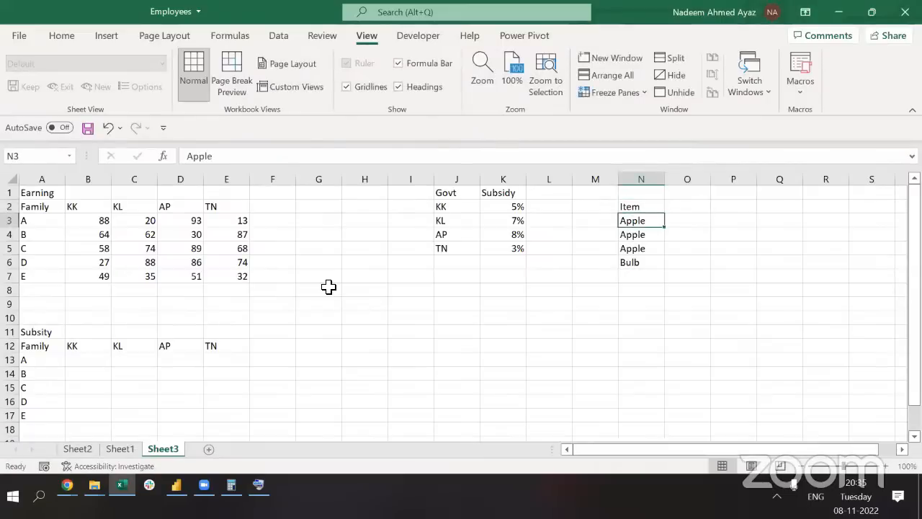
{"action": "key", "text": "shift+Down"}
{"action": "key", "text": "shift+Down"}
{"action": "key", "text": "shift+Down"}
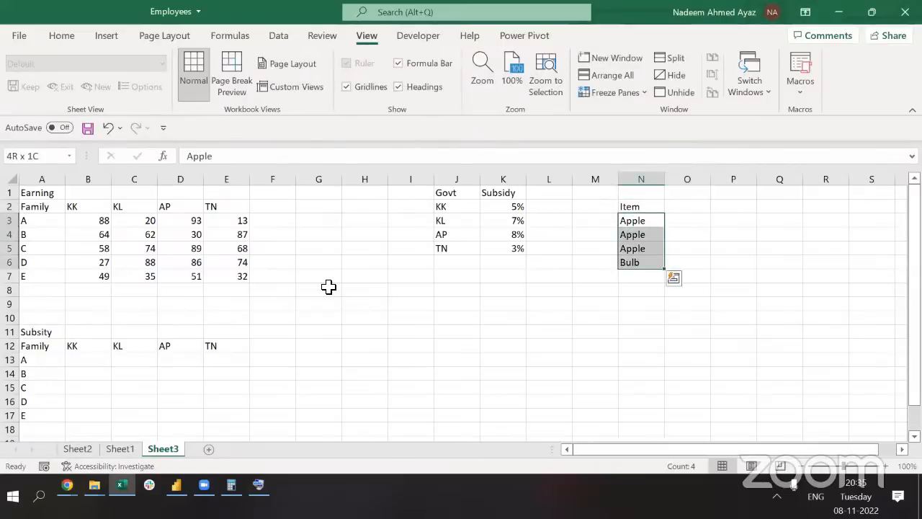
{"action": "key", "text": "Up"}
{"action": "key", "text": "Right"}
{"action": "key", "text": "Down"}
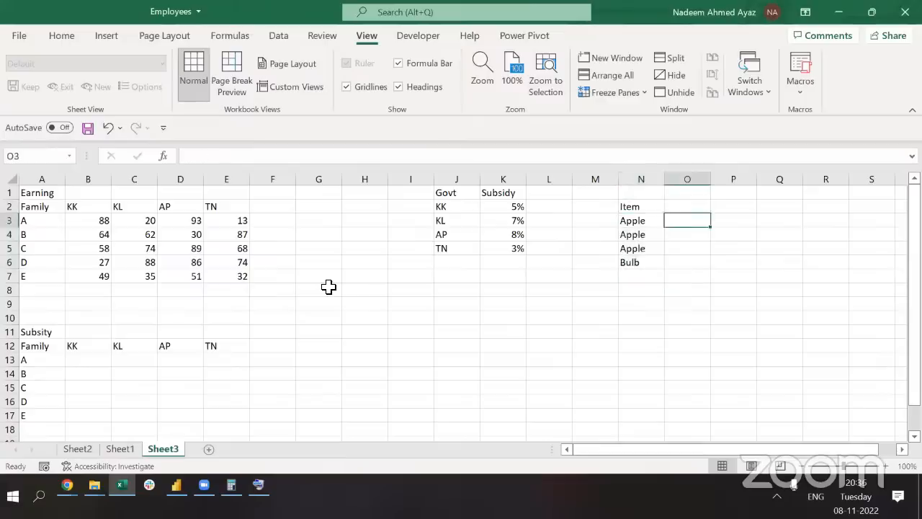
{"action": "key", "text": "Up"}
Head column O 'Is it a fruit?' and autofit the column width
{"action": "type", "text": "Is it "}
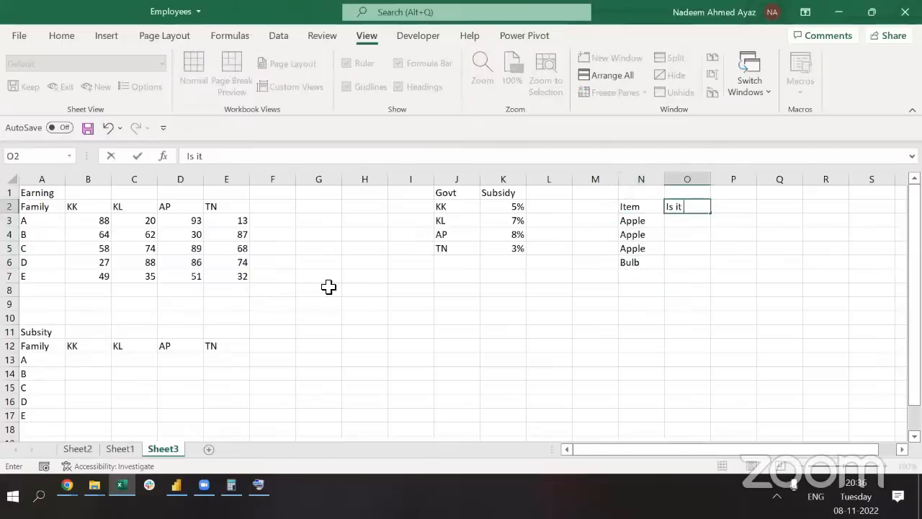
{"action": "type", "text": "a fruit?"}
{"action": "key", "text": "ctrl+Return"}
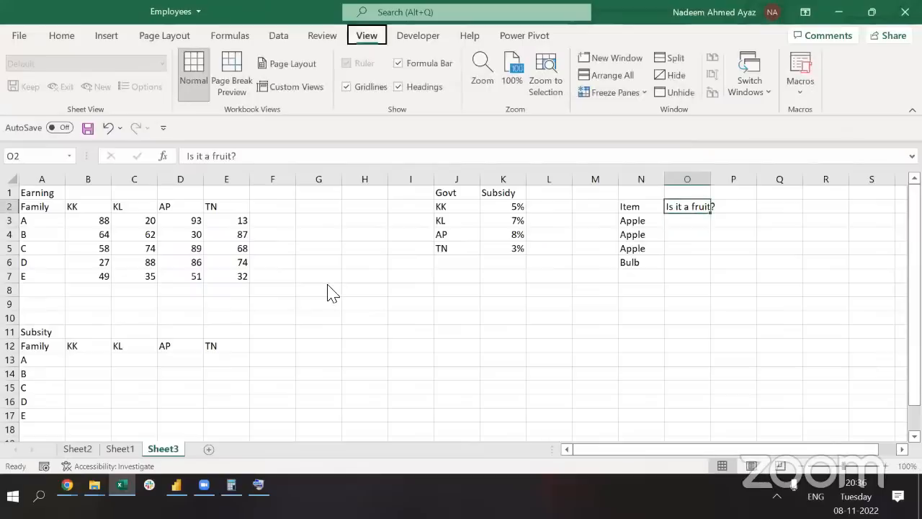
{"action": "key", "text": "alt+o"}
{"action": "key", "text": "c"}
{"action": "key", "text": "a"}
Append Pen and Chair below Bulb in the item list
{"action": "key", "text": "Down"}
{"action": "key", "text": "Left"}
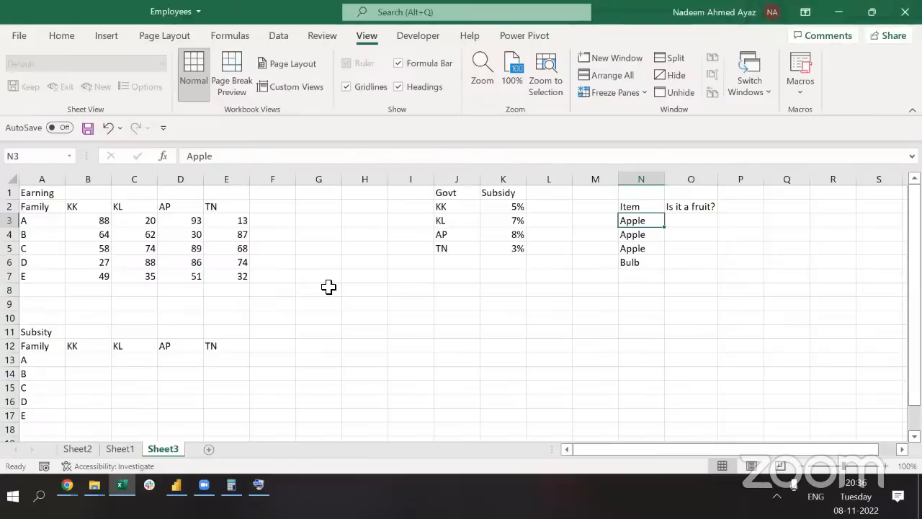
{"action": "key", "text": "Right"}
{"action": "key", "text": "Left"}
{"action": "key", "text": "ctrl+shift+Down"}
{"action": "key", "text": "Down"}
{"action": "key", "text": "Up"}
{"action": "key", "text": "Down"}
{"action": "key", "text": "Up"}
{"action": "key", "text": "ctrl+shift+Down"}
{"action": "key", "text": "ctrl+shift+Down"}
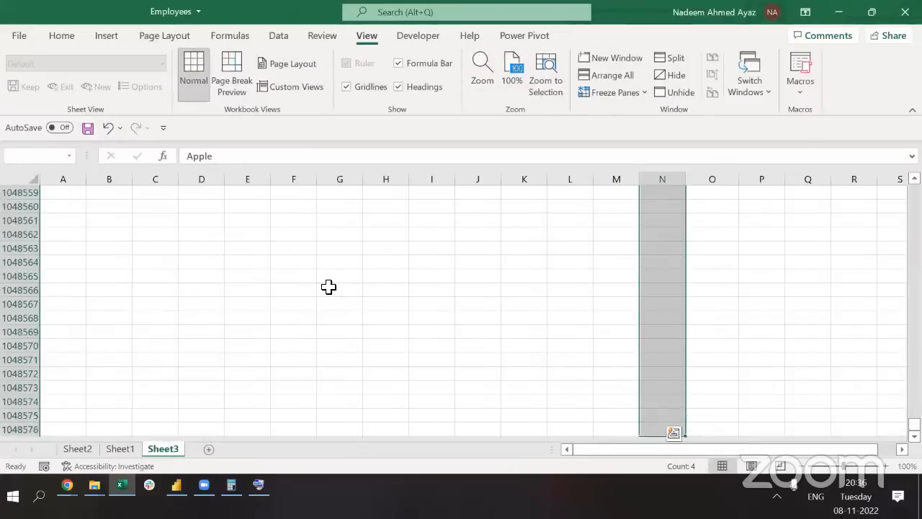
{"action": "key", "text": "Up"}
{"action": "key", "text": "Down"}
{"action": "key", "text": "ctrl+shift+Down"}
{"action": "key", "text": "Up"}
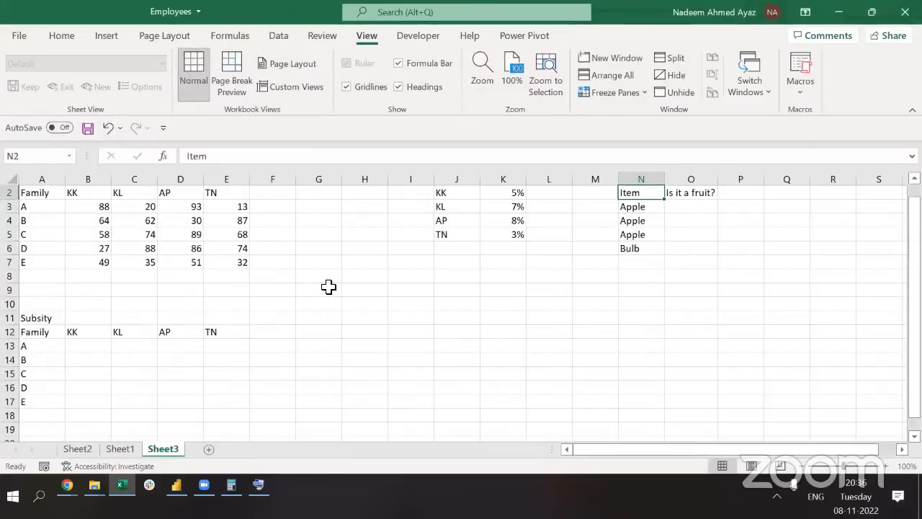
{"action": "key", "text": "ctrl+shift+Down"}
{"action": "key", "text": "Down"}
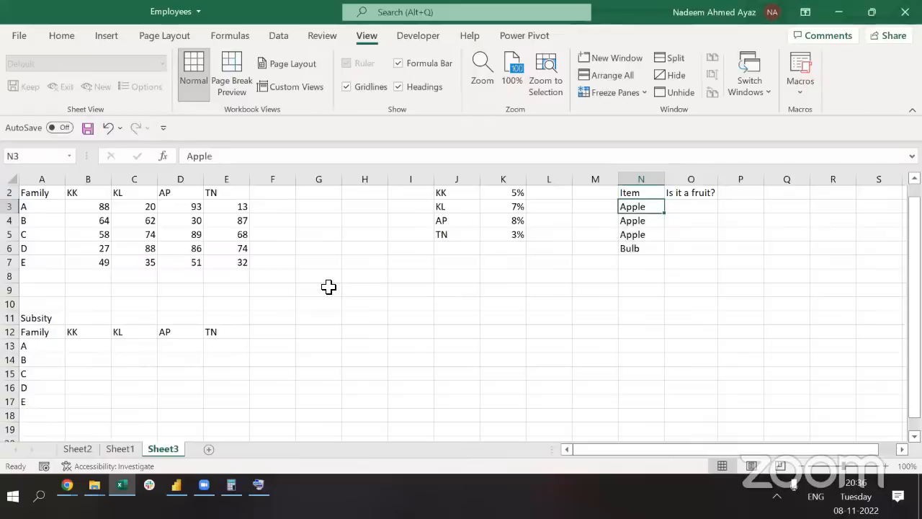
{"action": "key", "text": "Right"}
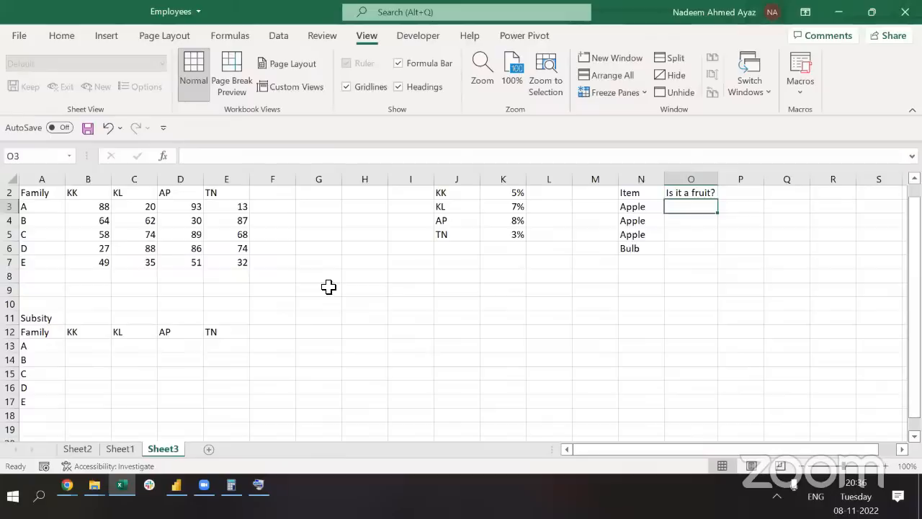
{"action": "key", "text": "Left"}
{"action": "key", "text": "Down"}
{"action": "key", "text": "Down"}
{"action": "key", "text": "Down"}
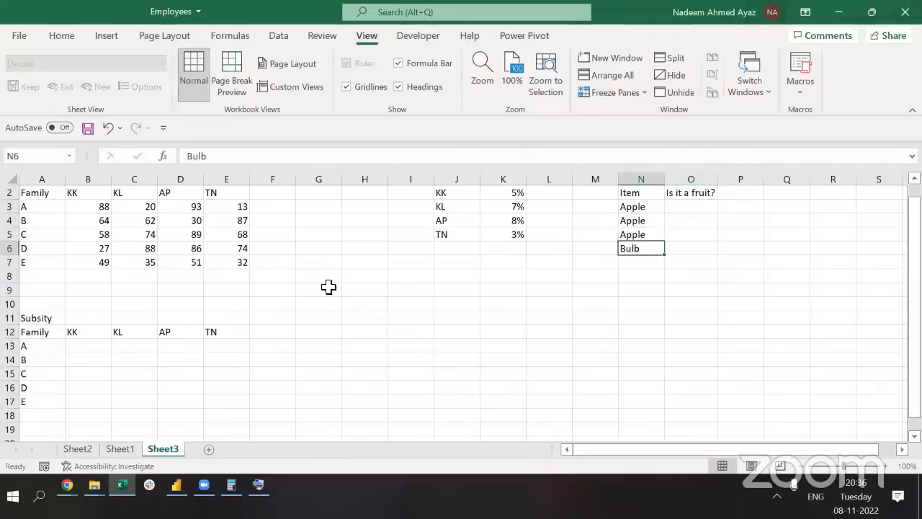
{"action": "key", "text": "Down"}
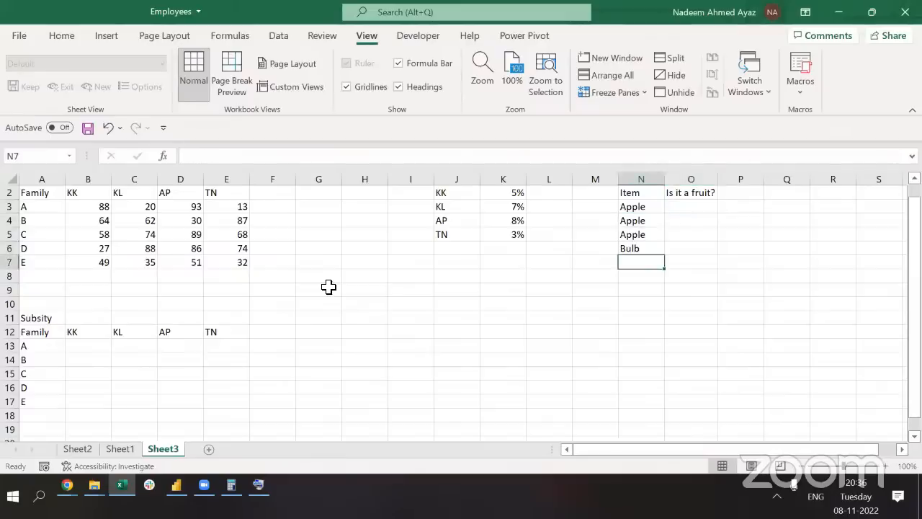
{"action": "type", "text": "Pen"}
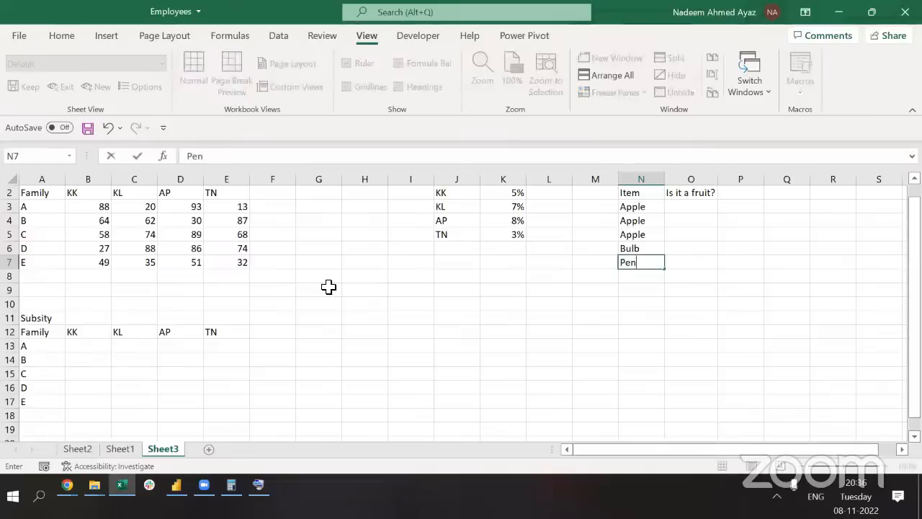
{"action": "key", "text": "Return"}
{"action": "type", "text": "Chair"}
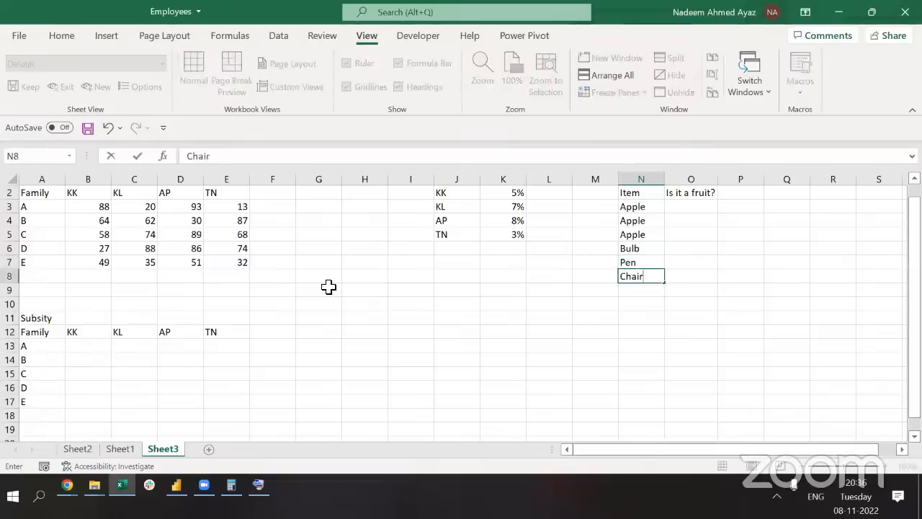
{"action": "key", "text": "Return"}
Move Pen up to N4, shifting the remaining items down
{"action": "key", "text": "Up"}
{"action": "key", "text": "Up"}
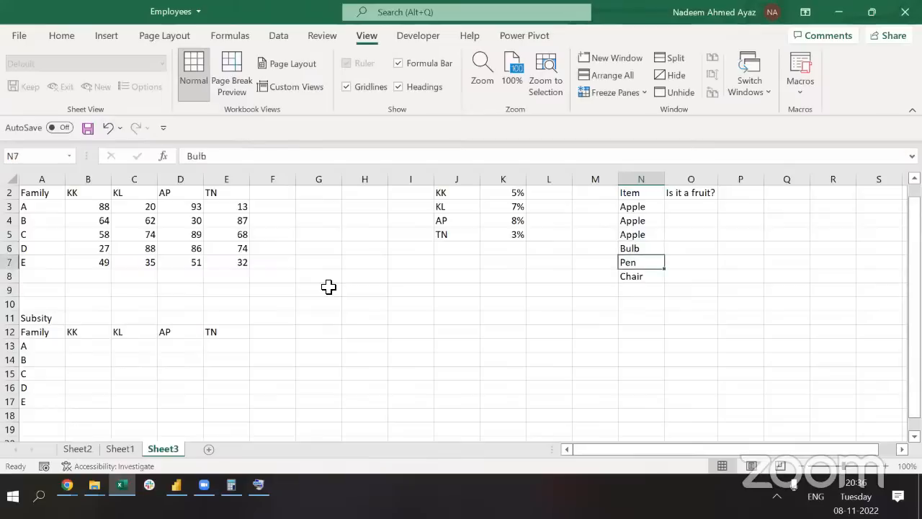
{"action": "key", "text": "ctrl+c"}
{"action": "key", "text": "Up"}
{"action": "key", "text": "Up"}
{"action": "key", "text": "Up"}
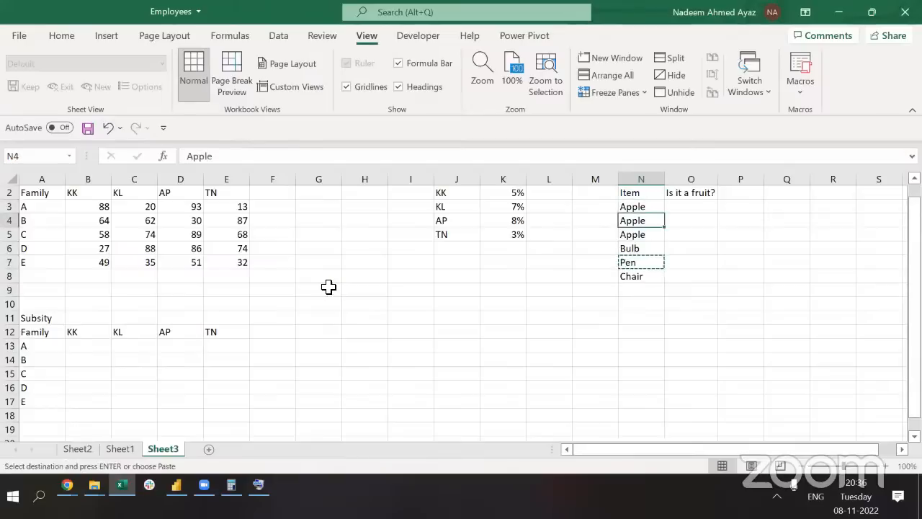
{"action": "key", "text": "ctrl+plus"}
{"action": "key", "text": "Up"}
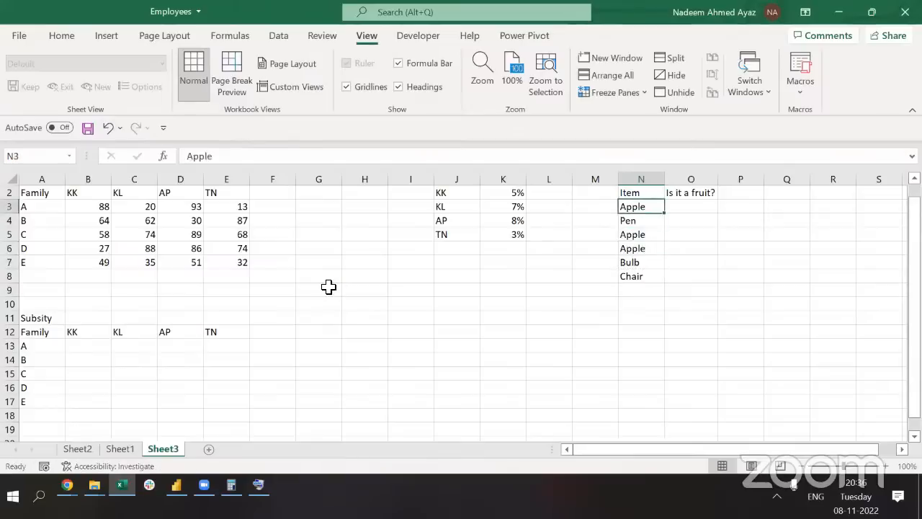
{"action": "key", "text": "Up"}
{"action": "key", "text": "Down"}
{"action": "key", "text": "Right"}
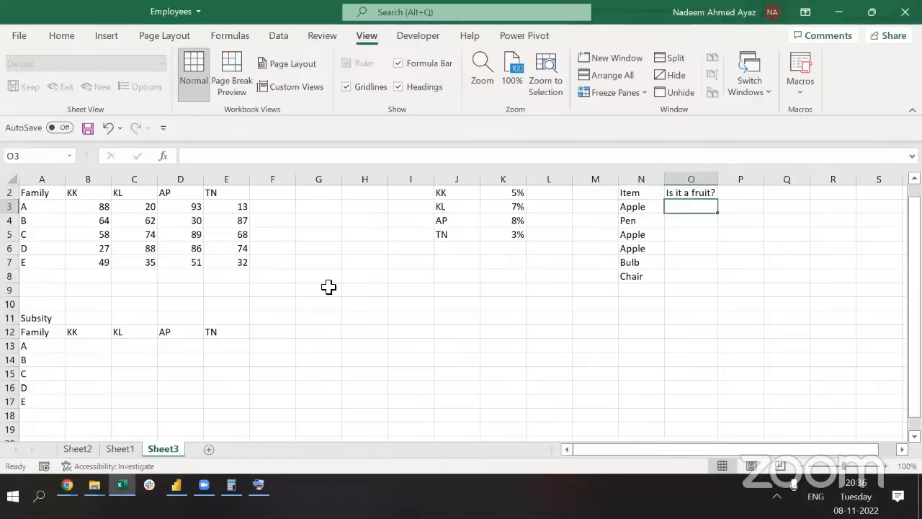
Enter Yes, No, Yes, Yes, No beside Apple, Pen, Apple, Apple, Bulb
{"action": "type", "text": "Yes"}
{"action": "key", "text": "Return"}
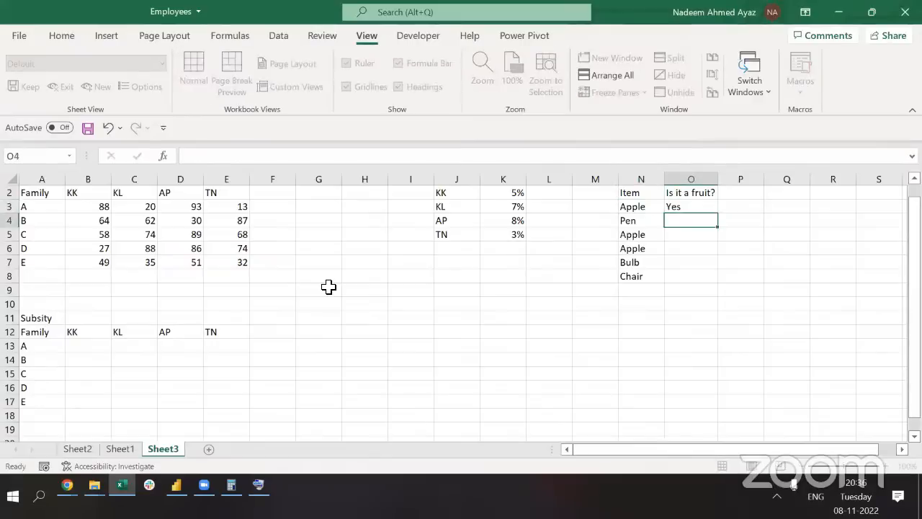
{"action": "type", "text": "No"}
{"action": "key", "text": "Return"}
{"action": "type", "text": "Yes"}
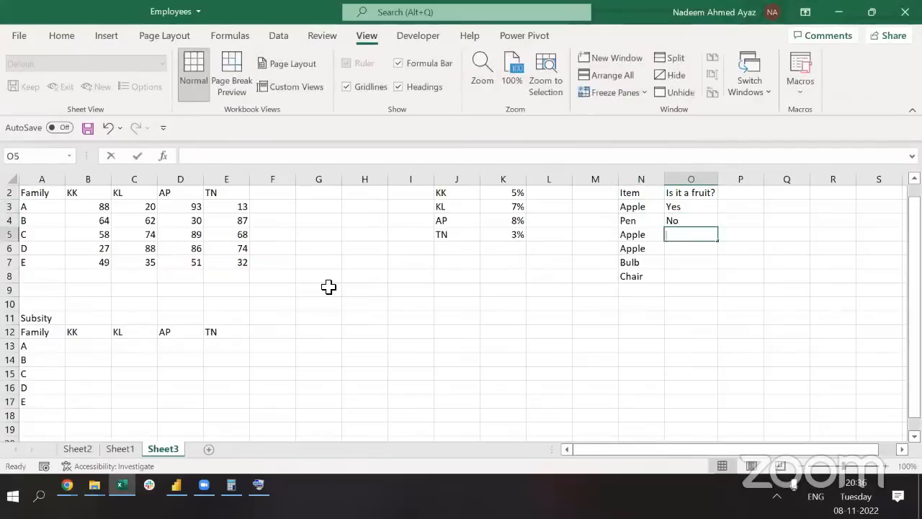
{"action": "key", "text": "Return"}
{"action": "type", "text": "Yes"}
{"action": "key", "text": "Return"}
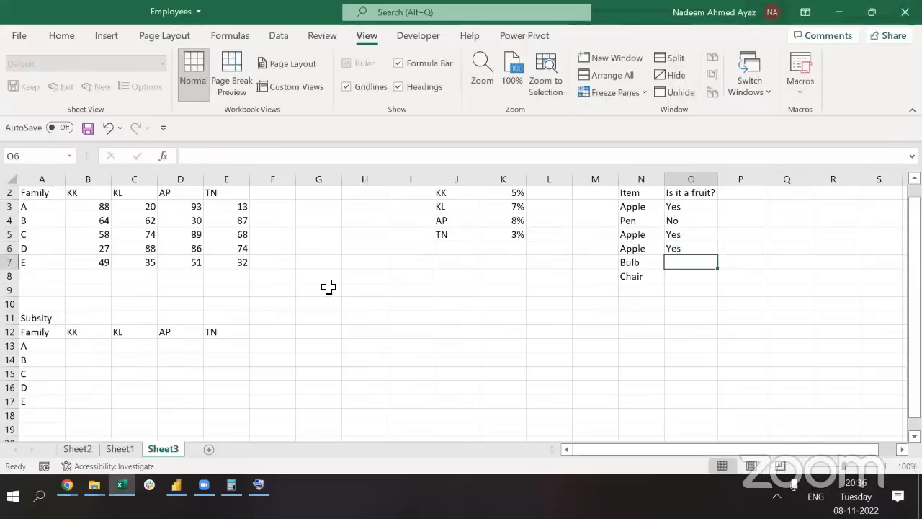
{"action": "type", "text": "No"}
{"action": "key", "text": "Return"}
{"action": "type", "text": "NO"}
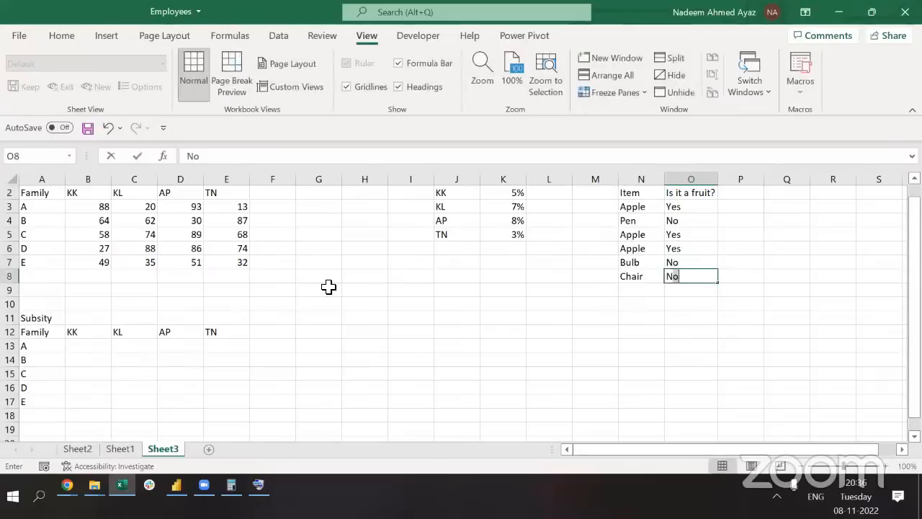
{"action": "key", "text": "Escape"}
Delete the hand-typed Yes/No answers in O3:O7
{"action": "key", "text": "Up"}
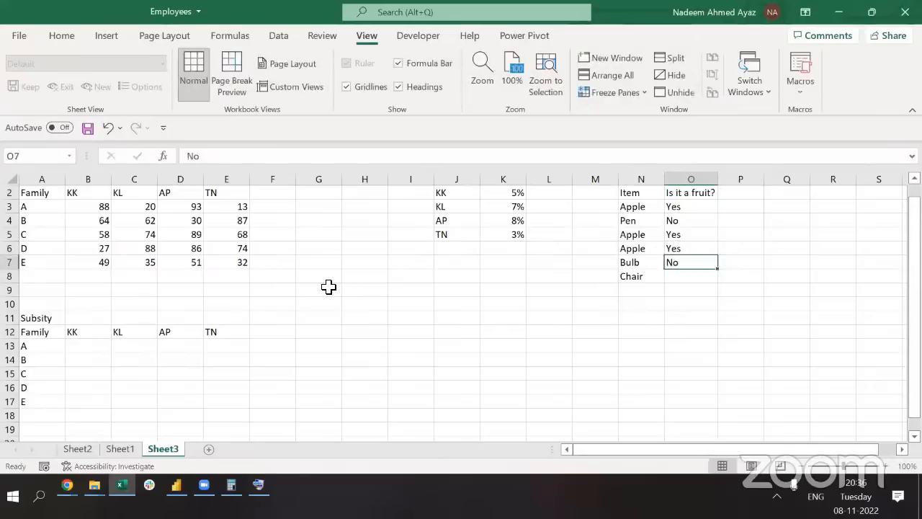
{"action": "key", "text": "Up"}
{"action": "key", "text": "Up"}
{"action": "key", "text": "Up"}
{"action": "key", "text": "Up"}
{"action": "key", "text": "ctrl+shift+Down"}
{"action": "key", "text": "Delete"}
{"action": "key", "text": "Left"}
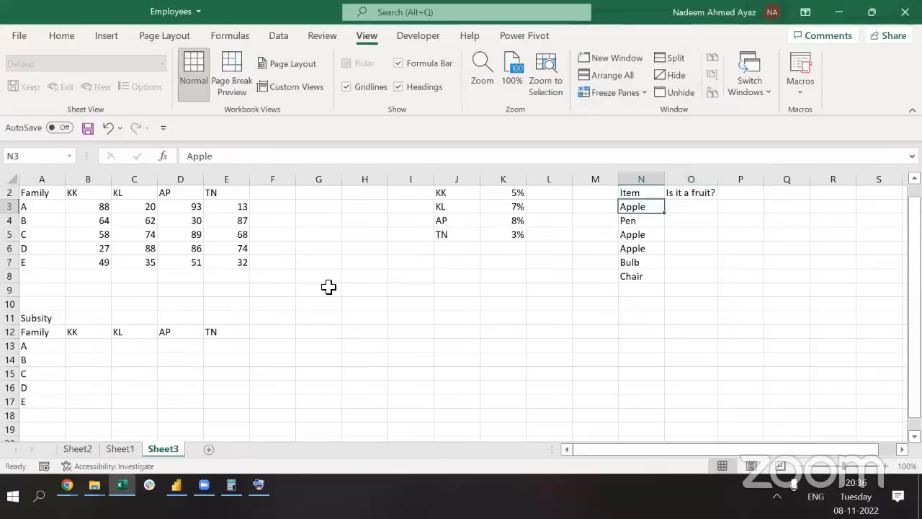
{"action": "key", "text": "Right"}
Start an IF formula in O3 testing N3="Apple"
{"action": "type", "text": "=if"}
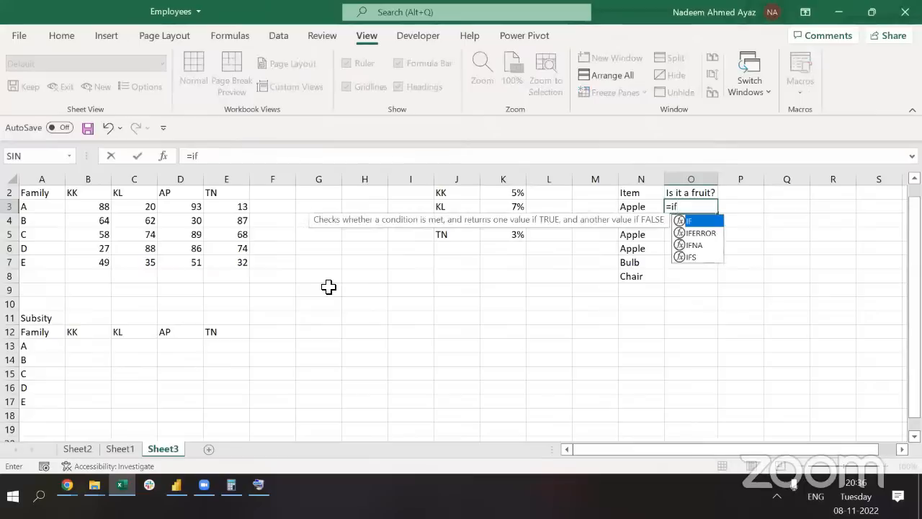
{"action": "key", "text": "Tab"}
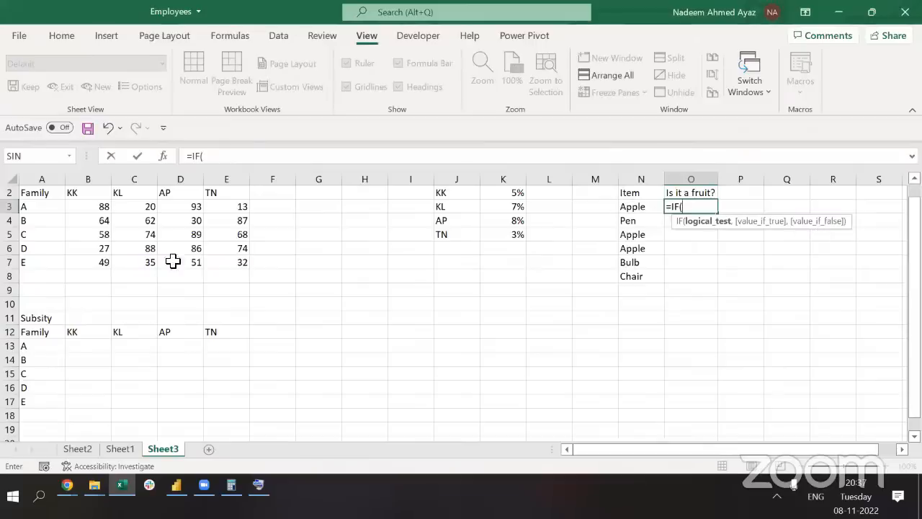
{"action": "left_click", "coordinate": [624, 208]}
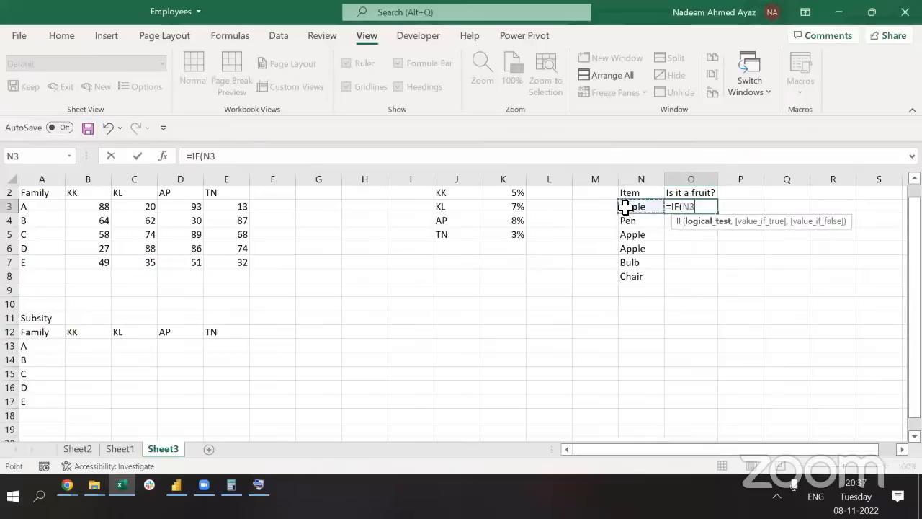
{"action": "type", "text": "=\"Apple"}
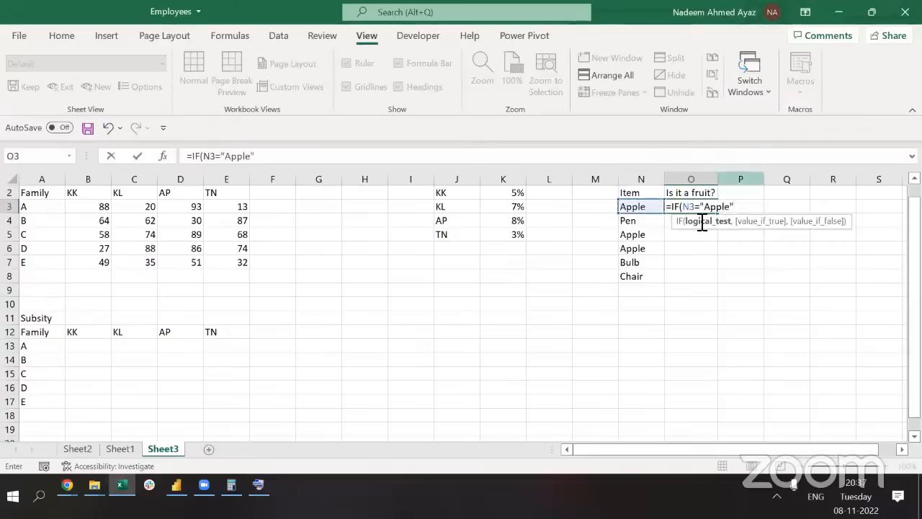
{"action": "left_click_drag", "start_coordinate": [221, 155], "coordinate": [261, 156]}
{"action": "left_click", "coordinate": [261, 156]}
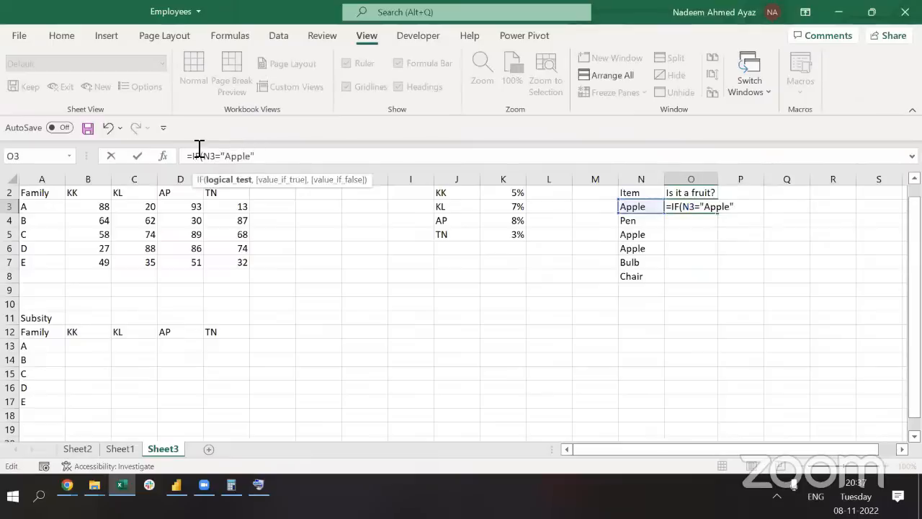
Finish the formula with results "Yes" and "Not a fruit"
{"action": "key", "text": "alt+Tab"}
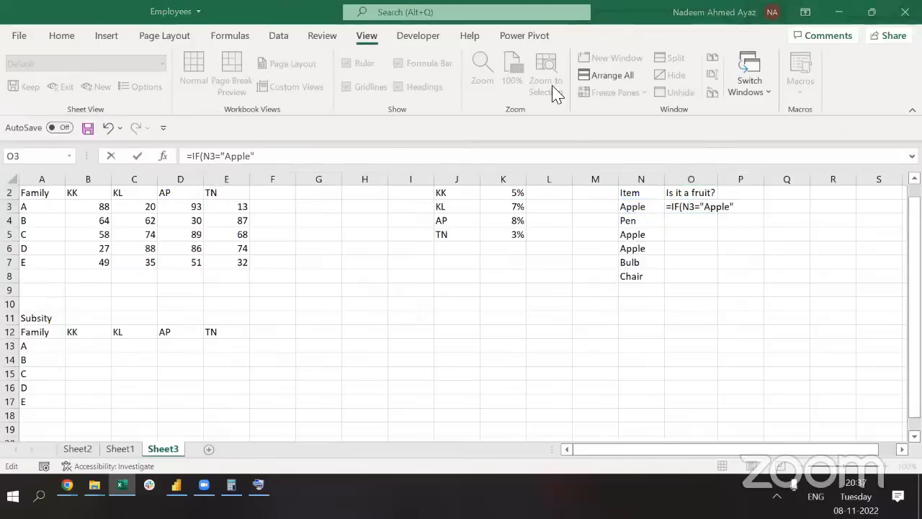
{"action": "left_click", "coordinate": [297, 160]}
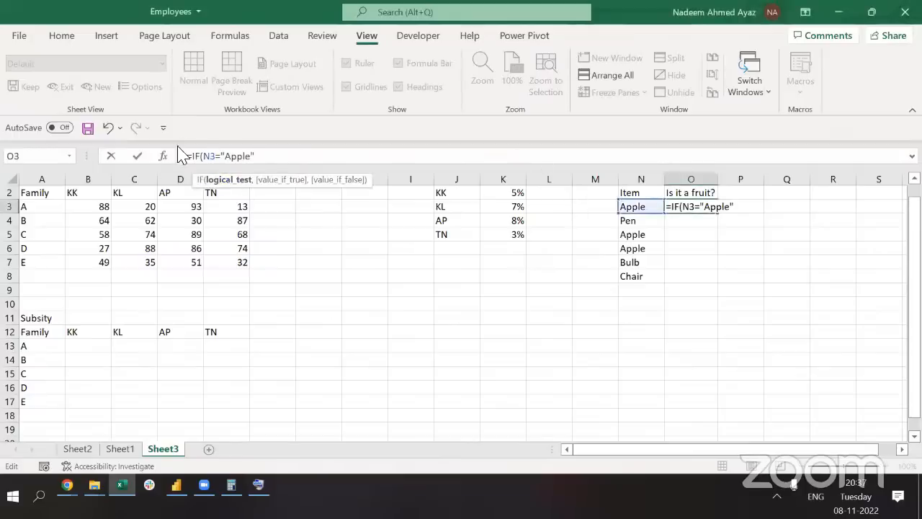
{"action": "type", "text": ","}
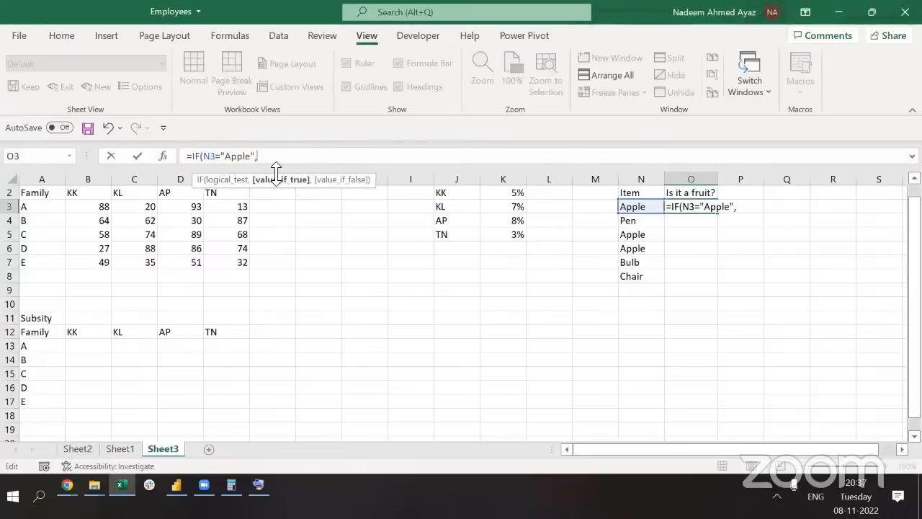
{"action": "type", "text": "\"Yes\","}
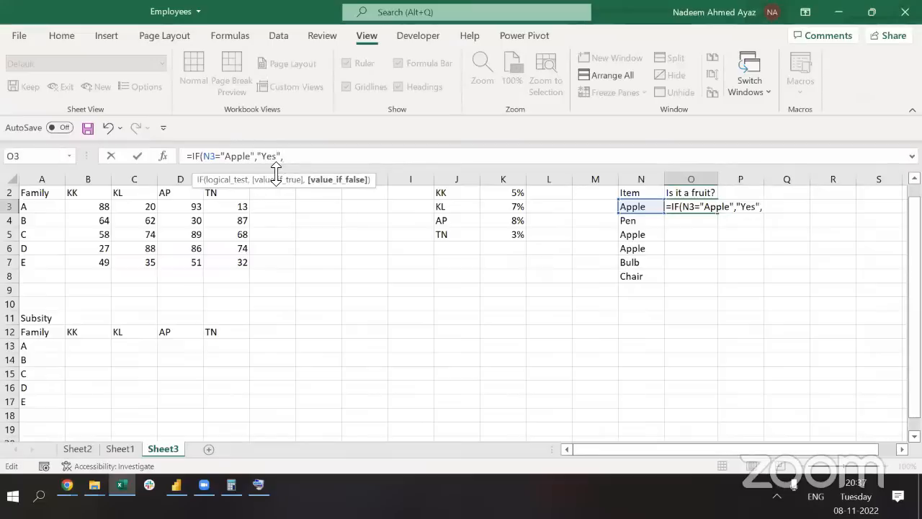
{"action": "type", "text": "\"Not a fru"}
{"action": "key", "text": "BackSpace"}
{"action": "type", "text": "ruit\")"}
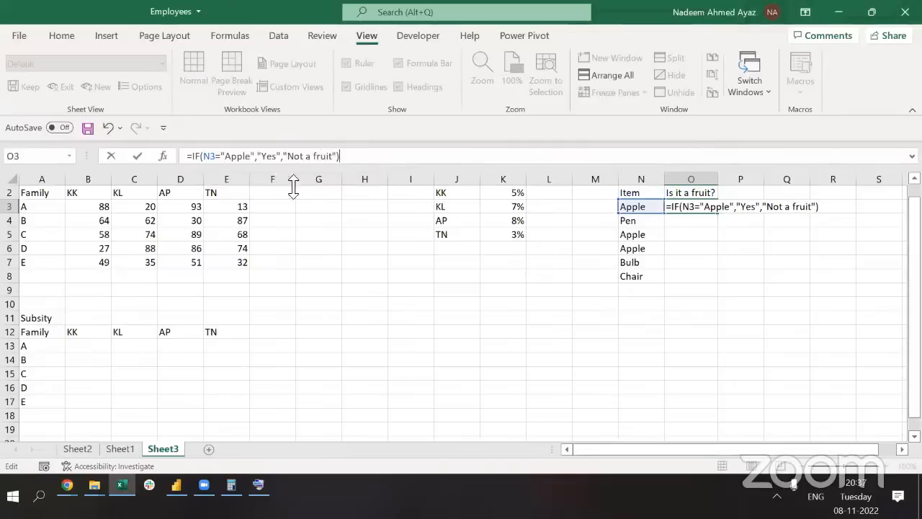
{"action": "key", "text": "BackSpace"}
{"action": "left_click", "coordinate": [360, 180]}
Copy the O3 IF formula down through O8 and check each Yes / Not a fruit result
{"action": "key", "text": "ctrl+c"}
{"action": "key", "text": "Left"}
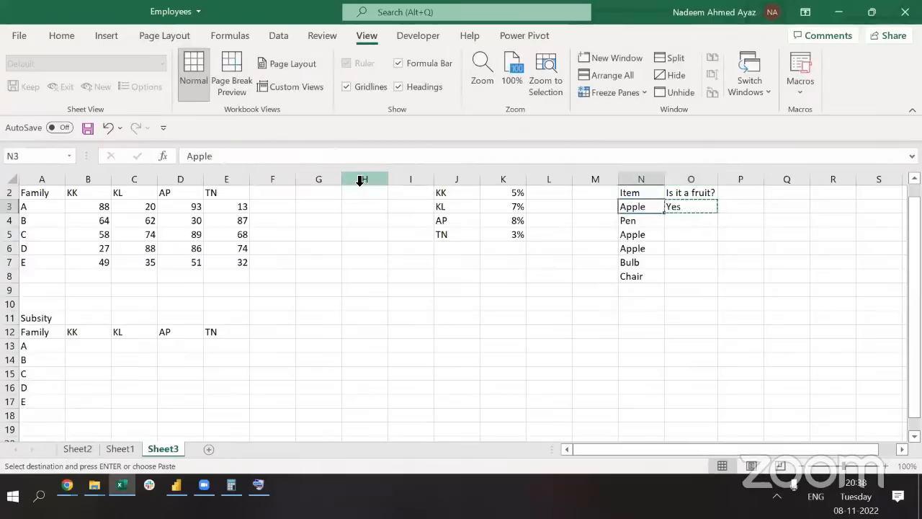
{"action": "key", "text": "ctrl+Down"}
{"action": "key", "text": "Right"}
{"action": "key", "text": "ctrl+shift+Up"}
{"action": "key", "text": "ctrl+v"}
{"action": "key", "text": "Escape"}
{"action": "key", "text": "Up"}
{"action": "key", "text": "Up"}
{"action": "key", "text": "Up"}
{"action": "key", "text": "Up"}
{"action": "key", "text": "Up"}
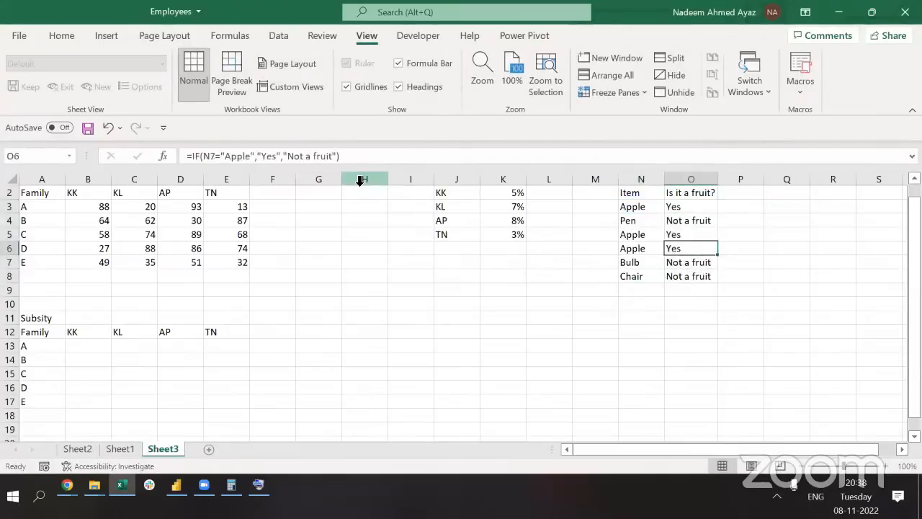
{"action": "key", "text": "Down"}
{"action": "key", "text": "Down"}
{"action": "key", "text": "Down"}
{"action": "key", "text": "Down"}
{"action": "key", "text": "Down"}
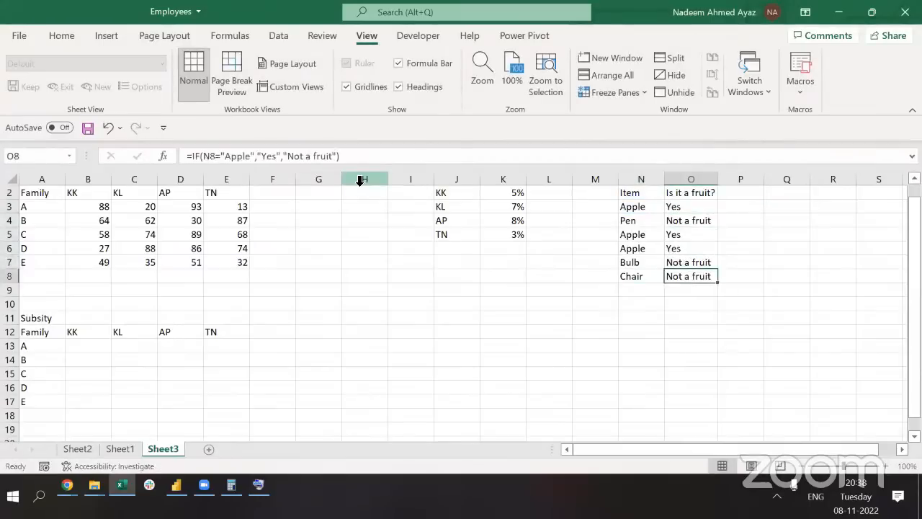
{"action": "key", "text": "Up"}
{"action": "key", "text": "Up"}
{"action": "key", "text": "Up"}
{"action": "key", "text": "Up"}
{"action": "key", "text": "Up"}
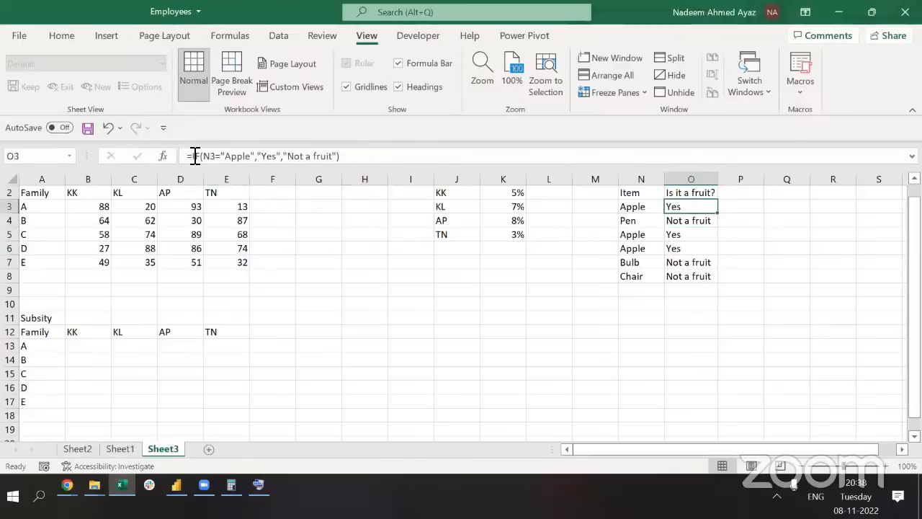
Evaluate the N3="Apple" condition inside the O3 formula with F9, then restore it
{"action": "left_click", "coordinate": [254, 156]}
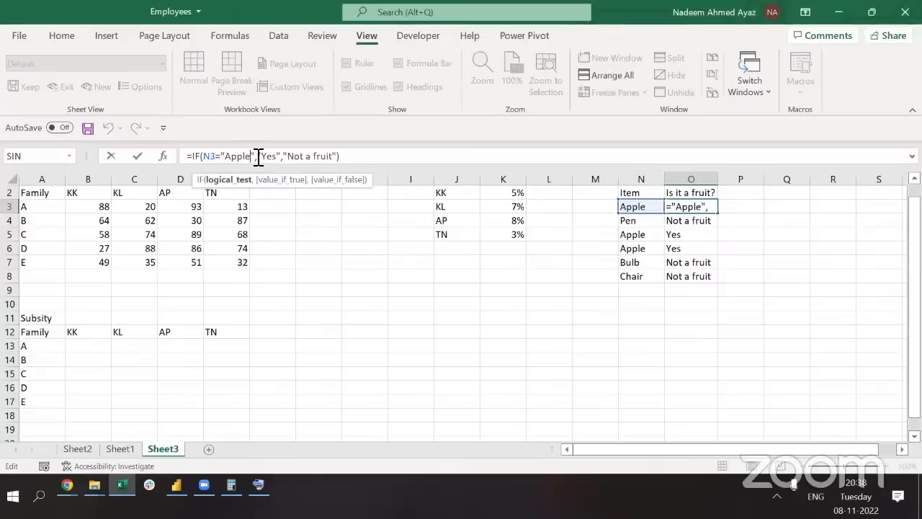
{"action": "left_click_drag", "start_coordinate": [255, 156], "coordinate": [206, 156]}
{"action": "key", "text": "F5"}
{"action": "key", "text": "Escape"}
{"action": "key", "text": "F9"}
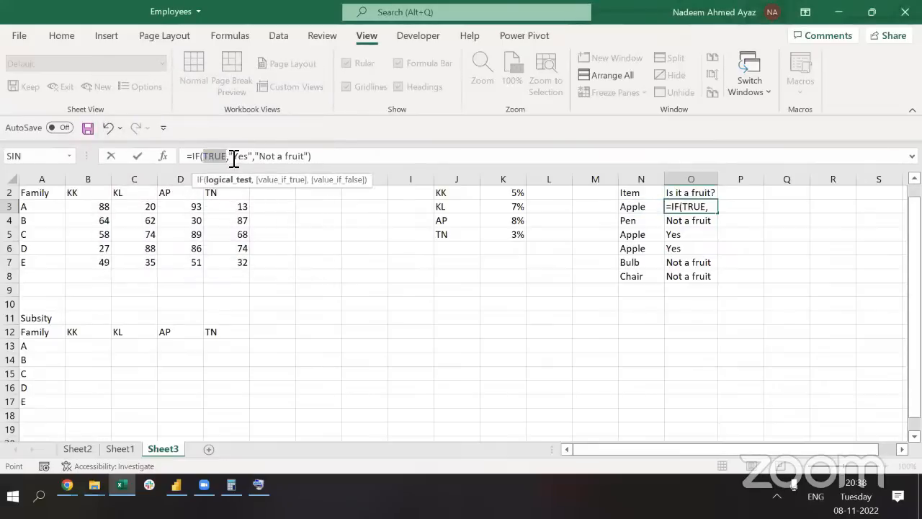
{"action": "key", "text": "ctrl+z"}
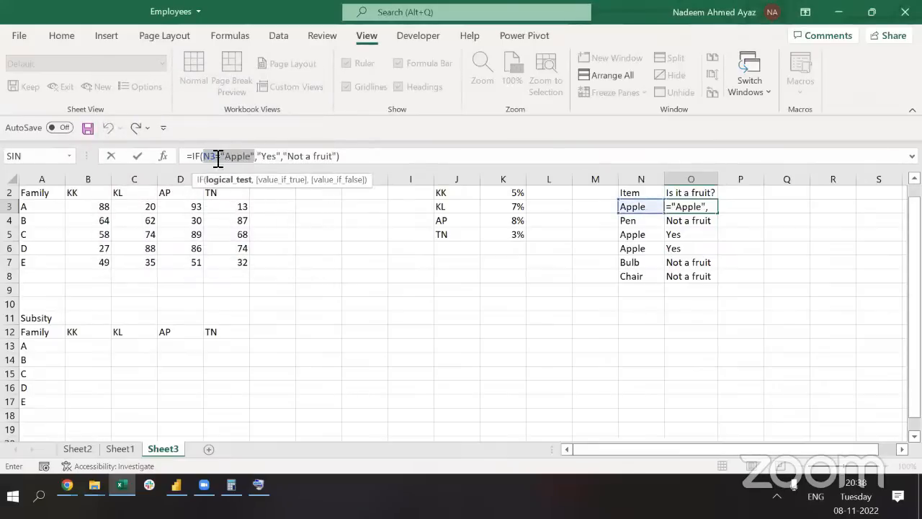
Remove the "Not a fruit" false value from the O3 formula, keeping only "Yes"
{"action": "left_click", "coordinate": [274, 156]}
{"action": "left_click", "coordinate": [274, 155]}
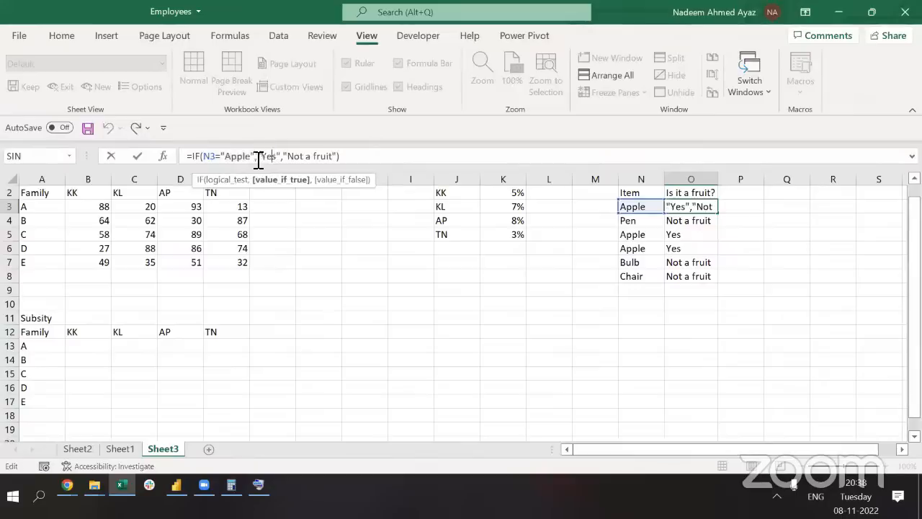
{"action": "left_click", "coordinate": [294, 156]}
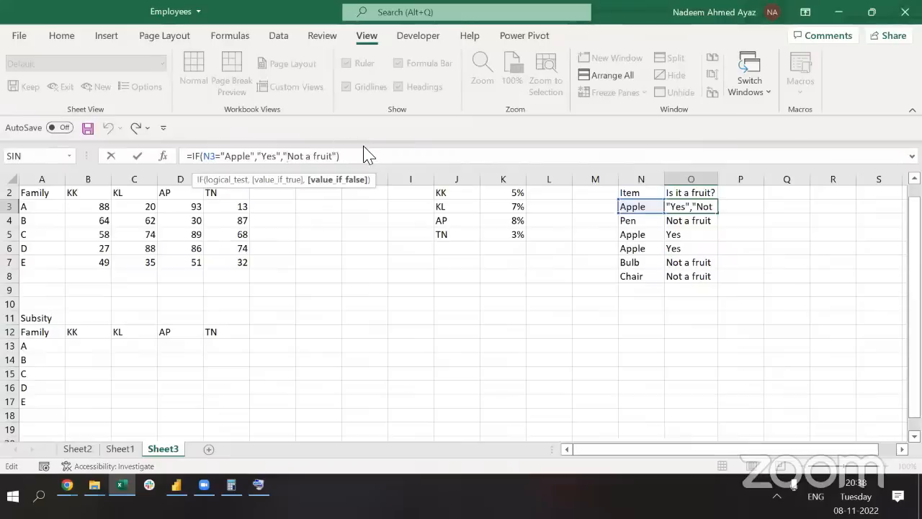
{"action": "key", "text": "shift+Right"}
{"action": "key", "text": "shift+Right"}
{"action": "key", "text": "shift+Right"}
{"action": "key", "text": "shift+Right"}
{"action": "key", "text": "shift+Right"}
{"action": "key", "text": "shift+Right"}
{"action": "key", "text": "shift+Right"}
{"action": "key", "text": "shift+Right"}
{"action": "key", "text": "shift+Right"}
{"action": "key", "text": "shift+Right"}
{"action": "key", "text": "shift+Right"}
{"action": "key", "text": "shift+Right"}
{"action": "key", "text": "BackSpace"}
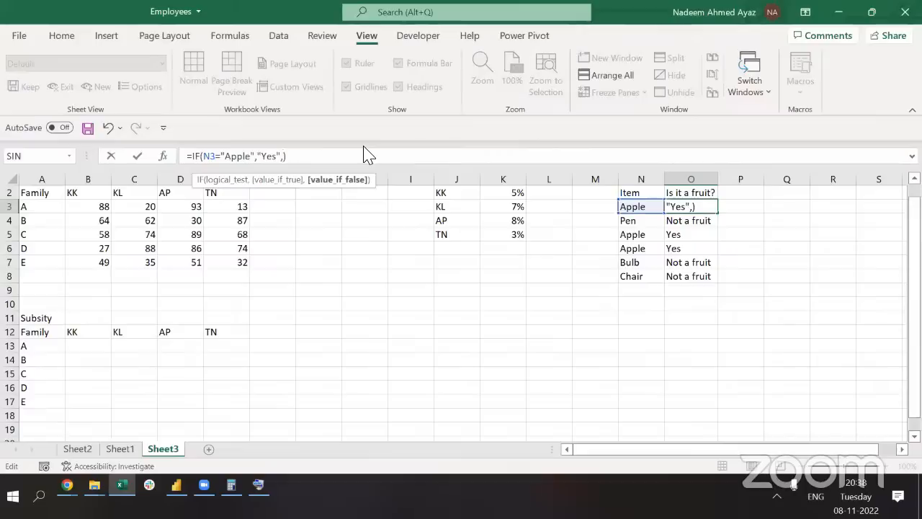
{"action": "key", "text": "BackSpace"}
{"action": "key", "text": "ctrl+Return"}
Copy the shortened formula down O3:O8 and inspect the FALSE results
{"action": "key", "text": "ctrl+c"}
{"action": "key", "text": "ctrl+shift+Down"}
{"action": "key", "text": "Return"}
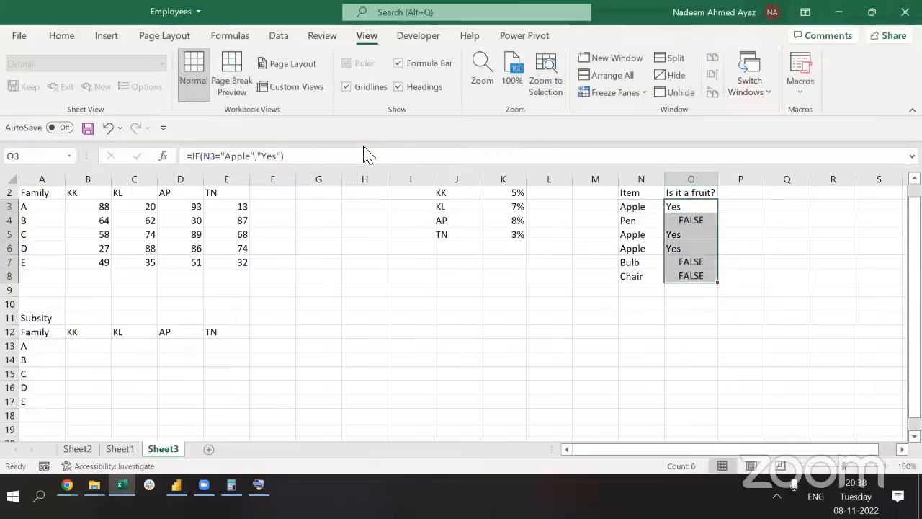
{"action": "key", "text": "Down"}
{"action": "key", "text": "Down"}
{"action": "key", "text": "Down"}
{"action": "key", "text": "Down"}
{"action": "key", "text": "Down"}
{"action": "key", "text": "Up"}
{"action": "key", "text": "Up"}
{"action": "key", "text": "Up"}
{"action": "key", "text": "Up"}
{"action": "key", "text": "Up"}
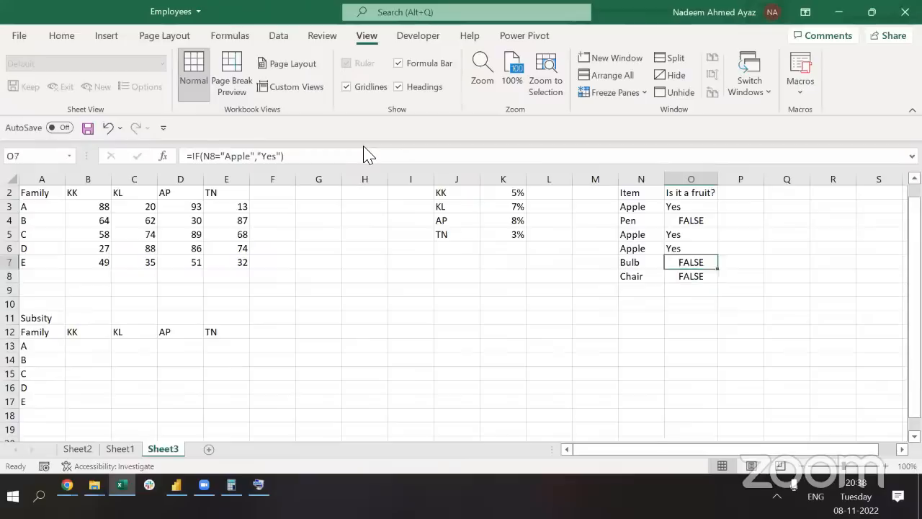
Undo the paste to restore the "Not a fruit" formula and compare O3 with O4
{"action": "key", "text": "ctrl+c"}
{"action": "key", "text": "ctrl+z"}
{"action": "key", "text": "ctrl+z"}
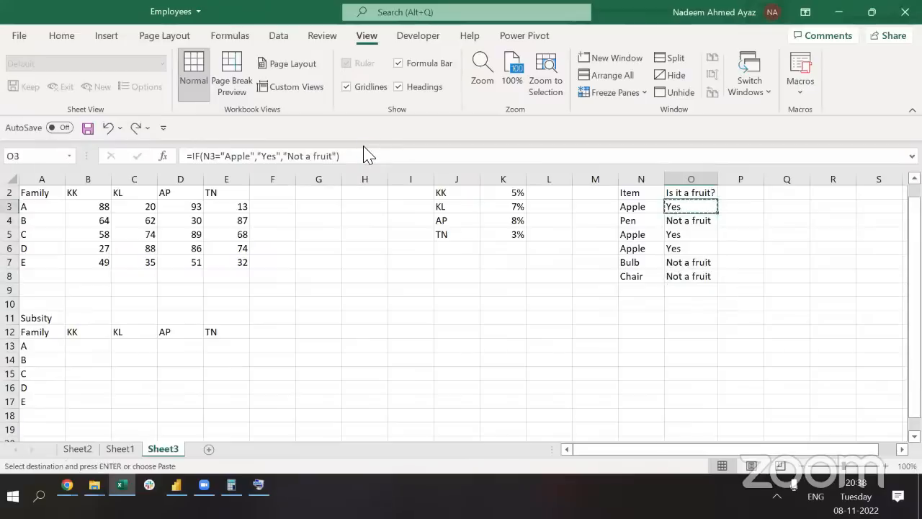
{"action": "key", "text": "Escape"}
{"action": "key", "text": "Down"}
{"action": "key", "text": "Up"}
{"action": "key", "text": "Down"}
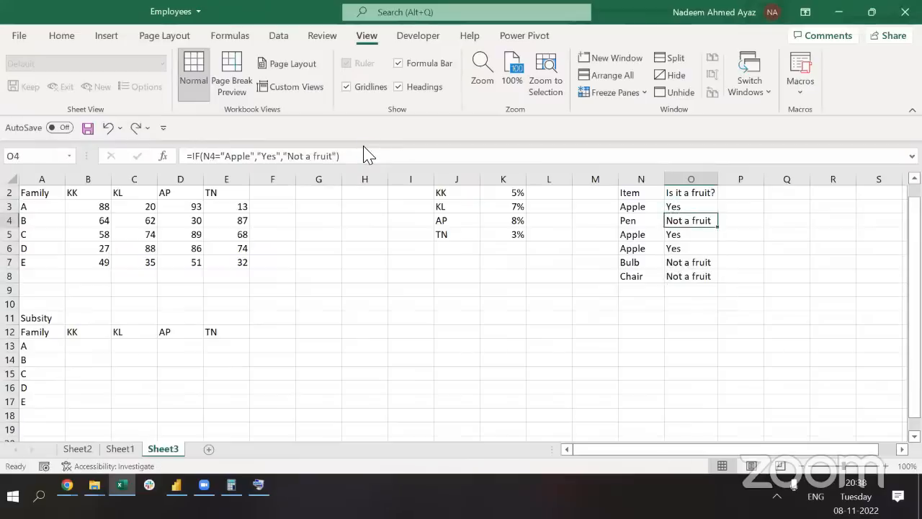
{"action": "key", "text": "Up"}
Select the item list N3:N8 and the answer cells O3:O8 in turn
{"action": "key", "text": "Left"}
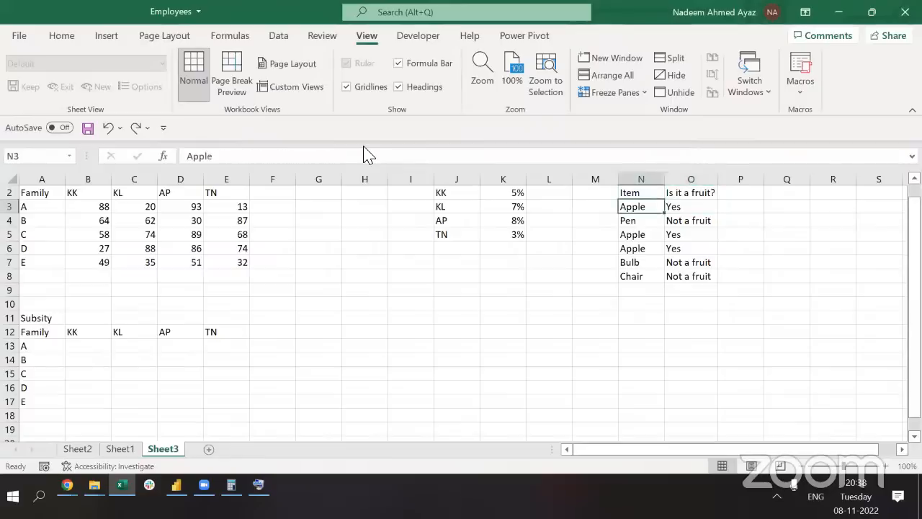
{"action": "key", "text": "ctrl+shift+Down"}
{"action": "key", "text": "Right"}
{"action": "key", "text": "ctrl+shift+Down"}
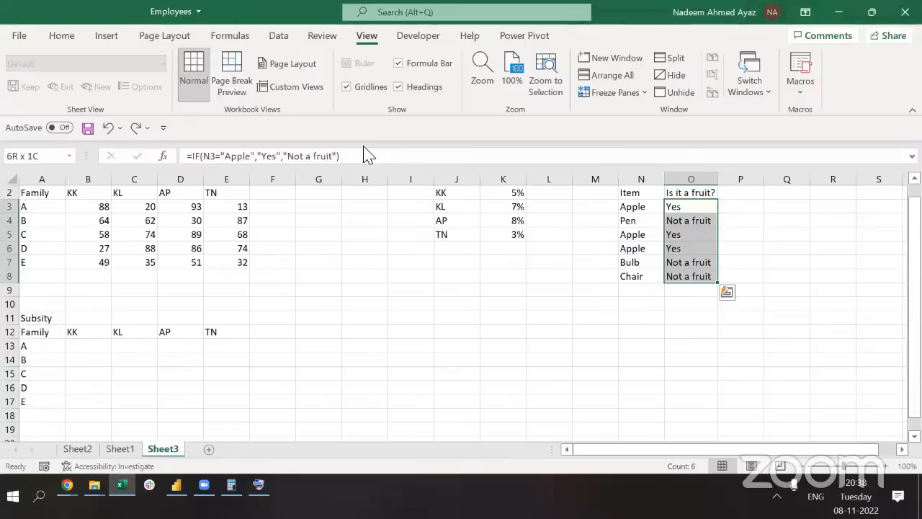
{"action": "key", "text": "Left"}
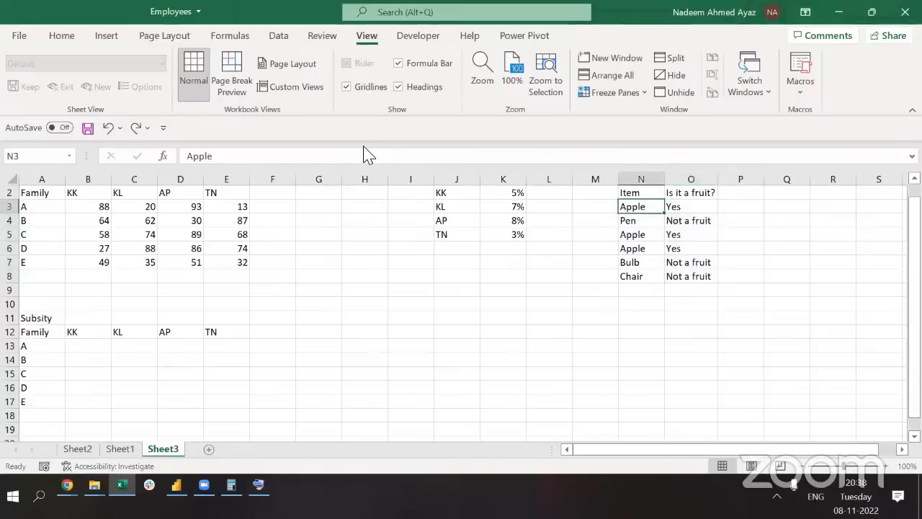
Add Mango and Cherry as new items in N9 and N10
{"action": "key", "text": "ctrl+Down"}
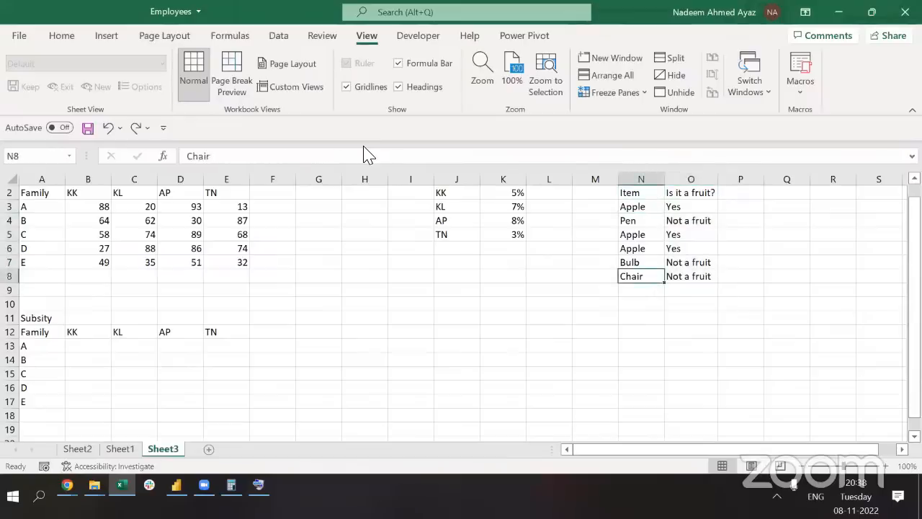
{"action": "key", "text": "Down"}
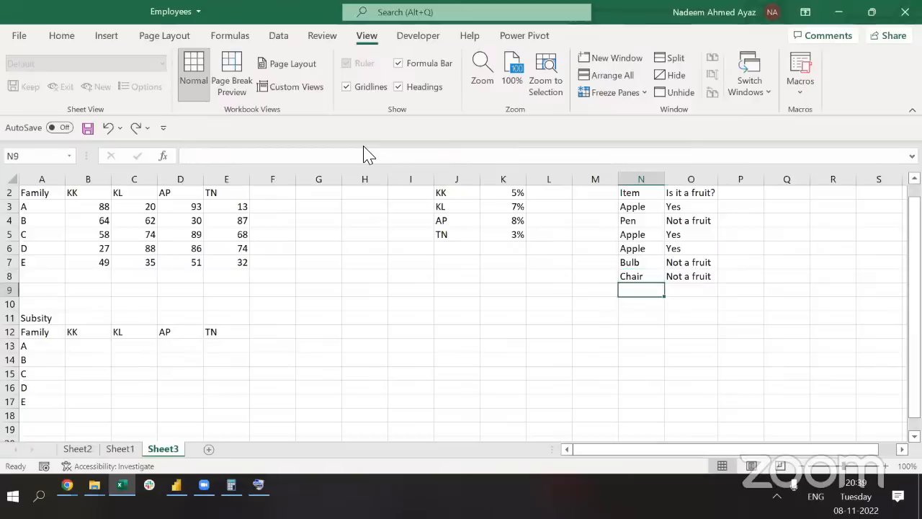
{"action": "type", "text": "Mango"}
{"action": "key", "text": "Return"}
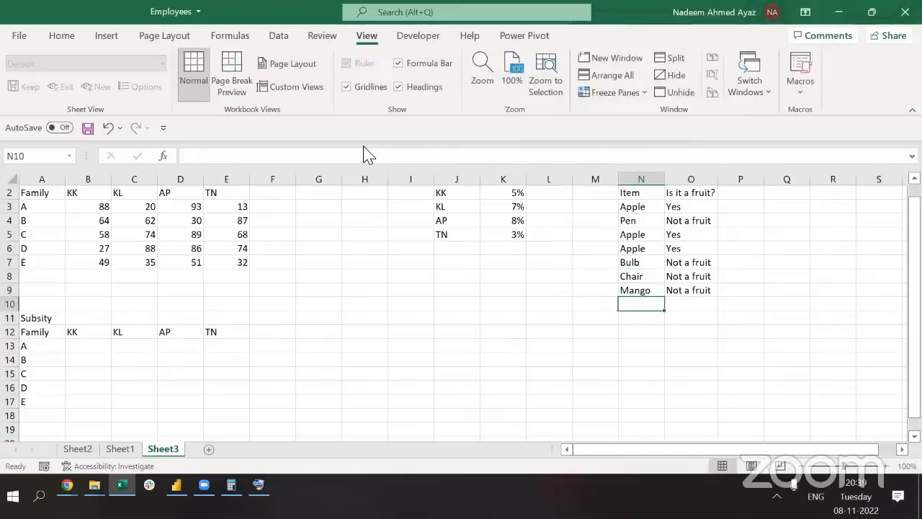
{"action": "type", "text": "Cherry"}
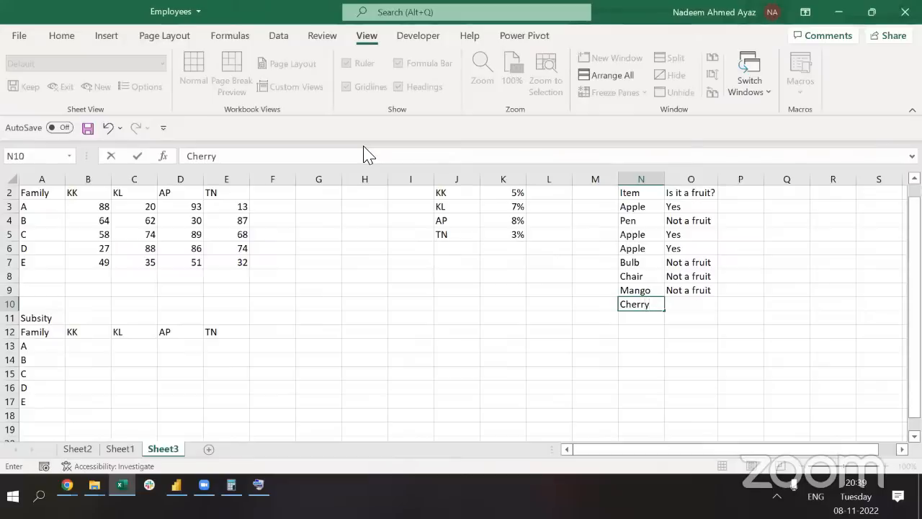
{"action": "key", "text": "Up"}
{"action": "key", "text": "Up"}
{"action": "key", "text": "Up"}
{"action": "key", "text": "Up"}
{"action": "key", "text": "Up"}
{"action": "key", "text": "Up"}
{"action": "key", "text": "Up"}
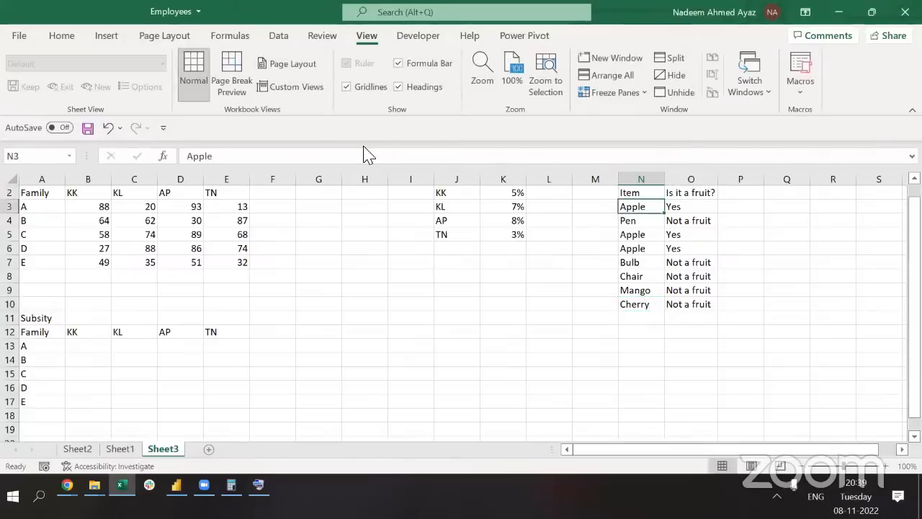
Repeat the Apple-to-Cherry item list down to row 28 with the fill handle
{"action": "key", "text": "ctrl+shift+Down"}
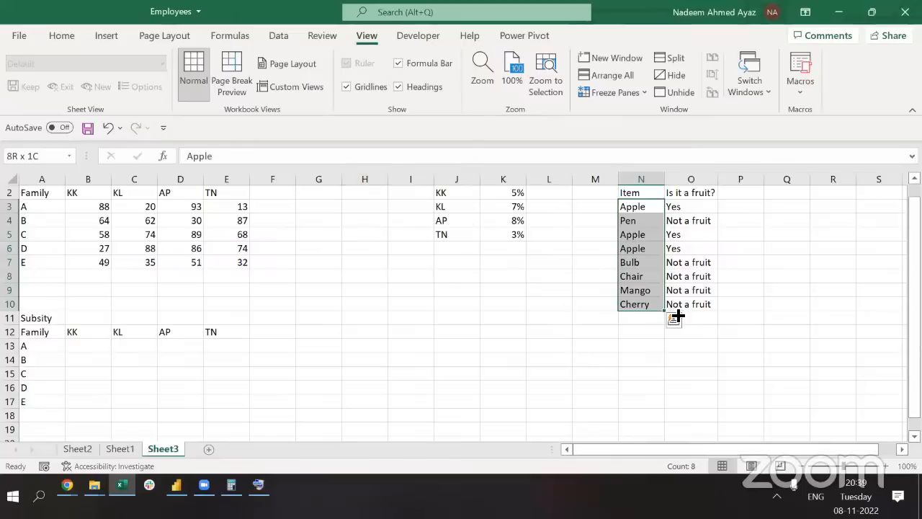
{"action": "left_click_drag", "start_coordinate": [667, 311], "coordinate": [669, 440]}
{"action": "left_click", "coordinate": [649, 247]}
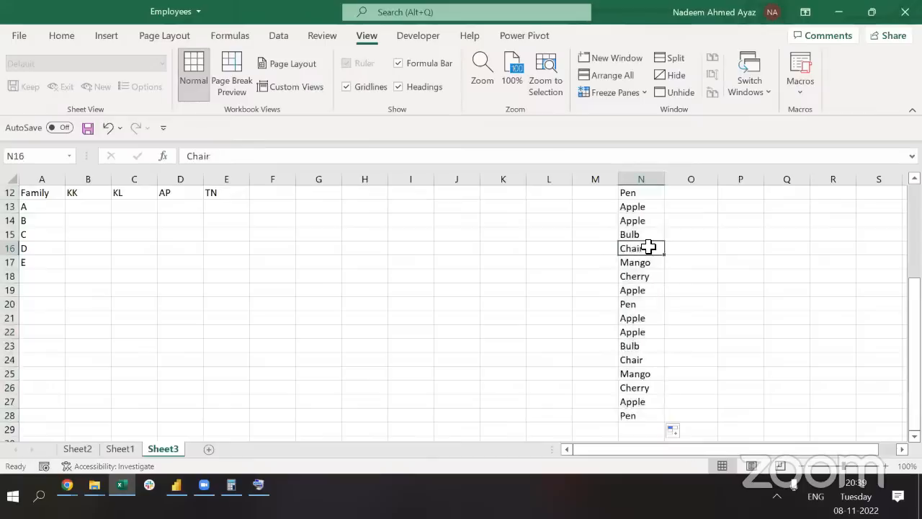
{"action": "key", "text": "ctrl+Up"}
{"action": "key", "text": "ctrl+Up"}
Store the O3 formula as text in P3 using a leading apostrophe
{"action": "key", "text": "Right"}
{"action": "key", "text": "Down"}
{"action": "key", "text": "Down"}
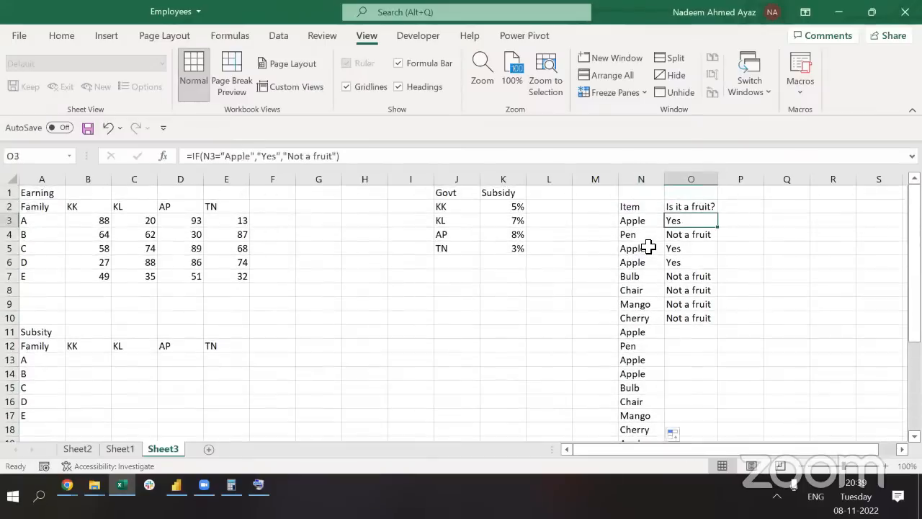
{"action": "key", "text": "F2"}
{"action": "key", "text": "shift+Home"}
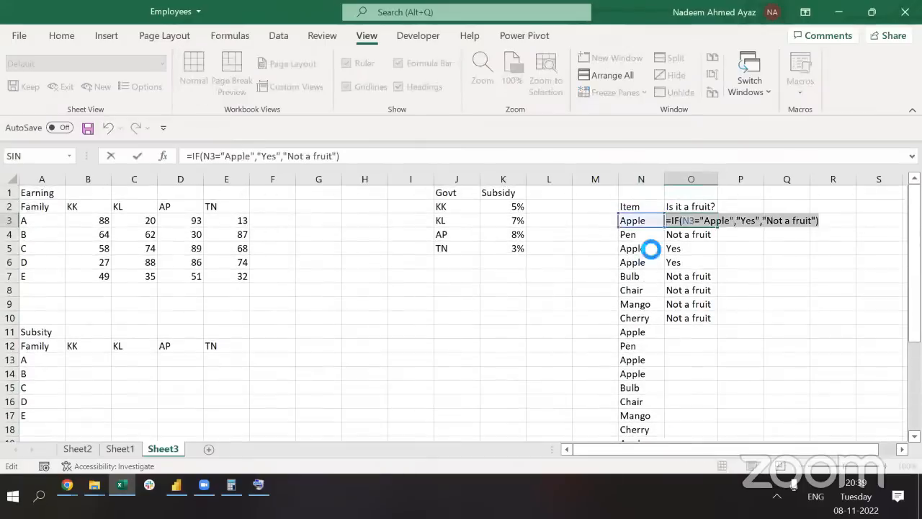
{"action": "key", "text": "Tab"}
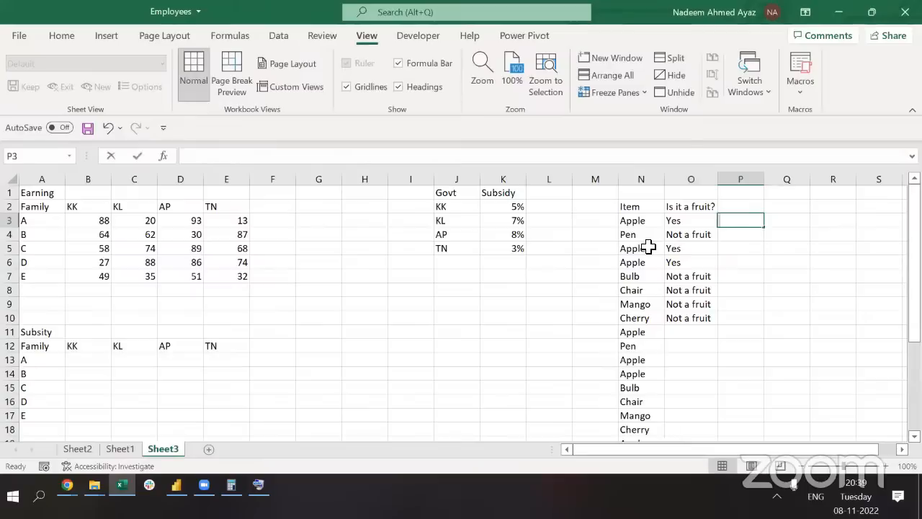
{"action": "type", "text": "'"}
{"action": "key", "text": "ctrl+v"}
{"action": "key", "text": "ctrl+Return"}
{"action": "key", "text": "Left"}
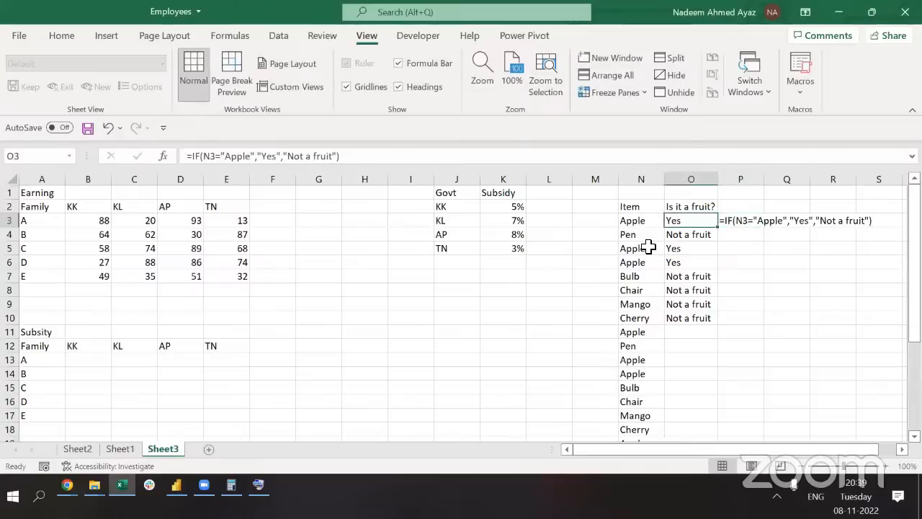
{"action": "key", "text": "Right"}
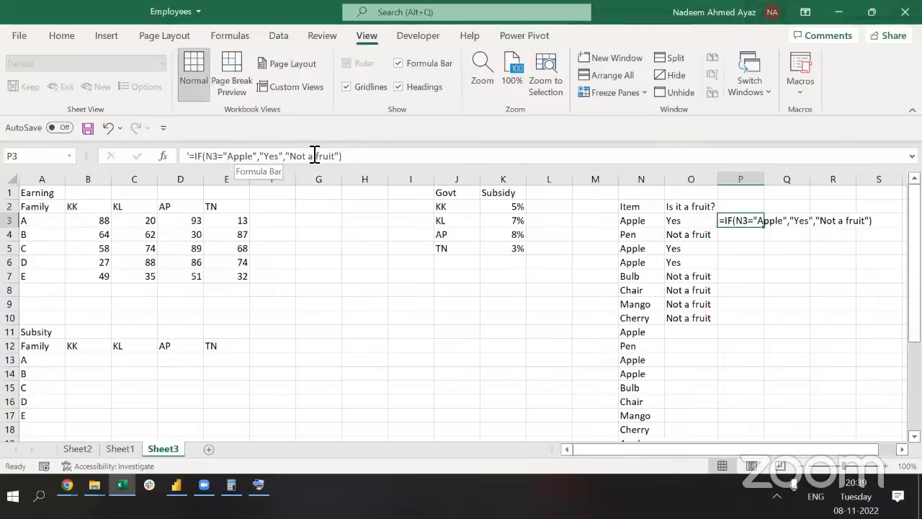
Clear the old Yes/Not a fruit results in O3:O10 and pick out the Cherry and Mango entries
{"action": "key", "text": "Left"}
{"action": "key", "text": "ctrl+shift+Down"}
{"action": "key", "text": "Delete"}
{"action": "key", "text": "Left"}
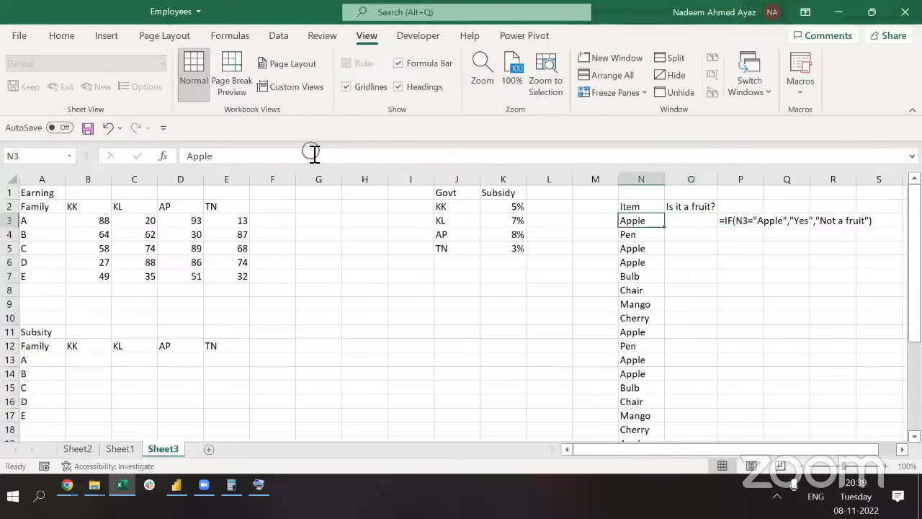
{"action": "left_click", "coordinate": [639, 321]}
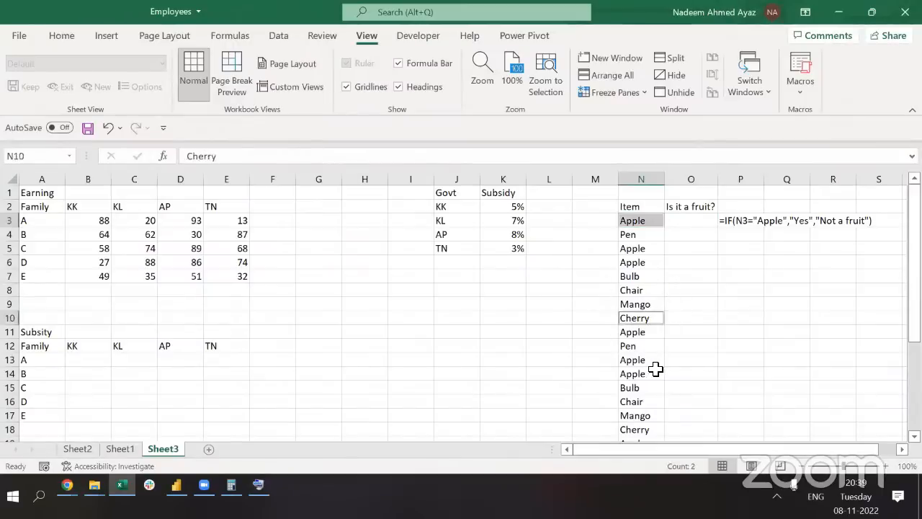
{"action": "scroll", "coordinate": [651, 367], "scroll_direction": "down", "scroll_amount": 2}
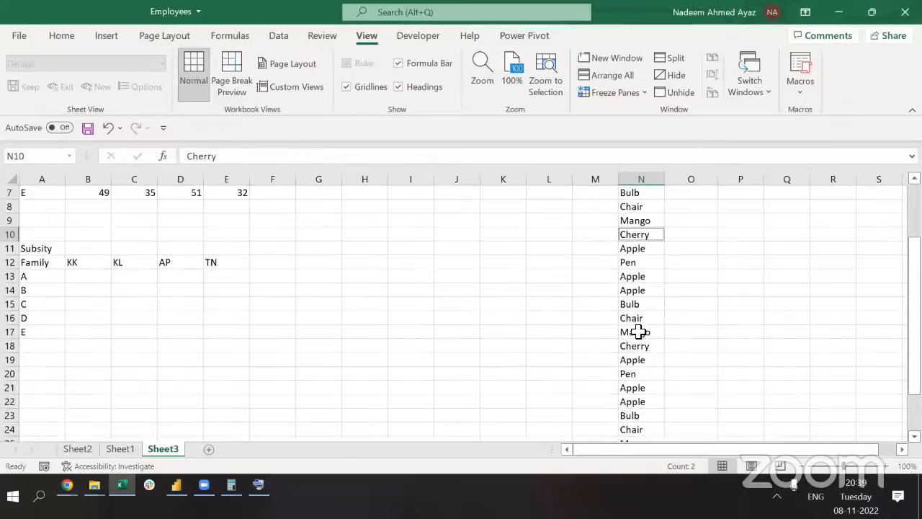
{"action": "left_click", "coordinate": [638, 332], "text": "ctrl"}
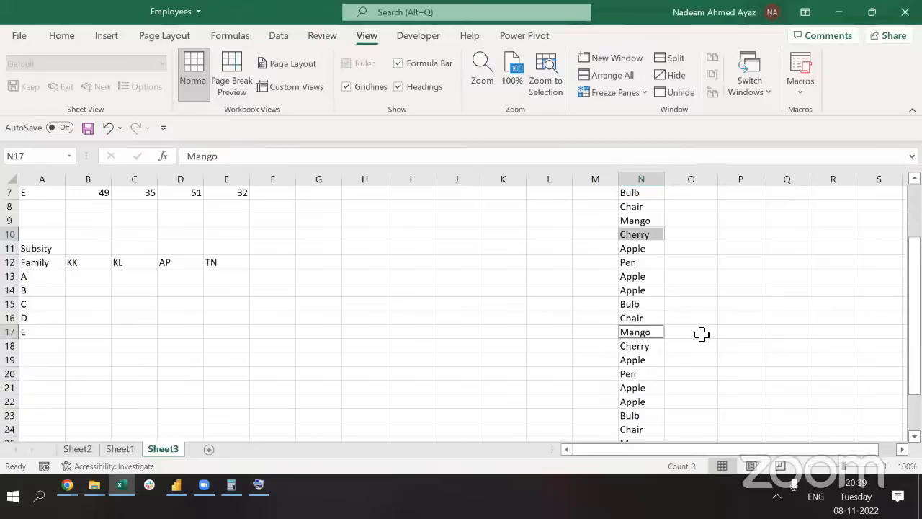
Paste the IF formula into the first eight result cells, O3:O10
{"action": "scroll", "coordinate": [702, 333], "scroll_direction": "up", "scroll_amount": 1}
{"action": "scroll", "coordinate": [702, 333], "scroll_direction": "up", "scroll_amount": 1}
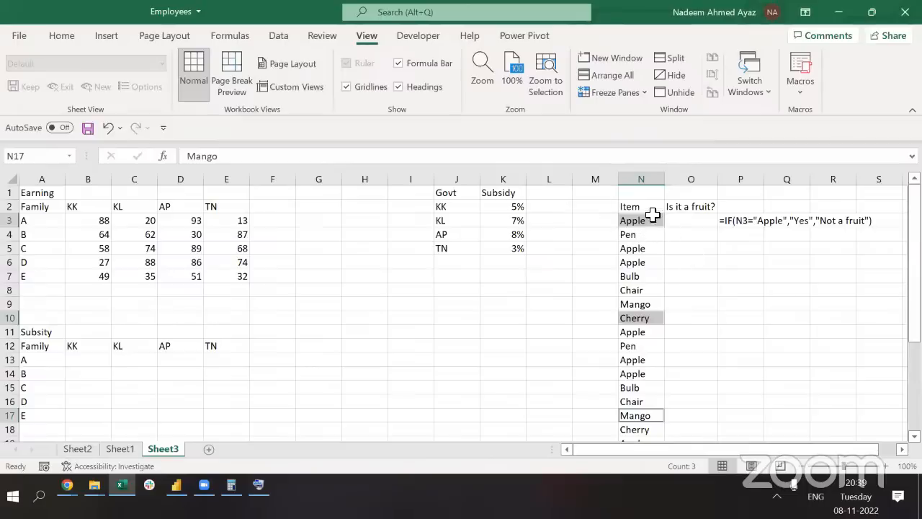
{"action": "left_click", "coordinate": [741, 223]}
{"action": "left_click", "coordinate": [681, 218]}
{"action": "key", "text": "ctrl+v"}
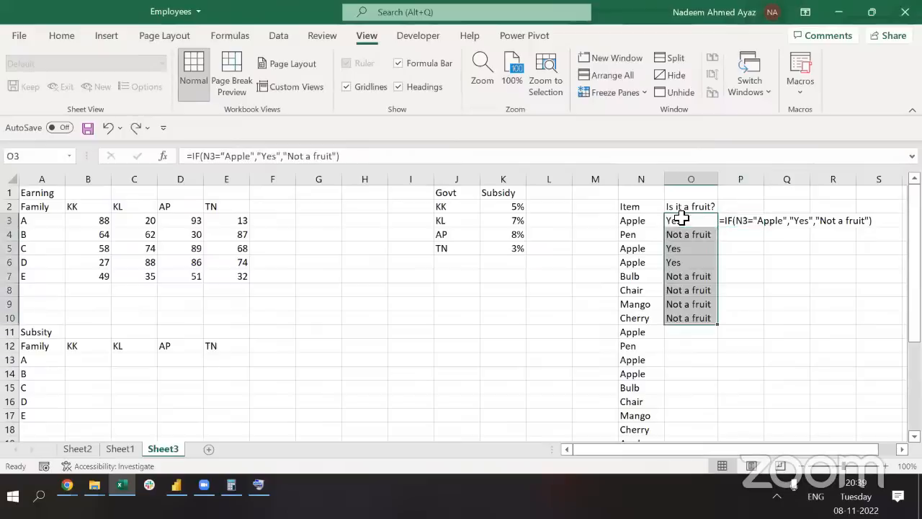
Copy the formula into the empty results O11:O28
{"action": "left_click", "coordinate": [703, 300]}
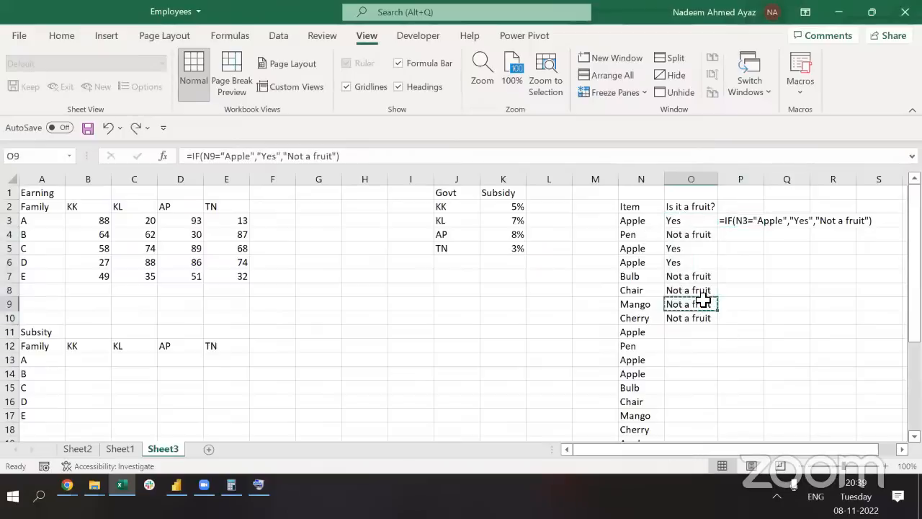
{"action": "key", "text": "ctrl+c"}
{"action": "key", "text": "Left"}
{"action": "key", "text": "ctrl+Down"}
{"action": "key", "text": "Right"}
{"action": "key", "text": "ctrl+shift+Up"}
{"action": "key", "text": "Return"}
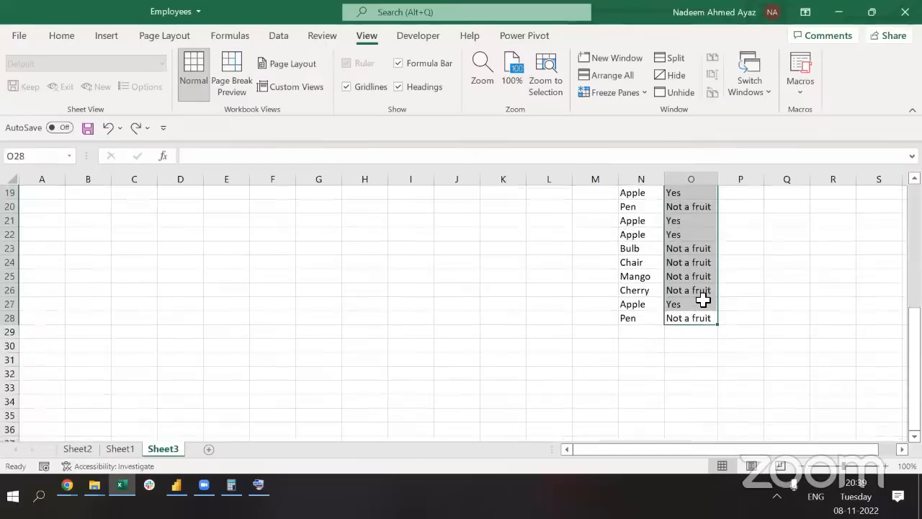
Select the Item and 'Is it a fruit?' headings in N2:O2 and turn on filters
{"action": "key", "text": "ctrl+Up"}
{"action": "key", "text": "Down"}
{"action": "key", "text": "Down"}
{"action": "key", "text": "Down"}
{"action": "key", "text": "Down"}
{"action": "key", "text": "ctrl+Up"}
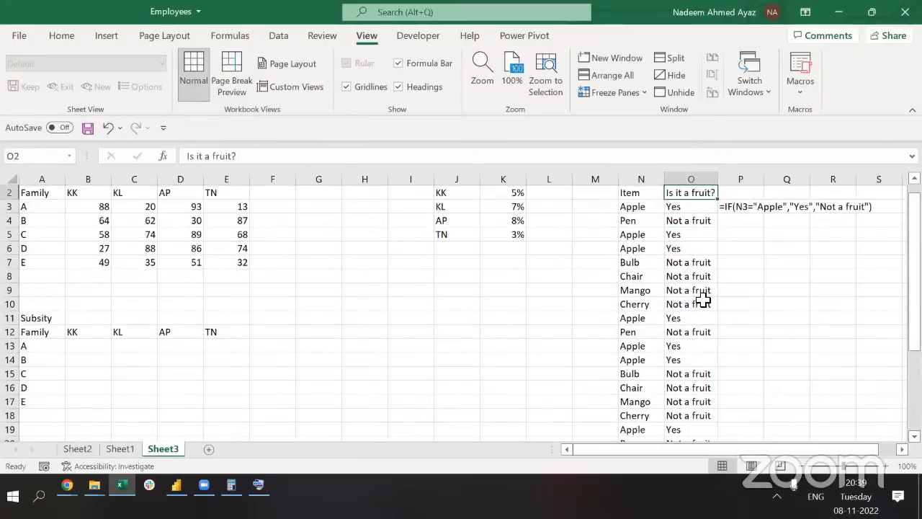
{"action": "key", "text": "shift+Left"}
{"action": "key", "text": "ctrl+shift+l"}
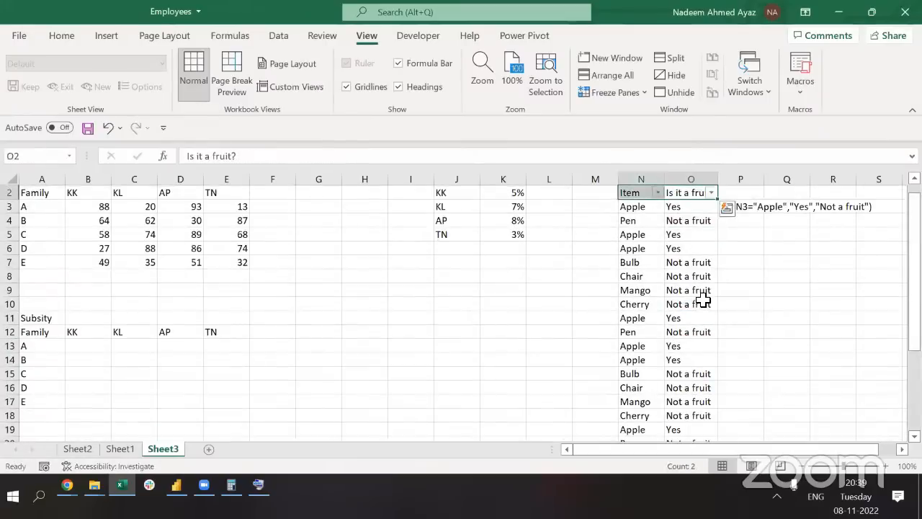
Filter the Item column to Cherry and Mango and check that their results read Not a fruit
{"action": "key", "text": "Left"}
{"action": "key", "text": "alt+Down"}
{"action": "key", "text": "Up"}
{"action": "key", "text": "space"}
{"action": "key", "text": "Down"}
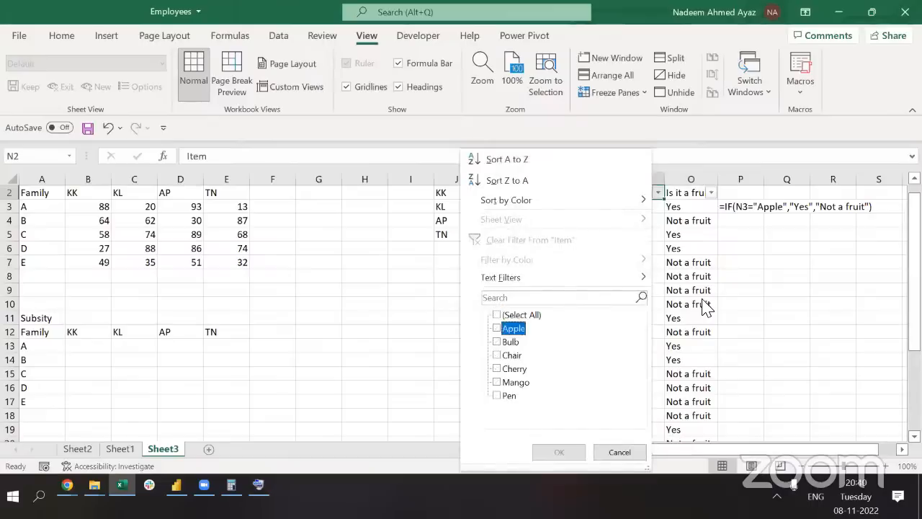
{"action": "key", "text": "Down"}
{"action": "key", "text": "Down"}
{"action": "key", "text": "Down"}
{"action": "key", "text": "space"}
{"action": "key", "text": "Down"}
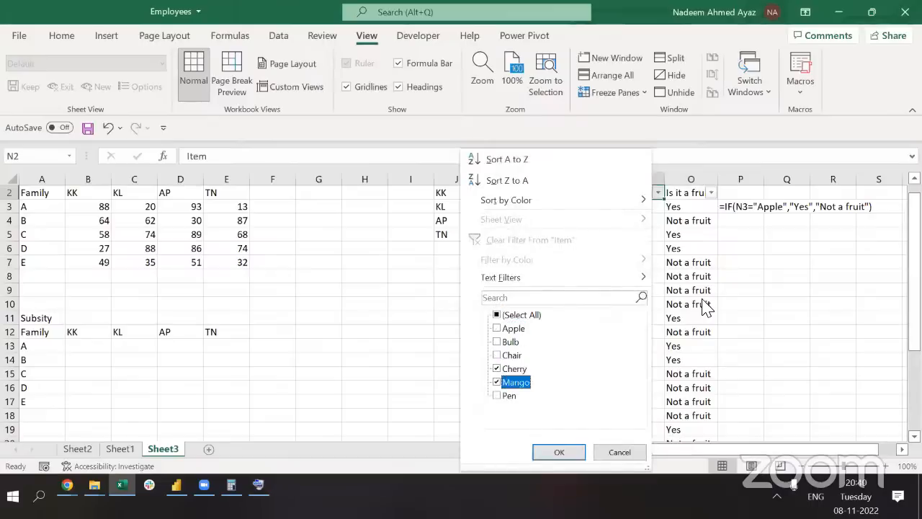
{"action": "key", "text": "Return"}
{"action": "key", "text": "Right"}
{"action": "key", "text": "ctrl+shift+Down"}
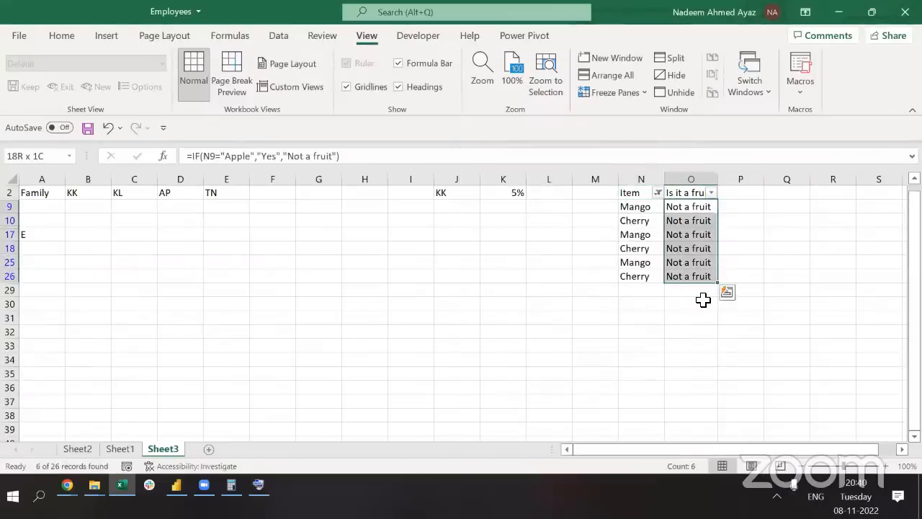
{"action": "key", "text": "ctrl+shift+Up"}
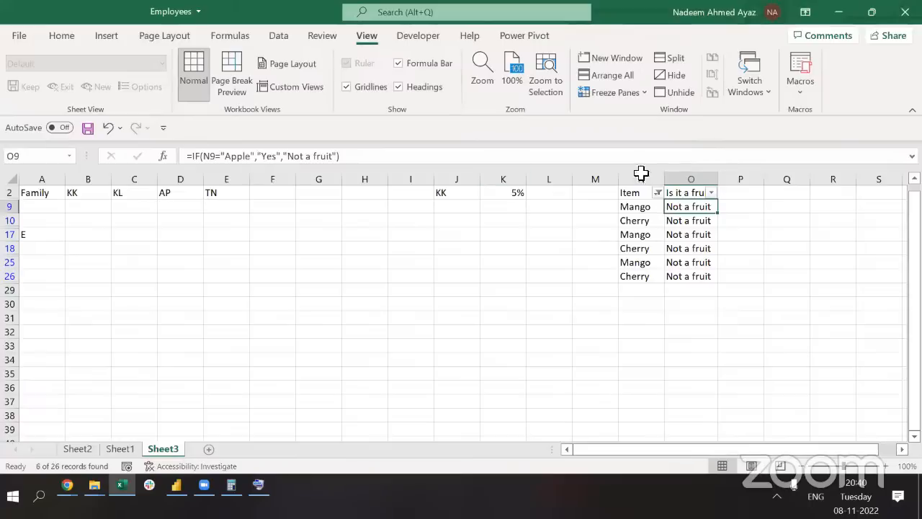
Undo the item filter and remove the filters from the table
{"action": "key", "text": "ctrl+z"}
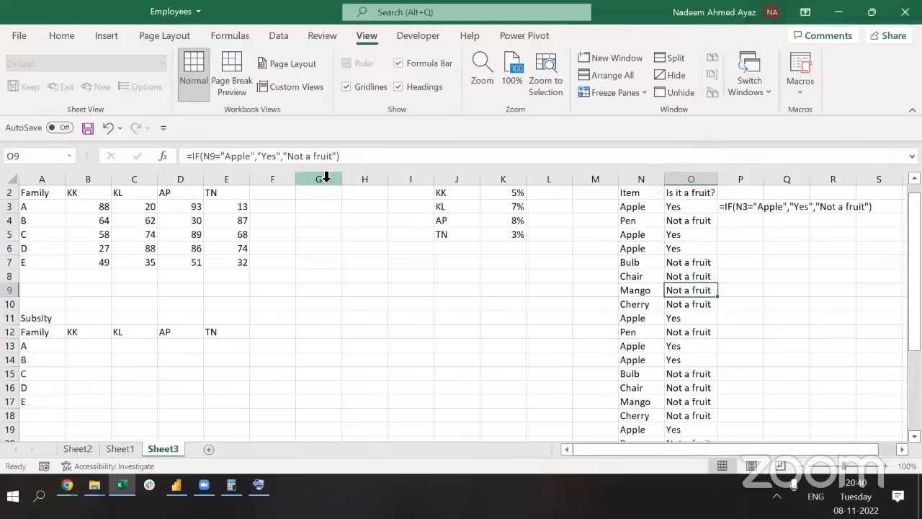
{"action": "key", "text": "ctrl+z"}
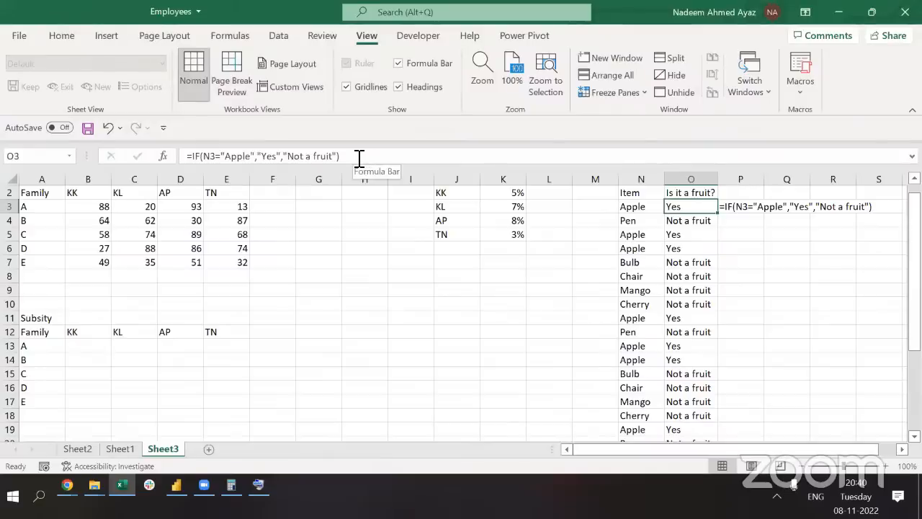
{"action": "key", "text": "ctrl+shift+Down"}
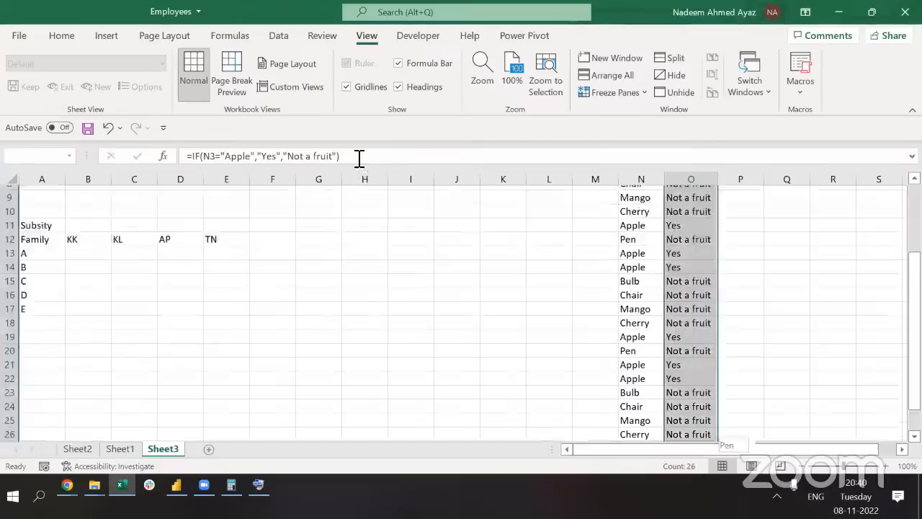
Delete the old IF results and return to cell O3
{"action": "key", "text": "Delete"}
{"action": "key", "text": "Up"}
{"action": "key", "text": "Down"}
Enter =IF(OR(N3="Apple",N3="Cherry",N3="Mango"),"It is a fruit","It is not a fruit") in O3
{"action": "type", "text": "="}
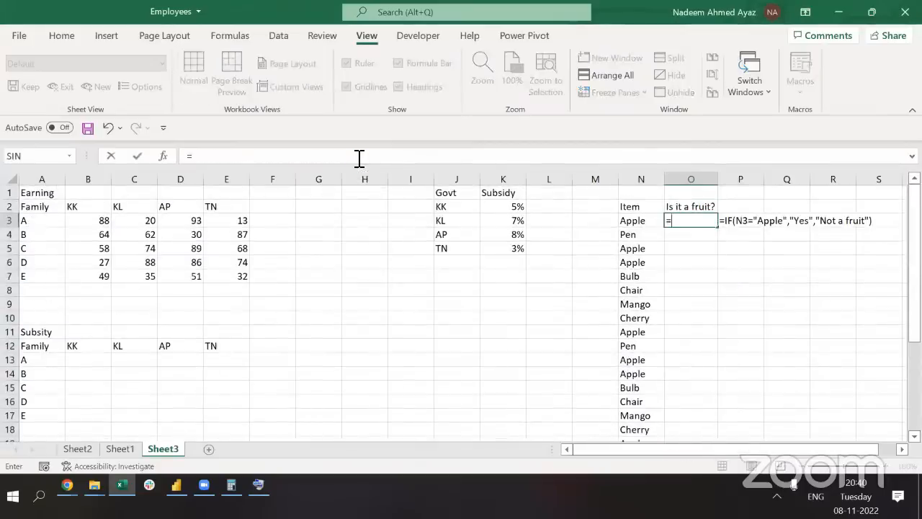
{"action": "type", "text": "IF("}
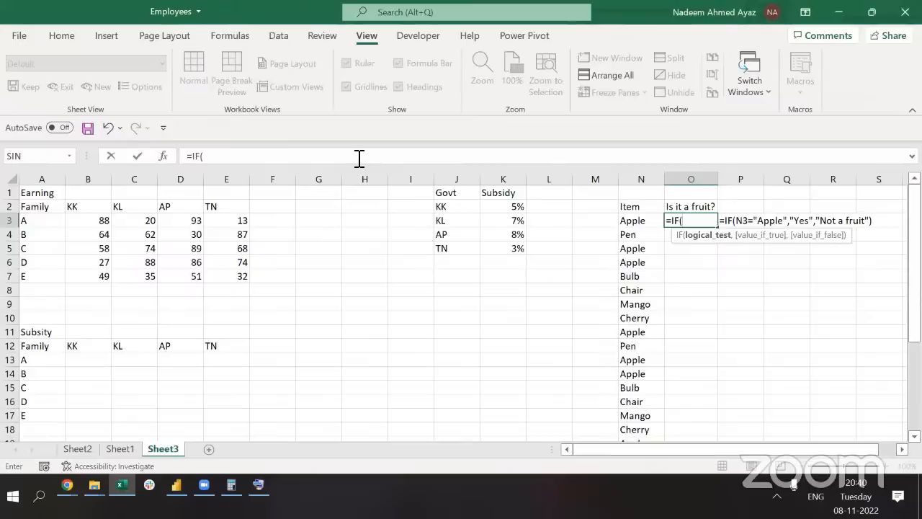
{"action": "type", "text": "or"}
{"action": "key", "text": "Tab"}
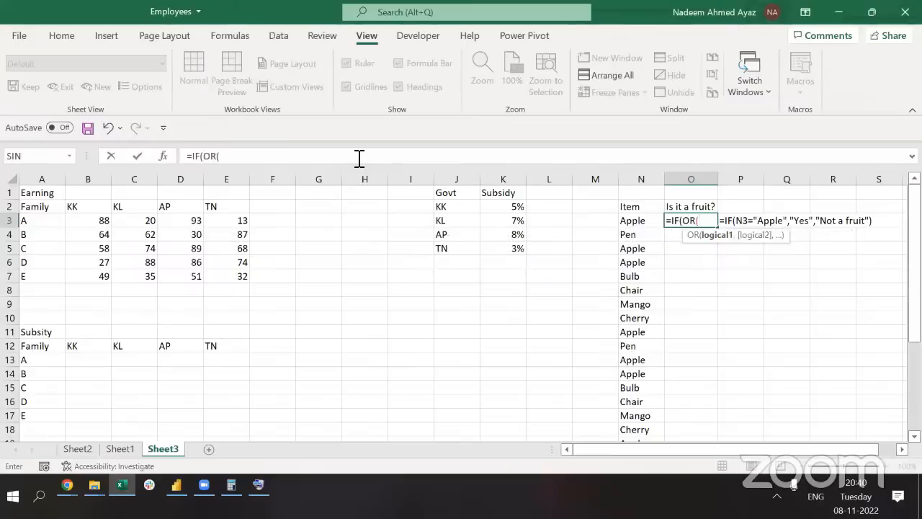
{"action": "left_click", "coordinate": [629, 224]}
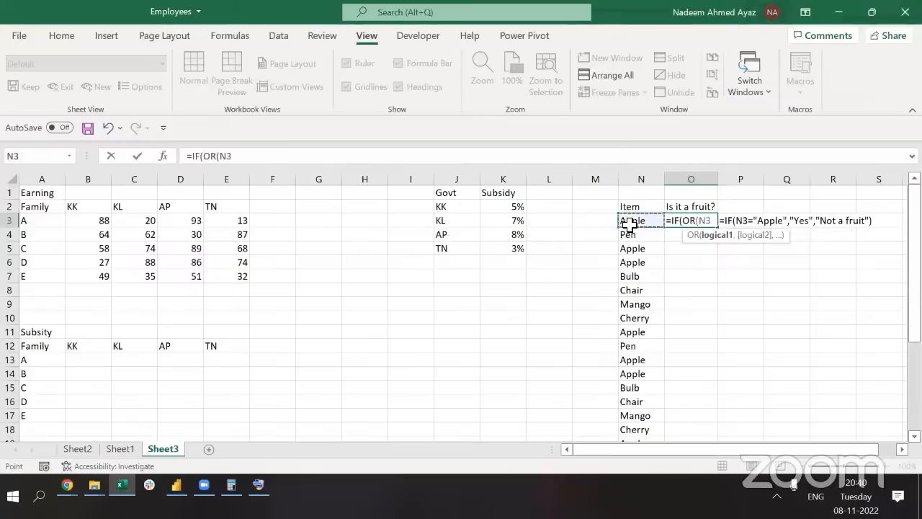
{"action": "type", "text": "=\"Appl"}
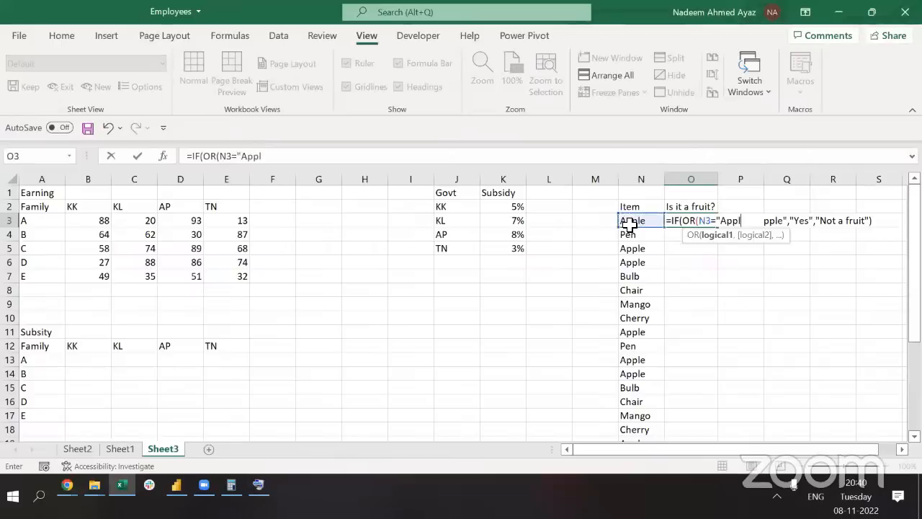
{"action": "type", "text": "e\","}
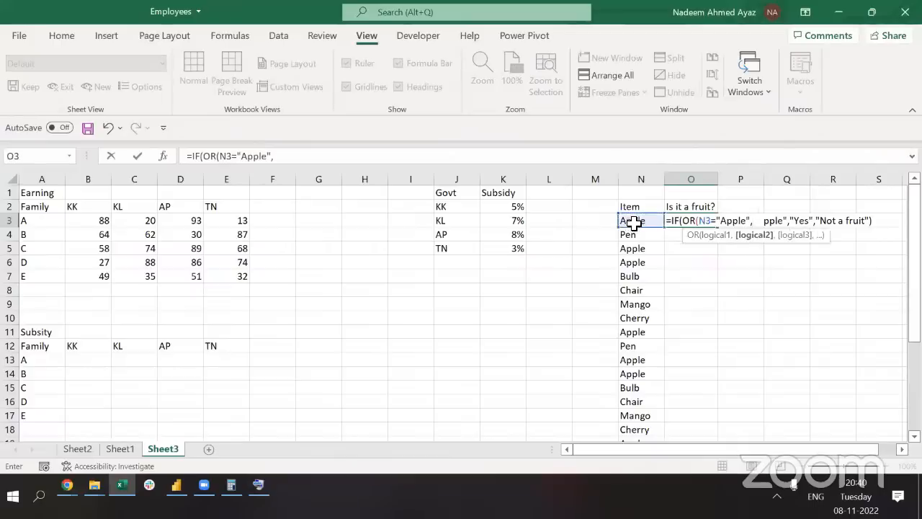
{"action": "left_click", "coordinate": [634, 224]}
{"action": "type", "text": "=\"Ch"}
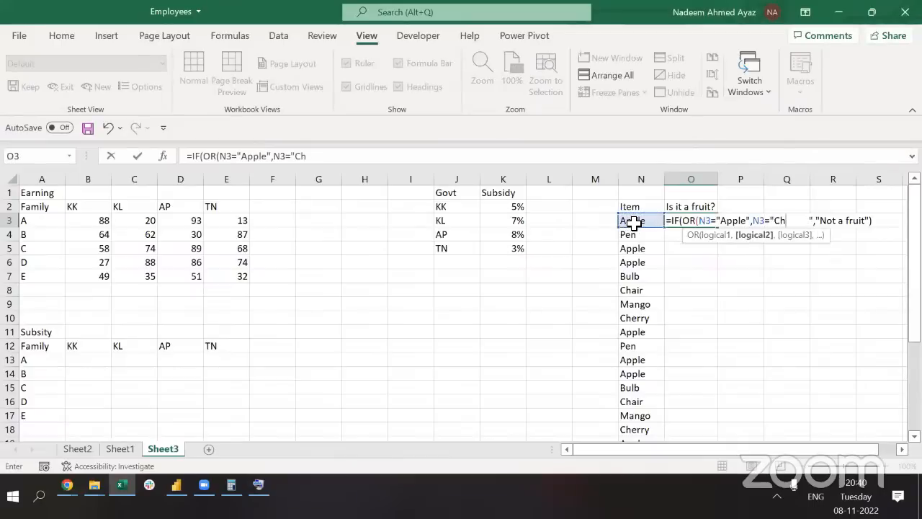
{"action": "type", "text": "erry\","}
{"action": "left_click", "coordinate": [634, 224]}
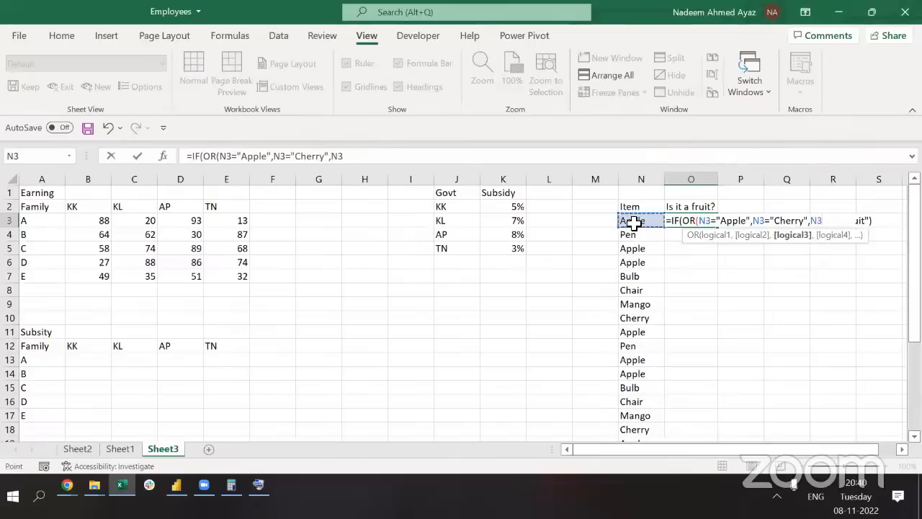
{"action": "type", "text": "=\"Mango\")"}
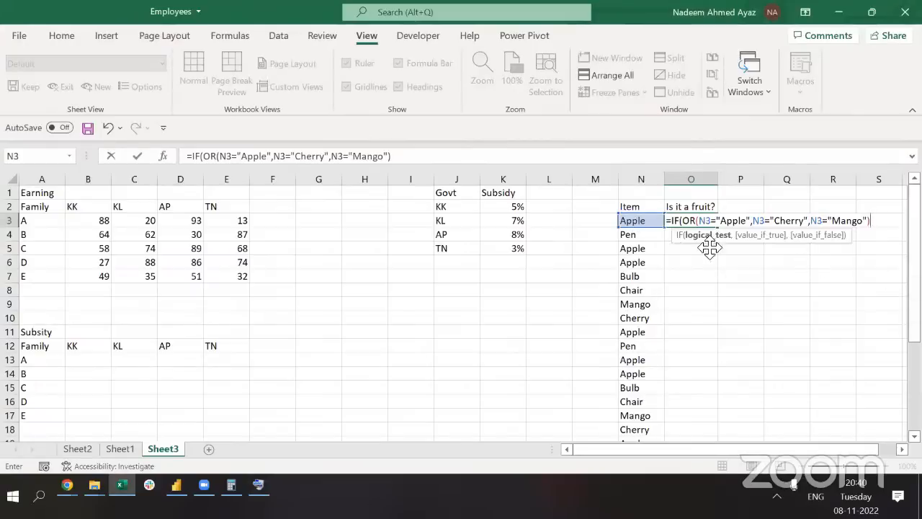
{"action": "type", "text": ","}
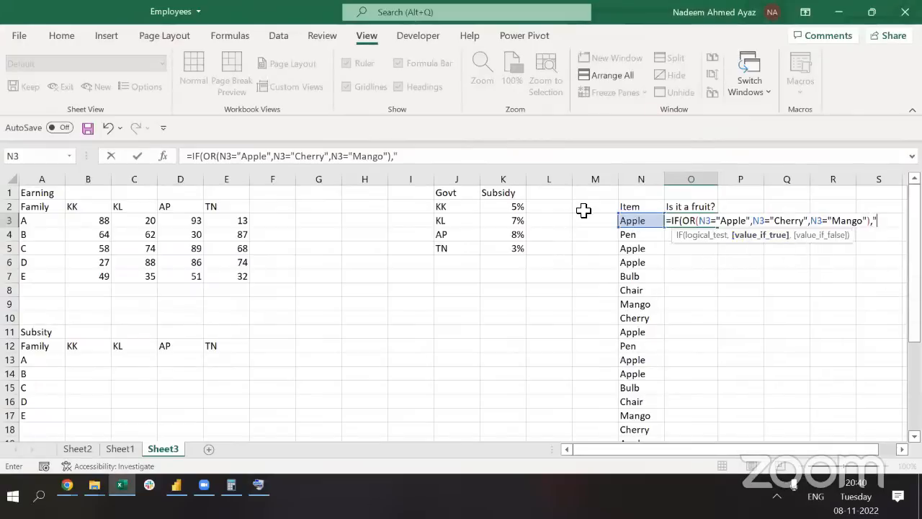
{"action": "type", "text": "\"It is a fru"}
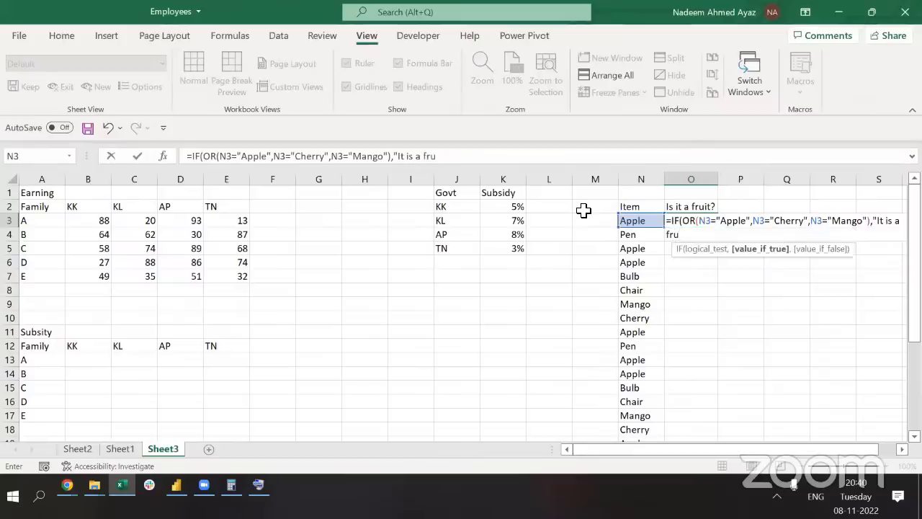
{"action": "type", "text": "it\",\"I"}
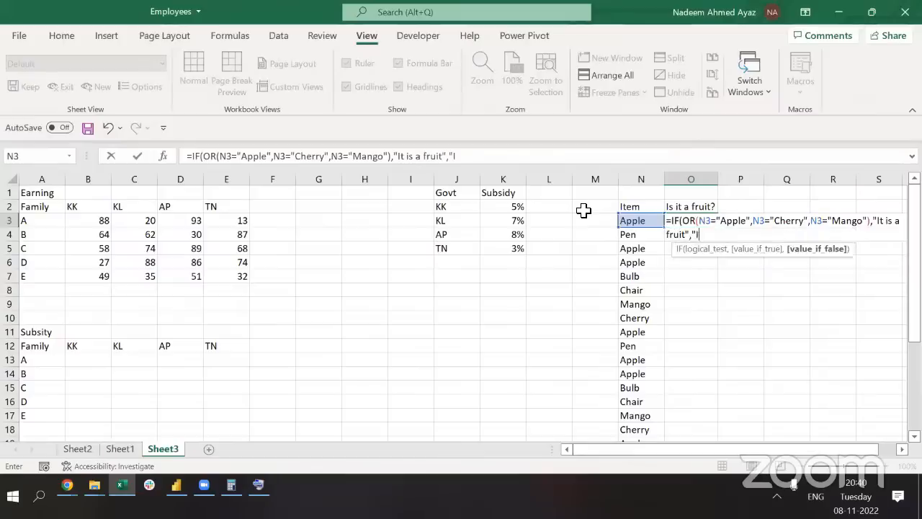
{"action": "type", "text": "t is not a g"}
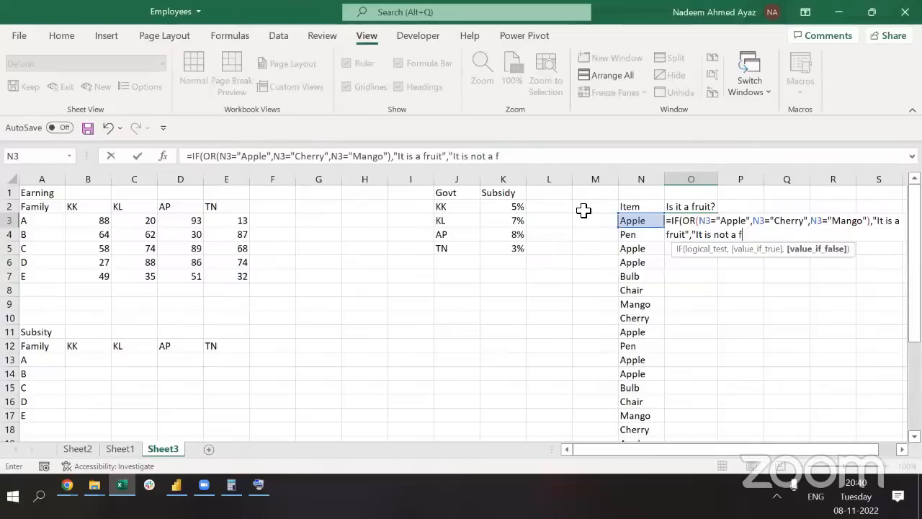
{"action": "type", "text": "ruit"}
{"action": "key", "text": "Return"}
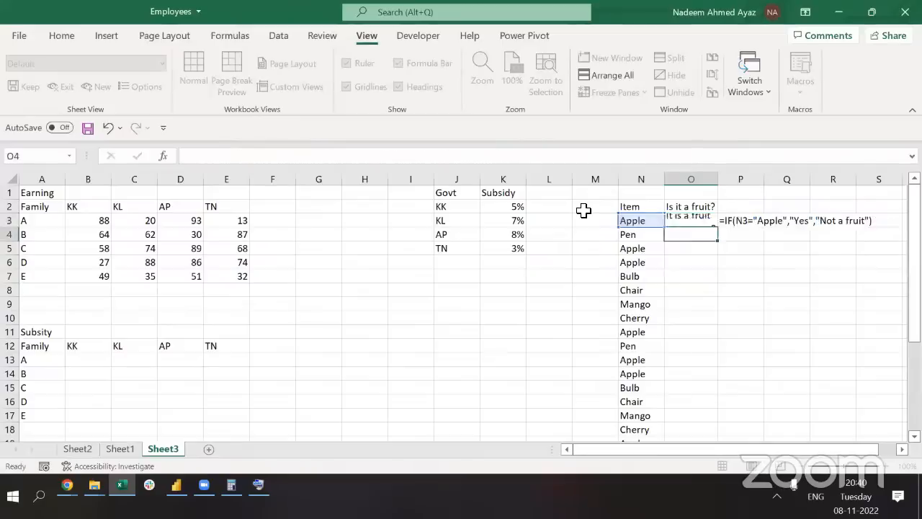
Copy the O3 fruit formula and paste it down into O3:O28
{"action": "key", "text": "Up"}
{"action": "key", "text": "ctrl+c"}
{"action": "key", "text": "Left"}
{"action": "key", "text": "ctrl+Down"}
{"action": "key", "text": "Right"}
{"action": "key", "text": "ctrl+shift+Up"}
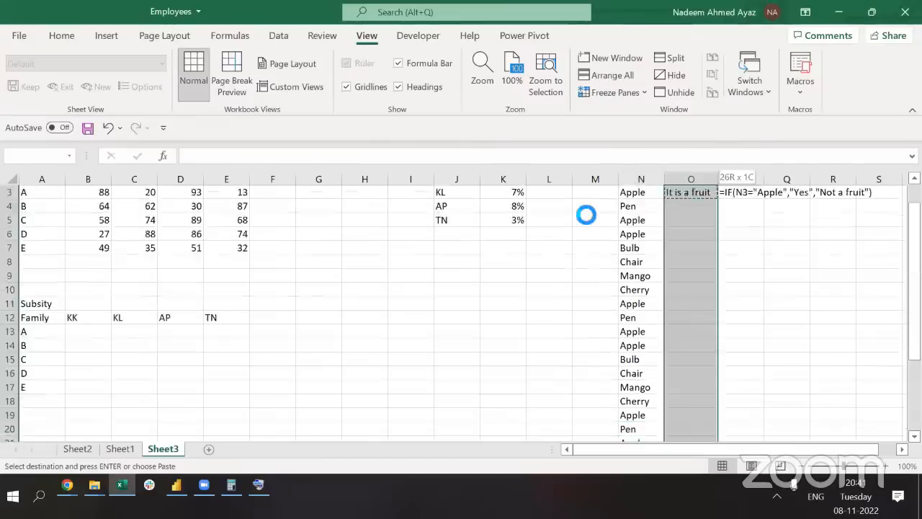
{"action": "key", "text": "Return"}
Turn on filters and filter the Item column to Apple, Cherry and Mango
{"action": "key", "text": "ctrl+Up"}
{"action": "key", "text": "shift+Left"}
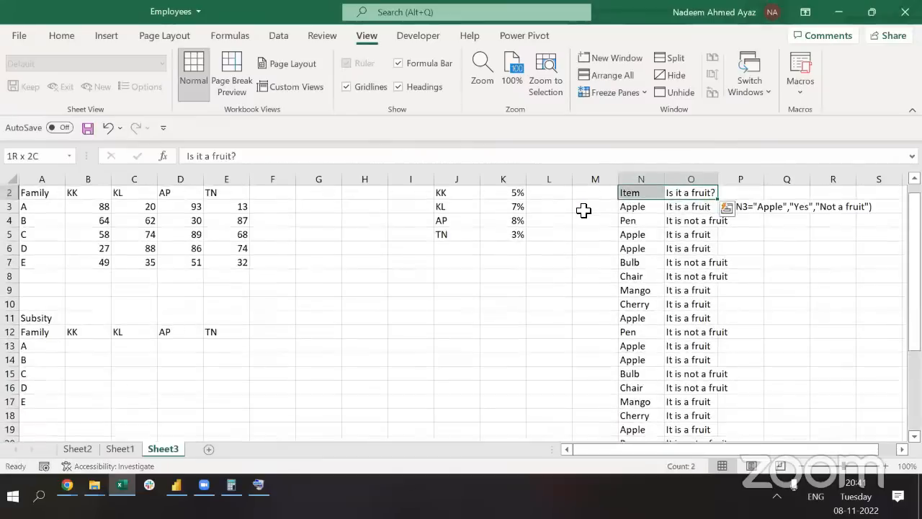
{"action": "key", "text": "ctrl+shift+l"}
{"action": "key", "text": "Left"}
{"action": "key", "text": "alt+Down"}
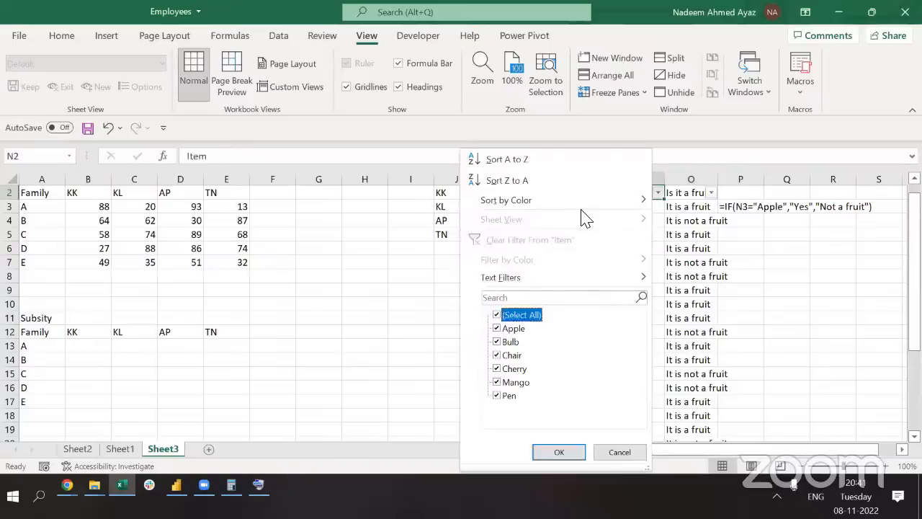
{"action": "key", "text": "space"}
{"action": "key", "text": "Down"}
{"action": "key", "text": "space"}
{"action": "key", "text": "Down"}
{"action": "key", "text": "Down"}
{"action": "key", "text": "Down"}
{"action": "key", "text": "space"}
{"action": "key", "text": "Down"}
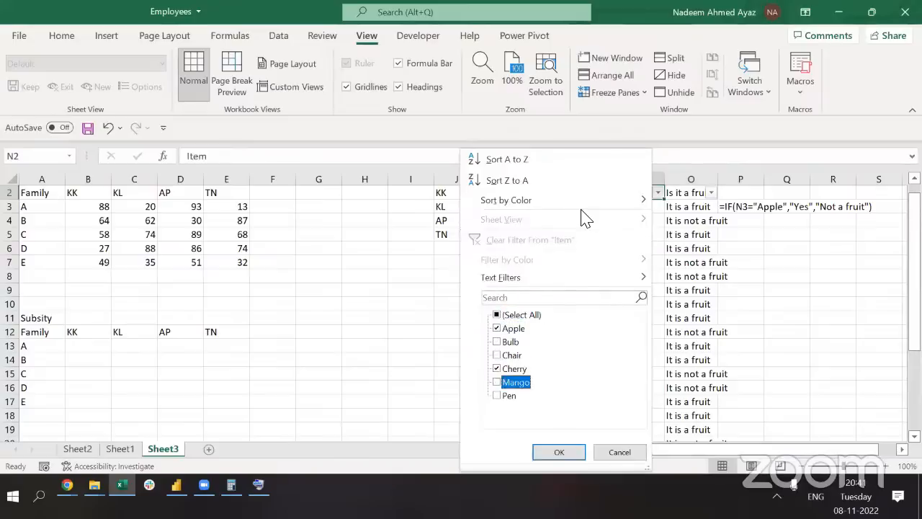
{"action": "key", "text": "space"}
{"action": "key", "text": "Return"}
Check the filtered fruit results, then clear the Item filter to show all items
{"action": "key", "text": "ctrl+shift+Down"}
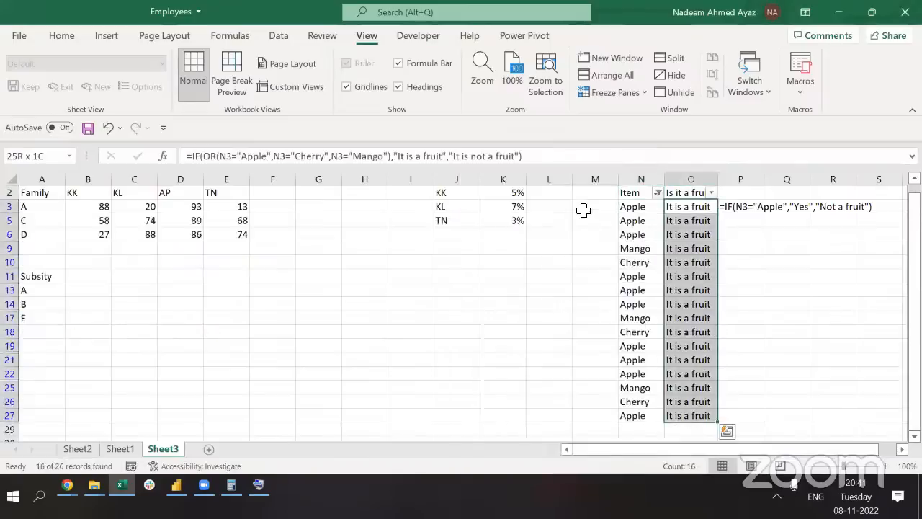
{"action": "key", "text": "Up"}
{"action": "key", "text": "Left"}
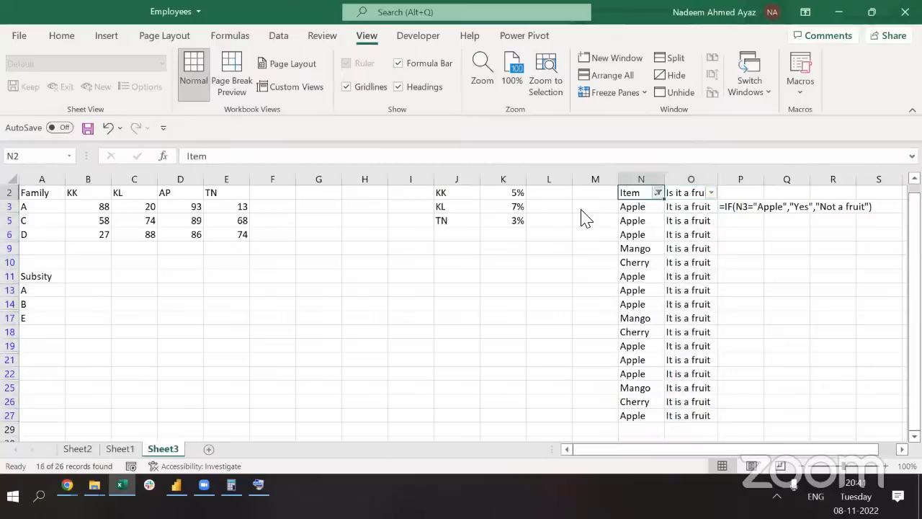
{"action": "key", "text": "alt+Down"}
{"action": "key", "text": "space"}
{"action": "key", "text": "Return"}
Filter the 'Is it a fruit?' column to show only 'It is not a fruit' rows
{"action": "key", "text": "Right"}
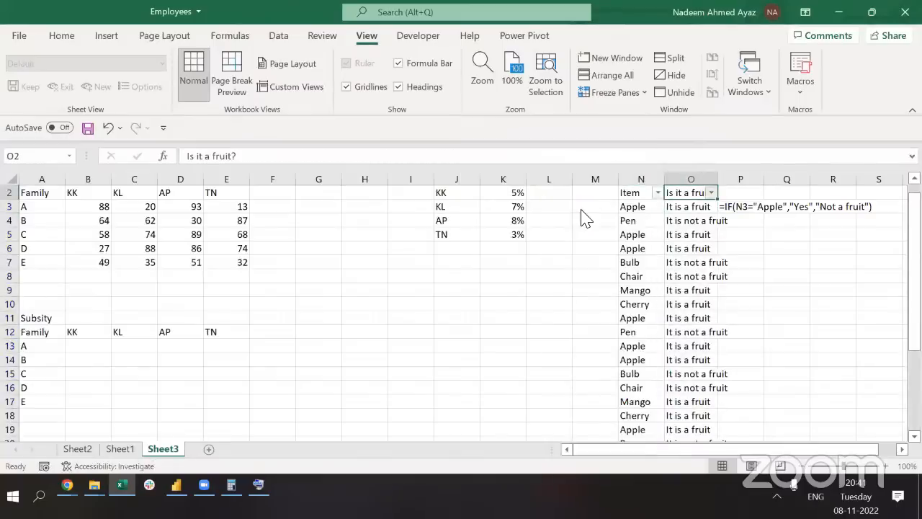
{"action": "key", "text": "alt+Down"}
{"action": "key", "text": "Up"}
{"action": "key", "text": "space"}
{"action": "key", "text": "Down"}
{"action": "key", "text": "Down"}
{"action": "key", "text": "space"}
{"action": "key", "text": "Return"}
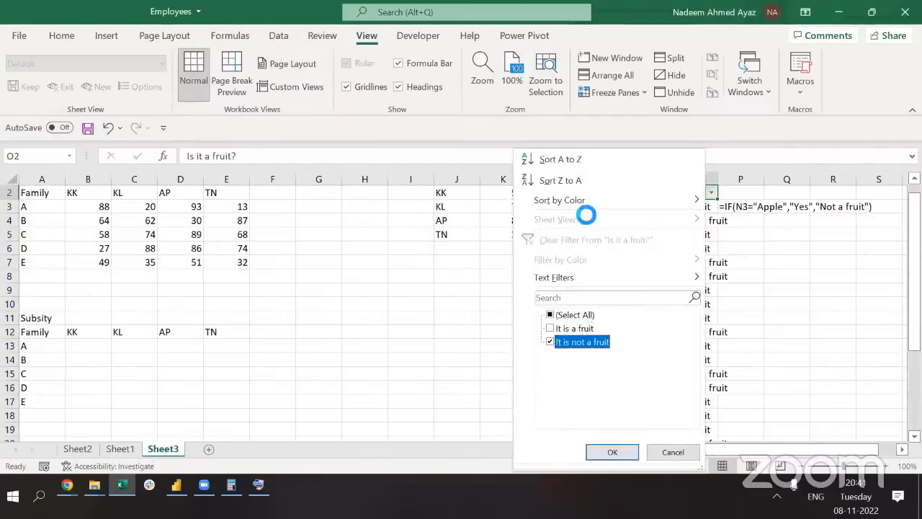
Remove the filters so every row of the list shows again
{"action": "key", "text": "Left"}
{"action": "key", "text": "alt+Down"}
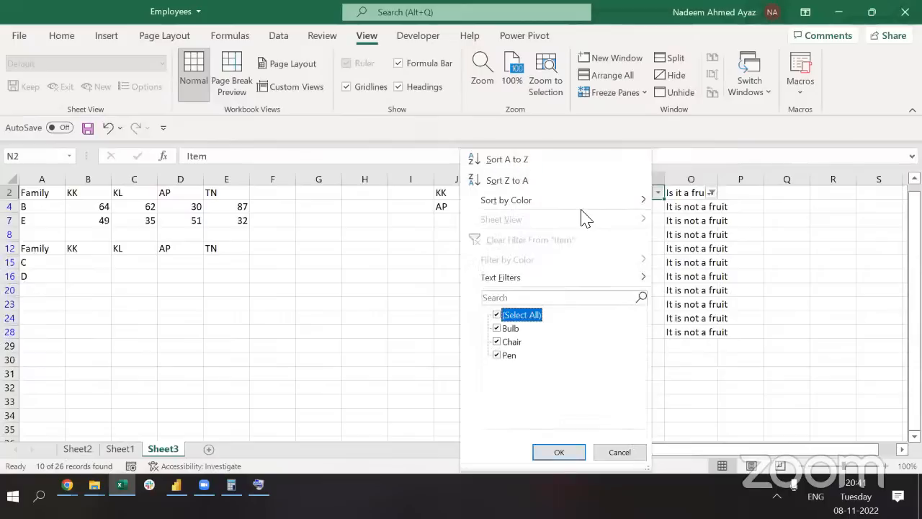
{"action": "key", "text": "Escape"}
{"action": "key", "text": "Right"}
{"action": "key", "text": "ctrl+shift+l"}
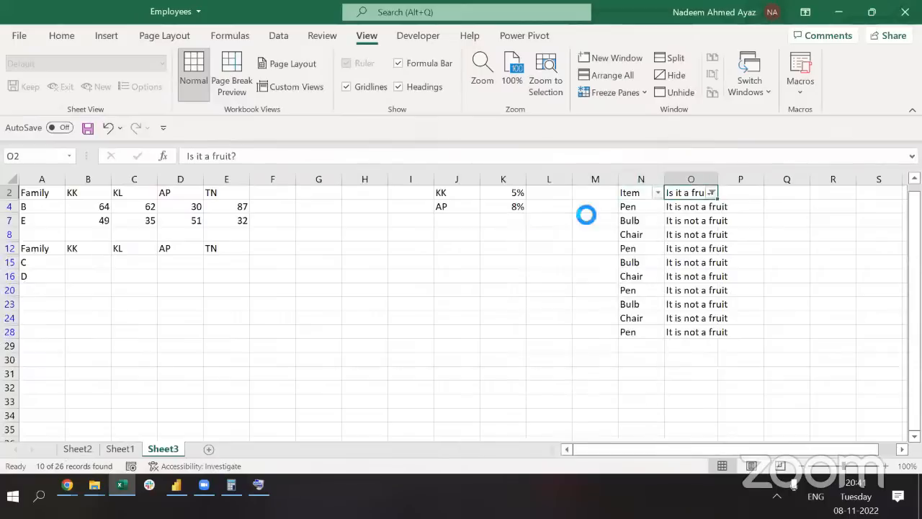
Autofit column O's width and review the OR part of the O3 formula
{"action": "key", "text": "Down"}
{"action": "key", "text": "ctrl+Down"}
{"action": "key", "text": "ctrl+Up"}
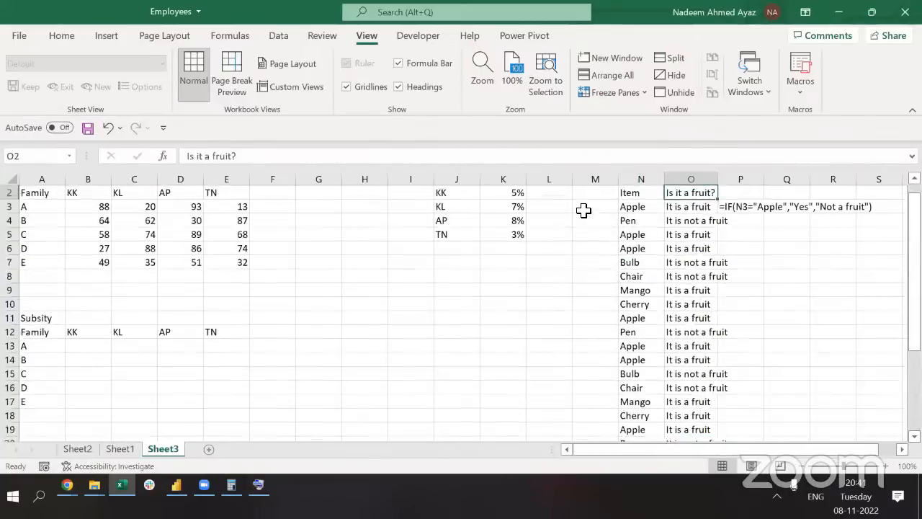
{"action": "key", "text": "ctrl+space"}
{"action": "key", "text": "alt"}
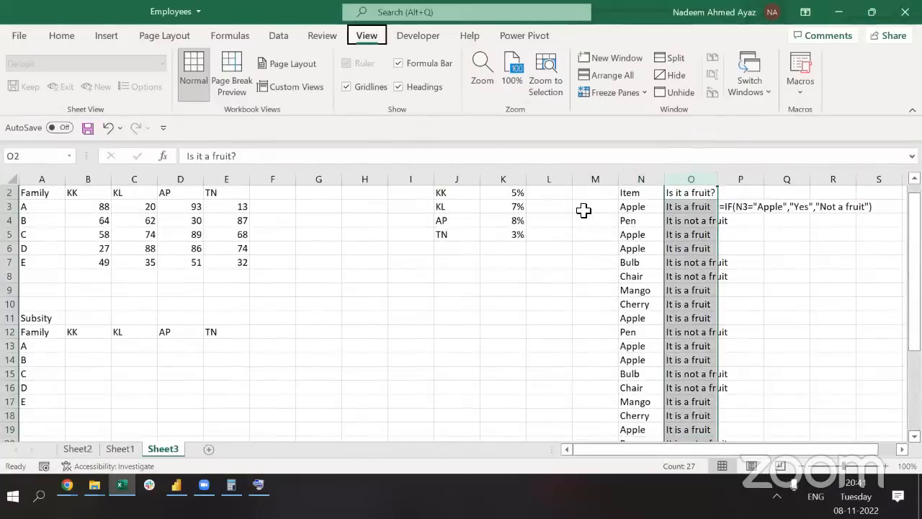
{"action": "key", "text": "o"}
{"action": "key", "text": "c"}
{"action": "key", "text": "a"}
{"action": "key", "text": "Up"}
{"action": "key", "text": "Down"}
{"action": "key", "text": "Down"}
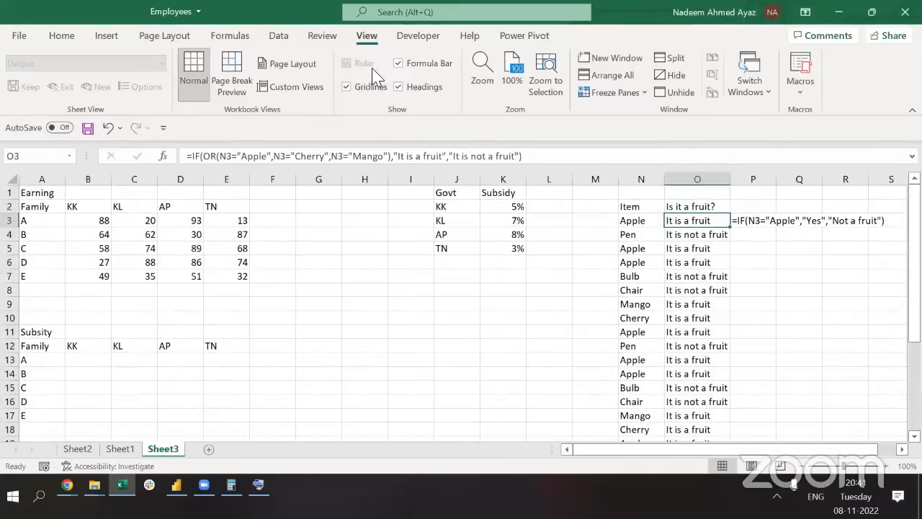
{"action": "left_click", "coordinate": [395, 156]}
{"action": "left_click", "coordinate": [206, 156], "text": "shift"}
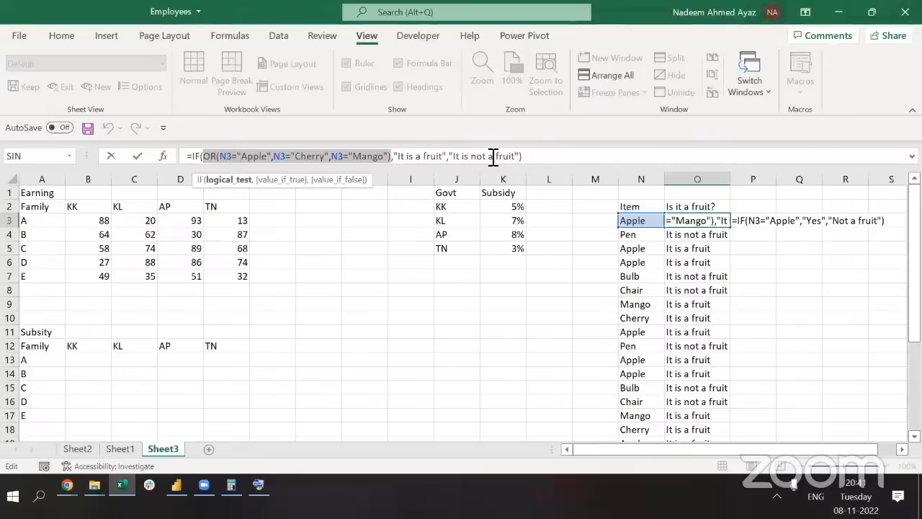
Commit the IF-OR fruit formula in O3 and move to cell B13 under the Subsity heading
{"action": "key", "text": "Escape"}
{"action": "key", "text": "Left"}
{"action": "key", "text": "Right"}
{"action": "key", "text": "Right"}
{"action": "key", "text": "Left"}
{"action": "key", "text": "Left"}
{"action": "key", "text": "Left"}
{"action": "key", "text": "Left"}
{"action": "key", "text": "Left"}
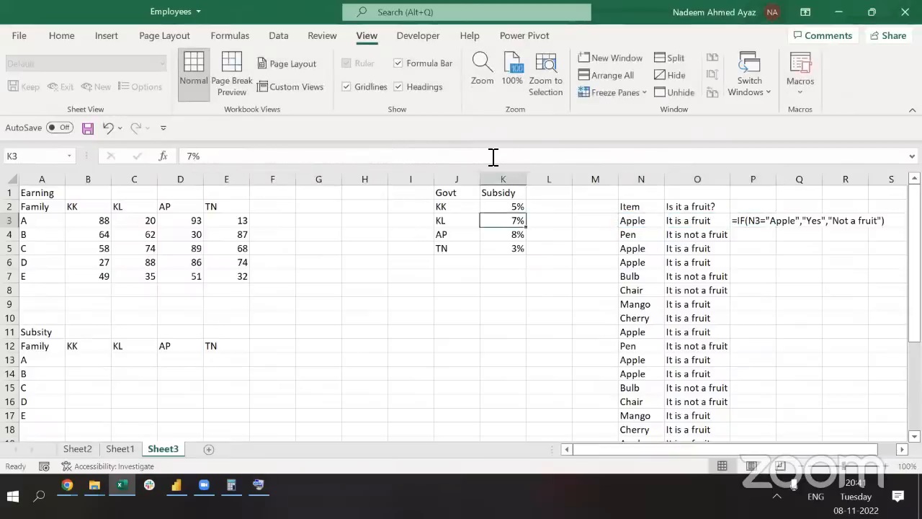
{"action": "key", "text": "ctrl+Left"}
{"action": "key", "text": "ctrl+Left"}
{"action": "key", "text": "ctrl+Left"}
{"action": "key", "text": "ctrl+Down"}
{"action": "key", "text": "ctrl+Down"}
{"action": "key", "text": "ctrl+Down"}
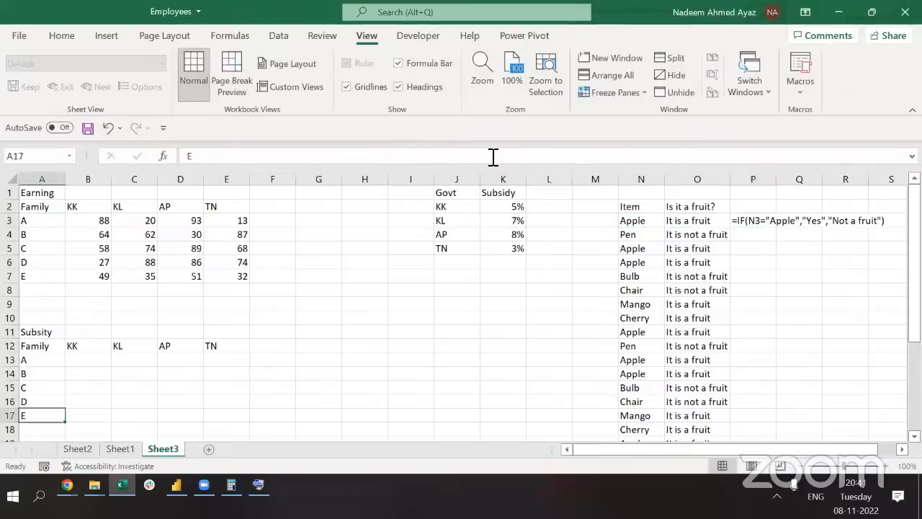
{"action": "key", "text": "ctrl+Up"}
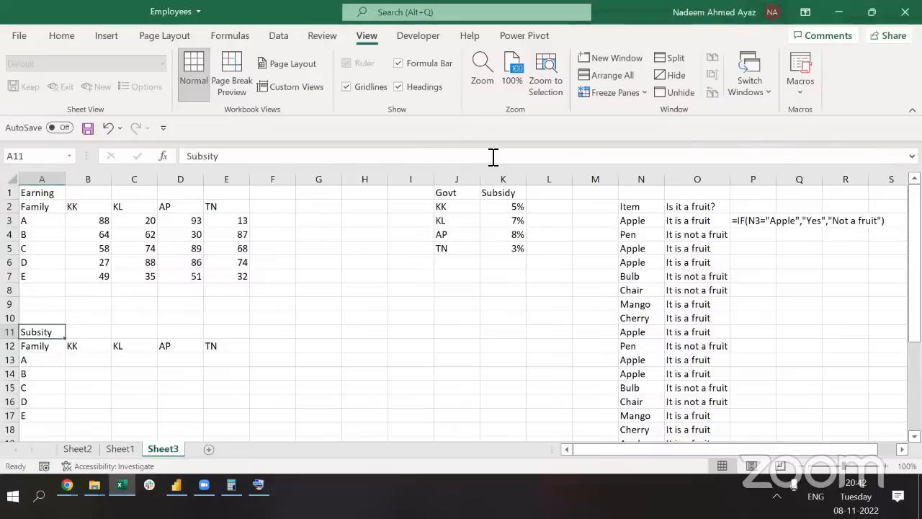
{"action": "key", "text": "Down"}
{"action": "key", "text": "Down"}
{"action": "key", "text": "Right"}
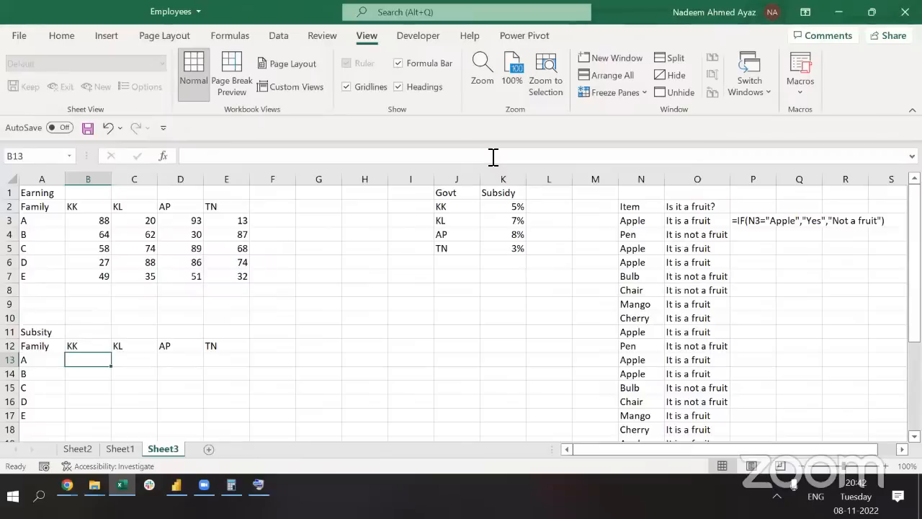
Reorder the row 12 headings so KL sits before KK and TN before AP
{"action": "key", "text": "Up"}
{"action": "key", "text": "Right"}
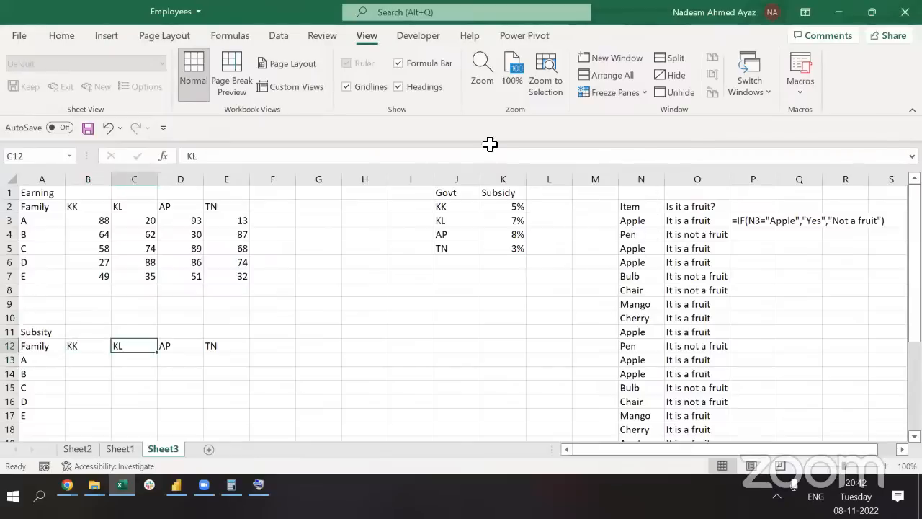
{"action": "key", "text": "ctrl+x"}
{"action": "key", "text": "Left"}
{"action": "key", "text": "ctrl+shift+plus"}
{"action": "key", "text": "Right"}
{"action": "key", "text": "Right"}
{"action": "key", "text": "ctrl+x"}
{"action": "key", "text": "Left"}
{"action": "key", "text": "ctrl+shift+plus"}
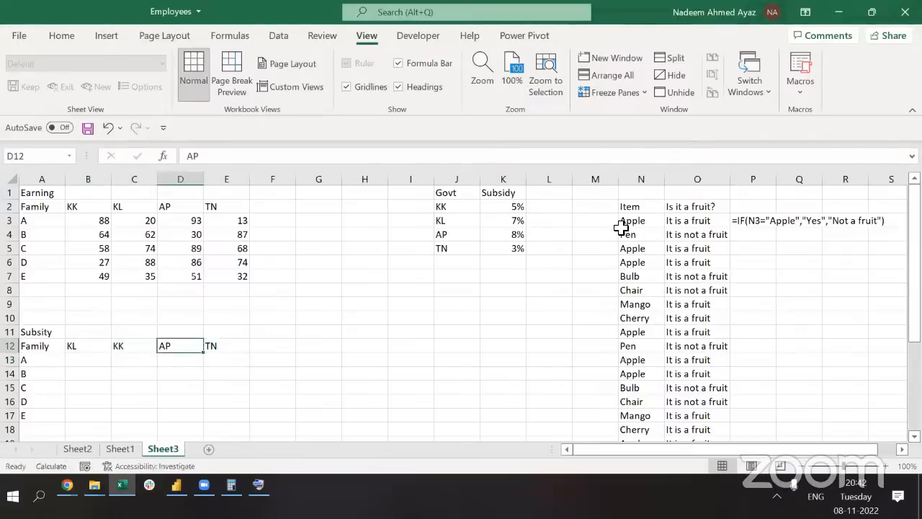
{"action": "key", "text": "Left"}
{"action": "key", "text": "Down"}
{"action": "key", "text": "Left"}
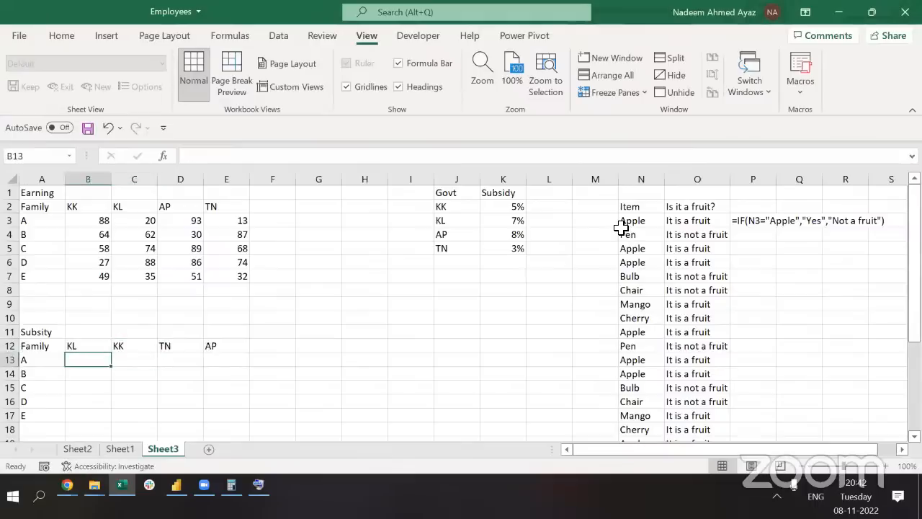
Start B13's formula with IF(B12=J2,K2 to return the KK subsidy
{"action": "type", "text": "=if"}
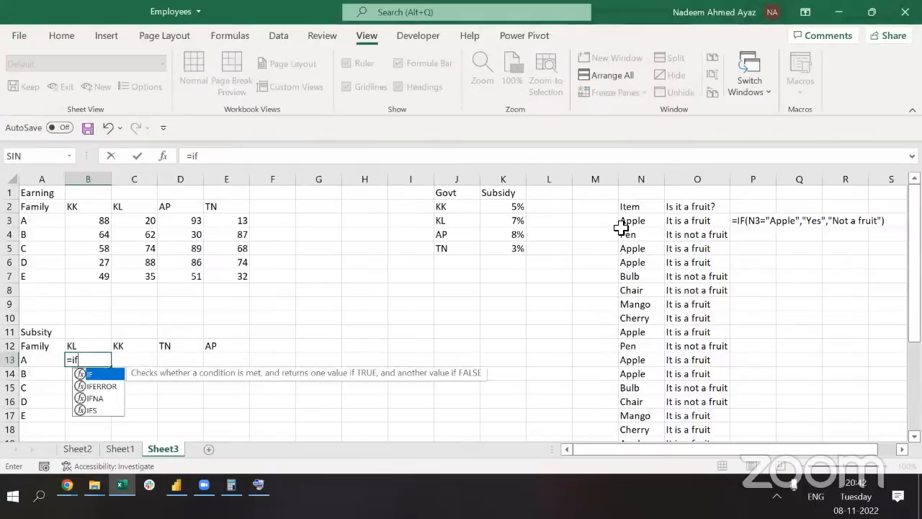
{"action": "key", "text": "Tab"}
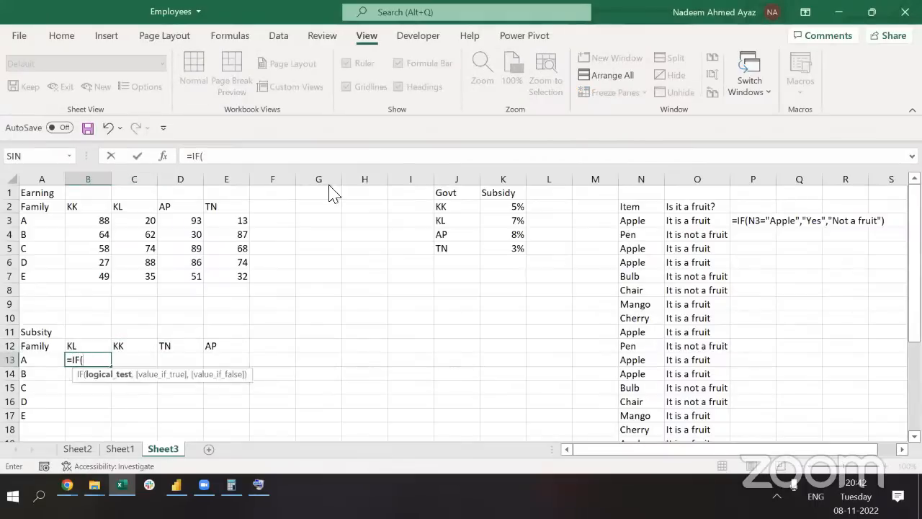
{"action": "left_click", "coordinate": [71, 348]}
{"action": "type", "text": "="}
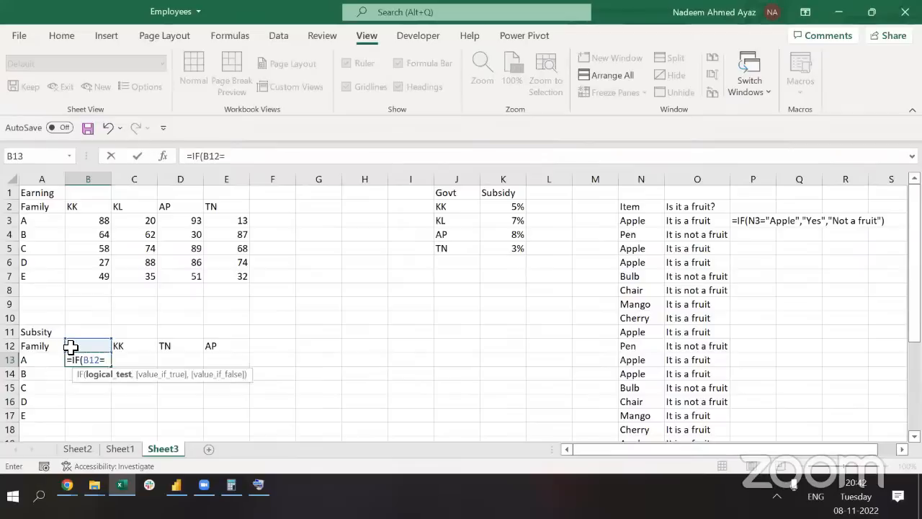
{"action": "left_click", "coordinate": [443, 210]}
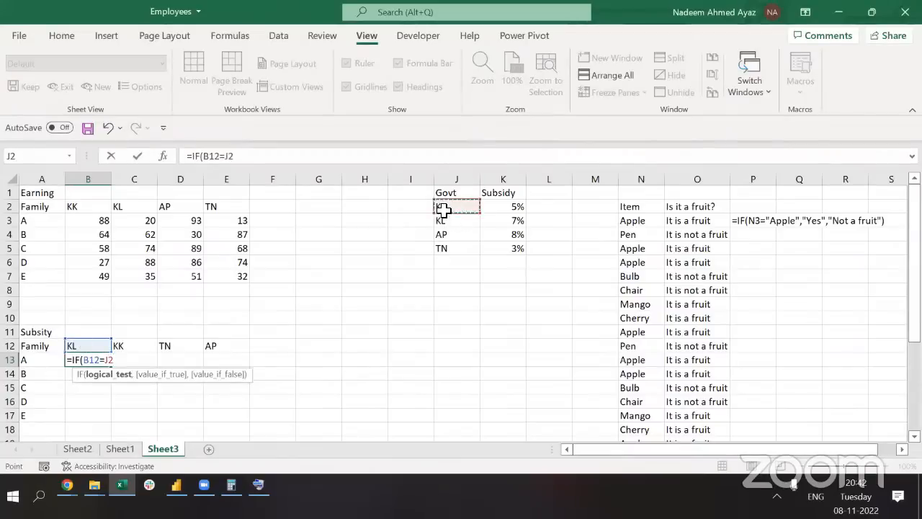
{"action": "type", "text": ","}
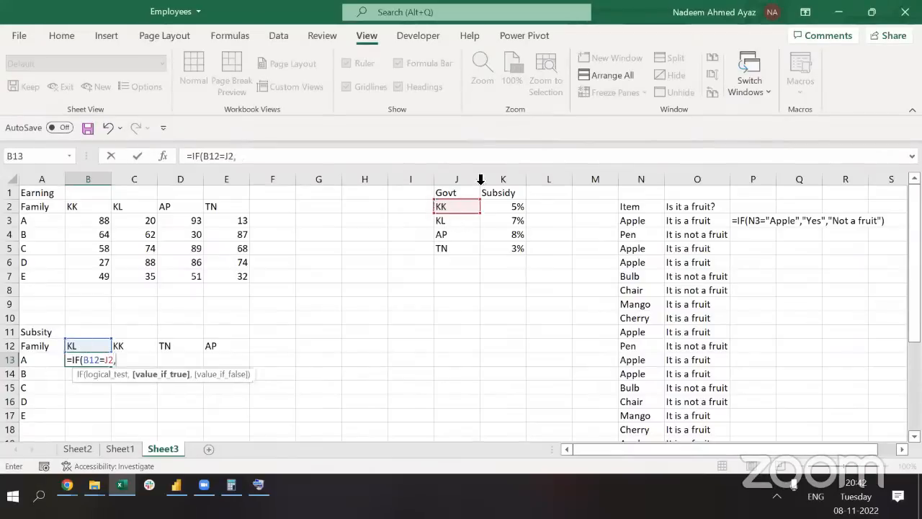
{"action": "left_click", "coordinate": [510, 207]}
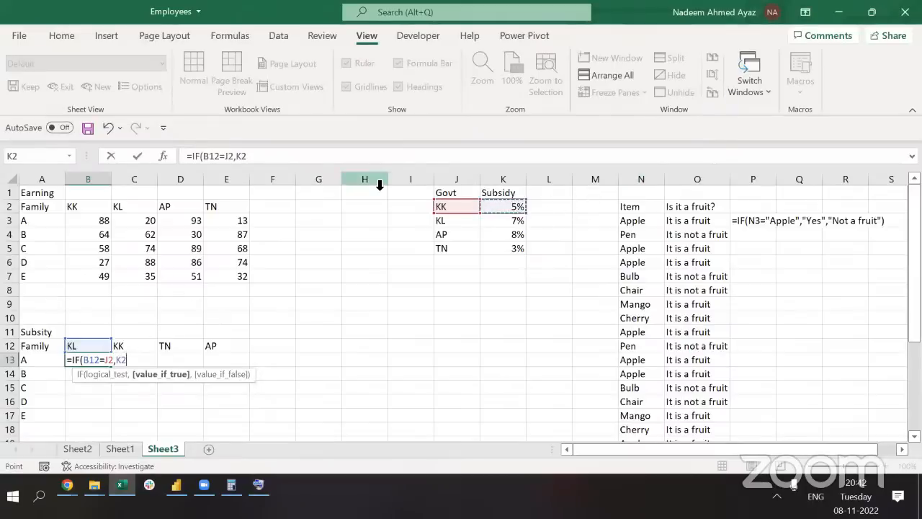
Nest a second IF testing B12=J3 that returns the KL subsidy K3
{"action": "type", "text": ","}
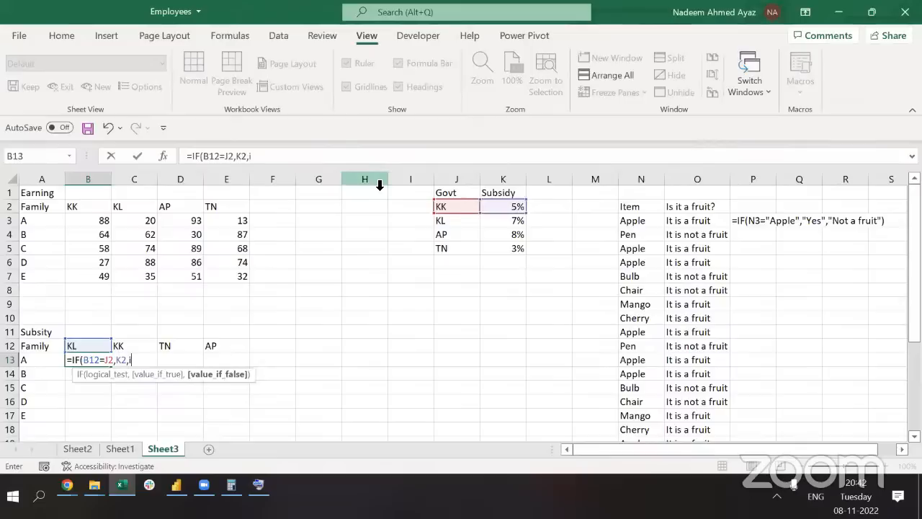
{"action": "type", "text": "if("}
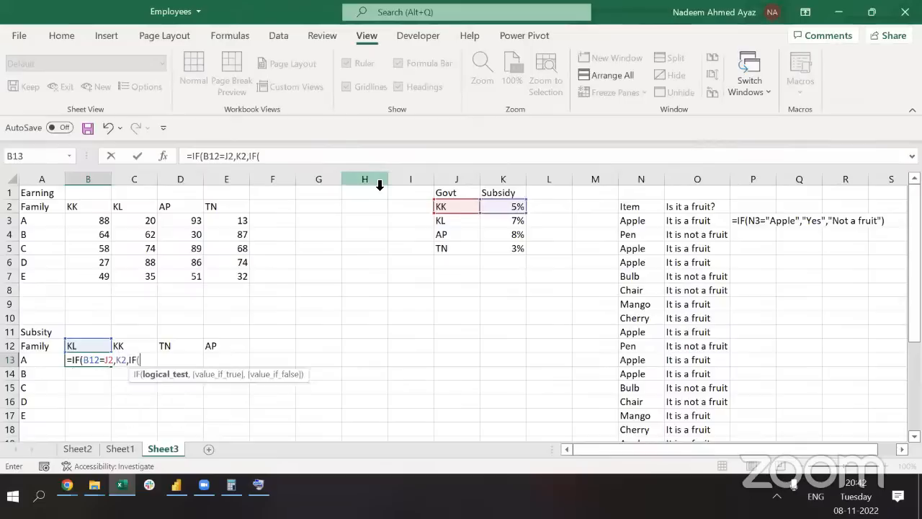
{"action": "left_click", "coordinate": [81, 350]}
{"action": "type", "text": "="}
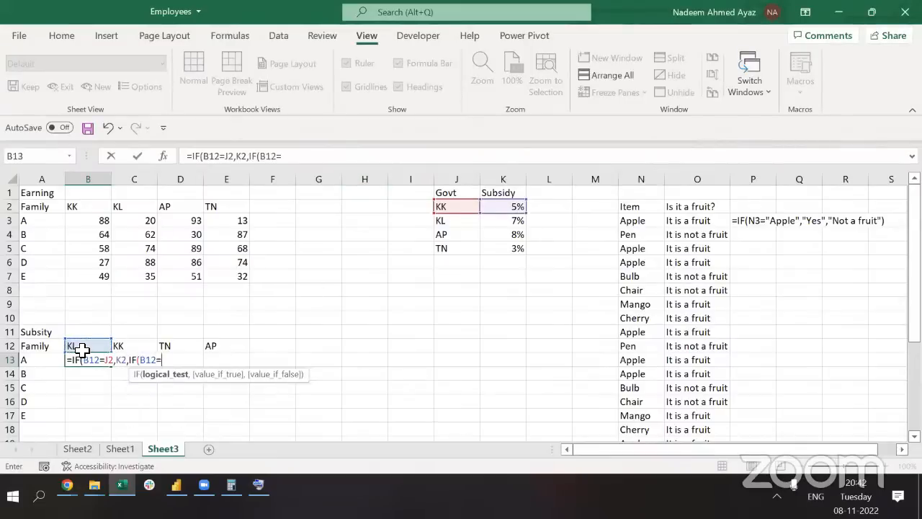
{"action": "left_click", "coordinate": [439, 221]}
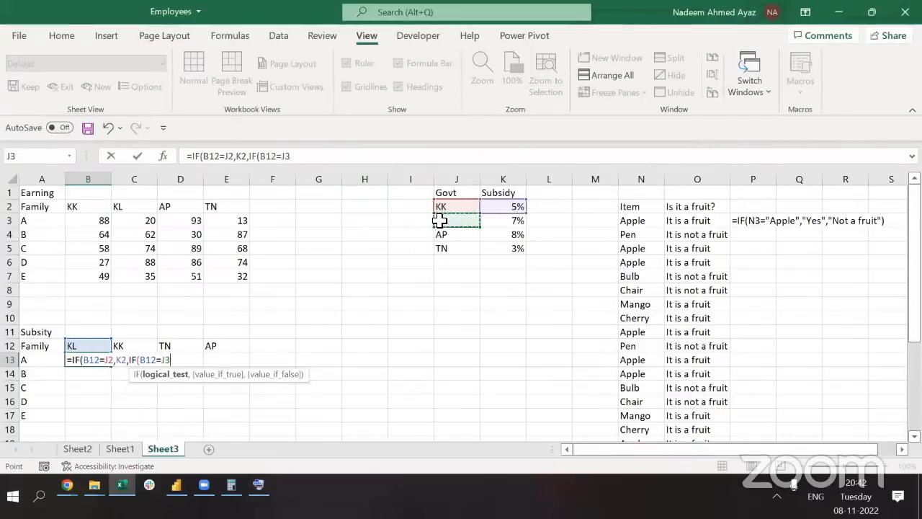
{"action": "type", "text": ","}
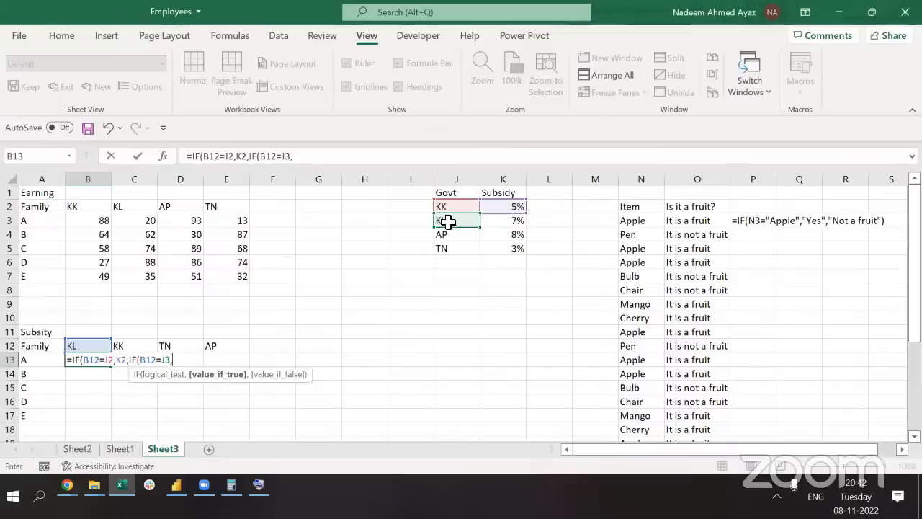
{"action": "left_click", "coordinate": [512, 220]}
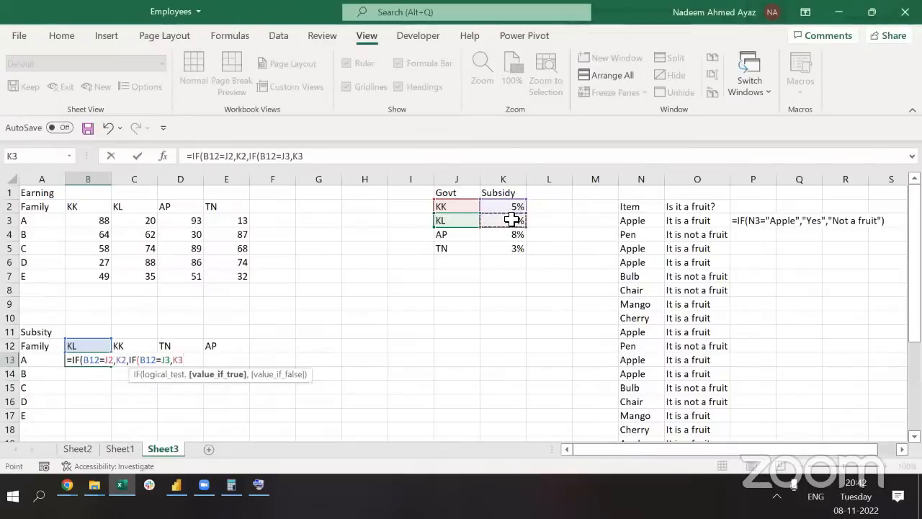
Nest a third IF testing B12=J4 that returns the AP subsidy K4
{"action": "type", "text": ","}
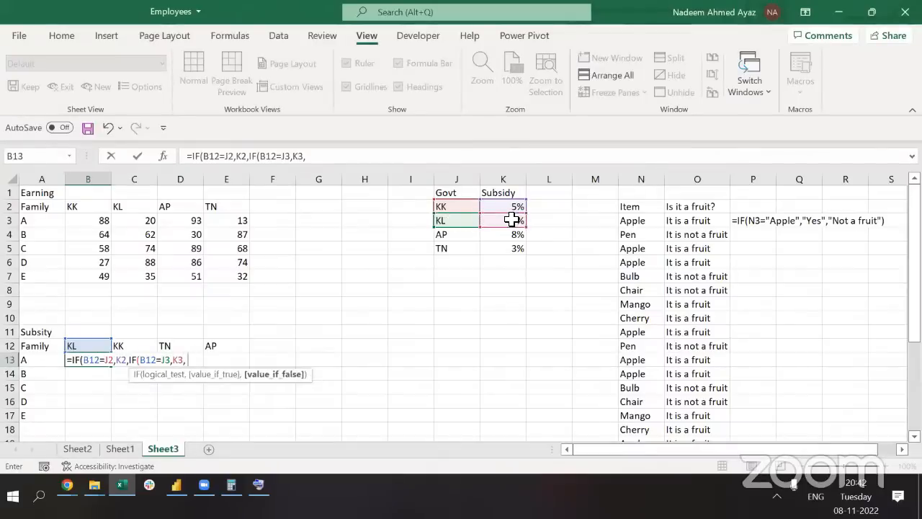
{"action": "type", "text": "IF("}
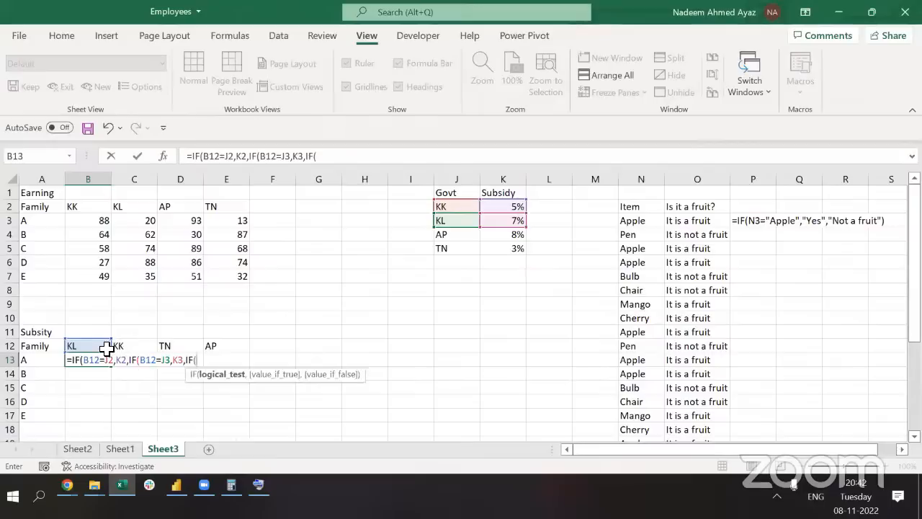
{"action": "left_click", "coordinate": [93, 346]}
{"action": "type", "text": "="}
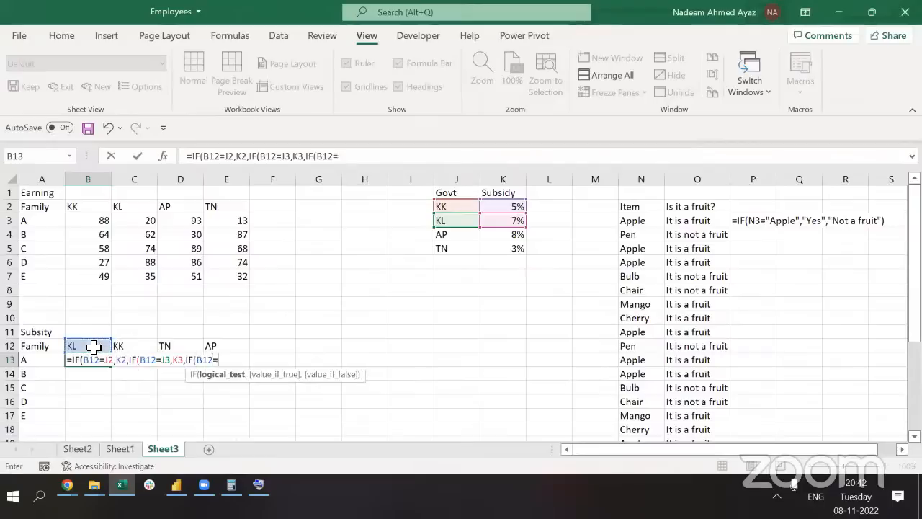
{"action": "left_click", "coordinate": [443, 235]}
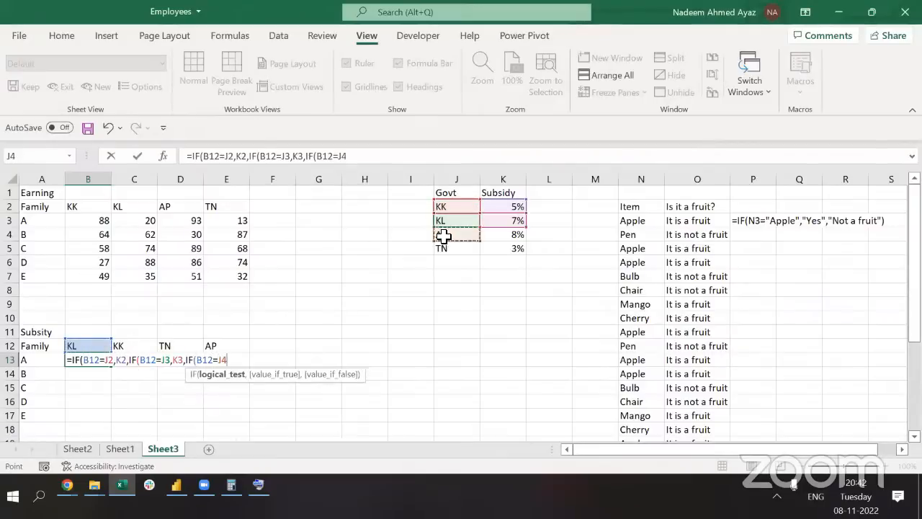
{"action": "type", "text": ","}
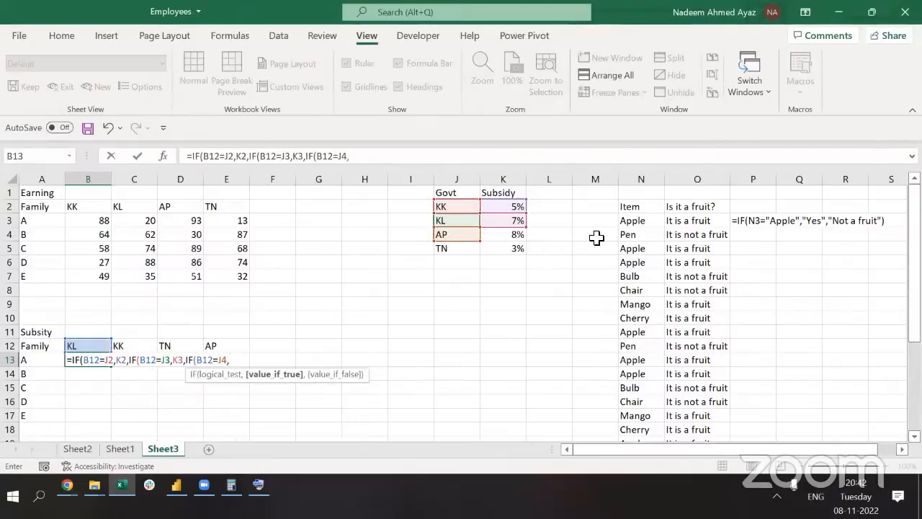
{"action": "left_click", "coordinate": [517, 240]}
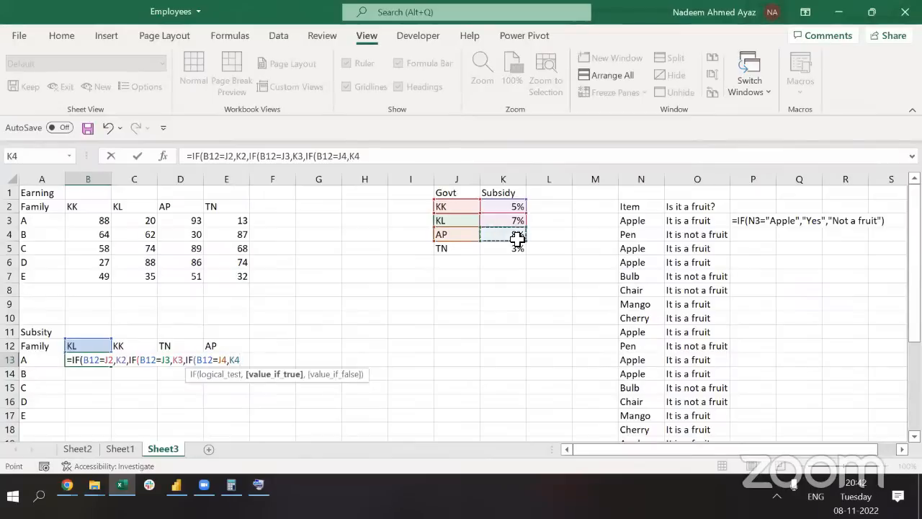
Add the final IF B12=J5 returning K5, else 0, and close all brackets
{"action": "type", "text": ",if"}
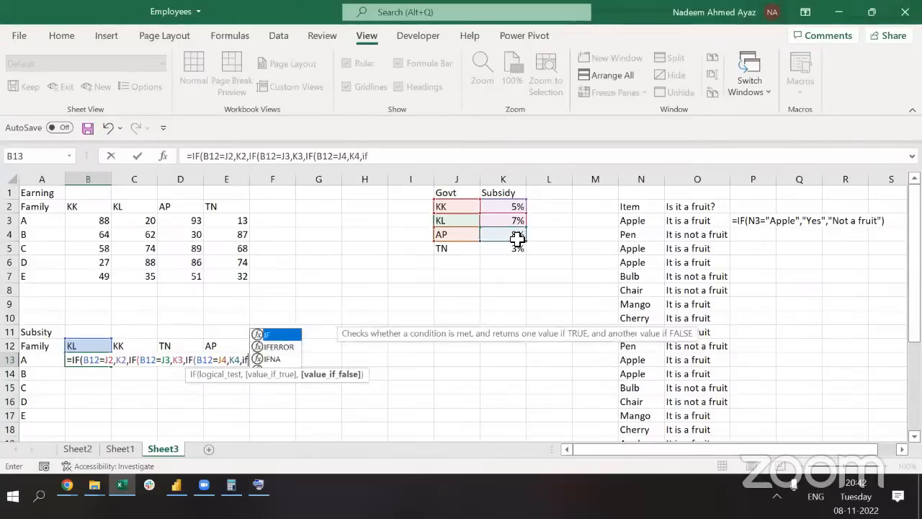
{"action": "key", "text": "Tab"}
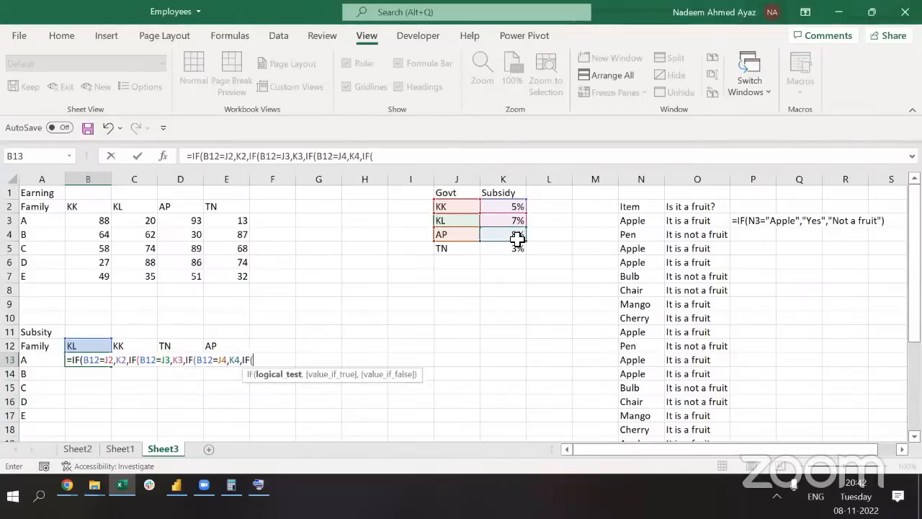
{"action": "left_click", "coordinate": [85, 345]}
{"action": "type", "text": "="}
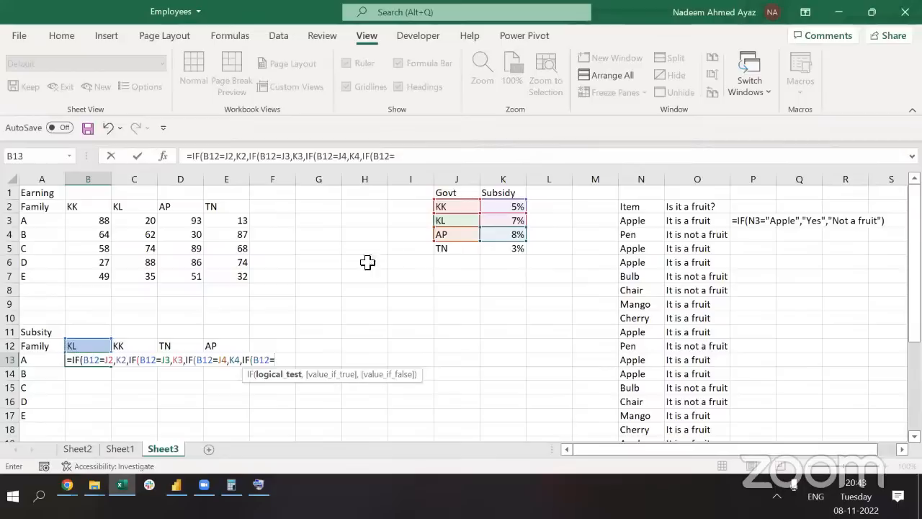
{"action": "left_click", "coordinate": [447, 250]}
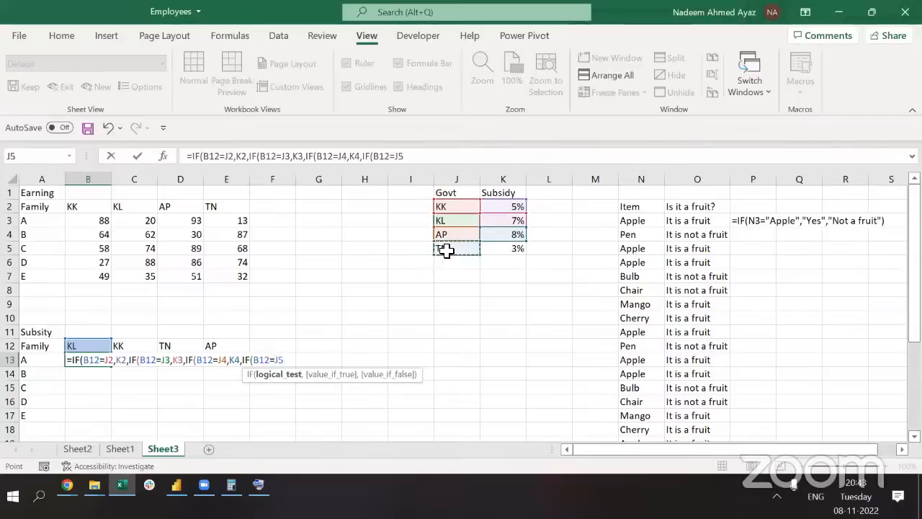
{"action": "type", "text": ","}
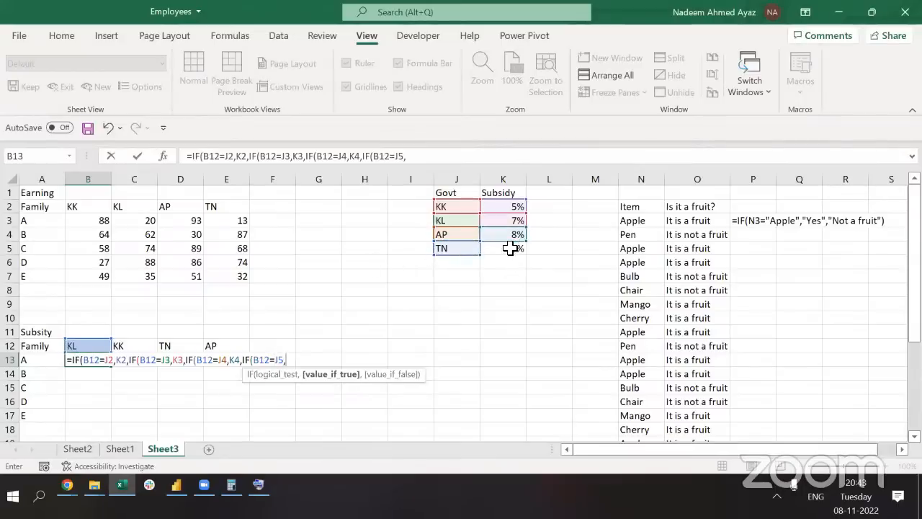
{"action": "left_click", "coordinate": [510, 249]}
{"action": "type", "text": ", 0"}
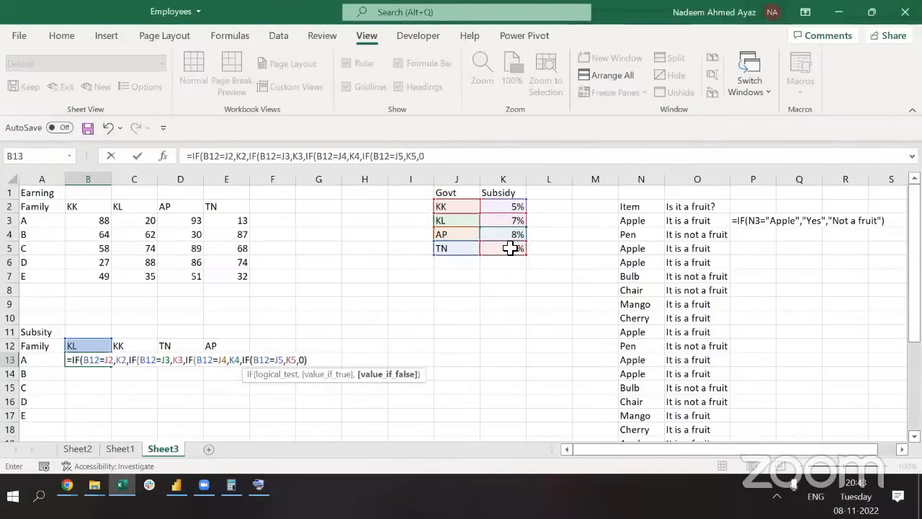
{"action": "type", "text": ")"}
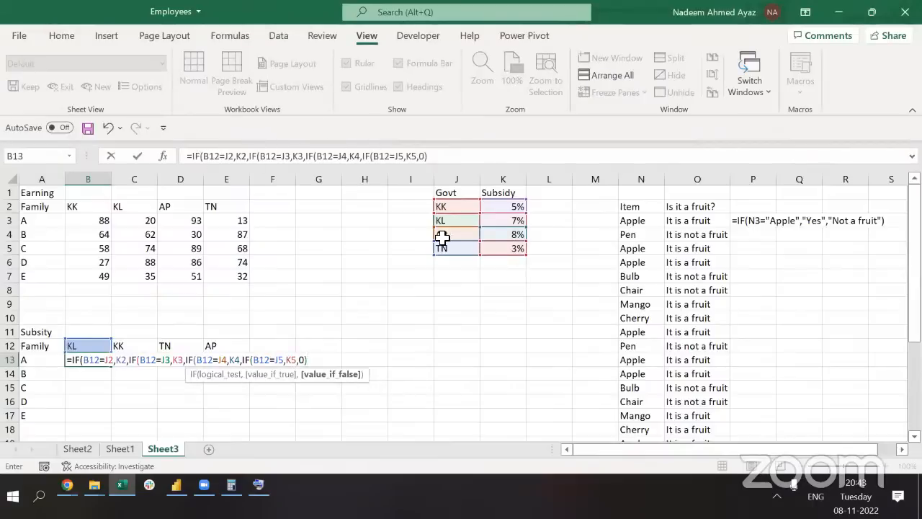
{"action": "left_click", "coordinate": [435, 155]}
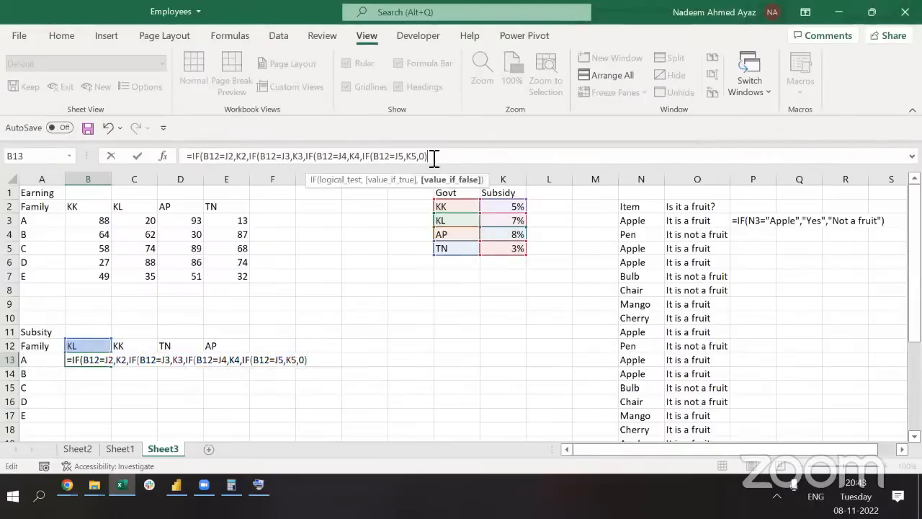
{"action": "type", "text": "))"}
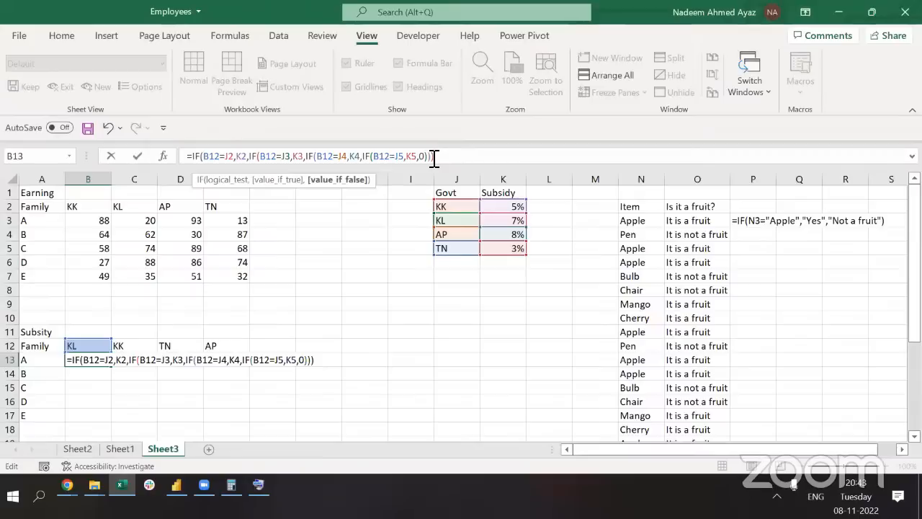
{"action": "key", "text": "ctrl+Return"}
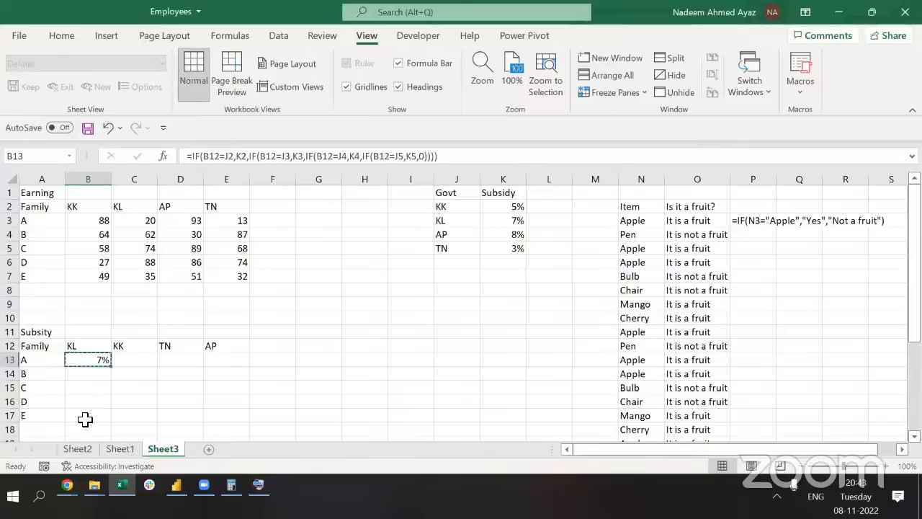
Copy B13's subsidy formula into C13 and compare the two cells' formulas
{"action": "key", "text": "ctrl+c"}
{"action": "key", "text": "Right"}
{"action": "key", "text": "ctrl+v"}
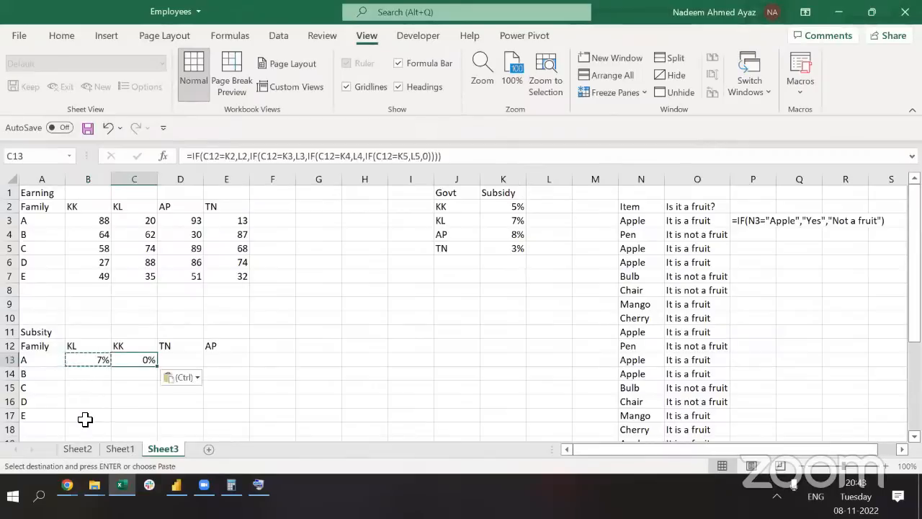
{"action": "key", "text": "F2"}
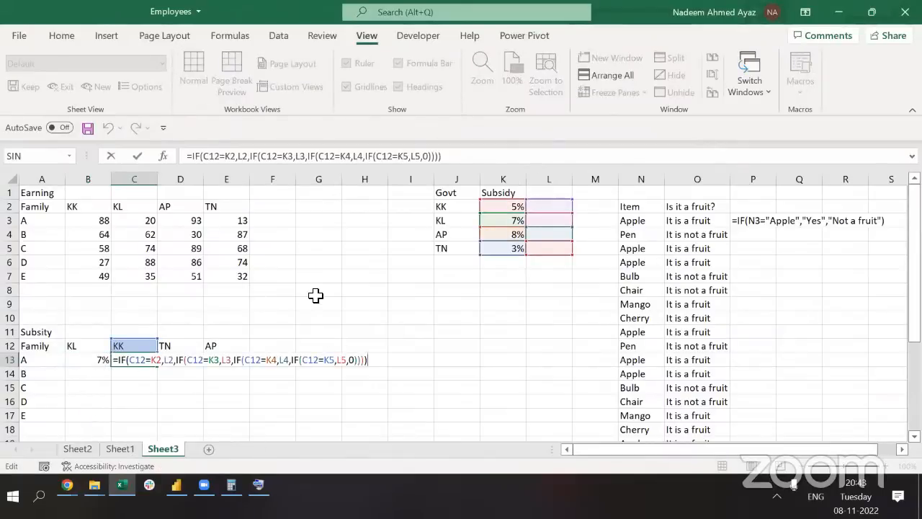
{"action": "key", "text": "Escape"}
{"action": "key", "text": "Left"}
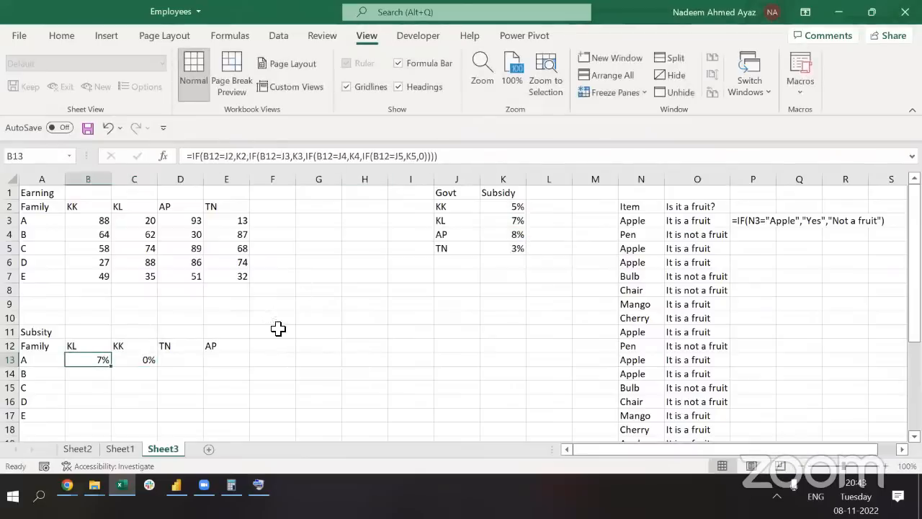
{"action": "key", "text": "Right"}
{"action": "key", "text": "Left"}
{"action": "key", "text": "Right"}
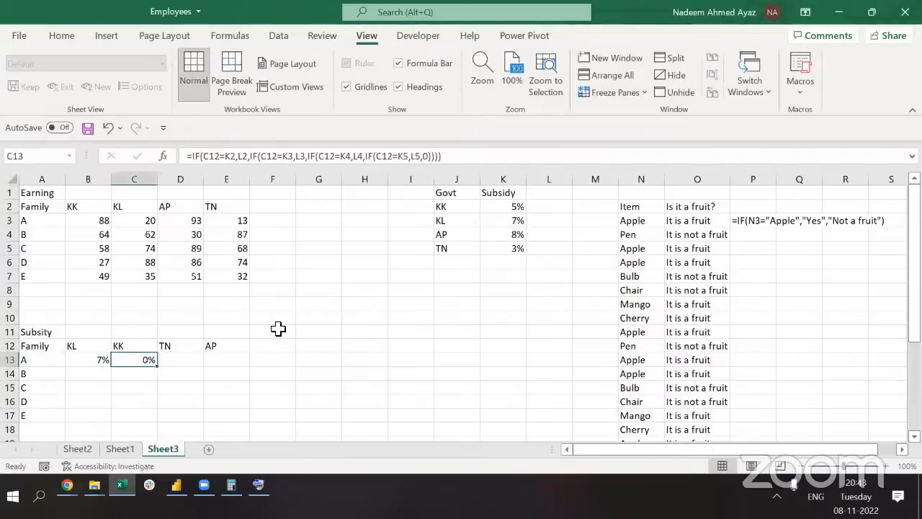
{"action": "key", "text": "Left"}
{"action": "key", "text": "F2"}
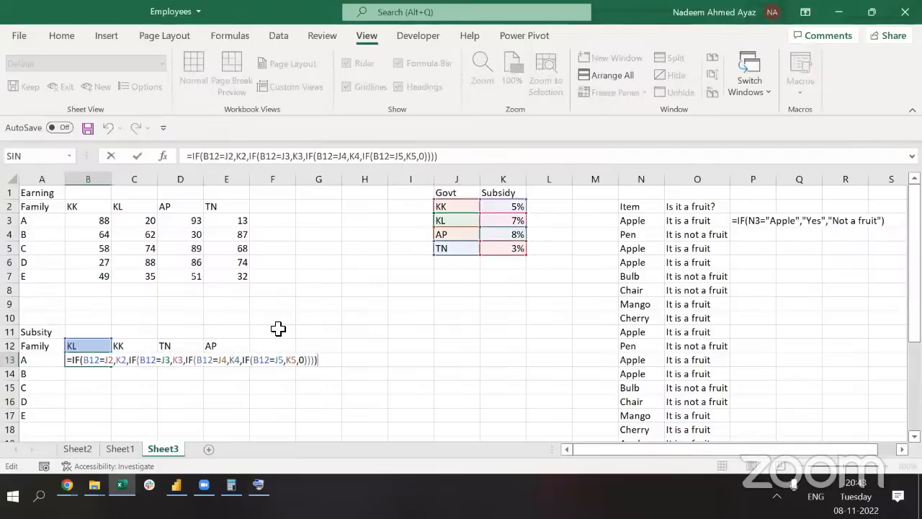
{"action": "key", "text": "Escape"}
Paste the subsidy formula into C13 again and extend it to D13
{"action": "key", "text": "ctrl+c"}
{"action": "key", "text": "Right"}
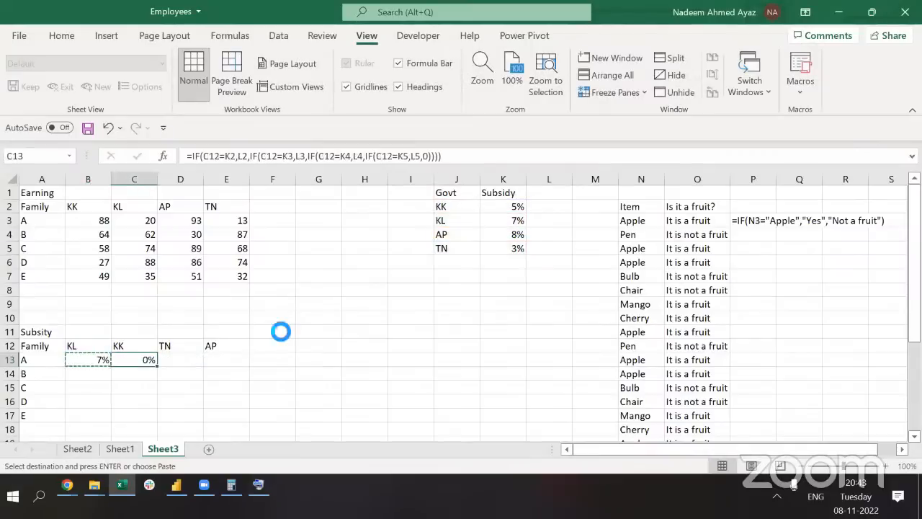
{"action": "key", "text": "ctrl+v"}
{"action": "key", "text": "ctrl+z"}
{"action": "key", "text": "ctrl+y"}
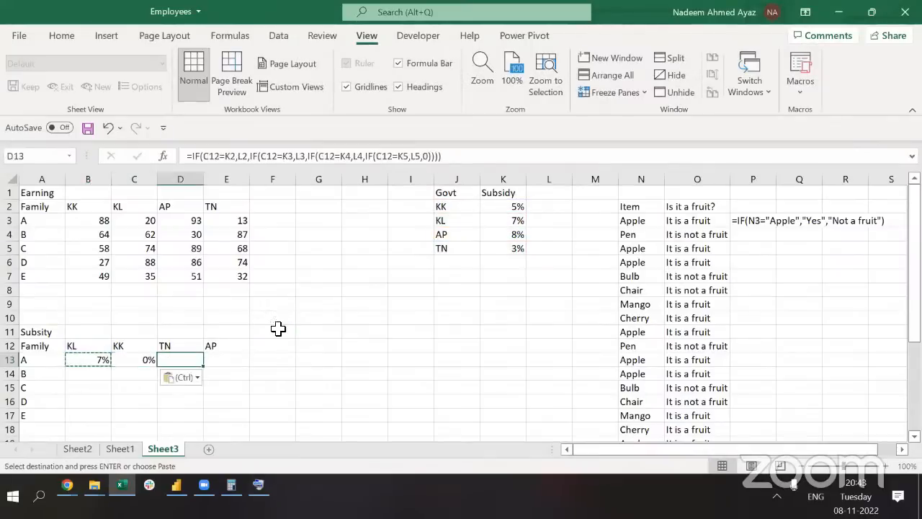
{"action": "key", "text": "ctrl+c"}
{"action": "key", "text": "Right"}
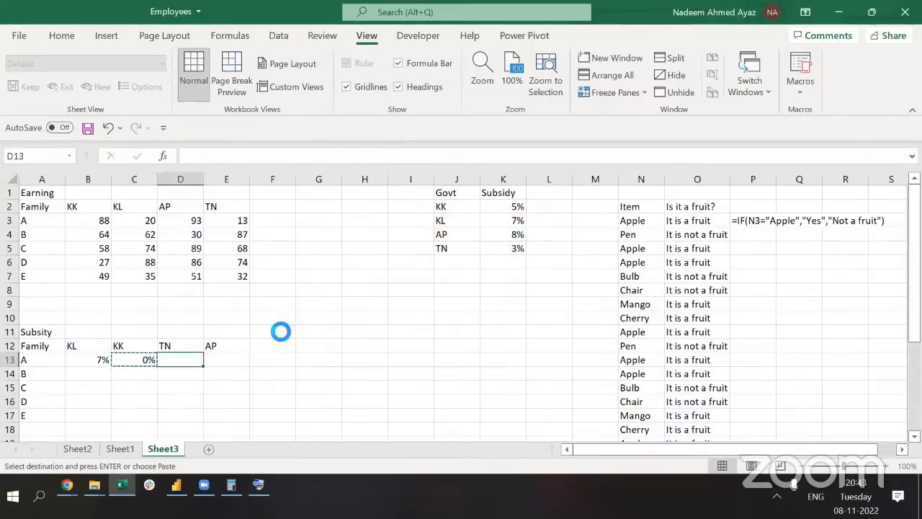
{"action": "key", "text": "ctrl+v"}
Copy B13's formula text and paste it into cell H12
{"action": "key", "text": "Escape"}
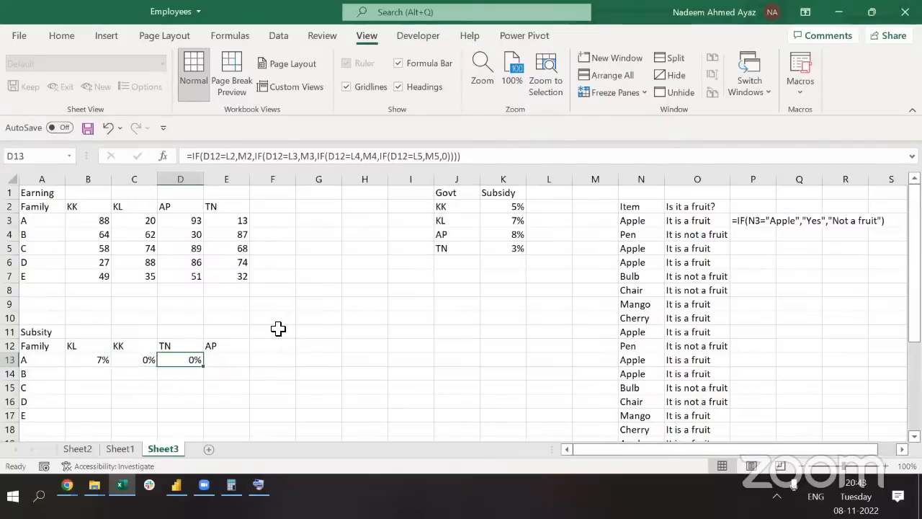
{"action": "key", "text": "Left"}
{"action": "key", "text": "Left"}
{"action": "key", "text": "F2"}
{"action": "key", "text": "shift+Home"}
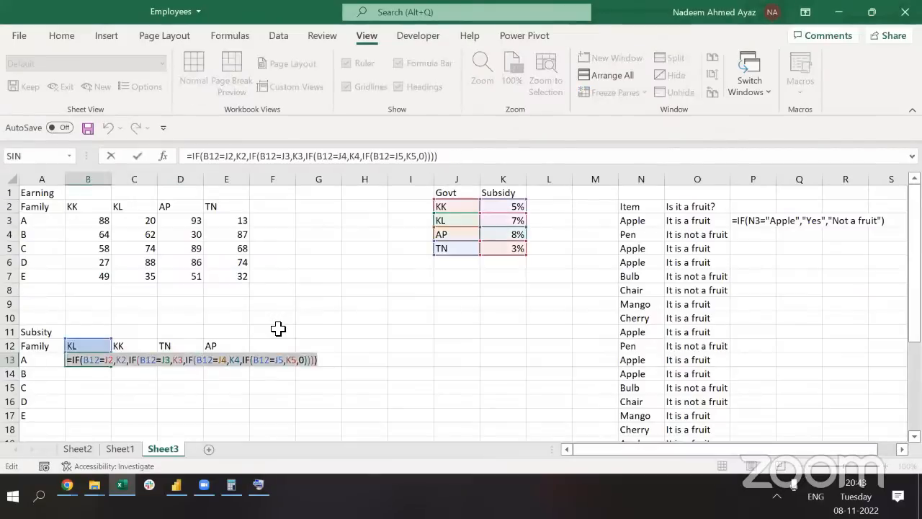
{"action": "key", "text": "Escape"}
{"action": "key", "text": "Right"}
{"action": "key", "text": "Right"}
{"action": "key", "text": "Right"}
{"action": "key", "text": "Right"}
{"action": "key", "text": "Right"}
{"action": "key", "text": "Right"}
{"action": "key", "text": "Up"}
{"action": "key", "text": "F2"}
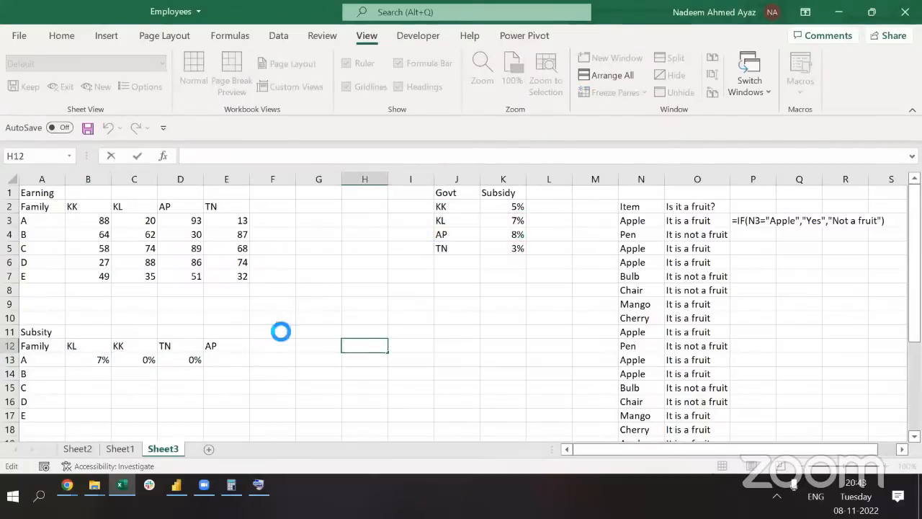
{"action": "key", "text": "ctrl+v"}
{"action": "key", "text": "ctrl+Return"}
{"action": "key", "text": "F2"}
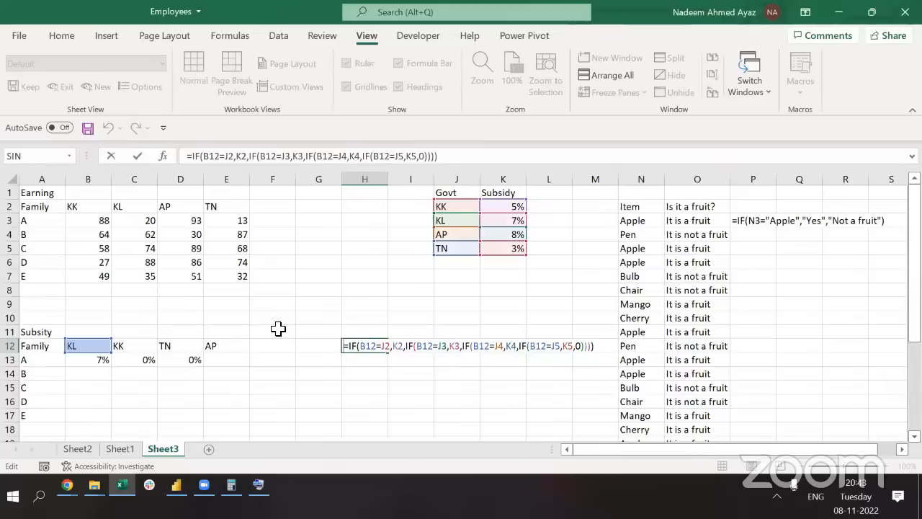
{"action": "key", "text": "Home"}
{"action": "type", "text": "'"}
{"action": "key", "text": "Return"}
{"action": "key", "text": "Left"}
{"action": "key", "text": "Left"}
{"action": "key", "text": "Left"}
{"action": "key", "text": "Left"}
{"action": "key", "text": "Left"}
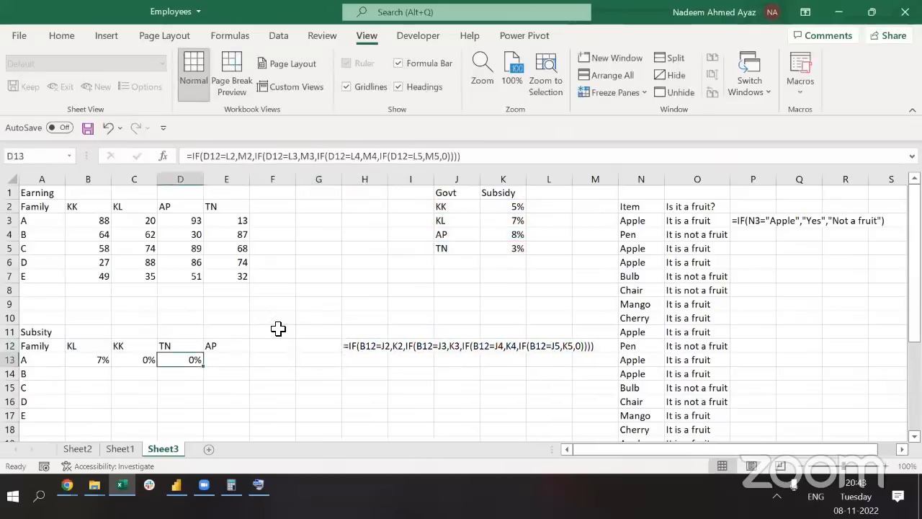
{"action": "key", "text": "F2"}
{"action": "key", "text": "shift+Home"}
{"action": "key", "text": "Escape"}
{"action": "key", "text": "Up"}
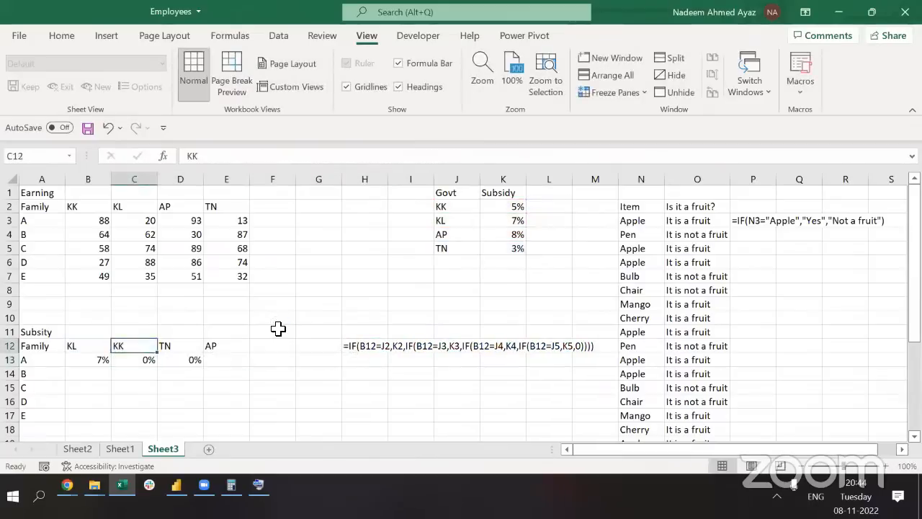
{"action": "key", "text": "Right"}
{"action": "key", "text": "Right"}
{"action": "key", "text": "Right"}
{"action": "key", "text": "Right"}
{"action": "key", "text": "Right"}
{"action": "key", "text": "Down"}
{"action": "type", "text": "'"}
{"action": "key", "text": "ctrl+v"}
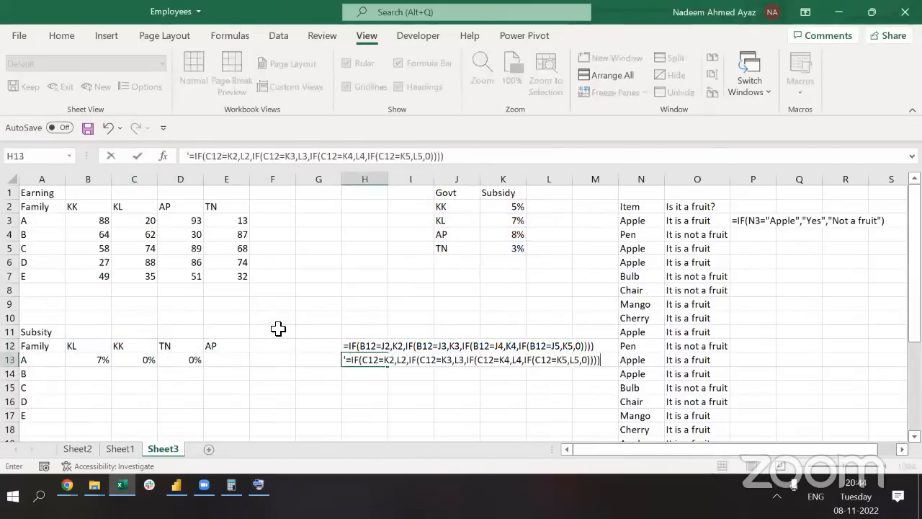
{"action": "key", "text": "ctrl+Return"}
{"action": "key", "text": "Left"}
{"action": "key", "text": "Left"}
{"action": "key", "text": "Left"}
{"action": "key", "text": "Left"}
{"action": "key", "text": "F2"}
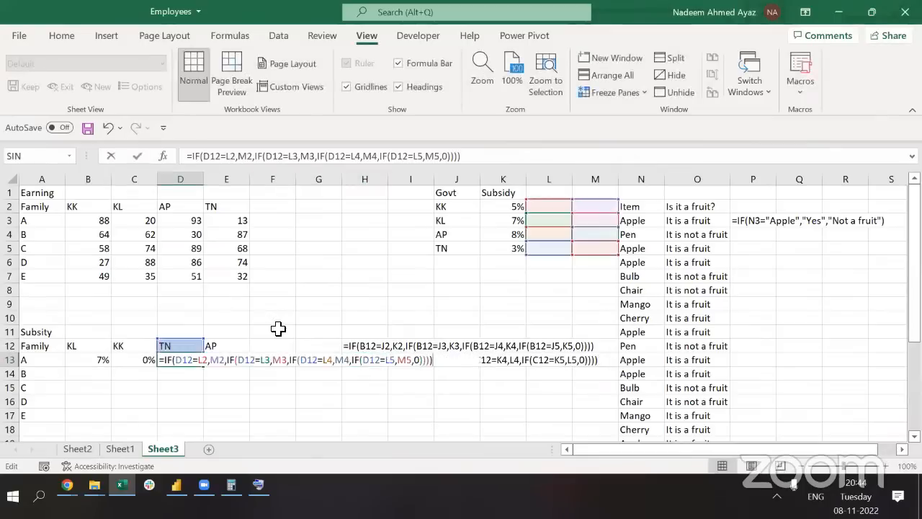
{"action": "key", "text": "ctrl+Return"}
{"action": "key", "text": "Right"}
{"action": "key", "text": "Right"}
{"action": "key", "text": "Right"}
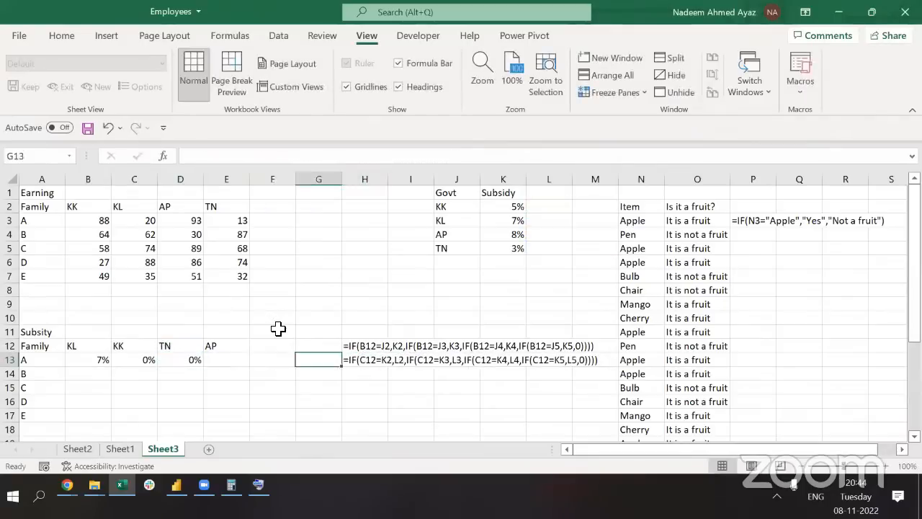
{"action": "key", "text": "Down"}
{"action": "key", "text": "Right"}
{"action": "key", "text": "Up"}
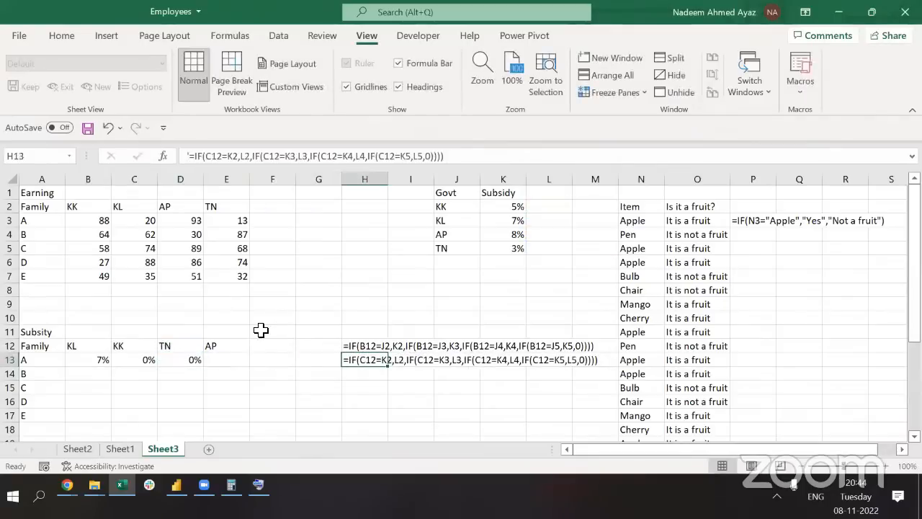
{"action": "key", "text": "alt+Tab"}
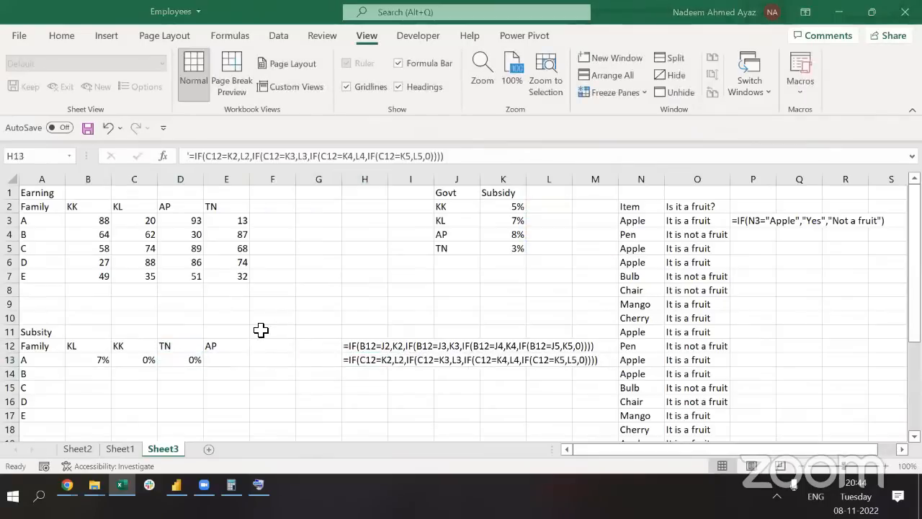
{"action": "left_click", "coordinate": [356, 372]}
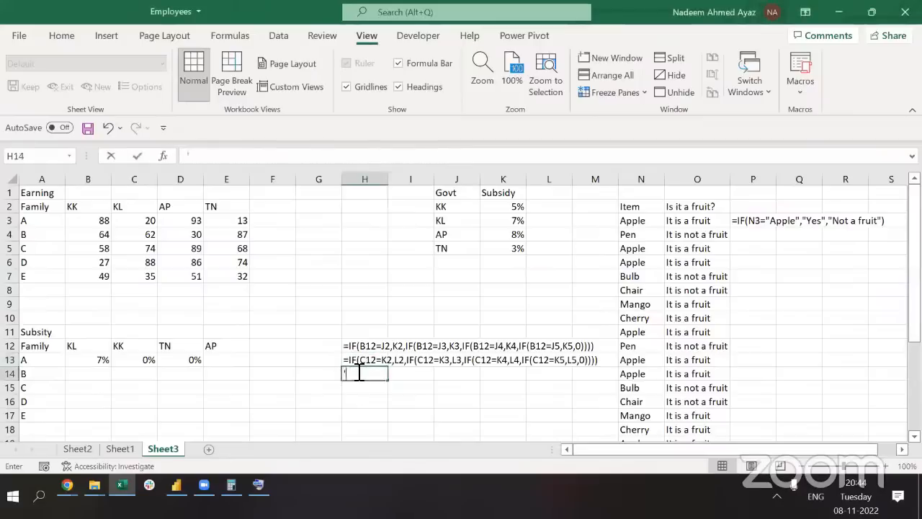
{"action": "key", "text": "ctrl+v"}
{"action": "key", "text": "Up"}
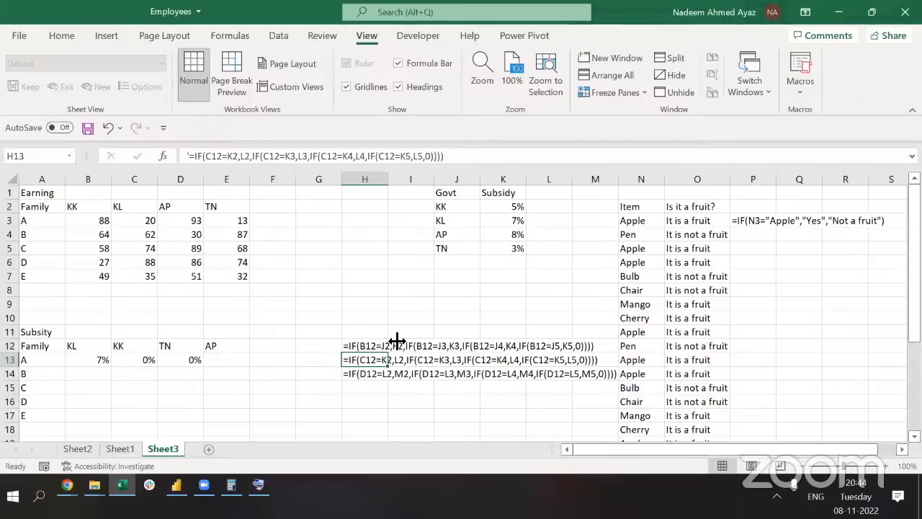
{"action": "left_click", "coordinate": [455, 207]}
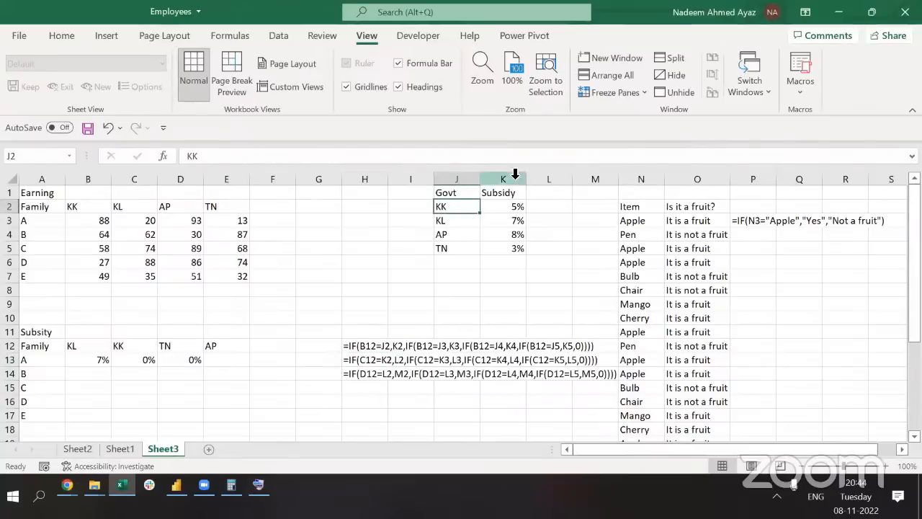
{"action": "left_click", "coordinate": [361, 346]}
{"action": "left_click", "coordinate": [85, 355]}
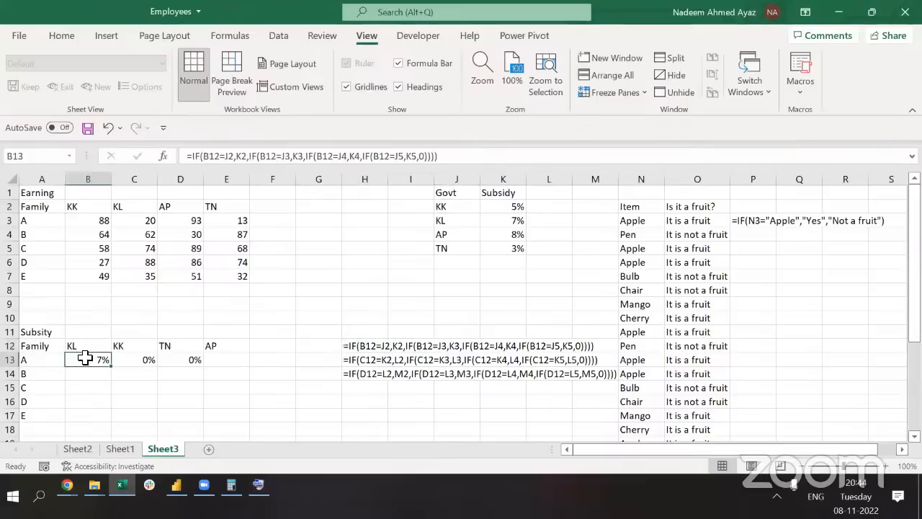
{"action": "left_click", "coordinate": [323, 295]}
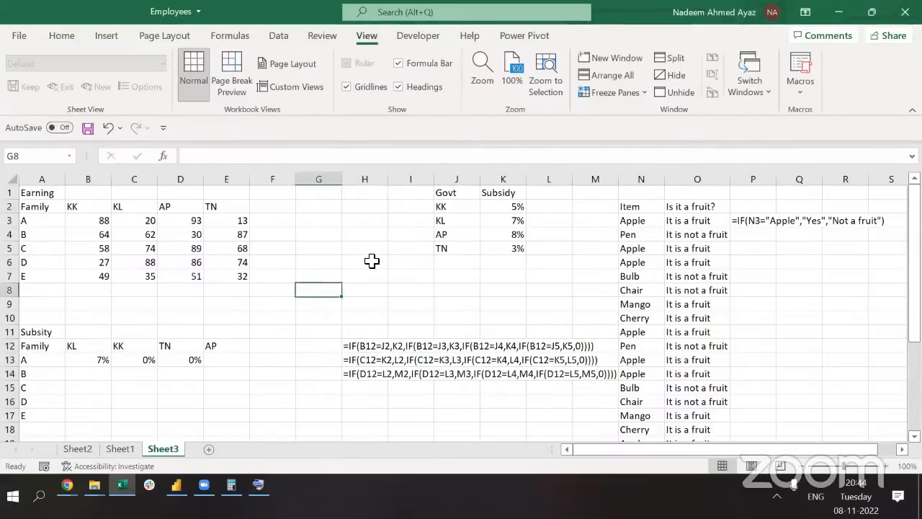
{"action": "left_click", "coordinate": [372, 260]}
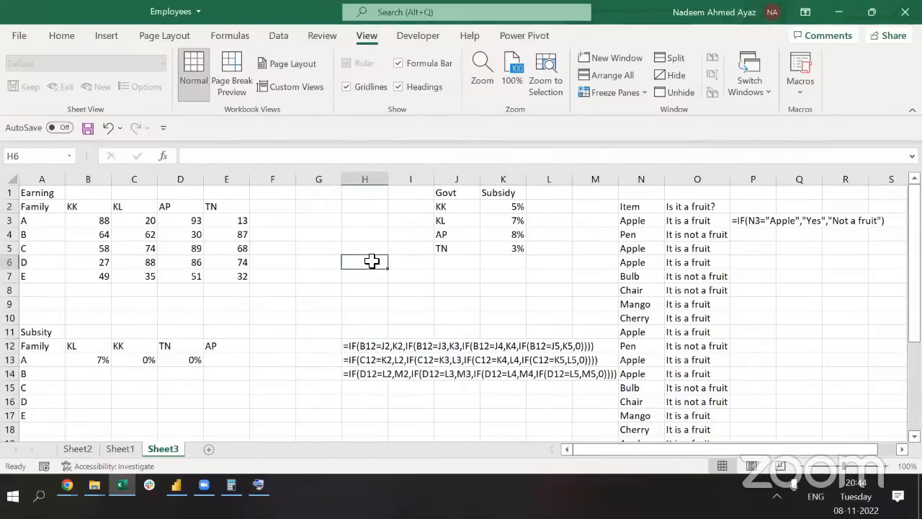
Enter Ab Col, Ab Row; Rel Col, Rel Row; Rel Col, Ab Row; Ab Col, Rel Row in H6:H9
{"action": "type", "text": "A"}
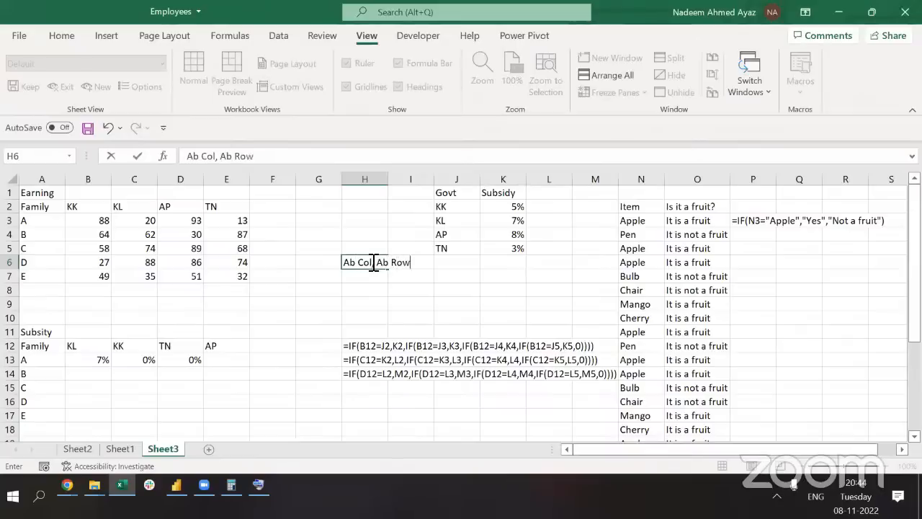
{"action": "type", "text": "b Col, Ab Row"}
{"action": "key", "text": "Return"}
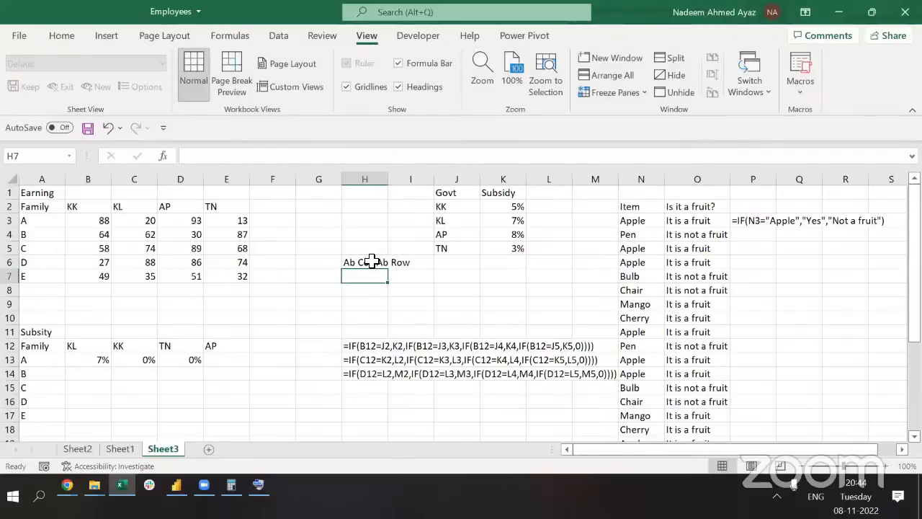
{"action": "type", "text": "Rel"}
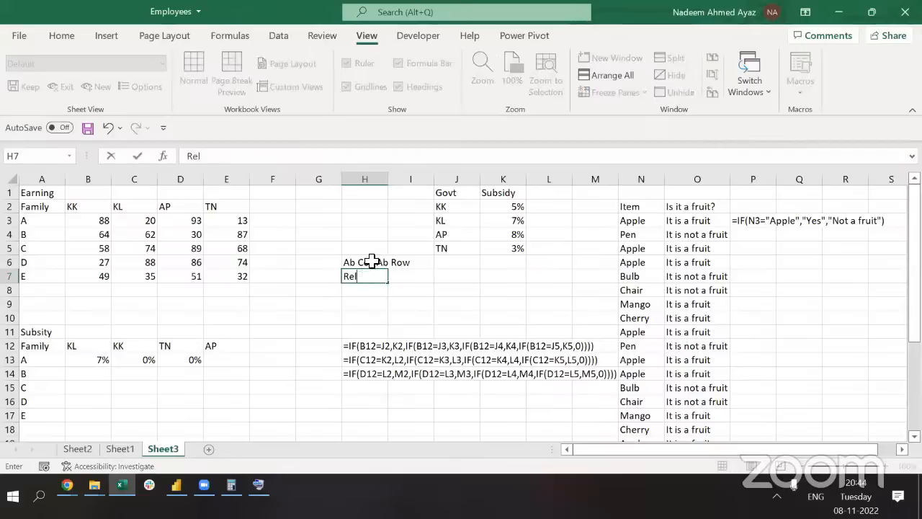
{"action": "type", "text": " COl, Rel Row"}
{"action": "key", "text": "Return"}
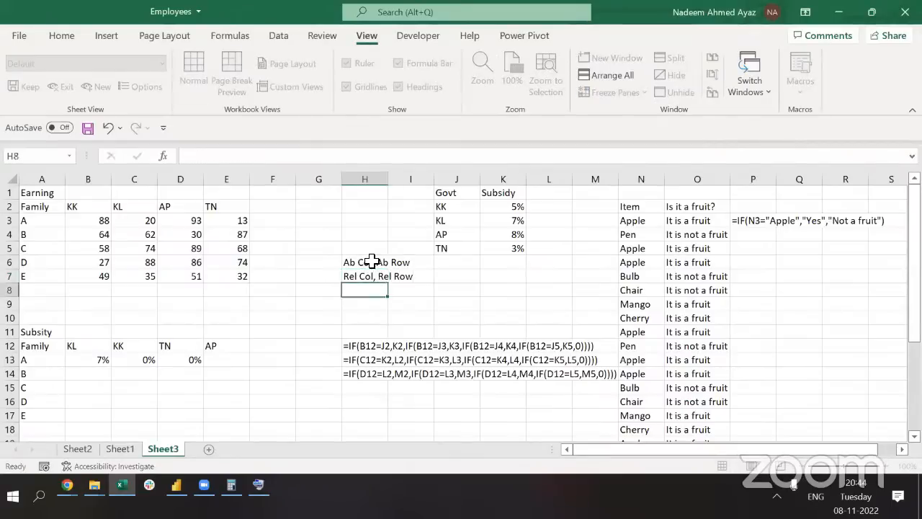
{"action": "type", "text": "Re"}
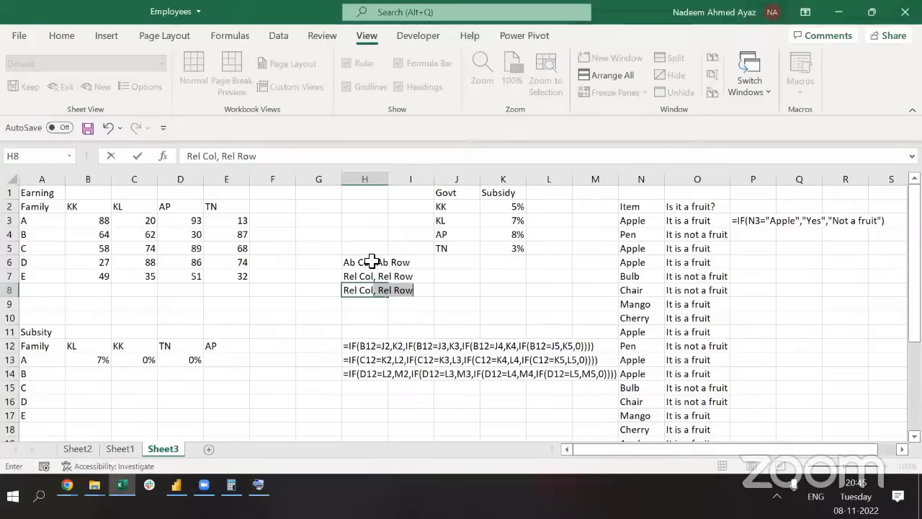
{"action": "type", "text": "l Col, Ab"}
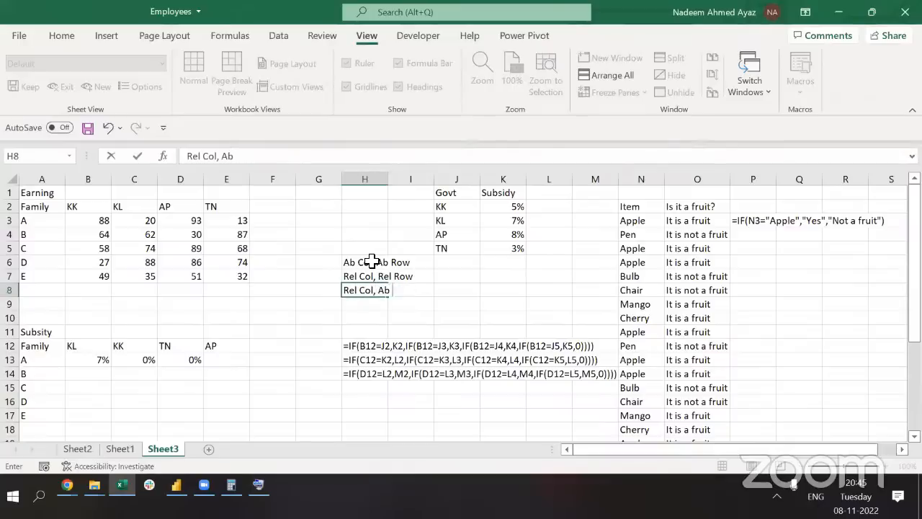
{"action": "type", "text": " Row"}
{"action": "key", "text": "Return"}
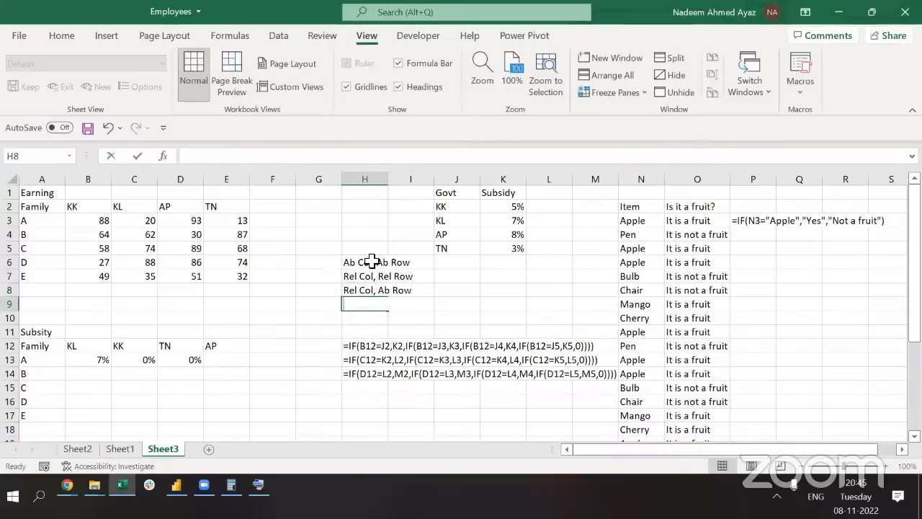
{"action": "type", "text": "Ab"}
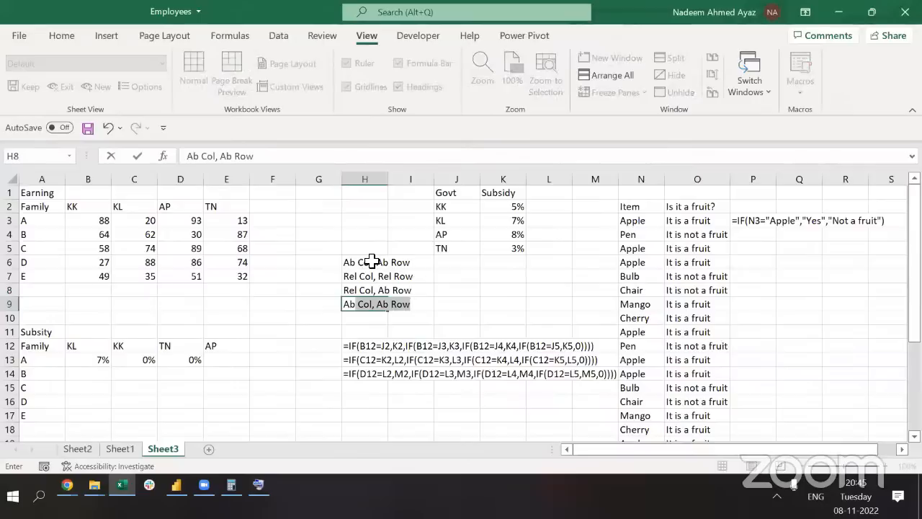
{"action": "left_click", "coordinate": [390, 322]}
{"action": "double_click", "coordinate": [381, 304]}
{"action": "type", "text": "Rel"}
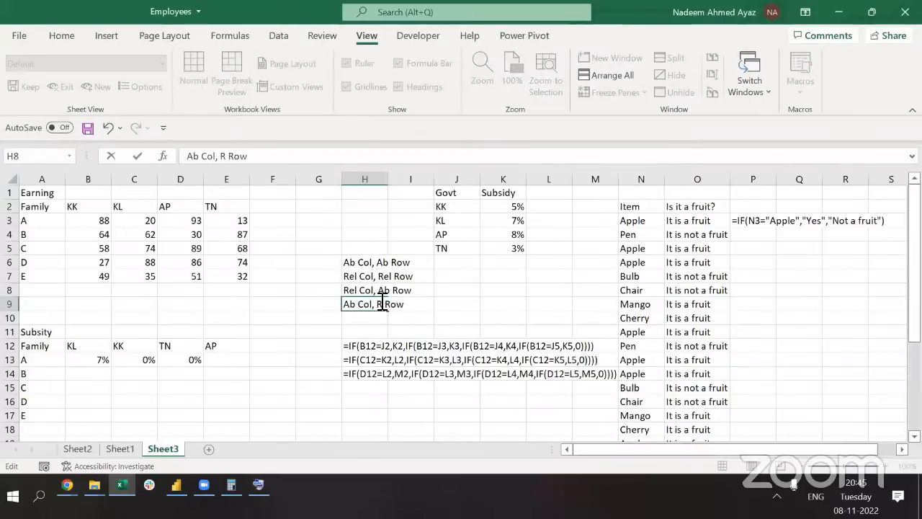
{"action": "key", "text": "Return"}
Select H6:H9 and autofit column H to fit the labels
{"action": "key", "text": "Up"}
{"action": "key", "text": "Up"}
{"action": "key", "text": "Up"}
{"action": "key", "text": "Up"}
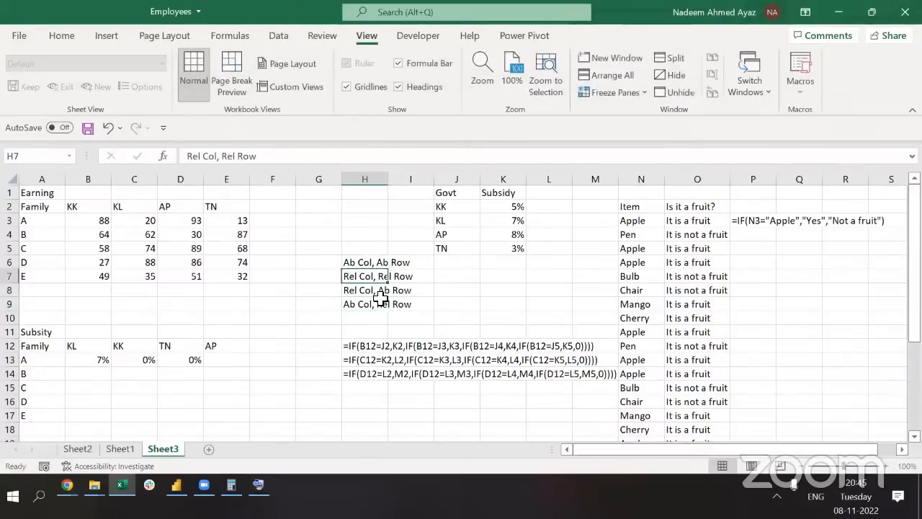
{"action": "key", "text": "ctrl+shift+Down"}
{"action": "key", "text": "alt"}
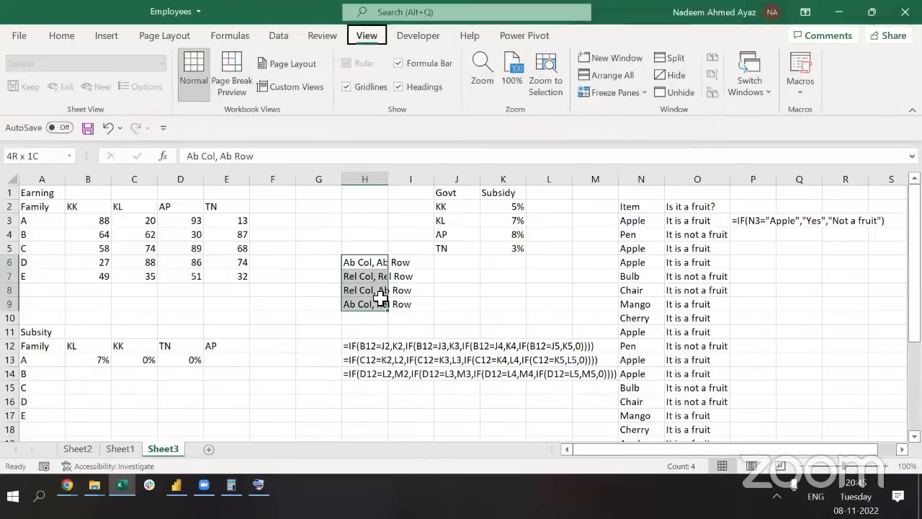
{"action": "key", "text": "o"}
{"action": "key", "text": "c"}
{"action": "key", "text": "a"}
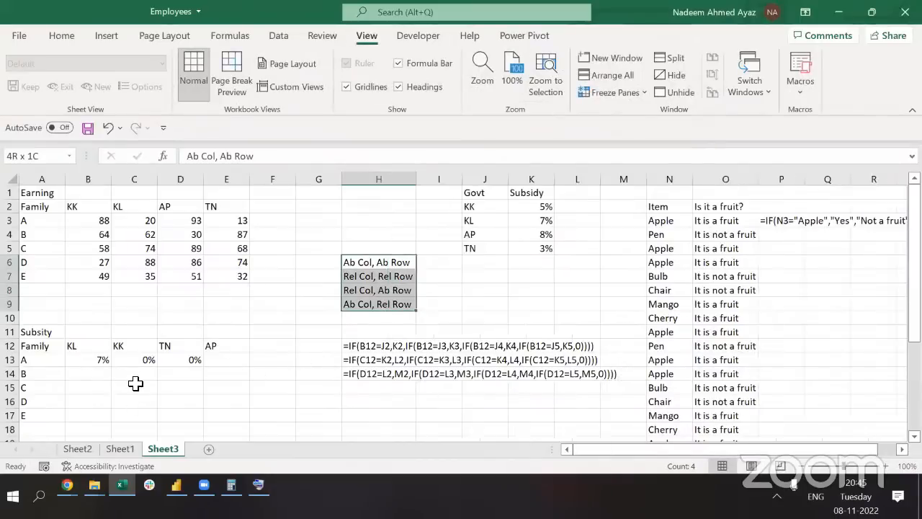
{"action": "left_click", "coordinate": [94, 364]}
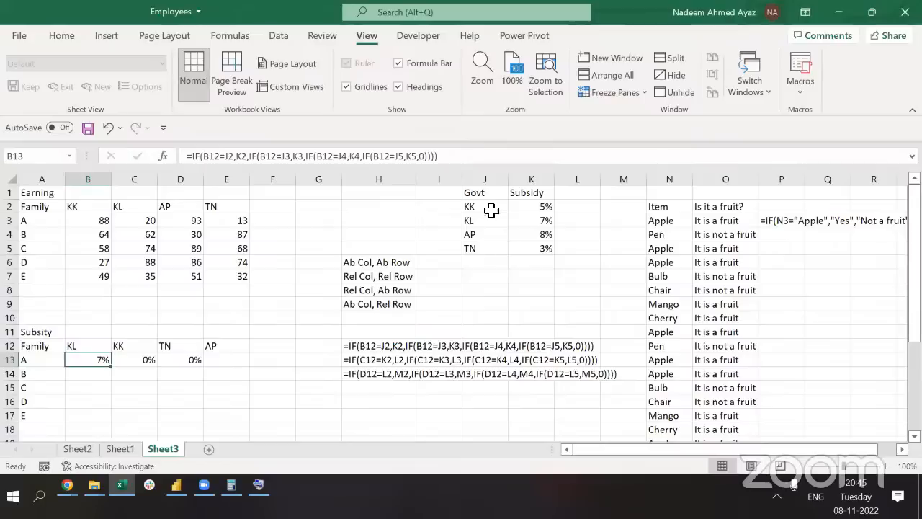
{"action": "left_click_drag", "start_coordinate": [478, 206], "coordinate": [544, 247]}
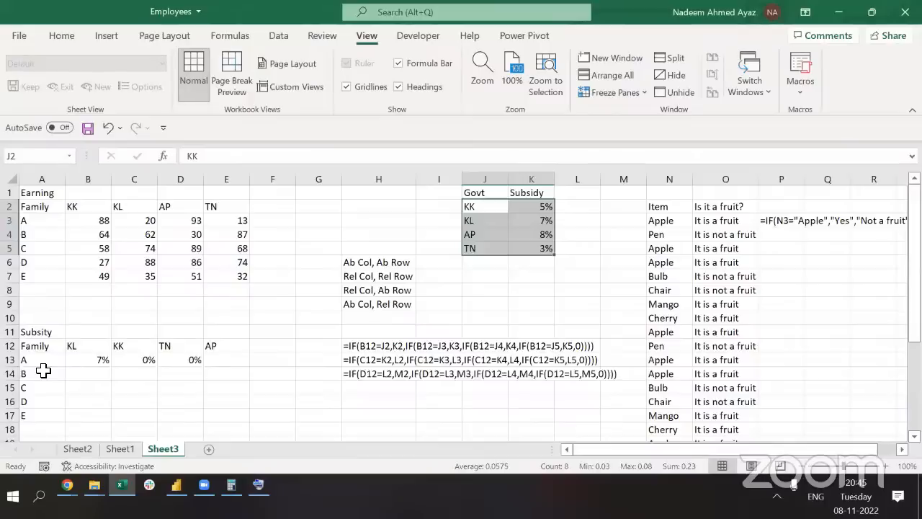
{"action": "left_click", "coordinate": [43, 370]}
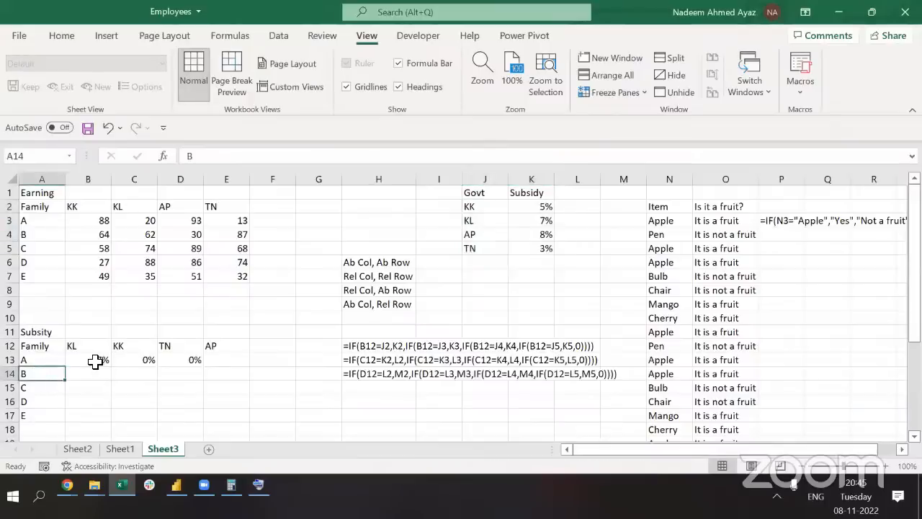
{"action": "left_click_drag", "start_coordinate": [95, 362], "coordinate": [138, 361]}
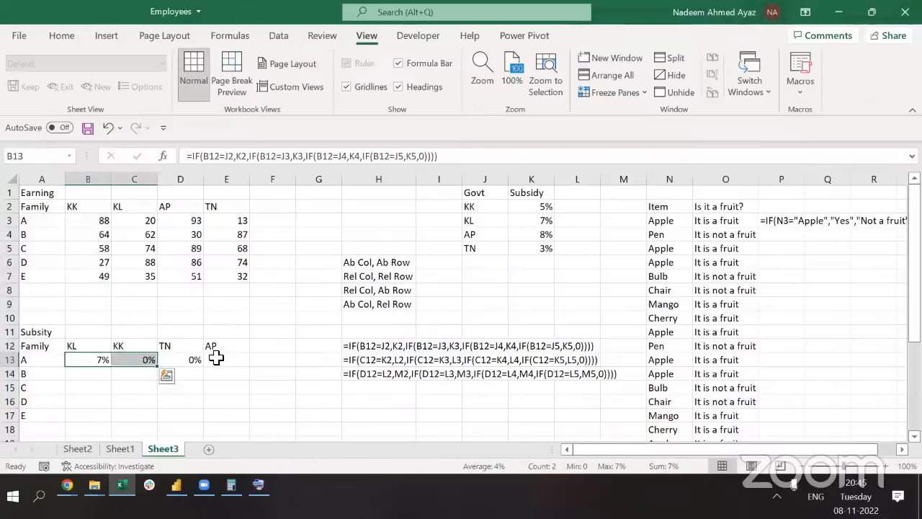
{"action": "left_click", "coordinate": [479, 207]}
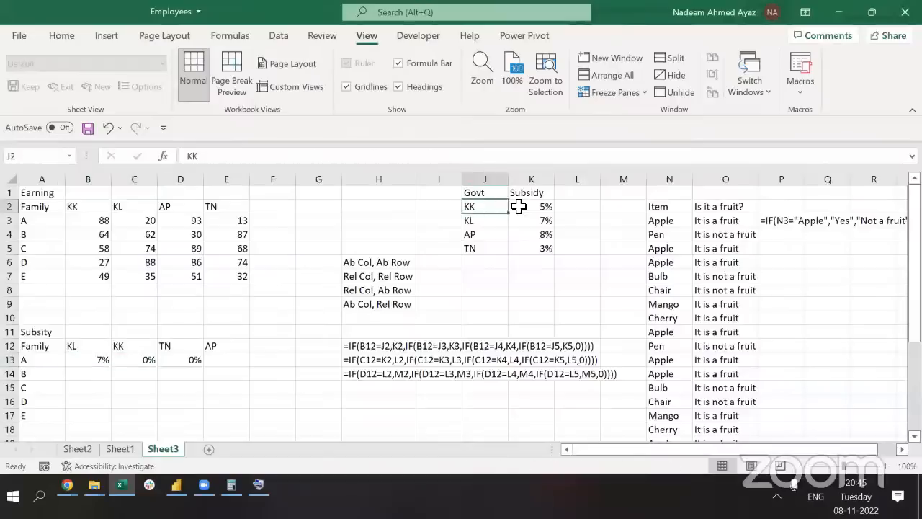
{"action": "left_click_drag", "start_coordinate": [519, 207], "coordinate": [539, 243]}
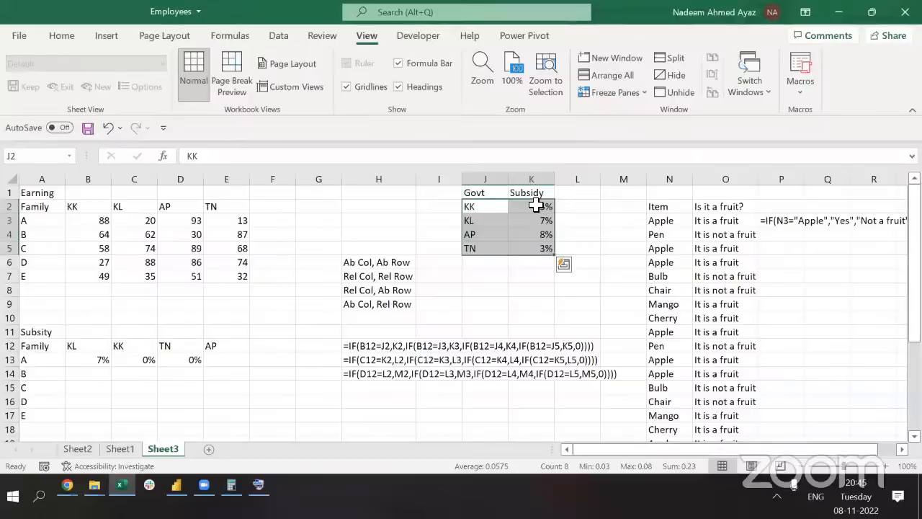
{"action": "left_click", "coordinate": [96, 362]}
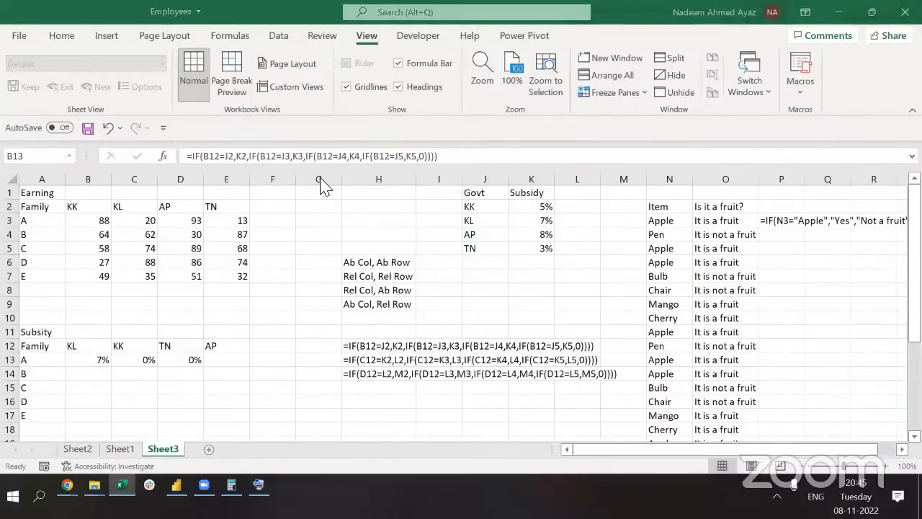
{"action": "left_click", "coordinate": [443, 266]}
Enter $A$1 in I6 and highlight the dollar signs locking column and row
{"action": "left_click", "coordinate": [442, 267]}
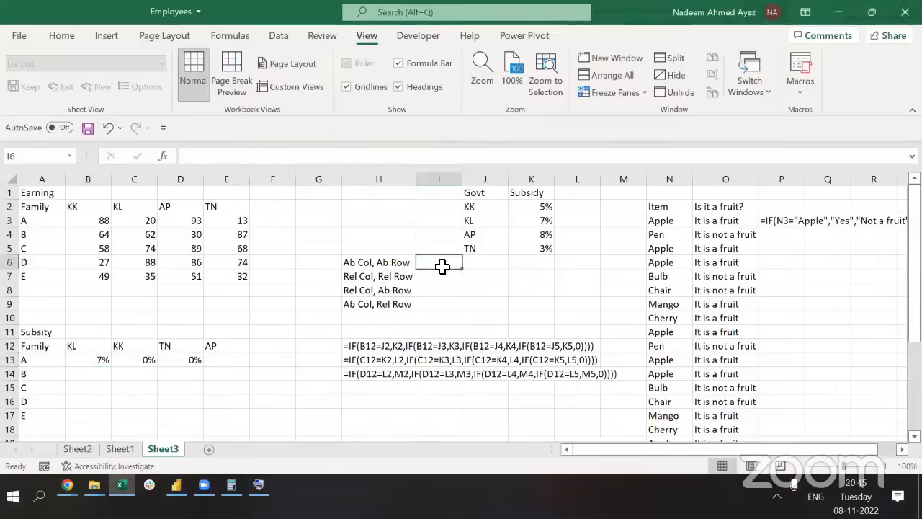
{"action": "type", "text": "$A$1"}
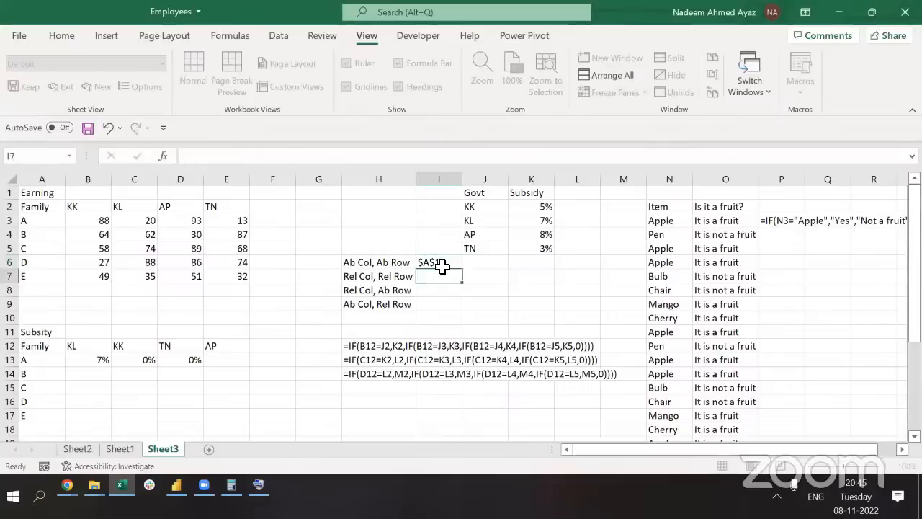
{"action": "key", "text": "ctrl+Return"}
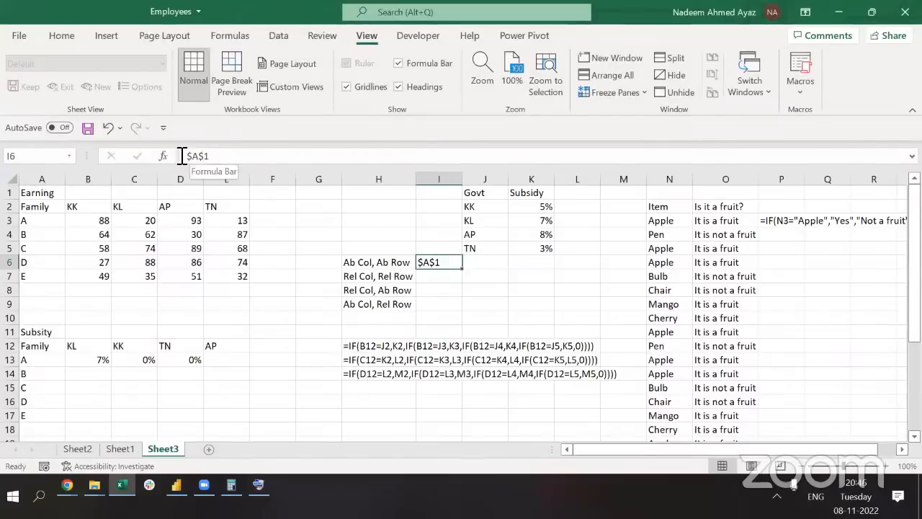
{"action": "left_click_drag", "start_coordinate": [185, 156], "coordinate": [191, 157]}
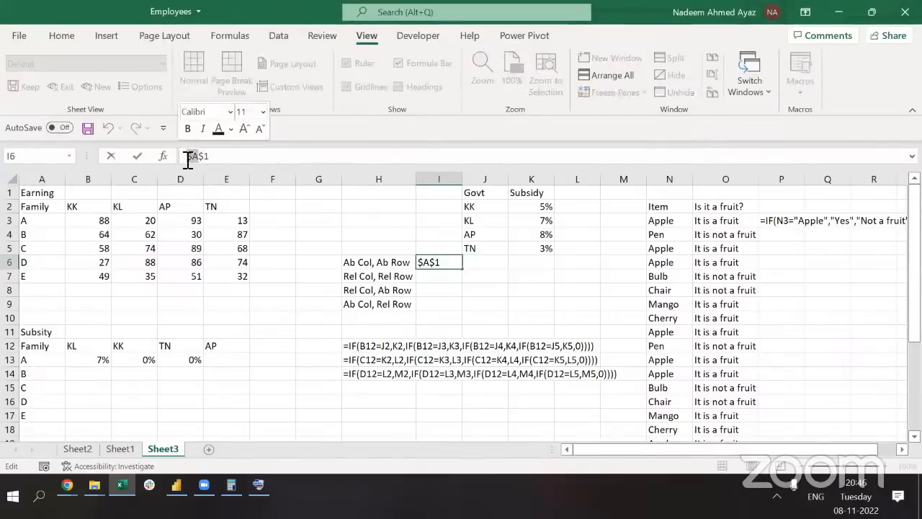
{"action": "left_click", "coordinate": [202, 157]}
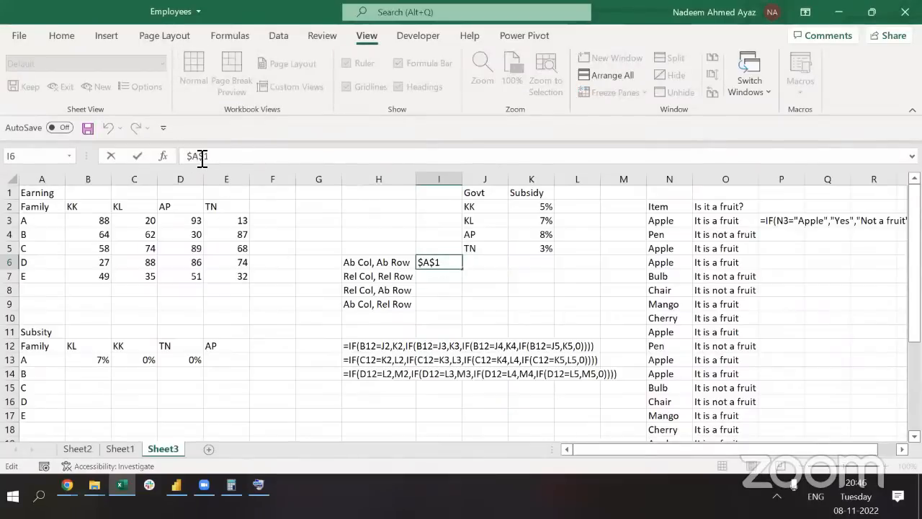
{"action": "left_click_drag", "start_coordinate": [203, 157], "coordinate": [214, 185]}
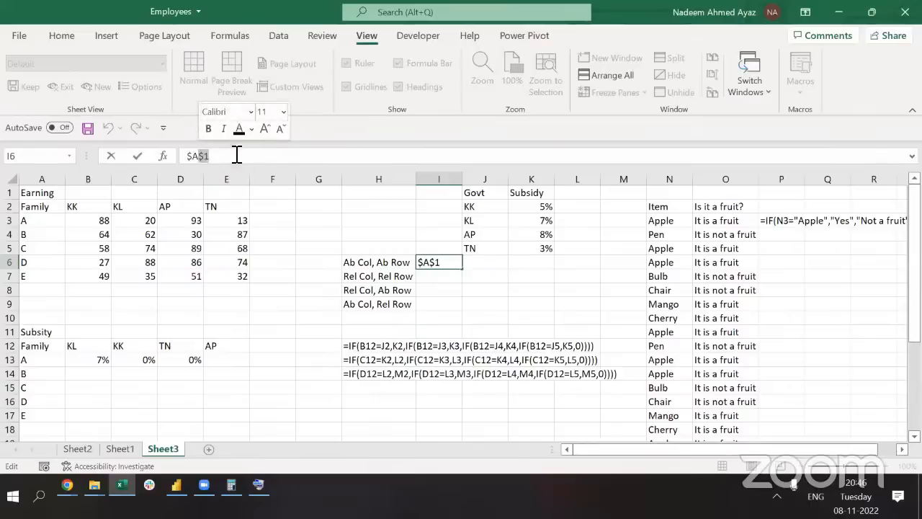
Enter the relative example A1 in I7
{"action": "left_click", "coordinate": [425, 278]}
{"action": "type", "text": "A"}
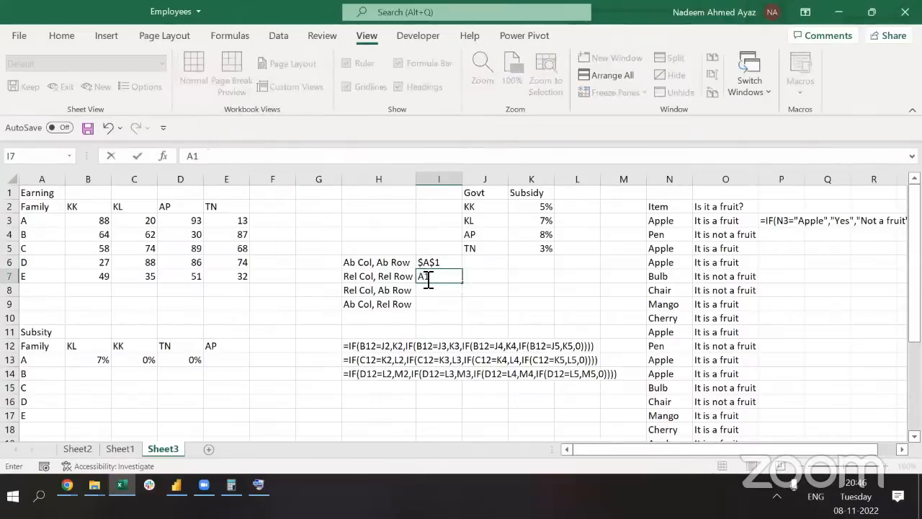
{"action": "type", "text": "1"}
{"action": "key", "text": "ctrl+Return"}
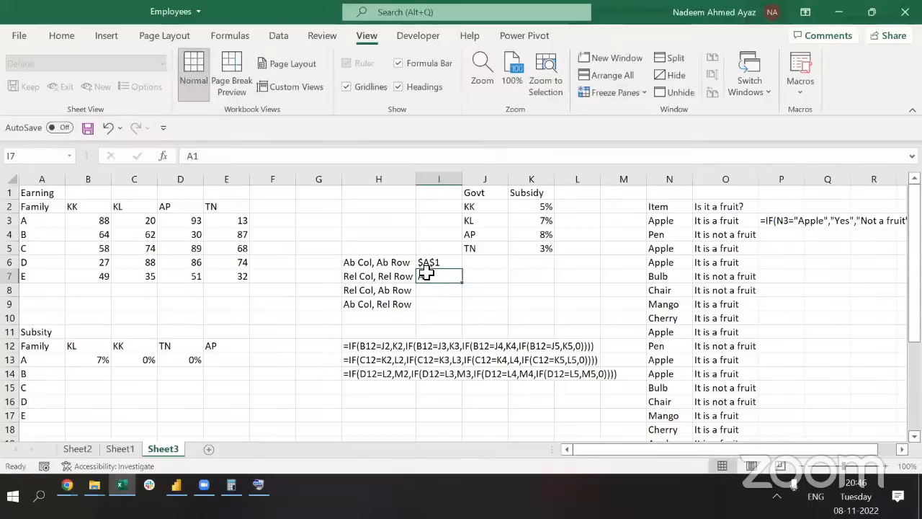
{"action": "left_click", "coordinate": [86, 360]}
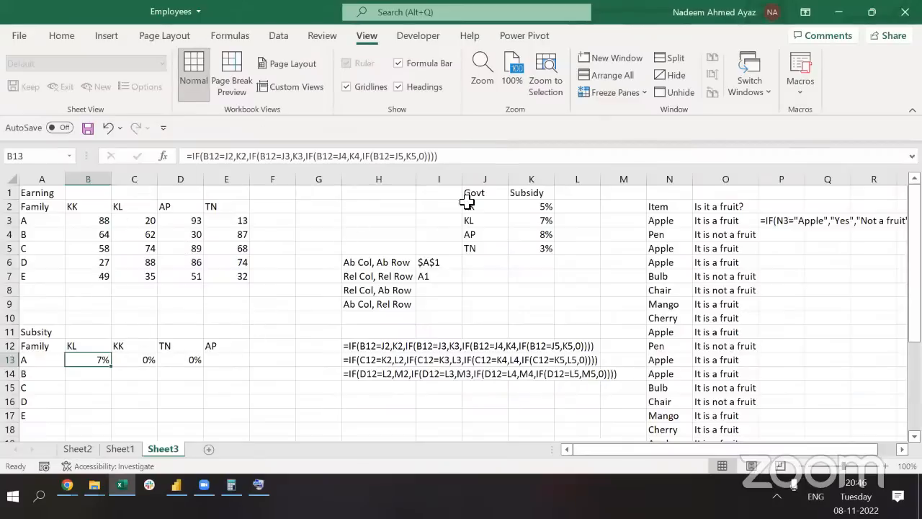
{"action": "left_click", "coordinate": [630, 233]}
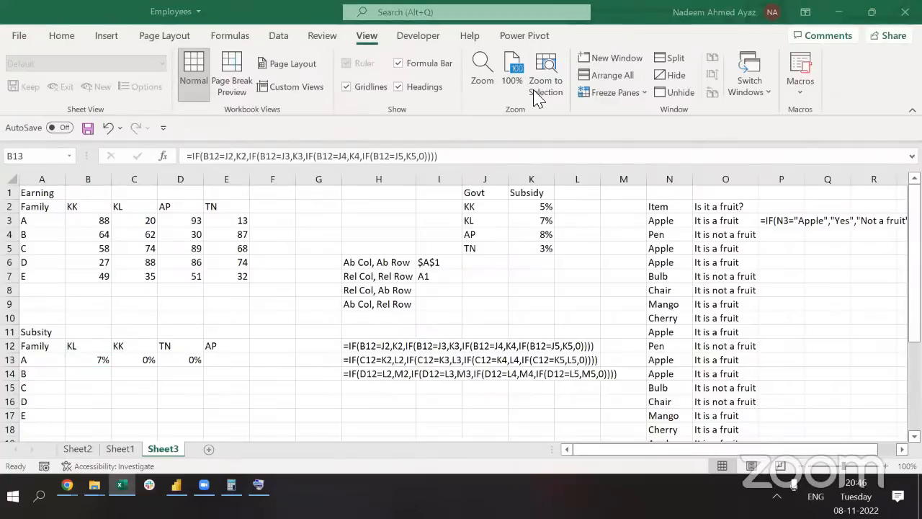
{"action": "left_click", "coordinate": [127, 360]}
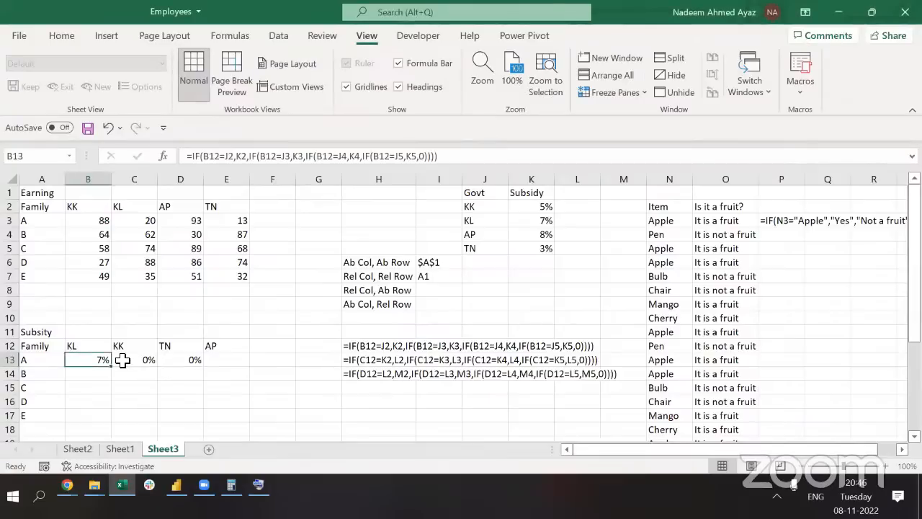
{"action": "left_click", "coordinate": [123, 361]}
{"action": "key", "text": "Left"}
{"action": "left_click_drag", "start_coordinate": [472, 208], "coordinate": [547, 246]}
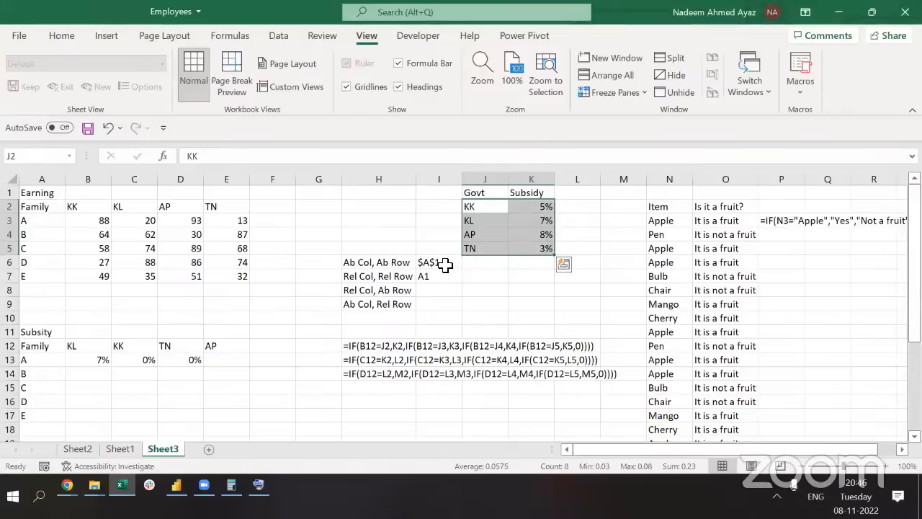
{"action": "left_click", "coordinate": [477, 209]}
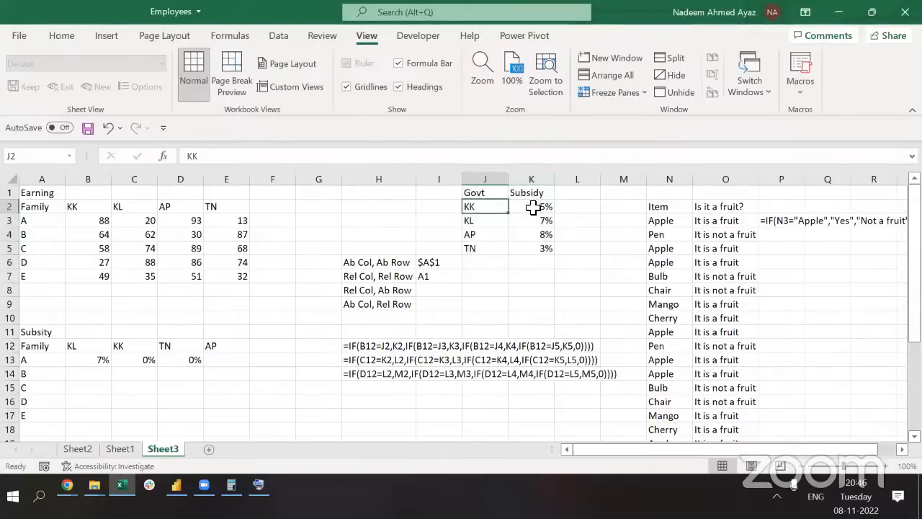
{"action": "left_click", "coordinate": [533, 209]}
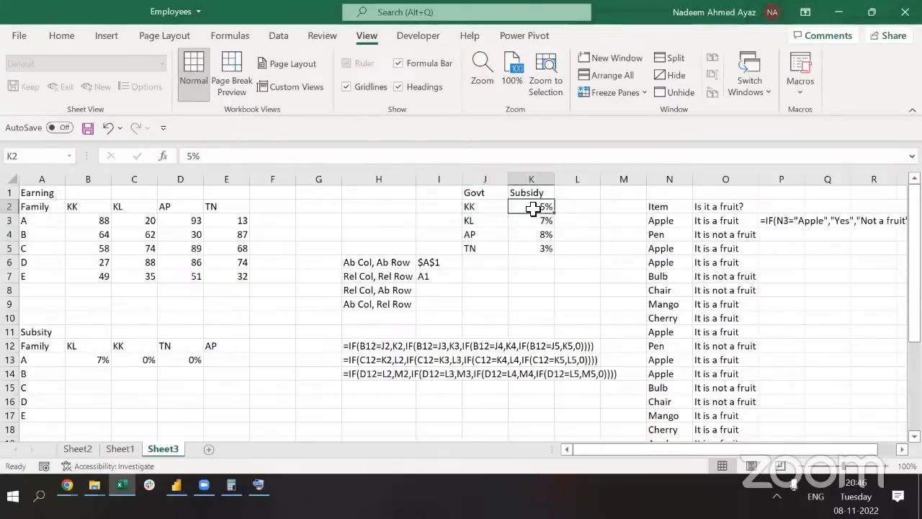
{"action": "left_click", "coordinate": [83, 368]}
{"action": "left_click", "coordinate": [85, 362]}
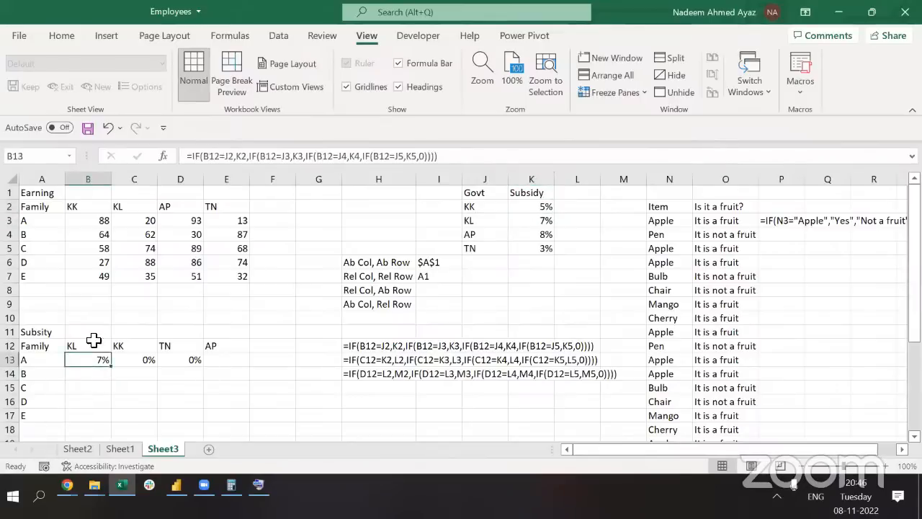
{"action": "left_click", "coordinate": [238, 157]}
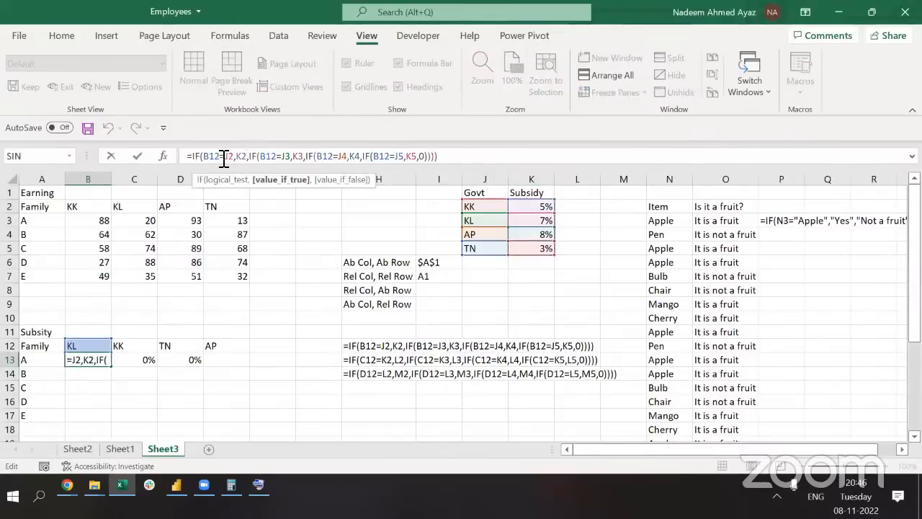
Make B13's J2, K2, J3 and K3 references absolute with F4
{"action": "left_click", "coordinate": [224, 157]}
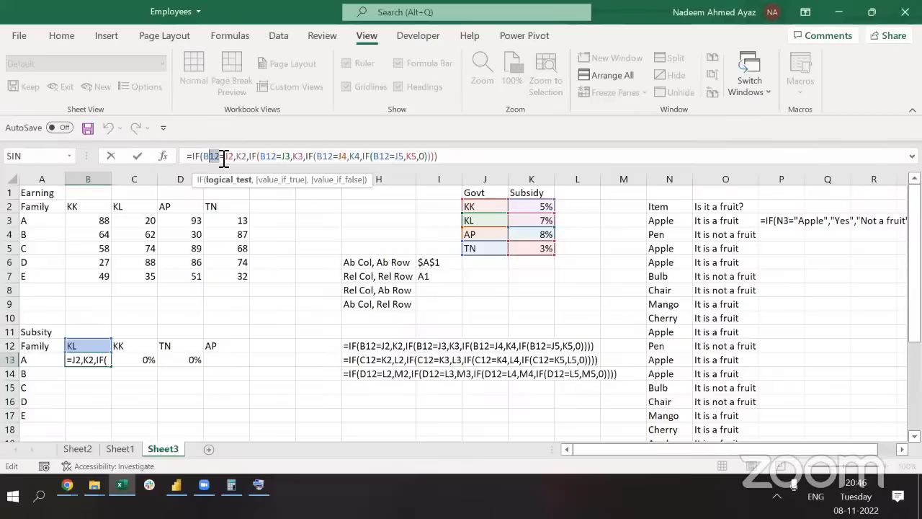
{"action": "left_click", "coordinate": [224, 157]}
{"action": "double_click", "coordinate": [230, 157]}
{"action": "key", "text": "F4"}
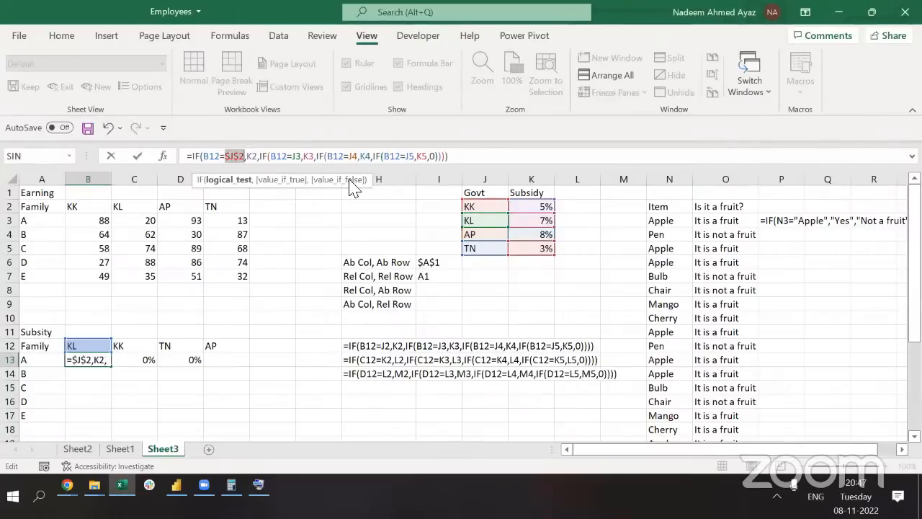
{"action": "left_click", "coordinate": [252, 157]}
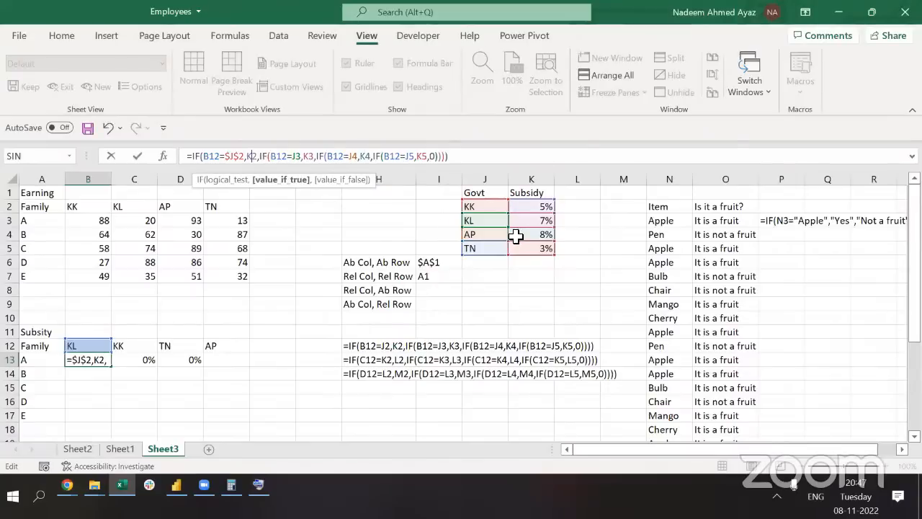
{"action": "key", "text": "F4"}
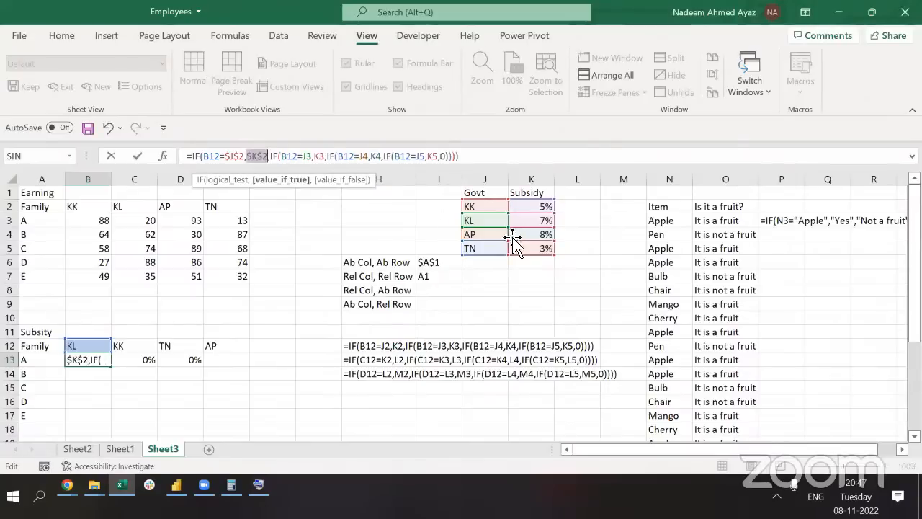
{"action": "left_click", "coordinate": [312, 157]}
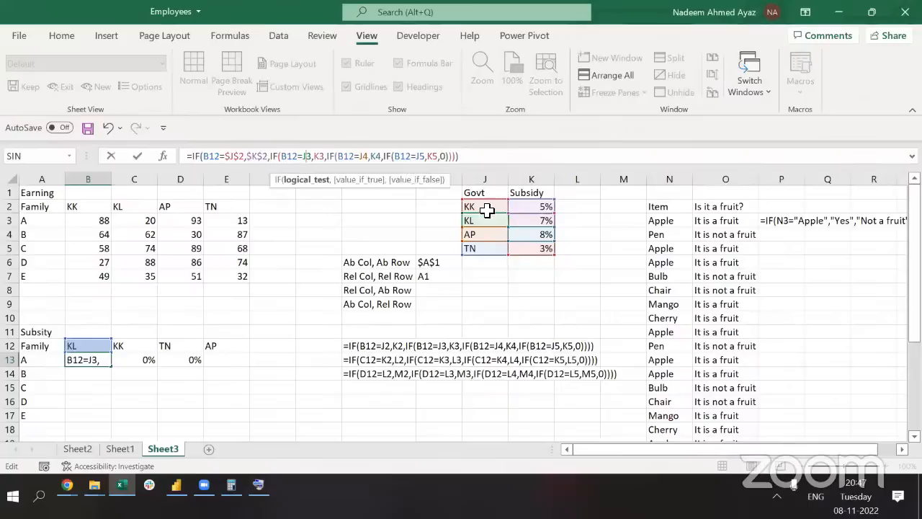
{"action": "key", "text": "F4"}
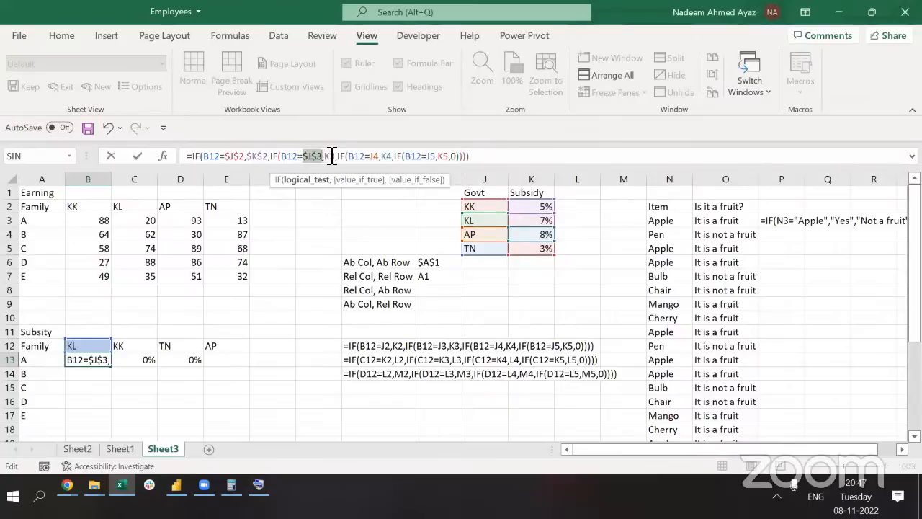
{"action": "left_click", "coordinate": [330, 157]}
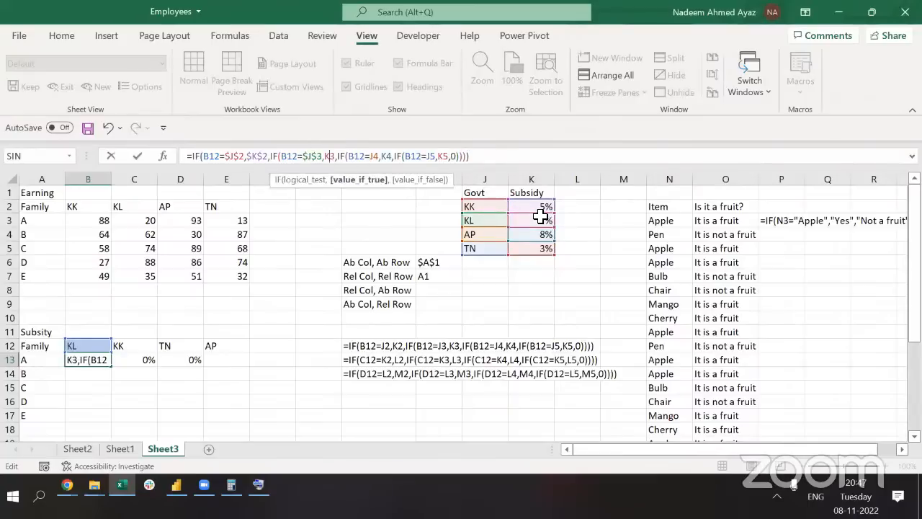
{"action": "key", "text": "F4"}
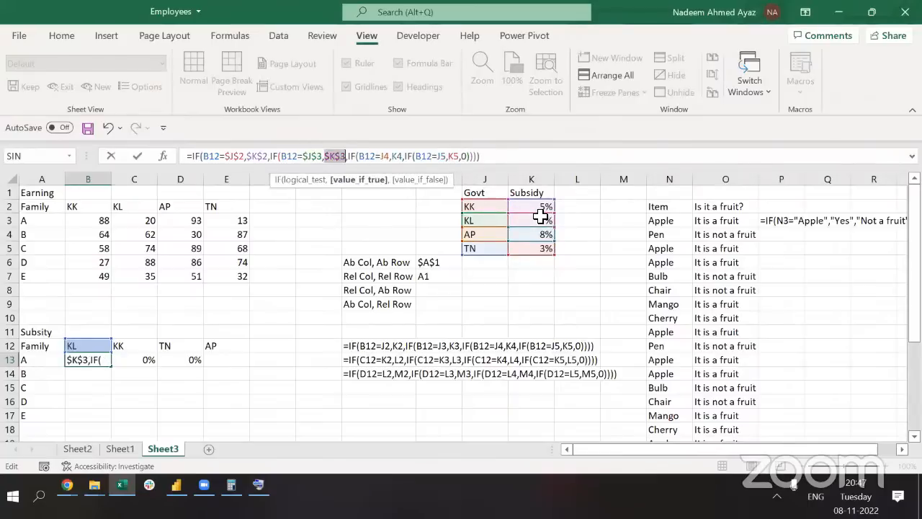
Lock the J4, K4, J5 and K5 references as absolute and commit the formula
{"action": "left_click", "coordinate": [393, 156]}
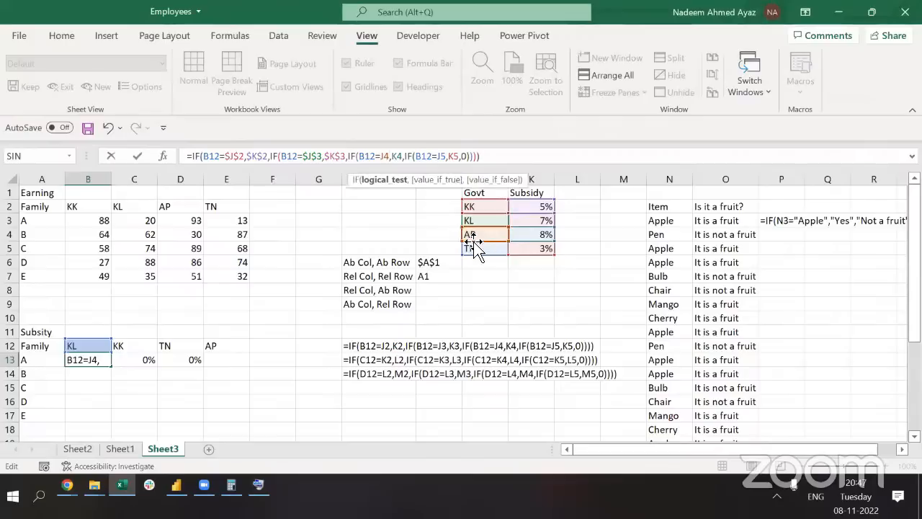
{"action": "key", "text": "F4"}
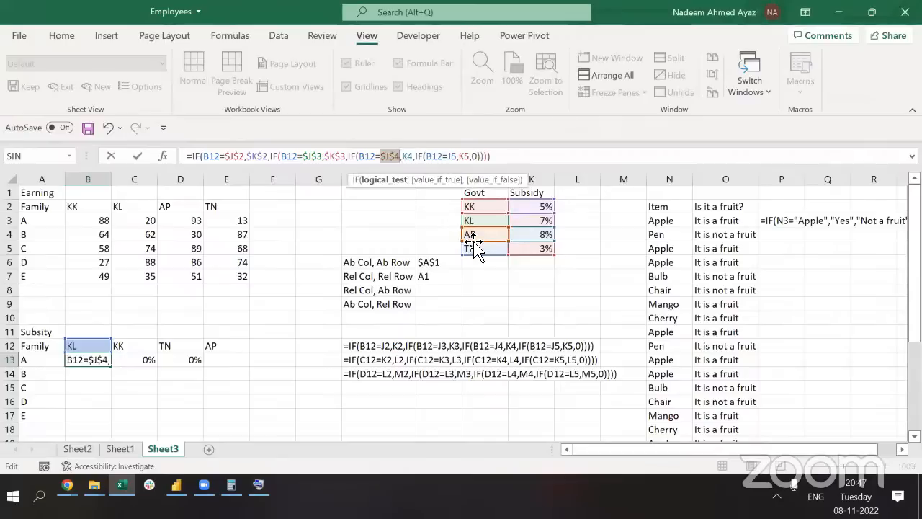
{"action": "left_click", "coordinate": [410, 156]}
{"action": "key", "text": "F4"}
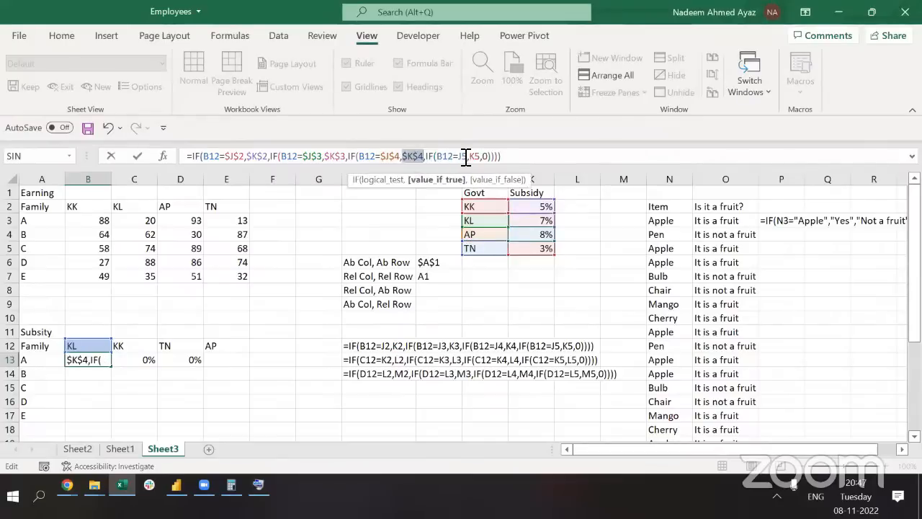
{"action": "left_click", "coordinate": [466, 156]}
{"action": "key", "text": "F4"}
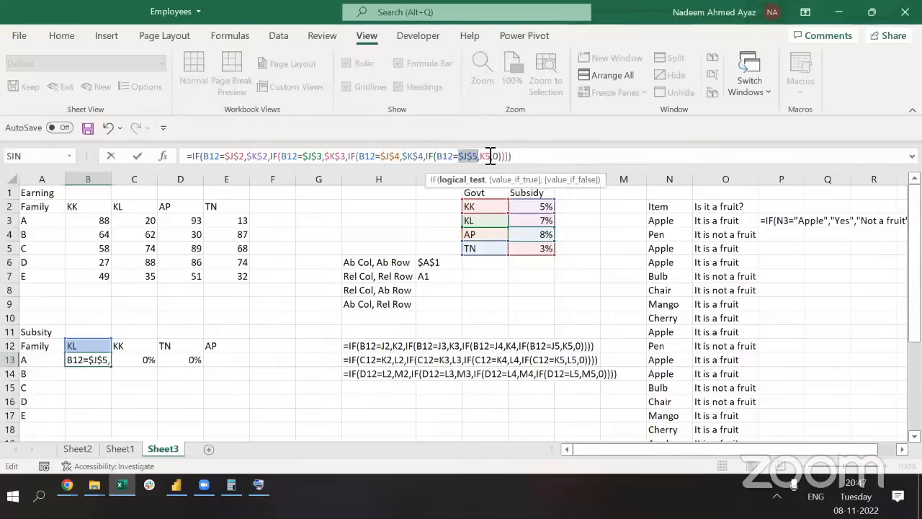
{"action": "left_click", "coordinate": [490, 156]}
{"action": "key", "text": "F4"}
{"action": "key", "text": "ctrl+Return"}
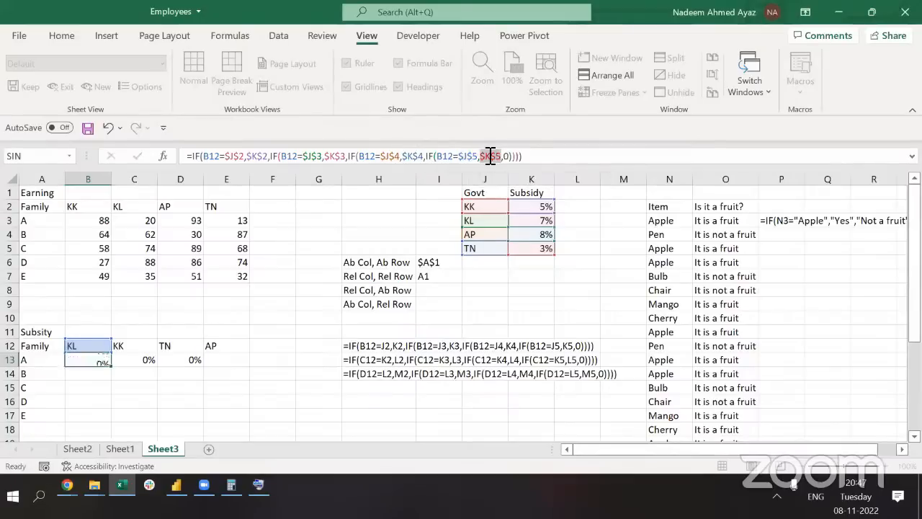
Copy the B13 nested IF formula across row 13 into C13:E13
{"action": "key", "text": "ctrl+c"}
{"action": "key", "text": "shift+Right"}
{"action": "key", "text": "shift+Right"}
{"action": "key", "text": "shift+Right"}
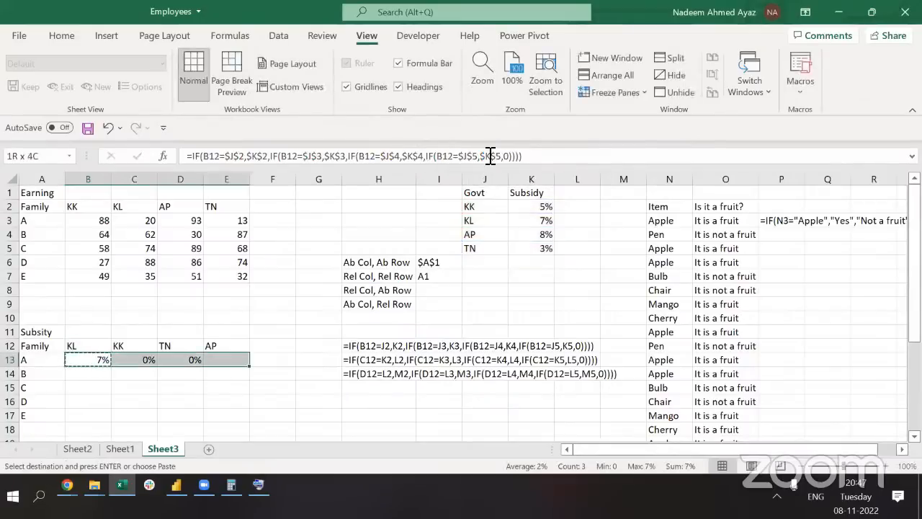
{"action": "key", "text": "ctrl+v"}
{"action": "key", "text": "Right"}
Inspect the copied formulas in C13, D13 and E13, then return to B13
{"action": "key", "text": "F2"}
{"action": "key", "text": "Escape"}
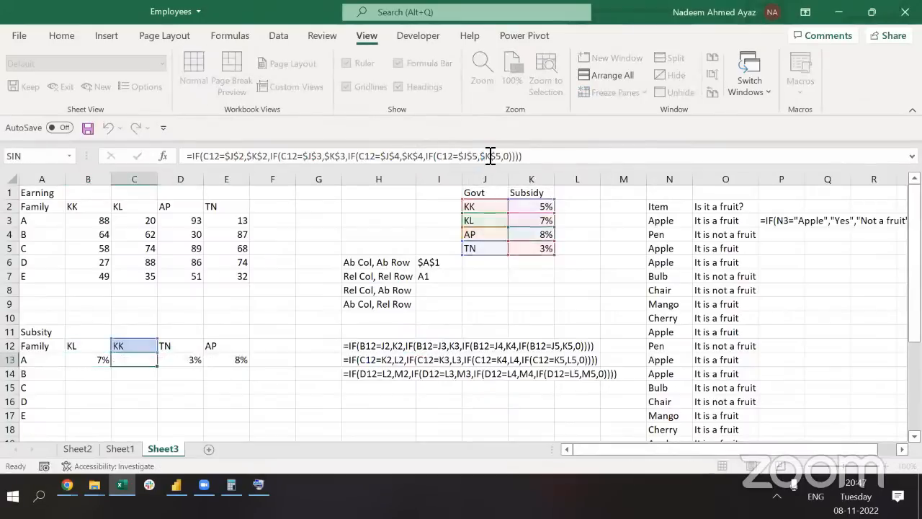
{"action": "key", "text": "Right"}
{"action": "key", "text": "F2"}
{"action": "key", "text": "Escape"}
{"action": "key", "text": "Right"}
{"action": "key", "text": "F2"}
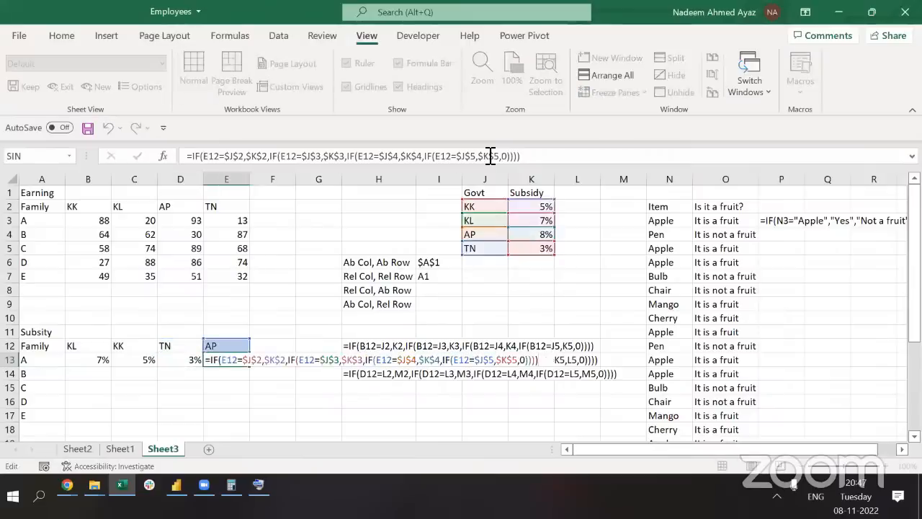
{"action": "key", "text": "Escape"}
{"action": "key", "text": "Left"}
{"action": "key", "text": "F2"}
{"action": "key", "text": "Escape"}
{"action": "key", "text": "Left"}
{"action": "key", "text": "F2"}
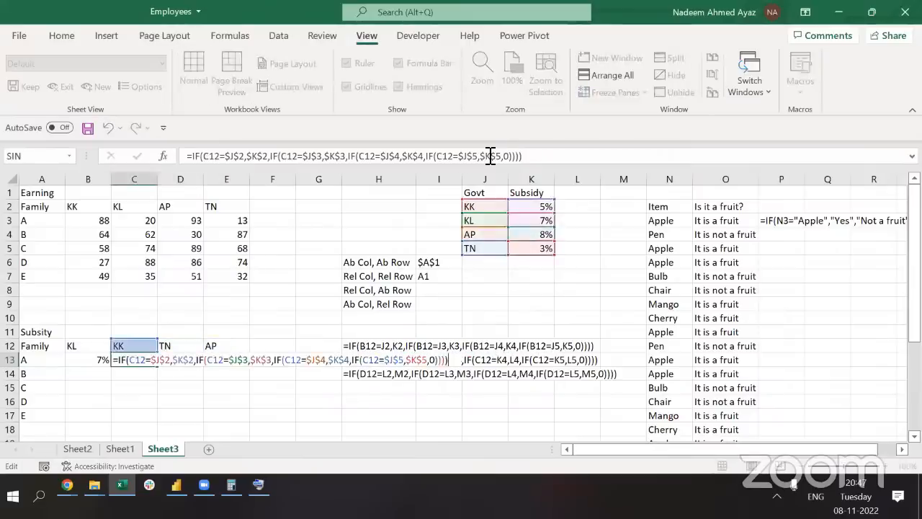
{"action": "key", "text": "Escape"}
{"action": "key", "text": "Left"}
{"action": "key", "text": "F2"}
{"action": "key", "text": "Escape"}
Recheck the row 13 formulas to confirm results of 5% for KK, 3% for TN and 8% for AP
{"action": "key", "text": "Right"}
{"action": "key", "text": "F2"}
{"action": "key", "text": "Escape"}
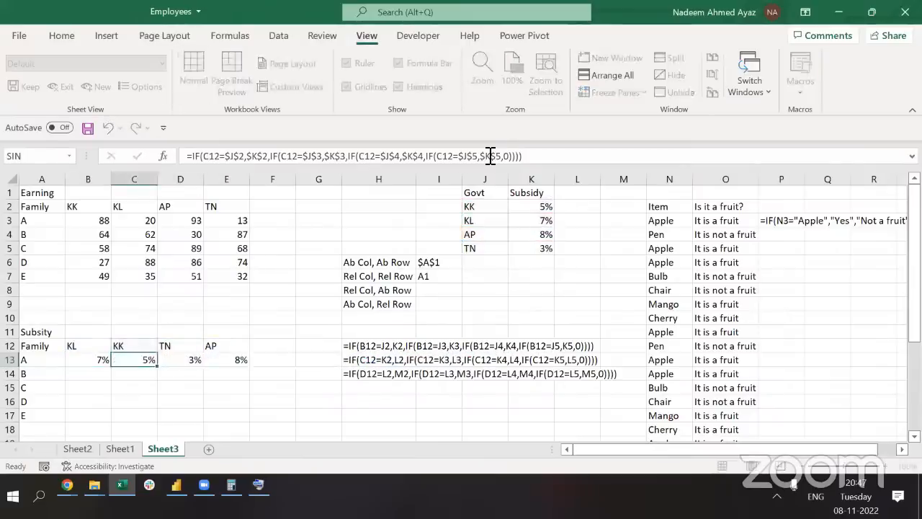
{"action": "key", "text": "Right"}
{"action": "key", "text": "F2"}
{"action": "key", "text": "Escape"}
{"action": "key", "text": "Right"}
{"action": "key", "text": "F2"}
{"action": "key", "text": "Escape"}
{"action": "key", "text": "Left"}
{"action": "key", "text": "Left"}
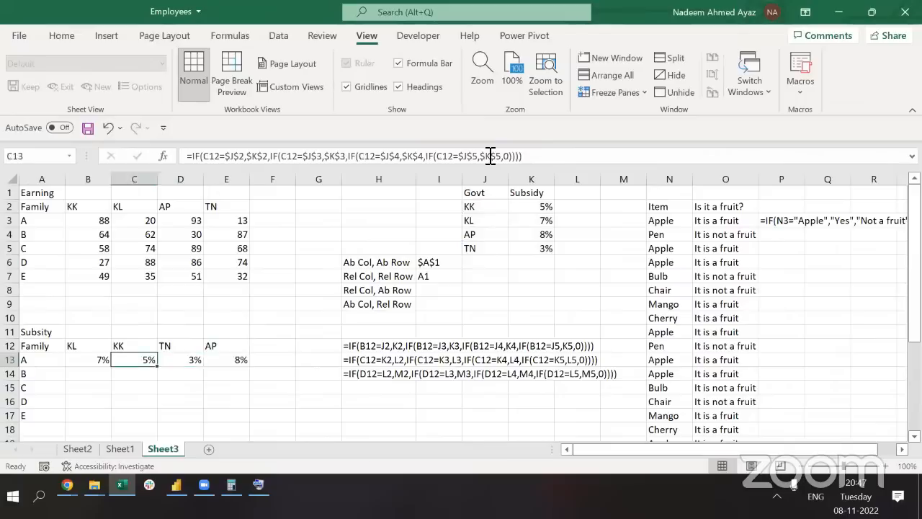
{"action": "key", "text": "Left"}
{"action": "key", "text": "F2"}
{"action": "key", "text": "Escape"}
{"action": "key", "text": "Right"}
{"action": "key", "text": "F2"}
{"action": "key", "text": "Escape"}
{"action": "key", "text": "Right"}
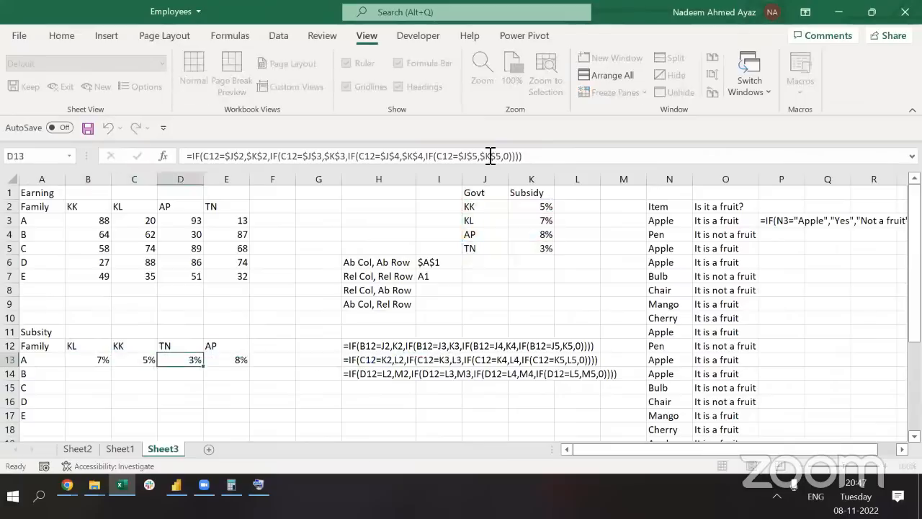
{"action": "key", "text": "F2"}
{"action": "key", "text": "Escape"}
{"action": "key", "text": "Right"}
{"action": "key", "text": "Left"}
{"action": "key", "text": "Left"}
{"action": "key", "text": "Left"}
{"action": "key", "text": "Left"}
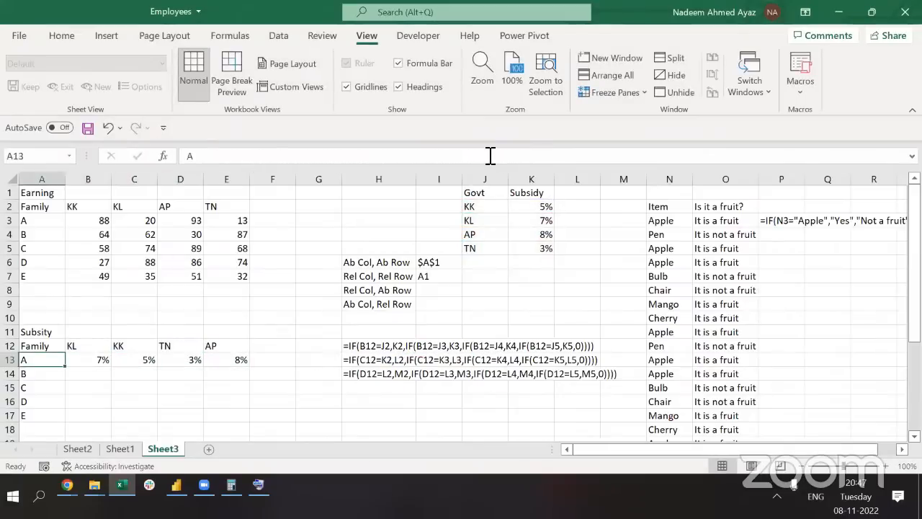
{"action": "key", "text": "Right"}
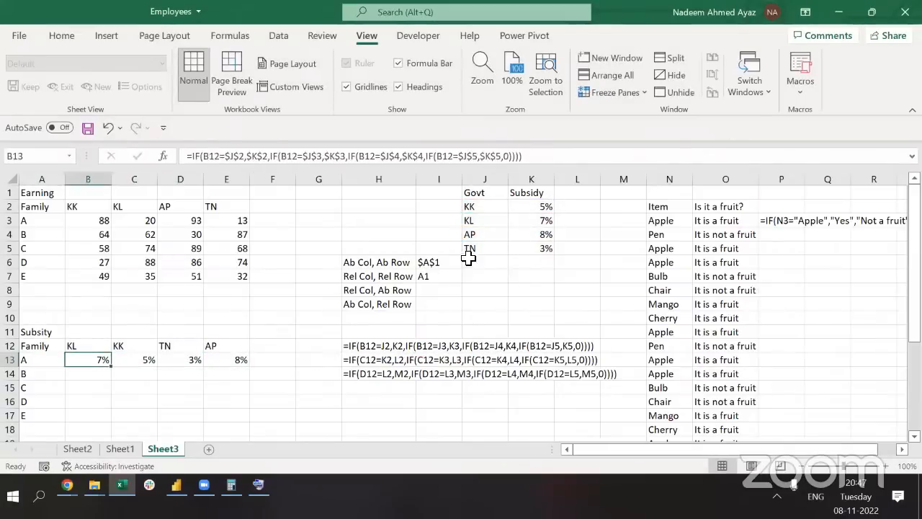
Point out the $A$1 and A1 reference examples and the subsidy table, then open E13's formula
{"action": "left_click", "coordinate": [428, 263]}
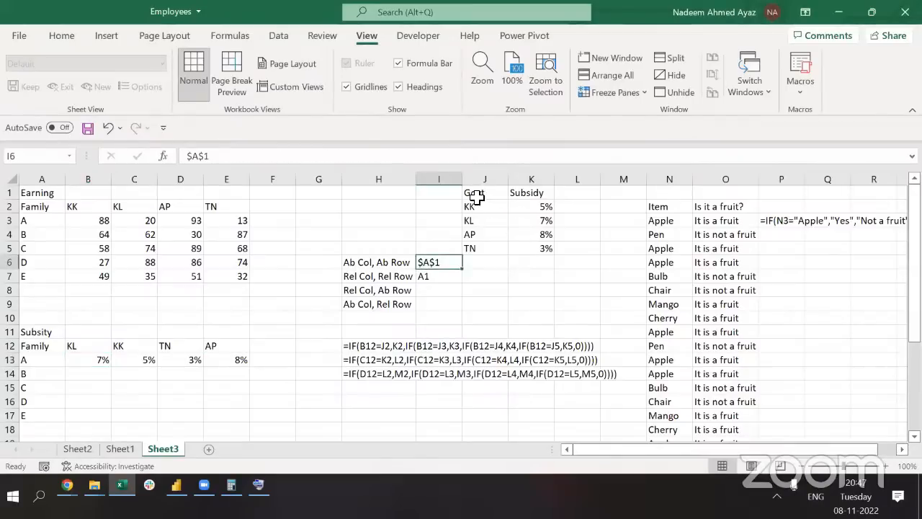
{"action": "left_click_drag", "start_coordinate": [476, 197], "coordinate": [531, 247]}
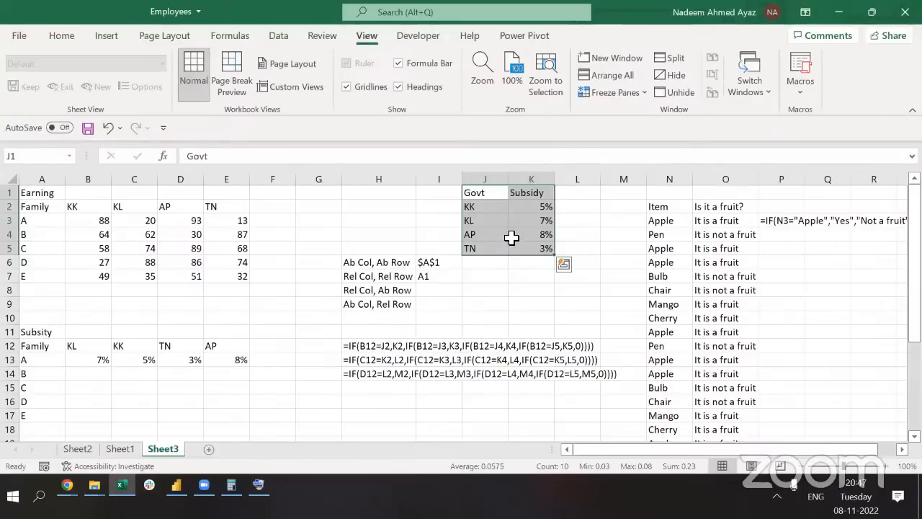
{"action": "left_click", "coordinate": [429, 280]}
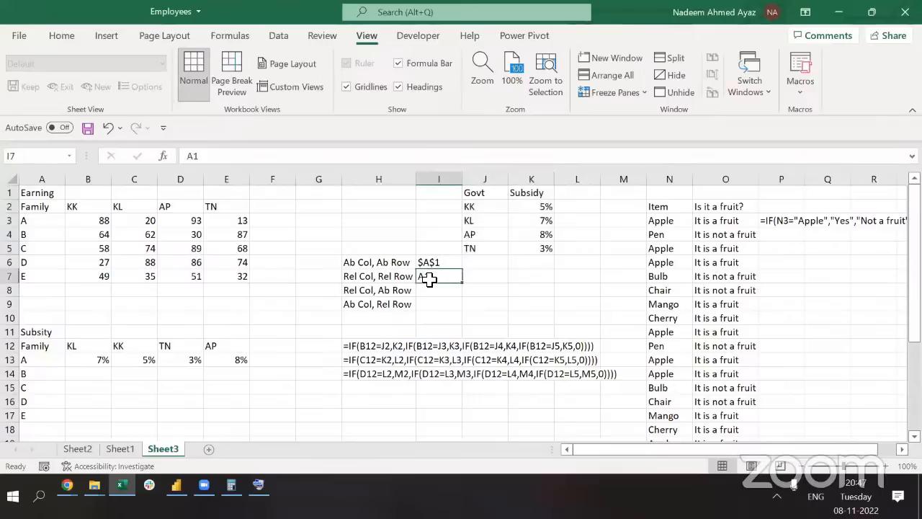
{"action": "left_click_drag", "start_coordinate": [359, 281], "coordinate": [461, 286]}
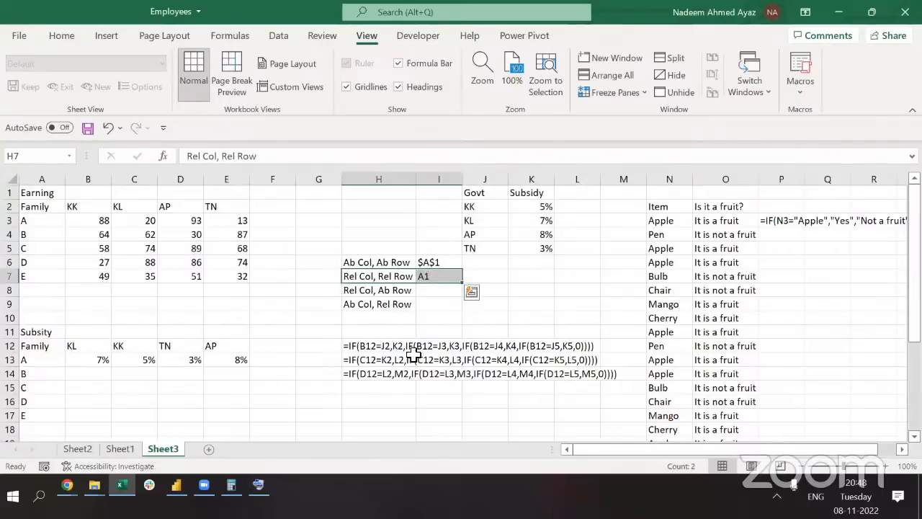
{"action": "left_click", "coordinate": [230, 359]}
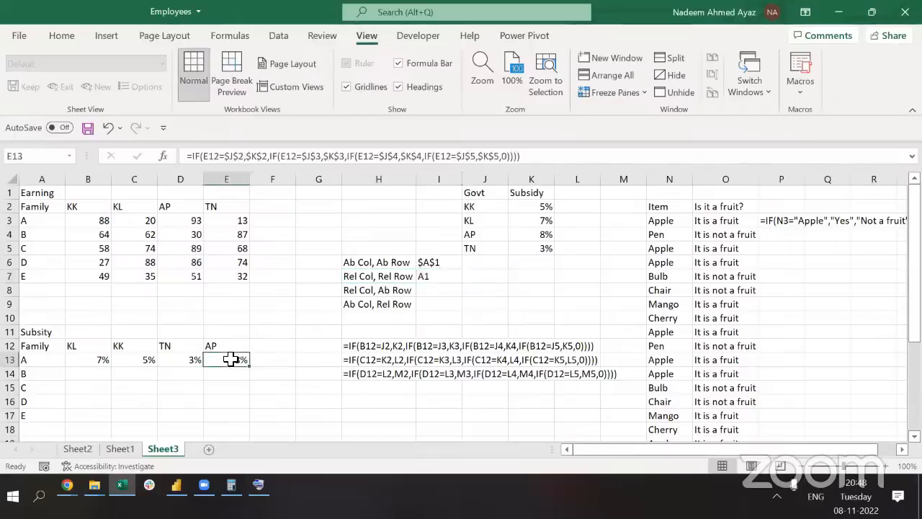
{"action": "left_click", "coordinate": [257, 162]}
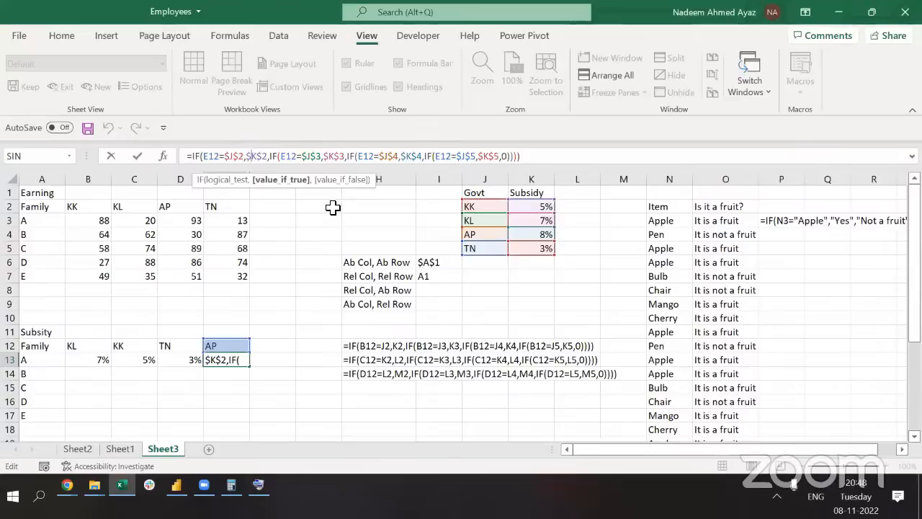
Copy the B13:E13 subsidy formulas down into rows 14 through 17
{"action": "key", "text": "Return"}
{"action": "key", "text": "Right"}
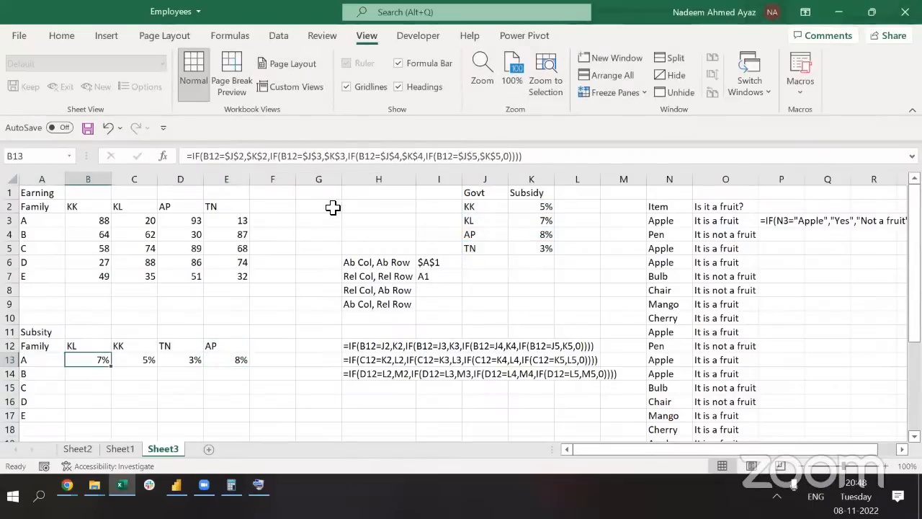
{"action": "key", "text": "ctrl+shift+Right"}
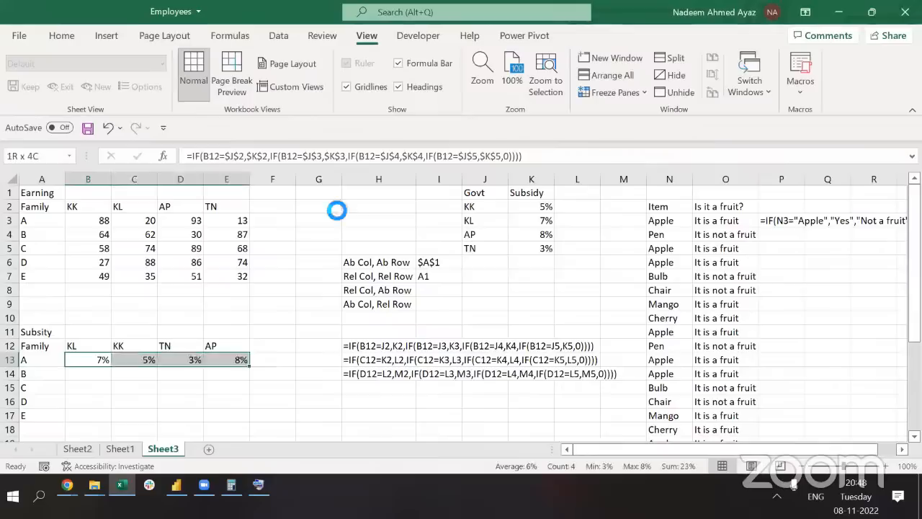
{"action": "key", "text": "ctrl+c"}
{"action": "key", "text": "Down"}
{"action": "key", "text": "ctrl+v"}
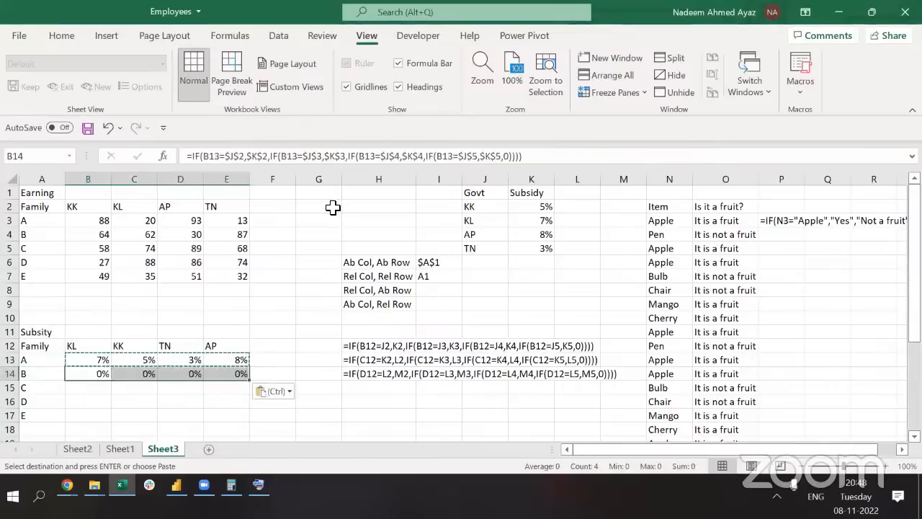
{"action": "key", "text": "Down"}
{"action": "key", "text": "ctrl+v"}
{"action": "key", "text": "Down"}
{"action": "key", "text": "ctrl+v"}
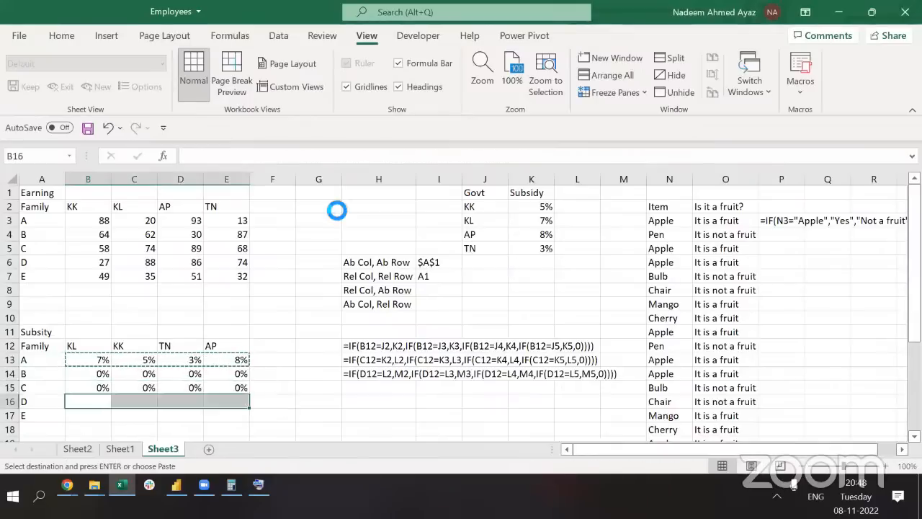
{"action": "key", "text": "Down"}
{"action": "key", "text": "ctrl+v"}
Clear the copy marquee and return to B13 to examine its B12 reference
{"action": "key", "text": "Up"}
{"action": "key", "text": "Up"}
{"action": "key", "text": "Up"}
{"action": "key", "text": "Escape"}
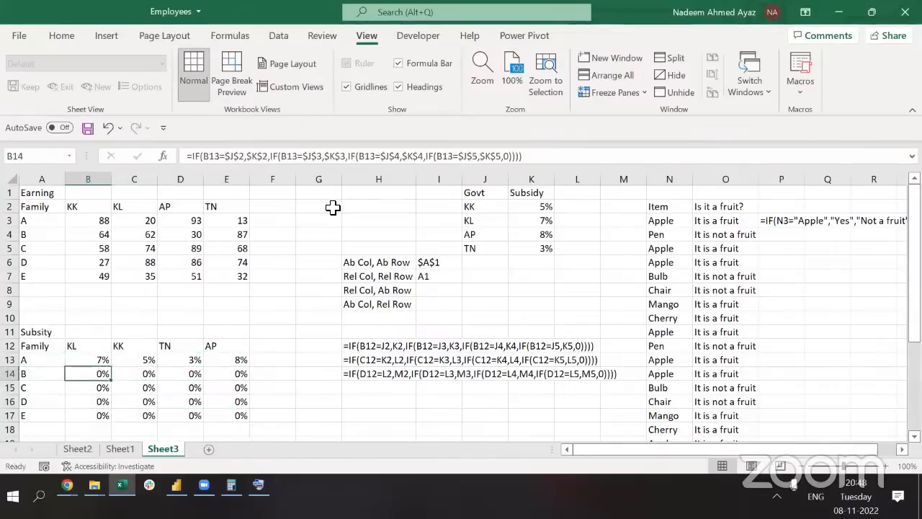
{"action": "key", "text": "Up"}
{"action": "key", "text": "alt+Tab"}
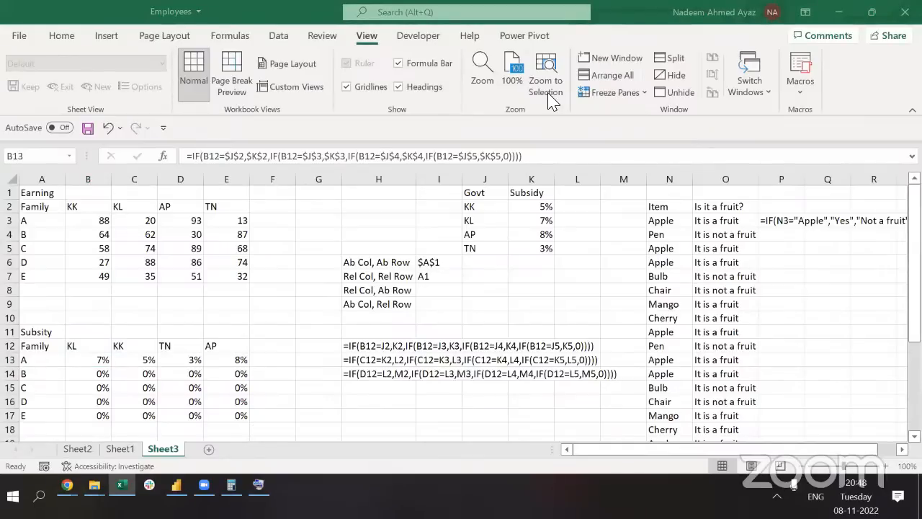
{"action": "key", "text": "alt+Tab"}
{"action": "key", "text": "Up"}
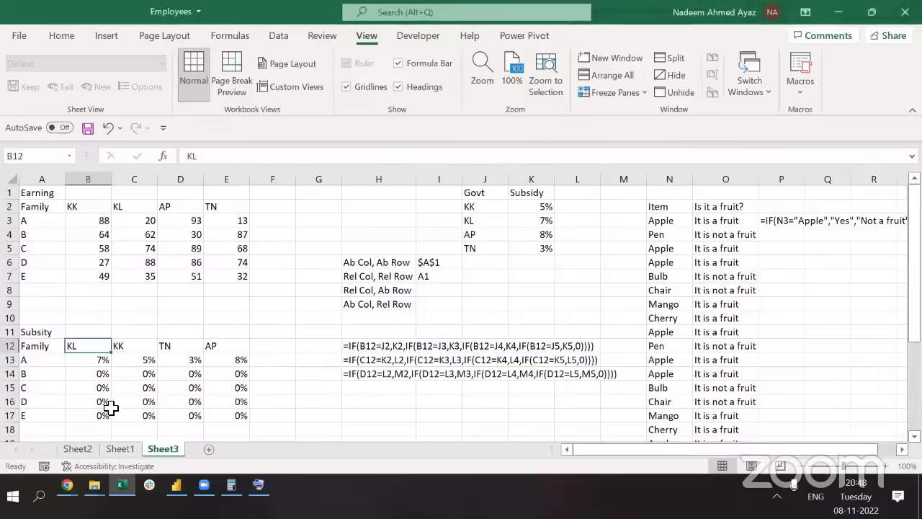
{"action": "key", "text": "Down"}
{"action": "key", "text": "F2"}
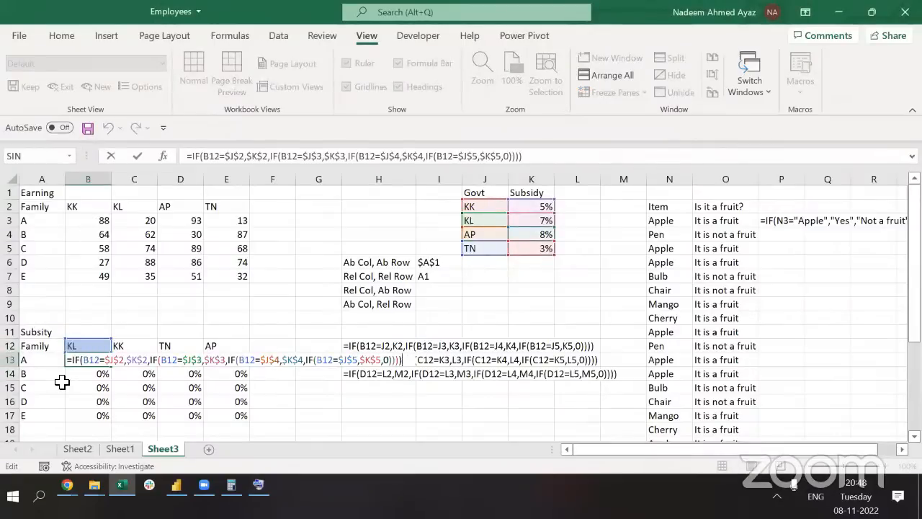
{"action": "key", "text": "ctrl+Return"}
{"action": "double_click", "coordinate": [85, 374]}
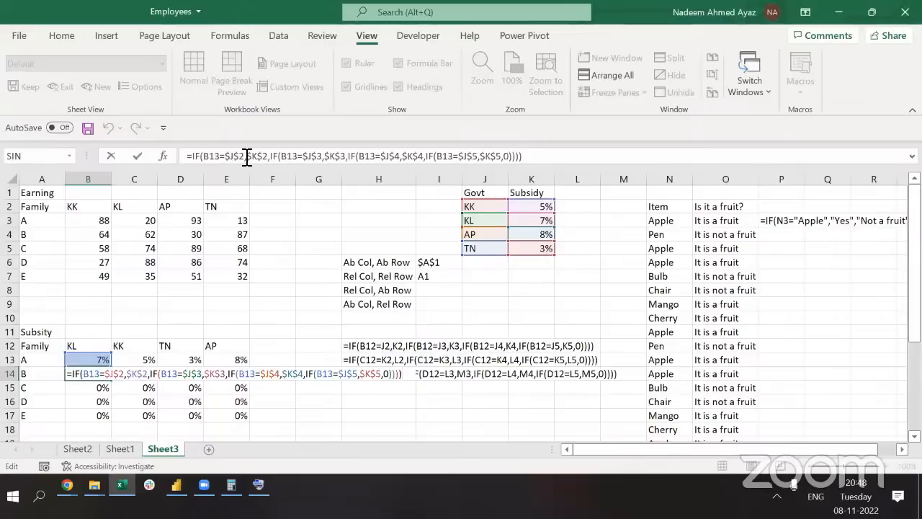
{"action": "key", "text": "Escape"}
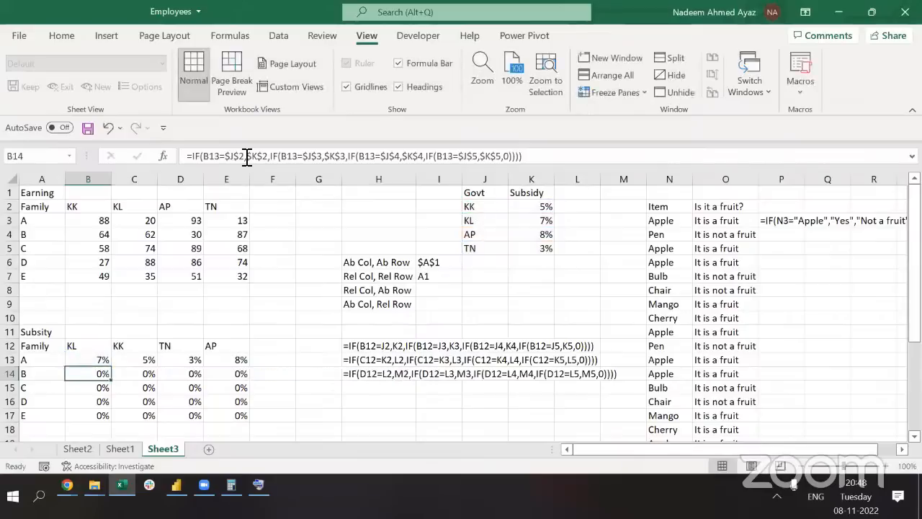
{"action": "key", "text": "Down"}
{"action": "key", "text": "F2"}
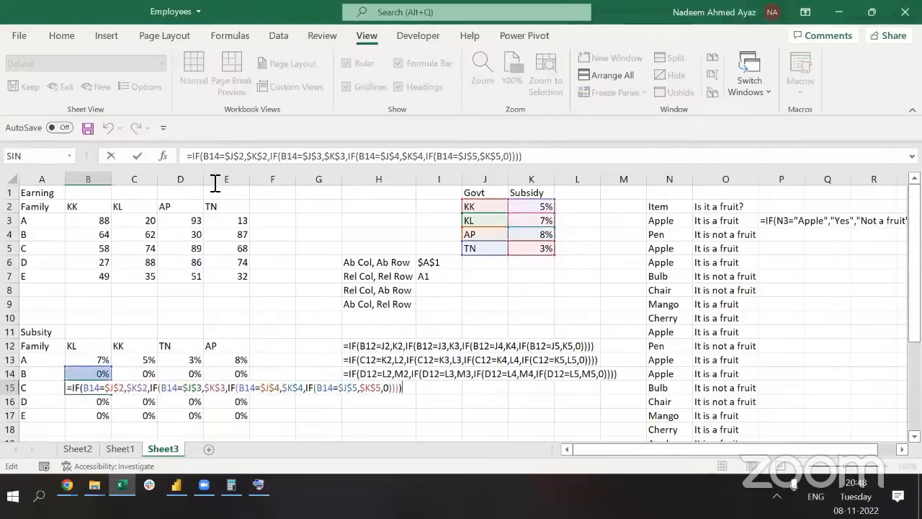
{"action": "key", "text": "Return"}
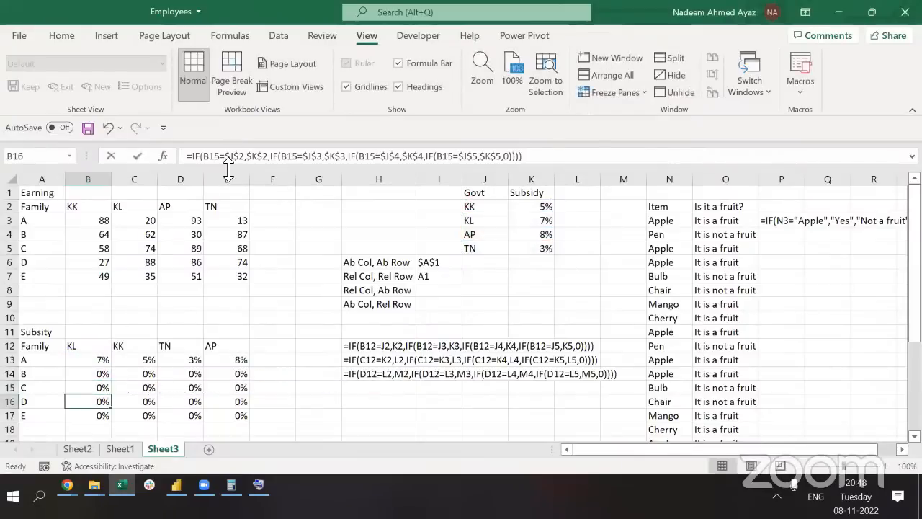
{"action": "key", "text": "F2"}
{"action": "key", "text": "Escape"}
{"action": "key", "text": "Up"}
{"action": "key", "text": "Up"}
{"action": "key", "text": "Up"}
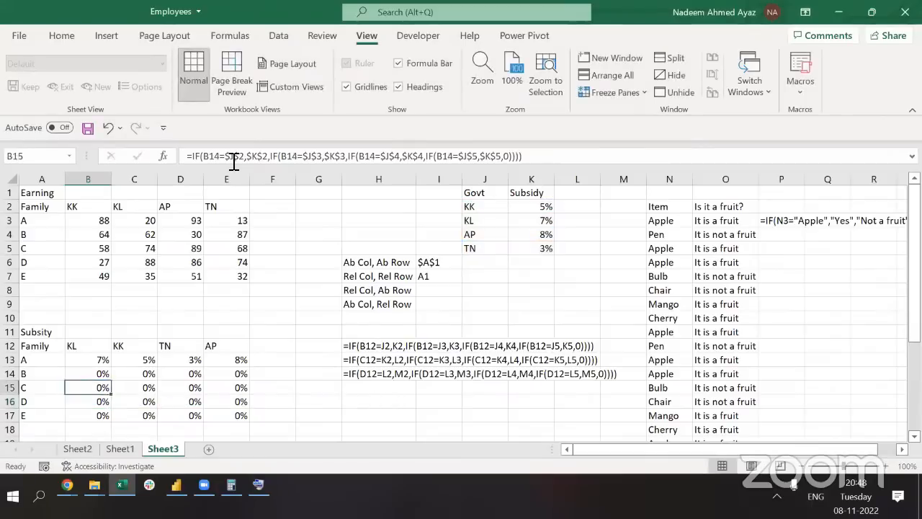
{"action": "key", "text": "shift+space"}
{"action": "key", "text": "Left"}
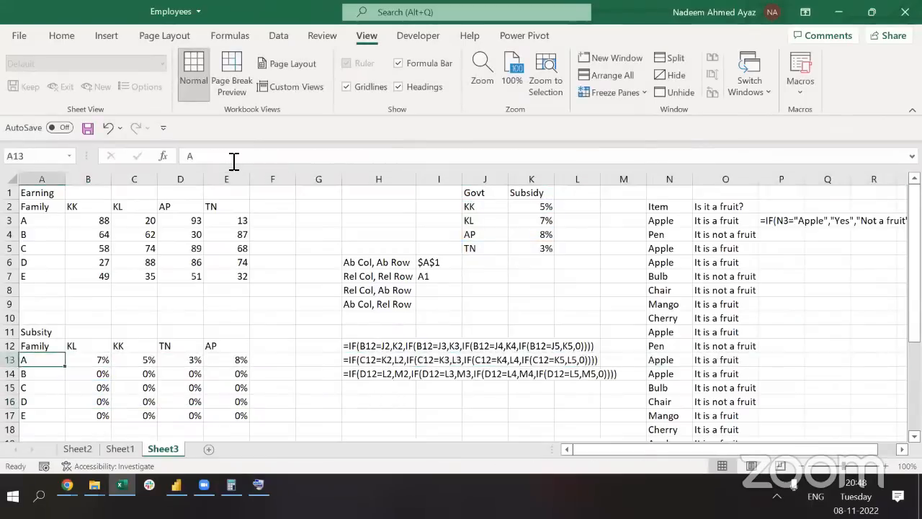
{"action": "key", "text": "Up"}
{"action": "key", "text": "shift+space"}
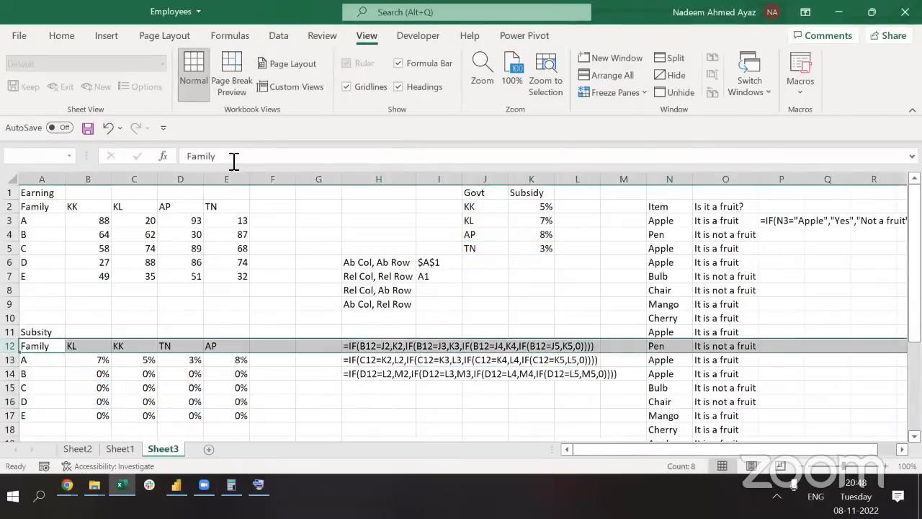
{"action": "key", "text": "Left"}
{"action": "key", "text": "Right"}
{"action": "key", "text": "Down"}
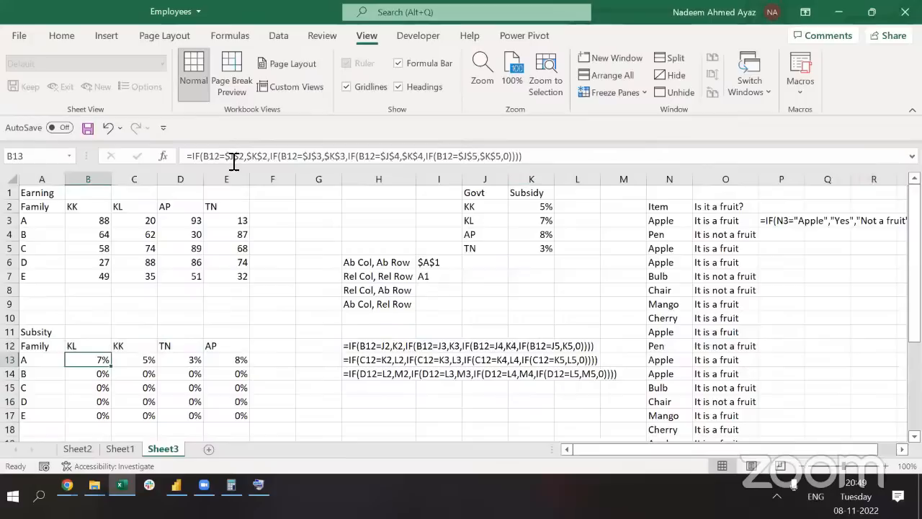
{"action": "key", "text": "Right"}
{"action": "key", "text": "Right"}
{"action": "key", "text": "Right"}
{"action": "key", "text": "Right"}
{"action": "key", "text": "Left"}
{"action": "key", "text": "Left"}
{"action": "key", "text": "Left"}
{"action": "key", "text": "Left"}
{"action": "key", "text": "Up"}
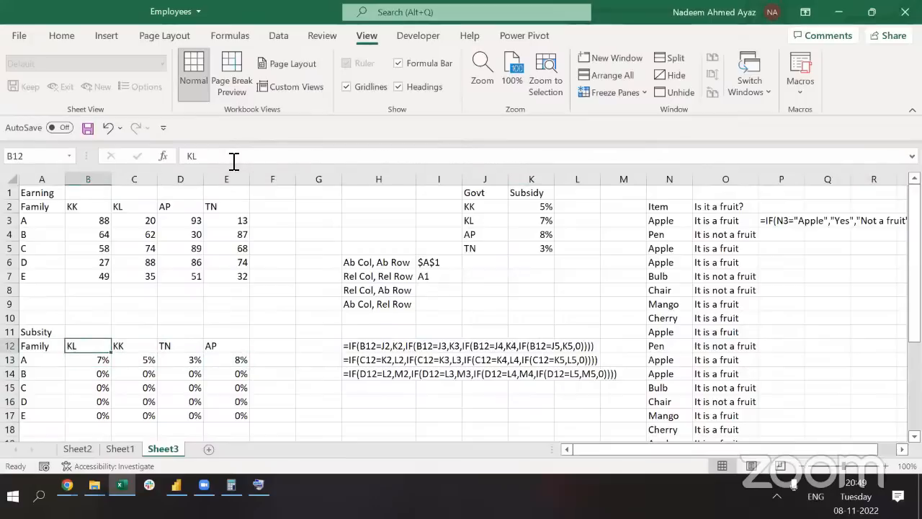
{"action": "key", "text": "Right"}
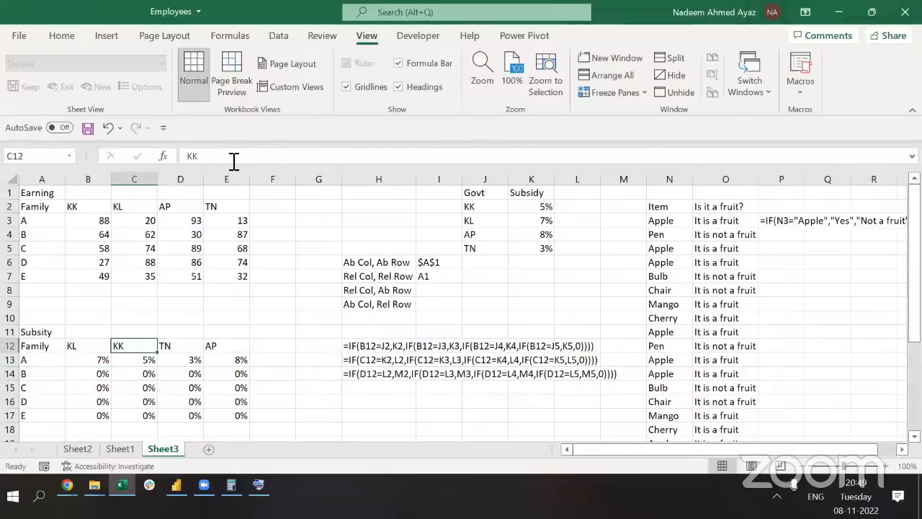
{"action": "key", "text": "Right"}
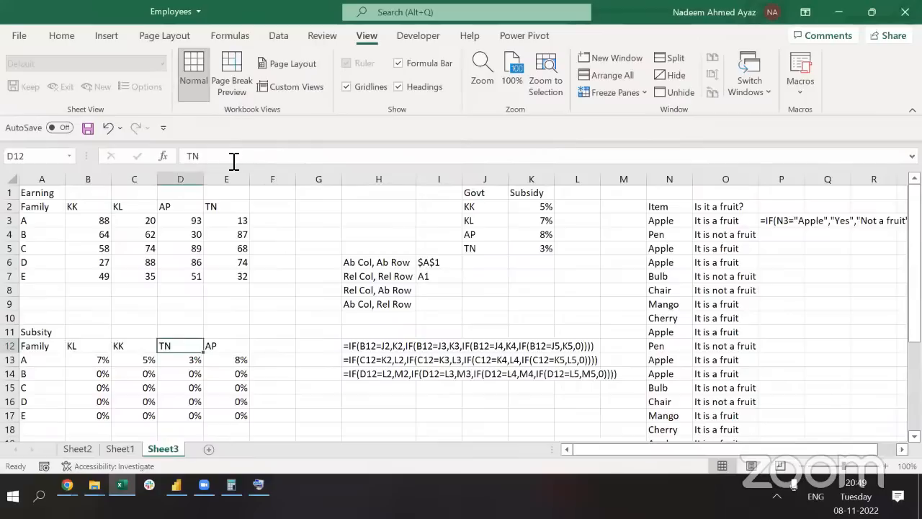
{"action": "key", "text": "Right"}
{"action": "key", "text": "Left"}
{"action": "key", "text": "Left"}
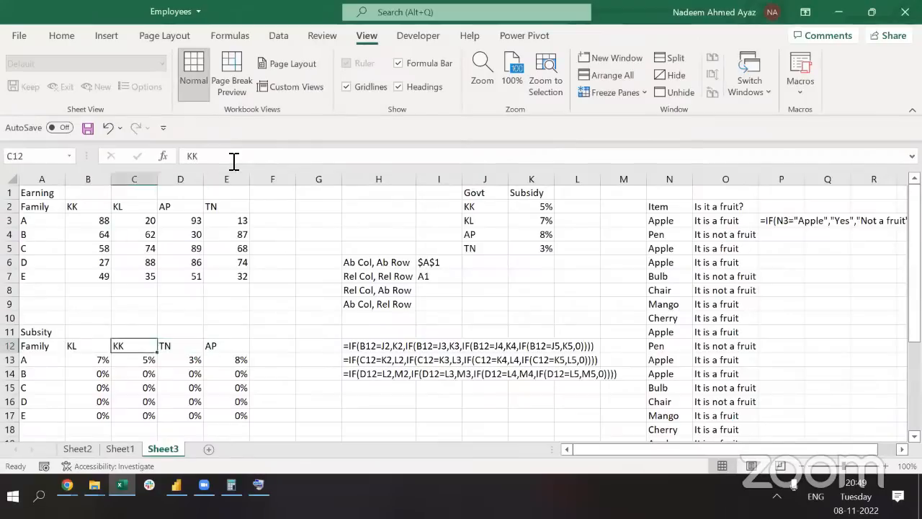
{"action": "key", "text": "Left"}
{"action": "key", "text": "shift+space"}
{"action": "key", "text": "Left"}
{"action": "key", "text": "Down"}
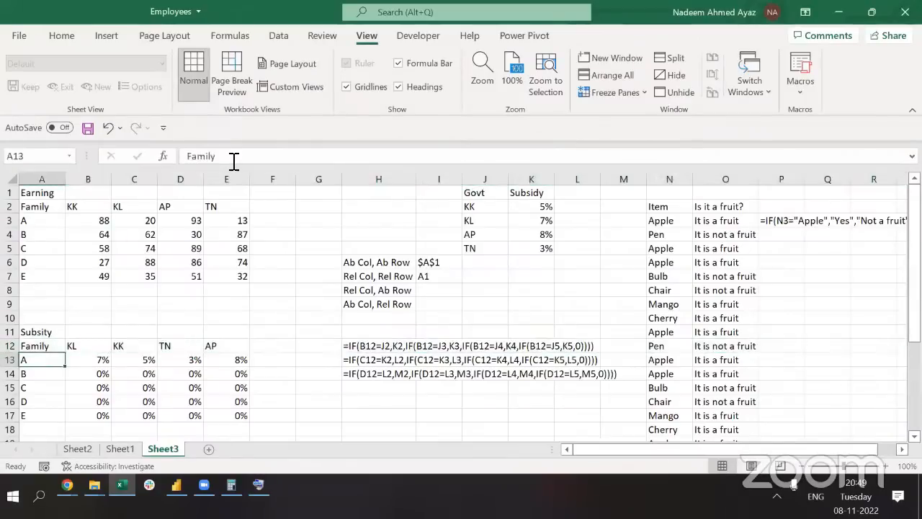
{"action": "key", "text": "Right"}
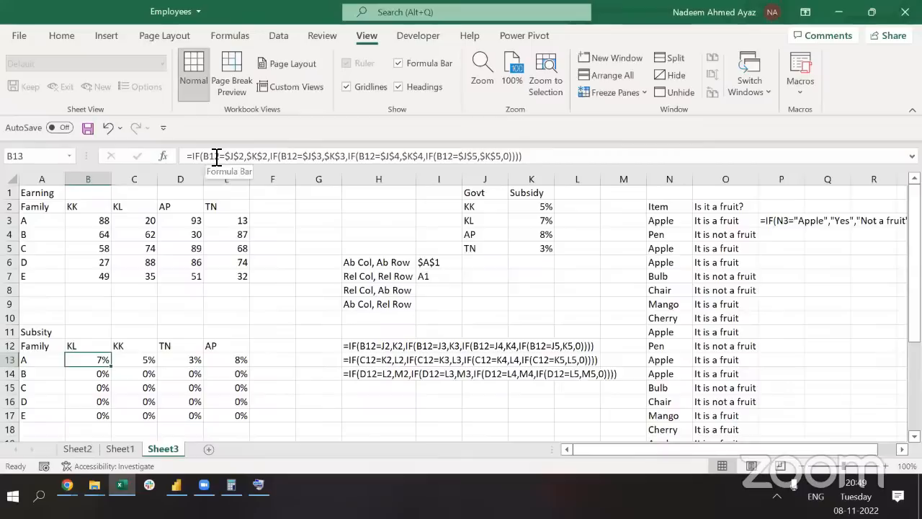
{"action": "left_click", "coordinate": [216, 151]}
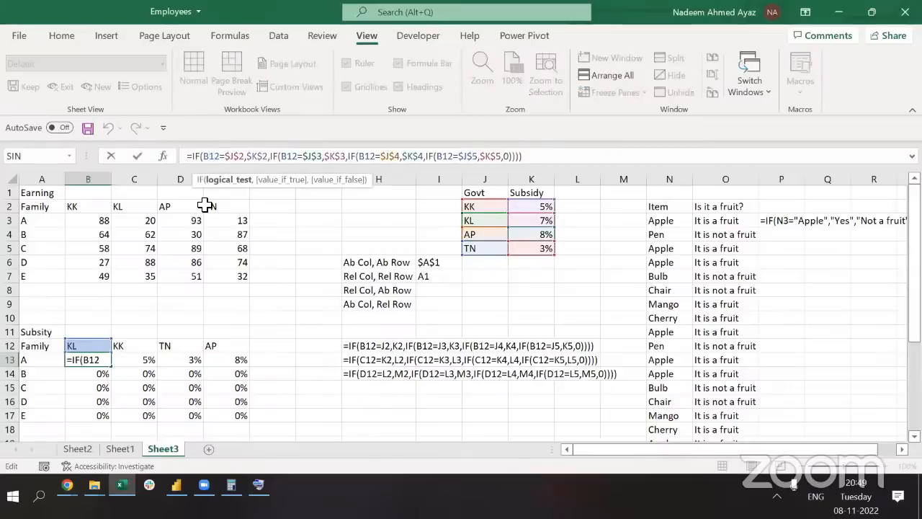
Change all four B12 references in B13's nested IF formula to B$12
{"action": "type", "text": "$"}
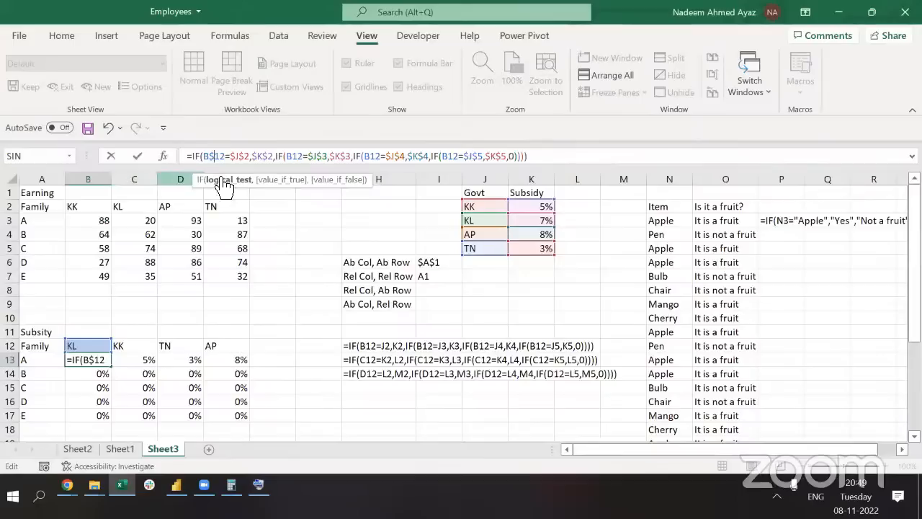
{"action": "left_click", "coordinate": [295, 159]}
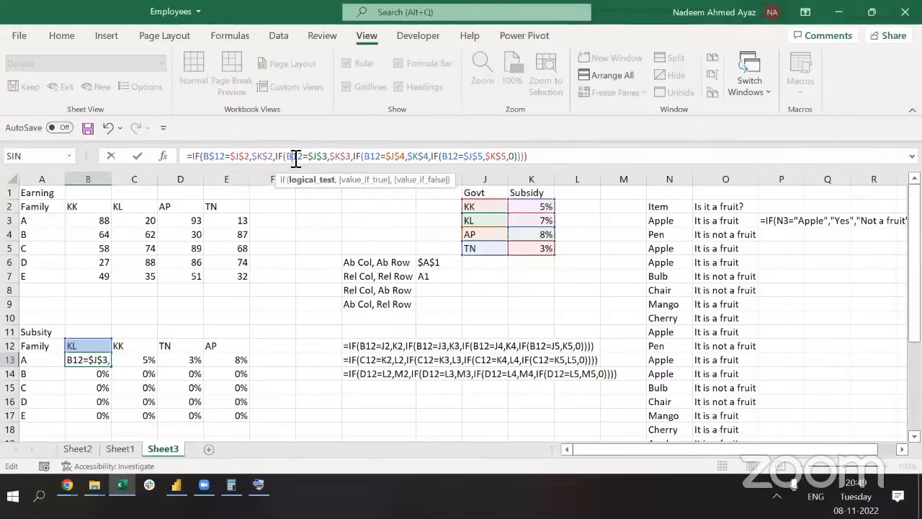
{"action": "type", "text": "$"}
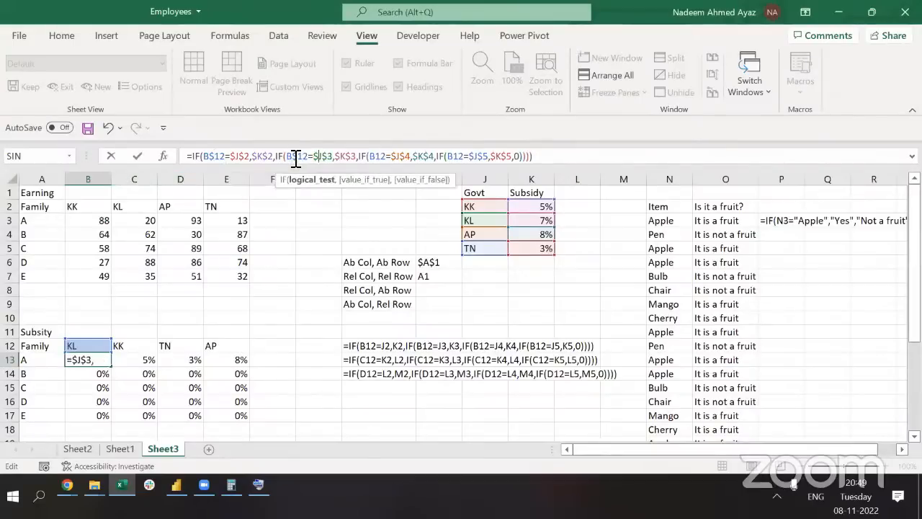
{"action": "key", "text": "Right"}
{"action": "key", "text": "Right"}
{"action": "key", "text": "Right"}
{"action": "key", "text": "Right"}
{"action": "key", "text": "Right"}
{"action": "key", "text": "Right"}
{"action": "key", "text": "Right"}
{"action": "key", "text": "Right"}
{"action": "key", "text": "Right"}
{"action": "key", "text": "Right"}
{"action": "key", "text": "Right"}
{"action": "key", "text": "Right"}
{"action": "key", "text": "Right"}
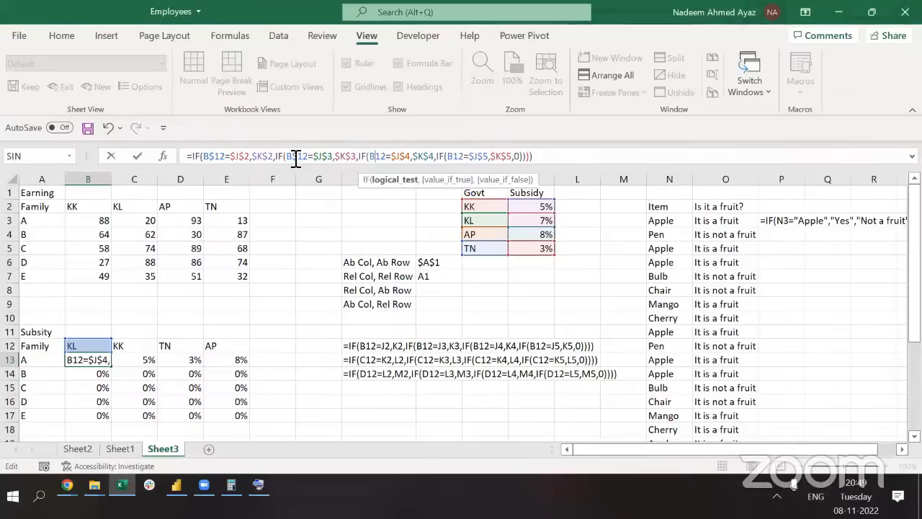
{"action": "type", "text": "$"}
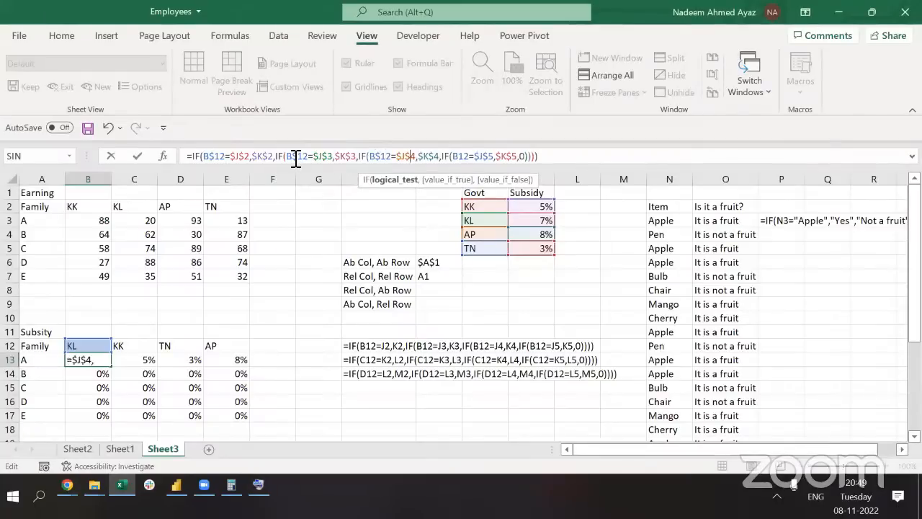
{"action": "key", "text": "Right"}
{"action": "key", "text": "Right"}
{"action": "key", "text": "Right"}
{"action": "key", "text": "Right"}
{"action": "key", "text": "Right"}
{"action": "key", "text": "Right"}
{"action": "key", "text": "Right"}
{"action": "key", "text": "Right"}
{"action": "key", "text": "Right"}
{"action": "key", "text": "Right"}
{"action": "type", "text": "$"}
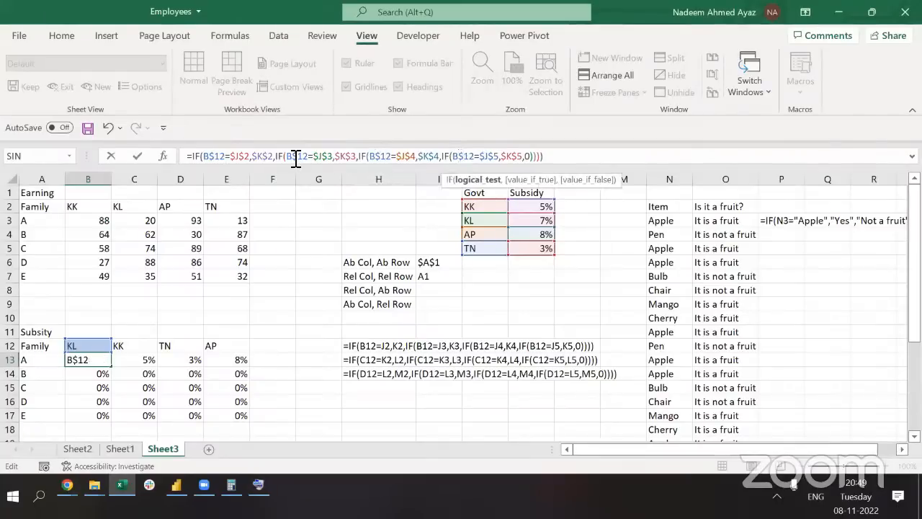
{"action": "key", "text": "shift+Return"}
Paste the B13 formula into the whole B13:E17 range
{"action": "key", "text": "Down"}
{"action": "key", "text": "ctrl+c"}
{"action": "key", "text": "ctrl+shift+Right"}
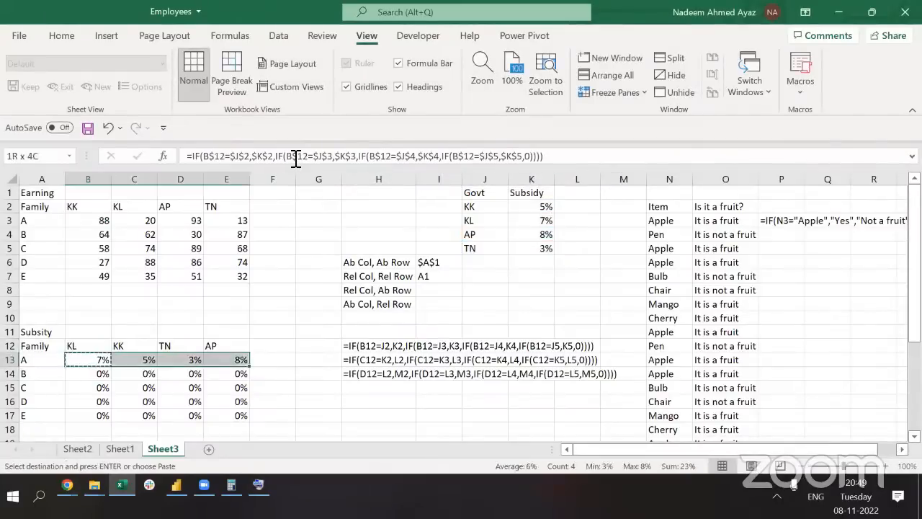
{"action": "key", "text": "ctrl+shift+Down"}
{"action": "key", "text": "ctrl+v"}
{"action": "key", "text": "Escape"}
Check the copied formulas in B14 and D16 for the locked row 12 reference
{"action": "key", "text": "Left"}
{"action": "key", "text": "Down"}
{"action": "key", "text": "Right"}
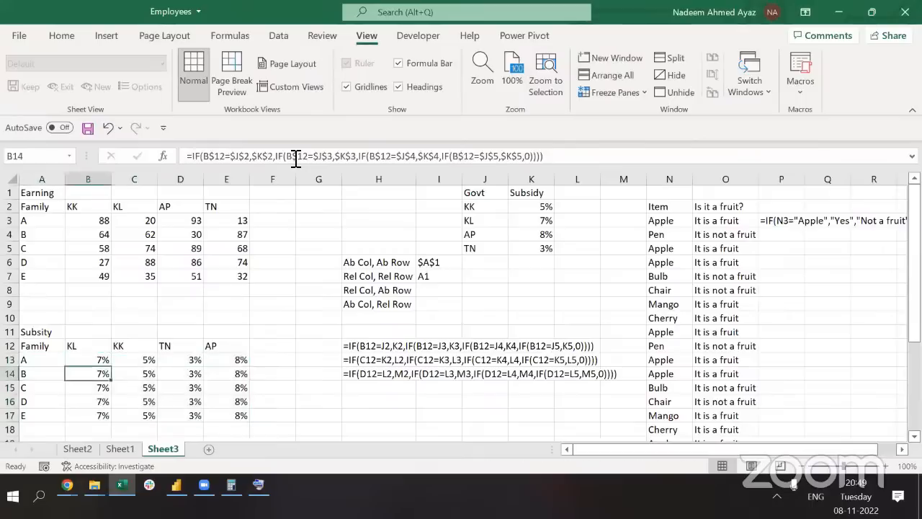
{"action": "key", "text": "F2"}
{"action": "key", "text": "Escape"}
{"action": "key", "text": "Down"}
{"action": "key", "text": "Down"}
{"action": "key", "text": "Right"}
{"action": "key", "text": "Right"}
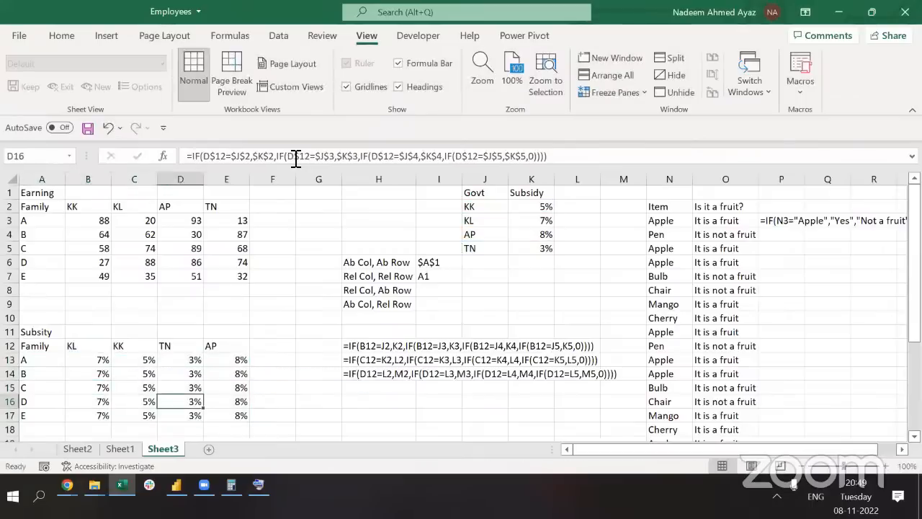
{"action": "key", "text": "F2"}
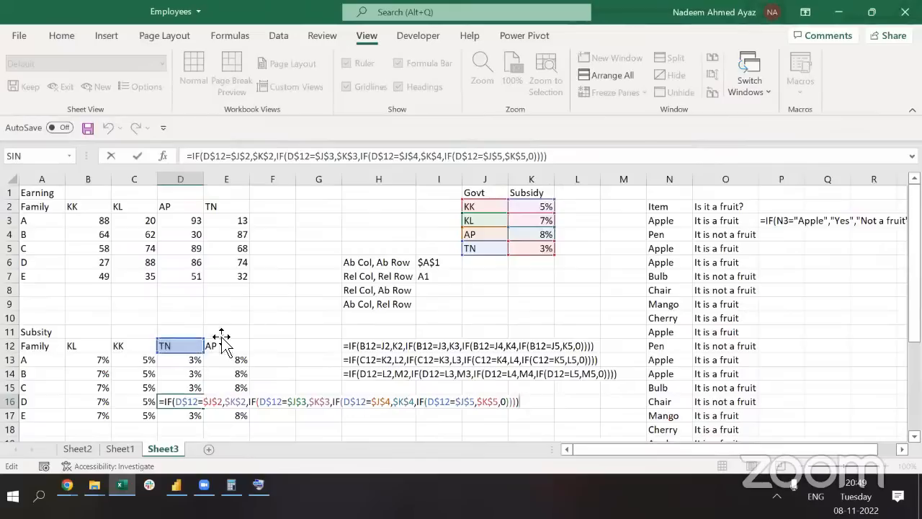
{"action": "key", "text": "Escape"}
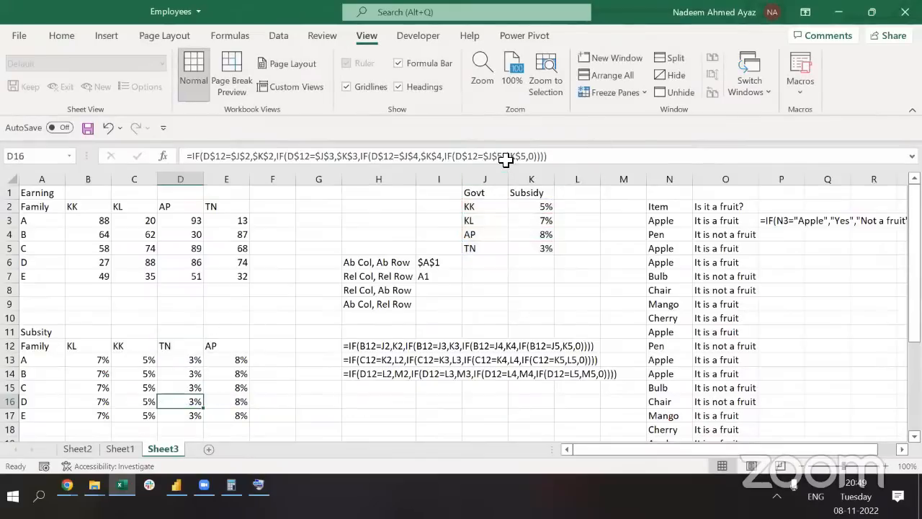
Move around the table's headers and the row labels in column A
{"action": "key", "text": "Up"}
{"action": "key", "text": "Up"}
{"action": "key", "text": "Up"}
{"action": "key", "text": "Up"}
{"action": "key", "text": "Right"}
{"action": "key", "text": "Down"}
{"action": "key", "text": "ctrl+Down"}
{"action": "key", "text": "ctrl+Left"}
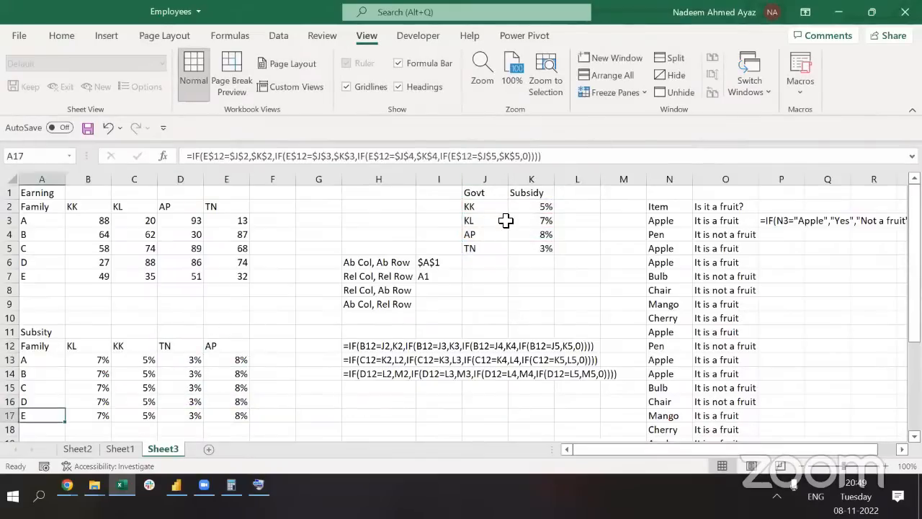
{"action": "key", "text": "ctrl+Up"}
{"action": "key", "text": "Down"}
{"action": "key", "text": "Down"}
{"action": "key", "text": "Up"}
{"action": "key", "text": "Up"}
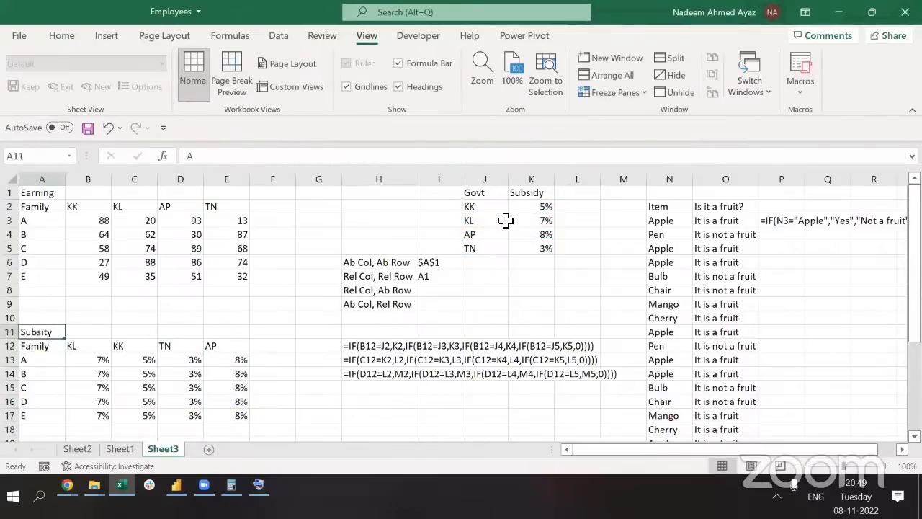
{"action": "key", "text": "Down"}
{"action": "key", "text": "Down"}
{"action": "key", "text": "Up"}
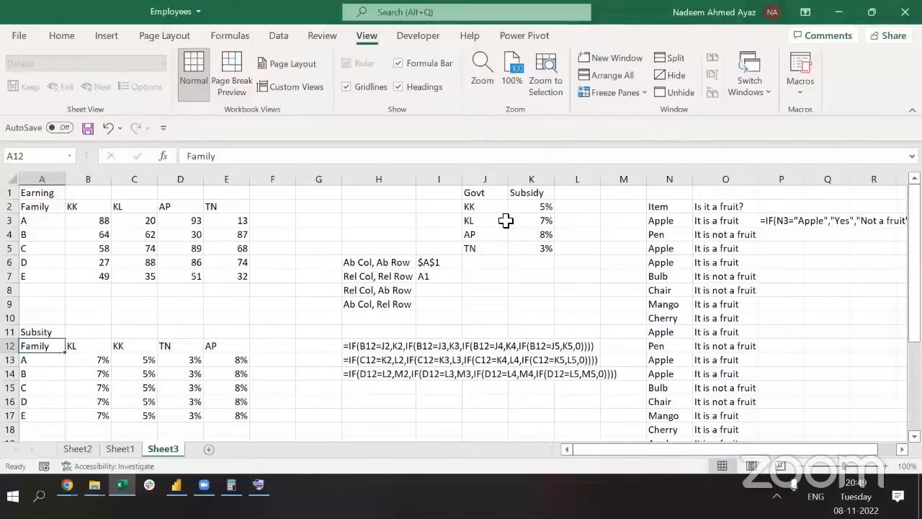
Compare the formulas in B13 and B15 without changing them
{"action": "left_click", "coordinate": [262, 386]}
{"action": "left_click", "coordinate": [214, 248]}
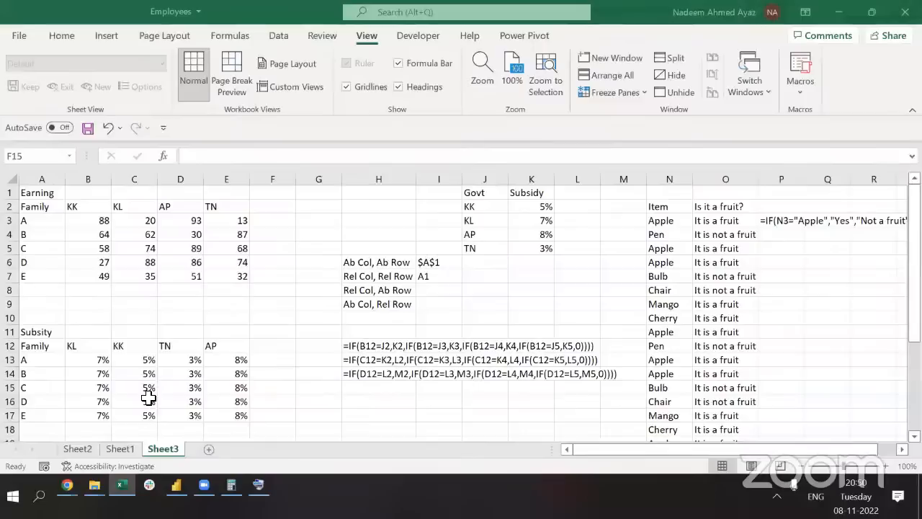
{"action": "key", "text": "Left"}
{"action": "key", "text": "Left"}
{"action": "key", "text": "Left"}
{"action": "key", "text": "Left"}
{"action": "key", "text": "Up"}
{"action": "key", "text": "Up"}
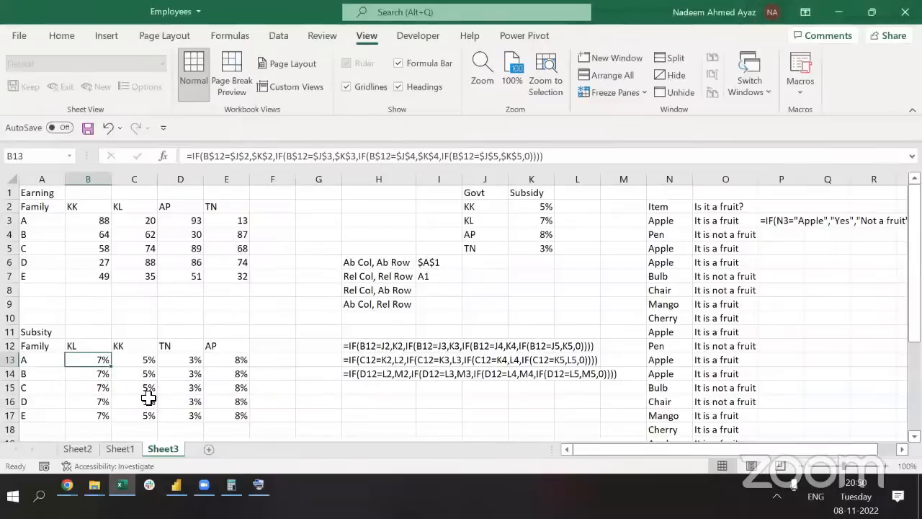
{"action": "key", "text": "F2"}
{"action": "key", "text": "Escape"}
{"action": "key", "text": "Down"}
{"action": "key", "text": "Down"}
{"action": "key", "text": "Up"}
{"action": "key", "text": "Down"}
{"action": "key", "text": "F2"}
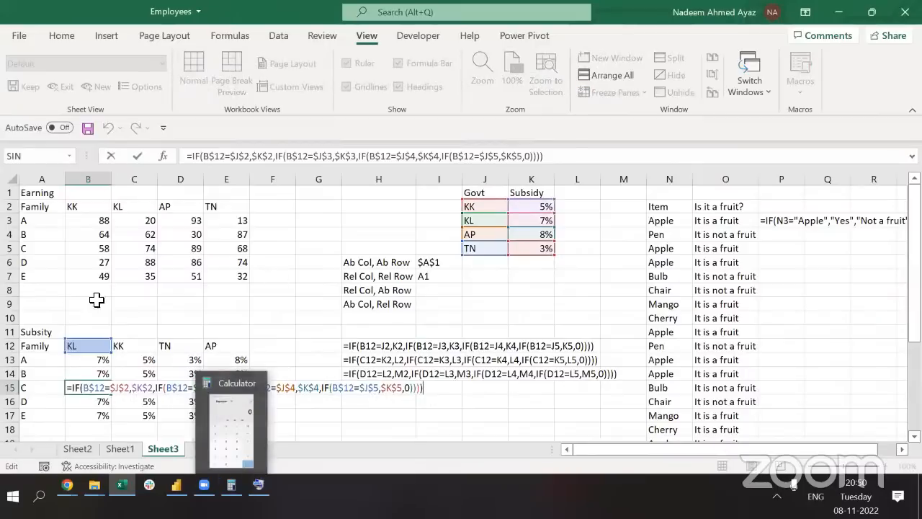
{"action": "key", "text": "Escape"}
Undo the fill of rows 14–17 and the $ row locking in B13
{"action": "key", "text": "ctrl+z"}
{"action": "key", "text": "ctrl+z"}
{"action": "key", "text": "ctrl+z"}
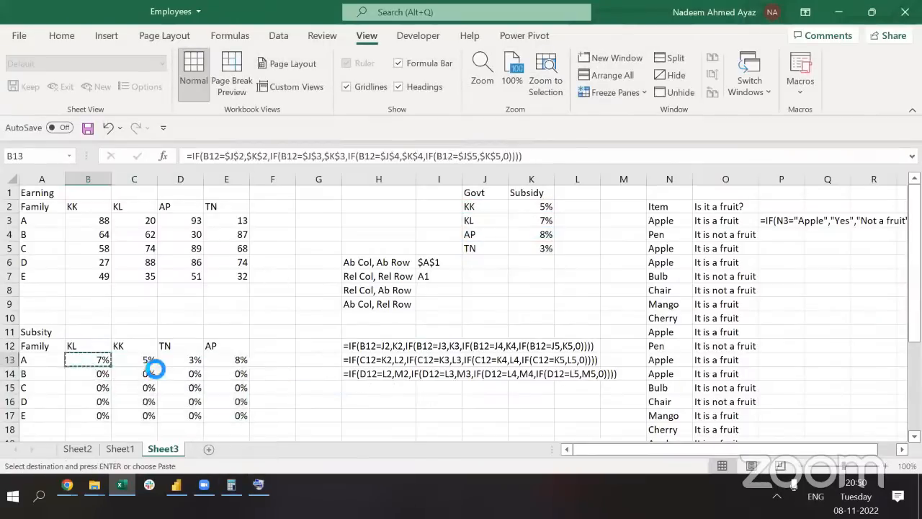
{"action": "key", "text": "ctrl+z"}
{"action": "key", "text": "ctrl+z"}
{"action": "key", "text": "ctrl+z"}
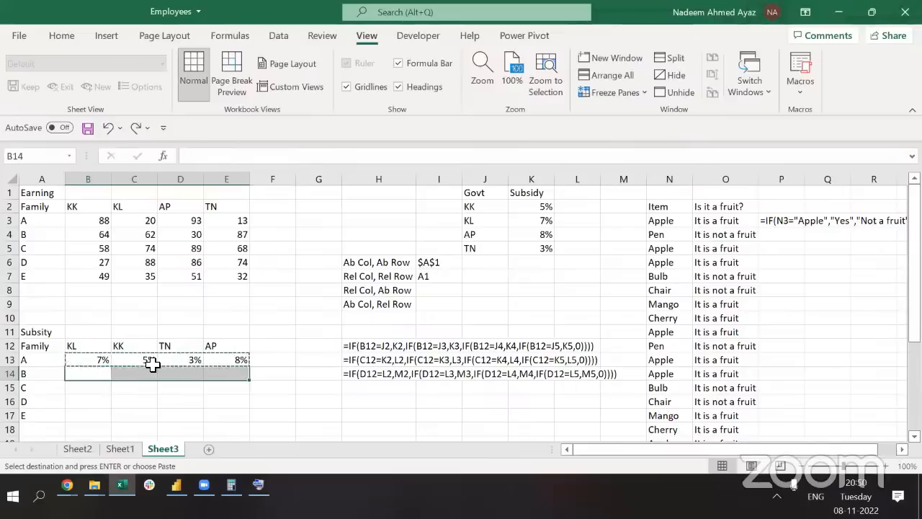
{"action": "key", "text": "ctrl+z"}
{"action": "key", "text": "ctrl+z"}
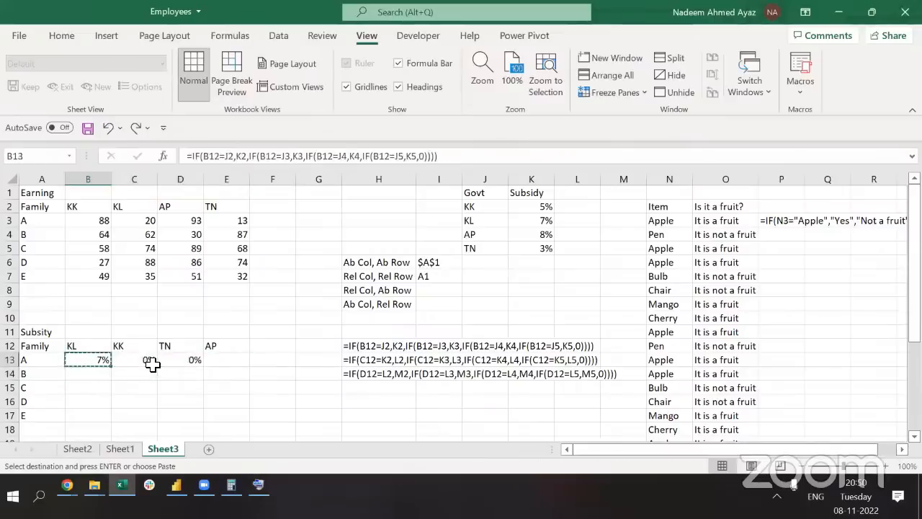
{"action": "key", "text": "F2"}
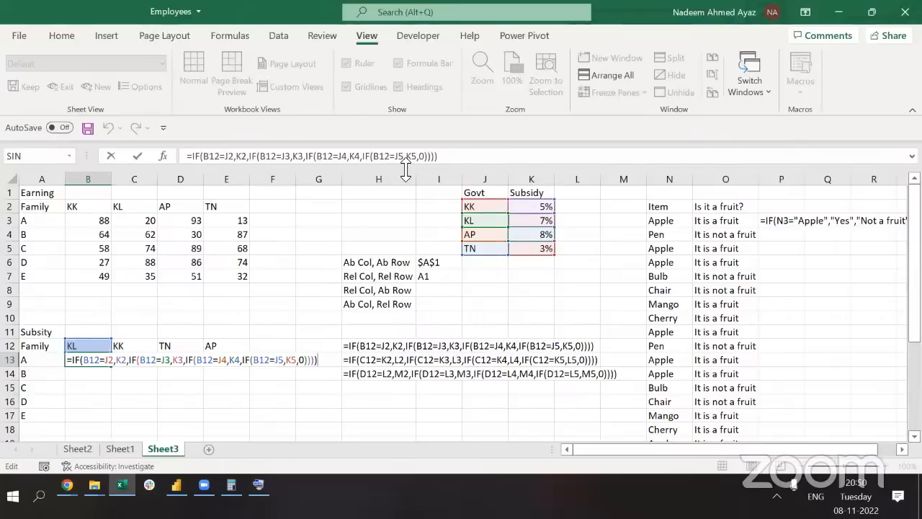
Copy B13's relative IF formula into C13 and inspect its shifted references
{"action": "key", "text": "ctrl+Return"}
{"action": "key", "text": "ctrl+c"}
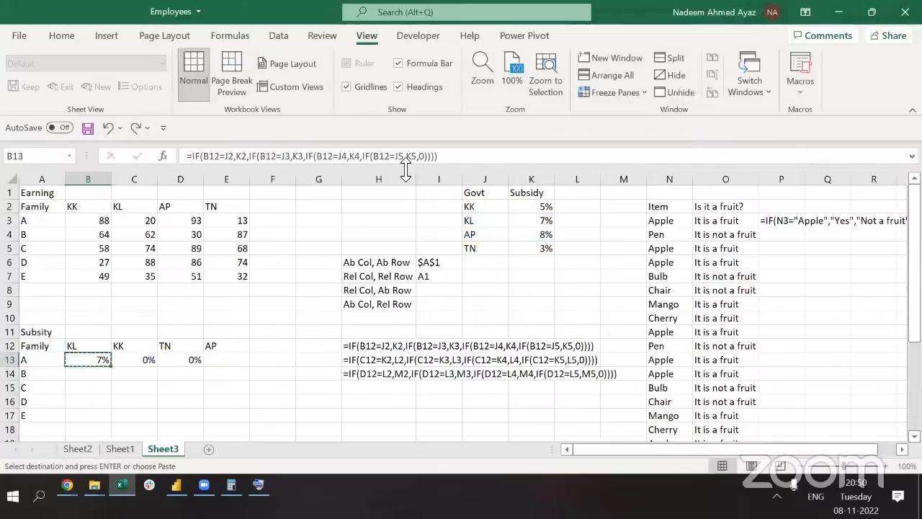
{"action": "key", "text": "shift+Up"}
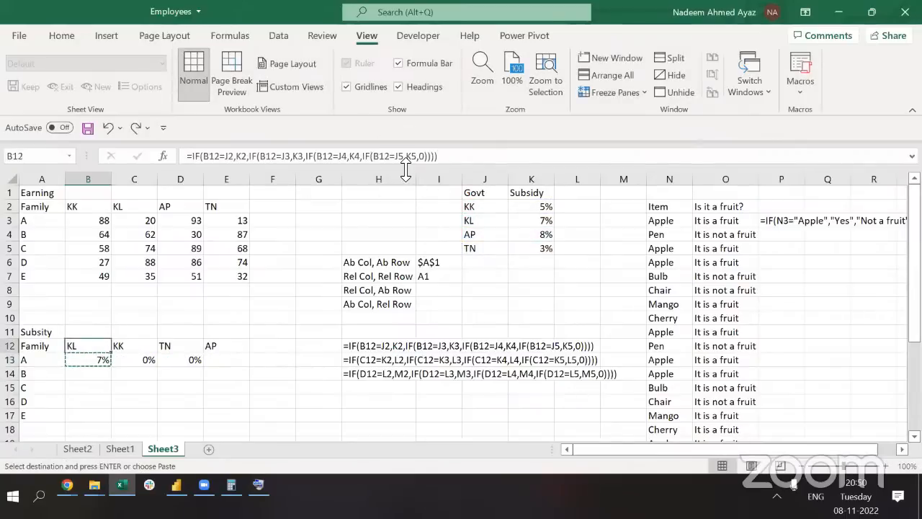
{"action": "key", "text": "shift+Down"}
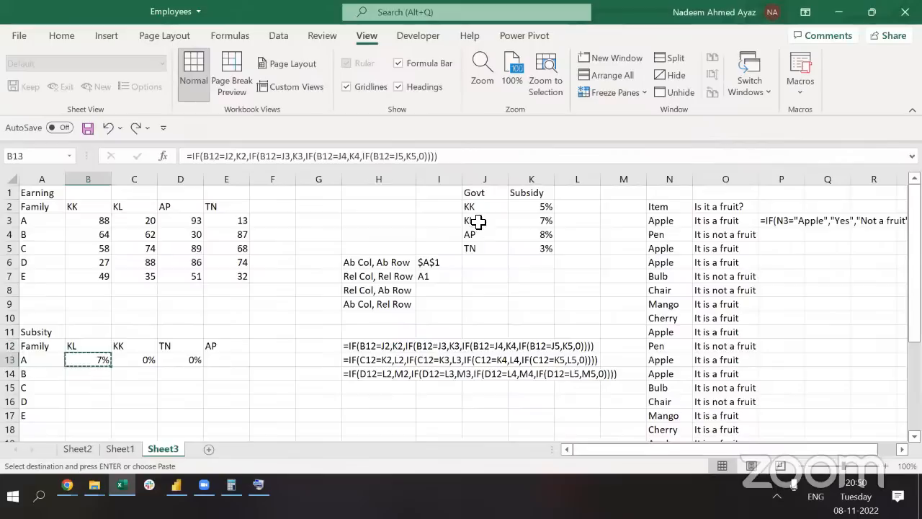
{"action": "left_click", "coordinate": [135, 364]}
{"action": "key", "text": "ctrl+v"}
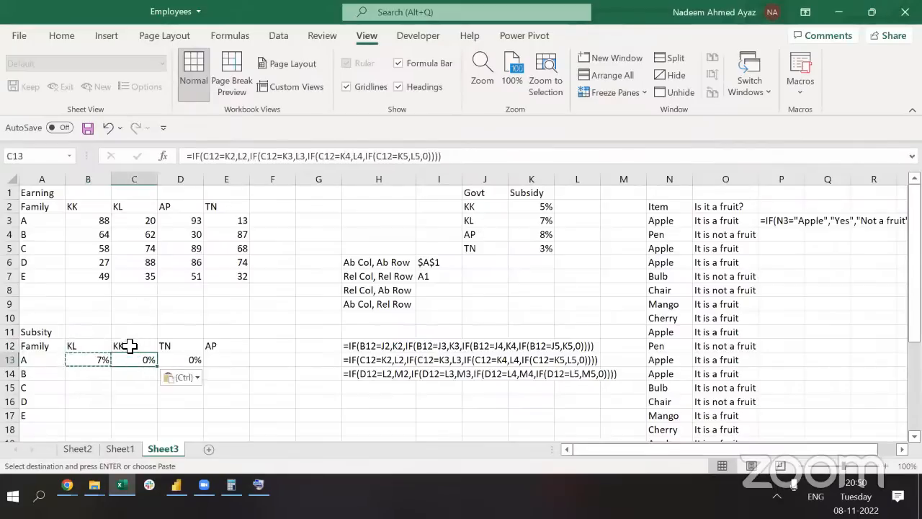
{"action": "double_click", "coordinate": [129, 360]}
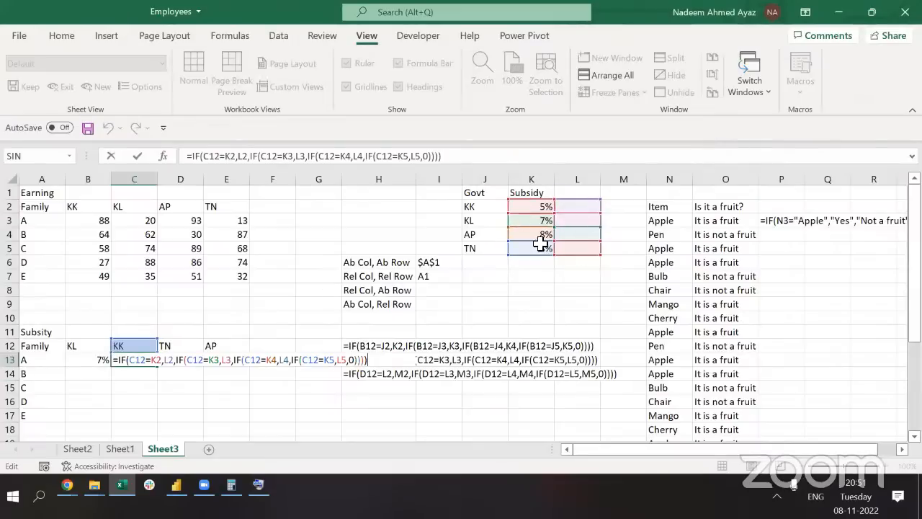
{"action": "key", "text": "ctrl+Return"}
Copy the formula on into D13 and E13, then compare with the J2:K5 lookup table
{"action": "key", "text": "ctrl+c"}
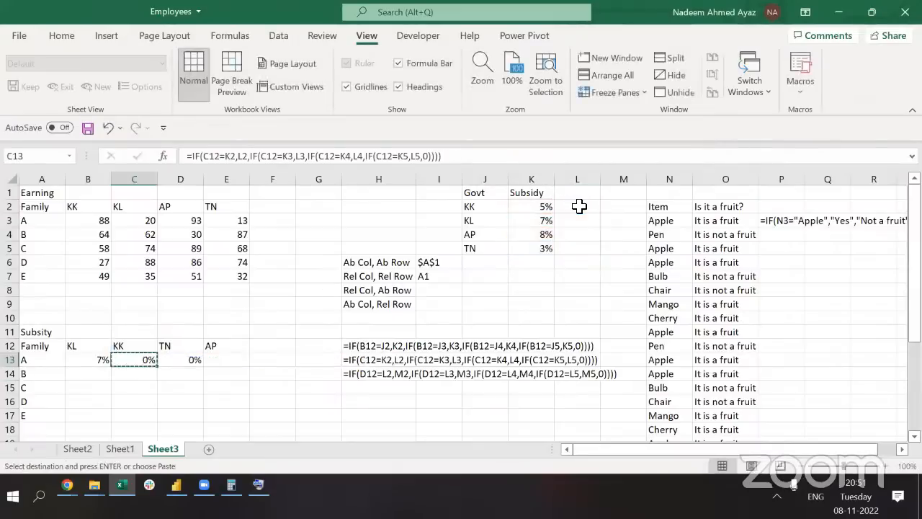
{"action": "key", "text": "Right"}
{"action": "key", "text": "ctrl+v"}
{"action": "key", "text": "Escape"}
{"action": "key", "text": "F2"}
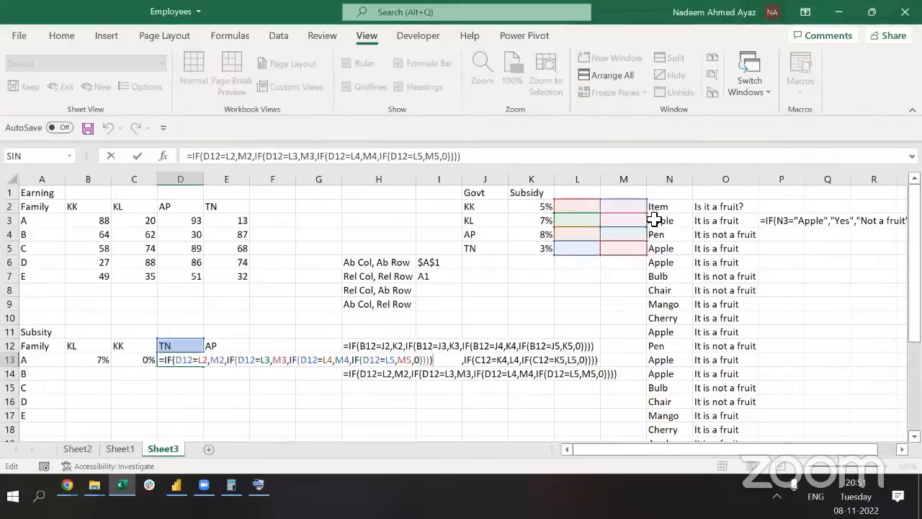
{"action": "key", "text": "ctrl+Return"}
{"action": "key", "text": "ctrl+c"}
{"action": "key", "text": "Right"}
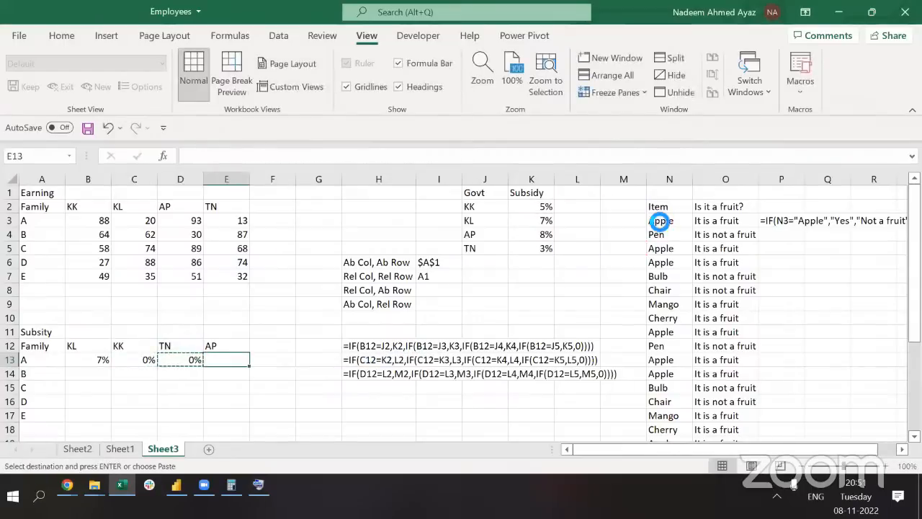
{"action": "key", "text": "ctrl+v"}
{"action": "key", "text": "Escape"}
{"action": "key", "text": "F2"}
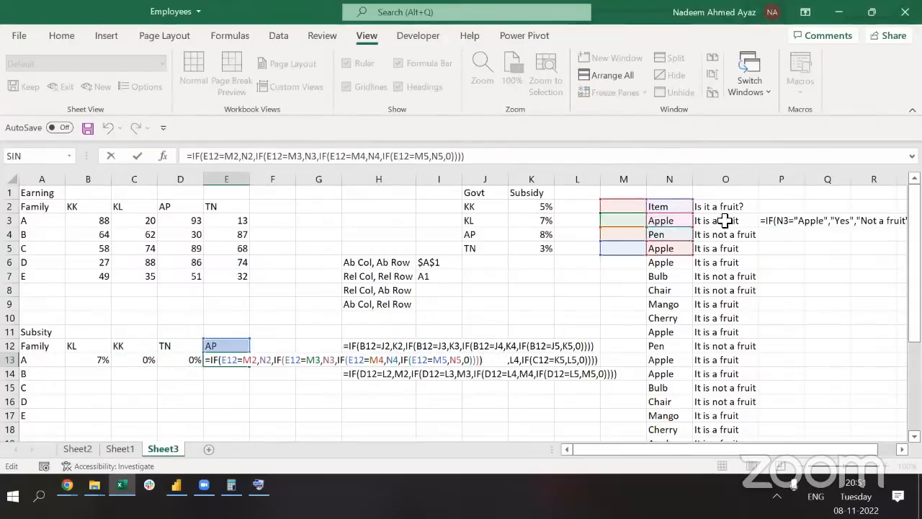
{"action": "key", "text": "ctrl+Return"}
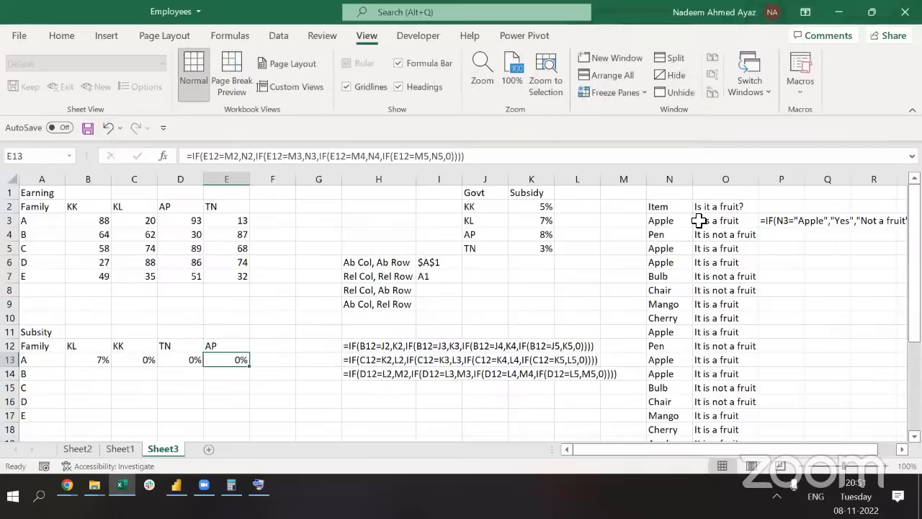
{"action": "key", "text": "Left"}
{"action": "key", "text": "Left"}
{"action": "key", "text": "Left"}
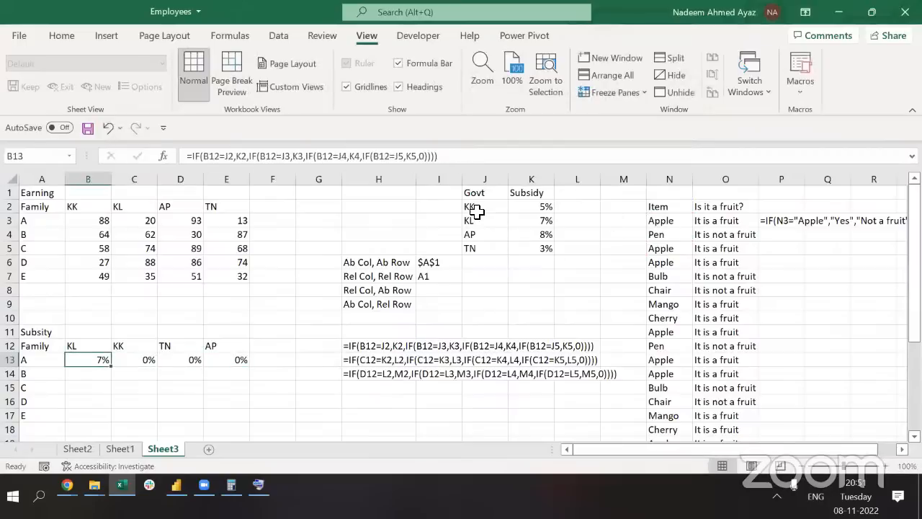
{"action": "left_click_drag", "start_coordinate": [470, 206], "coordinate": [552, 249]}
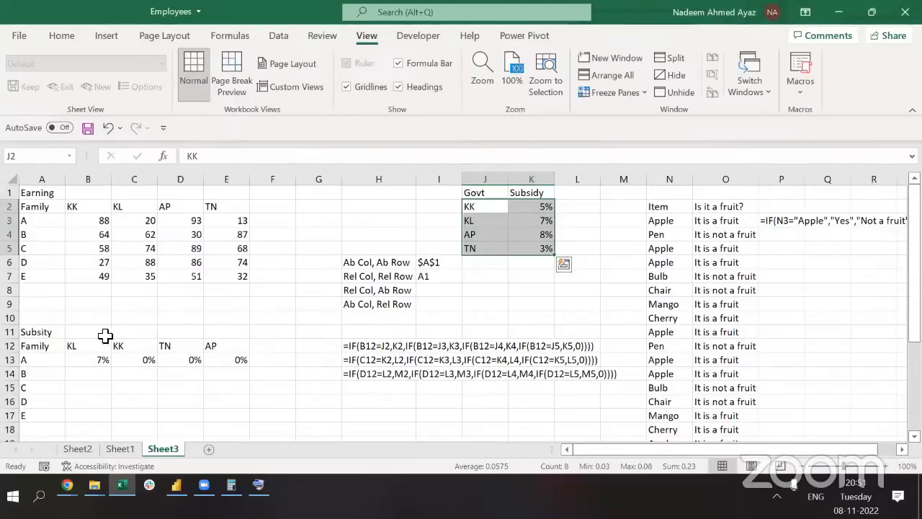
In B13's formula, make the J2, K2, J3 and K3 lookup references absolute
{"action": "left_click", "coordinate": [76, 362]}
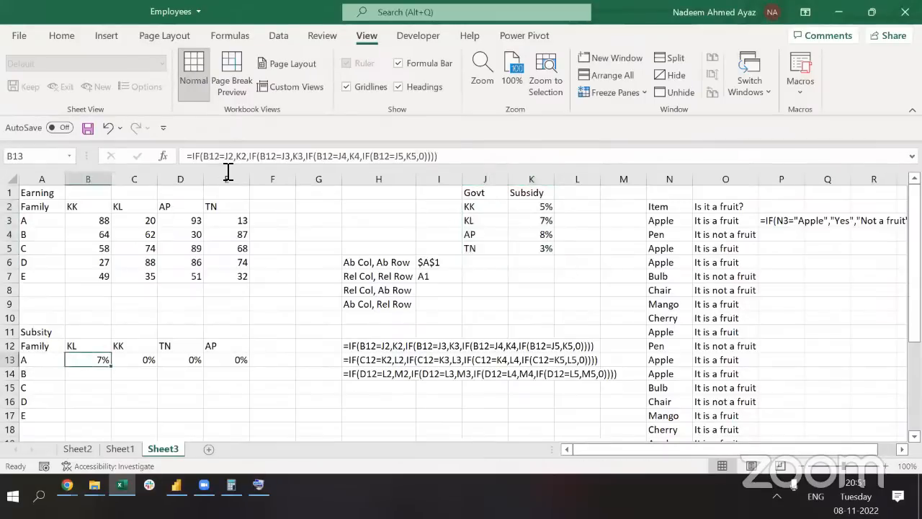
{"action": "left_click", "coordinate": [227, 172]}
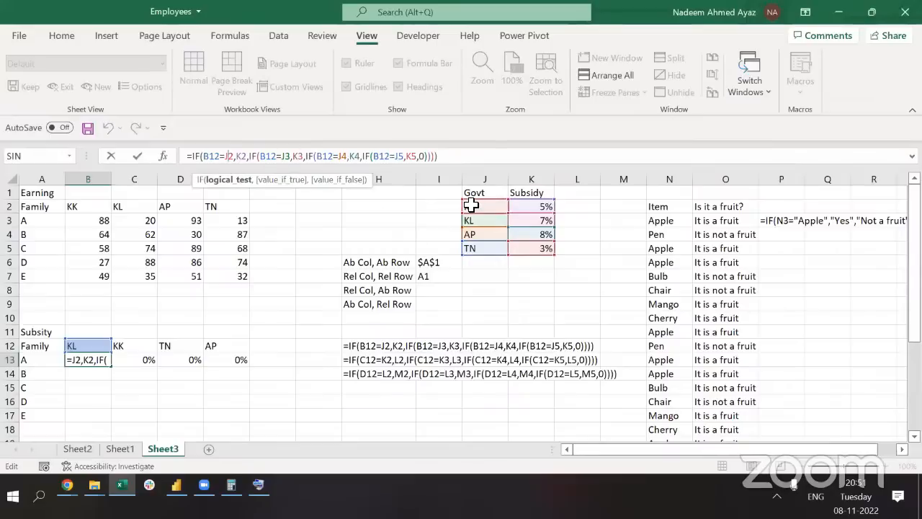
{"action": "key", "text": "F4"}
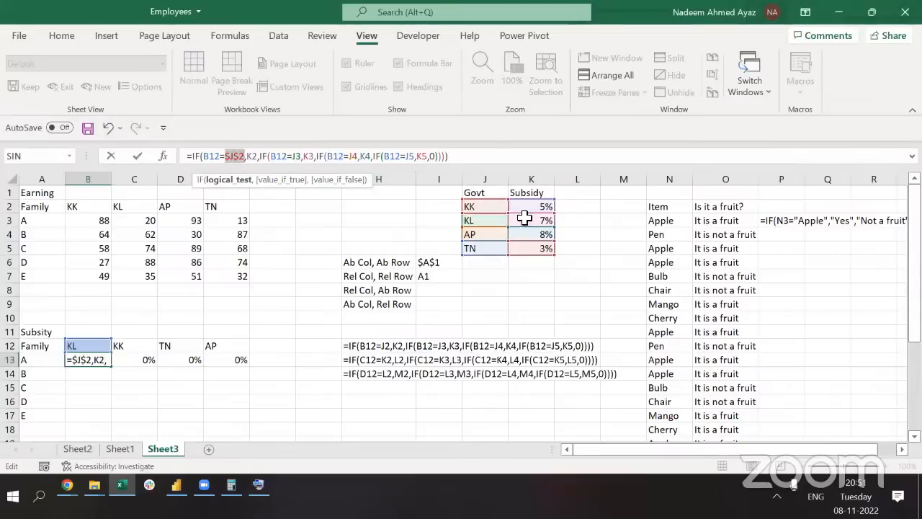
{"action": "left_click", "coordinate": [261, 155]}
{"action": "key", "text": "F4"}
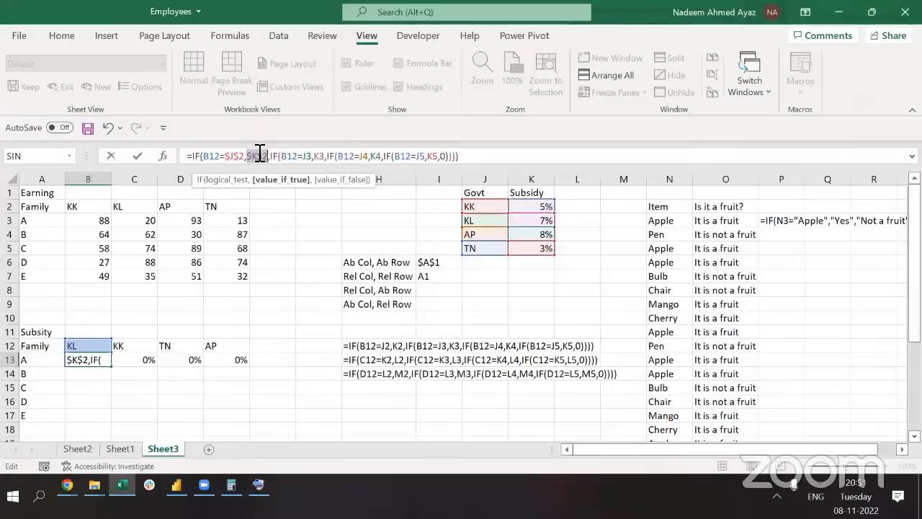
{"action": "left_click", "coordinate": [314, 156]}
{"action": "key", "text": "F4"}
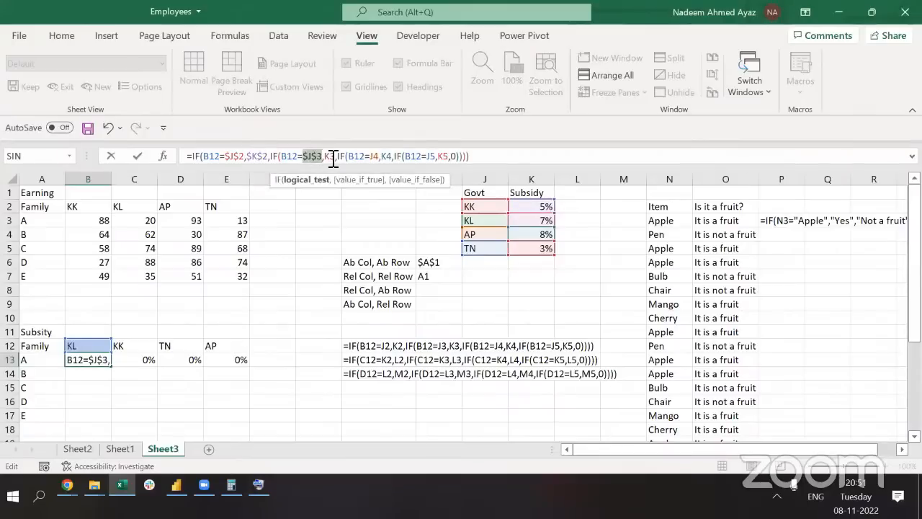
{"action": "left_click", "coordinate": [332, 156]}
{"action": "key", "text": "F4"}
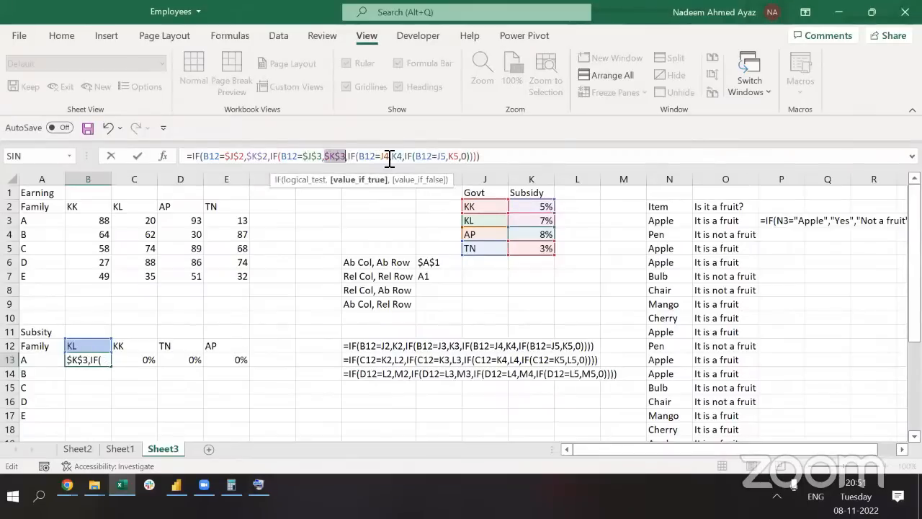
Make J4, K4, J5 and K5 absolute too, commit B13 and copy it
{"action": "left_click", "coordinate": [389, 156]}
{"action": "key", "text": "F4"}
{"action": "left_click", "coordinate": [414, 156]}
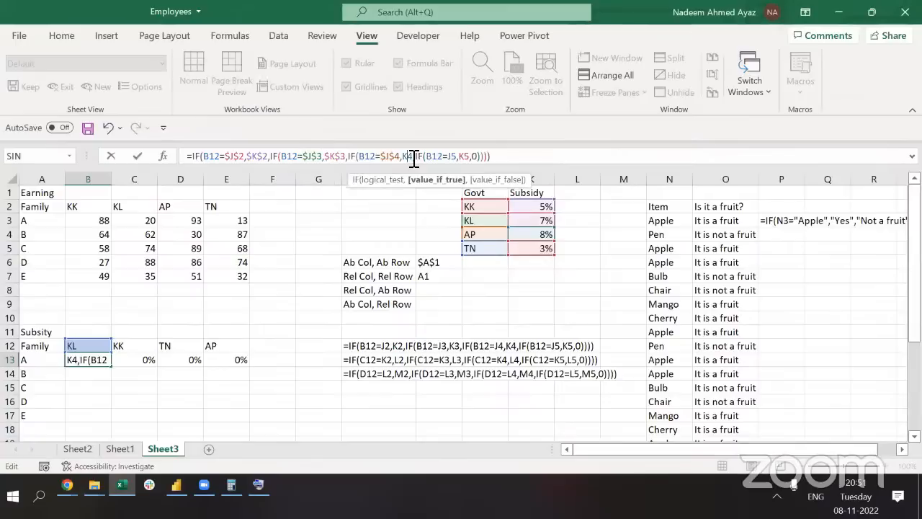
{"action": "key", "text": "F4"}
{"action": "left_click", "coordinate": [465, 156]}
{"action": "key", "text": "F4"}
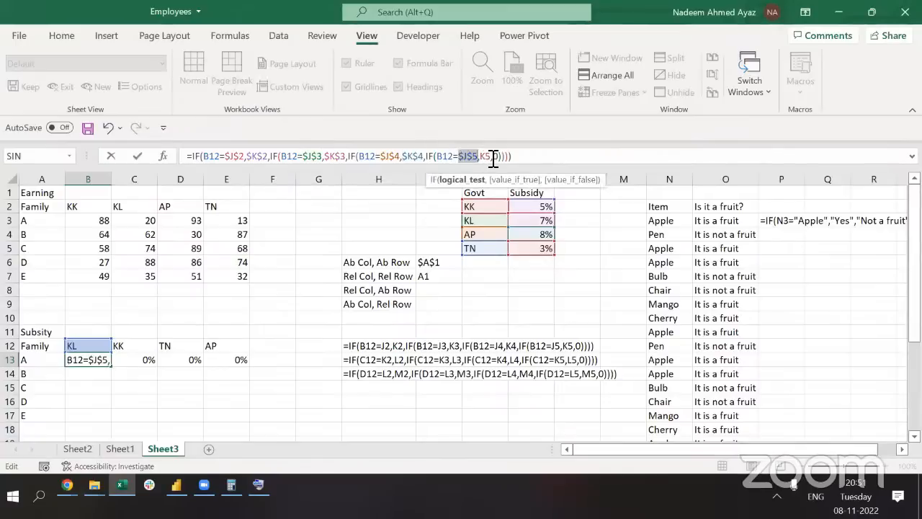
{"action": "left_click", "coordinate": [490, 156]}
{"action": "key", "text": "F4"}
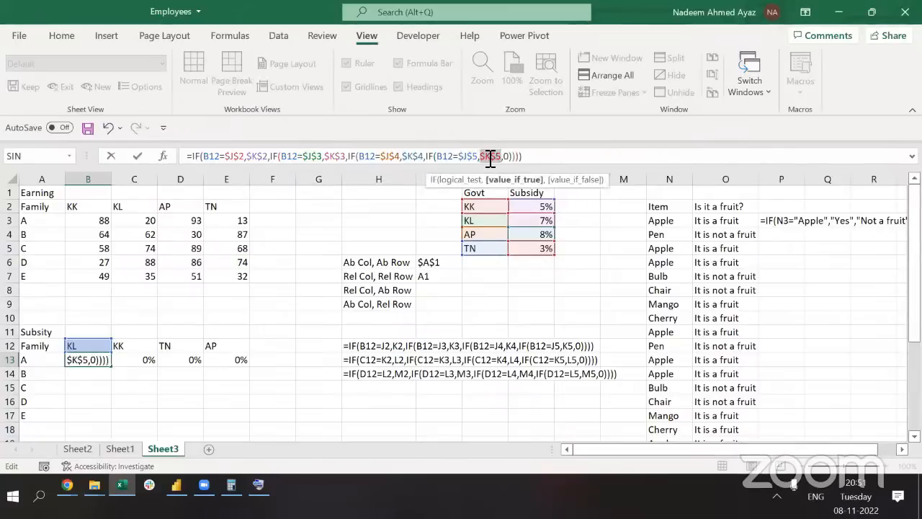
{"action": "key", "text": "Return"}
{"action": "key", "text": "Up"}
{"action": "key", "text": "ctrl+c"}
Paste B13's formula across C13:E13 and check the D13 and E13 formulas
{"action": "key", "text": "Return"}
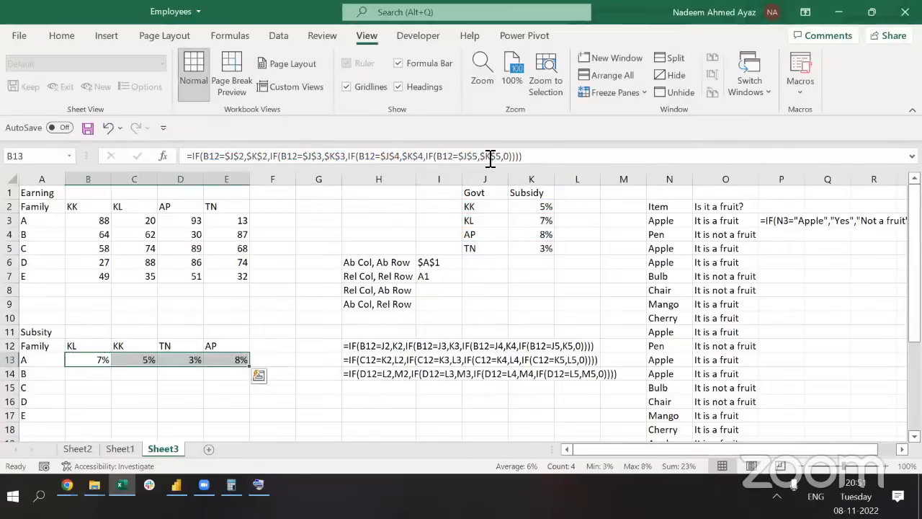
{"action": "key", "text": "Down"}
{"action": "key", "text": "Up"}
{"action": "key", "text": "Right"}
{"action": "key", "text": "Right"}
{"action": "key", "text": "F2"}
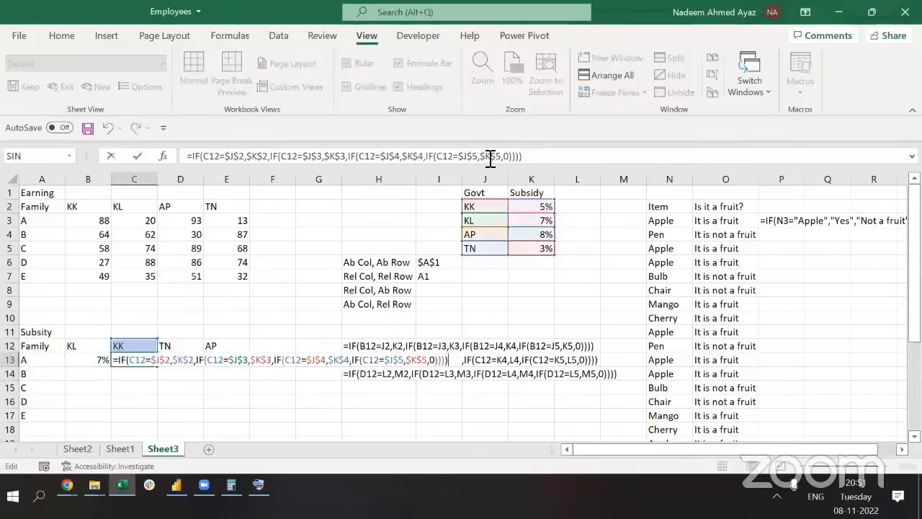
{"action": "key", "text": "Escape"}
{"action": "key", "text": "Right"}
{"action": "key", "text": "F2"}
{"action": "key", "text": "Escape"}
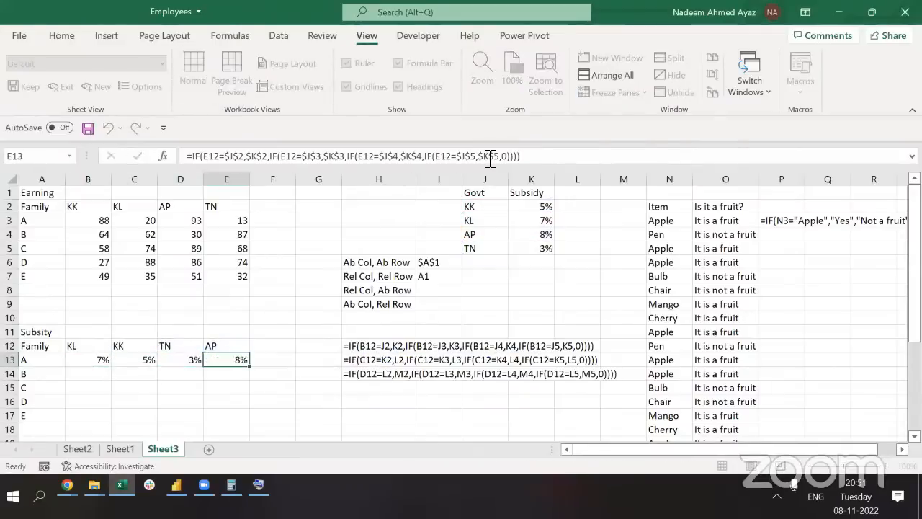
{"action": "key", "text": "Left"}
{"action": "key", "text": "Left"}
{"action": "key", "text": "Left"}
{"action": "key", "text": "shift+Right"}
{"action": "key", "text": "shift+Right"}
{"action": "key", "text": "shift+Right"}
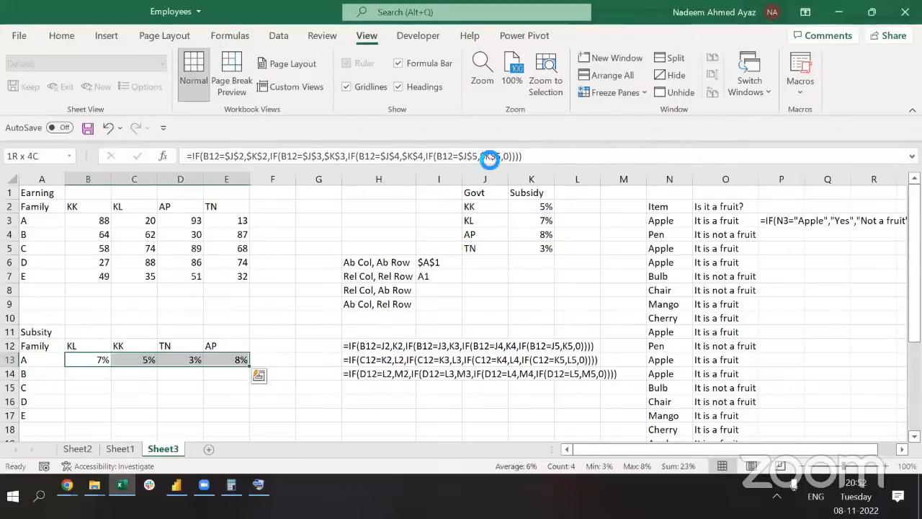
Copy B13:E13 into B14:E17 and inspect the B14–B16 formulas, which return 0%
{"action": "key", "text": "ctrl+c"}
{"action": "key", "text": "Down"}
{"action": "key", "text": "shift+Down"}
{"action": "key", "text": "shift+Down"}
{"action": "key", "text": "shift+Down"}
{"action": "key", "text": "Return"}
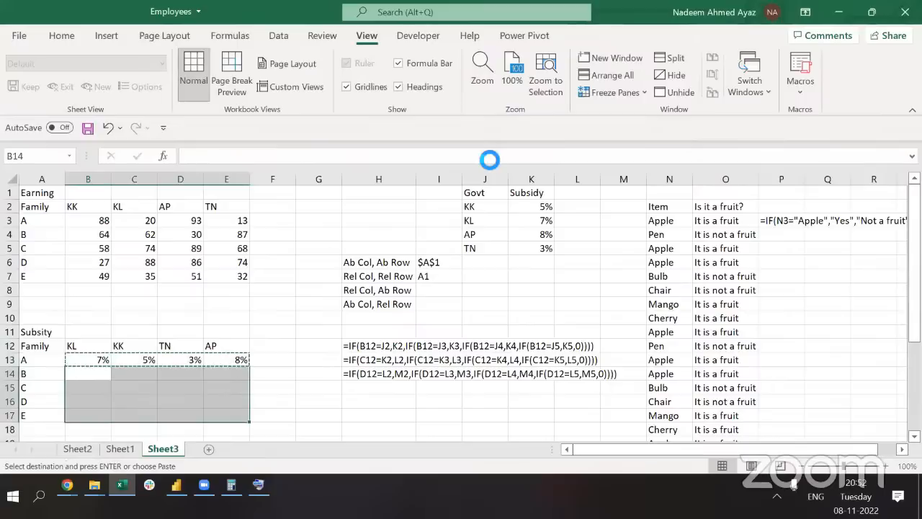
{"action": "key", "text": "F2"}
{"action": "key", "text": "Return"}
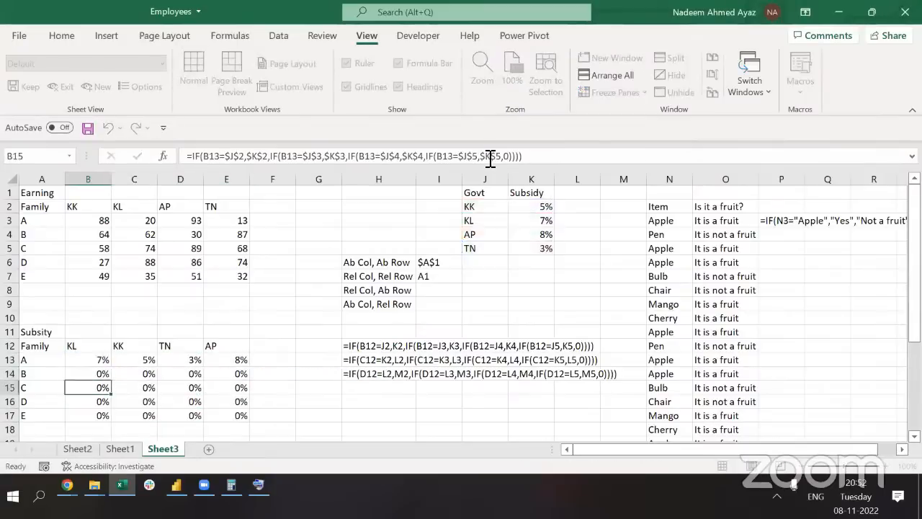
{"action": "key", "text": "F2"}
{"action": "key", "text": "Return"}
{"action": "key", "text": "F2"}
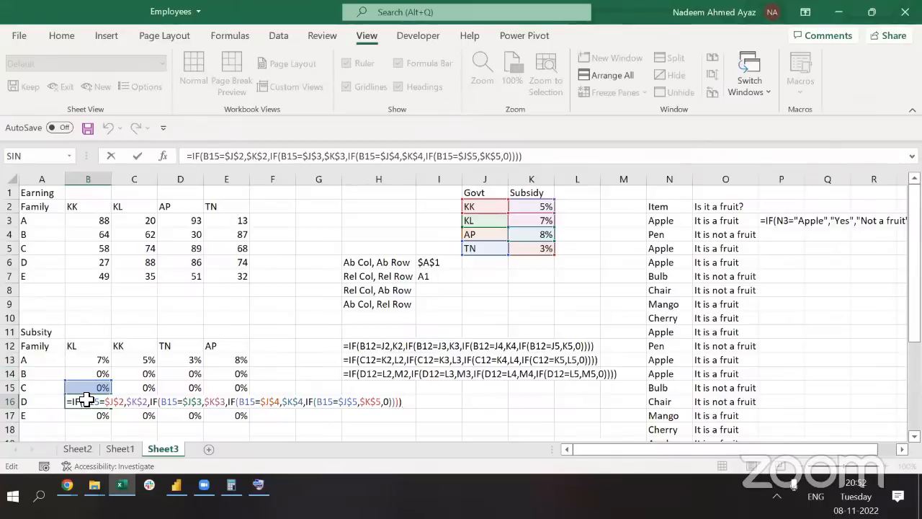
{"action": "key", "text": "Escape"}
{"action": "key", "text": "Up"}
{"action": "key", "text": "Up"}
{"action": "key", "text": "Up"}
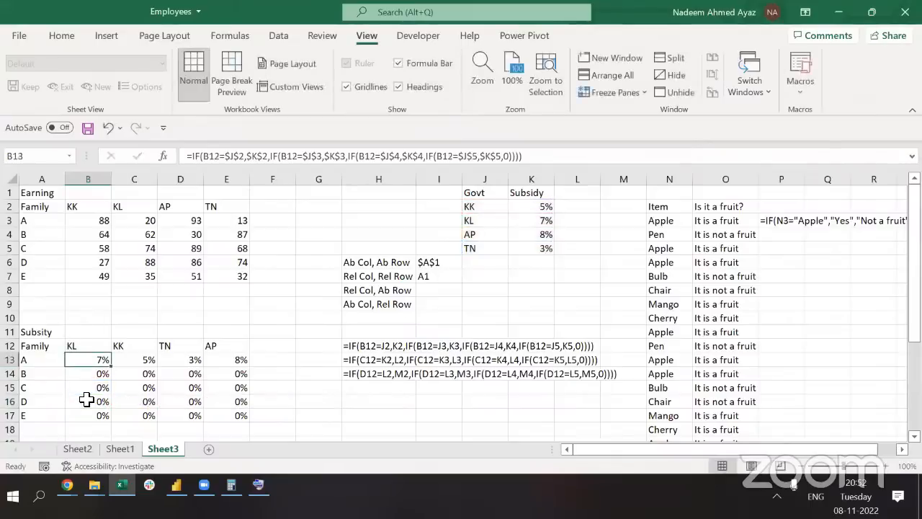
Lock the header row in all four B12 references of B13's formula as B$12
{"action": "left_click", "coordinate": [203, 160]}
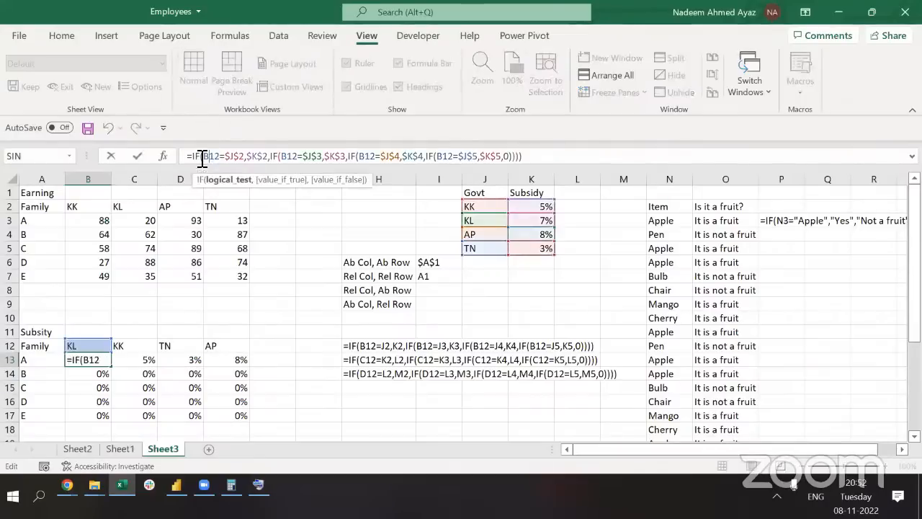
{"action": "type", "text": "$"}
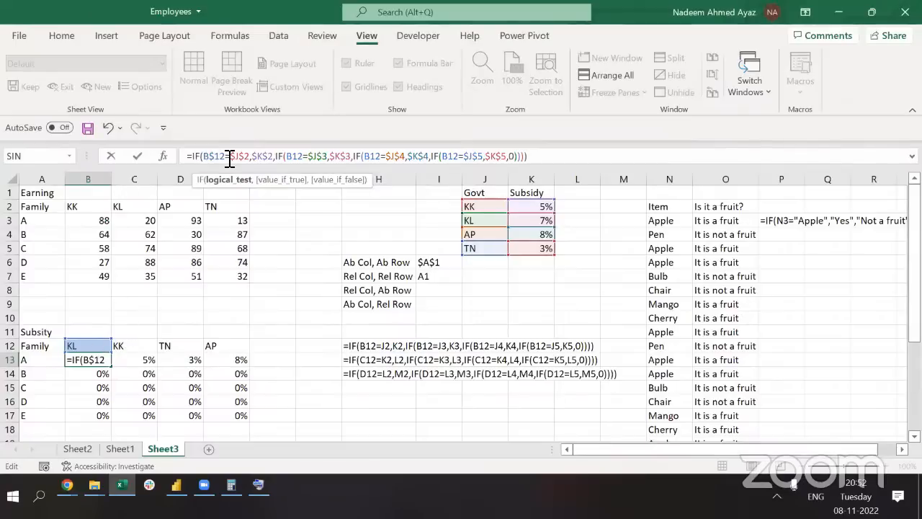
{"action": "left_click", "coordinate": [298, 162]}
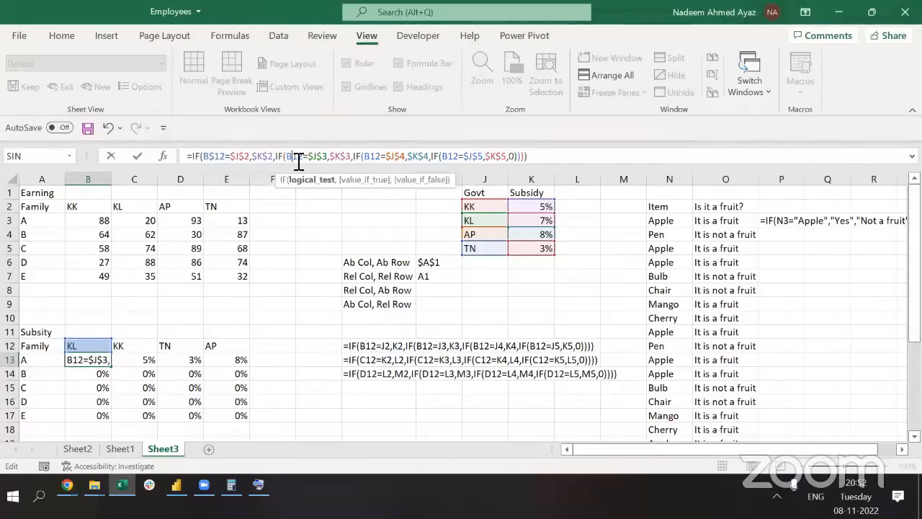
{"action": "type", "text": "$"}
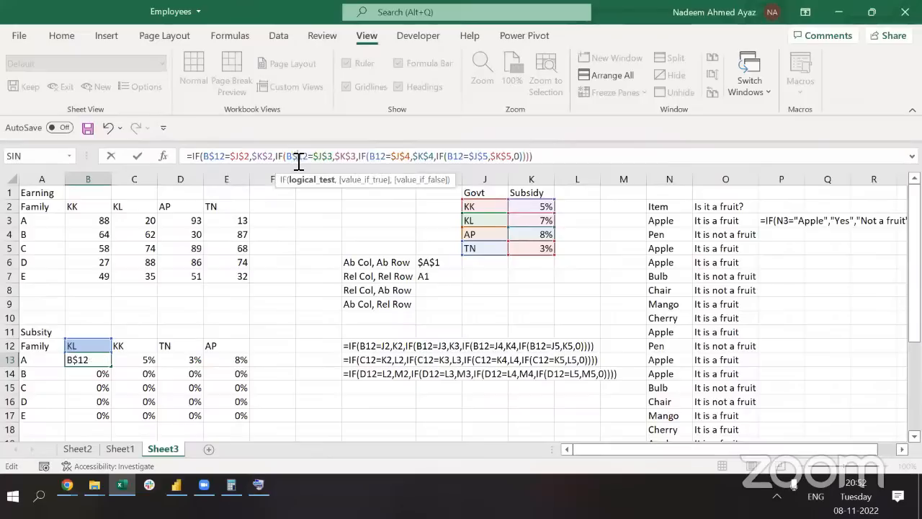
{"action": "left_click", "coordinate": [379, 158]}
{"action": "type", "text": "$"}
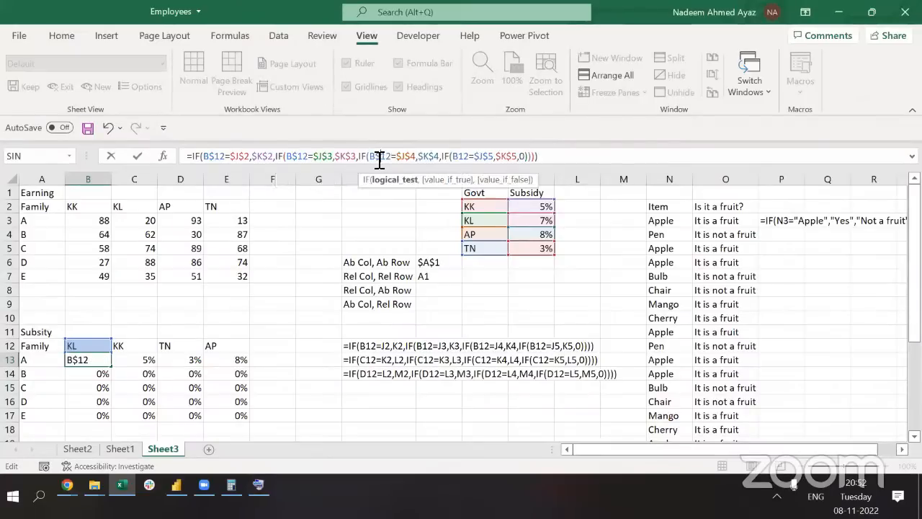
{"action": "left_click", "coordinate": [463, 159]}
{"action": "type", "text": "$"}
{"action": "key", "text": "ctrl+Return"}
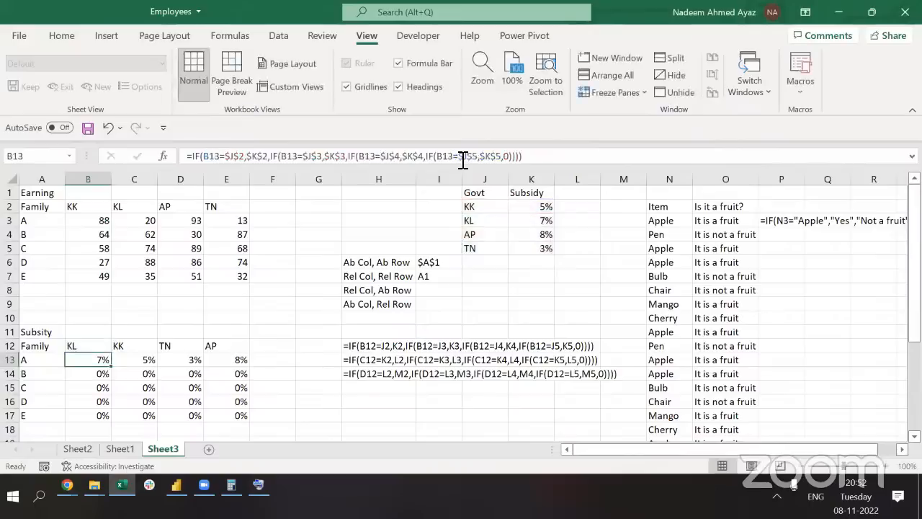
Fill B13's formula throughout B13:E17 so rows B–E show 7%, 5%, 3% and 8%
{"action": "key", "text": "ctrl+c"}
{"action": "key", "text": "ctrl+shift+Right"}
{"action": "key", "text": "ctrl+shift+Down"}
{"action": "key", "text": "Return"}
{"action": "key", "text": "Down"}
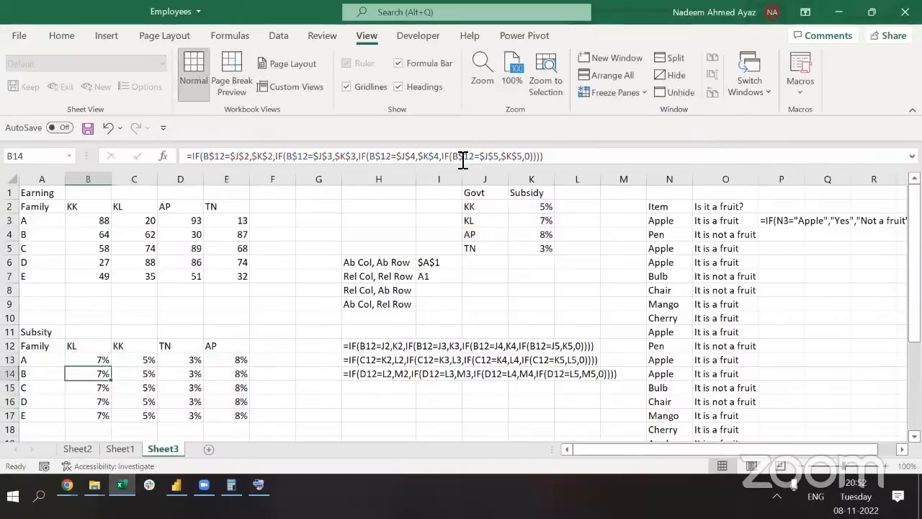
{"action": "key", "text": "Up"}
{"action": "key", "text": "ctrl+shift+Right"}
{"action": "key", "text": "ctrl+shift+Down"}
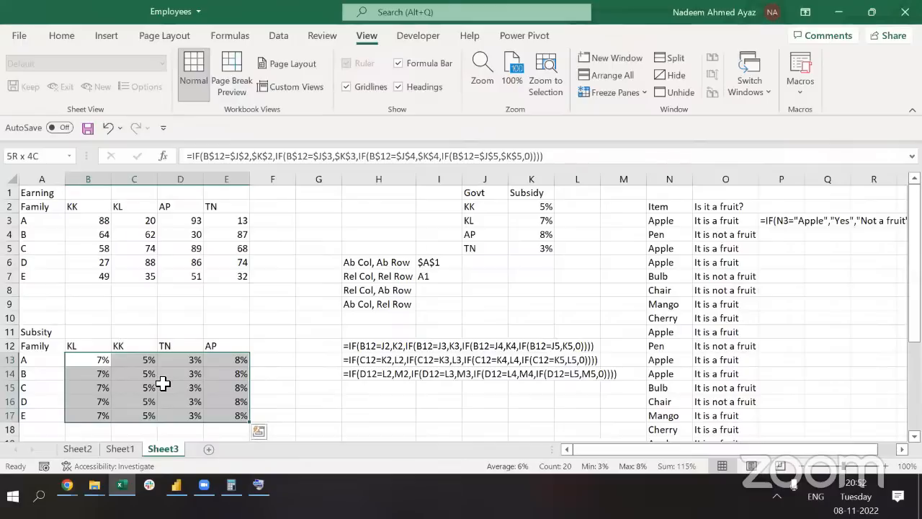
{"action": "key", "text": "Down"}
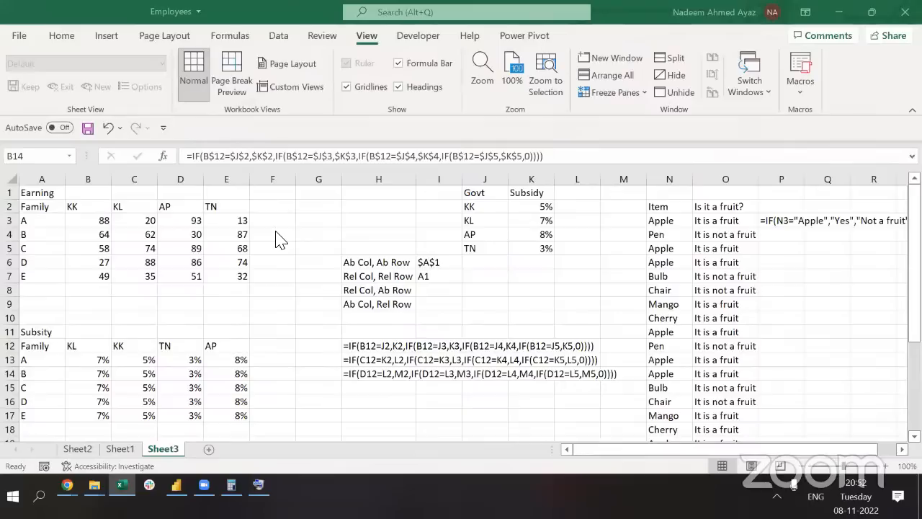
{"action": "left_click", "coordinate": [101, 376]}
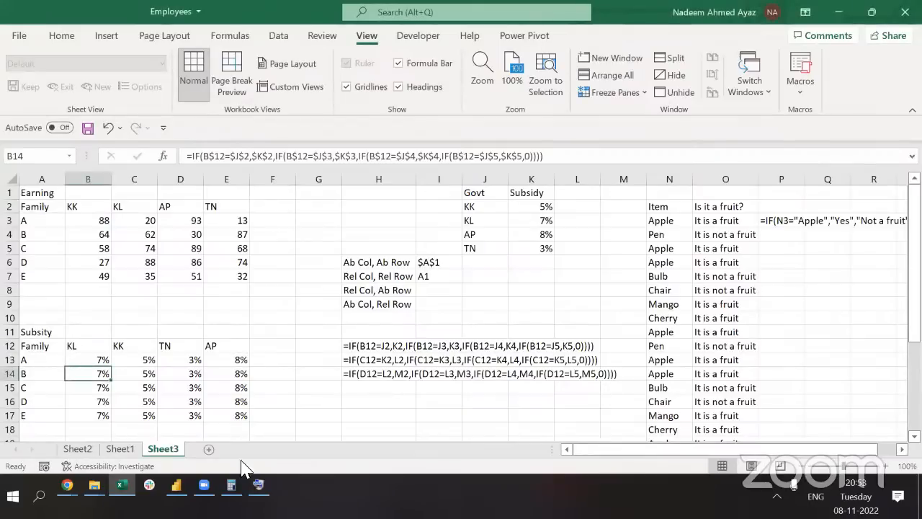
{"action": "left_click", "coordinate": [380, 264]}
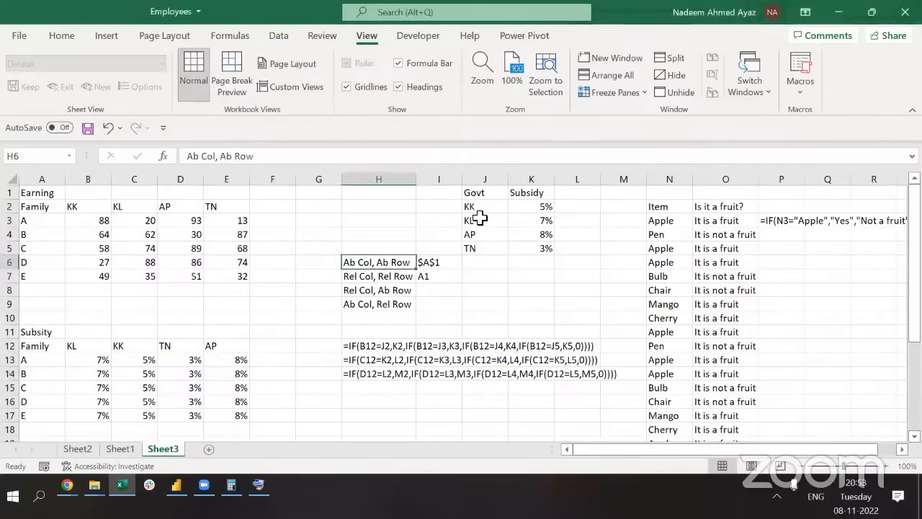
{"action": "left_click", "coordinate": [88, 387]}
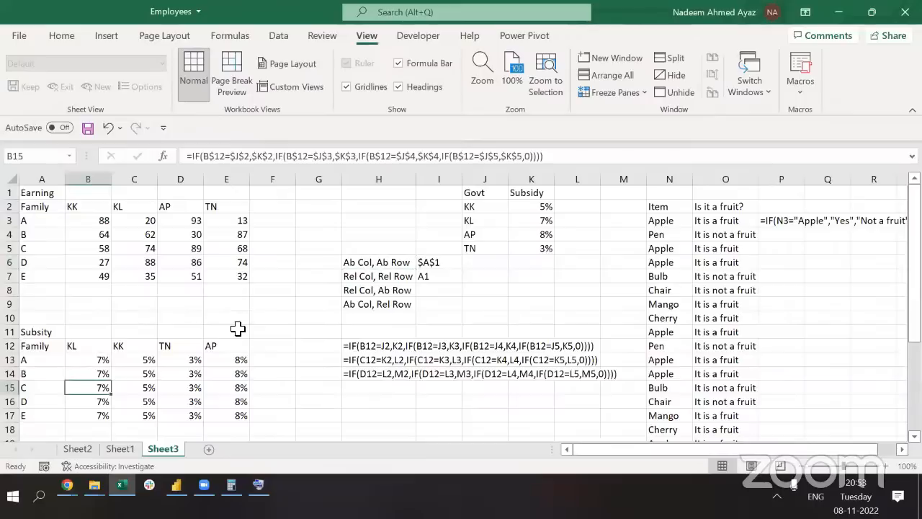
{"action": "key", "text": "F2"}
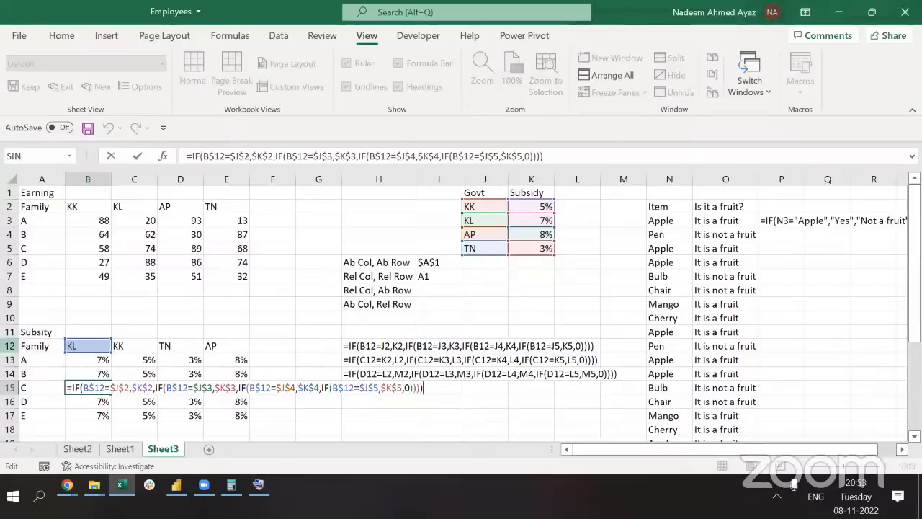
{"action": "key", "text": "ctrl+Return"}
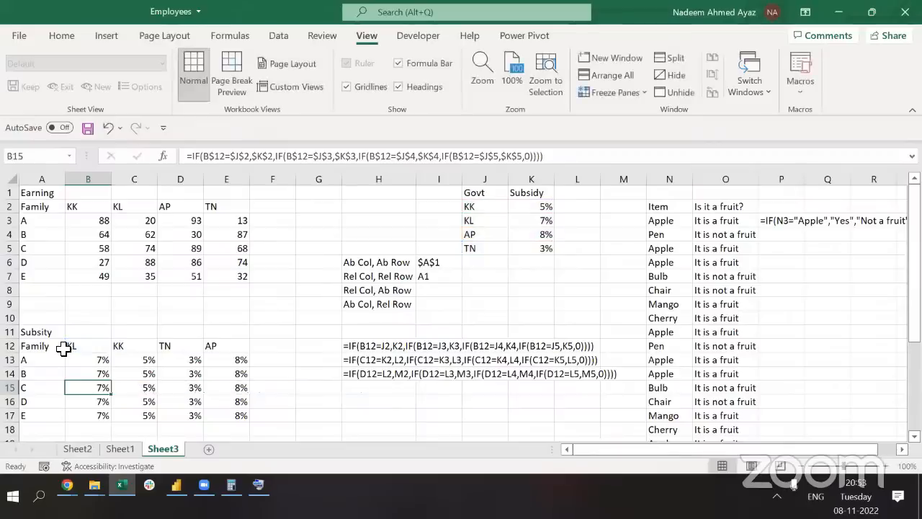
{"action": "left_click", "coordinate": [63, 348]}
{"action": "key", "text": "Up"}
{"action": "key", "text": "ctrl+Down"}
{"action": "key", "text": "ctrl+Down"}
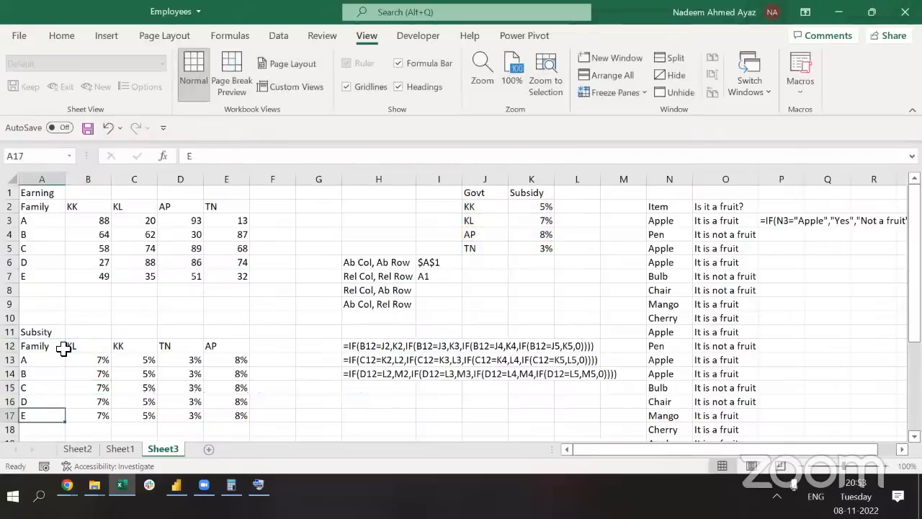
{"action": "key", "text": "ctrl+Up"}
{"action": "key", "text": "Down"}
{"action": "key", "text": "Down"}
{"action": "type", "text": "Fina"}
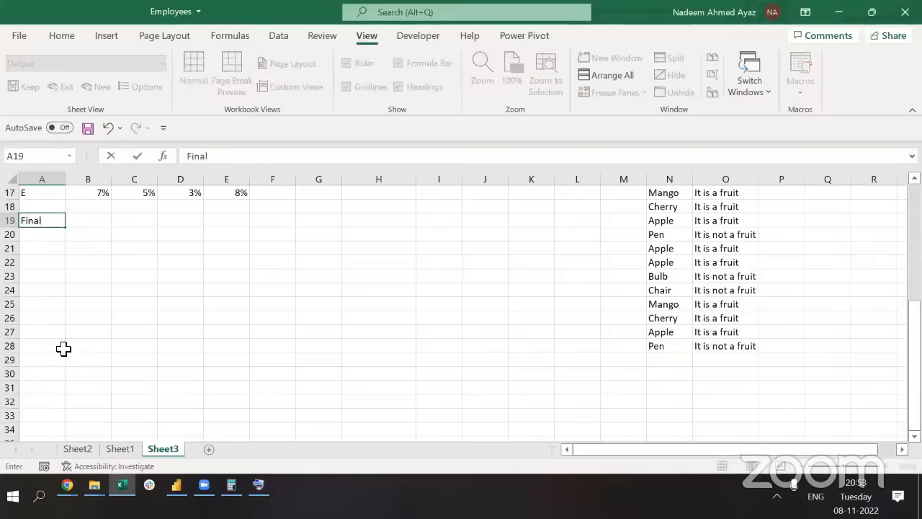
{"action": "type", "text": "l Amoun"}
{"action": "key", "text": "BackSpace"}
{"action": "key", "text": "BackSpace"}
{"action": "key", "text": "BackSpace"}
{"action": "key", "text": "BackSpace"}
{"action": "key", "text": "BackSpace"}
{"action": "type", "text": "Earni"}
{"action": "type", "text": "ng 2"}
{"action": "key", "text": "BackSpace"}
{"action": "type", "text": "with "}
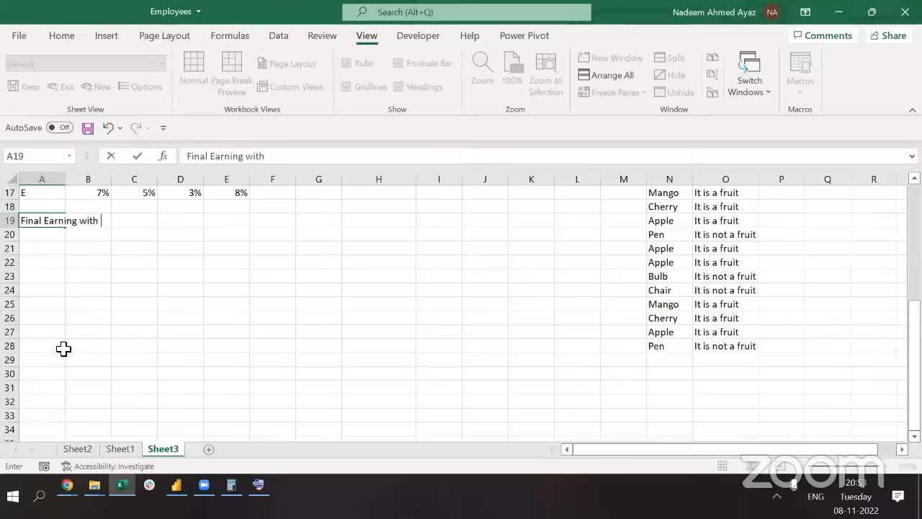
{"action": "type", "text": "Subsidy"}
{"action": "key", "text": "Up"}
{"action": "key", "text": "Up"}
{"action": "key", "text": "Up"}
{"action": "key", "text": "Up"}
{"action": "key", "text": "Up"}
{"action": "key", "text": "Up"}
{"action": "key", "text": "Up"}
{"action": "key", "text": "Up"}
{"action": "key", "text": "Up"}
{"action": "key", "text": "Up"}
{"action": "key", "text": "Up"}
{"action": "key", "text": "Up"}
{"action": "key", "text": "Up"}
{"action": "key", "text": "Up"}
{"action": "key", "text": "Up"}
{"action": "key", "text": "Up"}
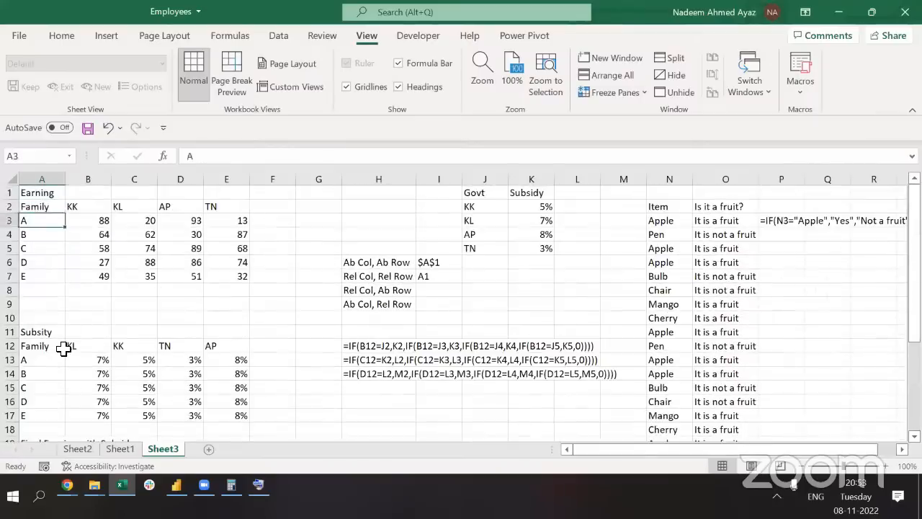
{"action": "key", "text": "Down"}
{"action": "key", "text": "Down"}
{"action": "key", "text": "Down"}
{"action": "key", "text": "Down"}
{"action": "key", "text": "Down"}
{"action": "key", "text": "Down"}
{"action": "key", "text": "Down"}
{"action": "key", "text": "Down"}
{"action": "key", "text": "Down"}
{"action": "key", "text": "shift+Right"}
{"action": "key", "text": "shift+Right"}
{"action": "key", "text": "shift+Right"}
{"action": "key", "text": "shift+Right"}
{"action": "key", "text": "ctrl+c"}
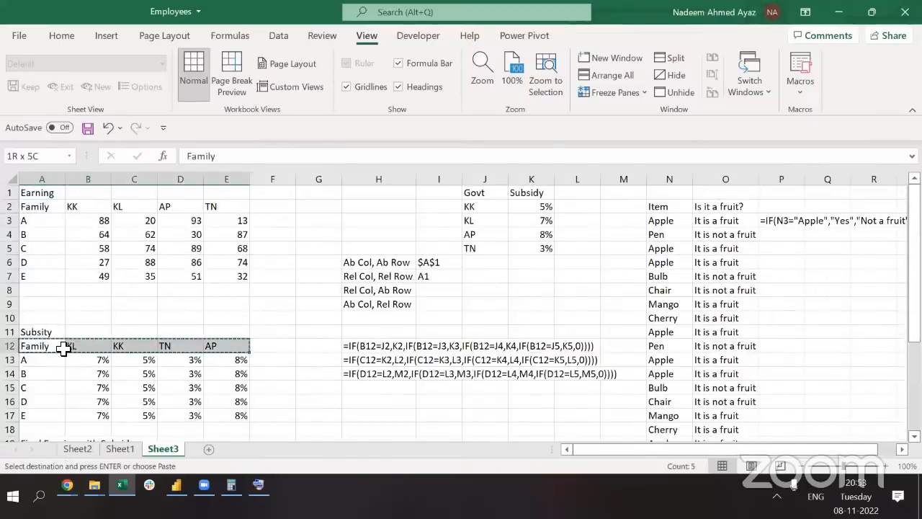
{"action": "key", "text": "Down"}
{"action": "key", "text": "Down"}
{"action": "key", "text": "Down"}
{"action": "key", "text": "Down"}
{"action": "key", "text": "Down"}
{"action": "key", "text": "Down"}
{"action": "key", "text": "Down"}
{"action": "key", "text": "Down"}
{"action": "key", "text": "ctrl+v"}
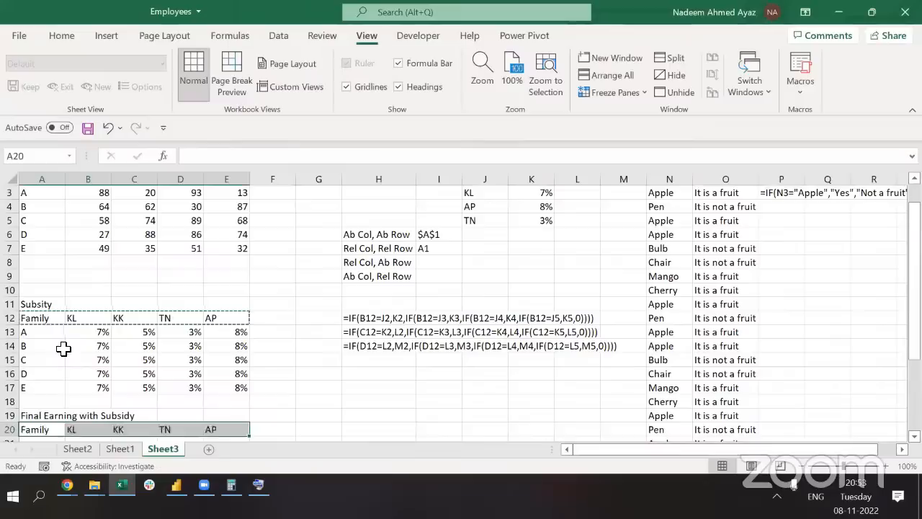
{"action": "key", "text": "Up"}
{"action": "key", "text": "Up"}
{"action": "key", "text": "Up"}
{"action": "key", "text": "Up"}
{"action": "key", "text": "Up"}
{"action": "key", "text": "Up"}
{"action": "key", "text": "Up"}
{"action": "key", "text": "Up"}
{"action": "key", "text": "Down"}
{"action": "key", "text": "shift+Down"}
{"action": "key", "text": "shift+Down"}
{"action": "key", "text": "shift+Down"}
{"action": "key", "text": "shift+Down"}
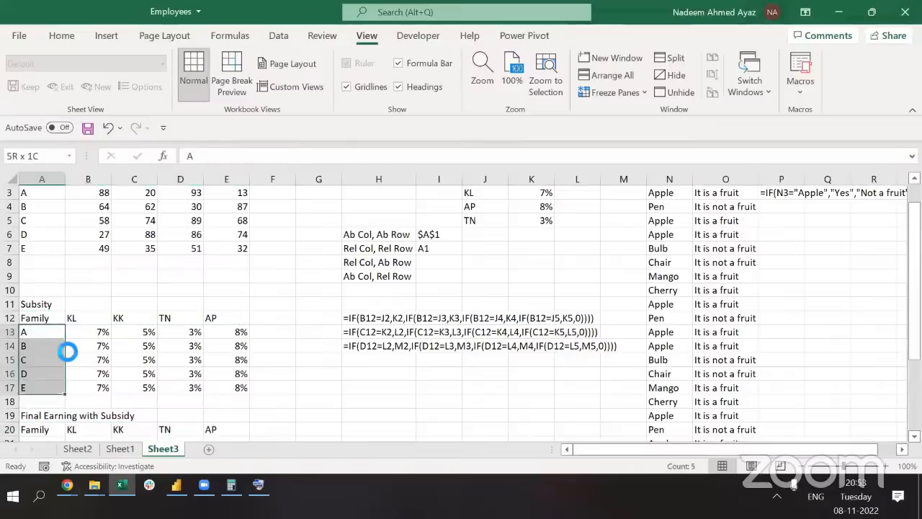
{"action": "key", "text": "ctrl+c"}
{"action": "key", "text": "Down"}
{"action": "key", "text": "Down"}
{"action": "key", "text": "Down"}
{"action": "key", "text": "Down"}
{"action": "key", "text": "Down"}
{"action": "key", "text": "Down"}
{"action": "key", "text": "Down"}
{"action": "key", "text": "Down"}
{"action": "key", "text": "Return"}
{"action": "key", "text": "Up"}
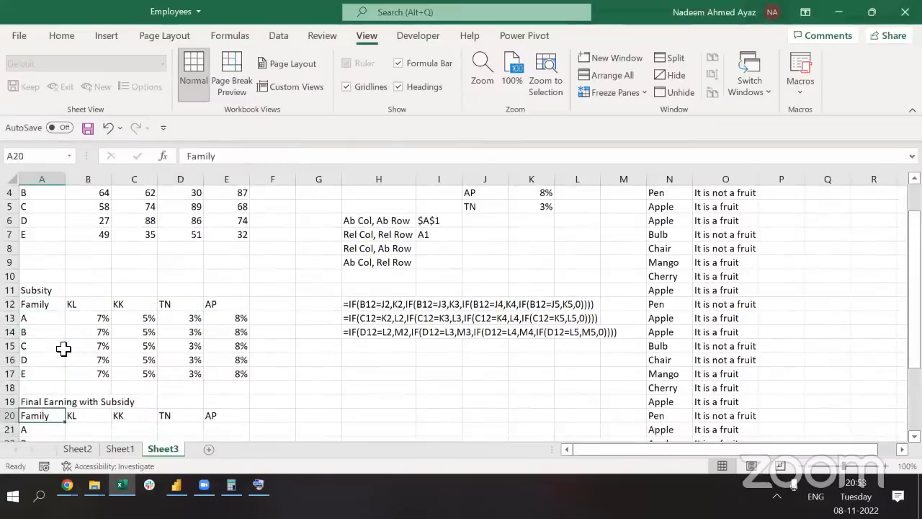
{"action": "key", "text": "ctrl+shift+Right"}
{"action": "key", "text": "ctrl+shift+Down"}
{"action": "key", "text": "Up"}
{"action": "key", "text": "Down"}
{"action": "key", "text": "Up"}
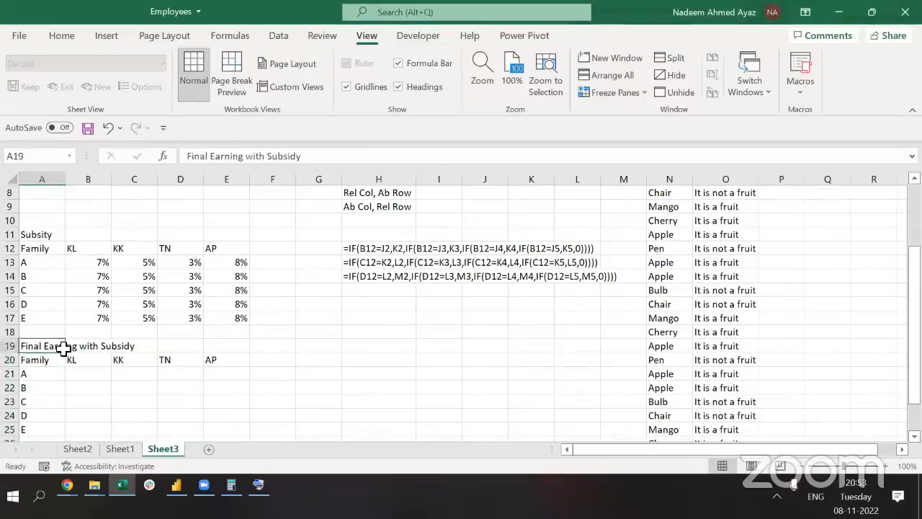
{"action": "key", "text": "Up"}
{"action": "key", "text": "Up"}
{"action": "key", "text": "Up"}
{"action": "key", "text": "Up"}
{"action": "key", "text": "Up"}
{"action": "key", "text": "Up"}
{"action": "key", "text": "Up"}
{"action": "key", "text": "Up"}
{"action": "key", "text": "Right"}
{"action": "key", "text": "Down"}
{"action": "key", "text": "Down"}
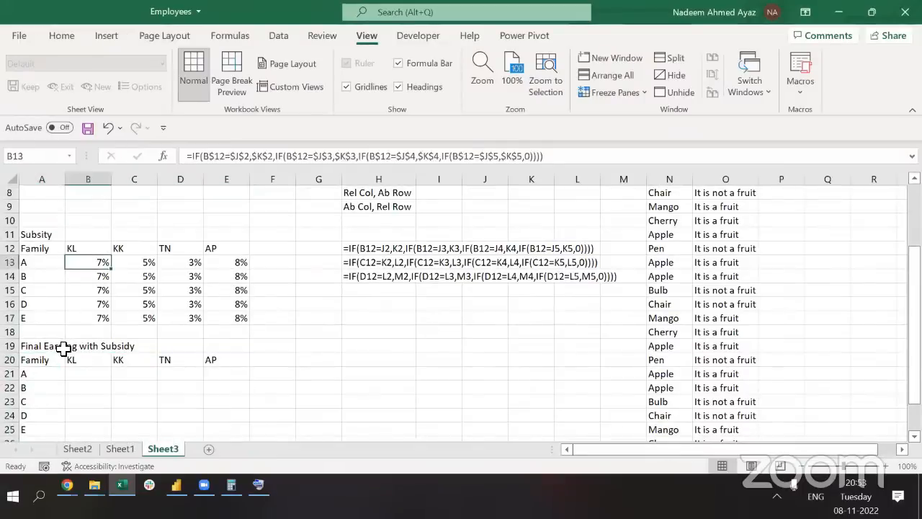
{"action": "key", "text": "Up"}
{"action": "key", "text": "Up"}
{"action": "key", "text": "Up"}
{"action": "key", "text": "Up"}
{"action": "key", "text": "Up"}
{"action": "key", "text": "Up"}
{"action": "key", "text": "Up"}
{"action": "key", "text": "Up"}
{"action": "key", "text": "Up"}
{"action": "key", "text": "Up"}
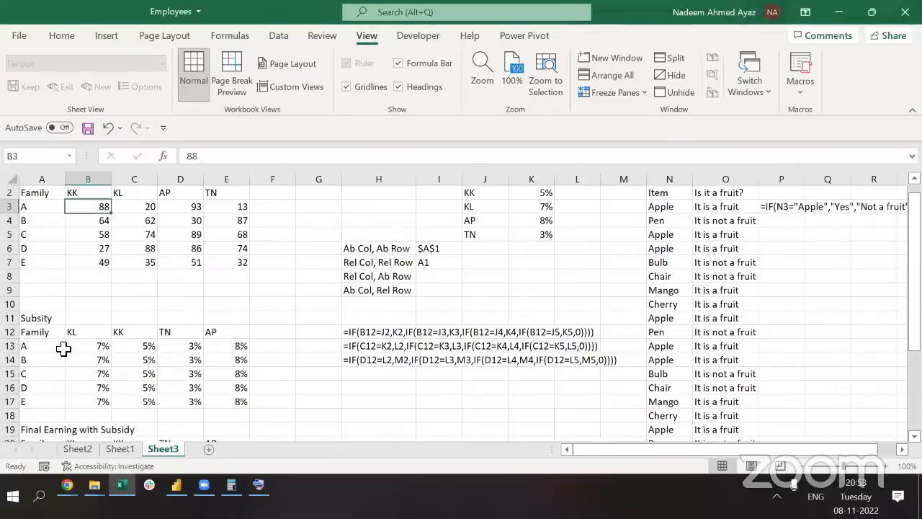
{"action": "key", "text": "Down"}
{"action": "key", "text": "Down"}
{"action": "key", "text": "Down"}
{"action": "key", "text": "Down"}
{"action": "key", "text": "Down"}
{"action": "key", "text": "Down"}
{"action": "key", "text": "Down"}
{"action": "key", "text": "Down"}
{"action": "key", "text": "Down"}
{"action": "key", "text": "Down"}
{"action": "key", "text": "Down"}
{"action": "key", "text": "Down"}
{"action": "key", "text": "Down"}
{"action": "key", "text": "Down"}
{"action": "key", "text": "Down"}
{"action": "key", "text": "Down"}
{"action": "key", "text": "Down"}
{"action": "key", "text": "Down"}
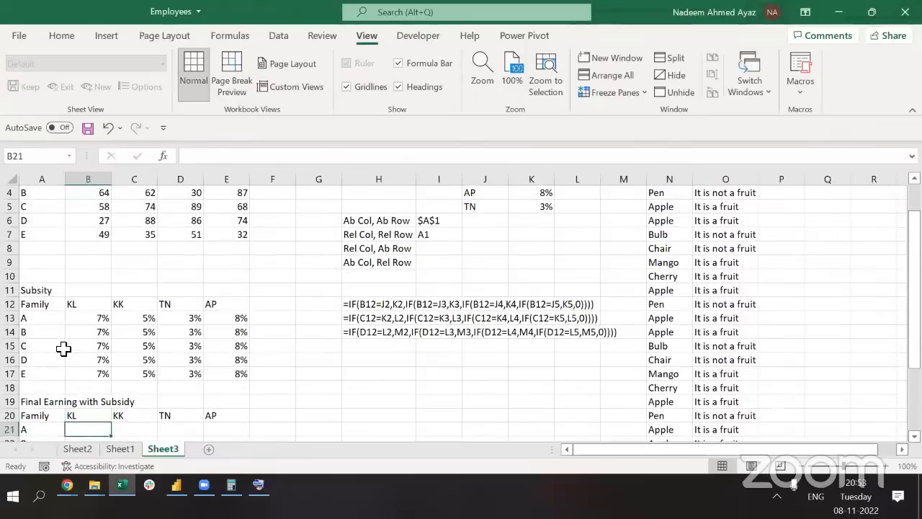
{"action": "type", "text": "="}
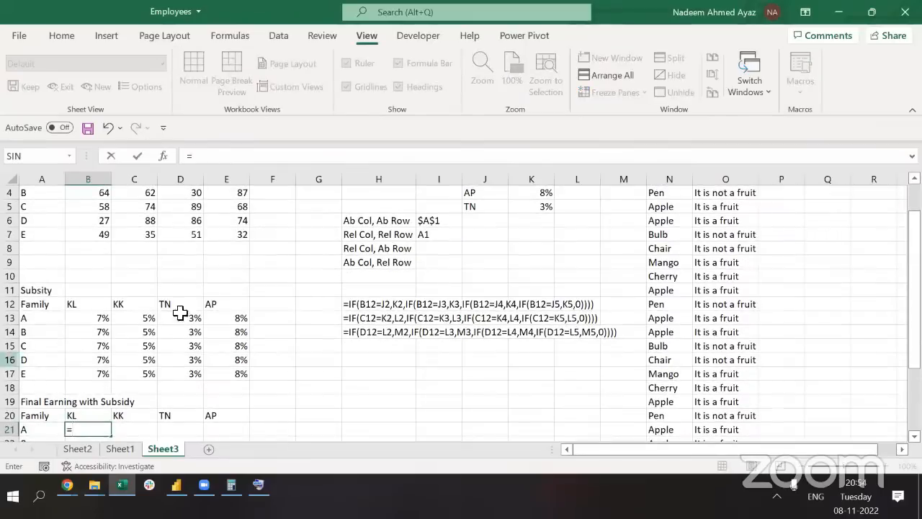
{"action": "left_click", "coordinate": [103, 324]}
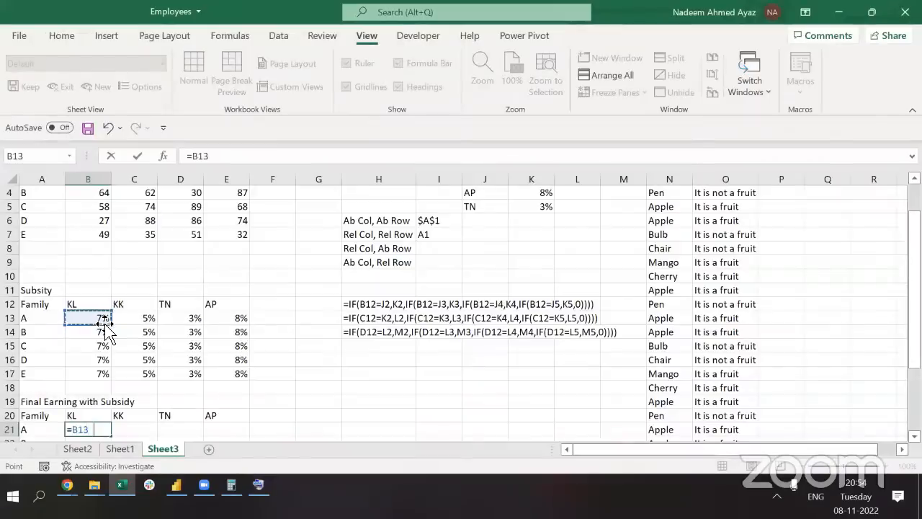
{"action": "type", "text": "*"}
{"action": "scroll", "coordinate": [135, 249], "scroll_direction": "up", "scroll_amount": 1}
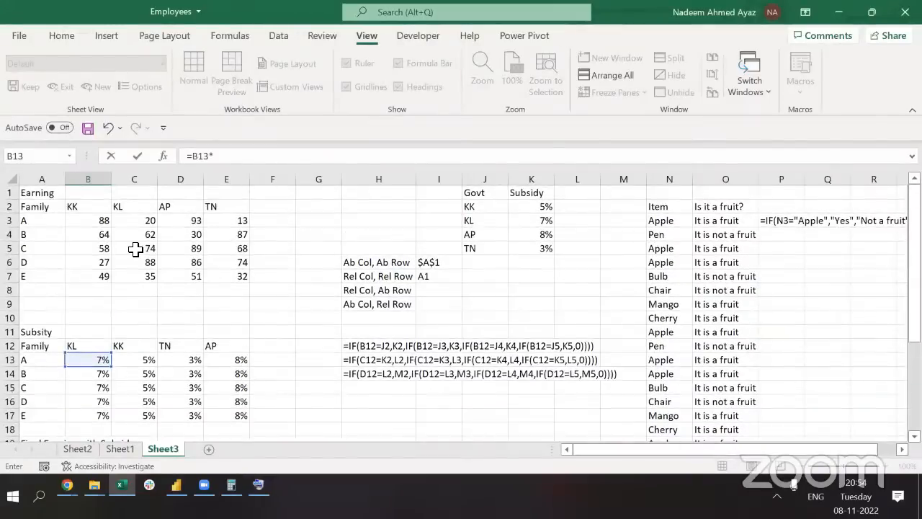
{"action": "key", "text": "Escape"}
{"action": "scroll", "coordinate": [135, 249], "scroll_direction": "down", "scroll_amount": 2}
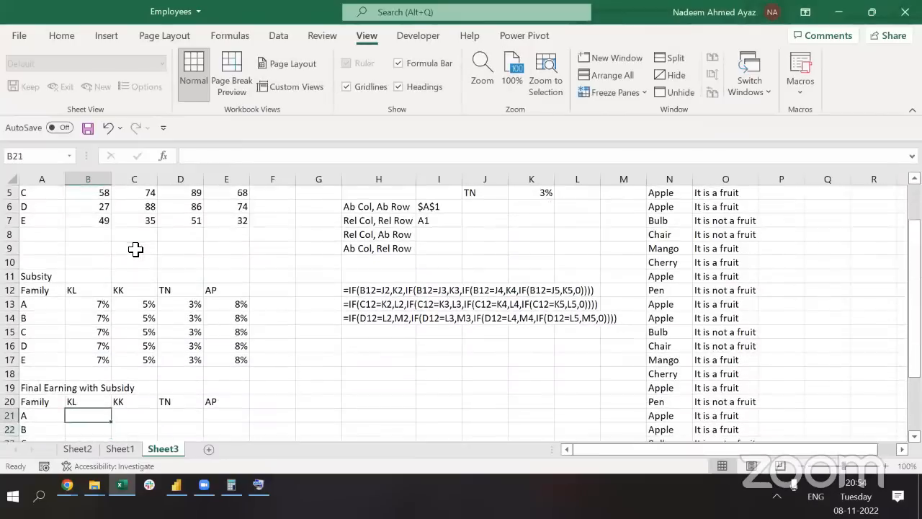
{"action": "key", "text": "Left"}
{"action": "key", "text": "Right"}
{"action": "key", "text": "Left"}
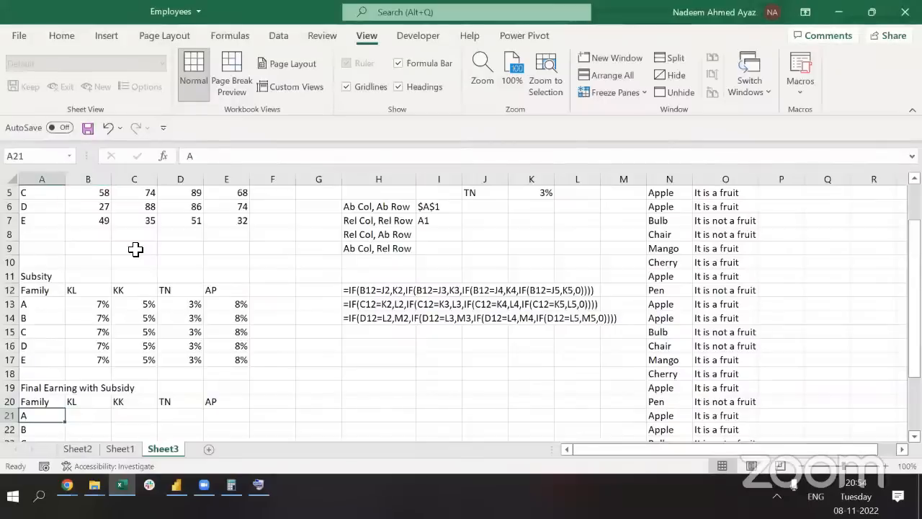
{"action": "key", "text": "Up"}
{"action": "key", "text": "Up"}
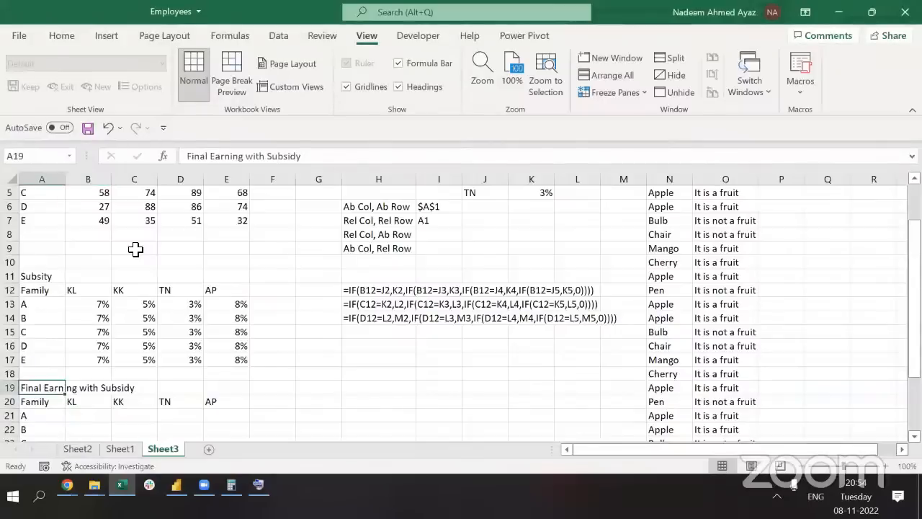
{"action": "key", "text": "ctrl+shift+Down"}
{"action": "key", "text": "shift+Right"}
{"action": "key", "text": "shift+Right"}
{"action": "key", "text": "shift+Right"}
{"action": "key", "text": "shift+Right"}
{"action": "key", "text": "Delete"}
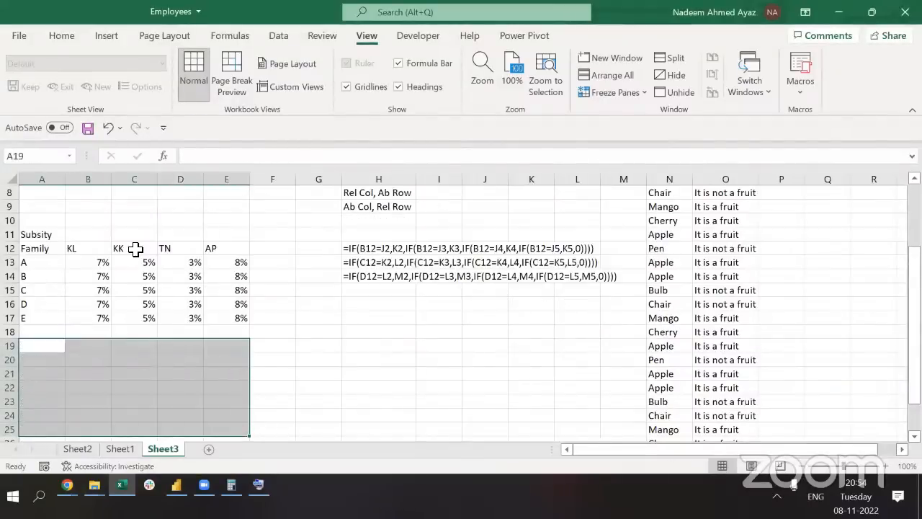
{"action": "key", "text": "ctrl+Up"}
{"action": "key", "text": "ctrl+Up"}
{"action": "key", "text": "ctrl+Up"}
{"action": "key", "text": "ctrl+Up"}
{"action": "key", "text": "ctrl+Down"}
{"action": "key", "text": "Right"}
{"action": "key", "text": "Down"}
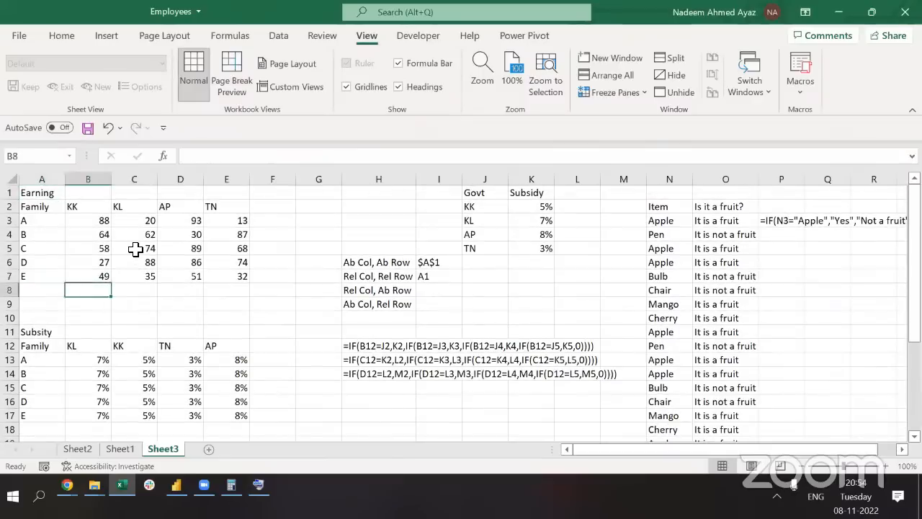
{"action": "key", "text": "Down"}
{"action": "key", "text": "Down"}
{"action": "key", "text": "Down"}
{"action": "key", "text": "Down"}
{"action": "key", "text": "Down"}
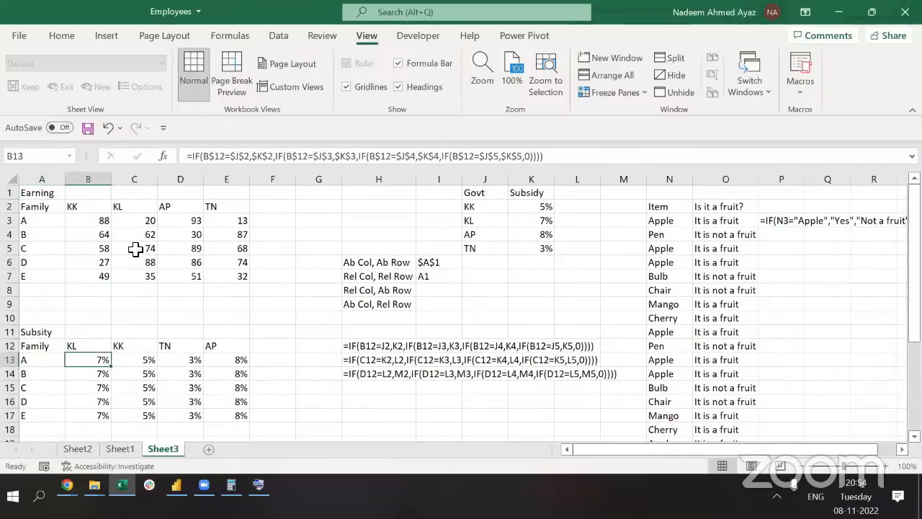
{"action": "key", "text": "Left"}
{"action": "key", "text": "Up"}
{"action": "key", "text": "Up"}
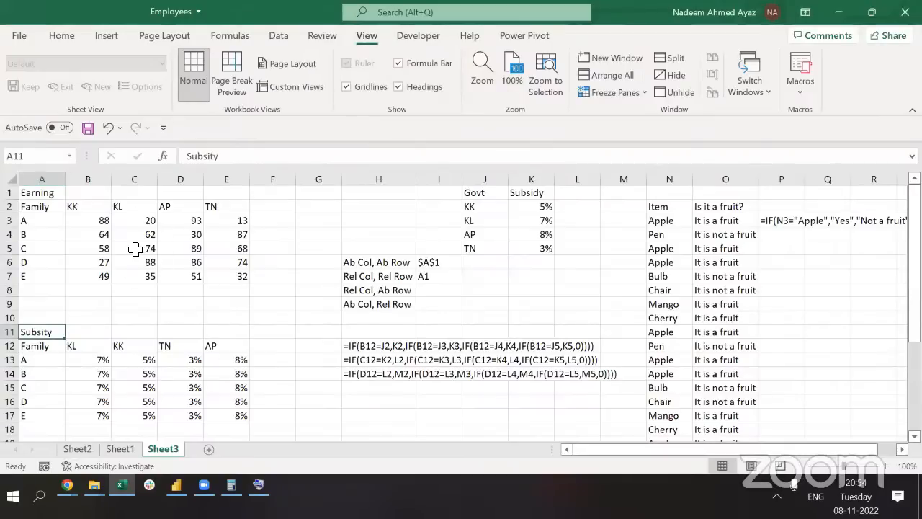
Append 'from Gov India' to the Subsidy header in K1
{"action": "key", "text": "Right"}
{"action": "key", "text": "Right"}
{"action": "key", "text": "Up"}
{"action": "key", "text": "Up"}
{"action": "key", "text": "Up"}
{"action": "key", "text": "Up"}
{"action": "key", "text": "Up"}
{"action": "key", "text": "Up"}
{"action": "key", "text": "Up"}
{"action": "key", "text": "Up"}
{"action": "key", "text": "Up"}
{"action": "key", "text": "Up"}
{"action": "key", "text": "ctrl+Right"}
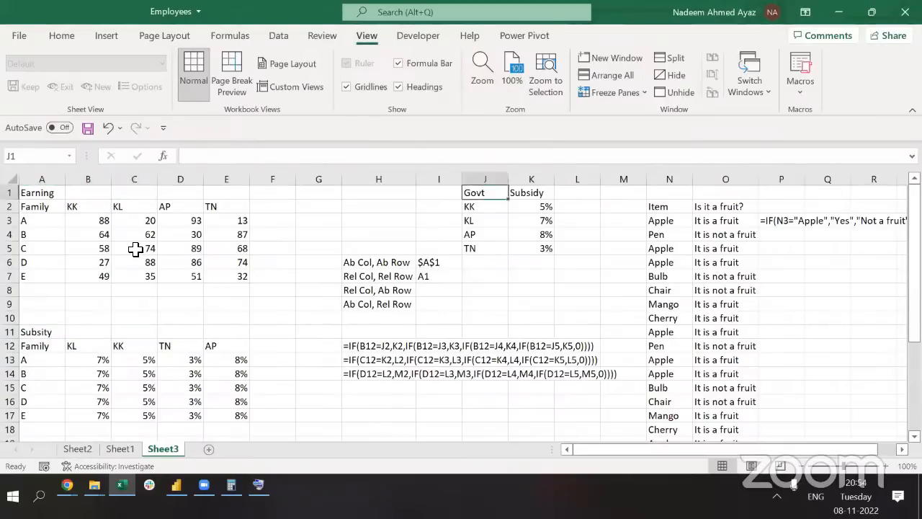
{"action": "key", "text": "Right"}
{"action": "key", "text": "F2"}
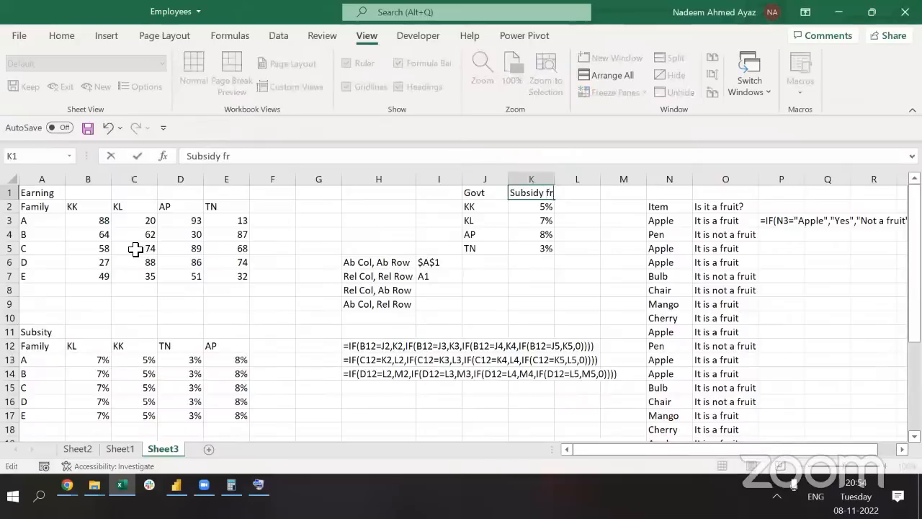
{"action": "type", "text": "from Giov India"}
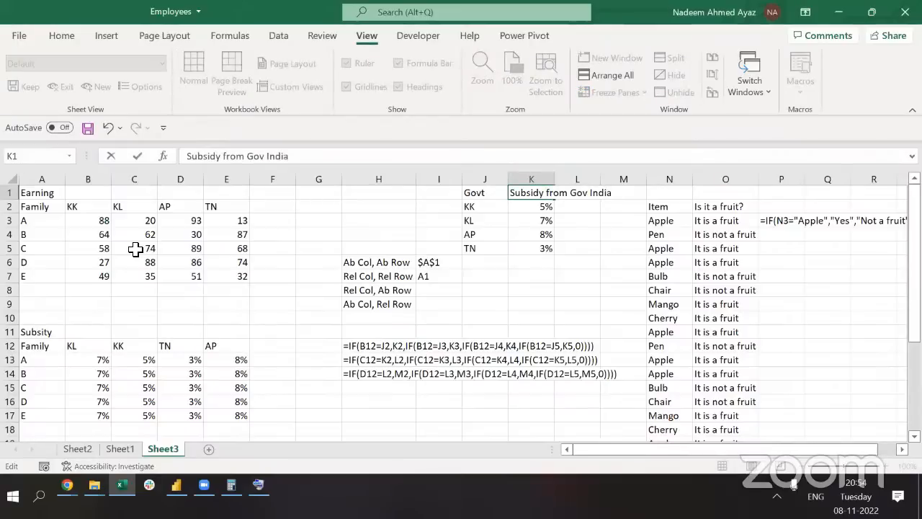
{"action": "key", "text": "Return"}
Enter the labels 'Local Subsity' in J9 and 'Familay Name' in K9
{"action": "key", "text": "Up"}
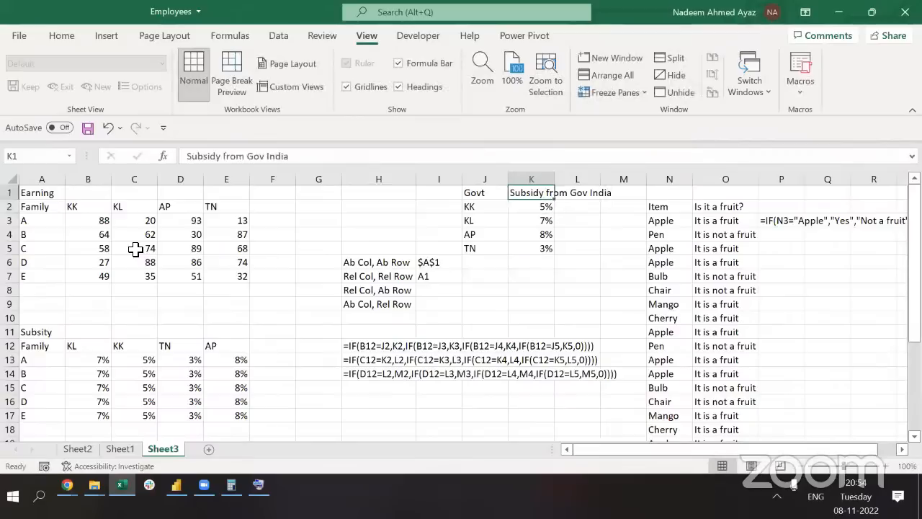
{"action": "key", "text": "Left"}
{"action": "key", "text": "Down"}
{"action": "key", "text": "Down"}
{"action": "key", "text": "Down"}
{"action": "key", "text": "Down"}
{"action": "key", "text": "Down"}
{"action": "key", "text": "Down"}
{"action": "key", "text": "Down"}
{"action": "key", "text": "Down"}
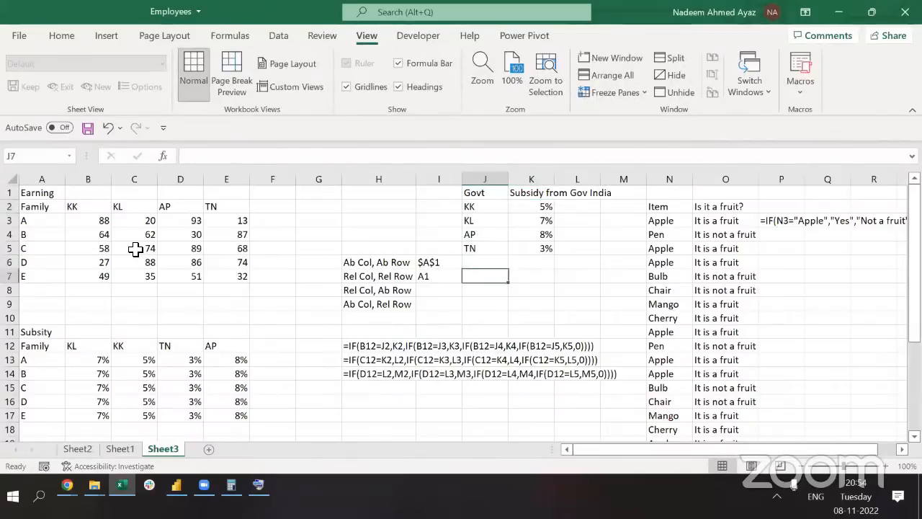
{"action": "type", "text": "Local Su"}
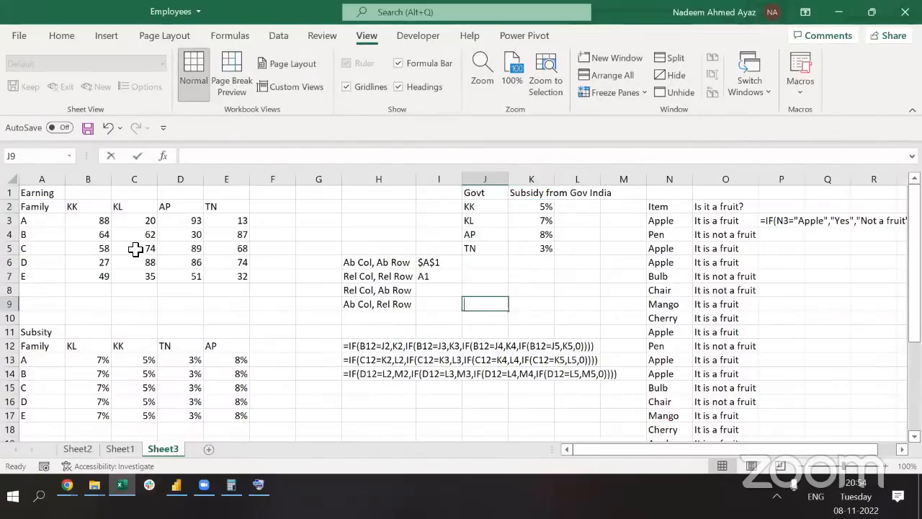
{"action": "type", "text": "bsity"}
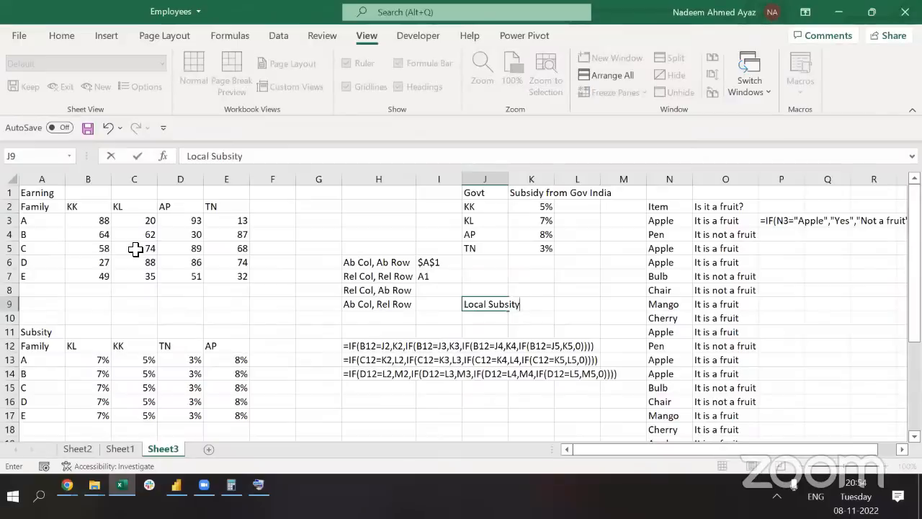
{"action": "key", "text": "Tab"}
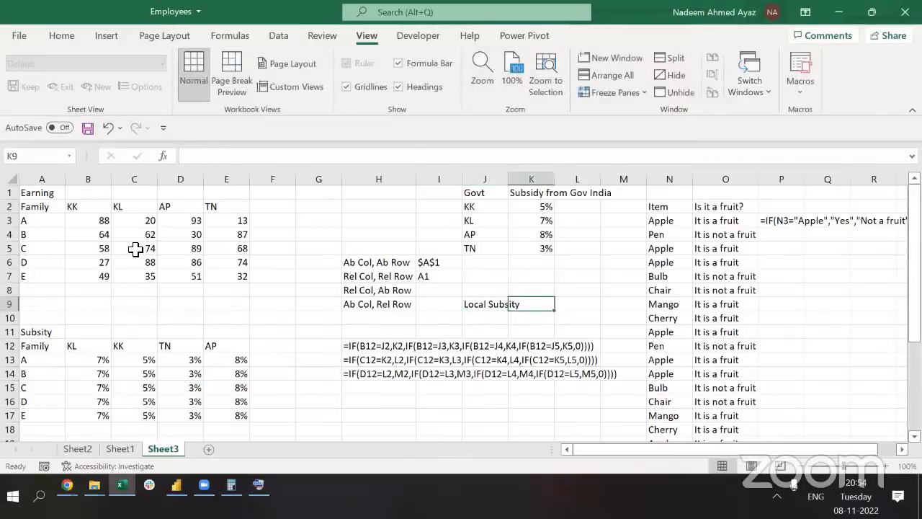
{"action": "type", "text": "fami"}
{"action": "key", "text": "BackSpace"}
{"action": "key", "text": "BackSpace"}
{"action": "key", "text": "BackSpace"}
{"action": "key", "text": "BackSpace"}
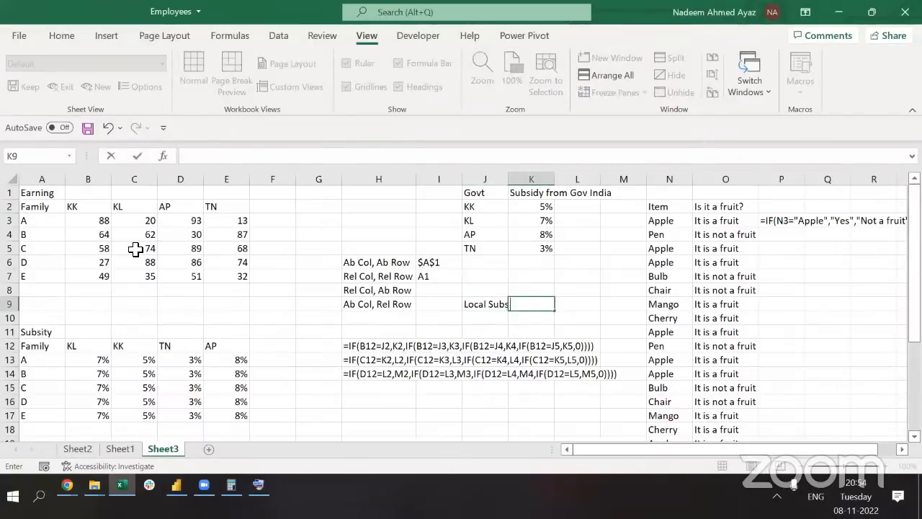
{"action": "type", "text": "Familay Name"}
{"action": "key", "text": "Return"}
AutoFit columns J and K to the new J9:K9 labels
{"action": "key", "text": "Left"}
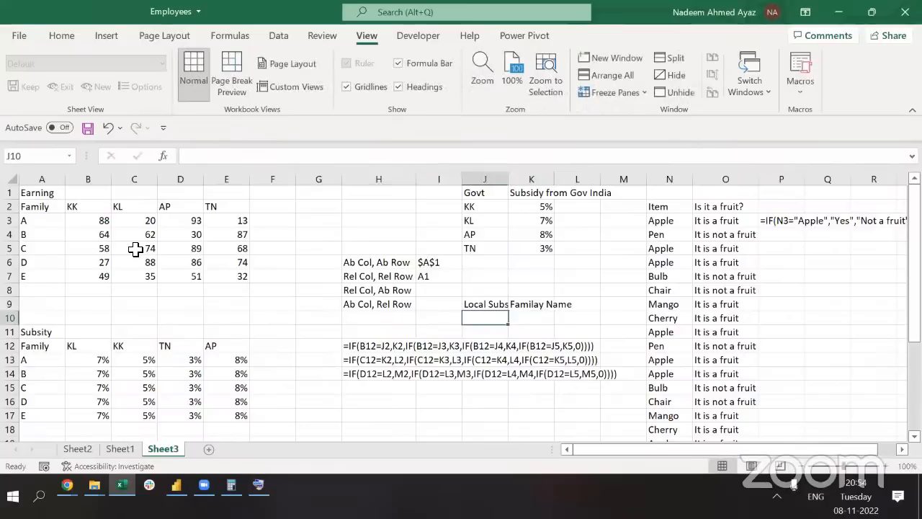
{"action": "key", "text": "Up"}
{"action": "key", "text": "shift+Right"}
{"action": "key", "text": "alt+h"}
{"action": "key", "text": "o"}
{"action": "key", "text": "i"}
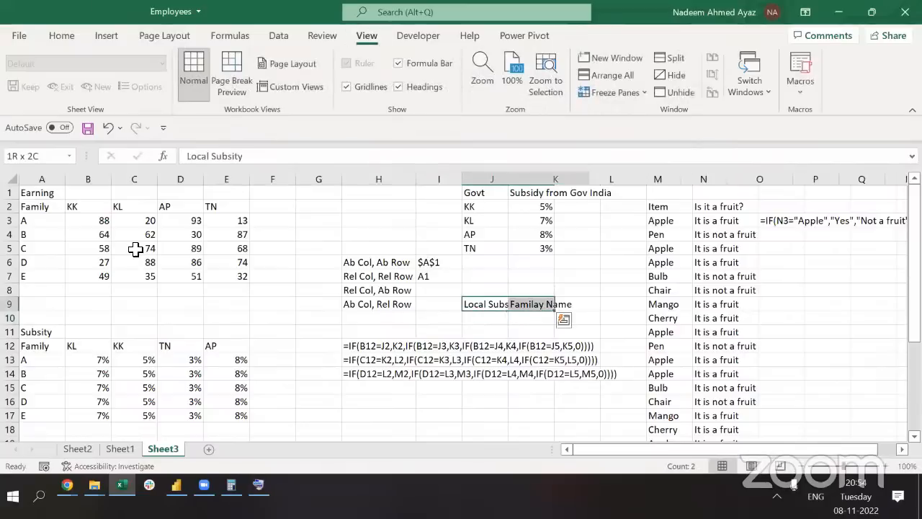
{"action": "key", "text": "shift+Left"}
{"action": "key", "text": "Home"}
{"action": "key", "text": "Down"}
{"action": "key", "text": "Down"}
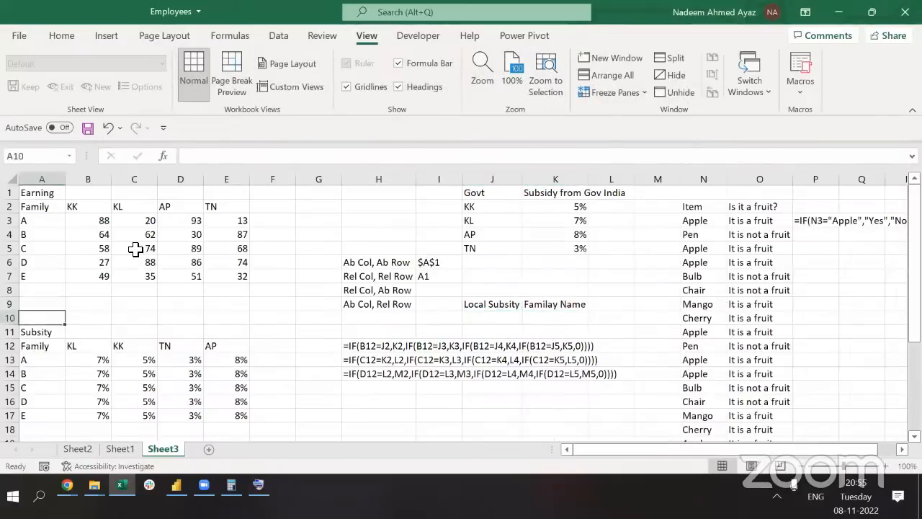
Retitle A11 from Subsity to GovtSubsity
{"action": "key", "text": "F2"}
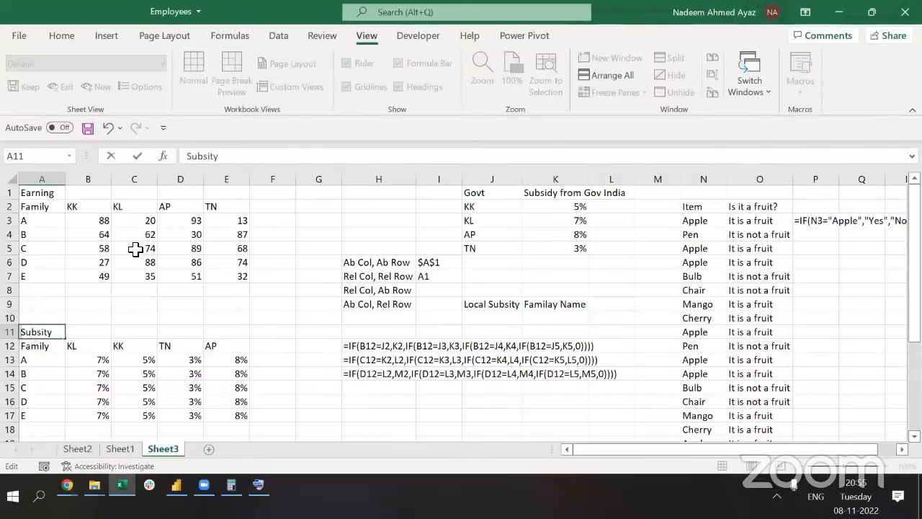
{"action": "key", "text": "Home"}
{"action": "type", "text": "Govt"}
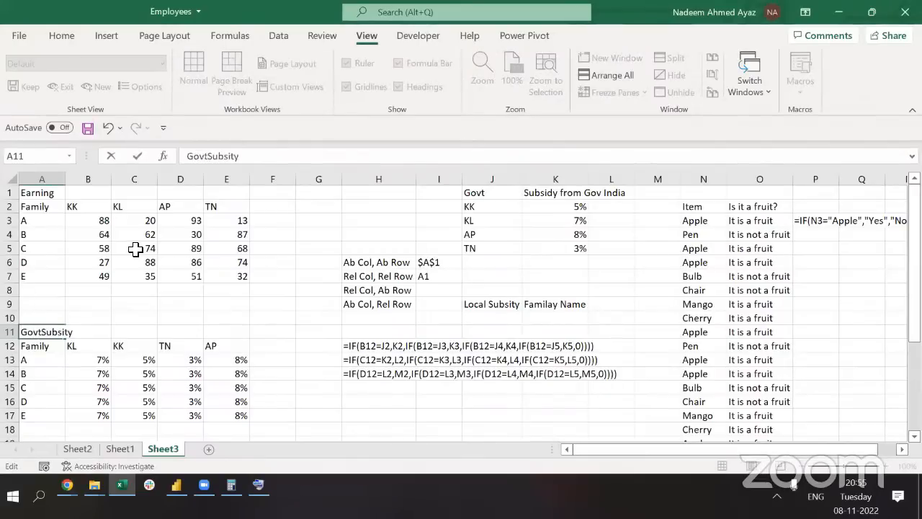
{"action": "key", "text": "ctrl+Return"}
Copy the header row A12:E12 into A21
{"action": "key", "text": "Down"}
{"action": "key", "text": "ctrl+shift+Right"}
{"action": "key", "text": "ctrl+shift+Down"}
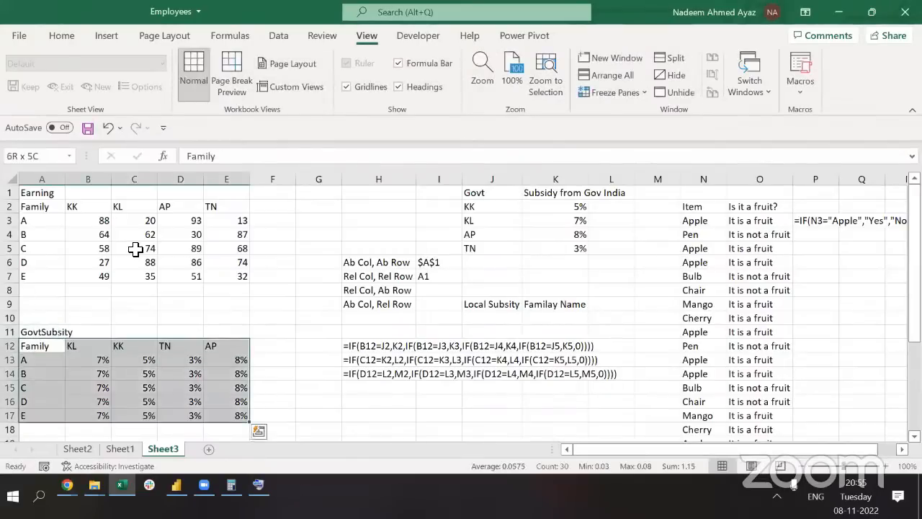
{"action": "key", "text": "ctrl+c"}
{"action": "key", "text": "Up"}
{"action": "key", "text": "ctrl+Down"}
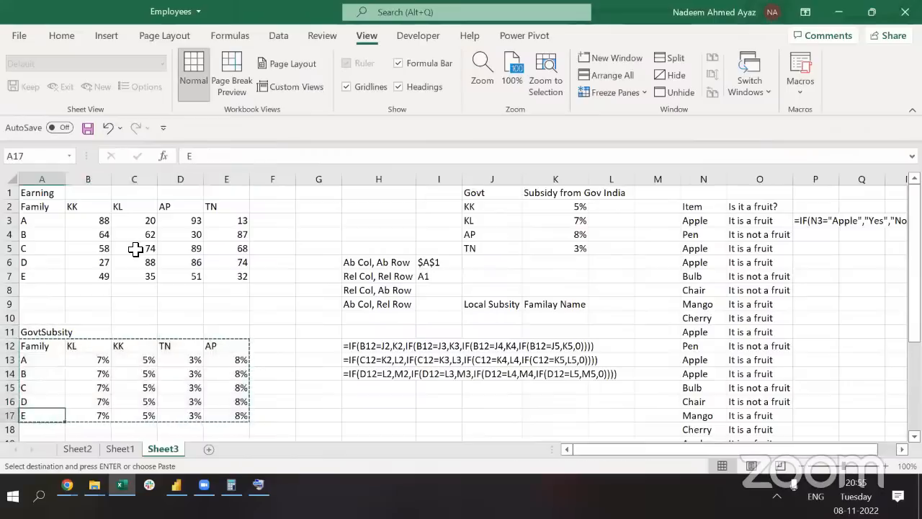
{"action": "key", "text": "ctrl+Down"}
{"action": "key", "text": "ctrl+Up"}
{"action": "key", "text": "ctrl+Up"}
{"action": "key", "text": "Down"}
{"action": "key", "text": "ctrl+shift+Right"}
{"action": "key", "text": "ctrl+c"}
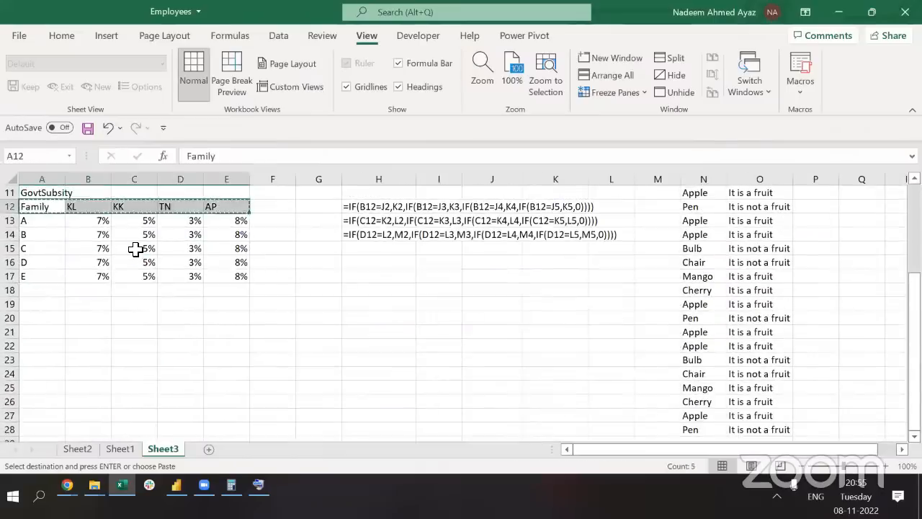
{"action": "key", "text": "Down"}
{"action": "key", "text": "Down"}
{"action": "key", "text": "Down"}
{"action": "key", "text": "Down"}
{"action": "key", "text": "Down"}
{"action": "key", "text": "Down"}
{"action": "key", "text": "Down"}
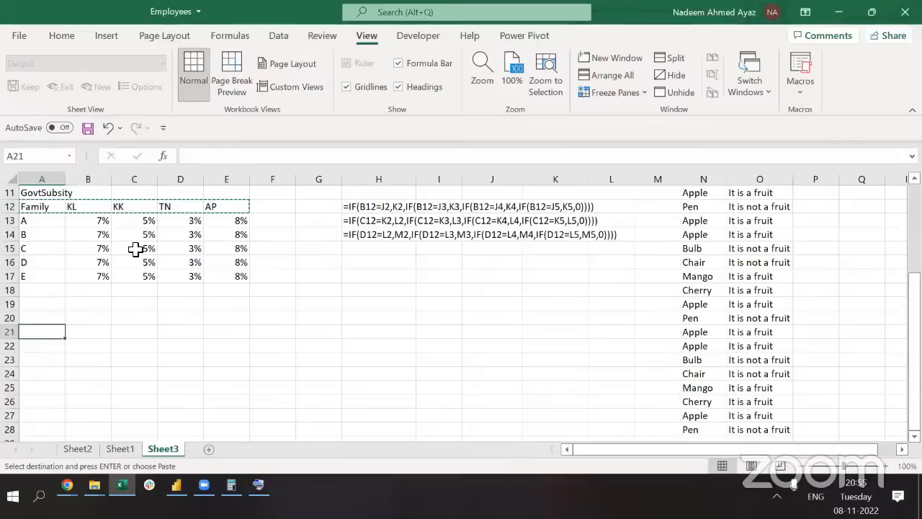
{"action": "key", "text": "Return"}
Copy family labels A–E from A13:A17 into A22:A26
{"action": "key", "text": "Up"}
{"action": "key", "text": "Up"}
{"action": "key", "text": "Up"}
{"action": "key", "text": "Up"}
{"action": "key", "text": "Up"}
{"action": "key", "text": "Up"}
{"action": "key", "text": "Up"}
{"action": "key", "text": "Up"}
{"action": "key", "text": "Up"}
{"action": "key", "text": "Up"}
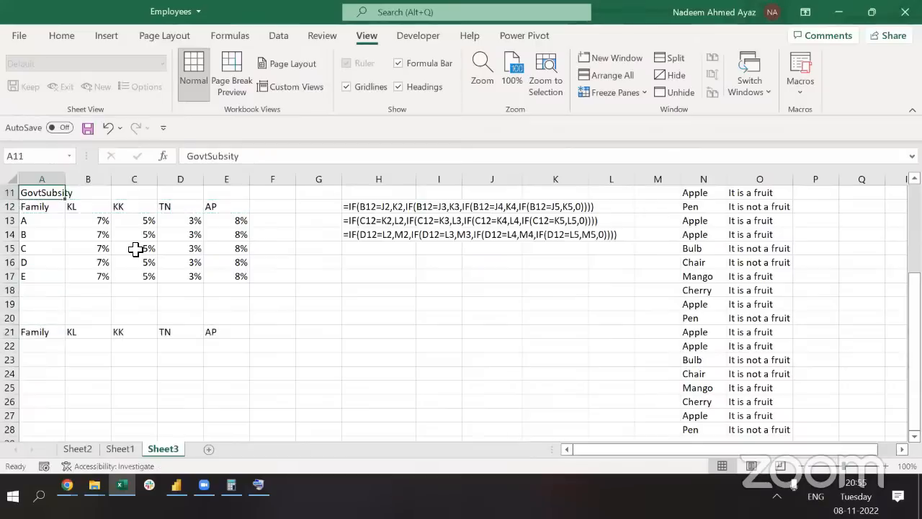
{"action": "key", "text": "Down"}
{"action": "key", "text": "ctrl+shift+Down"}
{"action": "key", "text": "Down"}
{"action": "key", "text": "ctrl+shift+Down"}
{"action": "key", "text": "ctrl+c"}
{"action": "key", "text": "Down"}
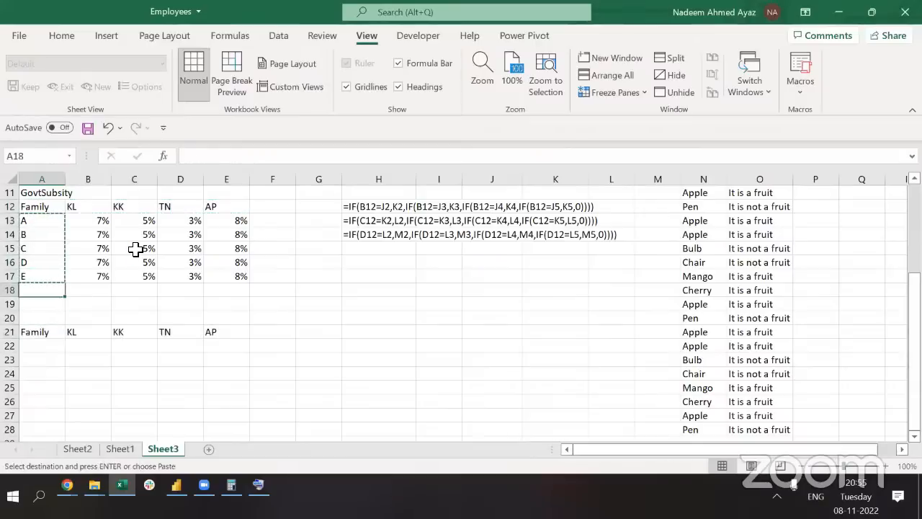
{"action": "key", "text": "Down"}
{"action": "key", "text": "Down"}
{"action": "key", "text": "Down"}
{"action": "key", "text": "Down"}
{"action": "key", "text": "Return"}
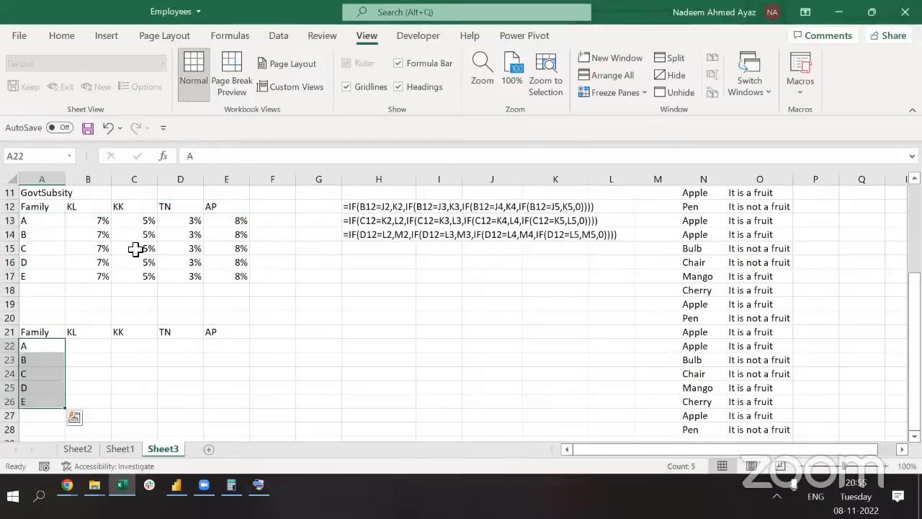
{"action": "scroll", "coordinate": [135, 249], "scroll_direction": "up", "scroll_amount": 3}
{"action": "scroll", "coordinate": [434, 266], "scroll_direction": "up", "scroll_amount": 1}
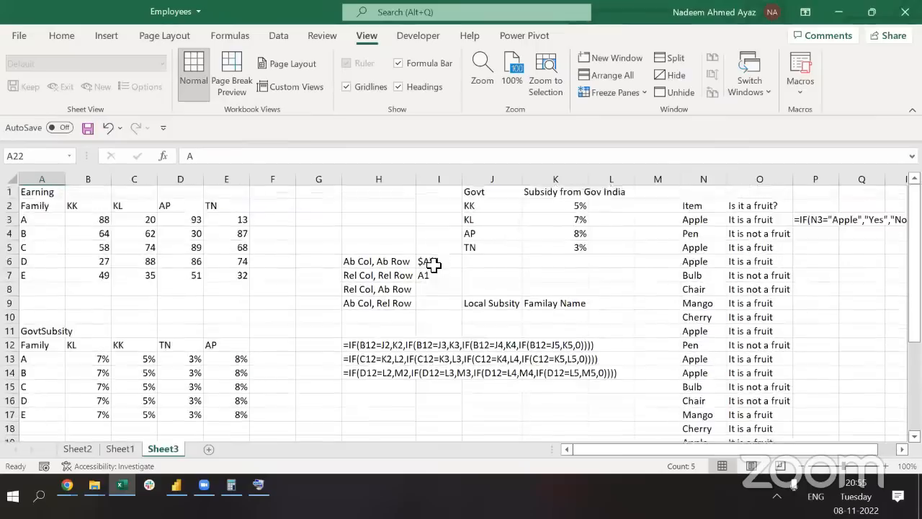
Enter family letters A, B, C, D and E in J10:J14
{"action": "left_click", "coordinate": [513, 324]}
{"action": "key", "text": "Up"}
{"action": "key", "text": "Down"}
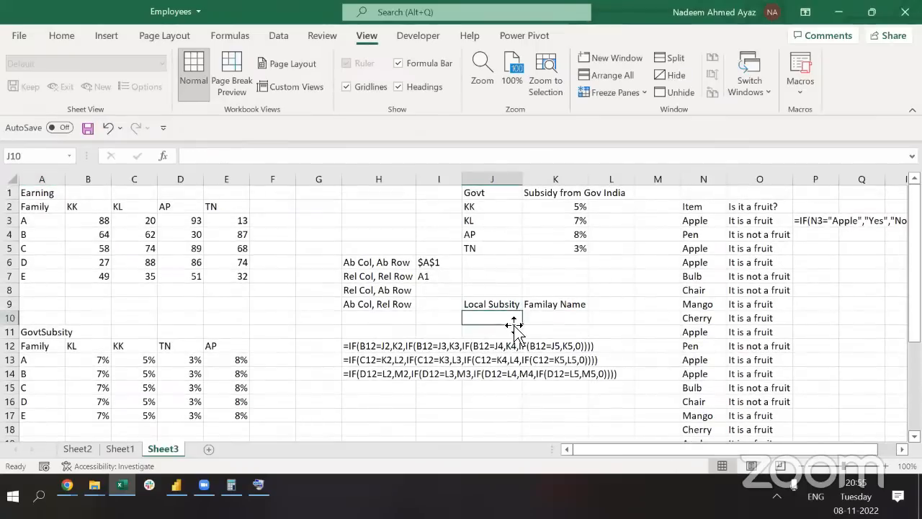
{"action": "type", "text": "A"}
{"action": "key", "text": "Return"}
{"action": "type", "text": "B"}
{"action": "key", "text": "Return"}
{"action": "type", "text": "C"}
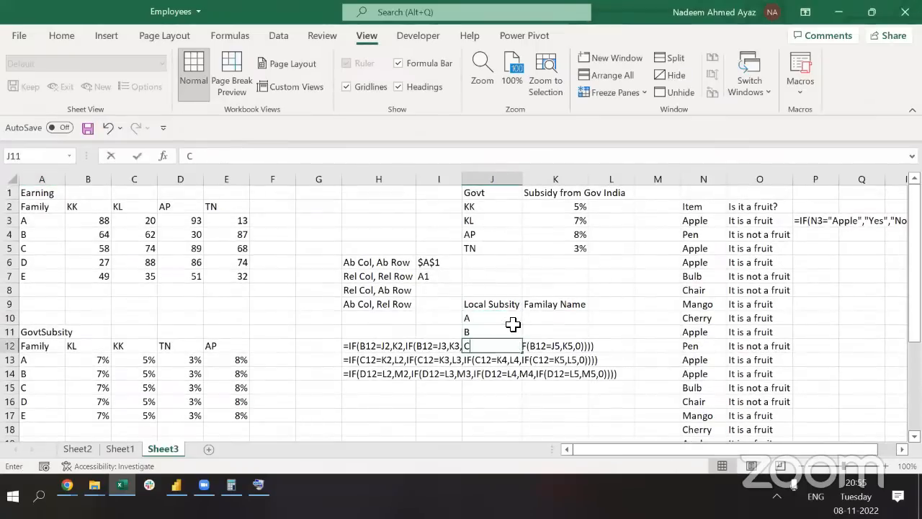
{"action": "key", "text": "Return"}
{"action": "type", "text": "D"}
{"action": "key", "text": "Return"}
{"action": "type", "text": "E"}
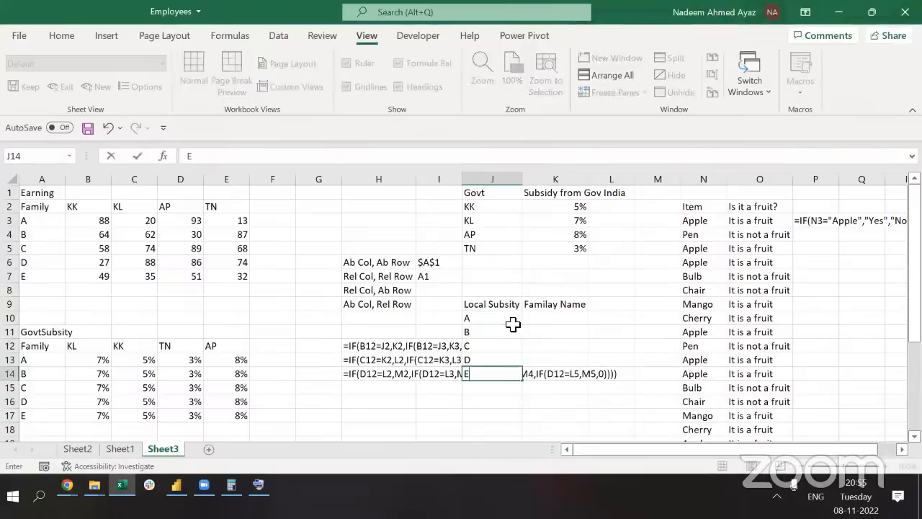
{"action": "key", "text": "Right"}
Enter rates 2%, 3%, 7%, 9% and 10% in K10:K14, correcting the typo in K14
{"action": "key", "text": "Up"}
{"action": "key", "text": "Up"}
{"action": "key", "text": "Up"}
{"action": "key", "text": "Up"}
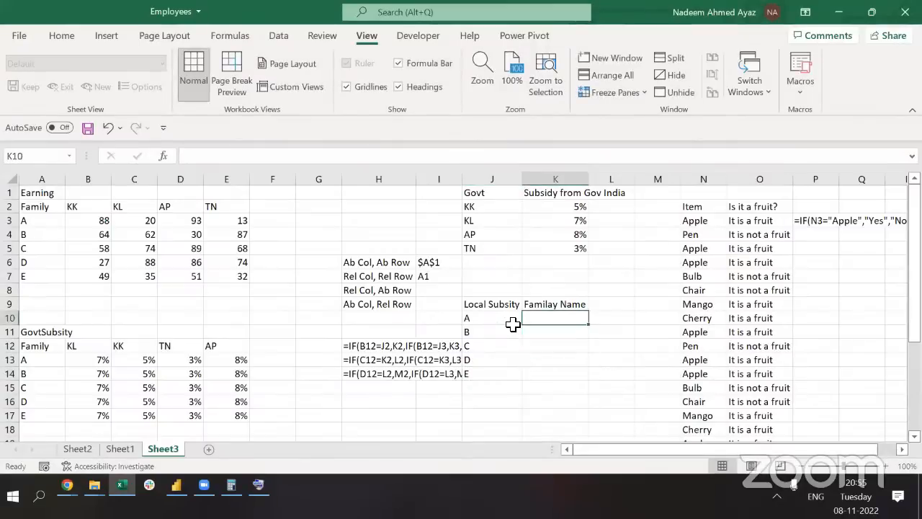
{"action": "type", "text": "2"}
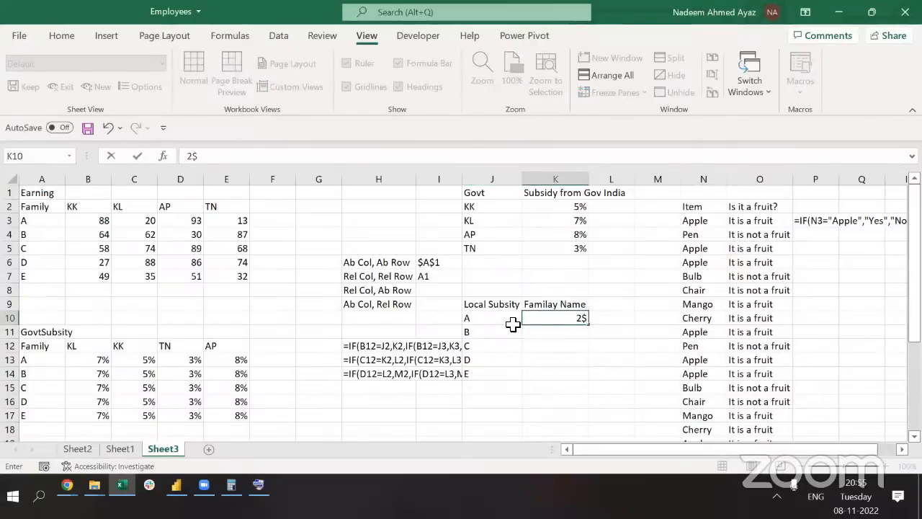
{"action": "key", "text": "Return"}
{"action": "type", "text": "3"}
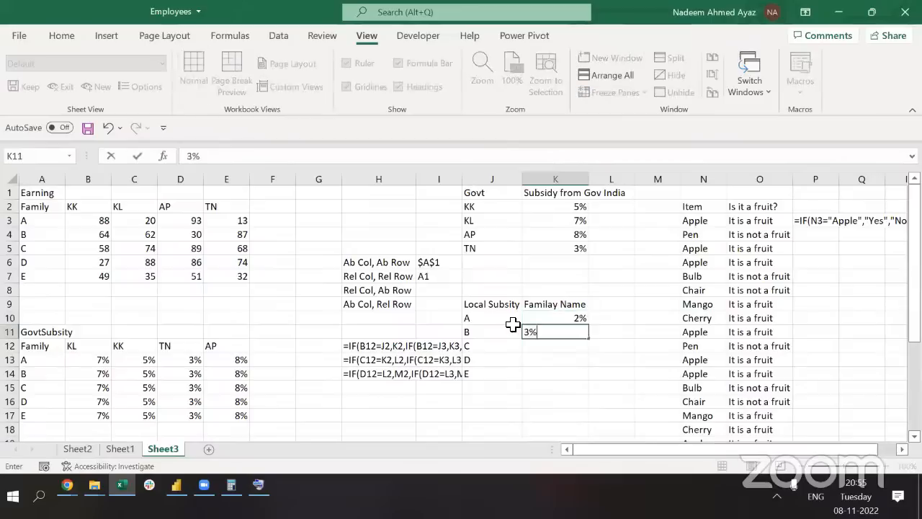
{"action": "key", "text": "Return"}
{"action": "type", "text": "7"}
{"action": "key", "text": "Return"}
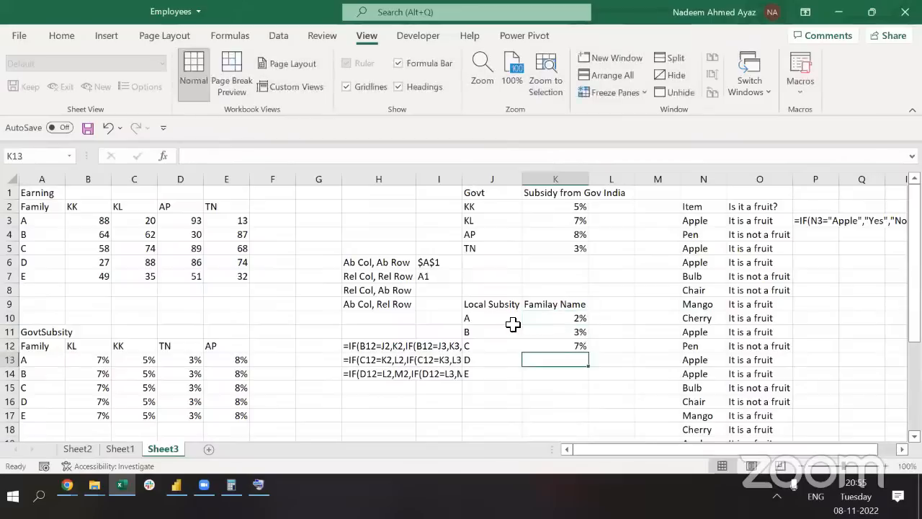
{"action": "type", "text": "9"}
{"action": "key", "text": "Return"}
{"action": "key", "text": "Up"}
{"action": "key", "text": "Down"}
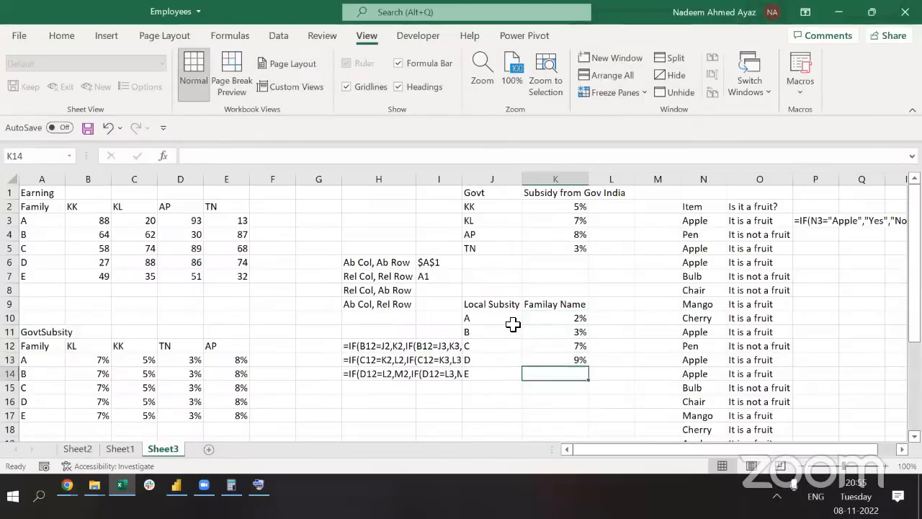
{"action": "type", "text": "10"}
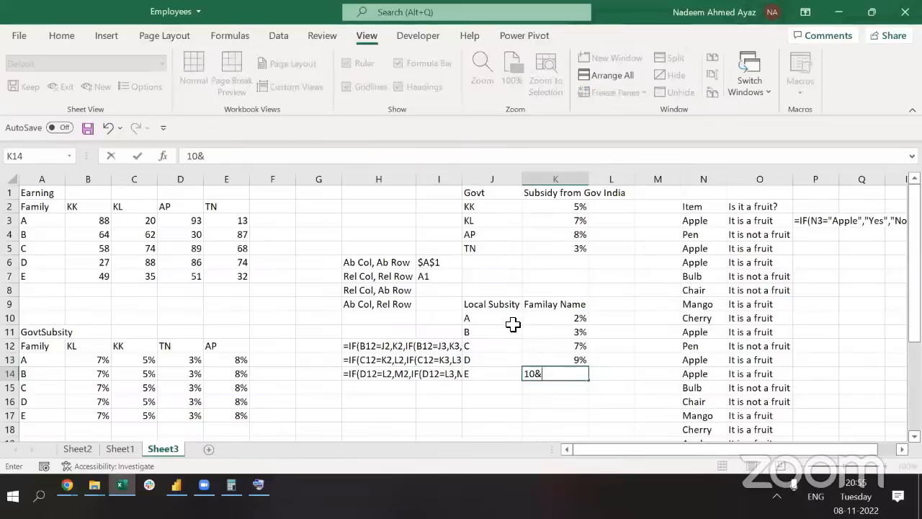
{"action": "type", "text": "&+%"}
{"action": "key", "text": "F2"}
{"action": "key", "text": "Left"}
{"action": "key", "text": "BackSpace"}
{"action": "key", "text": "BackSpace"}
{"action": "key", "text": "Return"}
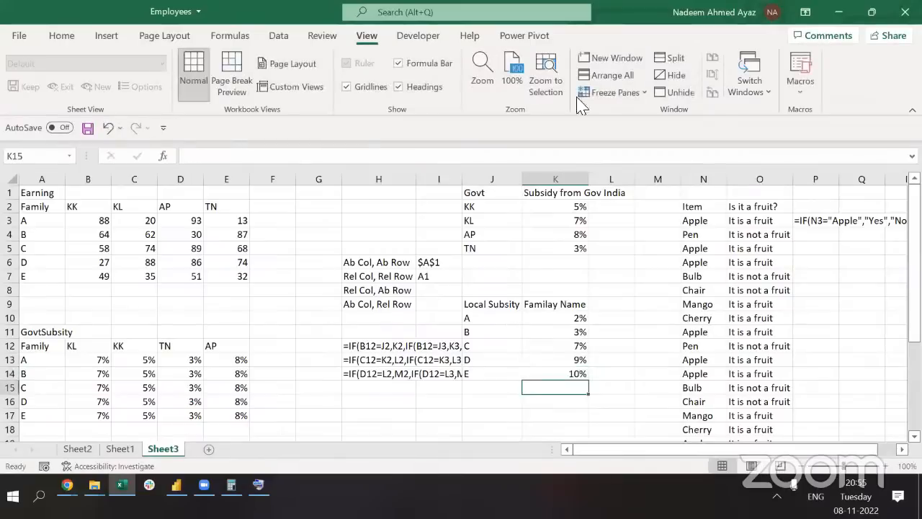
Select cell B22 in the row-21 table for the subsidy formula
{"action": "left_click", "coordinate": [521, 72]}
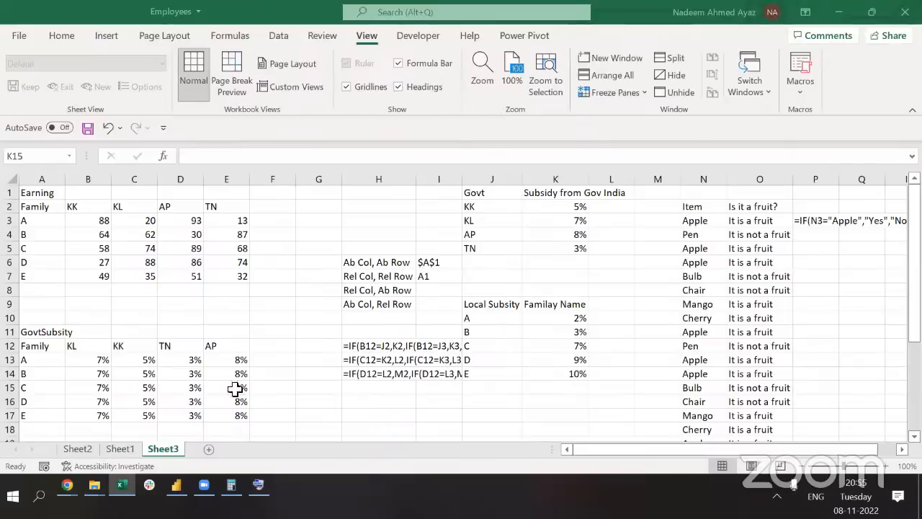
{"action": "scroll", "coordinate": [188, 391], "scroll_direction": "down", "scroll_amount": 1}
{"action": "scroll", "coordinate": [73, 366], "scroll_direction": "down", "scroll_amount": 2}
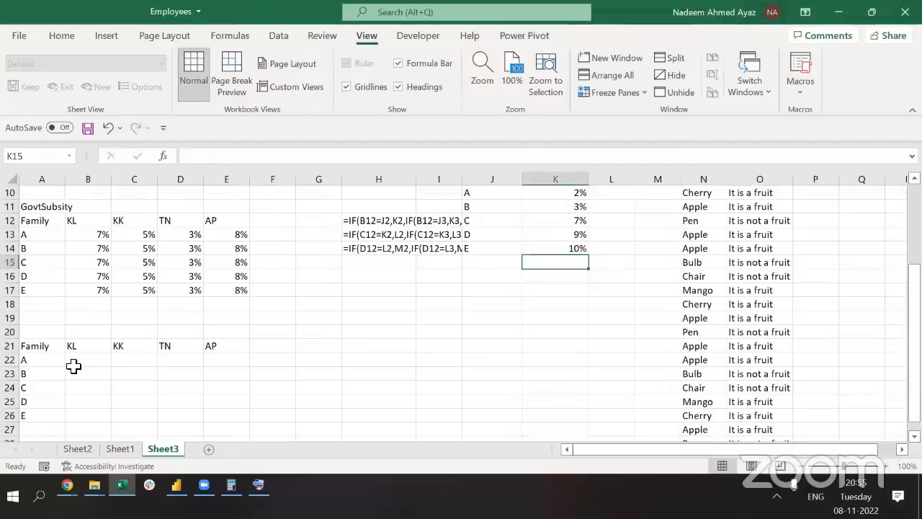
{"action": "left_click", "coordinate": [73, 365]}
Start B22 with =IF(A22=$J$10,$K$10 to return family A's 2% rate
{"action": "type", "text": "="}
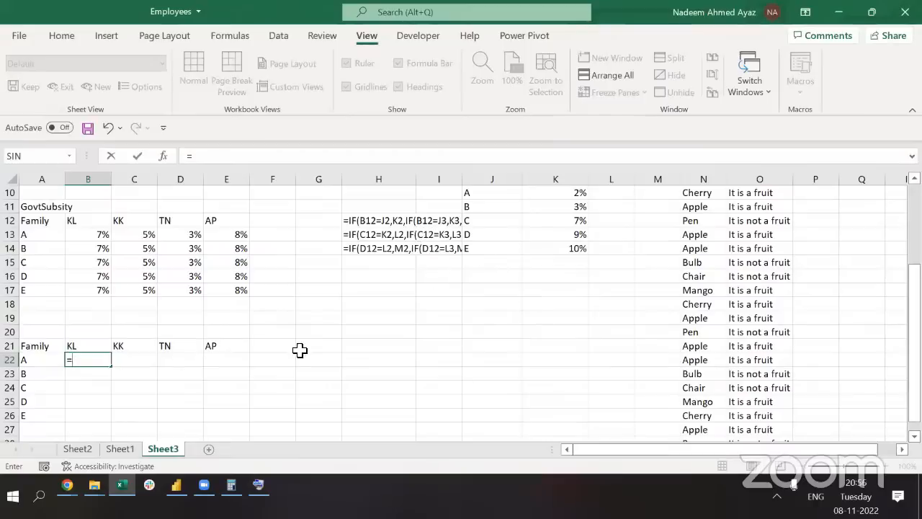
{"action": "type", "text": "if"}
{"action": "key", "text": "Tab"}
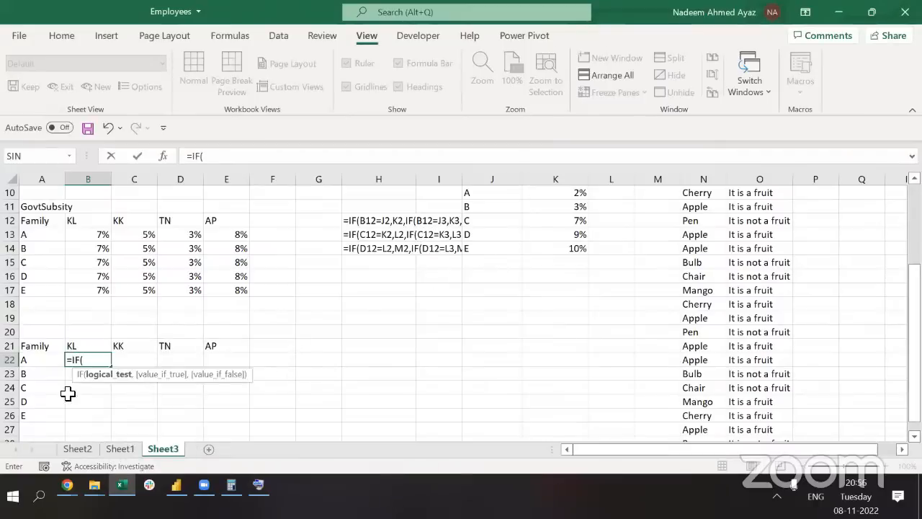
{"action": "left_click", "coordinate": [40, 359]}
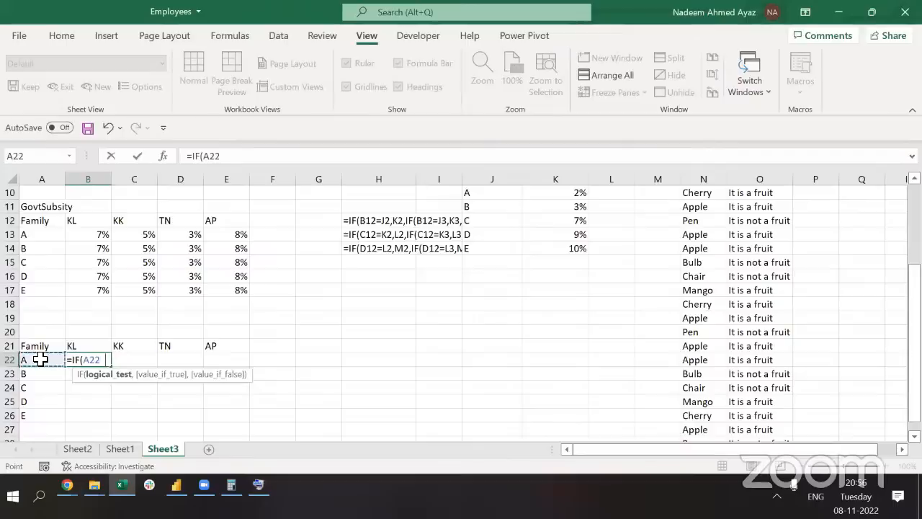
{"action": "type", "text": "="}
{"action": "left_click", "coordinate": [473, 206]}
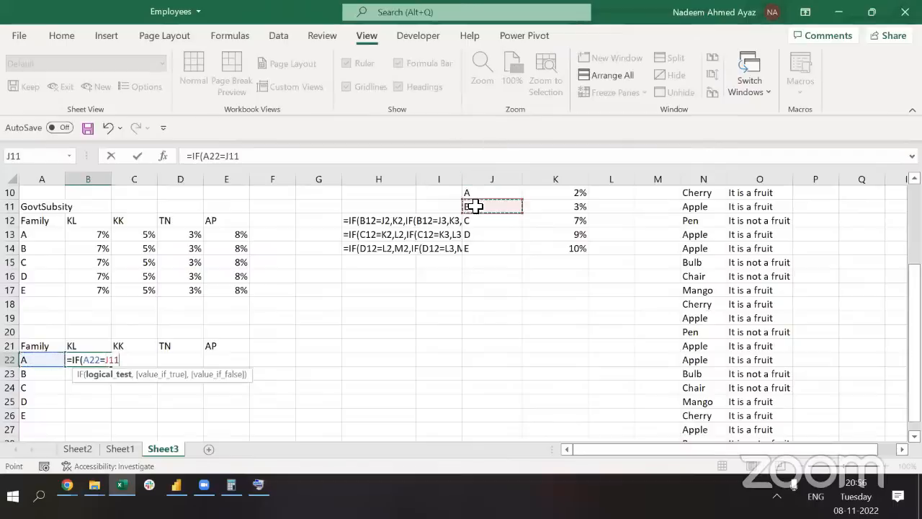
{"action": "scroll", "coordinate": [473, 206], "scroll_direction": "up", "scroll_amount": 1}
{"action": "left_click", "coordinate": [473, 206]}
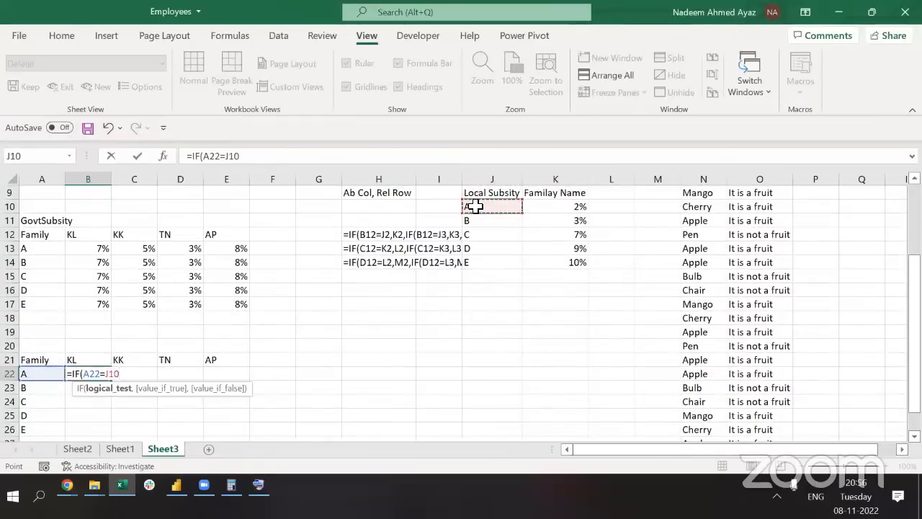
{"action": "key", "text": "F4"}
{"action": "key", "text": "F4"}
{"action": "key", "text": "F4"}
{"action": "key", "text": "F4"}
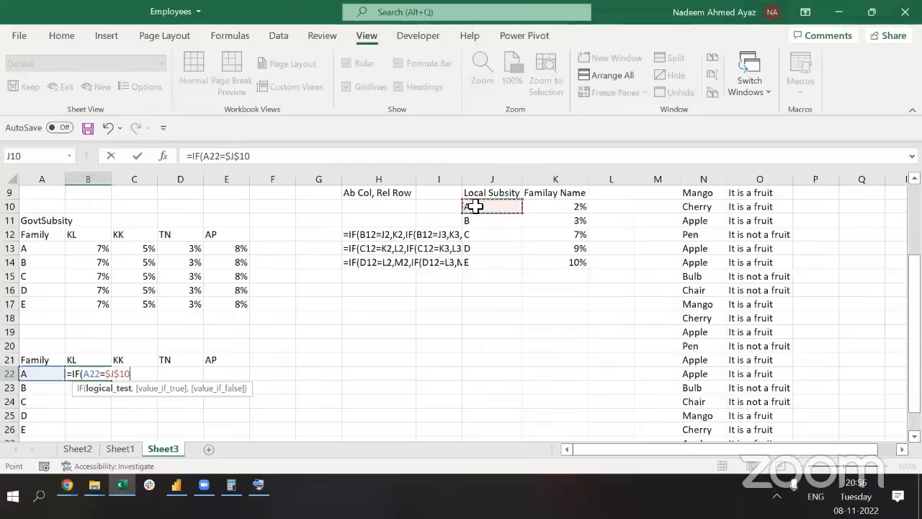
{"action": "type", "text": ","}
{"action": "left_click", "coordinate": [544, 206]}
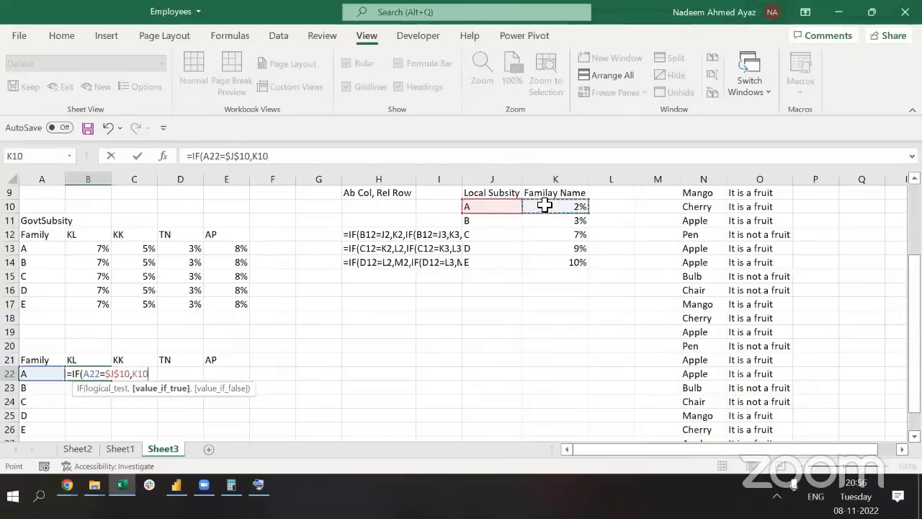
{"action": "key", "text": "F4"}
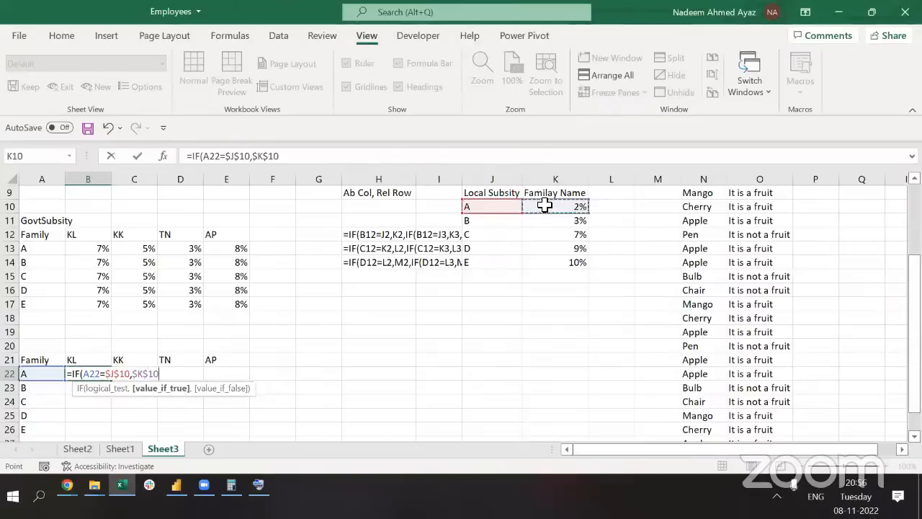
Nest an IF returning $K$11 when A22 equals $J$11 (family B)
{"action": "type", "text": ","}
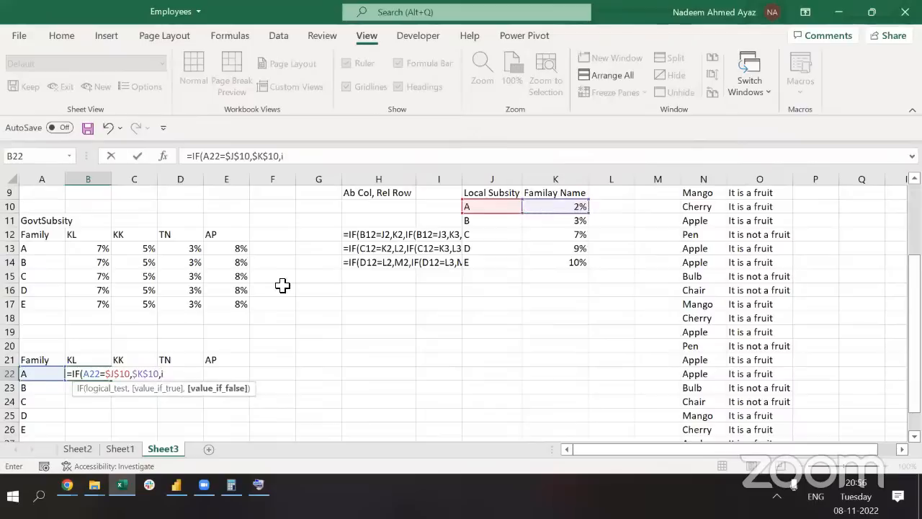
{"action": "type", "text": "if("}
{"action": "left_click", "coordinate": [44, 374]}
{"action": "type", "text": "="}
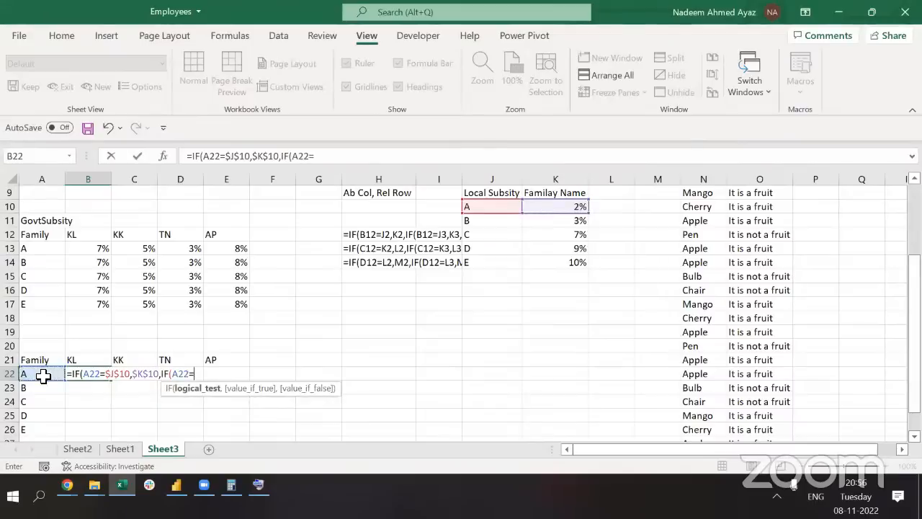
{"action": "left_click", "coordinate": [477, 222]}
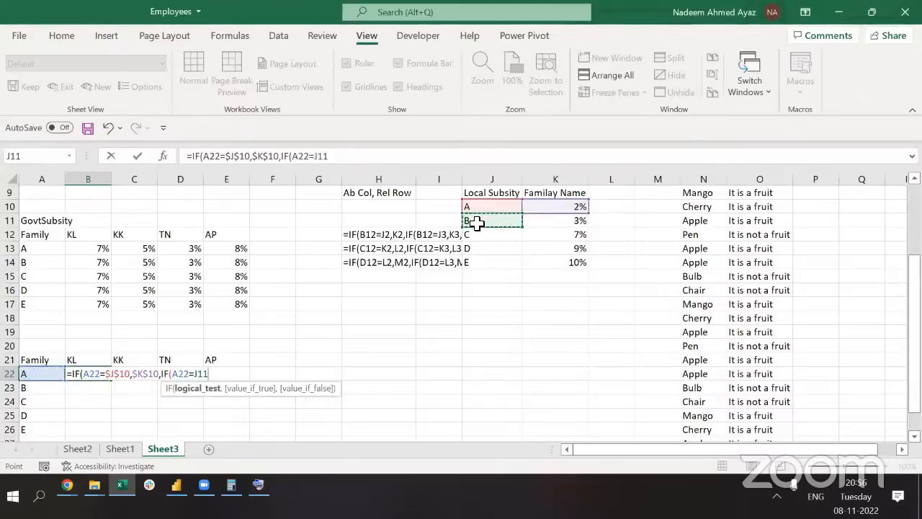
{"action": "key", "text": "F4"}
{"action": "type", "text": ","}
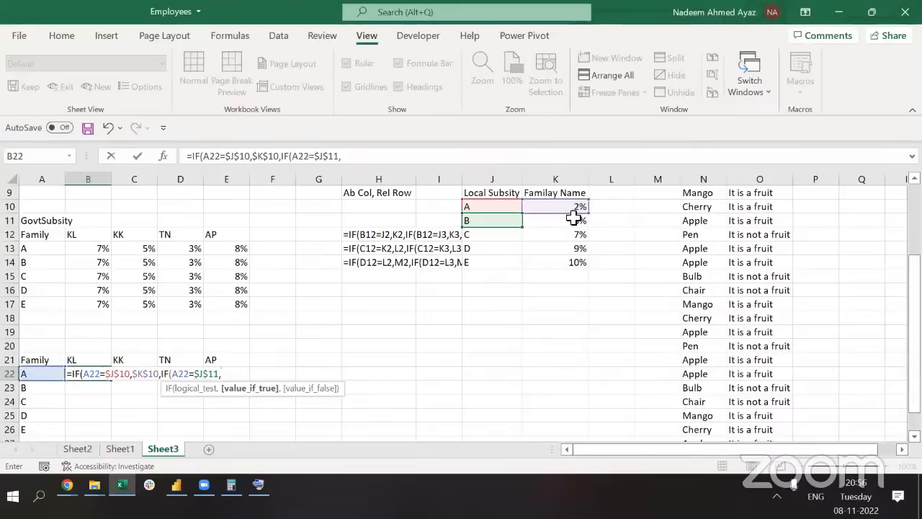
{"action": "left_click", "coordinate": [569, 220]}
{"action": "key", "text": "F4"}
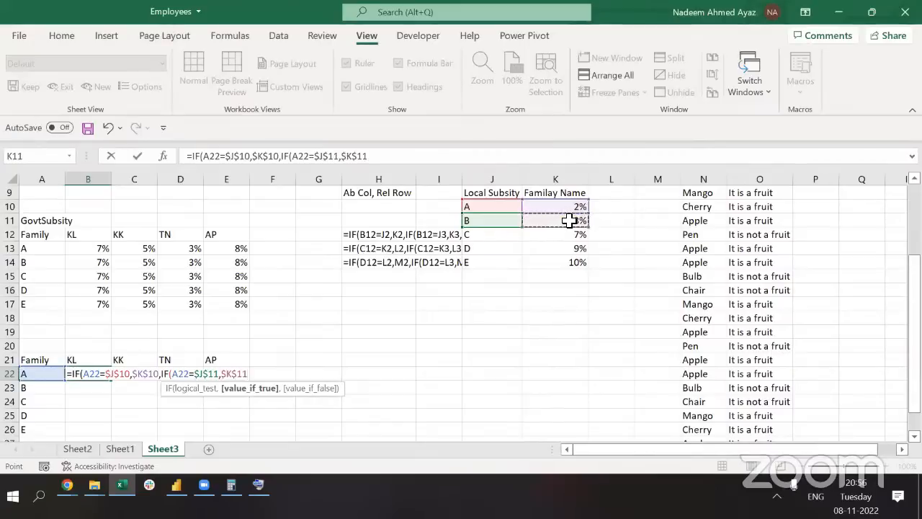
Nest an IF returning $K$12 when A22 equals $J$12 (family C)
{"action": "type", "text": ",i"}
{"action": "key", "text": "Tab"}
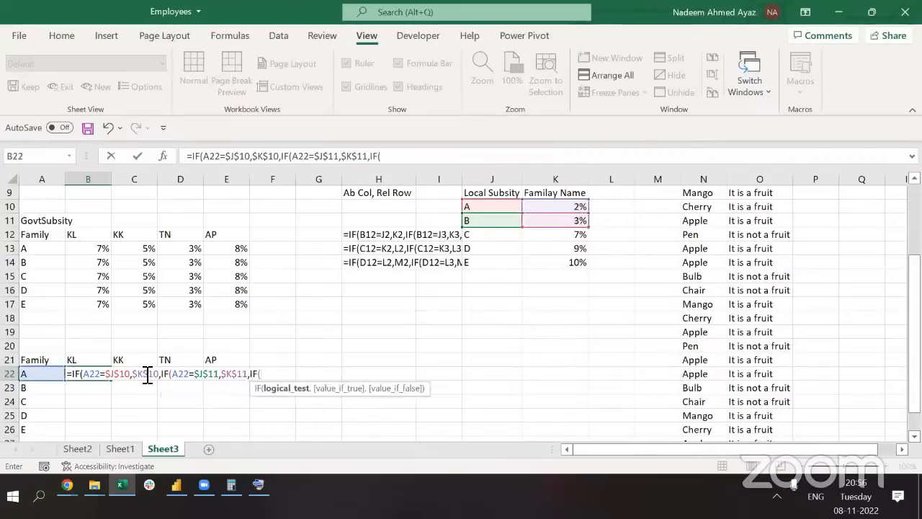
{"action": "left_click", "coordinate": [42, 379]}
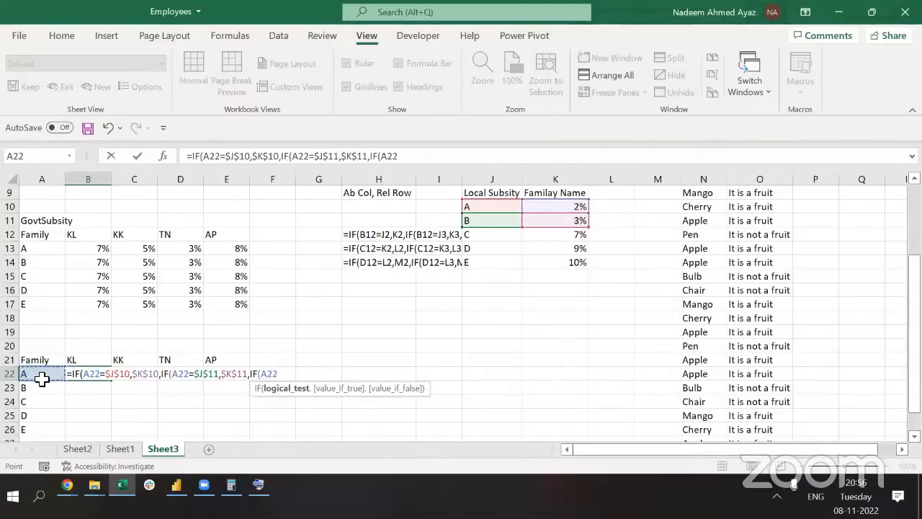
{"action": "left_click", "coordinate": [472, 237]}
{"action": "key", "text": "F4"}
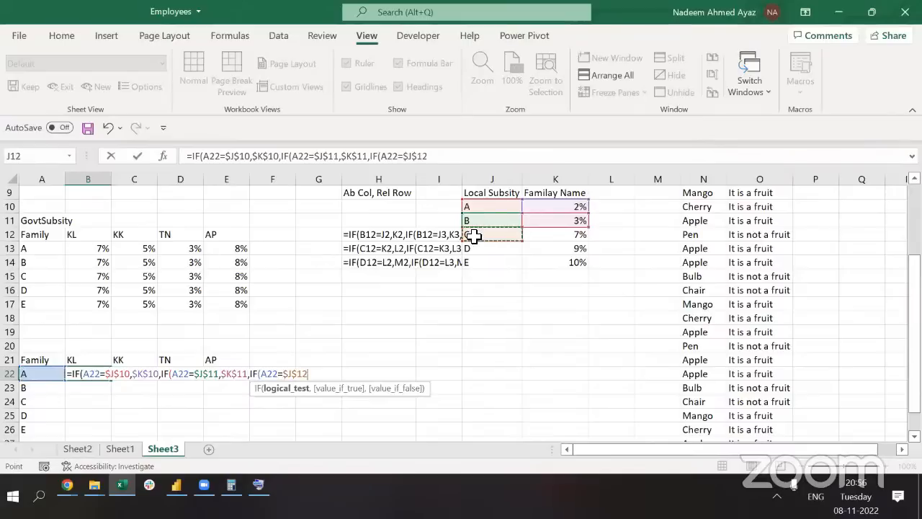
{"action": "type", "text": ","}
{"action": "left_click", "coordinate": [563, 240]}
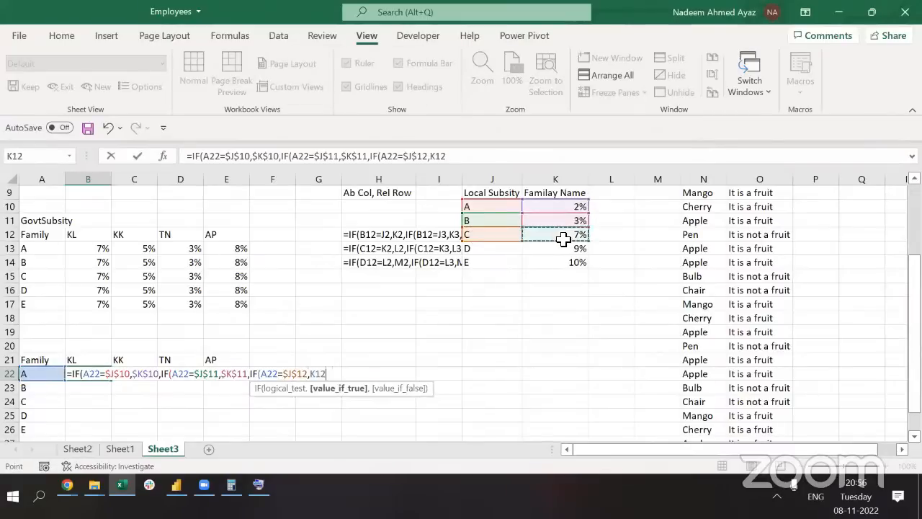
{"action": "key", "text": "F4"}
Nest an IF returning $K$13 when A22 equals $J$13 (family D)
{"action": "type", "text": ","}
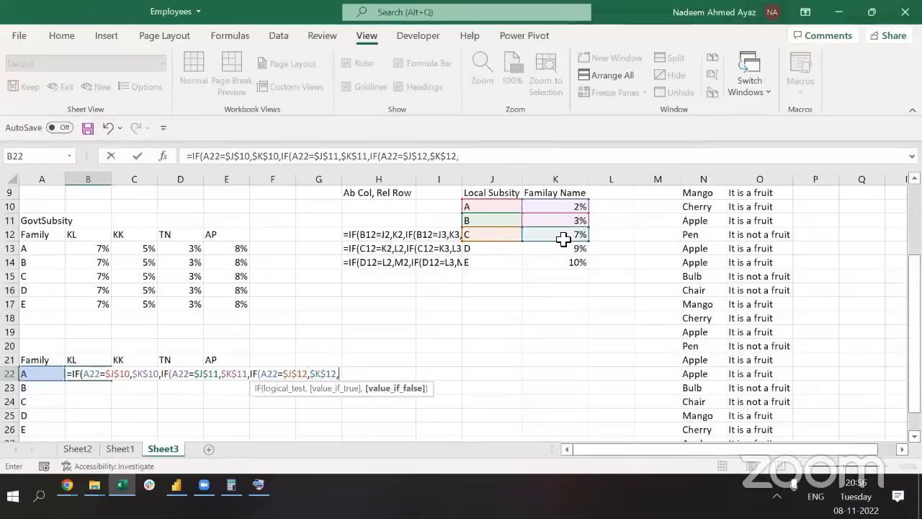
{"action": "type", "text": "if"}
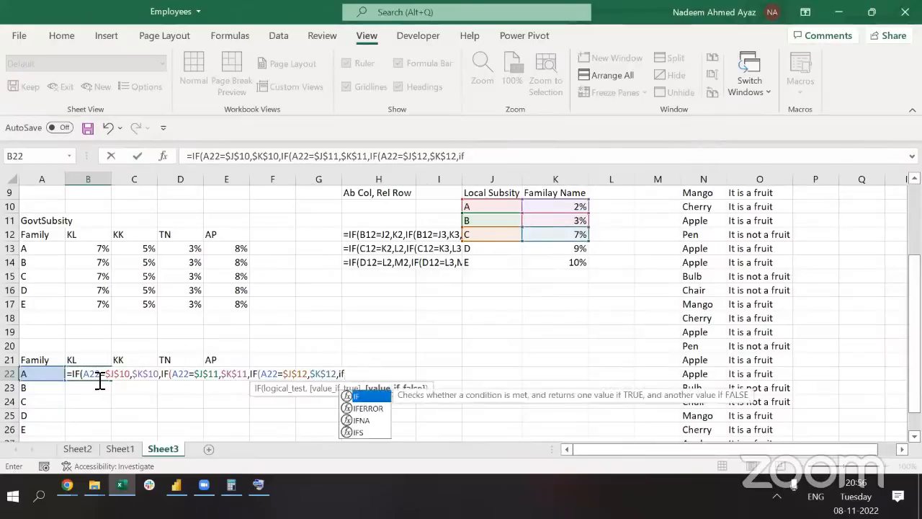
{"action": "type", "text": "("}
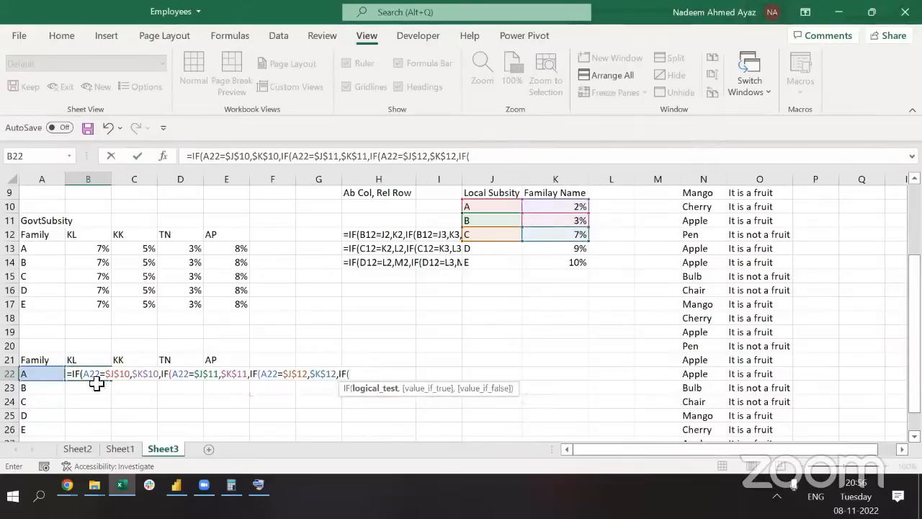
{"action": "left_click", "coordinate": [31, 373]}
{"action": "type", "text": "="}
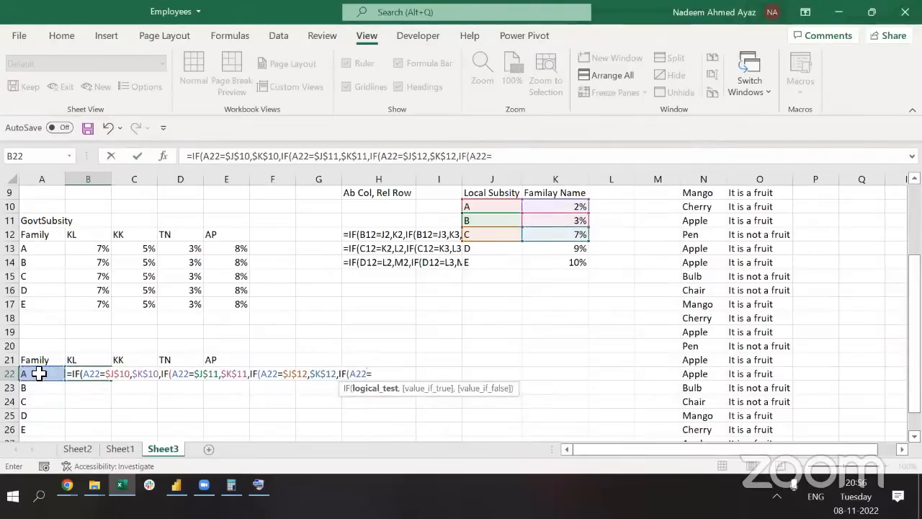
{"action": "left_click", "coordinate": [476, 248]}
{"action": "key", "text": "F4"}
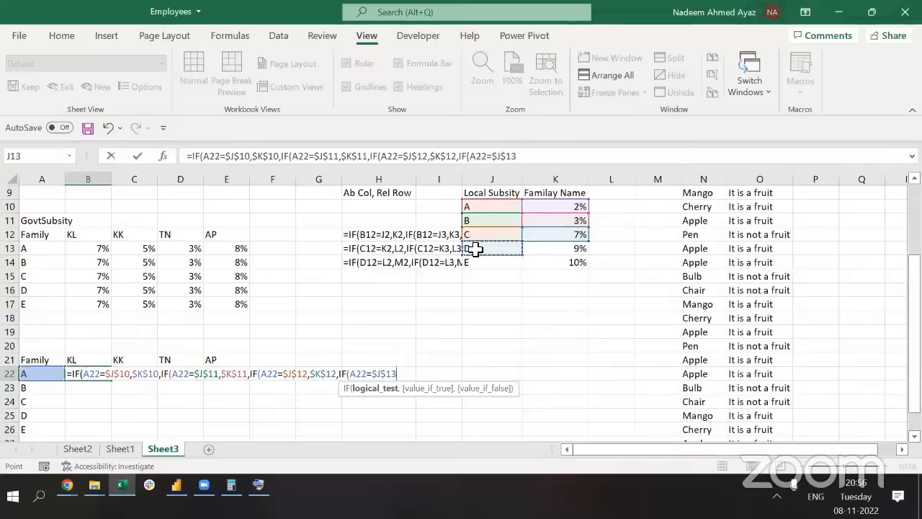
{"action": "type", "text": ","}
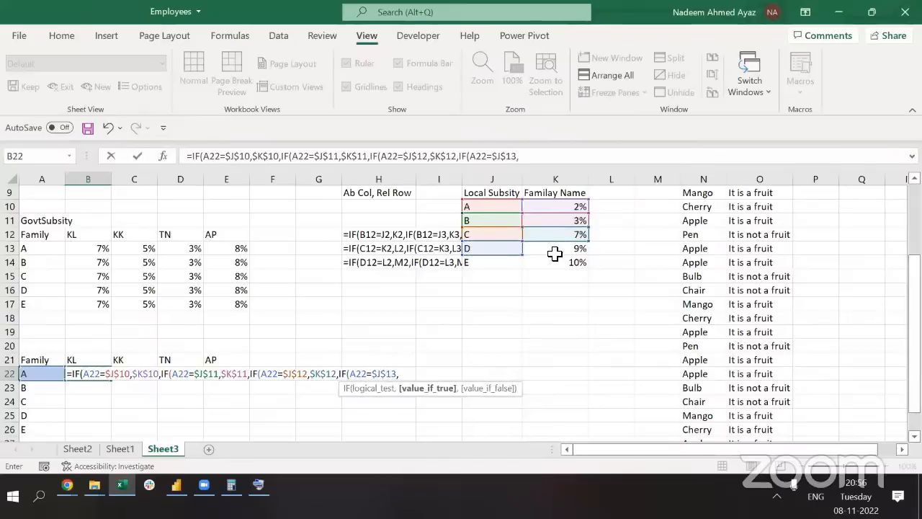
{"action": "left_click", "coordinate": [554, 254]}
{"action": "key", "text": "F4"}
Finish with IF(A22=$J$14,K14,0) for family E and enter the formula
{"action": "type", "text": ",i"}
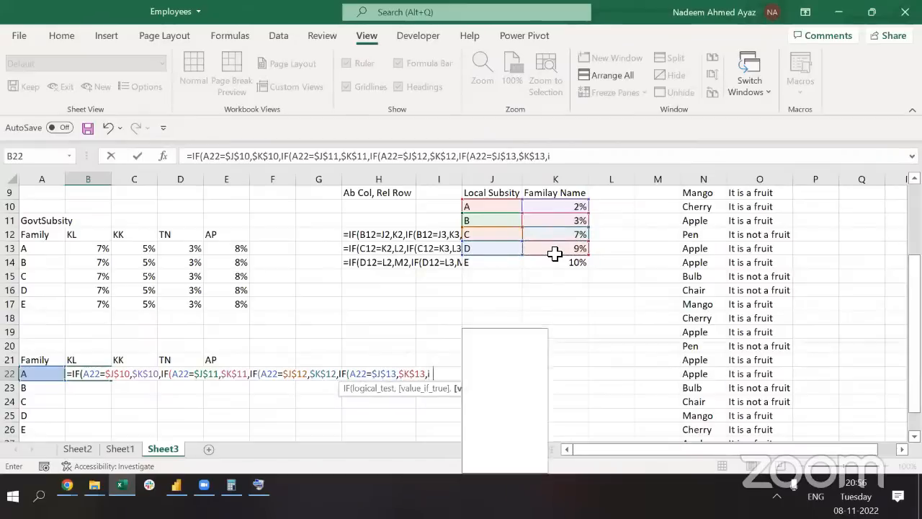
{"action": "type", "text": "f("}
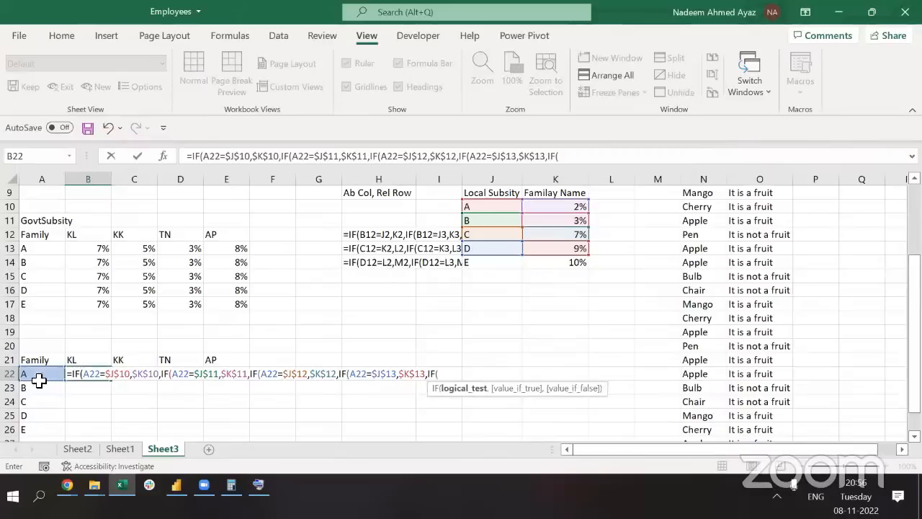
{"action": "left_click", "coordinate": [38, 373]}
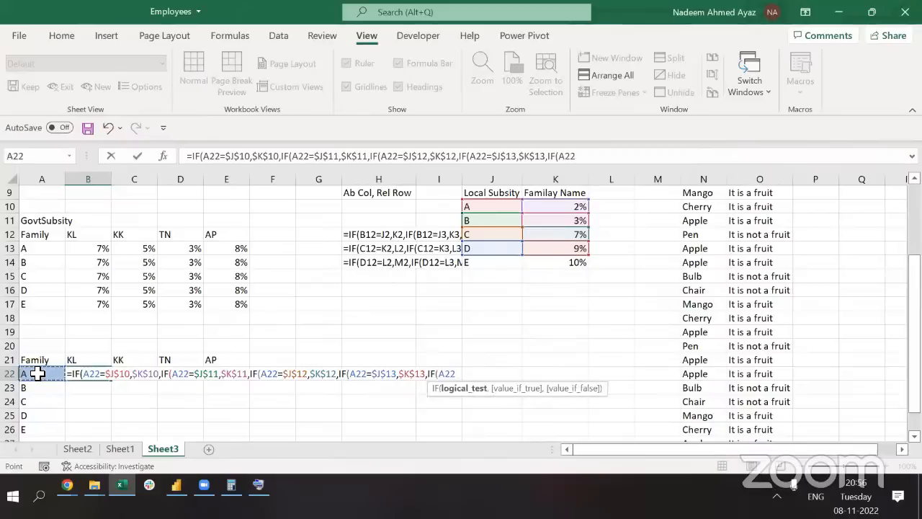
{"action": "type", "text": "="}
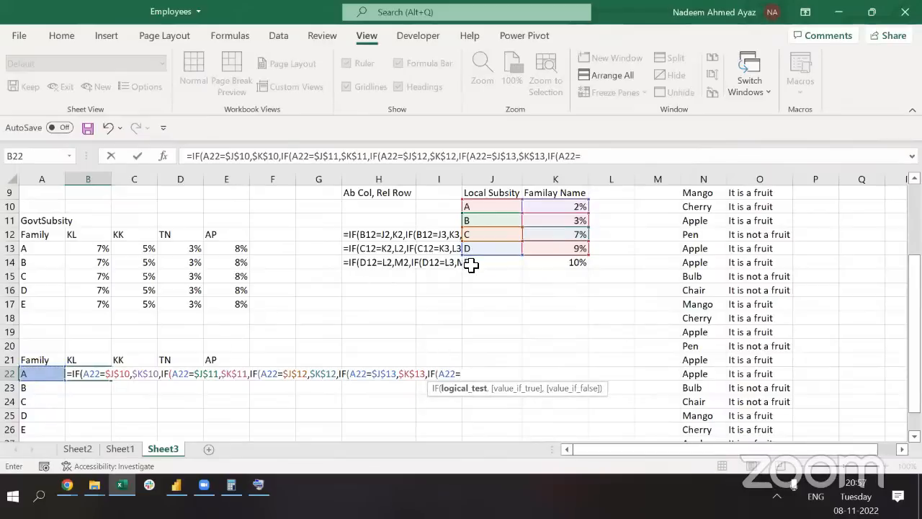
{"action": "left_click", "coordinate": [470, 266]}
{"action": "key", "text": "F4"}
{"action": "type", "text": ","}
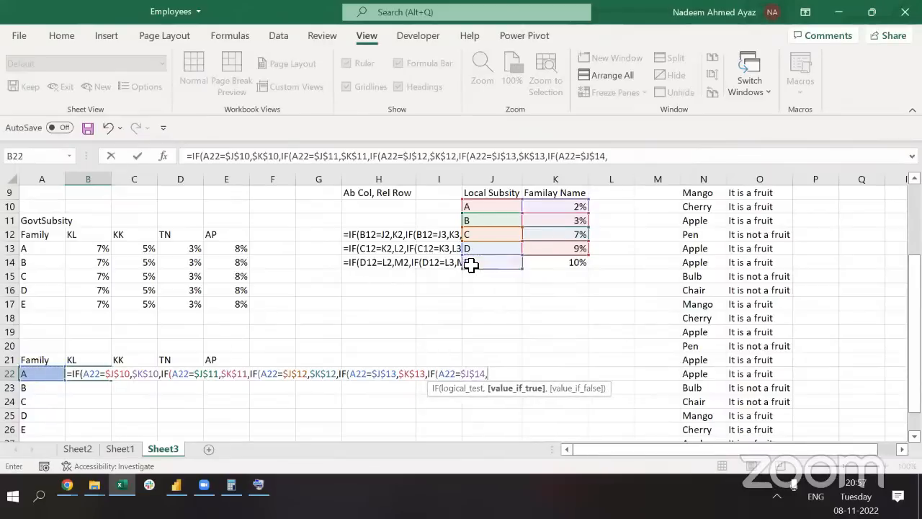
{"action": "left_click", "coordinate": [578, 264]}
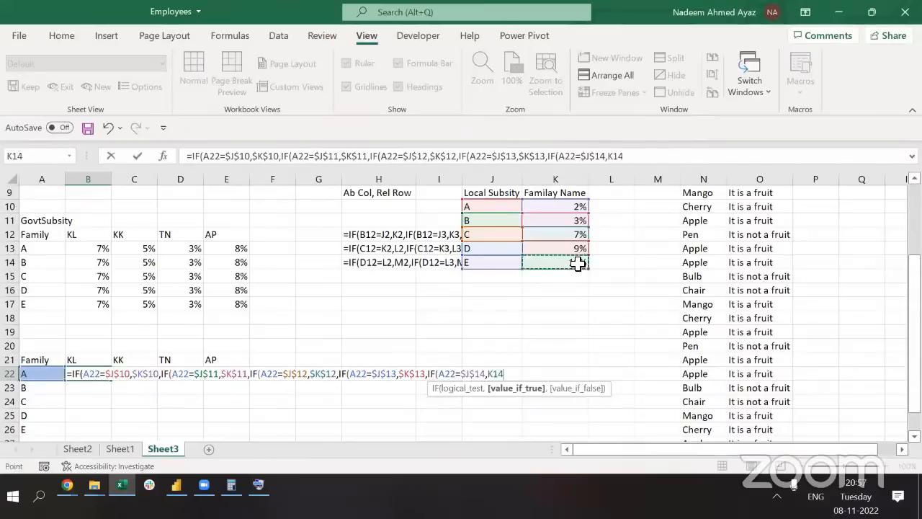
{"action": "type", "text": ")"}
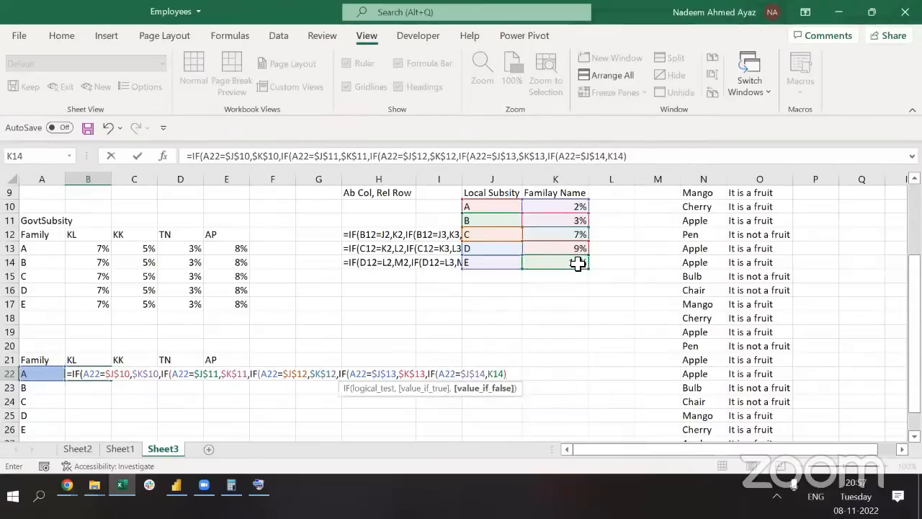
{"action": "key", "text": "BackSpace"}
{"action": "type", "text": ",0"}
{"action": "key", "text": "Return"}
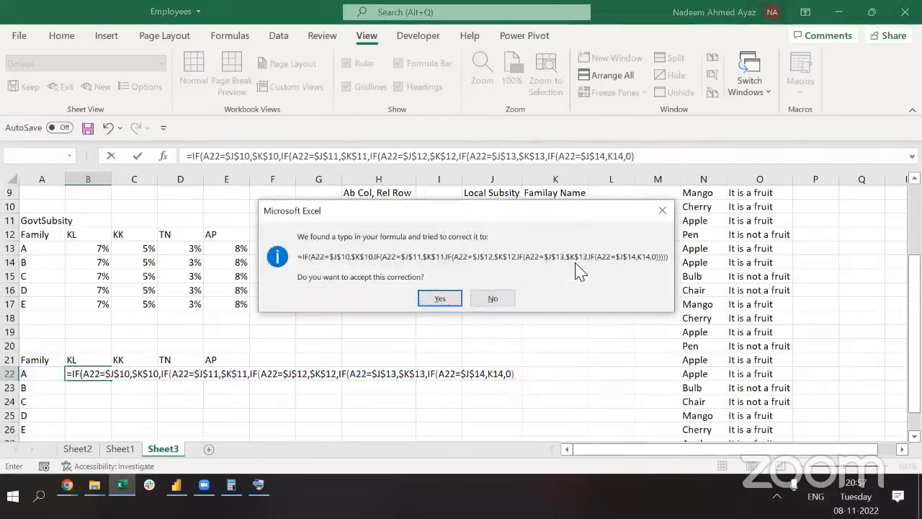
Accept the parenthesis correction and copy B22's formula into B22:B26
{"action": "key", "text": "Return"}
{"action": "key", "text": "Up"}
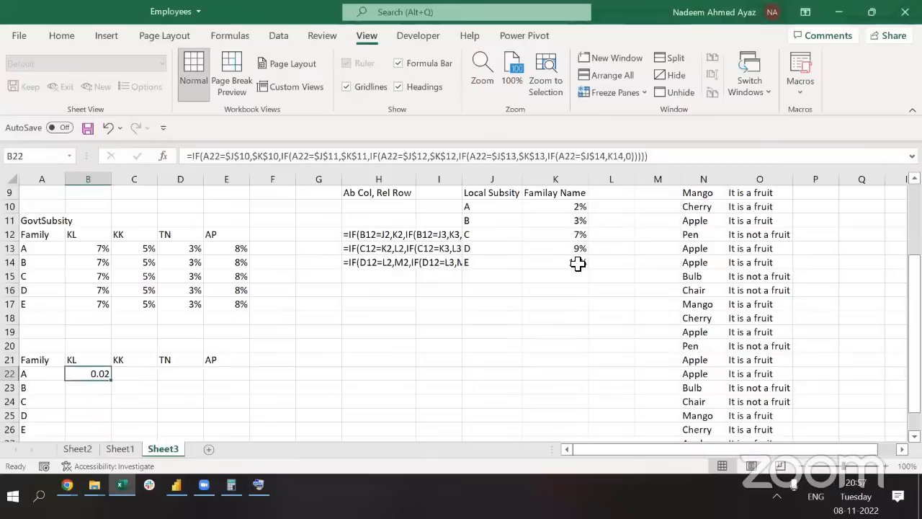
{"action": "key", "text": "Left"}
{"action": "key", "text": "Right"}
{"action": "key", "text": "ctrl+c"}
{"action": "key", "text": "Left"}
{"action": "key", "text": "Down"}
{"action": "key", "text": "Down"}
{"action": "key", "text": "Down"}
{"action": "key", "text": "Down"}
{"action": "key", "text": "Right"}
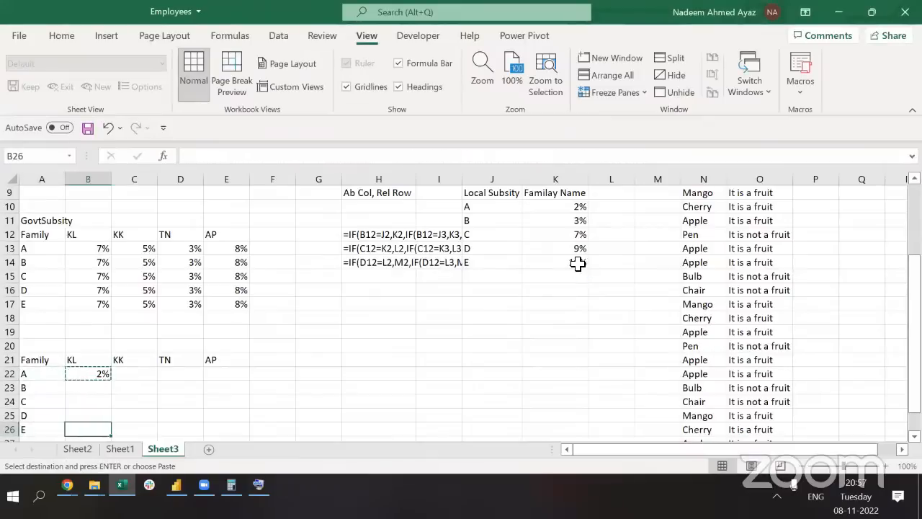
{"action": "key", "text": "shift+Up"}
{"action": "key", "text": "shift+Up"}
{"action": "key", "text": "shift+Up"}
{"action": "key", "text": "shift+Up"}
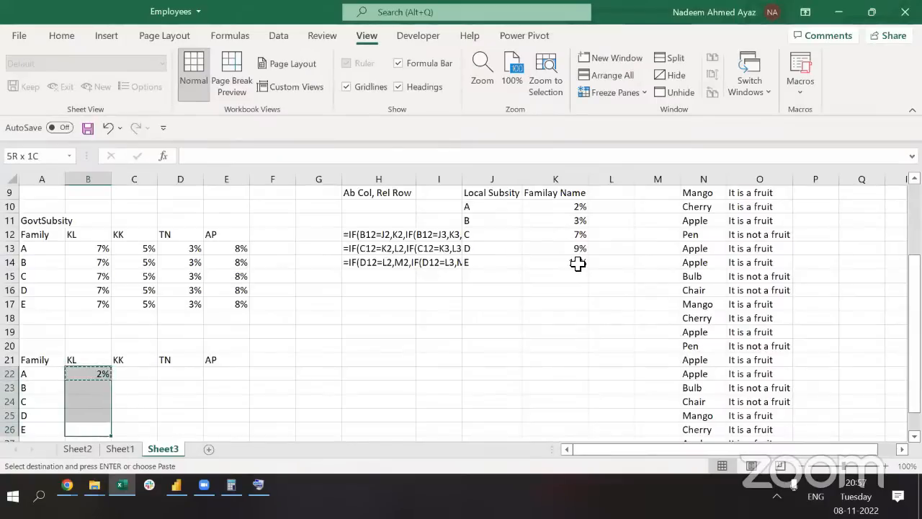
{"action": "key", "text": "Return"}
Find family E's 0% error and make B22's K14 reference absolute as $K$14
{"action": "key", "text": "Up"}
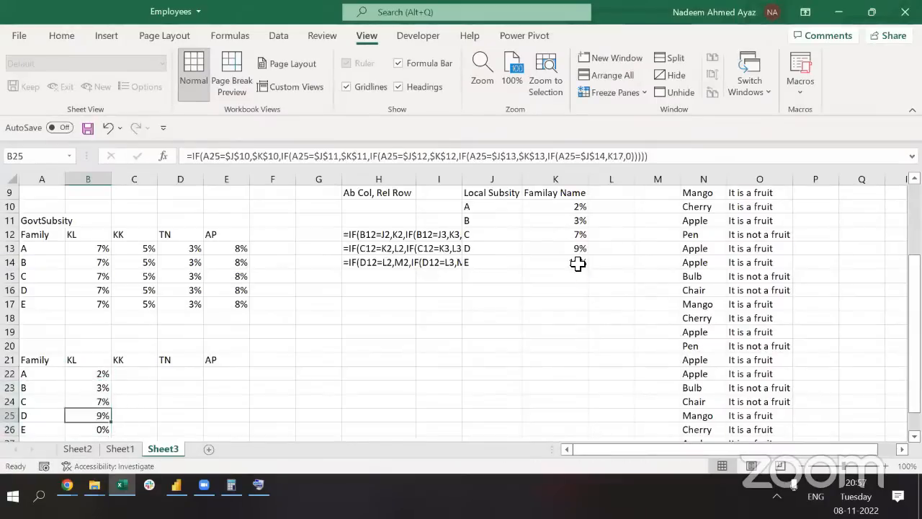
{"action": "key", "text": "Up"}
{"action": "key", "text": "Up"}
{"action": "key", "text": "Down"}
{"action": "key", "text": "Down"}
{"action": "key", "text": "Down"}
{"action": "key", "text": "F2"}
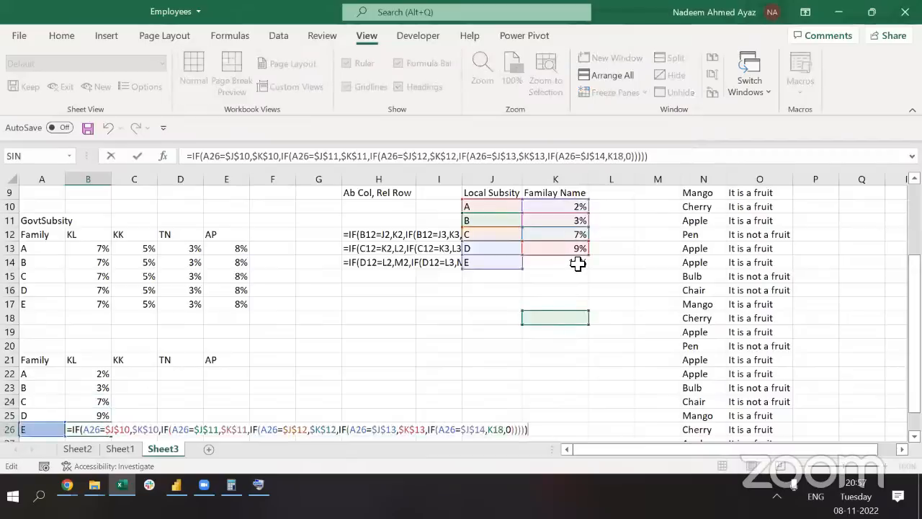
{"action": "key", "text": "Escape"}
{"action": "key", "text": "Up"}
{"action": "key", "text": "Up"}
{"action": "key", "text": "Up"}
{"action": "key", "text": "Up"}
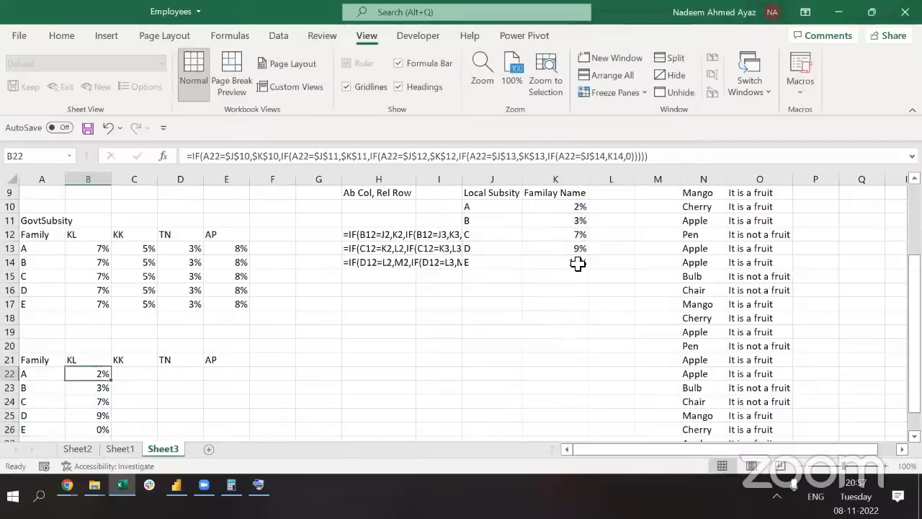
{"action": "key", "text": "F2"}
{"action": "left_click", "coordinate": [499, 373]}
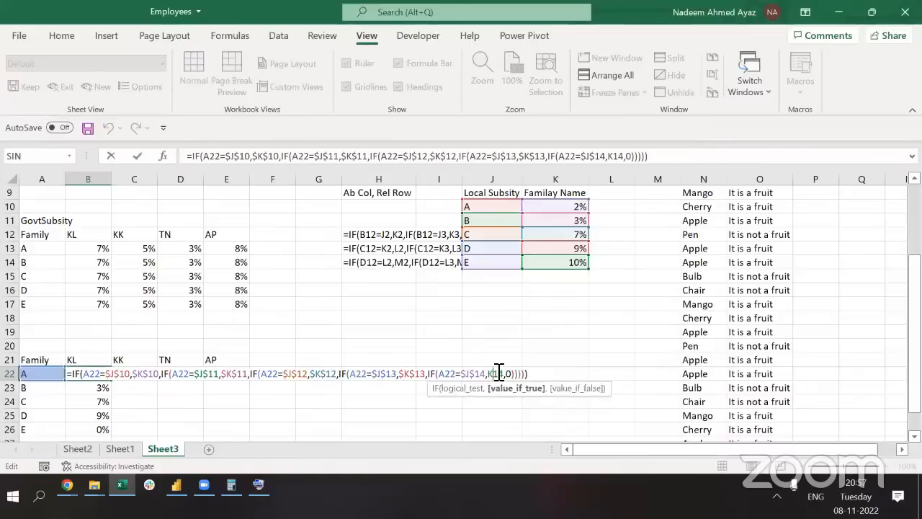
{"action": "key", "text": "F4"}
{"action": "key", "text": "ctrl+Return"}
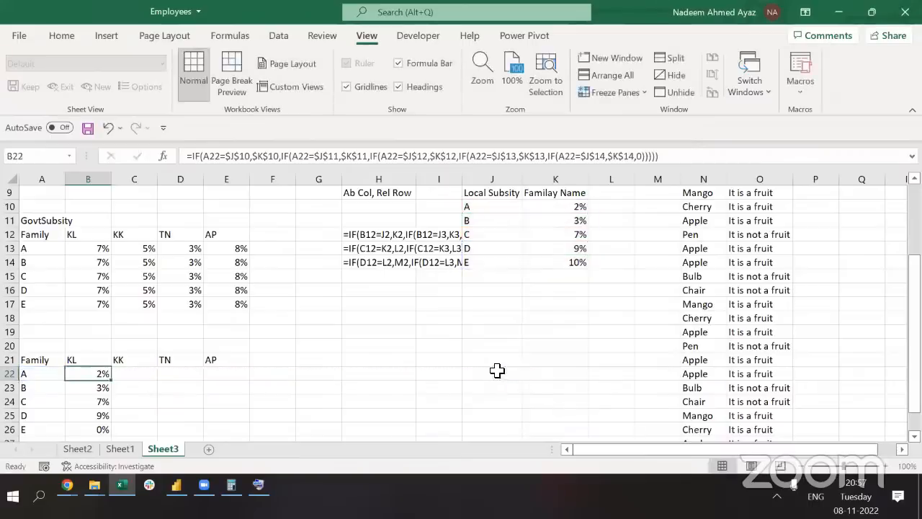
Copy the corrected B22 formula down through B26 and review the family results
{"action": "key", "text": "ctrl+c"}
{"action": "key", "text": "shift+Down"}
{"action": "key", "text": "shift+Down"}
{"action": "key", "text": "shift+Down"}
{"action": "key", "text": "shift+Down"}
{"action": "key", "text": "Return"}
{"action": "key", "text": "ctrl+shift+Down"}
{"action": "key", "text": "Down"}
{"action": "key", "text": "Up"}
{"action": "key", "text": "shift+space"}
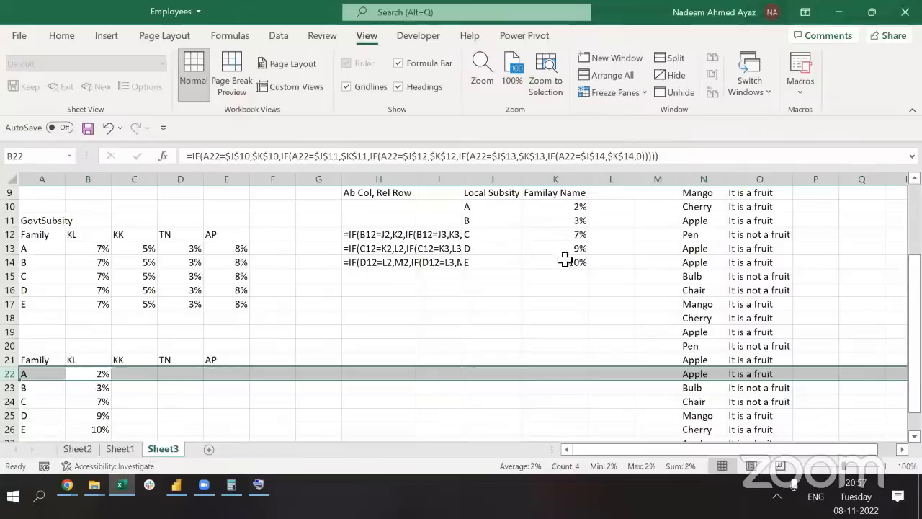
{"action": "key", "text": "Down"}
{"action": "key", "text": "Up"}
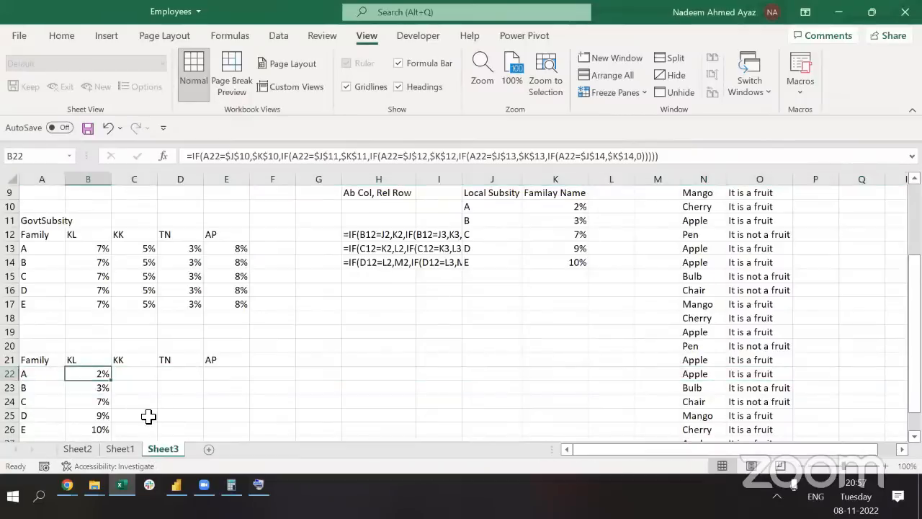
Copy the KL formulas from B22:B26 into the KK, TN and AP columns (C22:E26)
{"action": "key", "text": "ctrl+shift+Down"}
{"action": "key", "text": "ctrl+c"}
{"action": "key", "text": "Right"}
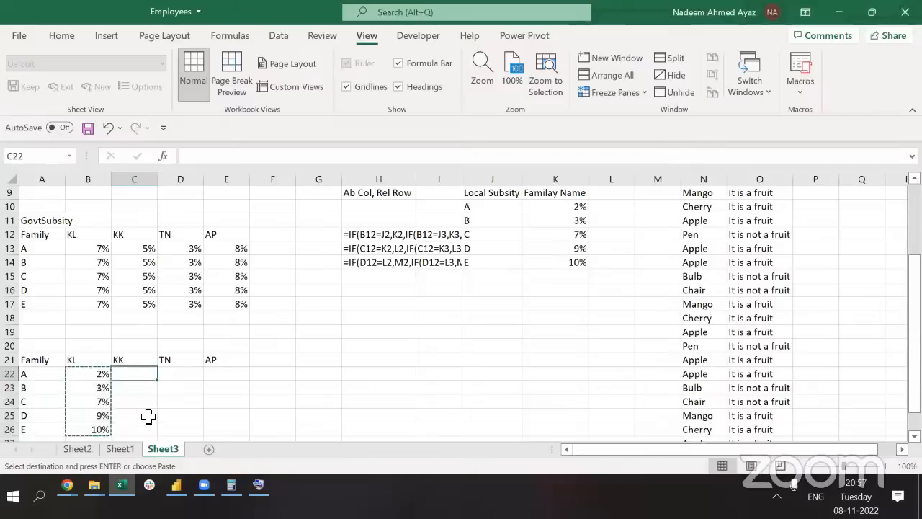
{"action": "key", "text": "ctrl+v"}
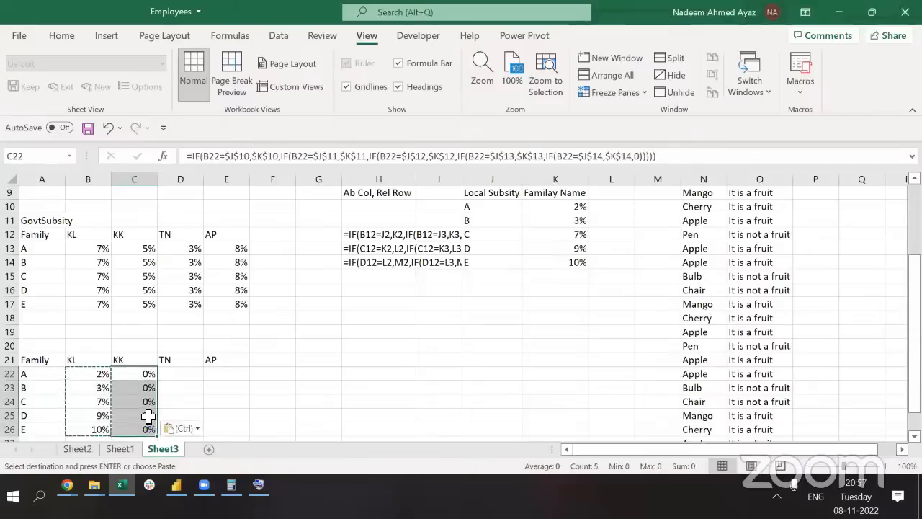
{"action": "key", "text": "Escape"}
{"action": "key", "text": "ctrl+c"}
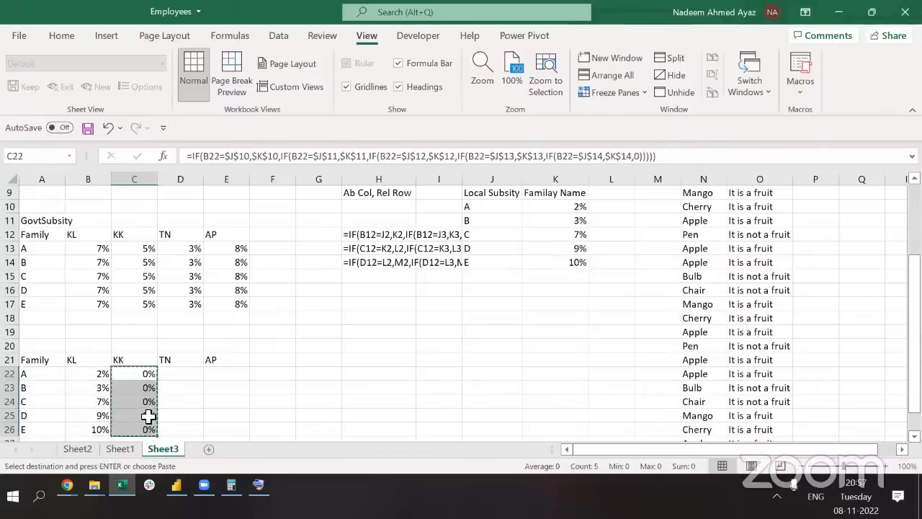
{"action": "key", "text": "Right"}
{"action": "key", "text": "ctrl+v"}
{"action": "key", "text": "Right"}
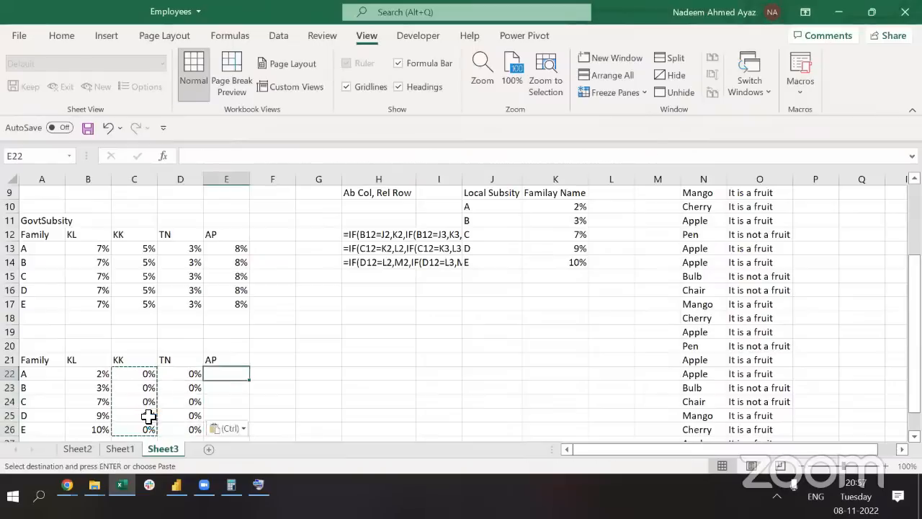
{"action": "key", "text": "ctrl+v"}
Inspect the formulas in E22 and B22 to see why the new columns return 0%
{"action": "key", "text": "F2"}
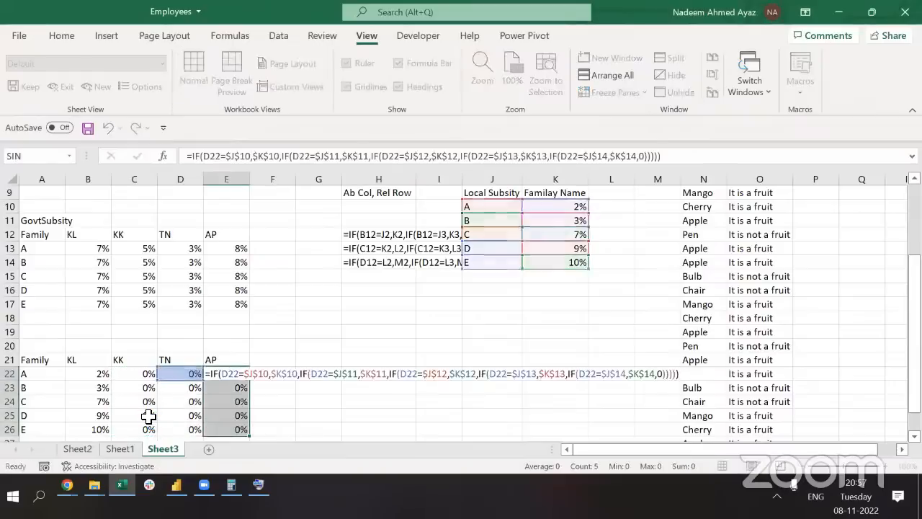
{"action": "key", "text": "Escape"}
{"action": "key", "text": "Left"}
{"action": "key", "text": "Left"}
{"action": "key", "text": "Left"}
{"action": "key", "text": "F2"}
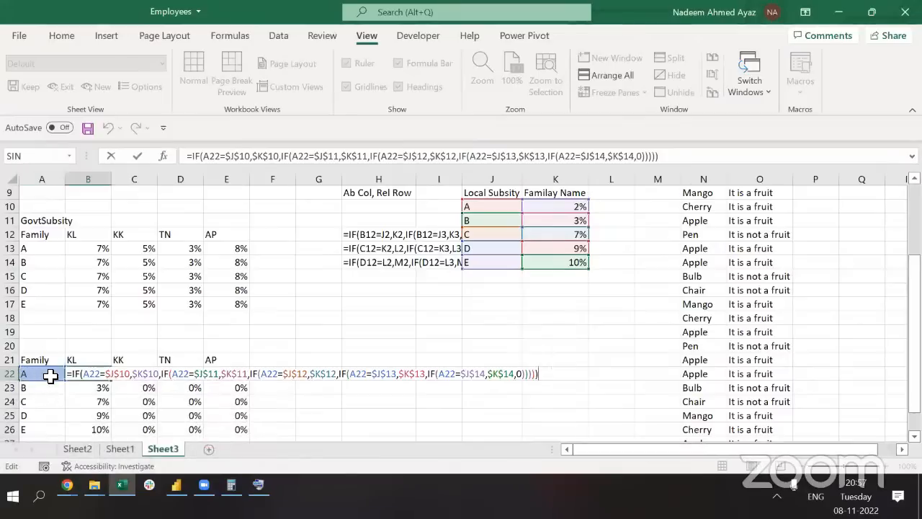
{"action": "key", "text": "Escape"}
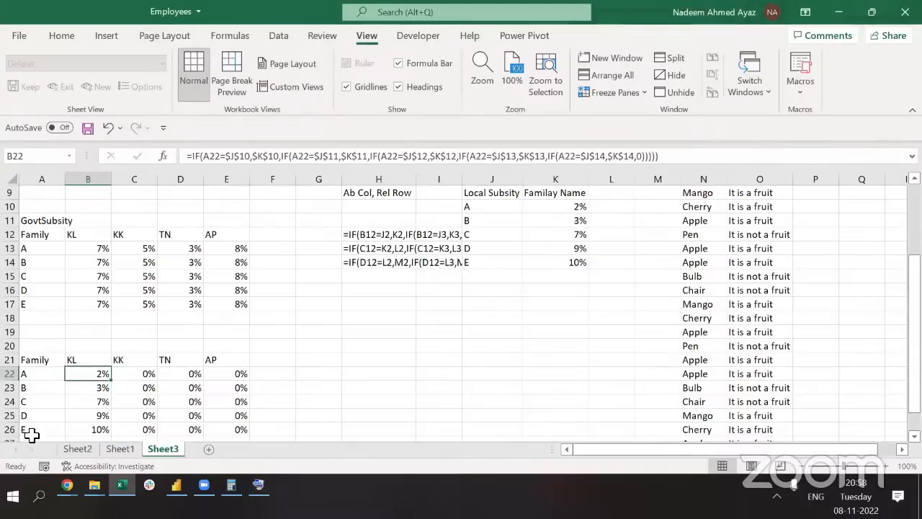
Change every A22 in B22's formula to $A22 so column A stays locked
{"action": "left_click", "coordinate": [220, 157]}
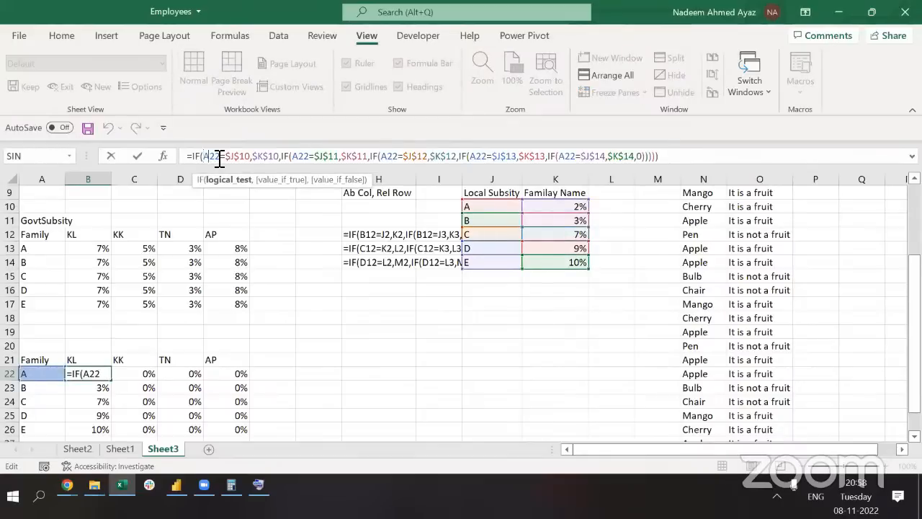
{"action": "type", "text": "$"}
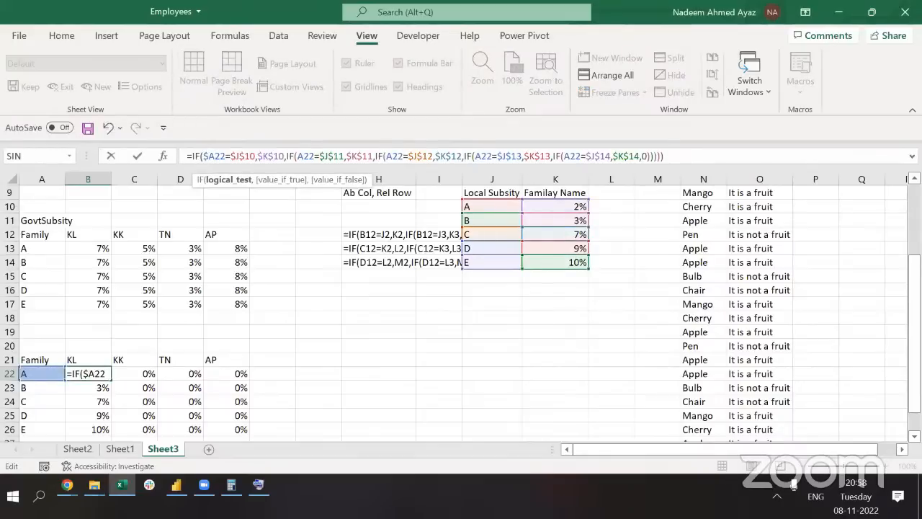
{"action": "left_click", "coordinate": [301, 157]}
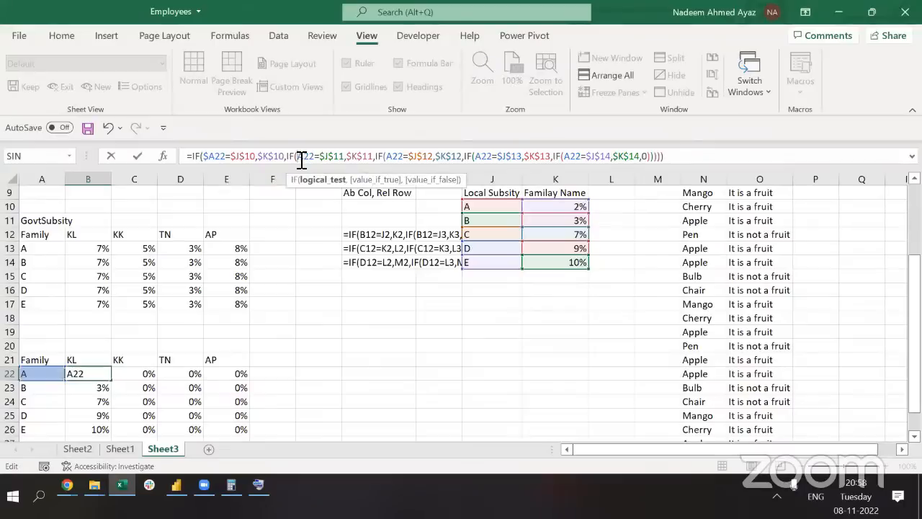
{"action": "type", "text": "$"}
{"action": "key", "text": "Right"}
{"action": "key", "text": "Right"}
{"action": "key", "text": "Right"}
{"action": "key", "text": "Right"}
{"action": "key", "text": "Right"}
{"action": "key", "text": "Right"}
{"action": "key", "text": "Right"}
{"action": "key", "text": "Right"}
{"action": "key", "text": "Right"}
{"action": "key", "text": "Right"}
{"action": "key", "text": "Right"}
{"action": "key", "text": "Right"}
{"action": "key", "text": "Right"}
{"action": "key", "text": "Right"}
{"action": "key", "text": "Right"}
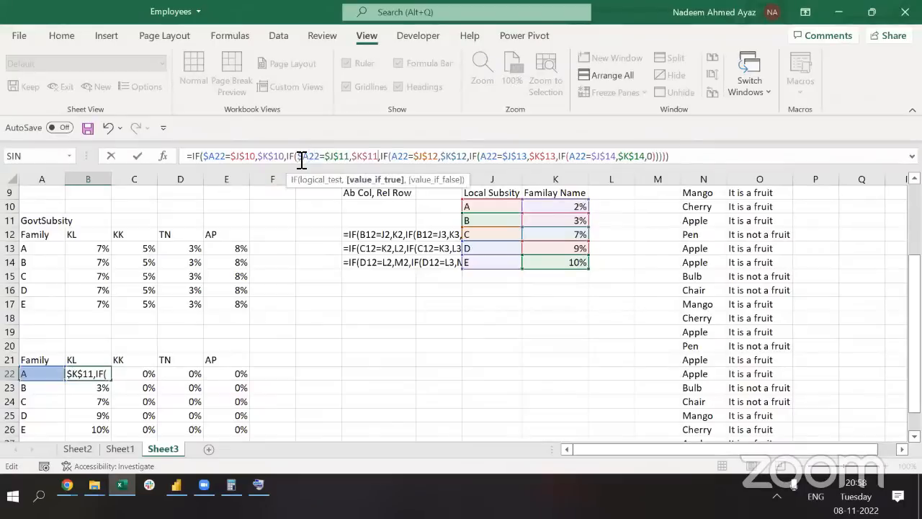
{"action": "key", "text": "Right"}
{"action": "type", "text": "$"}
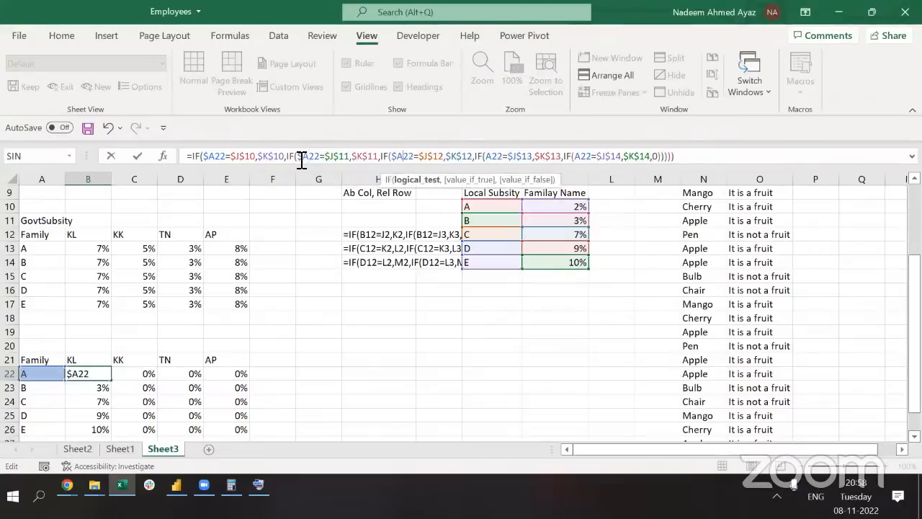
{"action": "key", "text": "Right"}
{"action": "key", "text": "Right"}
{"action": "key", "text": "Right"}
{"action": "key", "text": "Right"}
{"action": "key", "text": "Right"}
{"action": "key", "text": "Right"}
{"action": "key", "text": "Right"}
{"action": "key", "text": "Right"}
{"action": "key", "text": "Right"}
{"action": "key", "text": "Right"}
{"action": "key", "text": "Right"}
{"action": "key", "text": "Right"}
{"action": "key", "text": "Right"}
{"action": "key", "text": "Right"}
{"action": "key", "text": "Right"}
{"action": "key", "text": "Right"}
{"action": "key", "text": "Right"}
{"action": "key", "text": "Right"}
{"action": "key", "text": "Right"}
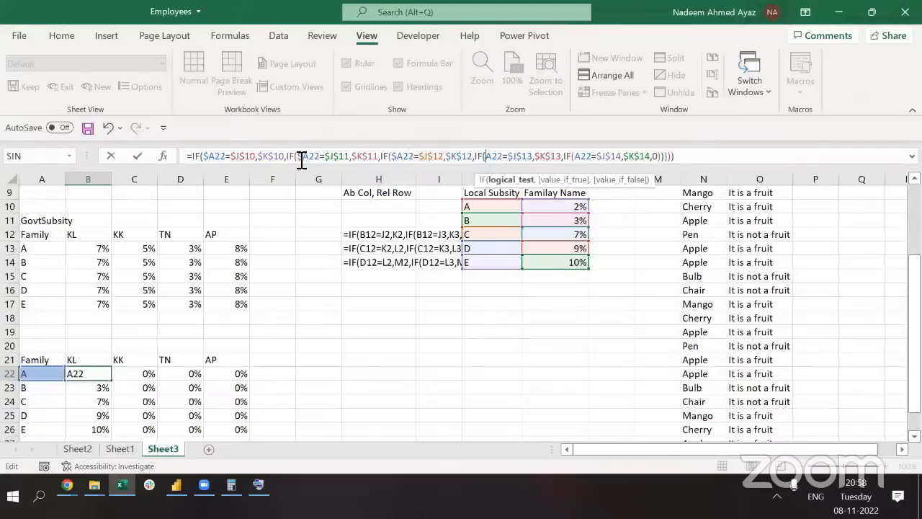
{"action": "type", "text": "$"}
{"action": "key", "text": "Right"}
{"action": "key", "text": "Right"}
{"action": "key", "text": "Right"}
{"action": "key", "text": "Right"}
{"action": "key", "text": "Right"}
{"action": "key", "text": "Right"}
{"action": "key", "text": "Right"}
{"action": "key", "text": "Right"}
{"action": "key", "text": "Right"}
{"action": "key", "text": "Right"}
{"action": "key", "text": "Right"}
{"action": "key", "text": "Right"}
{"action": "key", "text": "Right"}
{"action": "key", "text": "Right"}
{"action": "key", "text": "Right"}
{"action": "key", "text": "Right"}
{"action": "key", "text": "Right"}
{"action": "key", "text": "Right"}
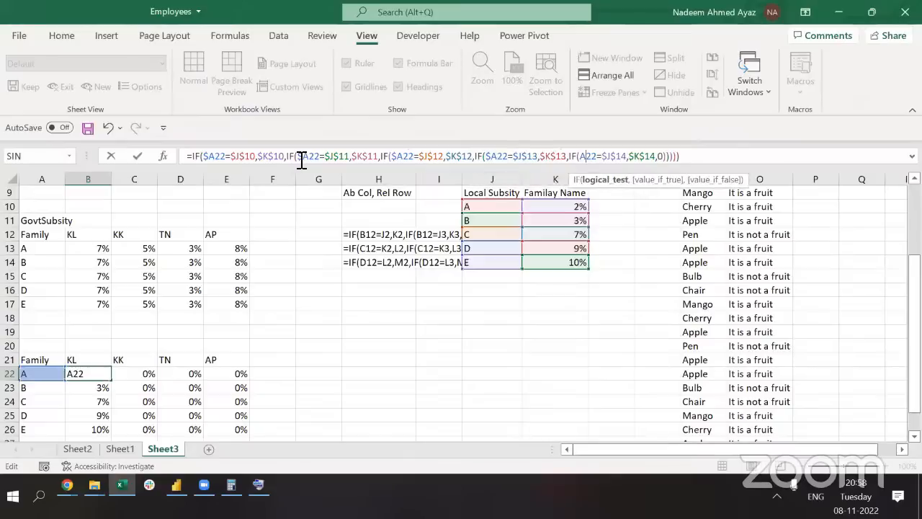
{"action": "type", "text": "$"}
{"action": "key", "text": "Return"}
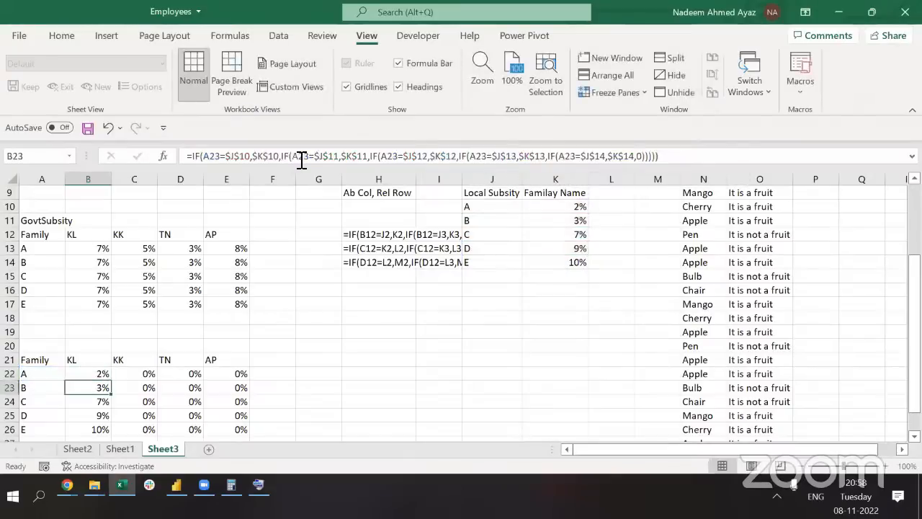
Fill the corrected formula across B22:E26, giving 2%, 3%, 7%, 9% and 10% per family
{"action": "key", "text": "Up"}
{"action": "key", "text": "ctrl+c"}
{"action": "key", "text": "ctrl+shift+Down"}
{"action": "key", "text": "ctrl+shift+Right"}
{"action": "key", "text": "ctrl+v"}
{"action": "key", "text": "Down"}
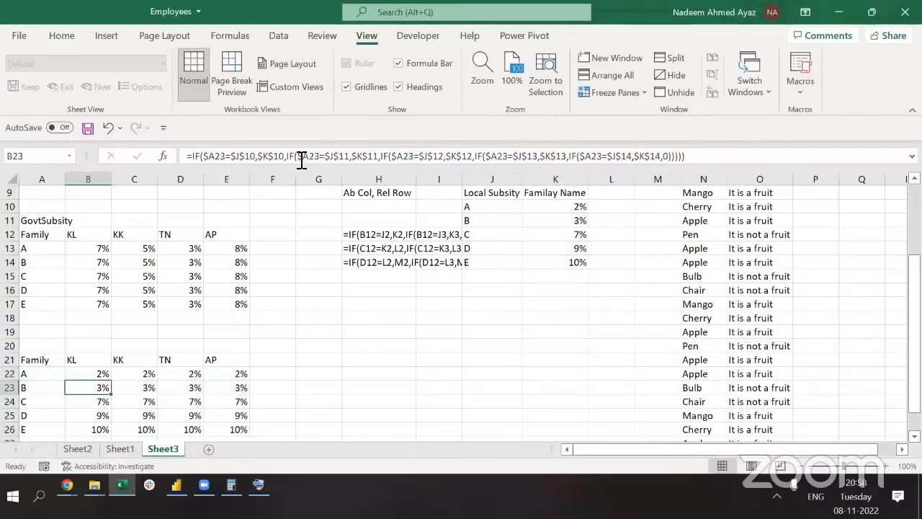
{"action": "key", "text": "Up"}
{"action": "key", "text": "ctrl+shift+Down"}
{"action": "key", "text": "ctrl+shift+Right"}
{"action": "key", "text": "ctrl+v"}
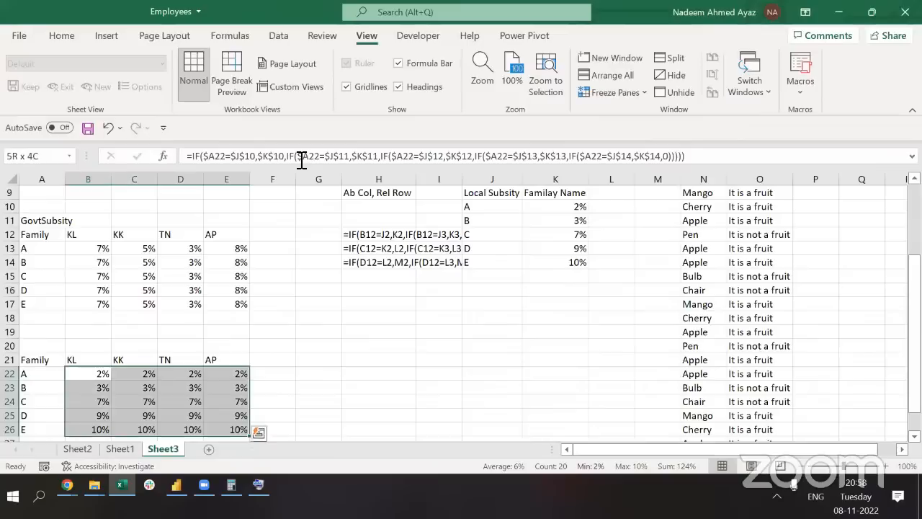
{"action": "key", "text": "Left"}
{"action": "key", "text": "Right"}
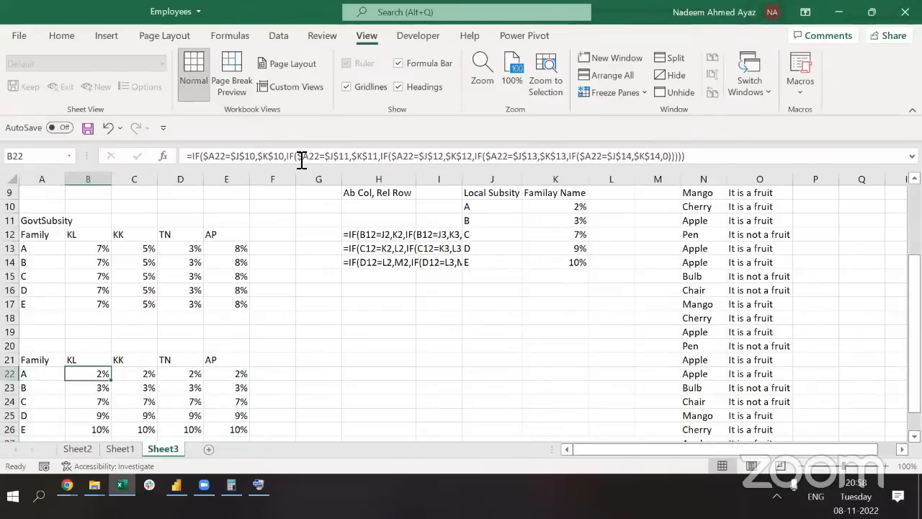
{"action": "left_click", "coordinate": [302, 160]}
{"action": "key", "text": "Right"}
{"action": "key", "text": "Right"}
{"action": "key", "text": "Right"}
{"action": "key", "text": "Right"}
{"action": "key", "text": "Right"}
{"action": "key", "text": "Right"}
{"action": "type", "text": "="}
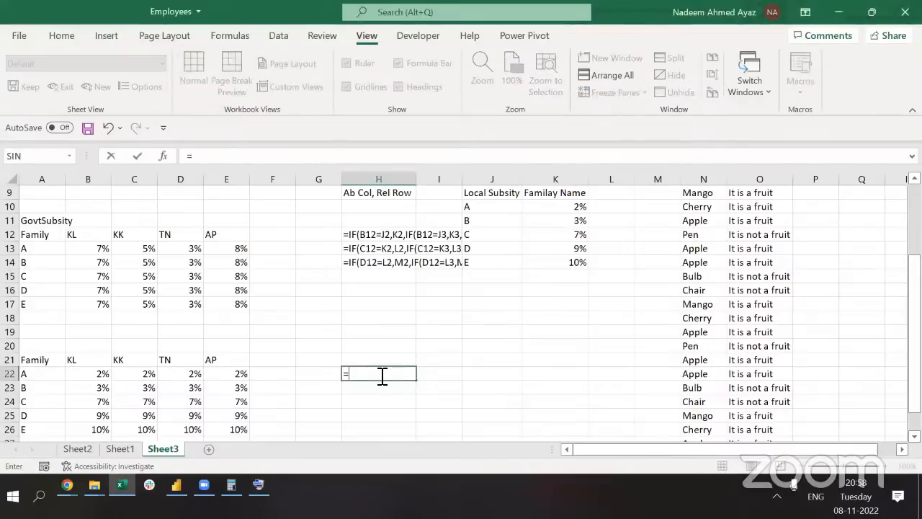
{"action": "type", "text": "if"}
{"action": "key", "text": "Tab"}
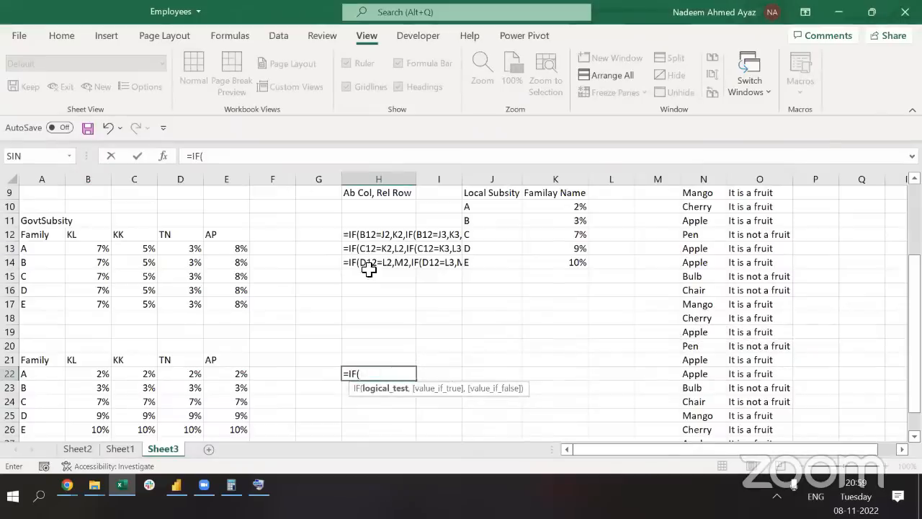
{"action": "left_click", "coordinate": [472, 219]}
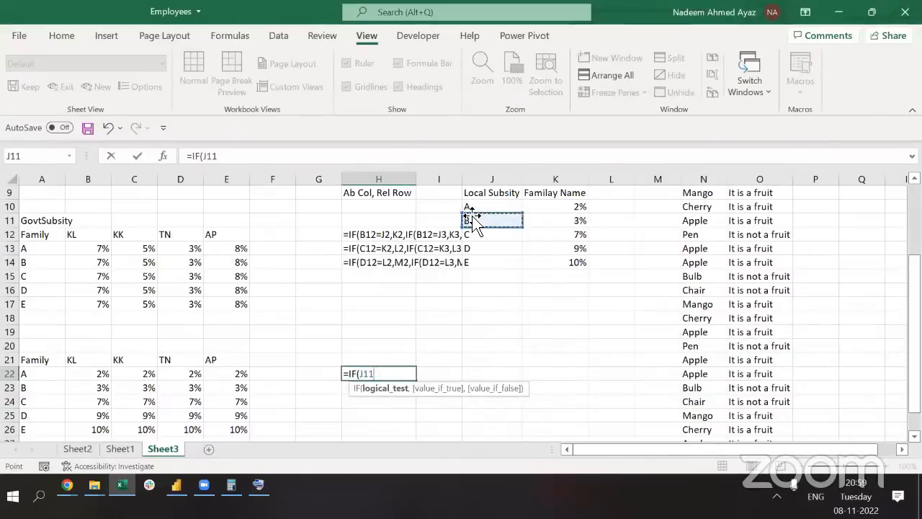
{"action": "type", "text": "="}
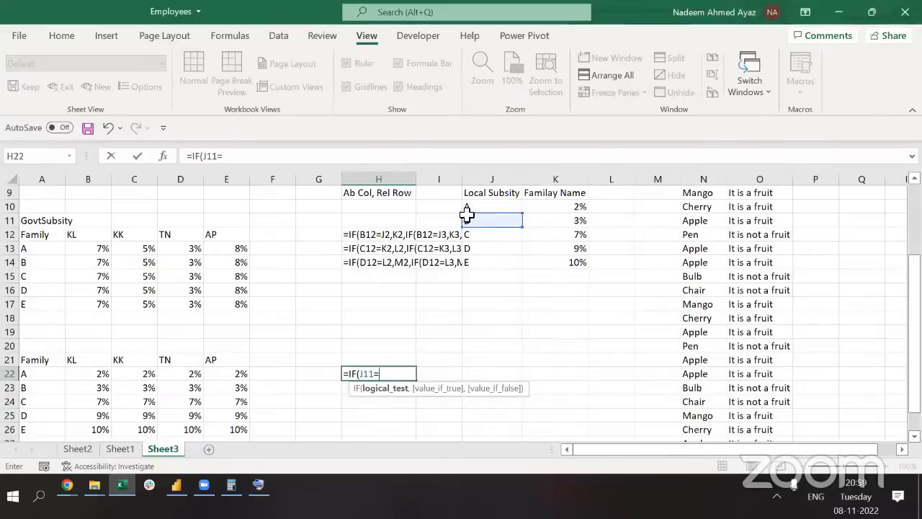
{"action": "left_click", "coordinate": [232, 384]}
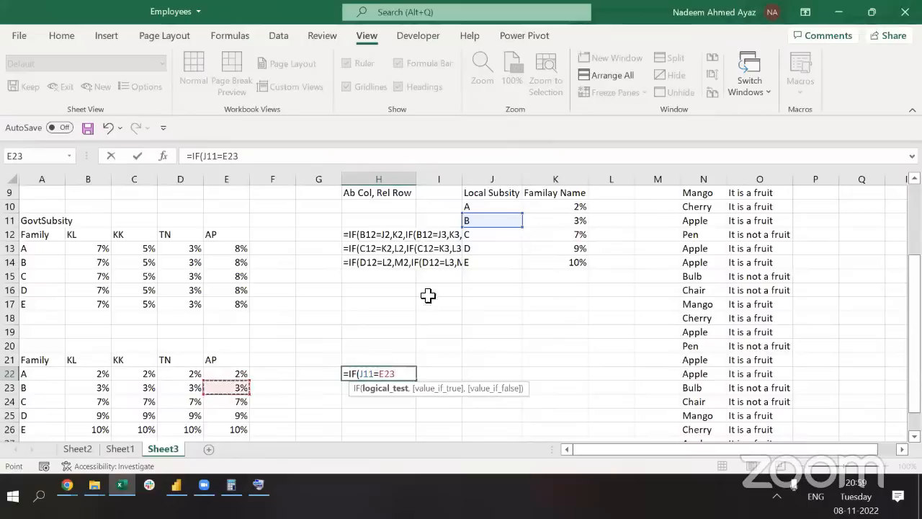
{"action": "key", "text": "Escape"}
{"action": "key", "text": "ctrl+Left"}
{"action": "key", "text": "ctrl+Left"}
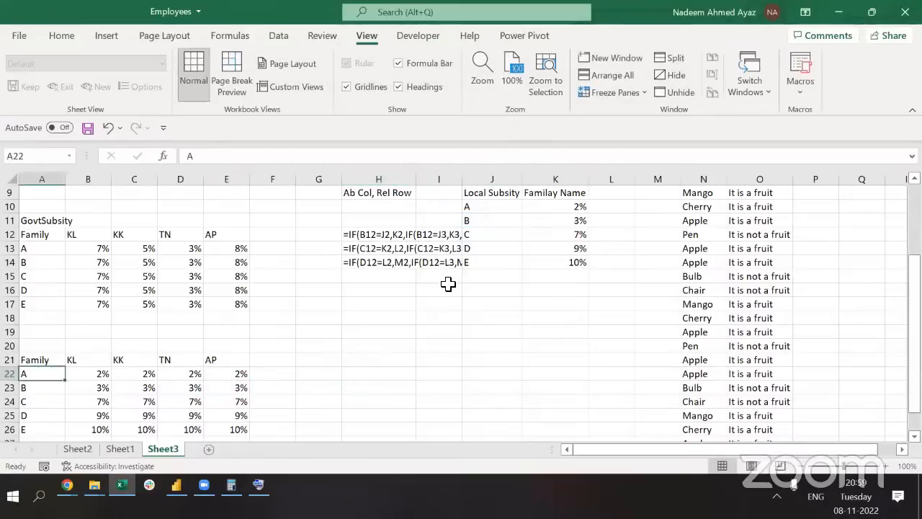
{"action": "key", "text": "Right"}
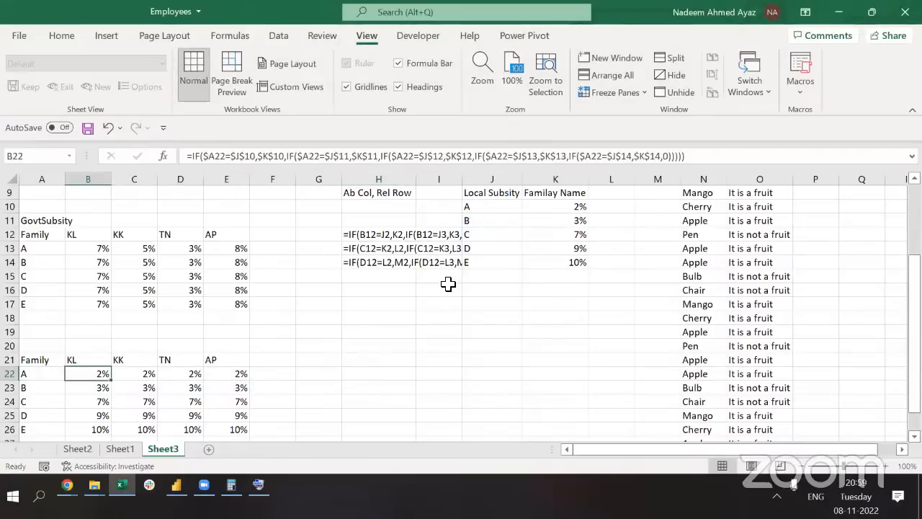
{"action": "left_click", "coordinate": [123, 261]}
{"action": "double_click", "coordinate": [122, 262]}
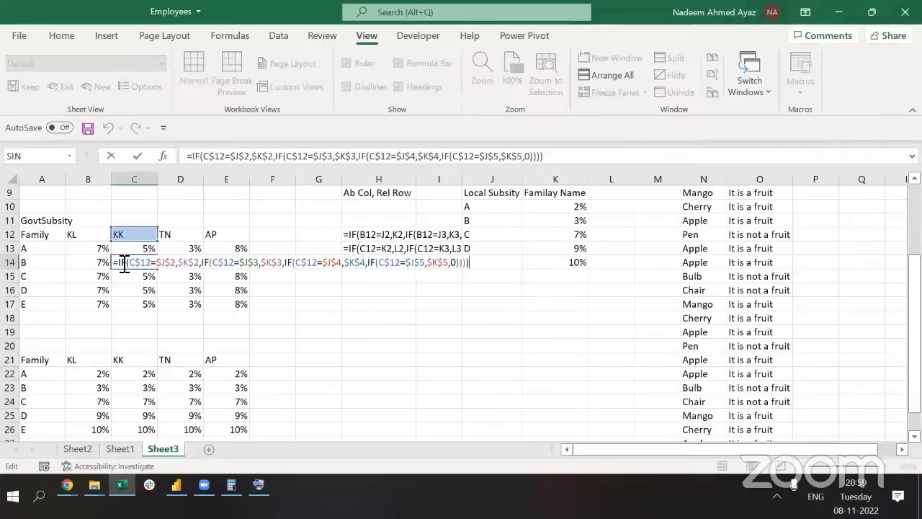
{"action": "scroll", "coordinate": [511, 250], "scroll_direction": "up", "scroll_amount": 3}
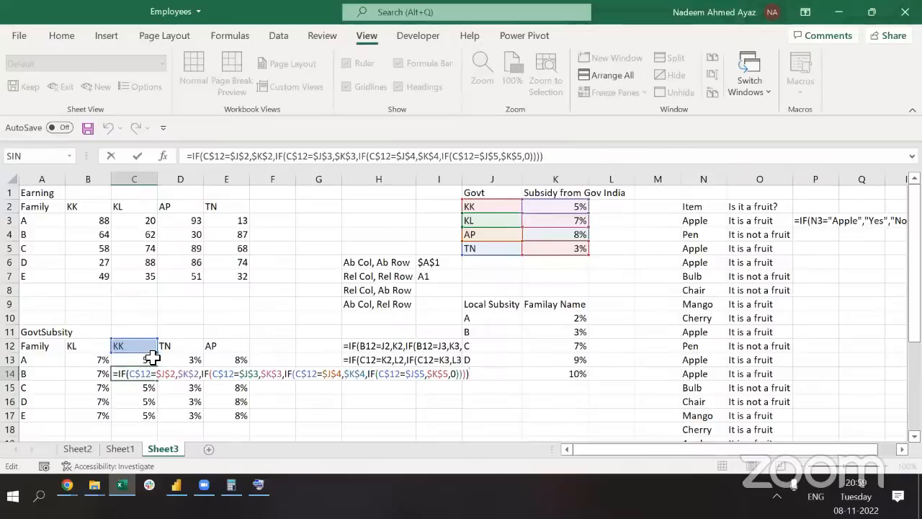
{"action": "key", "text": "Escape"}
{"action": "key", "text": "ctrl+Down"}
{"action": "key", "text": "ctrl+Down"}
{"action": "key", "text": "ctrl+Down"}
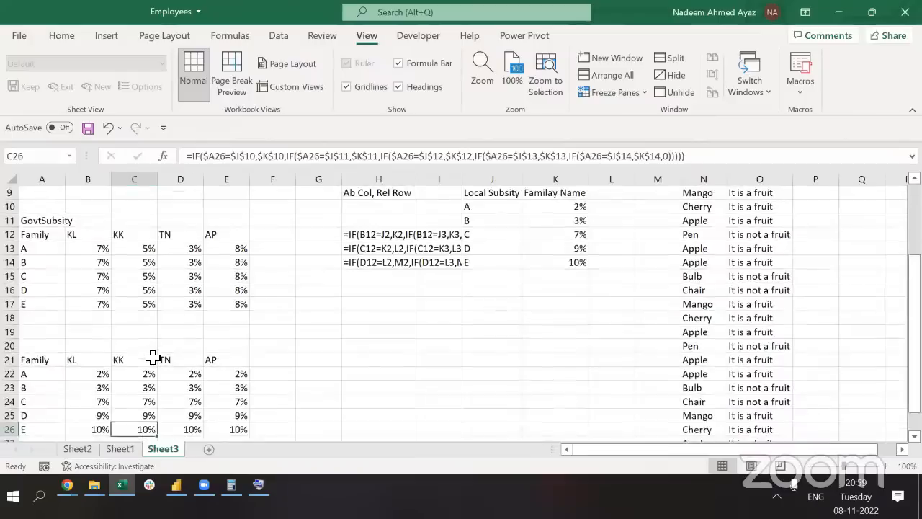
{"action": "key", "text": "Up"}
{"action": "key", "text": "Up"}
{"action": "key", "text": "F2"}
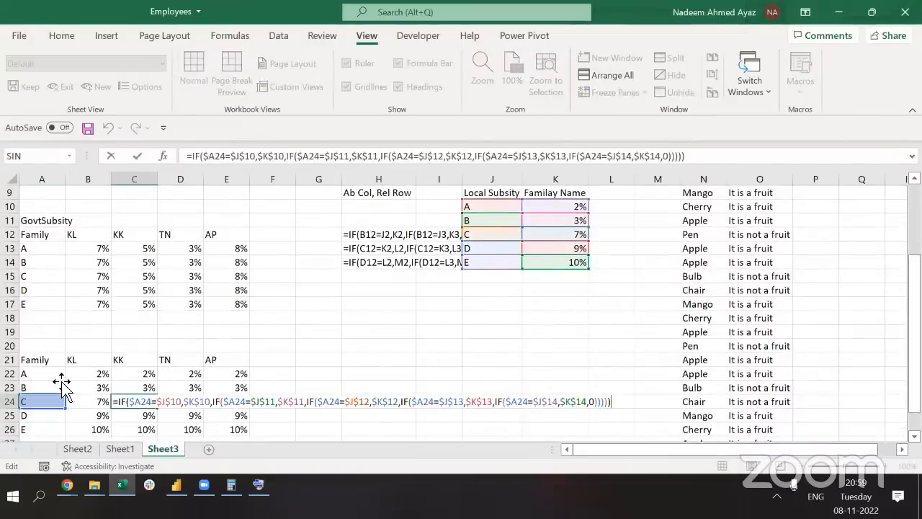
{"action": "key", "text": "Escape"}
{"action": "key", "text": "Up"}
{"action": "key", "text": "Up"}
{"action": "key", "text": "F2"}
{"action": "key", "text": "Escape"}
{"action": "key", "text": "Down"}
{"action": "key", "text": "Down"}
{"action": "key", "text": "F2"}
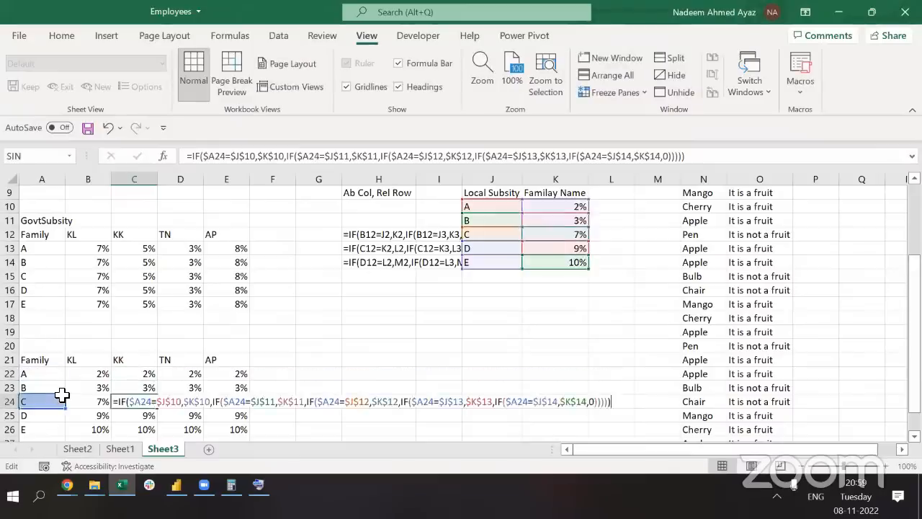
{"action": "key", "text": "Escape"}
{"action": "key", "text": "Down"}
{"action": "key", "text": "F2"}
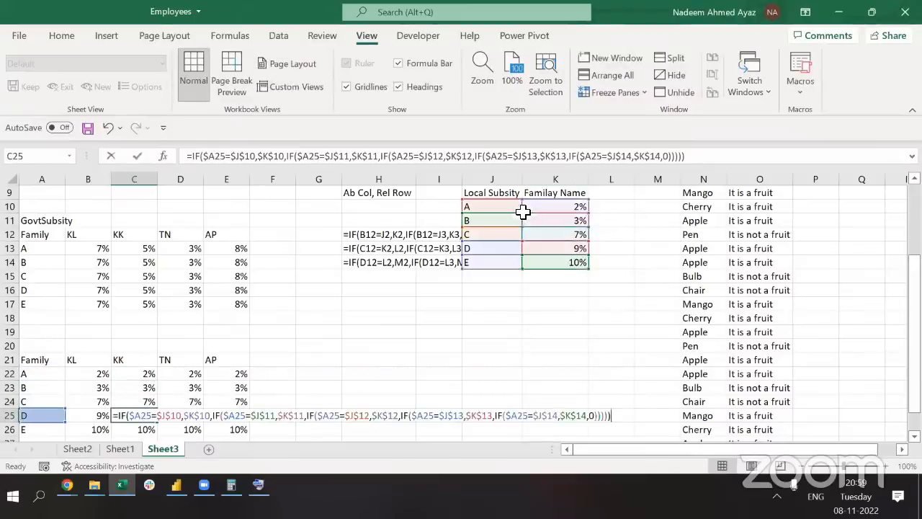
{"action": "key", "text": "Escape"}
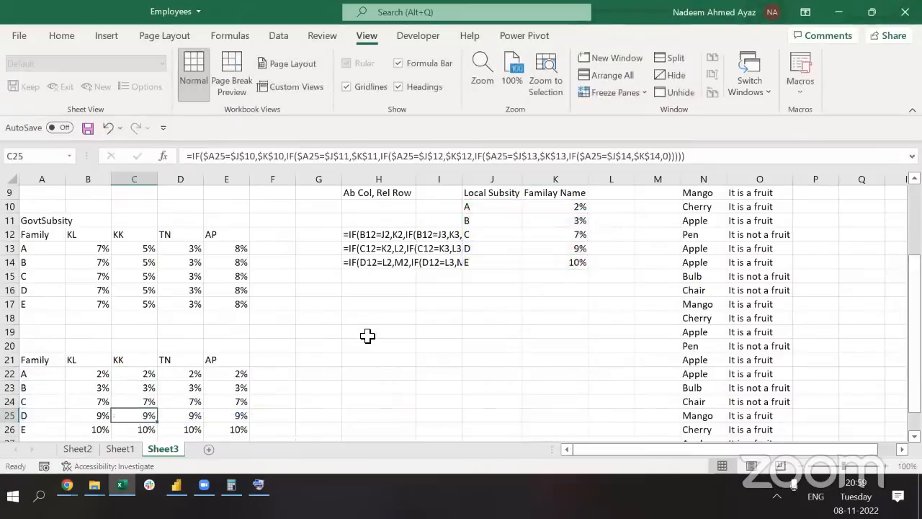
{"action": "key", "text": "Up"}
{"action": "key", "text": "Up"}
{"action": "key", "text": "Up"}
{"action": "key", "text": "Up"}
{"action": "key", "text": "Up"}
{"action": "key", "text": "Up"}
{"action": "key", "text": "Up"}
{"action": "key", "text": "Up"}
{"action": "key", "text": "Up"}
{"action": "key", "text": "Up"}
{"action": "key", "text": "Up"}
{"action": "key", "text": "Up"}
{"action": "key", "text": "Up"}
{"action": "key", "text": "Up"}
{"action": "key", "text": "Up"}
{"action": "key", "text": "Up"}
{"action": "key", "text": "Up"}
{"action": "key", "text": "Up"}
{"action": "key", "text": "Up"}
{"action": "key", "text": "Up"}
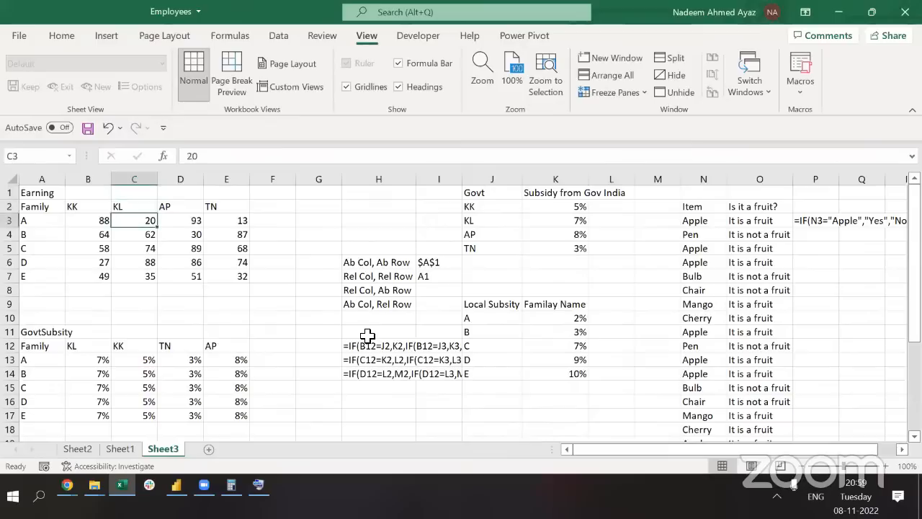
{"action": "key", "text": "Left"}
{"action": "key", "text": "Left"}
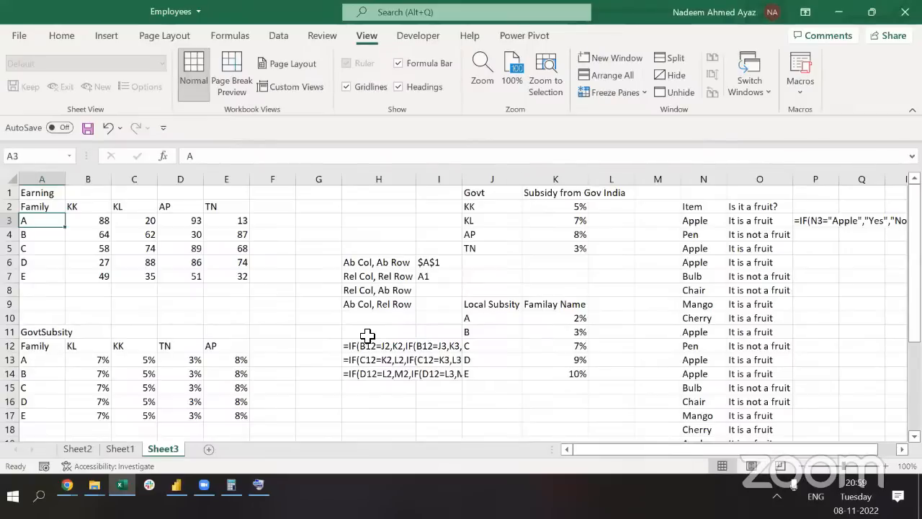
Enter the mixed-reference examples A$1 in I8 and $A1 in I9, then select I6:I9
{"action": "left_click", "coordinate": [435, 293]}
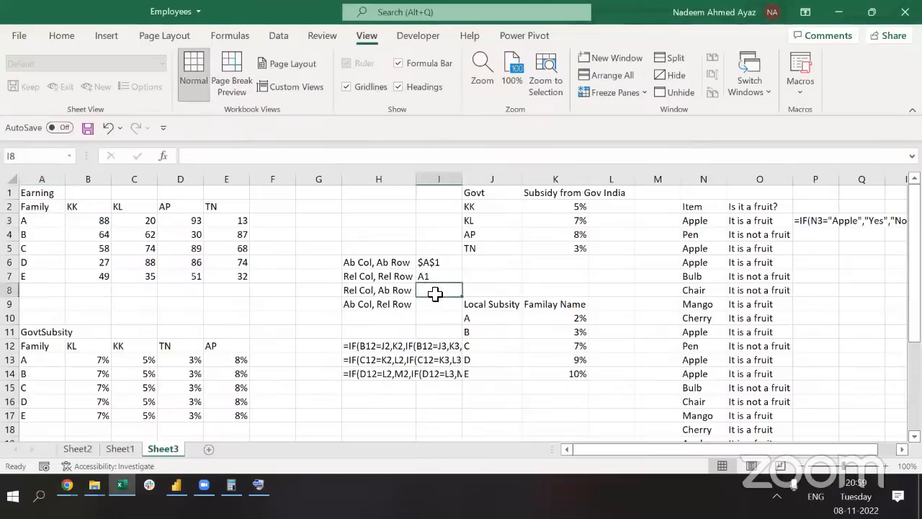
{"action": "type", "text": "$"}
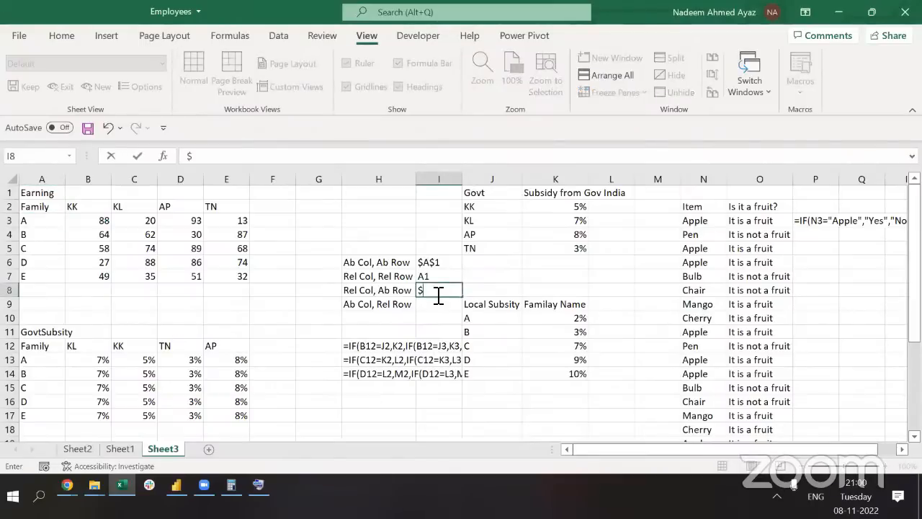
{"action": "key", "text": "BackSpace"}
{"action": "type", "text": "A1"}
{"action": "type", "text": "$"}
{"action": "key", "text": "Return"}
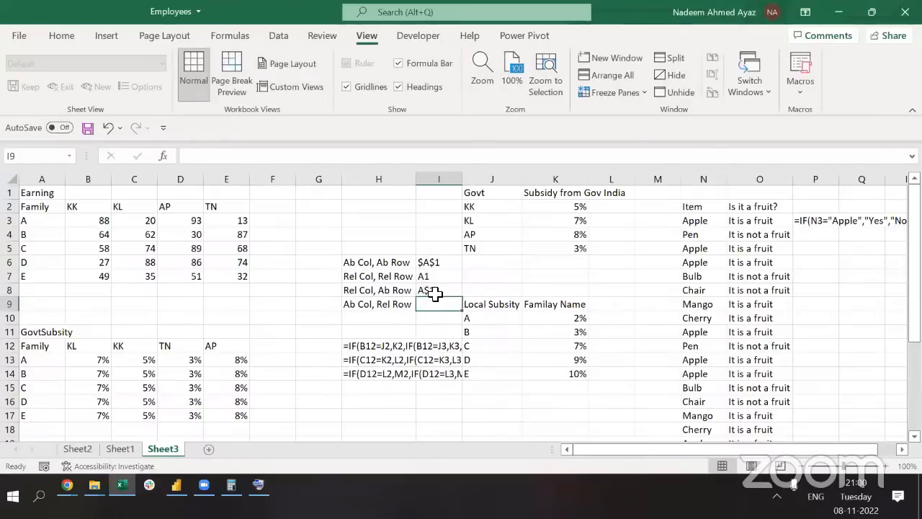
{"action": "type", "text": "$A$1"}
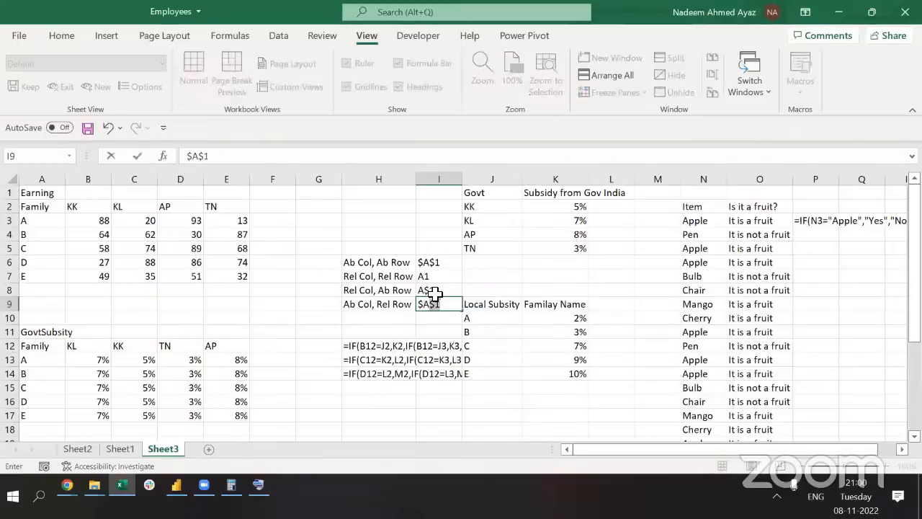
{"action": "key", "text": "Return"}
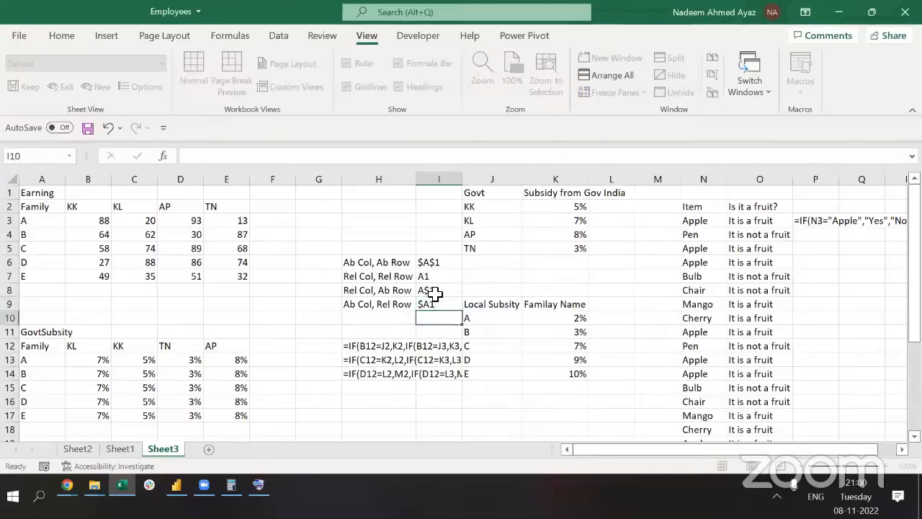
{"action": "key", "text": "Up"}
{"action": "key", "text": "Up"}
{"action": "key", "text": "Up"}
{"action": "key", "text": "Up"}
{"action": "key", "text": "shift+Down"}
{"action": "key", "text": "shift+Down"}
{"action": "key", "text": "shift+Down"}
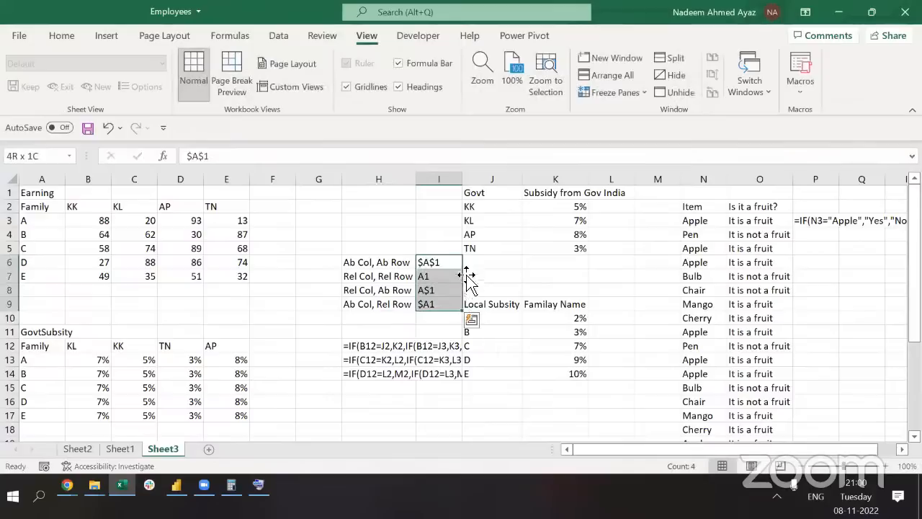
{"action": "left_click", "coordinate": [429, 277]}
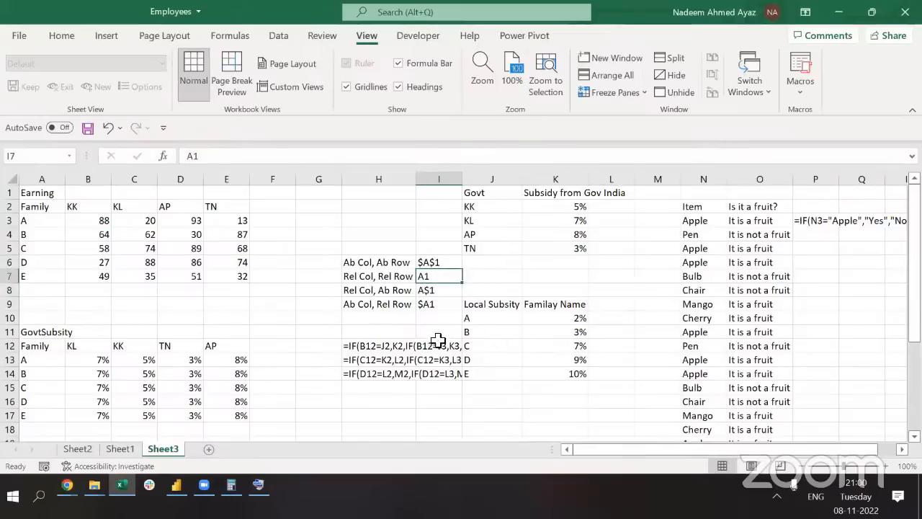
{"action": "left_click", "coordinate": [429, 290]}
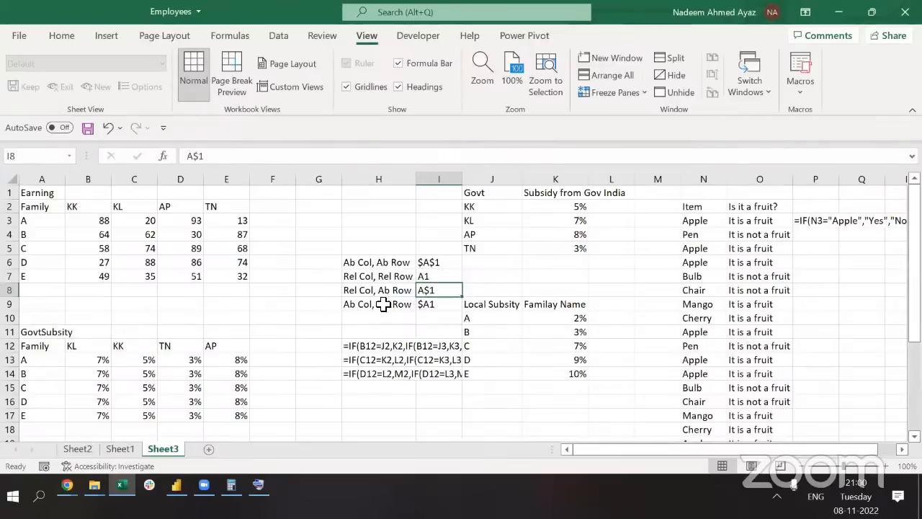
{"action": "left_click", "coordinate": [436, 304]}
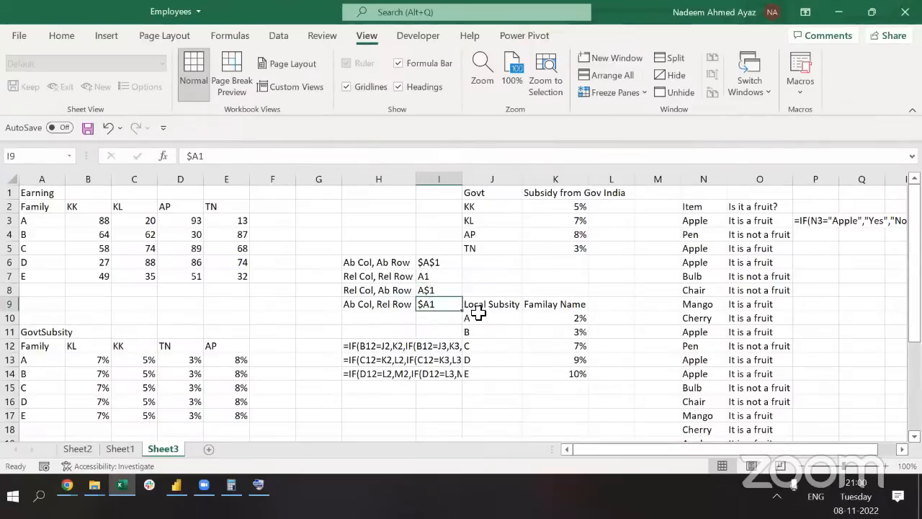
{"action": "scroll", "coordinate": [315, 408], "scroll_direction": "down", "scroll_amount": 3}
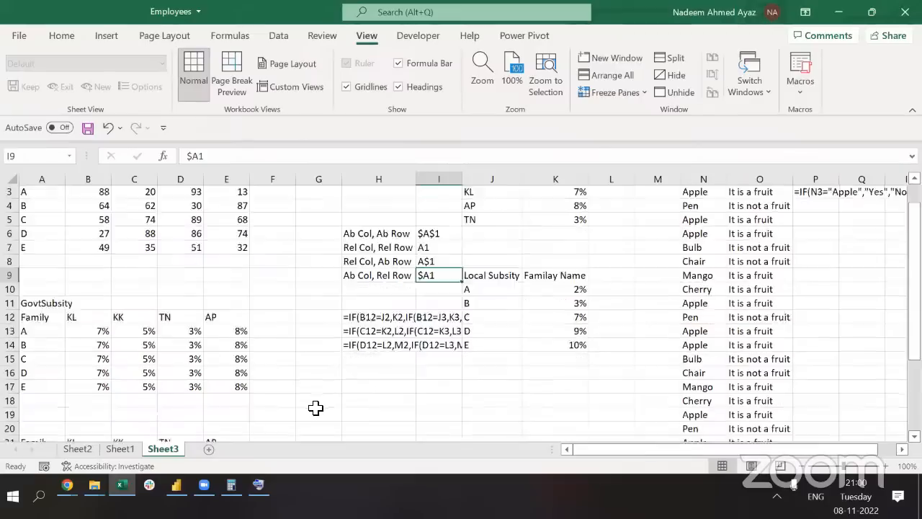
{"action": "left_click", "coordinate": [198, 376]}
{"action": "double_click", "coordinate": [196, 376]}
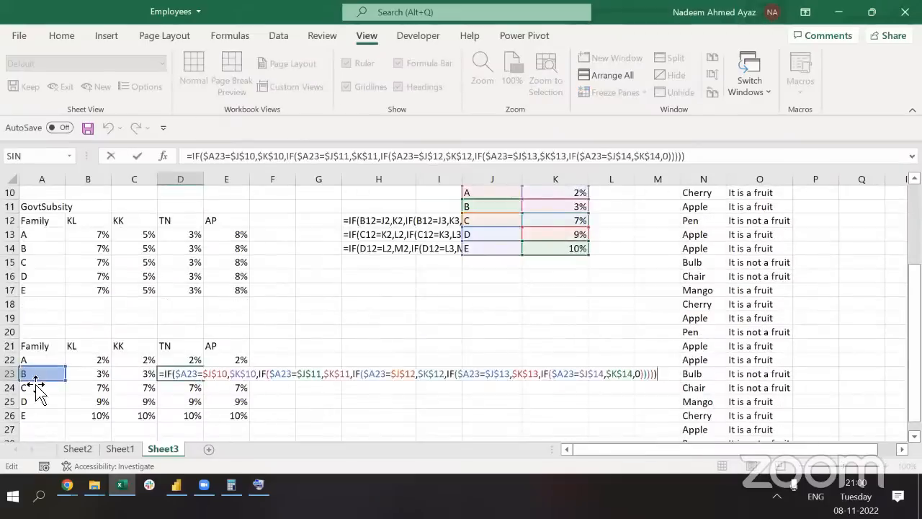
{"action": "key", "text": "Escape"}
{"action": "double_click", "coordinate": [144, 257]}
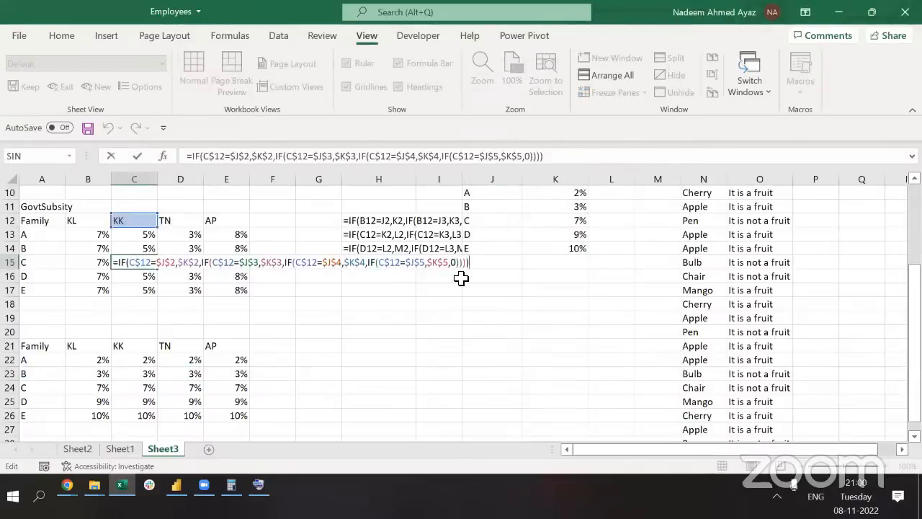
{"action": "scroll", "coordinate": [461, 279], "scroll_direction": "up", "scroll_amount": 3}
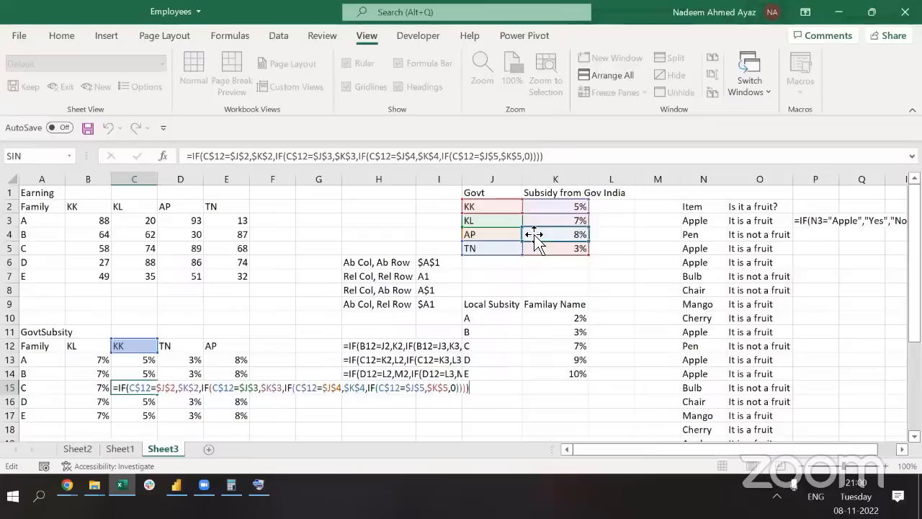
{"action": "key", "text": "Escape"}
{"action": "left_click", "coordinate": [280, 286]}
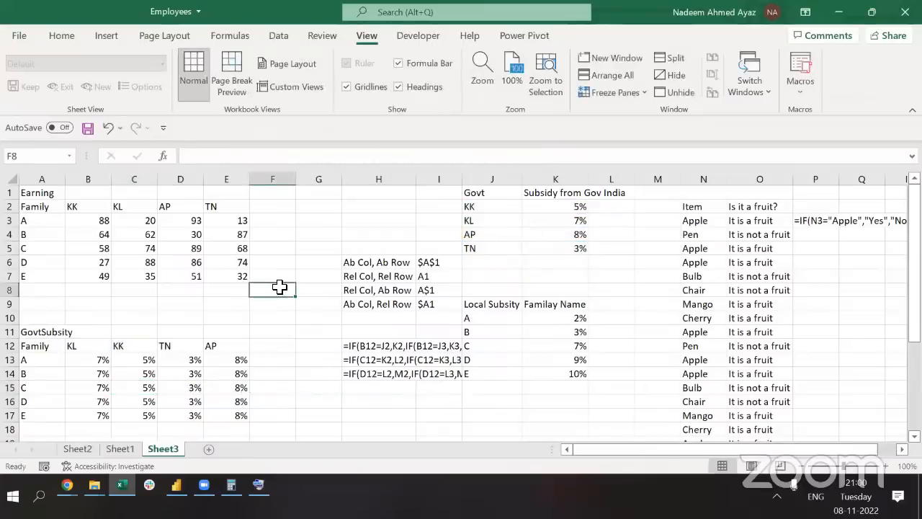
Switch to Sheet1 and move along row 1 to column L
{"action": "key", "text": "ctrl+Page_Up"}
{"action": "key", "text": "ctrl+Page_Up"}
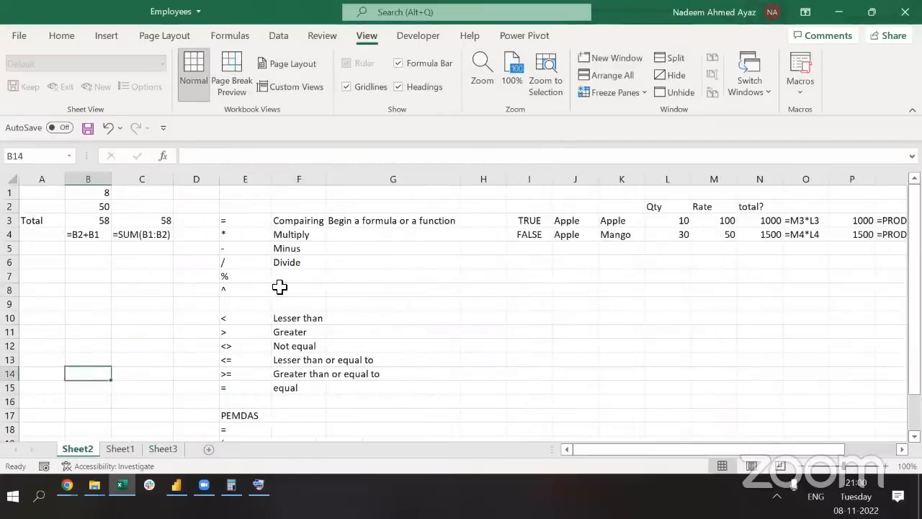
{"action": "key", "text": "ctrl+Page_Down"}
{"action": "key", "text": "ctrl+Page_Down"}
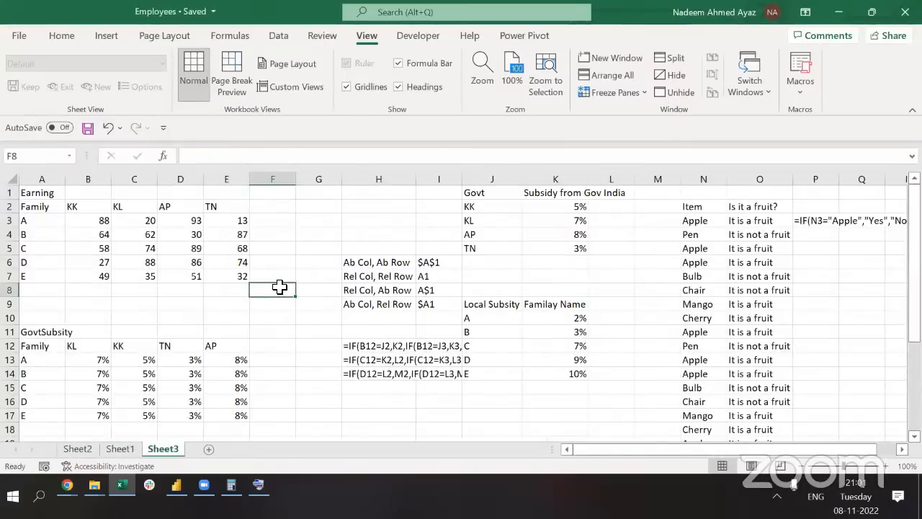
{"action": "key", "text": "ctrl+Up"}
{"action": "key", "text": "ctrl+Page_Up"}
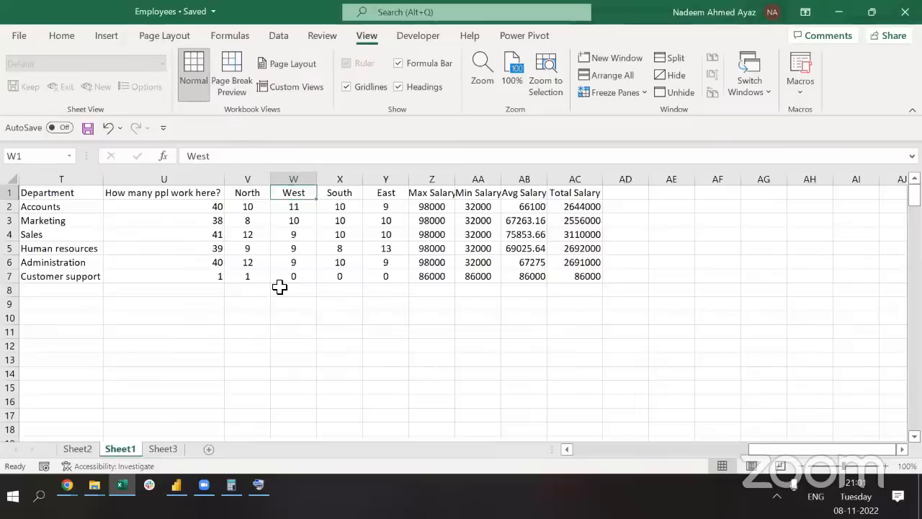
{"action": "key", "text": "ctrl+Page_Down"}
{"action": "key", "text": "ctrl+Left"}
{"action": "key", "text": "ctrl+Page_Up"}
{"action": "key", "text": "ctrl+Left"}
{"action": "key", "text": "ctrl+Left"}
{"action": "key", "text": "ctrl+Left"}
{"action": "key", "text": "ctrl+Left"}
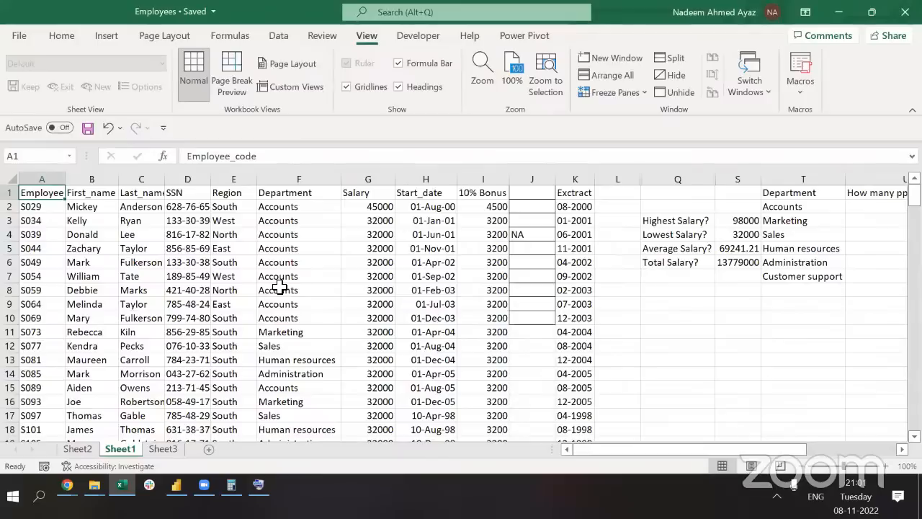
{"action": "key", "text": "ctrl+Right"}
{"action": "key", "text": "ctrl+Right"}
Unhide the hidden columns M–P within columns L:T and save the workbook
{"action": "key", "text": "Right"}
{"action": "key", "text": "ctrl+space"}
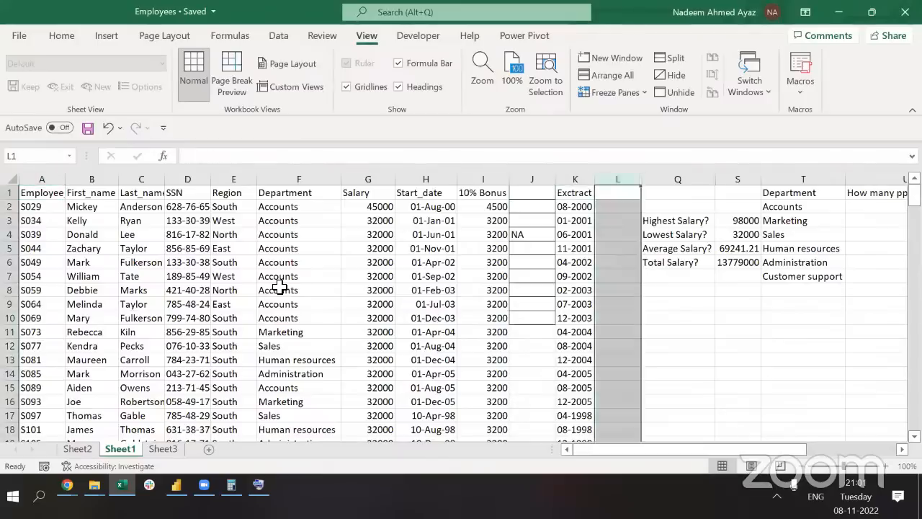
{"action": "key", "text": "shift+Right"}
{"action": "key", "text": "shift+Right"}
{"action": "key", "text": "shift+Right"}
{"action": "key", "text": "alt+h"}
{"action": "key", "text": "o"}
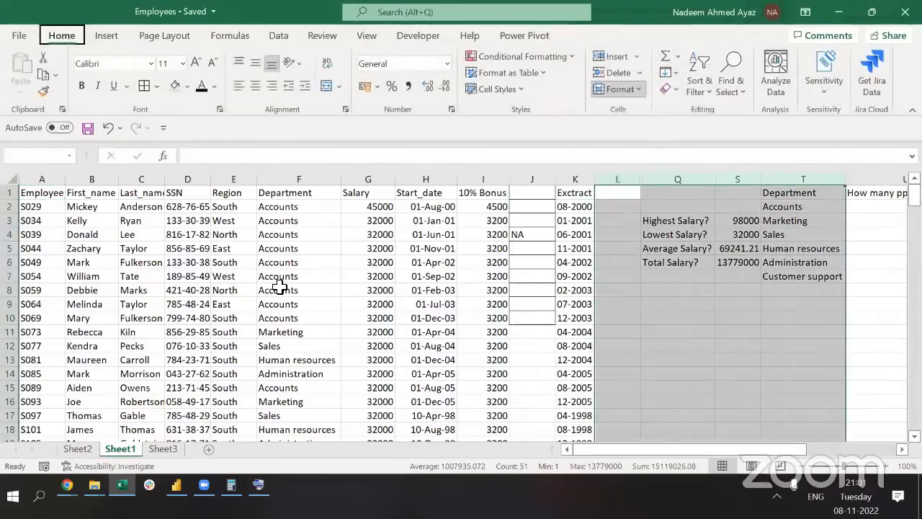
{"action": "key", "text": "u"}
{"action": "key", "text": "l"}
{"action": "key", "text": "Up"}
{"action": "key", "text": "ctrl+s"}
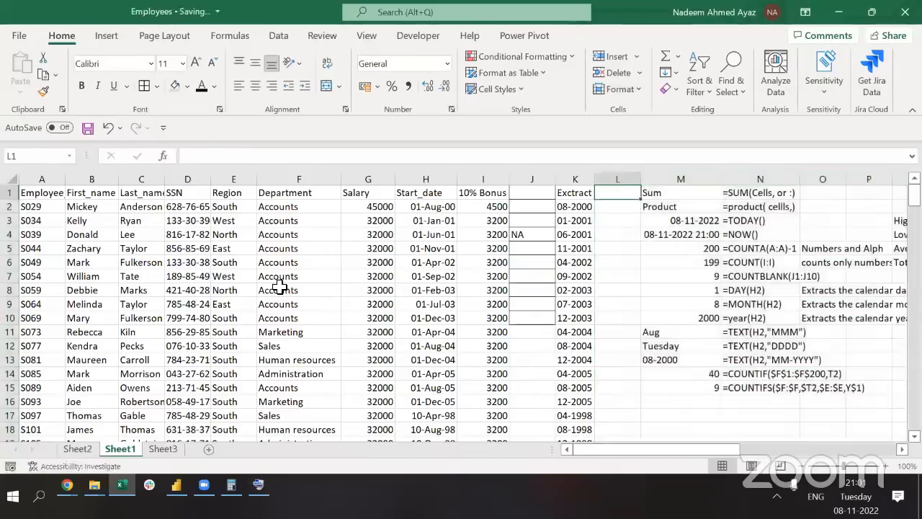
{"action": "key", "text": "alt+Tab"}
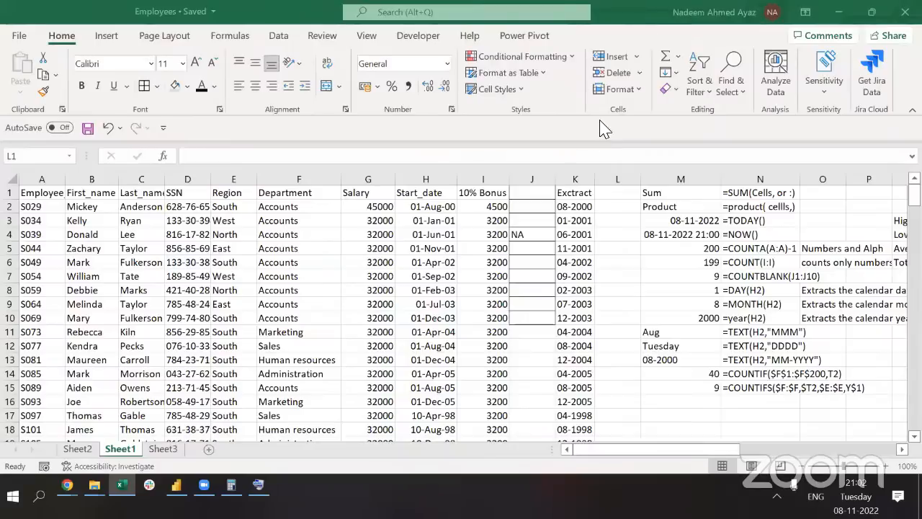
{"action": "left_click", "coordinate": [216, 277]}
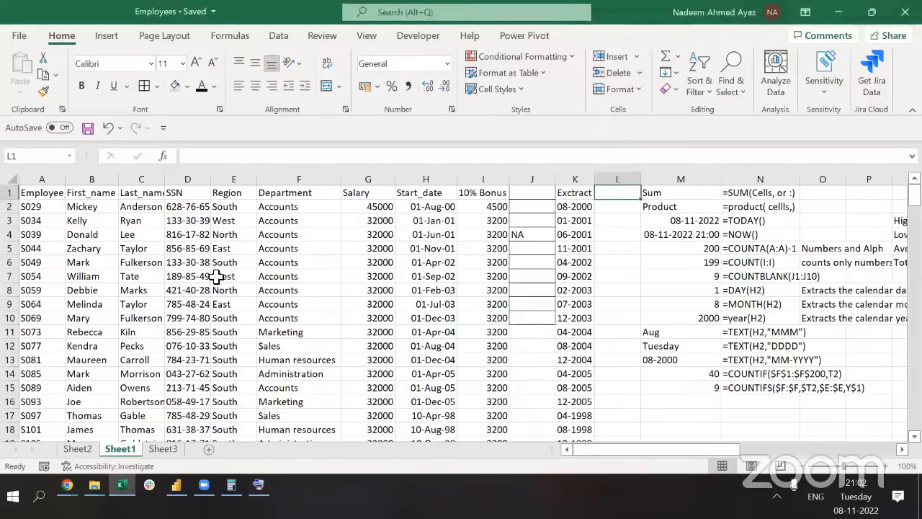